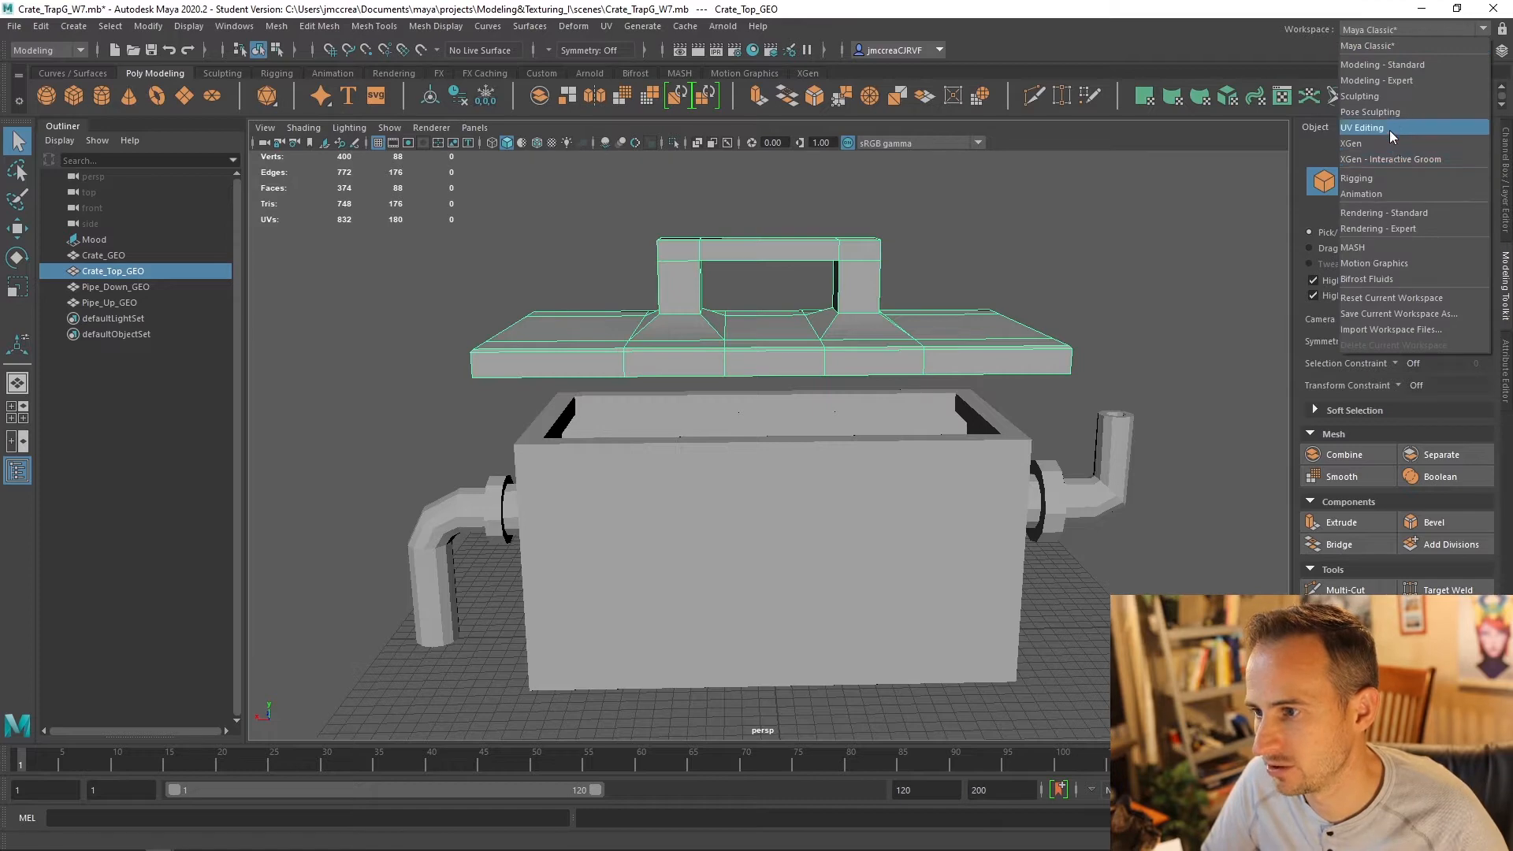
Step: Switch to the UV Editing workspace and select the crate body to show its UV layout
{"action": "left_click", "coordinate": [1389, 128]}
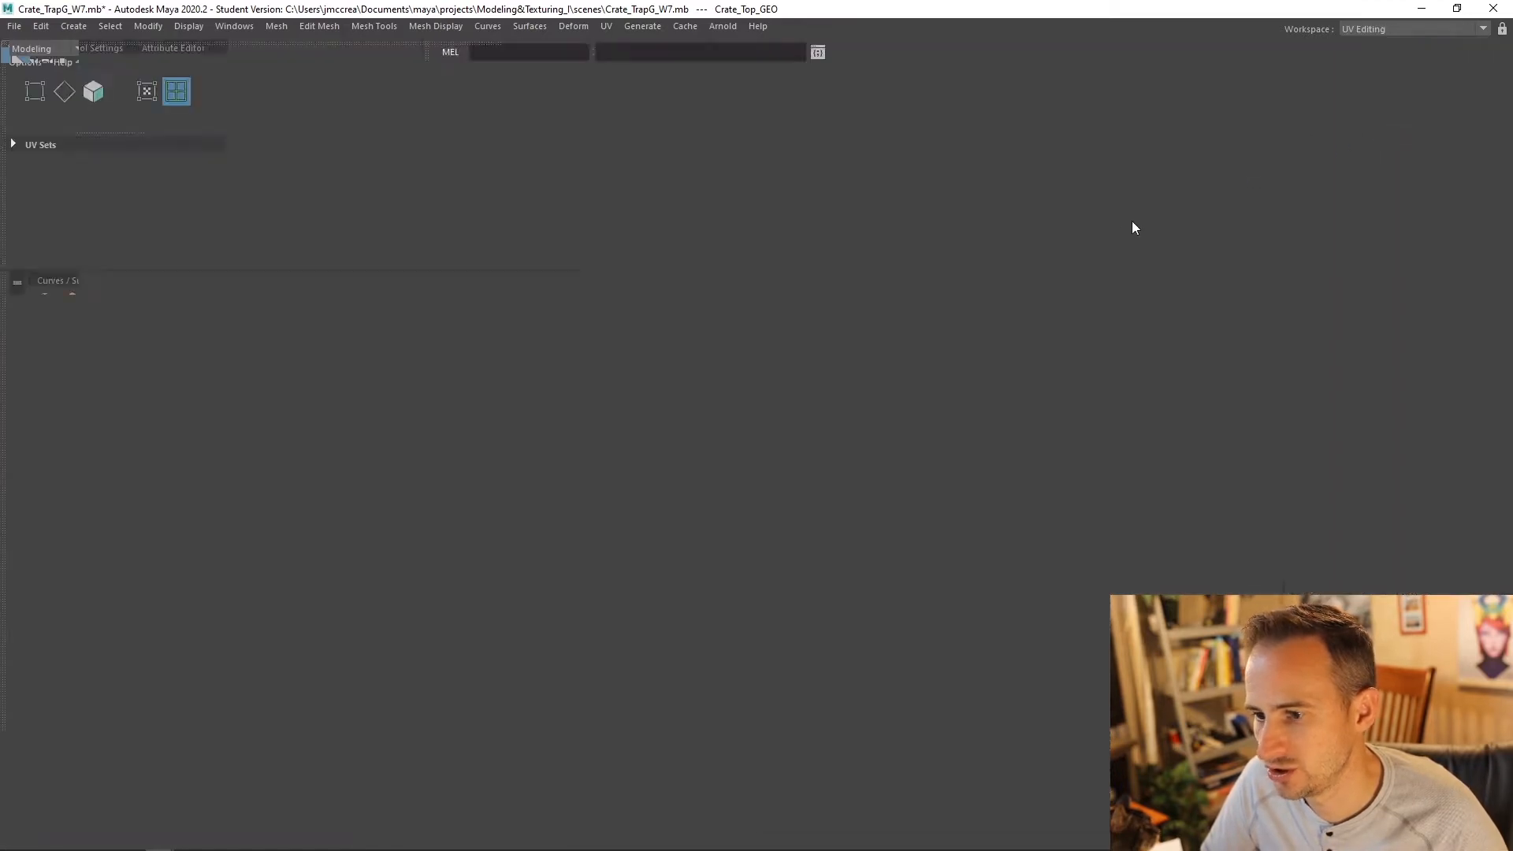
{"action": "scroll", "coordinate": [413, 408], "scroll_direction": "up", "scroll_amount": 3}
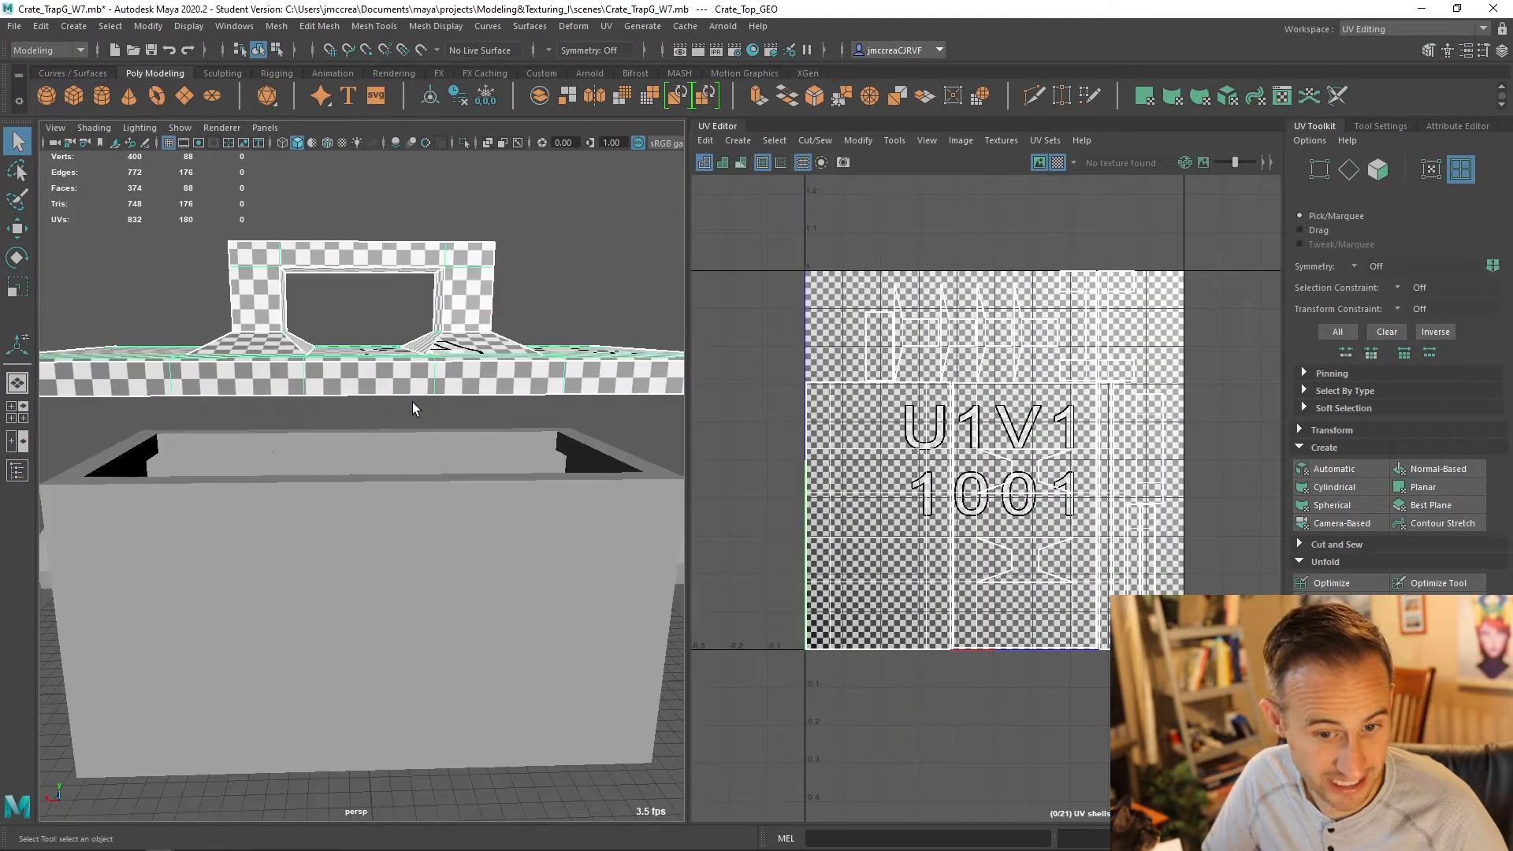
{"action": "left_click_drag", "start_coordinate": [464, 376], "coordinate": [470, 402], "text": "alt"}
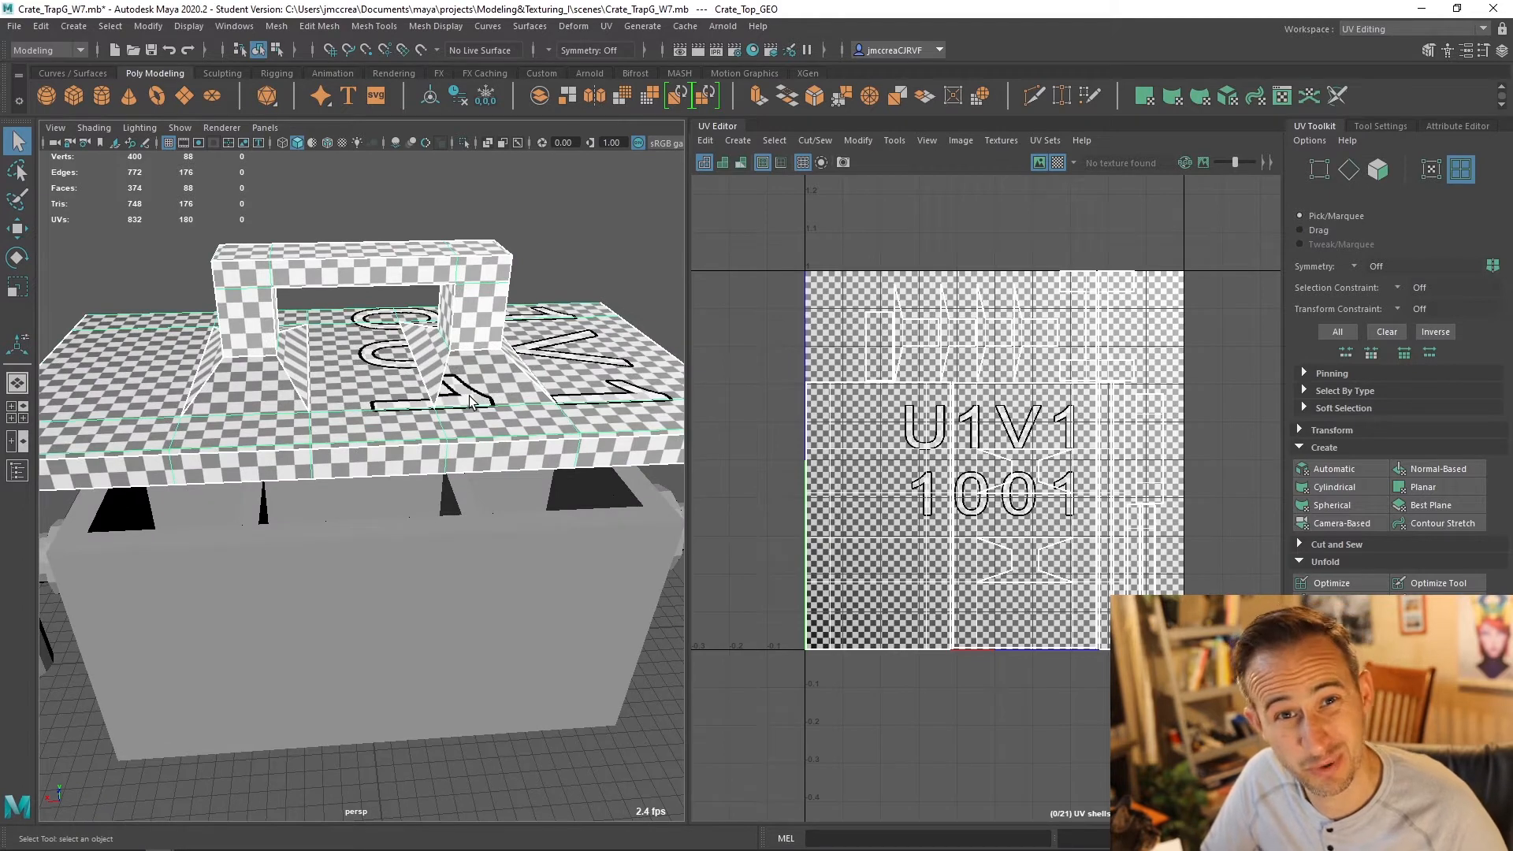
{"action": "left_click", "coordinate": [489, 546]}
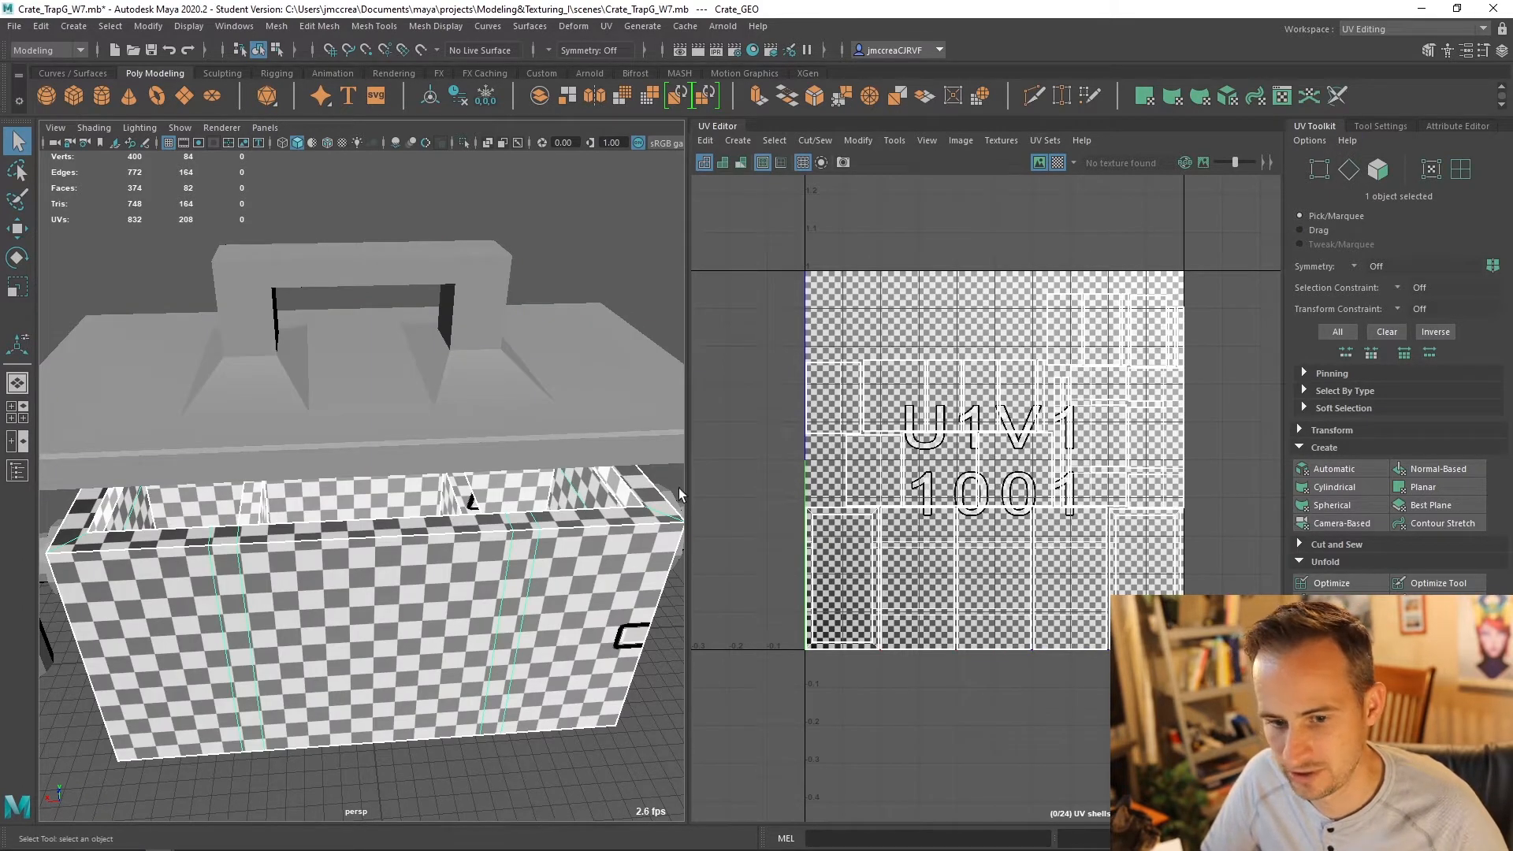
Step: Examine how the crate body's faces and whole UV shells correspond to the layout, using face and UV shell selection
{"action": "scroll", "coordinate": [879, 397], "scroll_direction": "down", "scroll_amount": 1}
{"action": "mouse_move", "coordinate": [888, 340]}
{"action": "right_mouse_down"}
{"action": "mouse_move", "coordinate": [903, 340]}
{"action": "mouse_move", "coordinate": [896, 368]}
{"action": "right_mouse_up"}
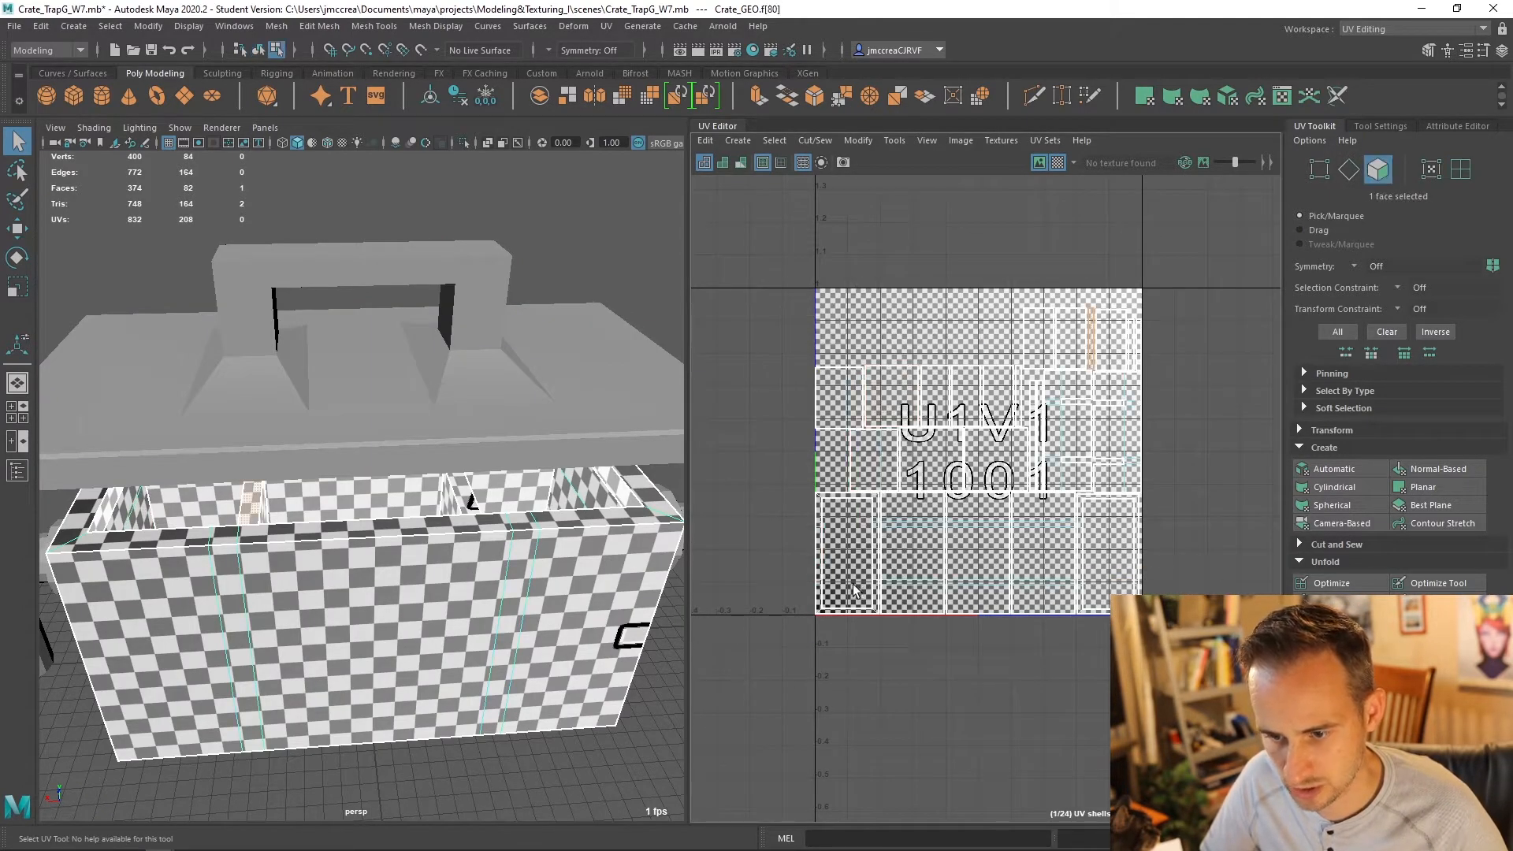
{"action": "left_click", "coordinate": [614, 530]}
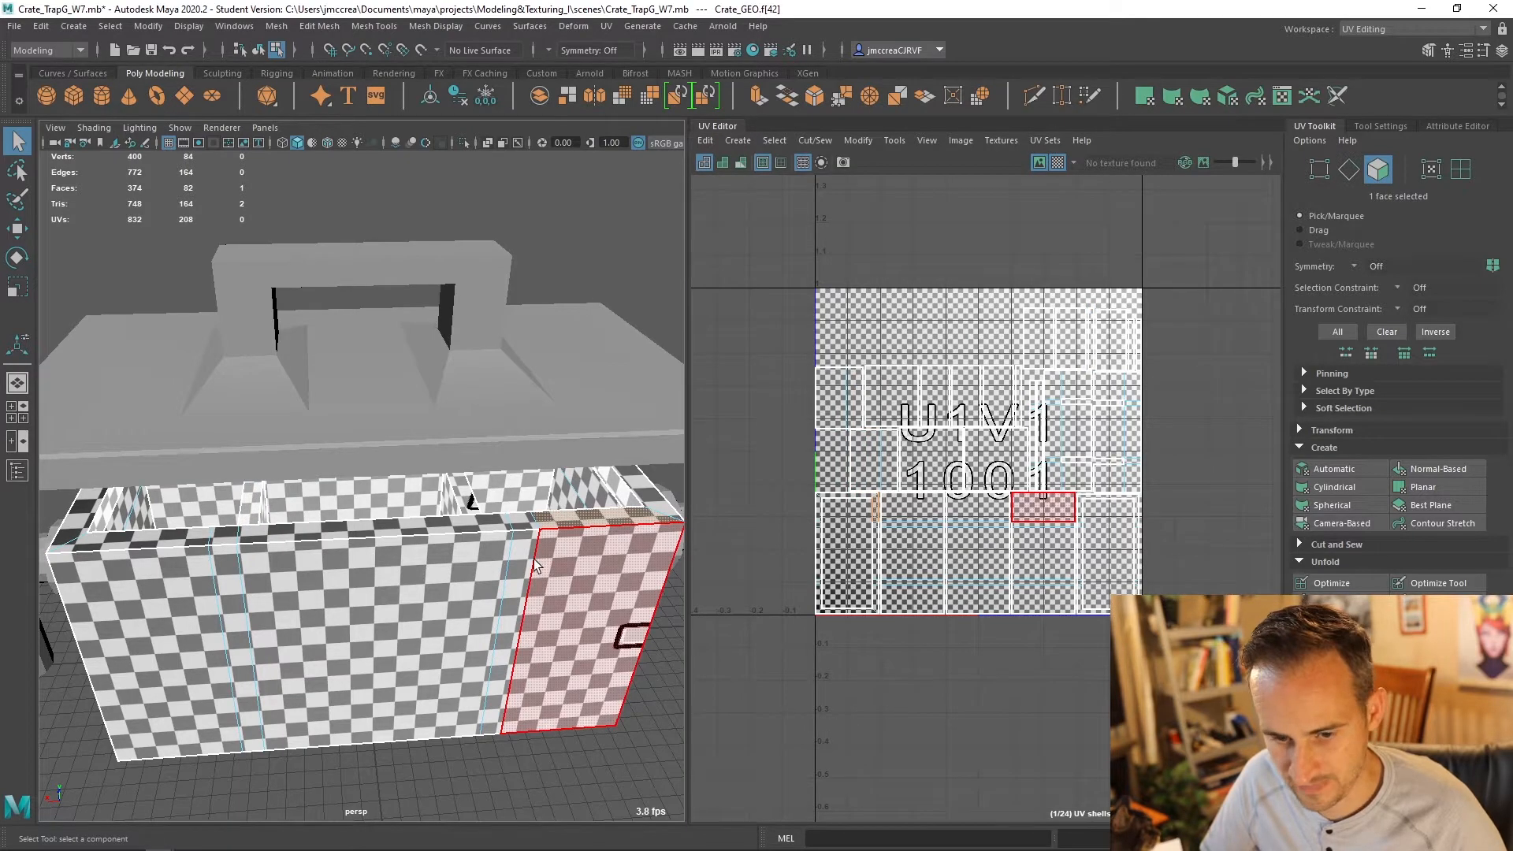
{"action": "right_click_drag", "start_coordinate": [533, 566], "coordinate": [608, 397]}
{"action": "right_click_drag", "start_coordinate": [600, 490], "coordinate": [669, 438]}
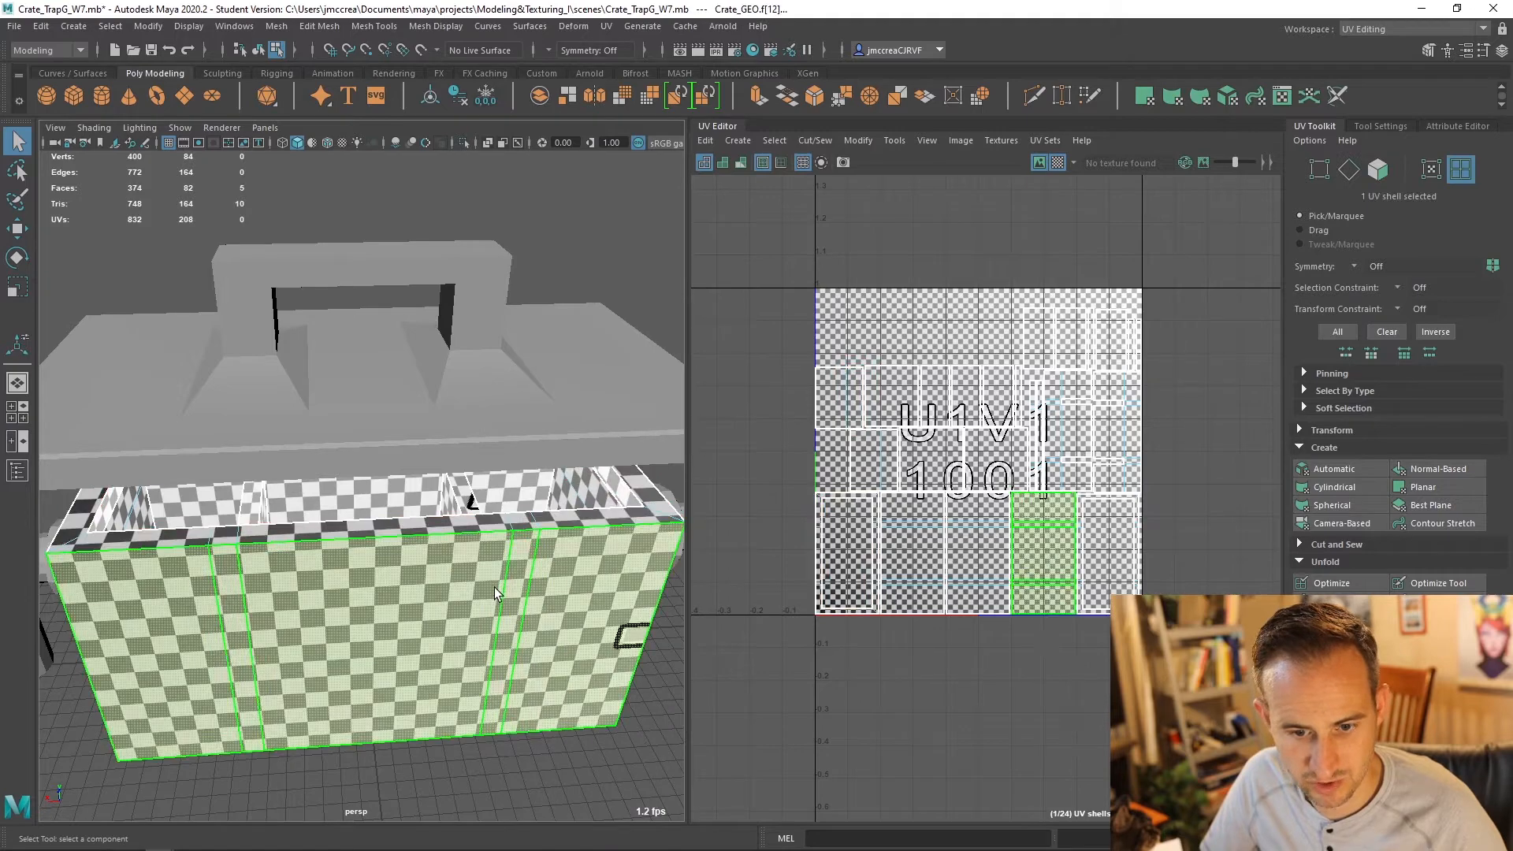
{"action": "left_click", "coordinate": [1009, 514]}
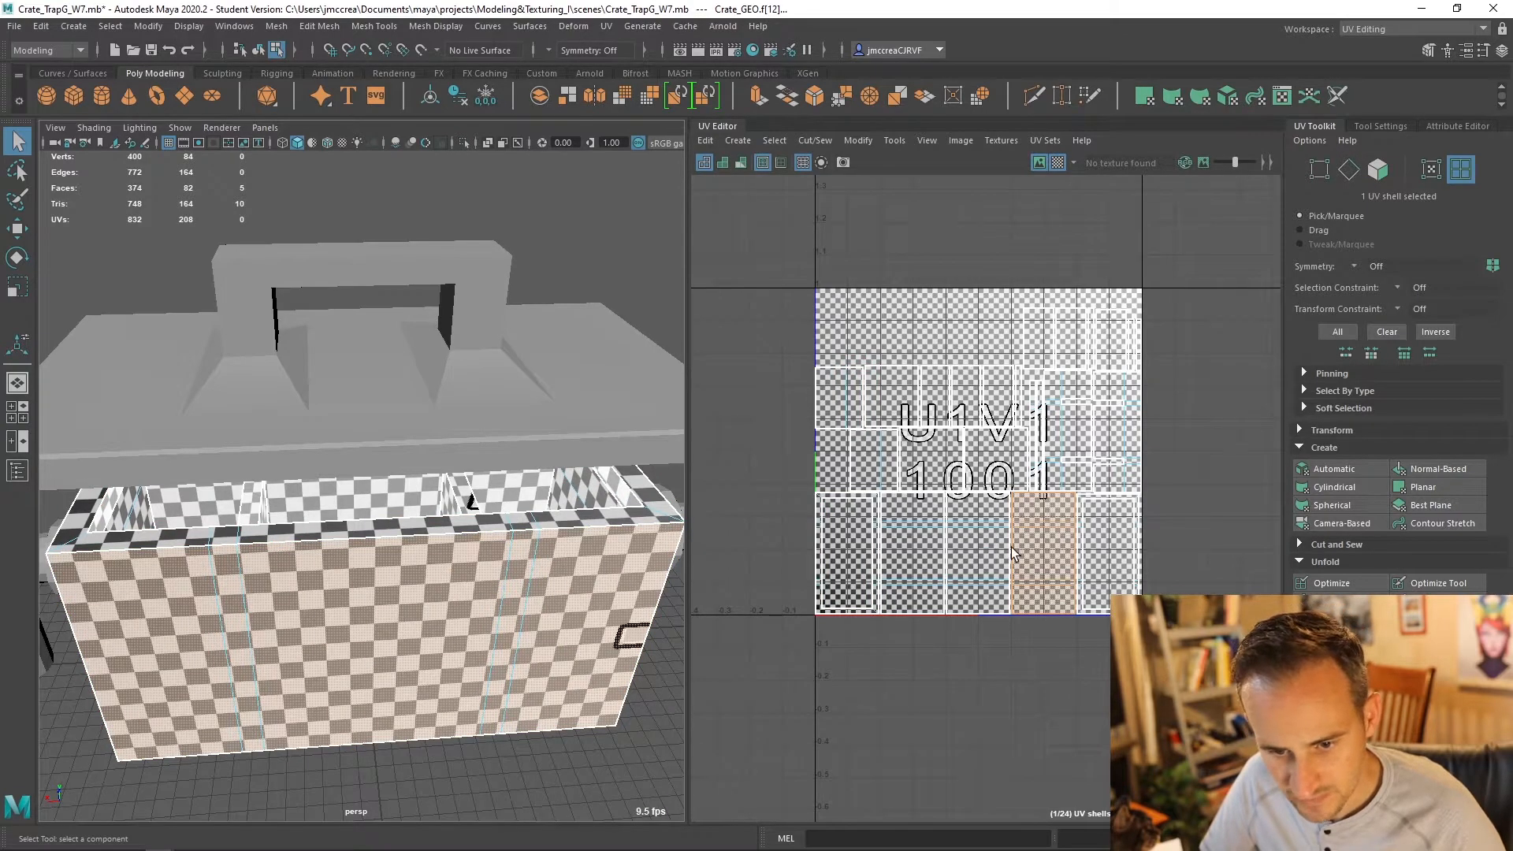
{"action": "middle_click_drag", "start_coordinate": [1014, 554], "coordinate": [1051, 459], "text": "alt"}
{"action": "left_click", "coordinate": [949, 438]}
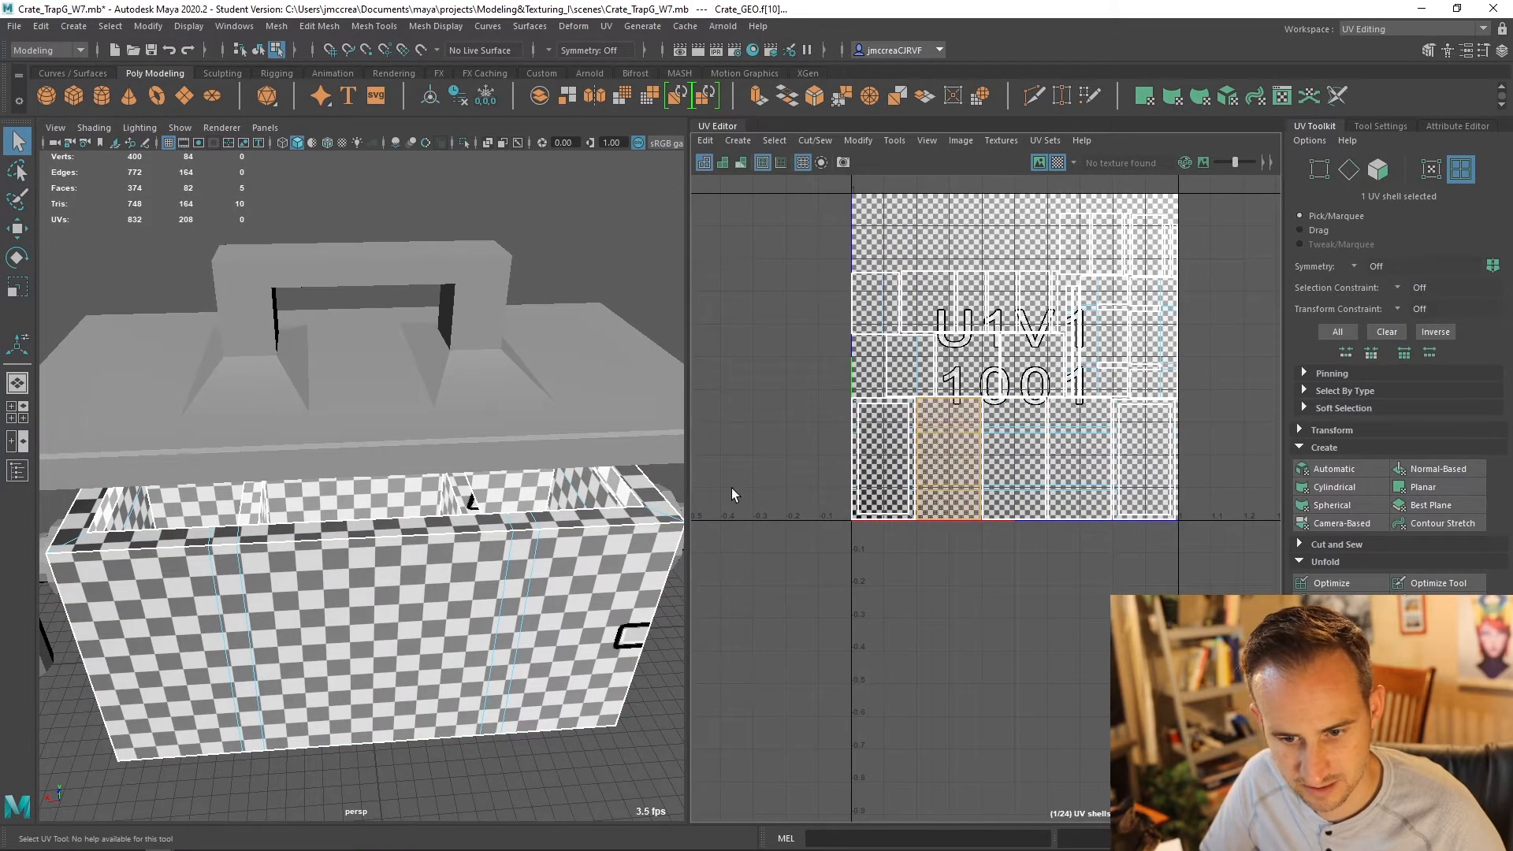
Step: Examine the UV shells of the crate body's four outer sides by selecting them around the model, and clear the selection
{"action": "left_click_drag", "start_coordinate": [505, 575], "coordinate": [466, 428], "text": "alt"}
{"action": "left_click", "coordinate": [442, 670]}
{"action": "left_click_drag", "start_coordinate": [441, 646], "coordinate": [300, 597], "text": "alt"}
{"action": "left_click", "coordinate": [296, 596]}
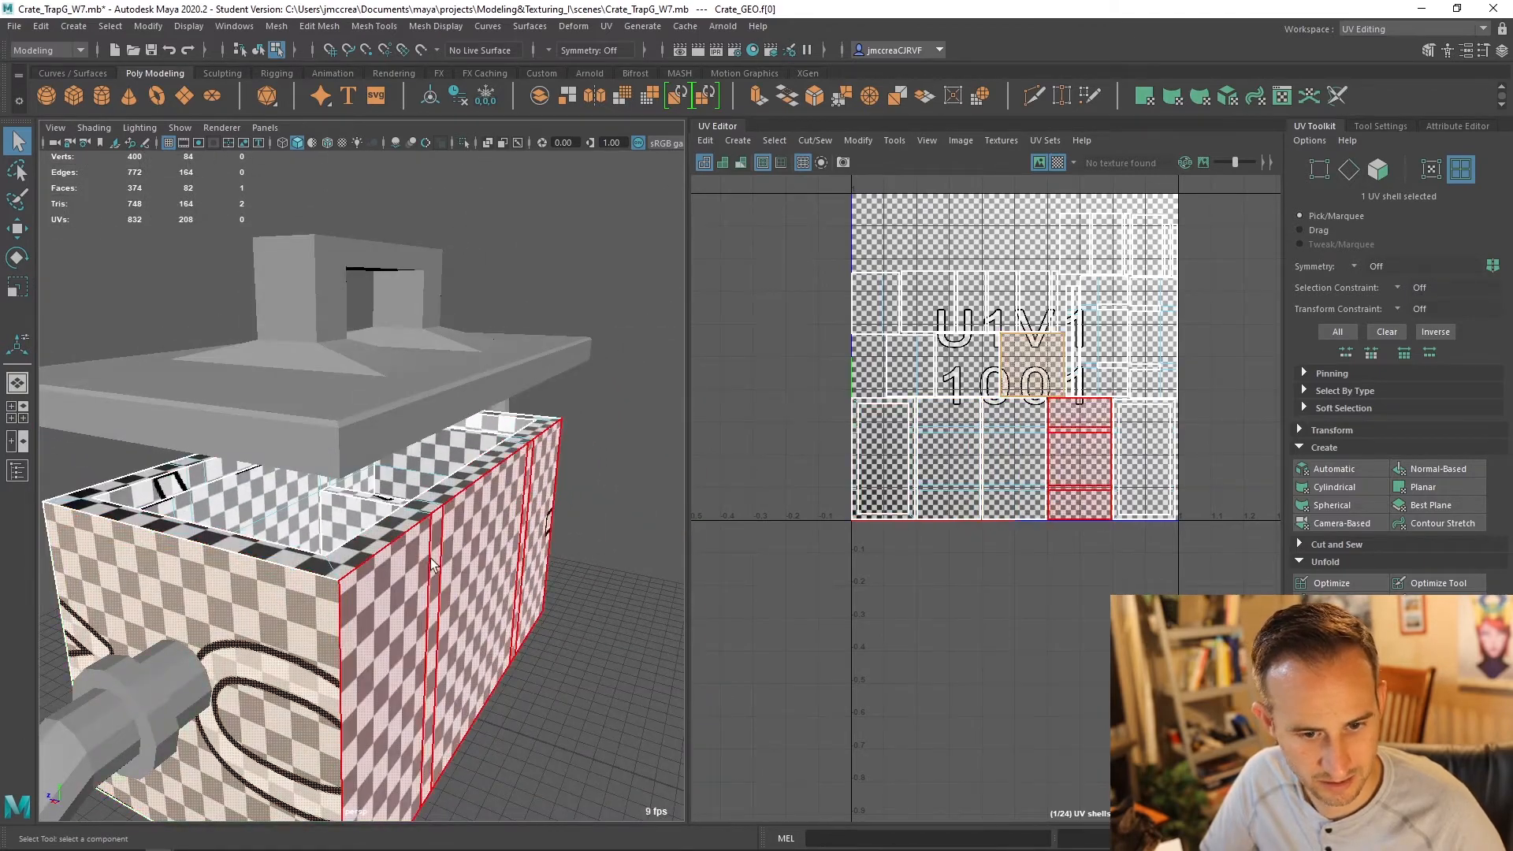
{"action": "left_click_drag", "start_coordinate": [431, 564], "coordinate": [398, 556], "text": "alt"}
{"action": "left_click", "coordinate": [398, 556], "text": "shift"}
{"action": "left_click_drag", "start_coordinate": [276, 557], "coordinate": [547, 546], "text": "alt"}
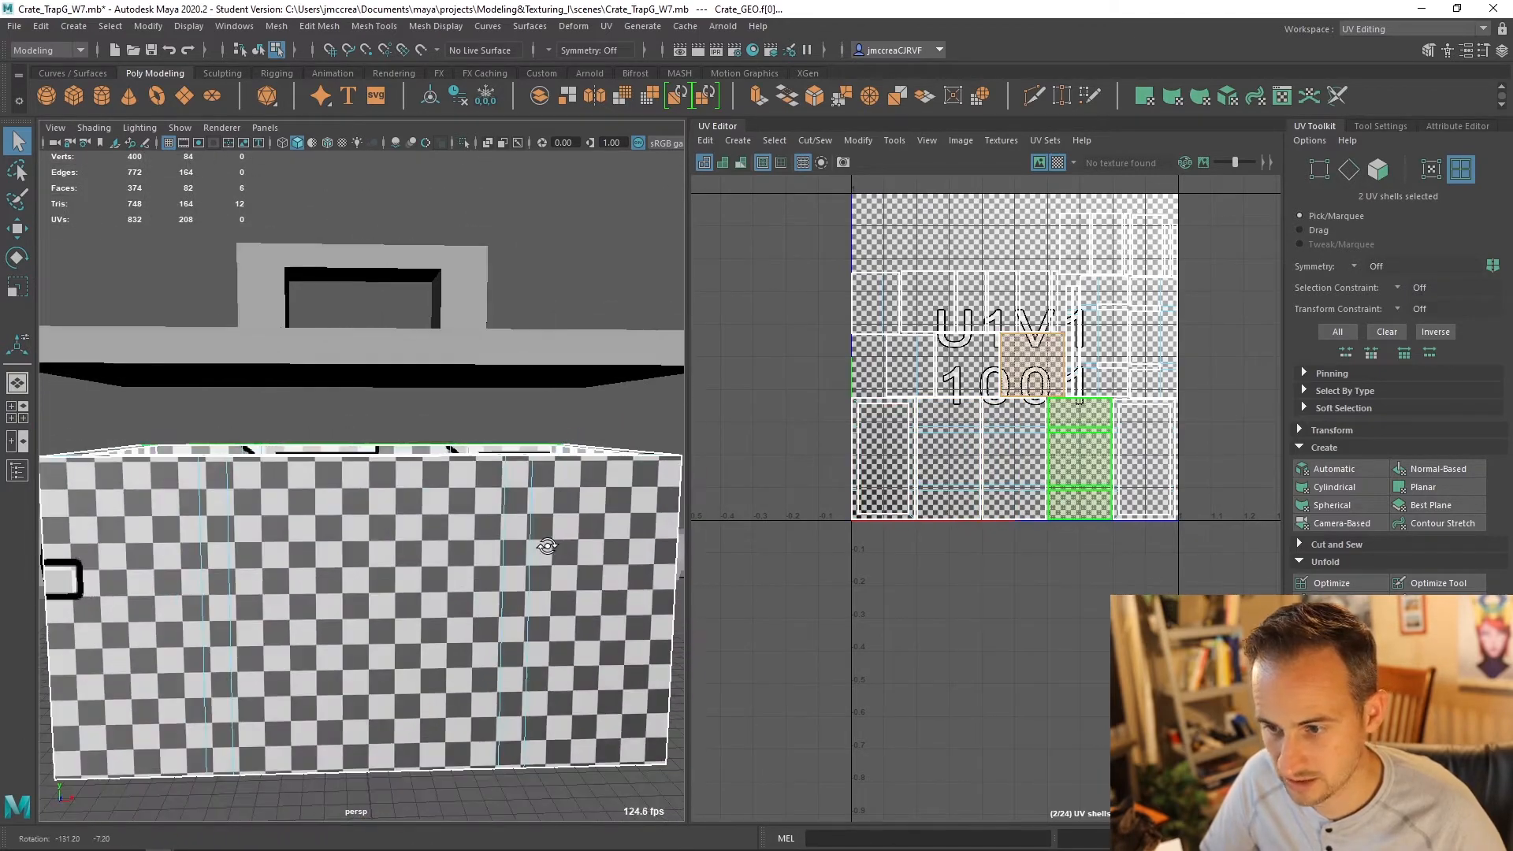
{"action": "left_click", "coordinate": [301, 585], "text": "shift"}
{"action": "left_click_drag", "start_coordinate": [301, 584], "coordinate": [394, 592], "text": "alt"}
{"action": "left_click", "coordinate": [307, 549], "text": "shift"}
{"action": "left_click_drag", "start_coordinate": [307, 548], "coordinate": [355, 551], "text": "alt"}
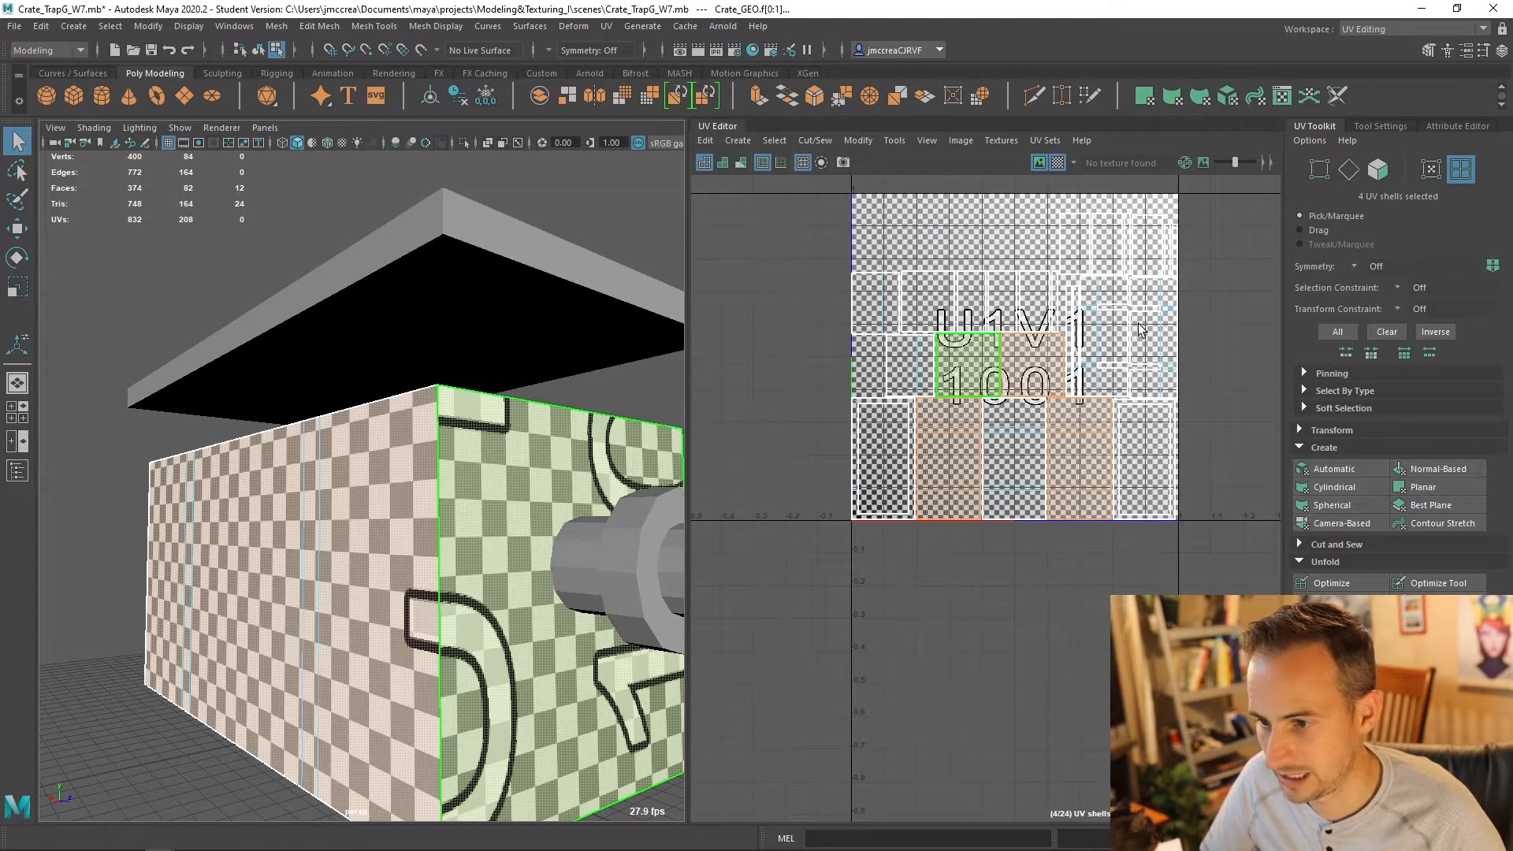
{"action": "left_click", "coordinate": [1175, 307]}
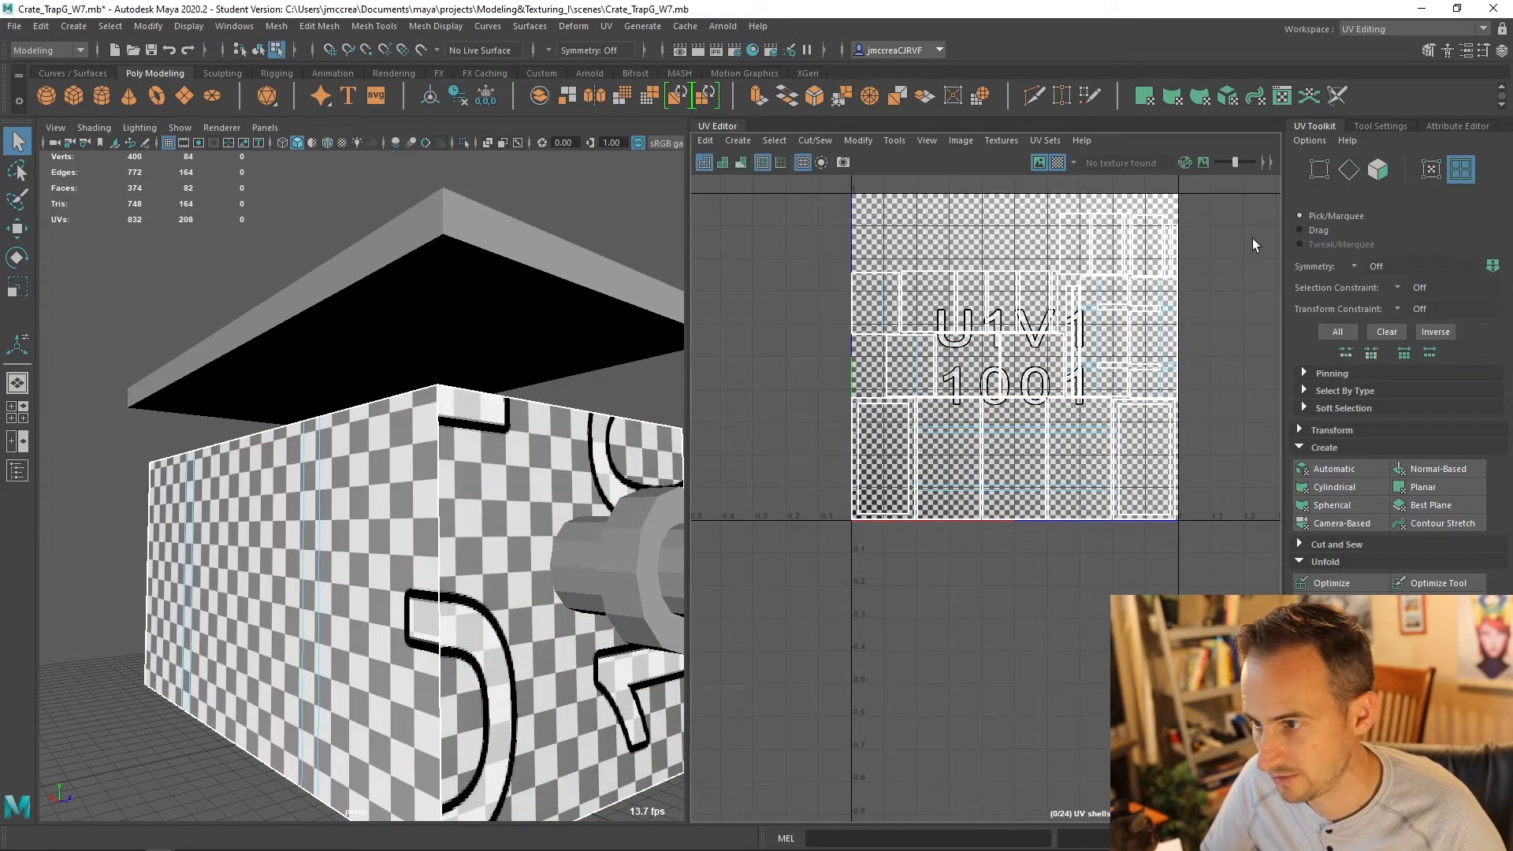
Step: Sew the UVs along one vertical corner edge between a long side and an end of the crate body
{"action": "right_click_drag", "start_coordinate": [503, 468], "coordinate": [503, 359]}
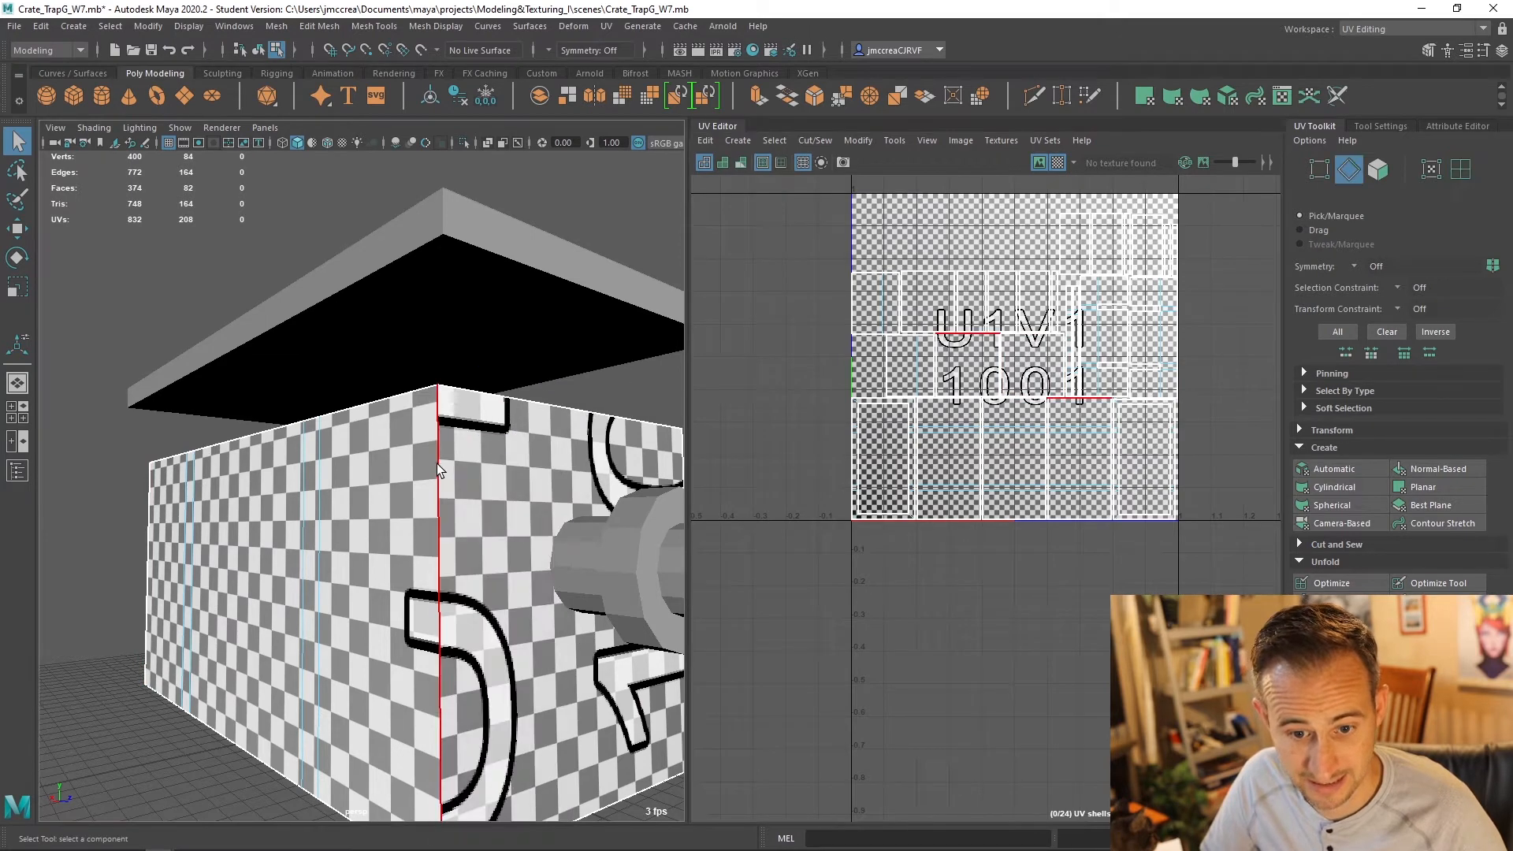
{"action": "left_click", "coordinate": [439, 467]}
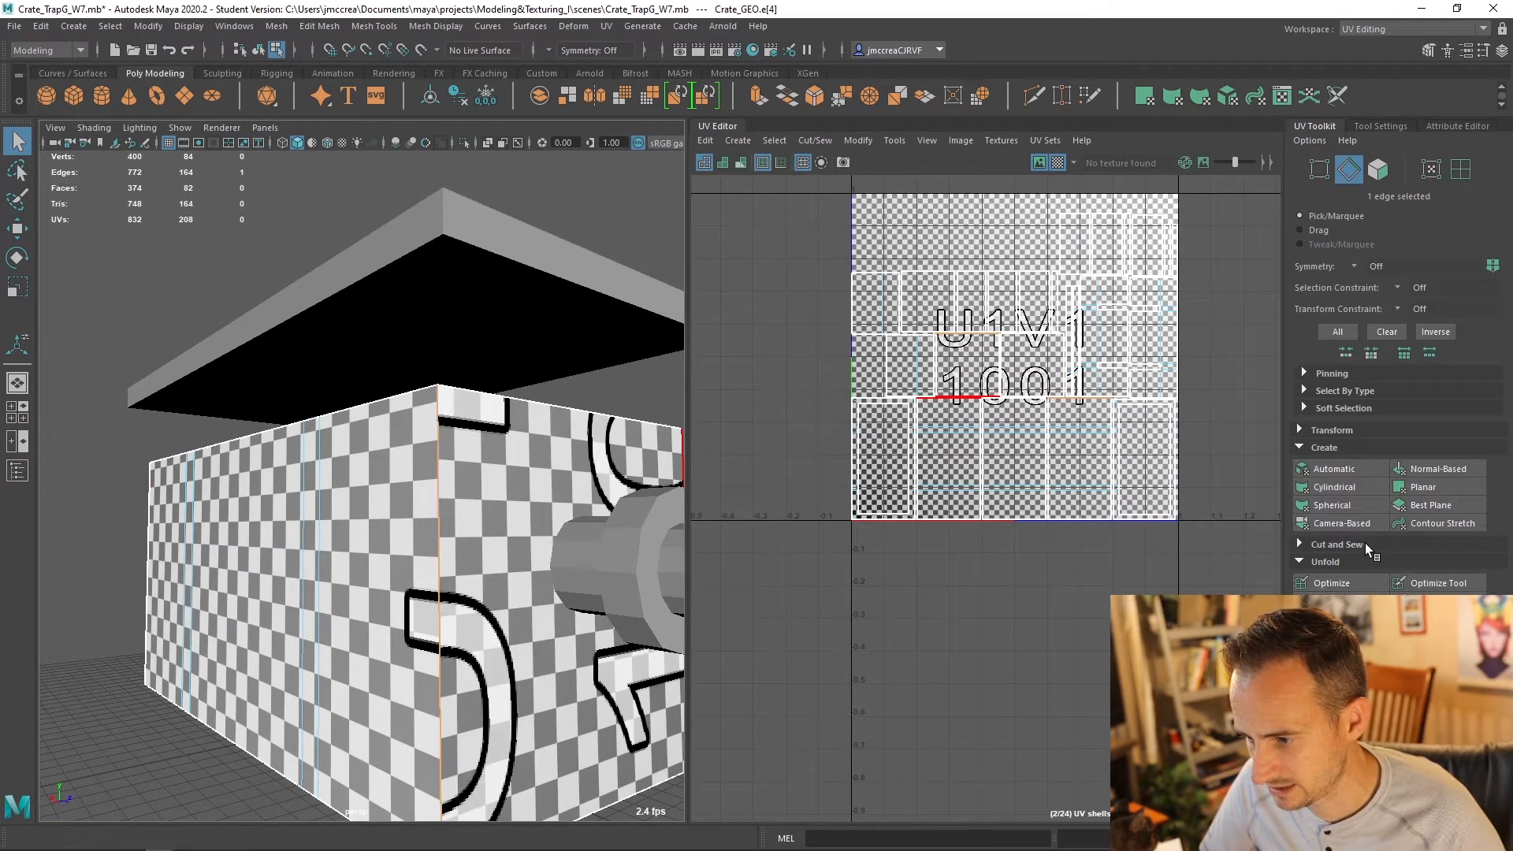
{"action": "left_click", "coordinate": [1328, 544]}
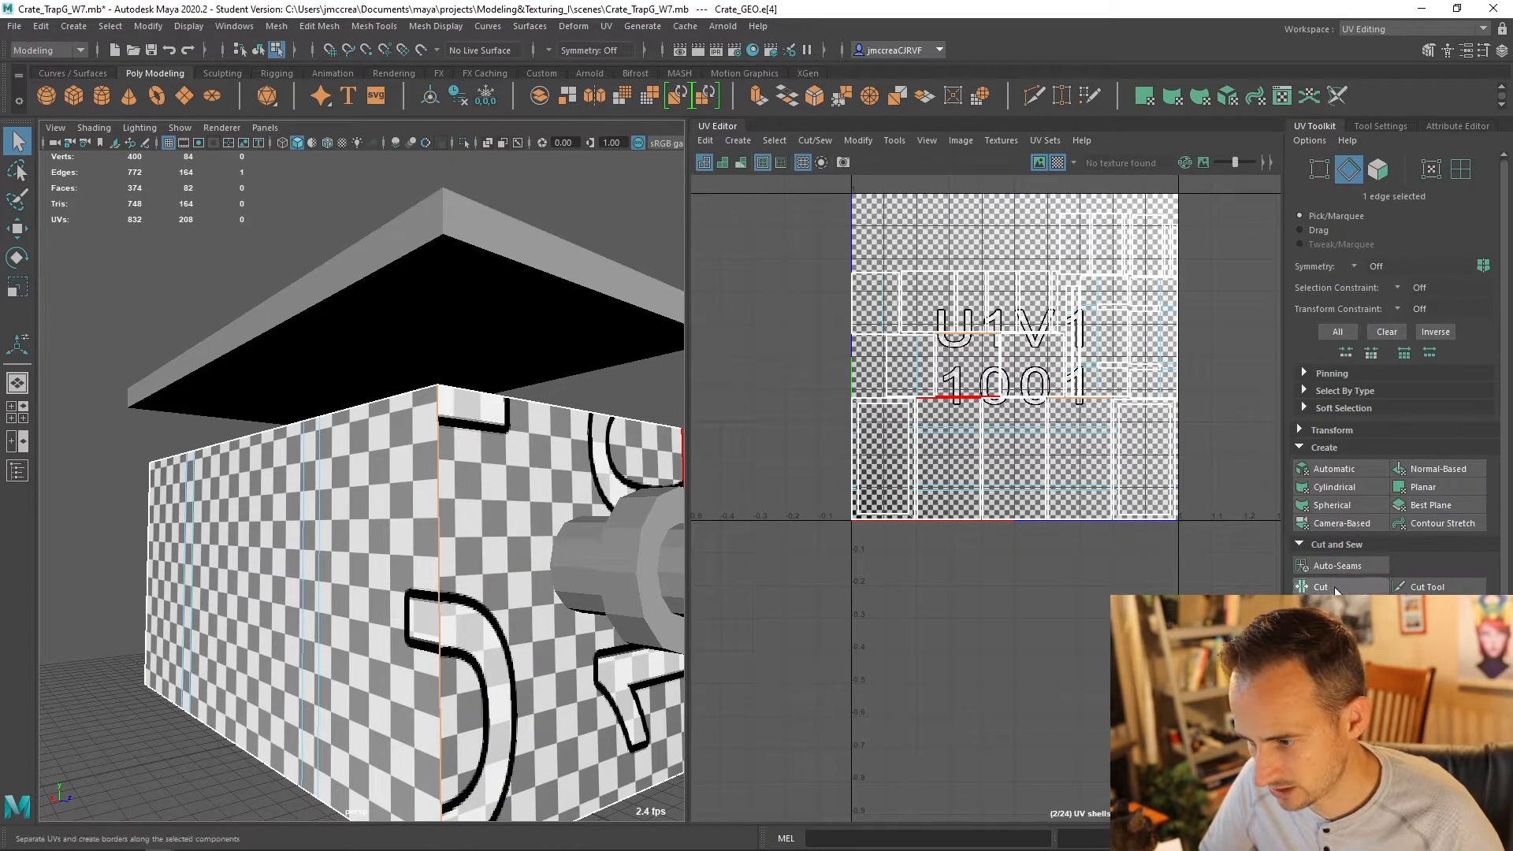
{"action": "left_click", "coordinate": [1323, 629]}
Step: Sew the UVs along two more vertical corner edges of the crate body so the four outer sides form one shell
{"action": "scroll", "coordinate": [409, 508], "scroll_direction": "down", "scroll_amount": 6}
{"action": "left_click_drag", "start_coordinate": [408, 508], "coordinate": [480, 529], "text": "alt"}
{"action": "left_click", "coordinate": [266, 523]}
{"action": "left_click", "coordinate": [1322, 629]}
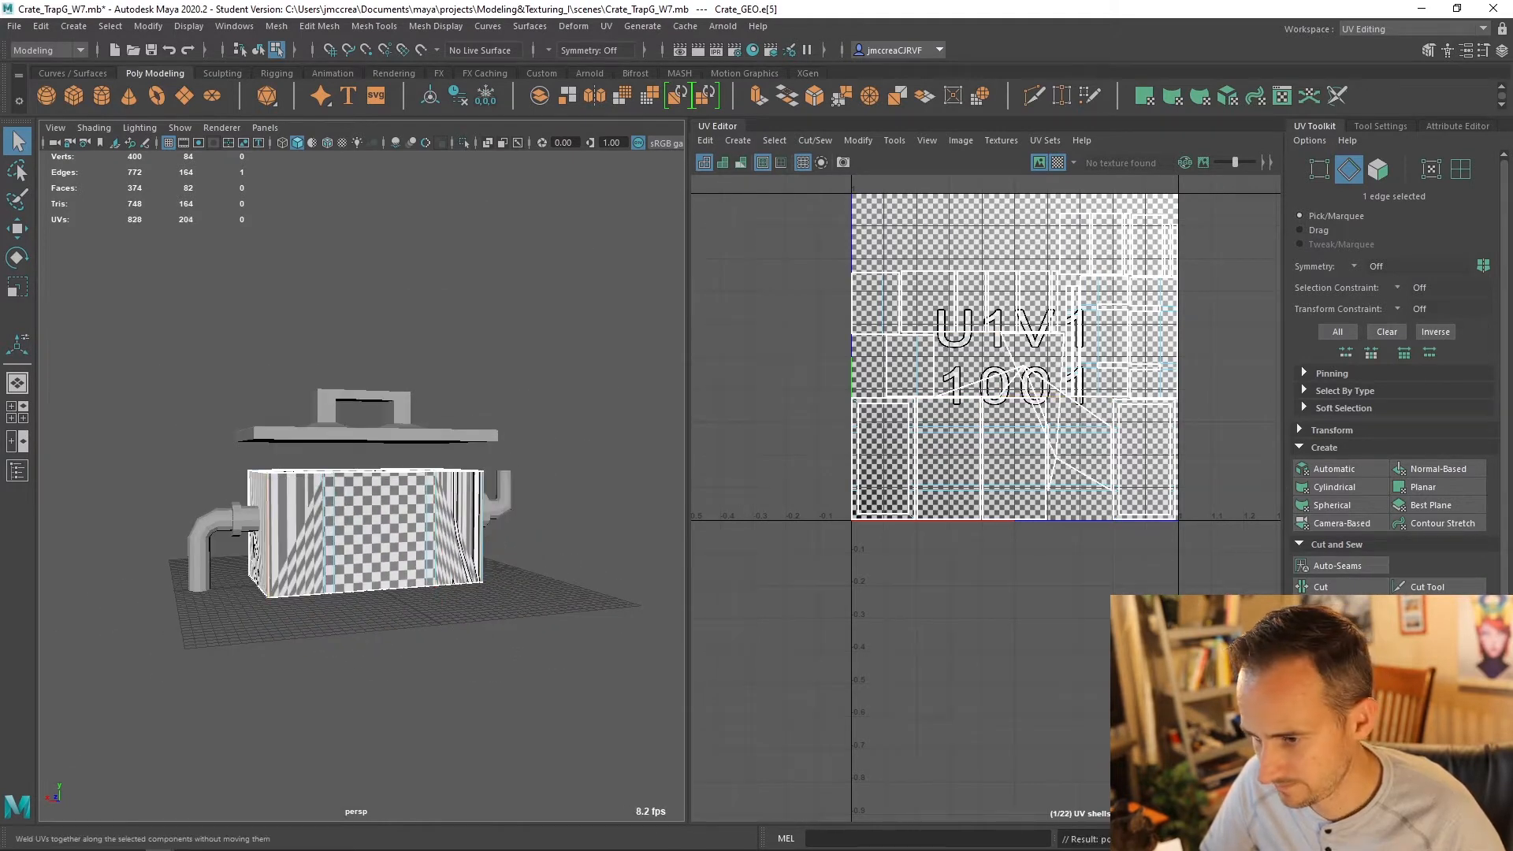
{"action": "left_click_drag", "start_coordinate": [216, 526], "coordinate": [429, 534], "text": "alt"}
{"action": "left_click", "coordinate": [409, 536]}
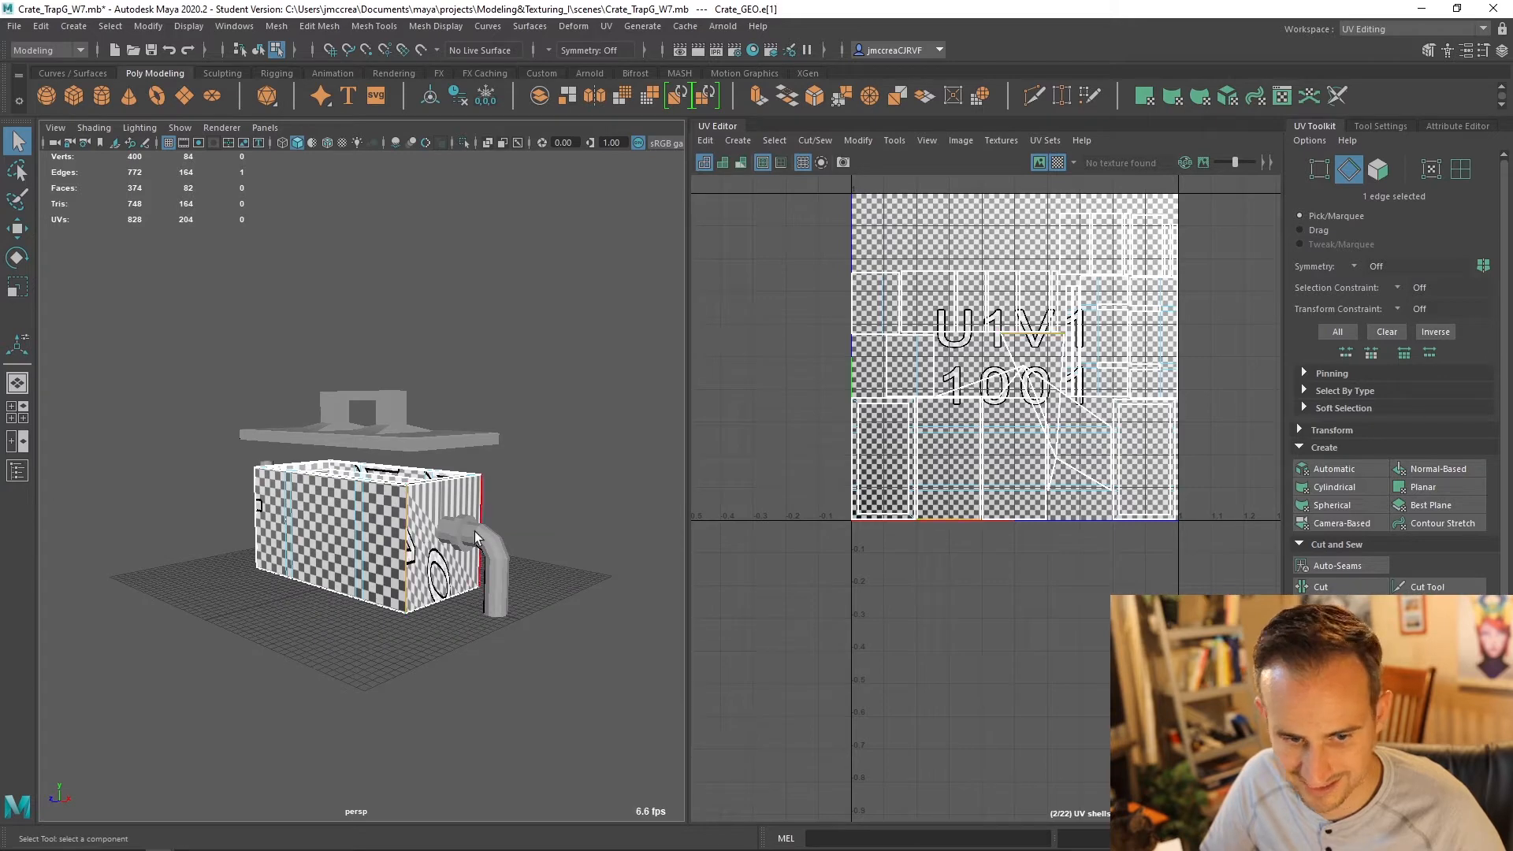
{"action": "left_click", "coordinate": [1323, 629]}
Step: Select the sewn UV shell of the crate's outer sides and unfold it
{"action": "right_click", "coordinate": [280, 528]}
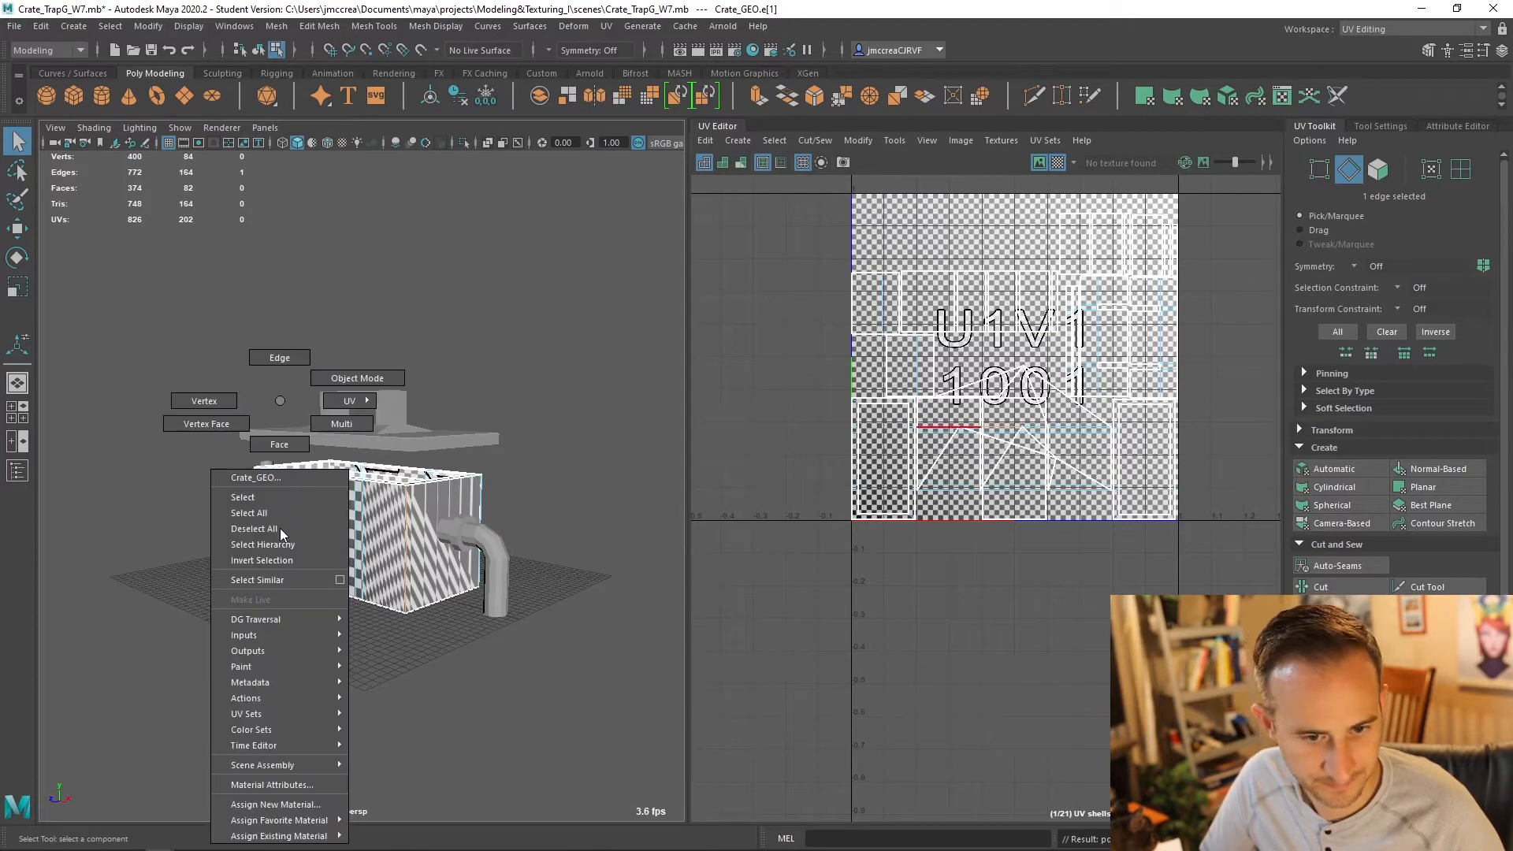
{"action": "right_click_drag", "start_coordinate": [272, 448], "coordinate": [365, 451]}
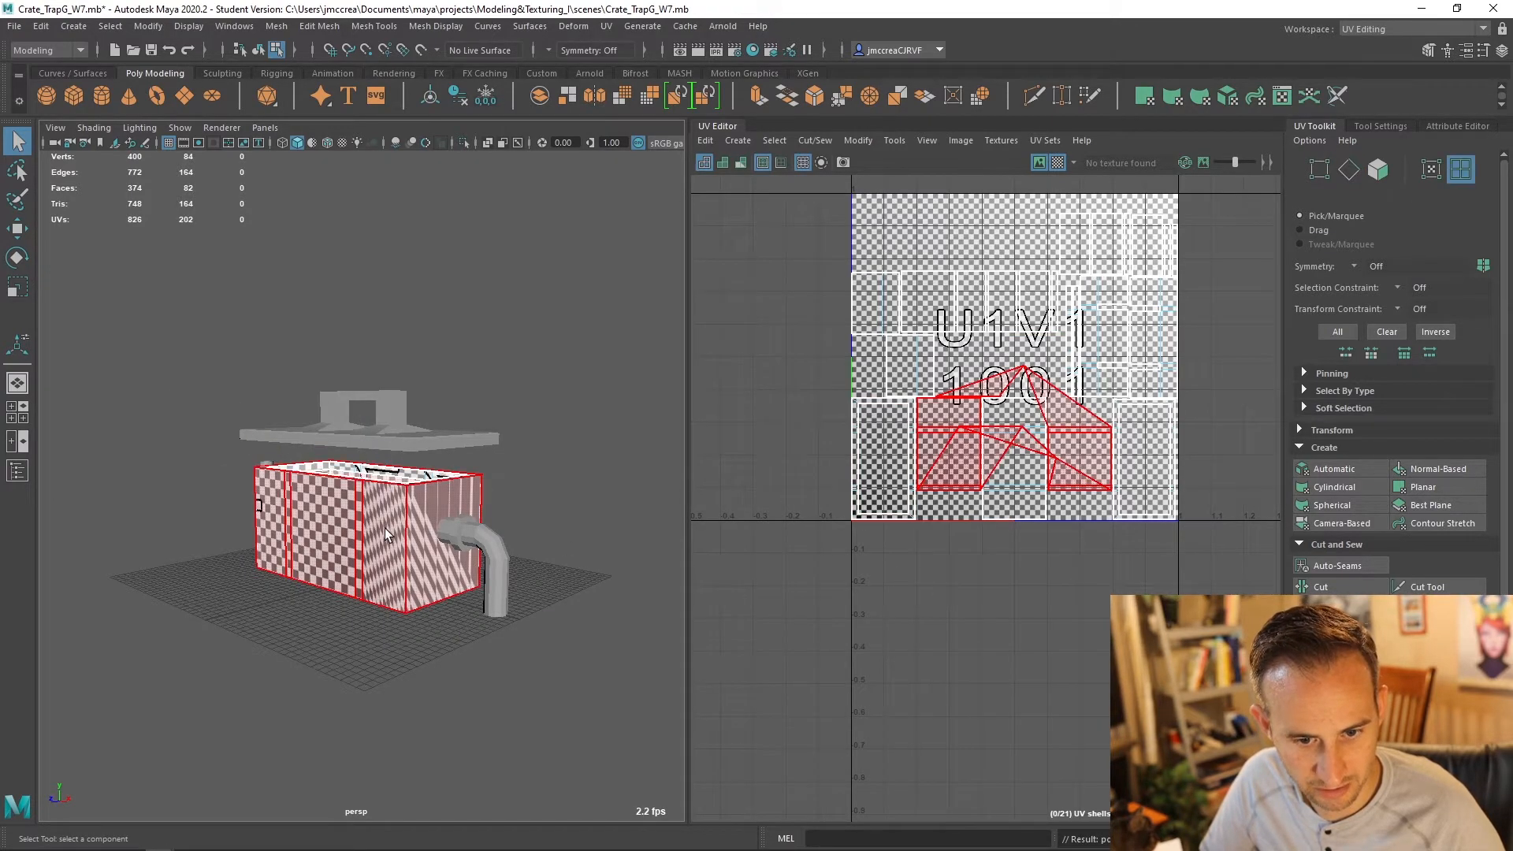
{"action": "left_click", "coordinate": [473, 521]}
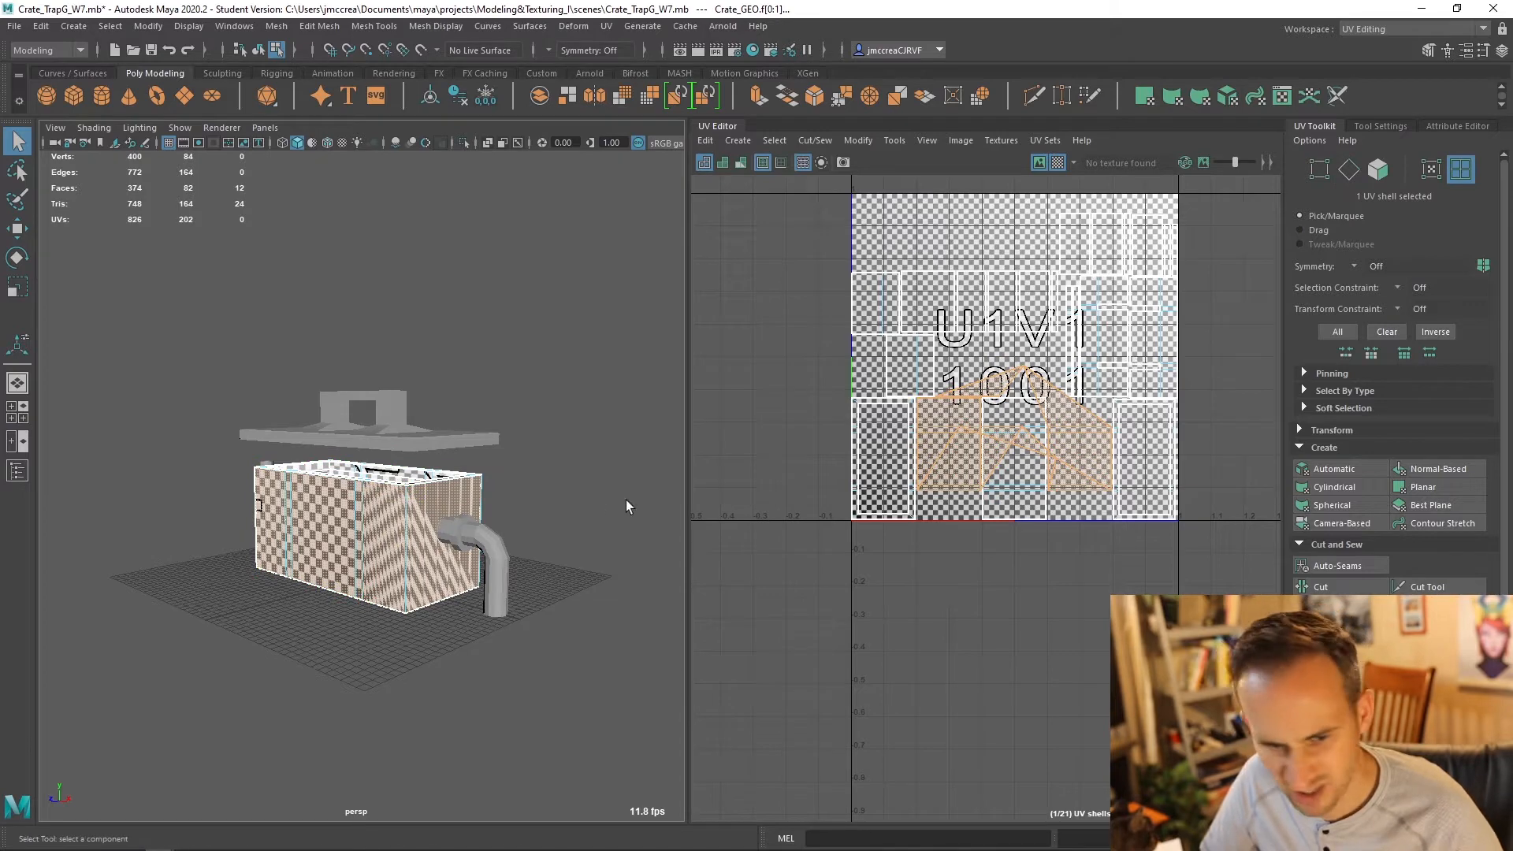
{"action": "left_click_drag", "start_coordinate": [433, 505], "coordinate": [669, 496], "text": "alt"}
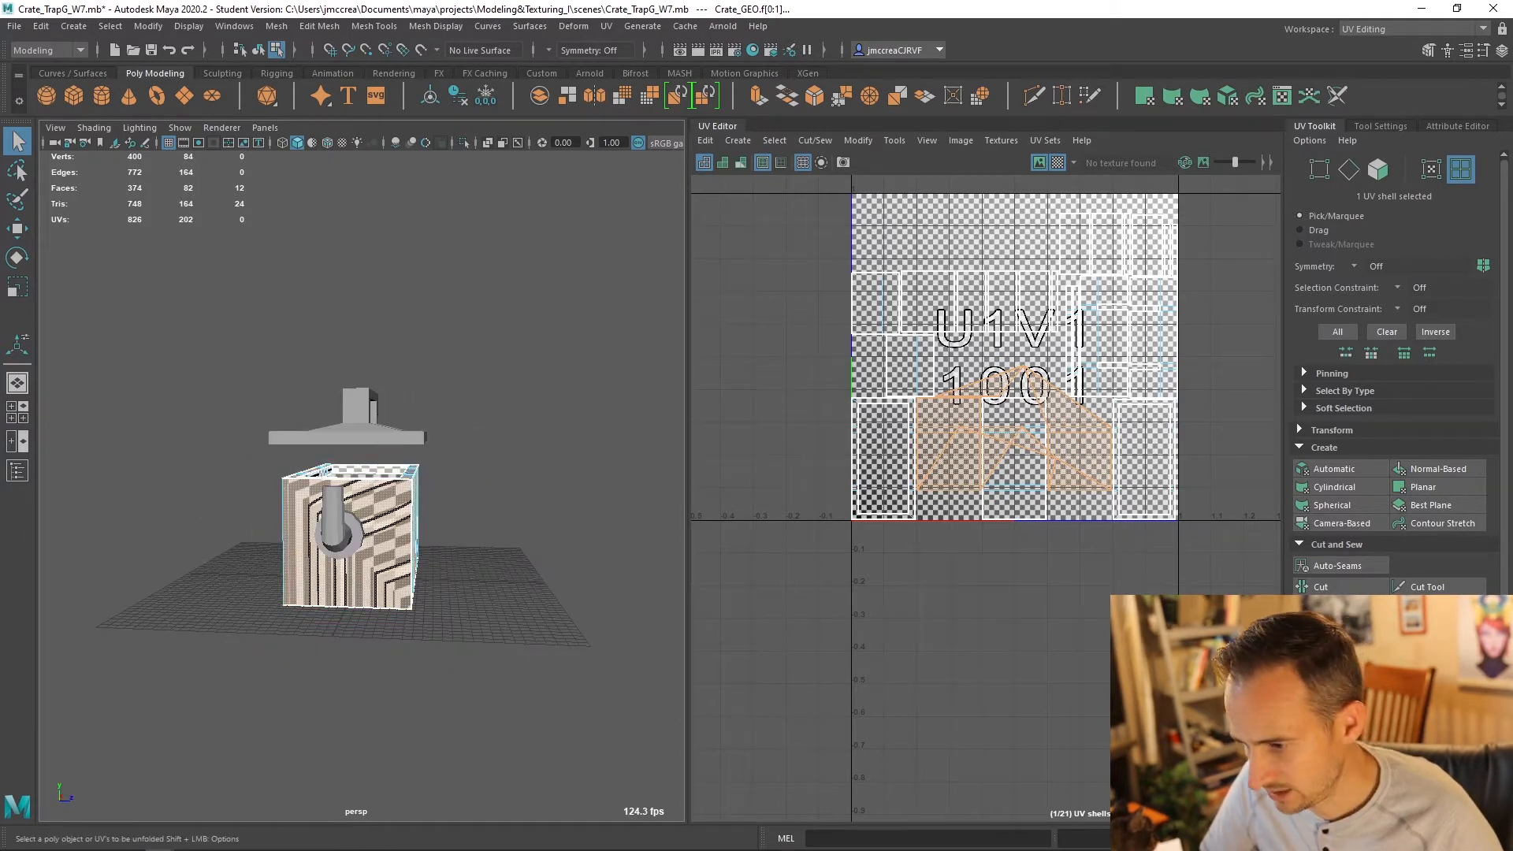
{"action": "left_click", "coordinate": [1322, 713]}
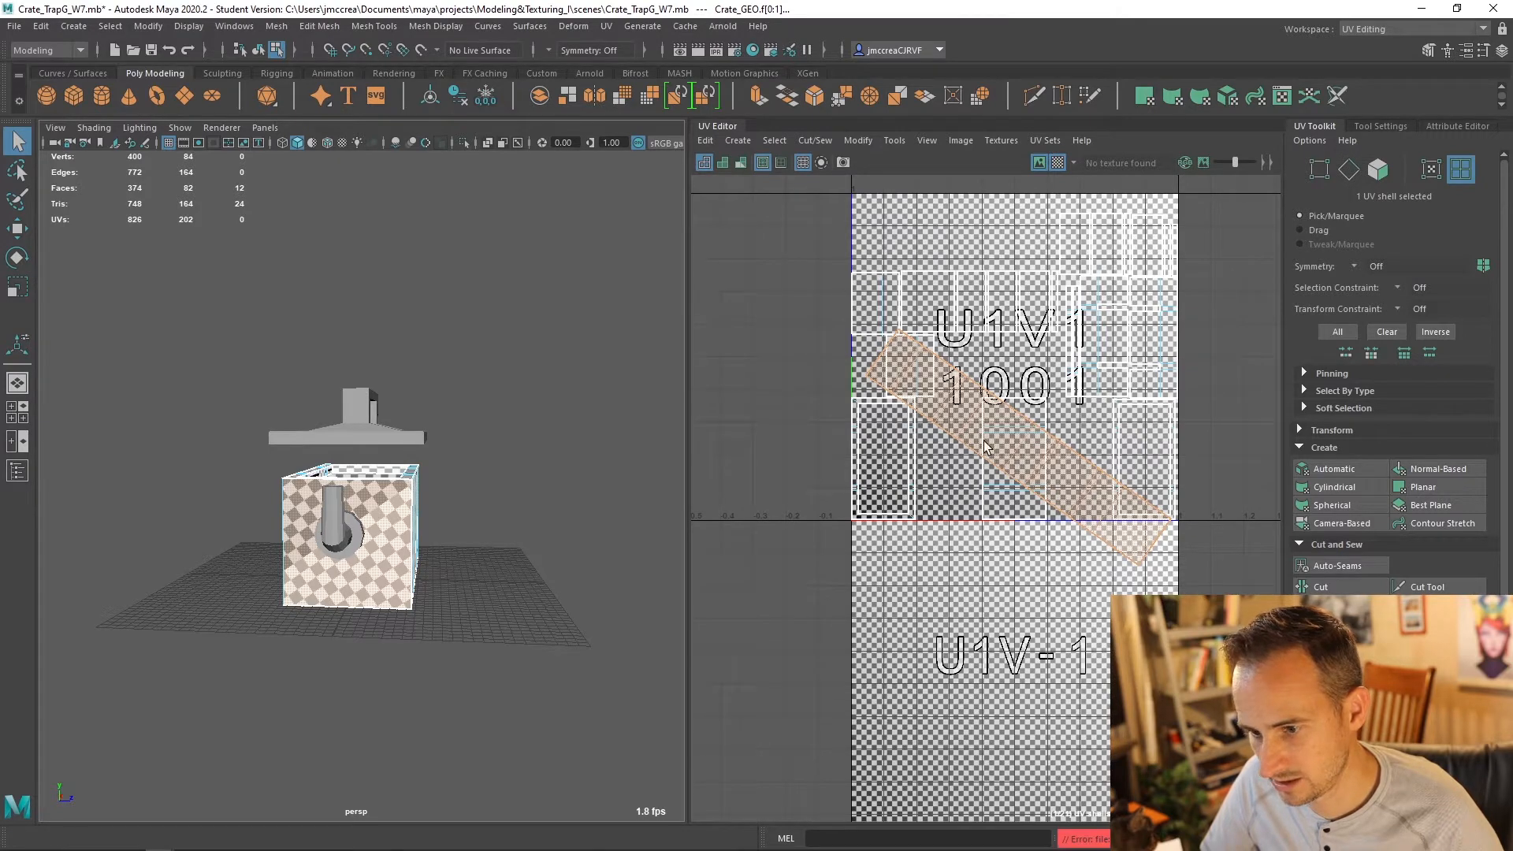
Step: Rotate the unfolded side shell to horizontal and straighten it
{"action": "key", "text": "e"}
{"action": "left_click_drag", "start_coordinate": [883, 284], "coordinate": [797, 425]}
{"action": "left_click", "coordinate": [1336, 759]}
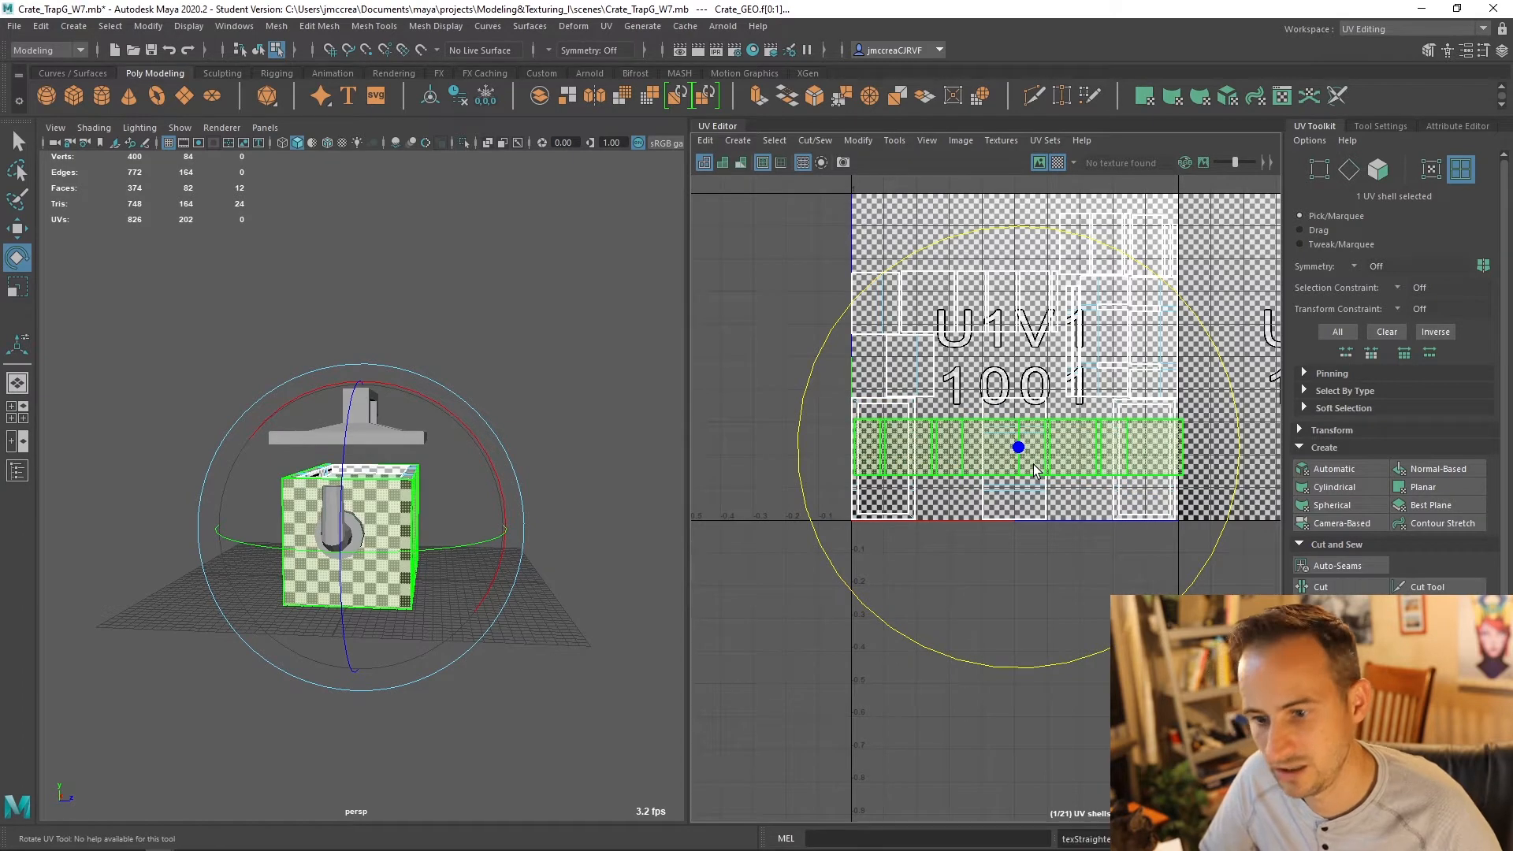
Step: Hide the checker map, move the side shell slightly down in the layout, and show the checker map again
{"action": "left_click", "coordinate": [1057, 162]}
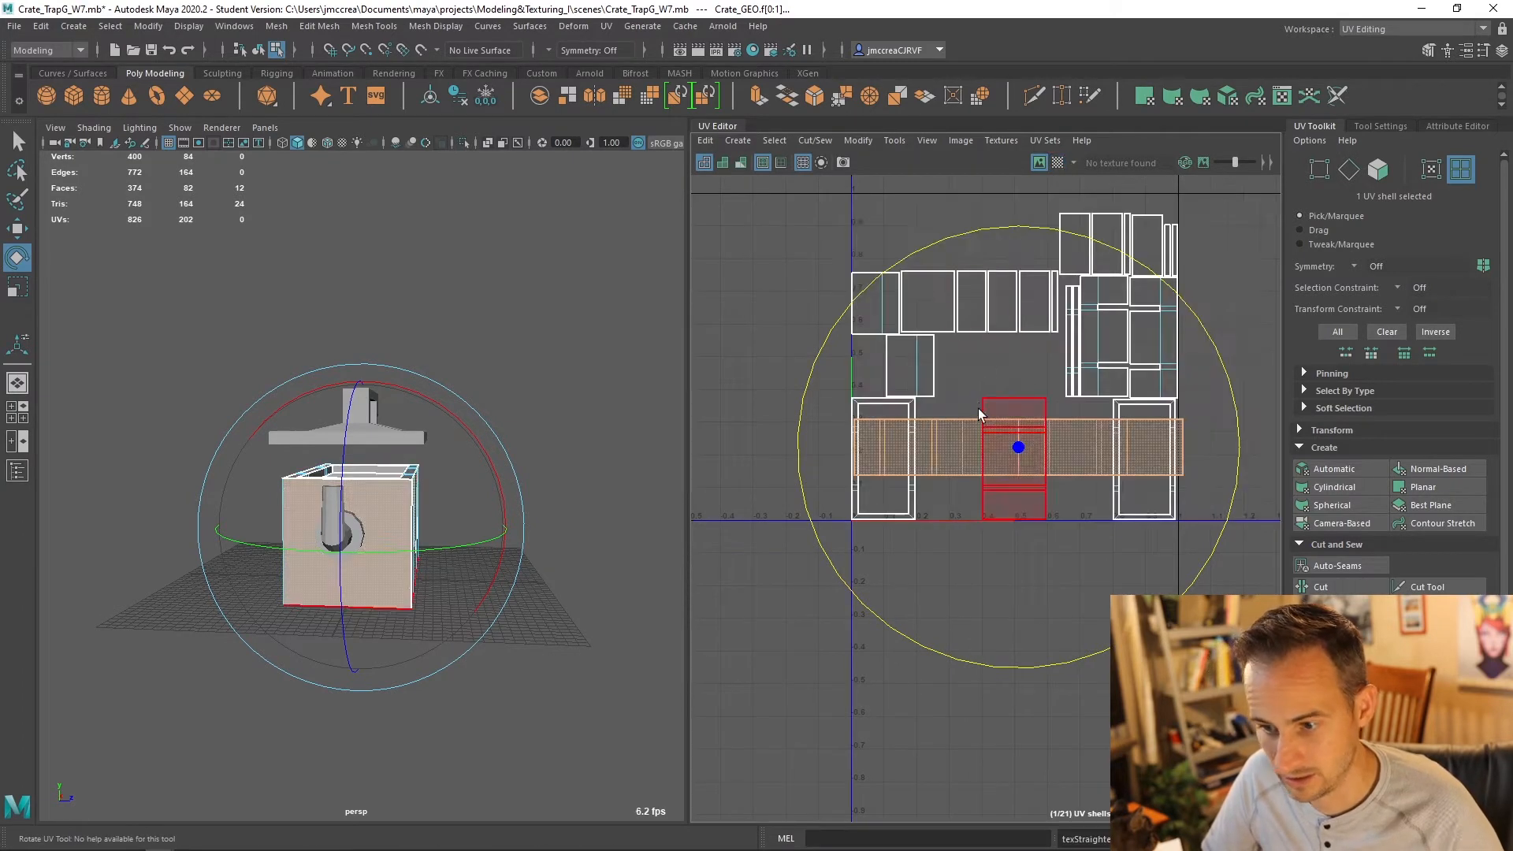
{"action": "key", "text": "w"}
{"action": "left_click_drag", "start_coordinate": [1020, 403], "coordinate": [1005, 430]}
{"action": "scroll", "coordinate": [1345, 593], "scroll_direction": "down", "scroll_amount": 1}
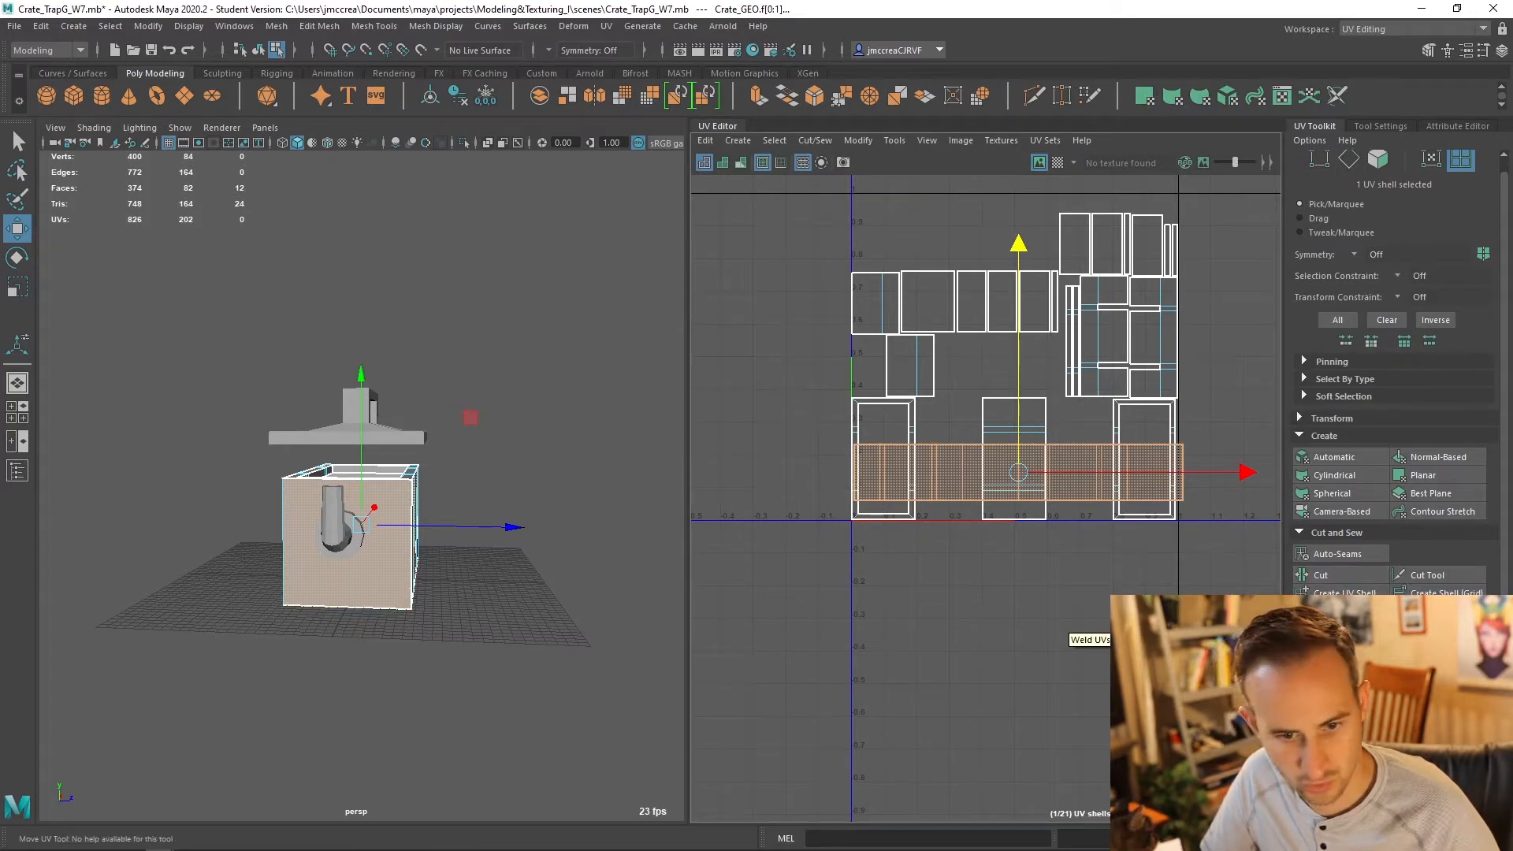
{"action": "left_click", "coordinate": [1058, 162]}
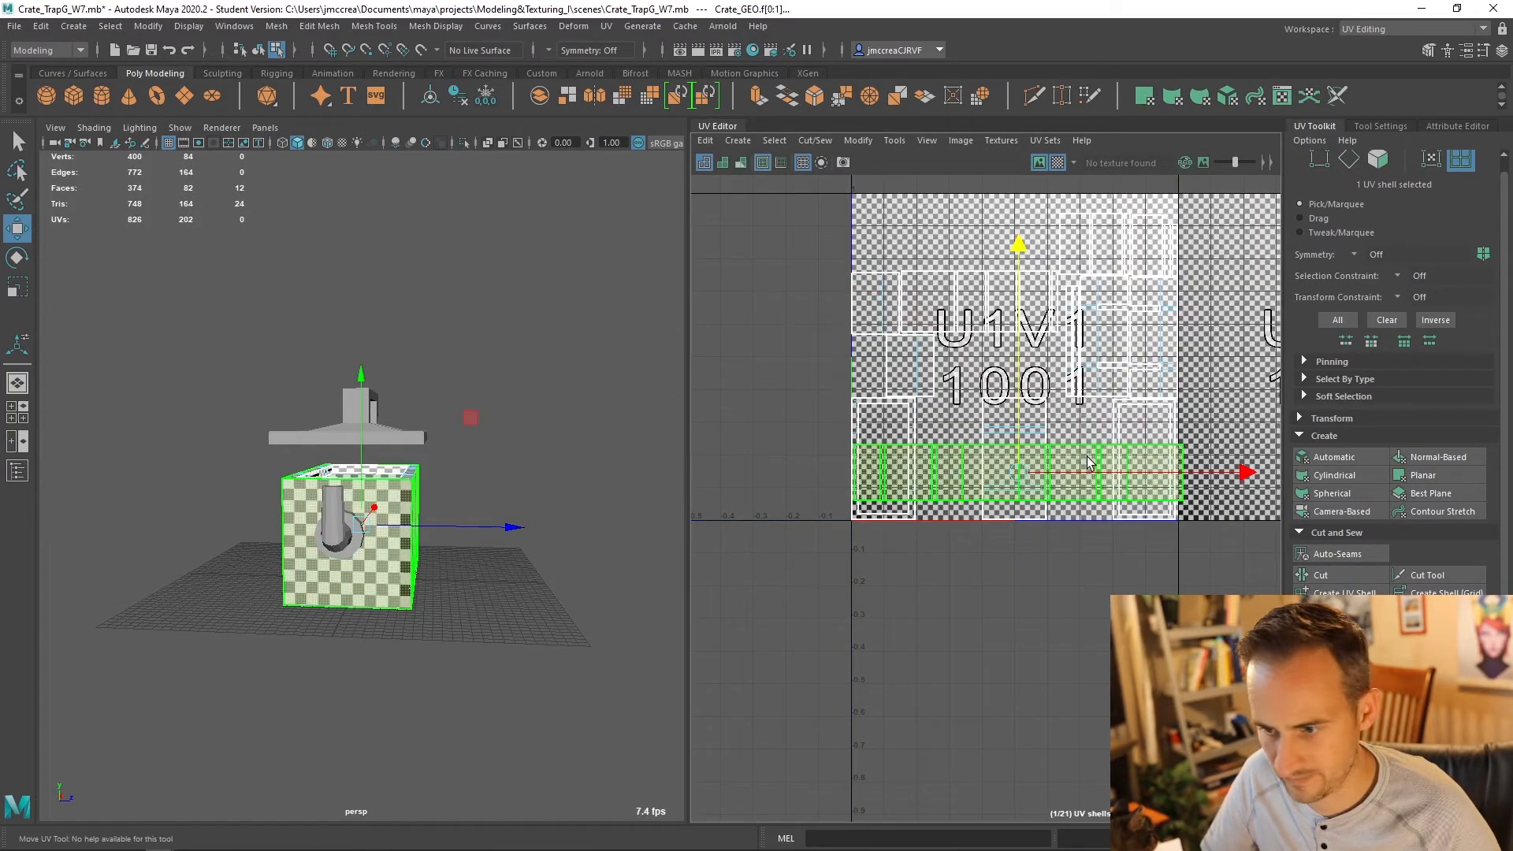
Step: Move the outer side shell into the empty area below the 1001 UV tile and hide the checker map
{"action": "scroll", "coordinate": [405, 536], "scroll_direction": "up", "scroll_amount": 5}
{"action": "left_click_drag", "start_coordinate": [372, 554], "coordinate": [618, 511], "text": "alt"}
{"action": "scroll", "coordinate": [1060, 456], "scroll_direction": "up", "scroll_amount": 2}
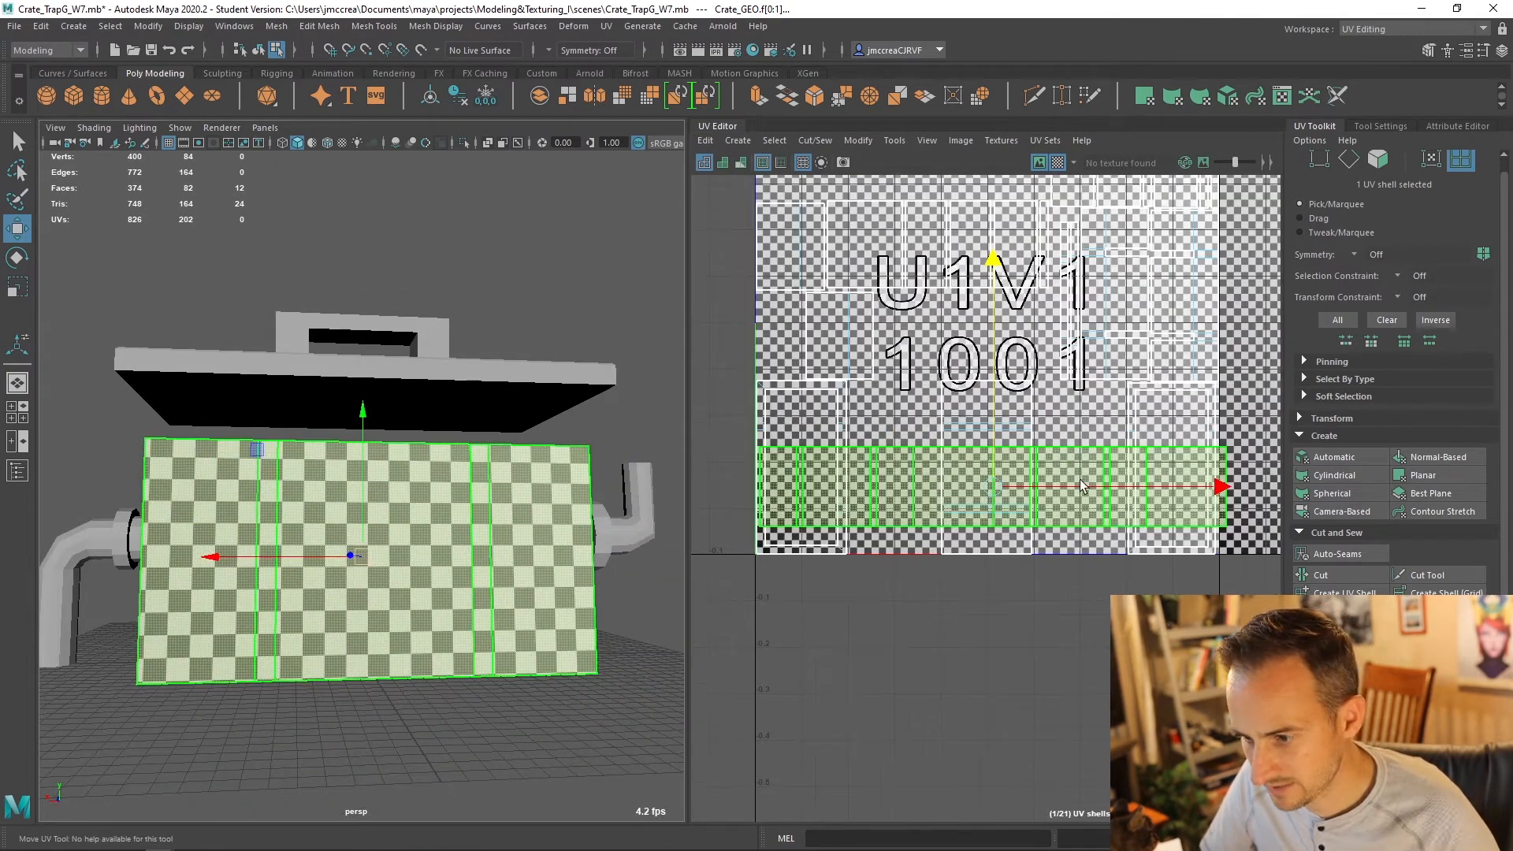
{"action": "scroll", "coordinate": [1083, 486], "scroll_direction": "down", "scroll_amount": 1}
{"action": "left_click", "coordinate": [1005, 550]}
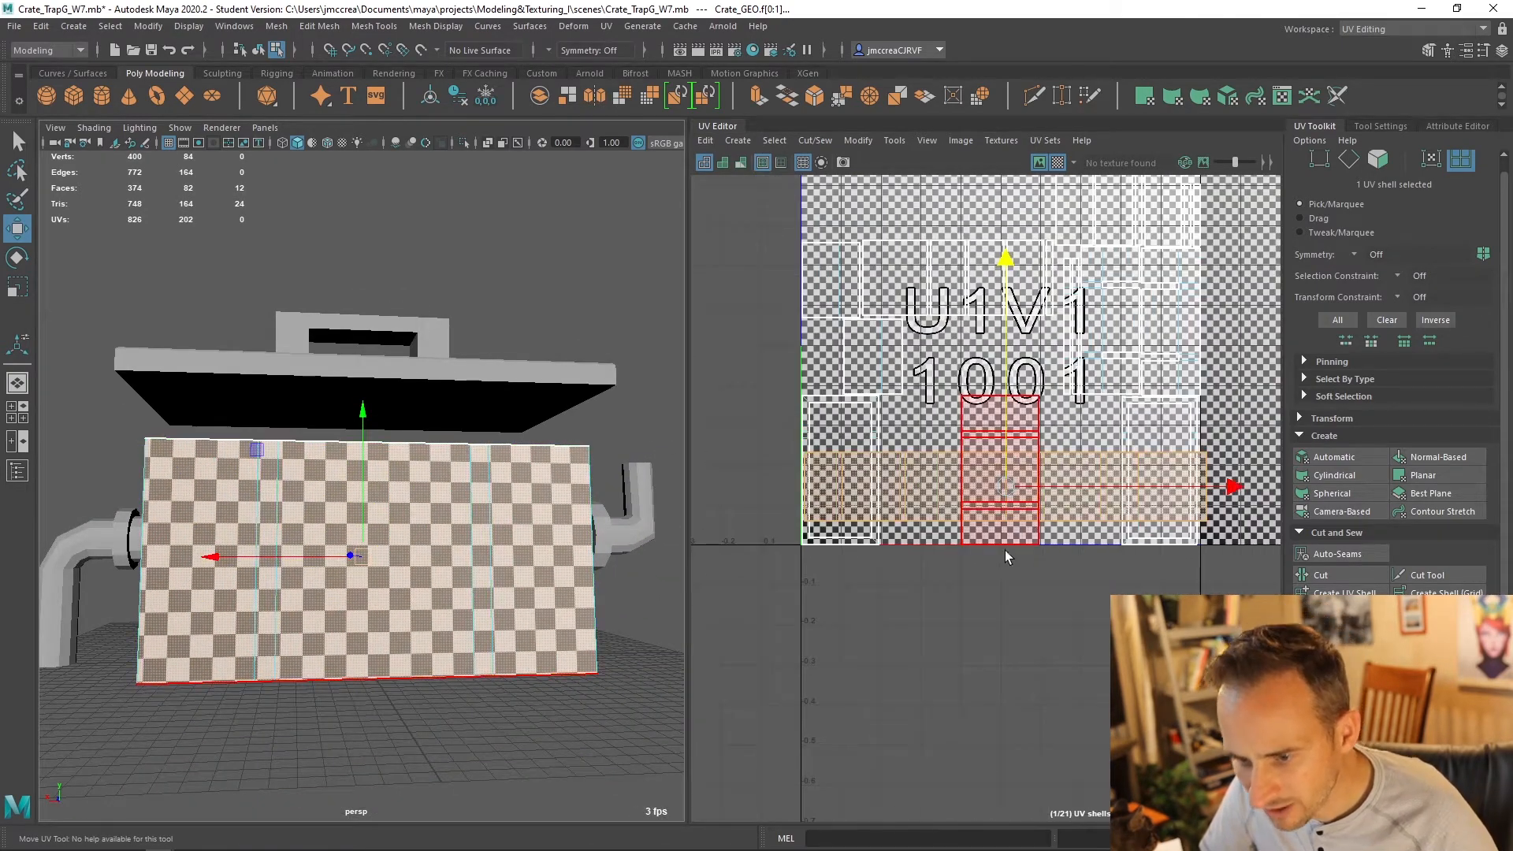
{"action": "left_click", "coordinate": [1071, 472]}
{"action": "left_click_drag", "start_coordinate": [1011, 480], "coordinate": [1034, 619]}
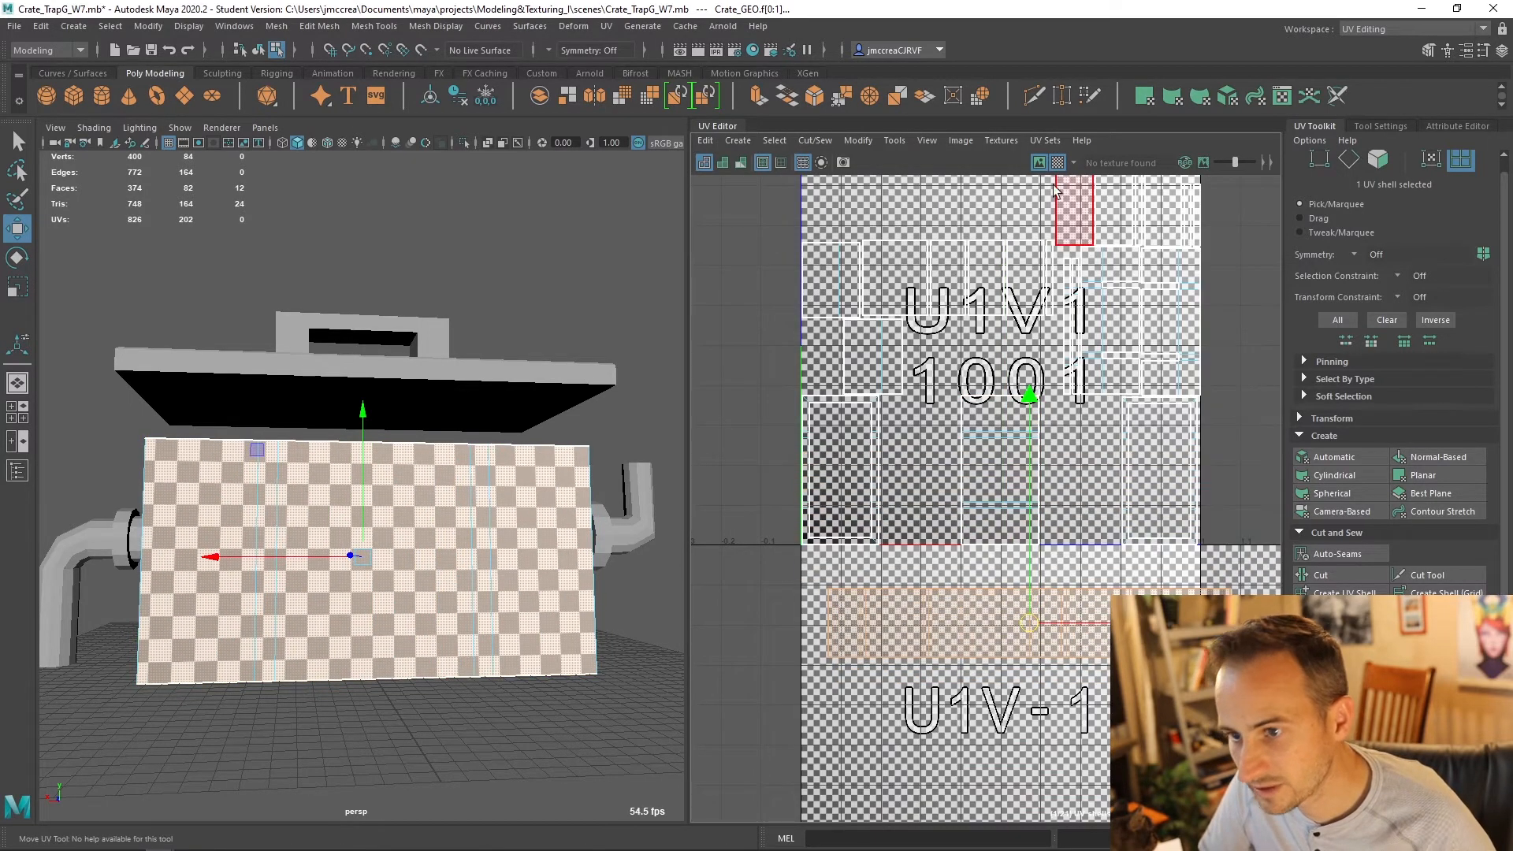
{"action": "left_click", "coordinate": [1057, 163]}
Step: Select the middle end face in the side shell to examine where it sits on the crate, and return to UV shell selection
{"action": "left_click", "coordinate": [1015, 683]}
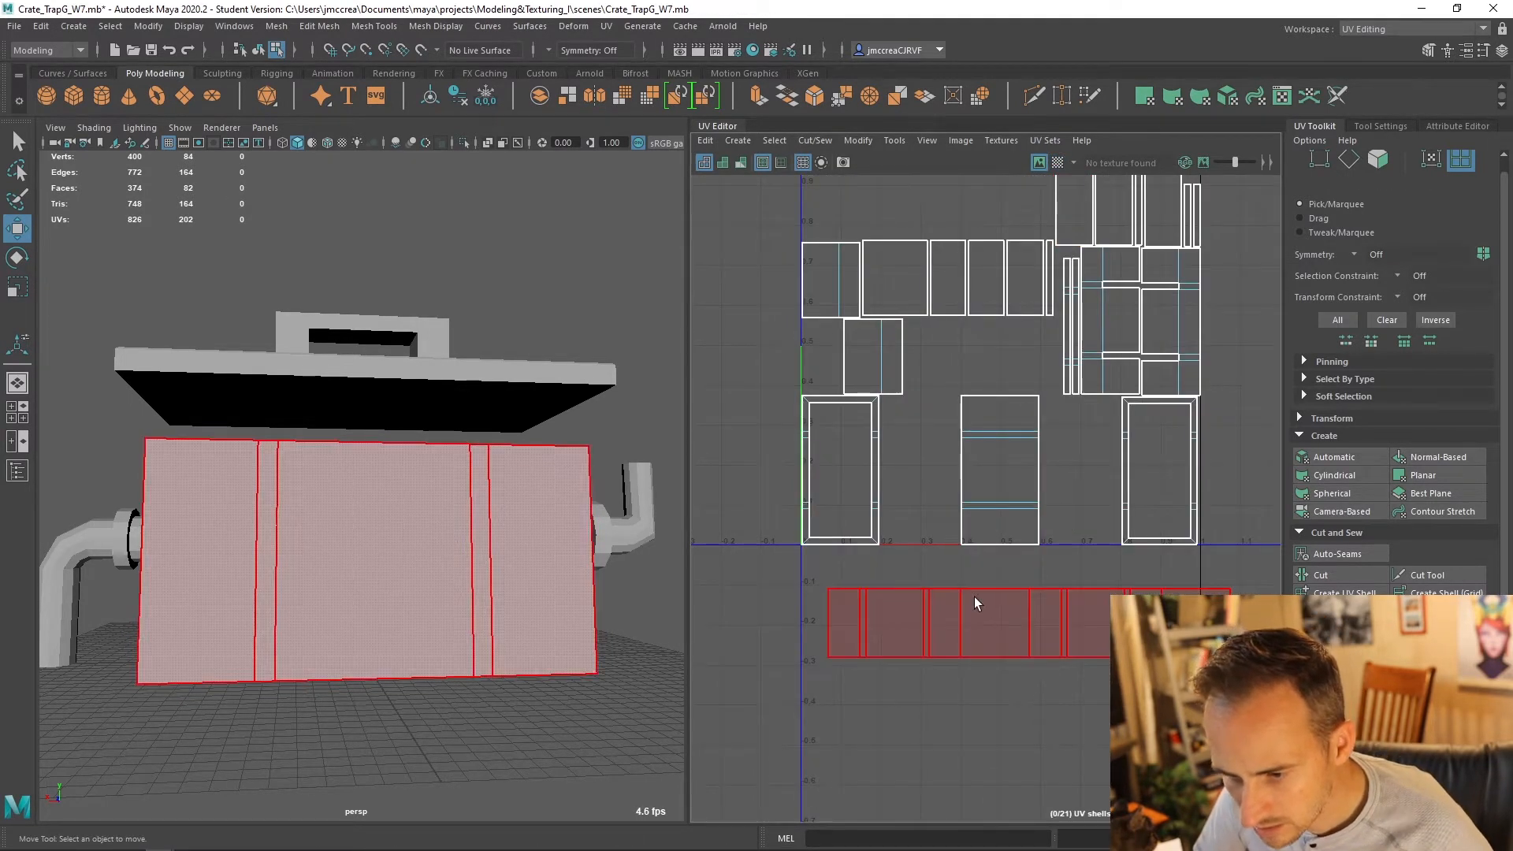
{"action": "right_click_drag", "start_coordinate": [974, 598], "coordinate": [968, 576]}
{"action": "left_click", "coordinate": [976, 634]}
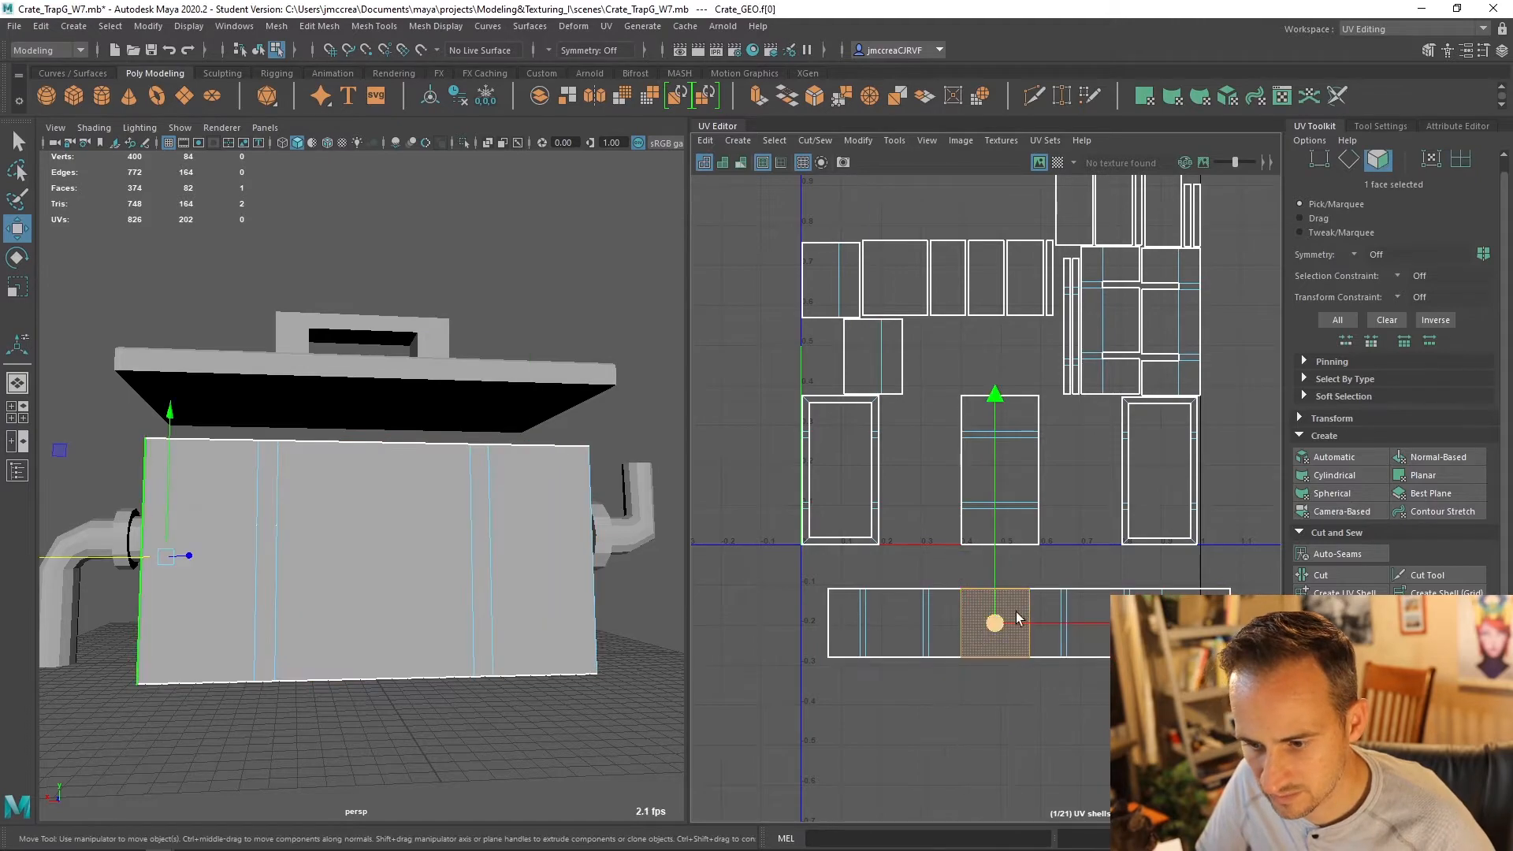
{"action": "left_click_drag", "start_coordinate": [371, 571], "coordinate": [654, 574], "text": "alt"}
{"action": "left_click_drag", "start_coordinate": [441, 574], "coordinate": [530, 574], "text": "alt"}
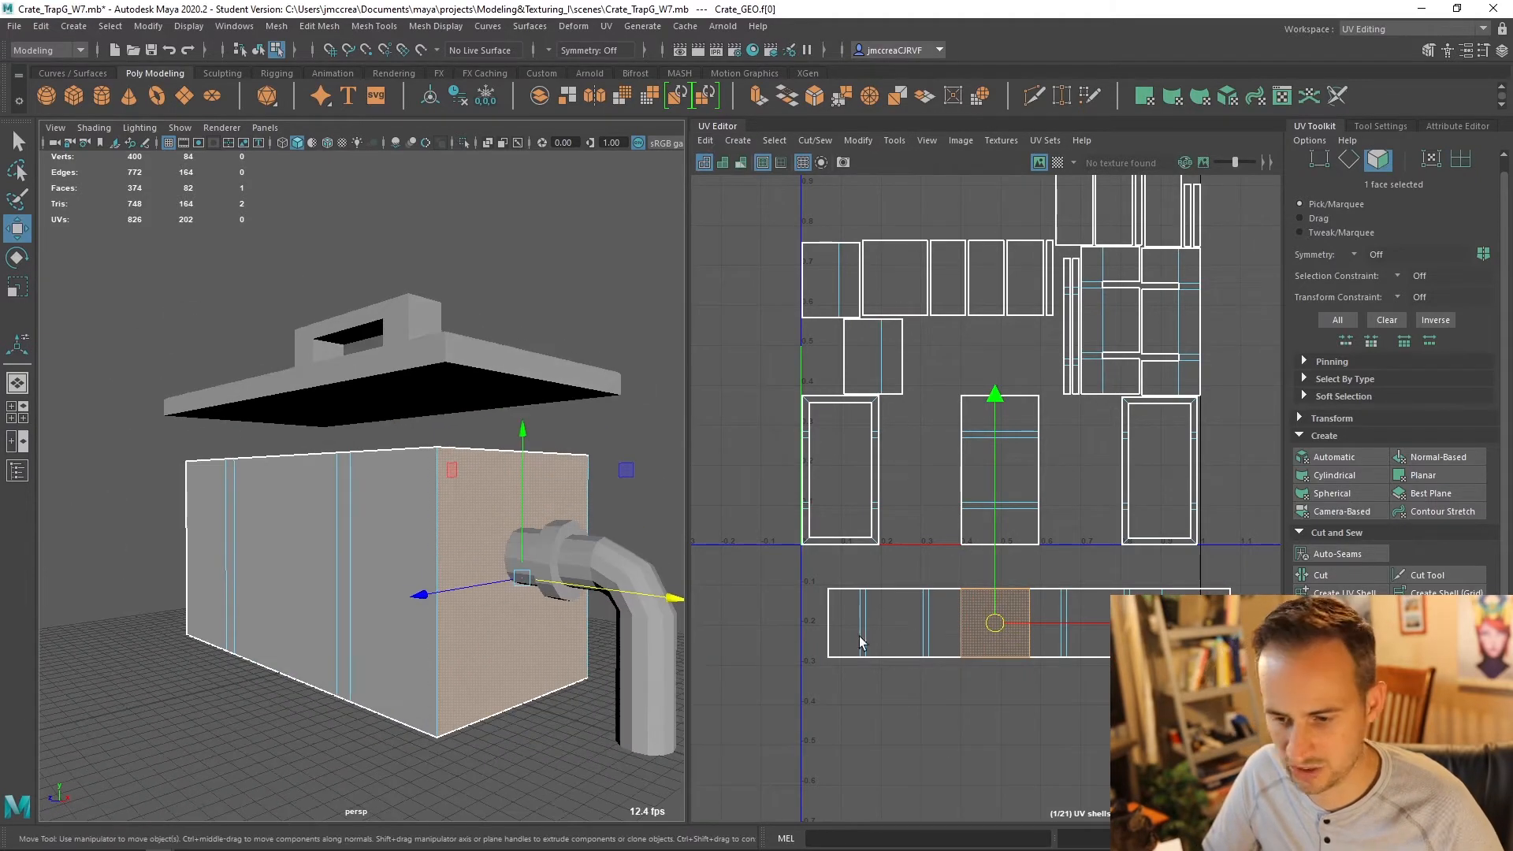
{"action": "right_click_drag", "start_coordinate": [1034, 573], "coordinate": [1035, 613]}
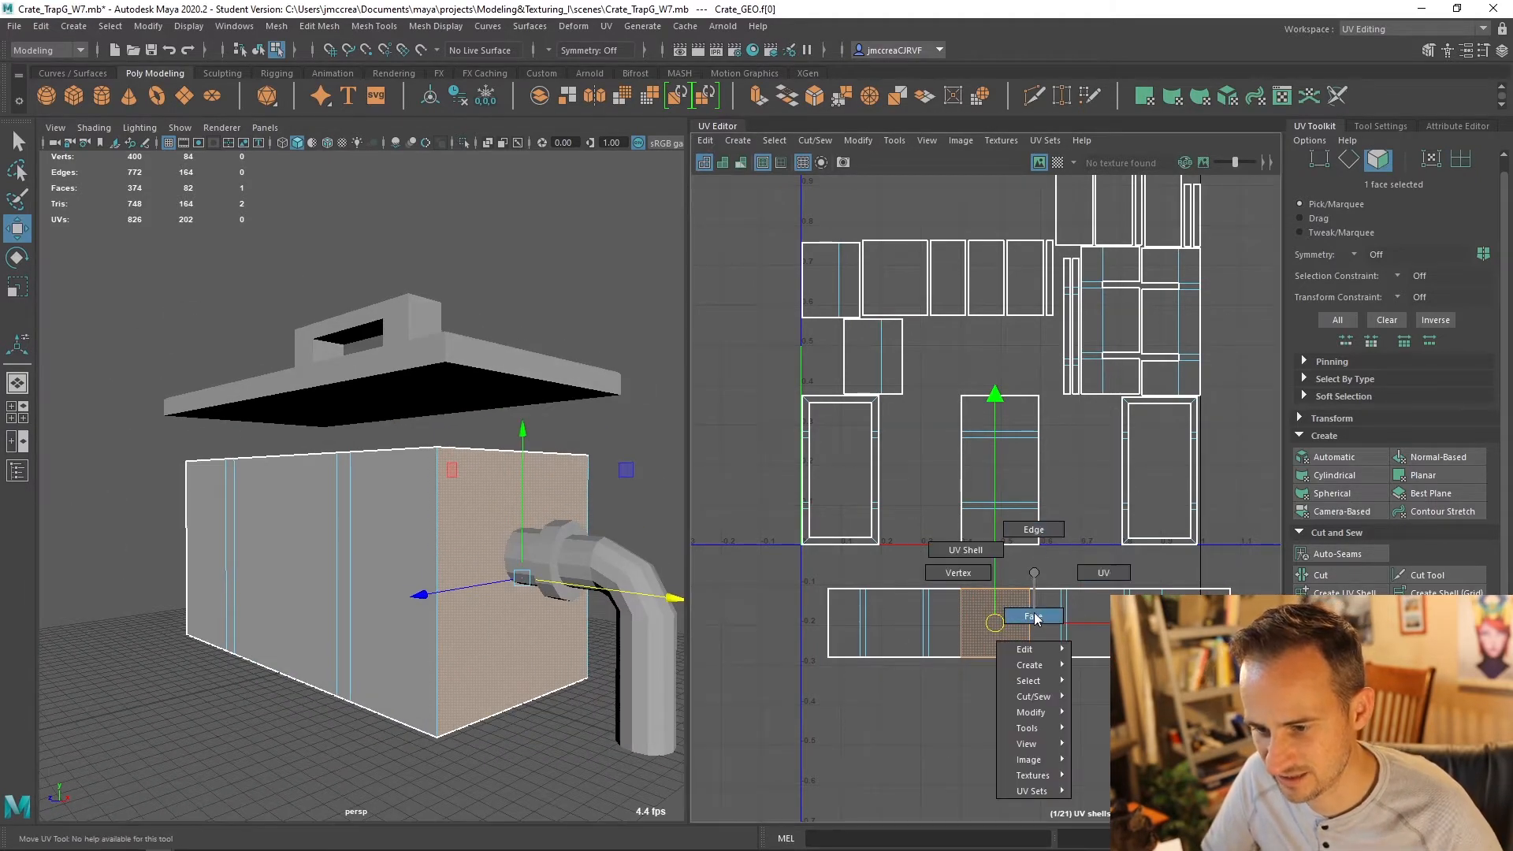
{"action": "right_click_drag", "start_coordinate": [974, 556], "coordinate": [975, 557]}
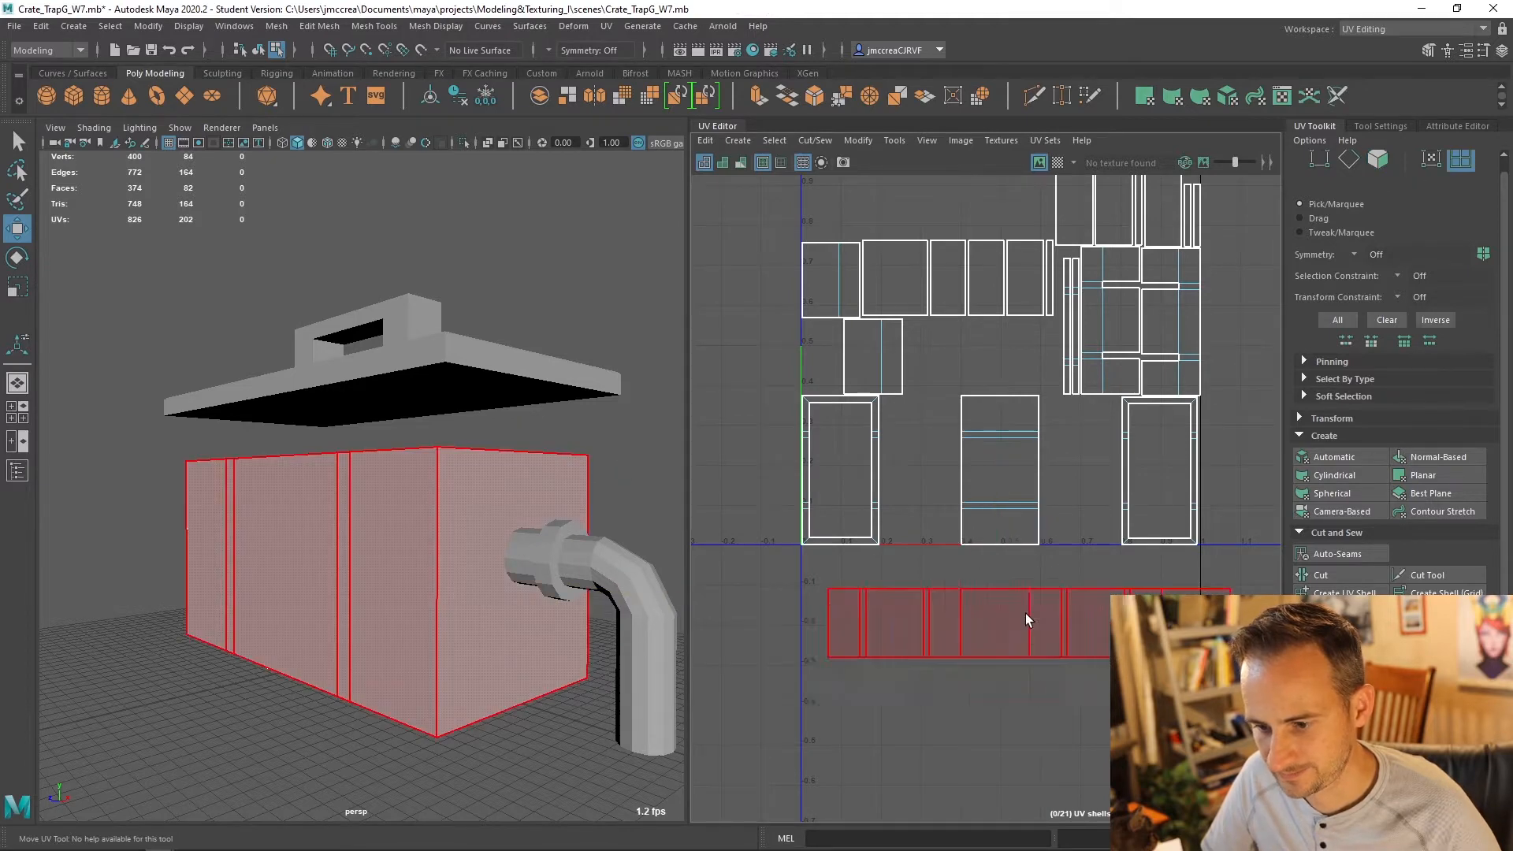
Step: Move the outer side shell back up to the lower edge of the 1001 UV tile
{"action": "left_click", "coordinate": [1000, 628]}
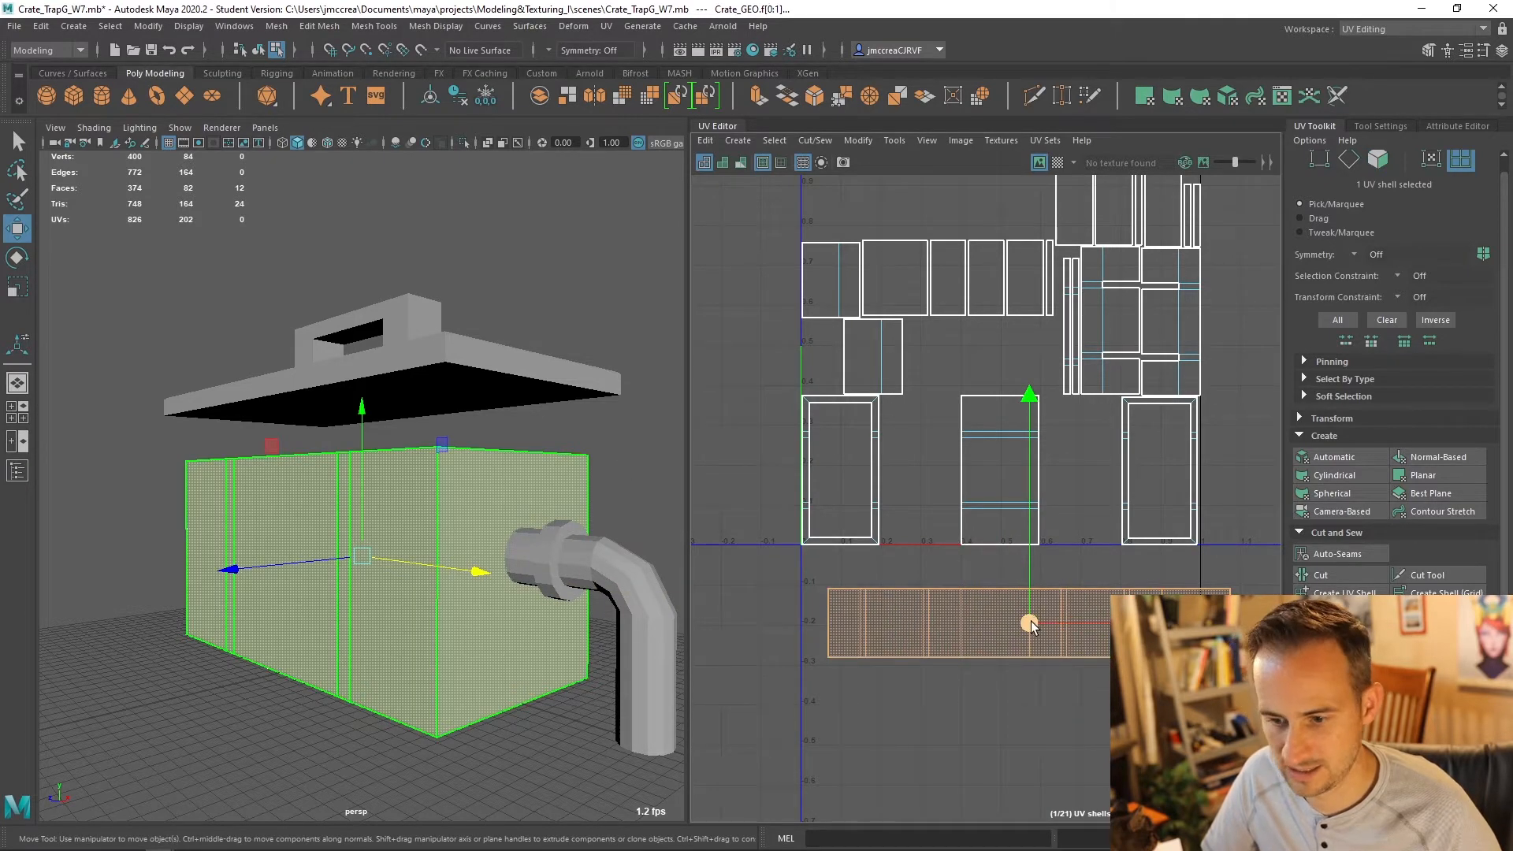
{"action": "left_click_drag", "start_coordinate": [1032, 622], "coordinate": [1006, 513]}
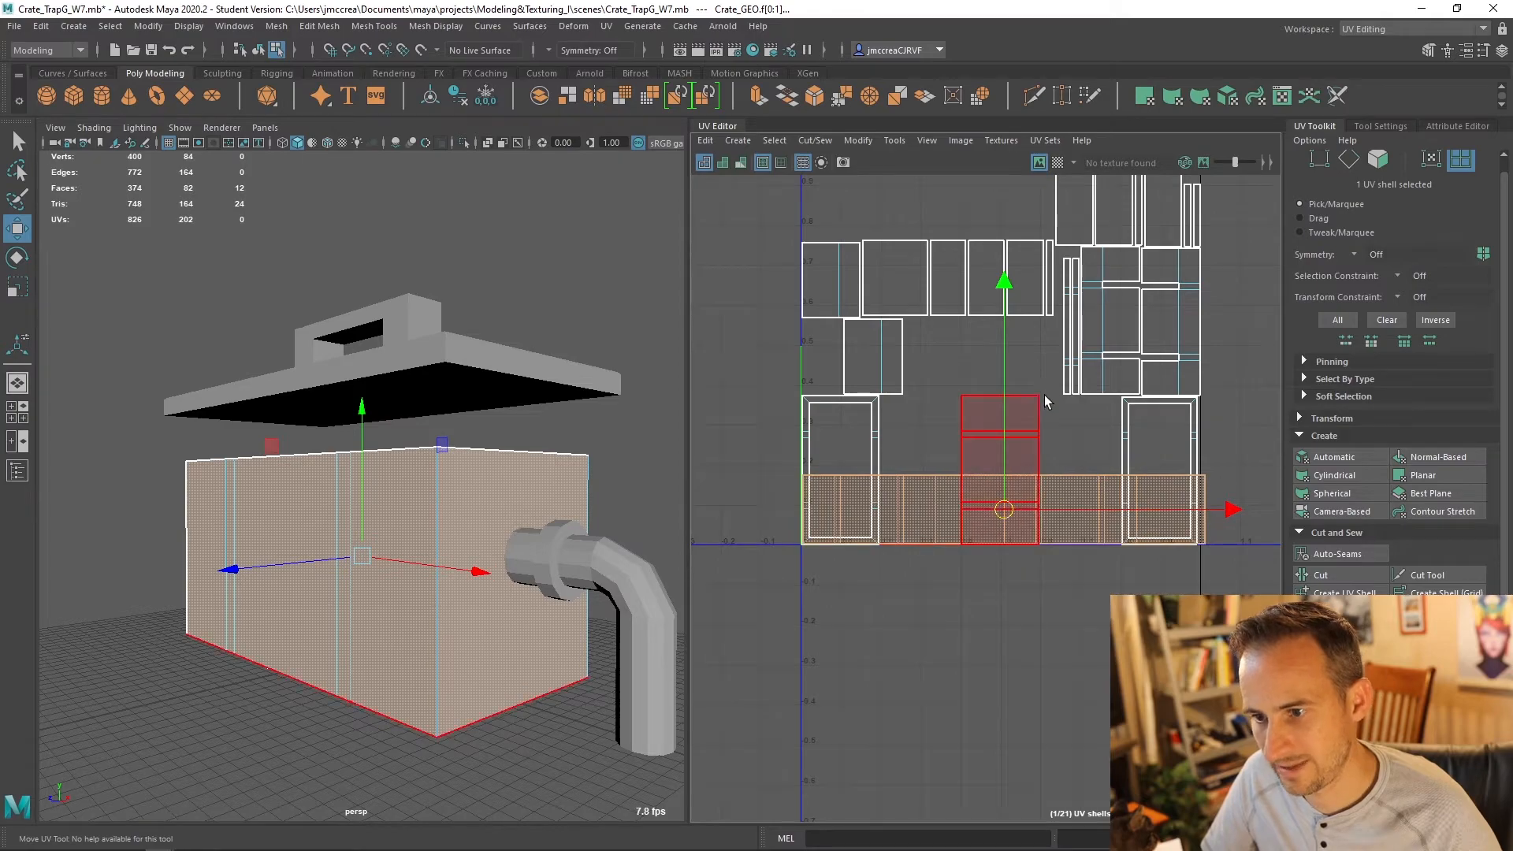
{"action": "scroll", "coordinate": [1043, 395], "scroll_direction": "down", "scroll_amount": 3}
Step: Select groups of shells and front crate faces to examine which parts of the crate the UV shells cover
{"action": "left_click_drag", "start_coordinate": [1028, 307], "coordinate": [1030, 308]}
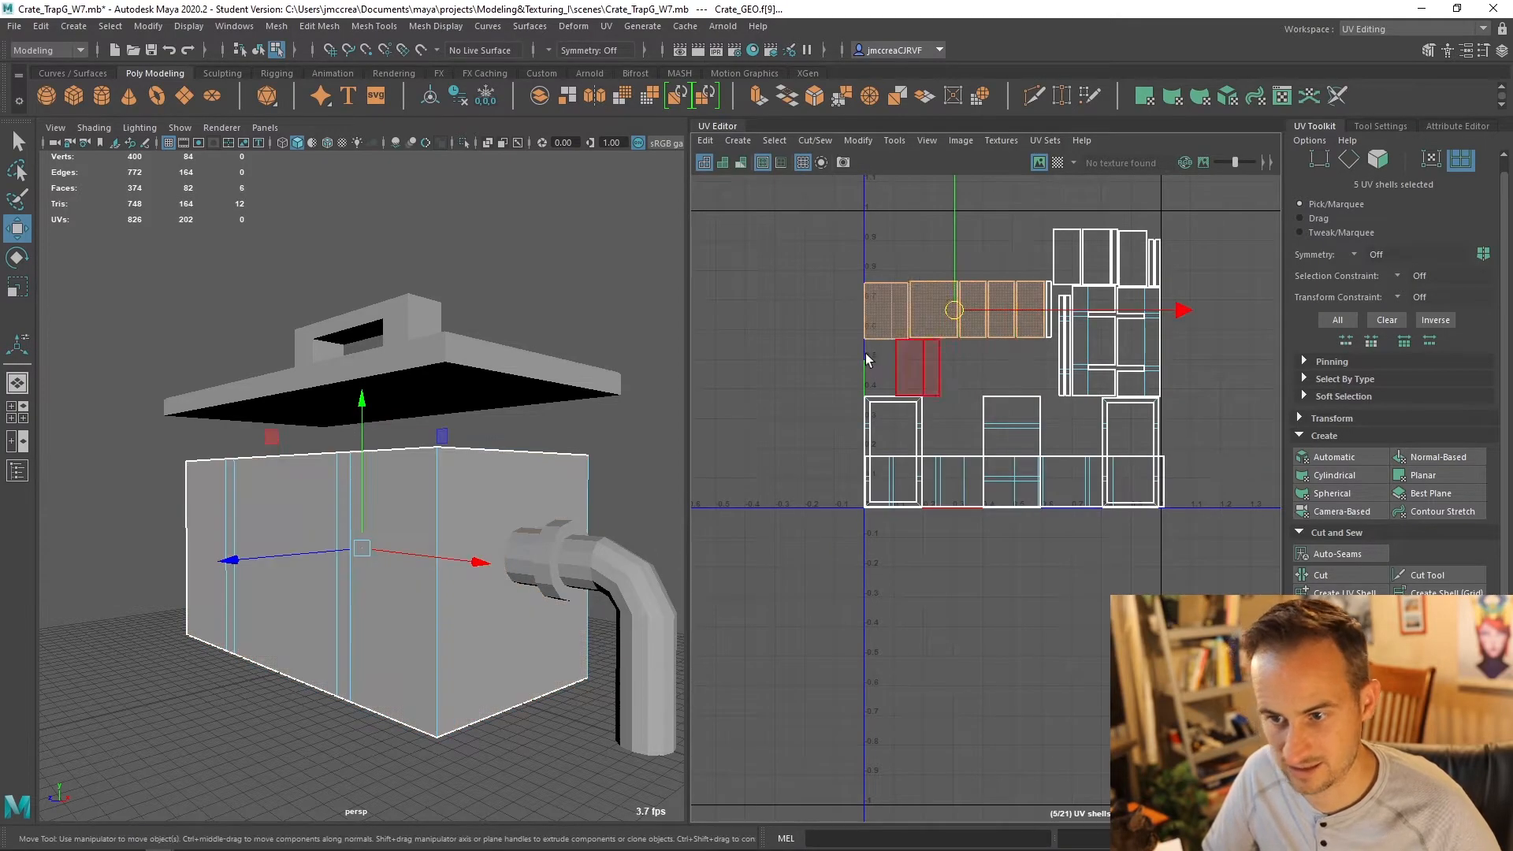
{"action": "left_click_drag", "start_coordinate": [420, 520], "coordinate": [630, 579], "text": "alt"}
{"action": "left_click_drag", "start_coordinate": [385, 588], "coordinate": [591, 529], "text": "alt"}
{"action": "left_click_drag", "start_coordinate": [502, 591], "coordinate": [220, 598], "text": "alt"}
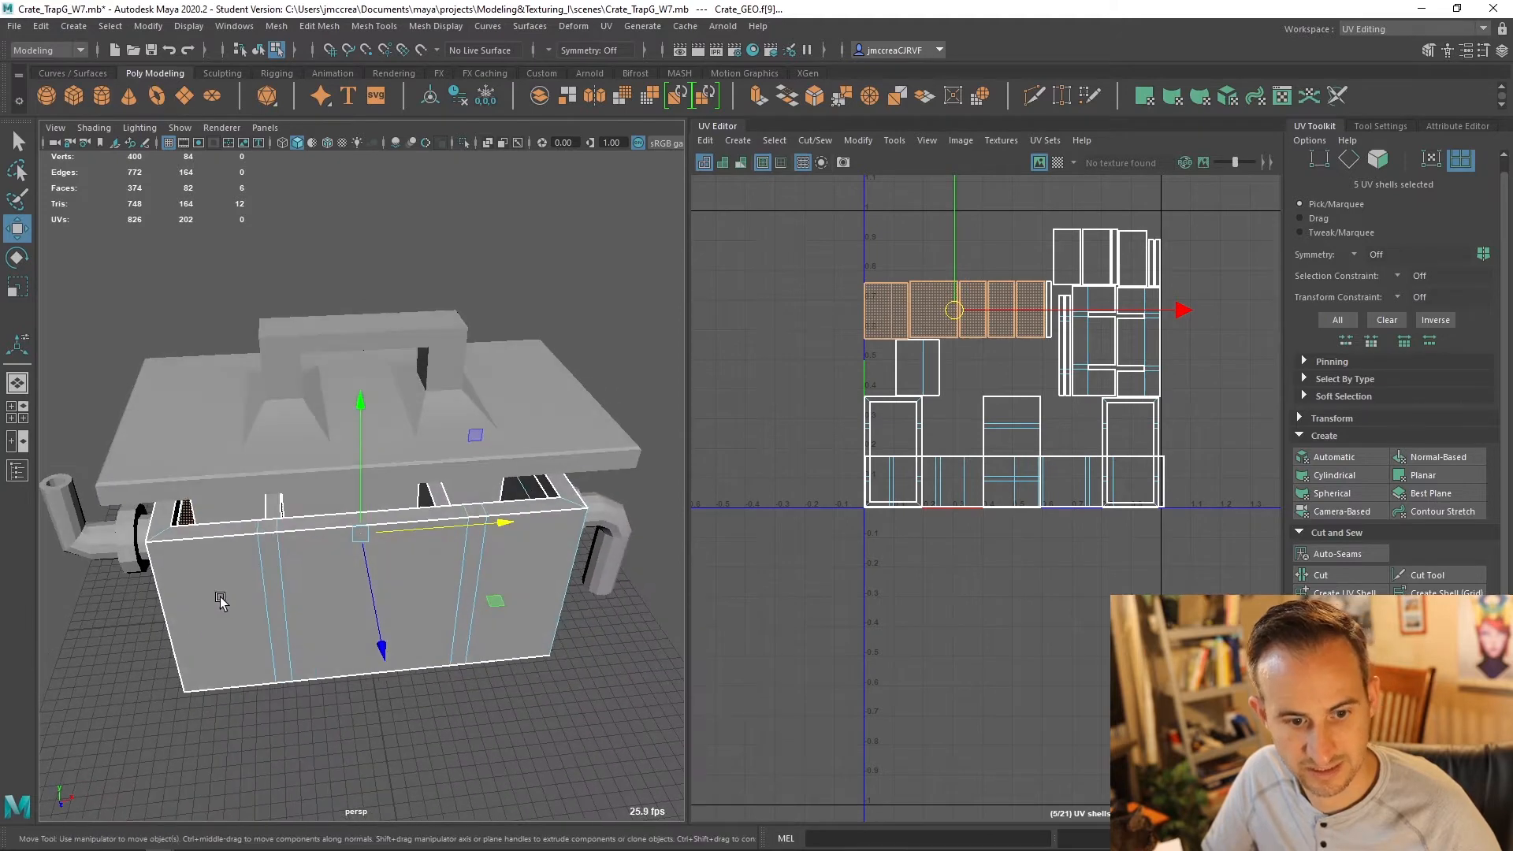
{"action": "left_click", "coordinate": [291, 552]}
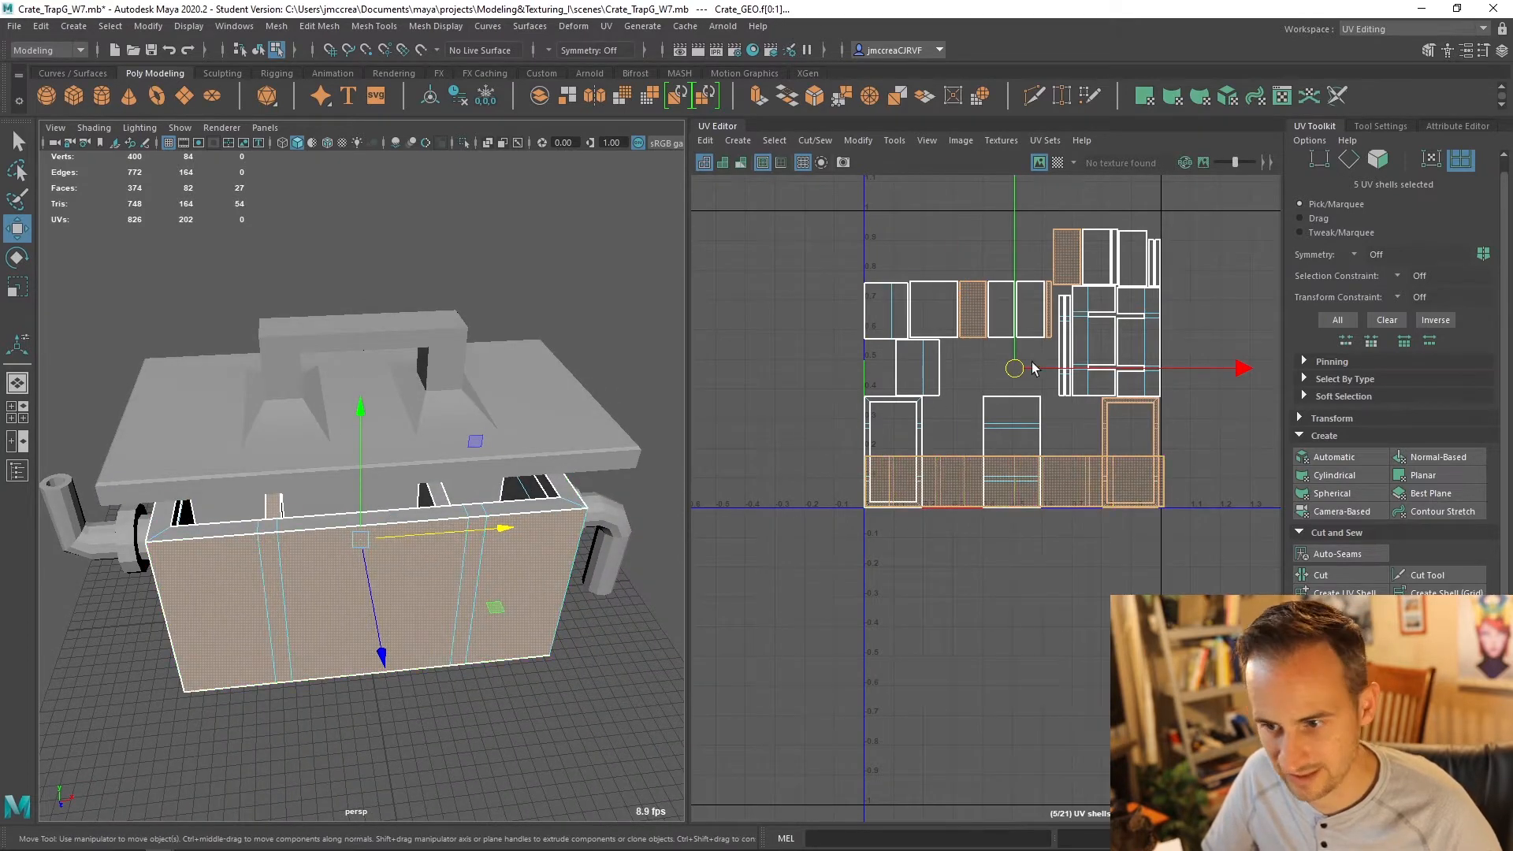
{"action": "left_click", "coordinate": [917, 367]}
{"action": "left_click_drag", "start_coordinate": [844, 236], "coordinate": [1254, 453]}
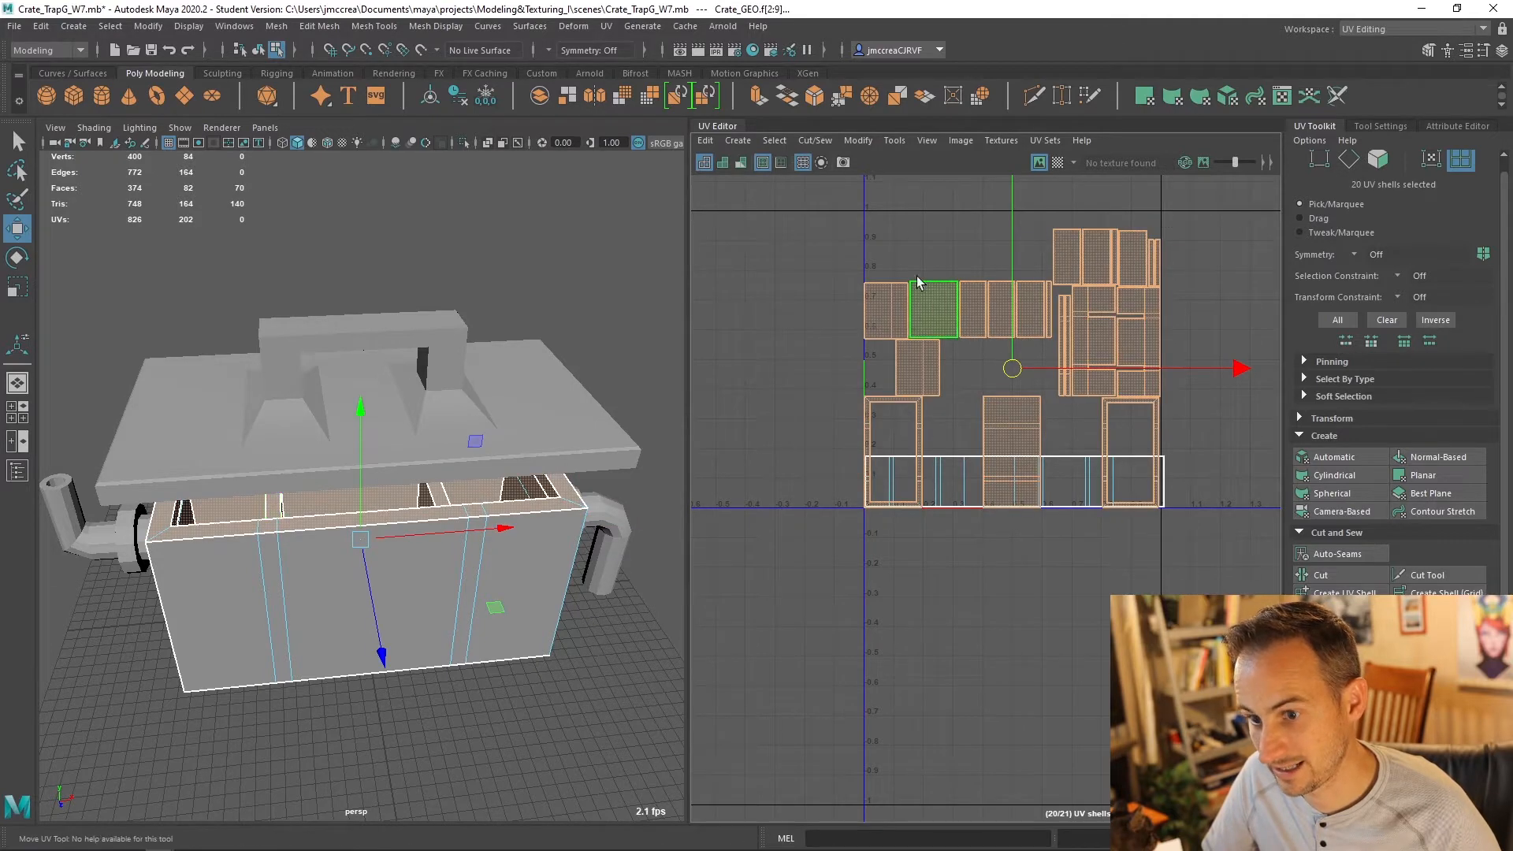
Step: Select all of the crate body's UV shells, lay them out automatically, and clear the selection
{"action": "left_click_drag", "start_coordinate": [900, 243], "coordinate": [1225, 623]}
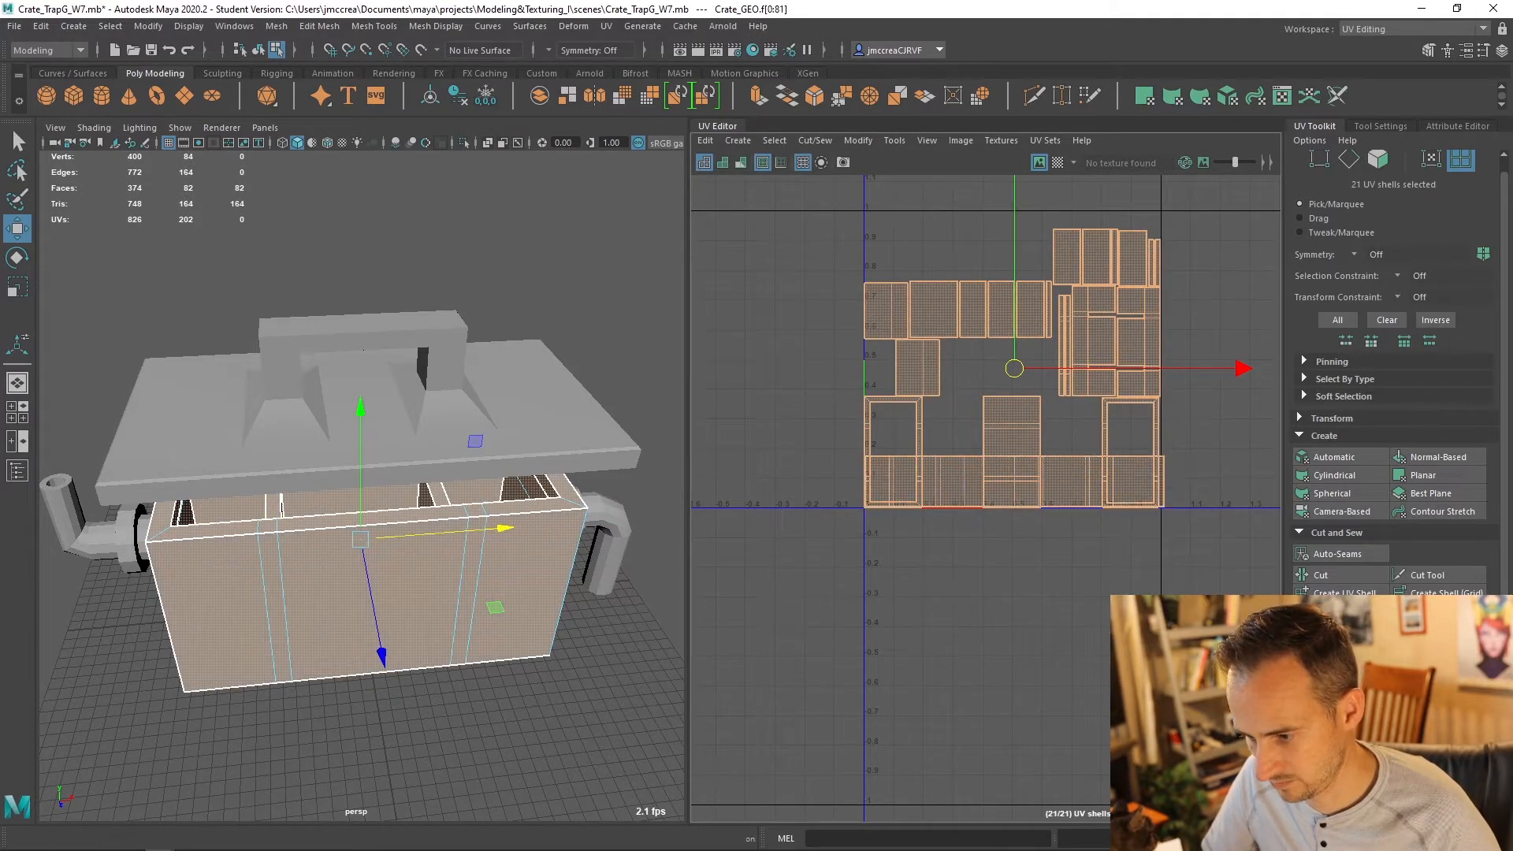
{"action": "scroll", "coordinate": [1391, 592], "scroll_direction": "down", "scroll_amount": 5}
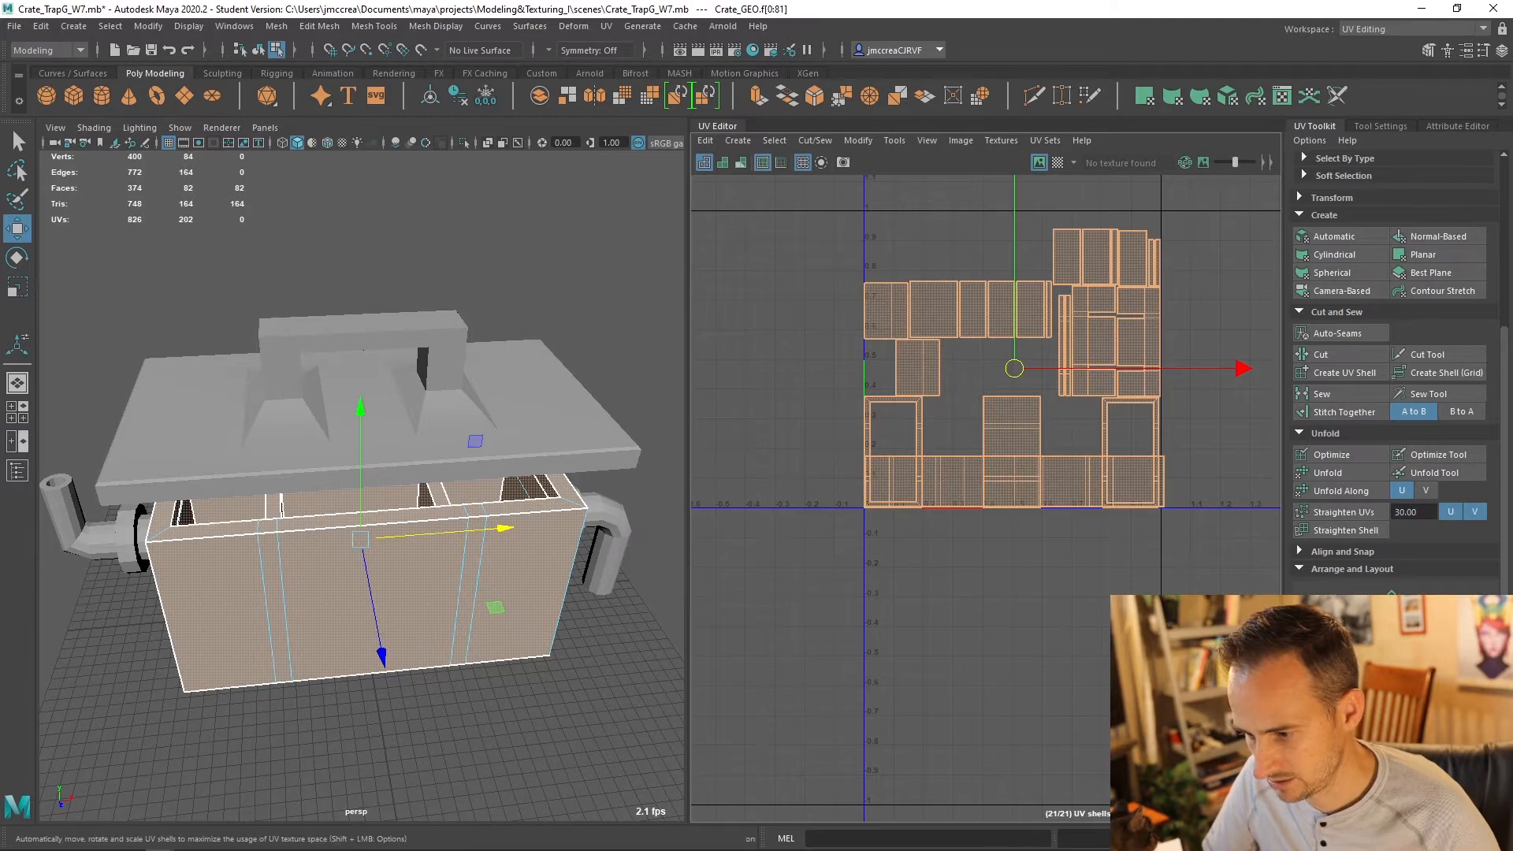
{"action": "left_click", "coordinate": [1339, 592]}
{"action": "left_click", "coordinate": [1230, 335]}
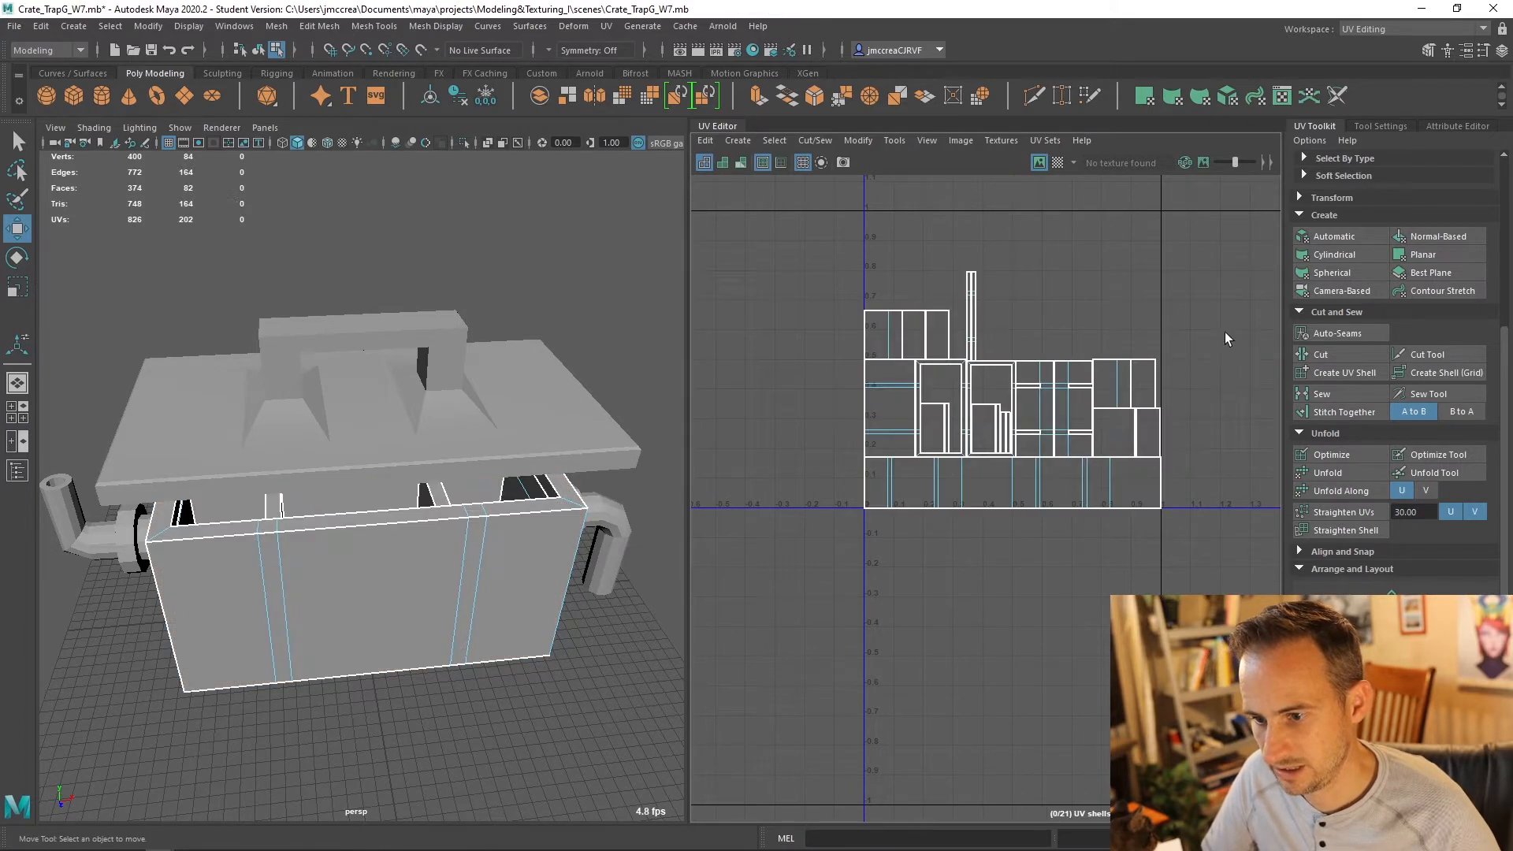
Step: Select every shell except the outer side shell to examine the inner and rim faces on the crate
{"action": "left_click_drag", "start_coordinate": [1222, 310], "coordinate": [770, 442]}
{"action": "scroll", "coordinate": [500, 479], "scroll_direction": "up", "scroll_amount": 2}
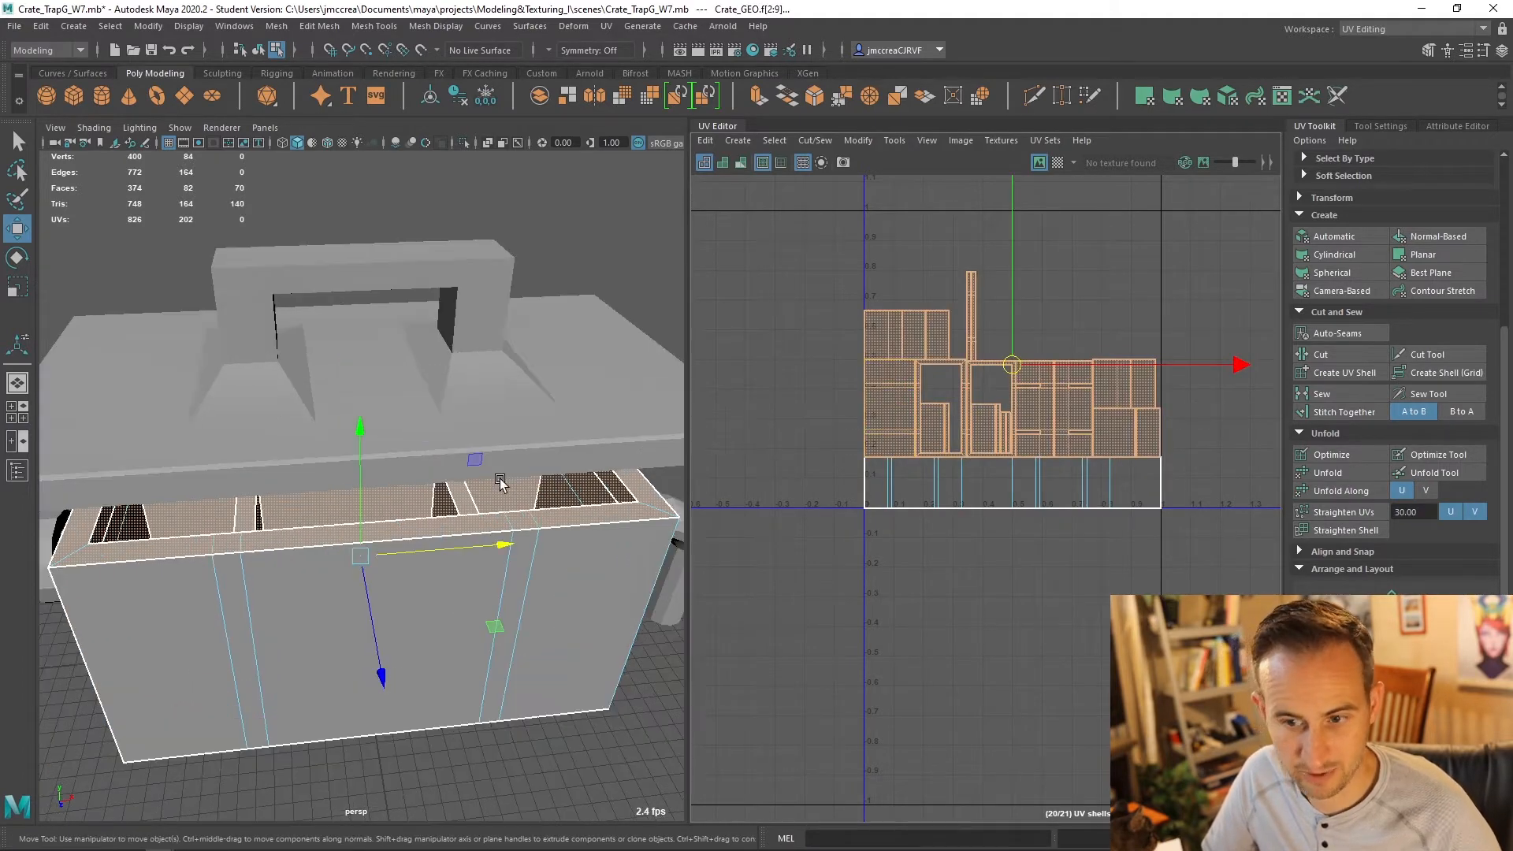
{"action": "left_click_drag", "start_coordinate": [308, 574], "coordinate": [550, 473], "text": "alt"}
Step: Select Pipe_Up_GEO and its upper row of UV shells to examine how they map onto the pipe
{"action": "right_click_drag", "start_coordinate": [533, 400], "coordinate": [584, 382]}
{"action": "scroll", "coordinate": [549, 488], "scroll_direction": "down", "scroll_amount": 5}
{"action": "left_click_drag", "start_coordinate": [549, 488], "coordinate": [418, 547], "text": "alt"}
{"action": "scroll", "coordinate": [261, 564], "scroll_direction": "up", "scroll_amount": 4}
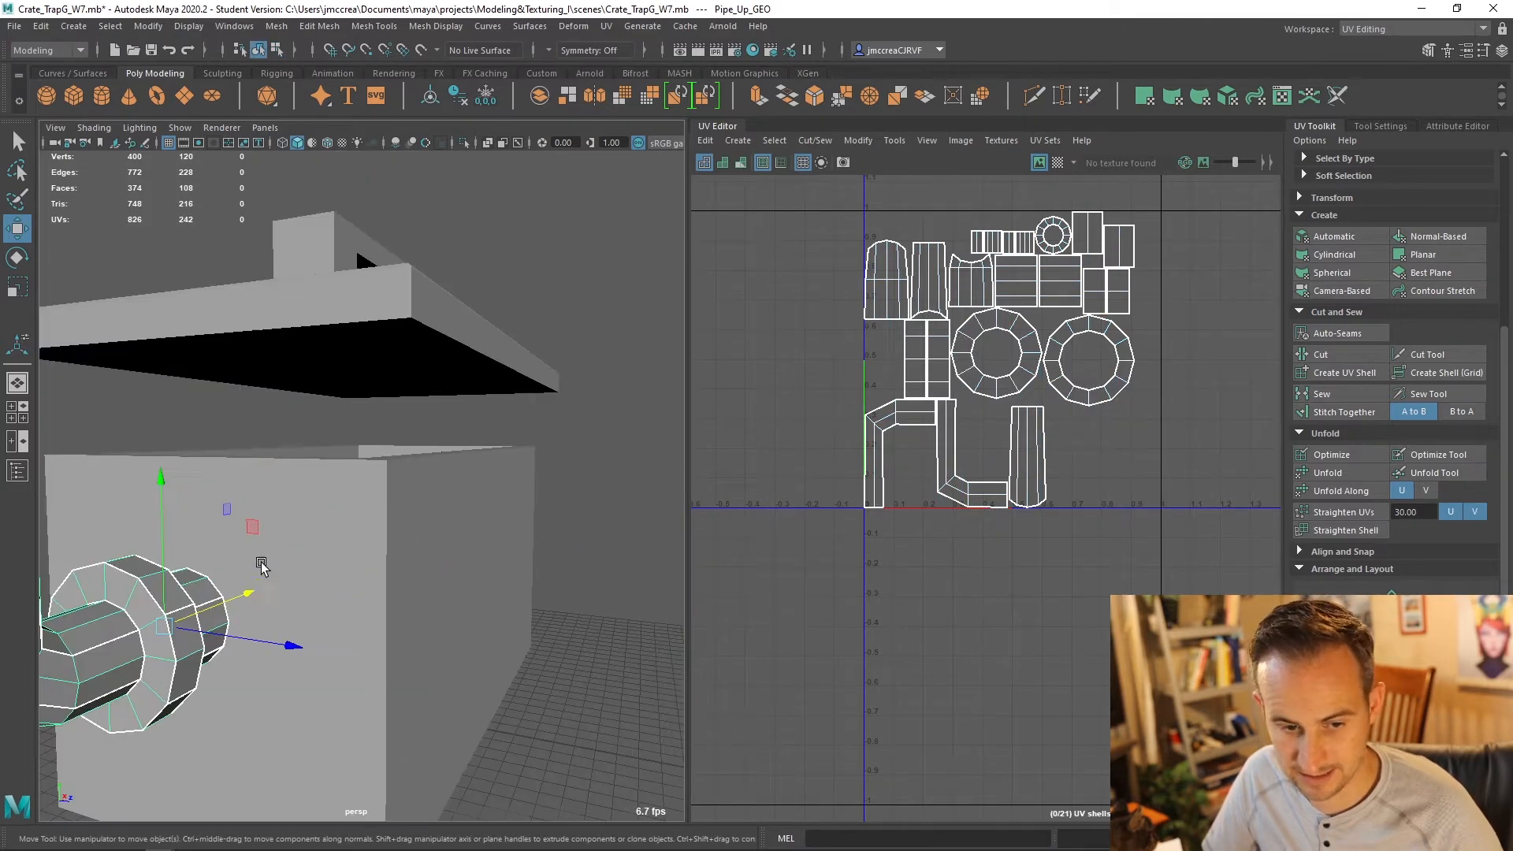
{"action": "left_click_drag", "start_coordinate": [261, 564], "coordinate": [561, 538], "text": "alt"}
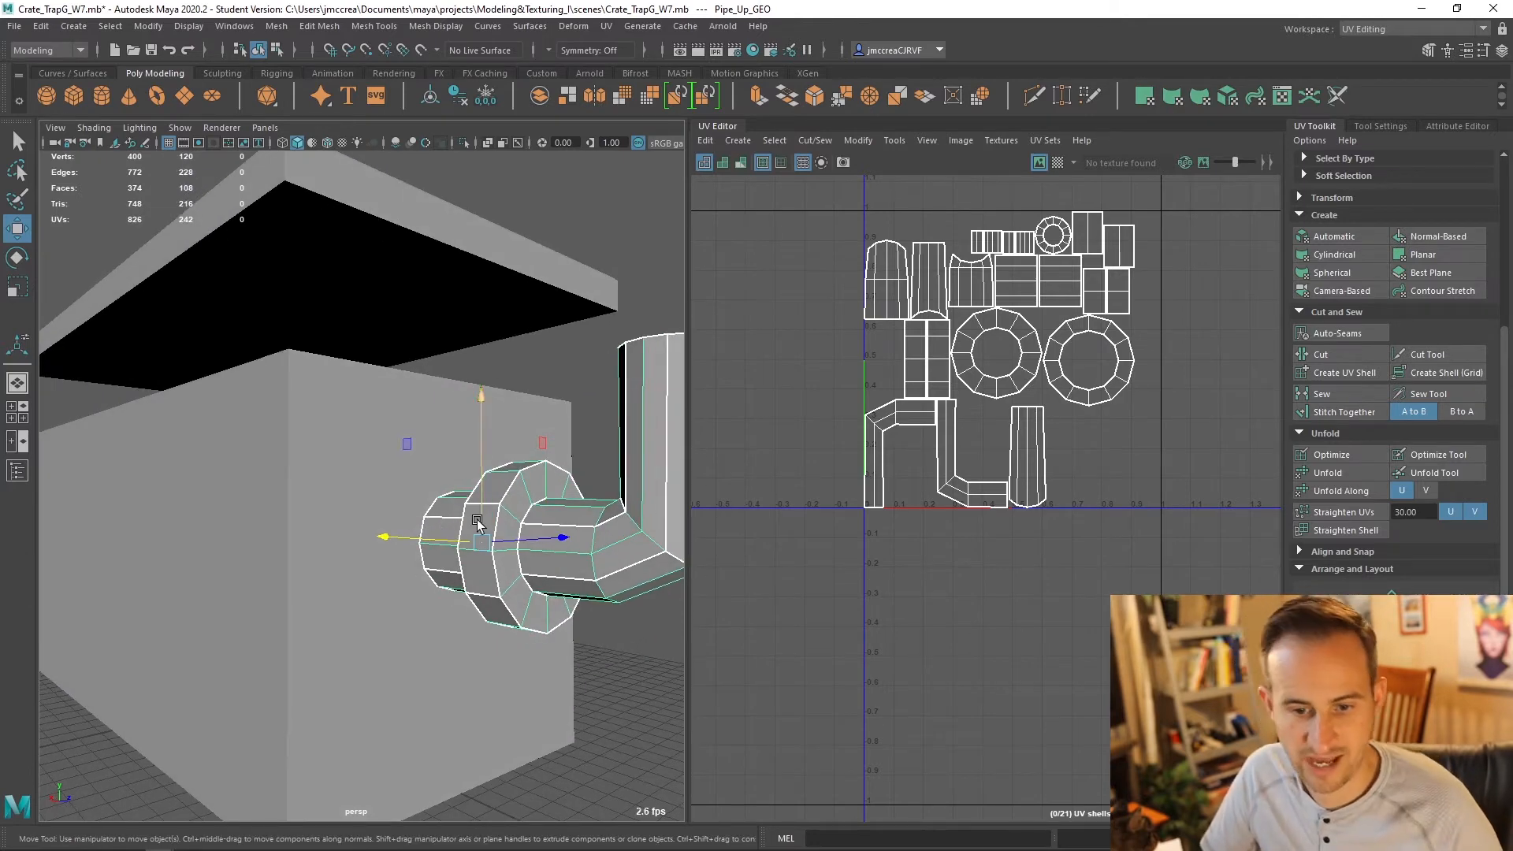
{"action": "right_click_drag", "start_coordinate": [966, 289], "coordinate": [871, 253]}
{"action": "left_click_drag", "start_coordinate": [843, 245], "coordinate": [1160, 300]}
{"action": "mouse_move", "coordinate": [473, 552]}
{"action": "left_mouse_down", "text": "alt"}
{"action": "mouse_move", "coordinate": [489, 533]}
{"action": "mouse_move", "coordinate": [466, 541]}
{"action": "left_mouse_up", "text": "alt"}
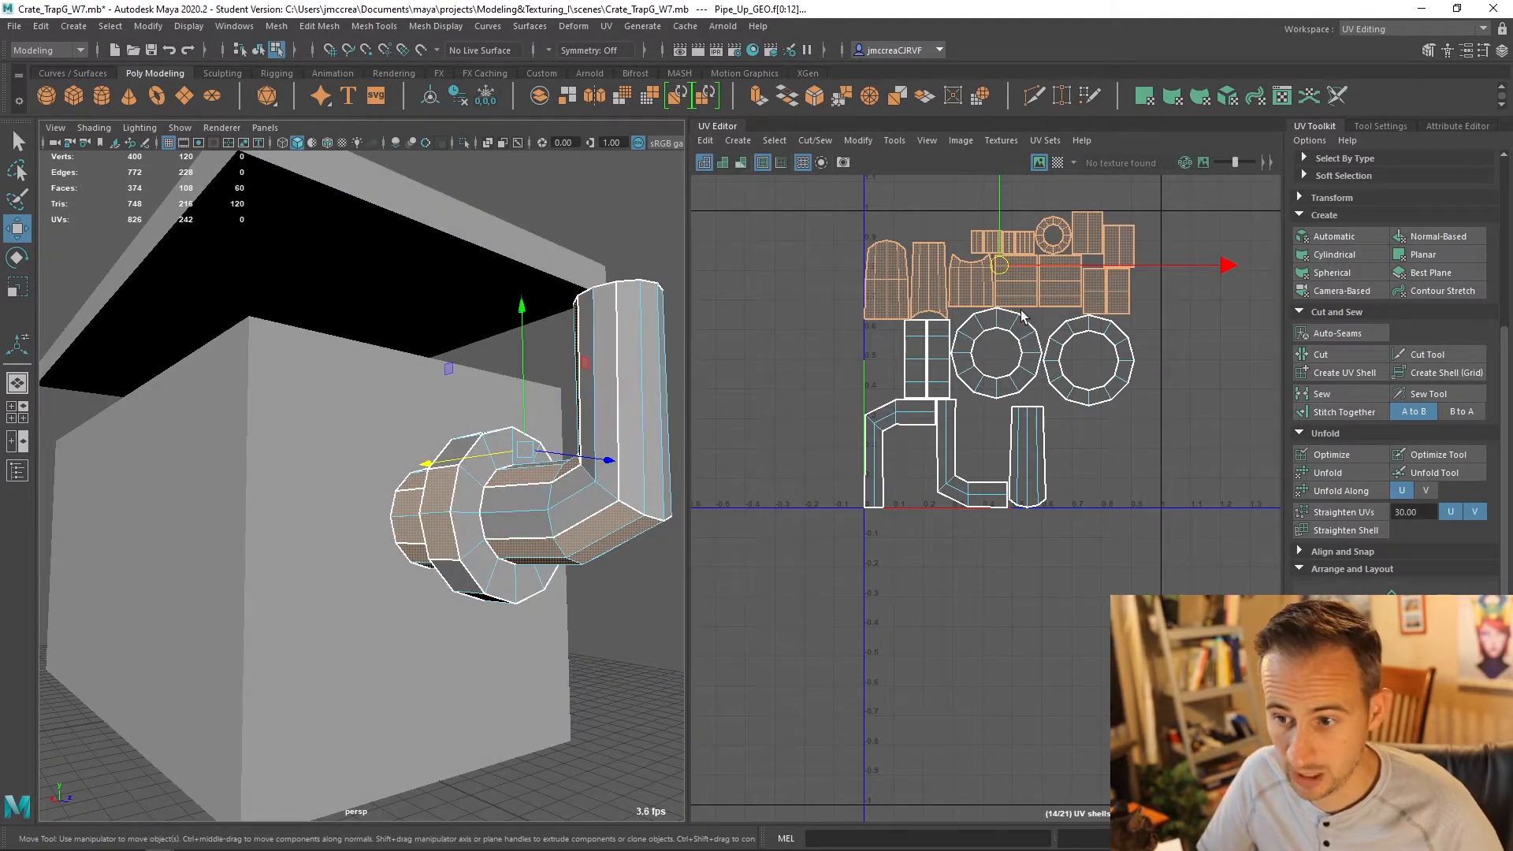
Step: Return to object selection, select the crate, lid and both pipes together to examine their combined UVs, and clear the selection
{"action": "right_click_drag", "start_coordinate": [394, 437], "coordinate": [426, 390]}
{"action": "left_click", "coordinate": [390, 460]}
{"action": "left_click_drag", "start_coordinate": [391, 460], "coordinate": [423, 479], "text": "alt"}
{"action": "right_click_drag", "start_coordinate": [422, 480], "coordinate": [331, 504], "text": "alt"}
{"action": "left_click_drag", "start_coordinate": [331, 504], "coordinate": [414, 530], "text": "alt"}
{"action": "left_click_drag", "start_coordinate": [97, 340], "coordinate": [723, 794]}
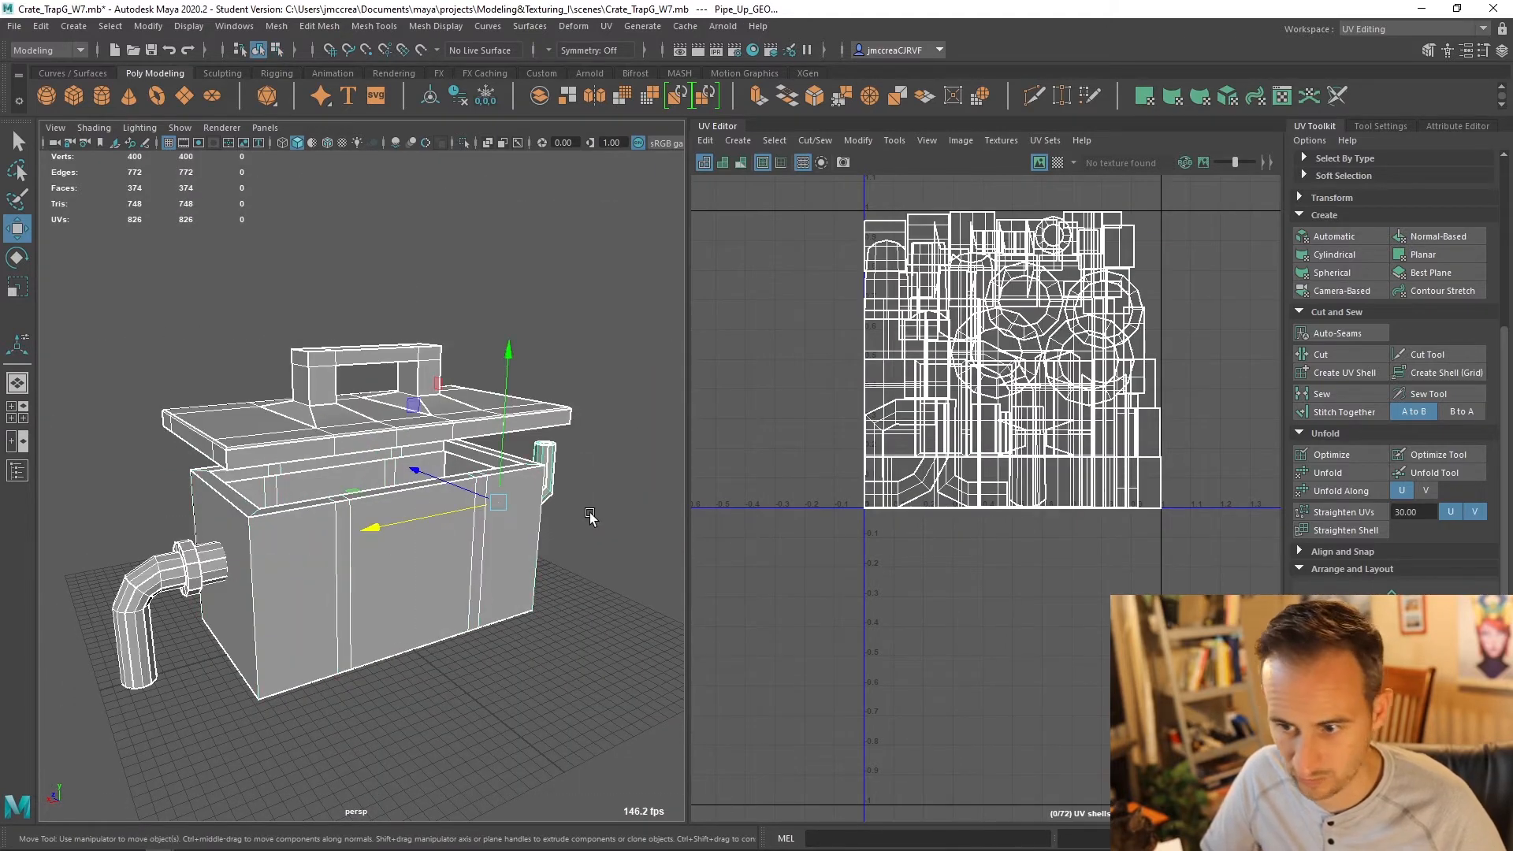
{"action": "right_click_drag", "start_coordinate": [501, 342], "coordinate": [544, 337]}
{"action": "left_click", "coordinate": [523, 359]}
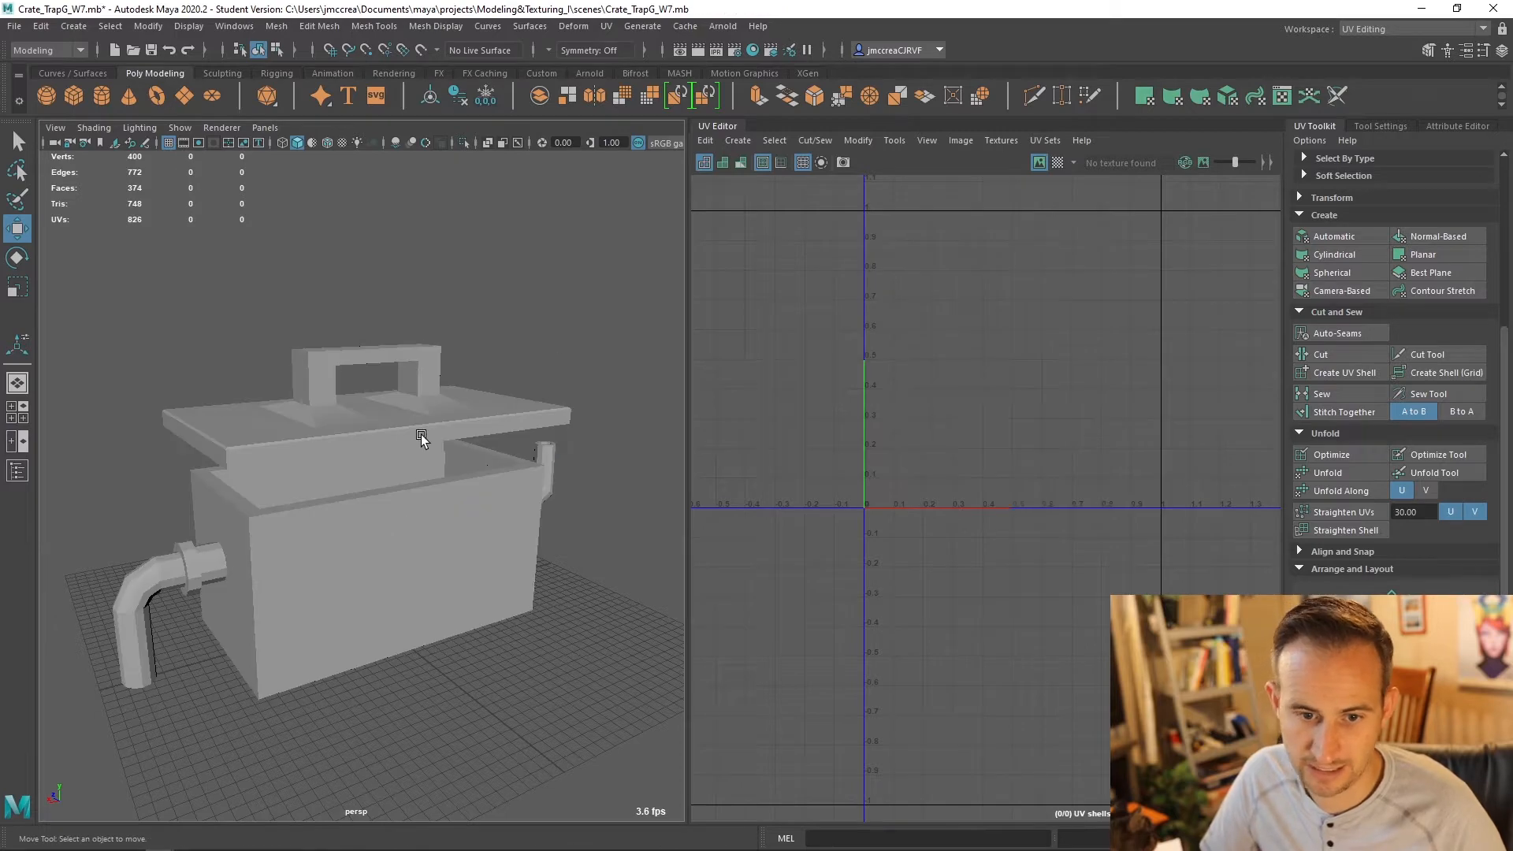
Step: Select the crate lid and switch to the Maya Classic workspace
{"action": "left_click", "coordinate": [421, 435]}
{"action": "left_click_drag", "start_coordinate": [455, 472], "coordinate": [513, 541], "text": "alt"}
{"action": "left_click_drag", "start_coordinate": [244, 552], "coordinate": [328, 568], "text": "alt"}
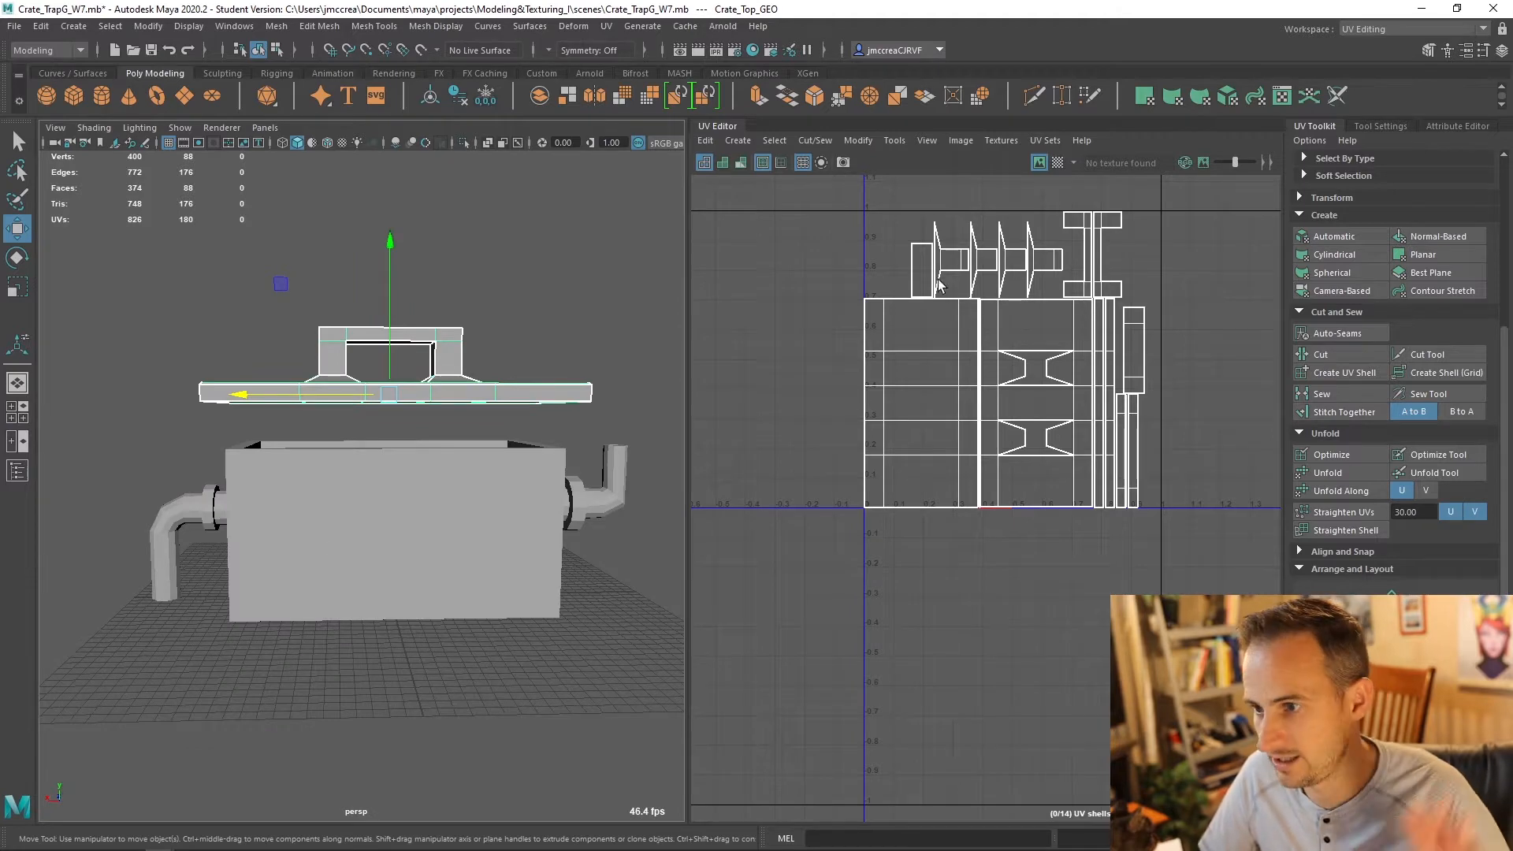
{"action": "left_click", "coordinate": [1393, 31]}
{"action": "left_click", "coordinate": [1387, 126]}
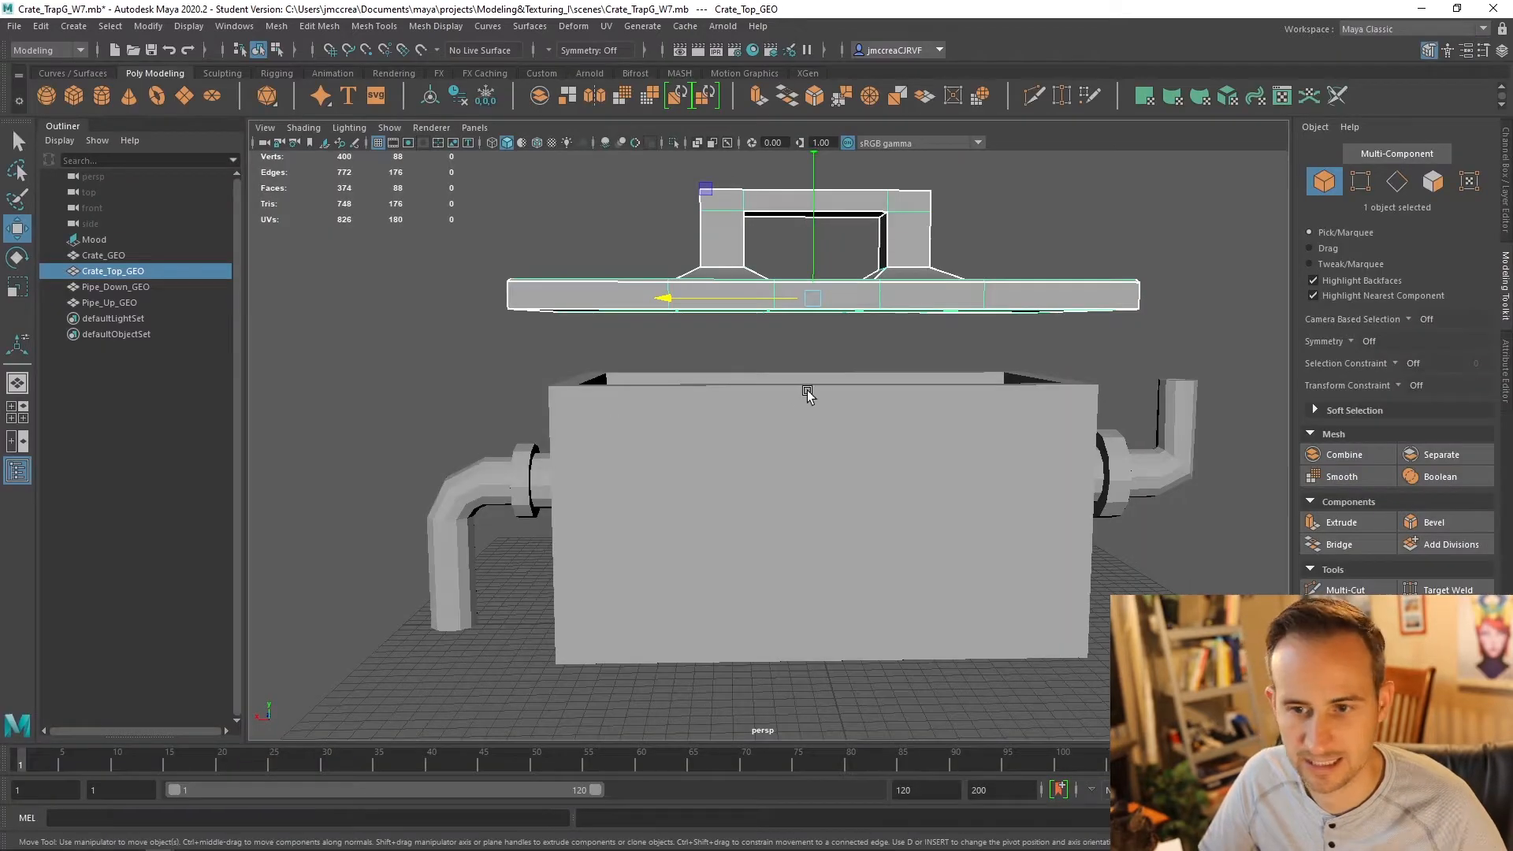
Step: Assign a new Blinn material to the crate lid
{"action": "left_click_drag", "start_coordinate": [807, 394], "coordinate": [802, 362], "text": "alt"}
{"action": "right_click", "coordinate": [802, 362]}
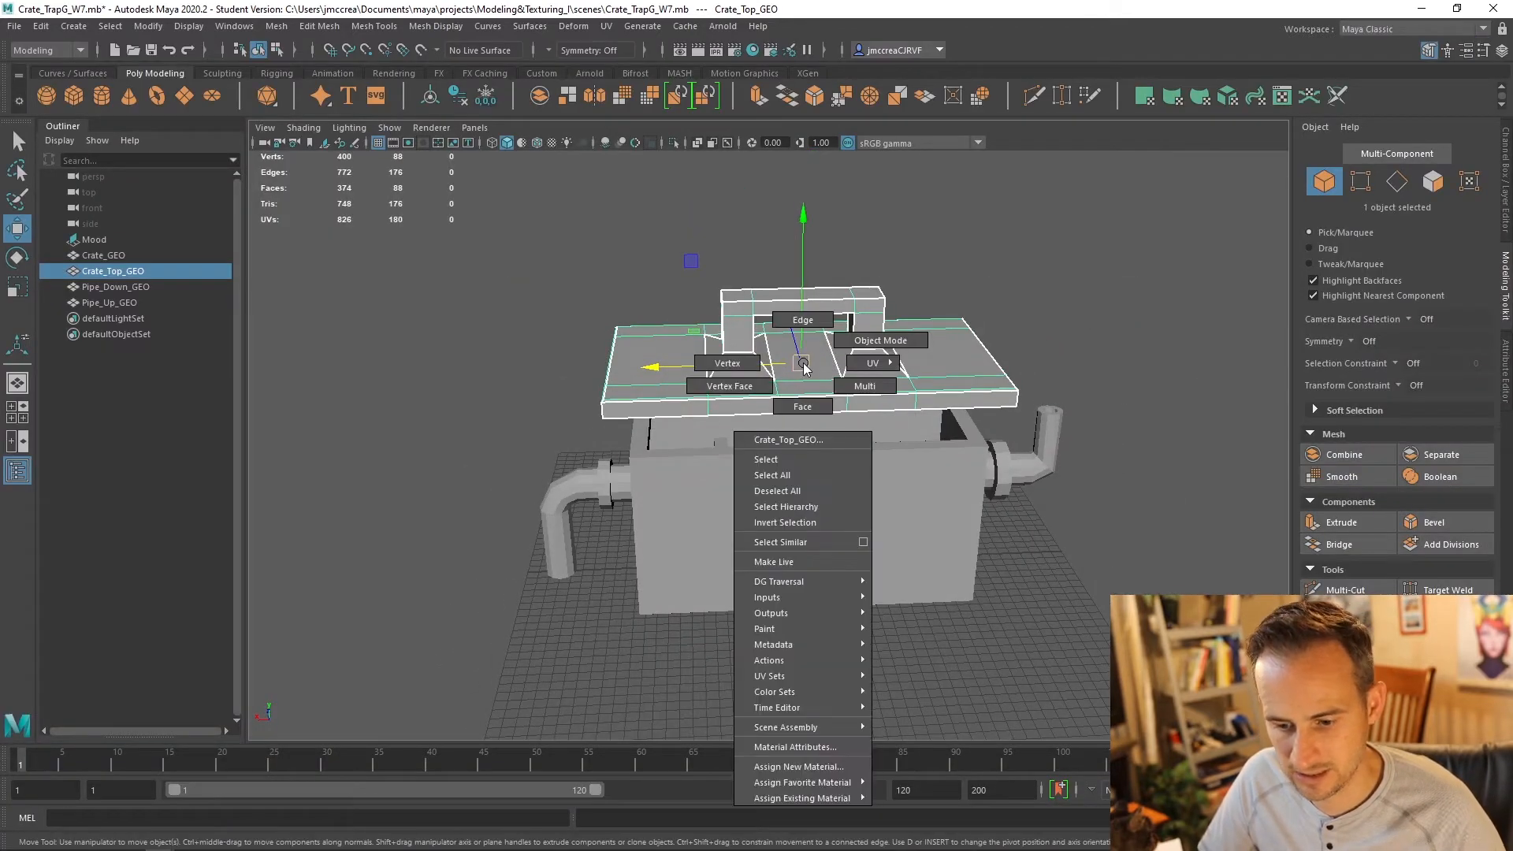
{"action": "left_click", "coordinate": [819, 766]}
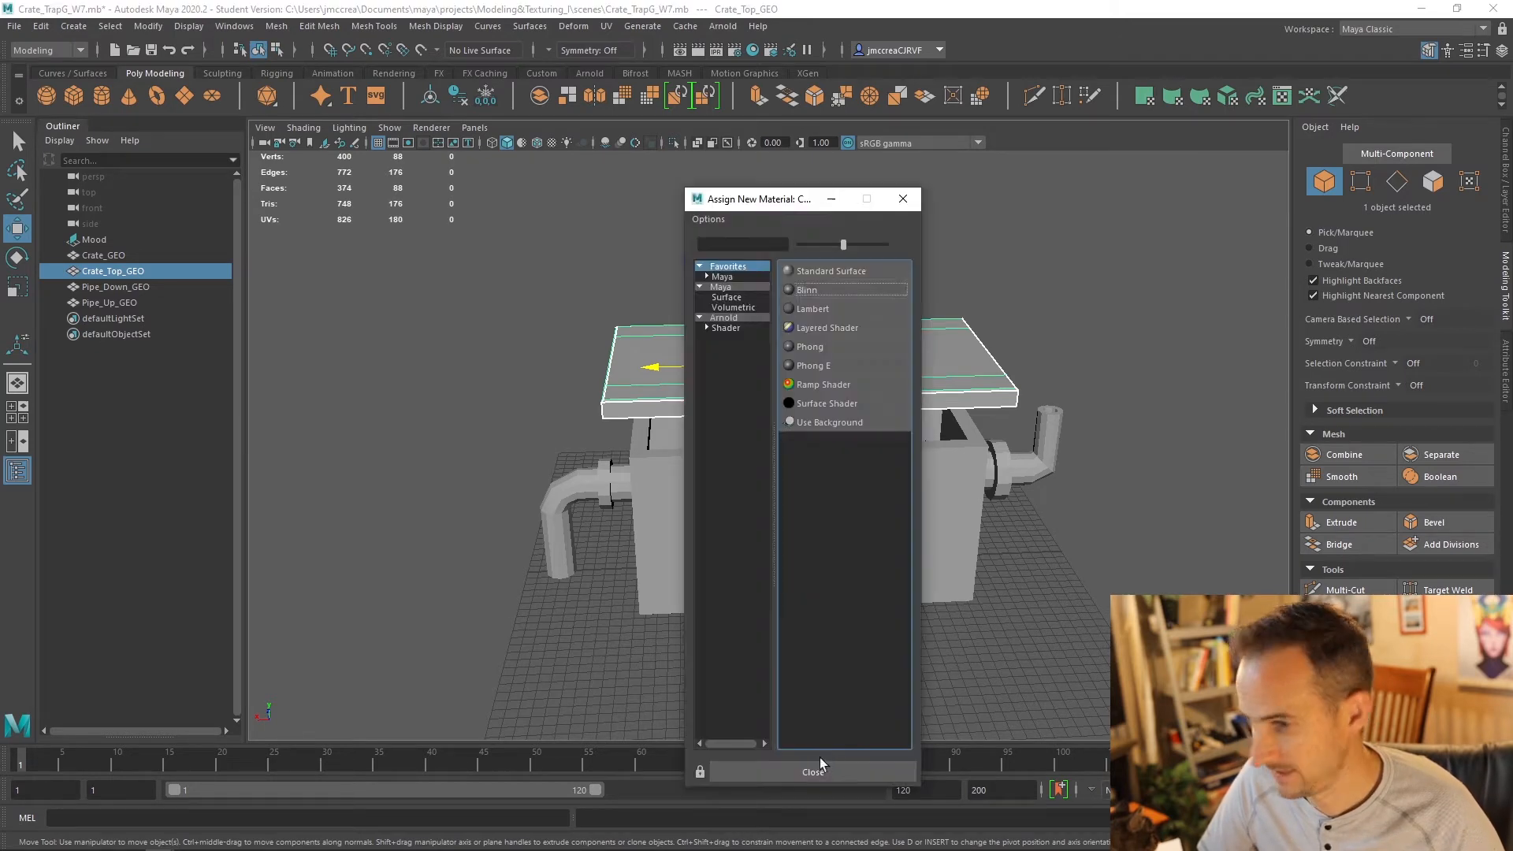
{"action": "left_click", "coordinate": [807, 290]}
Step: Set the lid's Blinn material color to red and deselect the lid
{"action": "left_click", "coordinate": [1348, 198]}
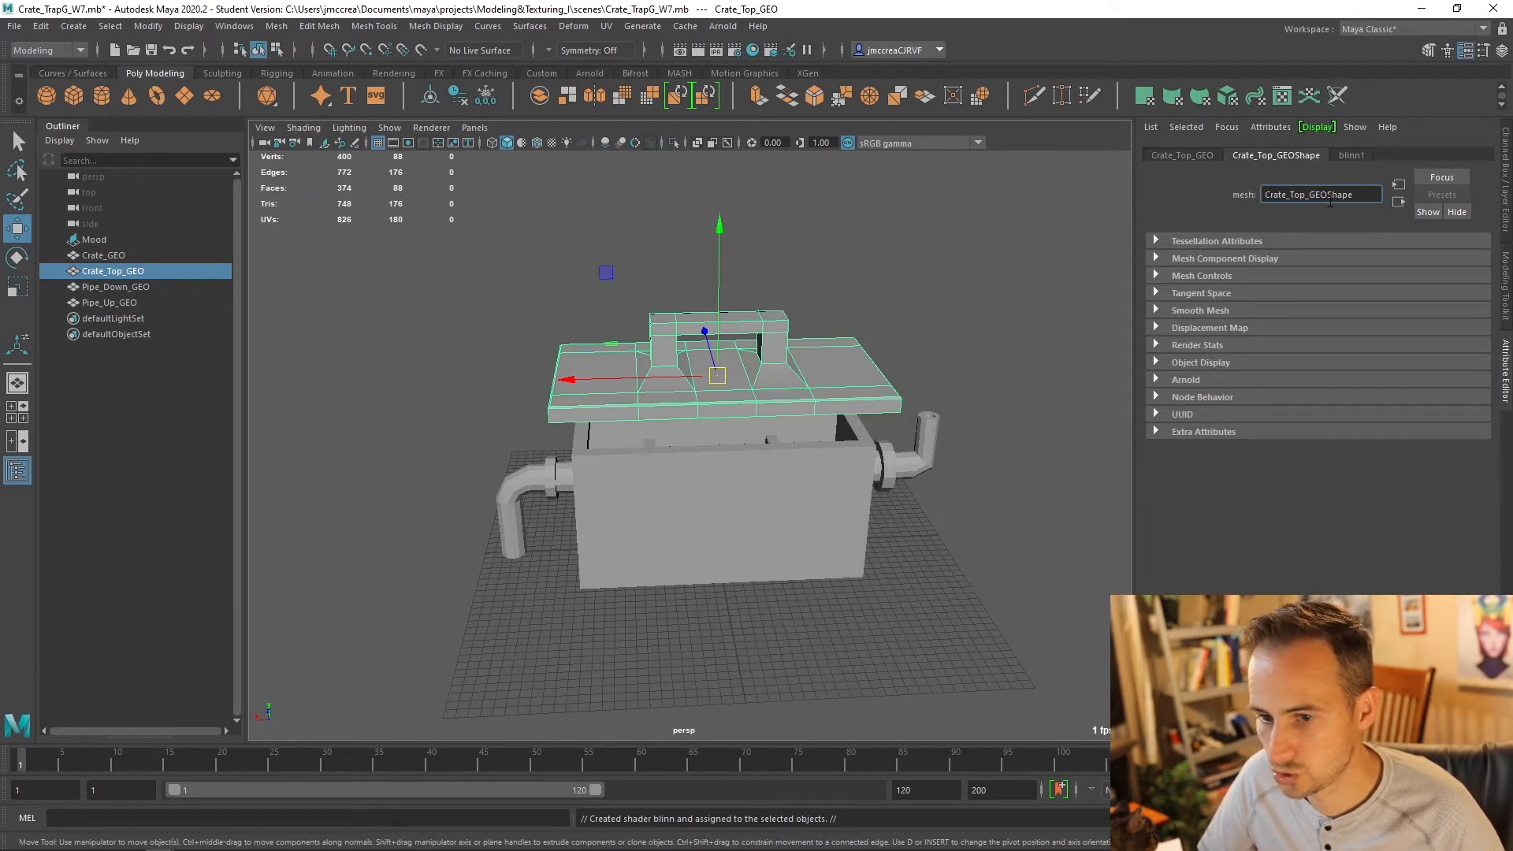
{"action": "left_click", "coordinate": [1349, 157]}
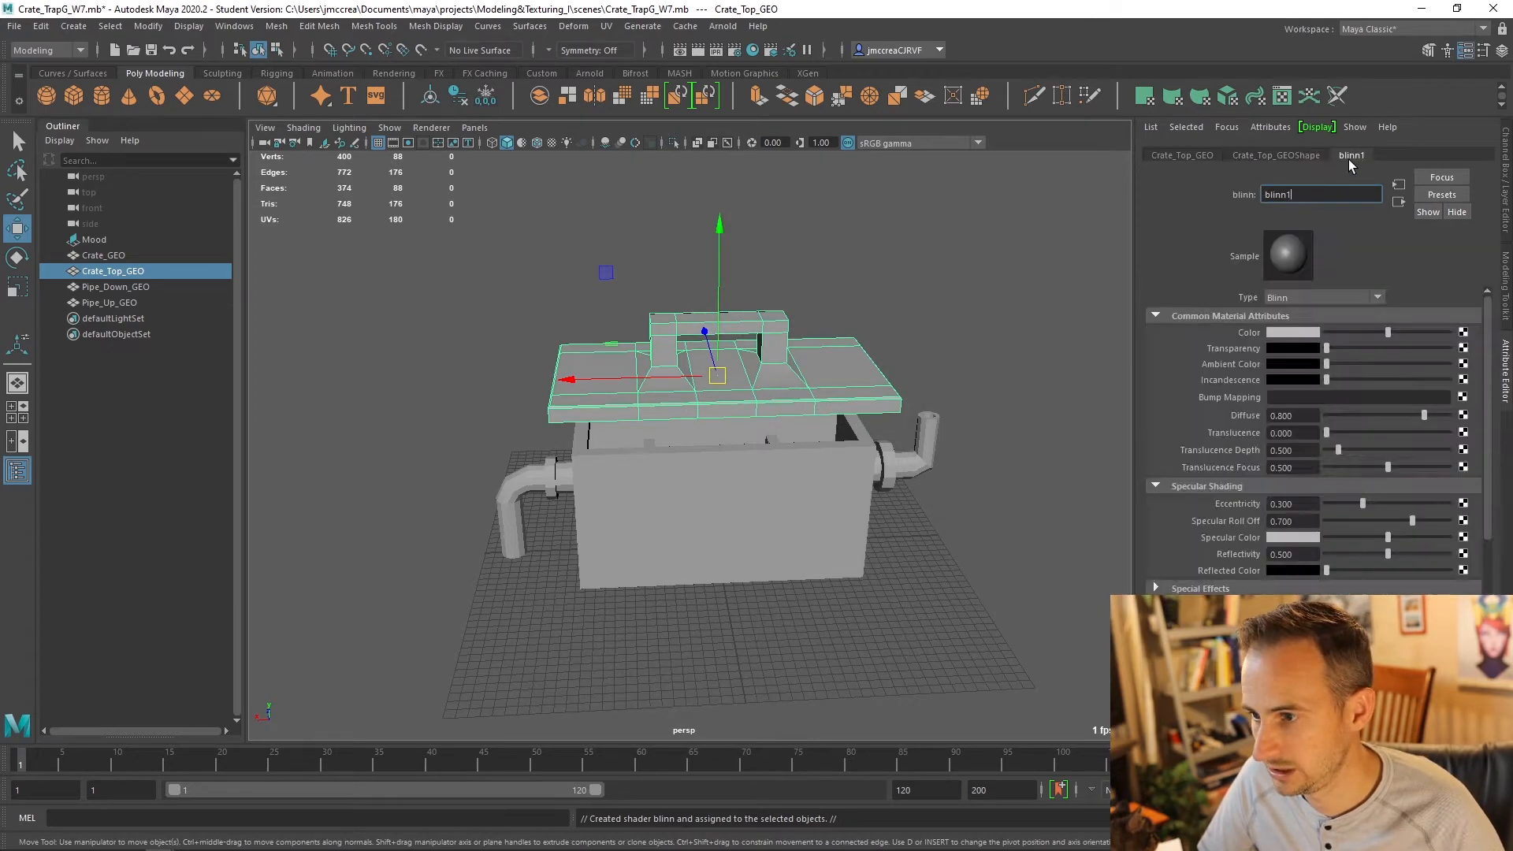
{"action": "left_click", "coordinate": [1289, 156]}
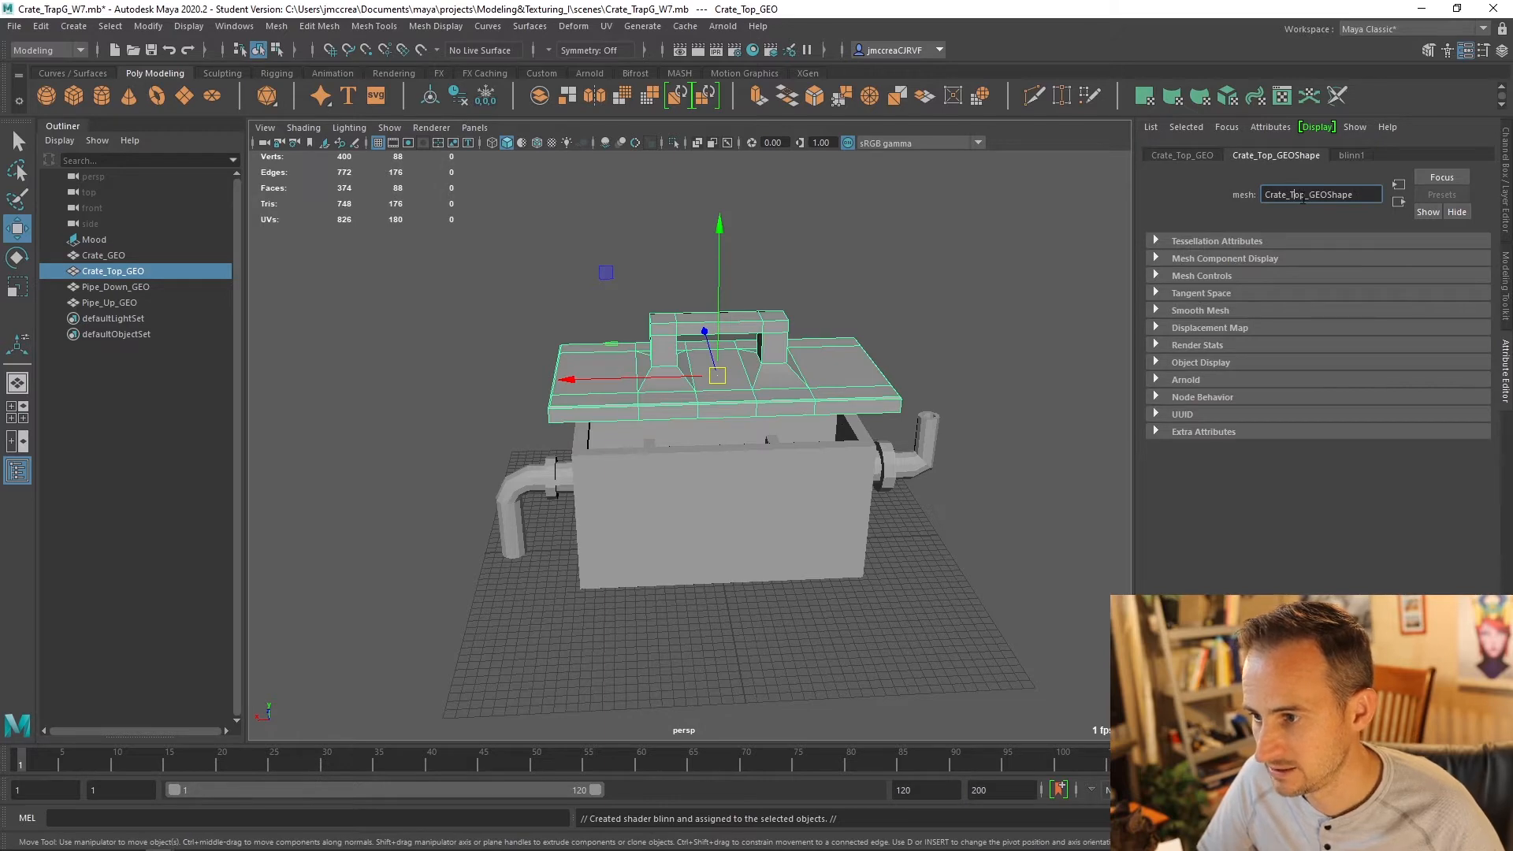
{"action": "left_click", "coordinate": [1351, 156]}
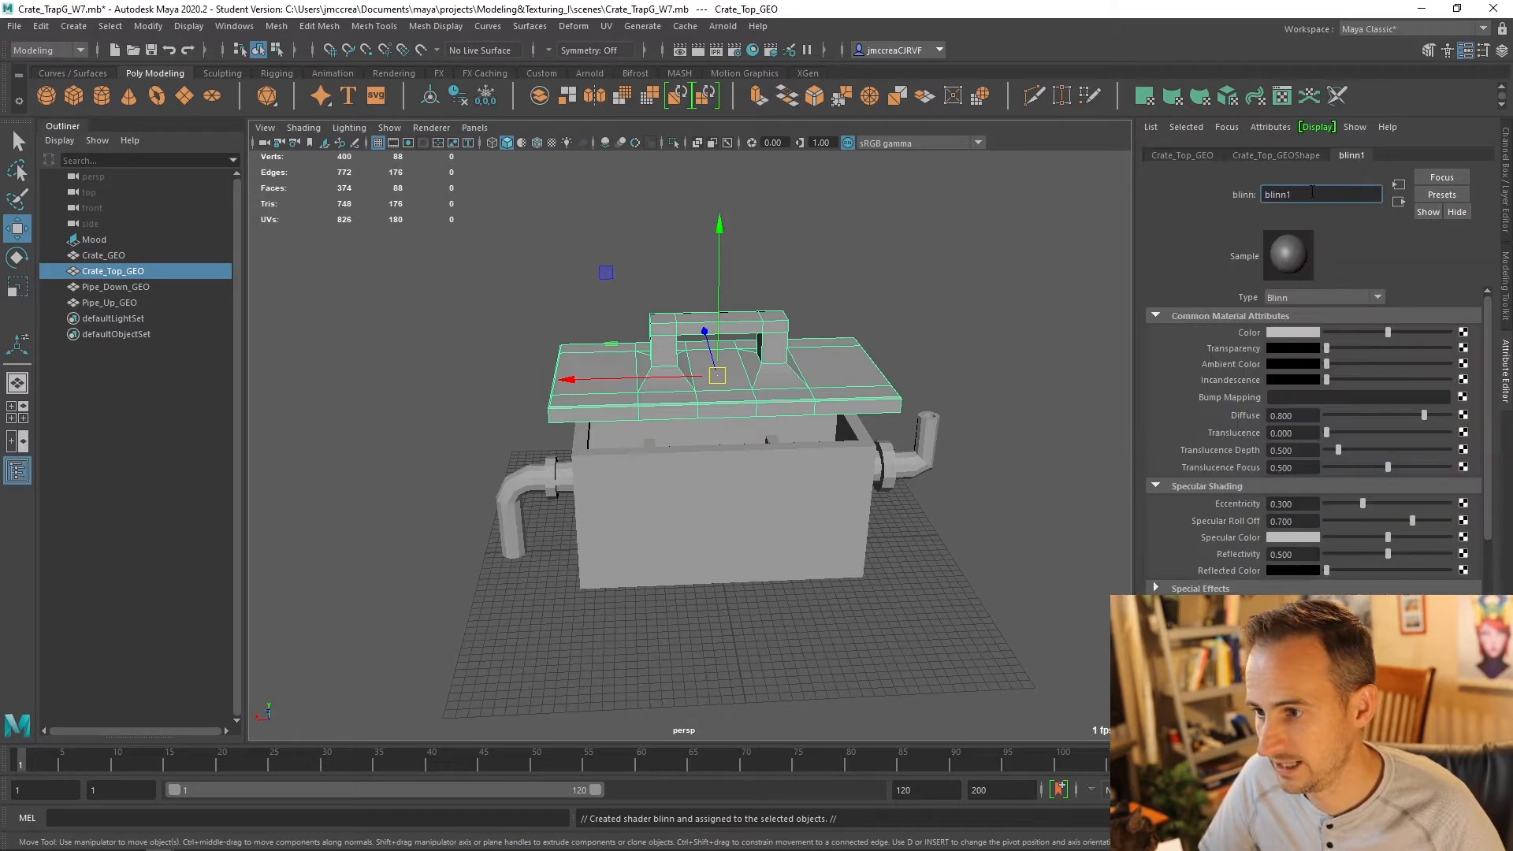
{"action": "left_click", "coordinate": [1298, 333]}
{"action": "left_click", "coordinate": [1242, 293]}
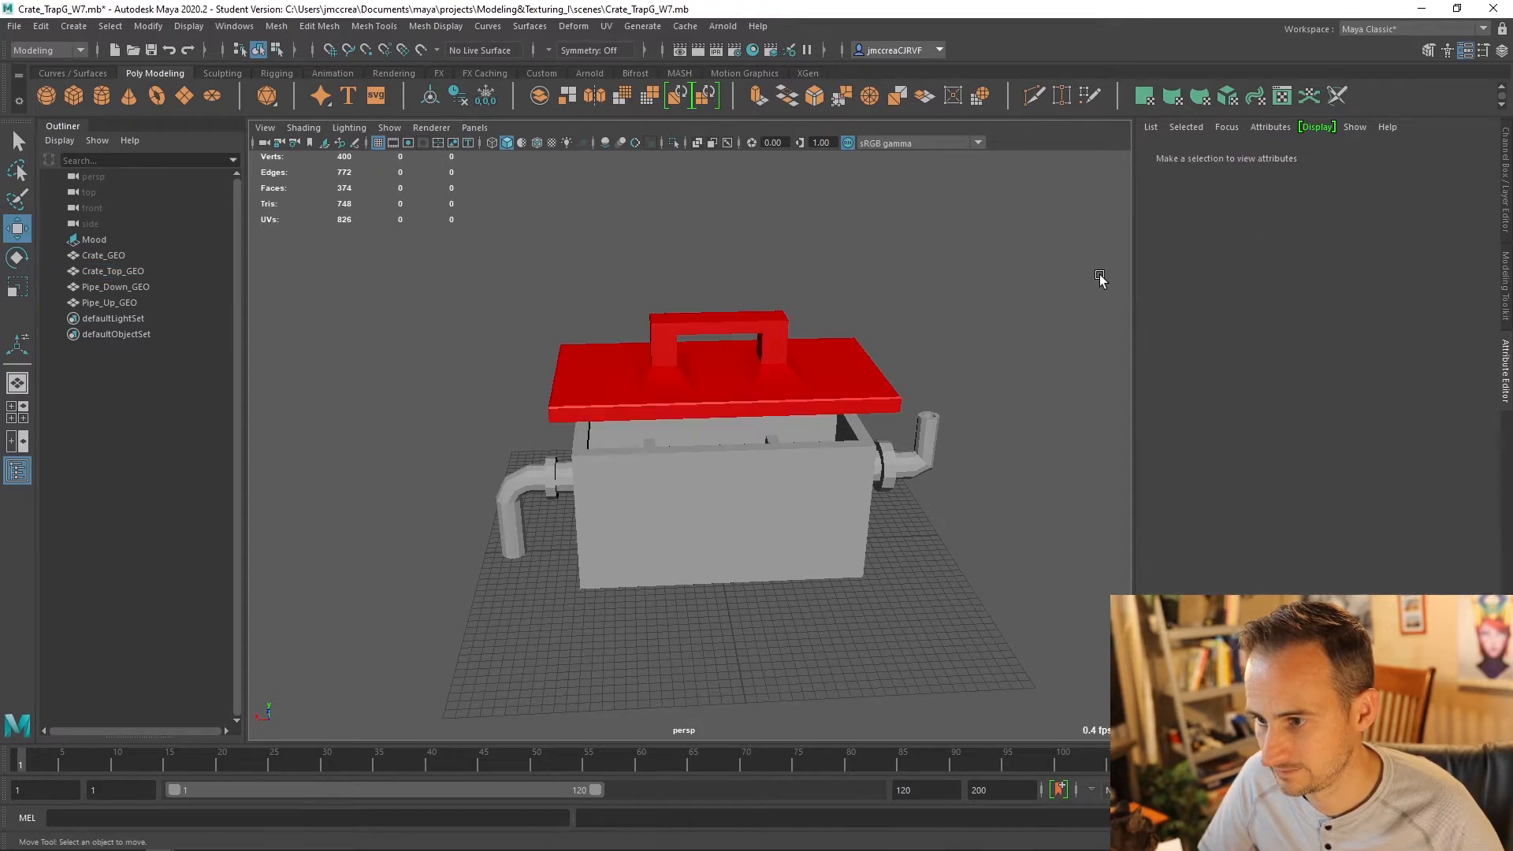
Step: Assign a new Blinn material to the crate body and name it Crate
{"action": "left_click", "coordinate": [737, 482]}
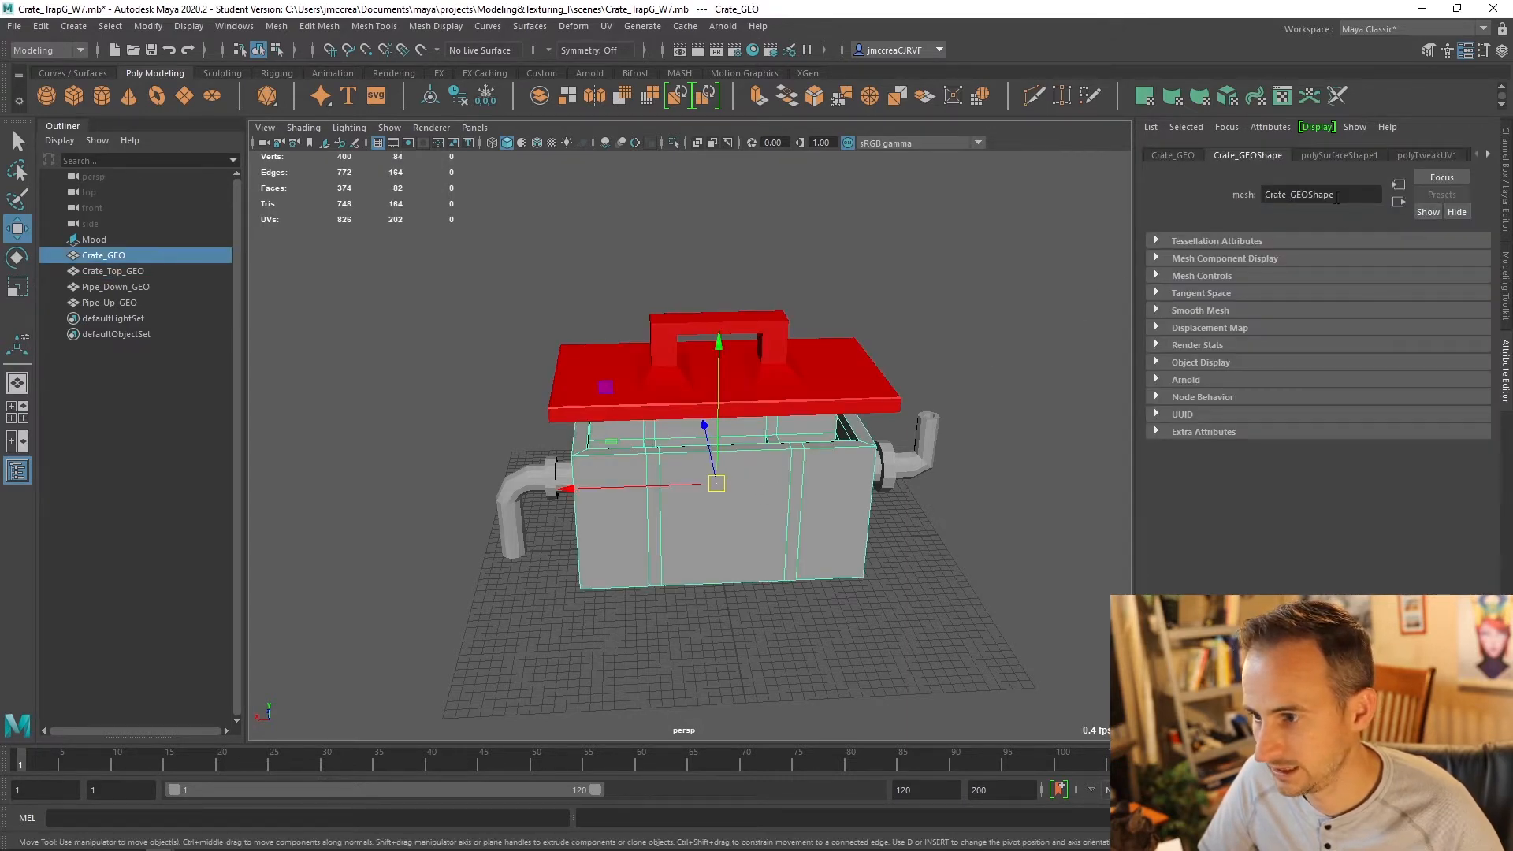
{"action": "right_click_drag", "start_coordinate": [741, 483], "coordinate": [760, 811]}
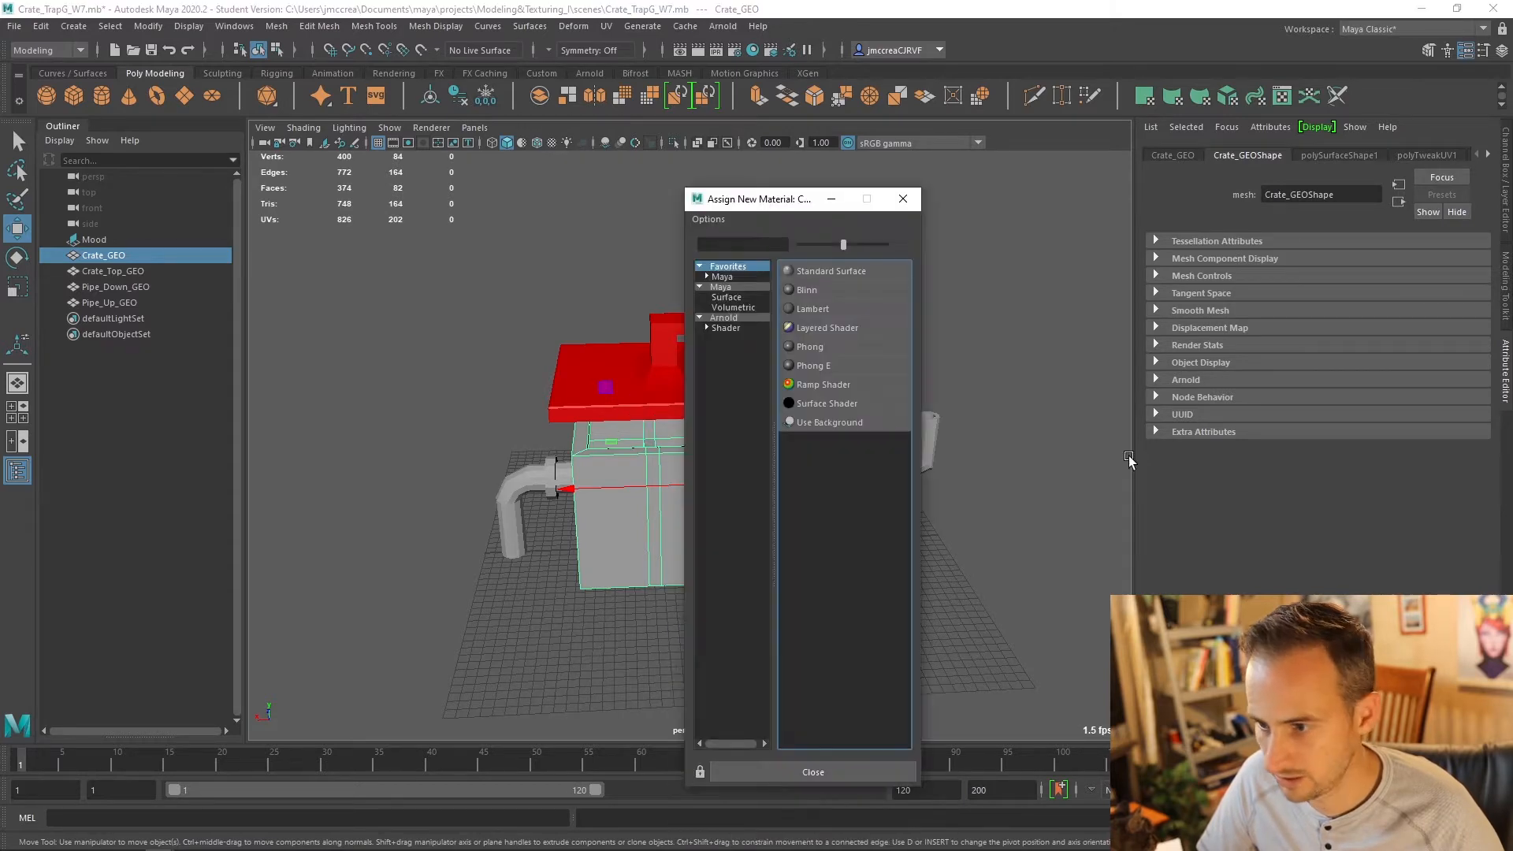
{"action": "left_click", "coordinate": [806, 290]}
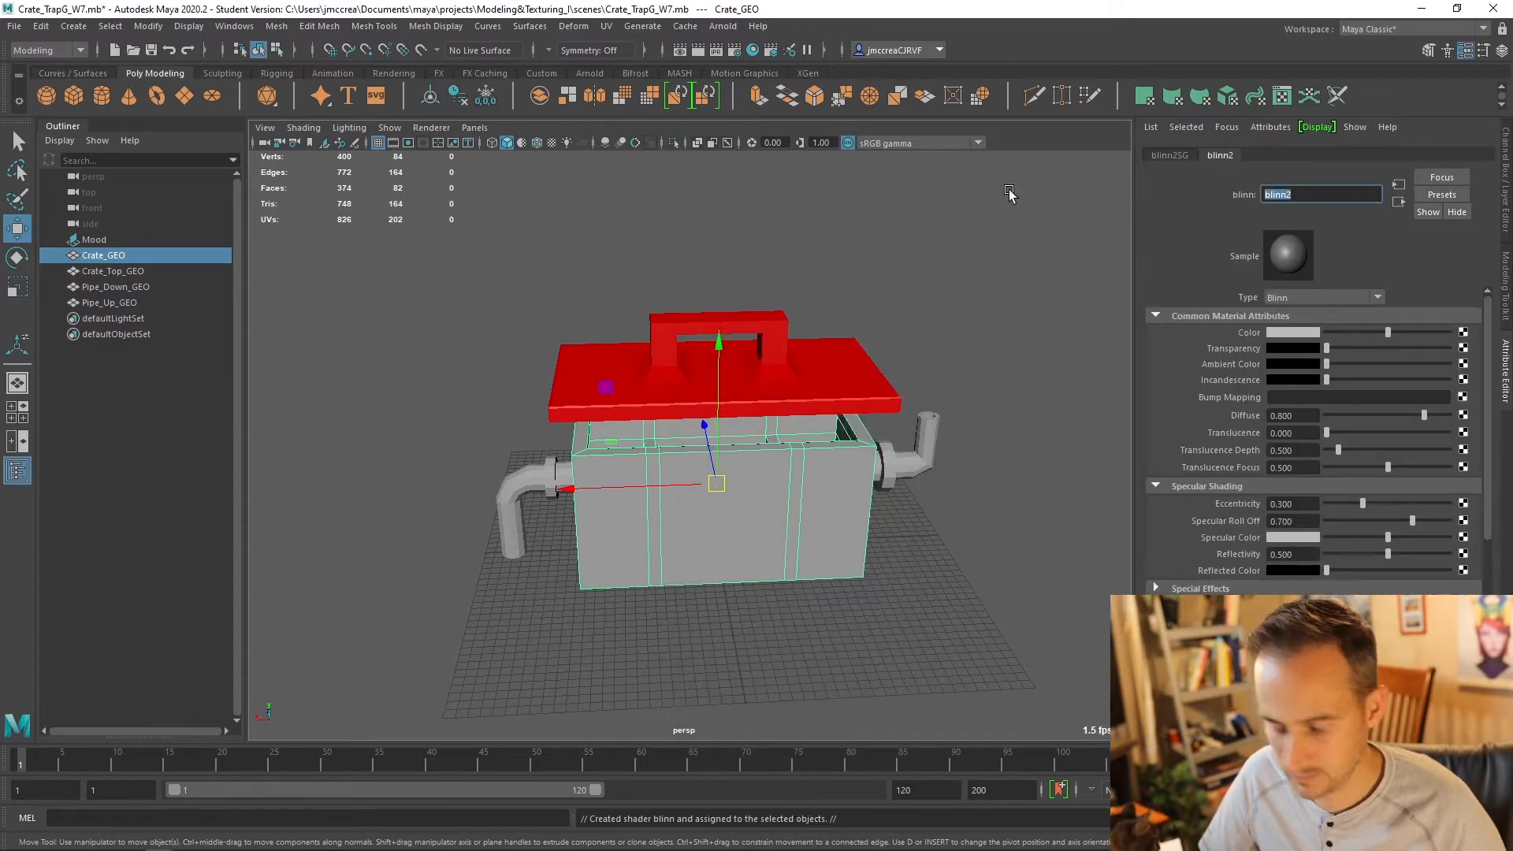
{"action": "key", "text": "Return"}
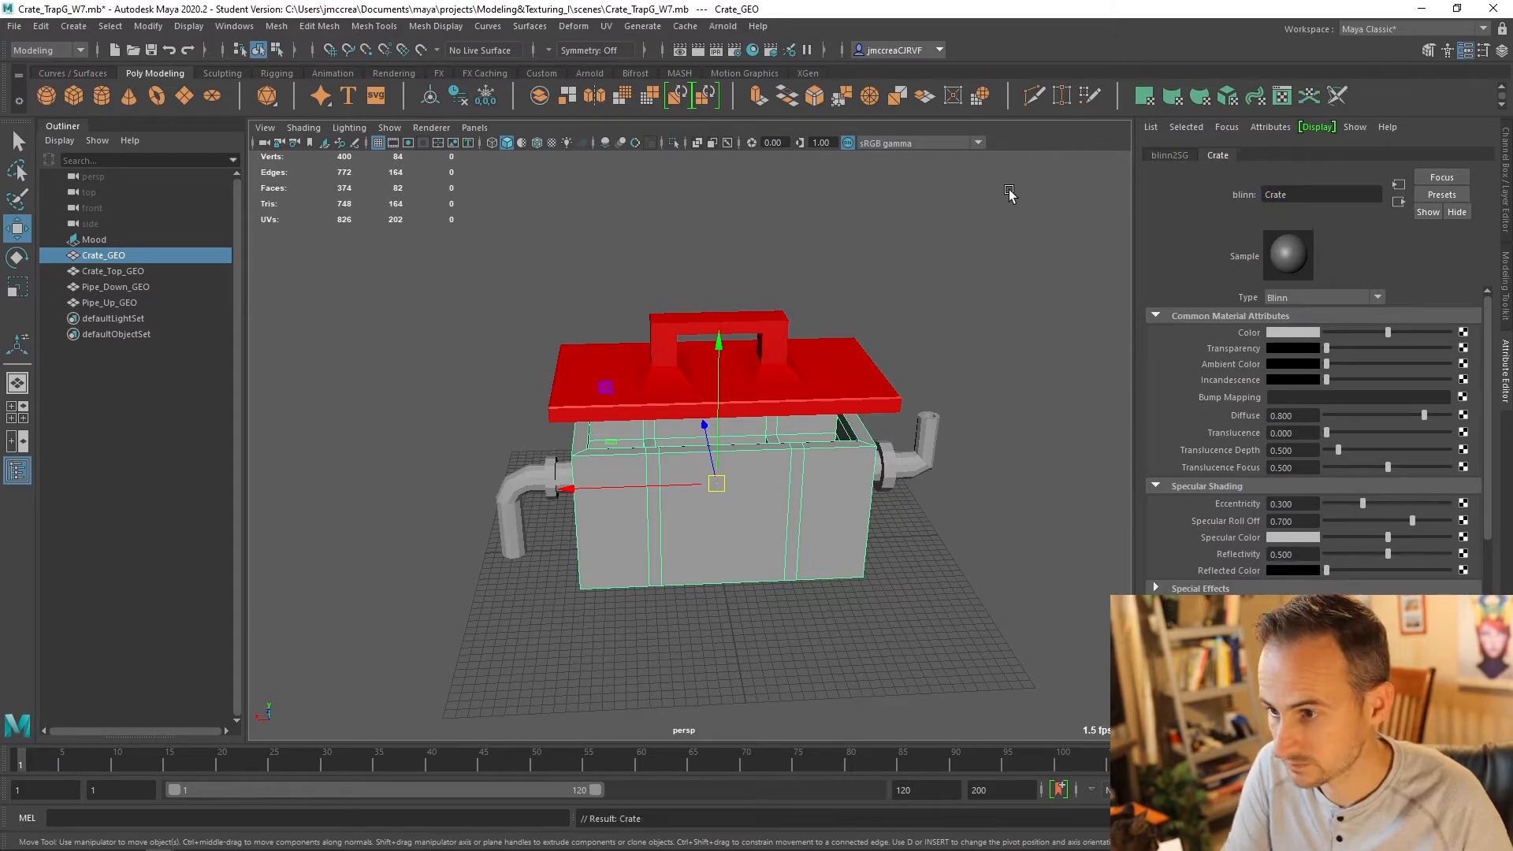
Step: Reselect the crate body and look through its attribute nodes for the Crate material
{"action": "left_click", "coordinate": [887, 461]}
{"action": "right_click_drag", "start_coordinate": [920, 400], "coordinate": [788, 575]}
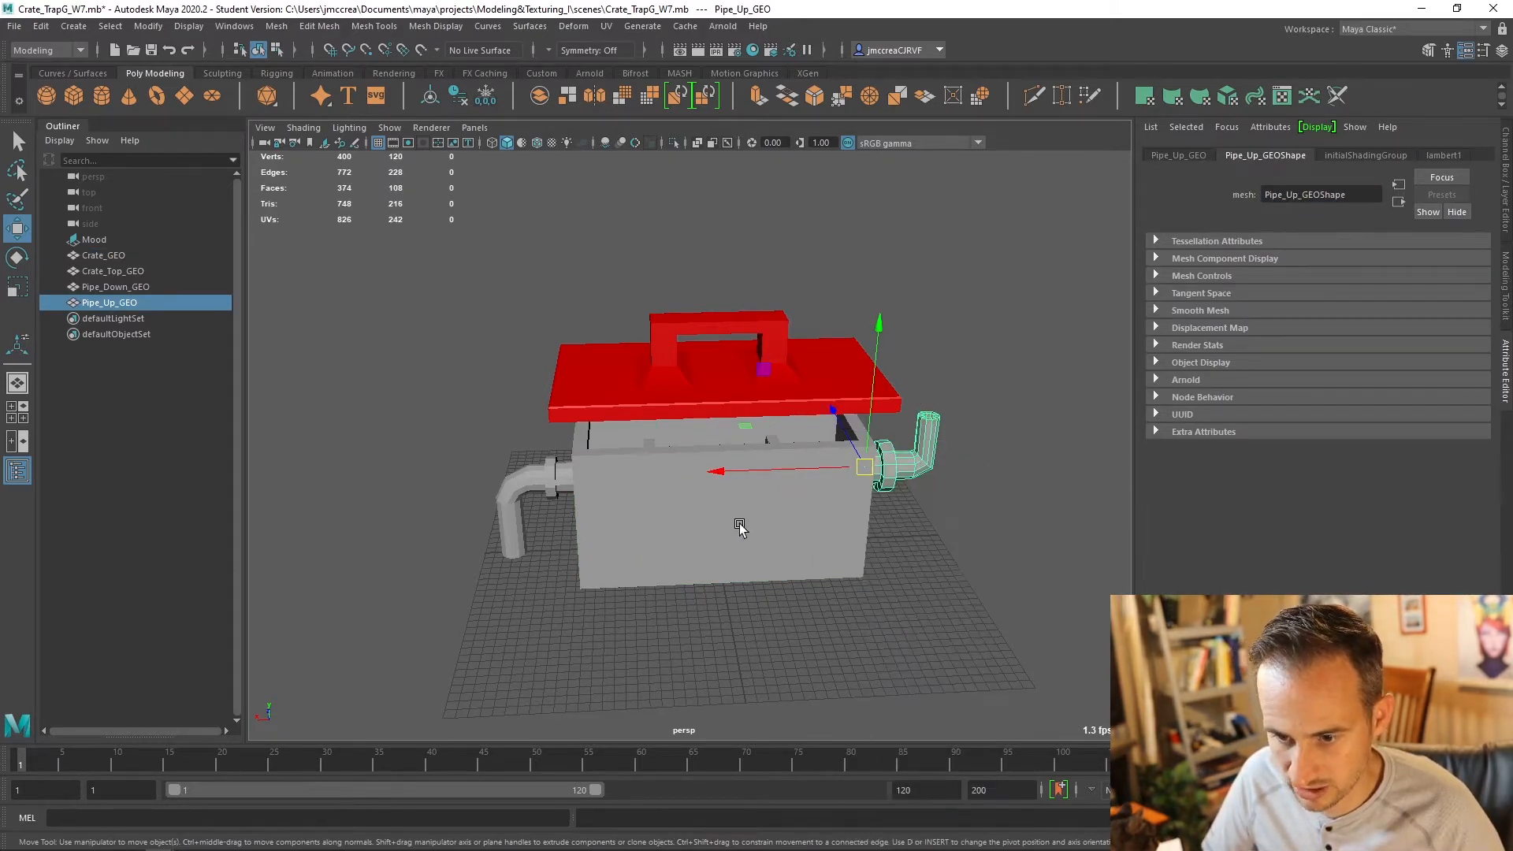
{"action": "left_click", "coordinate": [741, 526]}
{"action": "left_click", "coordinate": [1339, 155]}
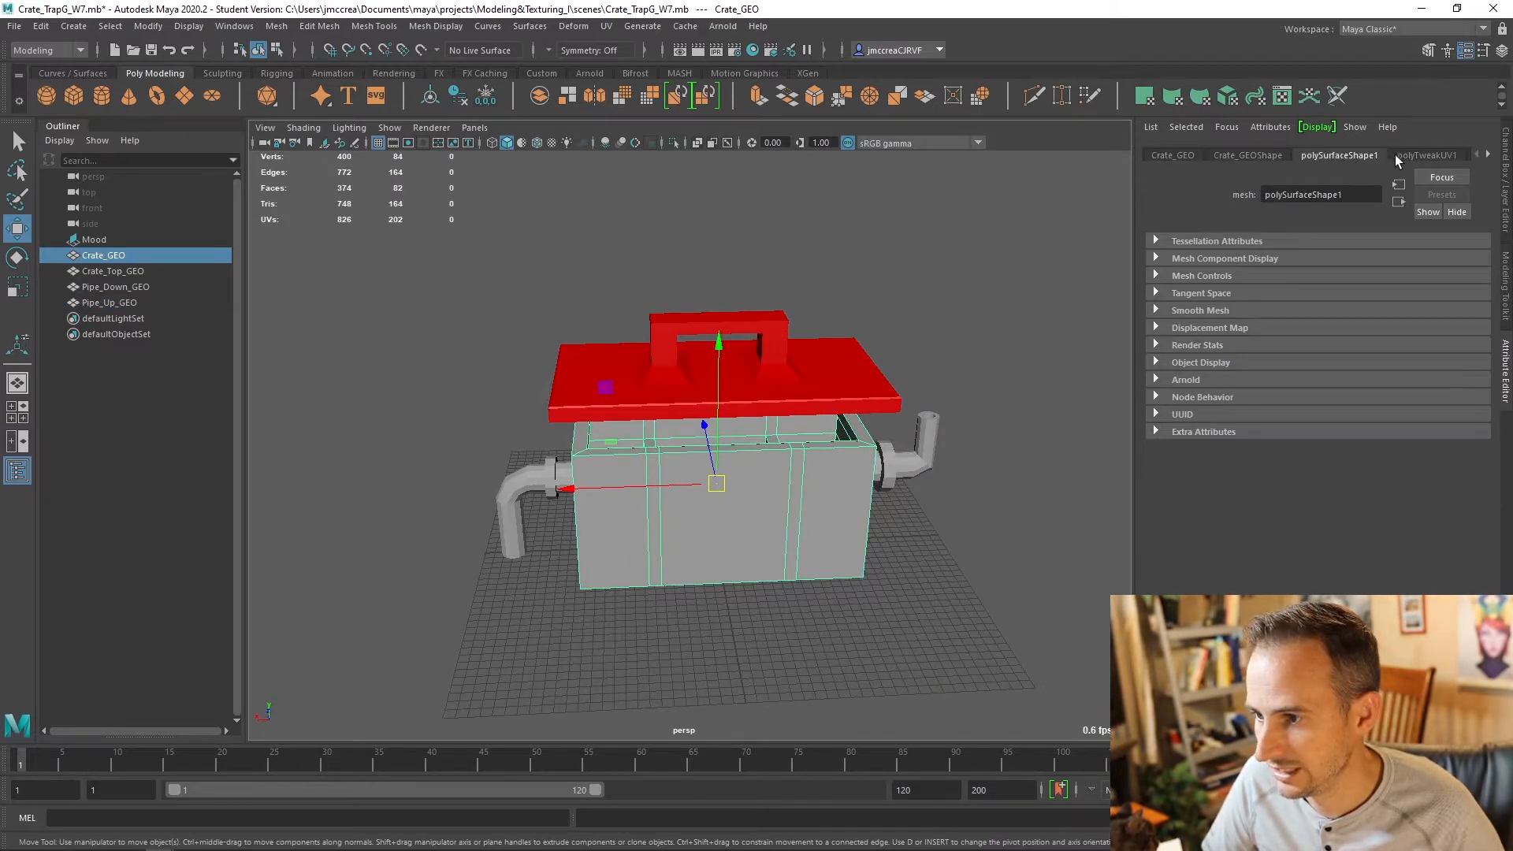
{"action": "left_click", "coordinate": [1427, 155]}
{"action": "right_click_drag", "start_coordinate": [780, 441], "coordinate": [787, 500]}
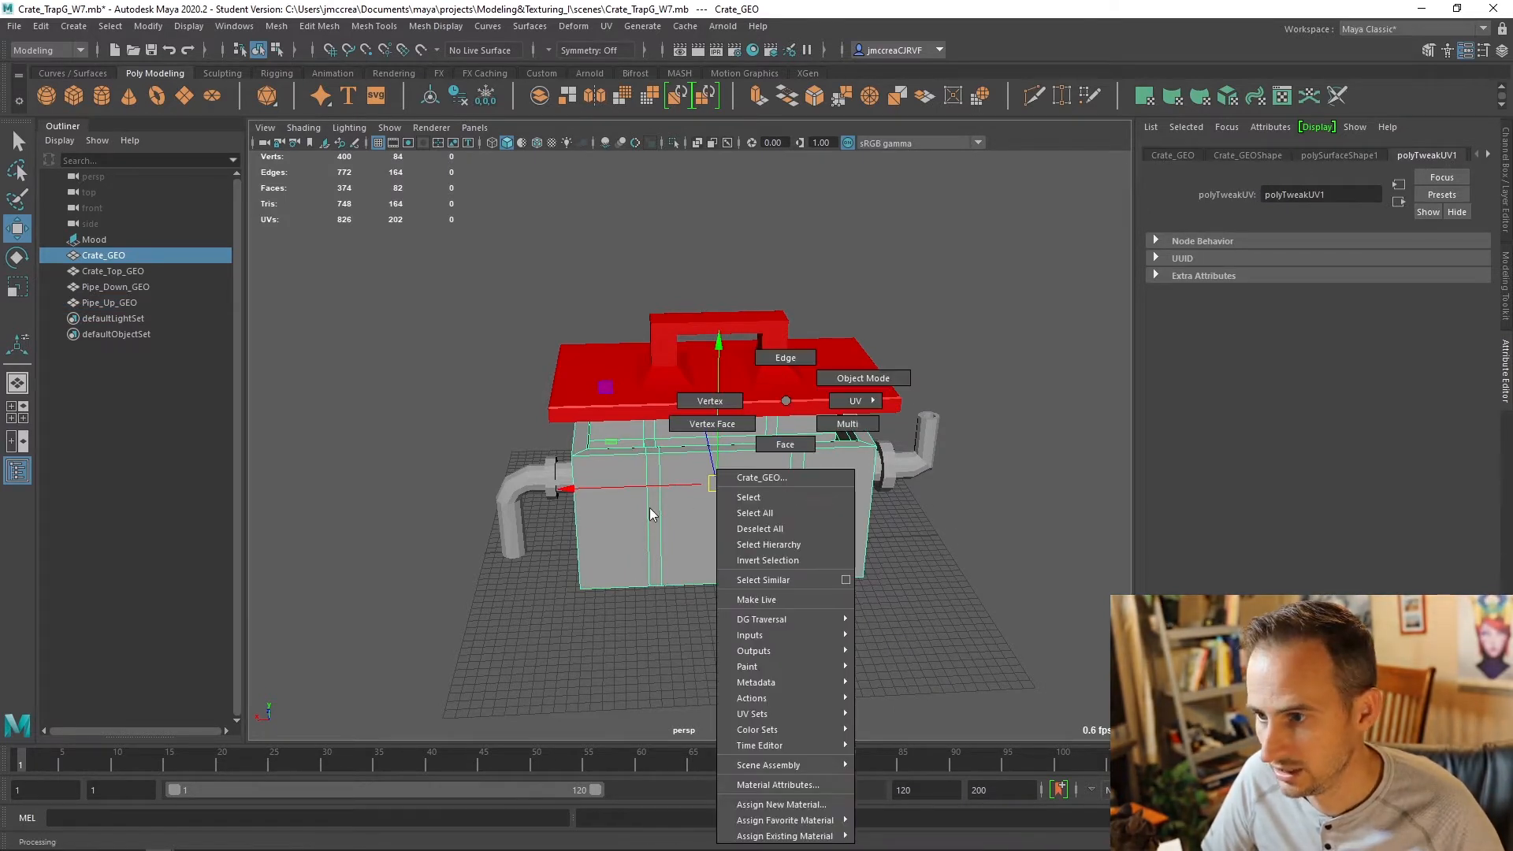
{"action": "right_click_drag", "start_coordinate": [651, 514], "coordinate": [662, 528]}
{"action": "left_click", "coordinate": [1485, 156]}
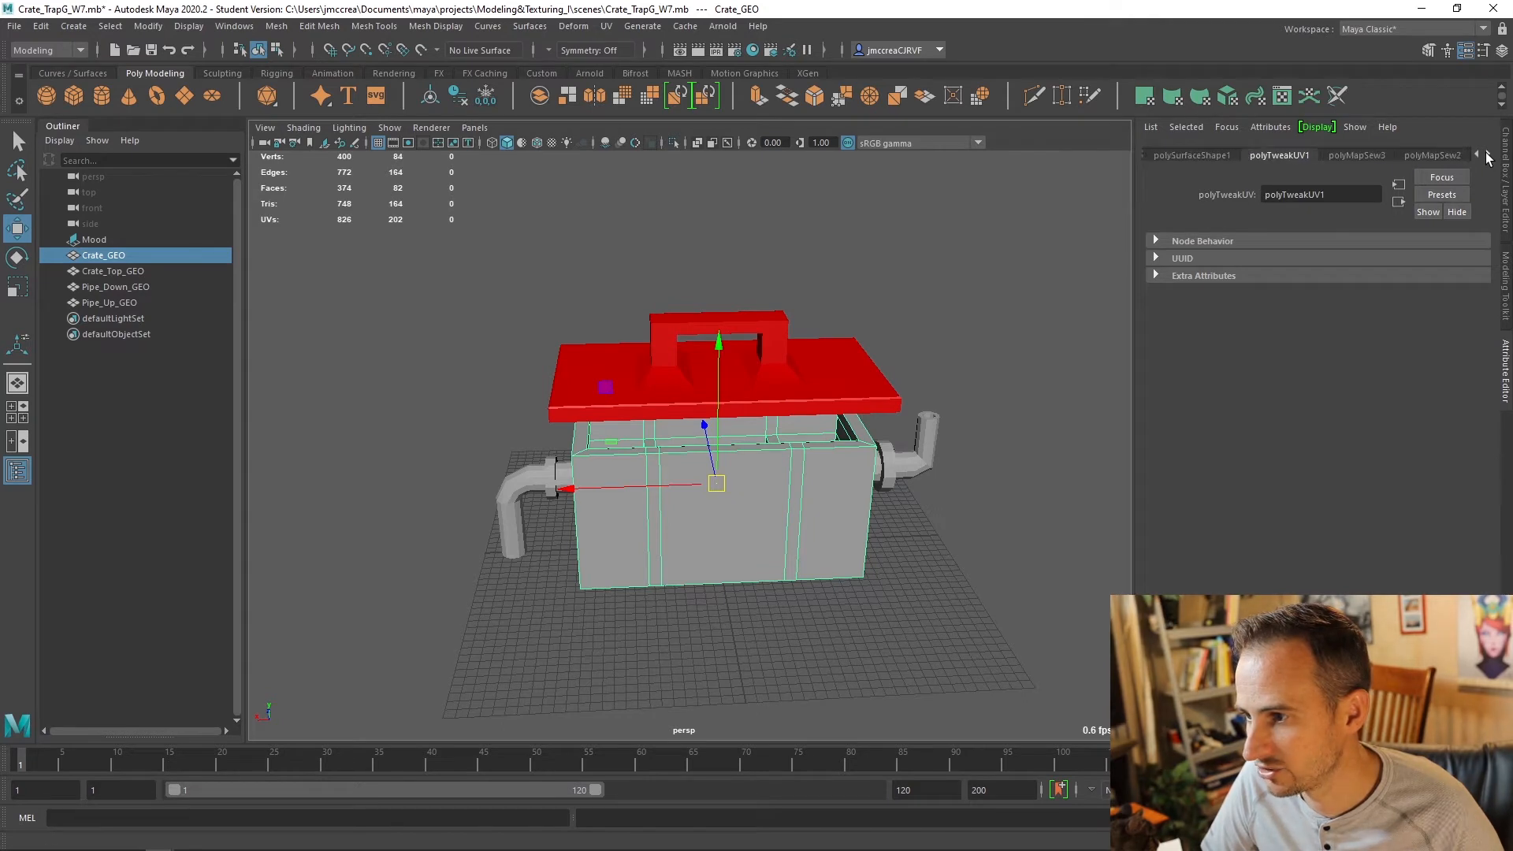
{"action": "left_click", "coordinate": [1487, 157]}
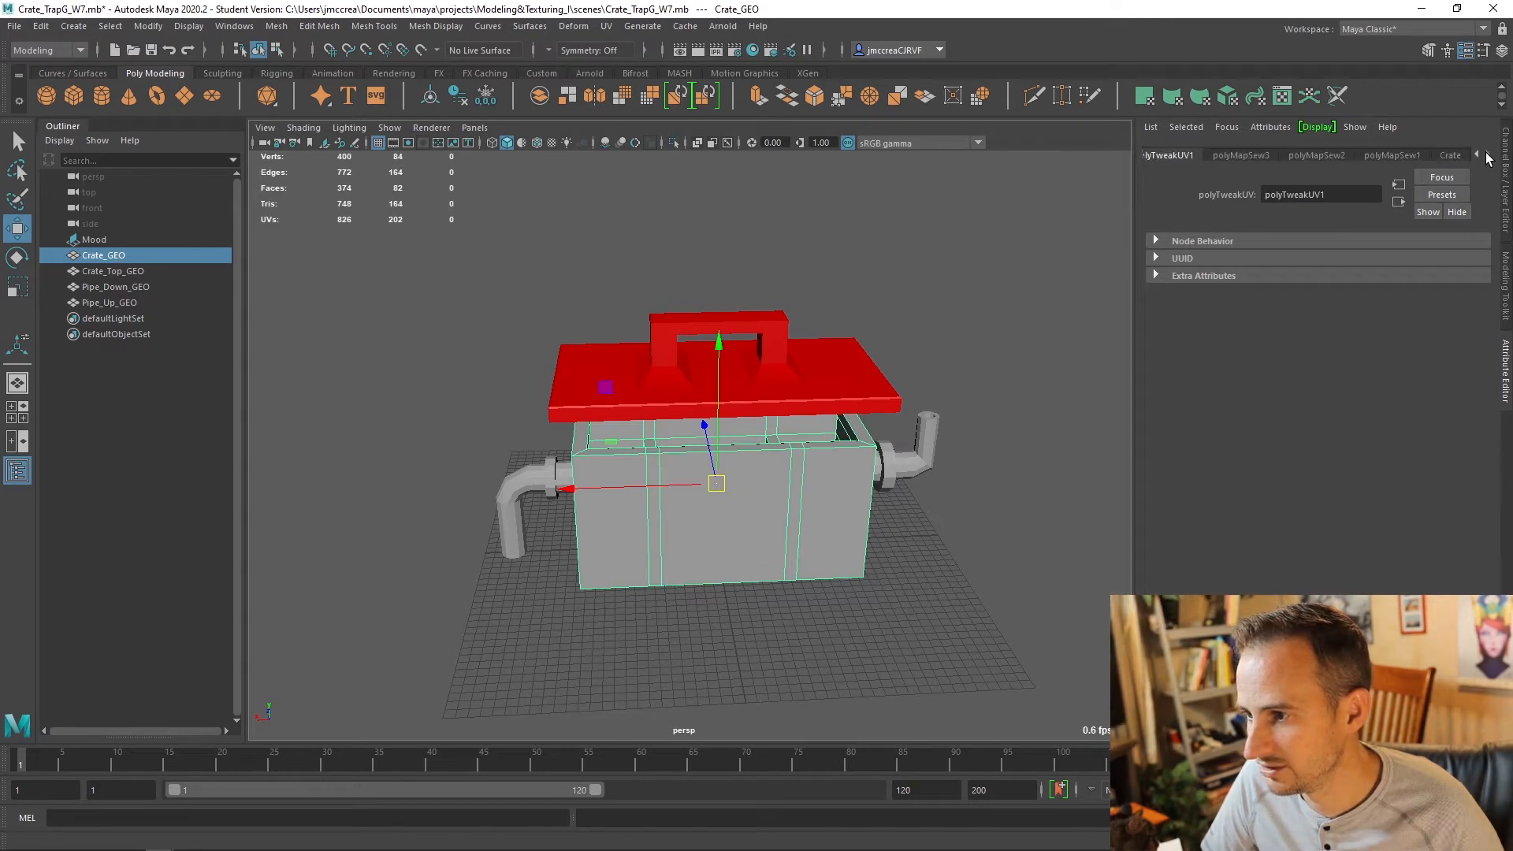
Step: Delete the crate body's construction history and open the Crate material's attributes
{"action": "left_click", "coordinate": [41, 26]}
{"action": "mouse_move", "coordinate": [198, 212]}
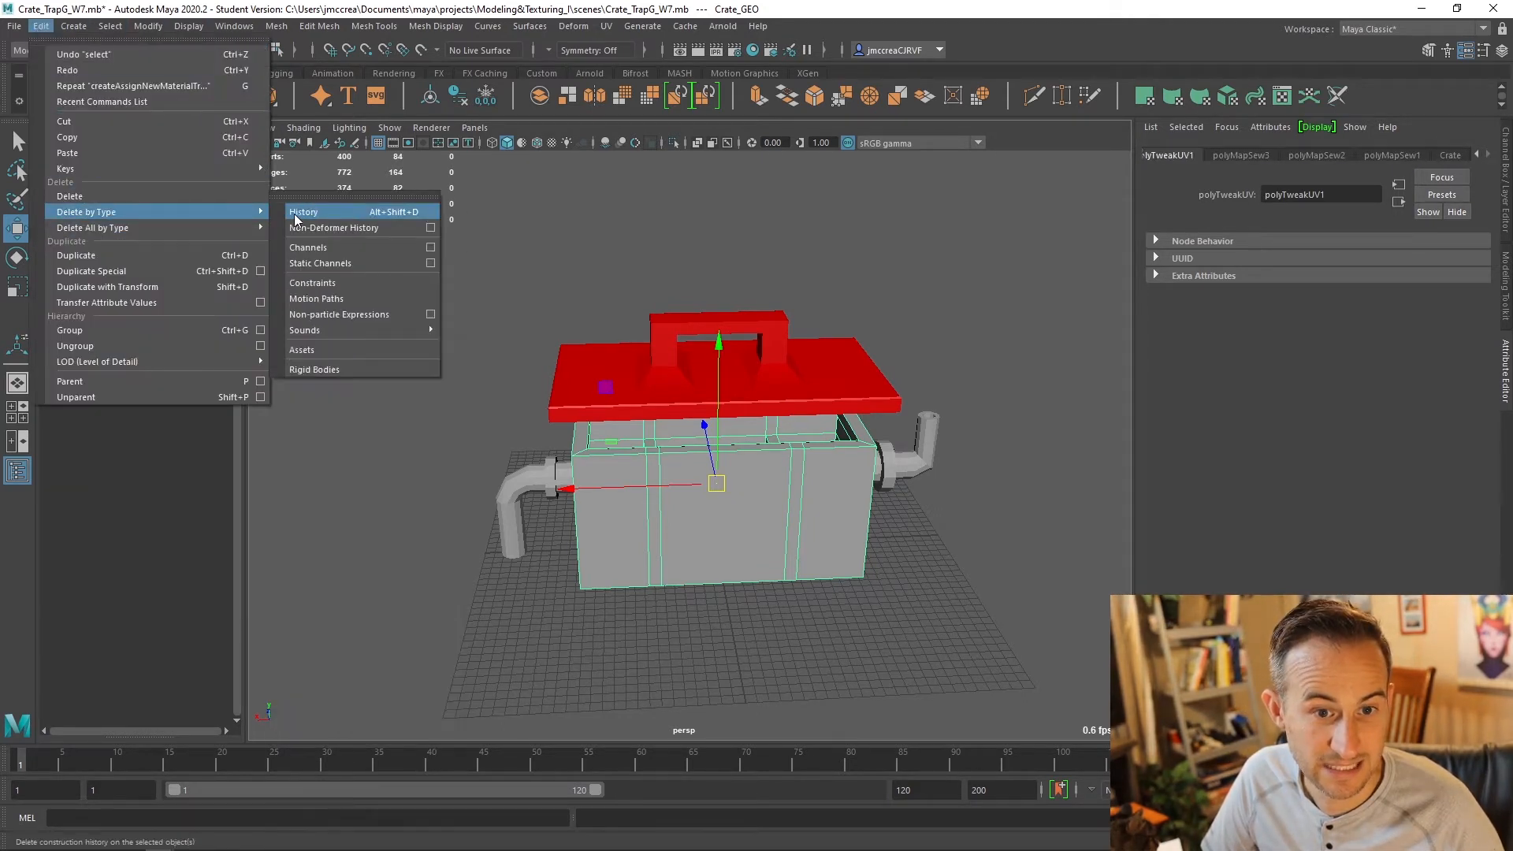
{"action": "left_click", "coordinate": [296, 214]}
{"action": "left_click", "coordinate": [1313, 154]}
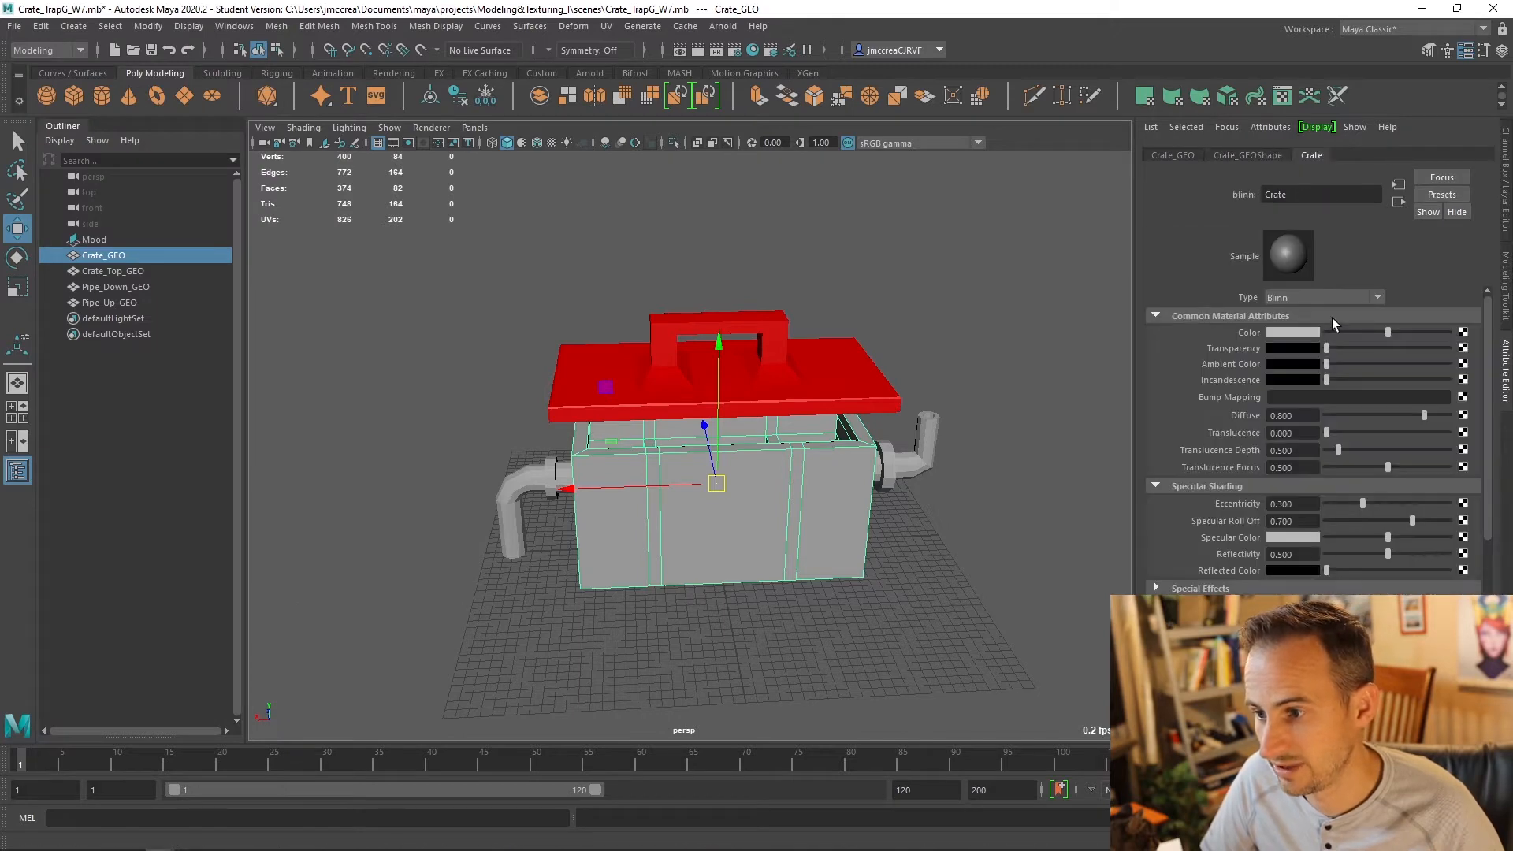
Step: Set the Crate material's color to yellow and deselect the crate body
{"action": "left_click", "coordinate": [1307, 328]}
{"action": "left_click", "coordinate": [1272, 287]}
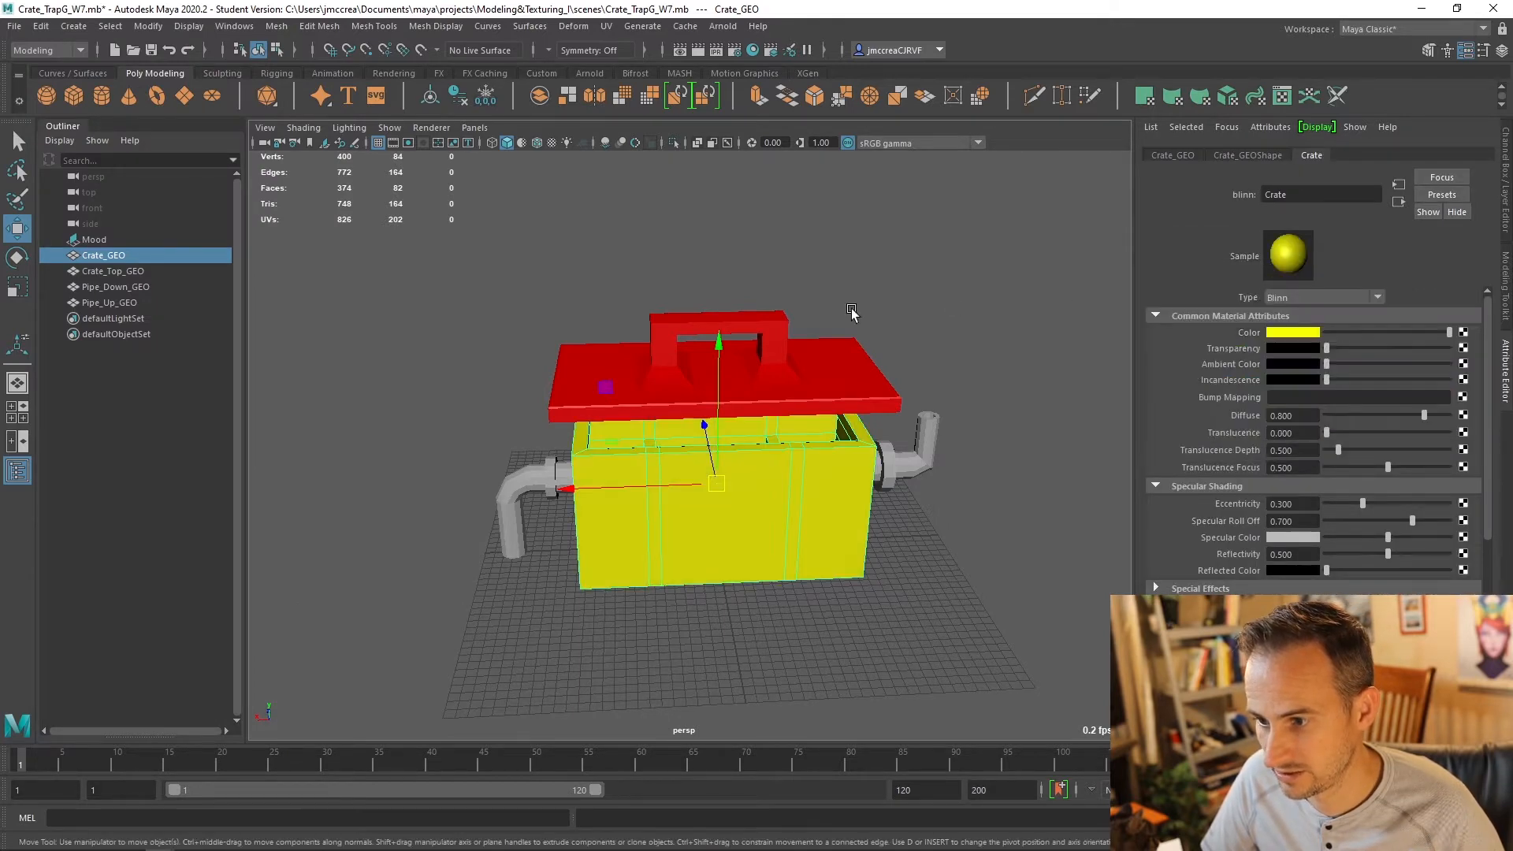
{"action": "left_click", "coordinate": [926, 394]}
Step: Assign a new Blinn material to the upward-bending pipe
{"action": "left_click", "coordinate": [938, 471]}
{"action": "left_click_drag", "start_coordinate": [938, 471], "coordinate": [888, 400], "text": "alt"}
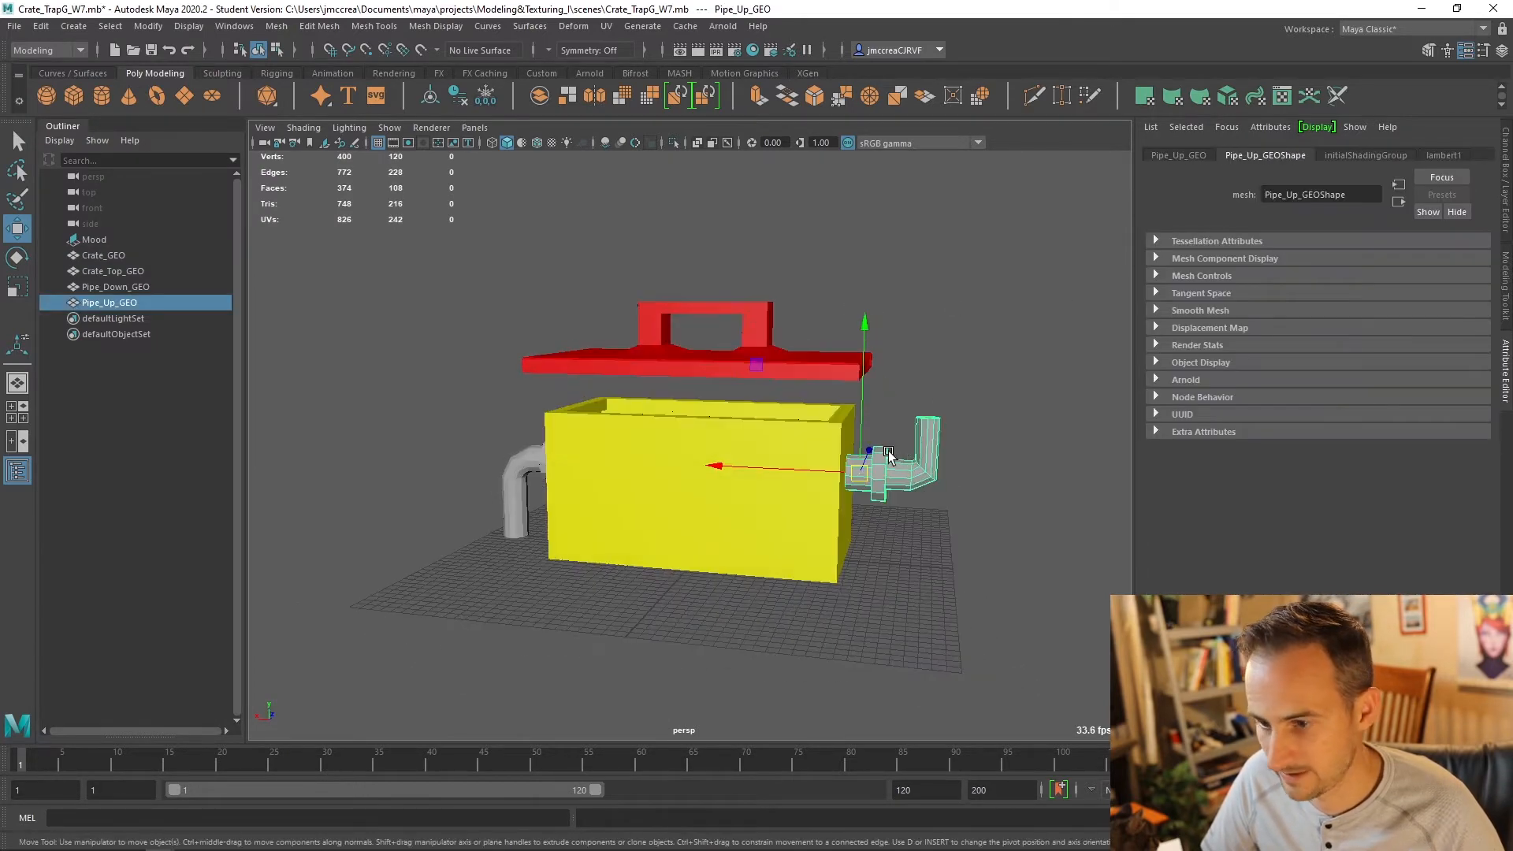
{"action": "right_click", "coordinate": [888, 401]}
{"action": "left_click", "coordinate": [926, 806]}
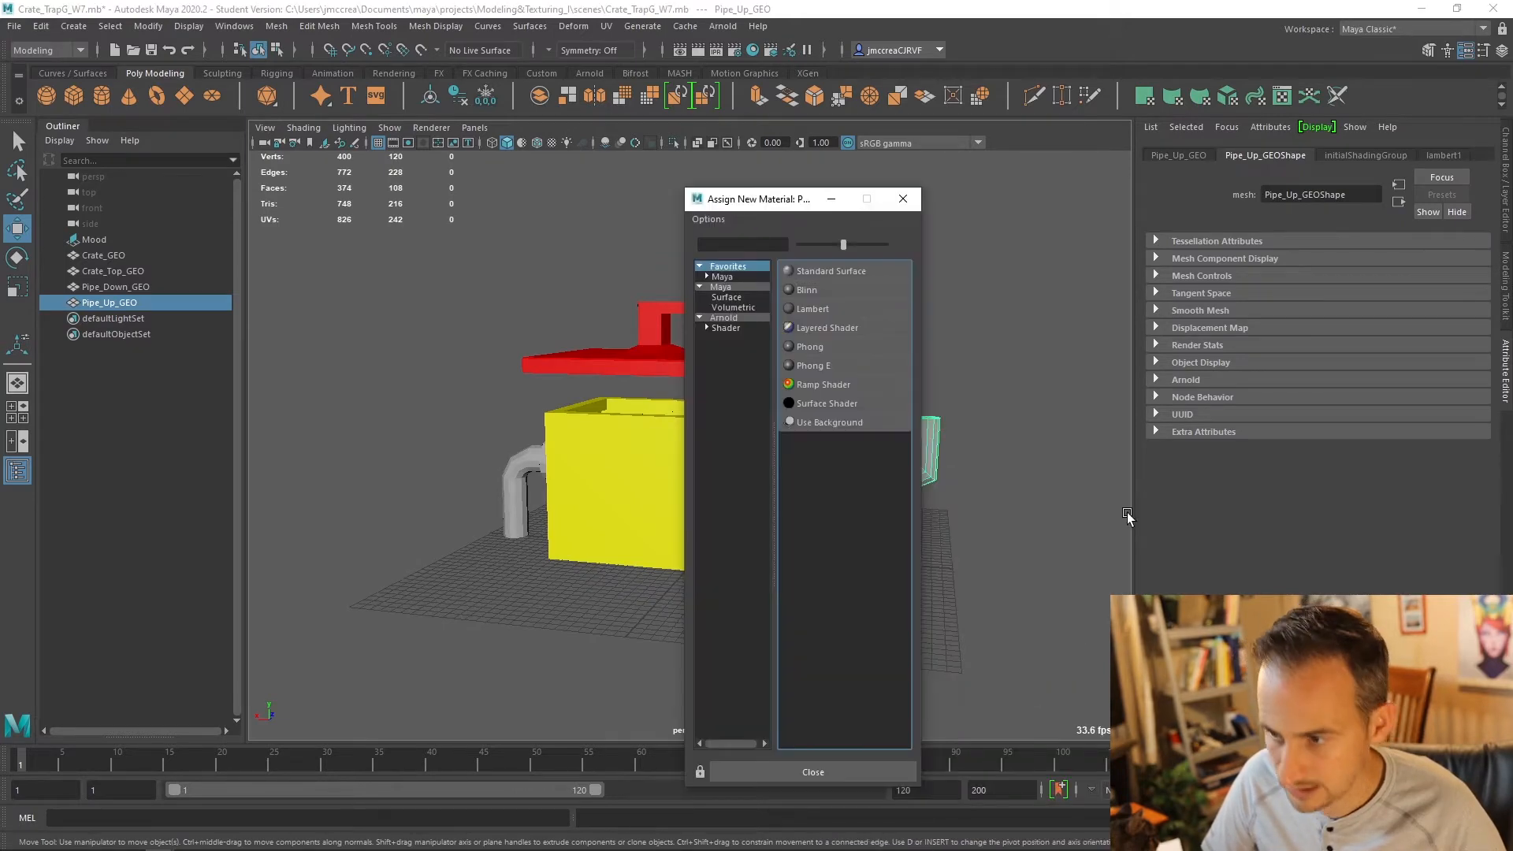
{"action": "left_click", "coordinate": [806, 290]}
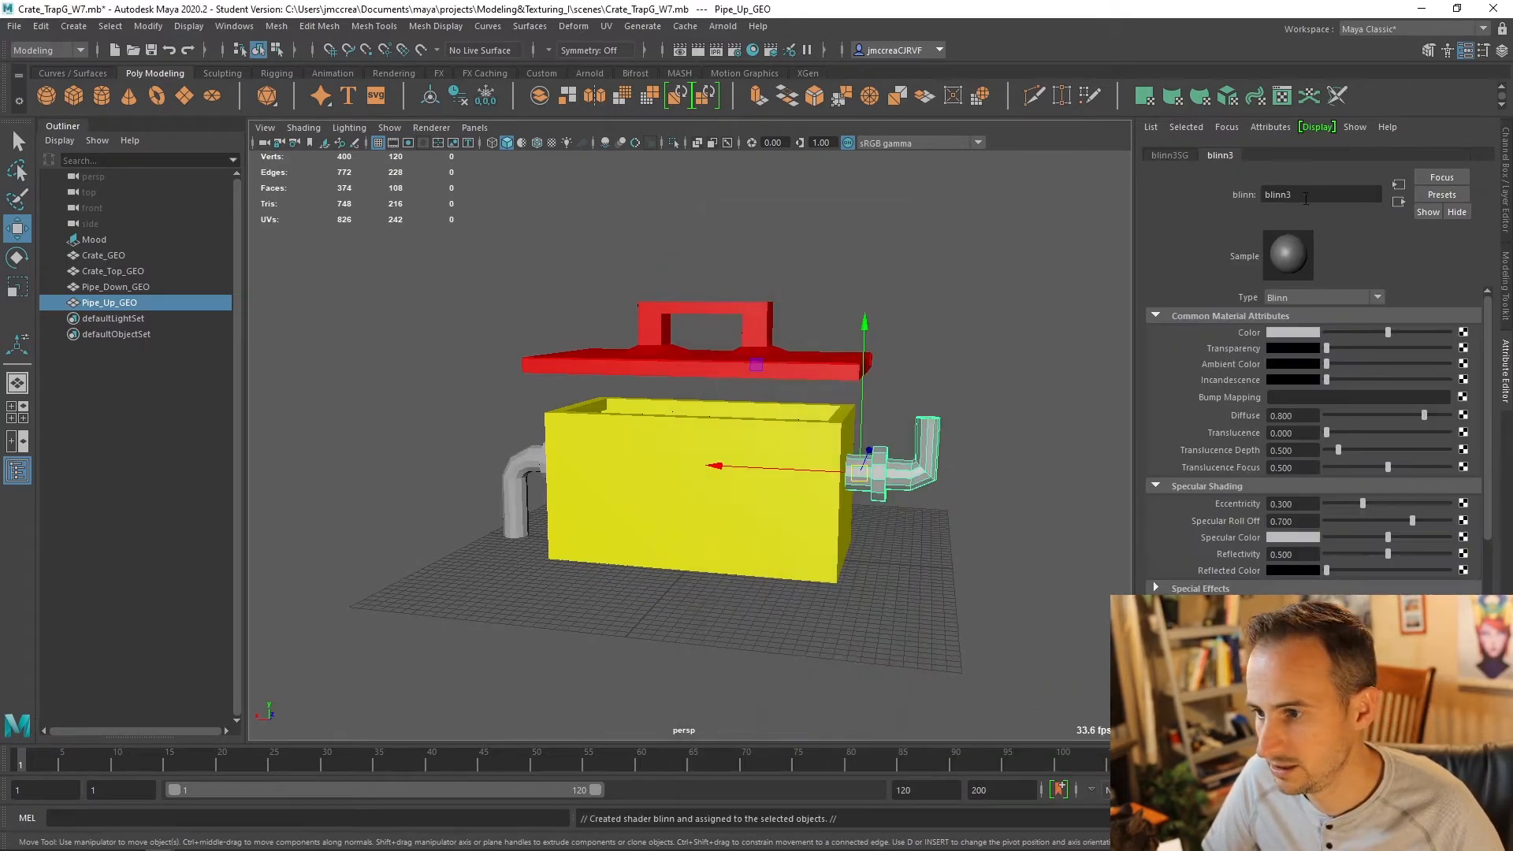
Step: Name the upward pipe's new material pipe_up and set its color to green
{"action": "type", "text": "pipe"}
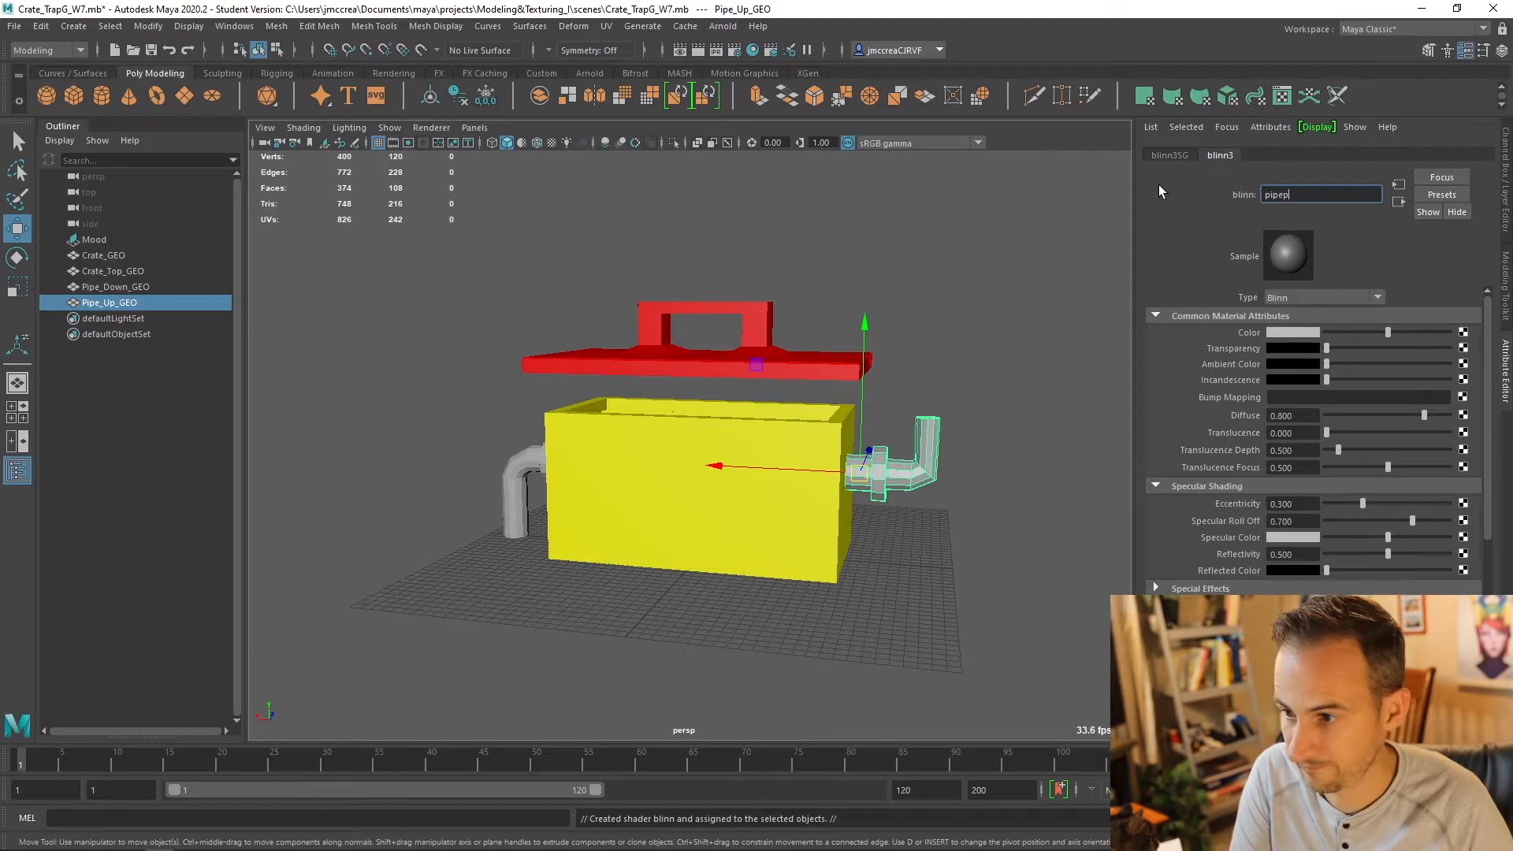
{"action": "type", "text": "_up"}
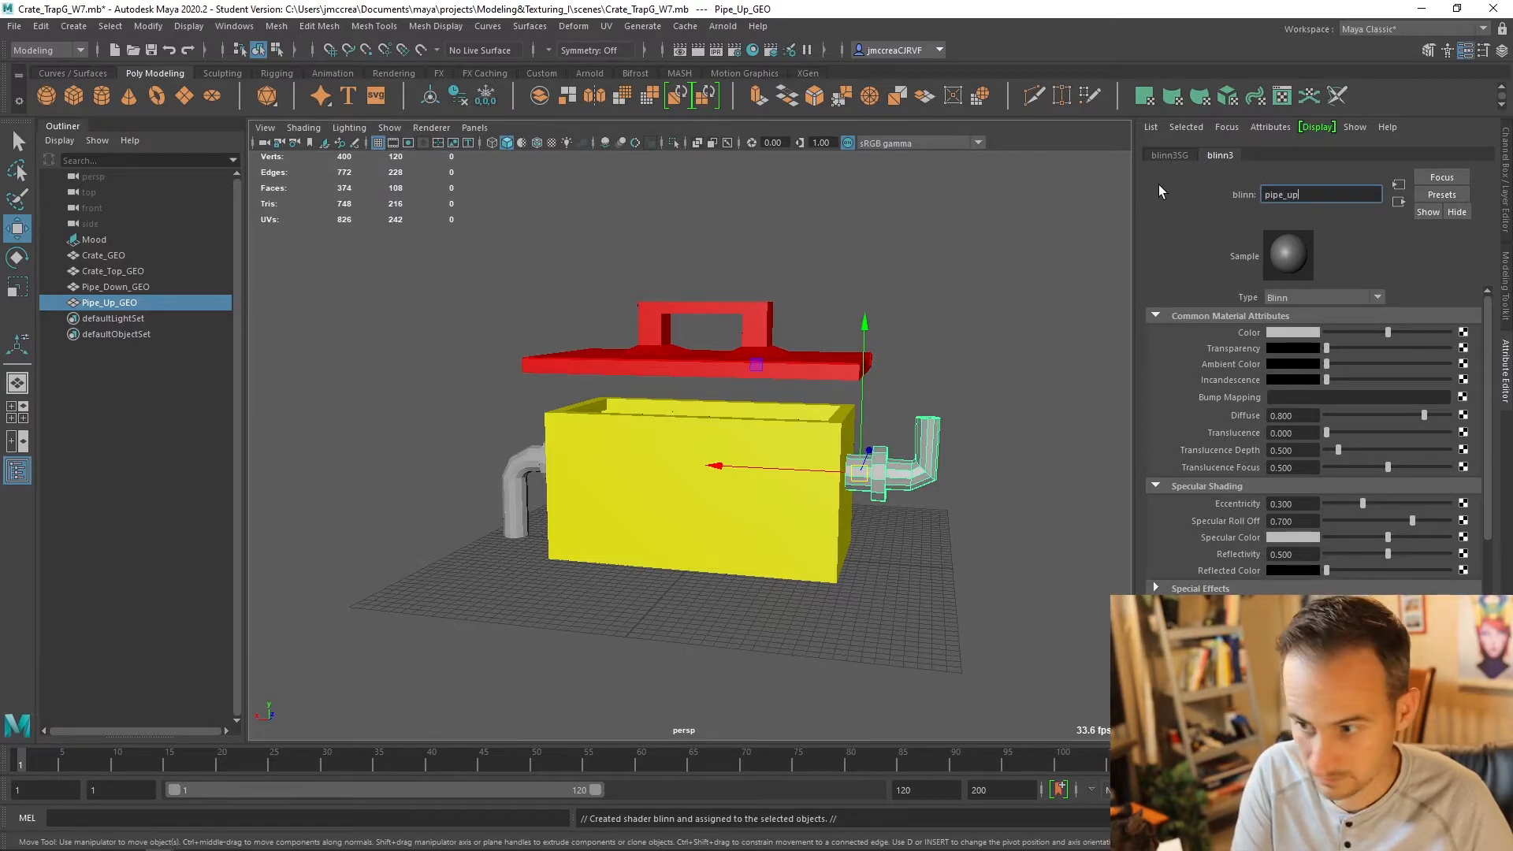
{"action": "left_click", "coordinate": [1270, 333]}
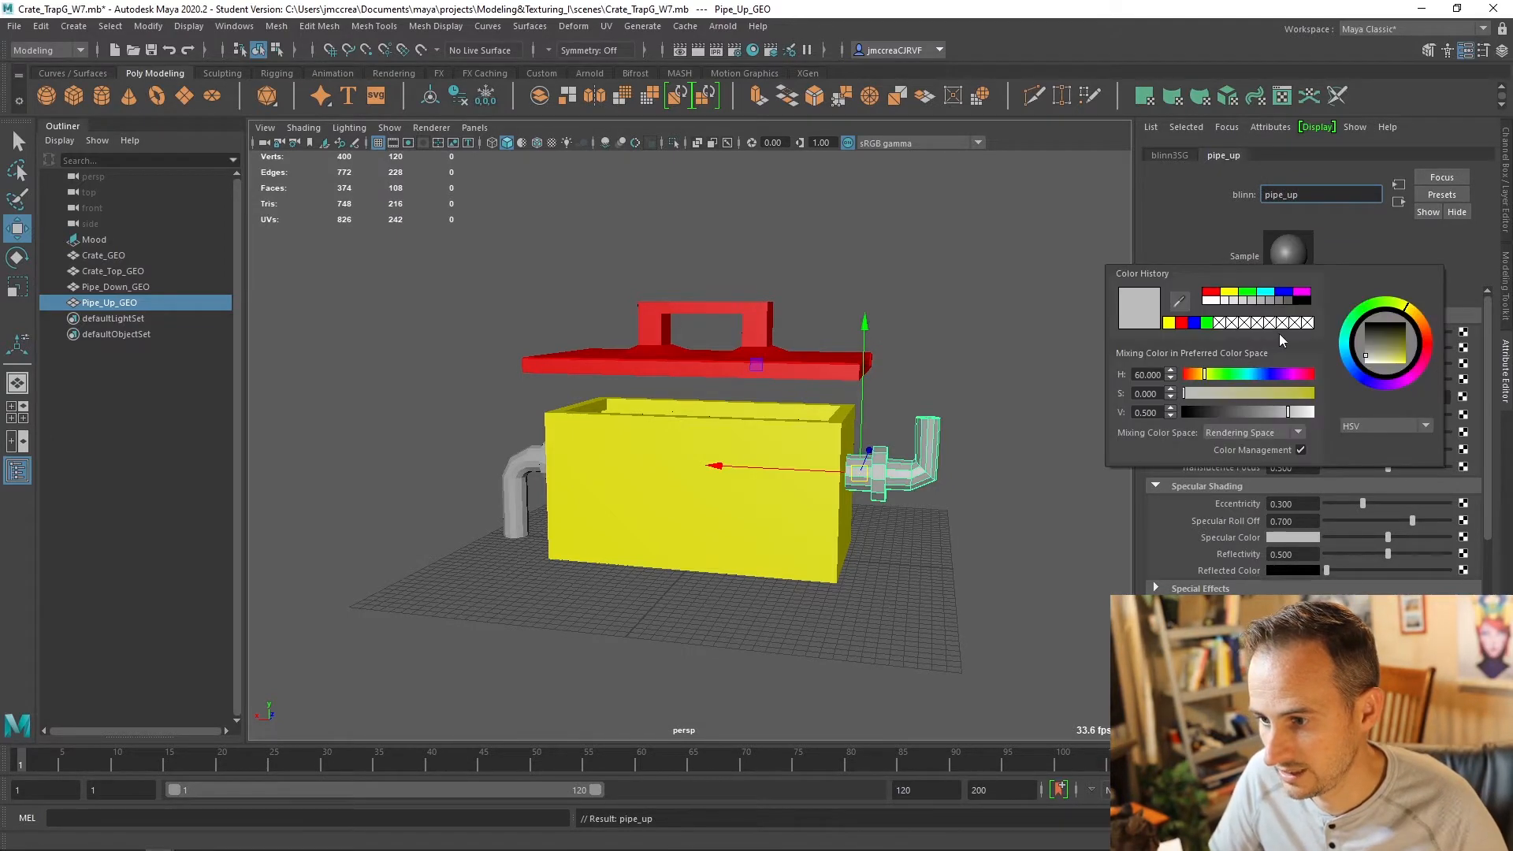
{"action": "left_click", "coordinate": [1250, 293]}
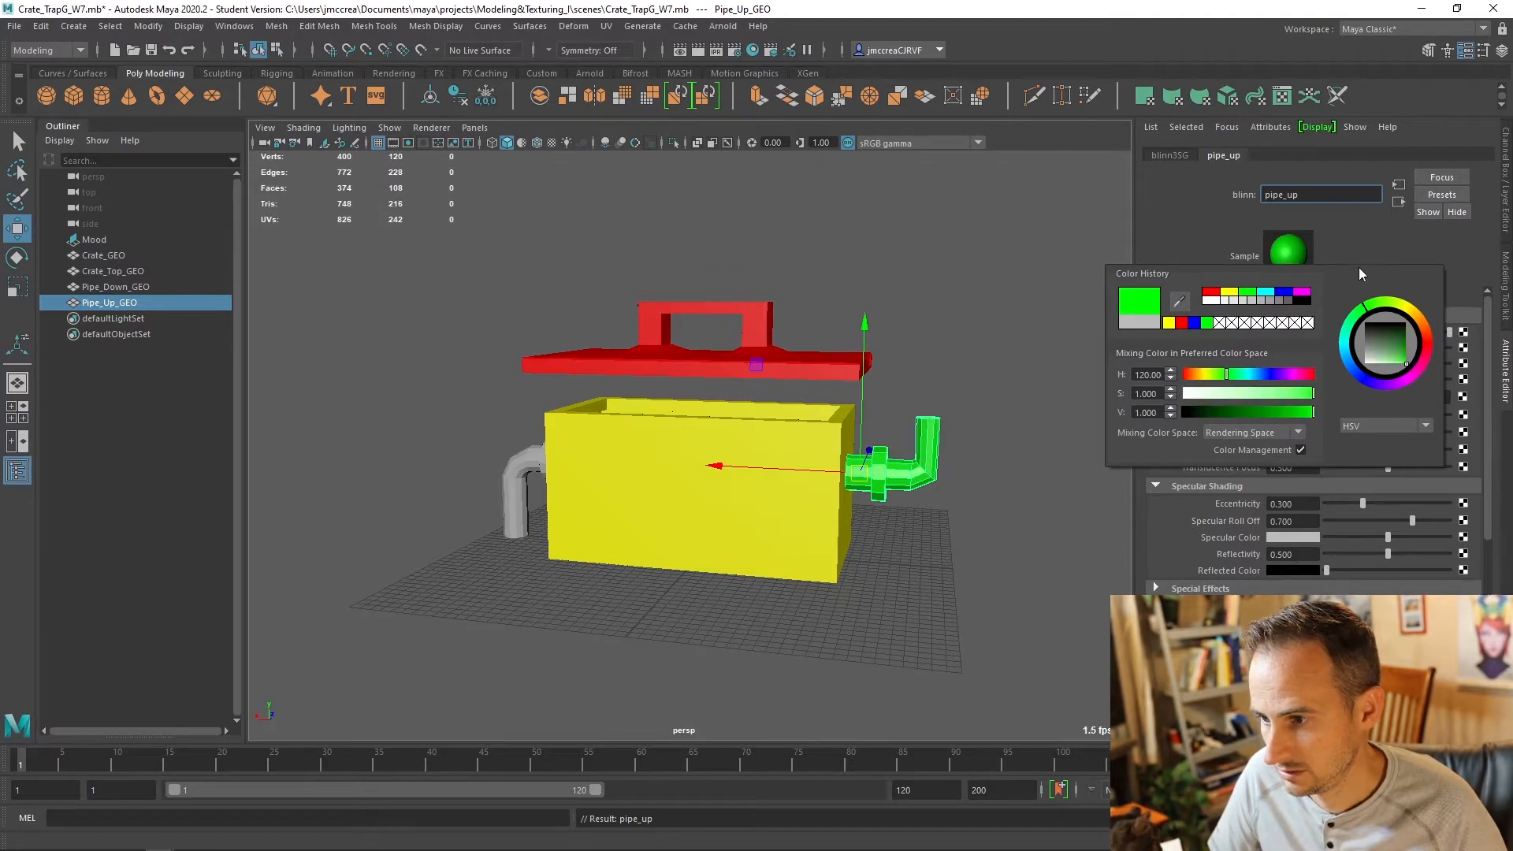
Step: Copy the Pipe_Down part of the downward pipe's shape name and assign a new Blinn material to that pipe
{"action": "left_click", "coordinate": [527, 483]}
{"action": "left_click_drag", "start_coordinate": [527, 483], "coordinate": [583, 473], "text": "alt"}
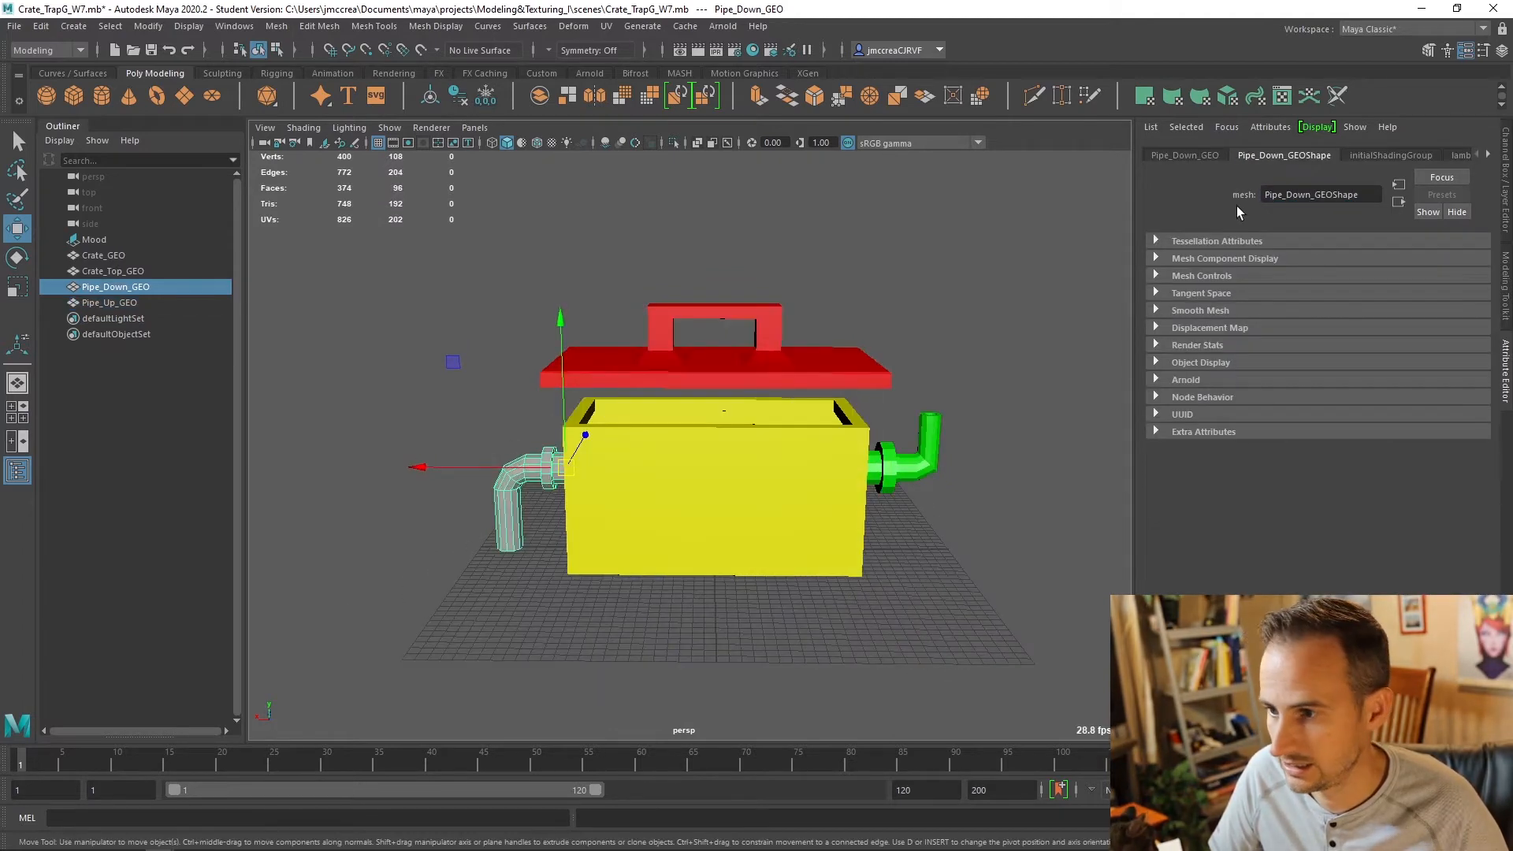
{"action": "left_click_drag", "start_coordinate": [1311, 194], "coordinate": [1218, 205]}
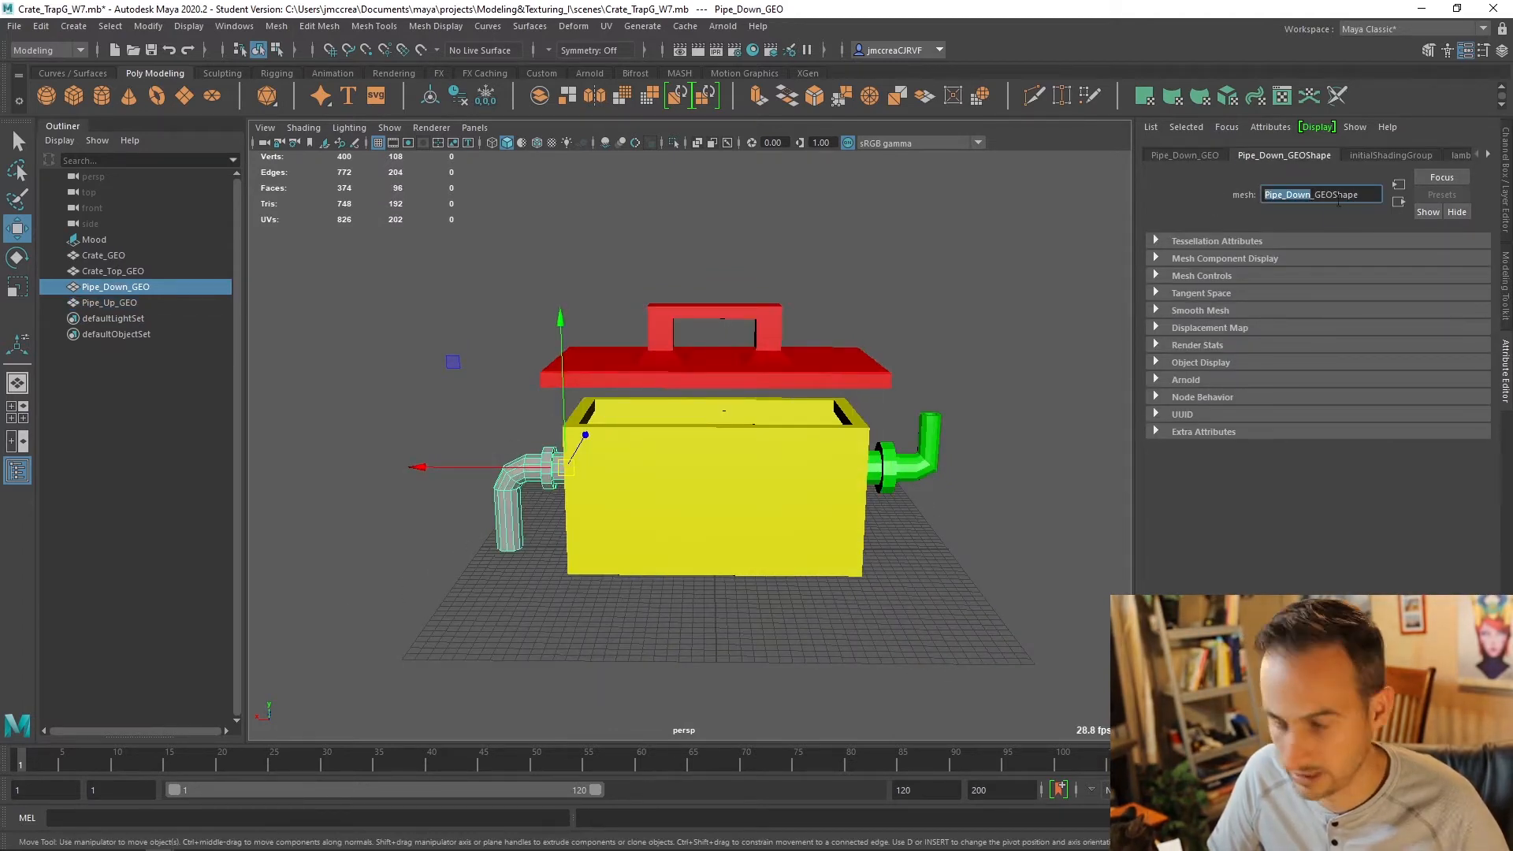
{"action": "right_click", "coordinate": [520, 483]}
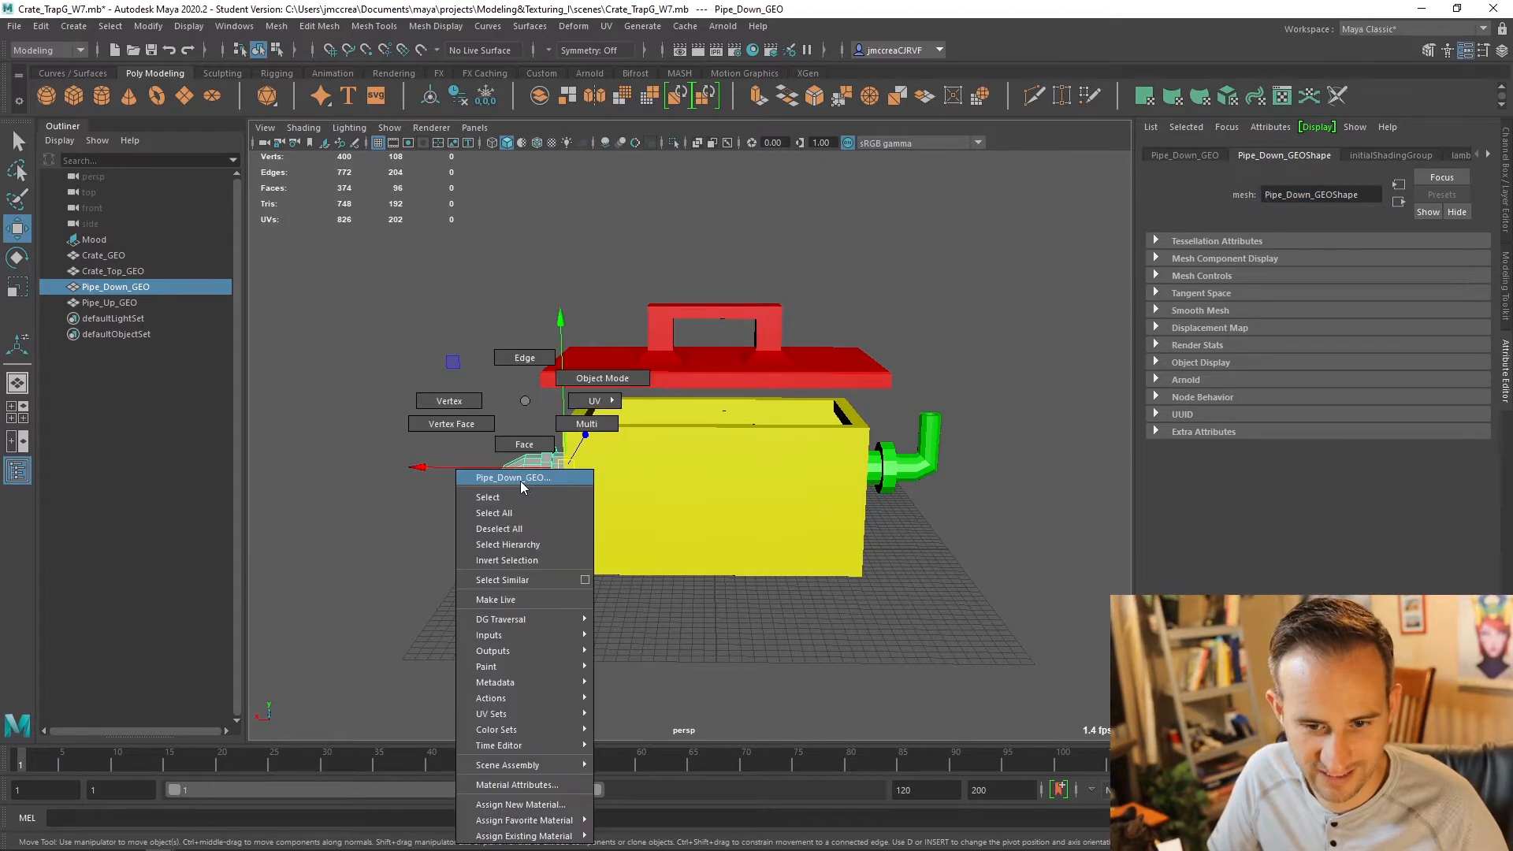
{"action": "left_click", "coordinate": [532, 804]}
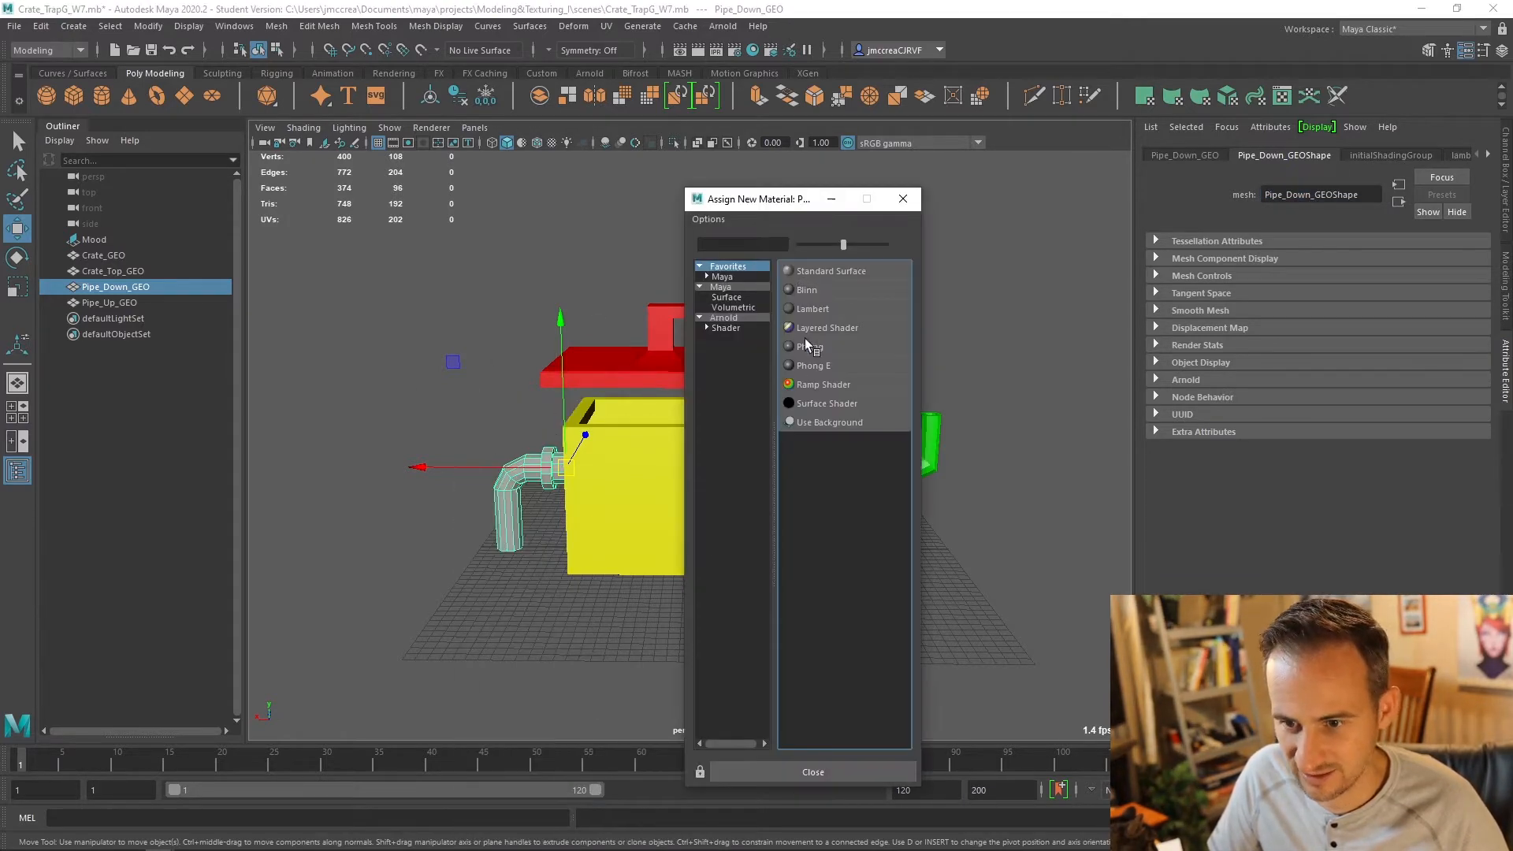
{"action": "left_click", "coordinate": [807, 290]}
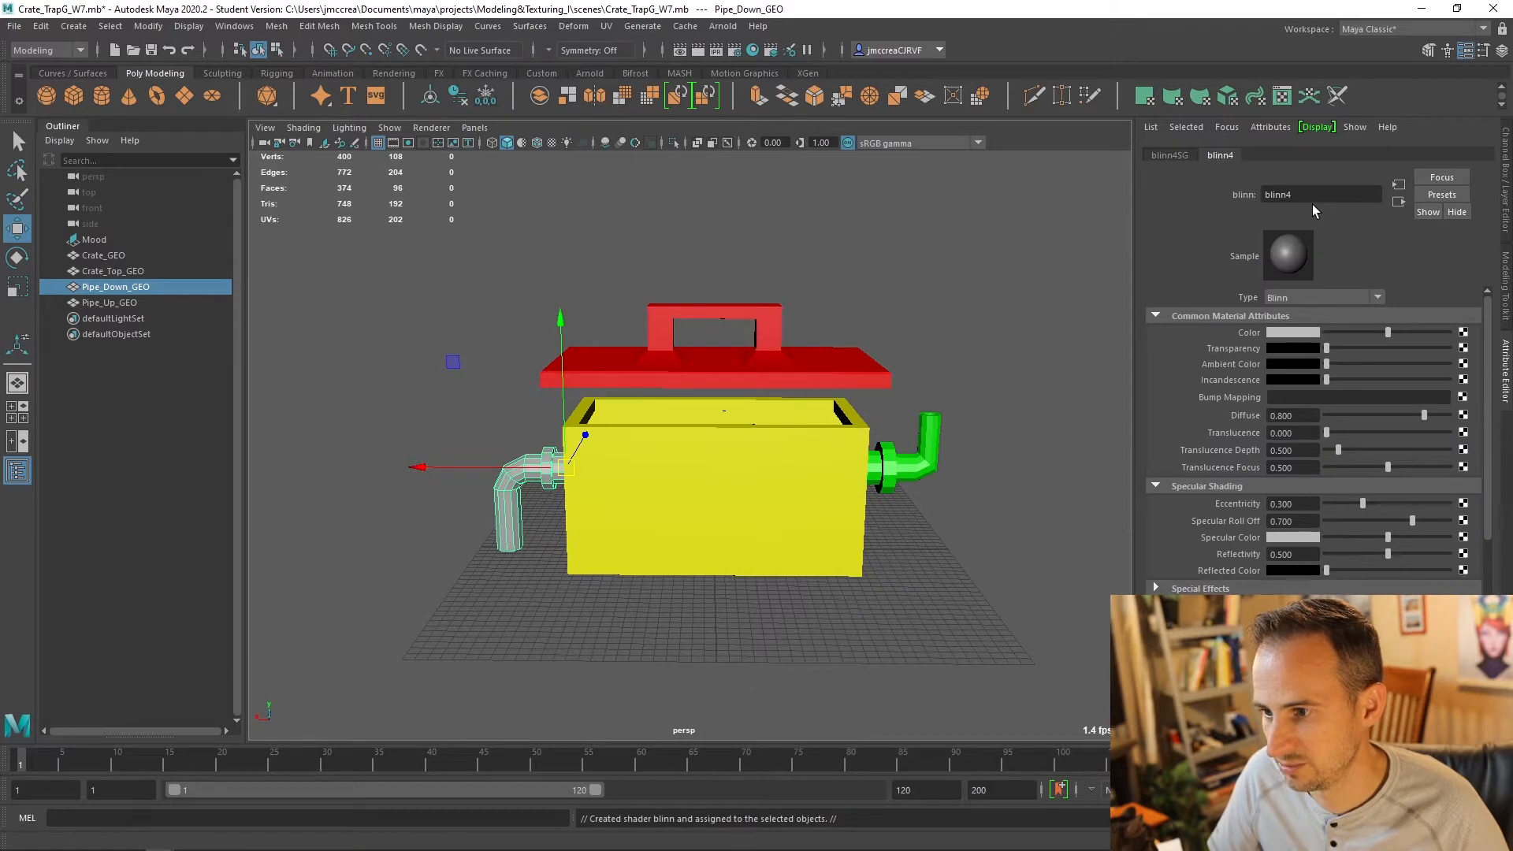
Step: Name the downward pipe's material Pipe_Down, set its color to blue and deselect the pipe
{"action": "double_click", "coordinate": [1309, 196]}
{"action": "type", "text": "Pipe_Down"}
{"action": "left_click", "coordinate": [1289, 332]}
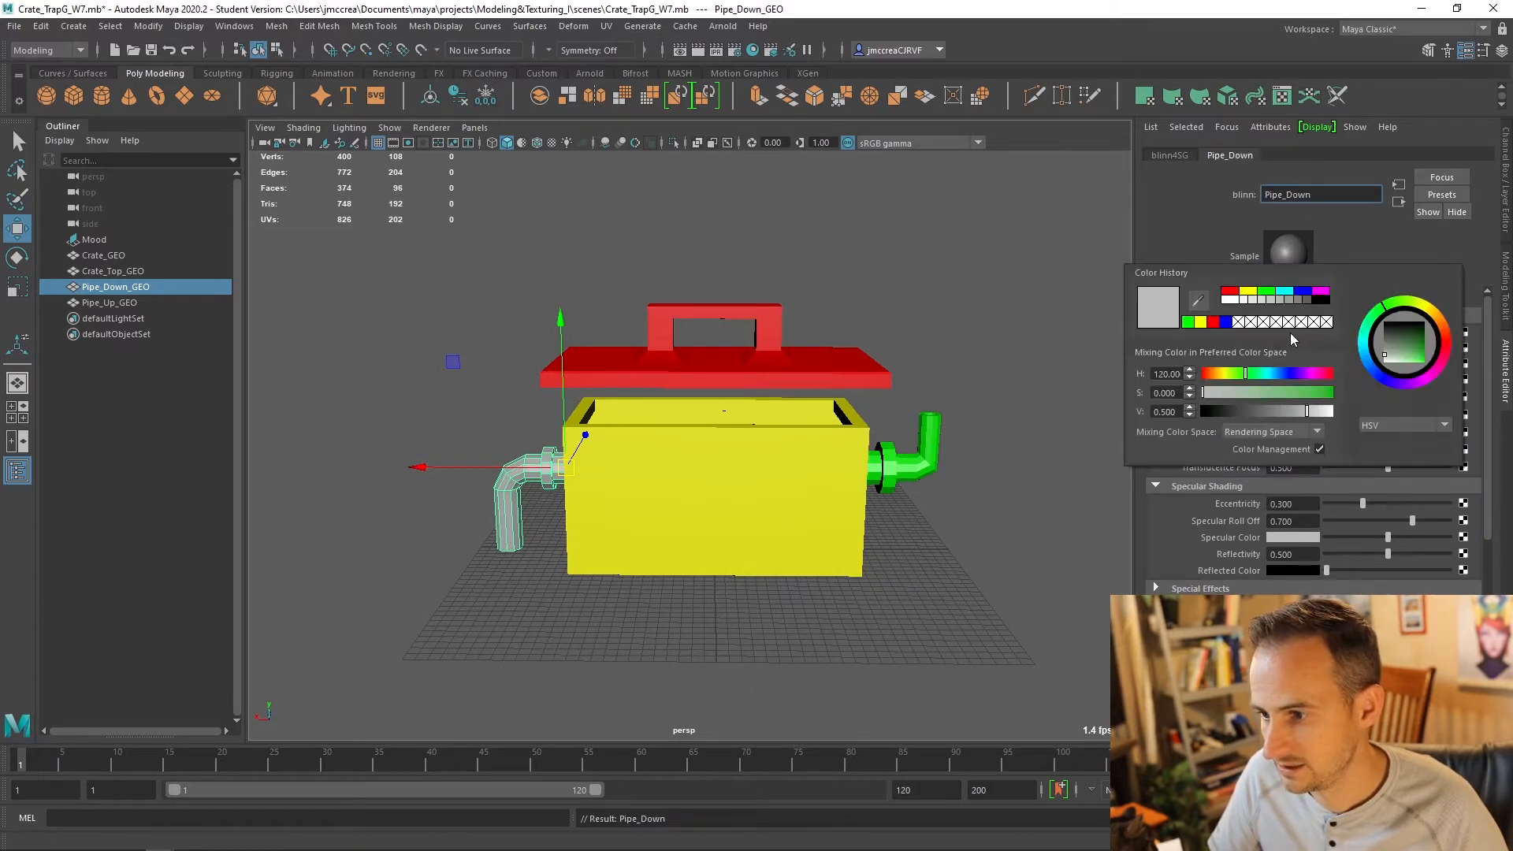
{"action": "left_click", "coordinate": [1294, 297]}
{"action": "left_click", "coordinate": [826, 252]}
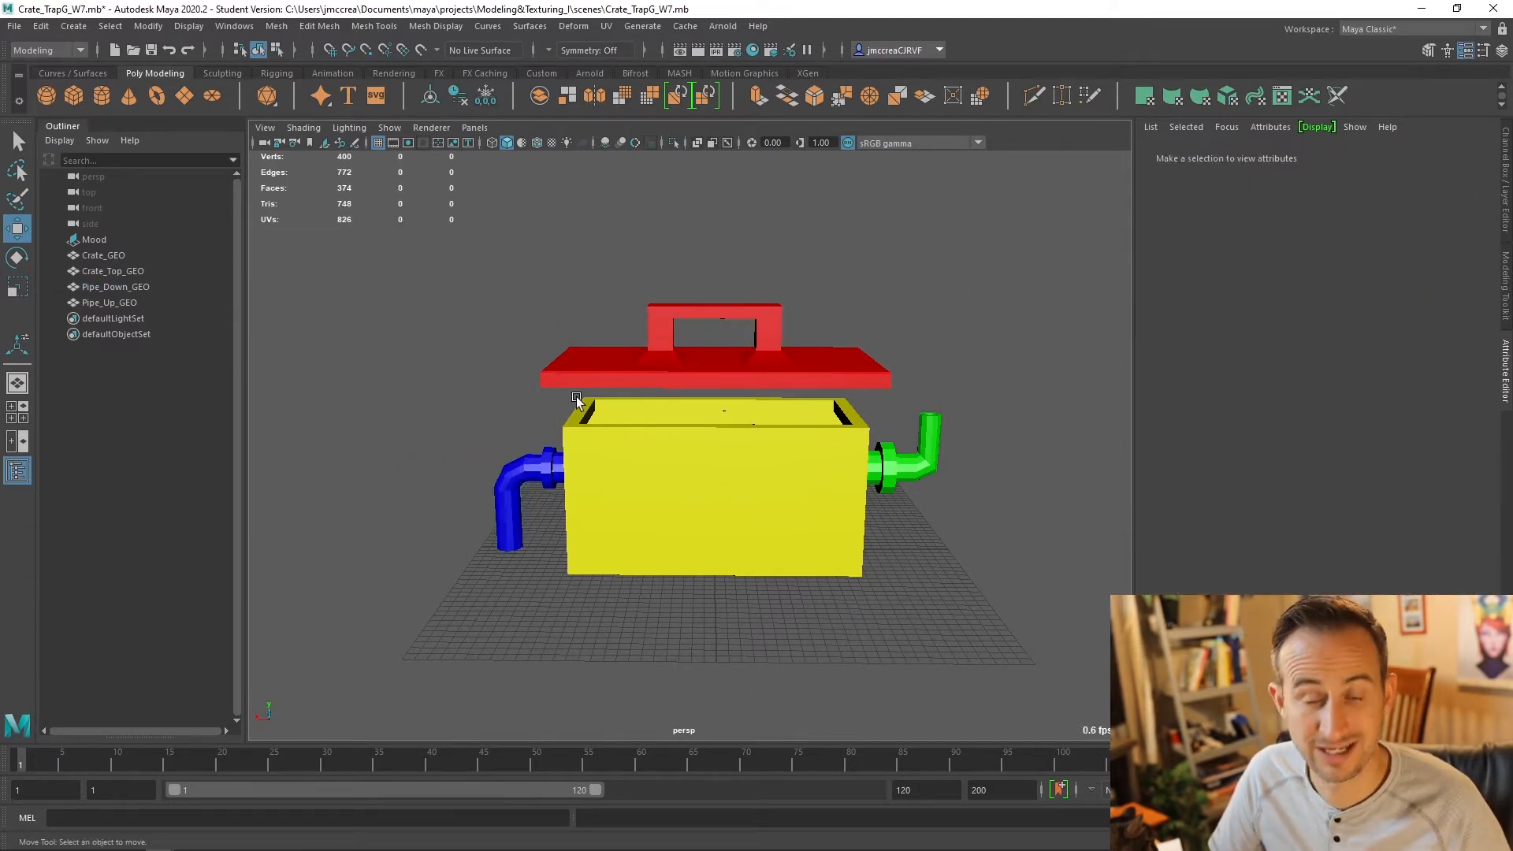
Step: Delete the construction history of the crate body, lid and both pipes together and freeze their transformations
{"action": "right_click_drag", "start_coordinate": [575, 396], "coordinate": [698, 334]}
{"action": "left_click_drag", "start_coordinate": [376, 256], "coordinate": [1081, 778]}
{"action": "left_click", "coordinate": [40, 26]}
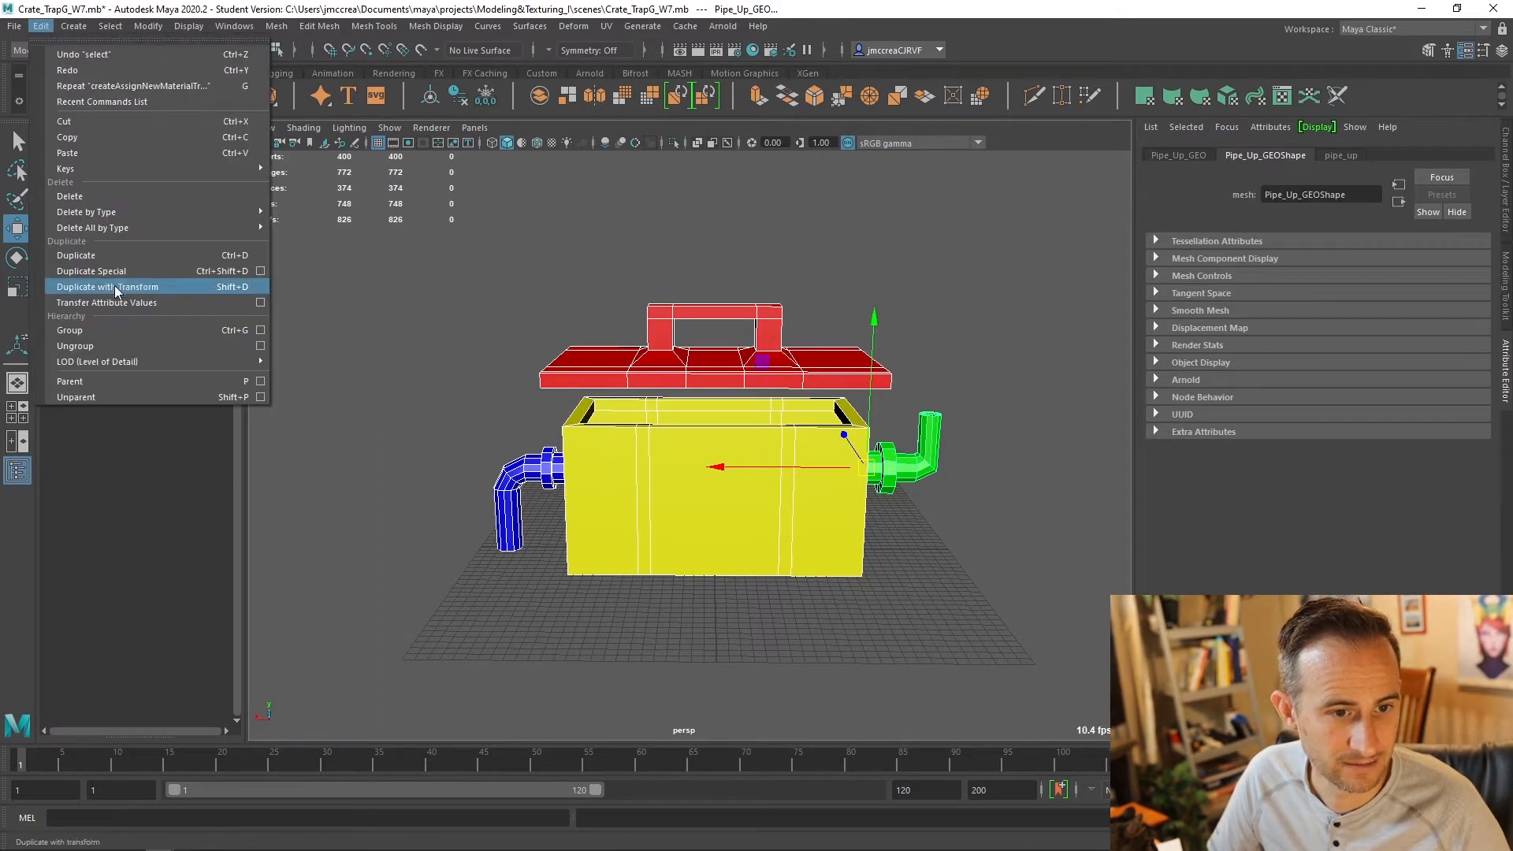
{"action": "left_click", "coordinate": [305, 200]}
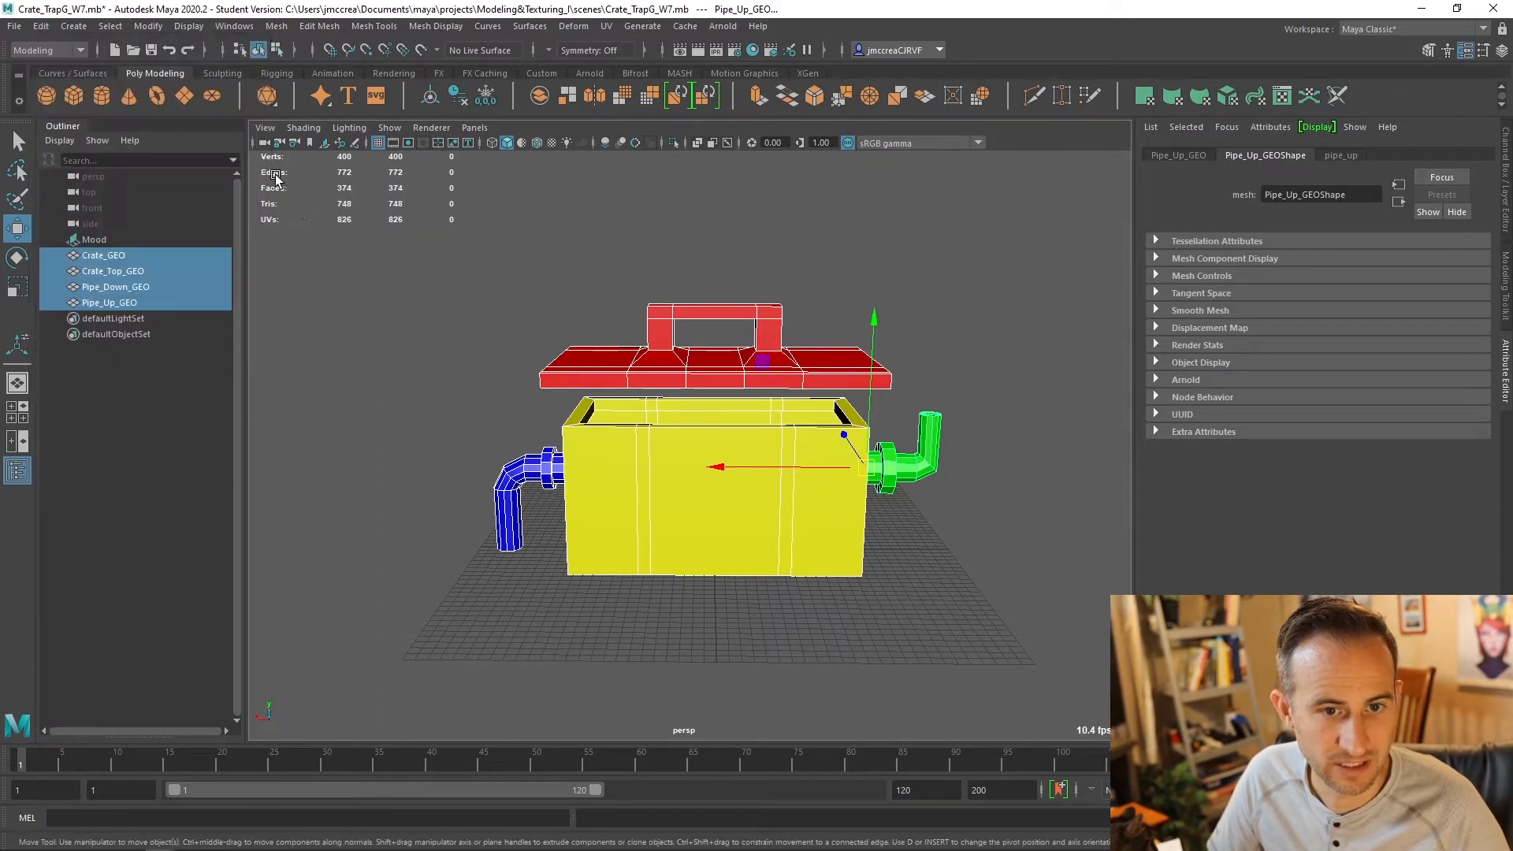
{"action": "left_click", "coordinate": [148, 26]}
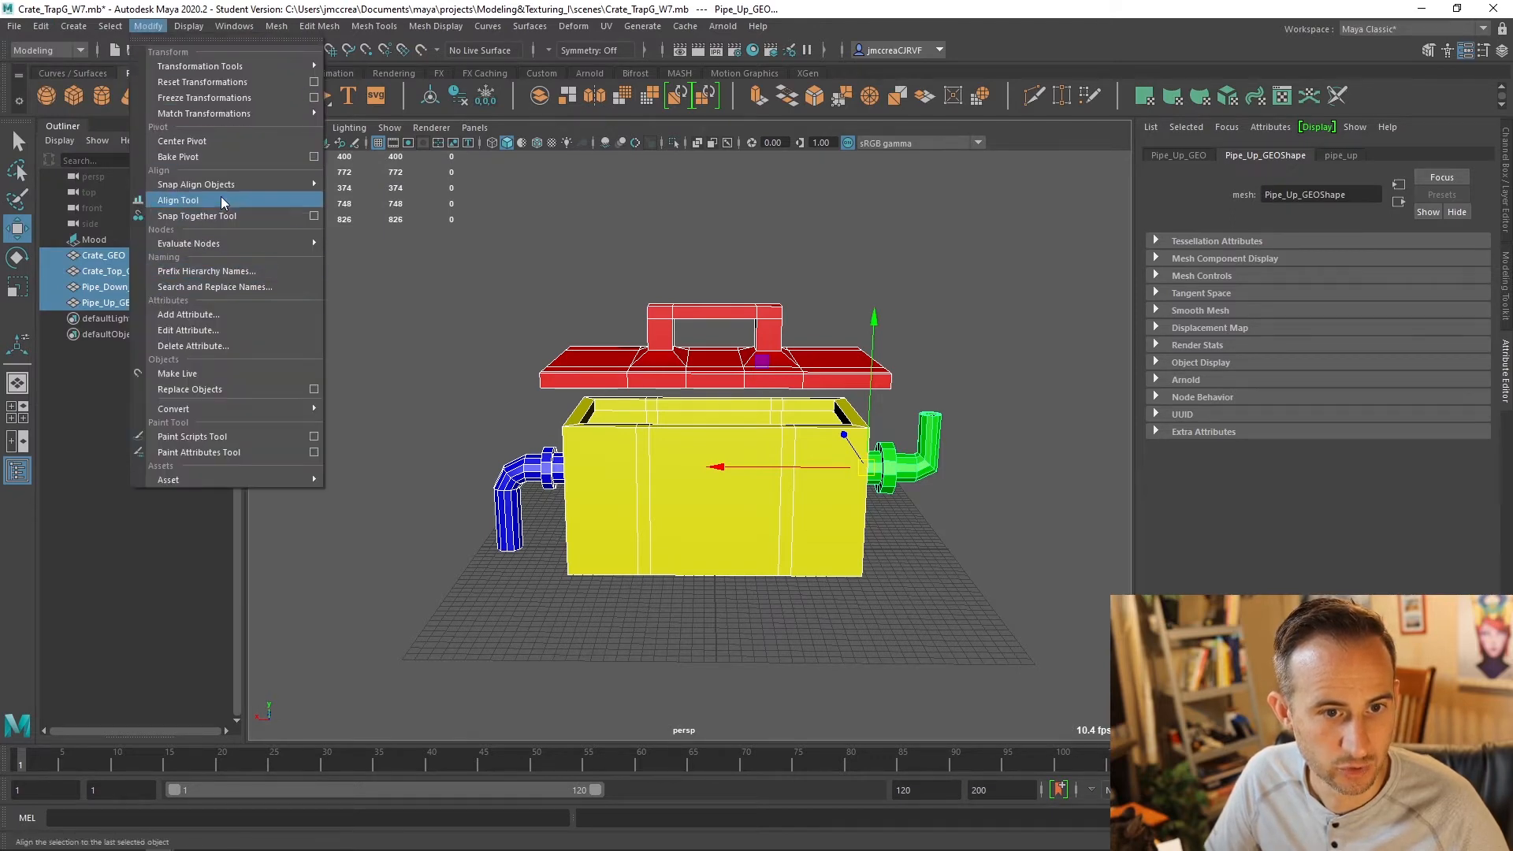
{"action": "left_click", "coordinate": [211, 100]}
{"action": "left_click_drag", "start_coordinate": [478, 353], "coordinate": [876, 352], "text": "alt"}
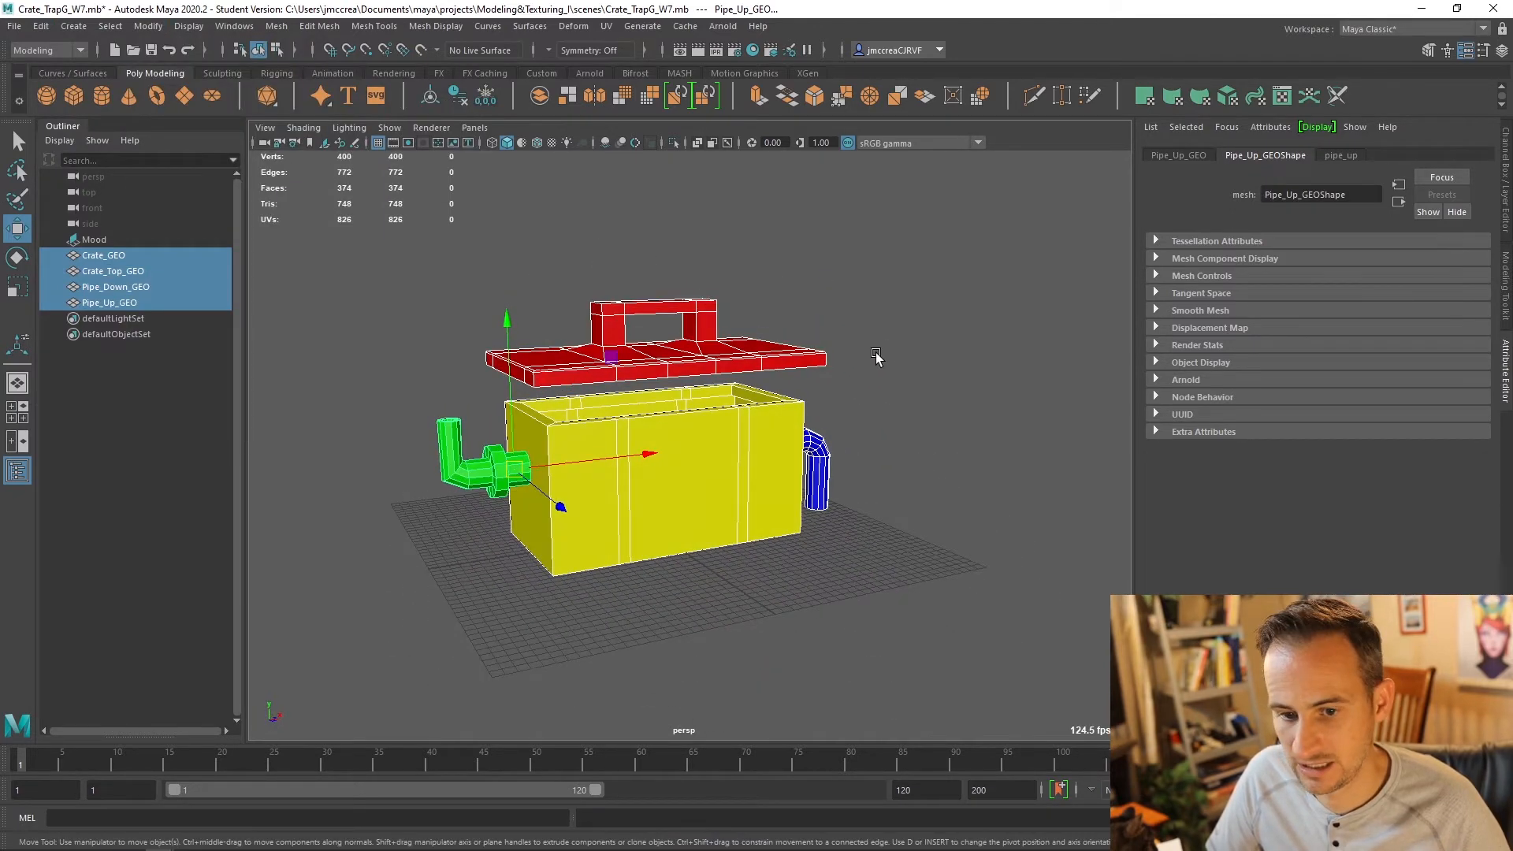
{"action": "left_click", "coordinate": [876, 352]}
Step: Select the crate body, lid and both pipes and start exporting the selection
{"action": "scroll", "coordinate": [867, 371], "scroll_direction": "up", "scroll_amount": 2}
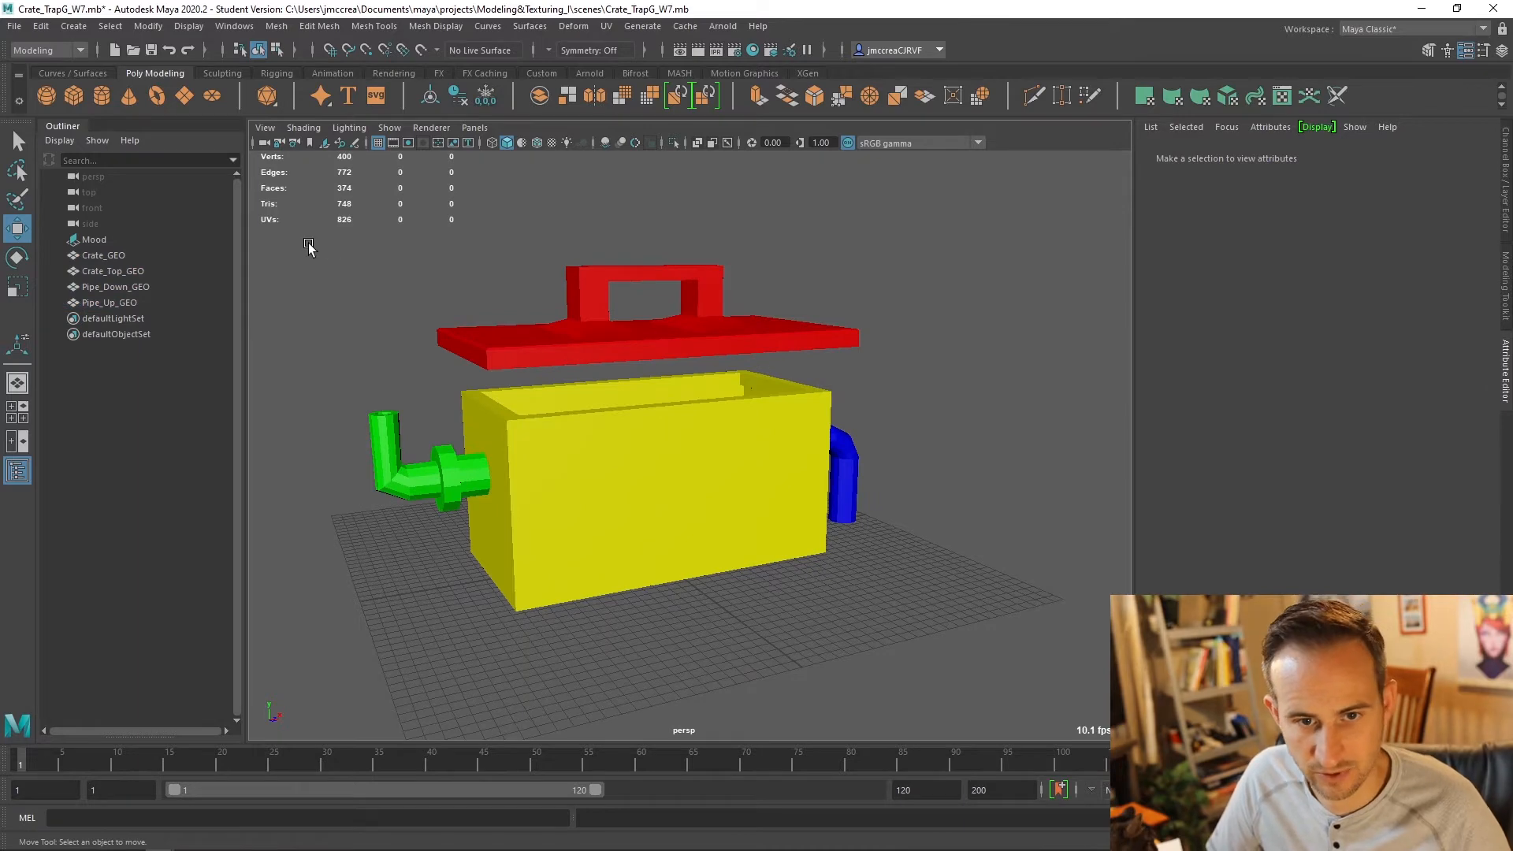
{"action": "left_click_drag", "start_coordinate": [308, 248], "coordinate": [985, 692]}
{"action": "left_click_drag", "start_coordinate": [852, 504], "coordinate": [772, 494], "text": "alt"}
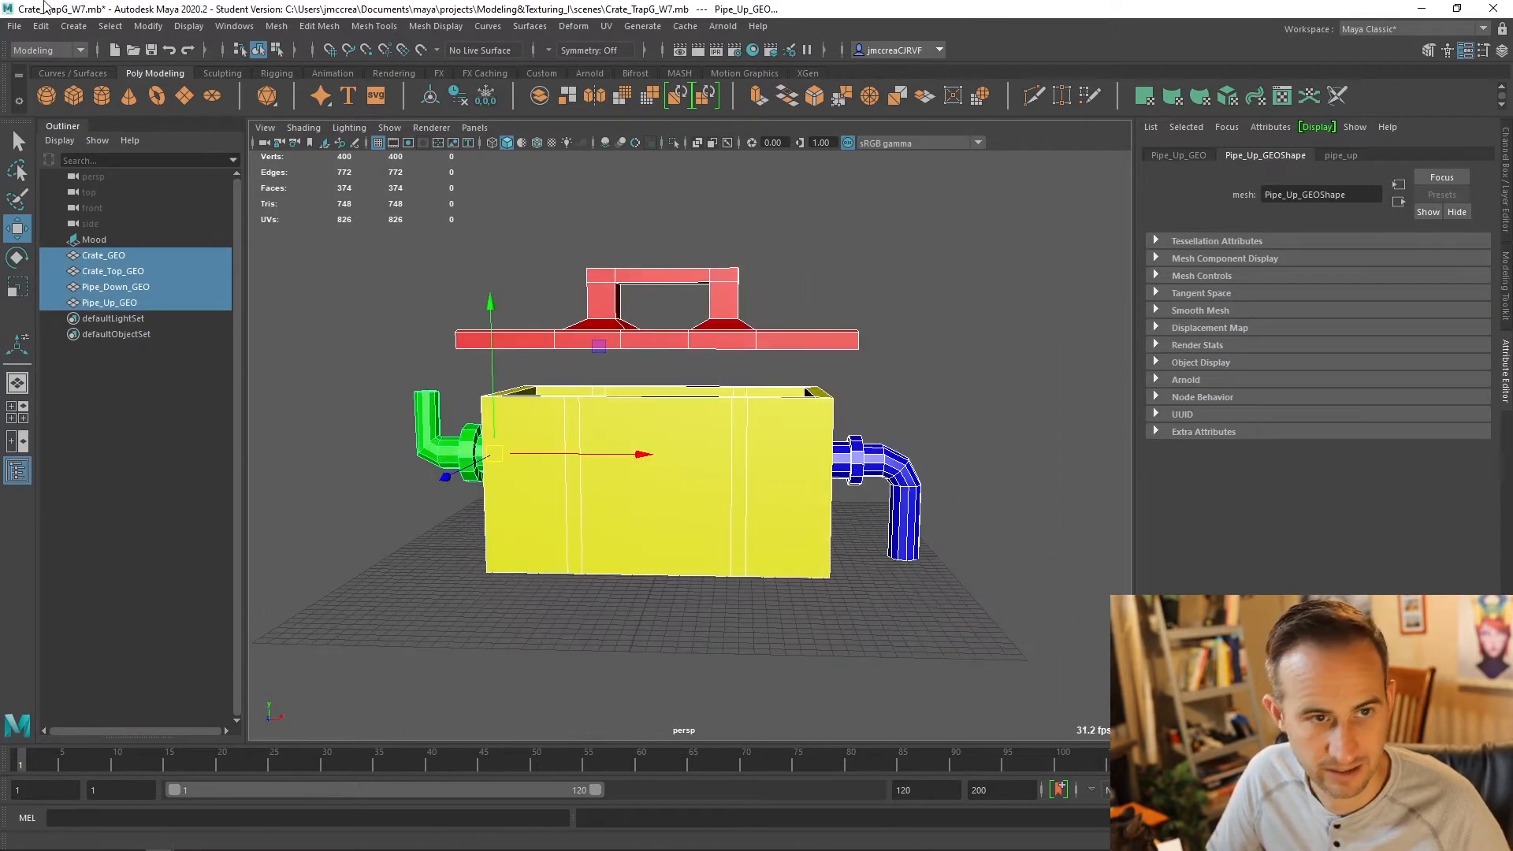
{"action": "left_click", "coordinate": [16, 26]}
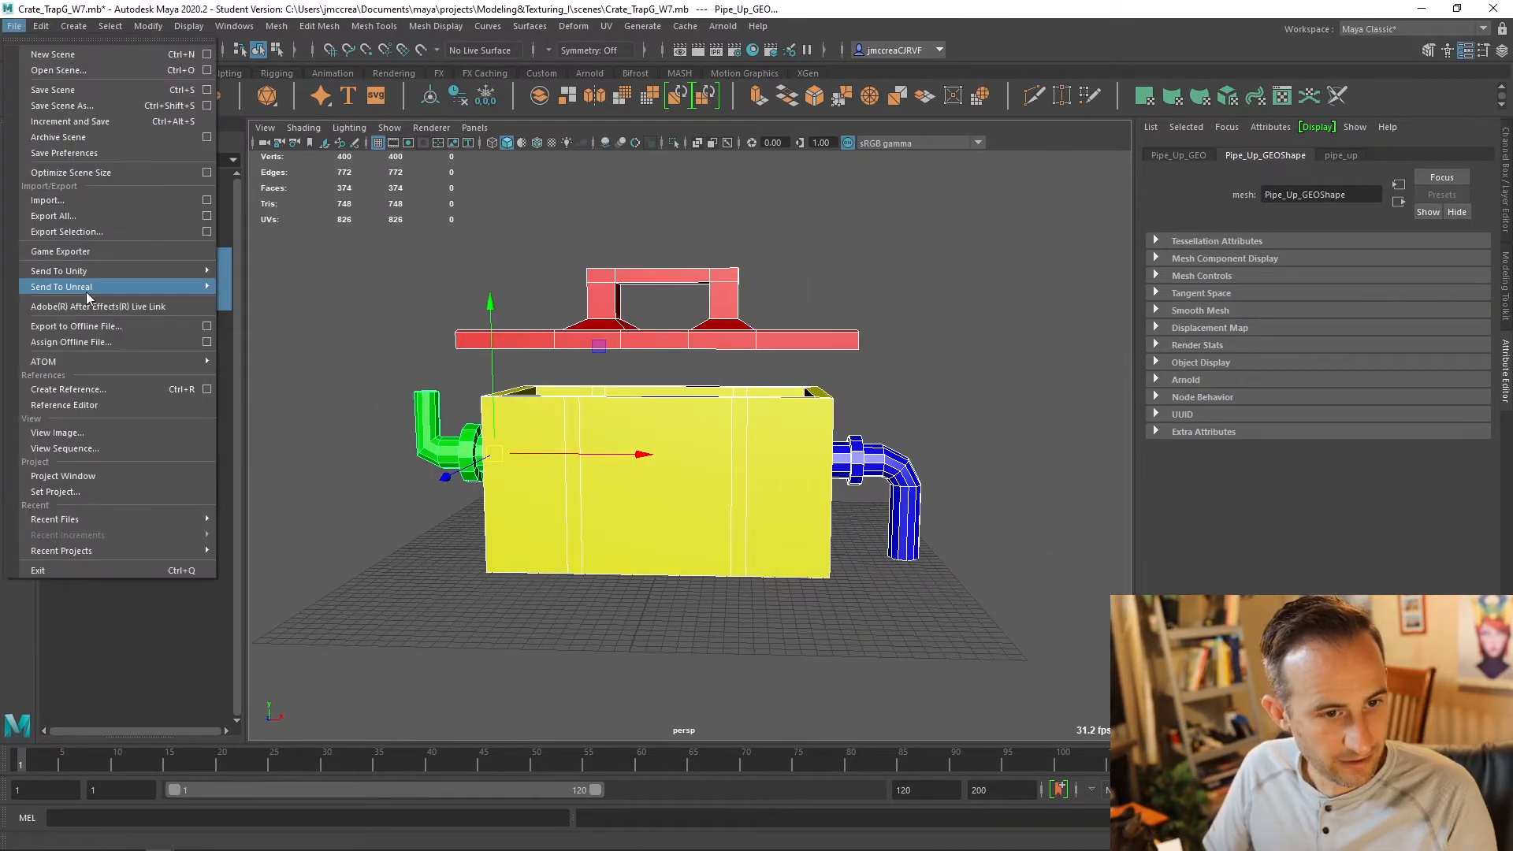
{"action": "left_click", "coordinate": [87, 232]}
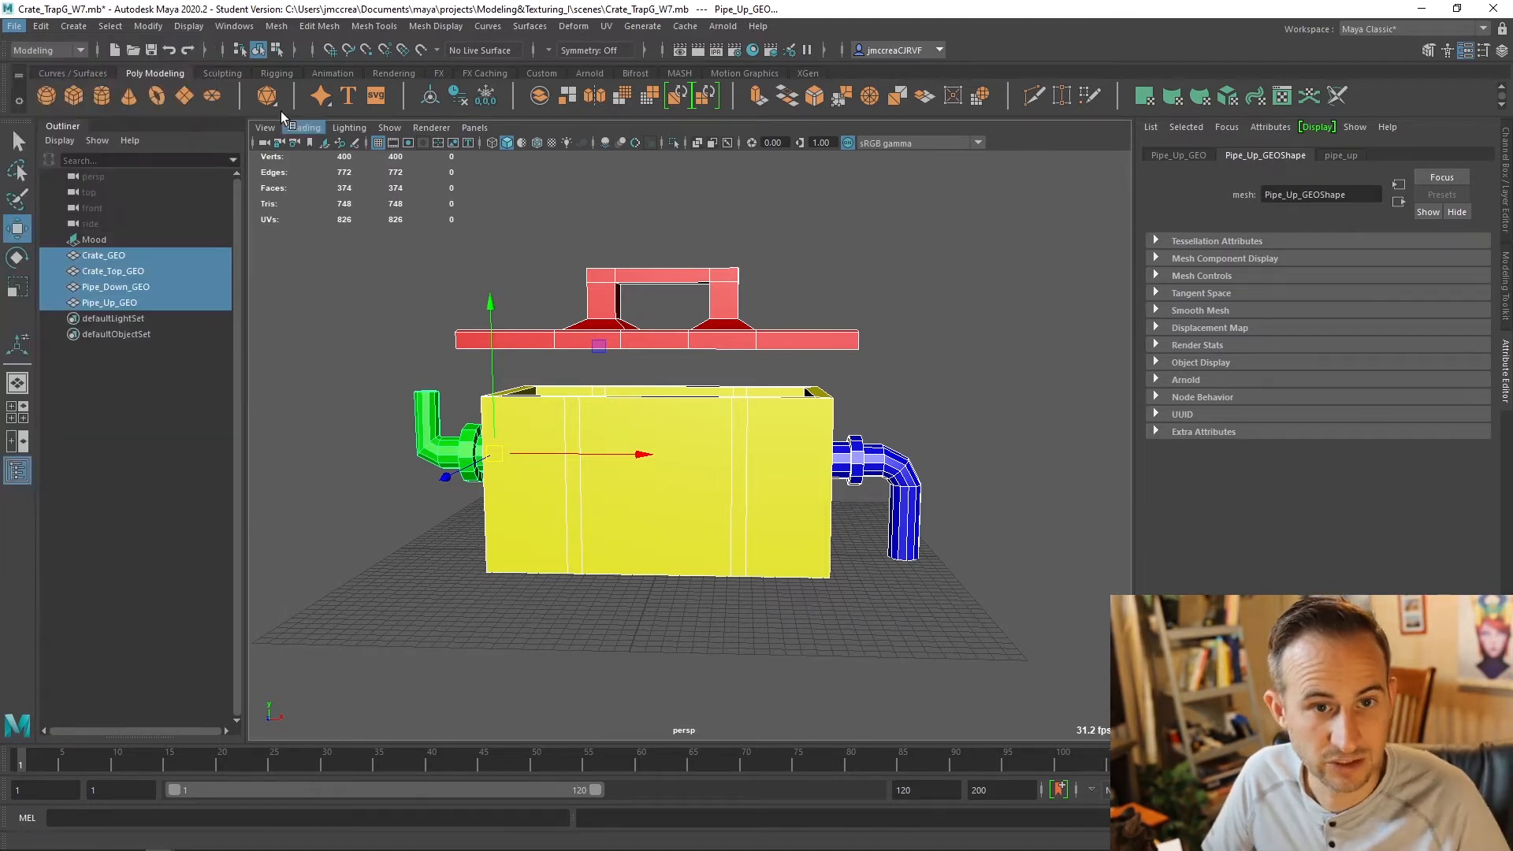
Step: Search the Plug-in Manager for fbx and check whether the FBX plug-ins are loaded
{"action": "left_click", "coordinate": [229, 31]}
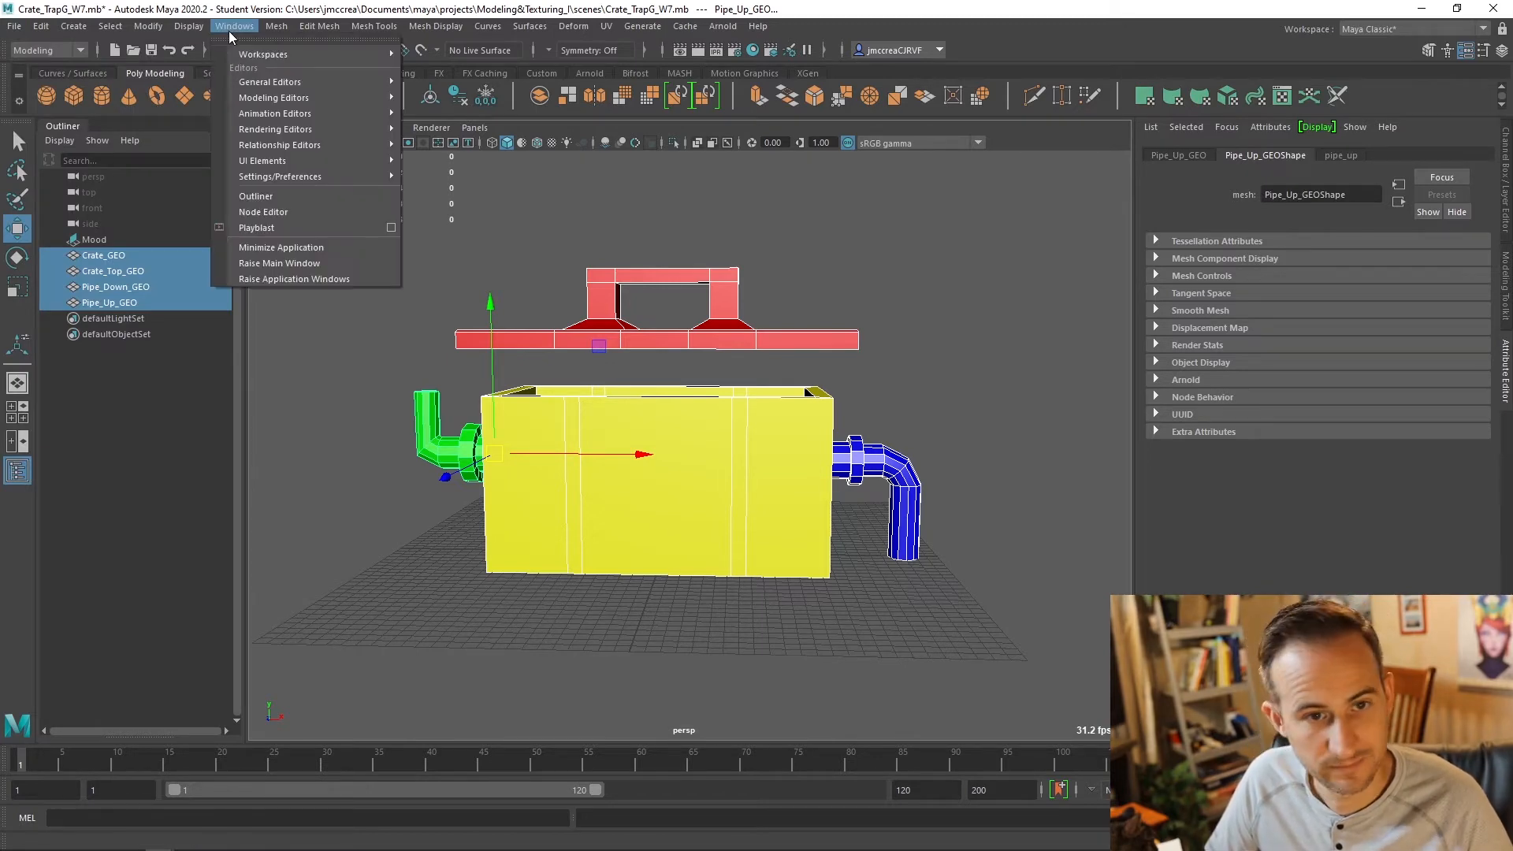
{"action": "mouse_move", "coordinate": [315, 179]}
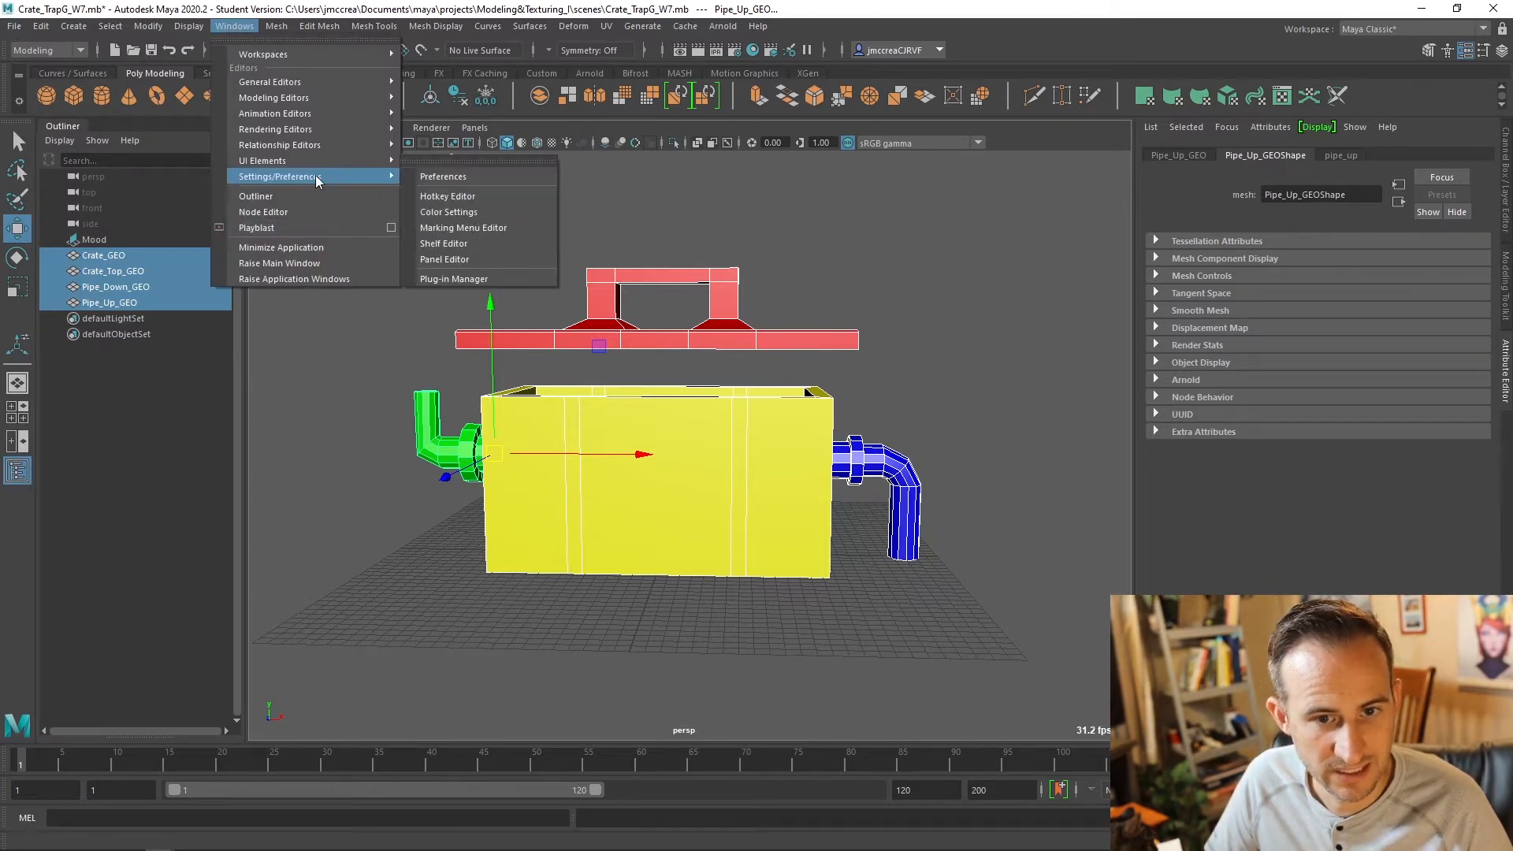
{"action": "left_click", "coordinate": [471, 277]}
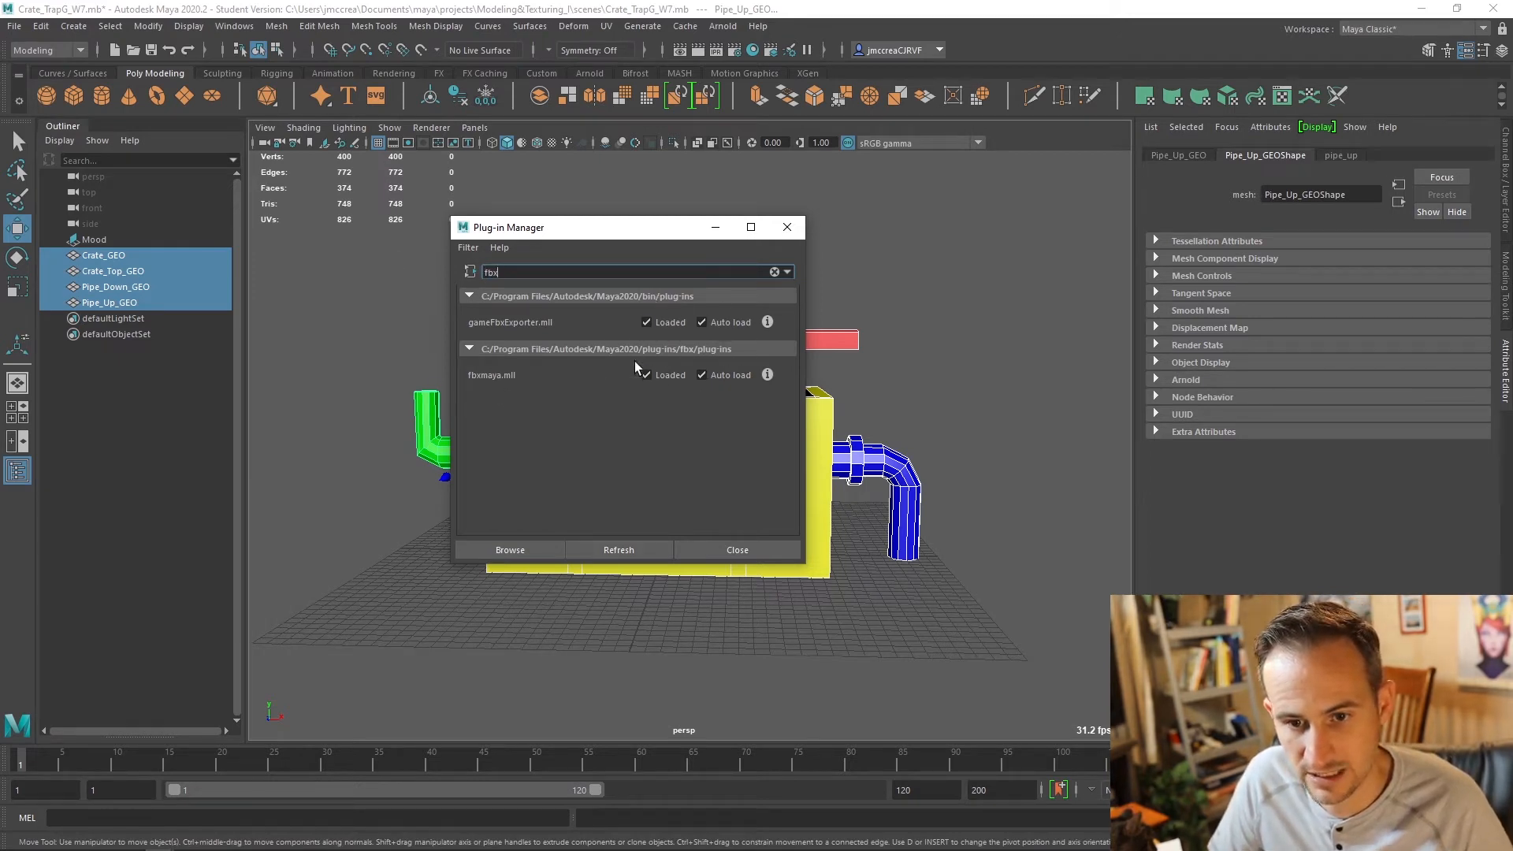
{"action": "left_click", "coordinate": [737, 550]}
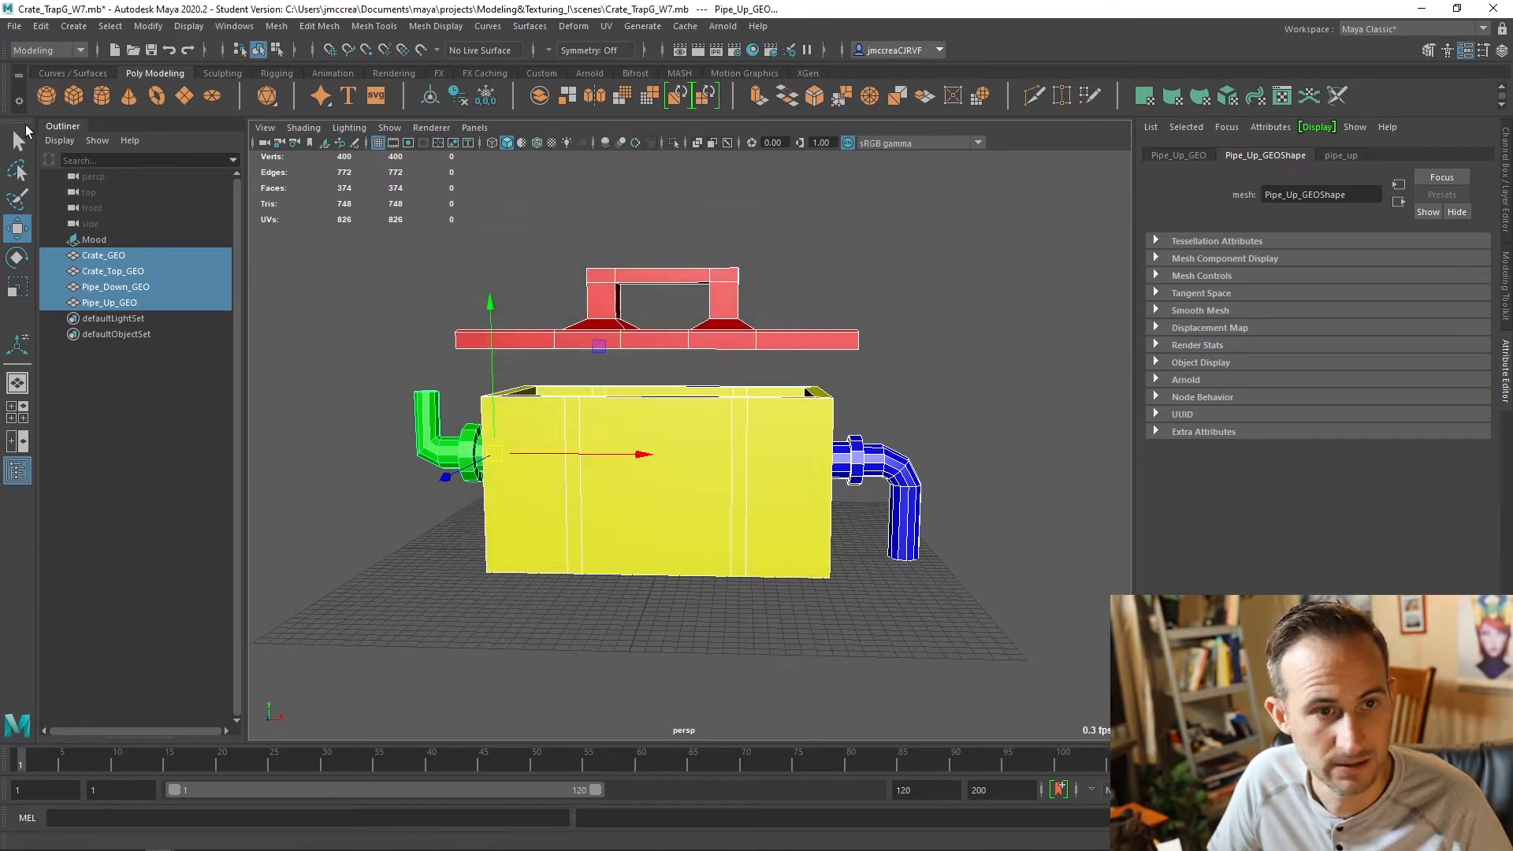
Step: Export the selected crate parts as an FBX, replacing the existing Crate_Sub.fbx in the scenes folder
{"action": "left_click", "coordinate": [14, 26]}
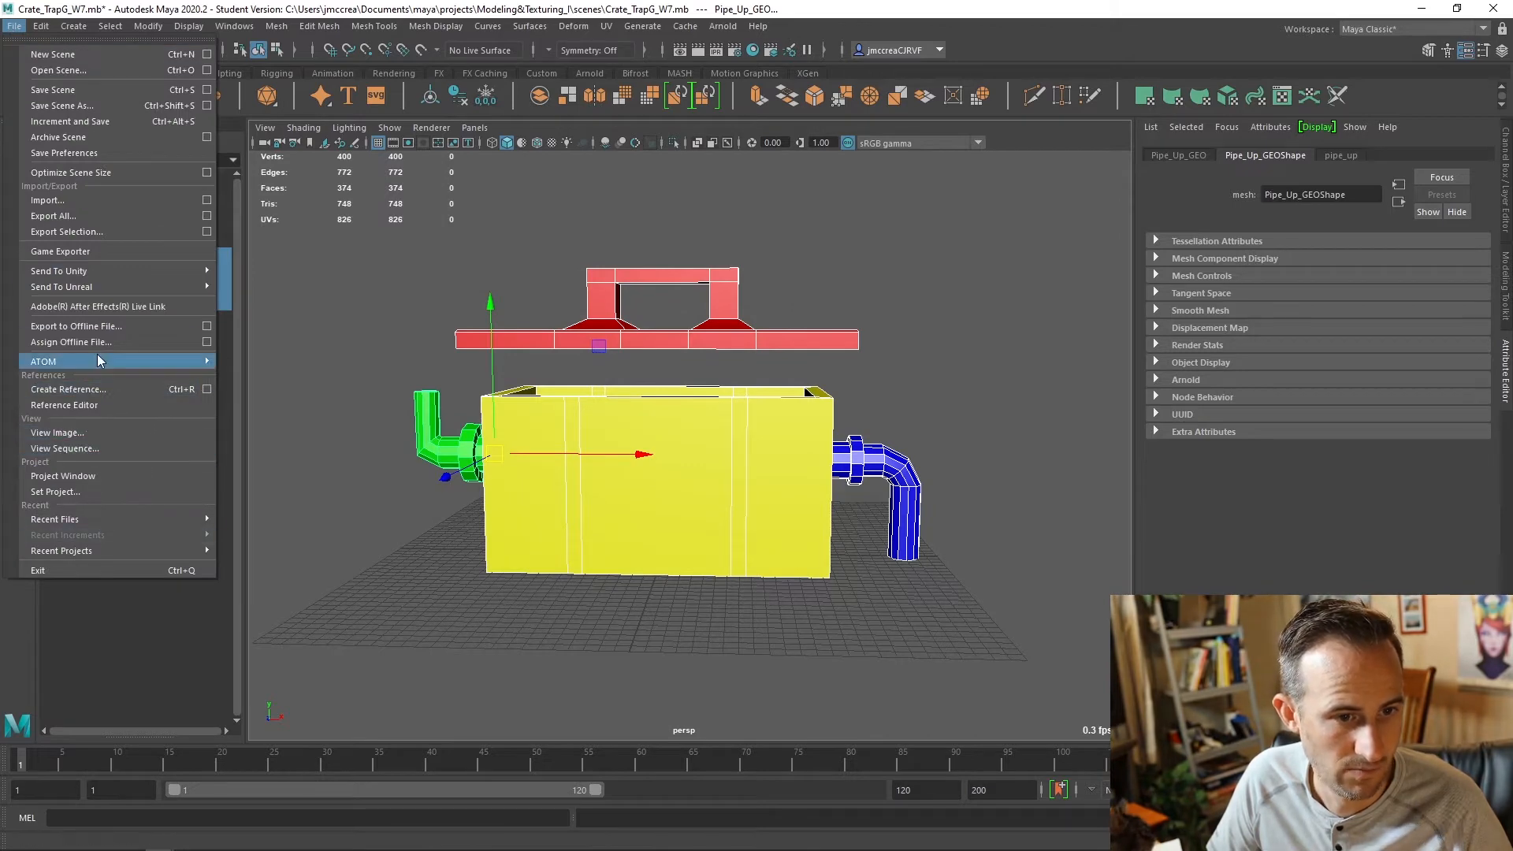
{"action": "left_click", "coordinate": [87, 231]}
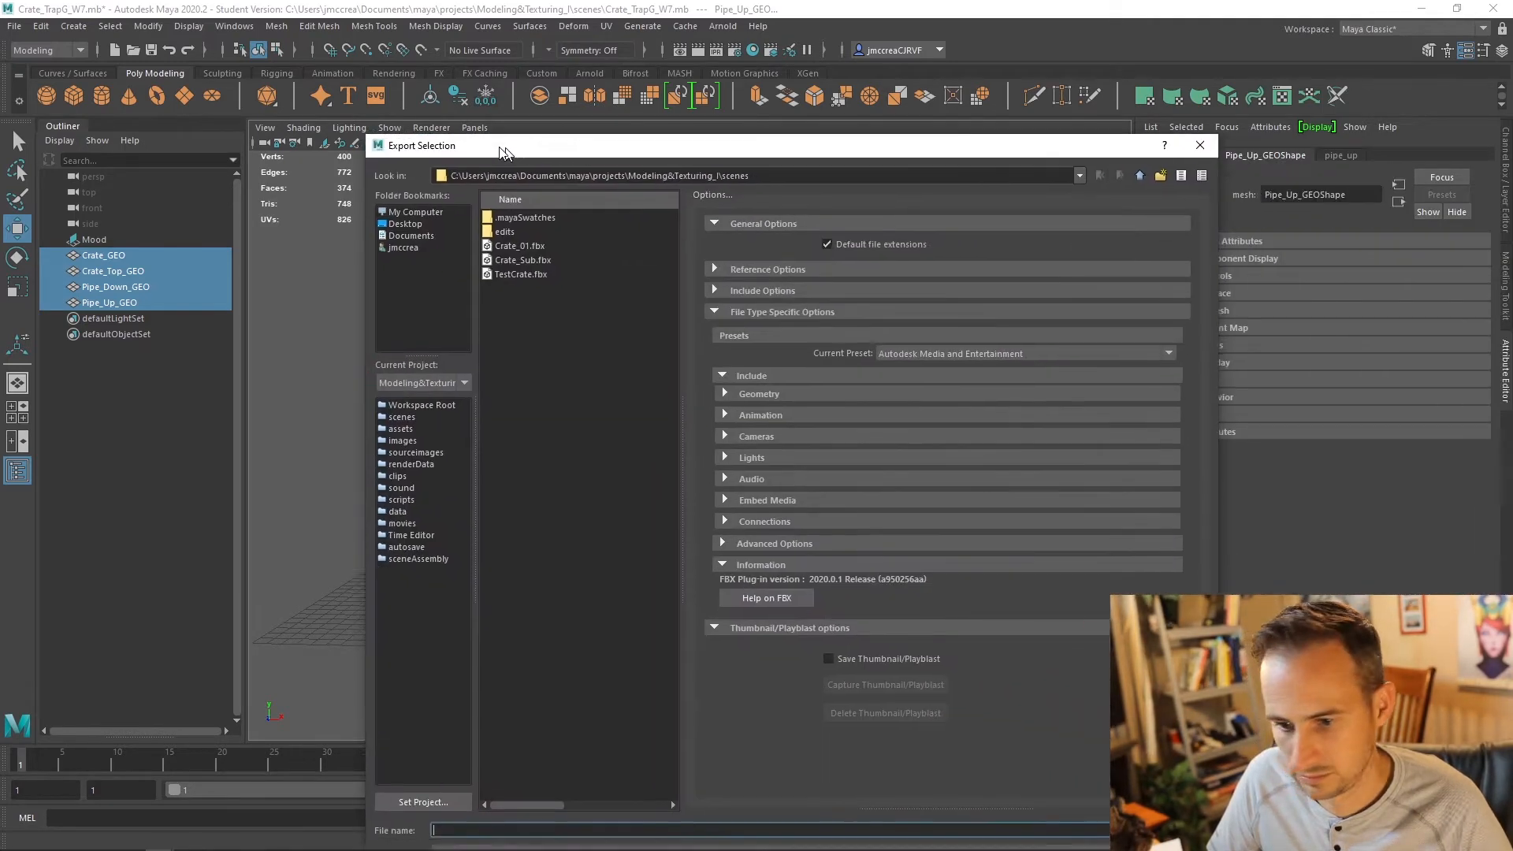
{"action": "left_click", "coordinate": [489, 254]}
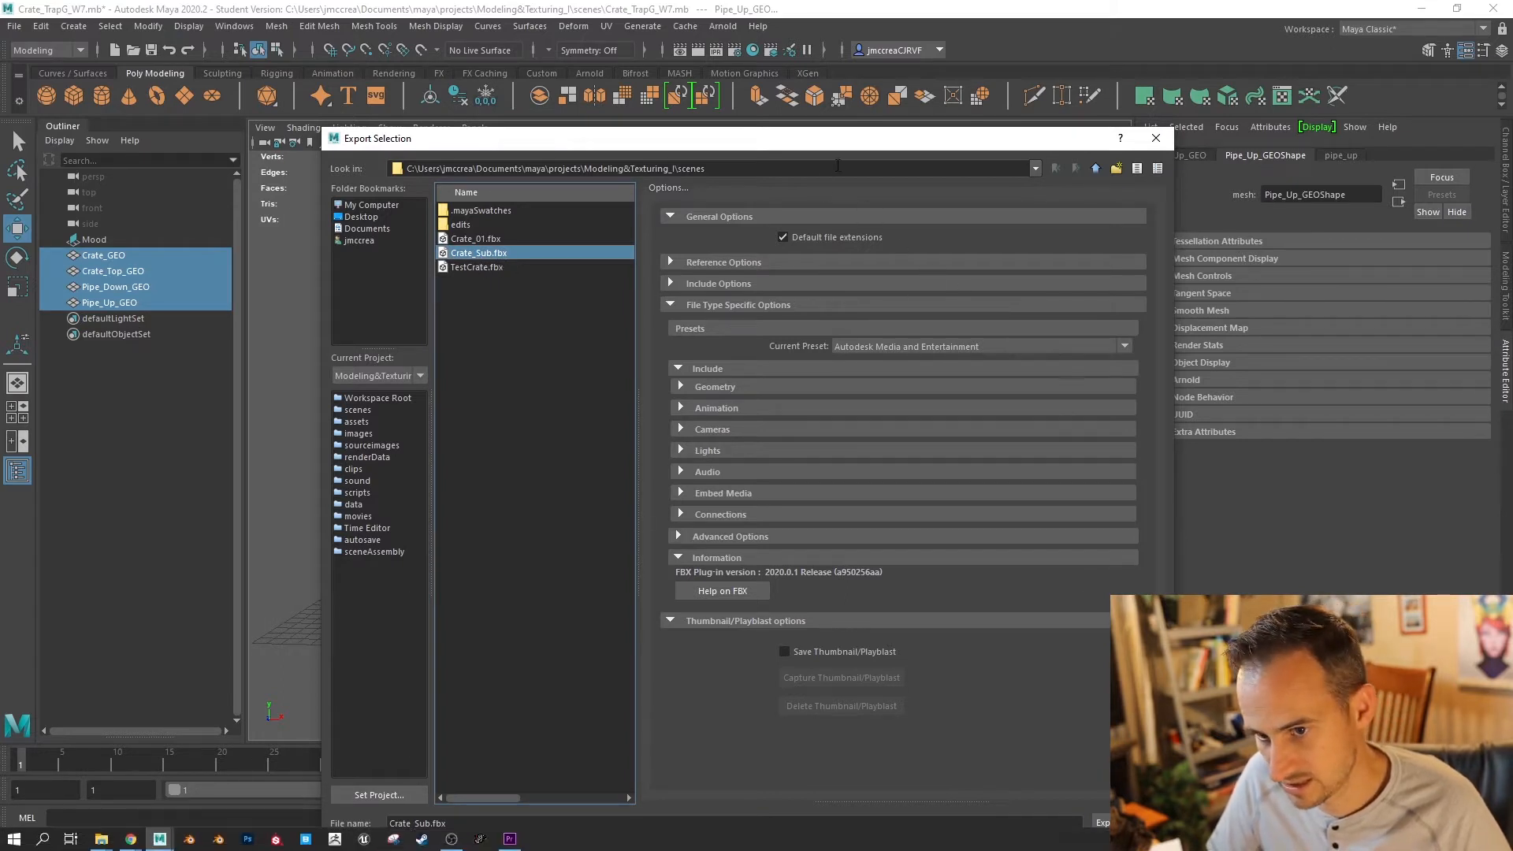
{"action": "left_click", "coordinate": [1120, 823]}
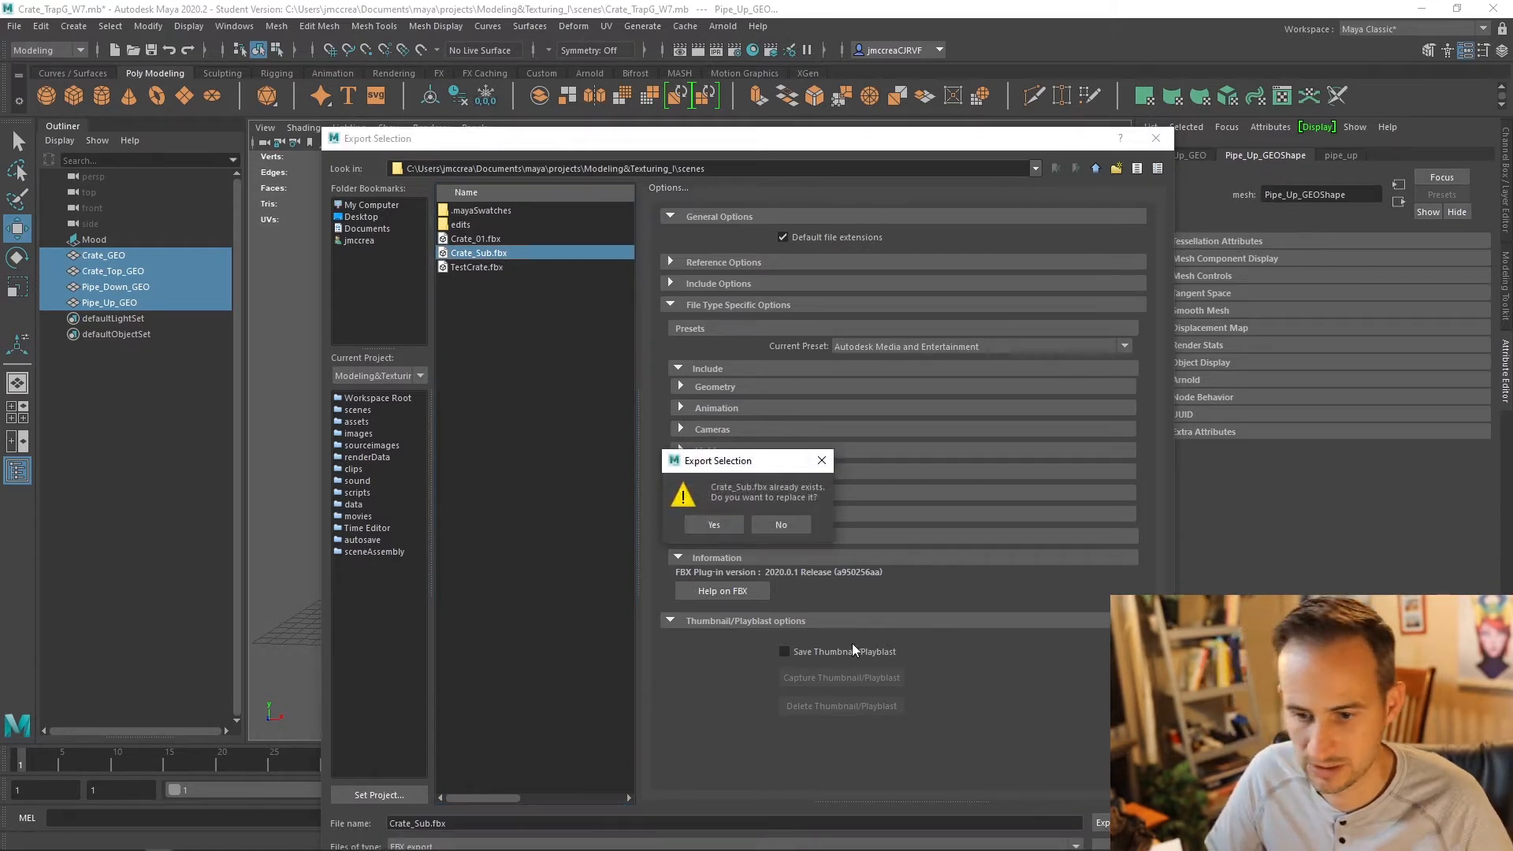
{"action": "left_click", "coordinate": [718, 522]}
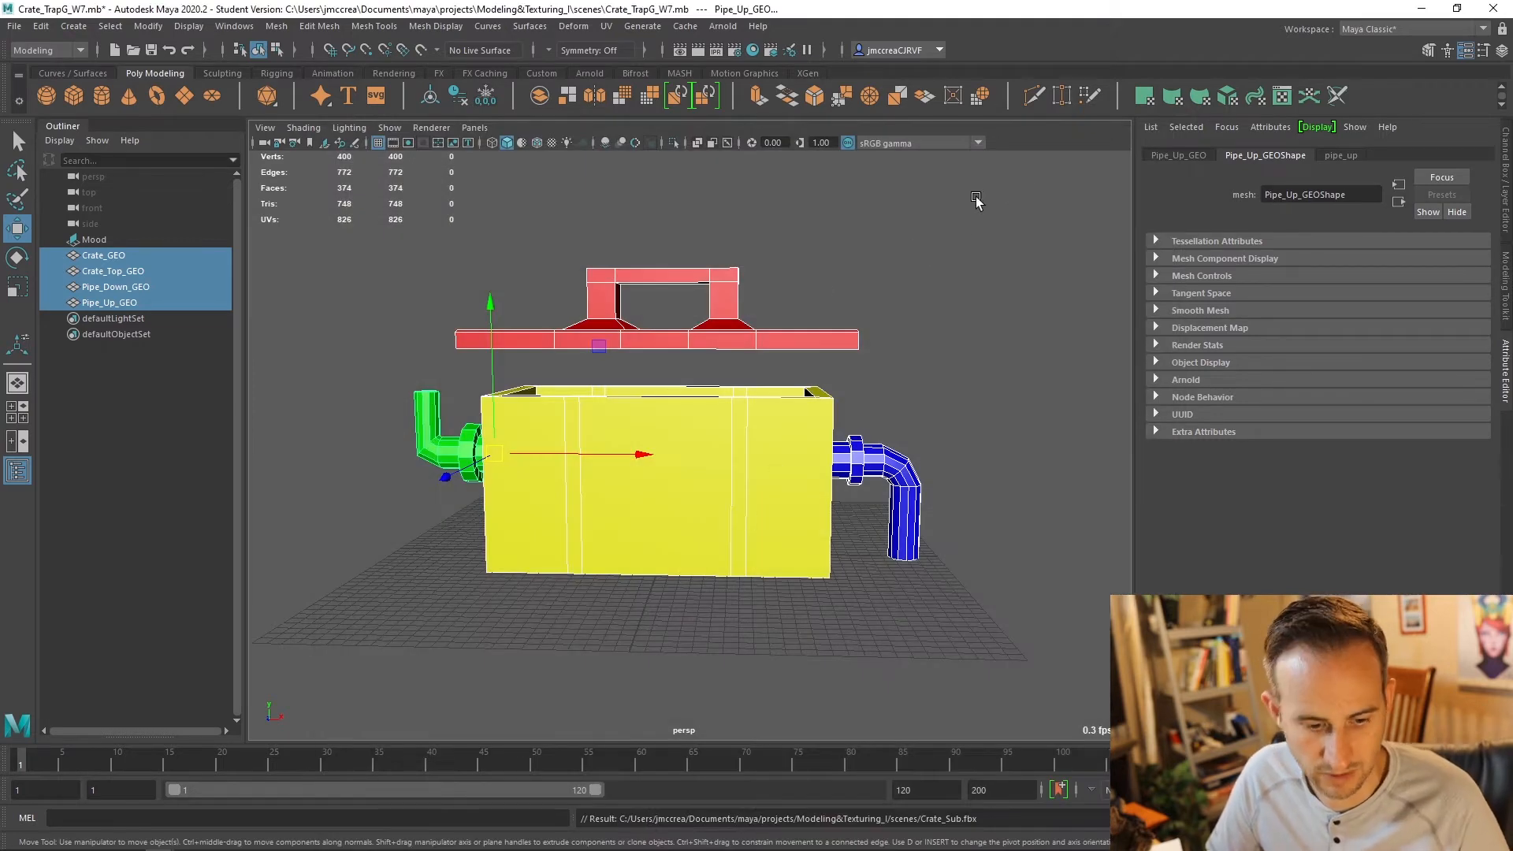
Step: Launch Substance Painter and dismiss its welcome window
{"action": "left_click", "coordinate": [44, 840]}
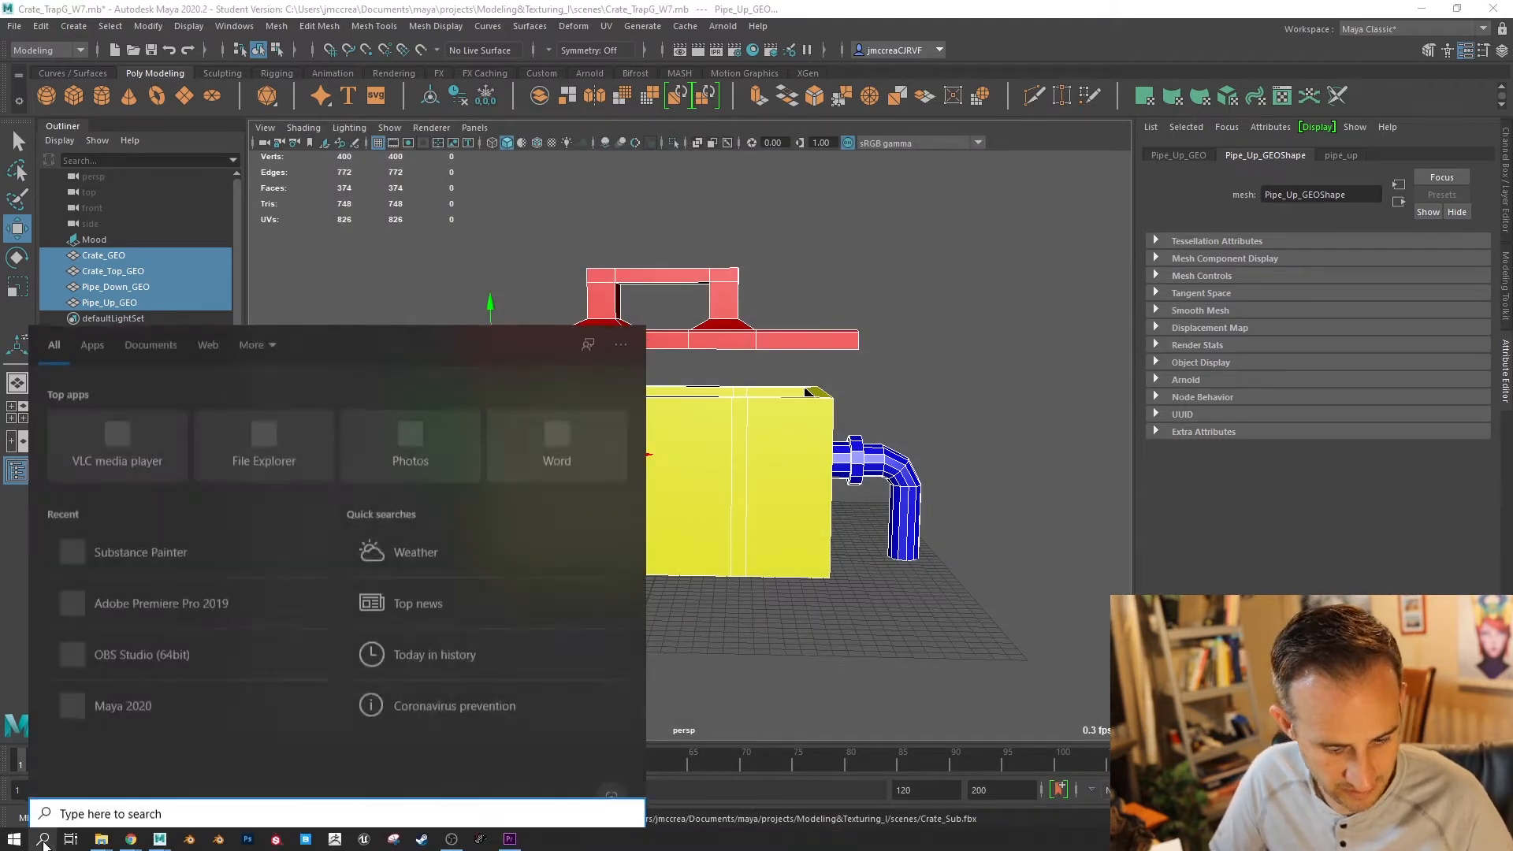
{"action": "type", "text": "su"}
{"action": "key", "text": "Return"}
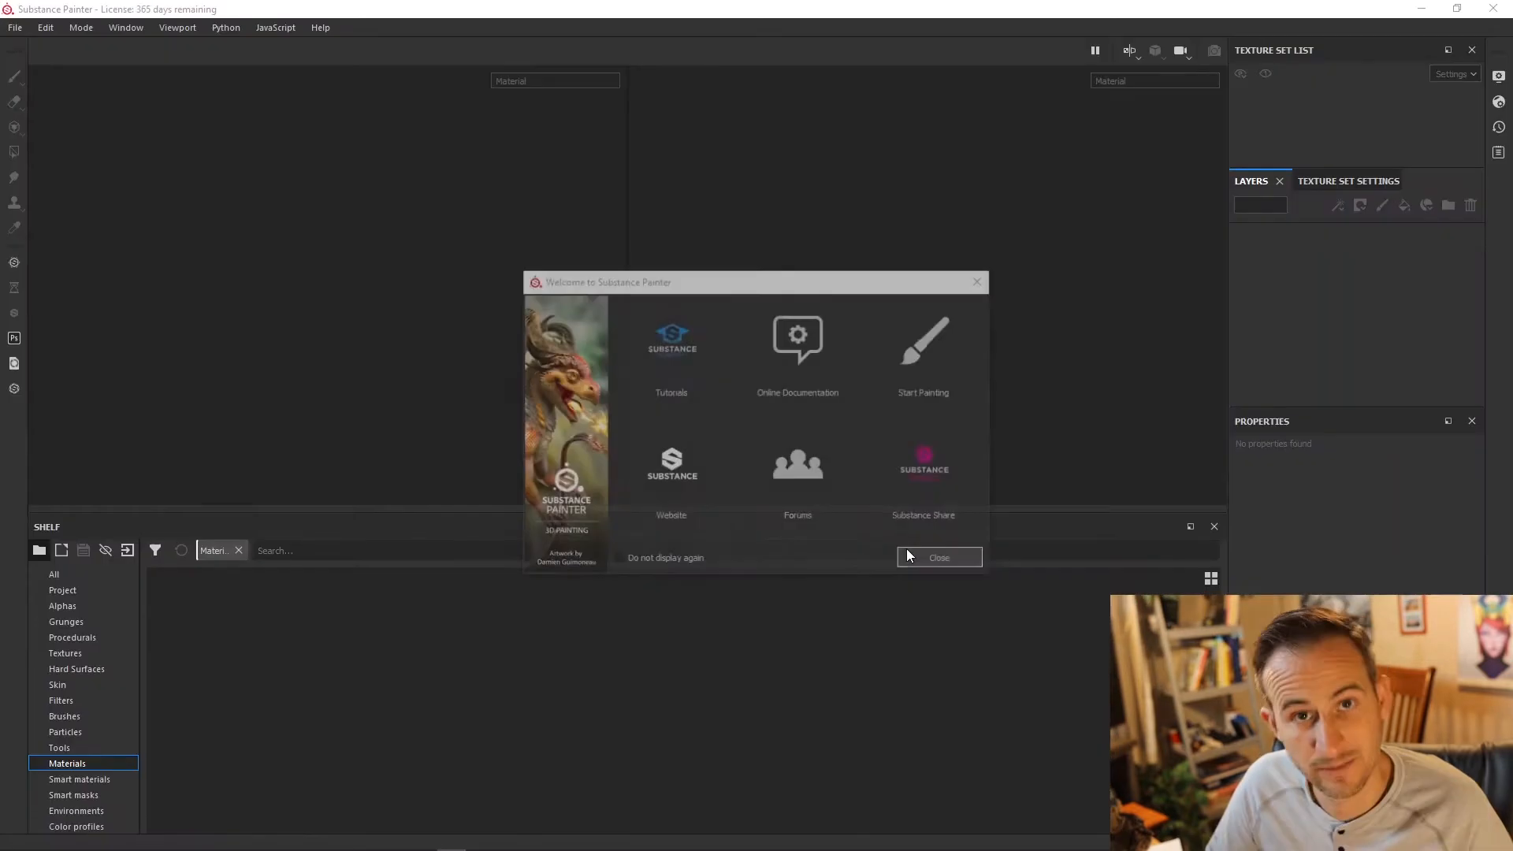
{"action": "left_click", "coordinate": [962, 560]}
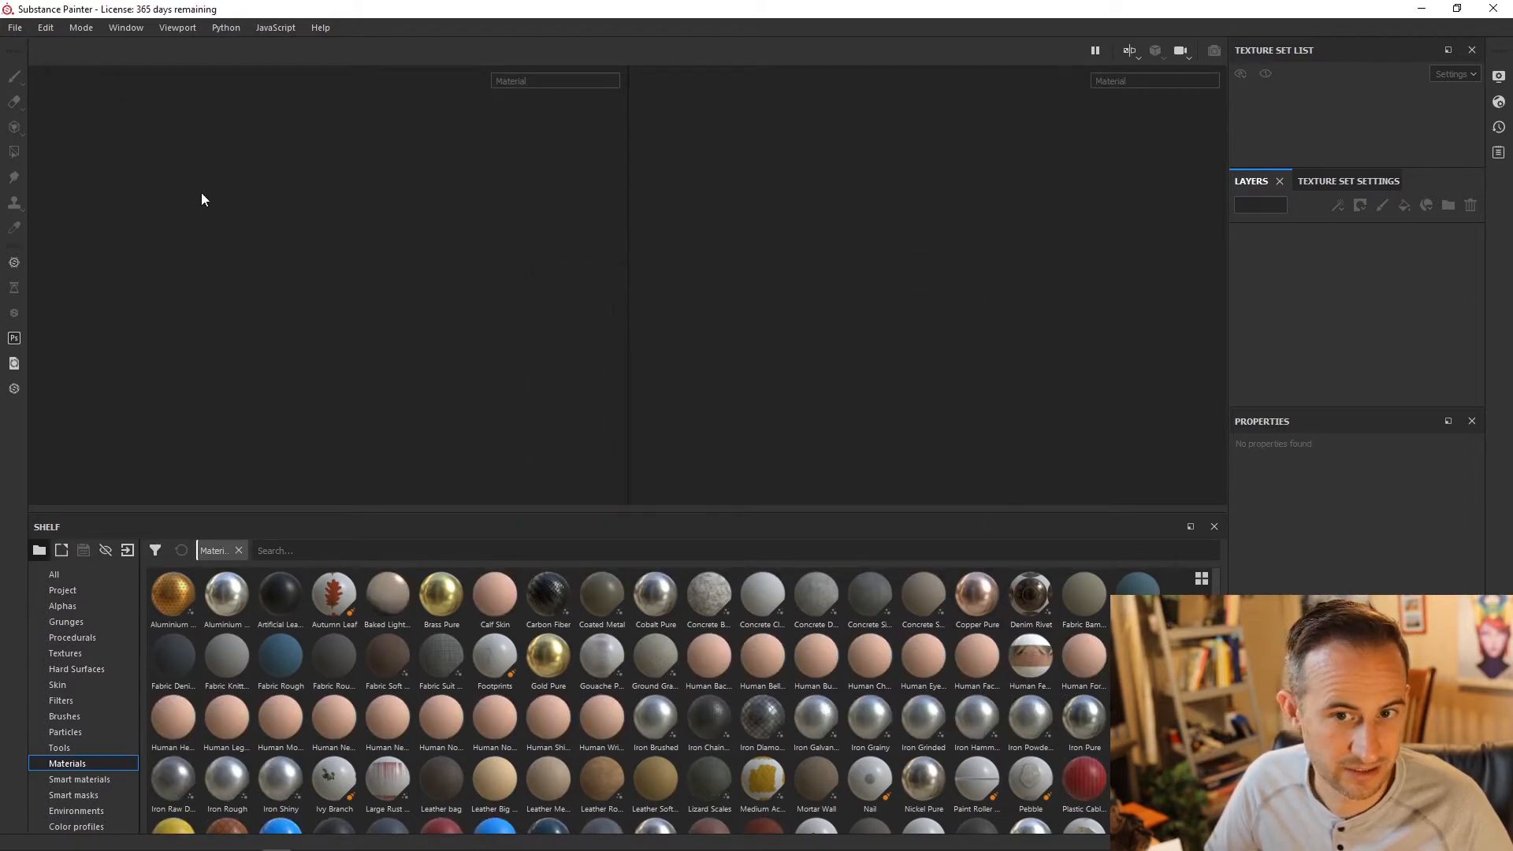
Step: Start a new project with the PBR - Metallic Roughness template and set its document resolution to 2048
{"action": "left_click", "coordinate": [14, 27]}
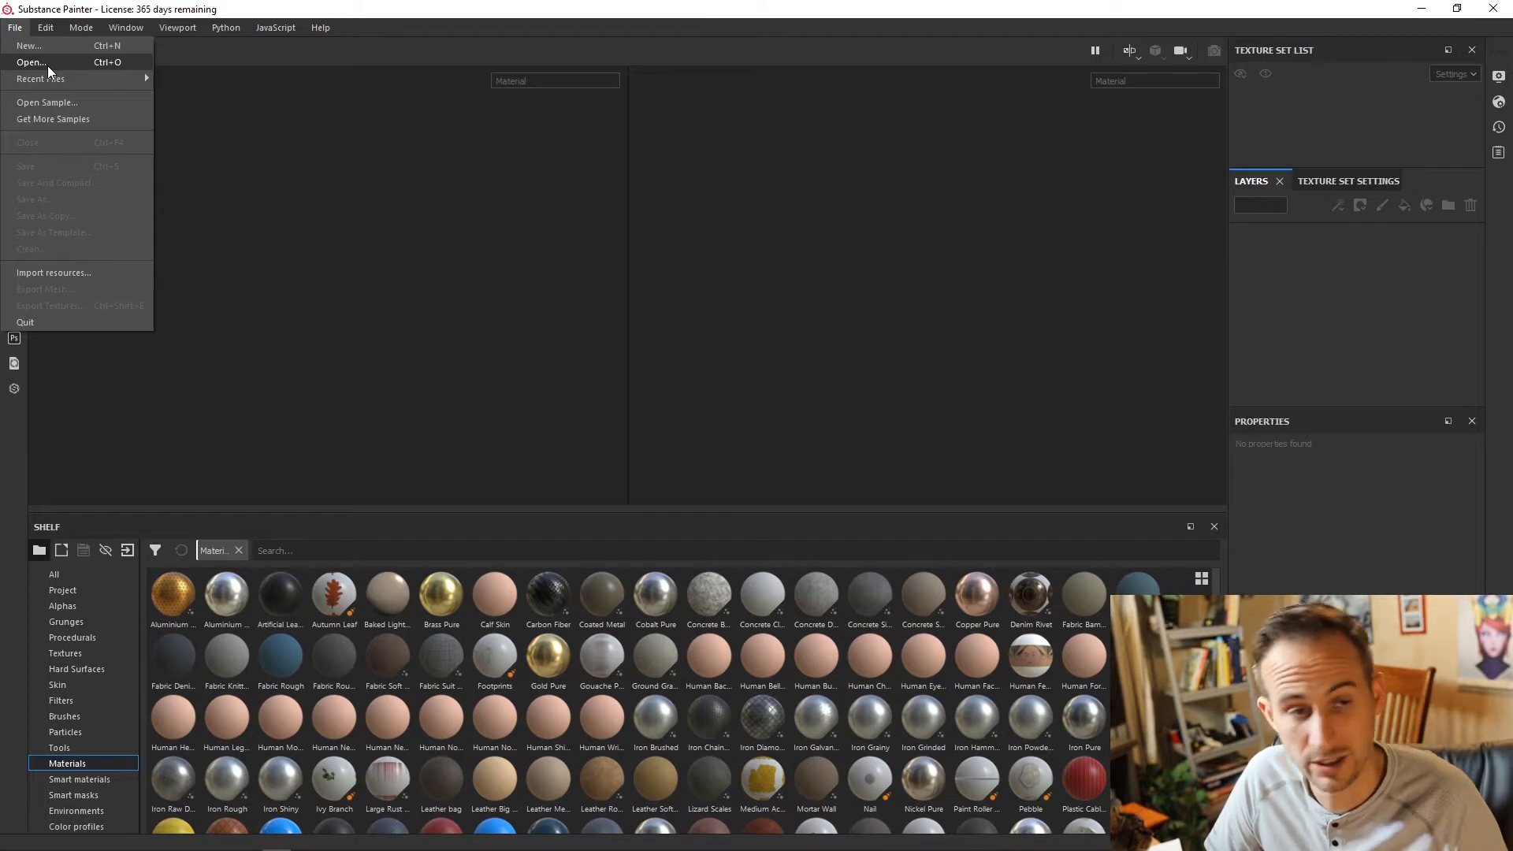
{"action": "left_click", "coordinate": [47, 43]}
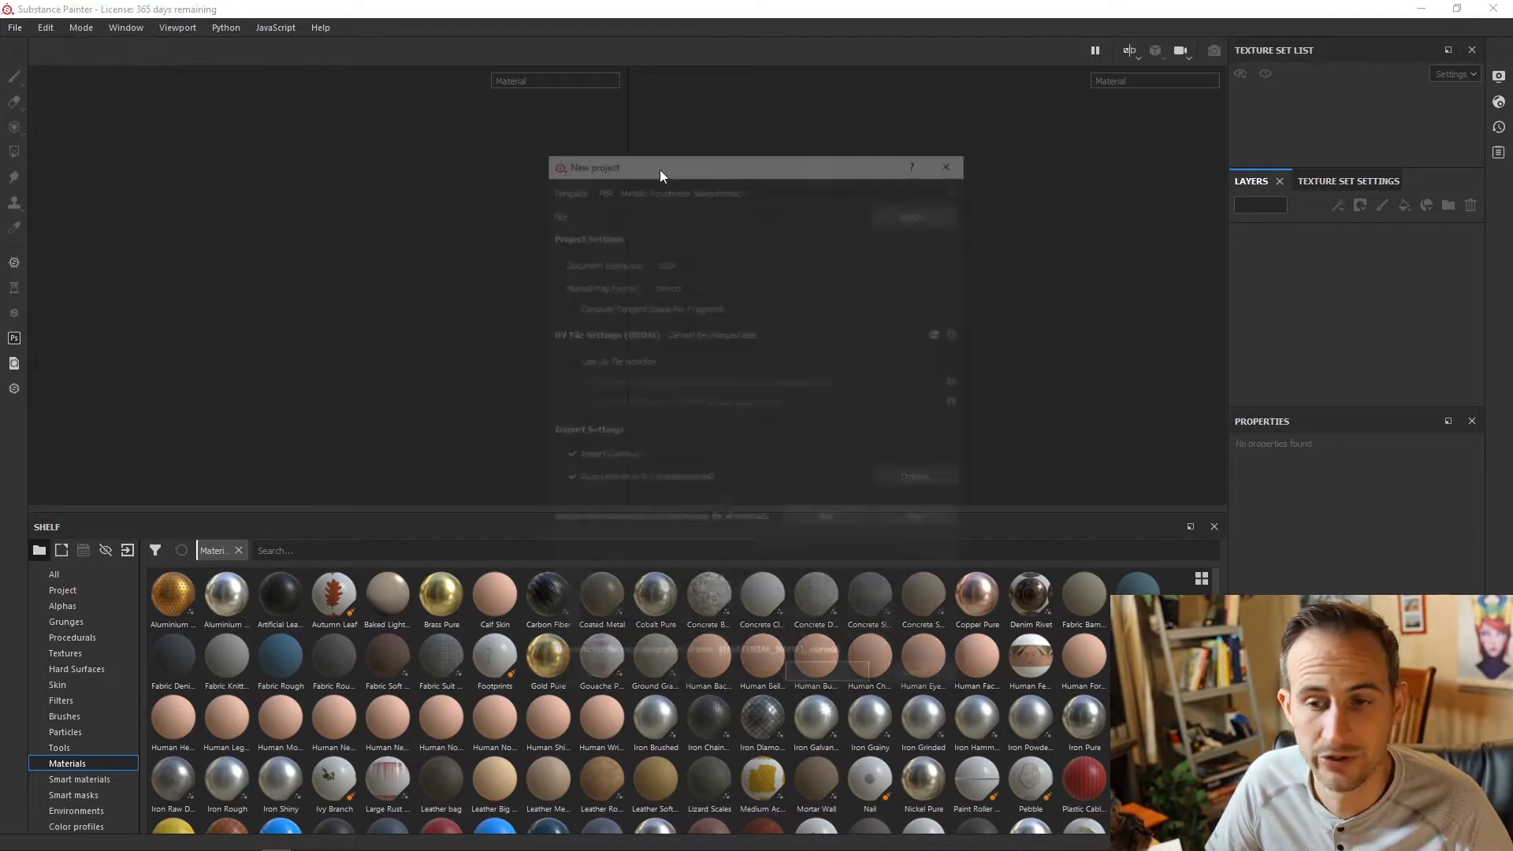
{"action": "left_click", "coordinate": [673, 260]}
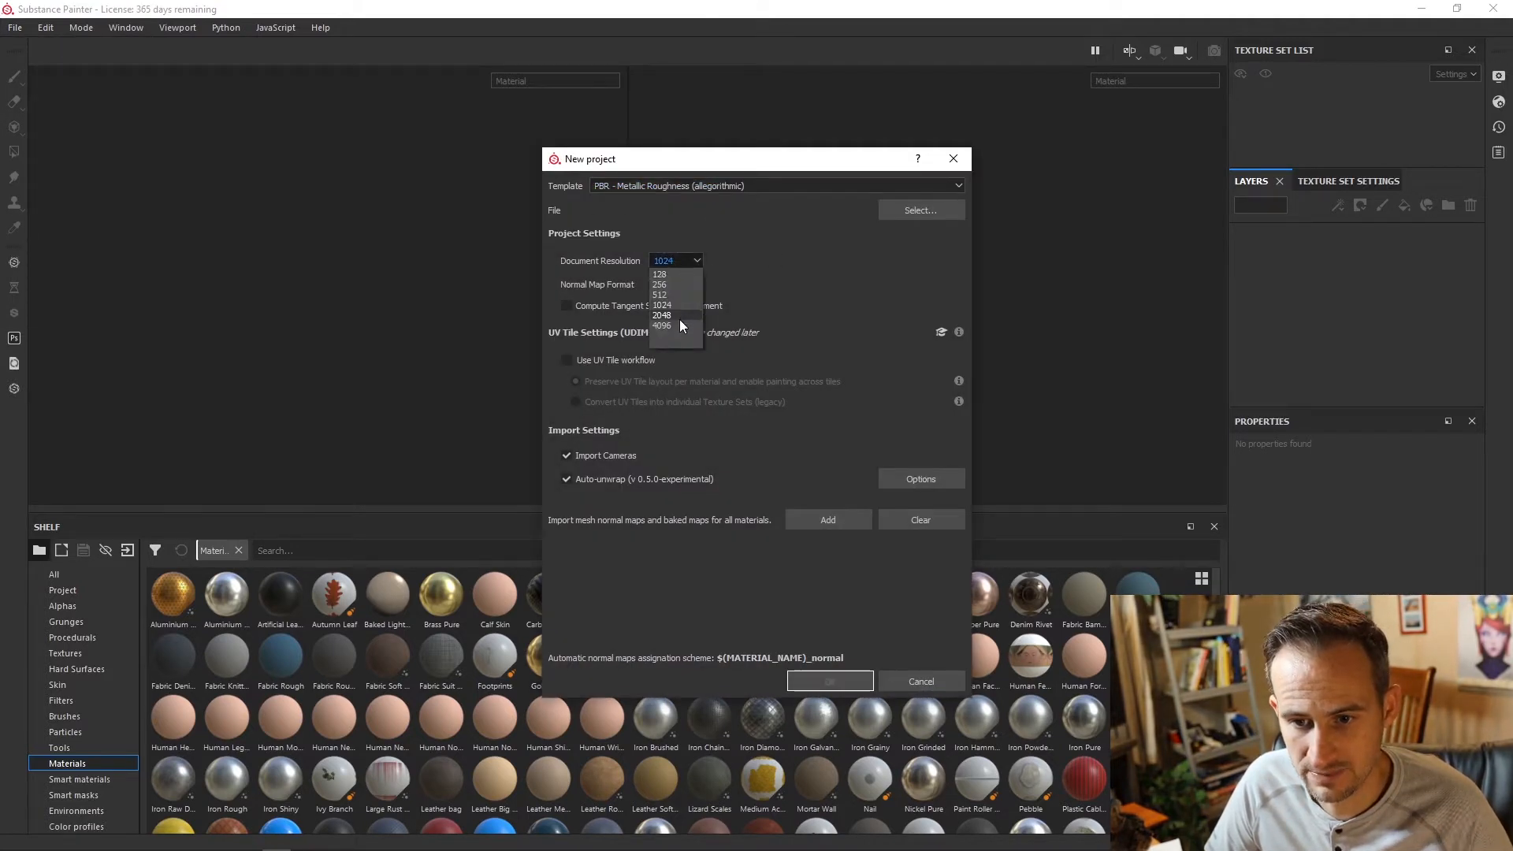
{"action": "left_click", "coordinate": [679, 319]}
{"action": "left_click_drag", "start_coordinate": [767, 168], "coordinate": [728, 130]}
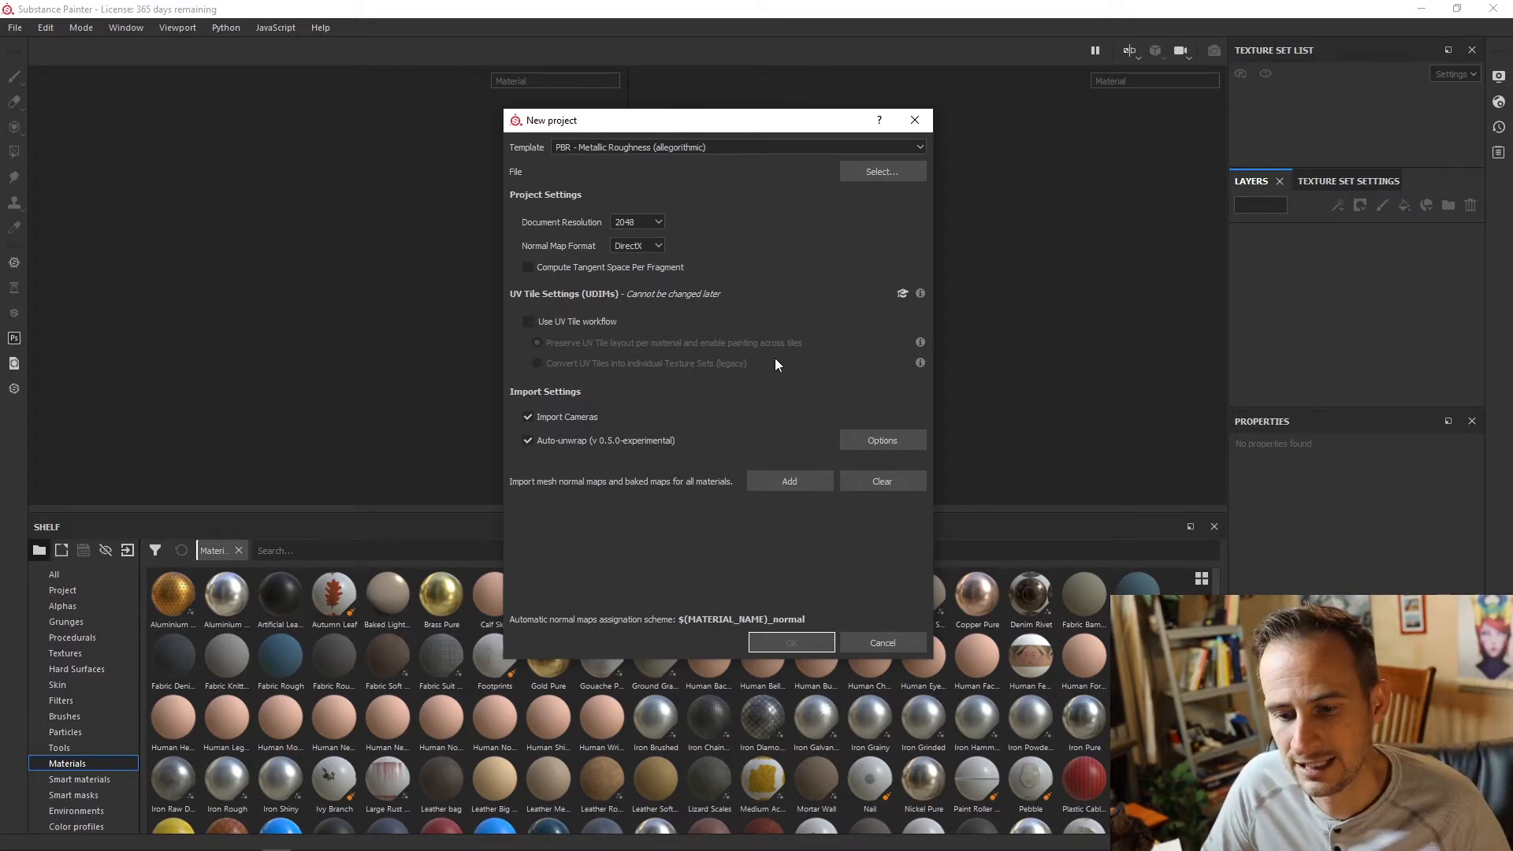
Step: Choose Crate_Sub.fbx from the scenes folder as the project mesh and create the project
{"action": "left_click", "coordinate": [881, 171]}
{"action": "left_click", "coordinate": [690, 299]}
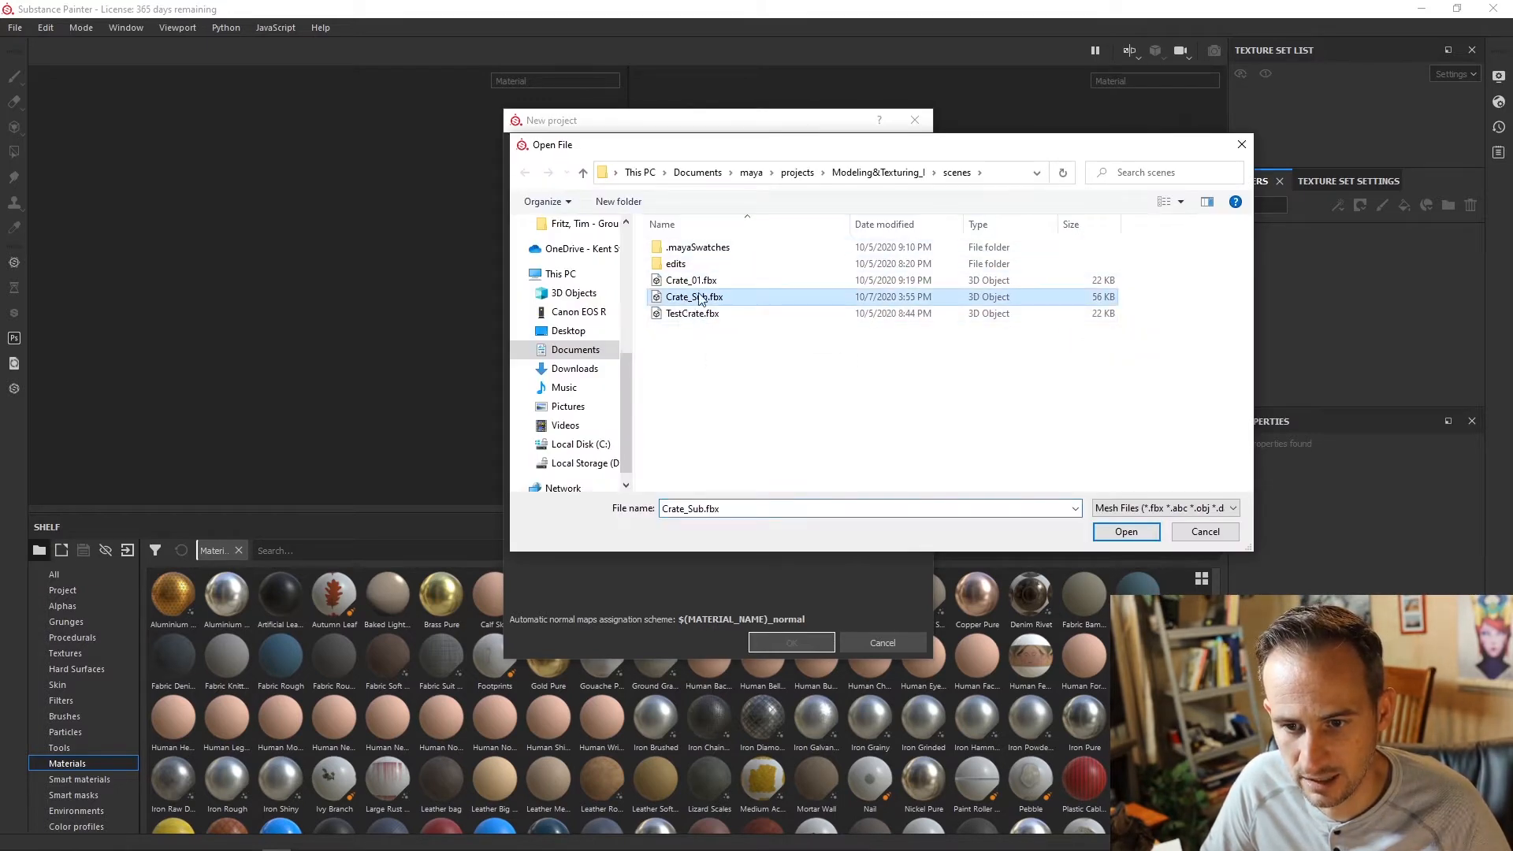
{"action": "left_click", "coordinate": [1152, 531]}
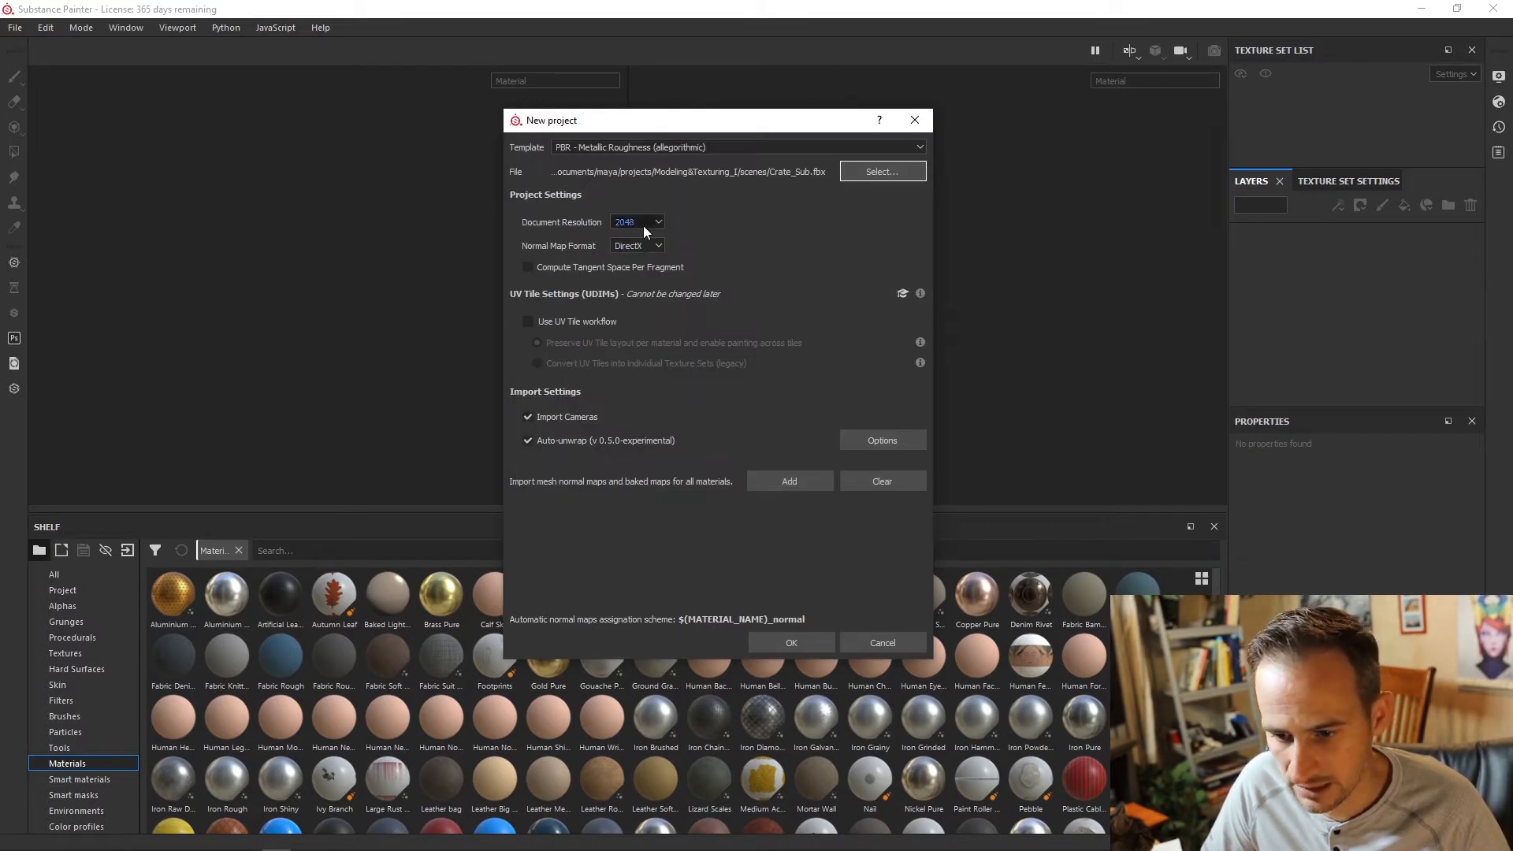
{"action": "left_click", "coordinate": [792, 643]}
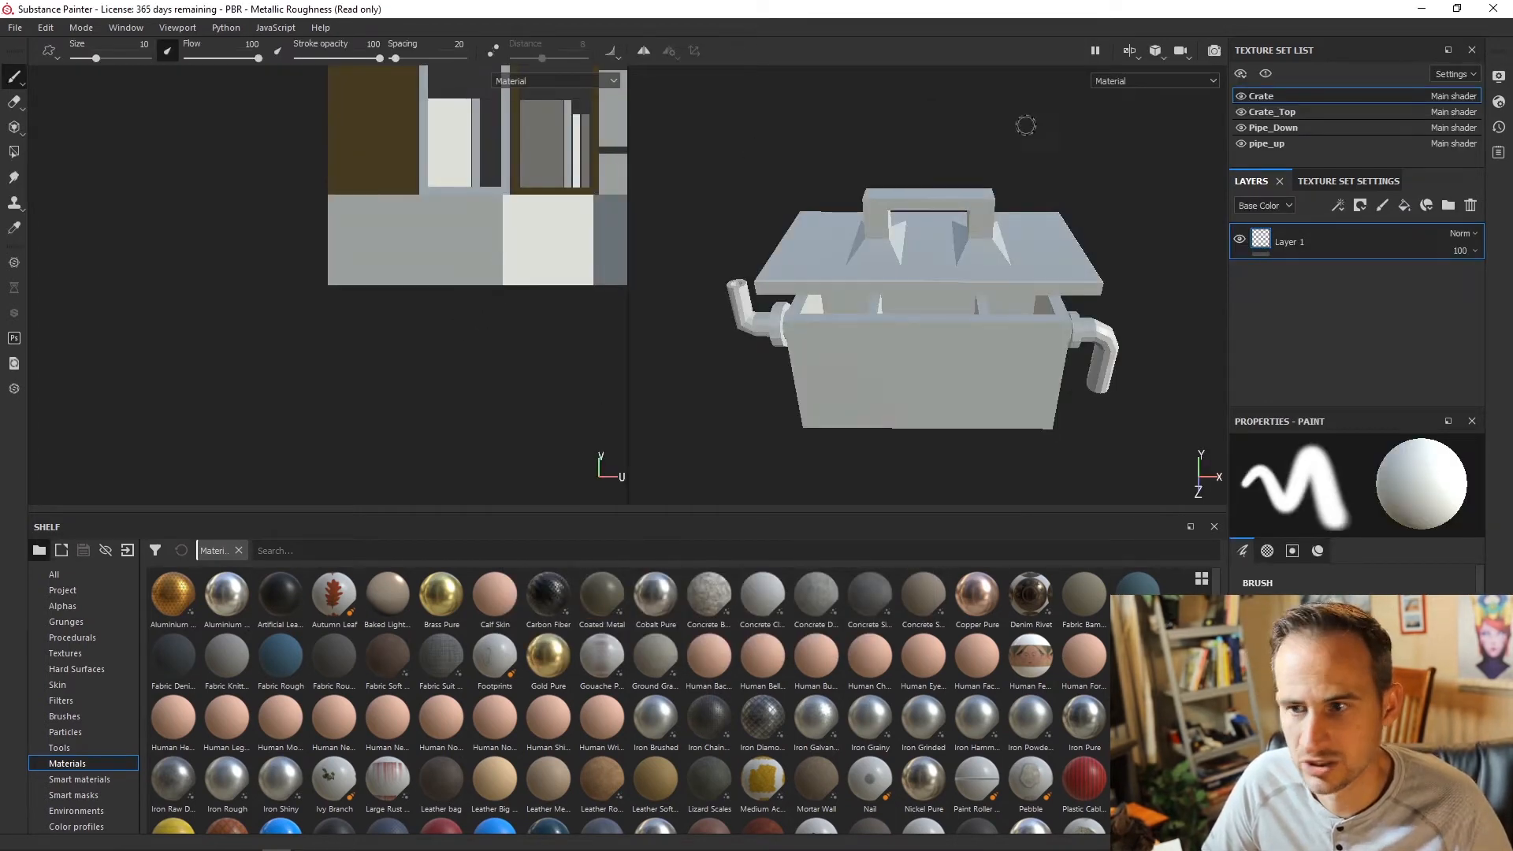
Step: Reset the interface layout and fit the crate's whole UV layout into the 2D view
{"action": "left_click", "coordinate": [134, 30]}
{"action": "left_click", "coordinate": [134, 102]}
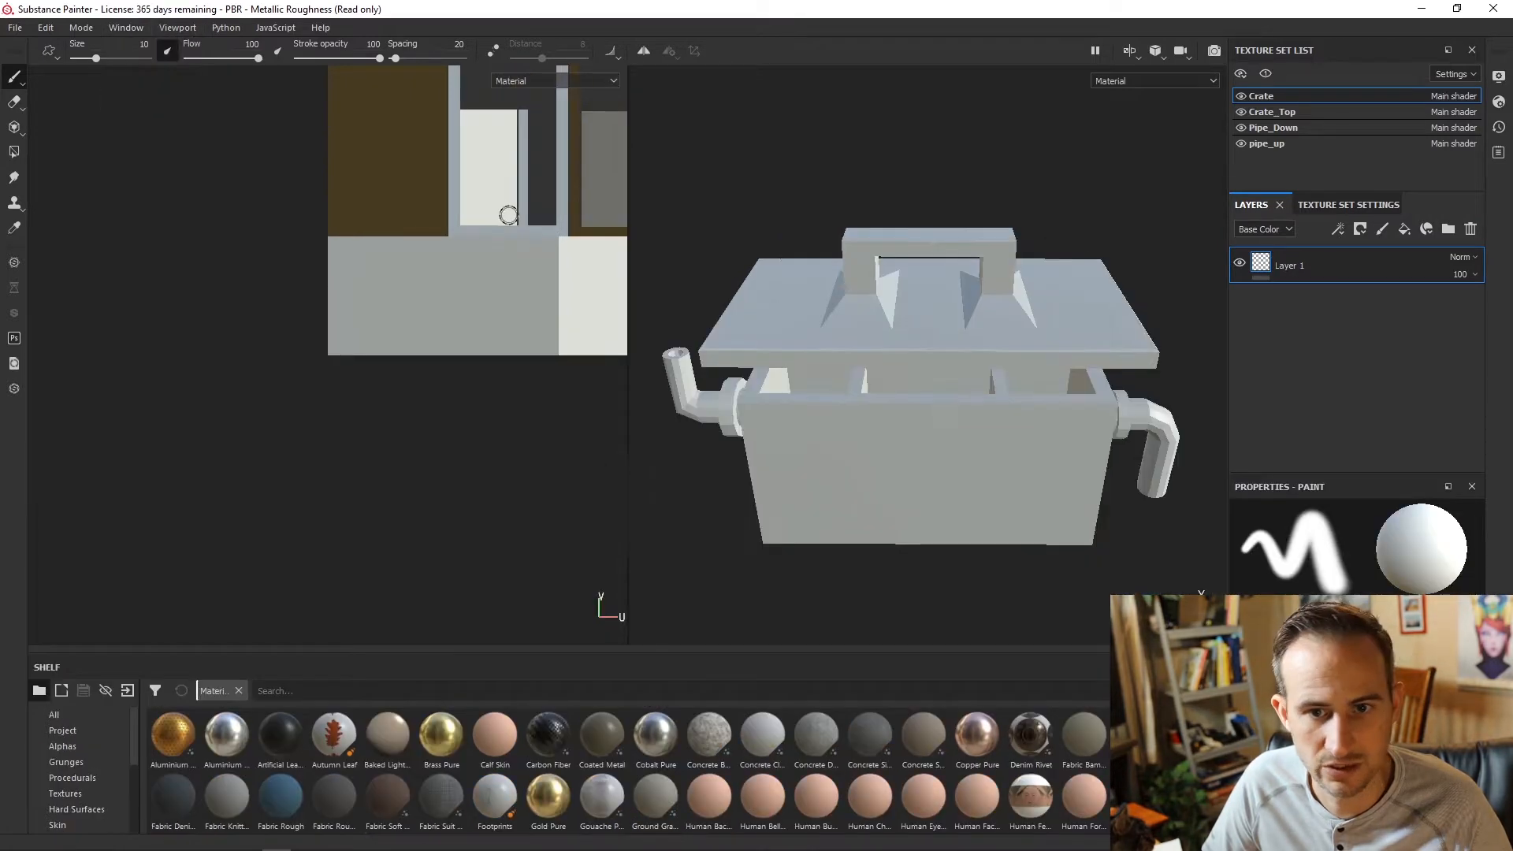
{"action": "scroll", "coordinate": [488, 236], "scroll_direction": "down", "scroll_amount": 5}
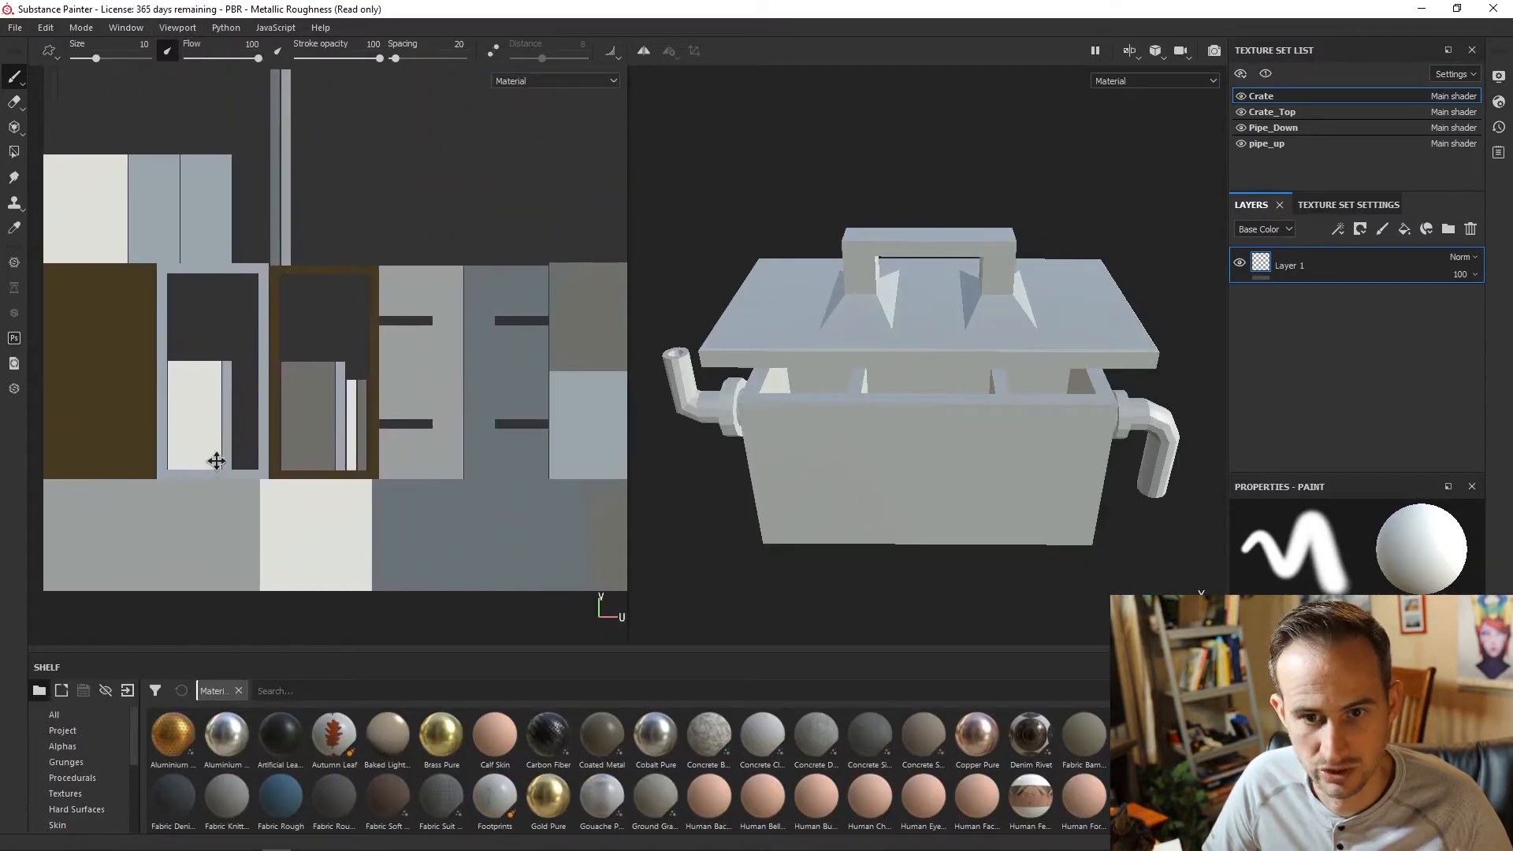
{"action": "scroll", "coordinate": [320, 386], "scroll_direction": "down", "scroll_amount": 3}
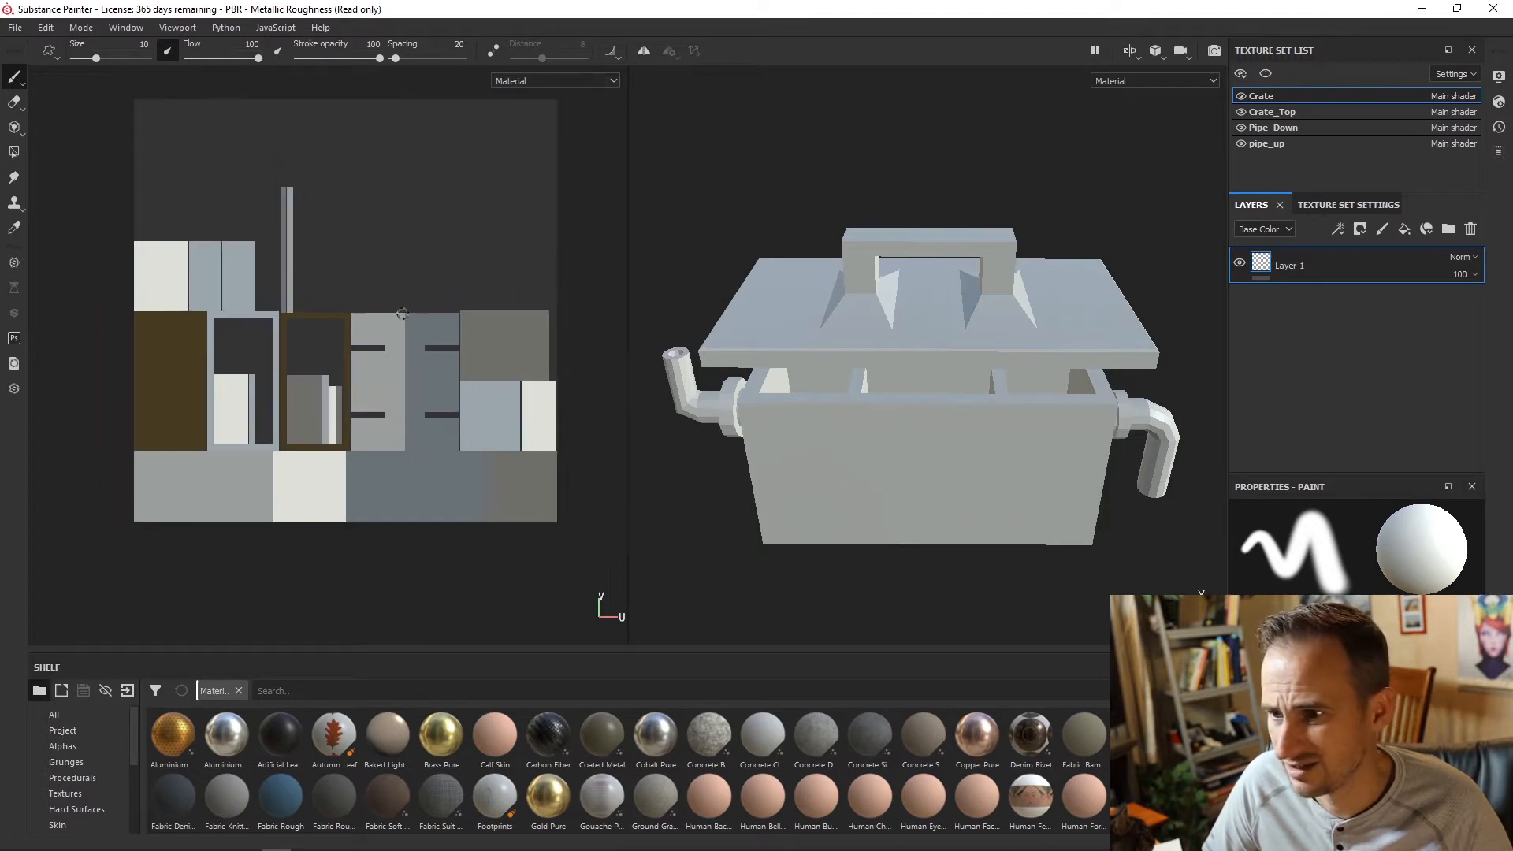
Step: Try the 2D-only view and return to the combined 2D/3D view
{"action": "left_click", "coordinate": [1133, 58]}
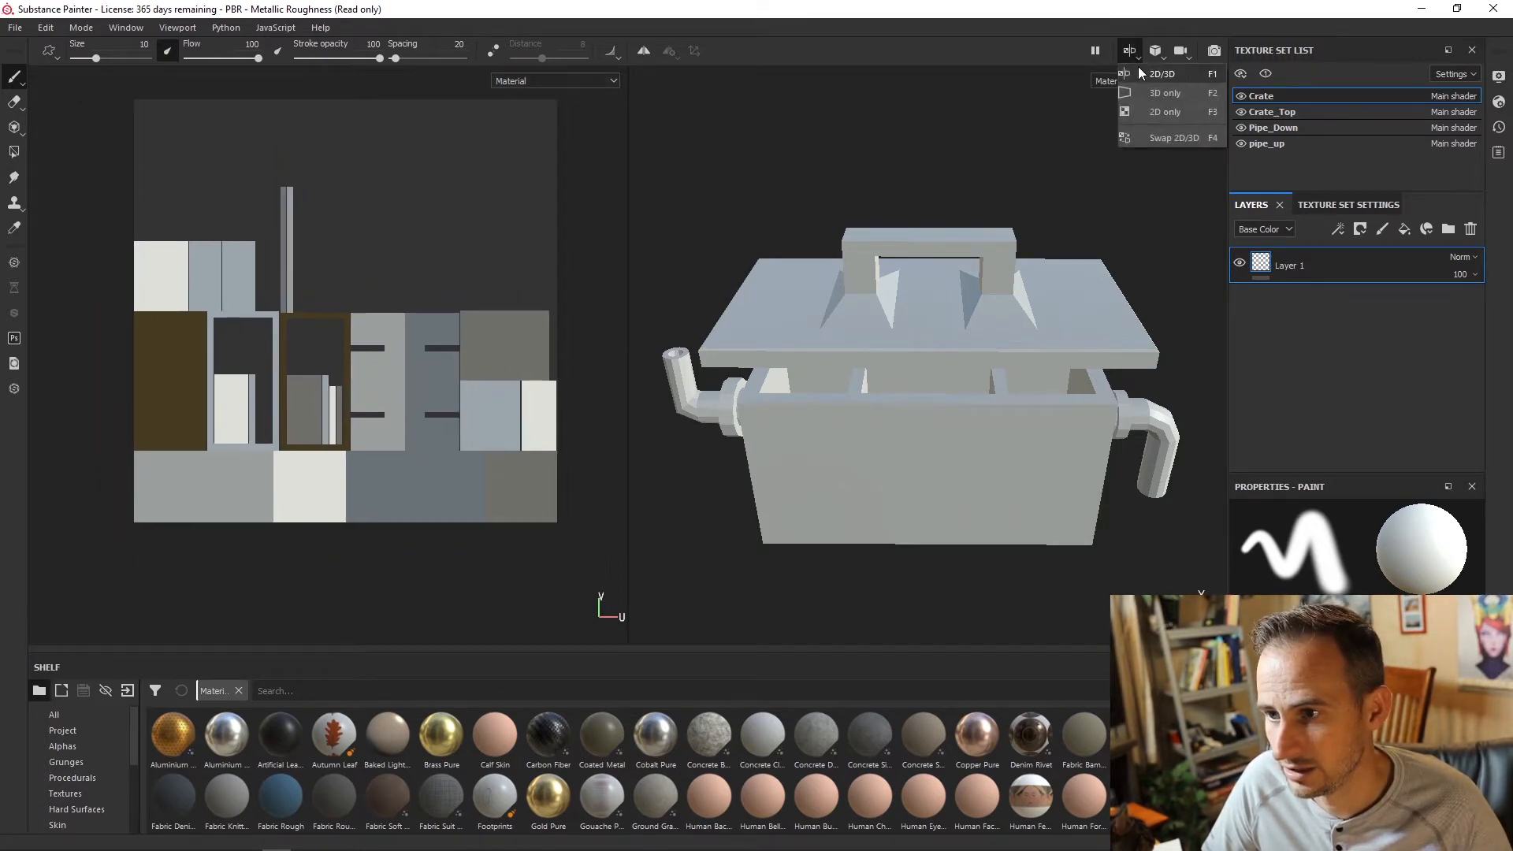
{"action": "left_click", "coordinate": [1165, 112]}
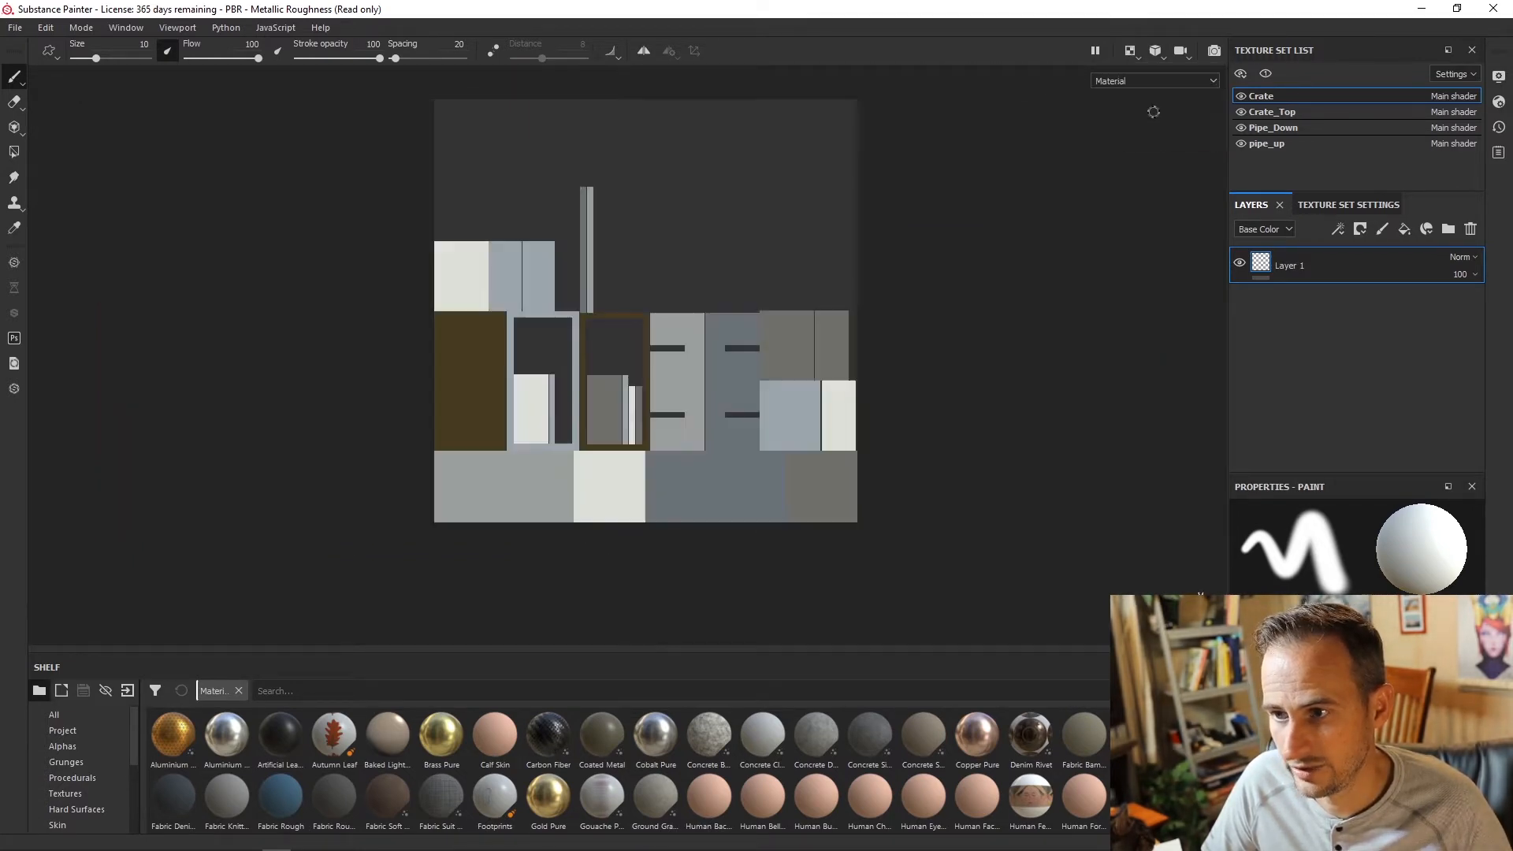
{"action": "left_click", "coordinate": [1130, 51]}
{"action": "left_click", "coordinate": [1146, 76]}
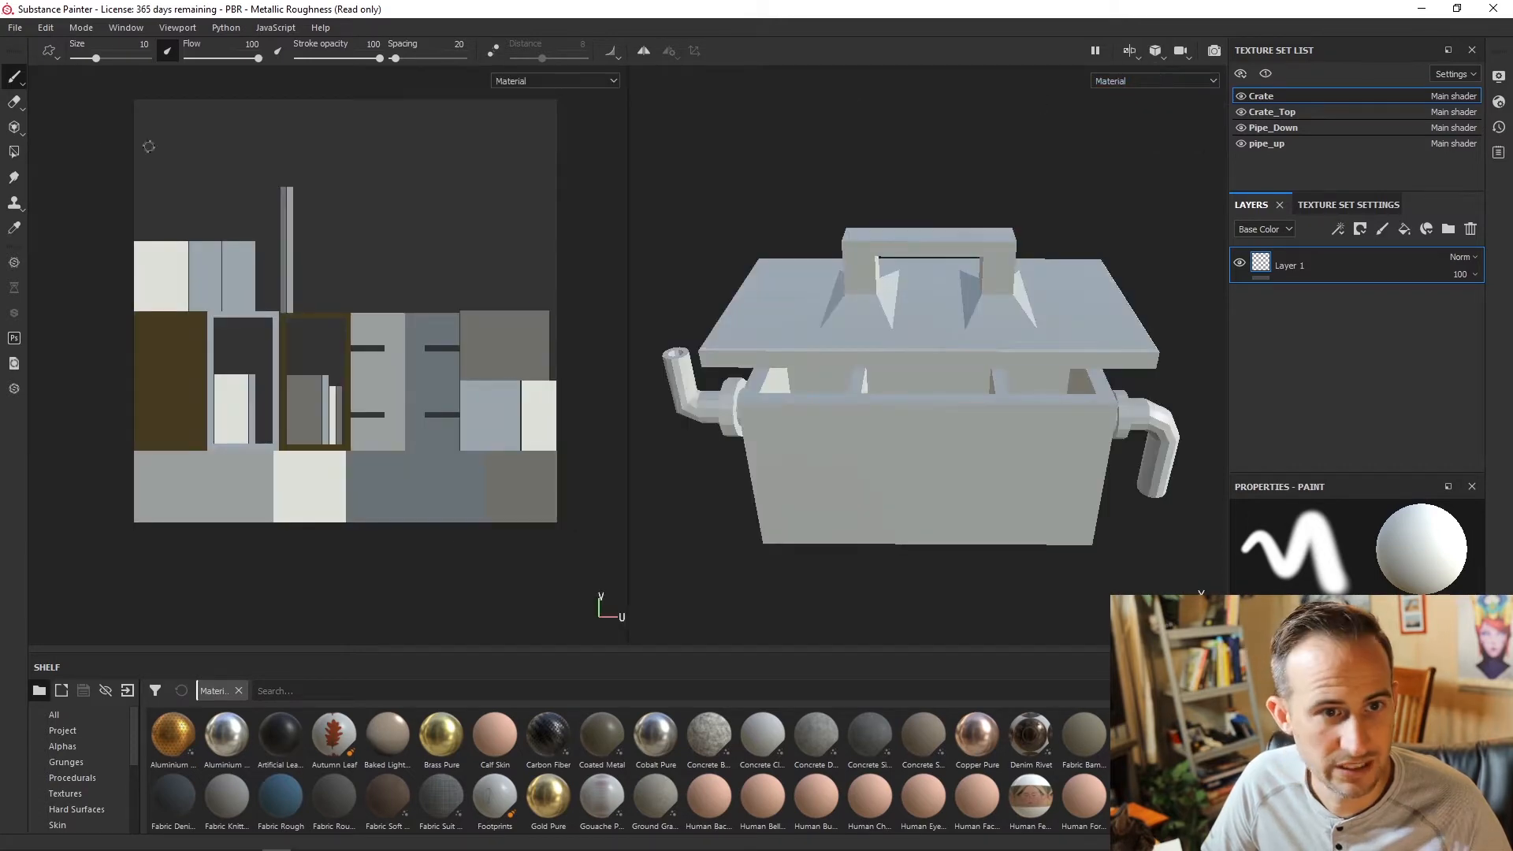
Step: Preview the crate in orthographic projection and return to the perspective view
{"action": "left_click", "coordinate": [1152, 54]}
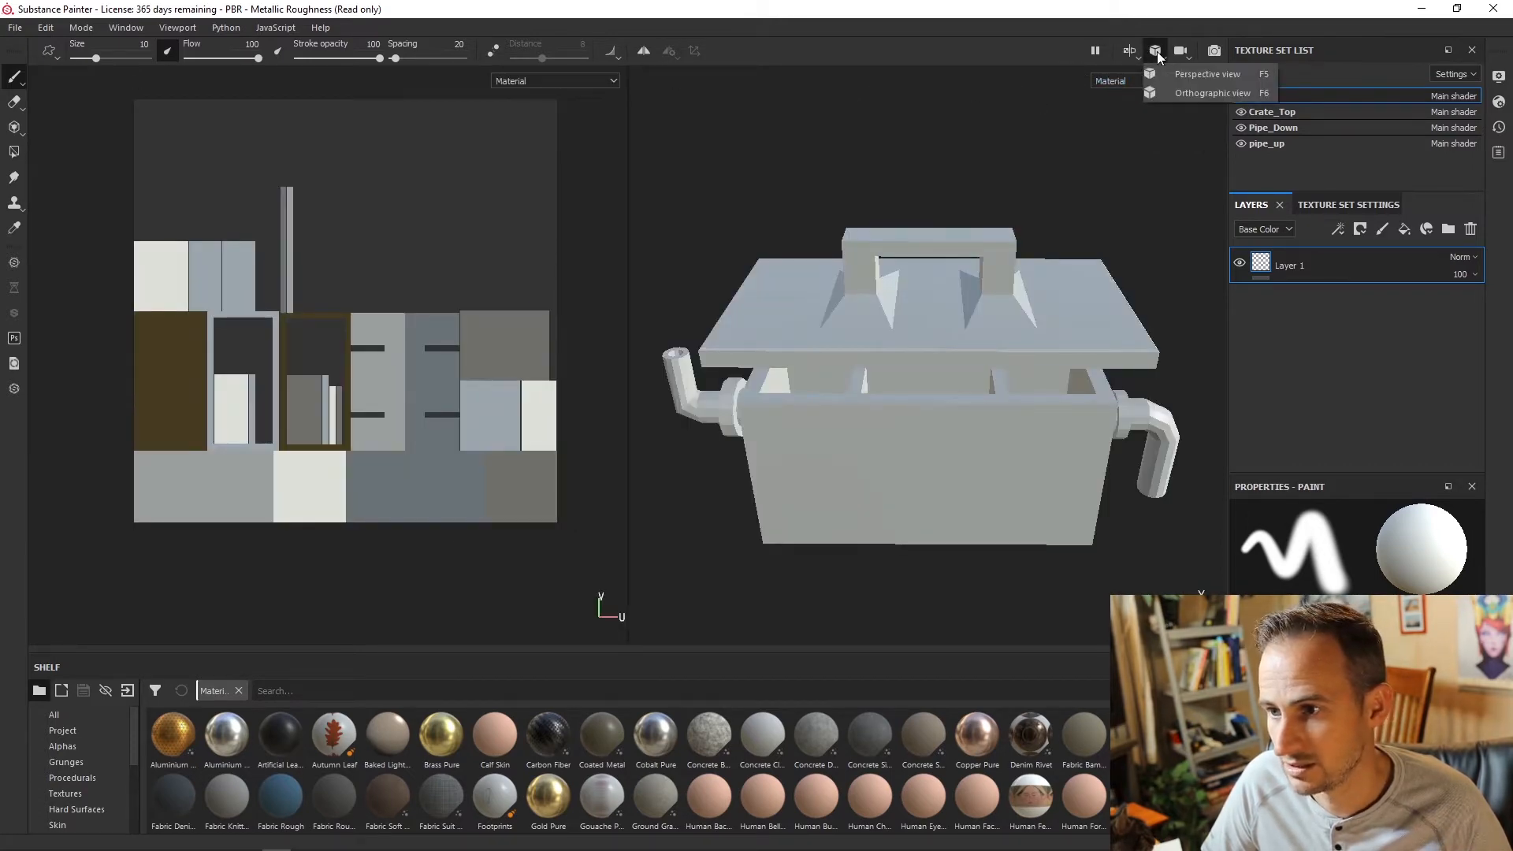
{"action": "left_click", "coordinate": [1166, 77]}
{"action": "left_click", "coordinate": [1156, 55]}
{"action": "left_click", "coordinate": [1167, 92]}
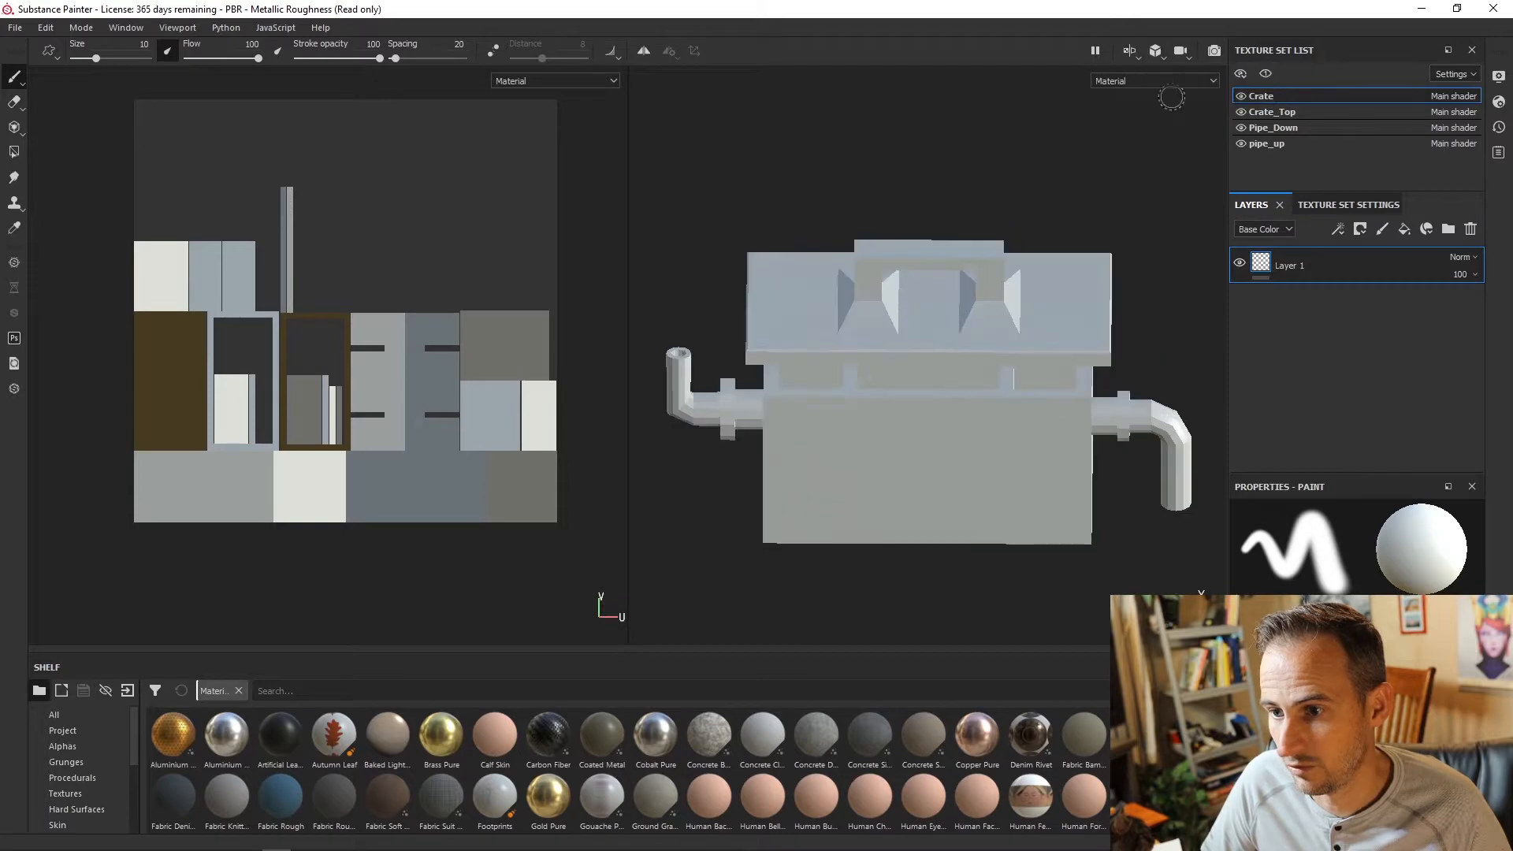
{"action": "left_click", "coordinate": [1155, 54]}
{"action": "left_click", "coordinate": [1166, 74]}
Step: Try showing the crate in the 3D-only view and reset the interface layout
{"action": "left_click", "coordinate": [1137, 55]}
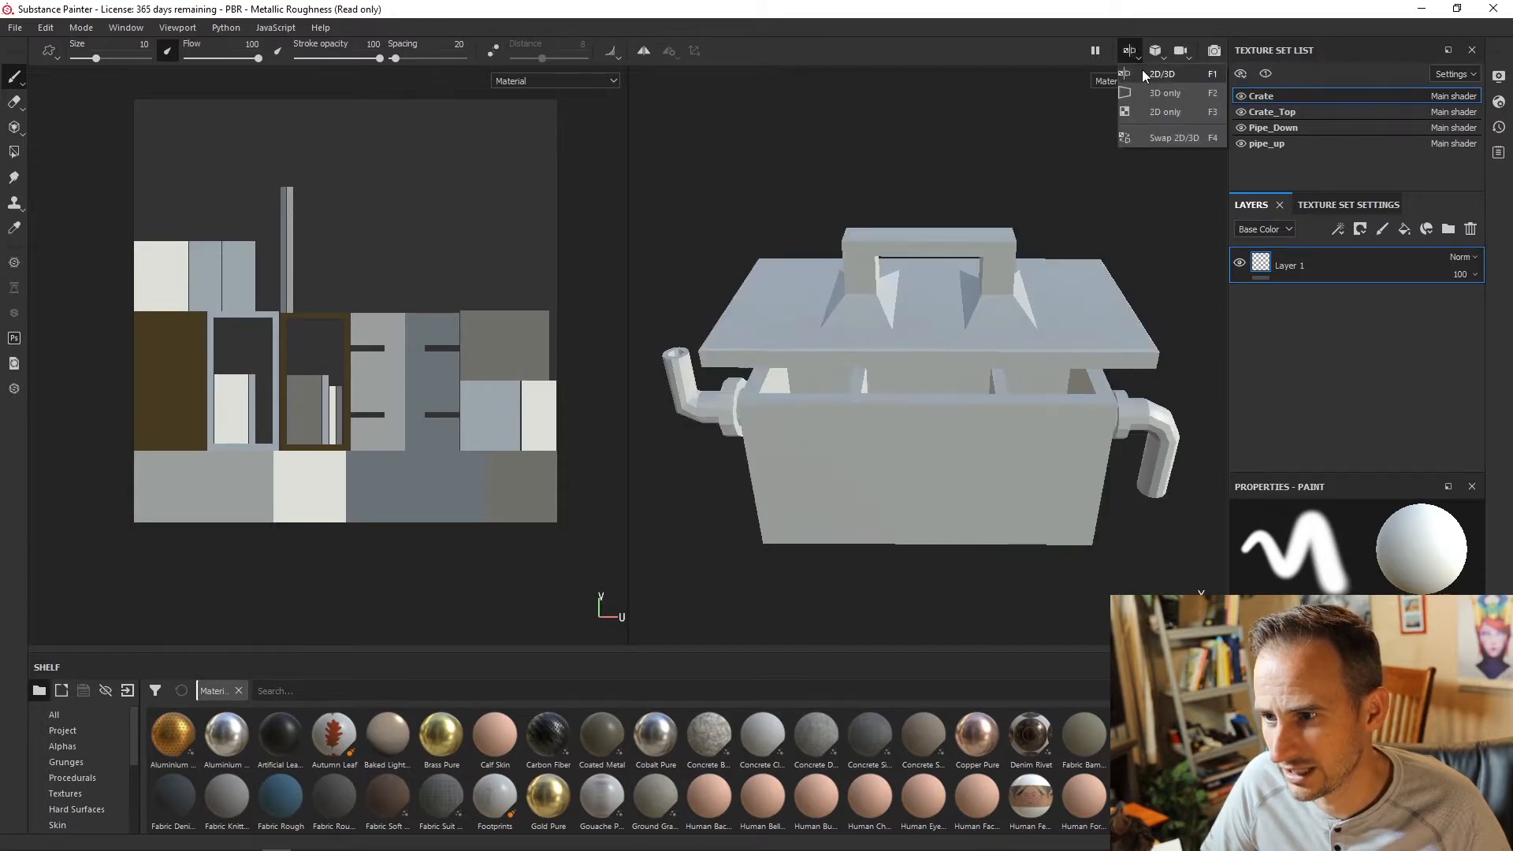
{"action": "left_click", "coordinate": [1165, 92]}
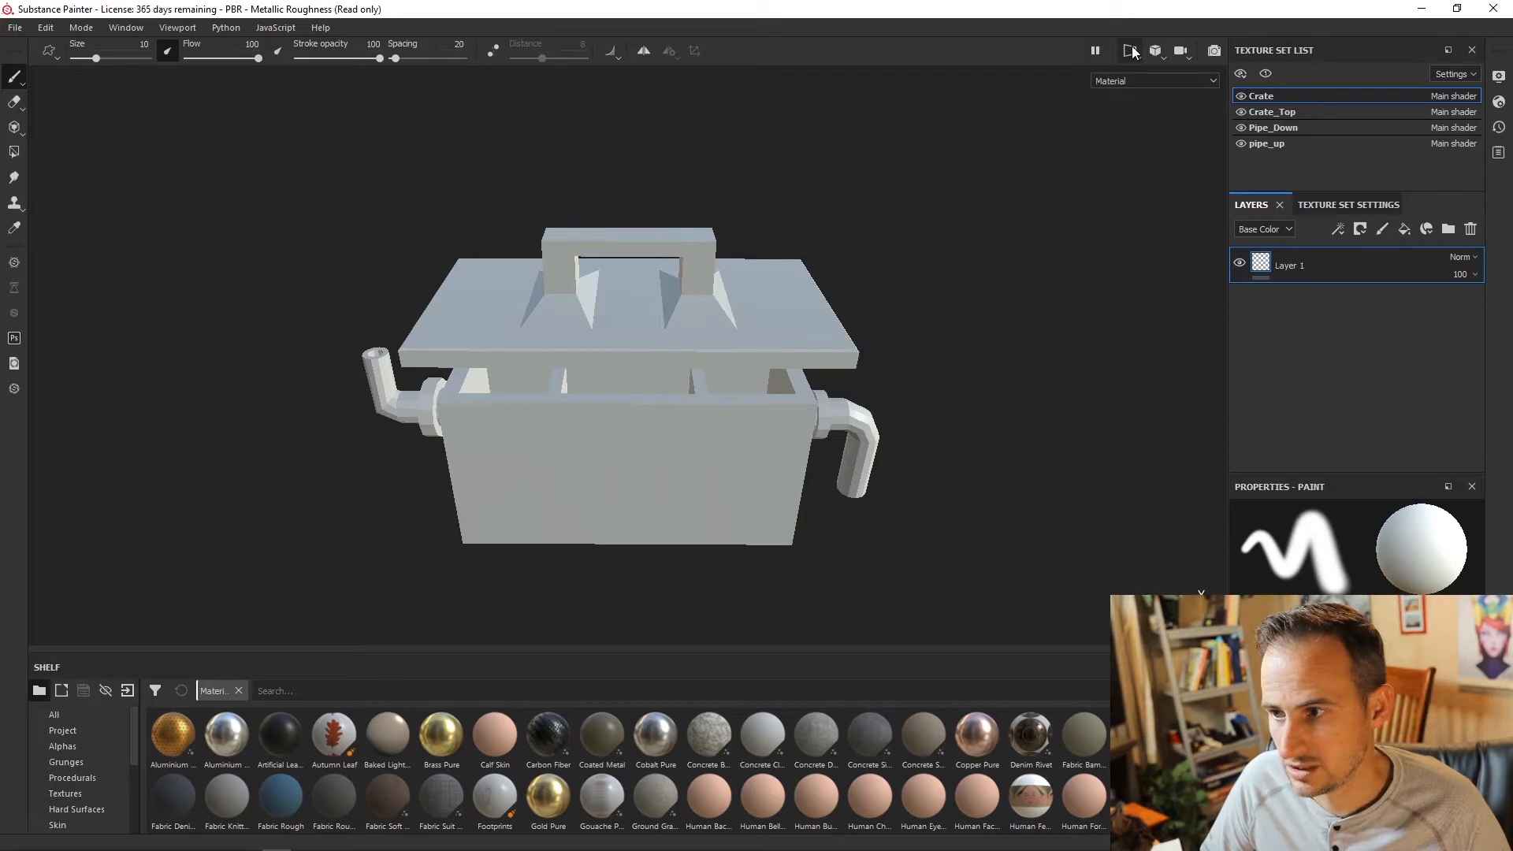
{"action": "left_click", "coordinate": [127, 27]}
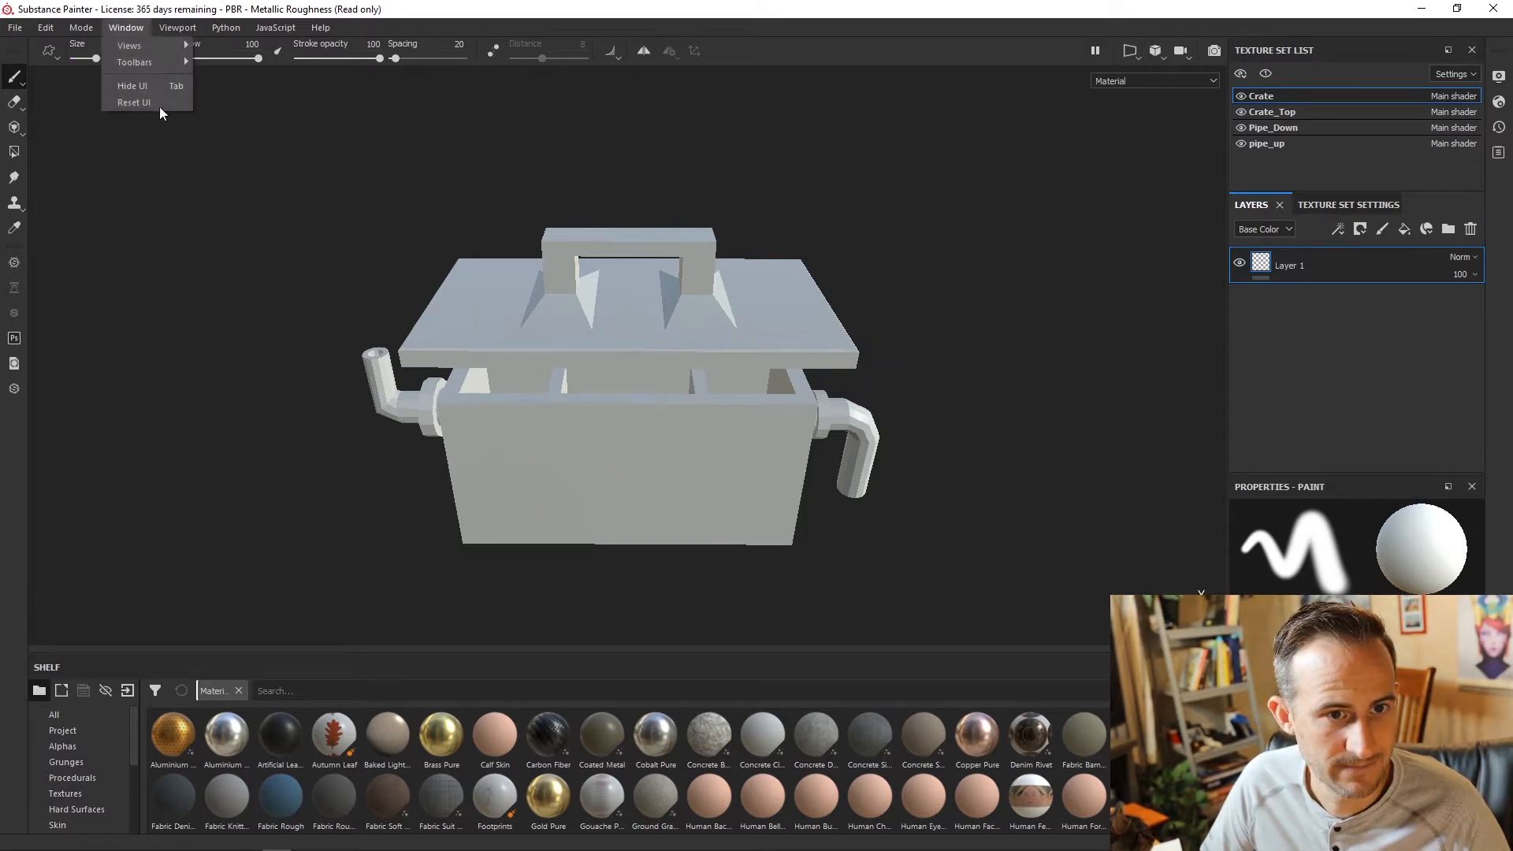
{"action": "left_click", "coordinate": [130, 102]}
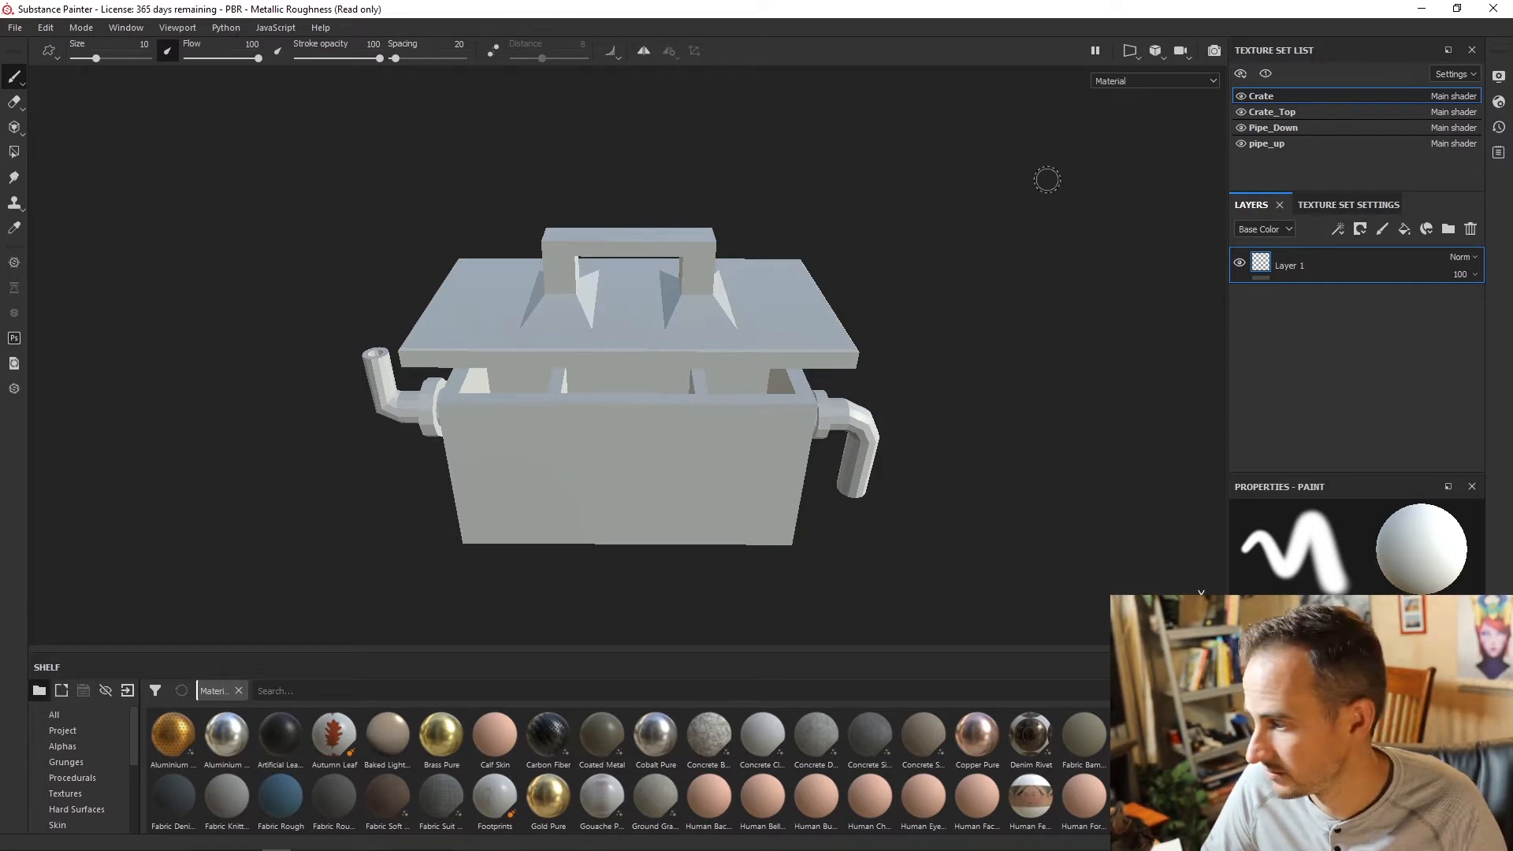
Step: Show the viewports as a swapped 3D/2D split and orbit the 3D view to a lower front view of the crate
{"action": "key", "text": "F1"}
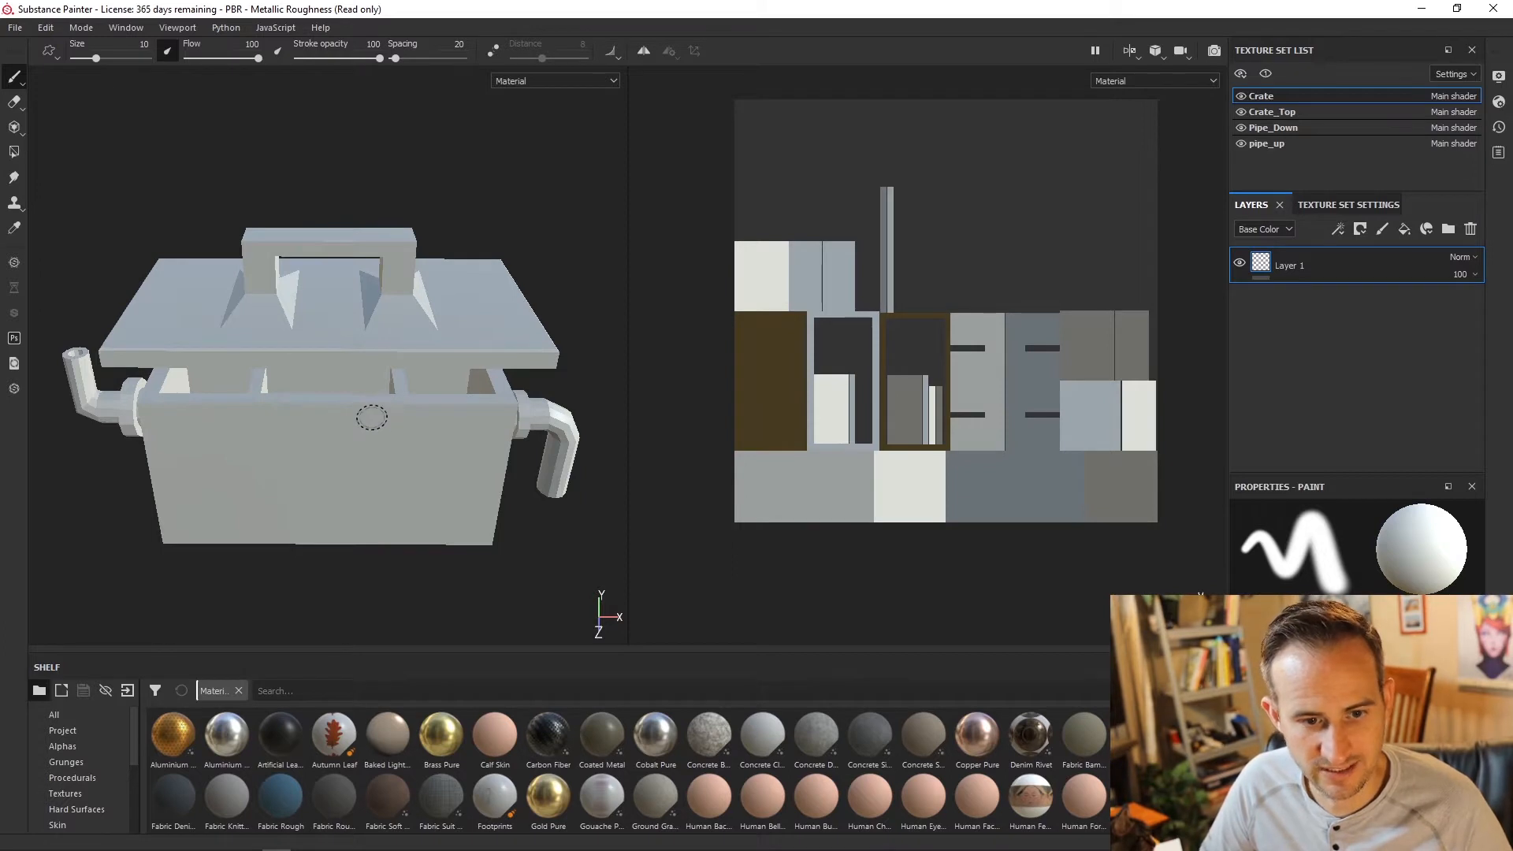
{"action": "mouse_move", "coordinate": [369, 407]}
{"action": "middle_mouse_down"}
{"action": "mouse_move", "coordinate": [371, 388]}
{"action": "mouse_move", "coordinate": [393, 408]}
{"action": "middle_mouse_up"}
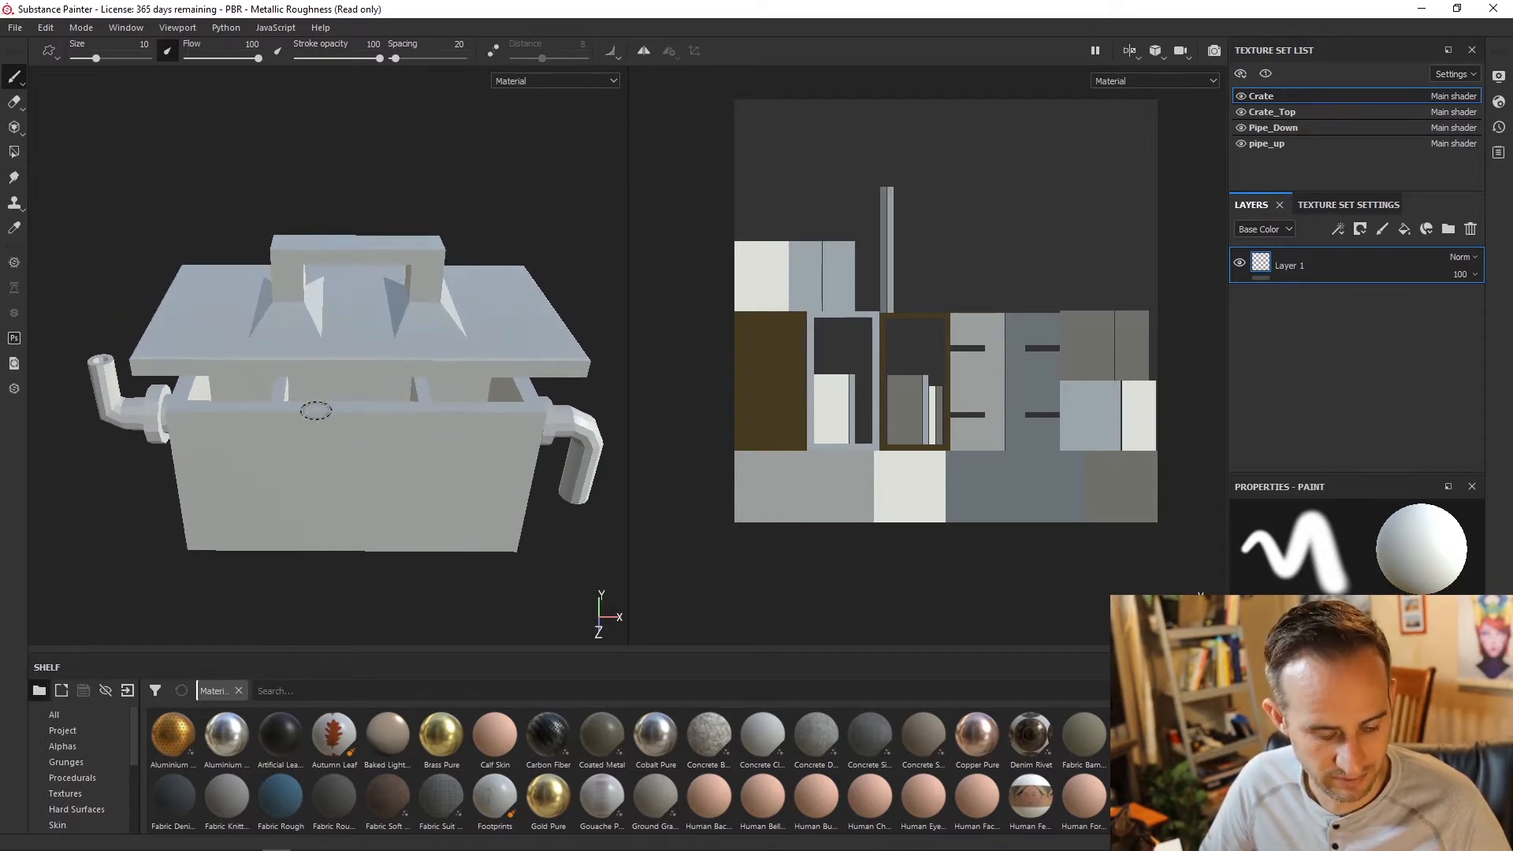
{"action": "left_click_drag", "start_coordinate": [315, 426], "coordinate": [341, 368], "text": "alt"}
{"action": "mouse_move", "coordinate": [354, 369]}
{"action": "middle_mouse_down", "text": "alt"}
{"action": "mouse_move", "coordinate": [331, 305]}
{"action": "mouse_move", "coordinate": [389, 334]}
{"action": "middle_mouse_up", "text": "alt"}
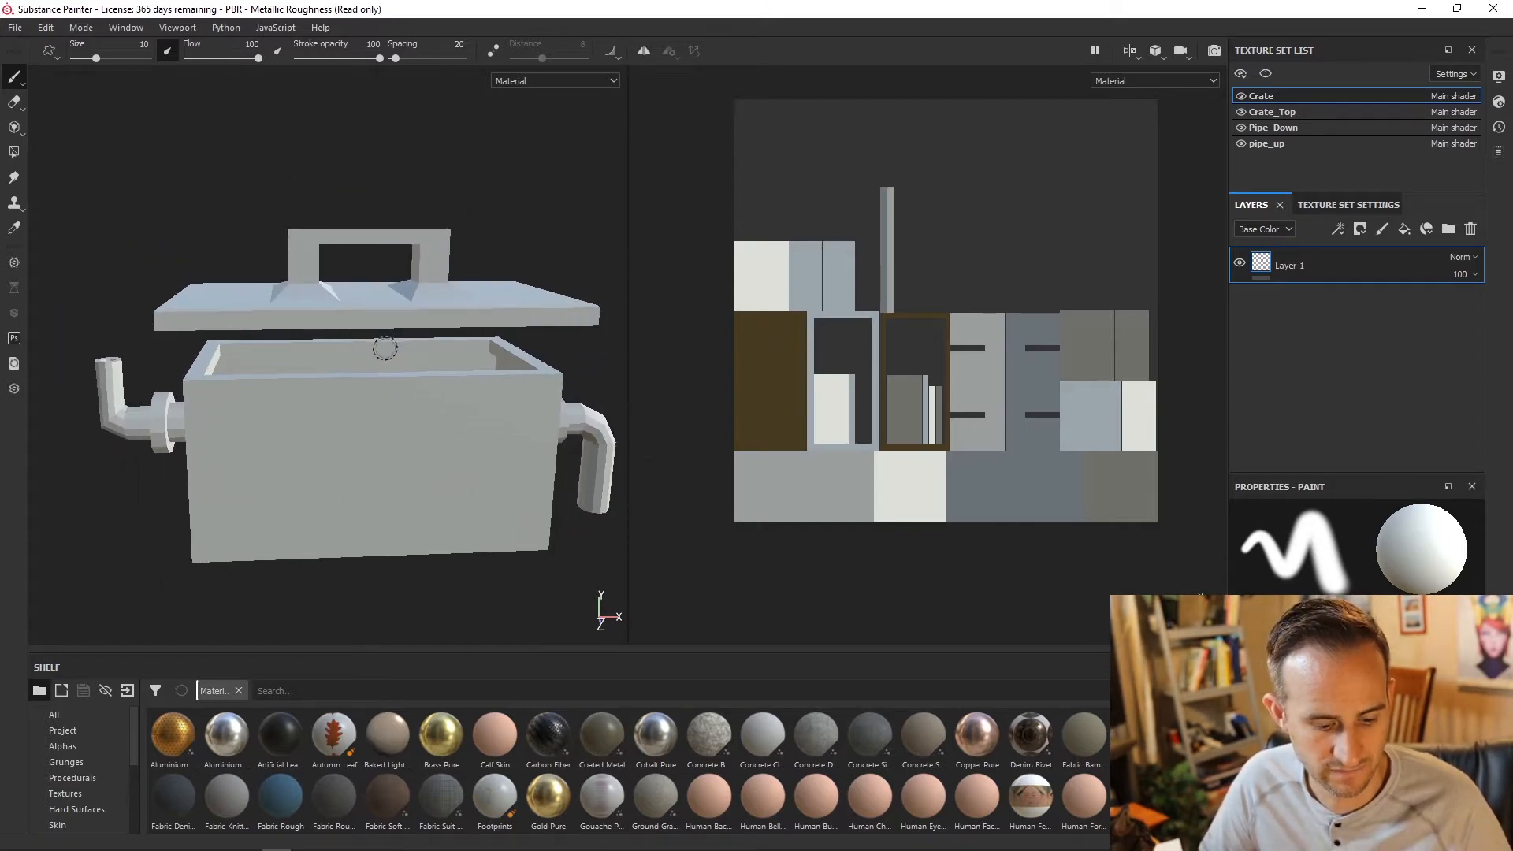
{"action": "scroll", "coordinate": [341, 355], "scroll_direction": "up", "scroll_amount": 2}
{"action": "scroll", "coordinate": [342, 355], "scroll_direction": "down", "scroll_amount": 3}
{"action": "mouse_move", "coordinate": [342, 357]}
{"action": "left_mouse_down", "text": "alt"}
{"action": "mouse_move", "coordinate": [453, 371]}
{"action": "mouse_move", "coordinate": [318, 356]}
{"action": "mouse_move", "coordinate": [352, 356]}
{"action": "left_mouse_up", "text": "alt"}
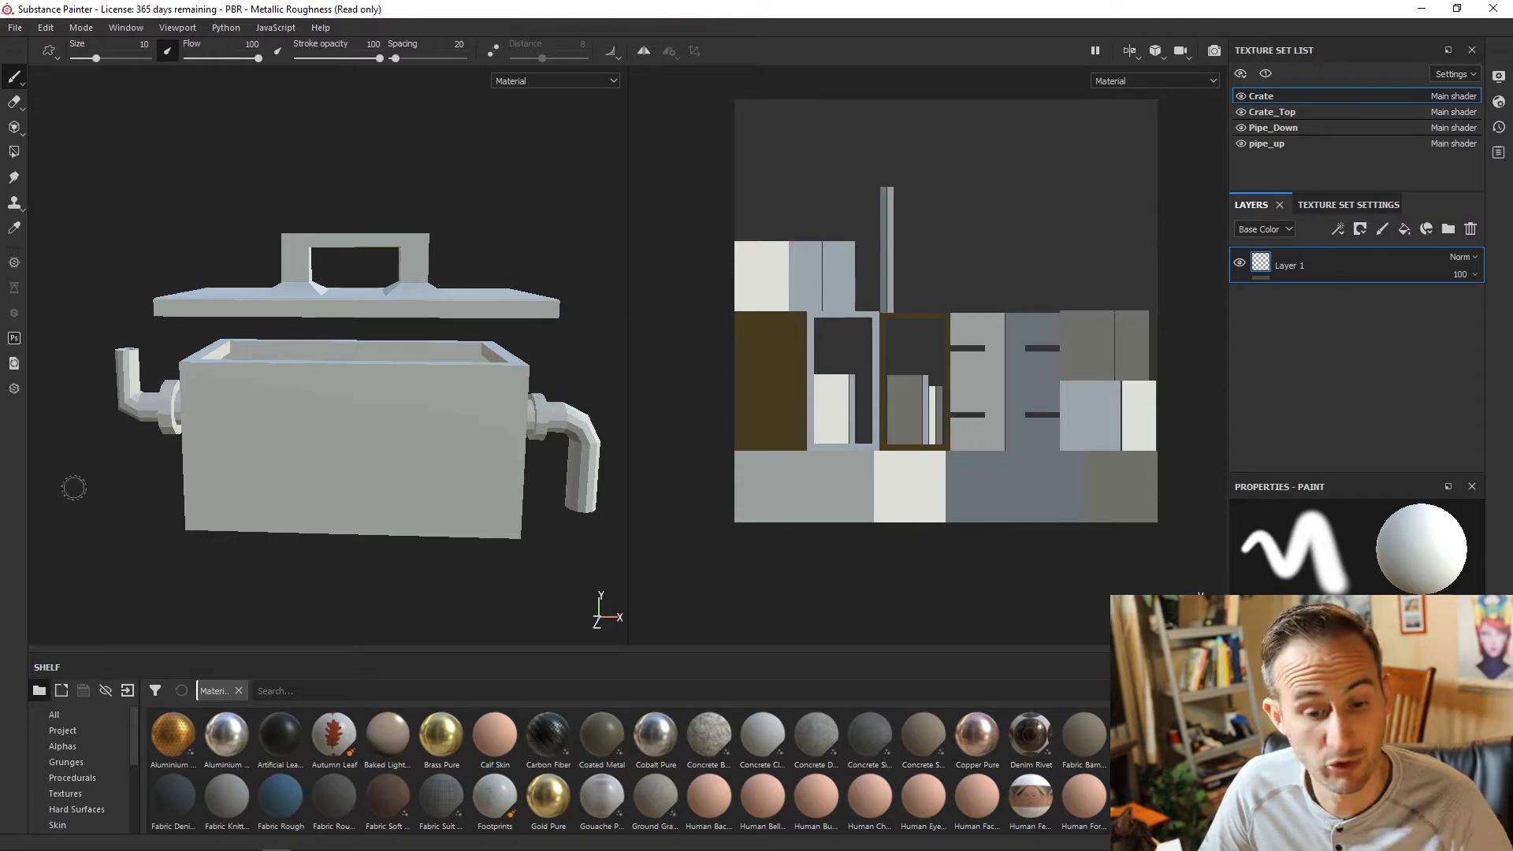
Step: Show the smart materials in the shelf and make the shelf area taller
{"action": "scroll", "coordinate": [82, 820], "scroll_direction": "down", "scroll_amount": 3}
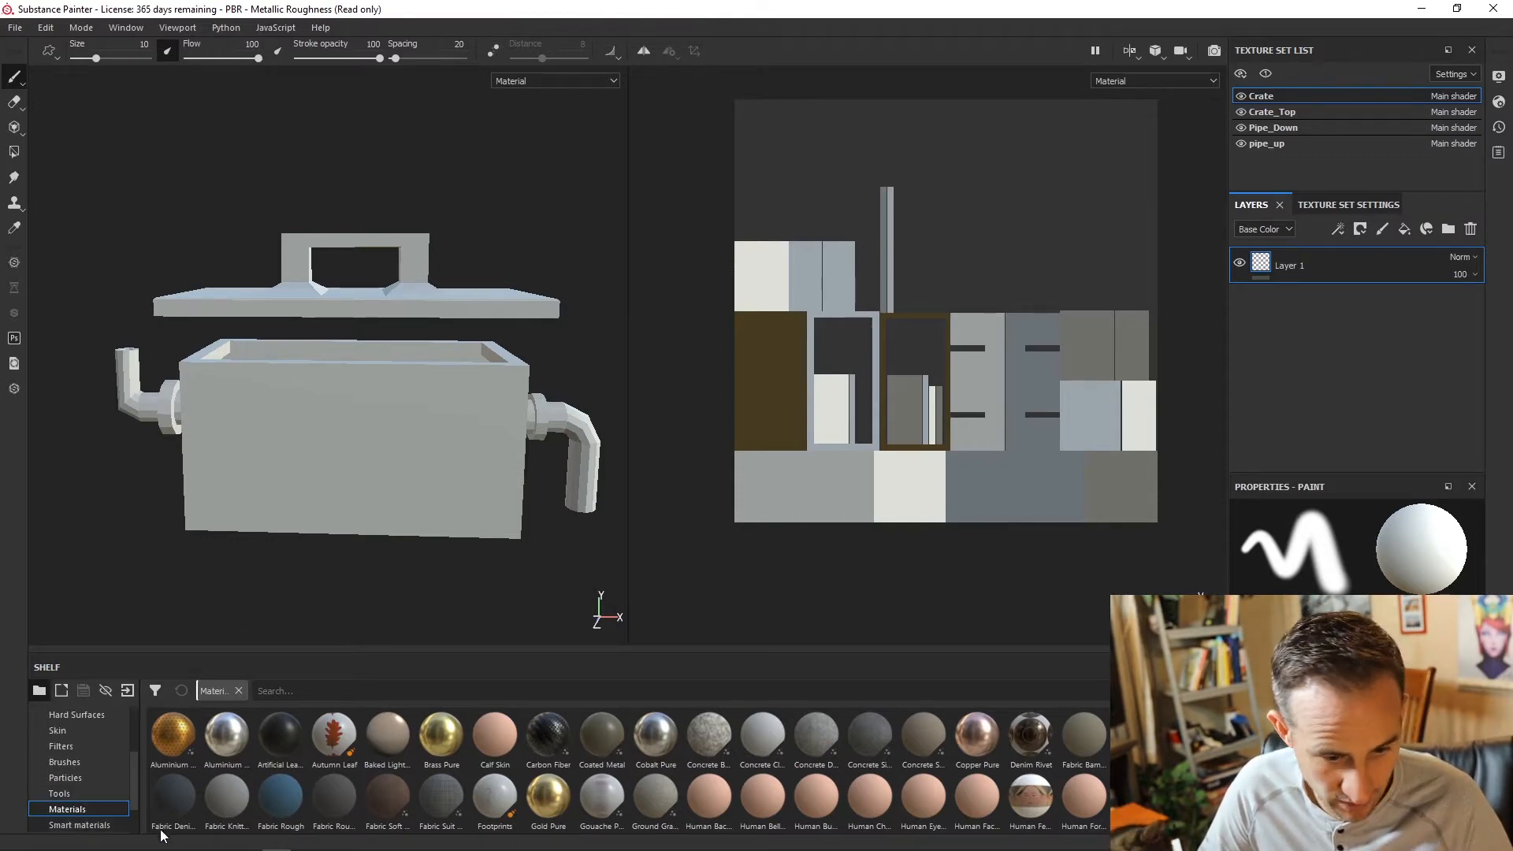
{"action": "left_click", "coordinate": [83, 825]}
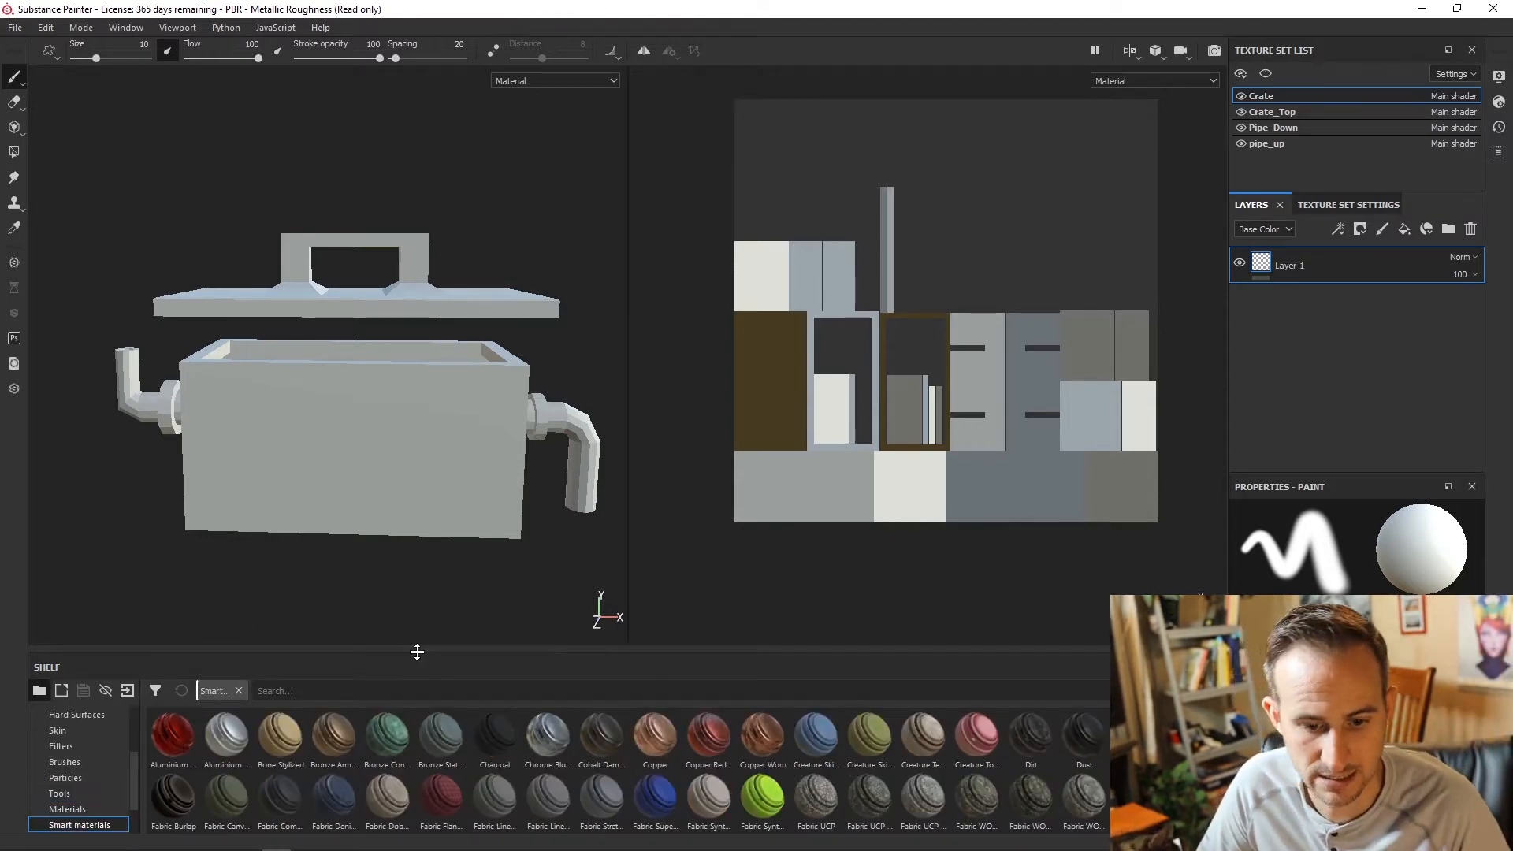
{"action": "left_click_drag", "start_coordinate": [416, 647], "coordinate": [416, 591]}
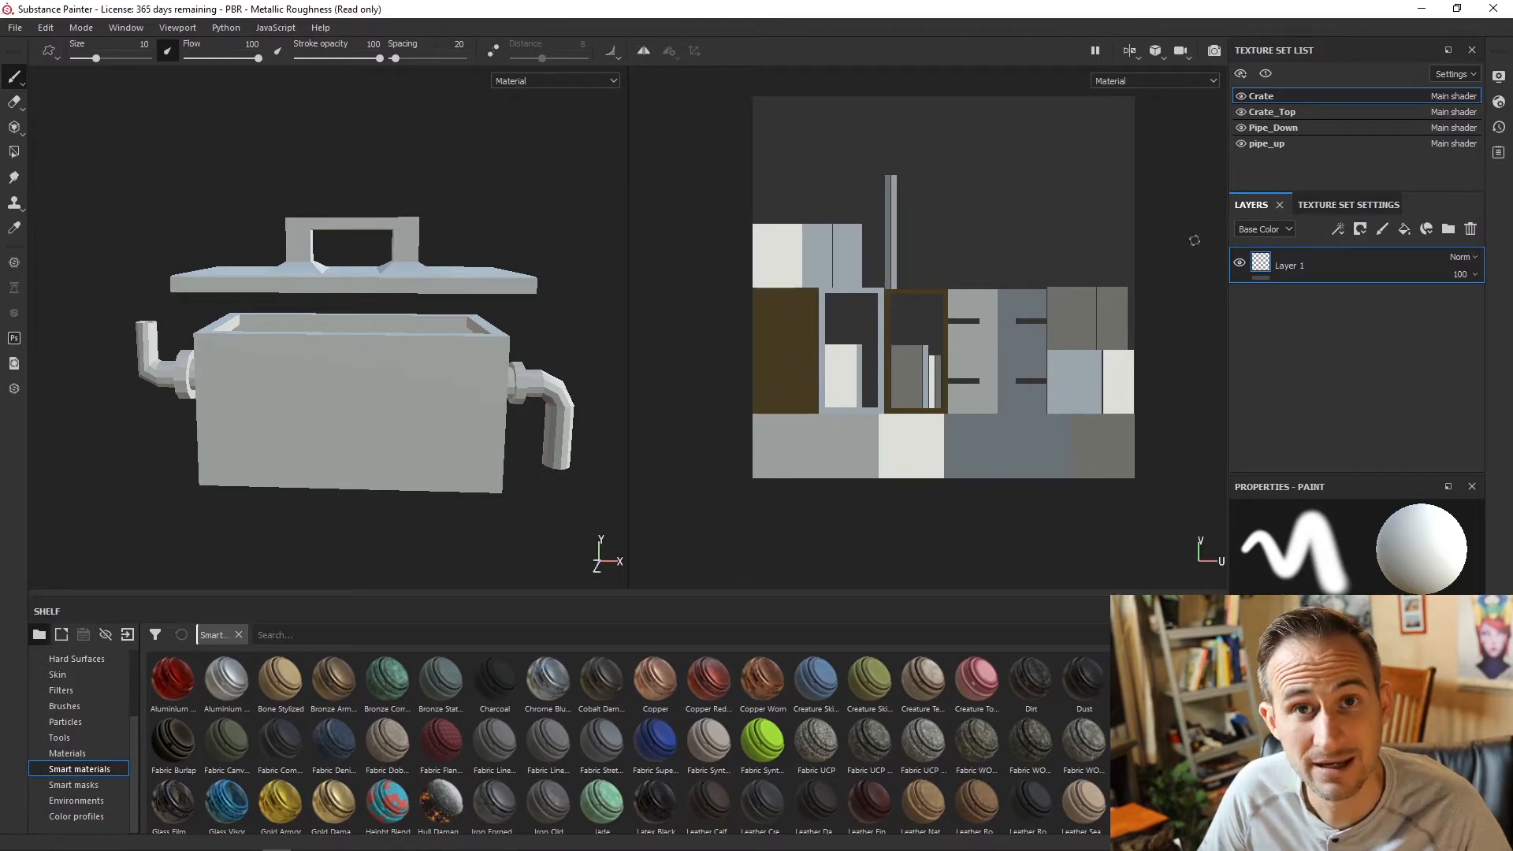
Step: Open the mesh map baking options from the Crate texture set settings and set the output size to 2048
{"action": "left_click", "coordinate": [1349, 208]}
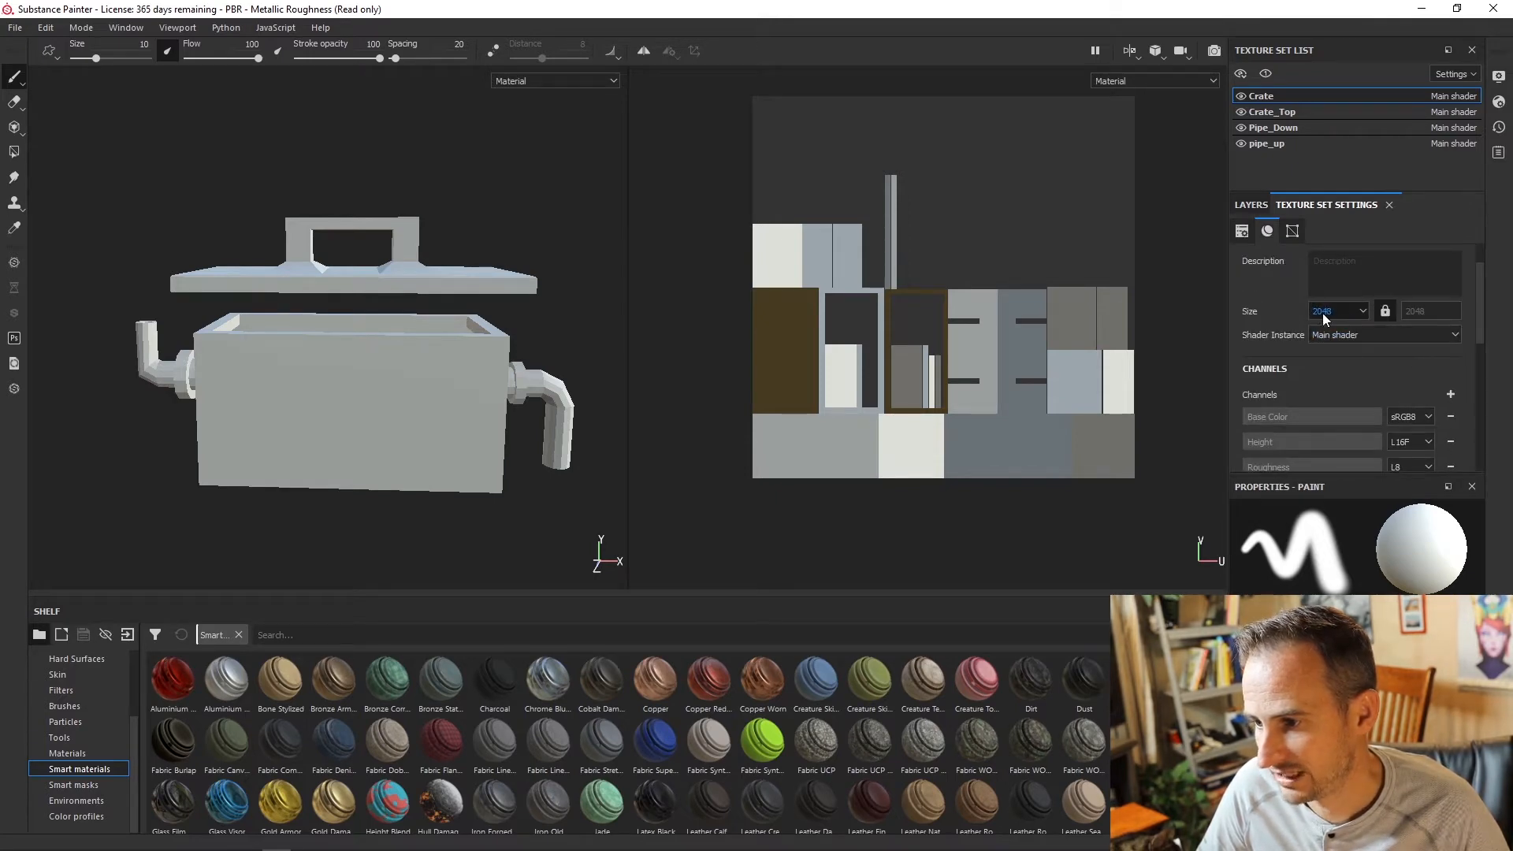
{"action": "scroll", "coordinate": [1369, 328], "scroll_direction": "down", "scroll_amount": 3}
{"action": "scroll", "coordinate": [1392, 390], "scroll_direction": "down", "scroll_amount": 3}
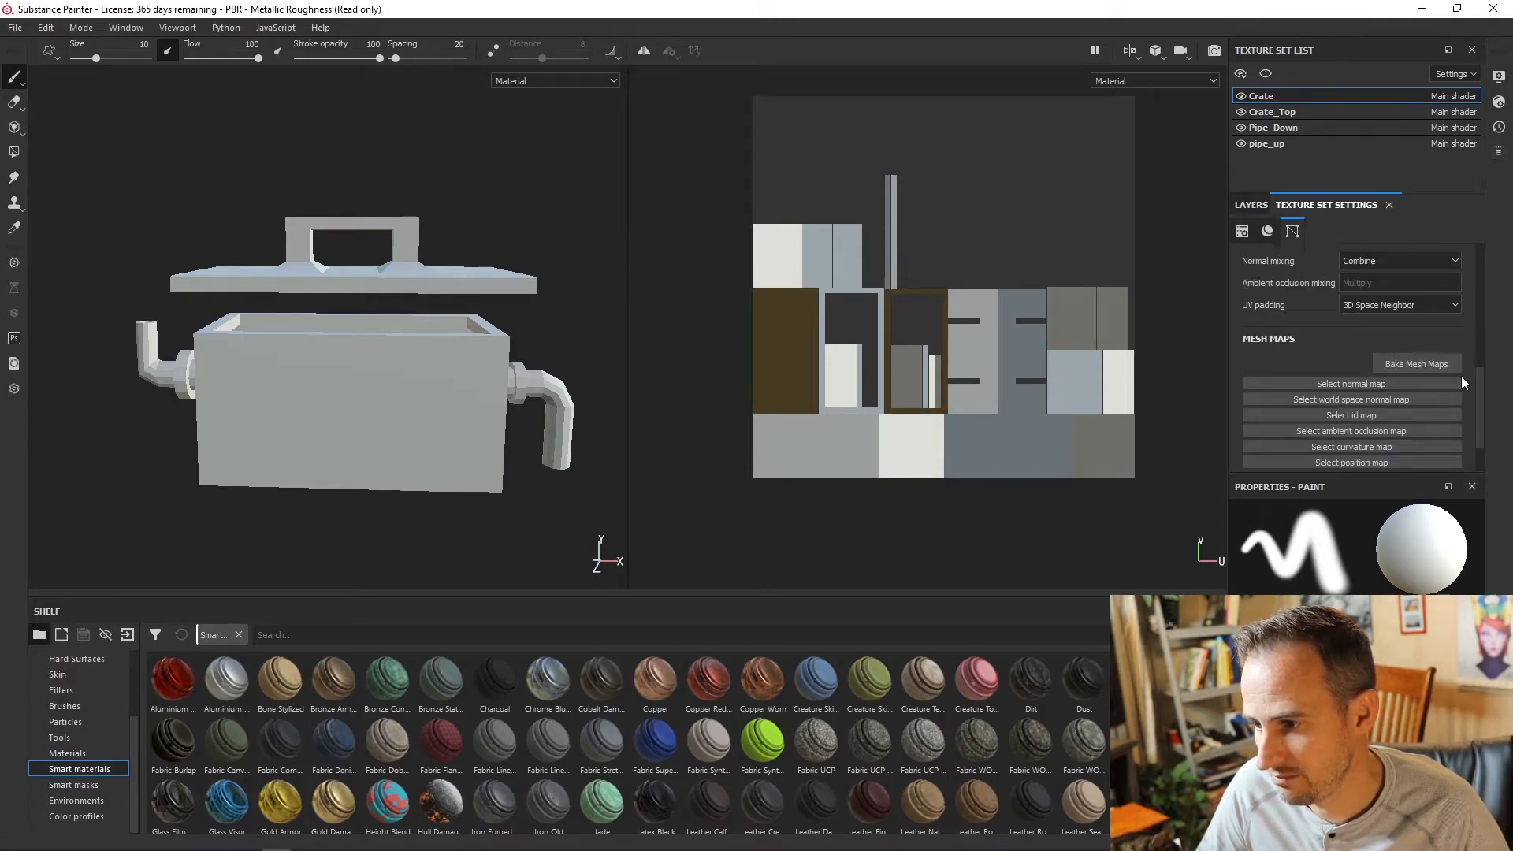
{"action": "left_click", "coordinate": [1404, 361]}
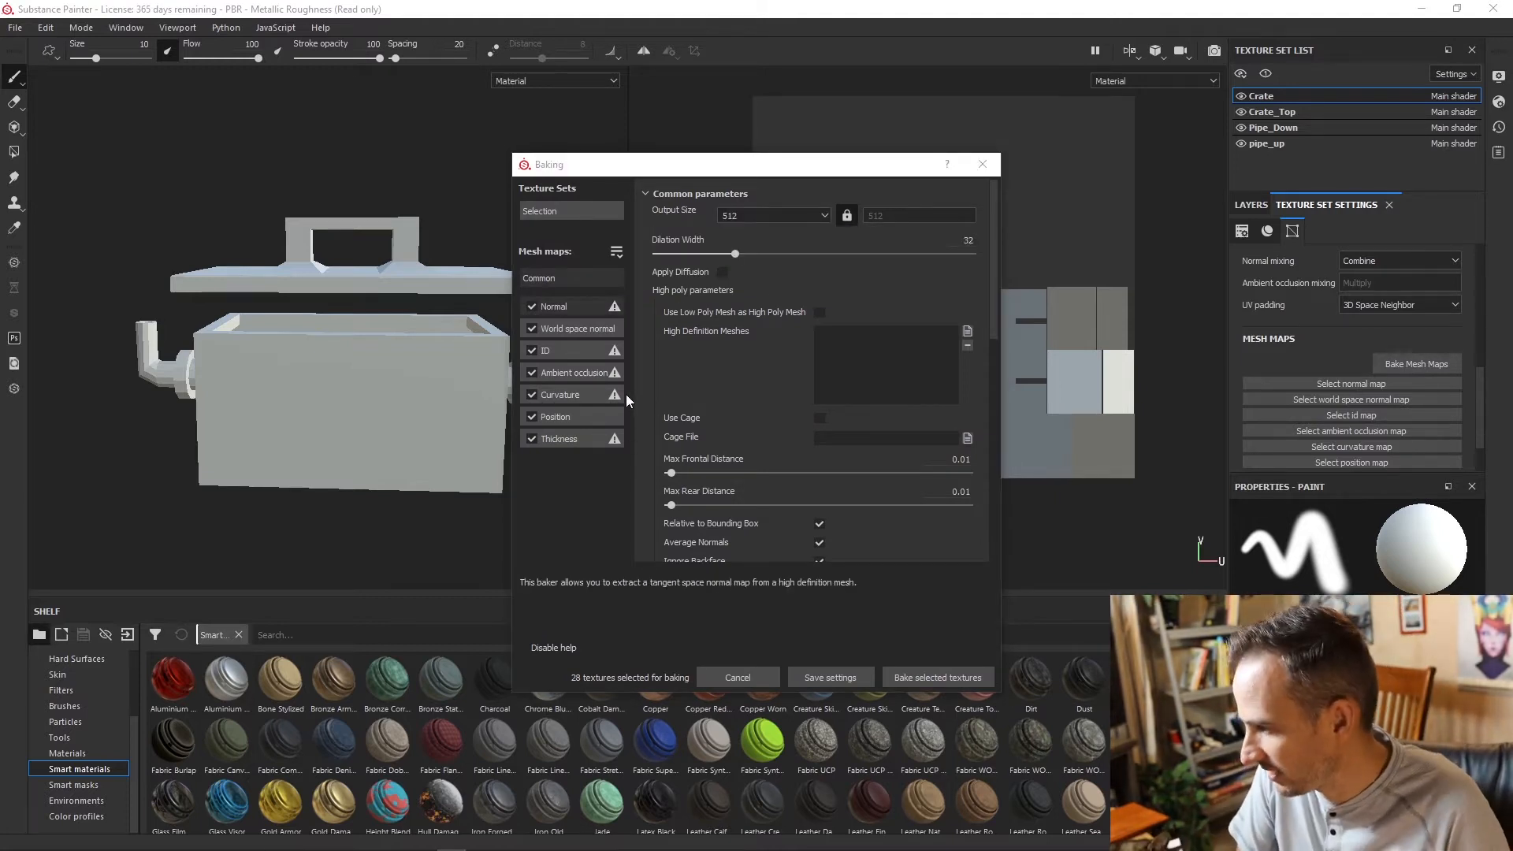
{"action": "left_click", "coordinate": [766, 213]}
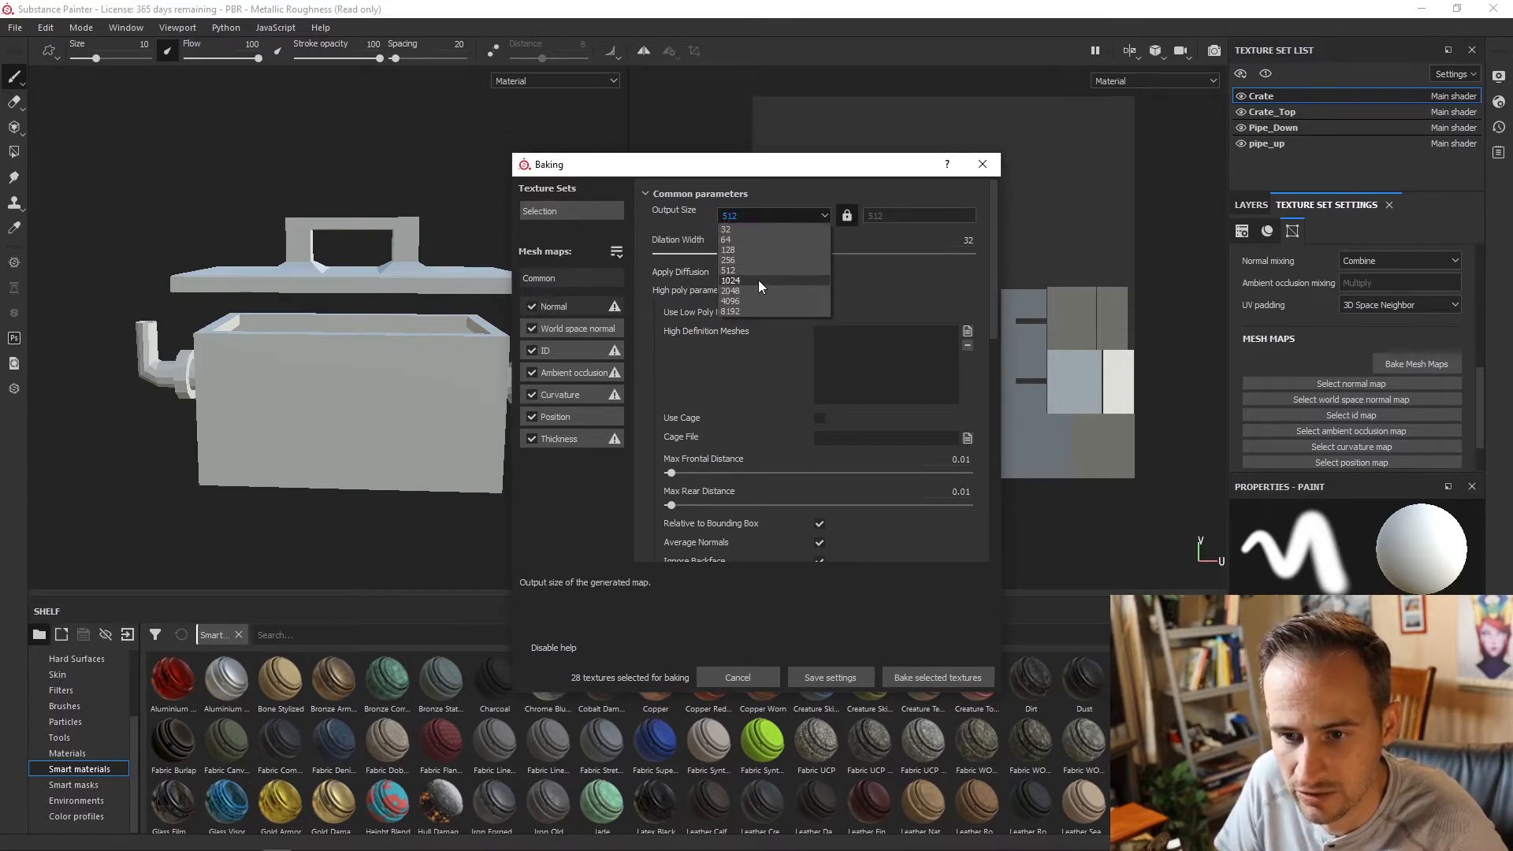
{"action": "left_click", "coordinate": [733, 218]}
{"action": "left_click", "coordinate": [755, 215]}
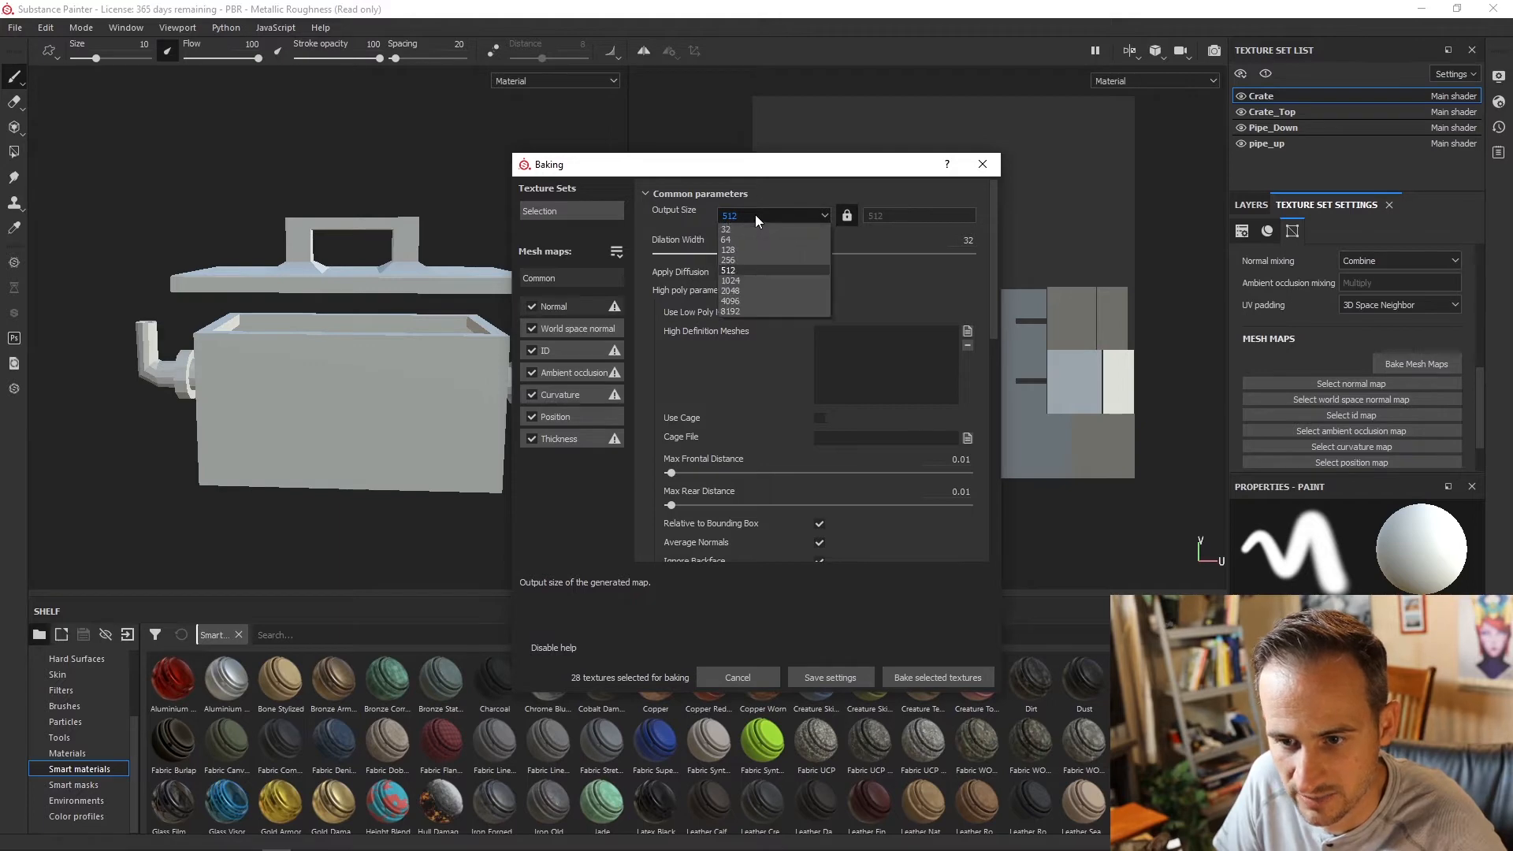
{"action": "left_click", "coordinate": [748, 290]}
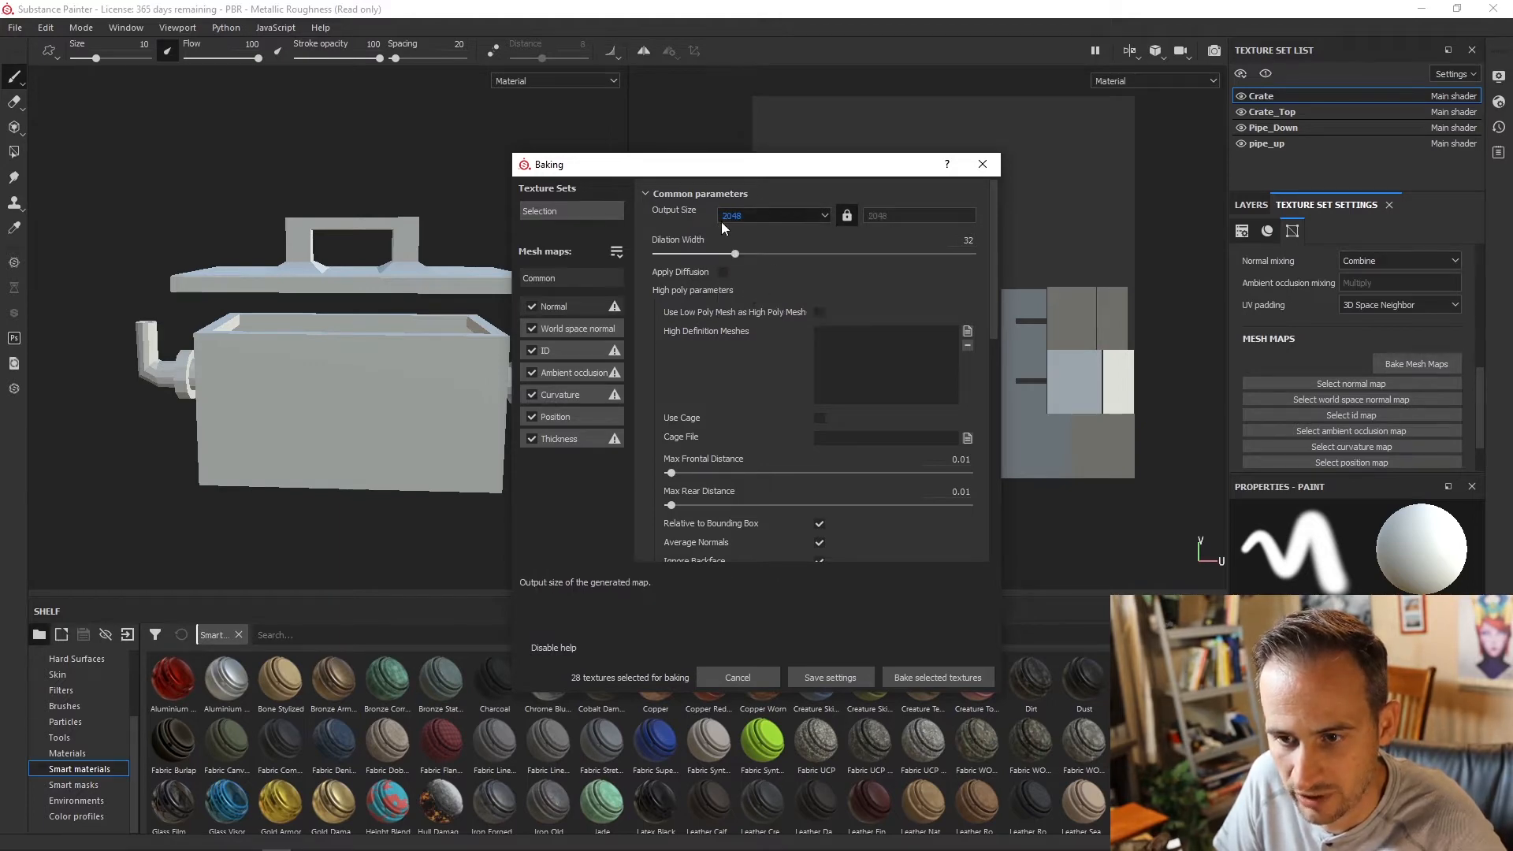
Step: In the ID baker parameters, try Vertex Color as the Crate color source and switch it back to Material Color
{"action": "left_click", "coordinate": [555, 354]}
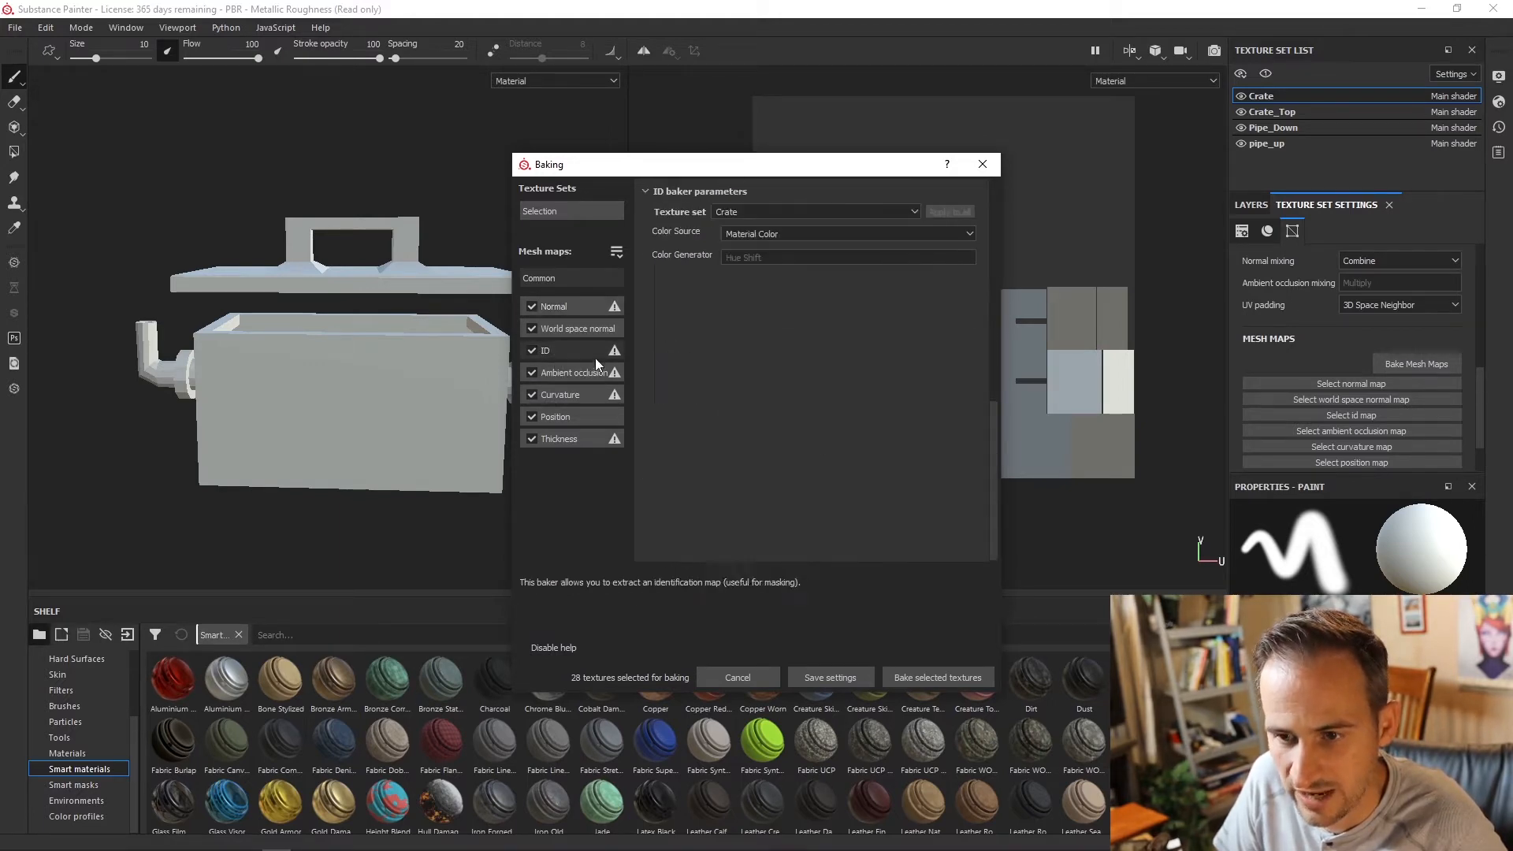
{"action": "left_click", "coordinate": [788, 234]}
{"action": "left_click", "coordinate": [764, 246]}
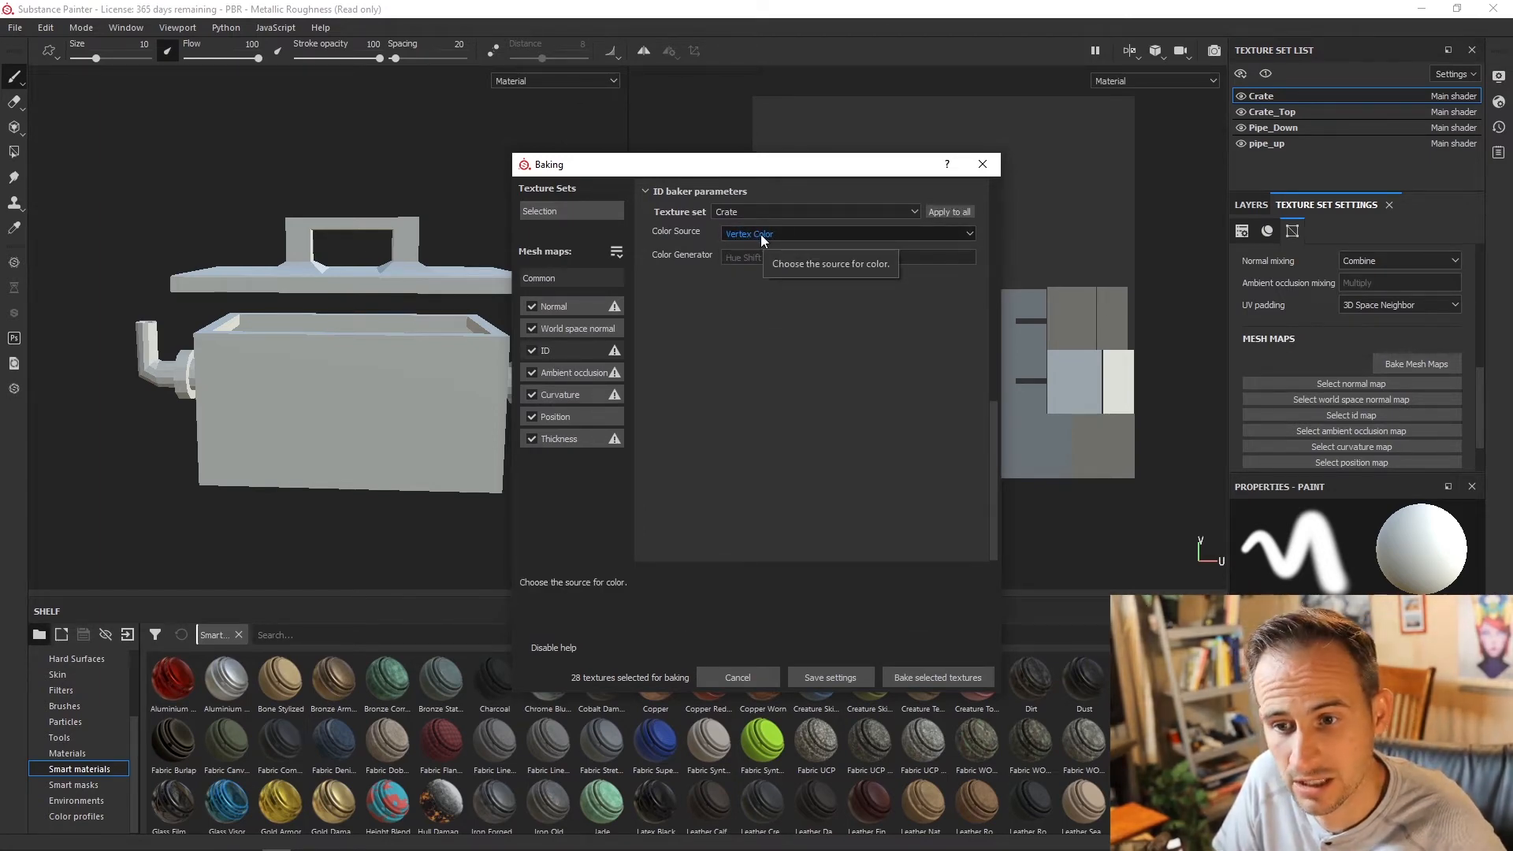
{"action": "left_click", "coordinate": [760, 234]}
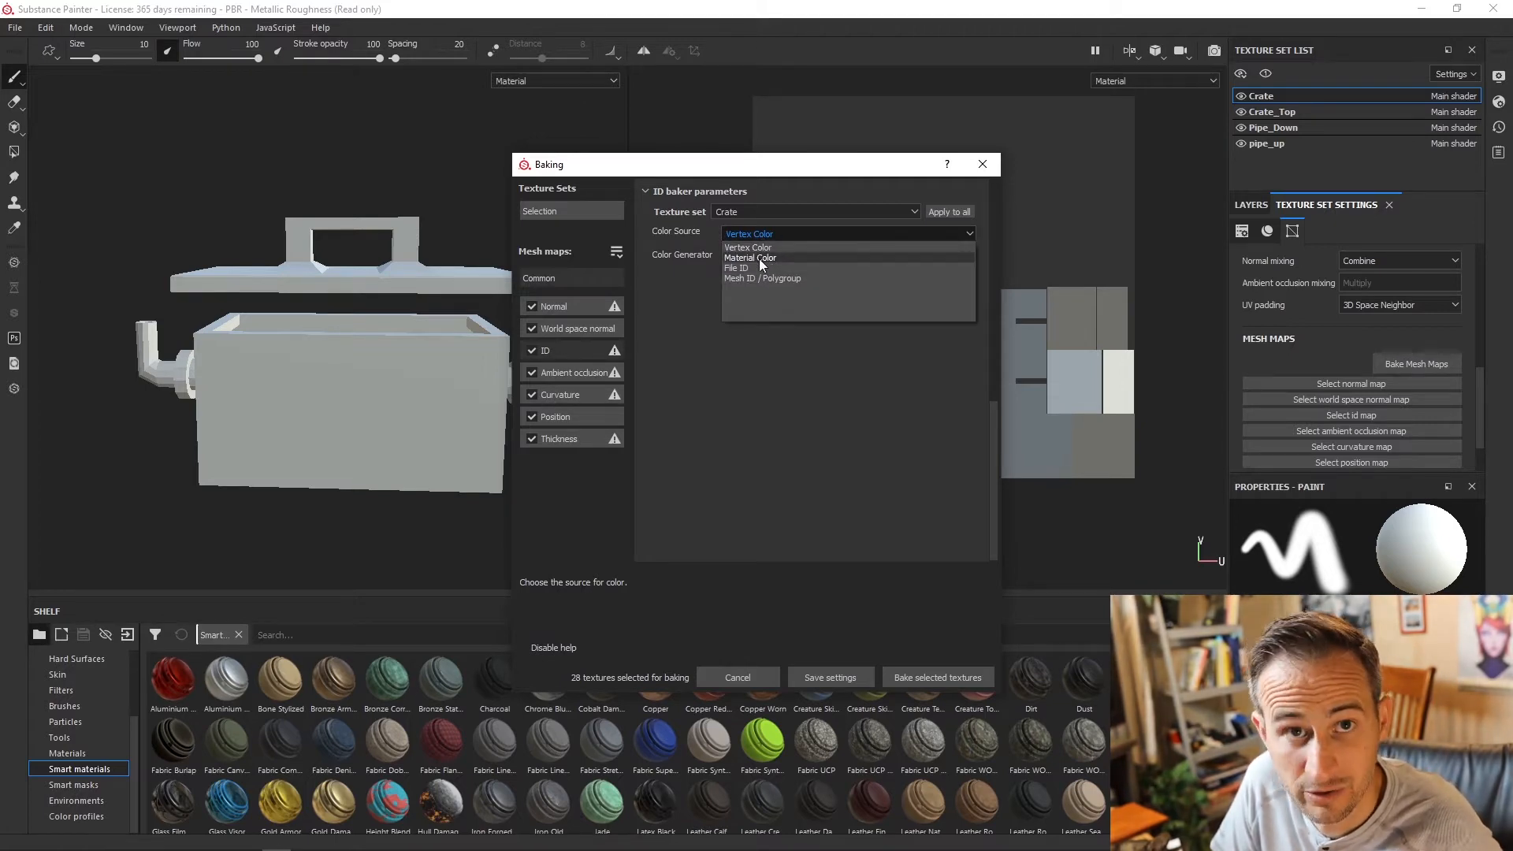
{"action": "left_click", "coordinate": [759, 259]}
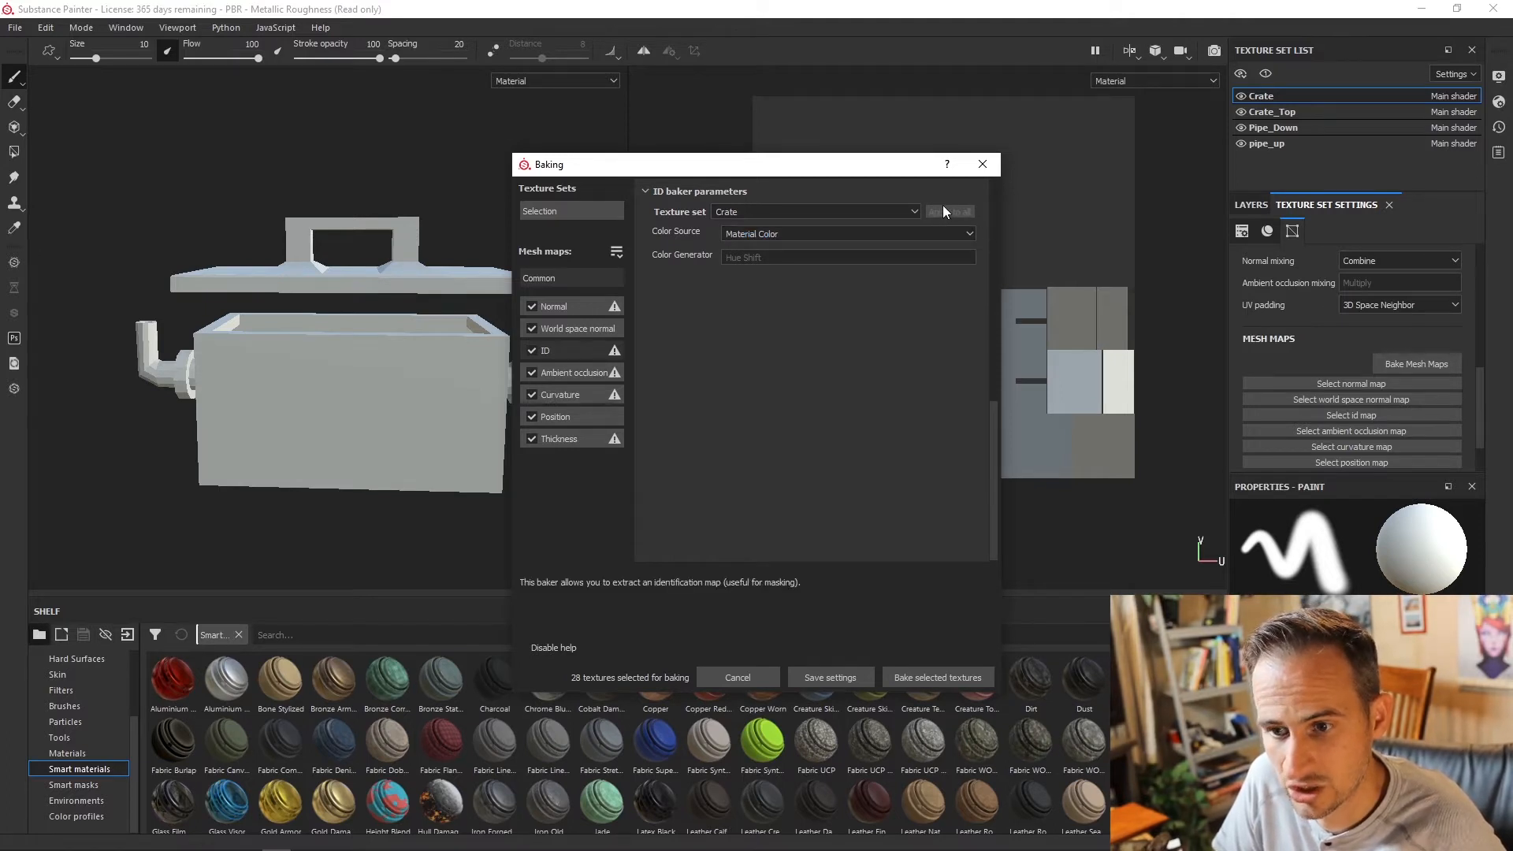
{"action": "left_click", "coordinate": [908, 213]}
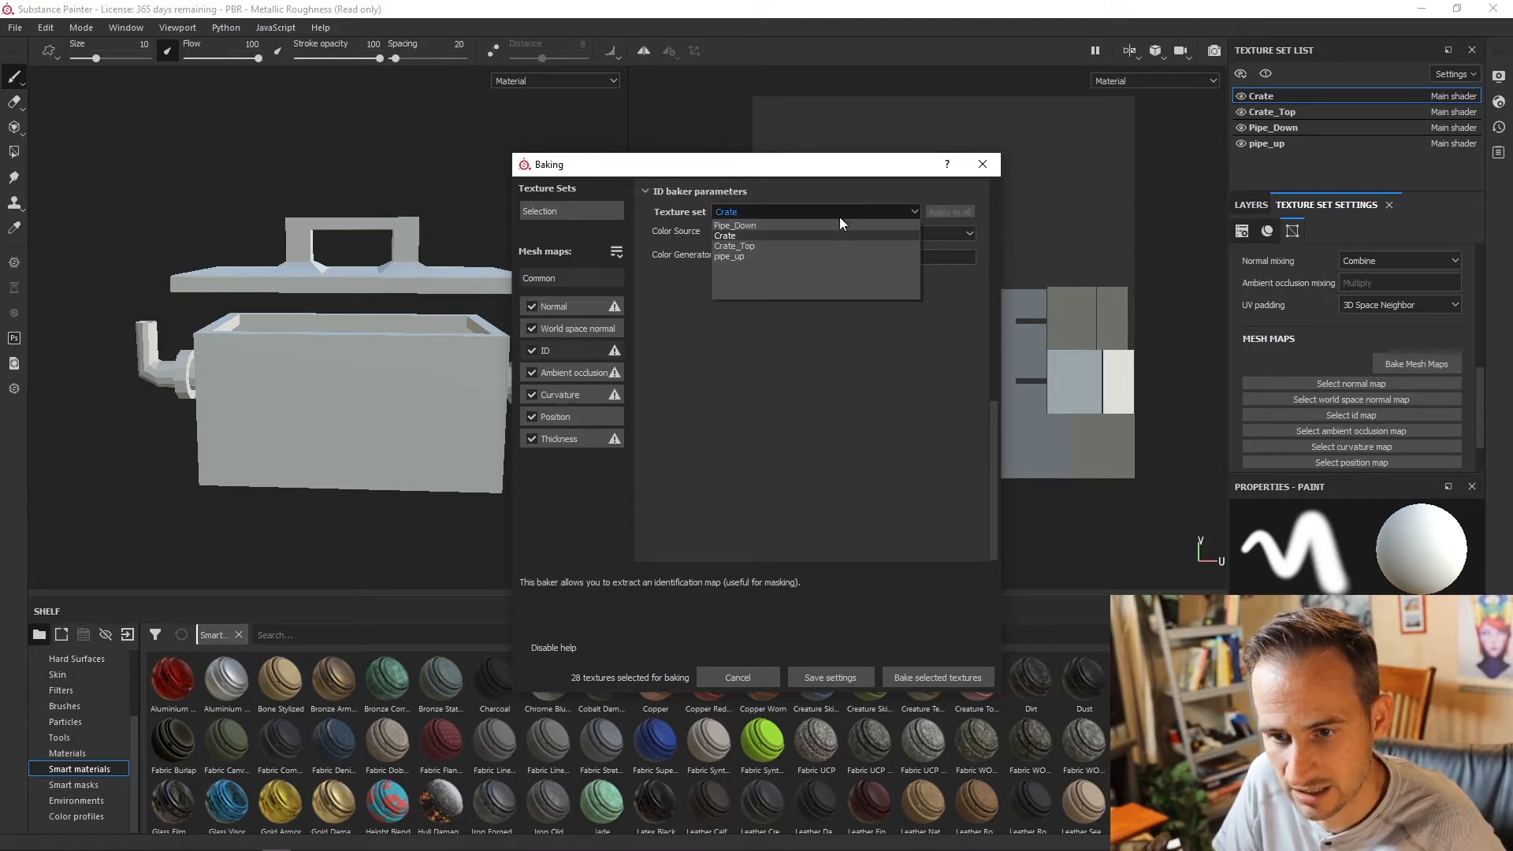
{"action": "left_click", "coordinate": [816, 405]}
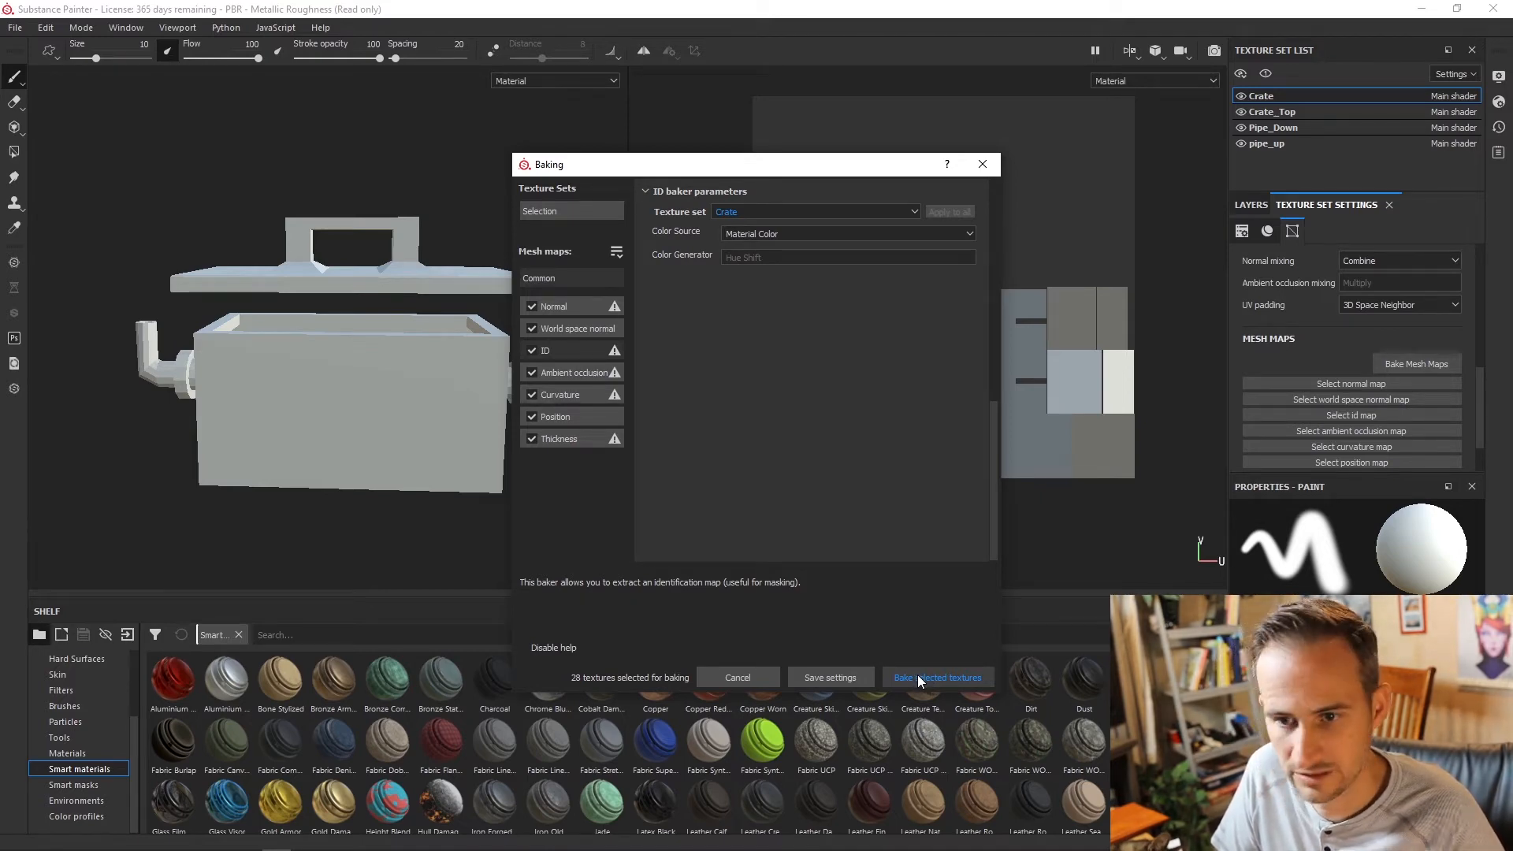
Step: Review the common baking parameters and bake the selected mesh maps for all texture sets
{"action": "left_click", "coordinate": [563, 279]}
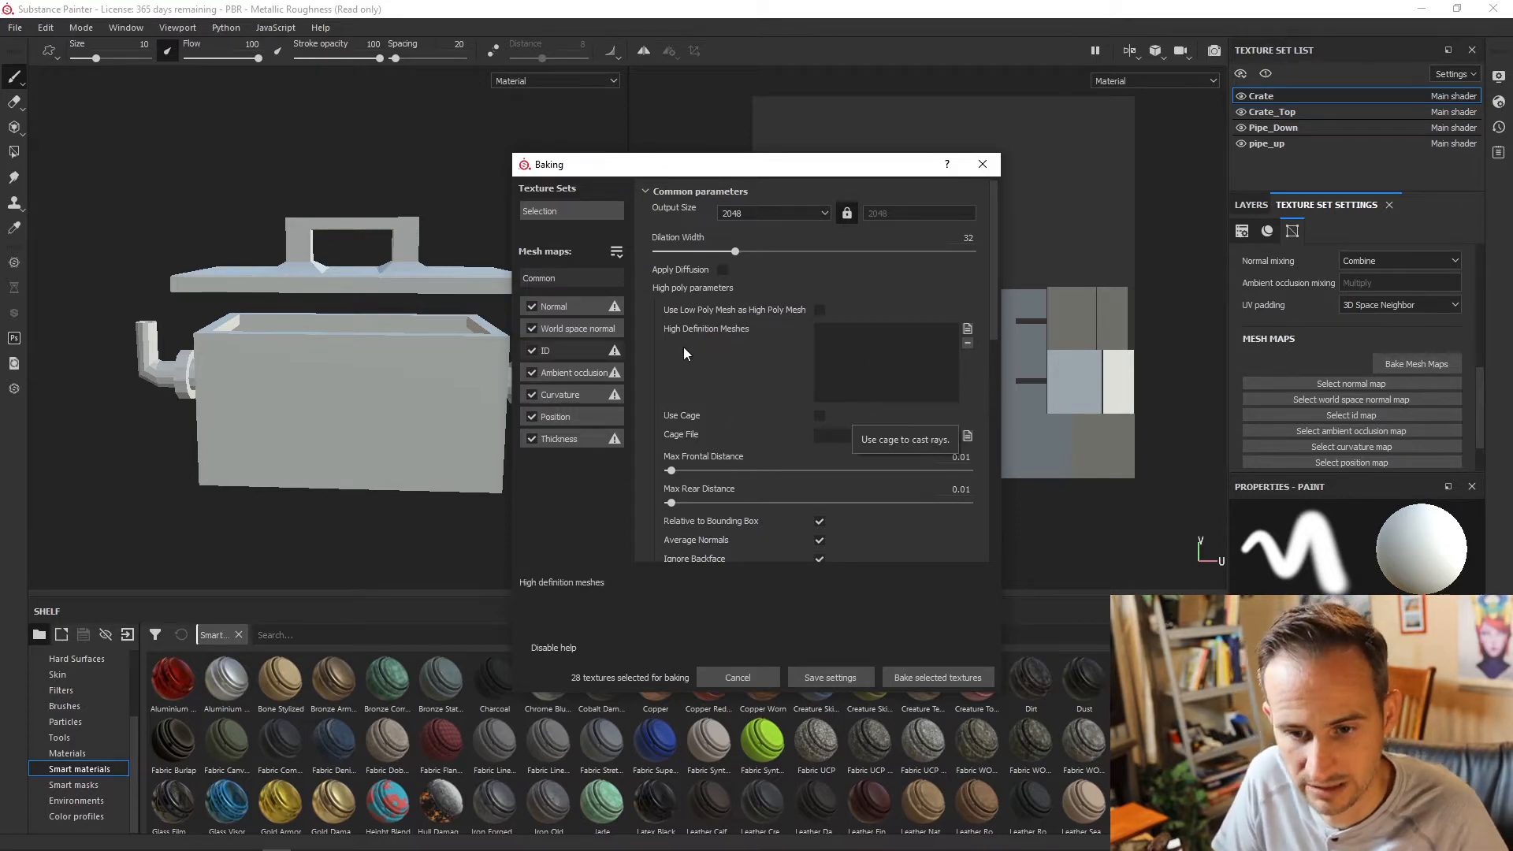
{"action": "scroll", "coordinate": [863, 456], "scroll_direction": "down", "scroll_amount": 6}
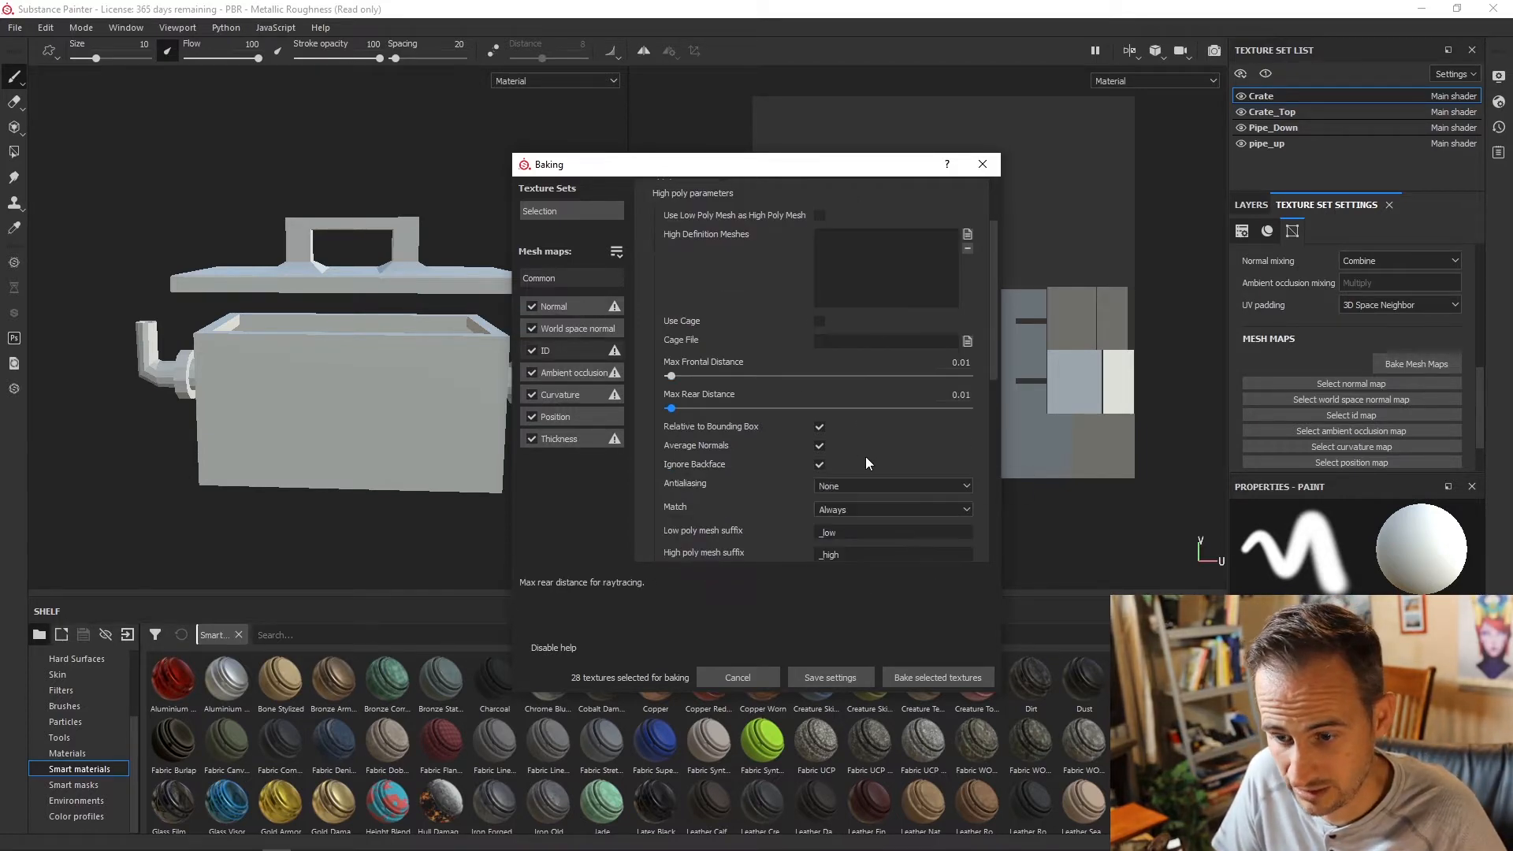
{"action": "left_click", "coordinate": [938, 677]}
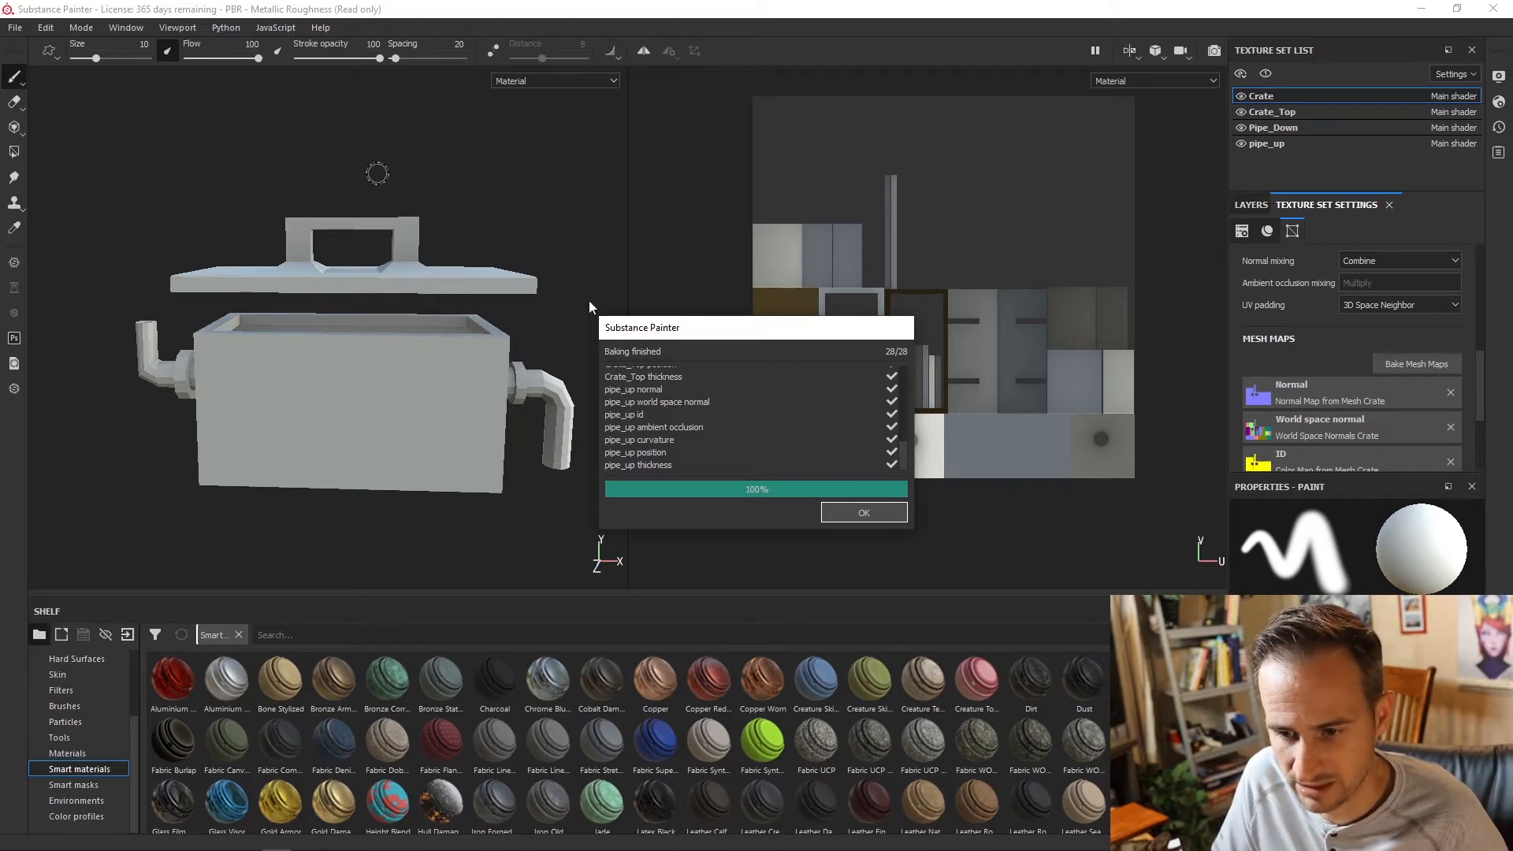
{"action": "left_click", "coordinate": [856, 512]}
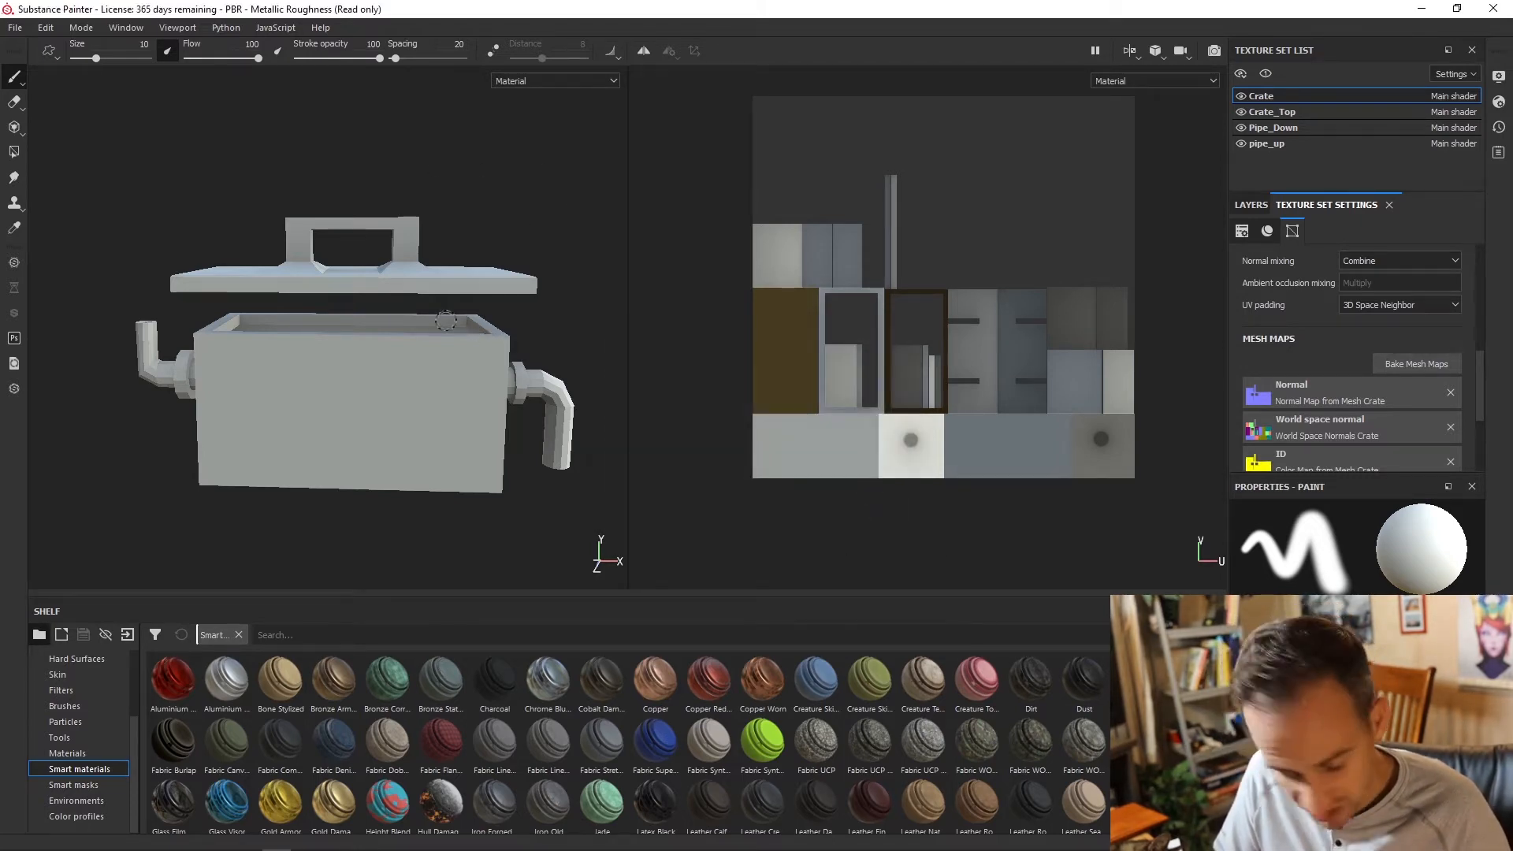
Step: Cycle the 3D and 2D viewports through the baked mesh maps, ending on ambient occlusion
{"action": "key", "text": "b"}
{"action": "key", "text": "b"}
{"action": "key", "text": "b"}
{"action": "key", "text": "b"}
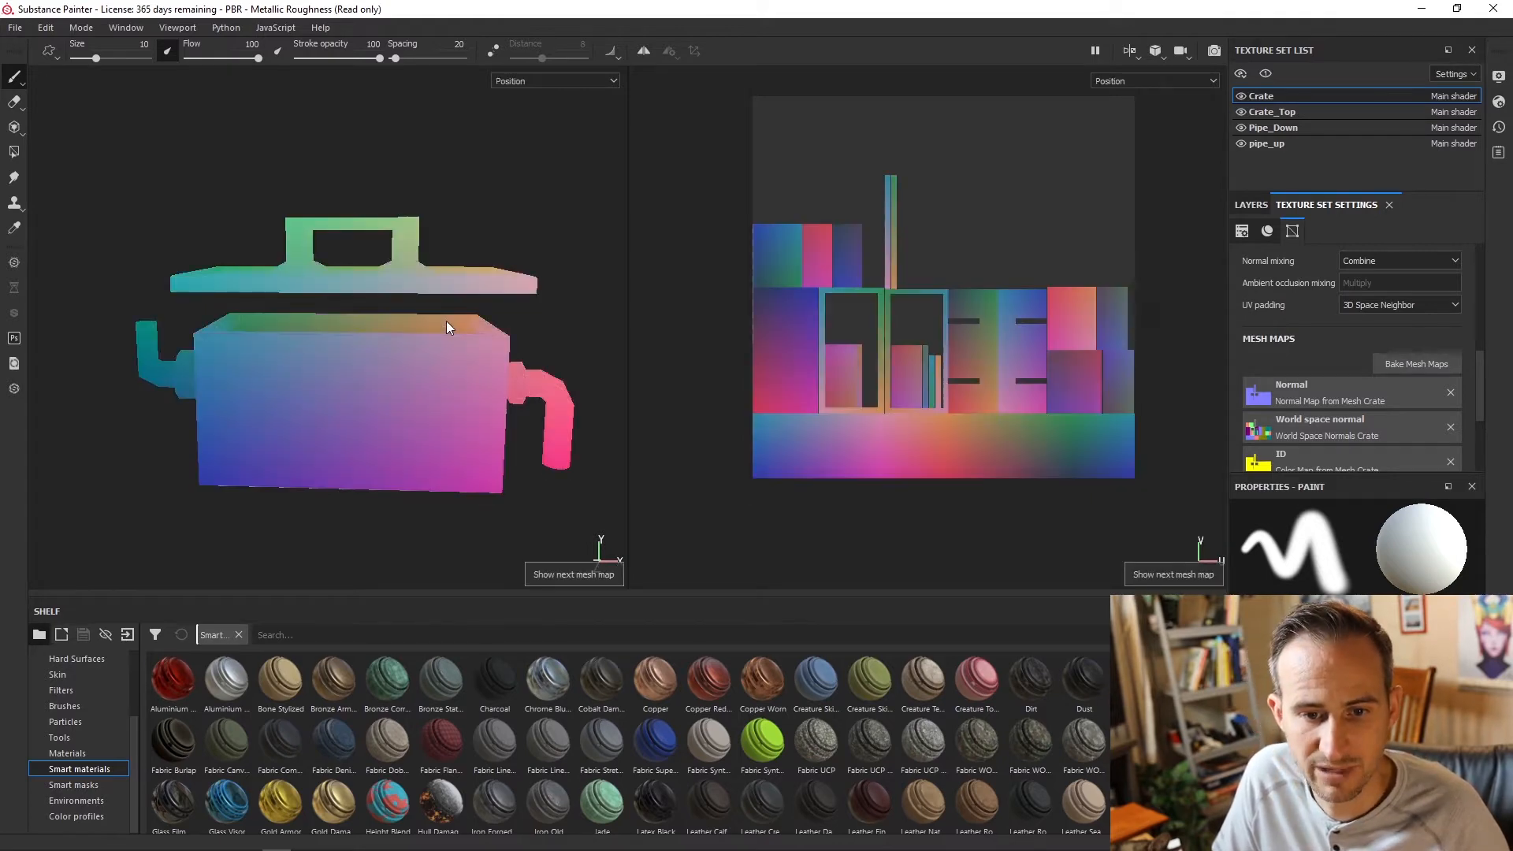
{"action": "key", "text": "b"}
{"action": "key", "text": "b"}
{"action": "key", "text": "b"}
{"action": "key", "text": "b"}
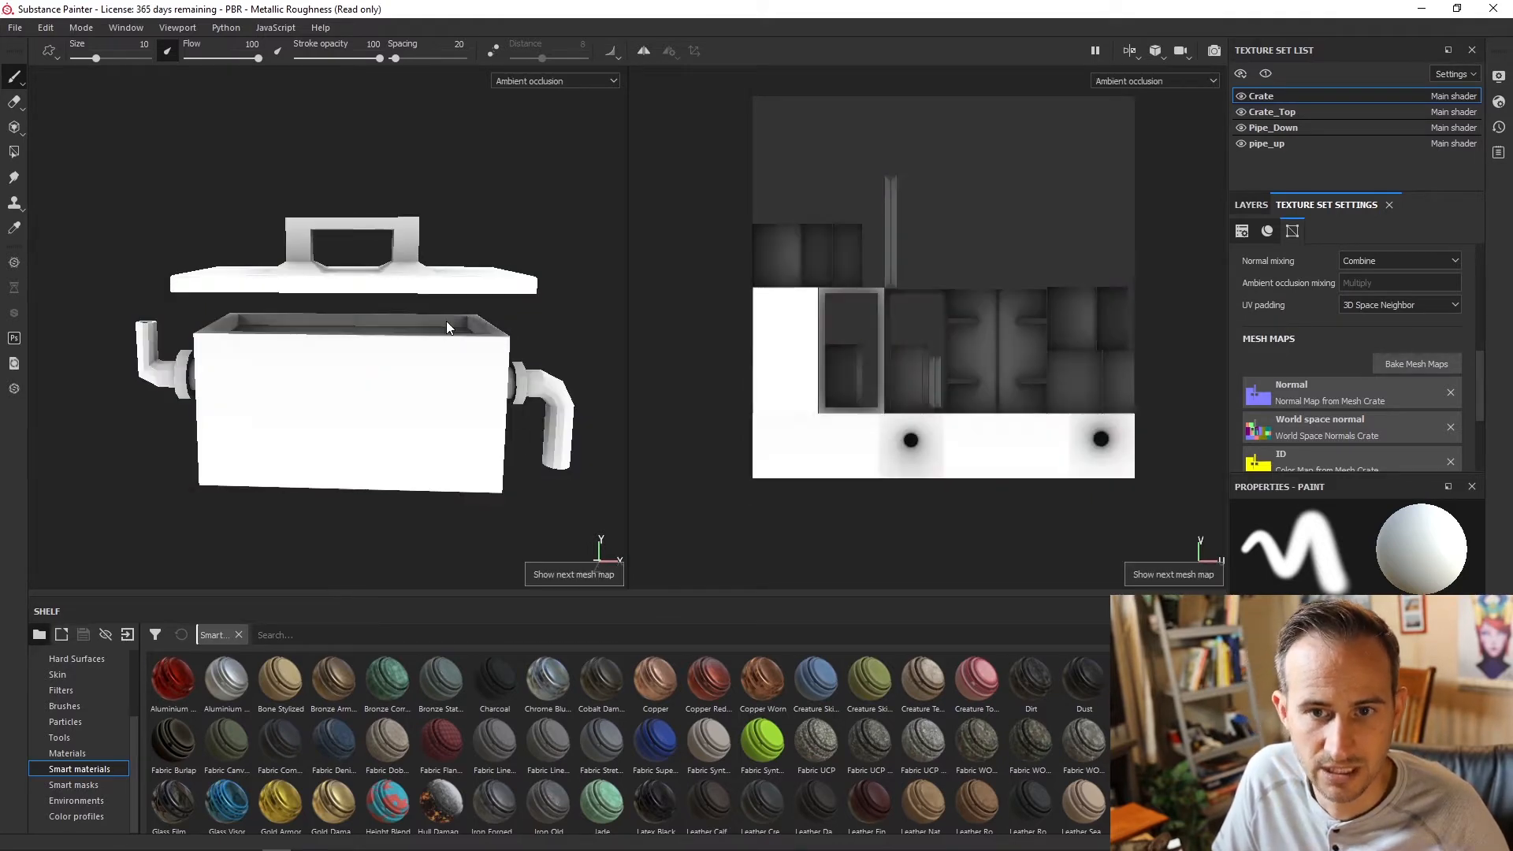
Step: Check the viewport display options and look through the mesh maps assigned in the Crate texture set settings
{"action": "left_click", "coordinate": [558, 83]}
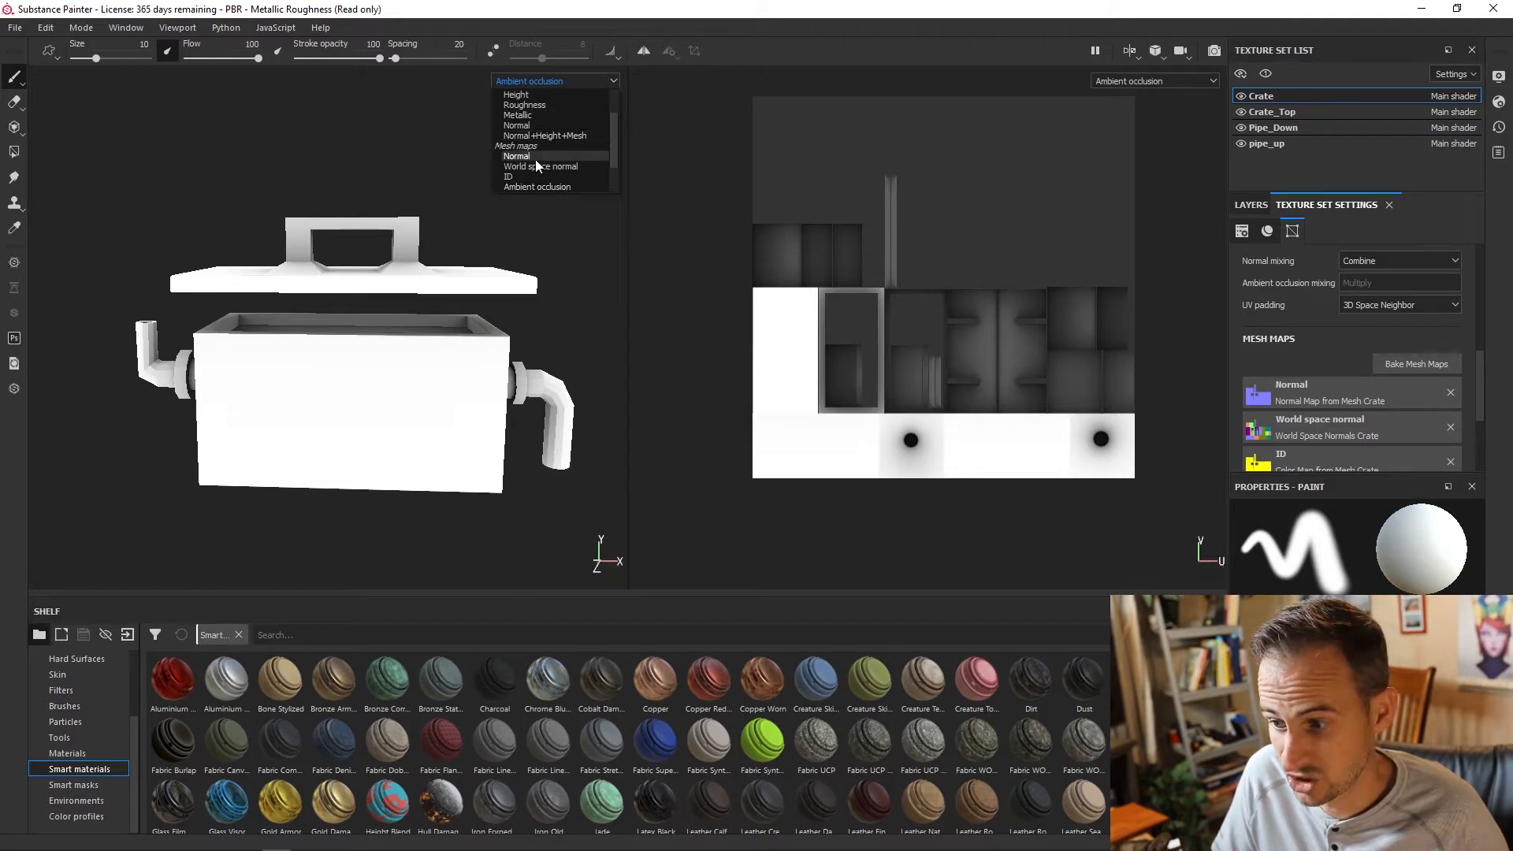
{"action": "left_click", "coordinate": [1320, 339]}
{"action": "scroll", "coordinate": [1335, 366], "scroll_direction": "down", "scroll_amount": 2}
{"action": "scroll", "coordinate": [1335, 383], "scroll_direction": "down", "scroll_amount": 2}
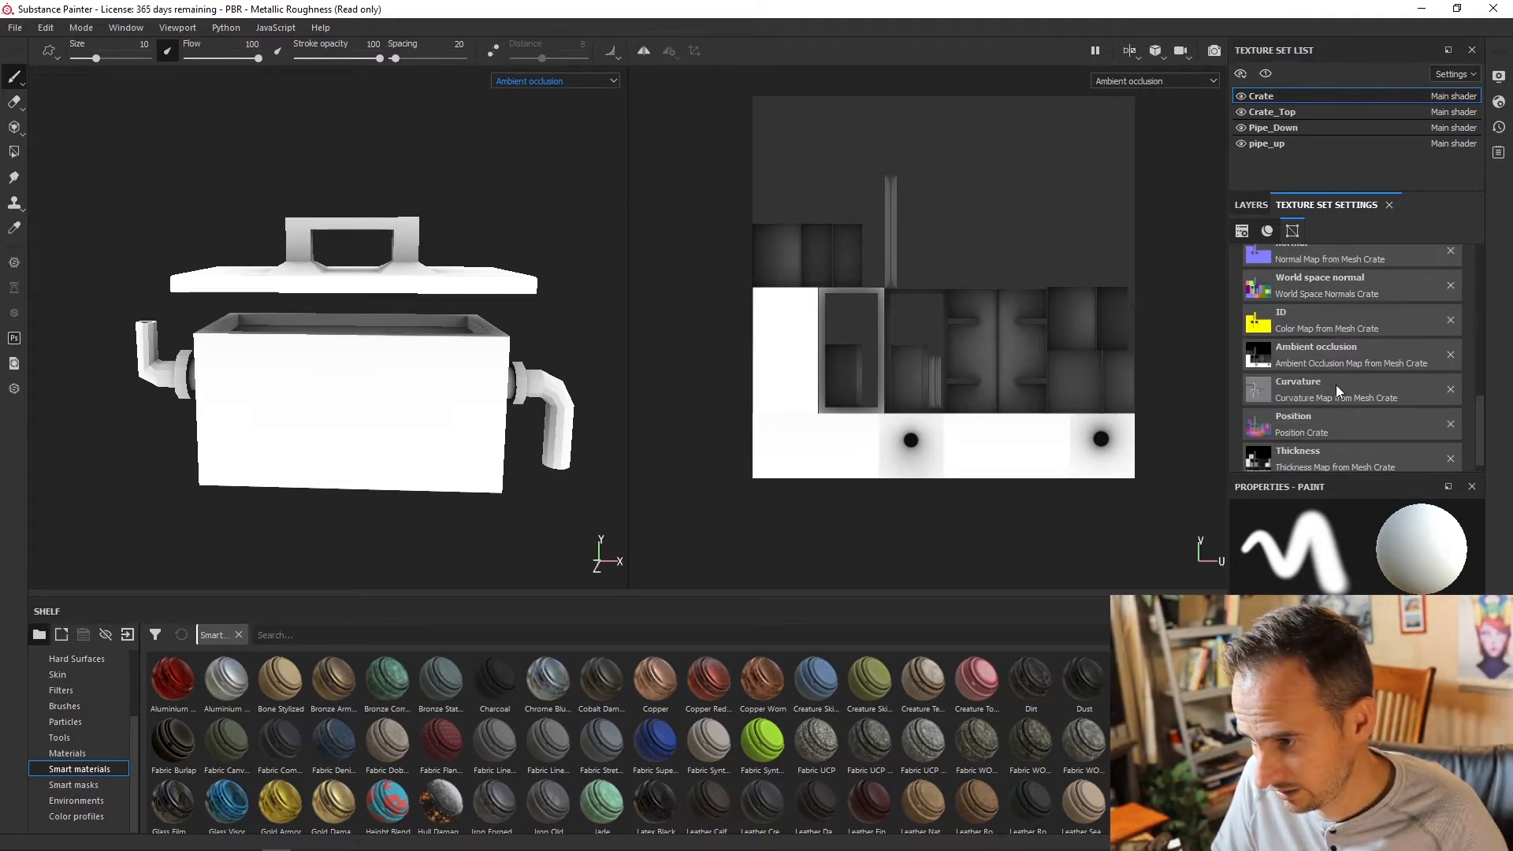
Step: Cycle through the mesh maps again, including normal and curvature, and stop on the ID map to examine the part colors
{"action": "key", "text": "b"}
{"action": "key", "text": "b"}
{"action": "key", "text": "b"}
{"action": "key", "text": "b"}
{"action": "key", "text": "b"}
{"action": "key", "text": "b"}
{"action": "key", "text": "b"}
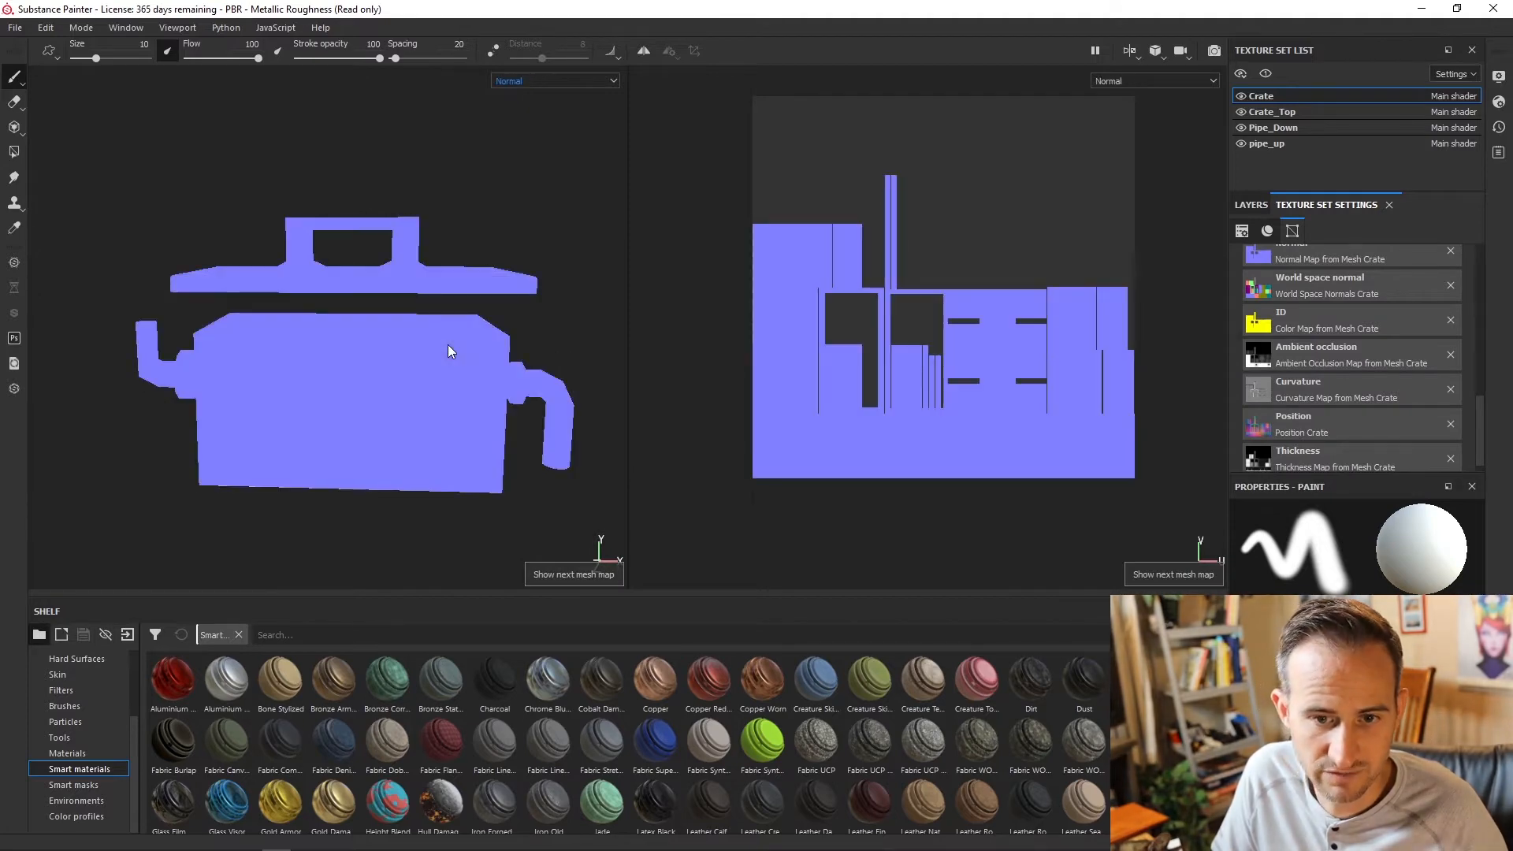
{"action": "key", "text": "b"}
{"action": "key", "text": "b"}
{"action": "key", "text": "b"}
{"action": "key", "text": "b"}
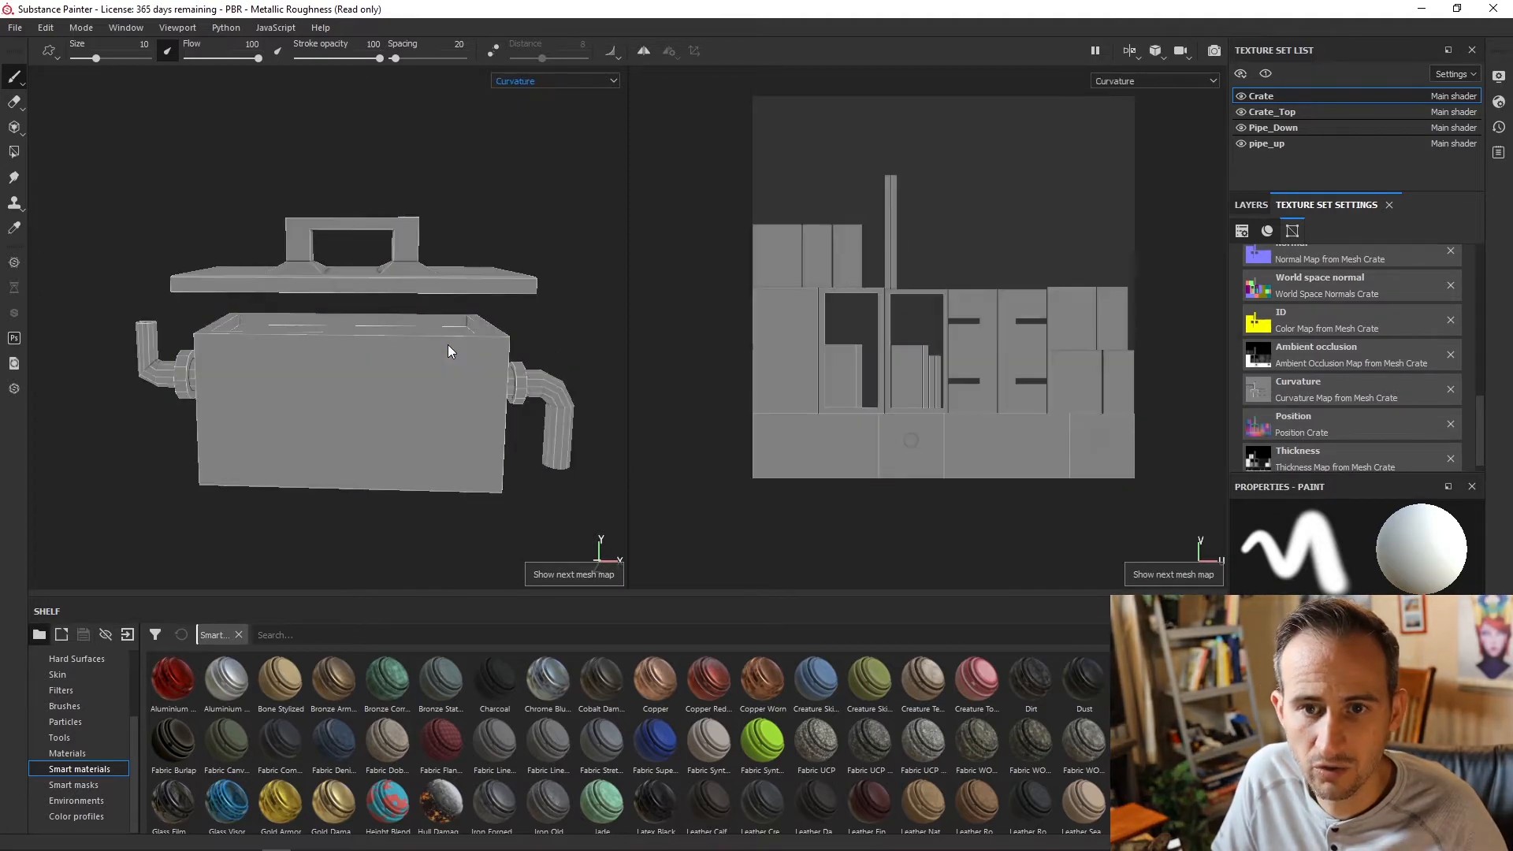
{"action": "key", "text": "b"}
{"action": "key", "text": "b"}
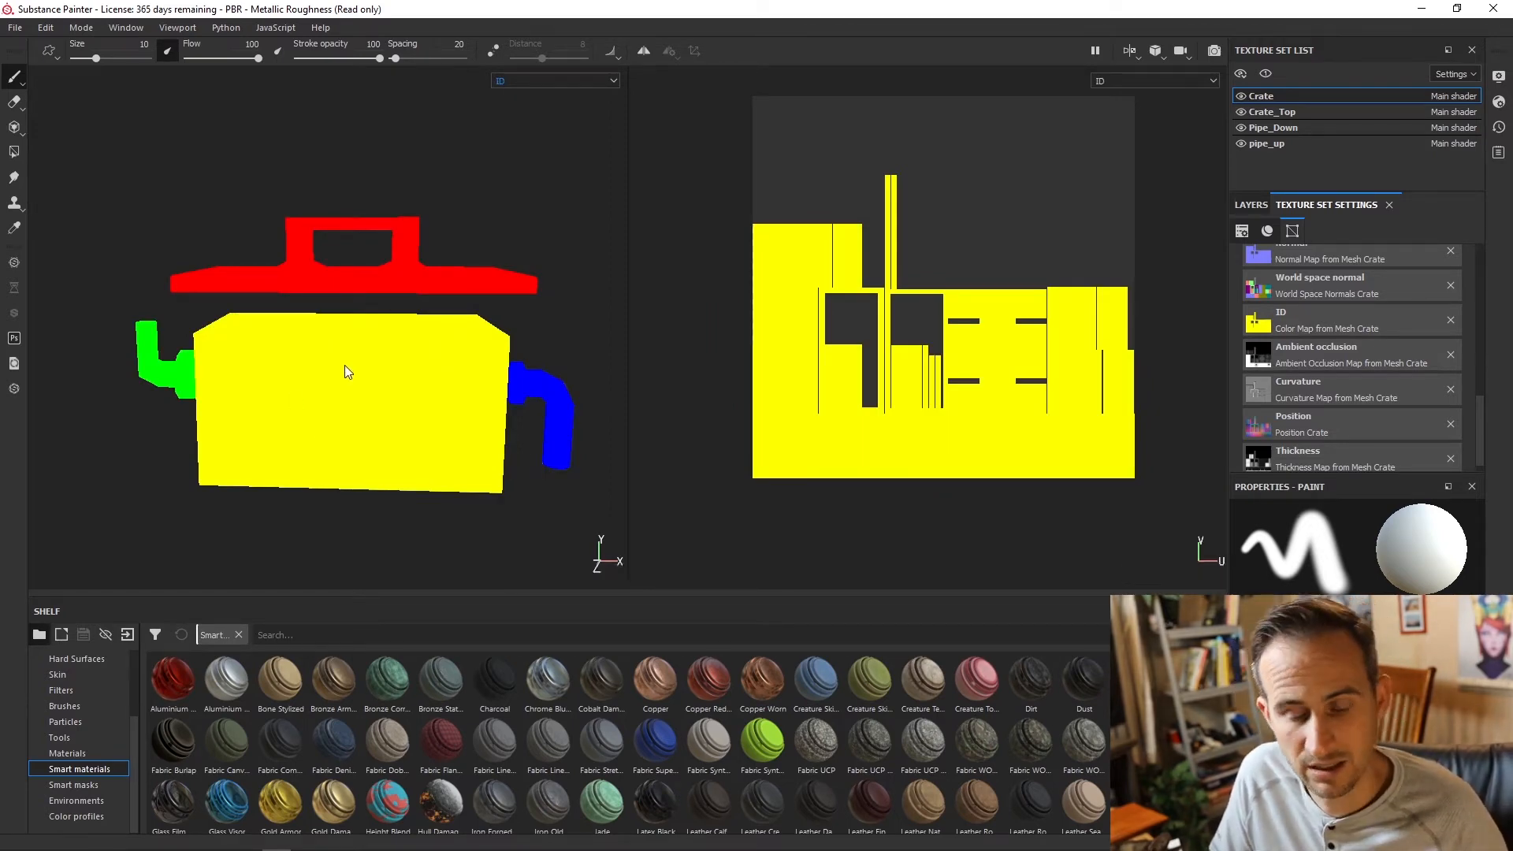
Step: Examine the ambient occlusion and curvature maps on the crate's edges and pipes from different angles
{"action": "key", "text": "b"}
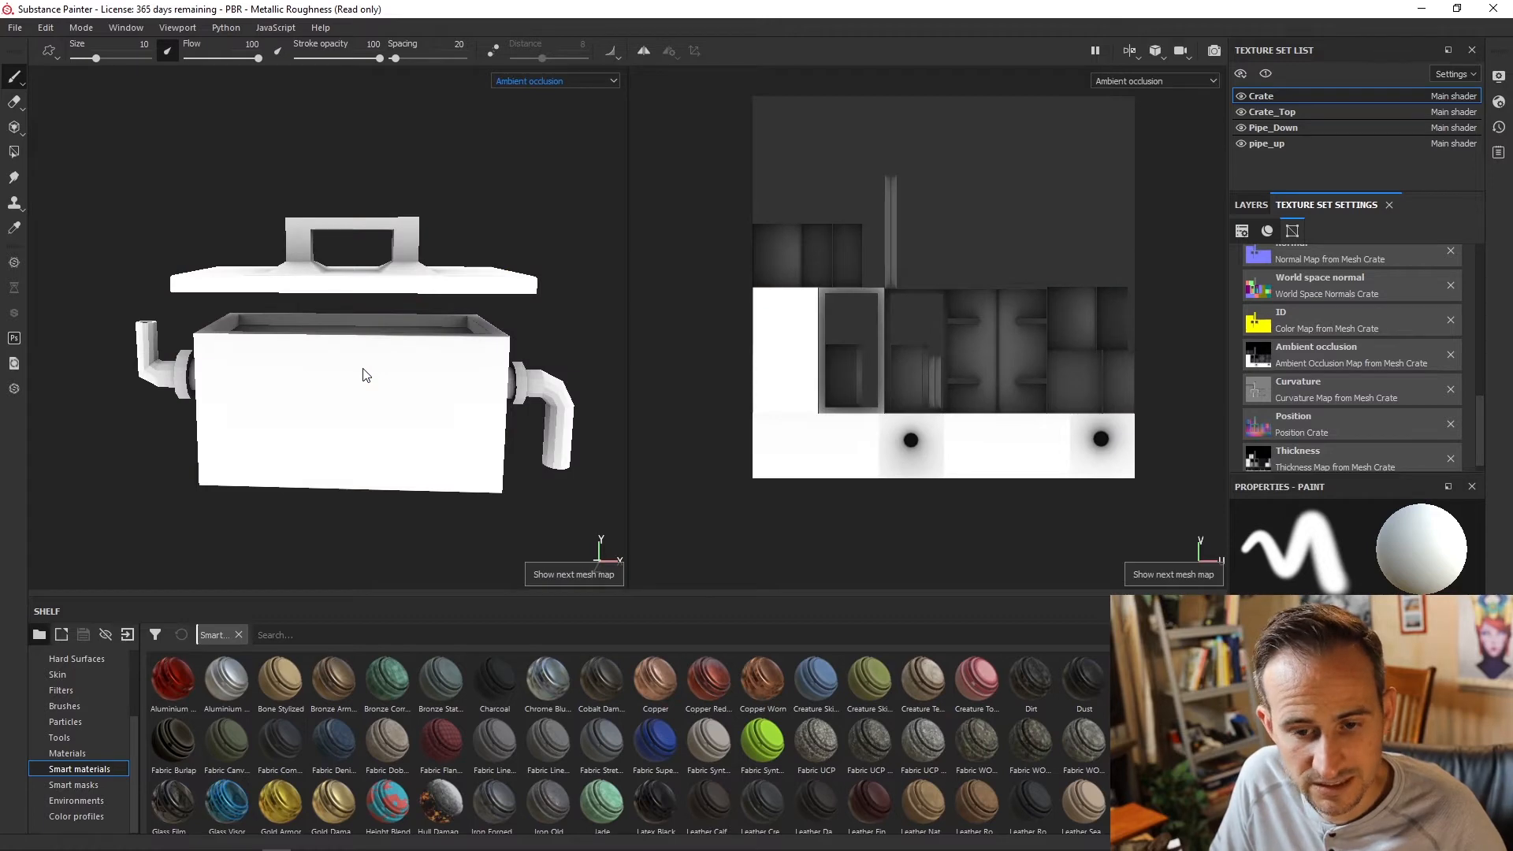
{"action": "scroll", "coordinate": [387, 374], "scroll_direction": "down", "scroll_amount": 3}
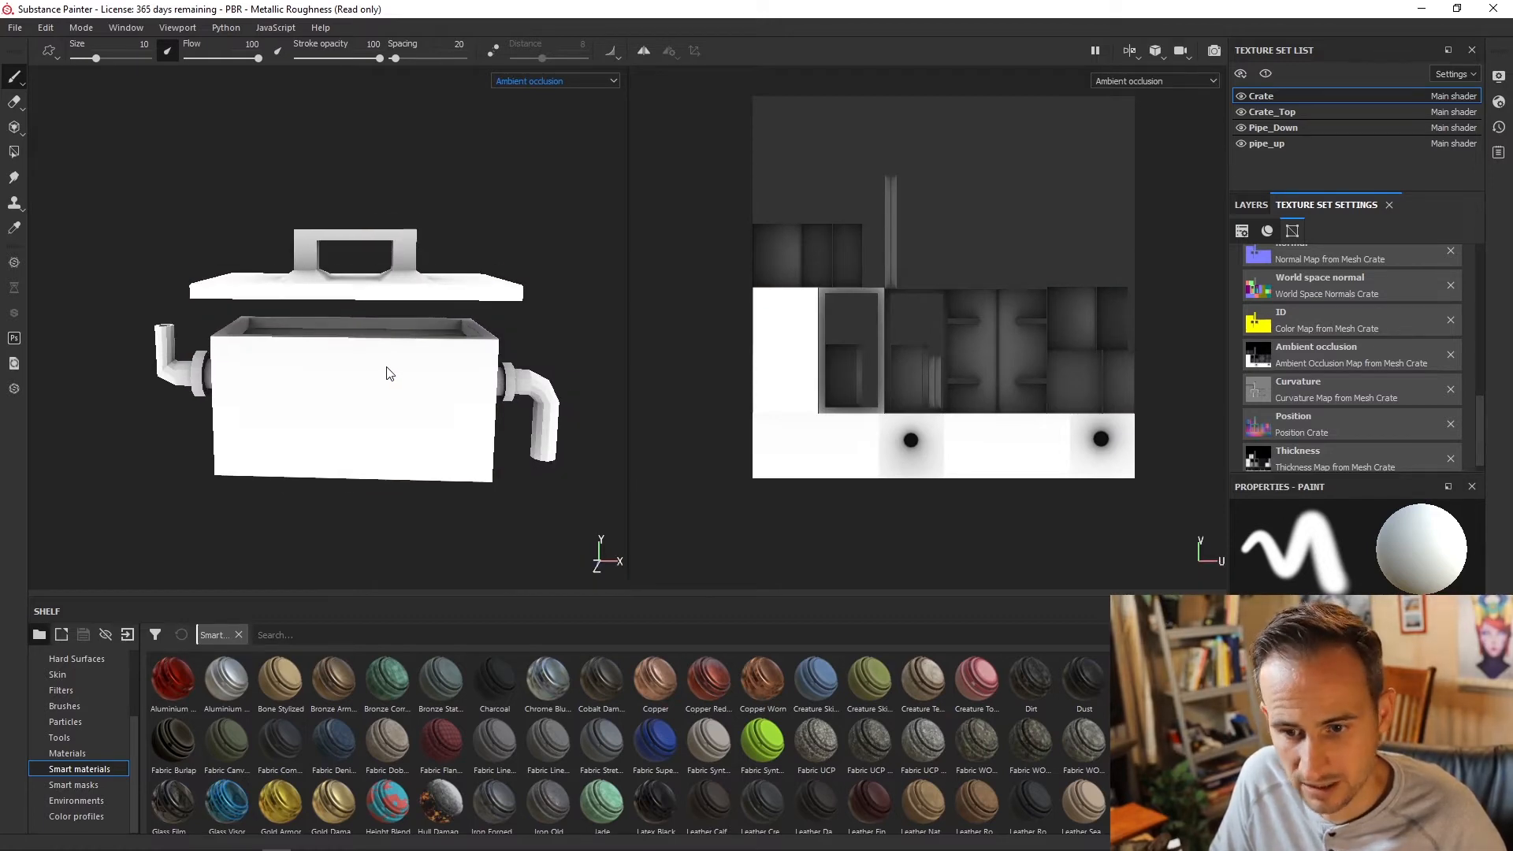
{"action": "scroll", "coordinate": [387, 374], "scroll_direction": "up", "scroll_amount": 4}
{"action": "left_click_drag", "start_coordinate": [336, 393], "coordinate": [259, 381], "text": "alt"}
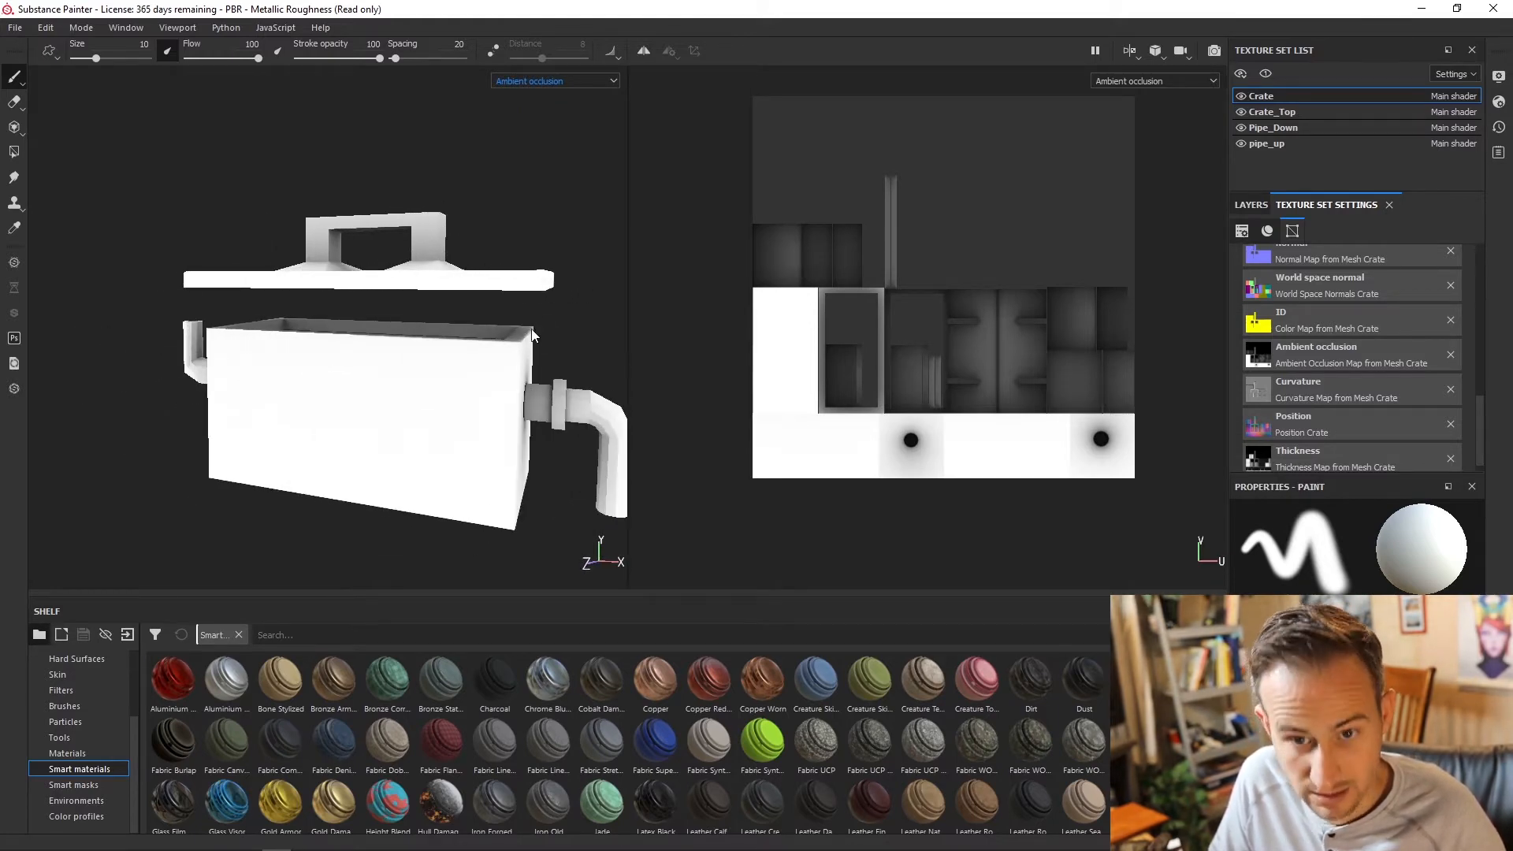
{"action": "key", "text": "b"}
{"action": "scroll", "coordinate": [506, 361], "scroll_direction": "down", "scroll_amount": 2}
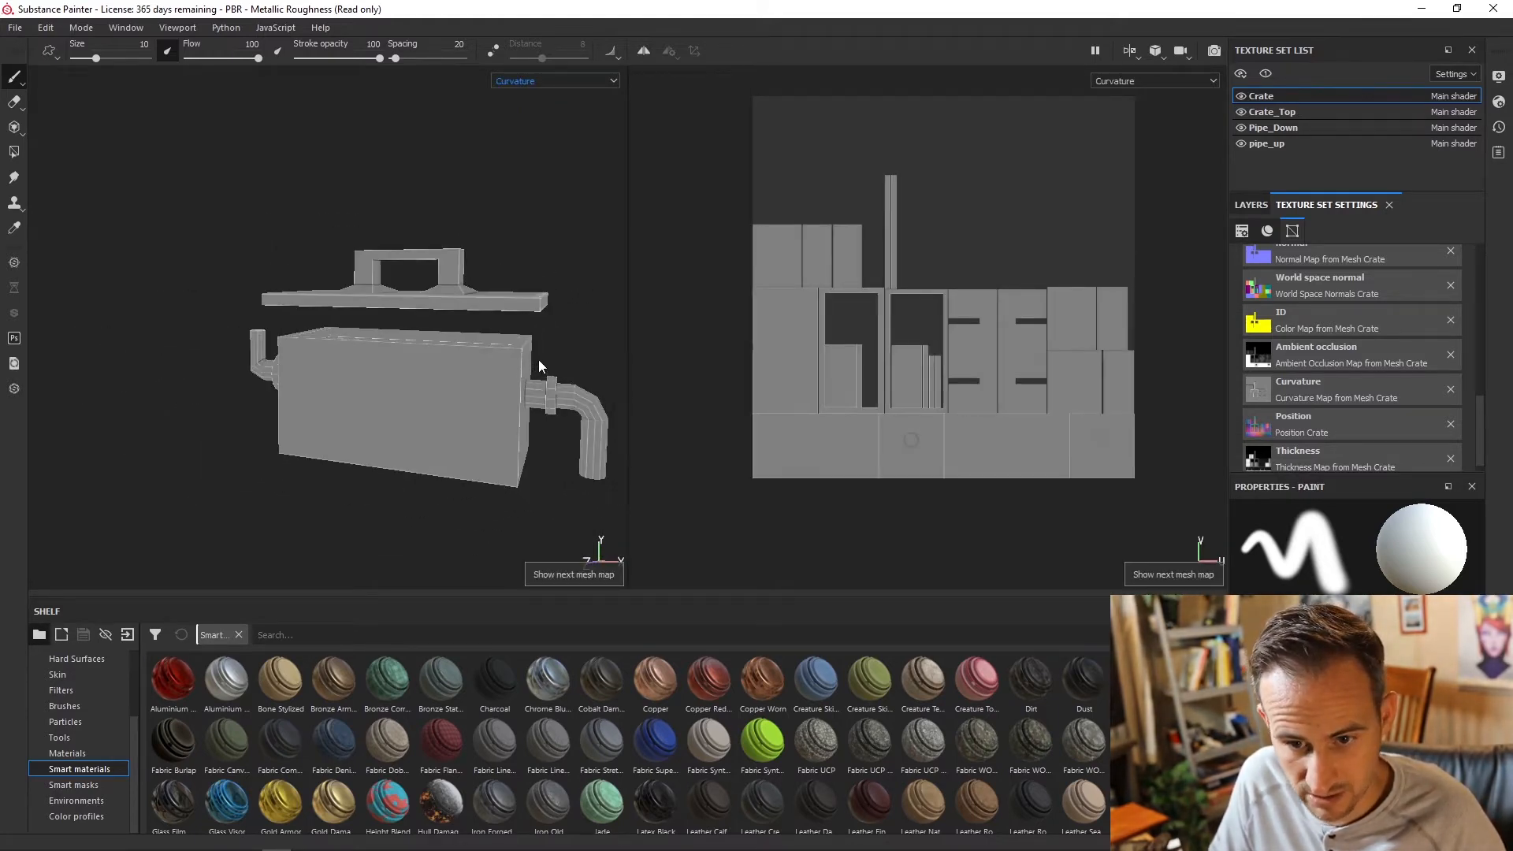
{"action": "scroll", "coordinate": [533, 358], "scroll_direction": "up", "scroll_amount": 6}
{"action": "scroll", "coordinate": [508, 362], "scroll_direction": "down", "scroll_amount": 3}
{"action": "left_click_drag", "start_coordinate": [507, 362], "coordinate": [451, 389], "text": "alt"}
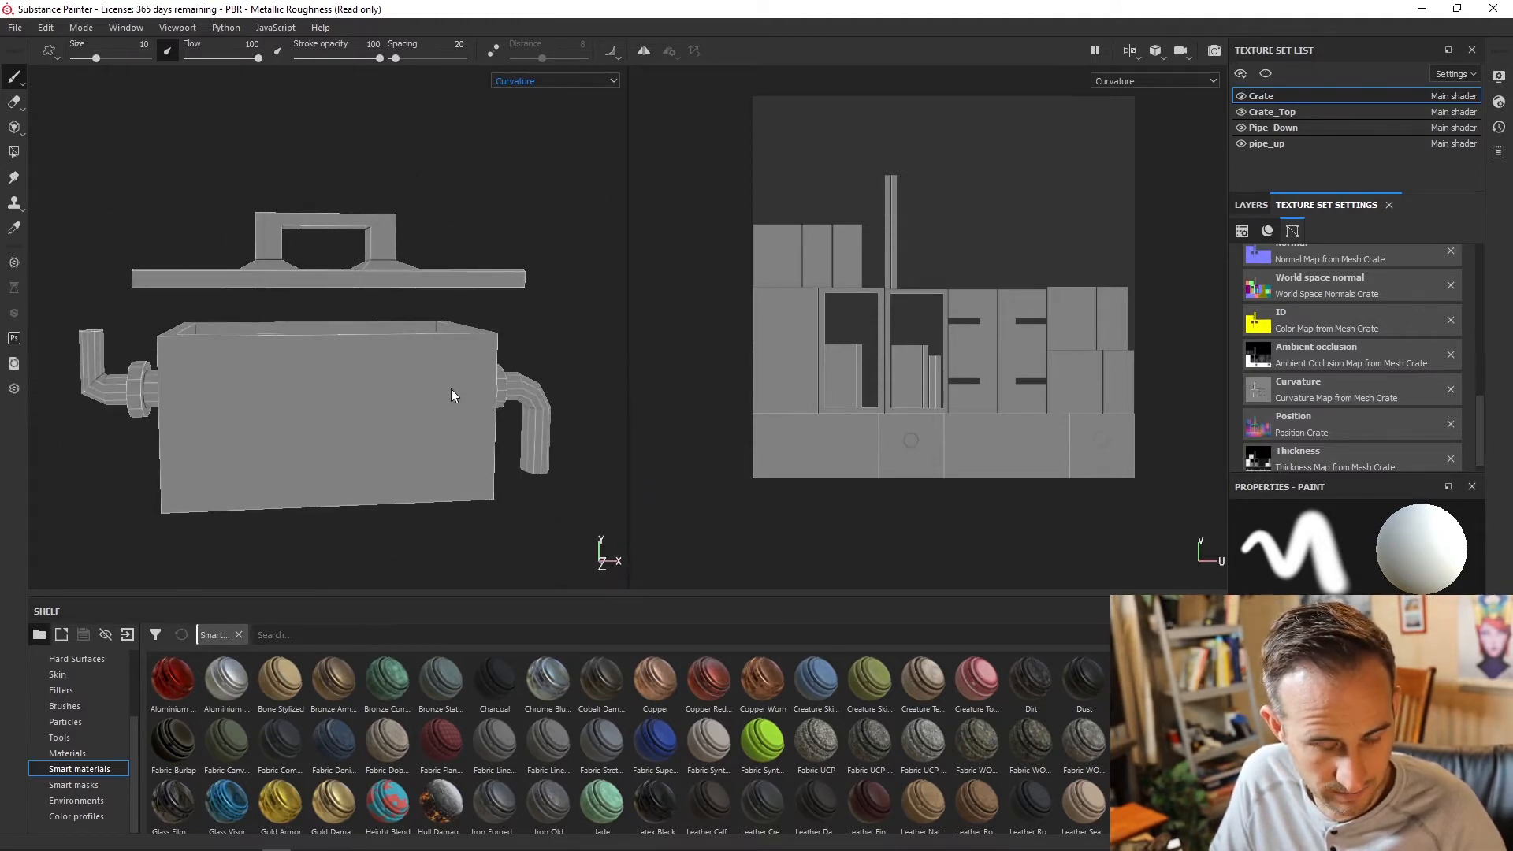
Step: Compare the thickness, normal, ID and position mesh maps on the crate
{"action": "key", "text": "b"}
{"action": "key", "text": "b"}
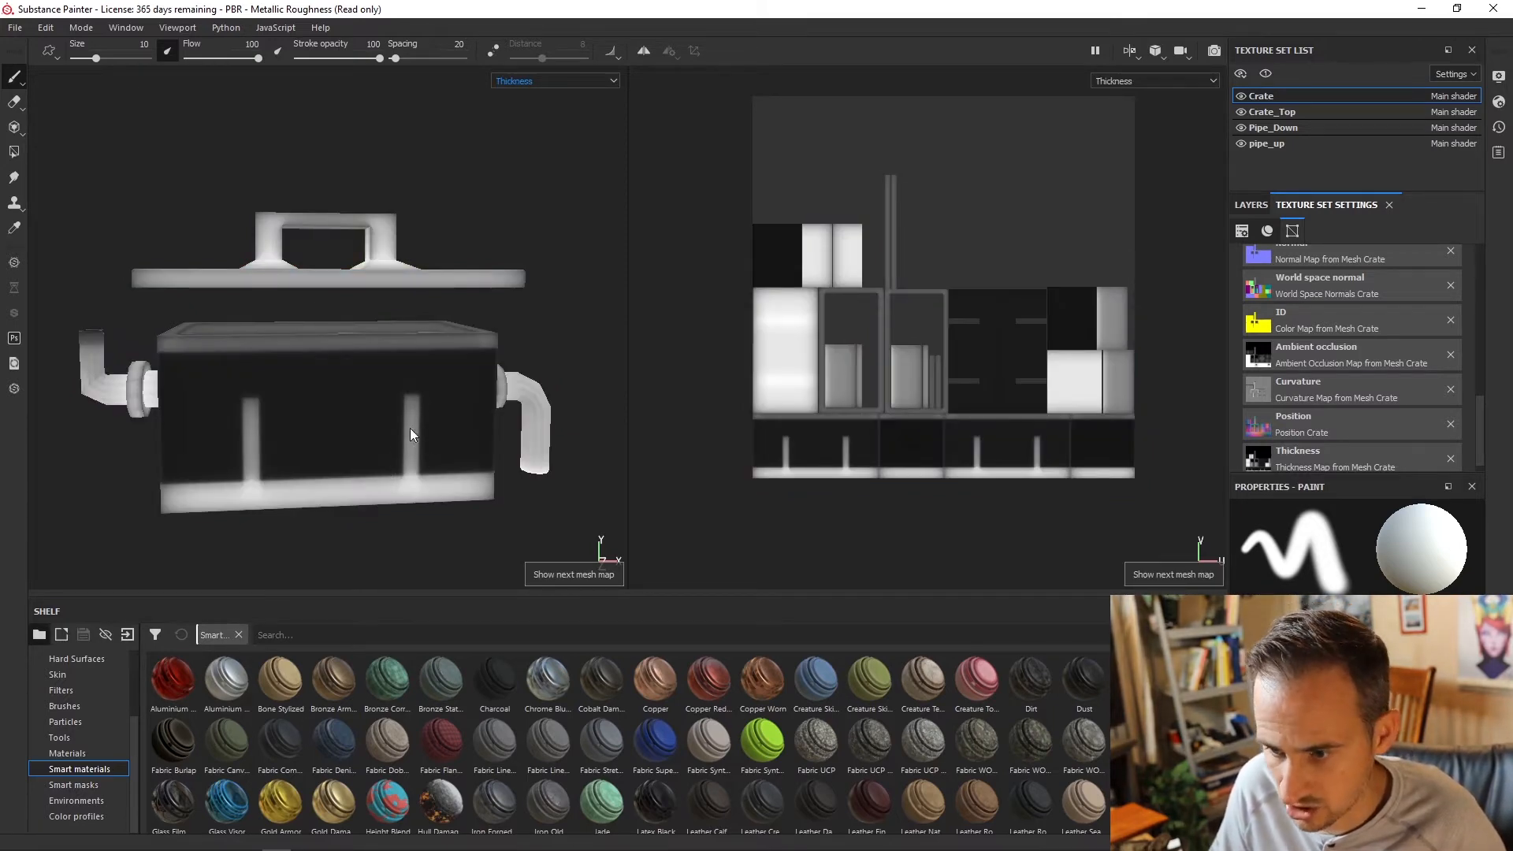
{"action": "key", "text": "b"}
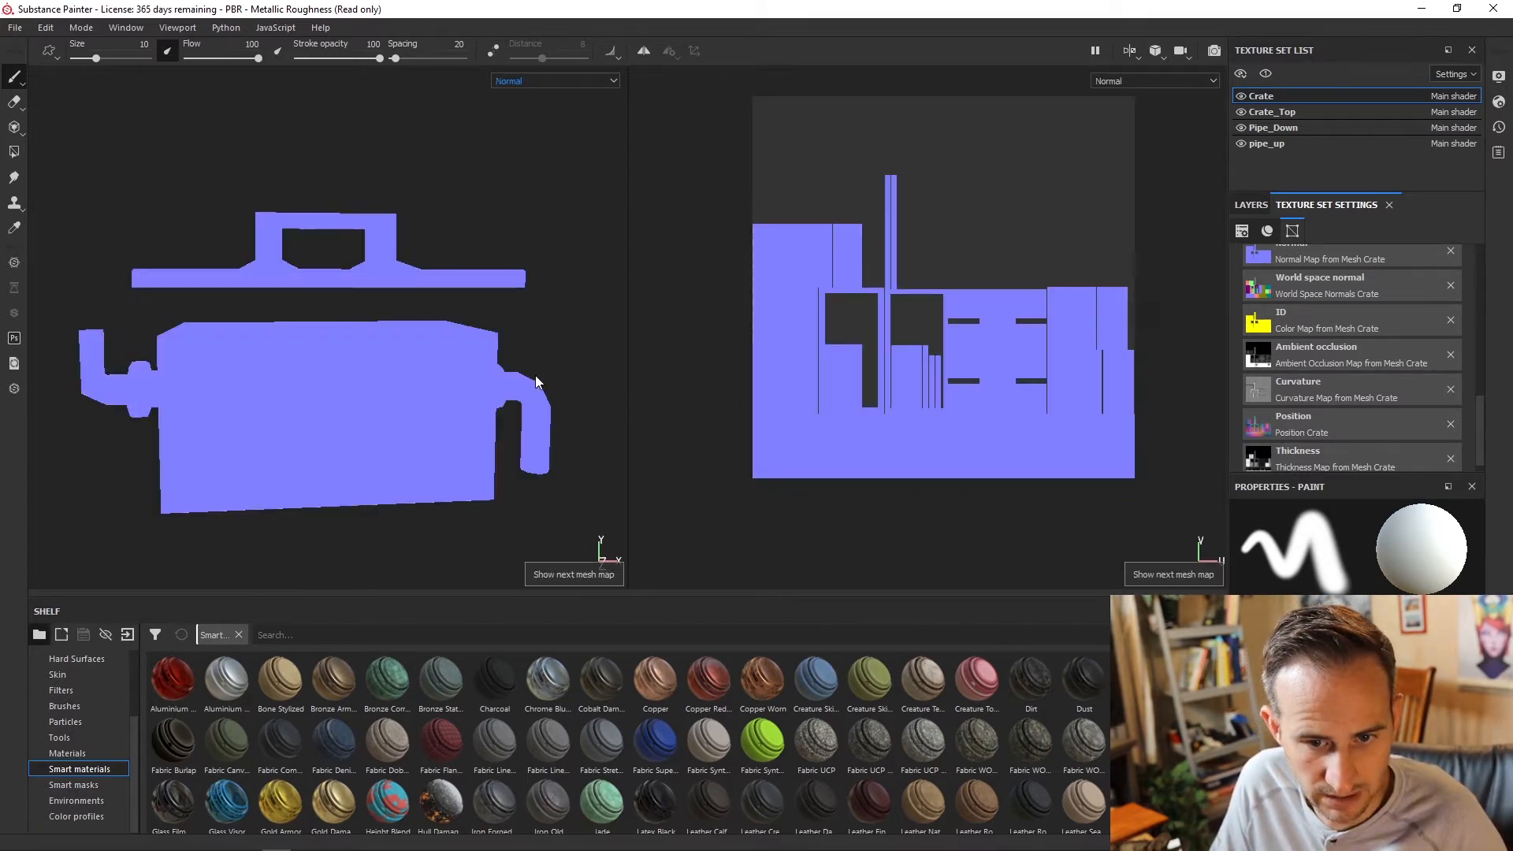
{"action": "key", "text": "b"}
{"action": "key", "text": "b"}
{"action": "key", "text": "b"}
{"action": "key", "text": "b"}
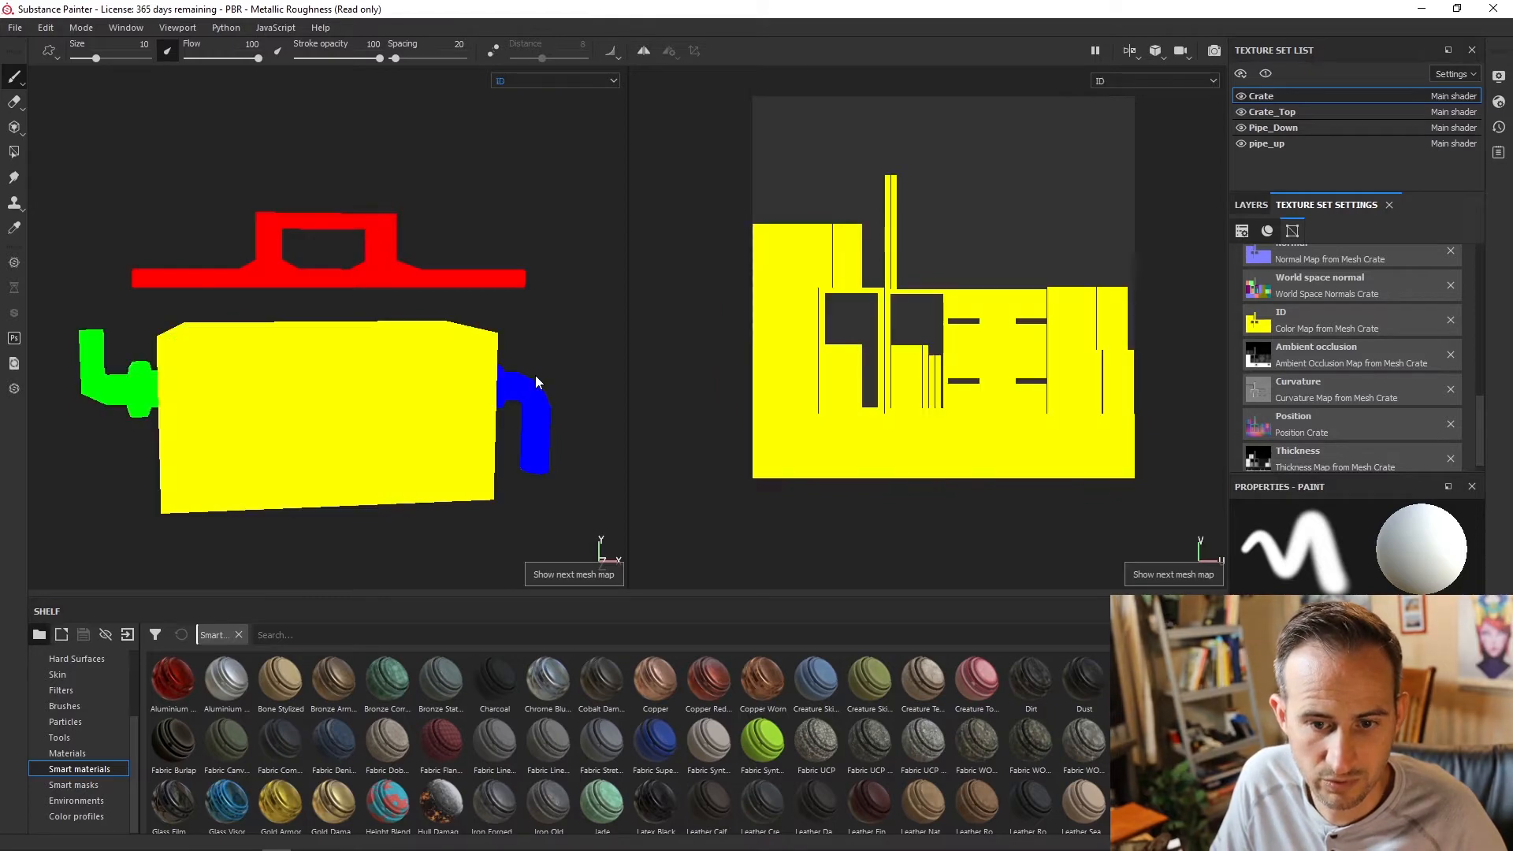
{"action": "key", "text": "b"}
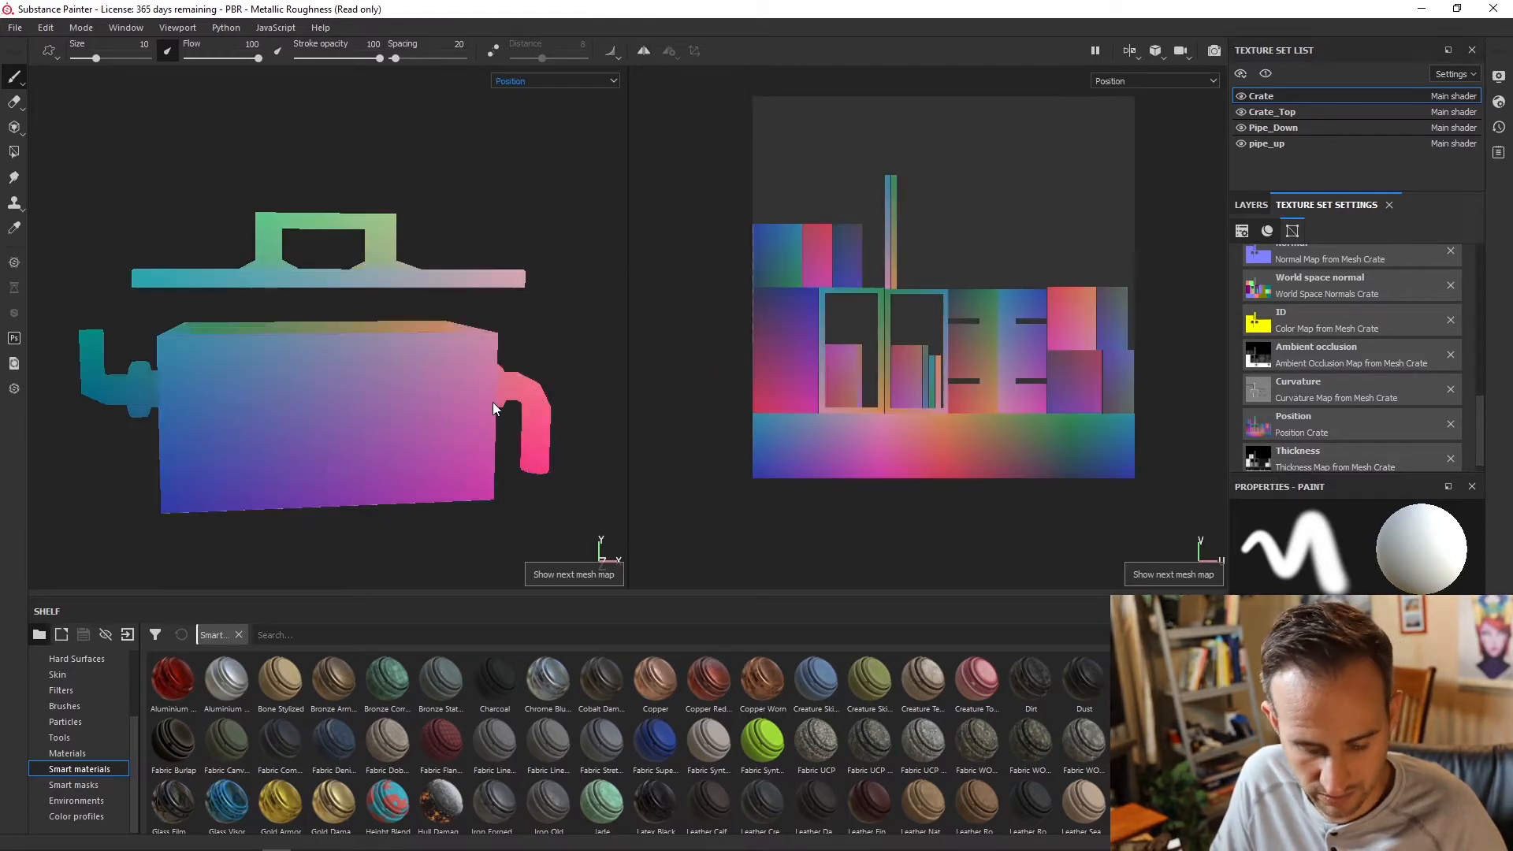
Step: Return both viewports to the Material display and reframe the crate closer from a raised corner angle
{"action": "key", "text": "m"}
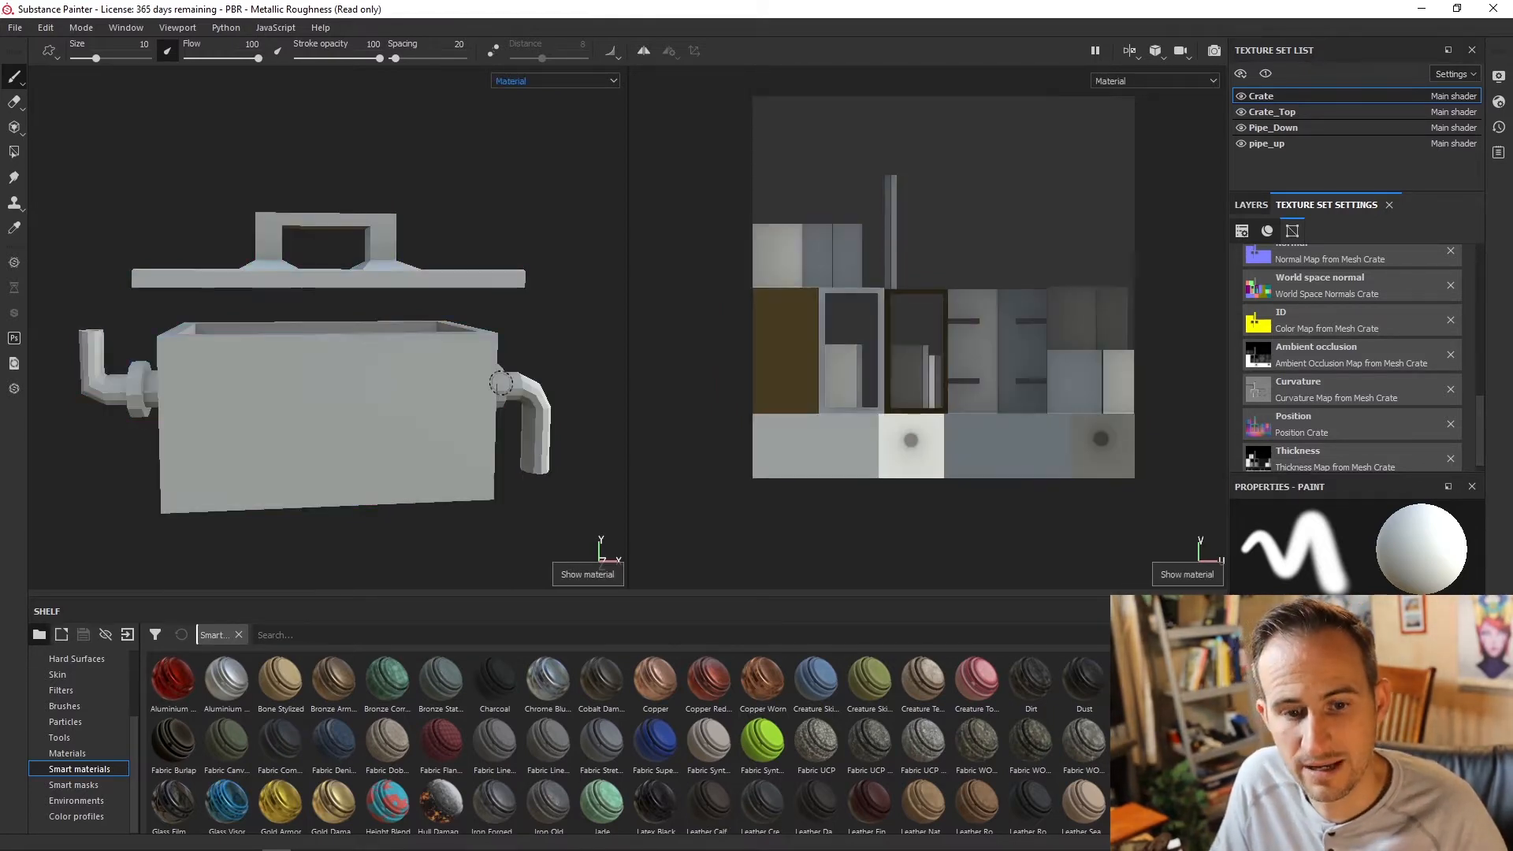
{"action": "left_click_drag", "start_coordinate": [485, 303], "coordinate": [370, 295], "text": "alt"}
{"action": "left_click", "coordinate": [556, 80]}
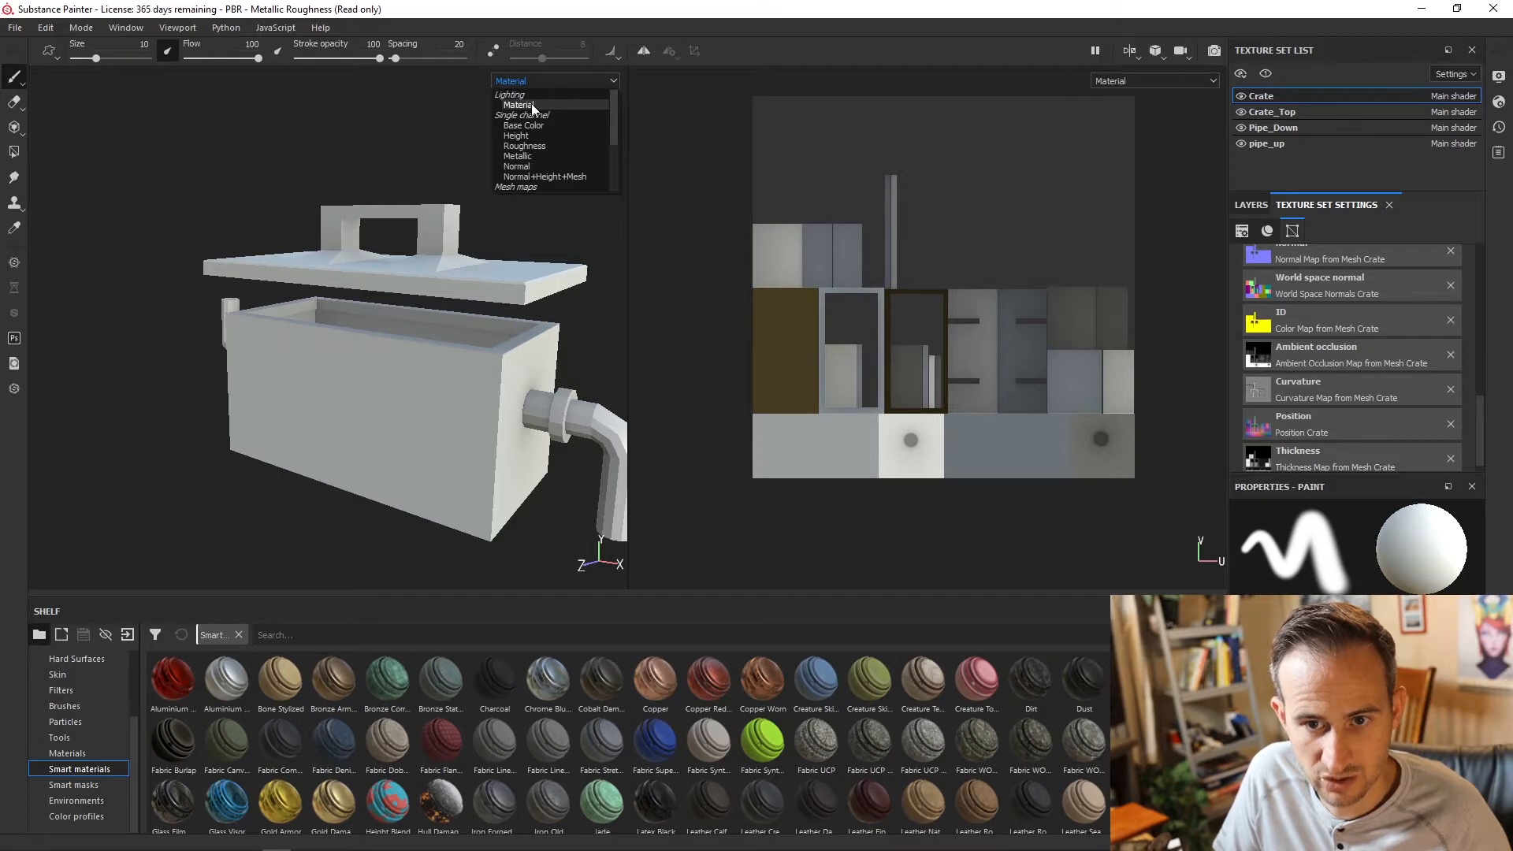
{"action": "scroll", "coordinate": [551, 149], "scroll_direction": "down", "scroll_amount": 3}
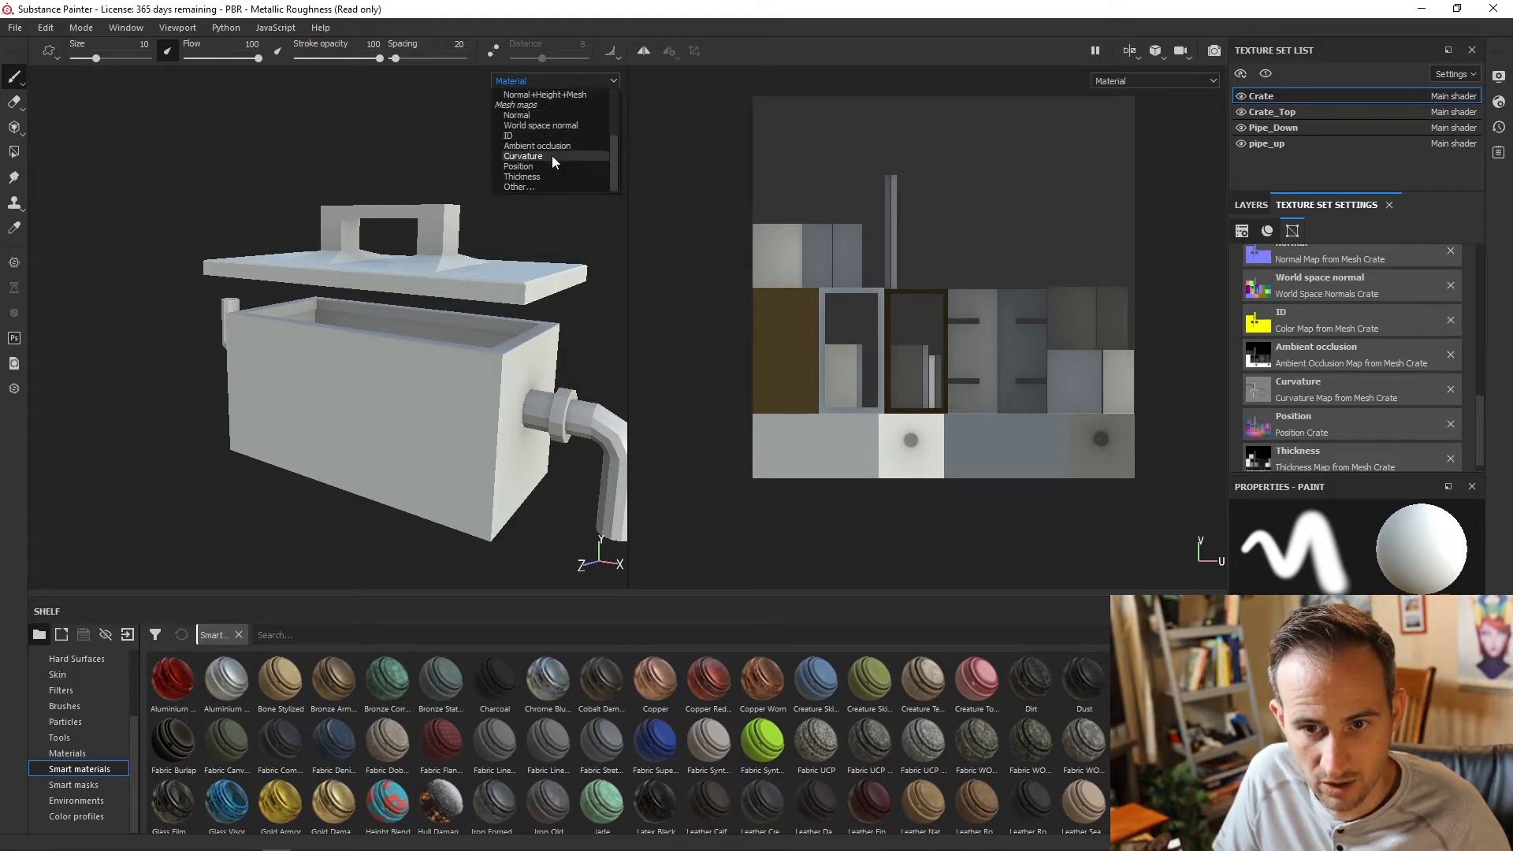
{"action": "scroll", "coordinate": [527, 97], "scroll_direction": "up", "scroll_amount": 3}
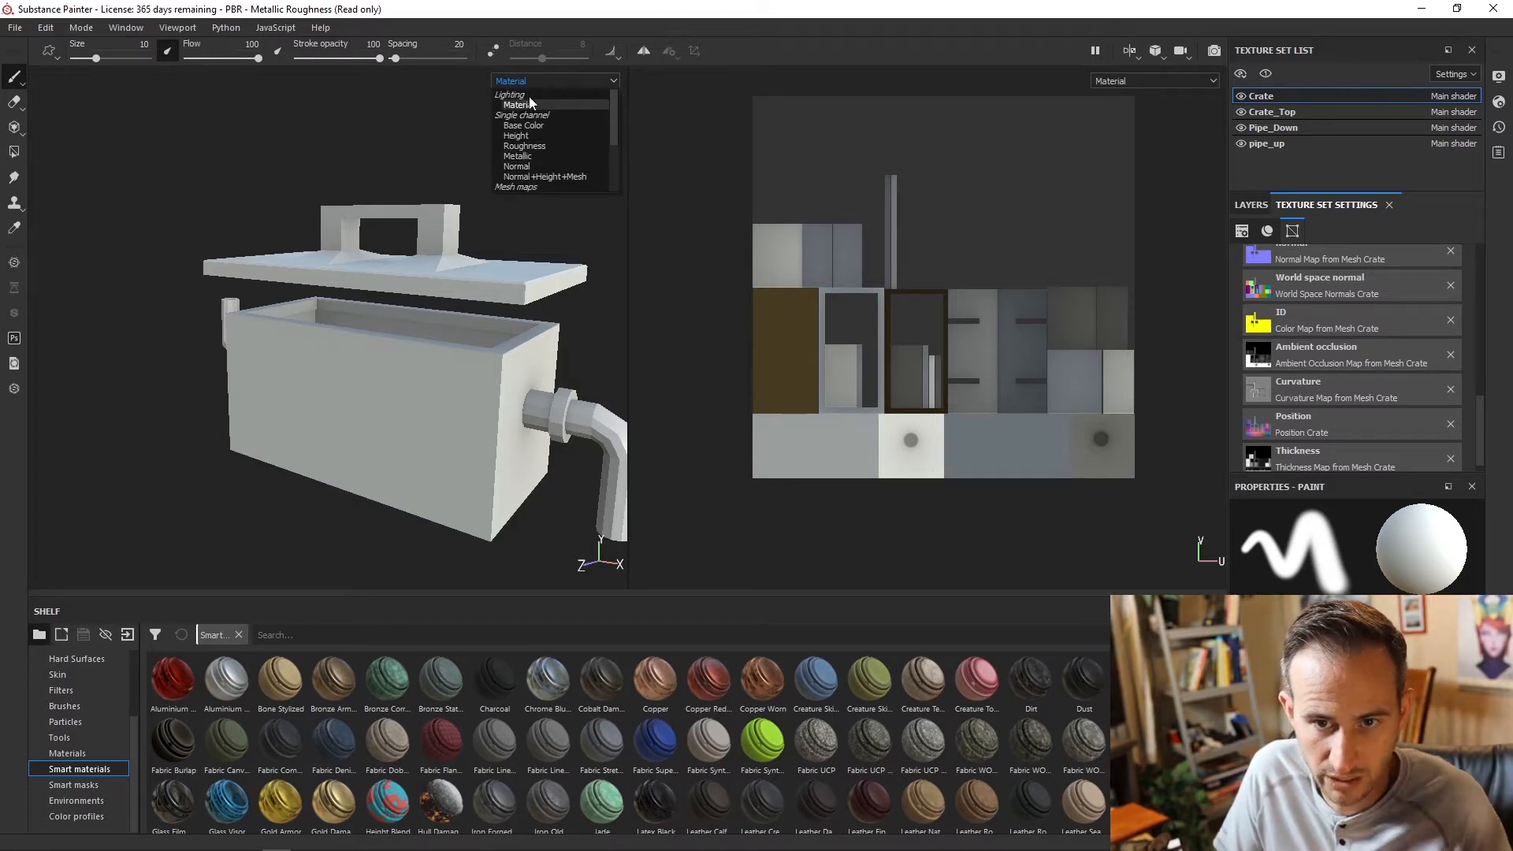
{"action": "left_click", "coordinate": [530, 103]}
{"action": "left_click_drag", "start_coordinate": [536, 337], "coordinate": [418, 339], "text": "alt"}
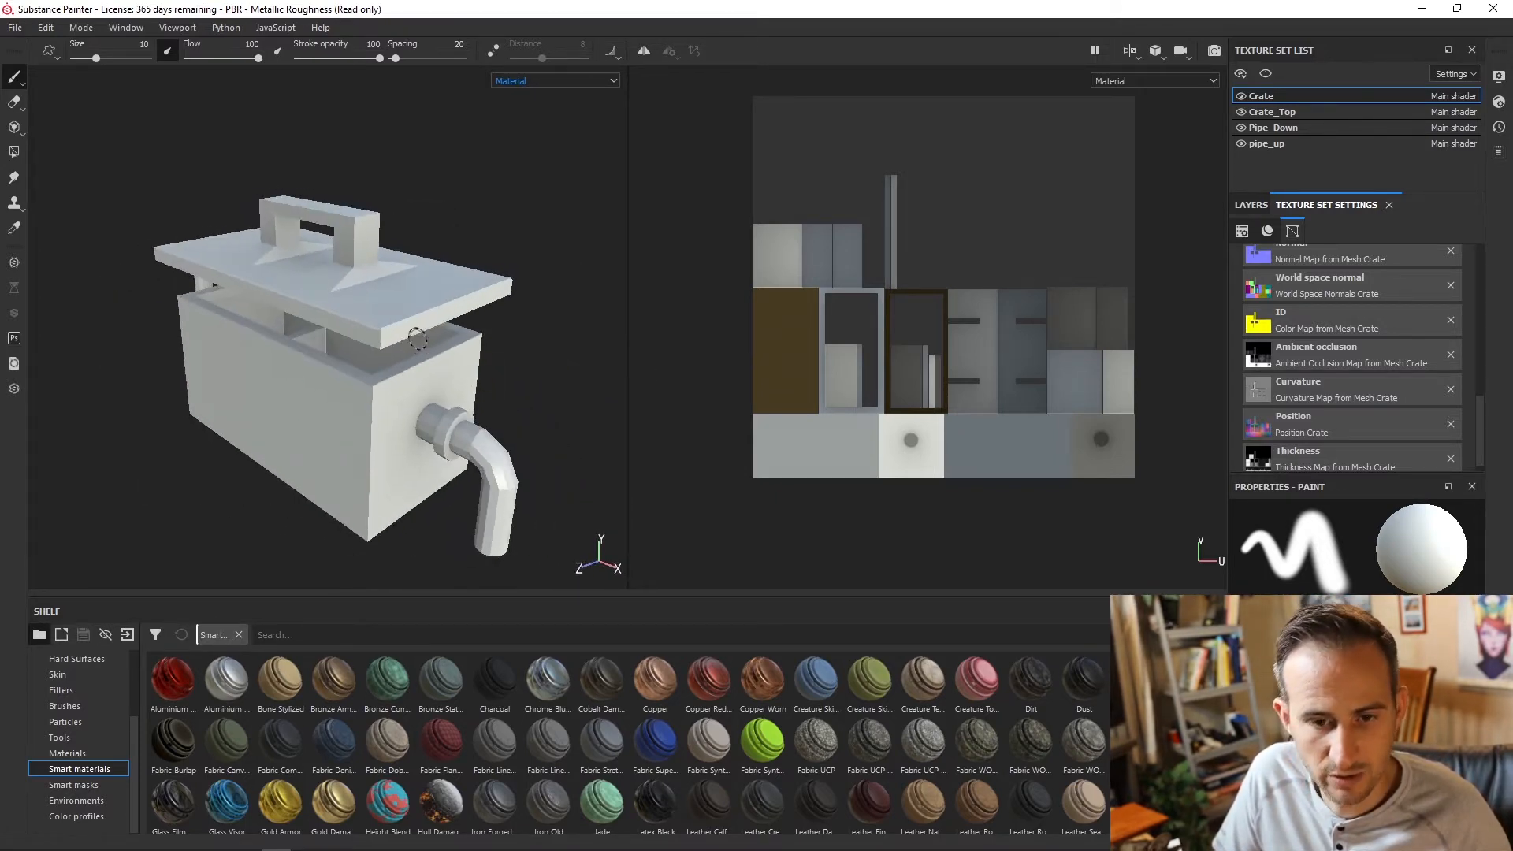
{"action": "scroll", "coordinate": [418, 339], "scroll_direction": "down", "scroll_amount": 2}
{"action": "scroll", "coordinate": [418, 337], "scroll_direction": "down", "scroll_amount": 2}
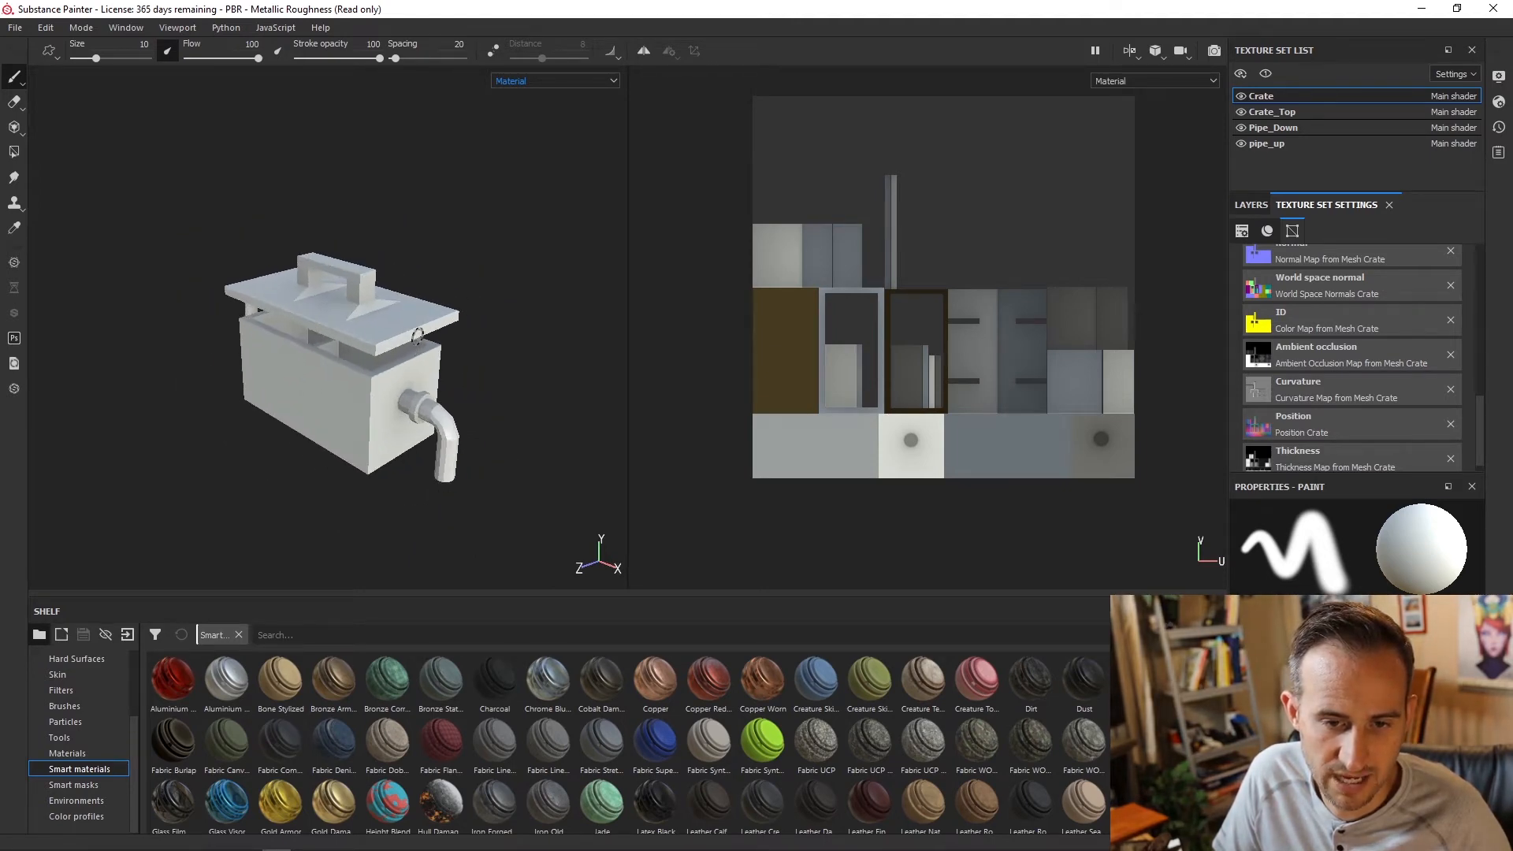
{"action": "right_click_drag", "start_coordinate": [418, 337], "coordinate": [811, 291], "text": "alt"}
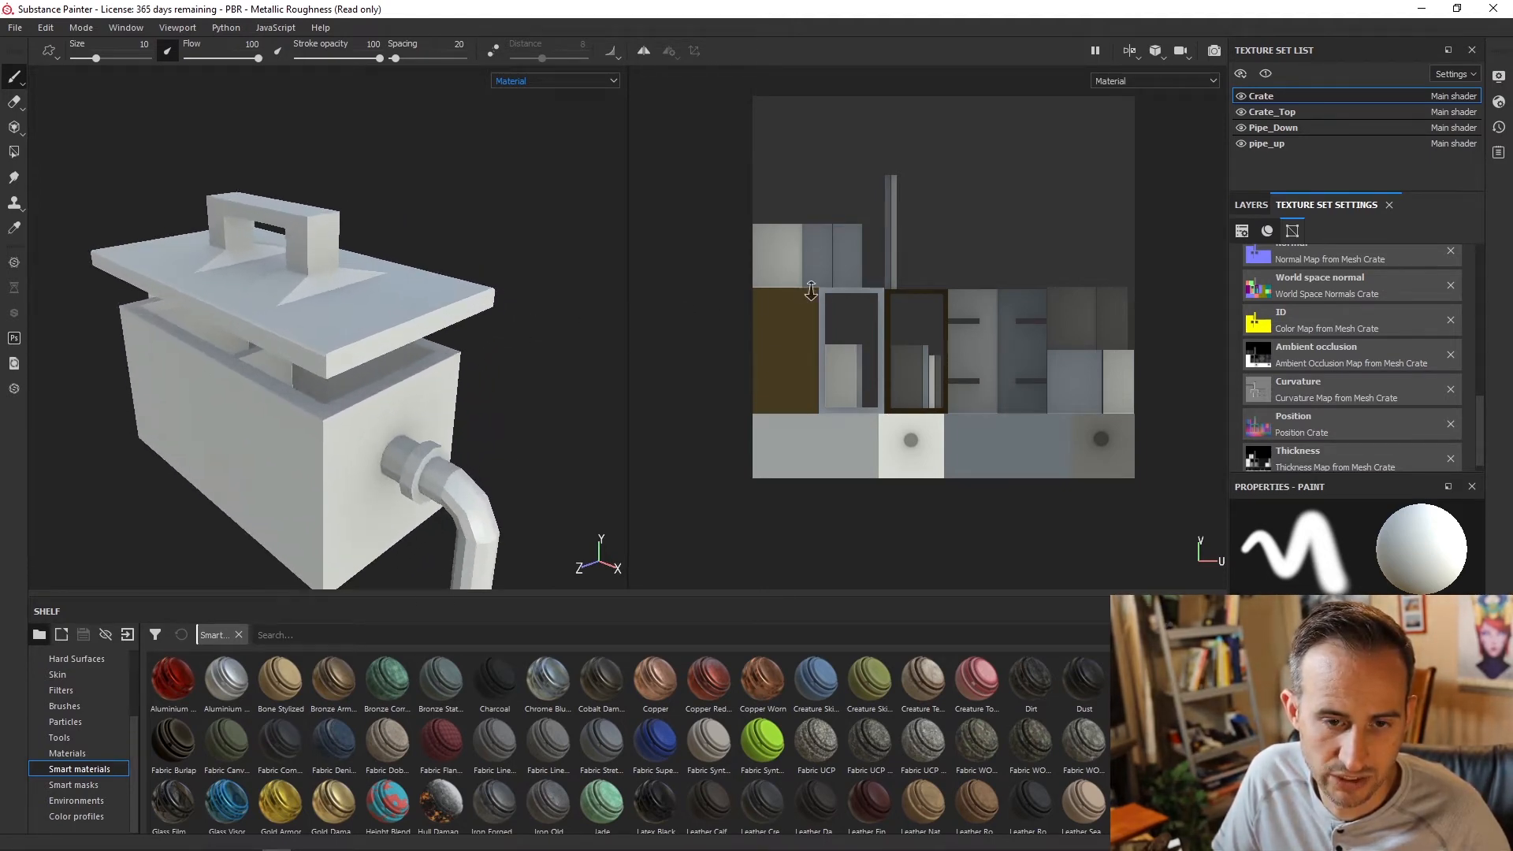
{"action": "mouse_move", "coordinate": [331, 314]}
{"action": "right_mouse_down", "text": "alt"}
{"action": "mouse_move", "coordinate": [381, 304]}
{"action": "mouse_move", "coordinate": [315, 321]}
{"action": "mouse_move", "coordinate": [386, 312]}
{"action": "right_mouse_up", "text": "alt"}
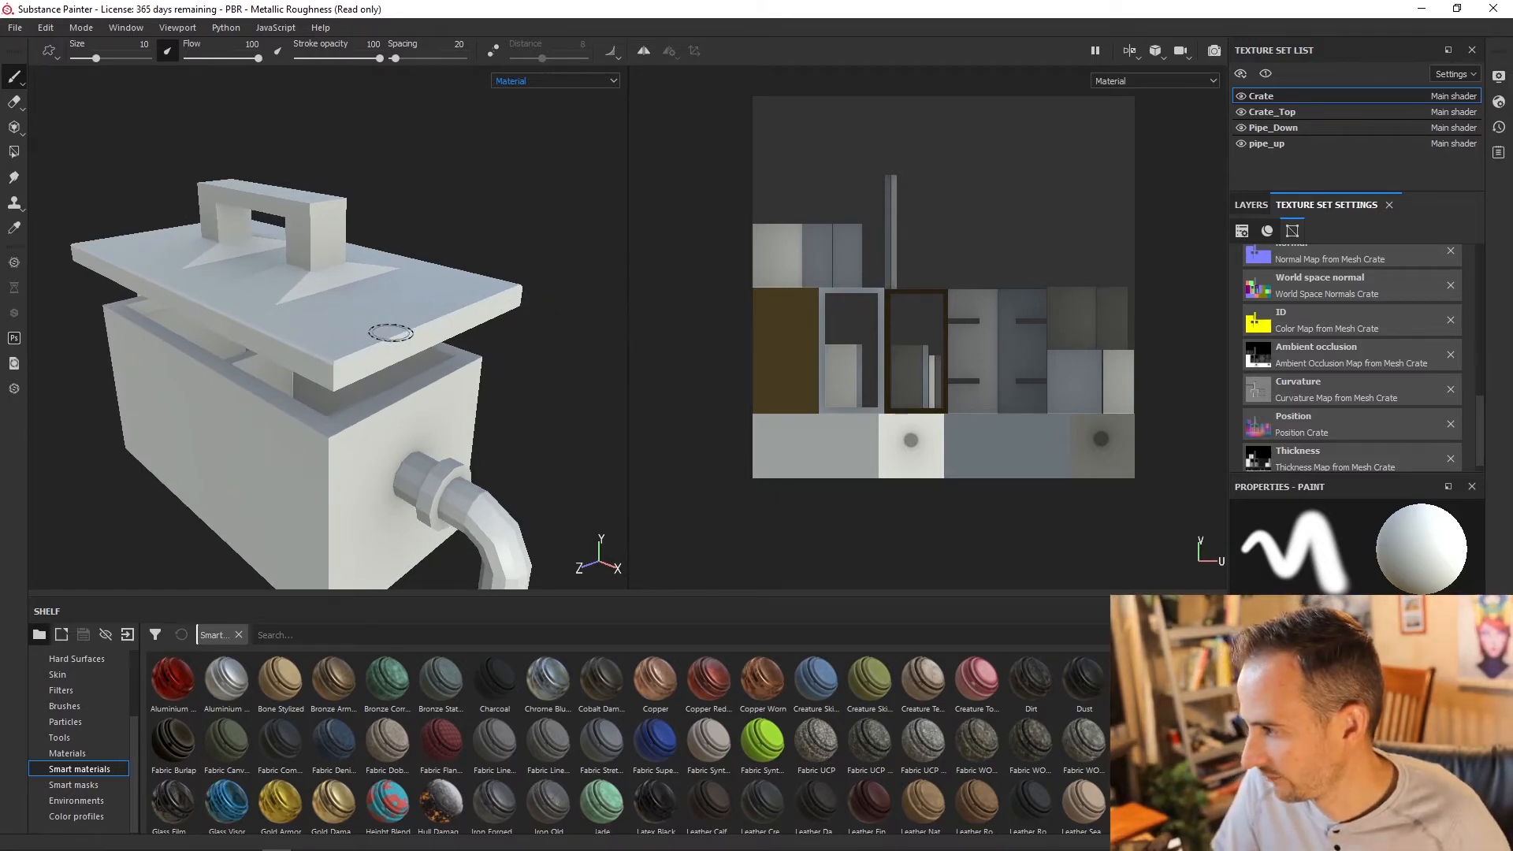
{"action": "scroll", "coordinate": [1391, 322], "scroll_direction": "up", "scroll_amount": 5}
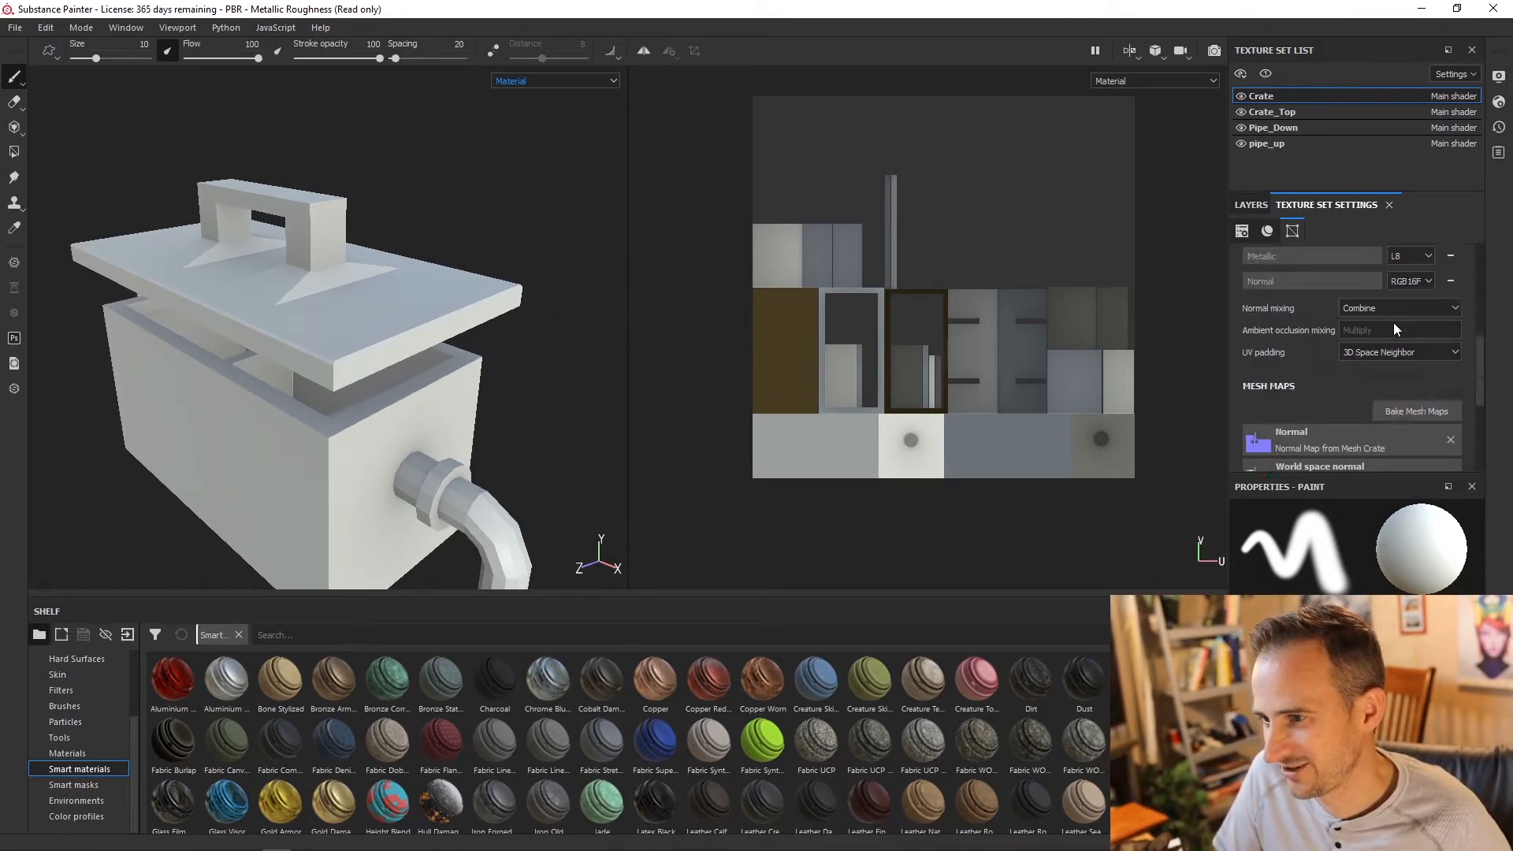
Step: Apply the Steel Painted Scraped Green smart material to the crate body
{"action": "left_click", "coordinate": [1246, 205]}
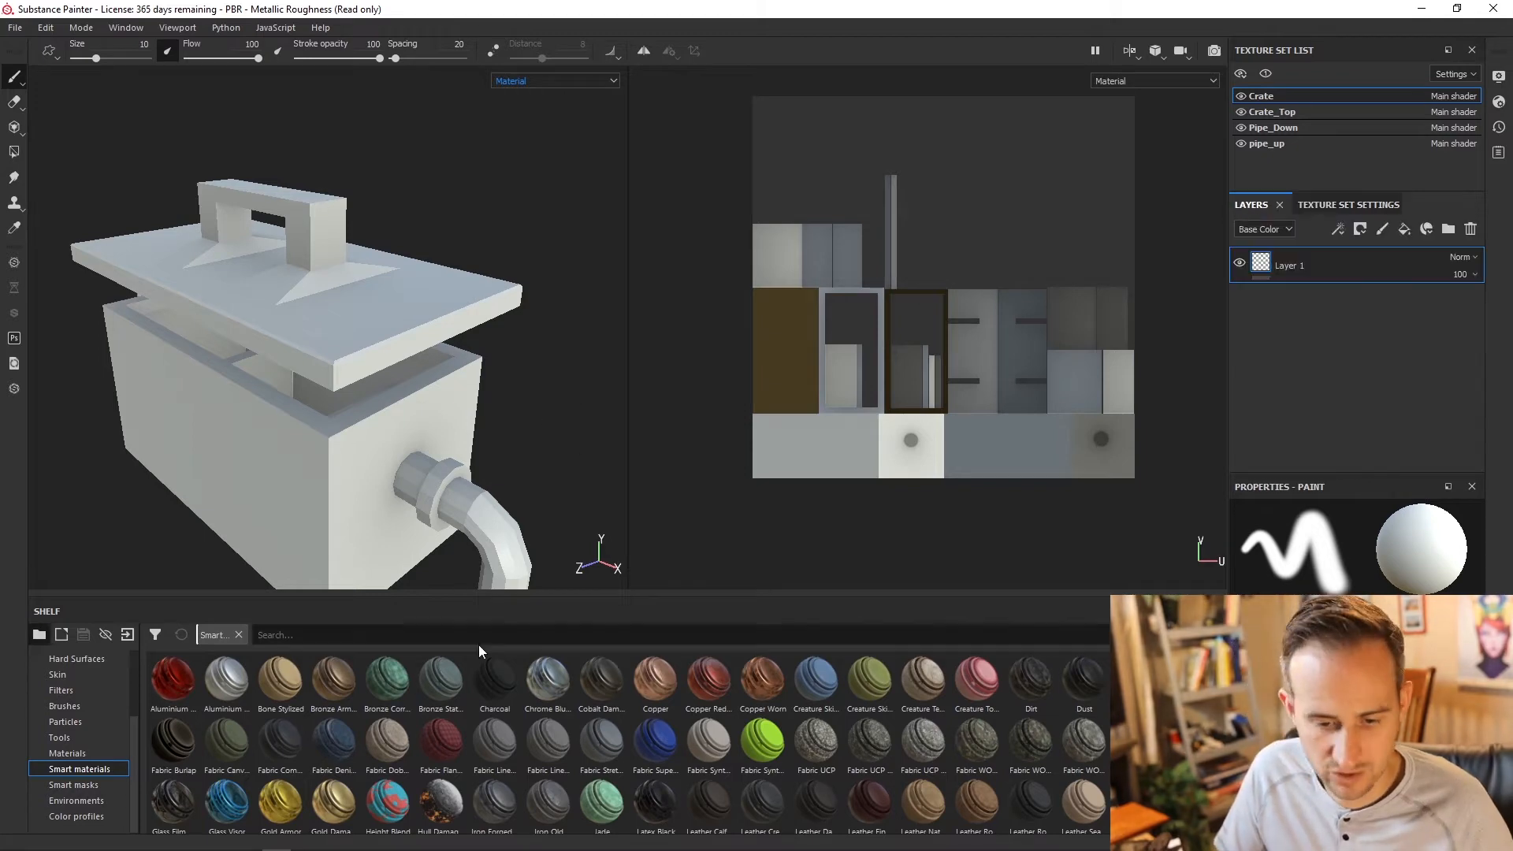
{"action": "scroll", "coordinate": [552, 694], "scroll_direction": "down", "scroll_amount": 4}
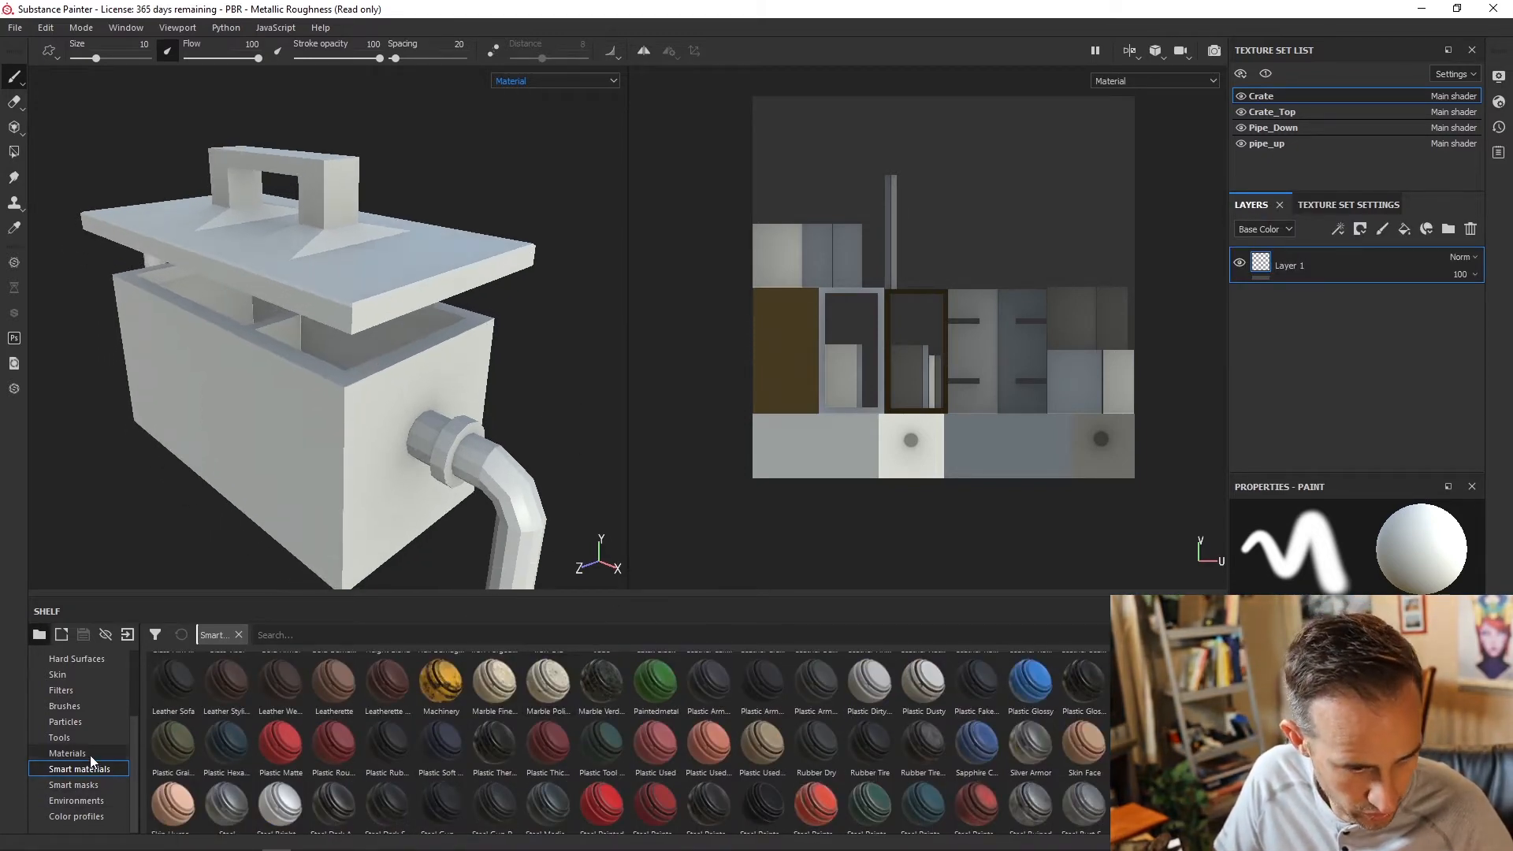
{"action": "left_click_drag", "start_coordinate": [642, 593], "coordinate": [646, 540]}
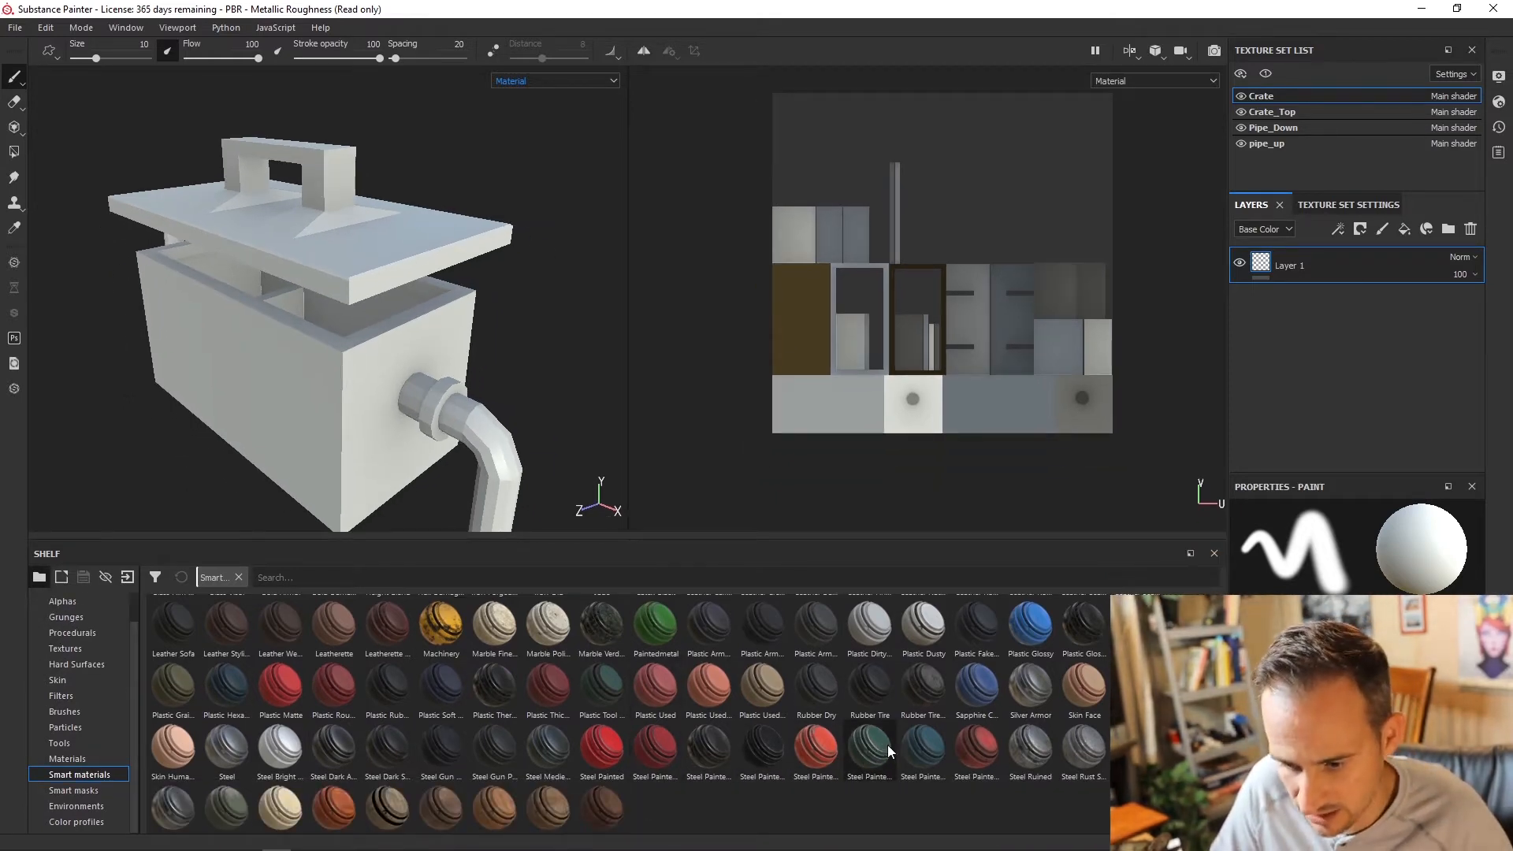
{"action": "left_click_drag", "start_coordinate": [882, 738], "coordinate": [319, 369]}
Step: Examine the painted and scraped edges of the crate body up close and from several angles
{"action": "left_click_drag", "start_coordinate": [230, 412], "coordinate": [324, 332], "text": "alt"}
{"action": "scroll", "coordinate": [324, 331], "scroll_direction": "down", "scroll_amount": 2}
{"action": "scroll", "coordinate": [320, 329], "scroll_direction": "up", "scroll_amount": 6}
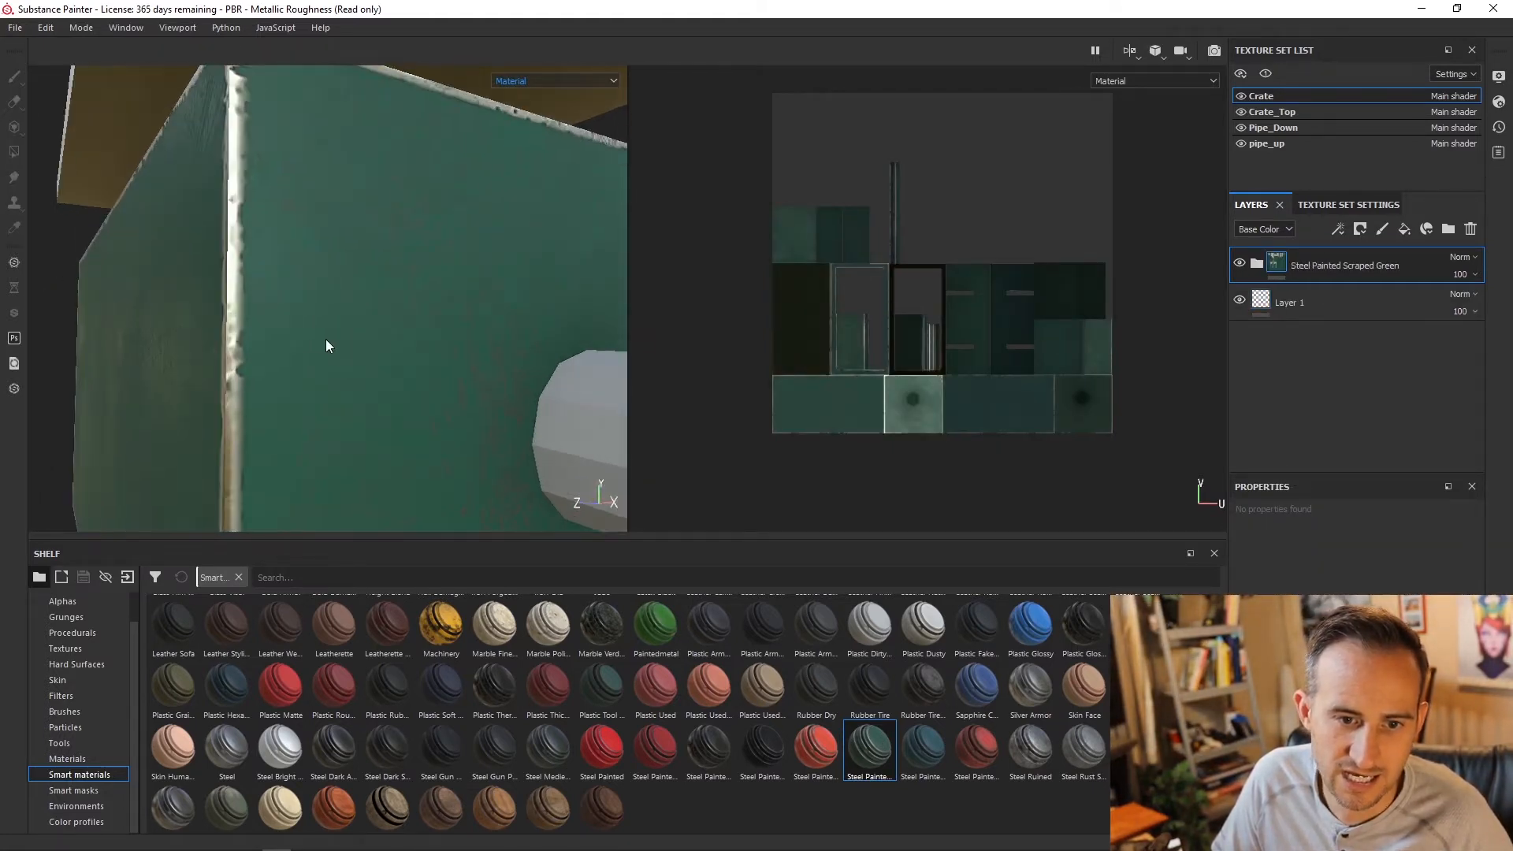
{"action": "left_click_drag", "start_coordinate": [210, 339], "coordinate": [291, 333], "text": "alt"}
{"action": "scroll", "coordinate": [249, 356], "scroll_direction": "down", "scroll_amount": 8}
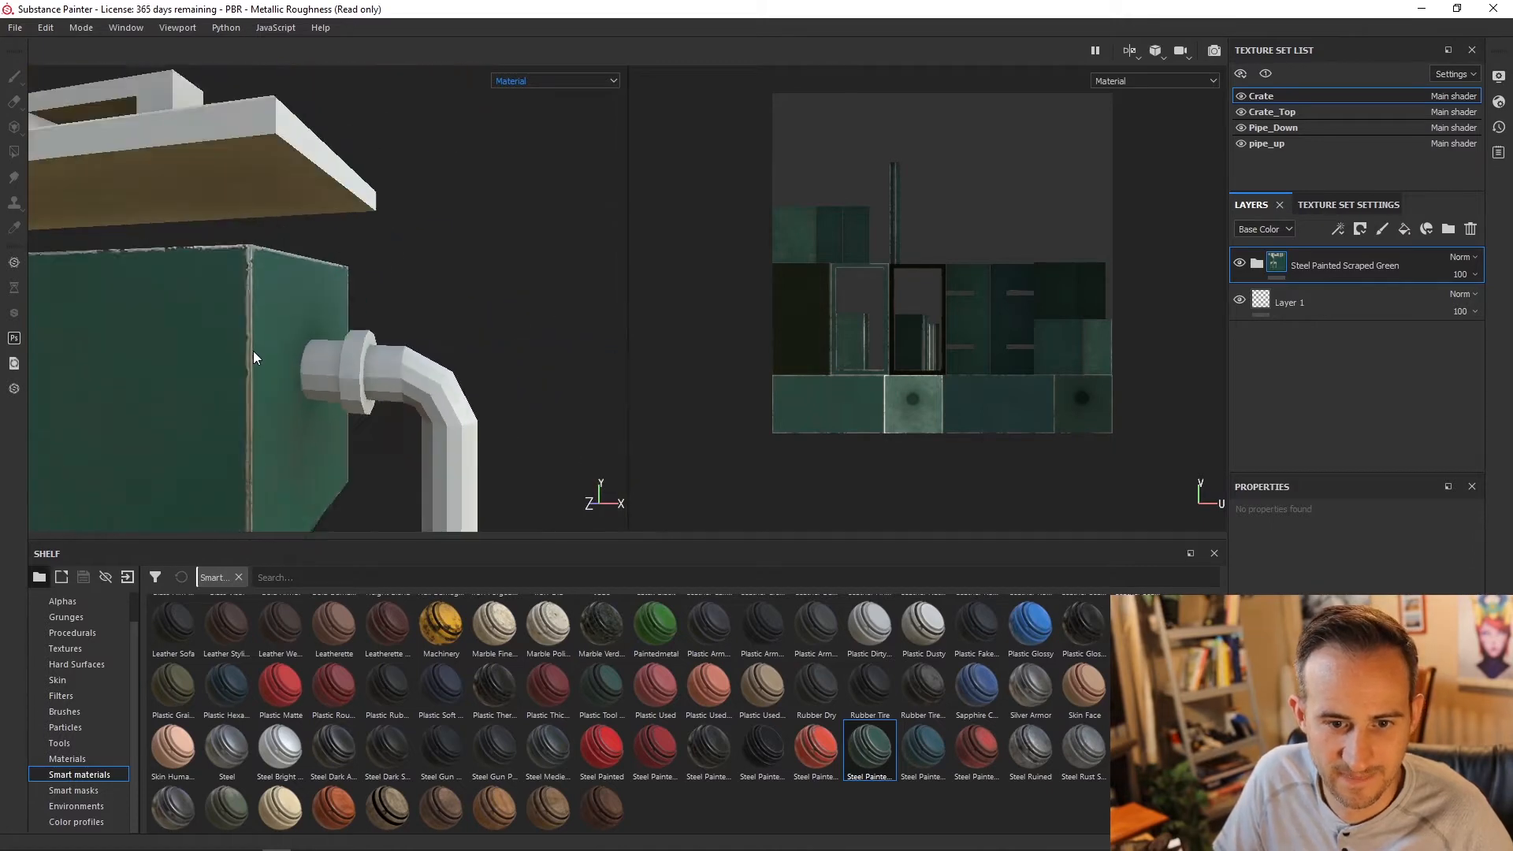
{"action": "left_click_drag", "start_coordinate": [197, 349], "coordinate": [386, 322], "text": "alt"}
{"action": "left_click_drag", "start_coordinate": [272, 364], "coordinate": [459, 381], "text": "alt"}
{"action": "scroll", "coordinate": [457, 375], "scroll_direction": "down", "scroll_amount": 1}
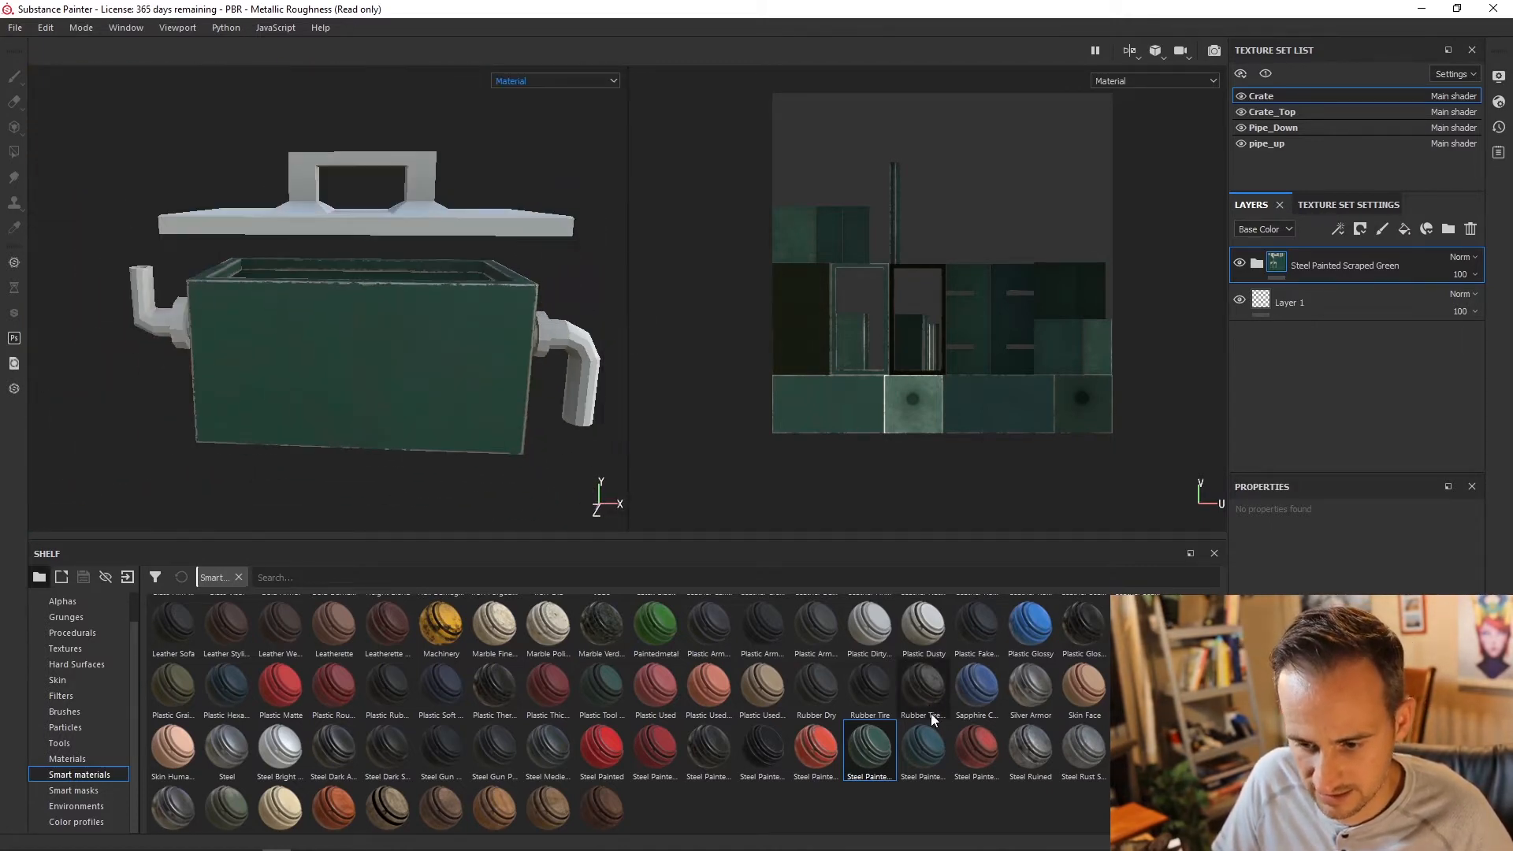
Step: Apply the Steel Painted Scraped Green smart material to the lid and both pipes
{"action": "left_click_drag", "start_coordinate": [867, 754], "coordinate": [459, 230]}
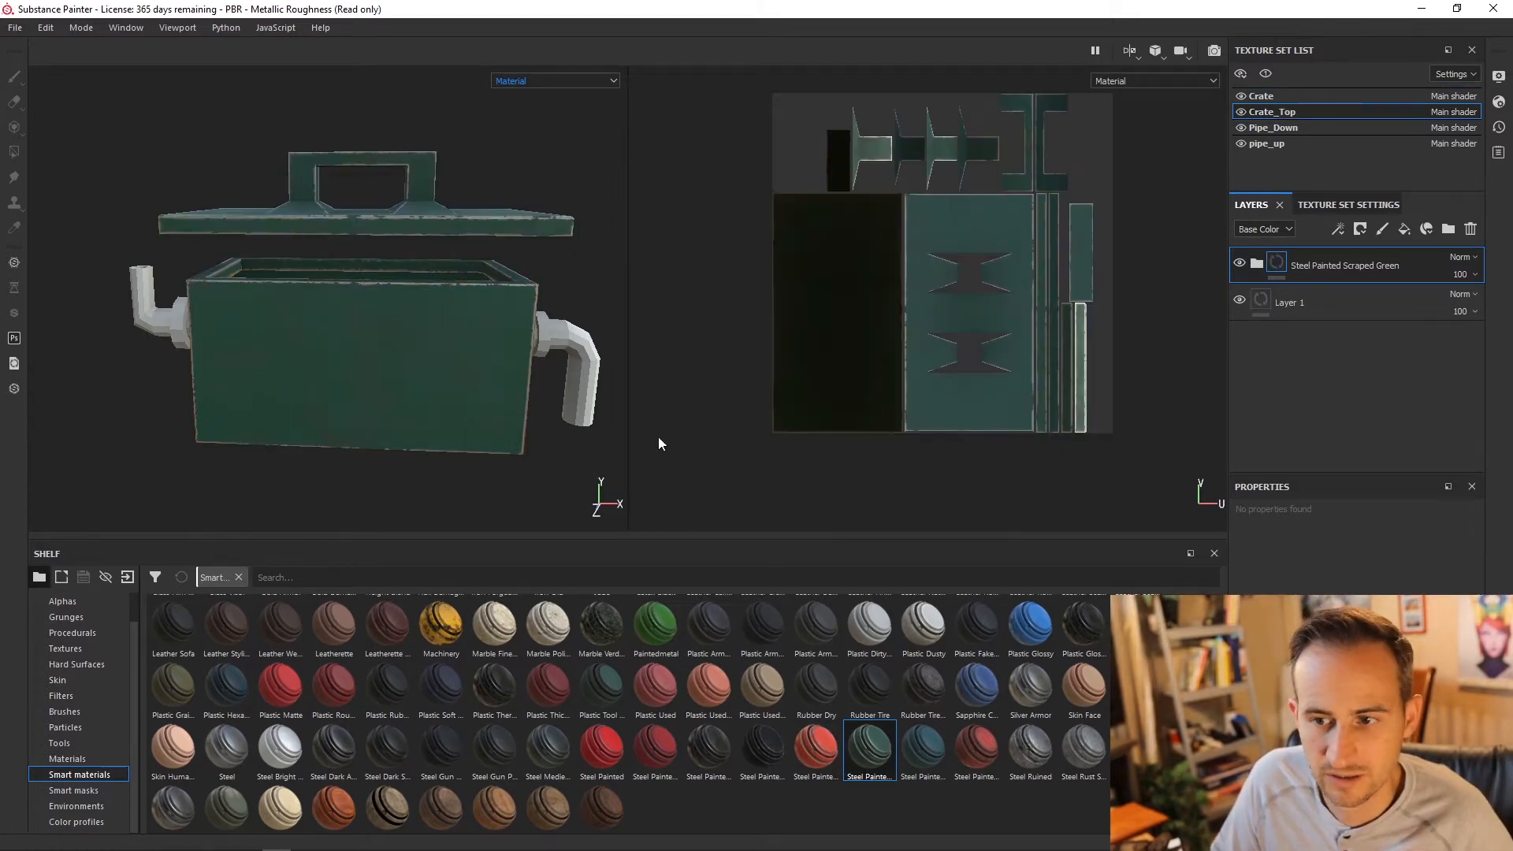
{"action": "left_click_drag", "start_coordinate": [870, 748], "coordinate": [562, 335]}
{"action": "left_click_drag", "start_coordinate": [834, 759], "coordinate": [41, 329]}
Step: Examine the edge wear on the upward pipe up close and compare it with the rest of the crate
{"action": "scroll", "coordinate": [125, 305], "scroll_direction": "down", "scroll_amount": 2}
{"action": "scroll", "coordinate": [142, 310], "scroll_direction": "up", "scroll_amount": 5}
{"action": "scroll", "coordinate": [143, 310], "scroll_direction": "up", "scroll_amount": 3}
{"action": "scroll", "coordinate": [162, 339], "scroll_direction": "down", "scroll_amount": 2}
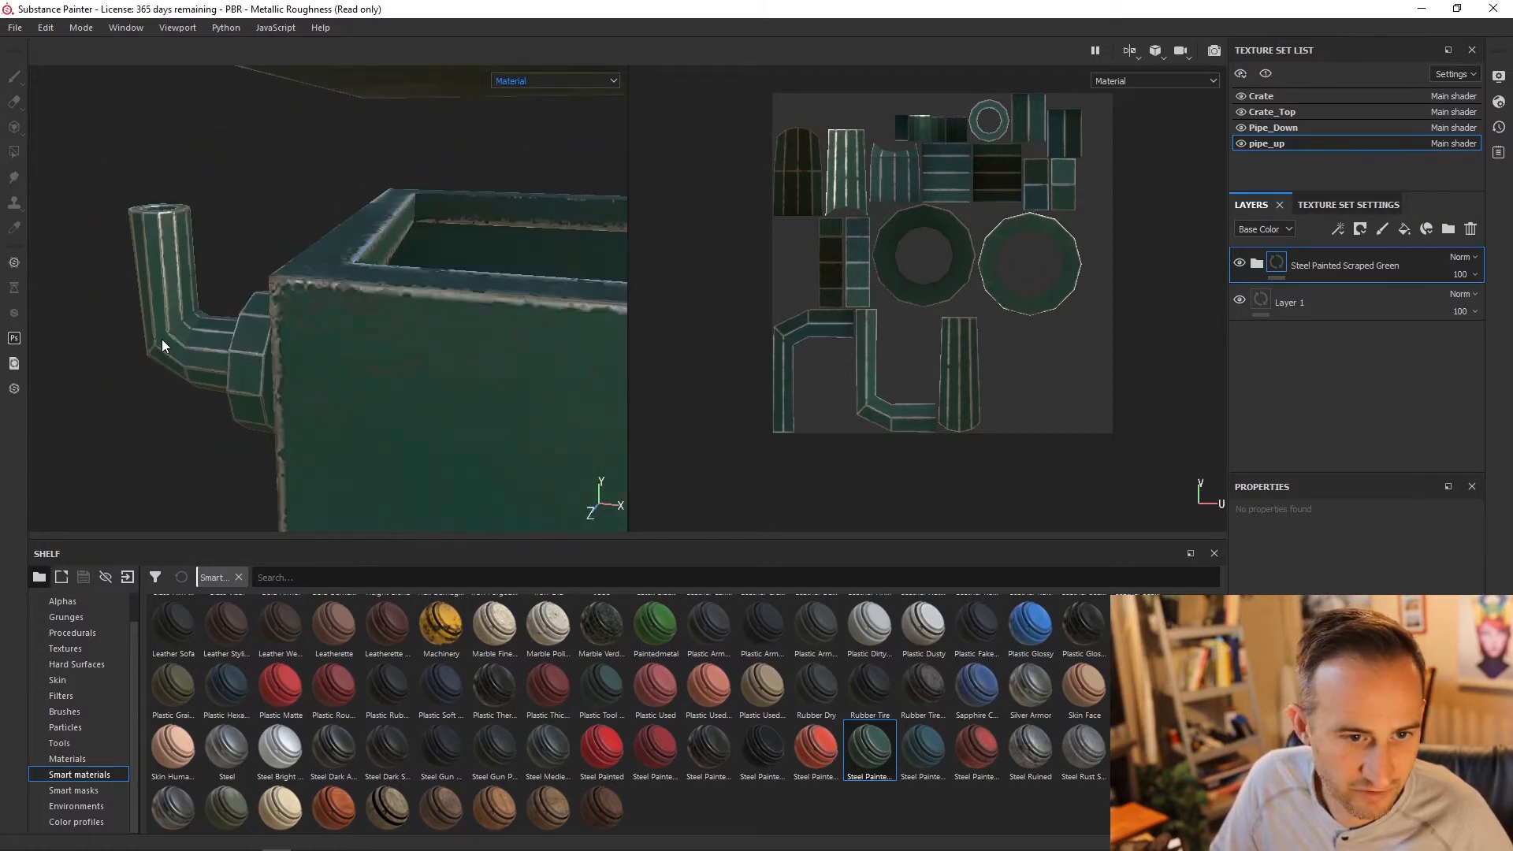
{"action": "scroll", "coordinate": [162, 339], "scroll_direction": "up", "scroll_amount": 6}
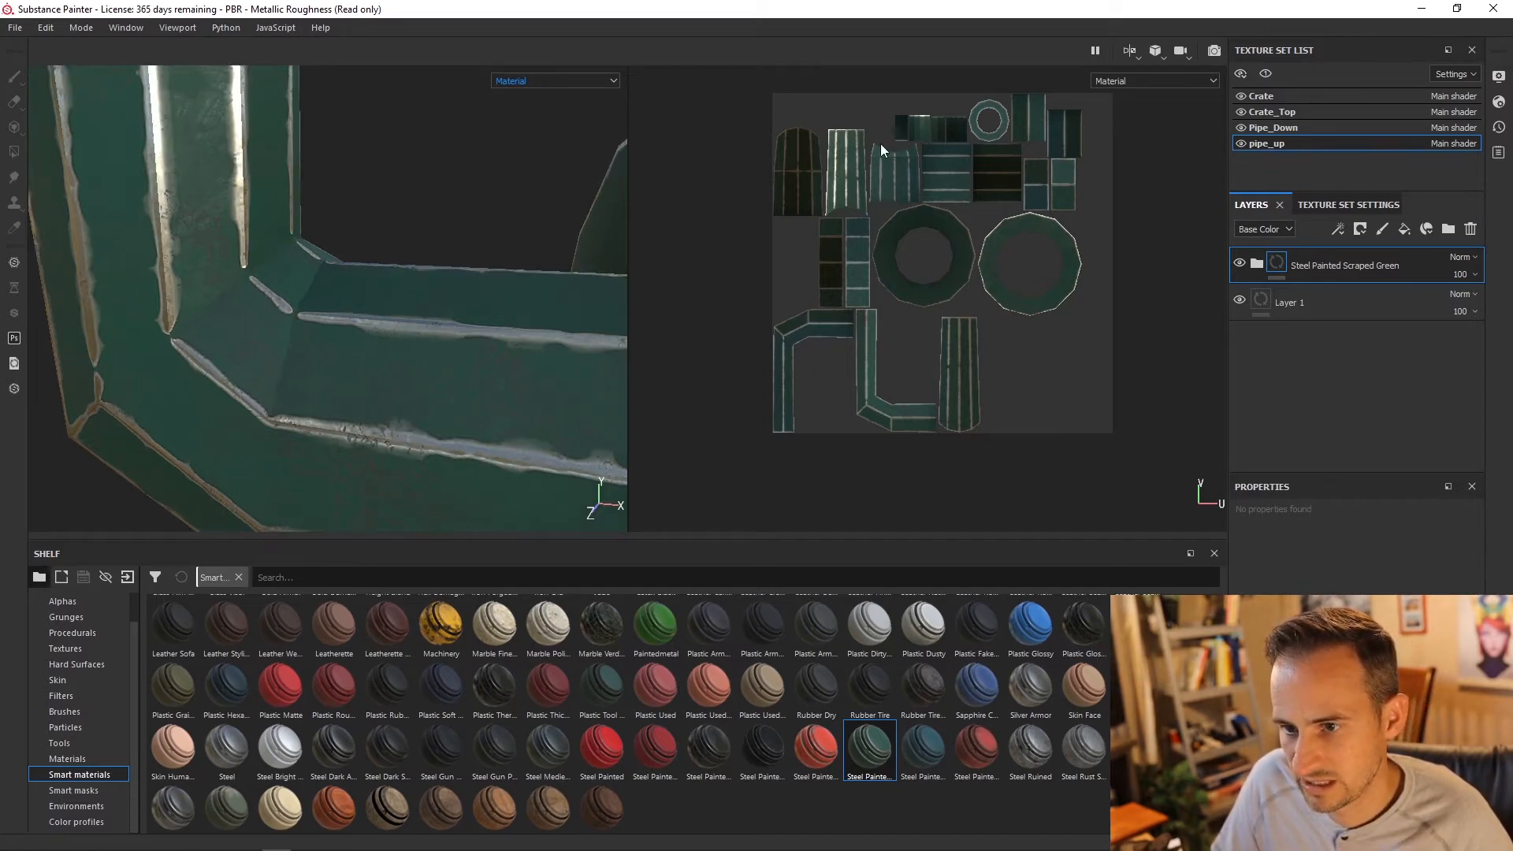
{"action": "scroll", "coordinate": [372, 295], "scroll_direction": "down", "scroll_amount": 7}
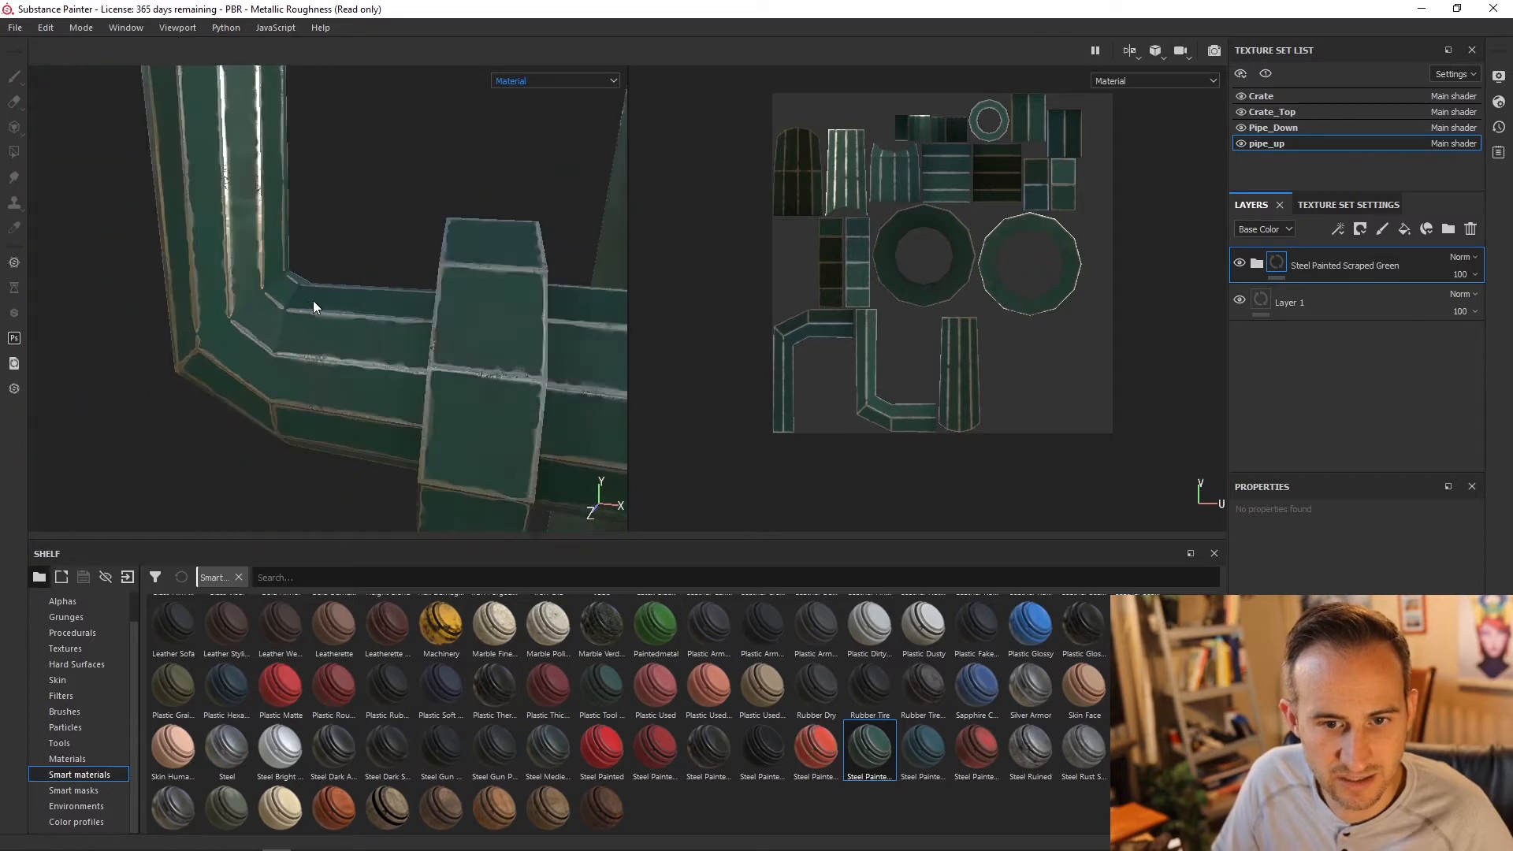
{"action": "left_click_drag", "start_coordinate": [338, 317], "coordinate": [493, 382], "text": "alt"}
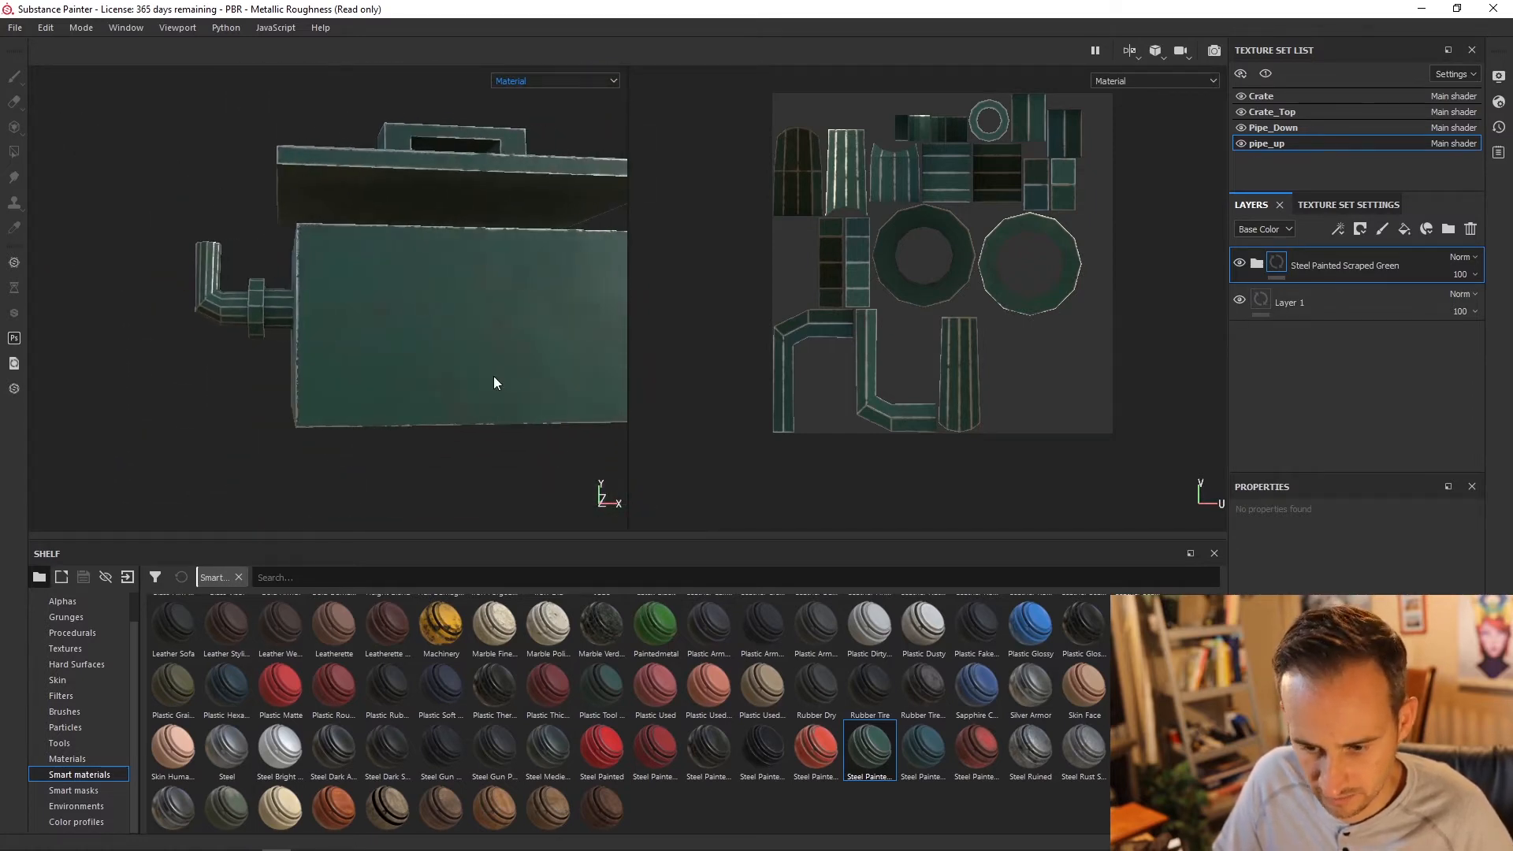
Step: Add the Steel Painted Scraped Dirty smart material above the green one on the crate body and collapse the green layer group
{"action": "mouse_move", "coordinate": [816, 748]}
{"action": "left_mouse_down"}
{"action": "mouse_move", "coordinate": [452, 358]}
{"action": "mouse_move", "coordinate": [468, 386]}
{"action": "left_mouse_up"}
{"action": "left_click", "coordinate": [1266, 300]}
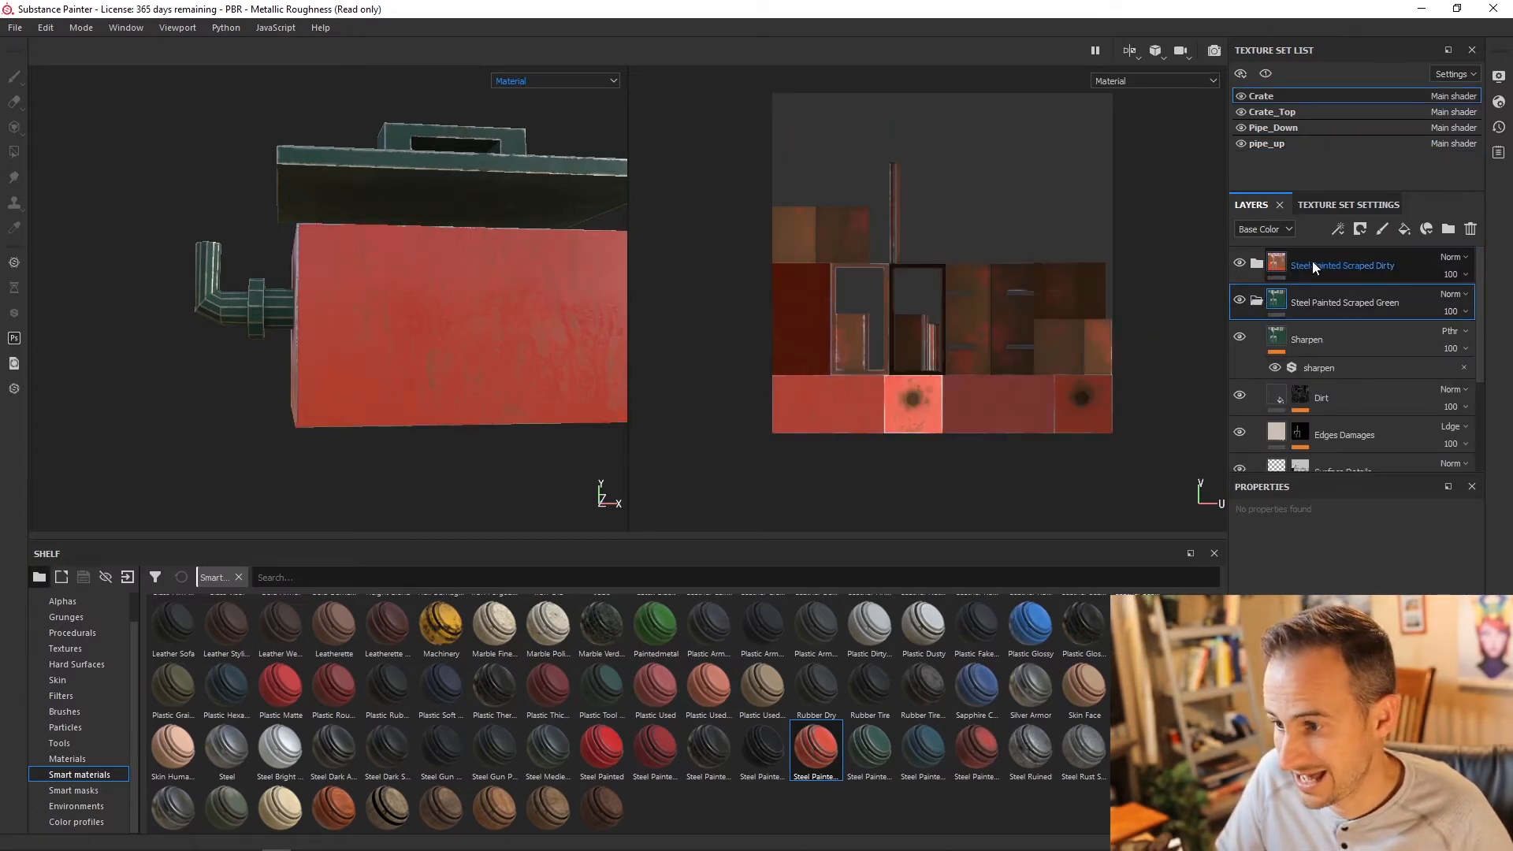
{"action": "left_click", "coordinate": [1256, 300]}
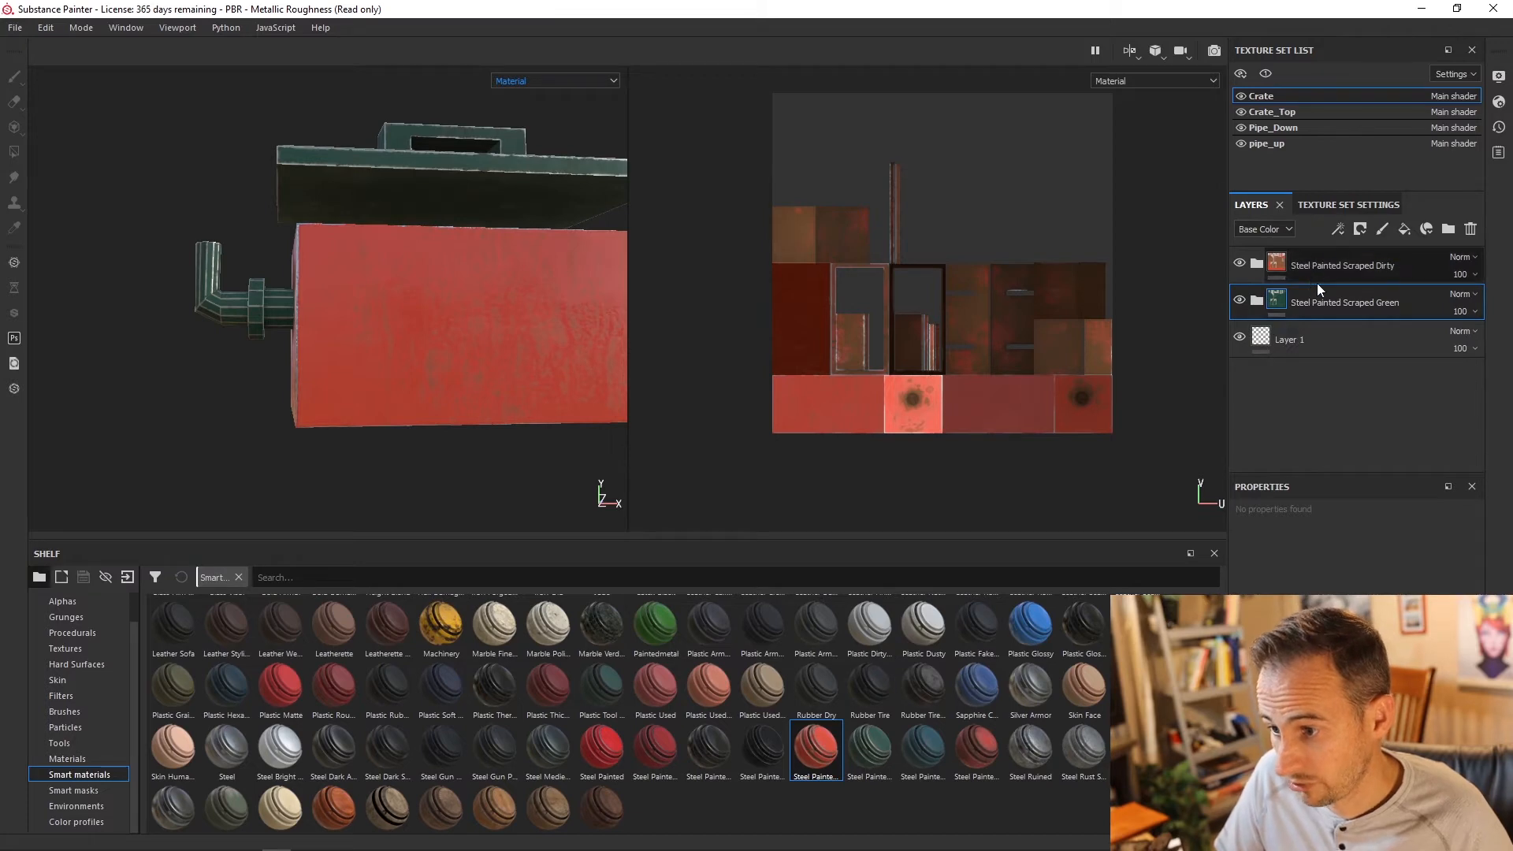
{"action": "left_click_drag", "start_coordinate": [616, 320], "coordinate": [377, 284], "text": "alt"}
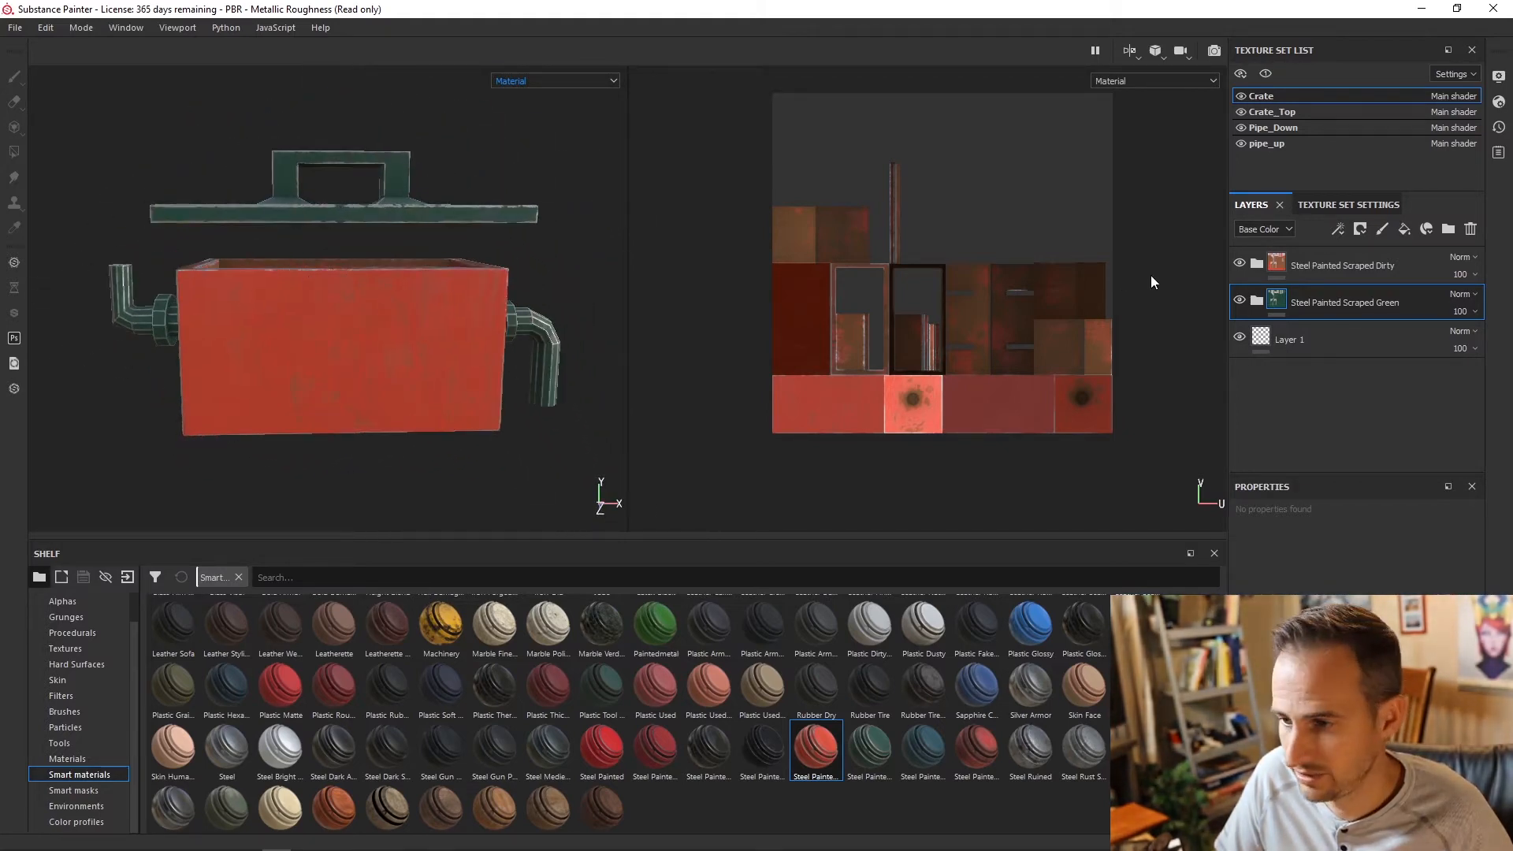
Step: Delete the Scraped Dirty and Scraped Green smart materials from the Crate texture set
{"action": "left_click", "coordinate": [1425, 262]}
{"action": "key", "text": "Delete"}
{"action": "left_click", "coordinate": [1425, 265]}
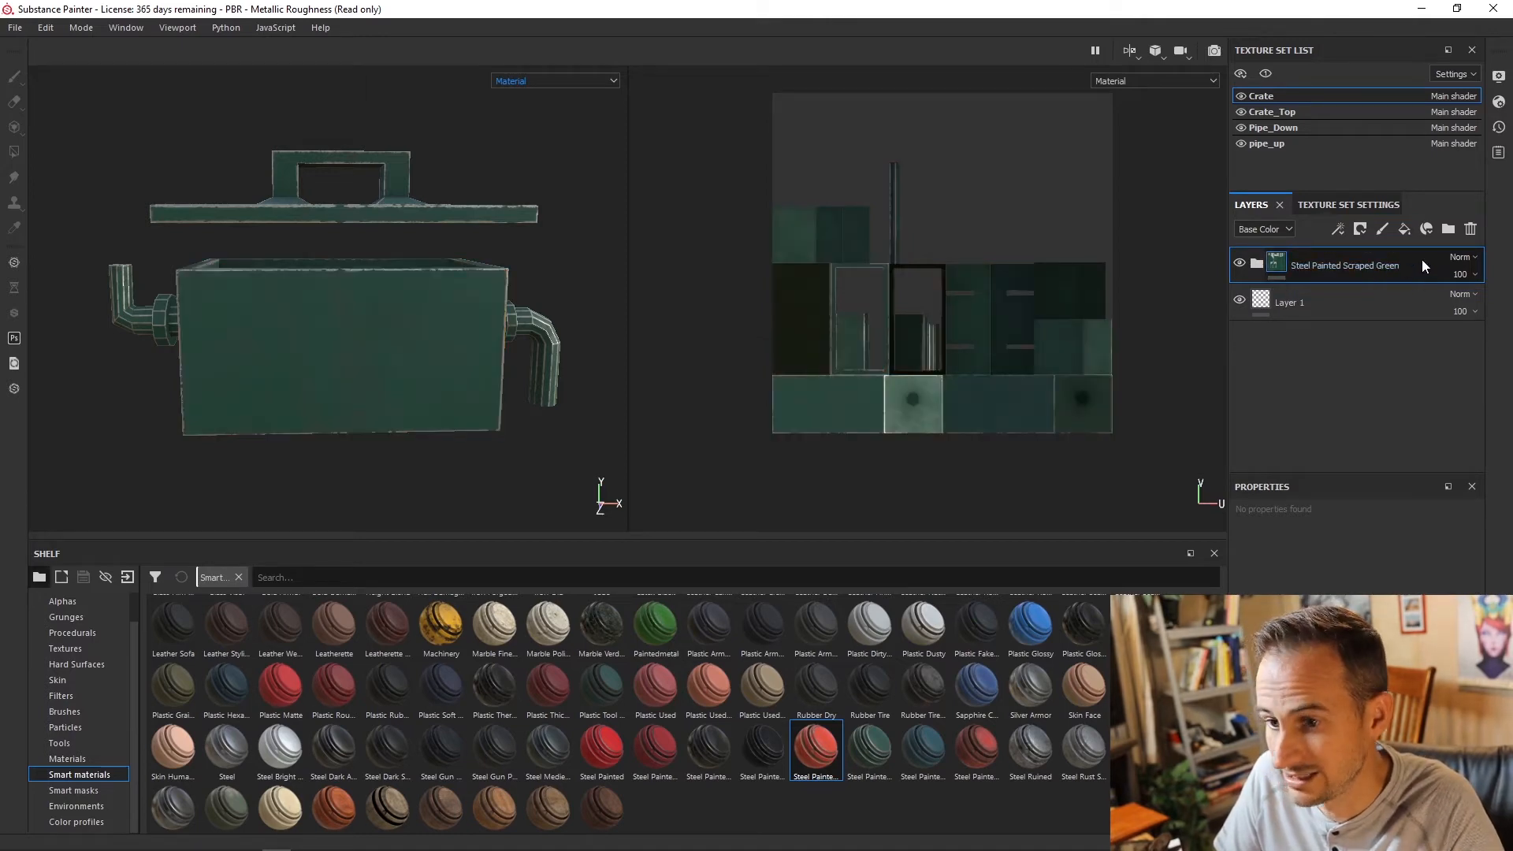
{"action": "key", "text": "Delete"}
Step: Delete the Steel Painted Scraped Green smart material from the Crate_Top texture set
{"action": "left_click", "coordinate": [1375, 112]}
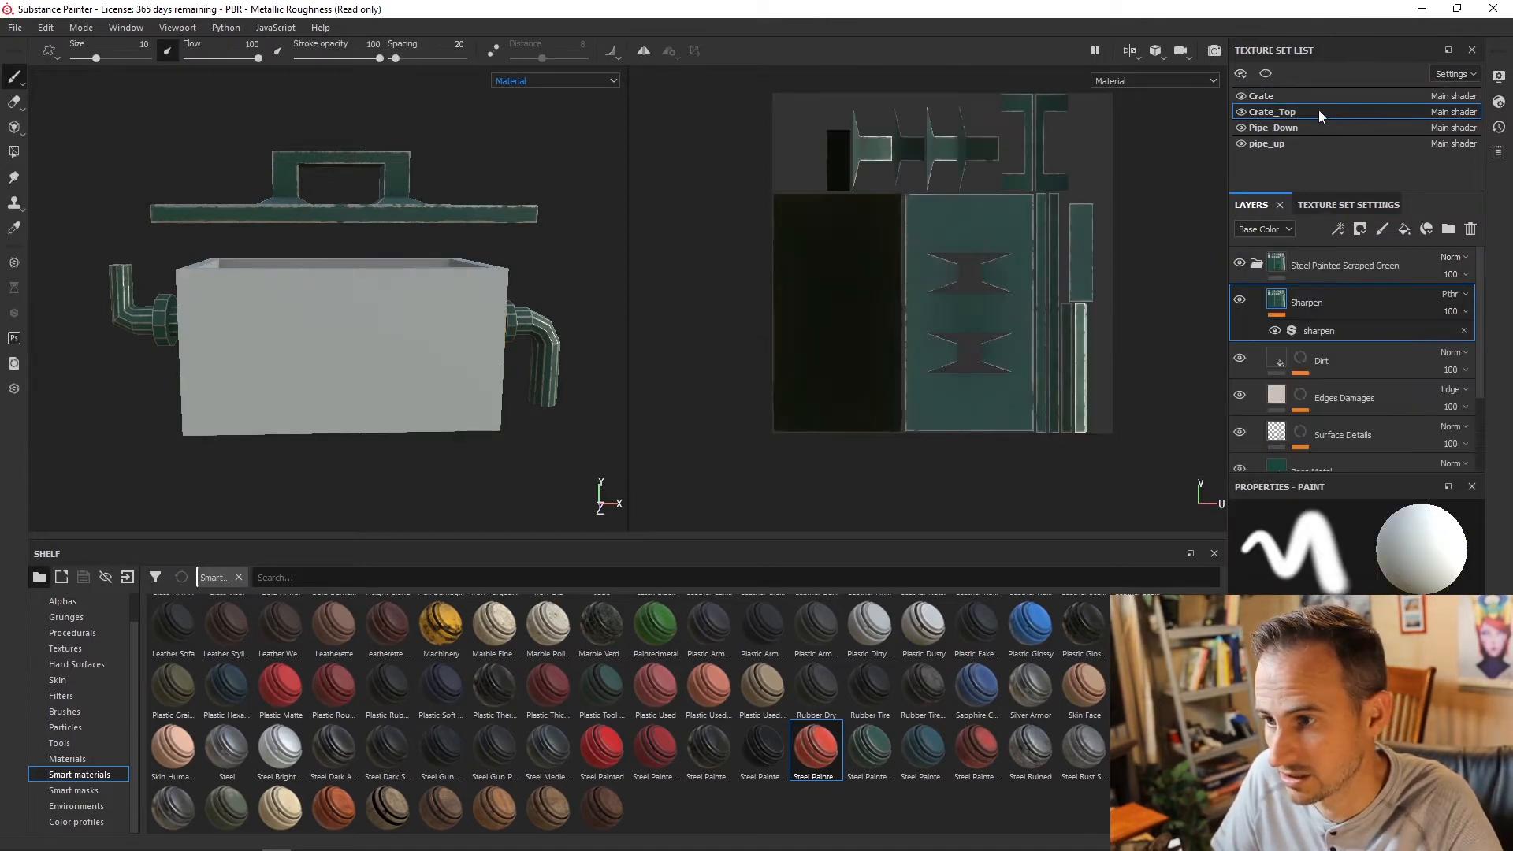
{"action": "left_click", "coordinate": [1251, 266]}
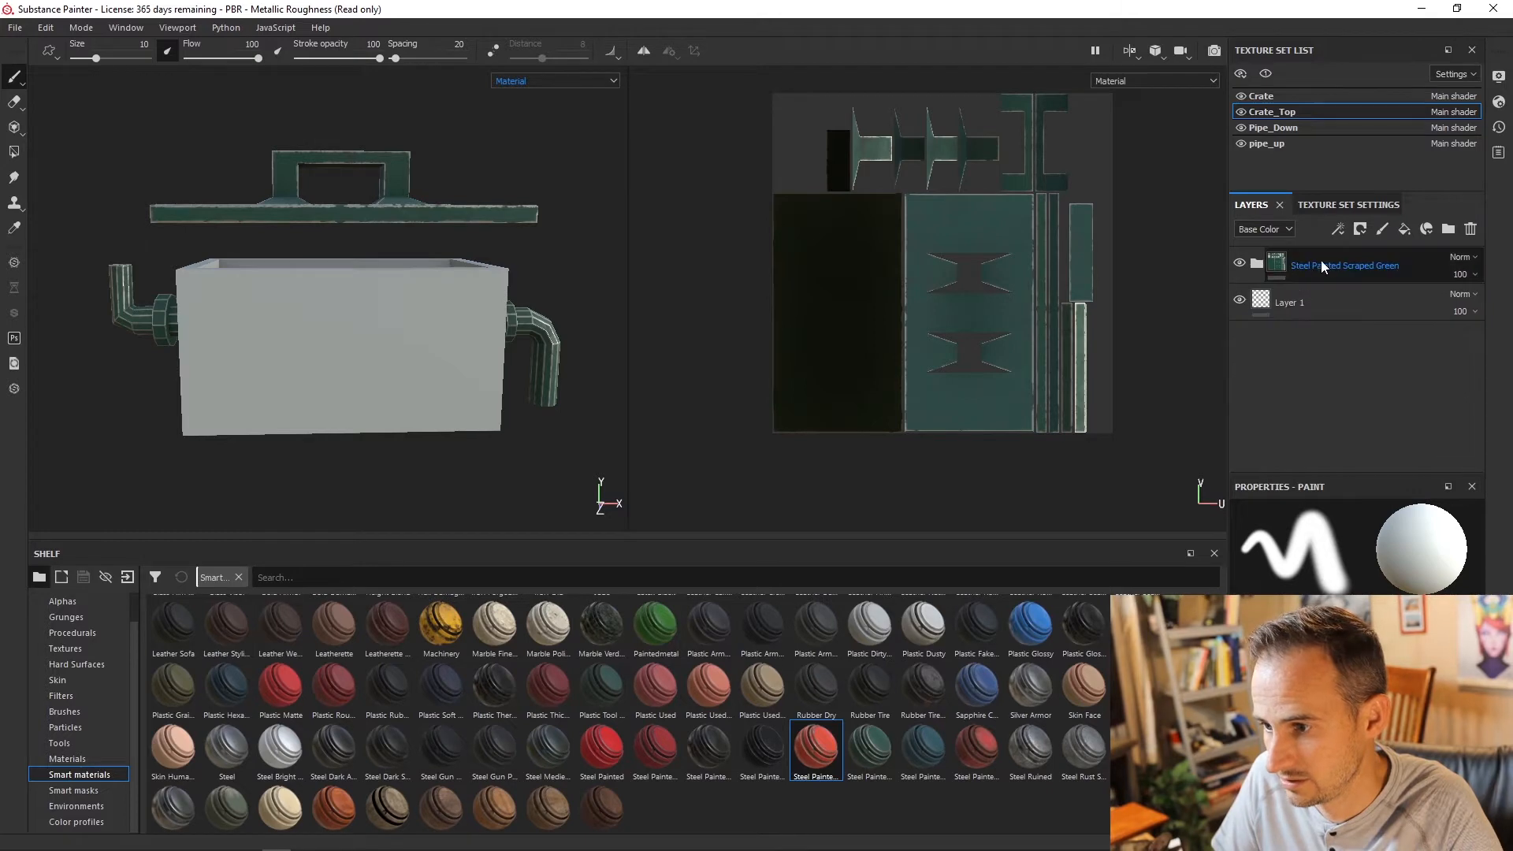
{"action": "left_click", "coordinate": [1321, 260]}
{"action": "key", "text": "Delete"}
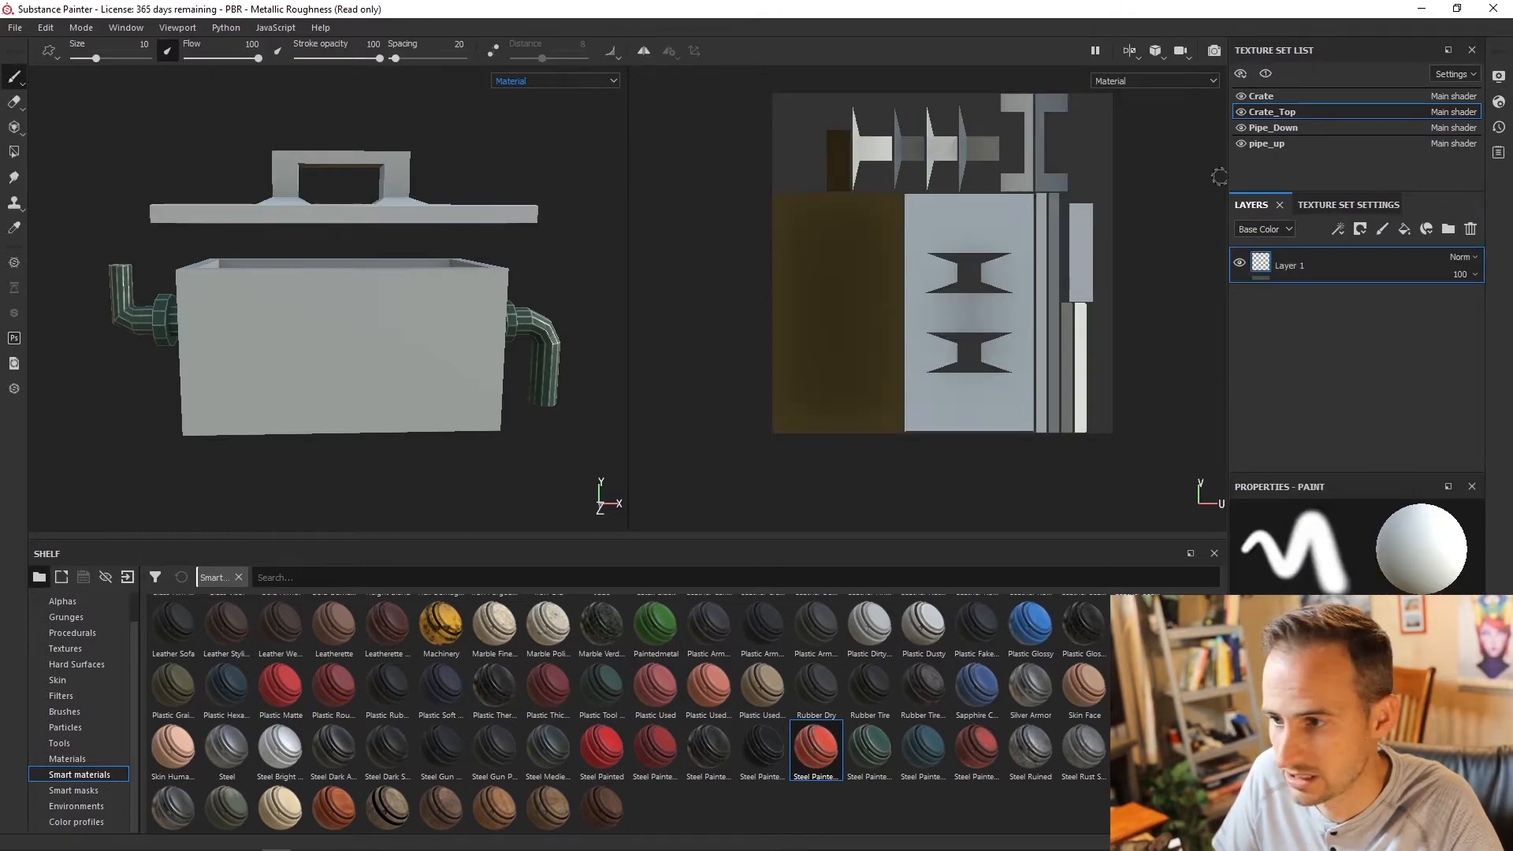
Step: Delete the Steel Painted Scraped Green smart material from the Pipe_Down and pipe_up texture sets
{"action": "left_click", "coordinate": [1303, 130]}
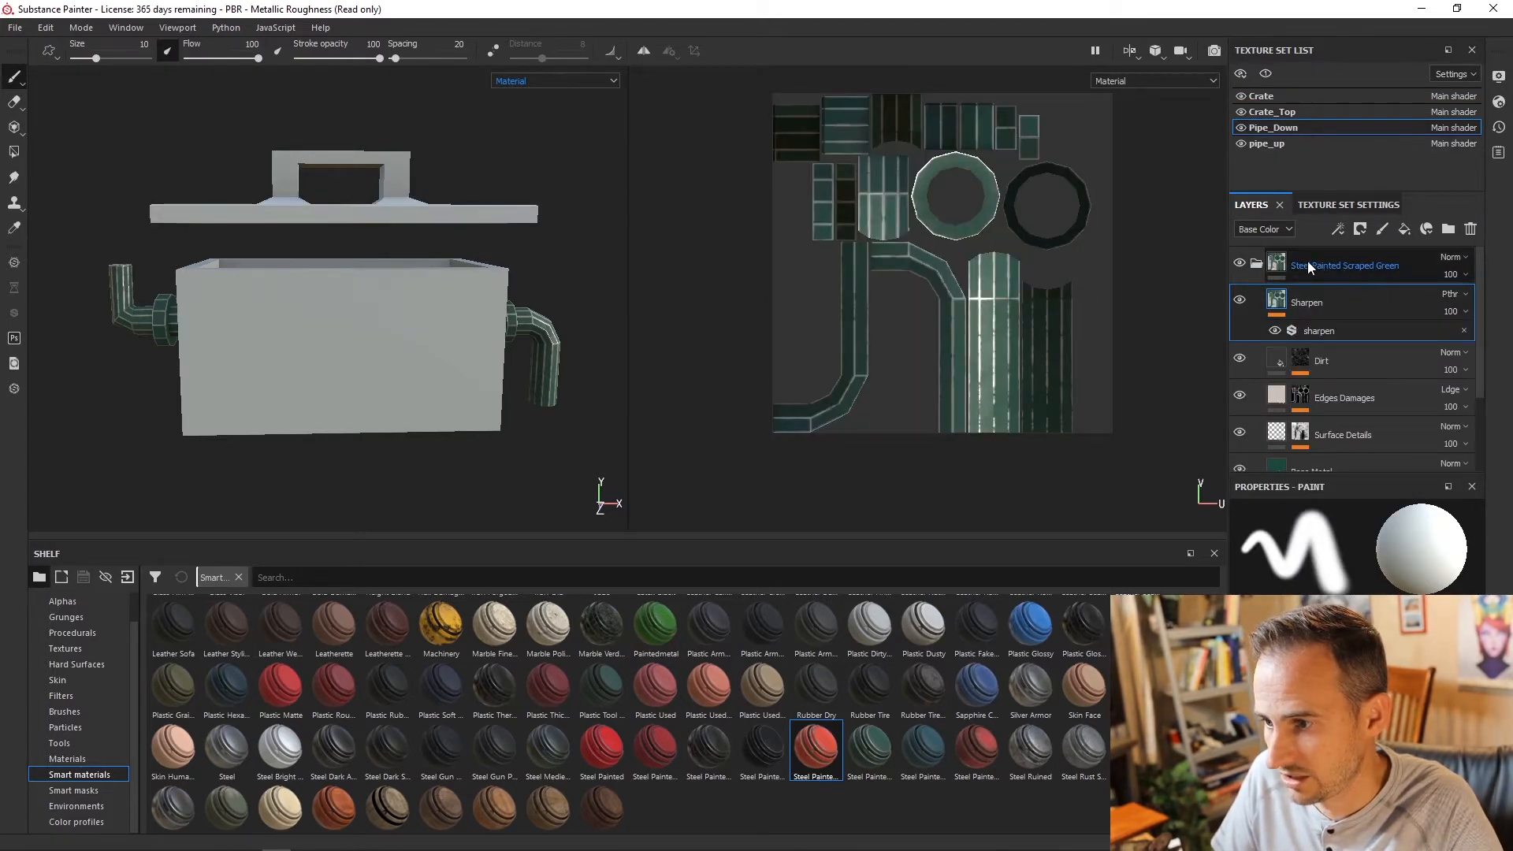
{"action": "left_click", "coordinate": [1308, 262]}
{"action": "left_click", "coordinate": [1257, 262]}
{"action": "key", "text": "Delete"}
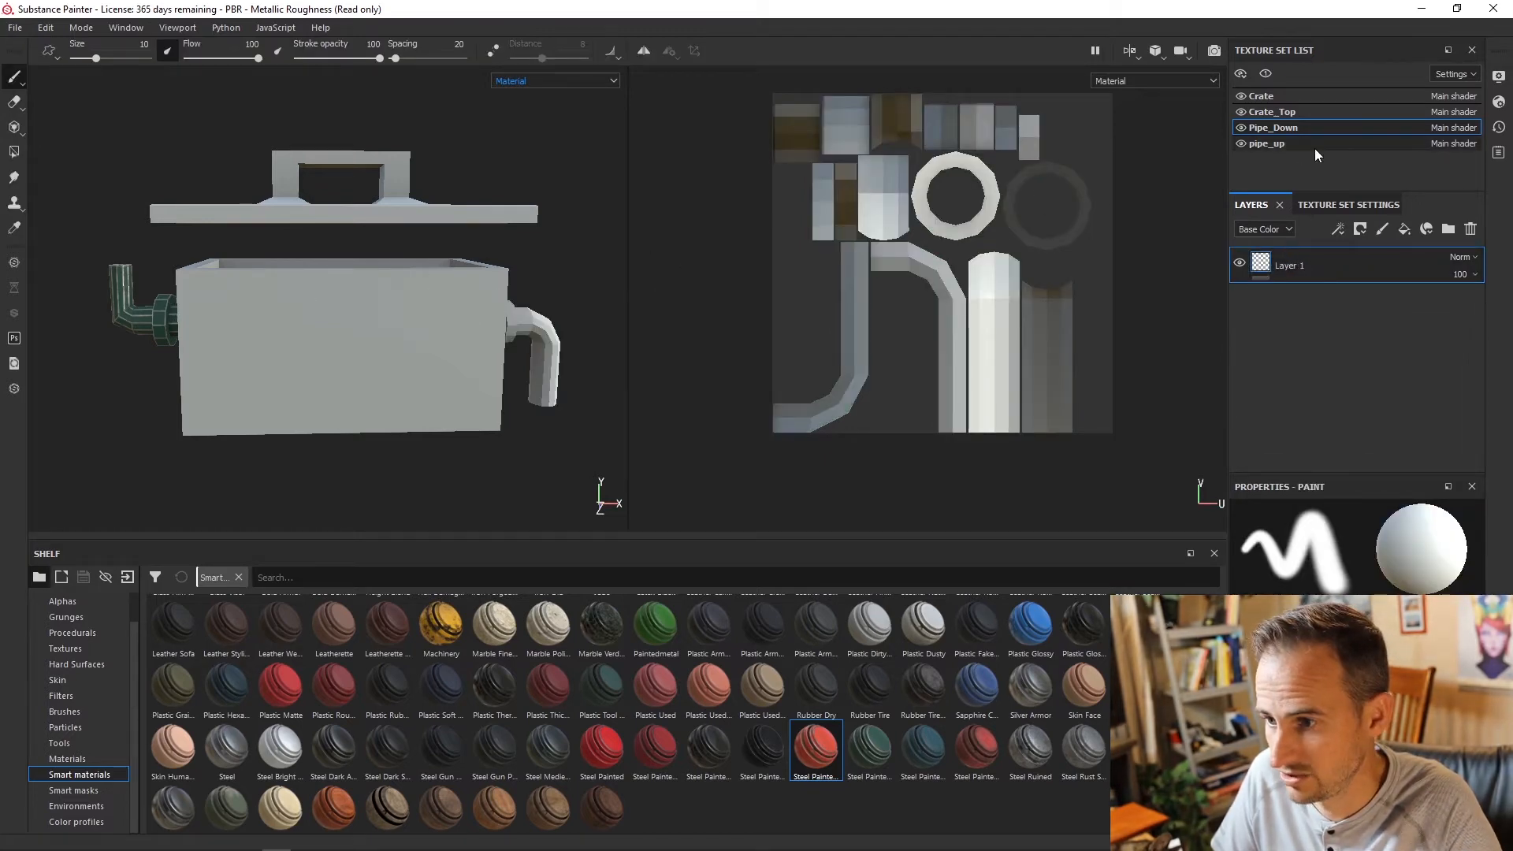
{"action": "left_click", "coordinate": [1314, 144]}
{"action": "left_click", "coordinate": [1331, 258]}
{"action": "key", "text": "Delete"}
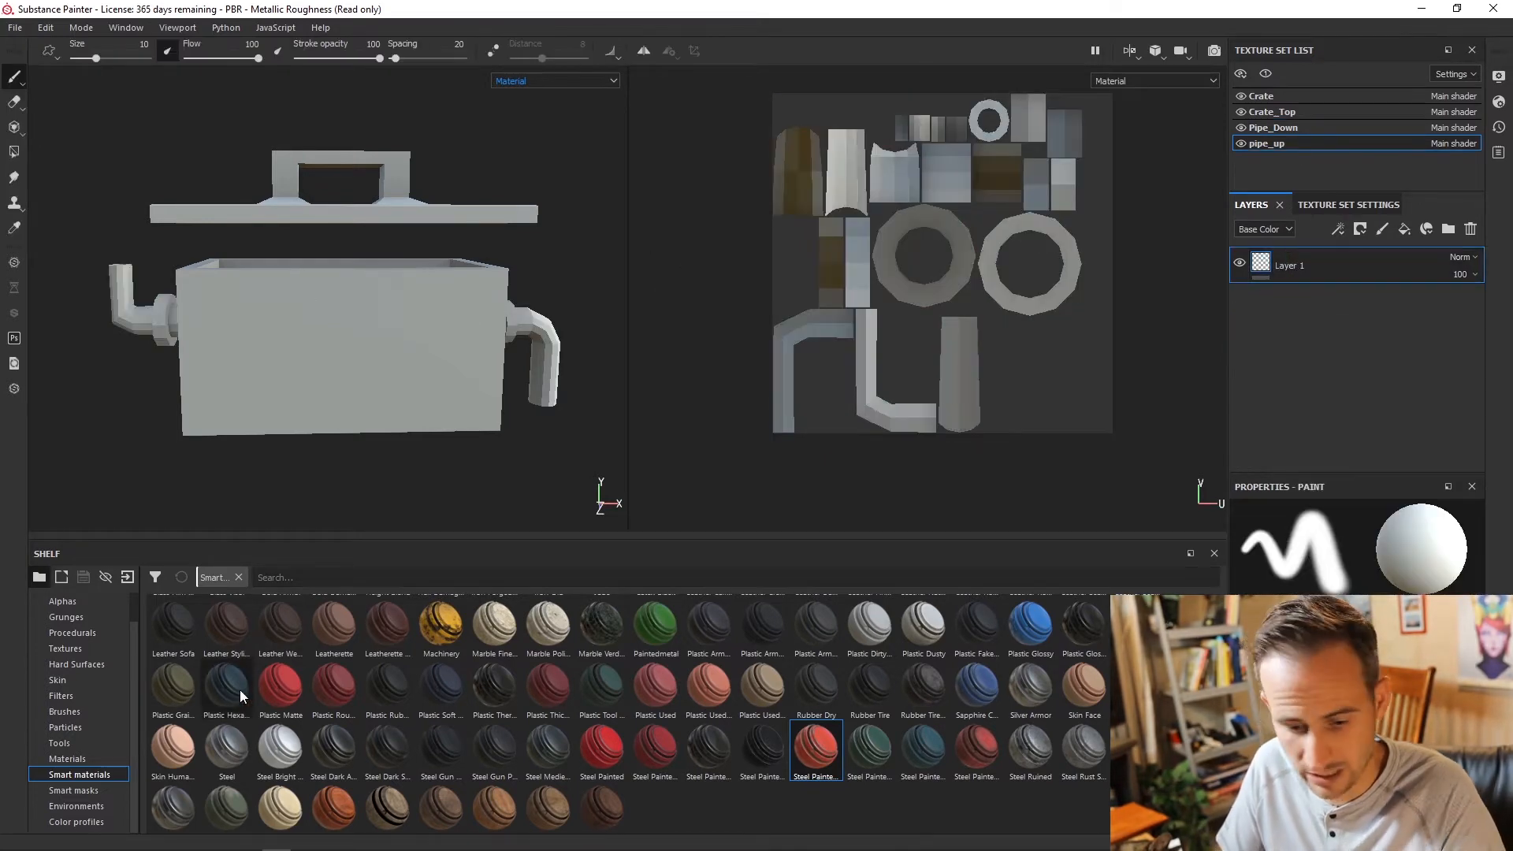
Step: Try the Machinery smart material on the downward pipe and delete its layer group after inspecting the wear
{"action": "left_click_drag", "start_coordinate": [422, 642], "coordinate": [308, 324]}
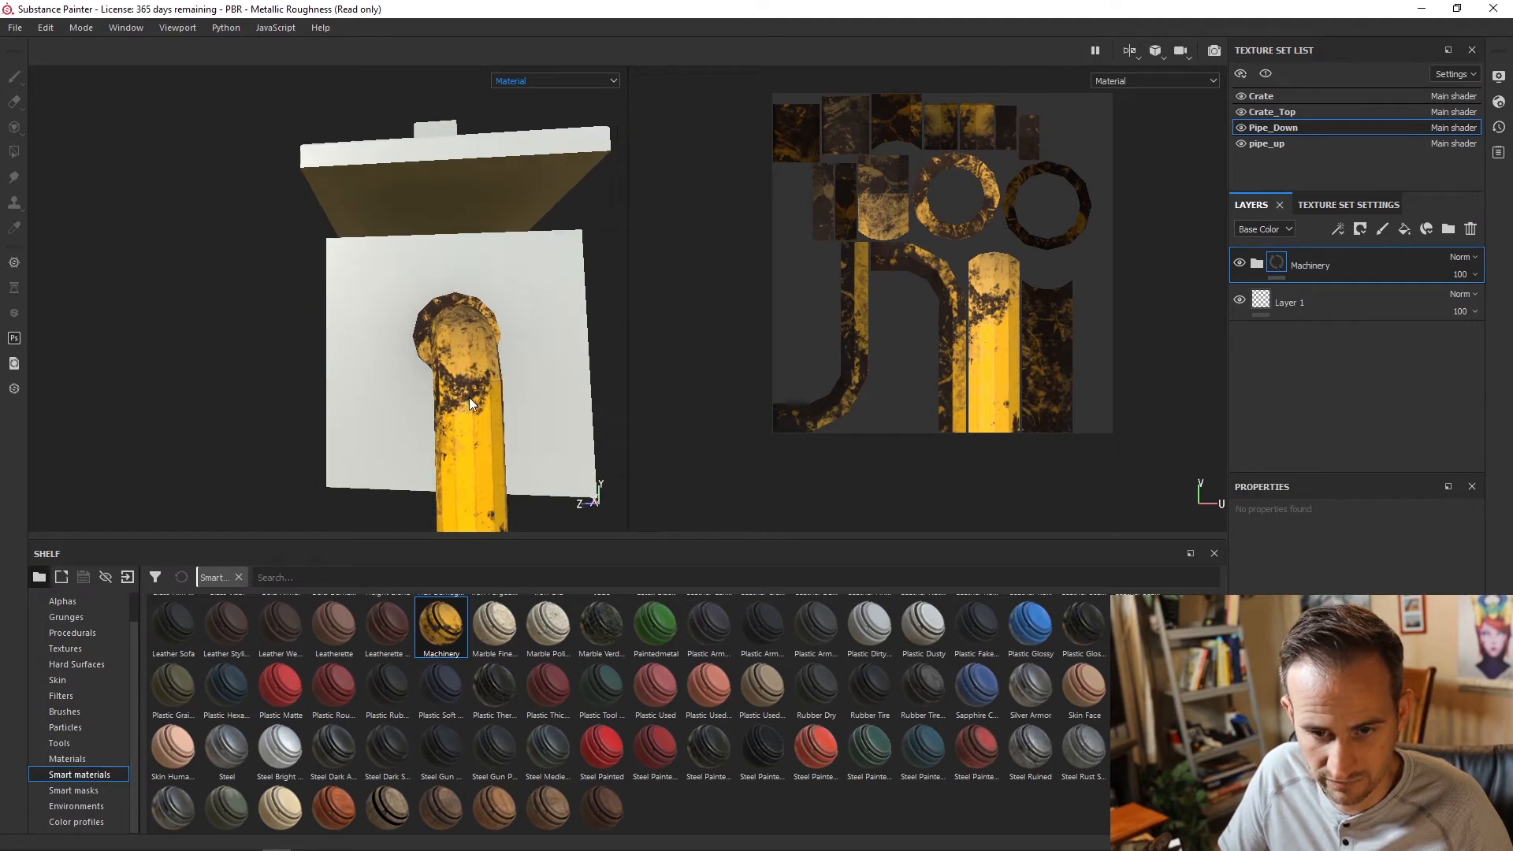
{"action": "scroll", "coordinate": [475, 396], "scroll_direction": "up", "scroll_amount": 3}
{"action": "left_click_drag", "start_coordinate": [474, 396], "coordinate": [282, 372], "text": "alt"}
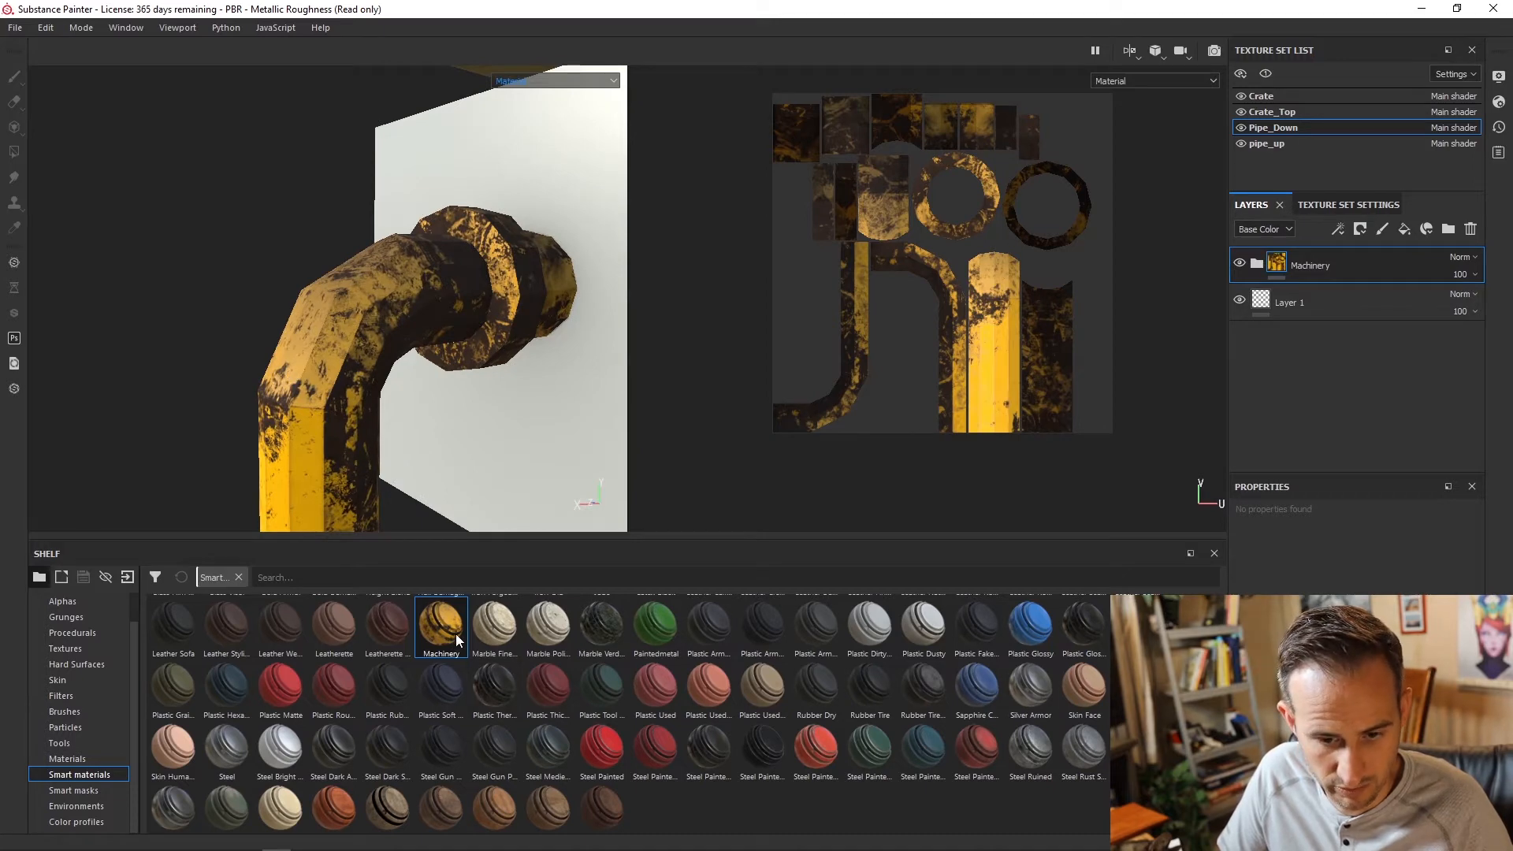
{"action": "left_click_drag", "start_coordinate": [397, 381], "coordinate": [450, 368], "text": "alt"}
{"action": "scroll", "coordinate": [292, 365], "scroll_direction": "up", "scroll_amount": 2}
{"action": "scroll", "coordinate": [341, 357], "scroll_direction": "down", "scroll_amount": 5}
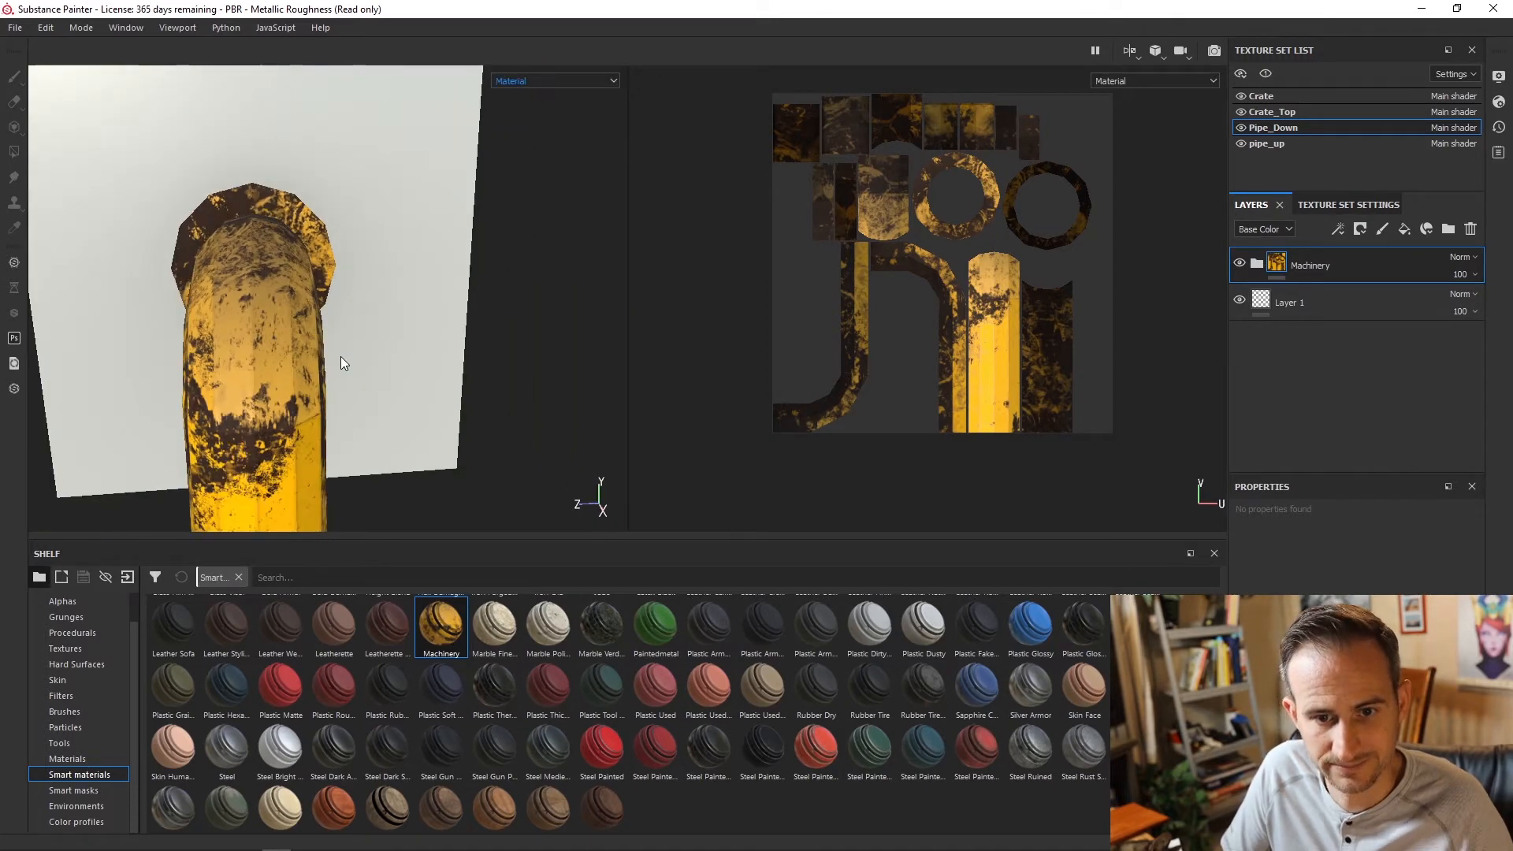
{"action": "left_click_drag", "start_coordinate": [333, 369], "coordinate": [422, 354], "text": "alt"}
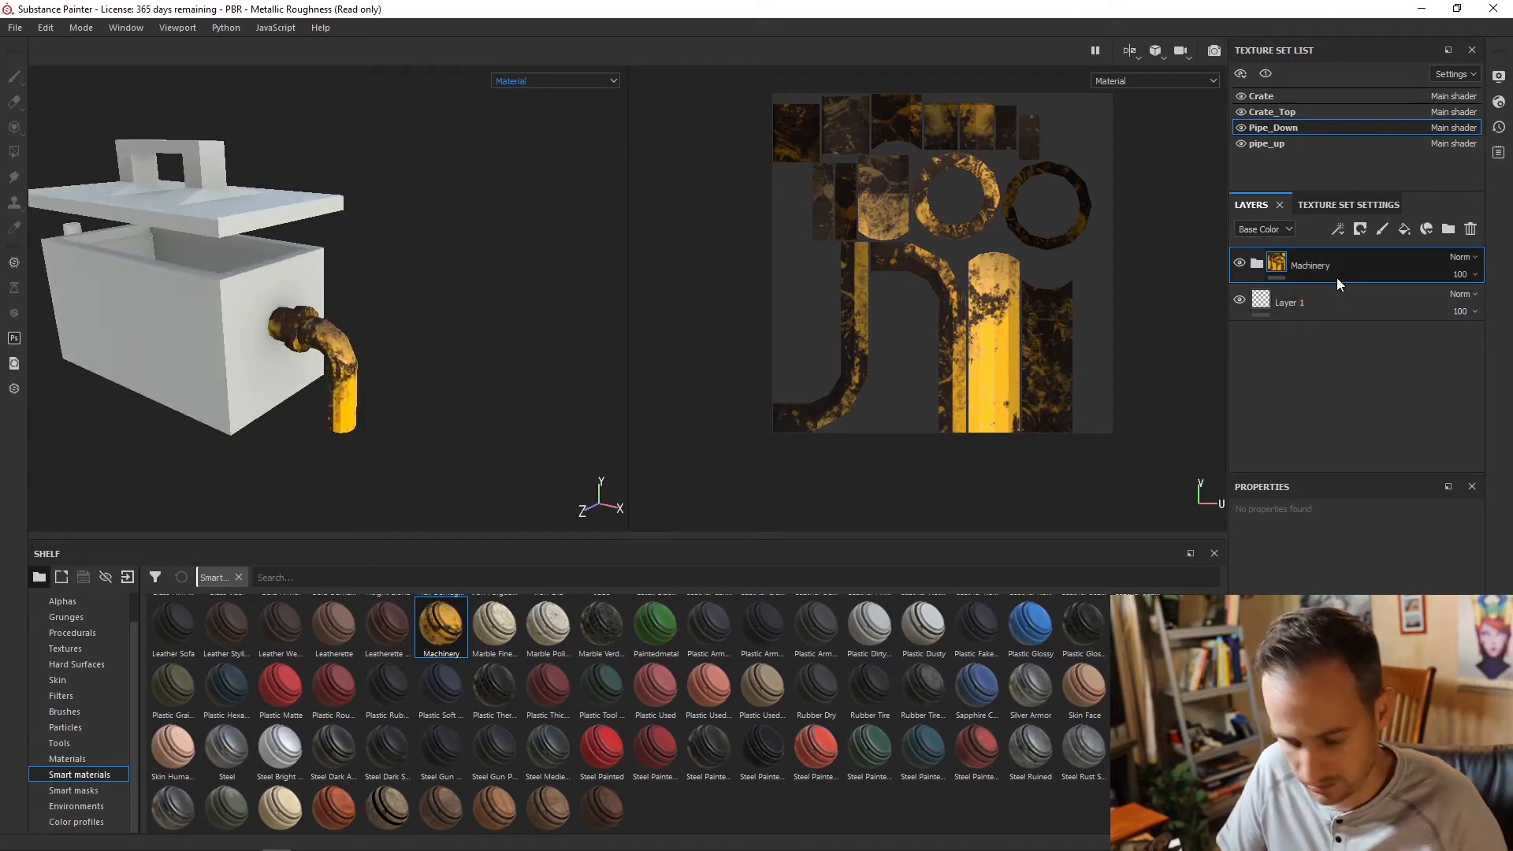
{"action": "key", "text": "Delete"}
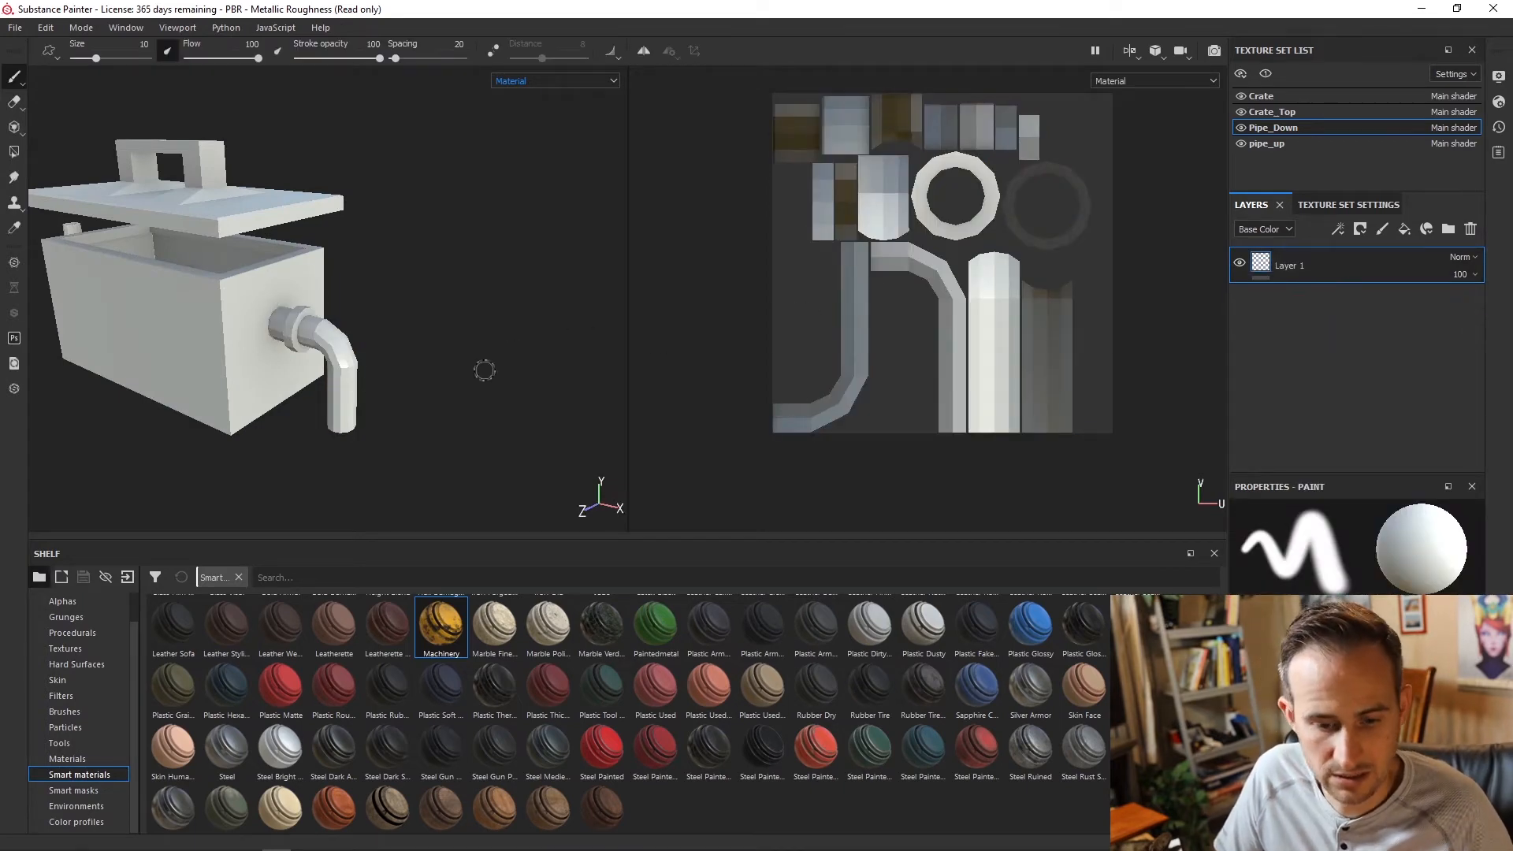
Step: Select the Crate texture set and delete its empty paint layer, Layer 1
{"action": "left_click", "coordinate": [1332, 96]}
{"action": "scroll", "coordinate": [457, 339], "scroll_direction": "up", "scroll_amount": 2}
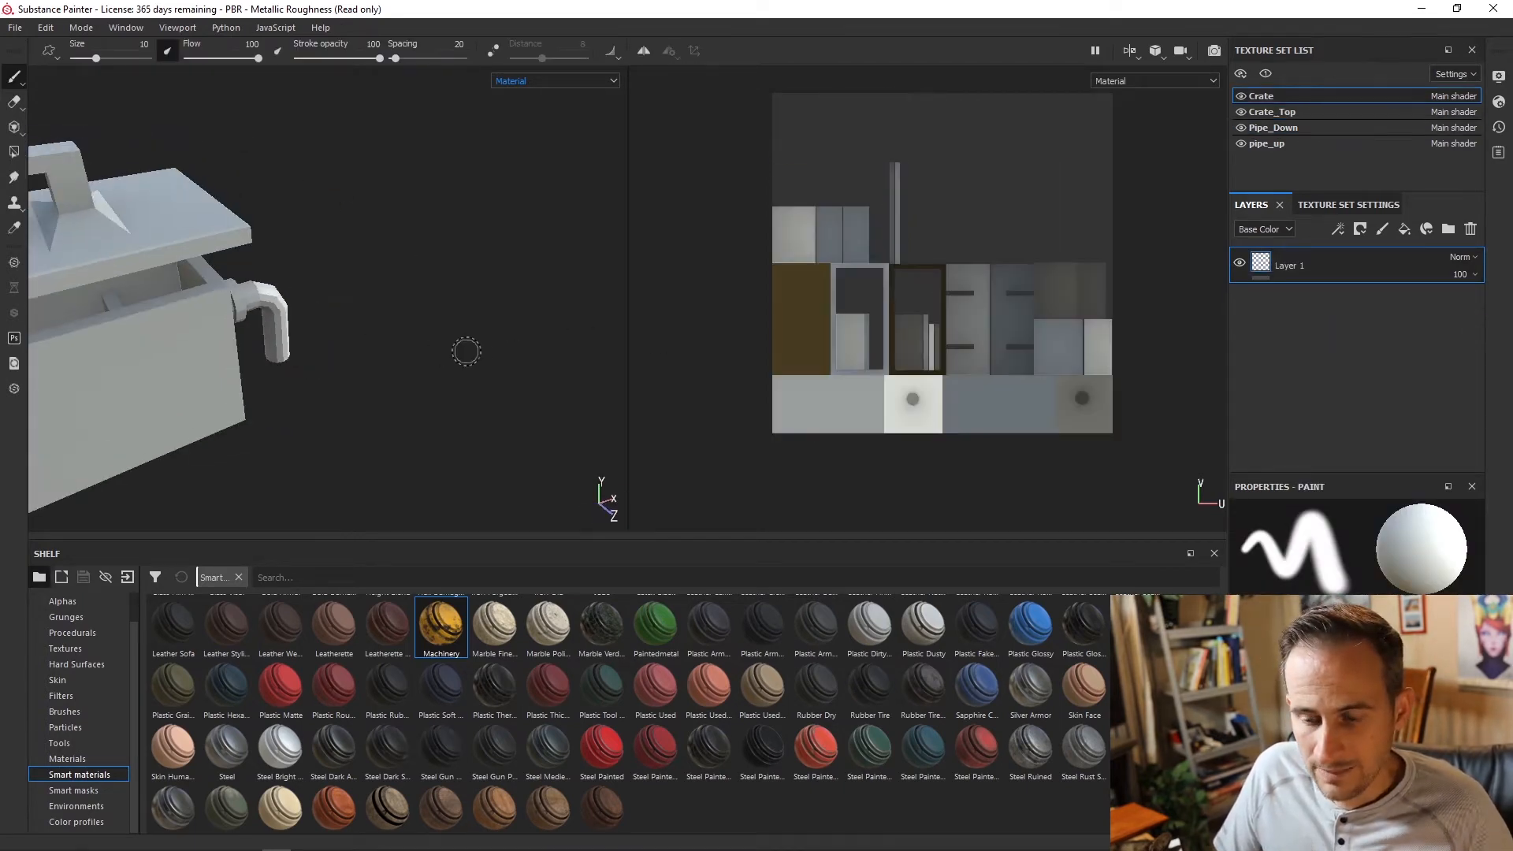
{"action": "key", "text": "f"}
{"action": "left_click_drag", "start_coordinate": [446, 362], "coordinate": [378, 318], "text": "alt"}
{"action": "scroll", "coordinate": [379, 318], "scroll_direction": "up", "scroll_amount": 3}
{"action": "middle_click_drag", "start_coordinate": [324, 318], "coordinate": [441, 323], "text": "alt"}
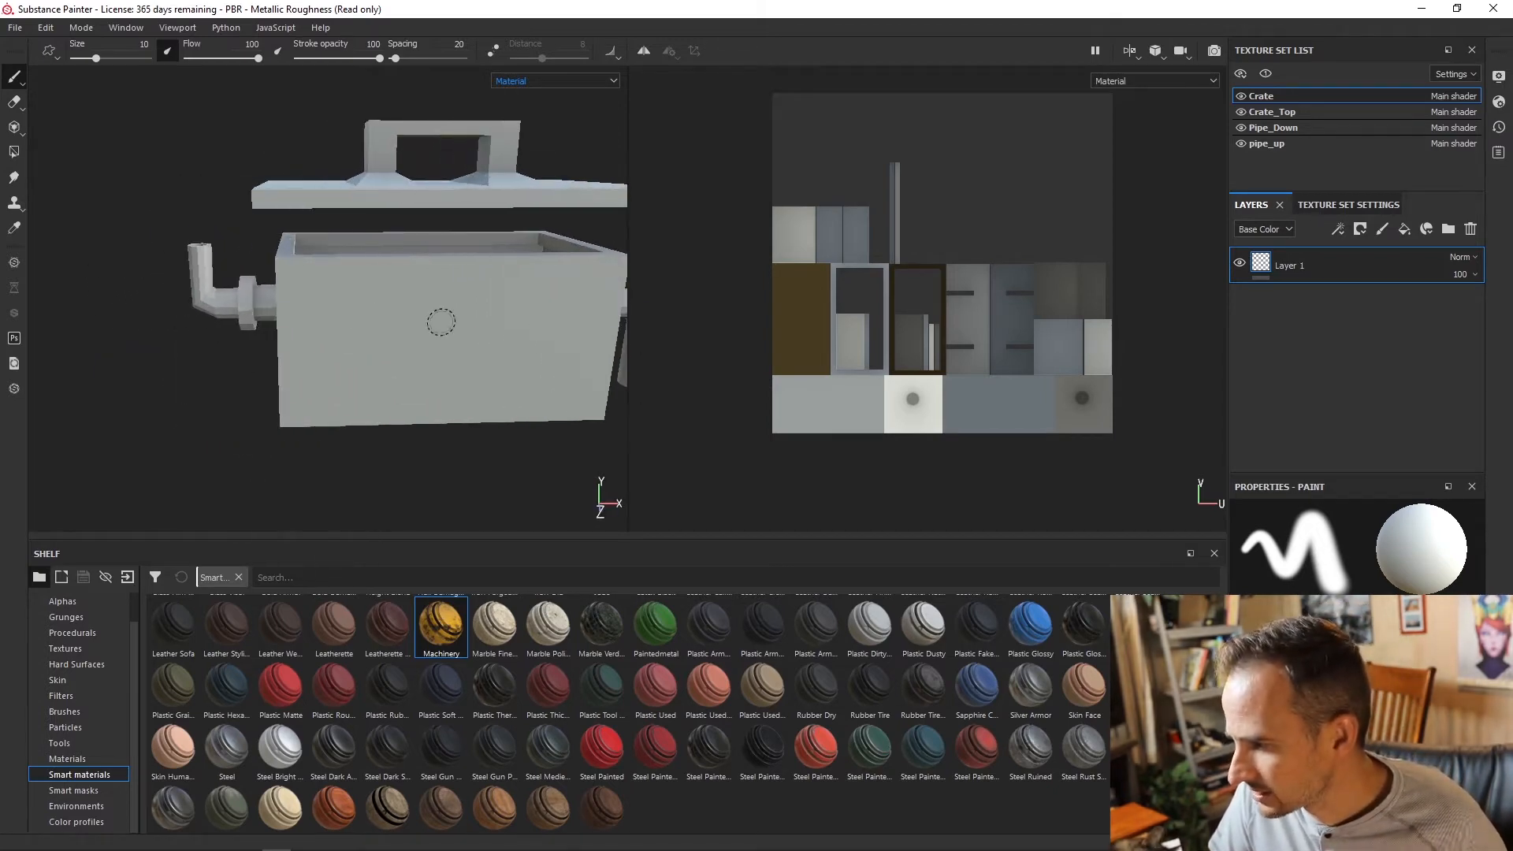
{"action": "key", "text": "f"}
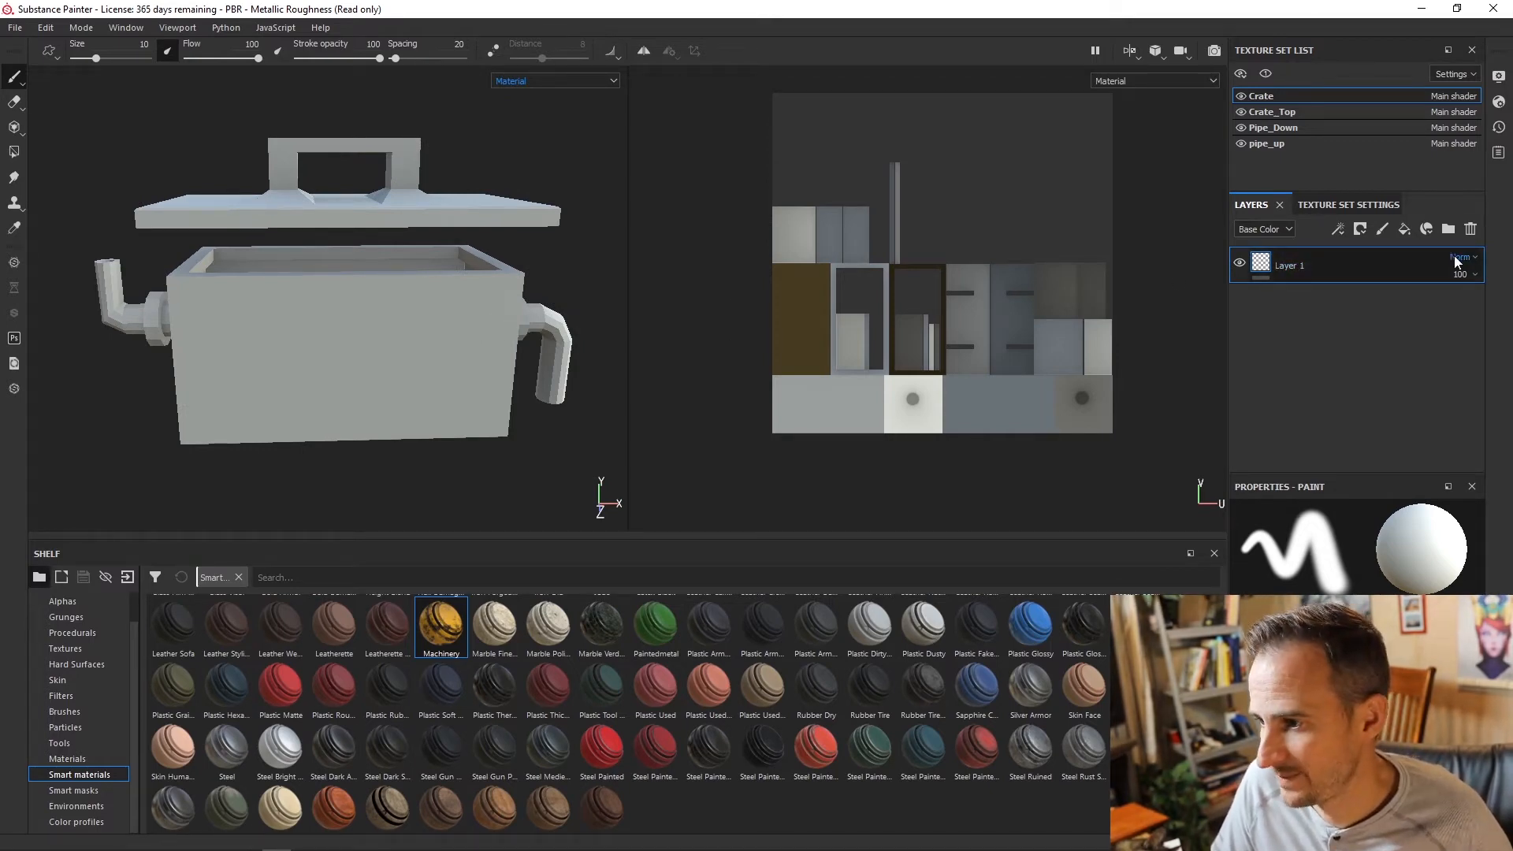
{"action": "left_click", "coordinate": [1470, 230]}
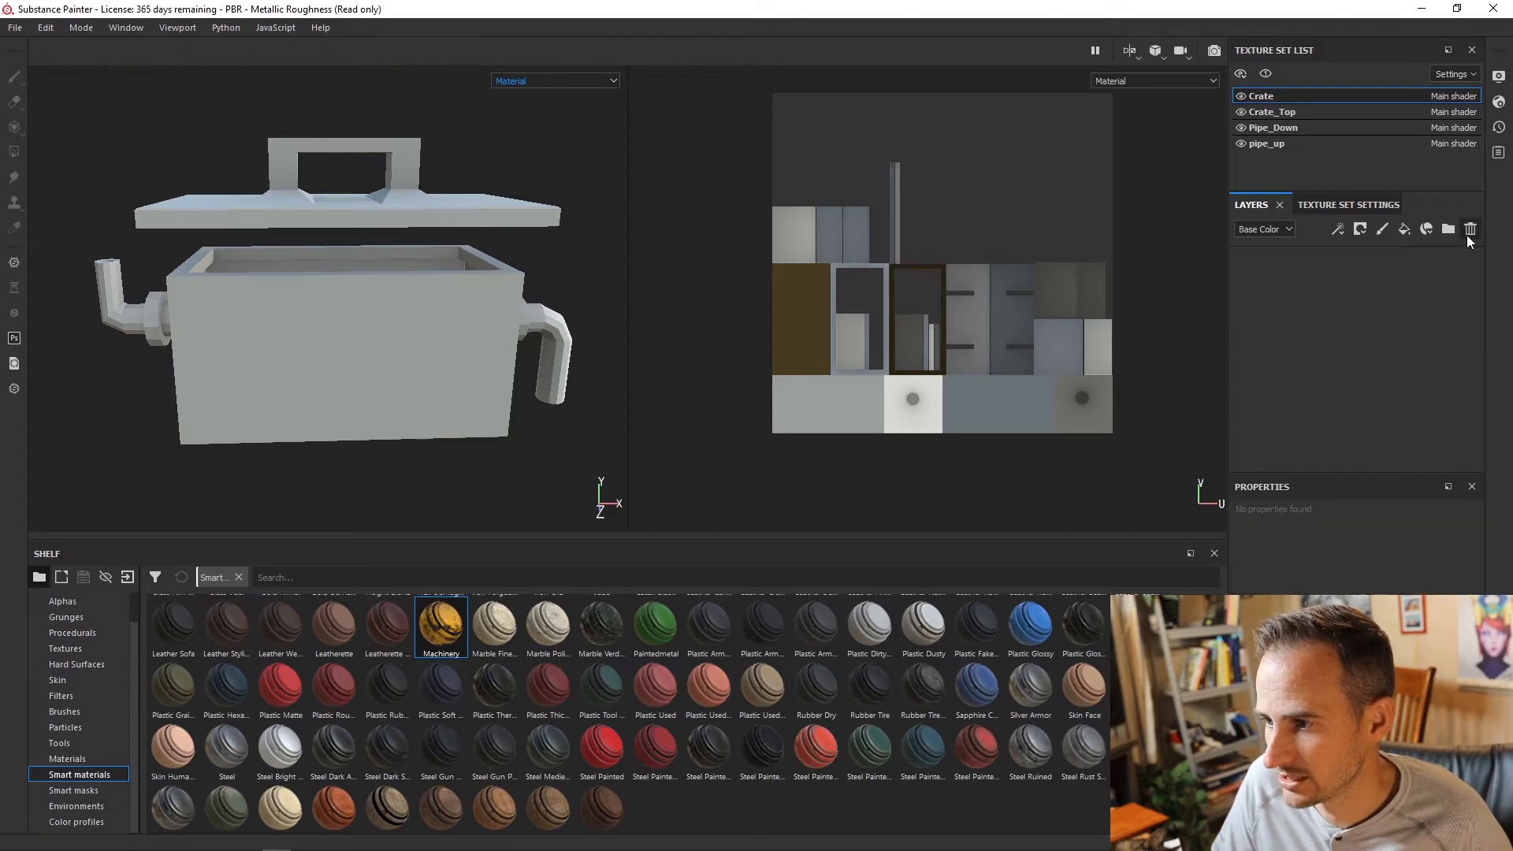
Step: Add a fill layer to the Crate texture set and set its base color to bright red
{"action": "left_click", "coordinate": [1404, 229]}
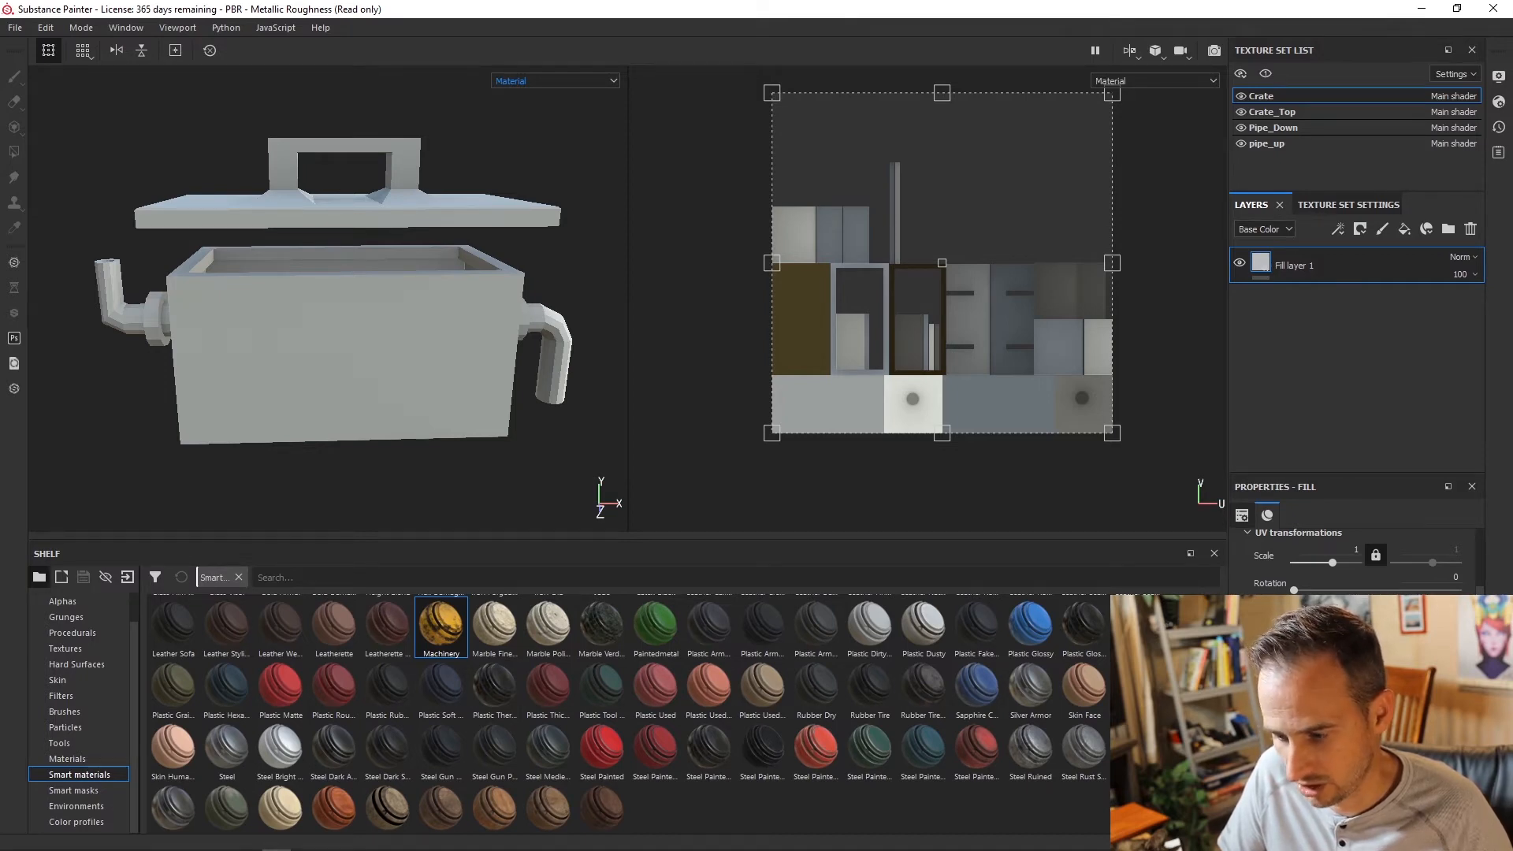
{"action": "scroll", "coordinate": [1356, 560], "scroll_direction": "down", "scroll_amount": 1}
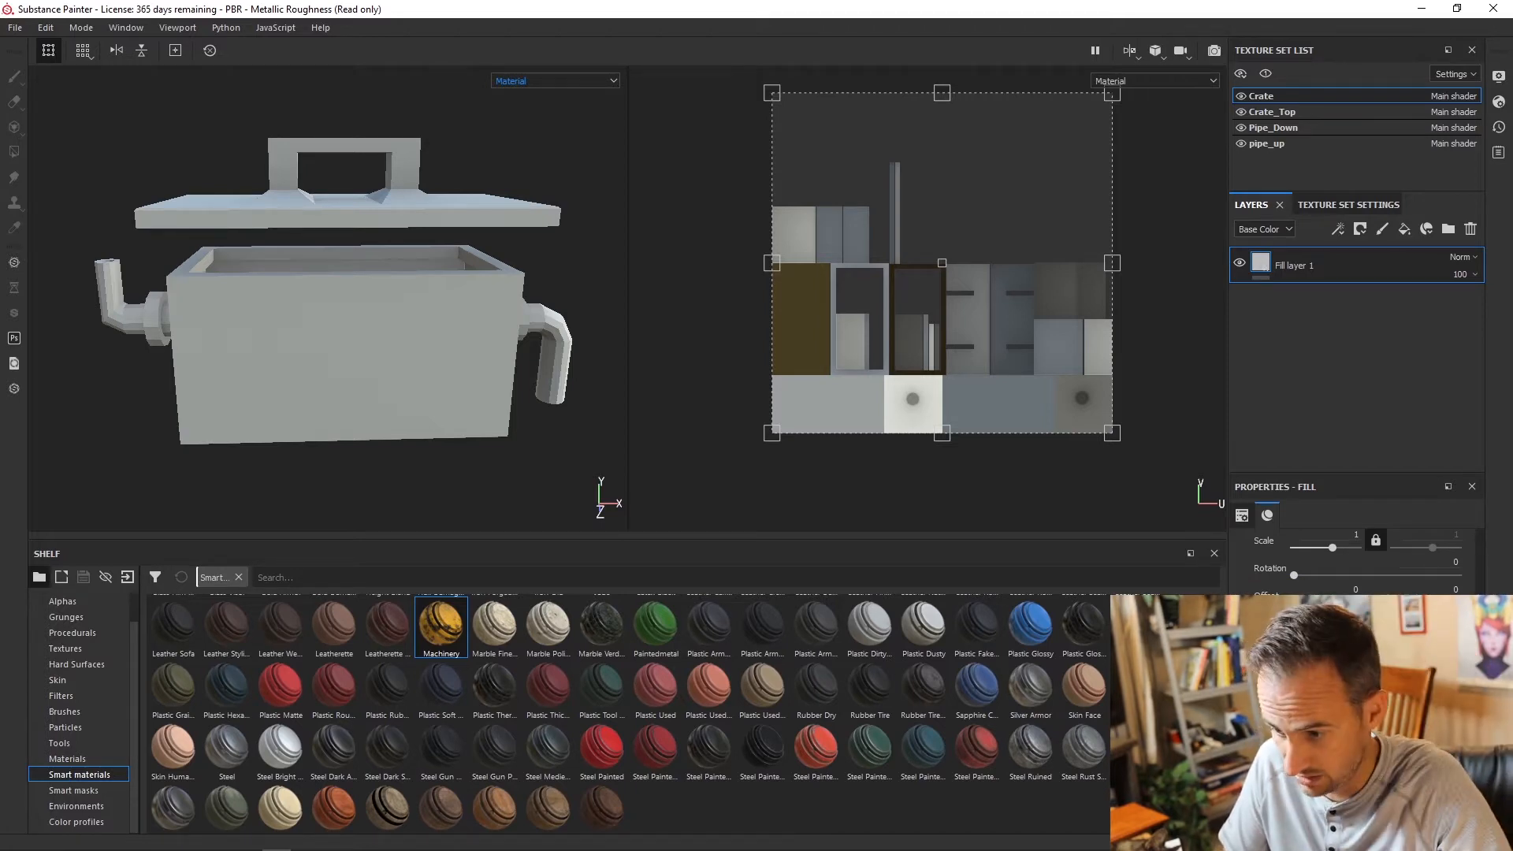
{"action": "left_click", "coordinate": [1379, 780]}
{"action": "left_click_drag", "start_coordinate": [1403, 631], "coordinate": [1433, 561]}
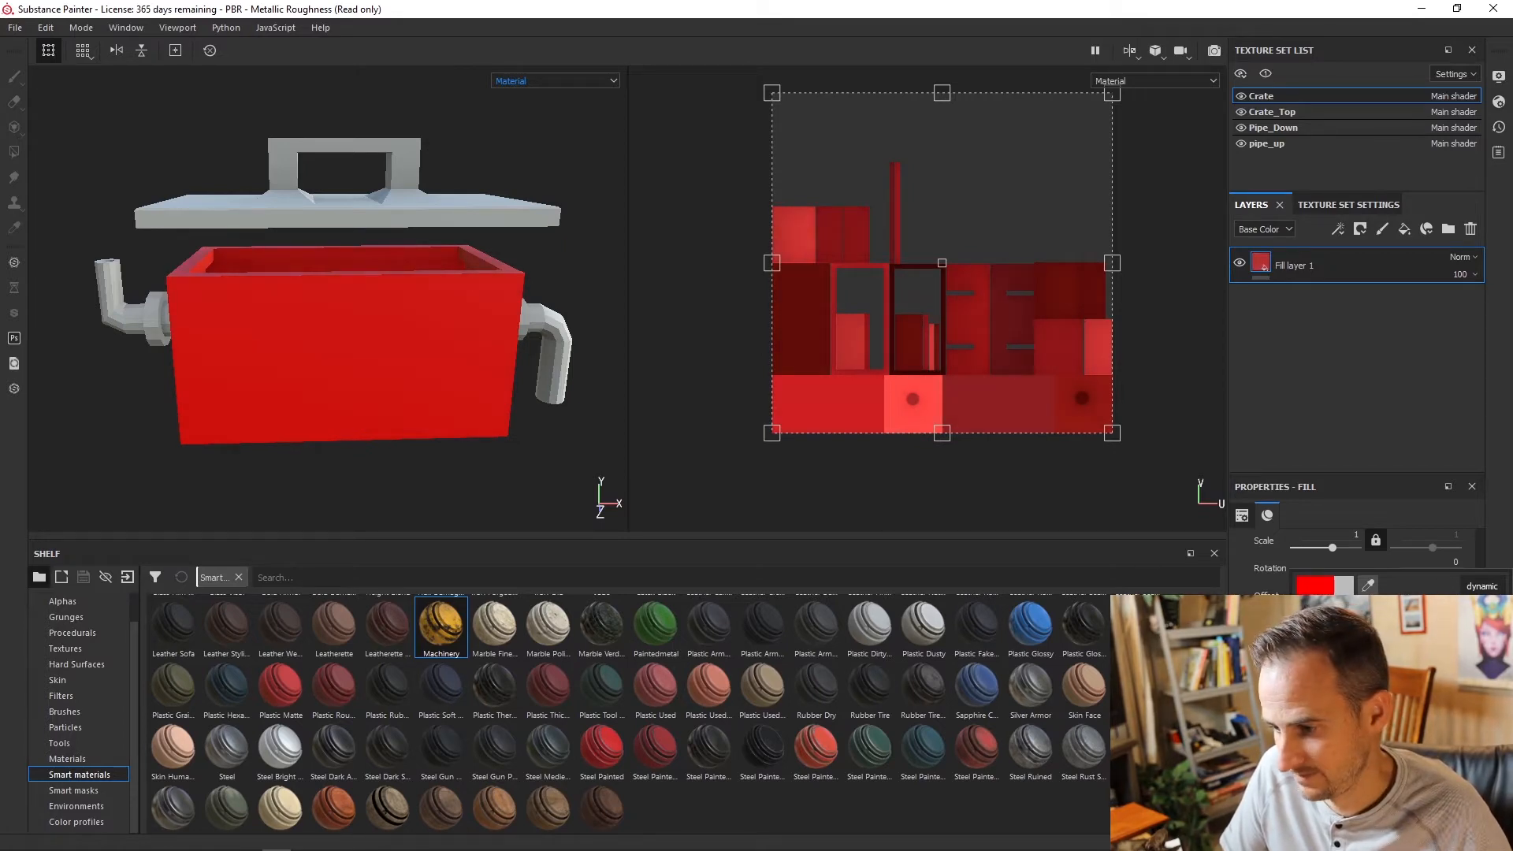
{"action": "left_click_drag", "start_coordinate": [1314, 631], "coordinate": [1443, 561]}
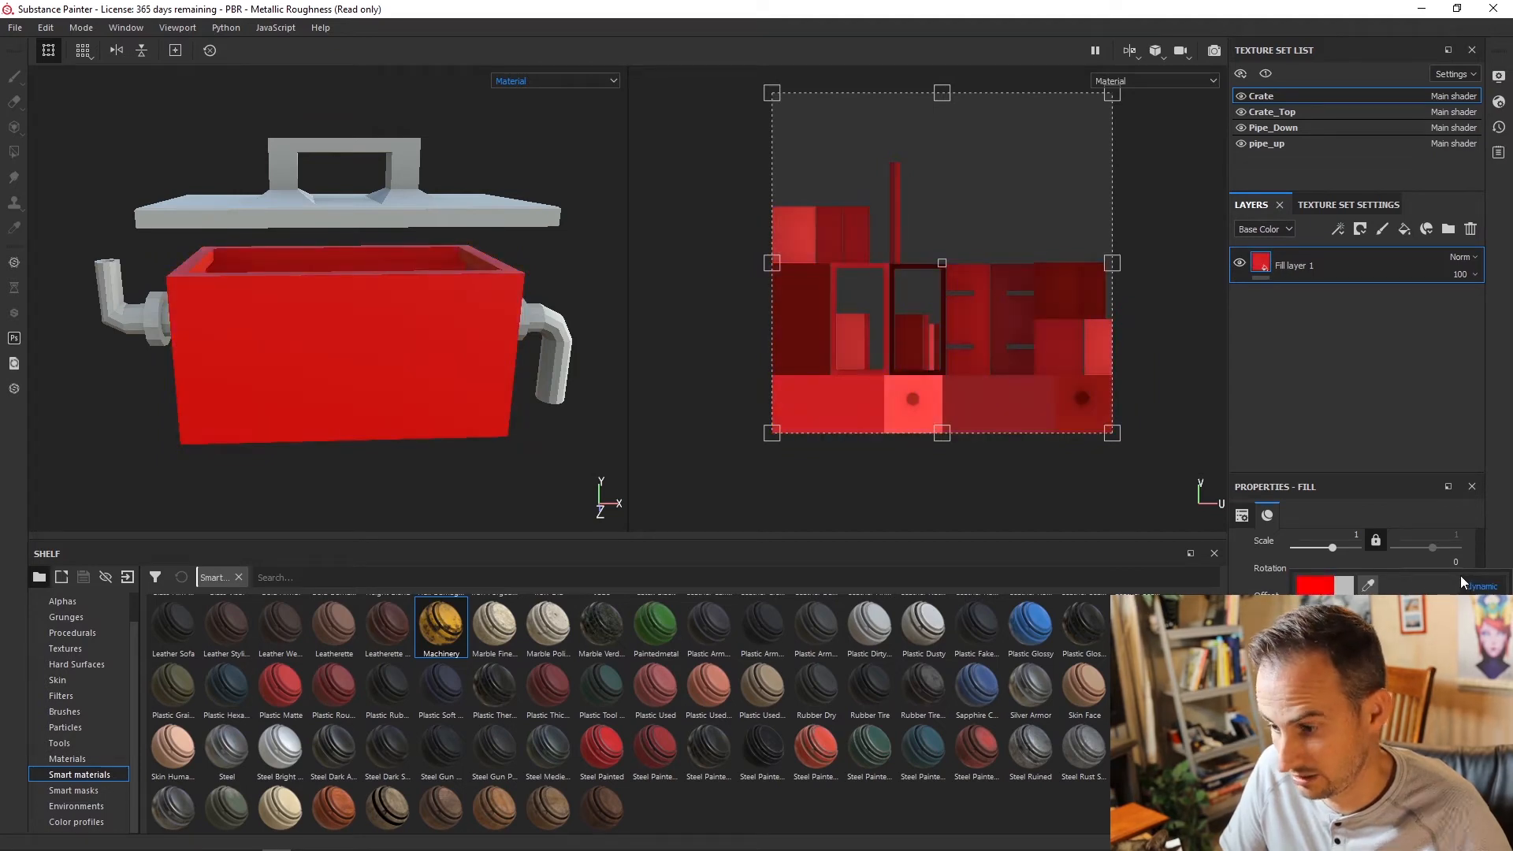
{"action": "key", "text": "Escape"}
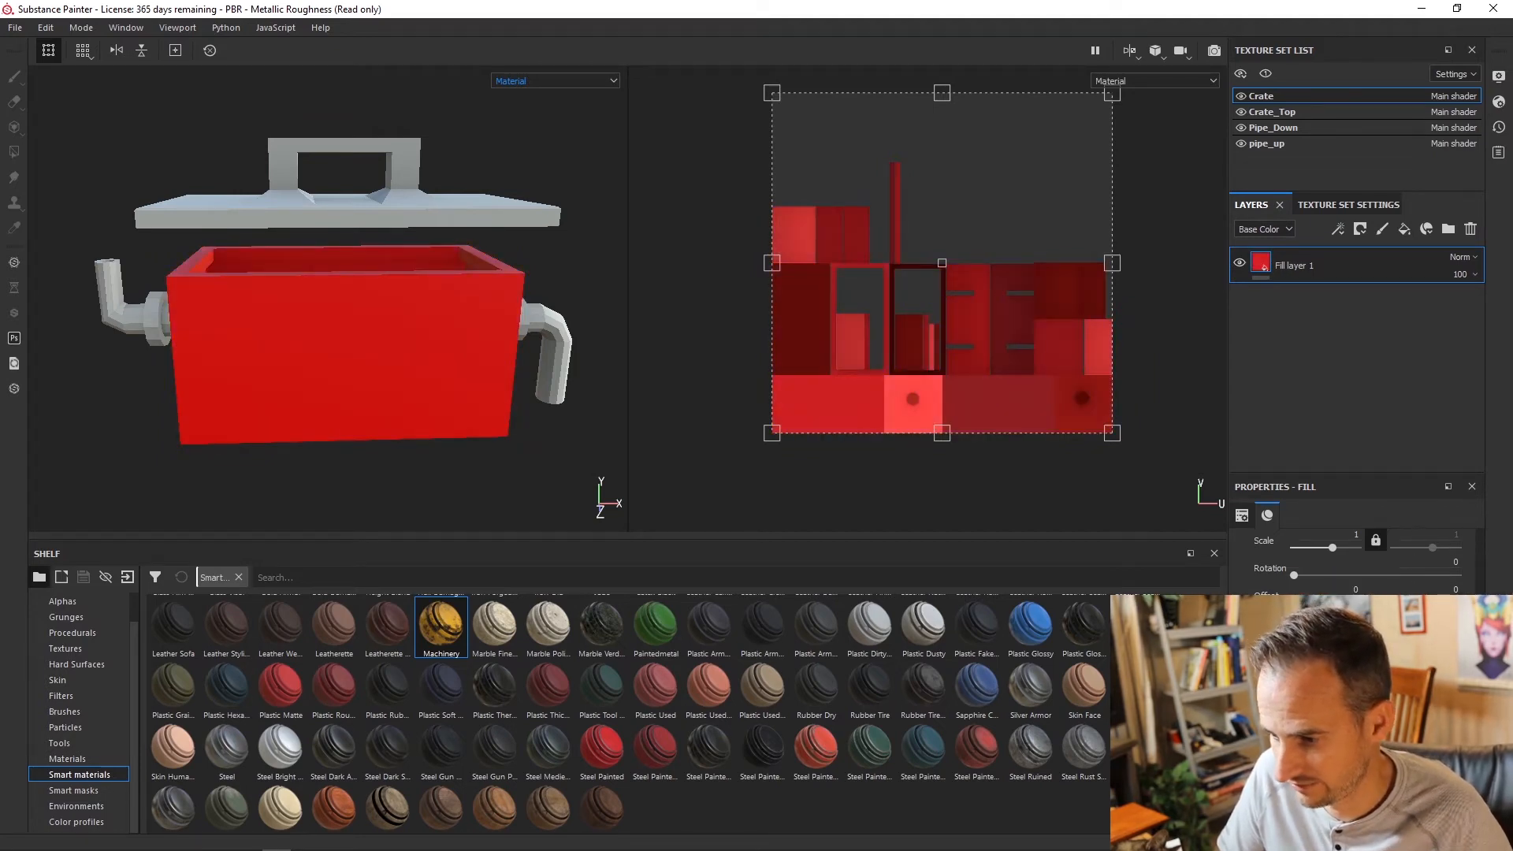
Step: Rename the crate's red fill layer as Base
{"action": "double_click", "coordinate": [1299, 265]}
{"action": "type", "text": "B"}
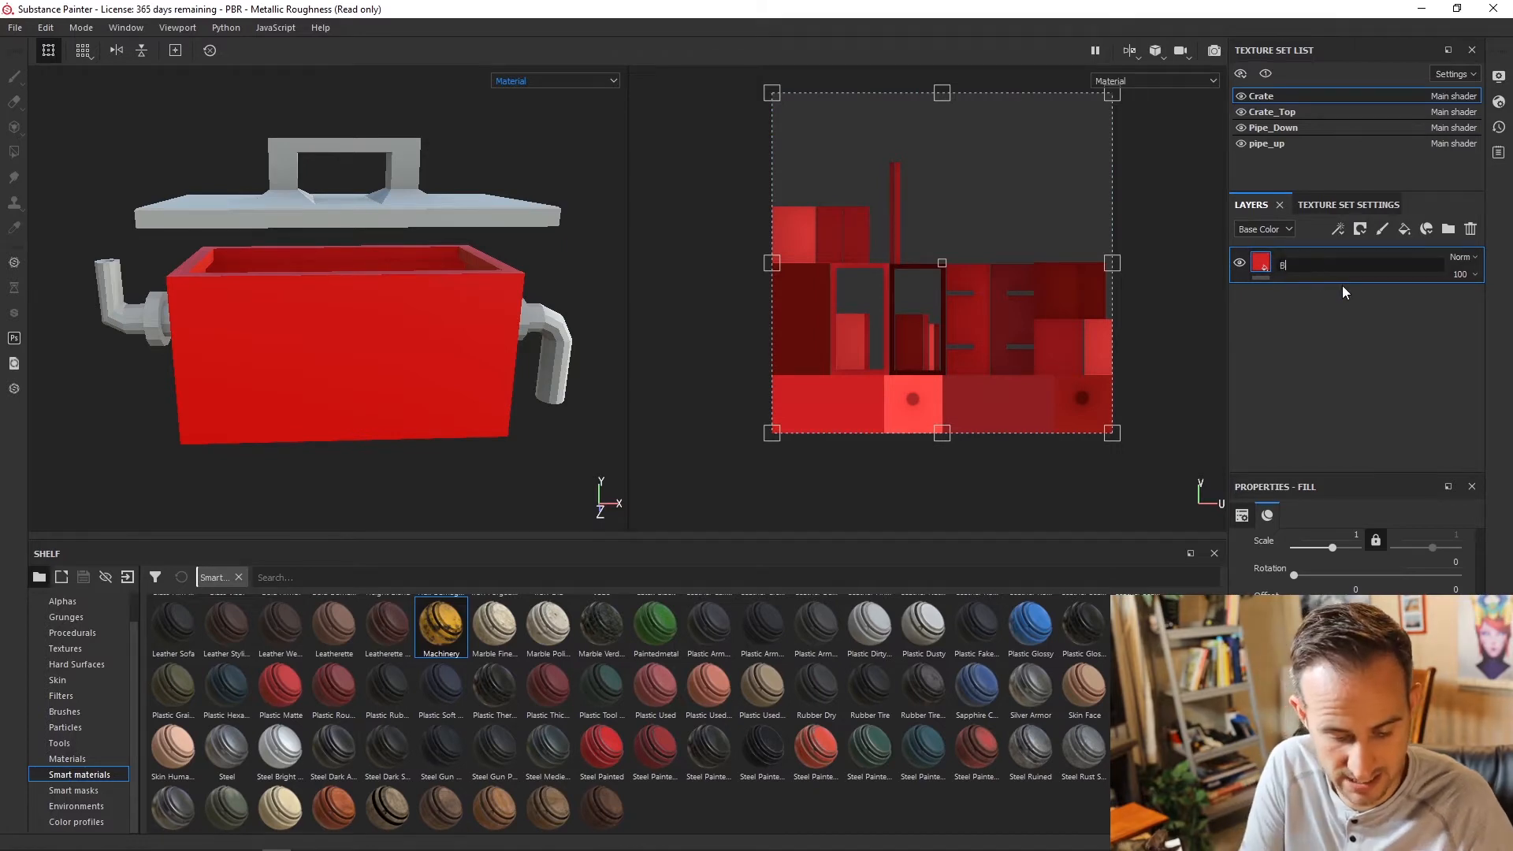
{"action": "type", "text": "ase"}
{"action": "key", "text": "Return"}
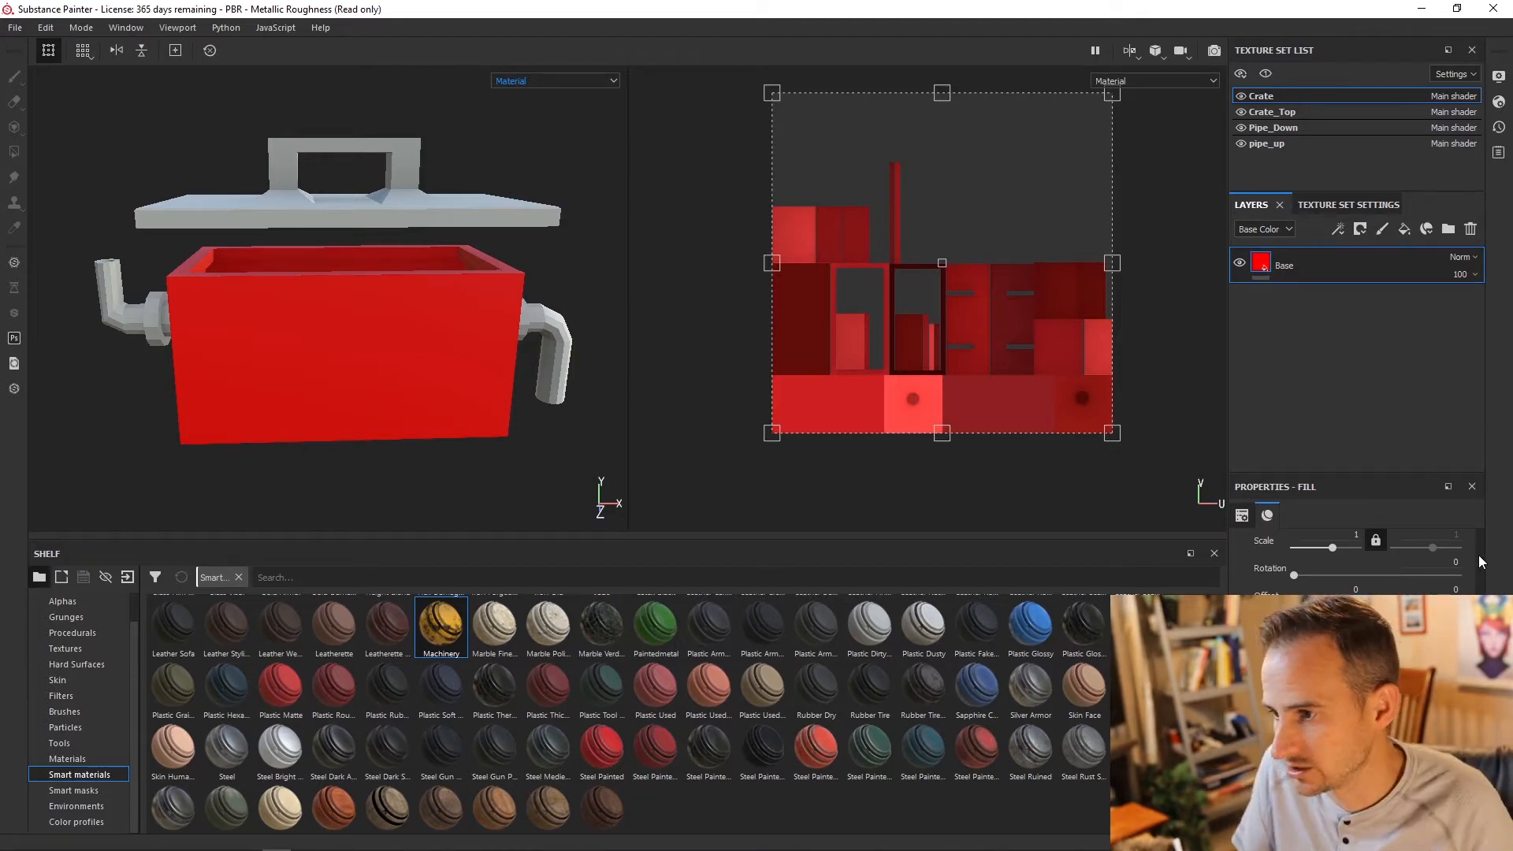
Step: Add a second fill layer above Base and name it Rough
{"action": "left_click", "coordinate": [1405, 229]}
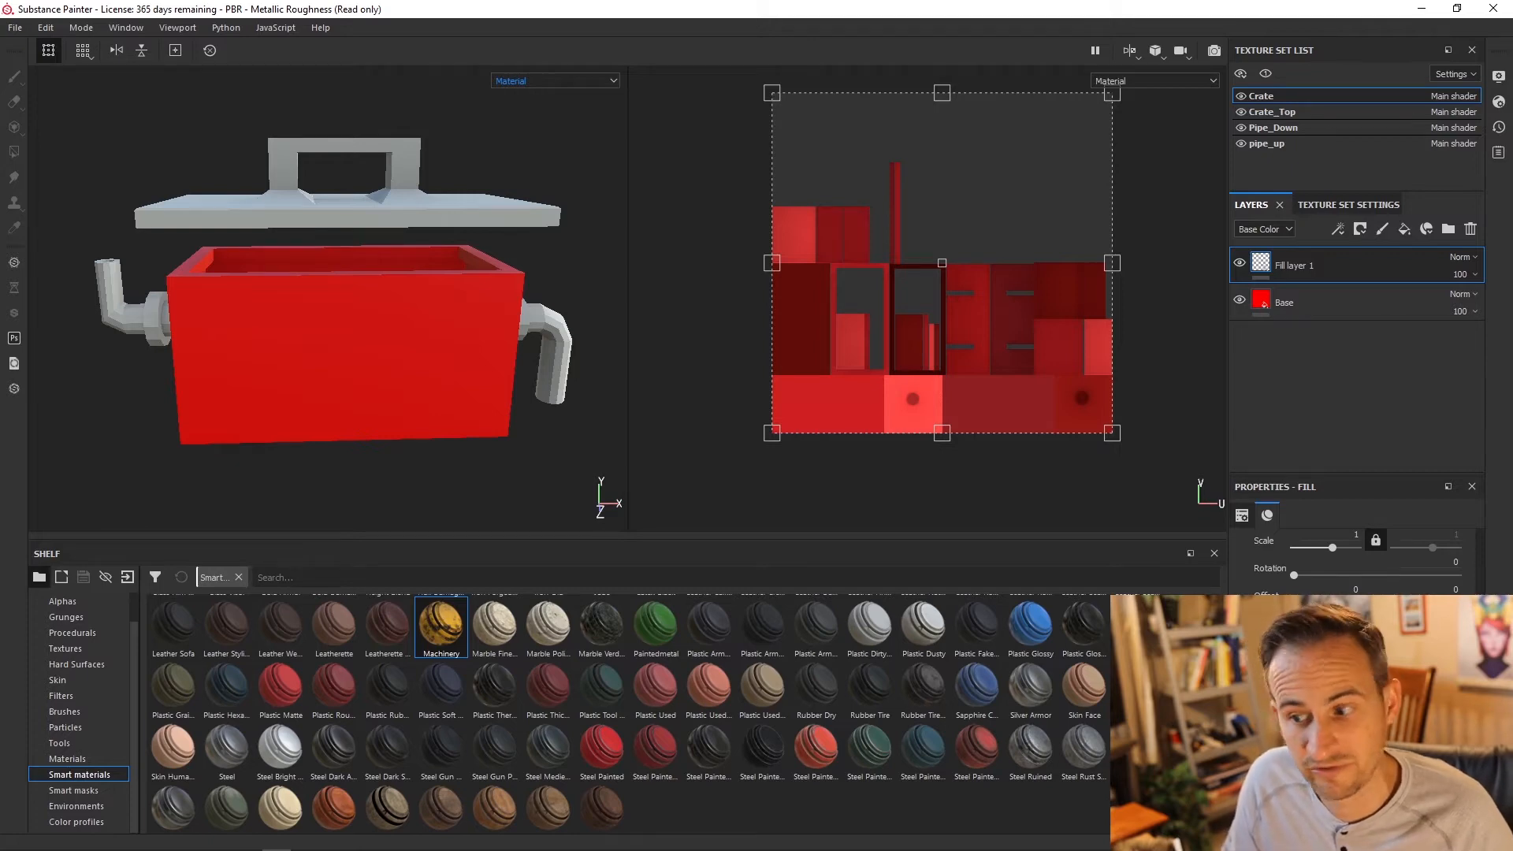
{"action": "double_click", "coordinate": [1294, 268]}
{"action": "type", "text": "R"}
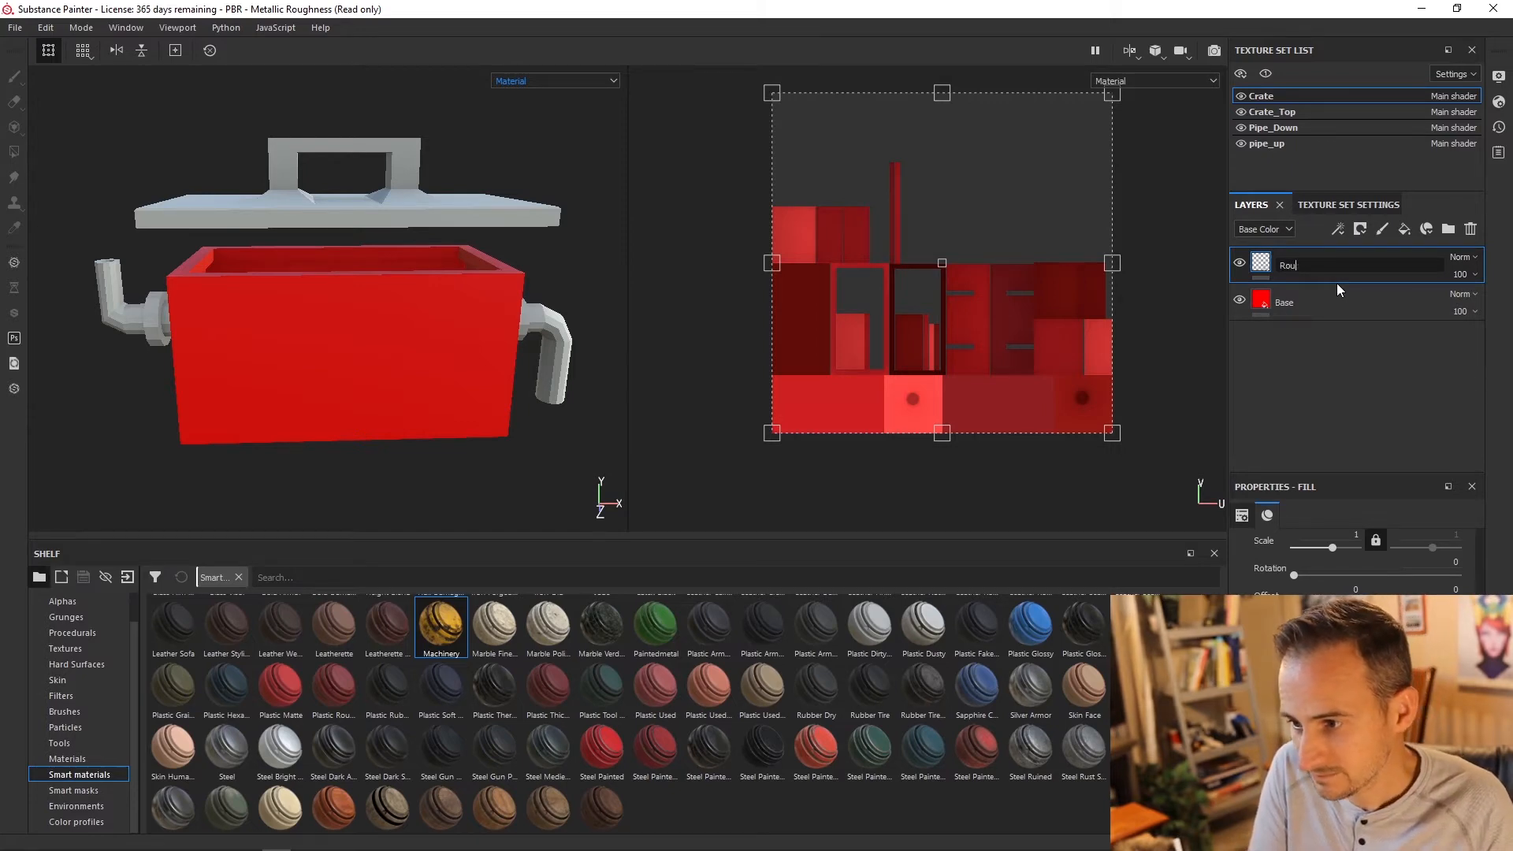
{"action": "type", "text": "uff"}
{"action": "key", "text": "Return"}
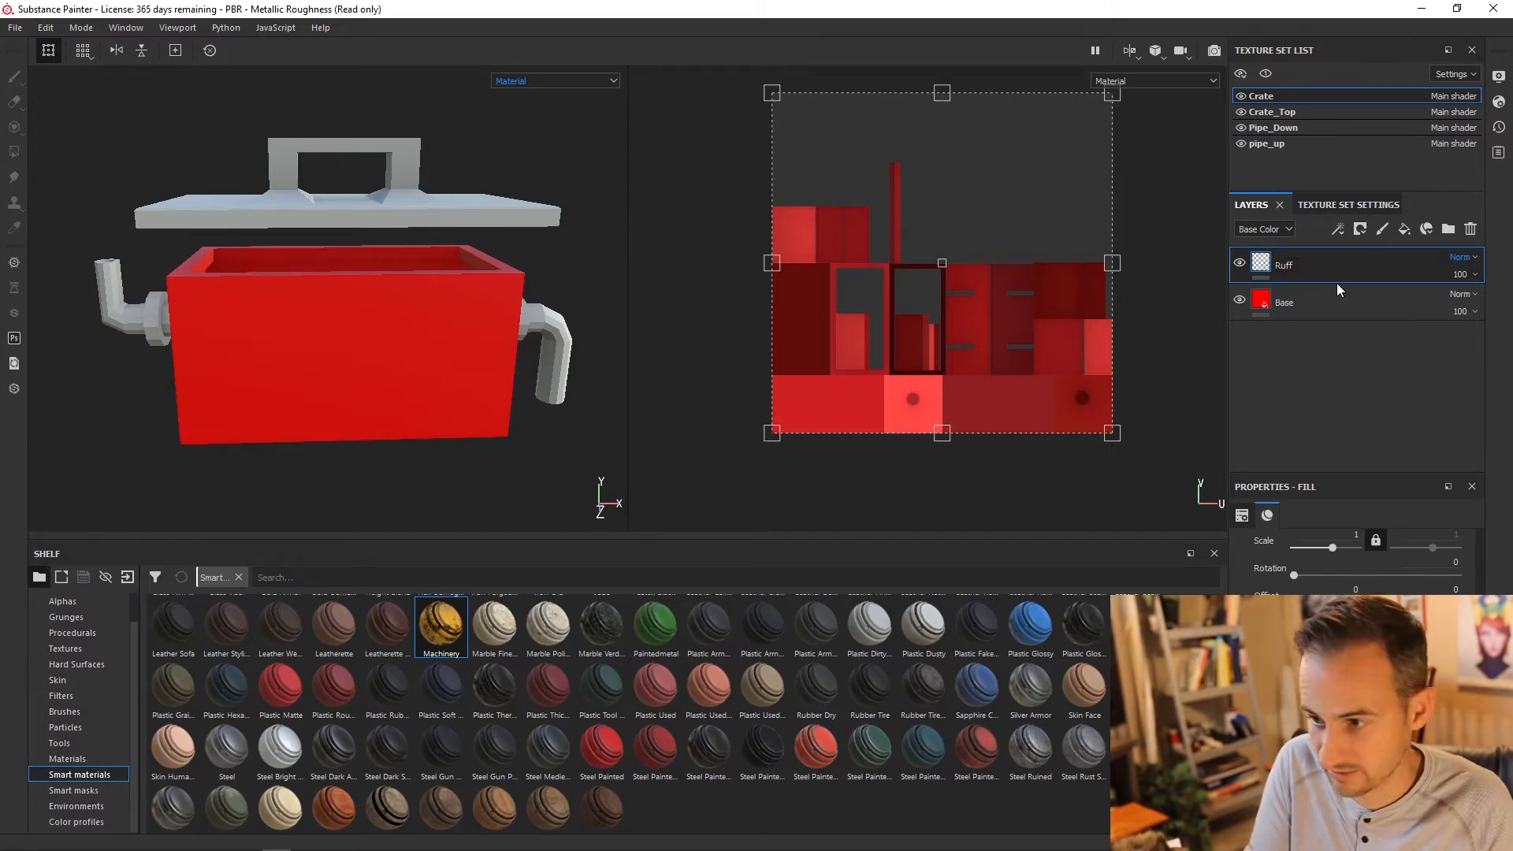
{"action": "double_click", "coordinate": [1287, 264]}
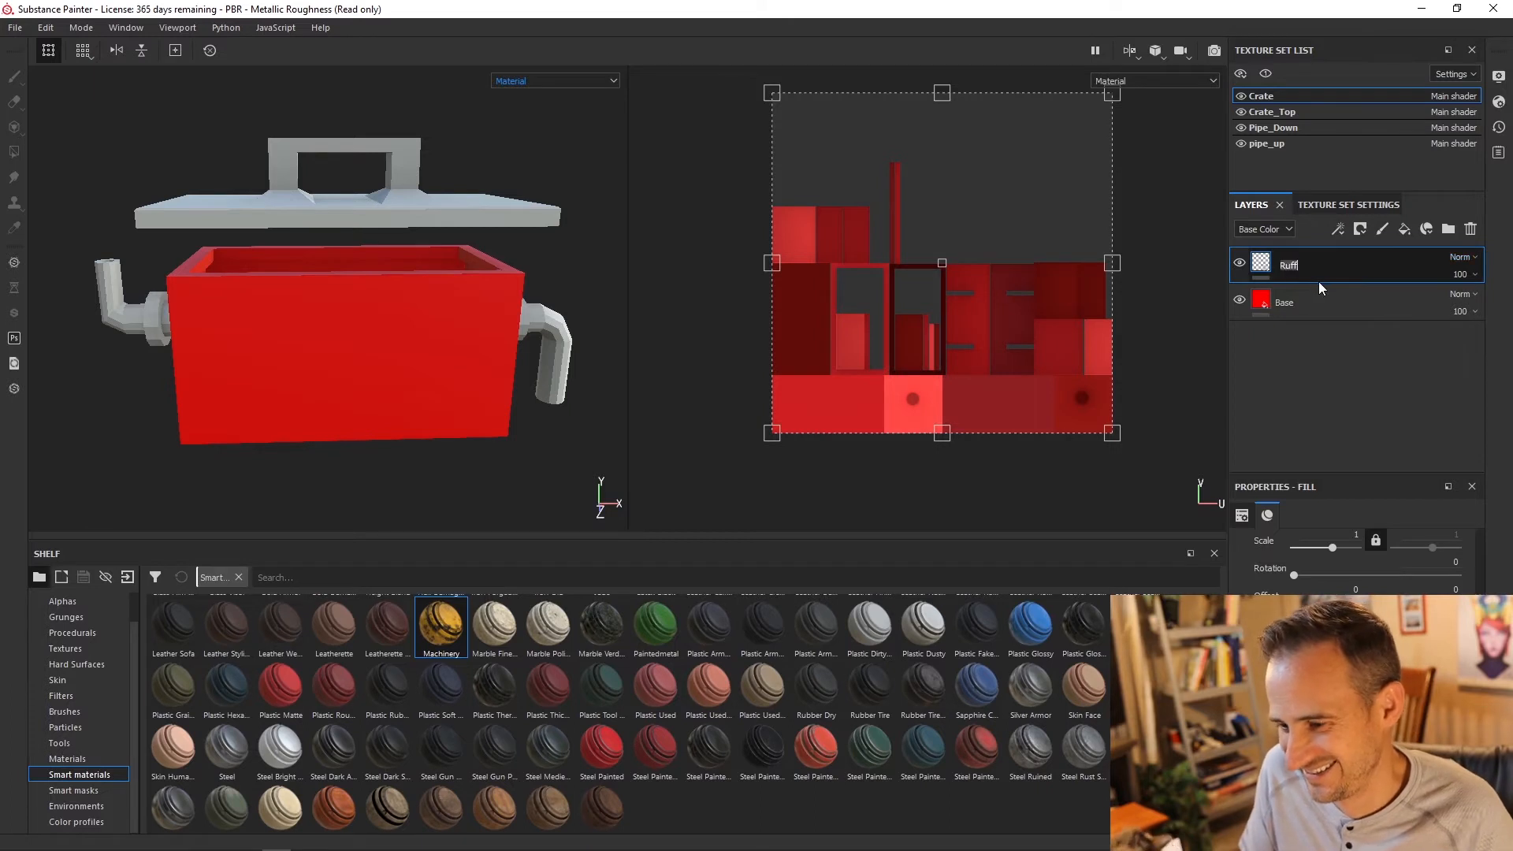
{"action": "type", "text": "Rough"}
{"action": "key", "text": "Return"}
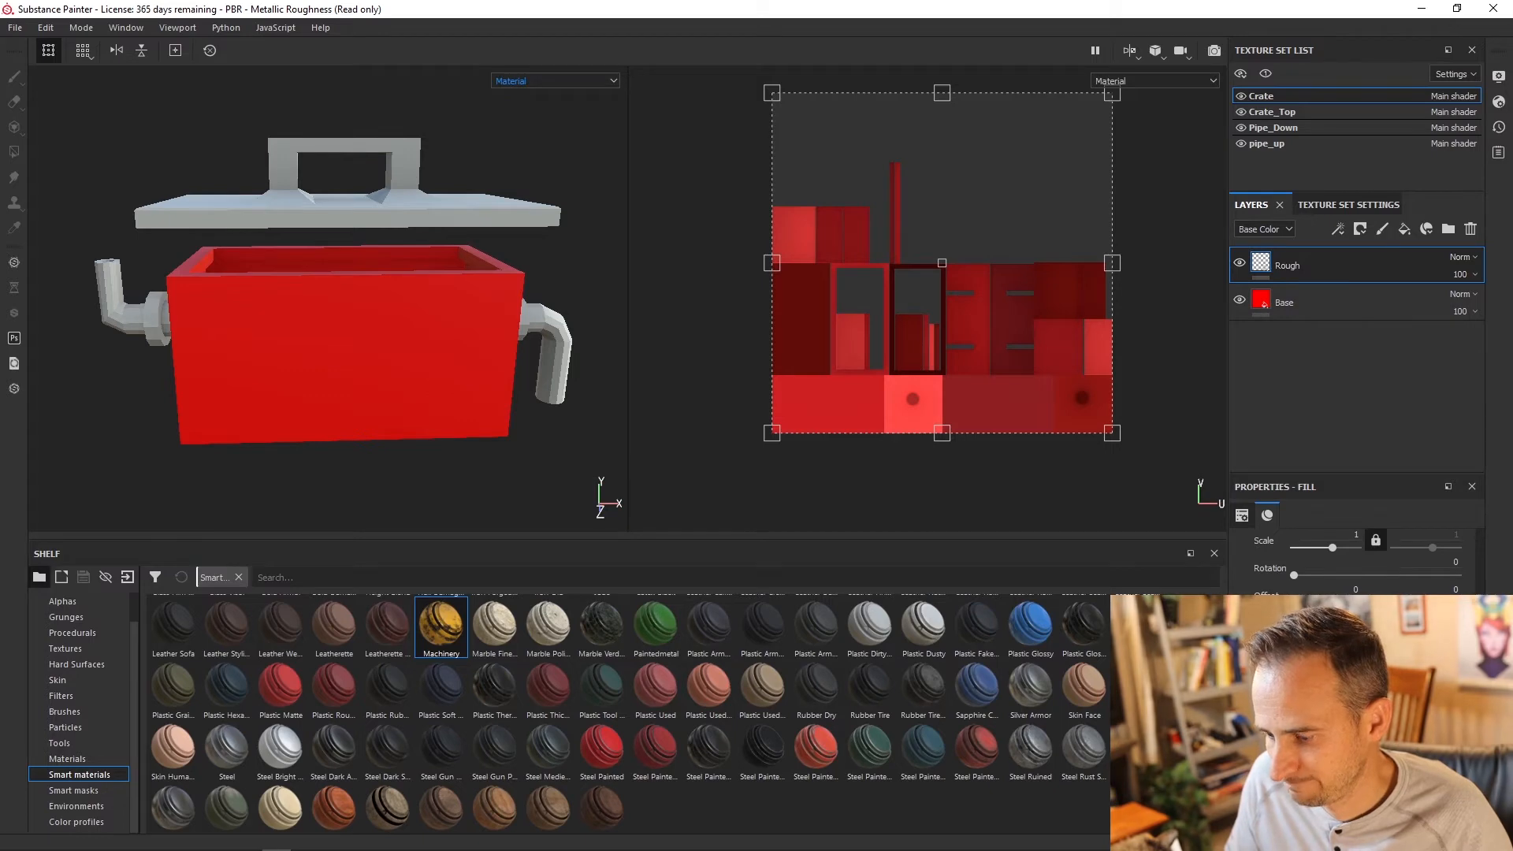
Step: Add a black mask to the Rough layer and apply the Dirt generator to that mask
{"action": "left_click", "coordinate": [1366, 234]}
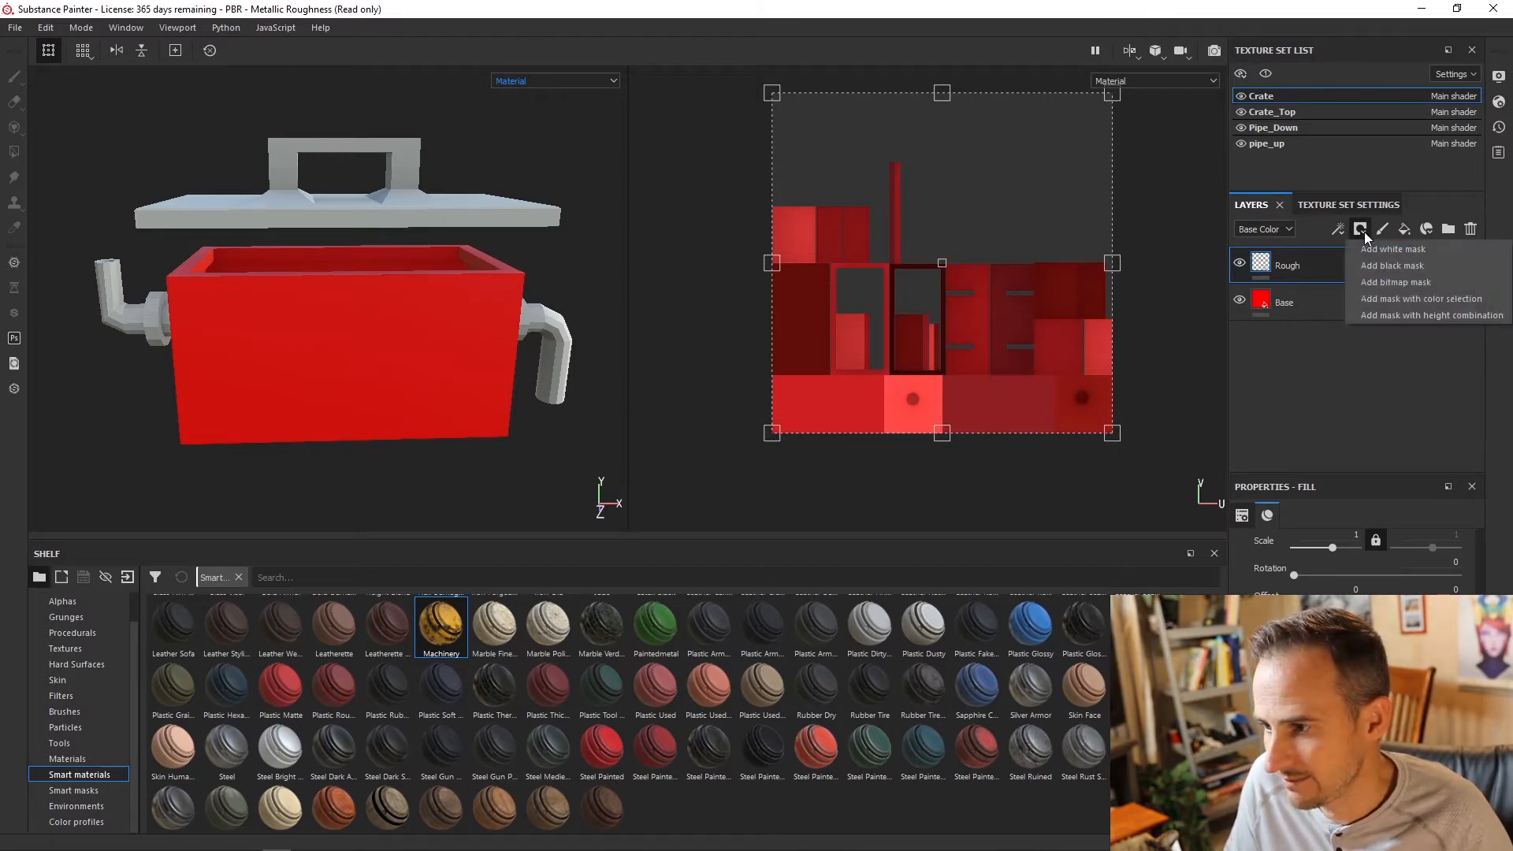
{"action": "left_click", "coordinate": [1391, 270]}
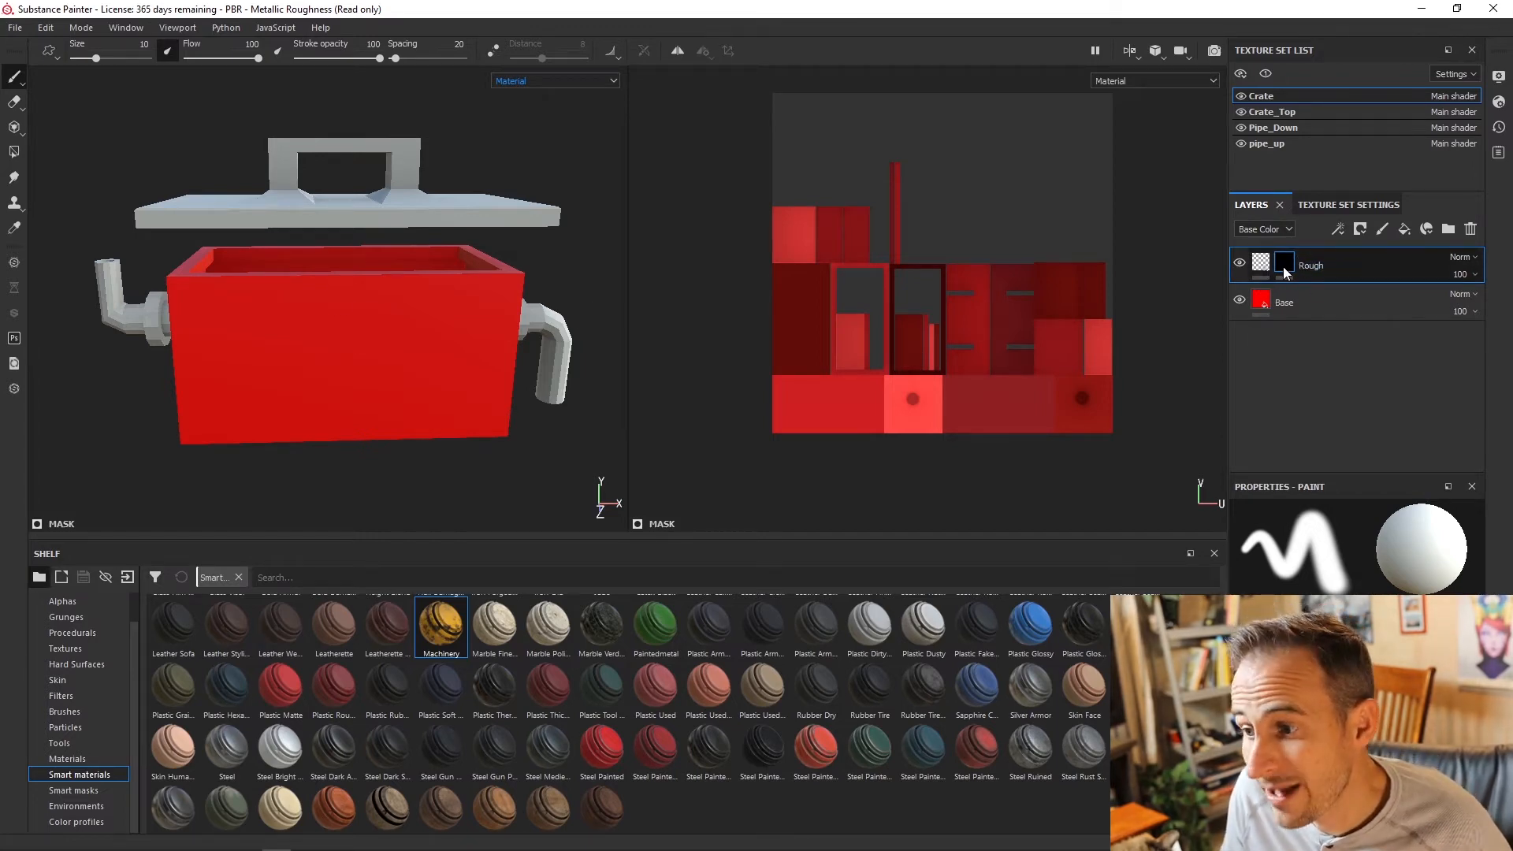
{"action": "left_click", "coordinate": [1339, 230]}
{"action": "left_click", "coordinate": [1353, 251]}
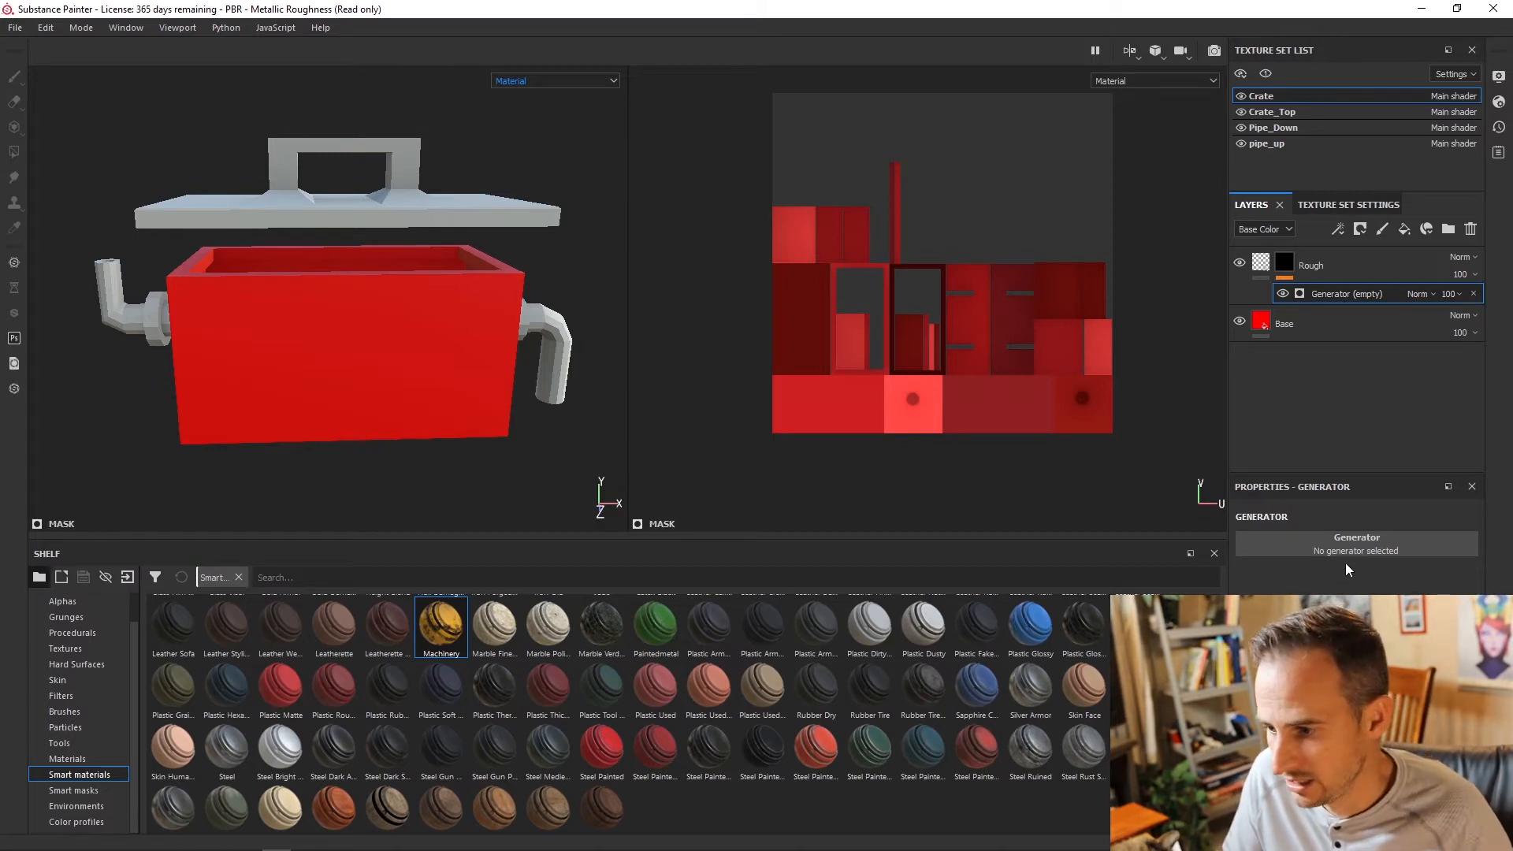
{"action": "left_click", "coordinate": [1332, 547]}
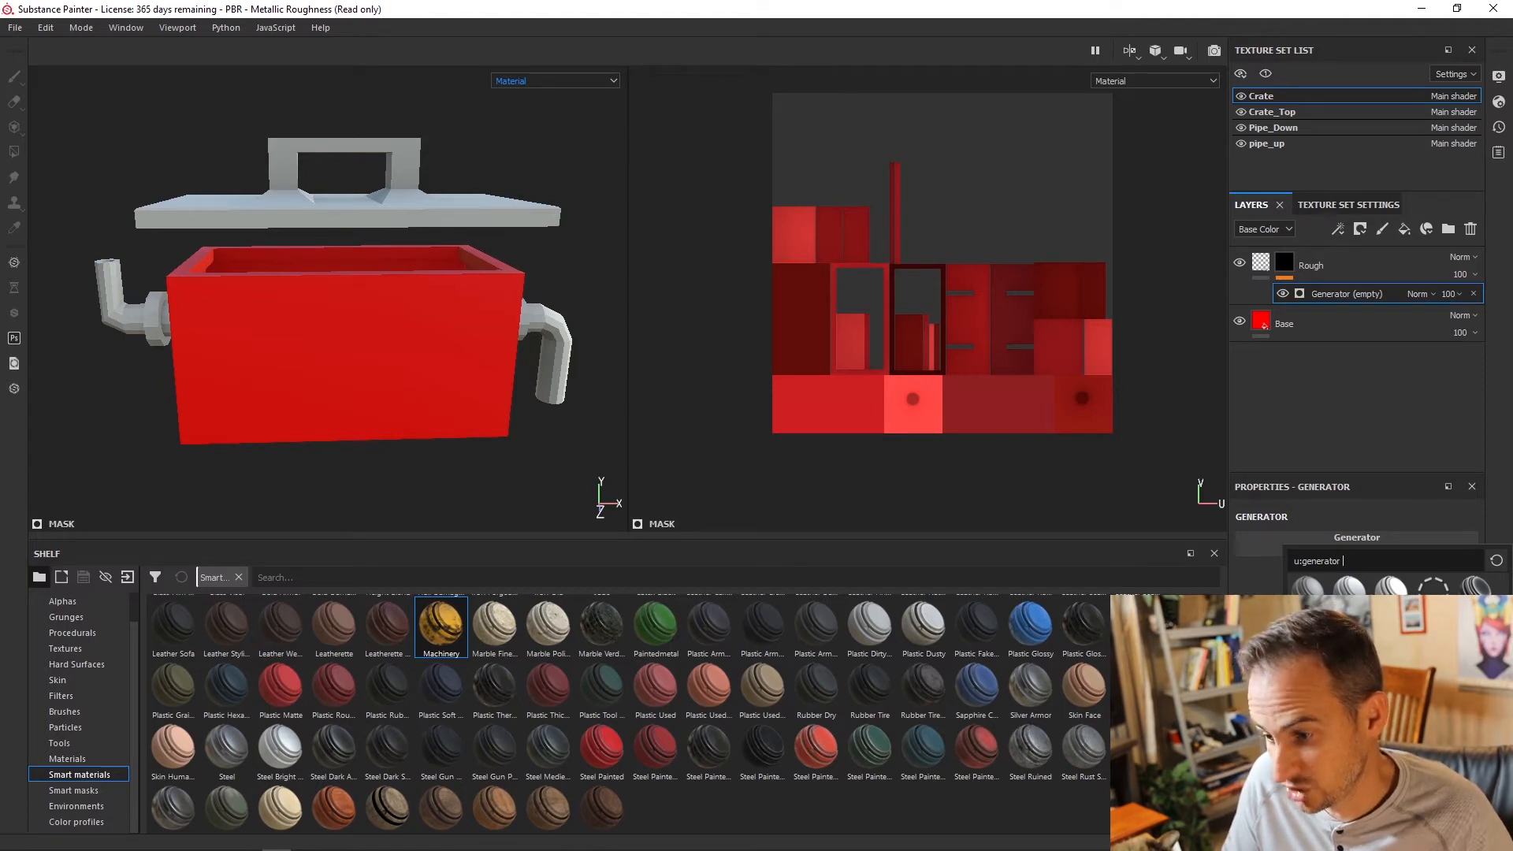
{"action": "left_click", "coordinate": [1308, 642]}
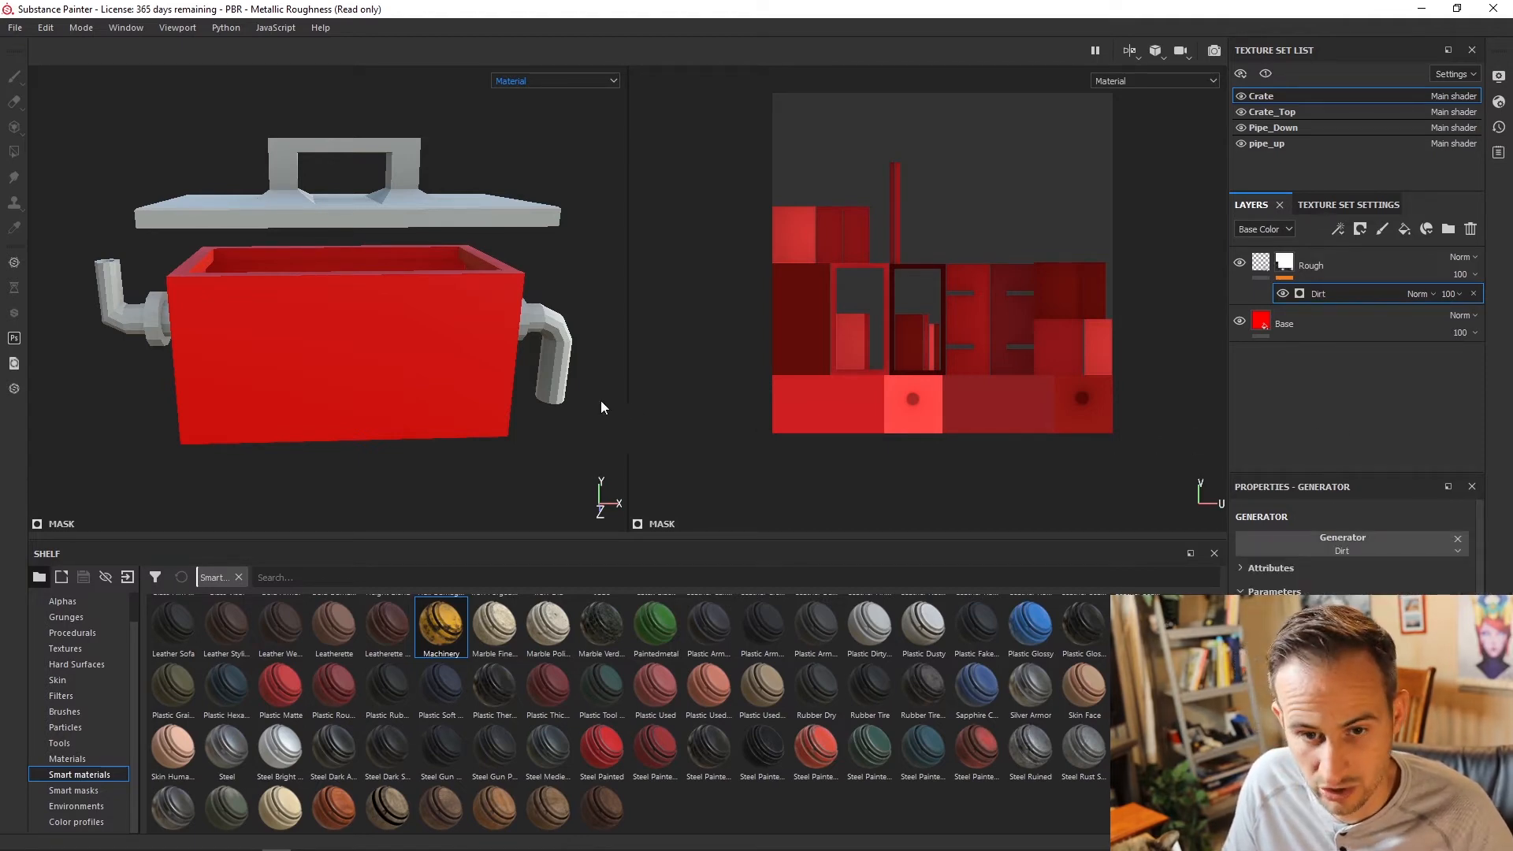
Step: Examine the Rough layer's fill content, its mask and the Dirt generator by selecting each in turn
{"action": "scroll", "coordinate": [399, 342], "scroll_direction": "up", "scroll_amount": 3}
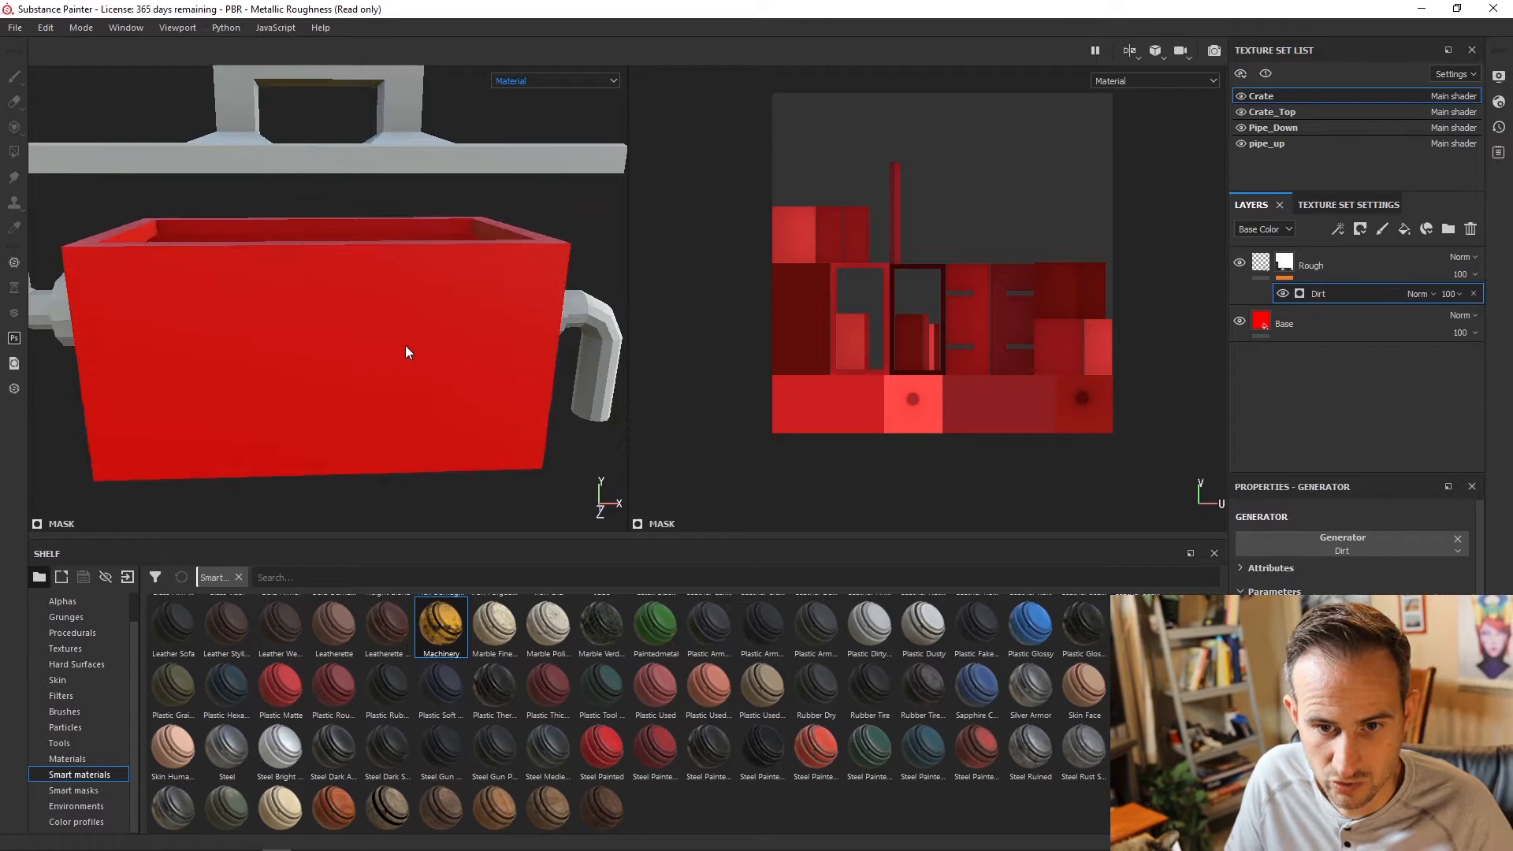
{"action": "scroll", "coordinate": [407, 346], "scroll_direction": "up", "scroll_amount": 3}
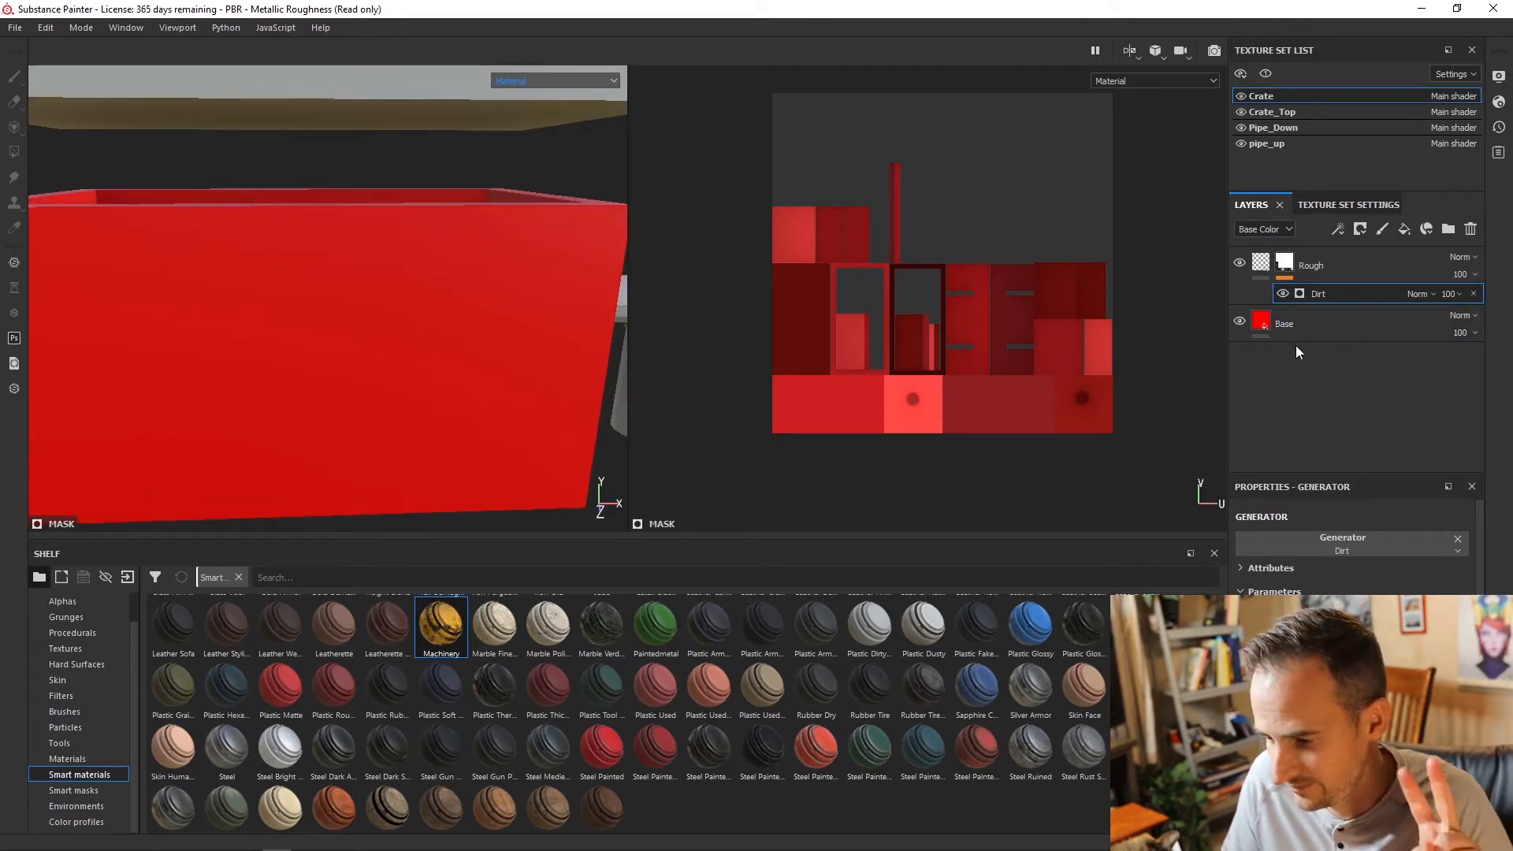
{"action": "left_click", "coordinate": [1349, 265]}
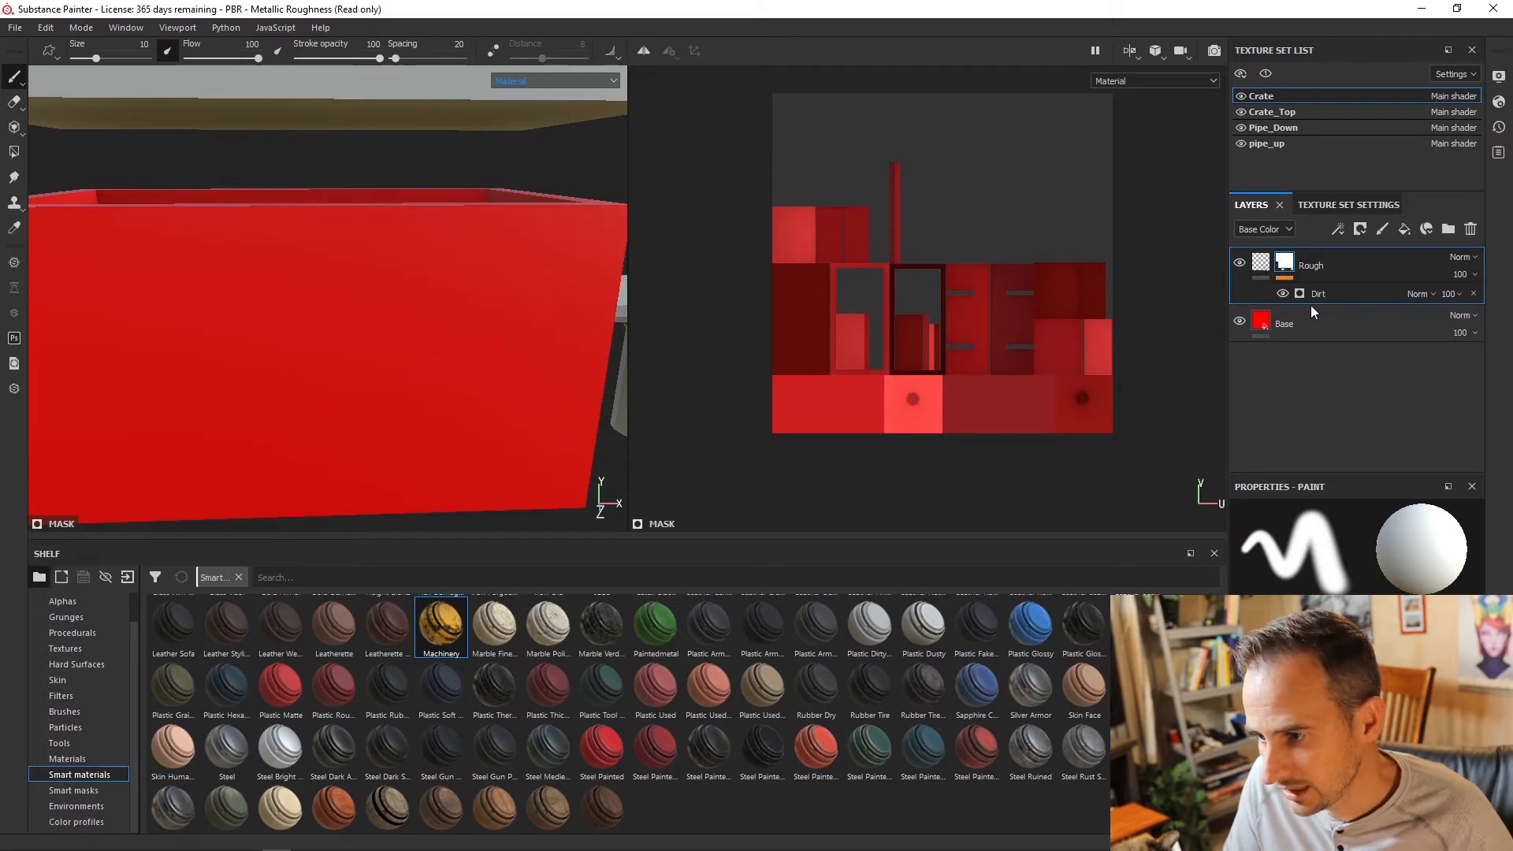
{"action": "left_click", "coordinate": [1261, 266]}
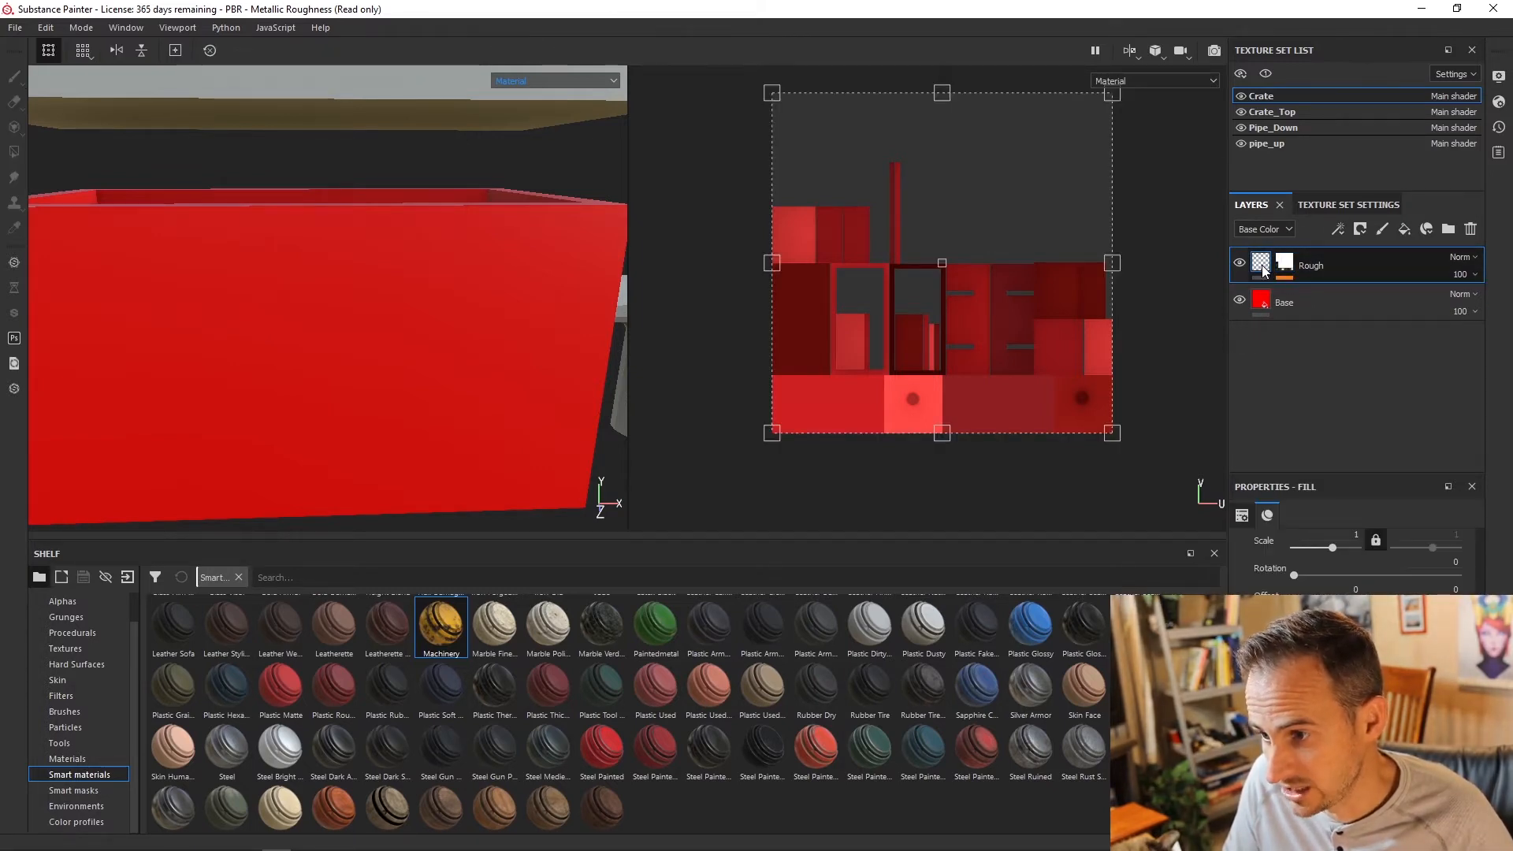
{"action": "left_click", "coordinate": [1287, 264]}
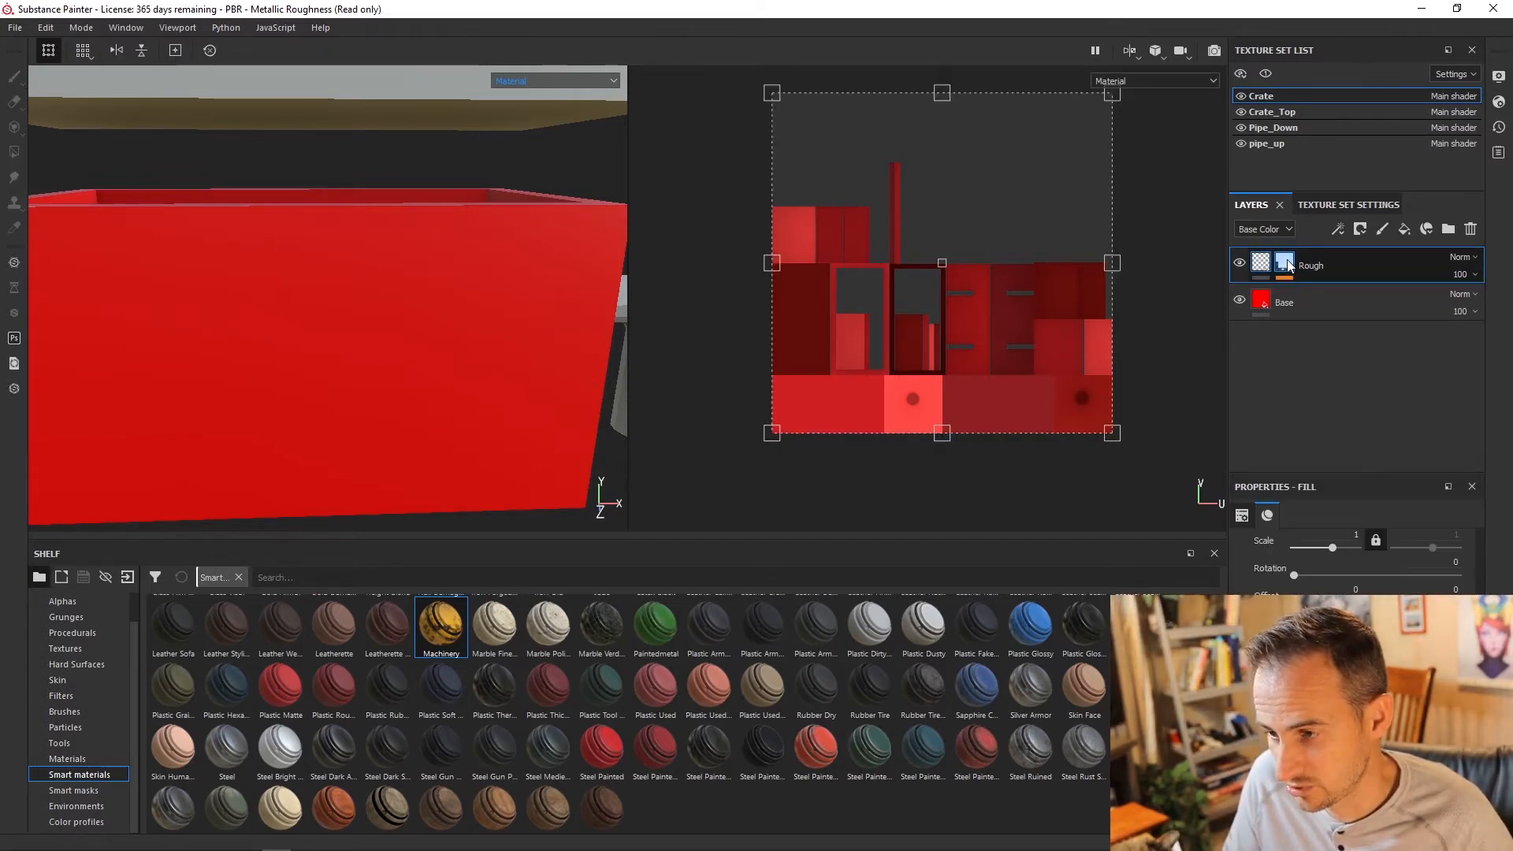
{"action": "left_click", "coordinate": [1285, 264]}
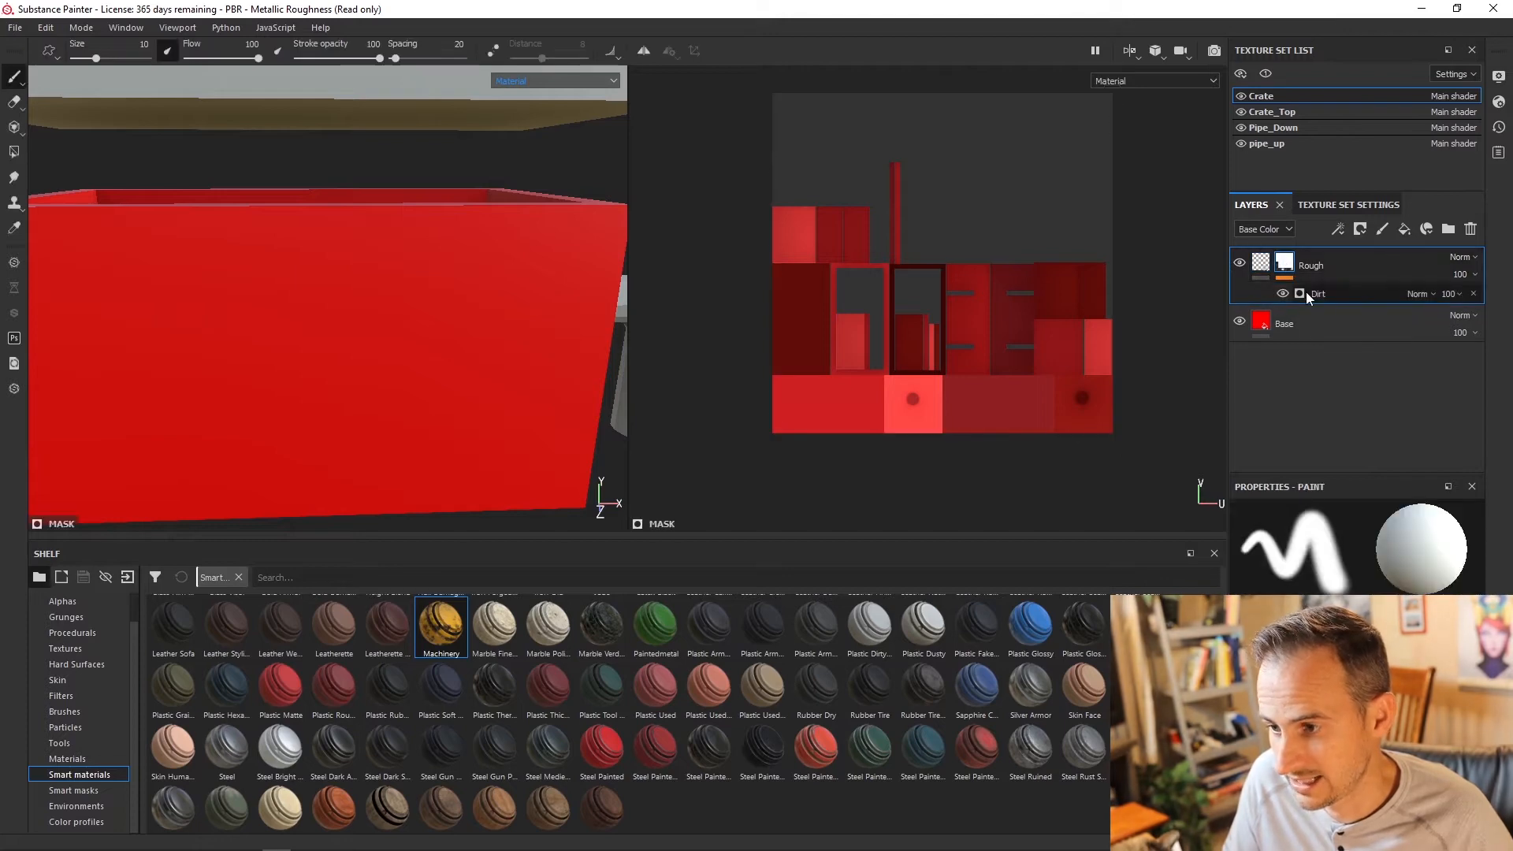
{"action": "left_click", "coordinate": [1262, 264]}
{"action": "left_click", "coordinate": [1284, 264]}
{"action": "left_click", "coordinate": [1317, 295]}
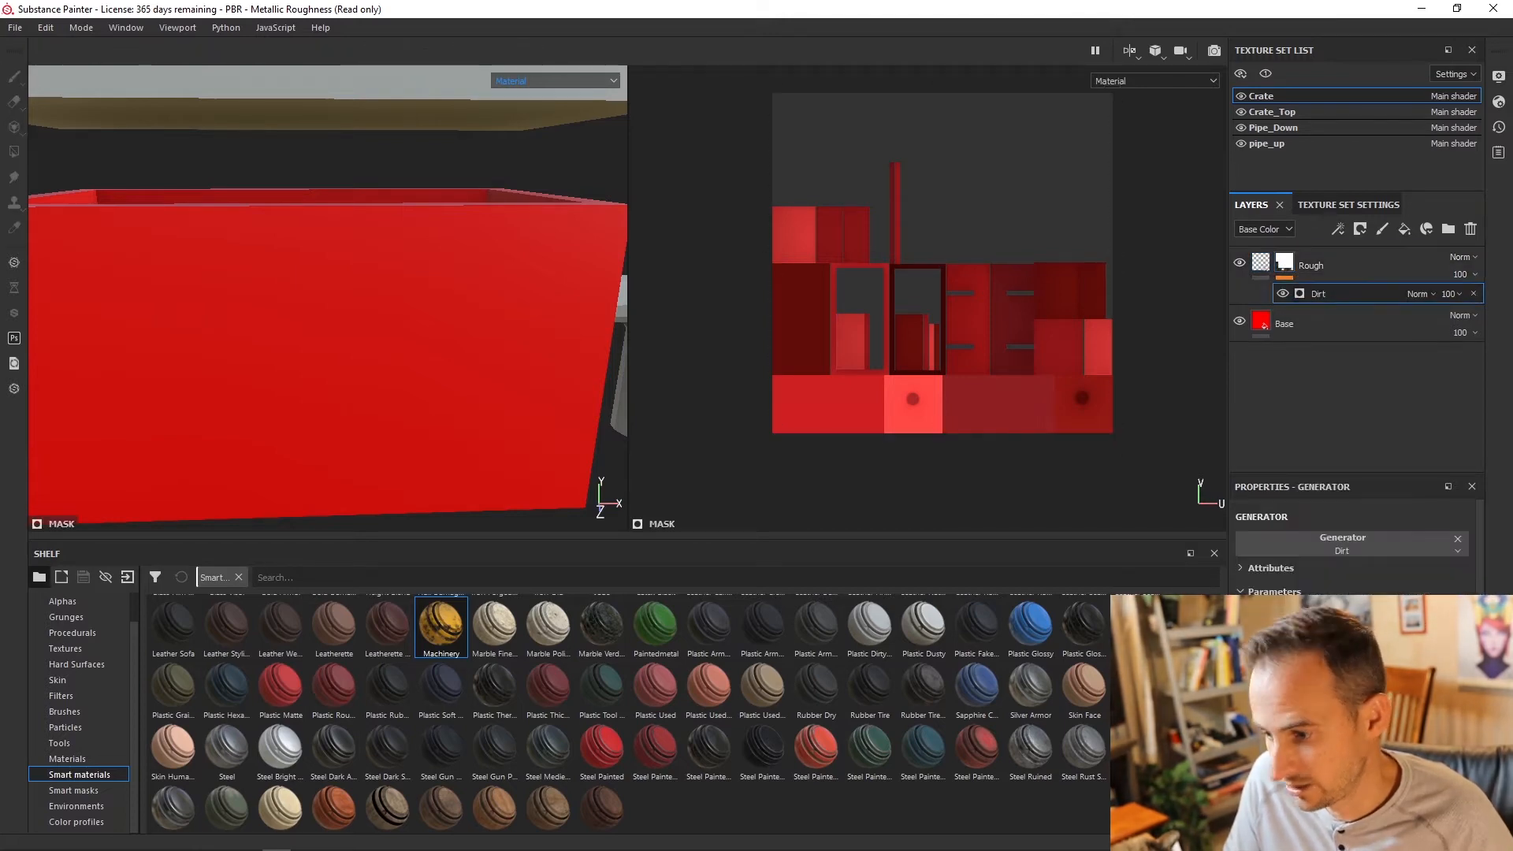
{"action": "left_click", "coordinate": [1285, 264]}
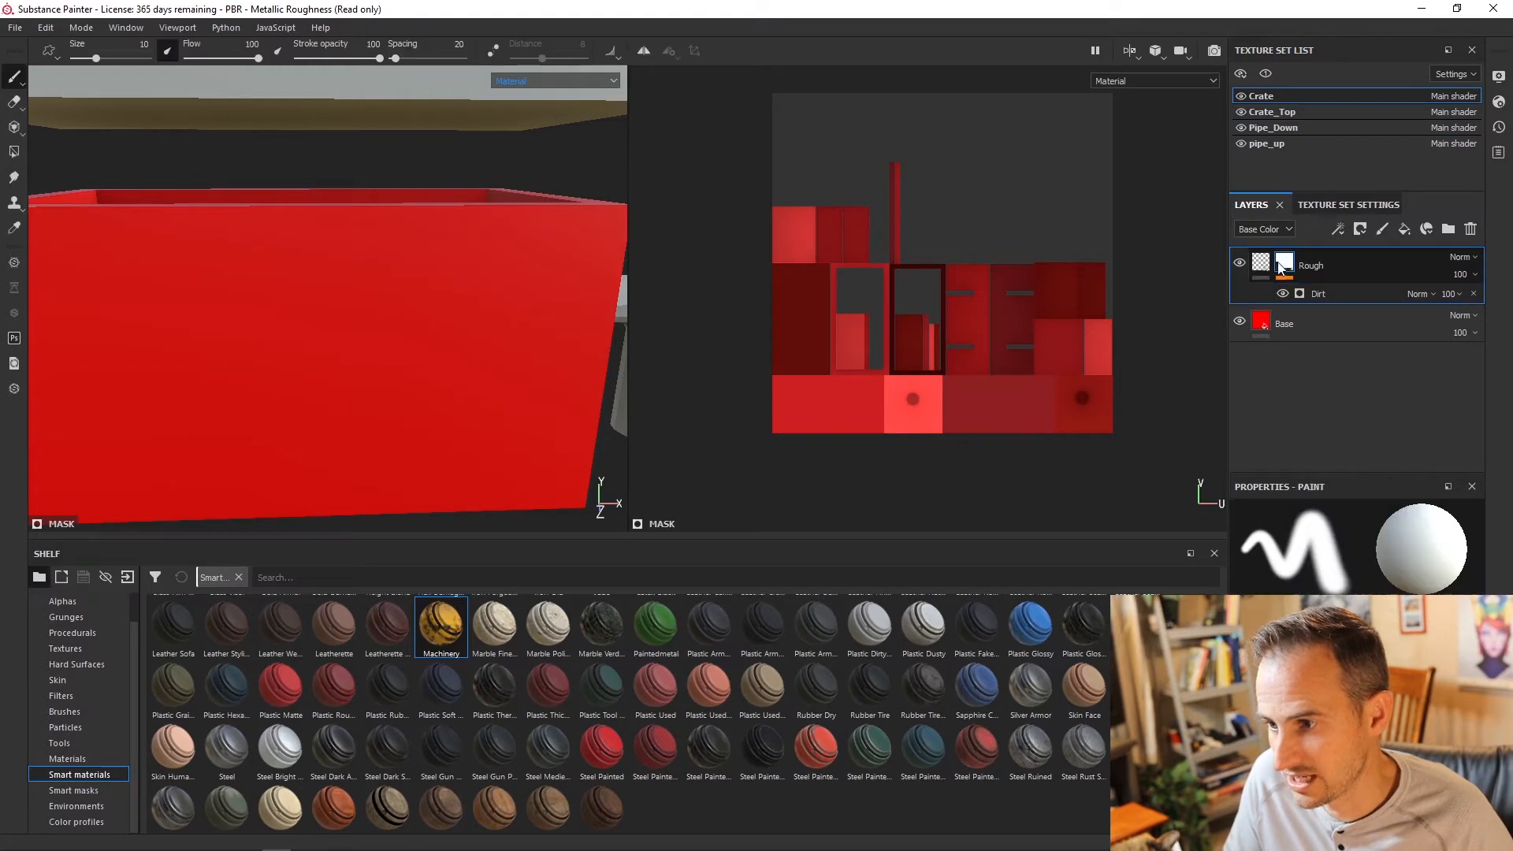
Step: Adjust the Rough layer's fill roughness and inspect the dirt pattern's reflections on the crate's side
{"action": "left_click", "coordinate": [1268, 260]}
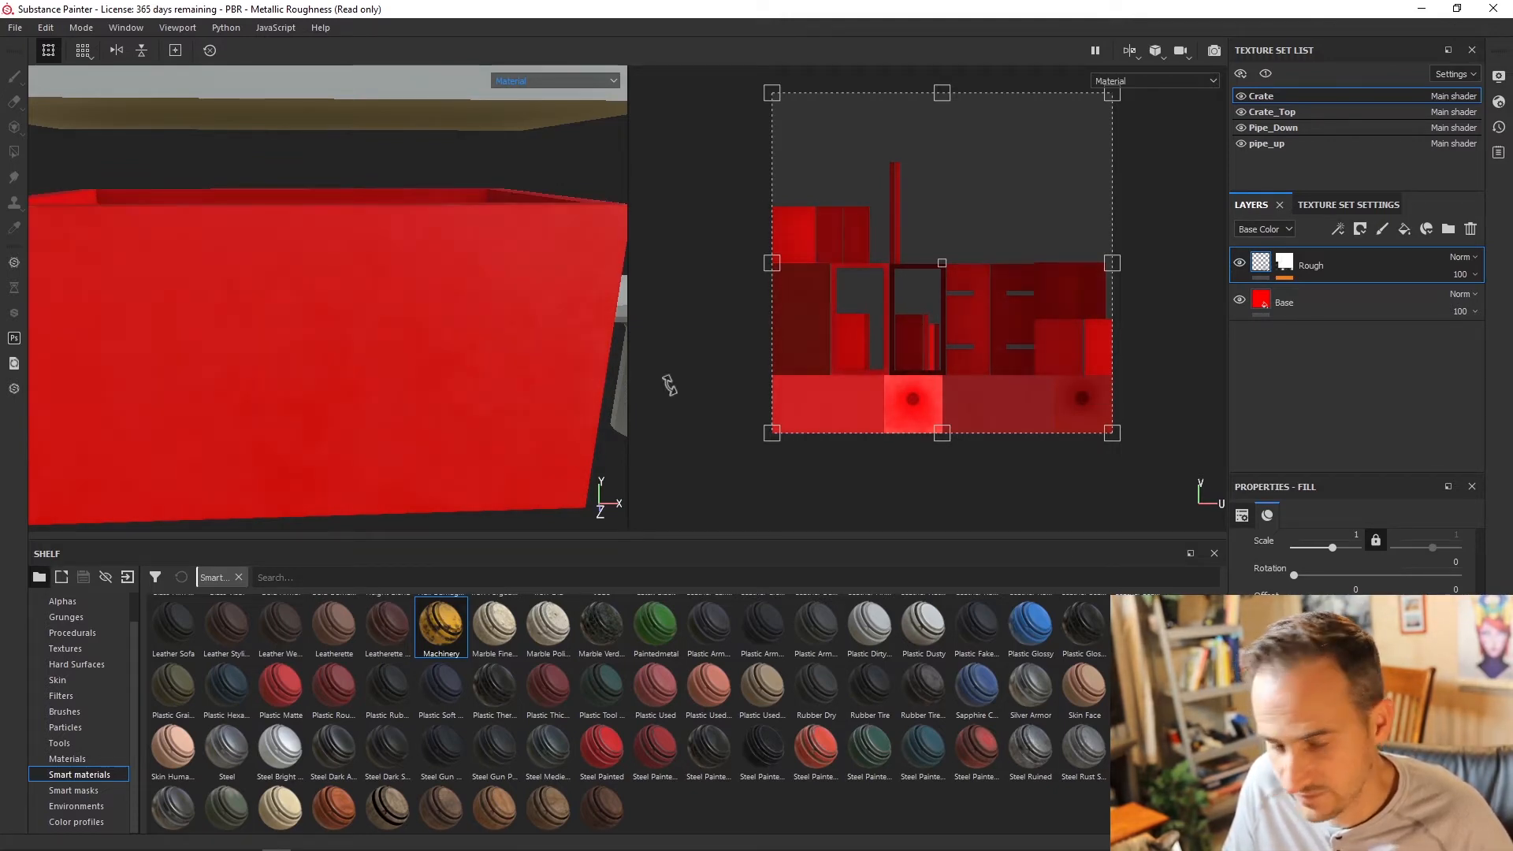
{"action": "scroll", "coordinate": [516, 307], "scroll_direction": "up", "scroll_amount": 1}
{"action": "scroll", "coordinate": [481, 339], "scroll_direction": "down", "scroll_amount": 3}
{"action": "left_click_drag", "start_coordinate": [485, 322], "coordinate": [556, 290], "text": "alt"}
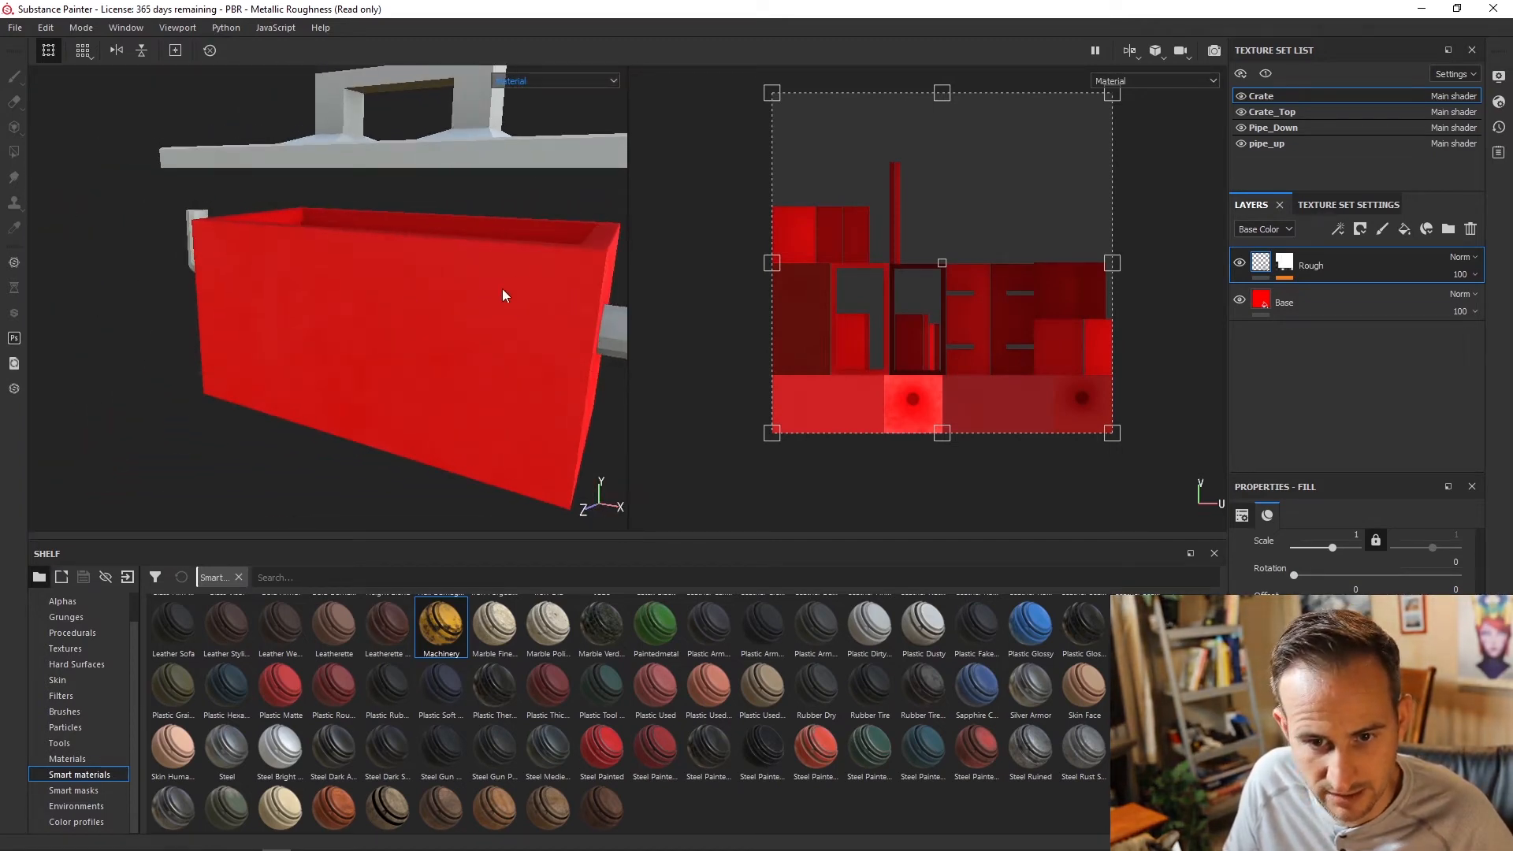
{"action": "right_click_drag", "start_coordinate": [517, 304], "coordinate": [475, 299], "text": "shift"}
{"action": "scroll", "coordinate": [500, 279], "scroll_direction": "down", "scroll_amount": 3}
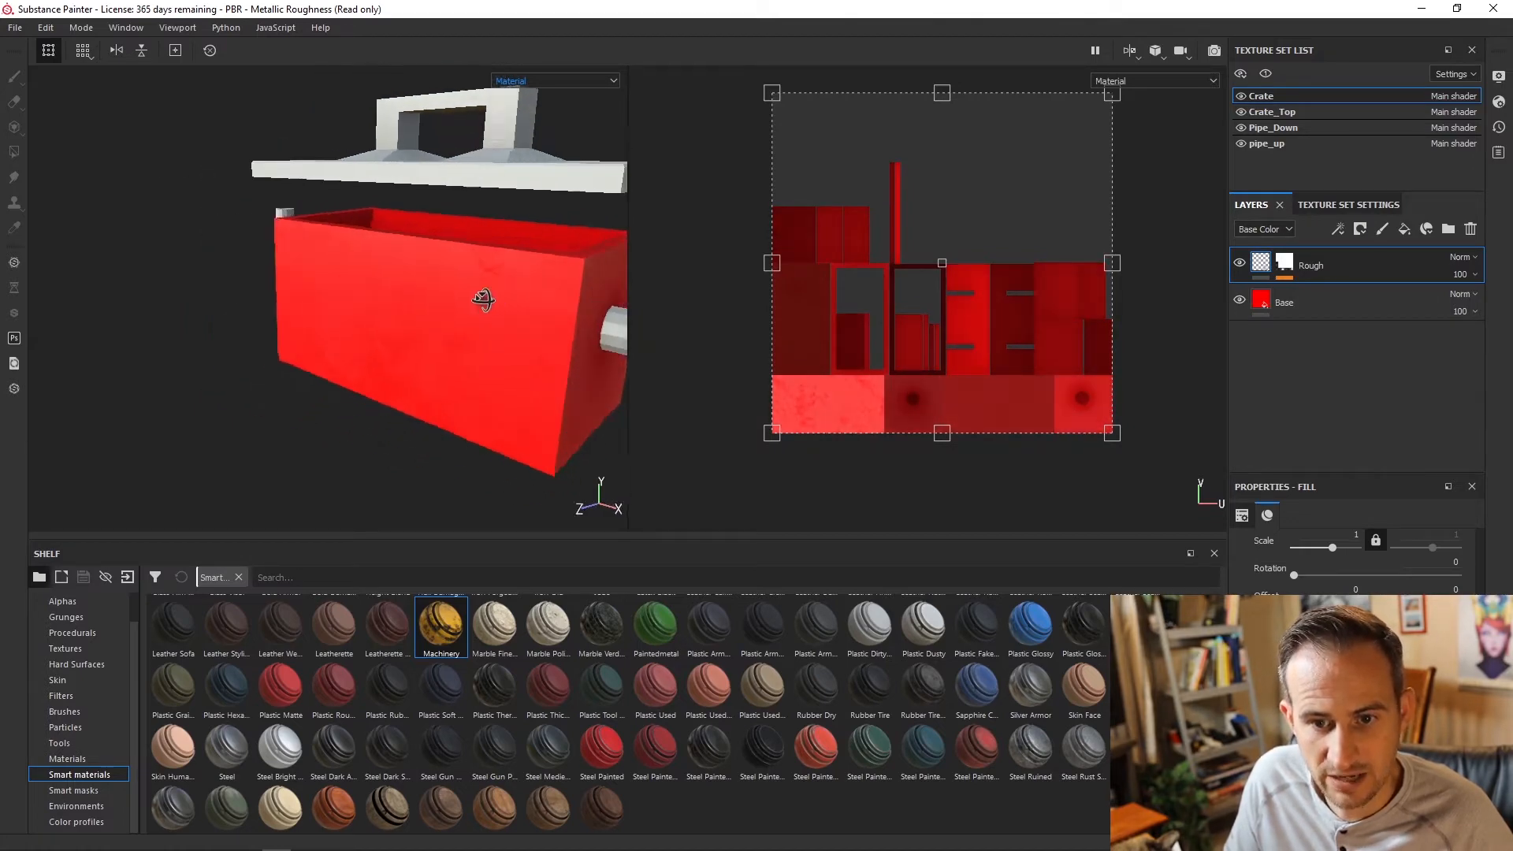
{"action": "scroll", "coordinate": [488, 286], "scroll_direction": "up", "scroll_amount": 6}
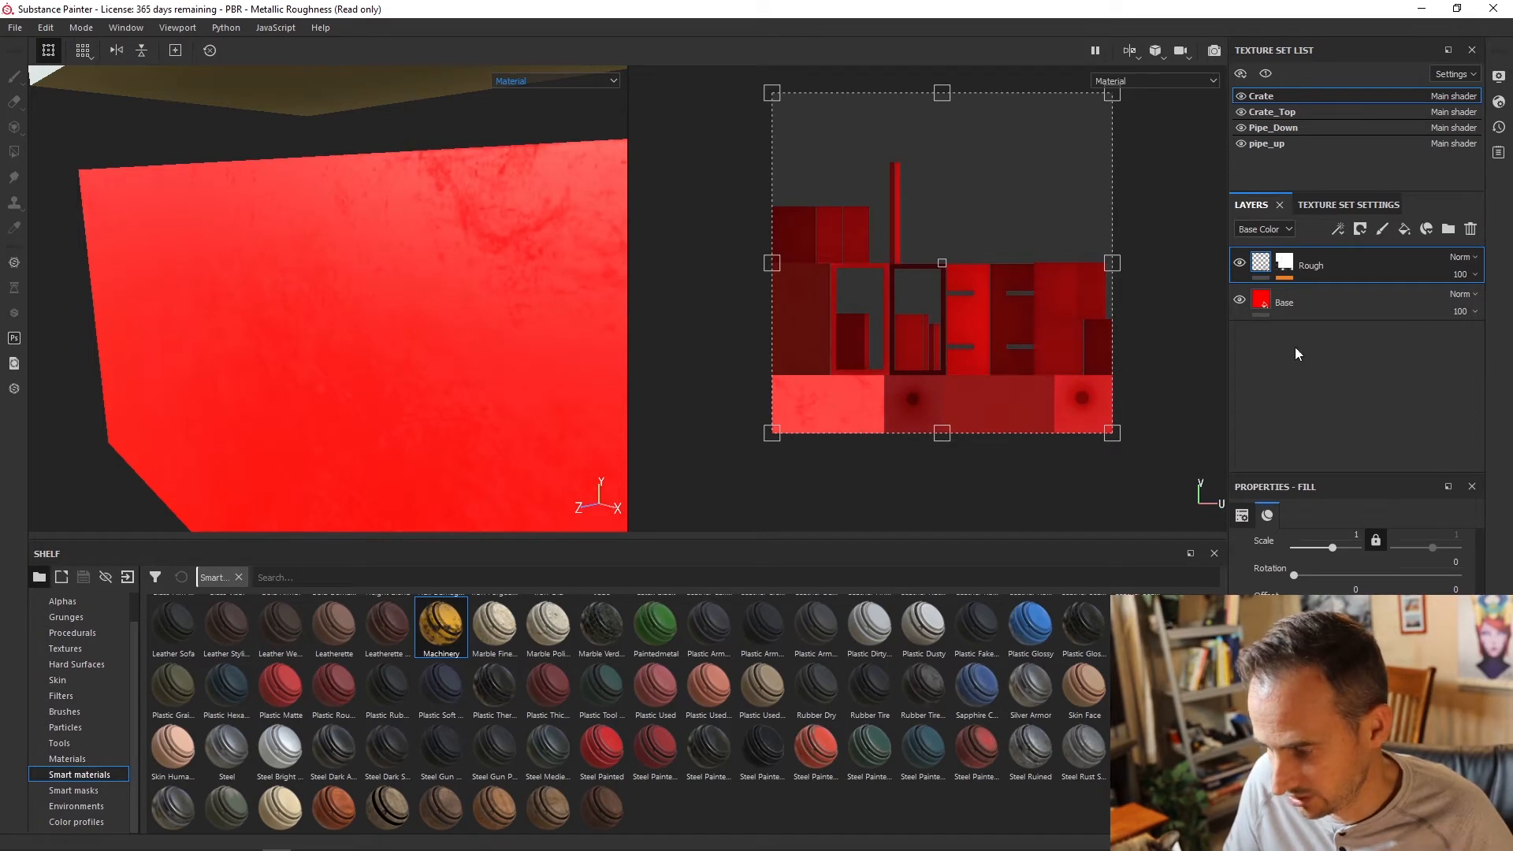
Step: Set the Dirt generator on the Rough mask to Dirt Level 0.83 and Dirt Contrast 0.42
{"action": "left_click", "coordinate": [1284, 266]}
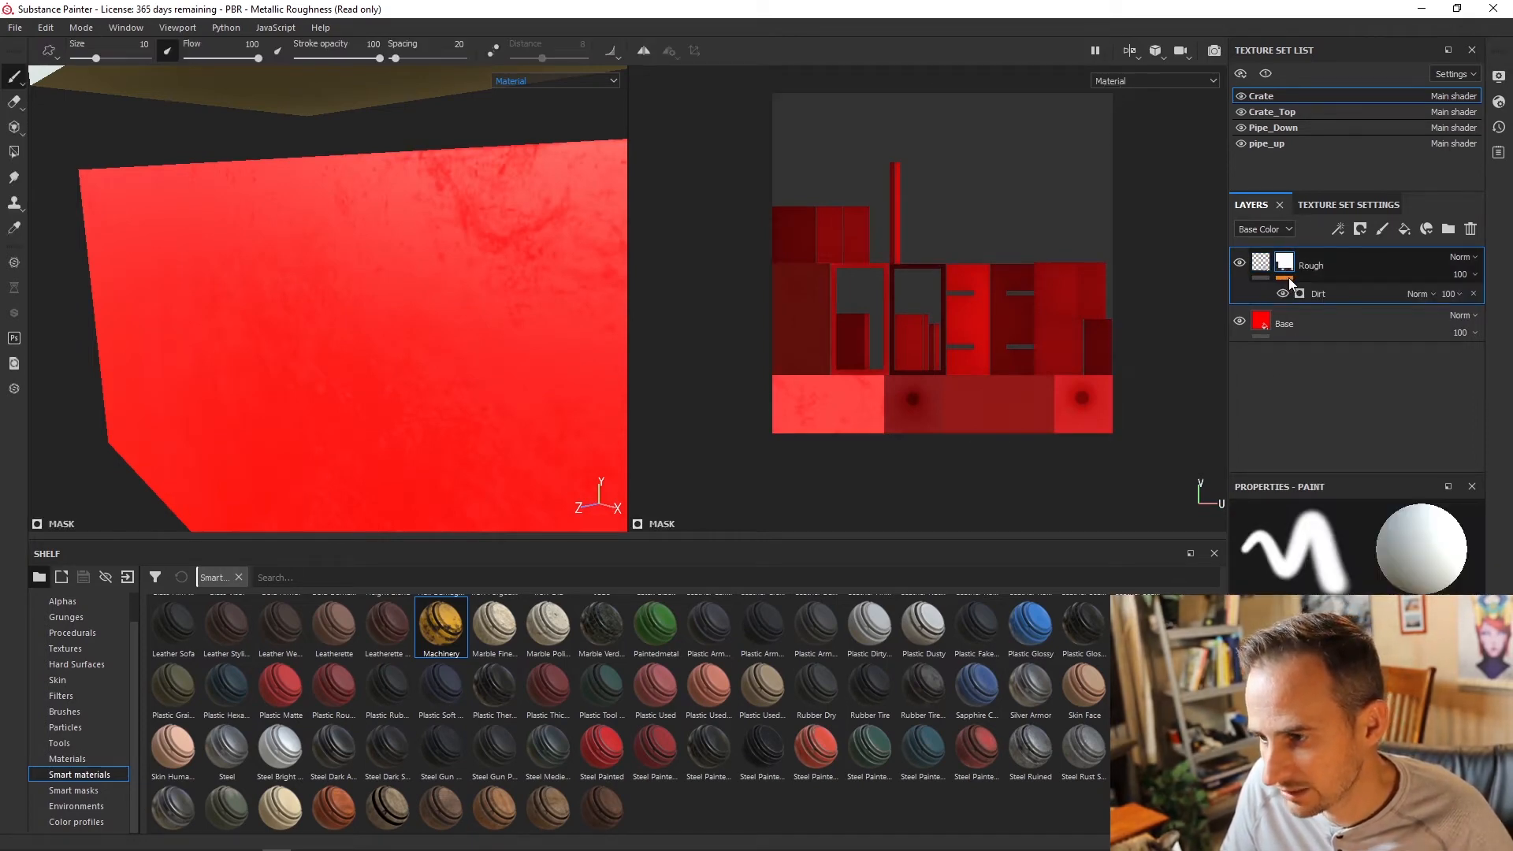
{"action": "left_click", "coordinate": [1328, 298]}
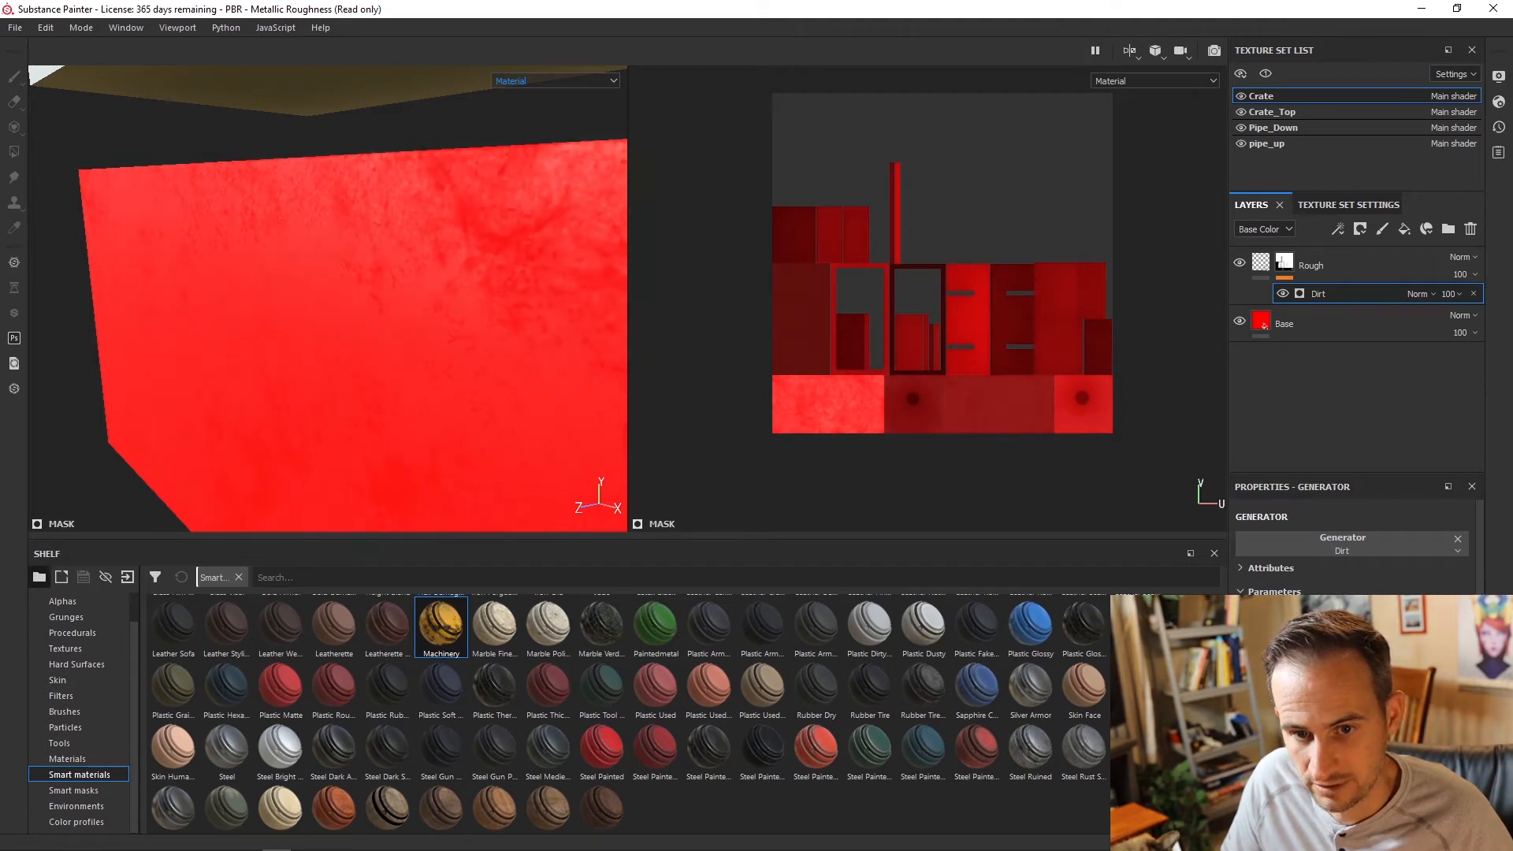
{"action": "left_click_drag", "start_coordinate": [359, 213], "coordinate": [390, 306], "text": "alt"}
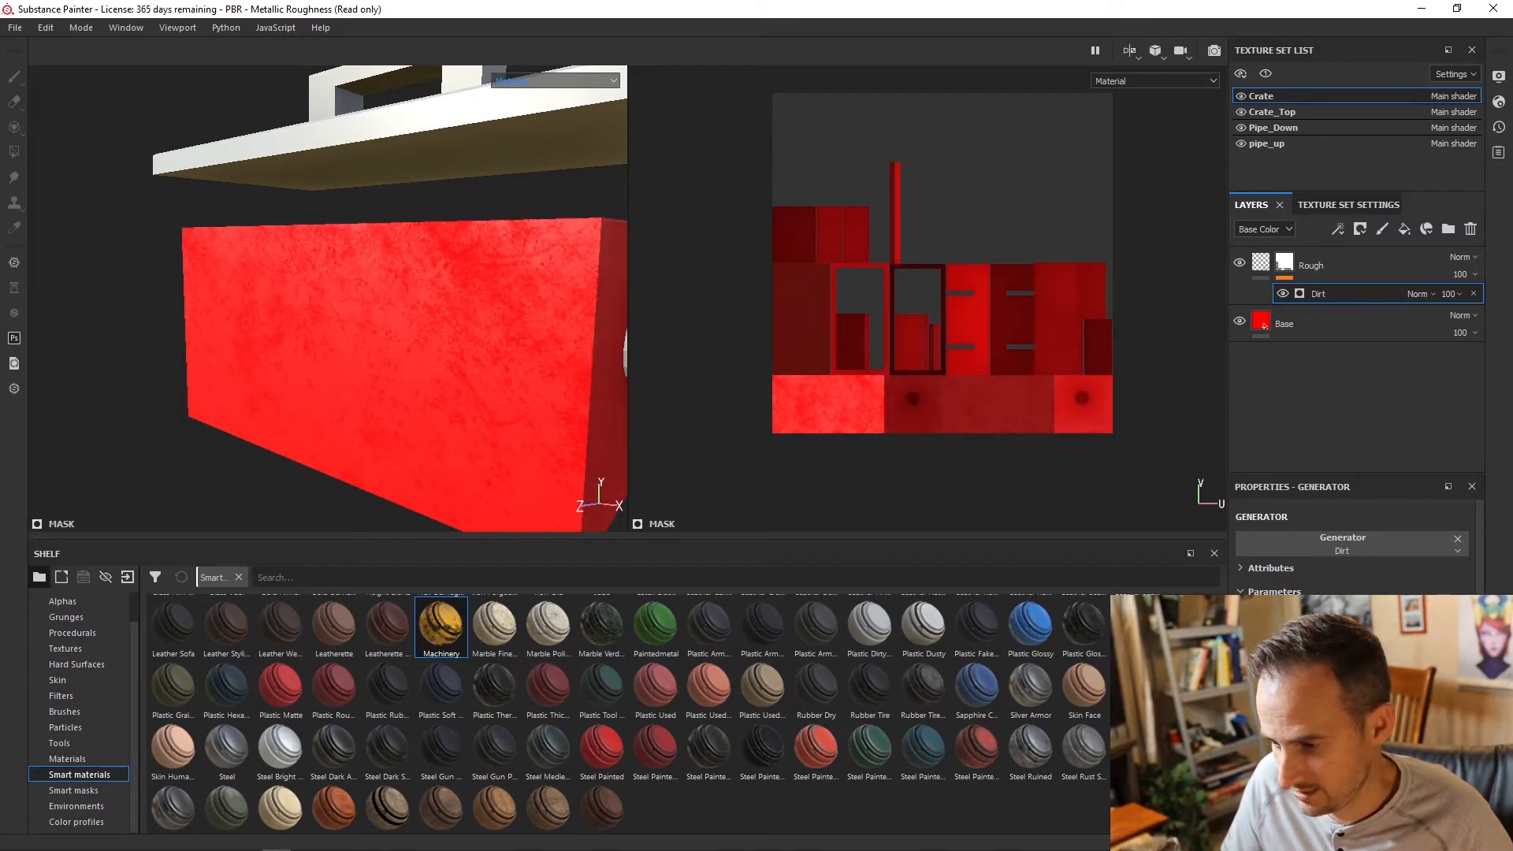
{"action": "scroll", "coordinate": [1351, 544], "scroll_direction": "down", "scroll_amount": 3}
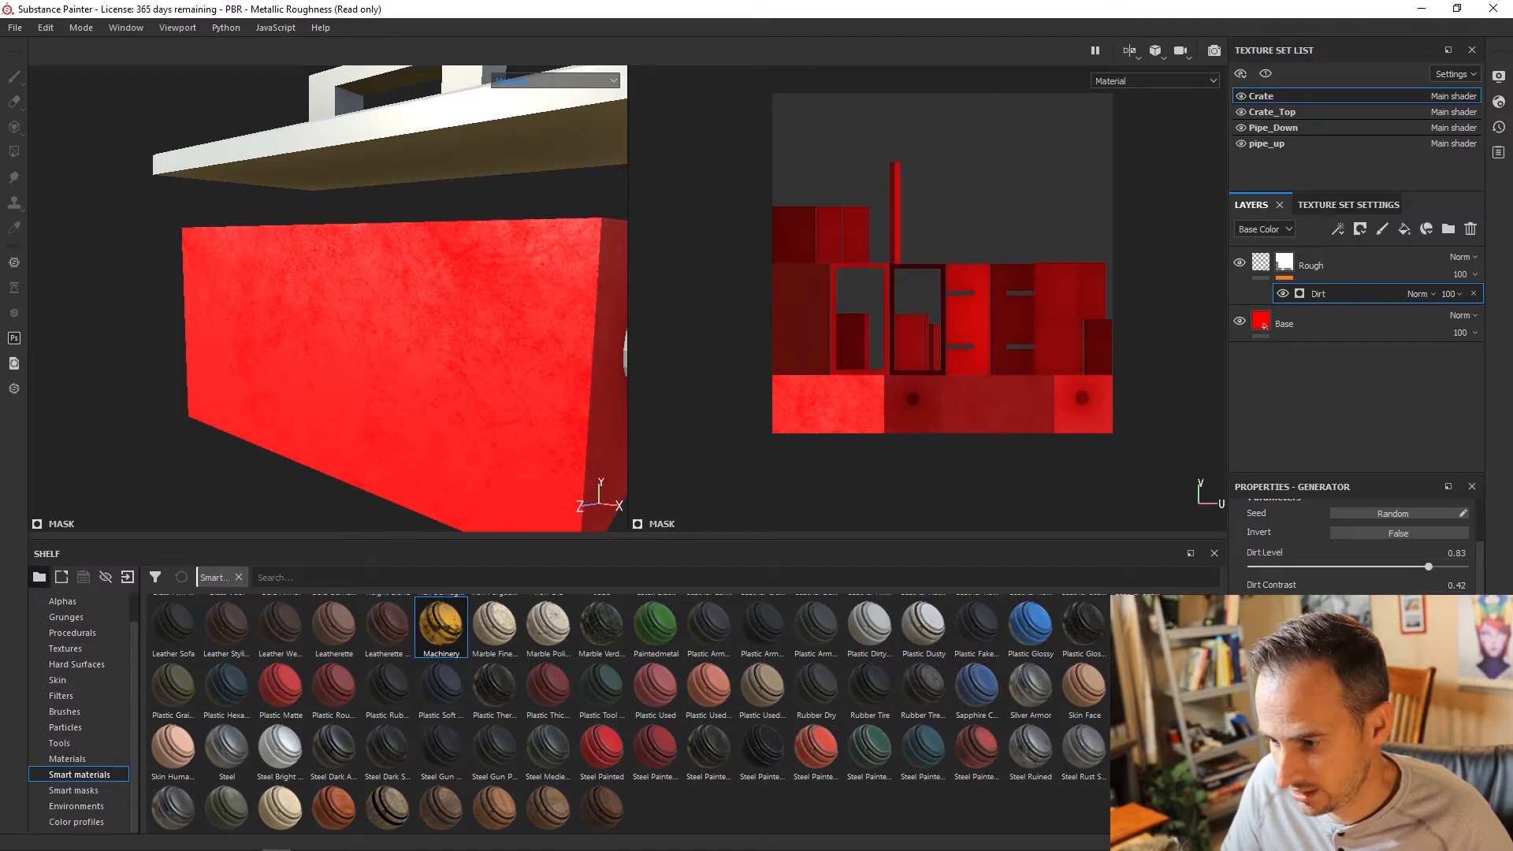
{"action": "scroll", "coordinate": [1355, 544], "scroll_direction": "down", "scroll_amount": 2}
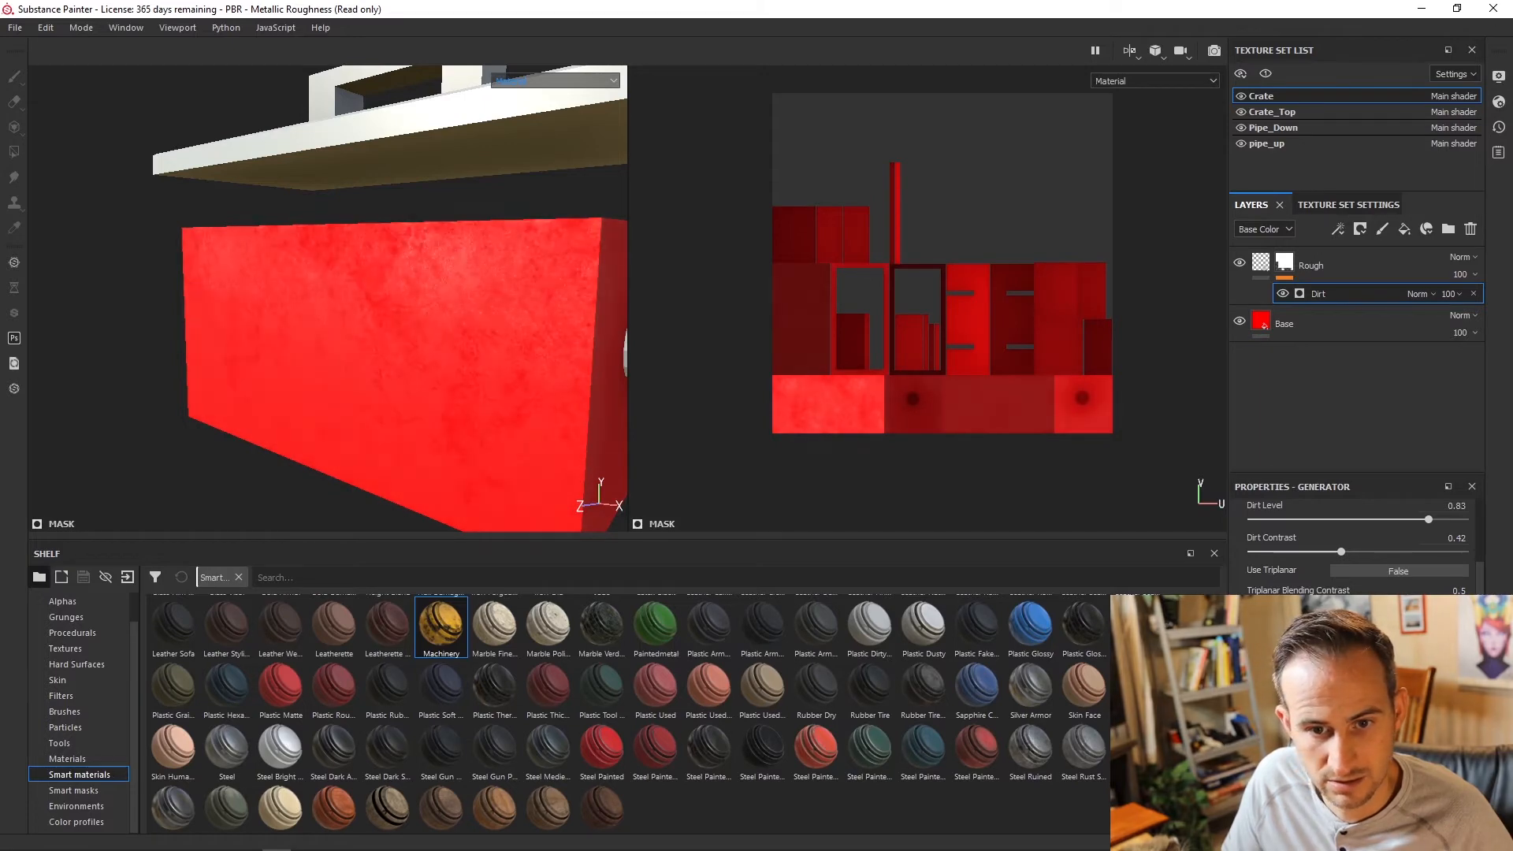
Step: Set the Dirt generator's Grunge Amount to 0.24 and inspect the roughness variation across the crate's side
{"action": "left_click_drag", "start_coordinate": [400, 252], "coordinate": [395, 301], "text": "alt"}
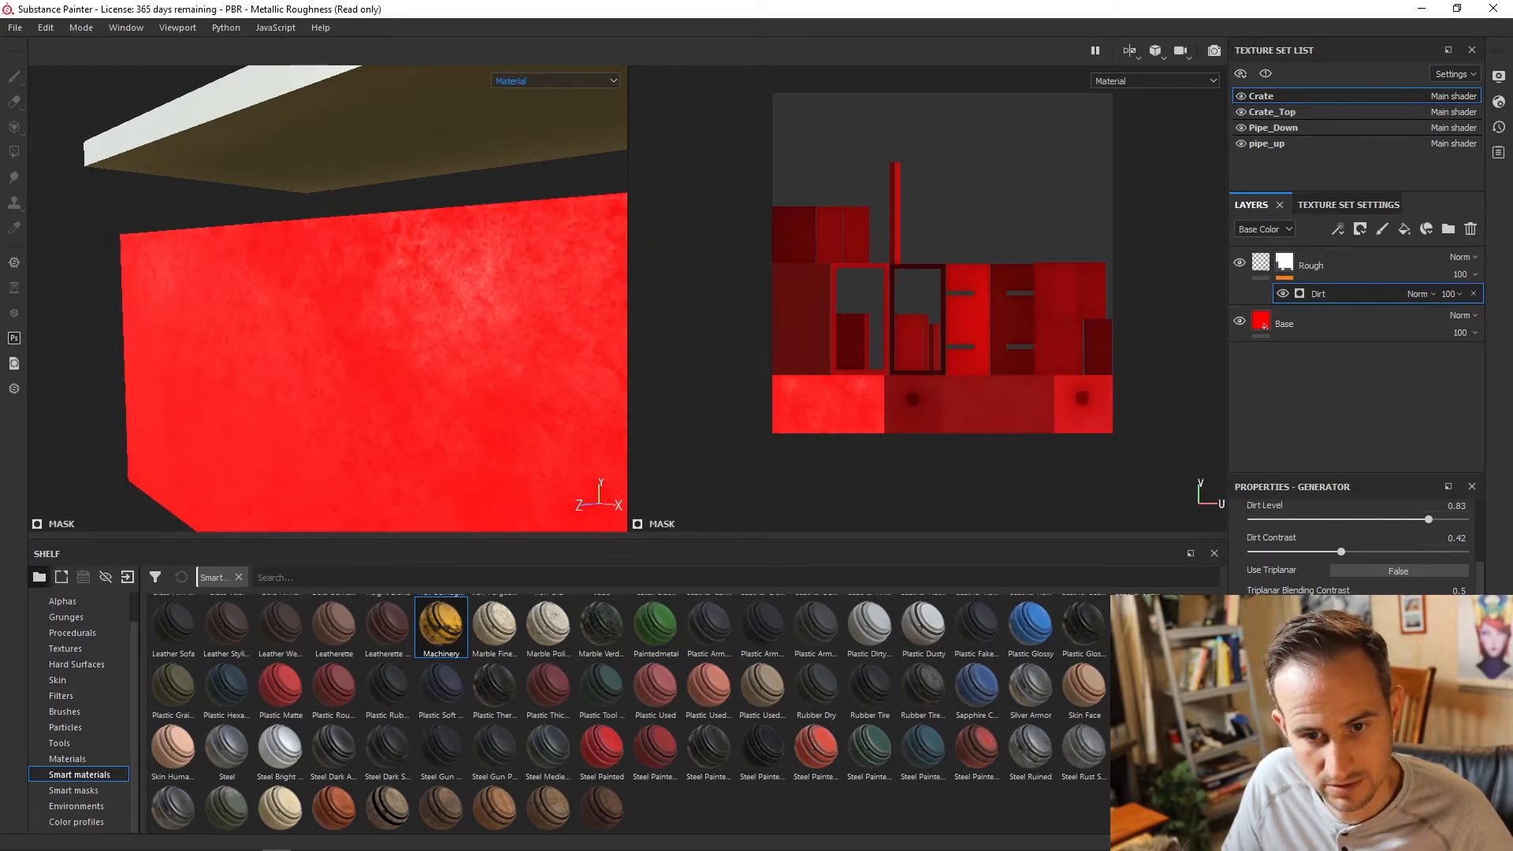
{"action": "scroll", "coordinate": [1356, 544], "scroll_direction": "down", "scroll_amount": 3}
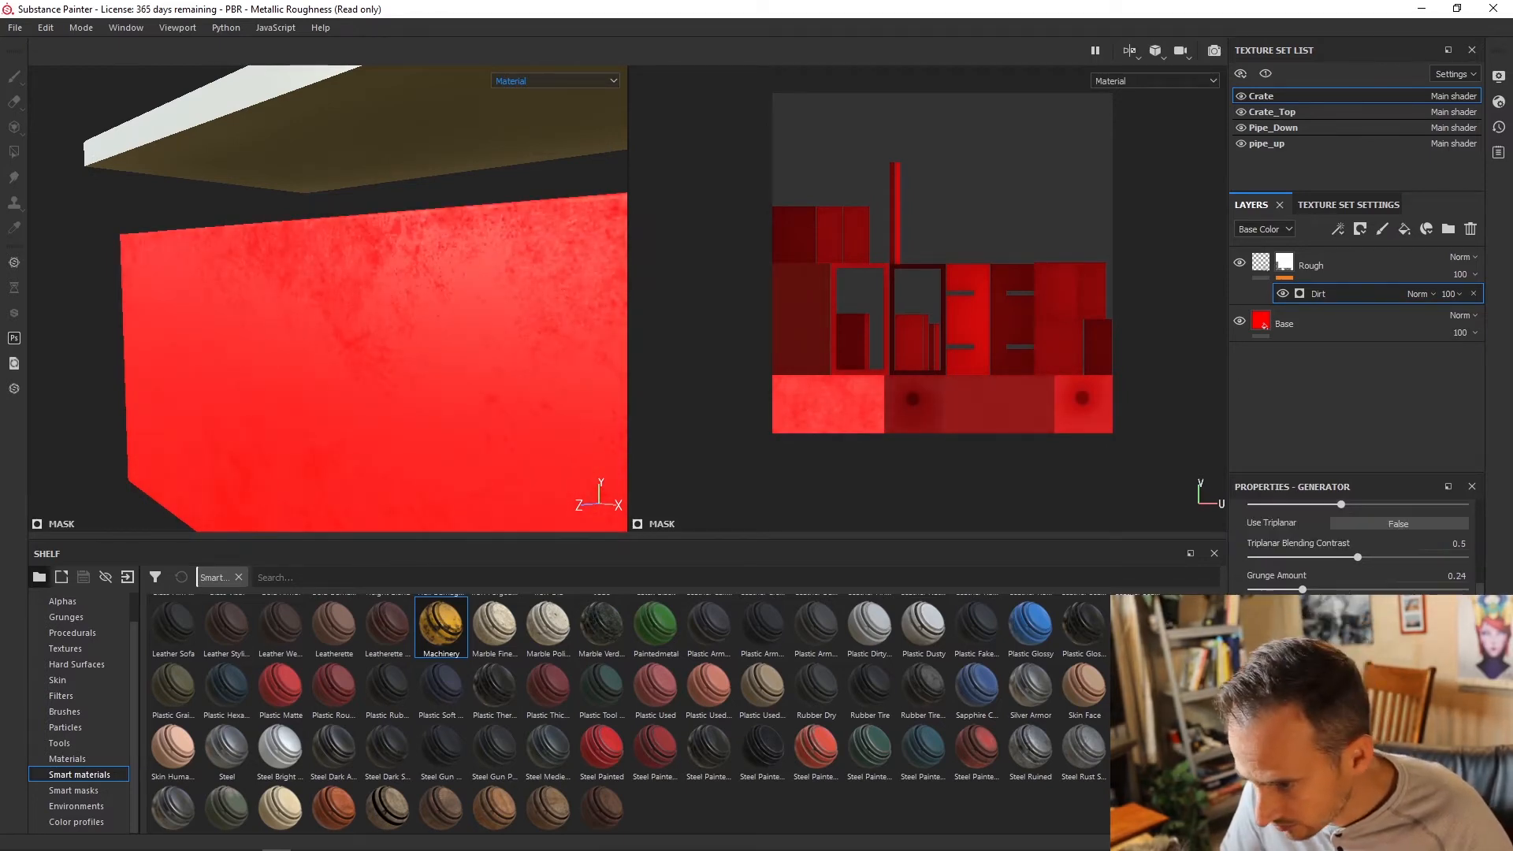
{"action": "scroll", "coordinate": [1352, 544], "scroll_direction": "up", "scroll_amount": 5}
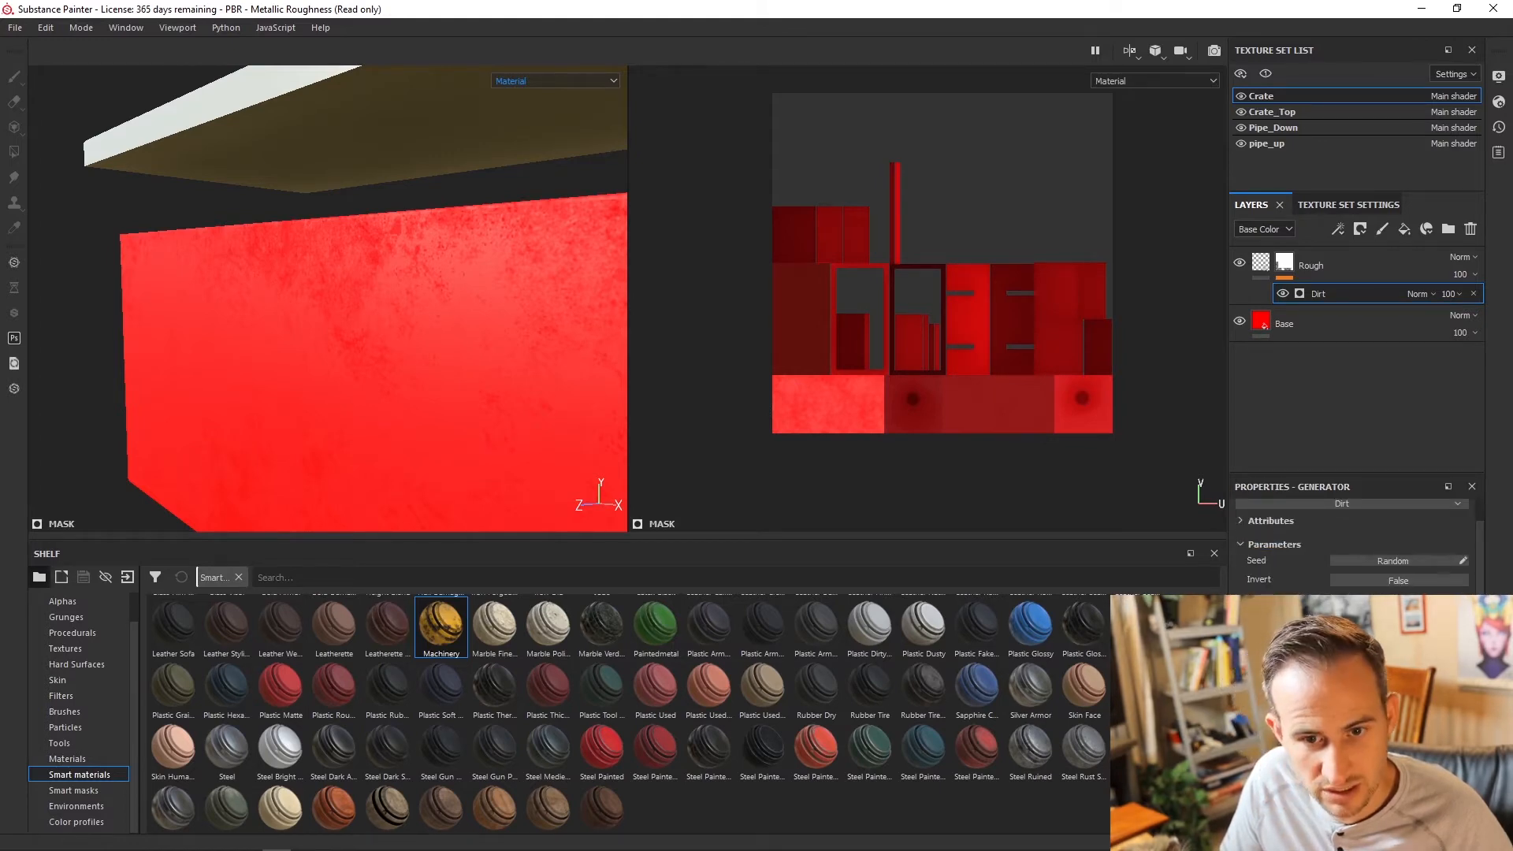
{"action": "scroll", "coordinate": [1352, 544], "scroll_direction": "up", "scroll_amount": 1}
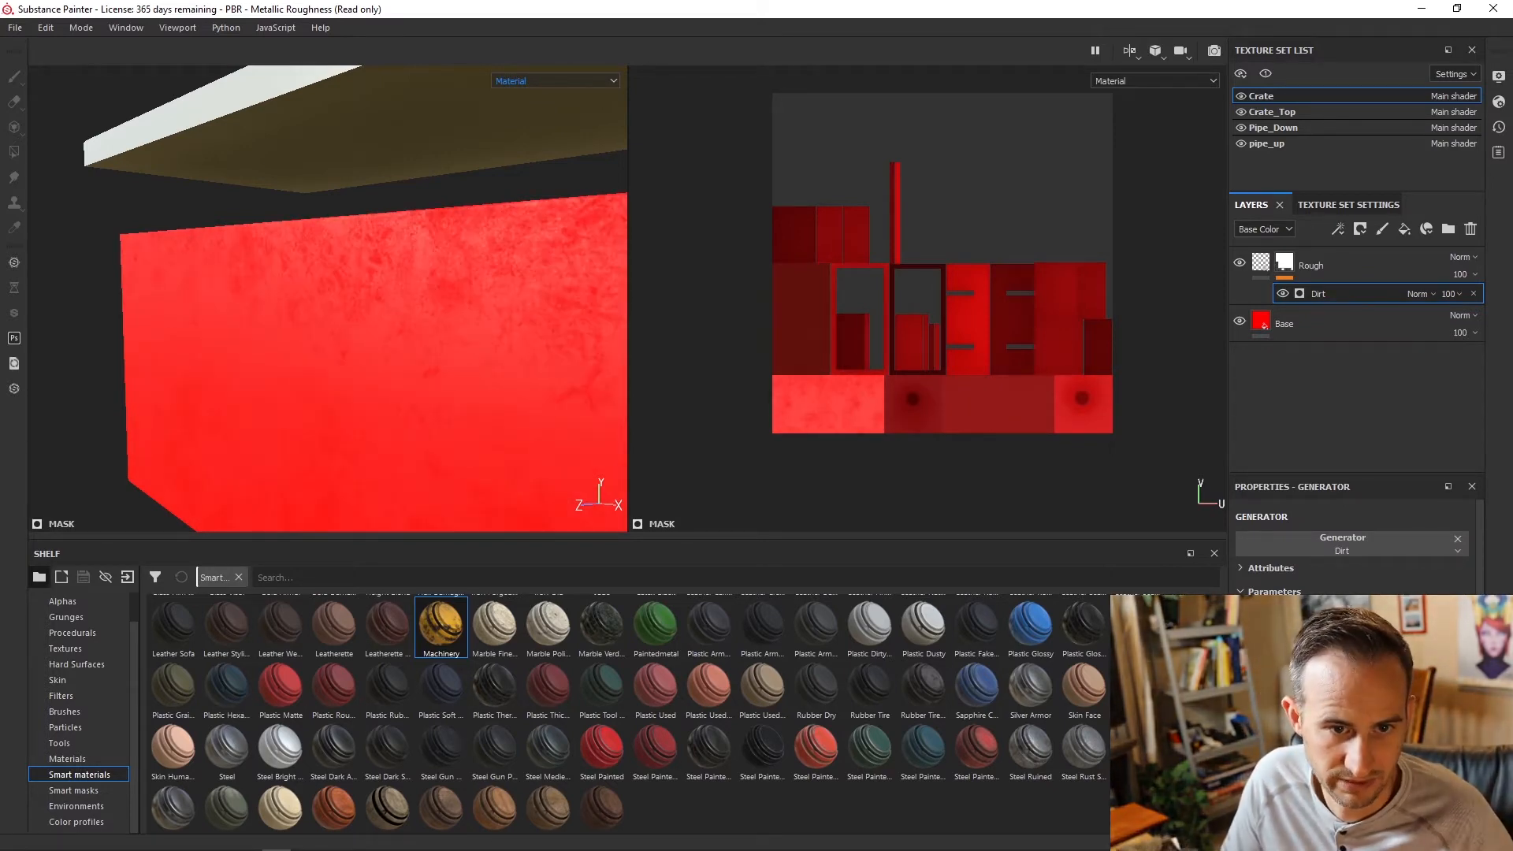
{"action": "left_click_drag", "start_coordinate": [547, 316], "coordinate": [358, 365], "text": "alt"}
{"action": "scroll", "coordinate": [471, 366], "scroll_direction": "down", "scroll_amount": 2}
{"action": "scroll", "coordinate": [358, 365], "scroll_direction": "up", "scroll_amount": 5}
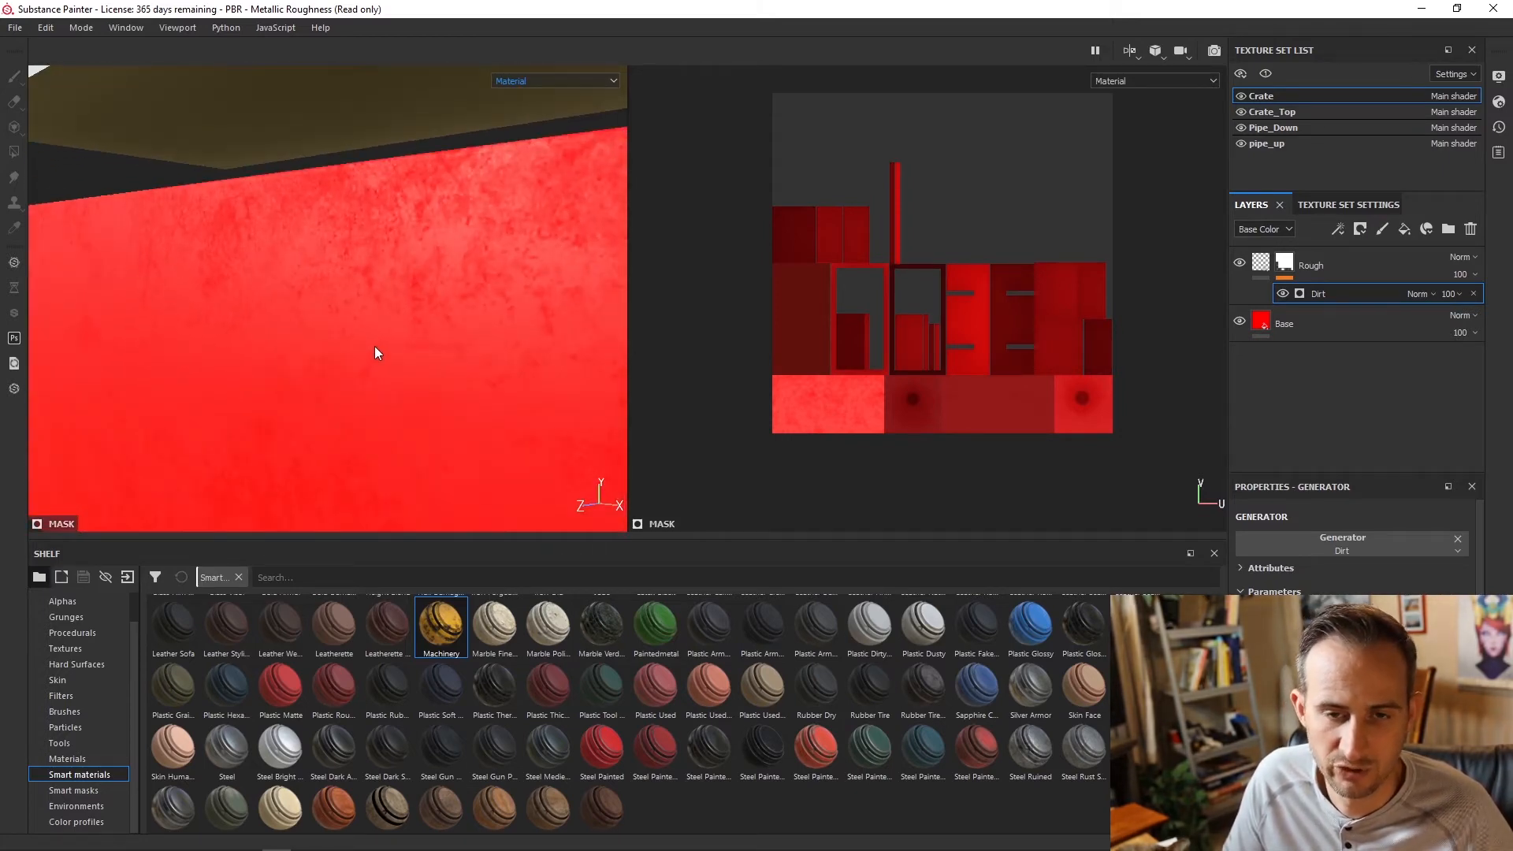
{"action": "scroll", "coordinate": [375, 352], "scroll_direction": "down", "scroll_amount": 5}
{"action": "left_click_drag", "start_coordinate": [375, 353], "coordinate": [340, 377], "text": "alt"}
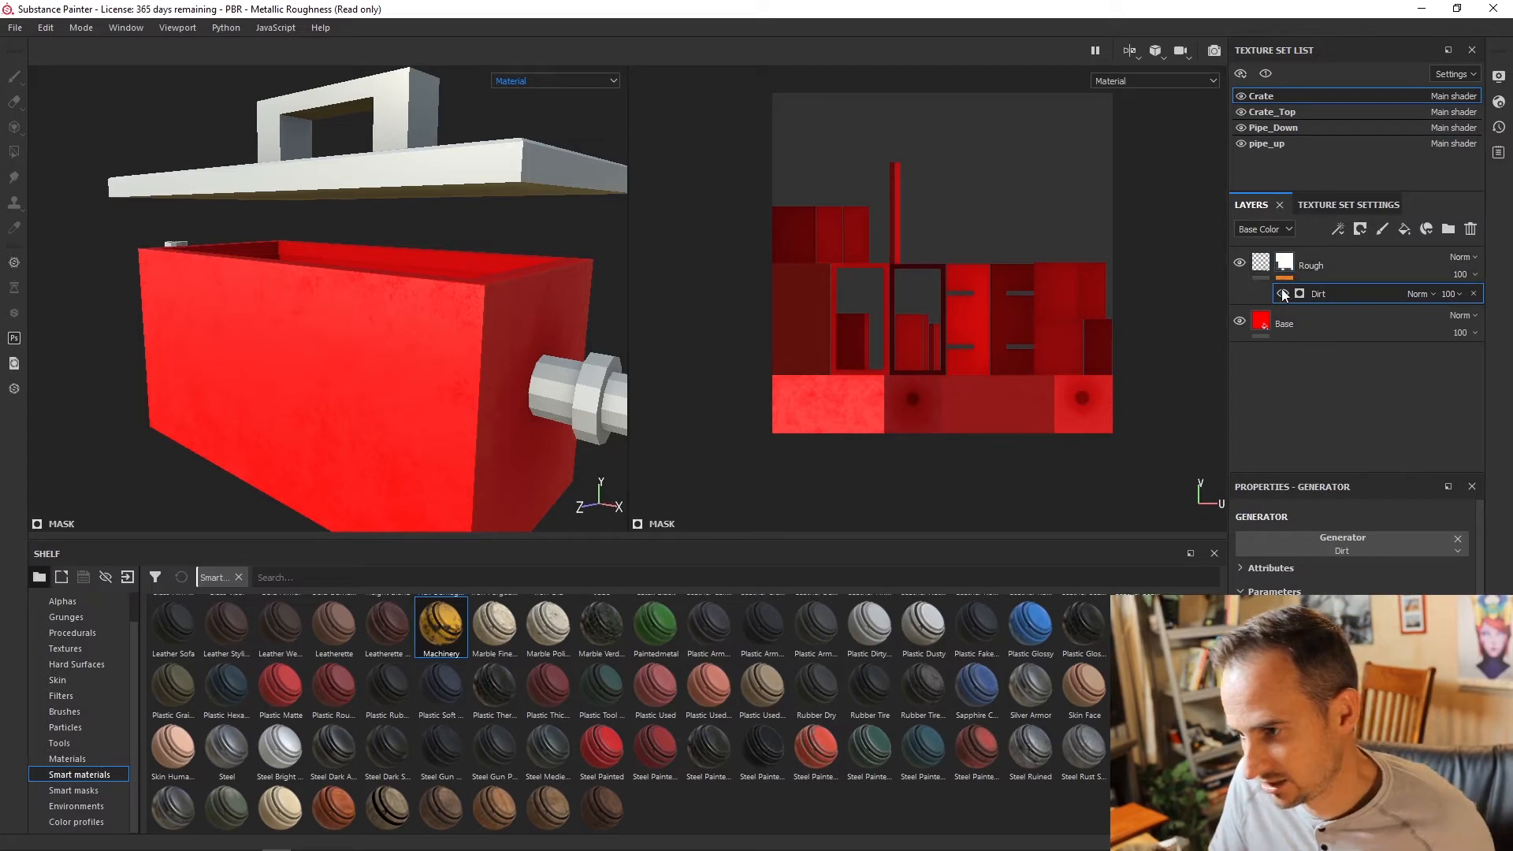
Step: Add a fill effect above the Dirt generator in the Rough layer's mask and select it
{"action": "left_click", "coordinate": [1338, 229]}
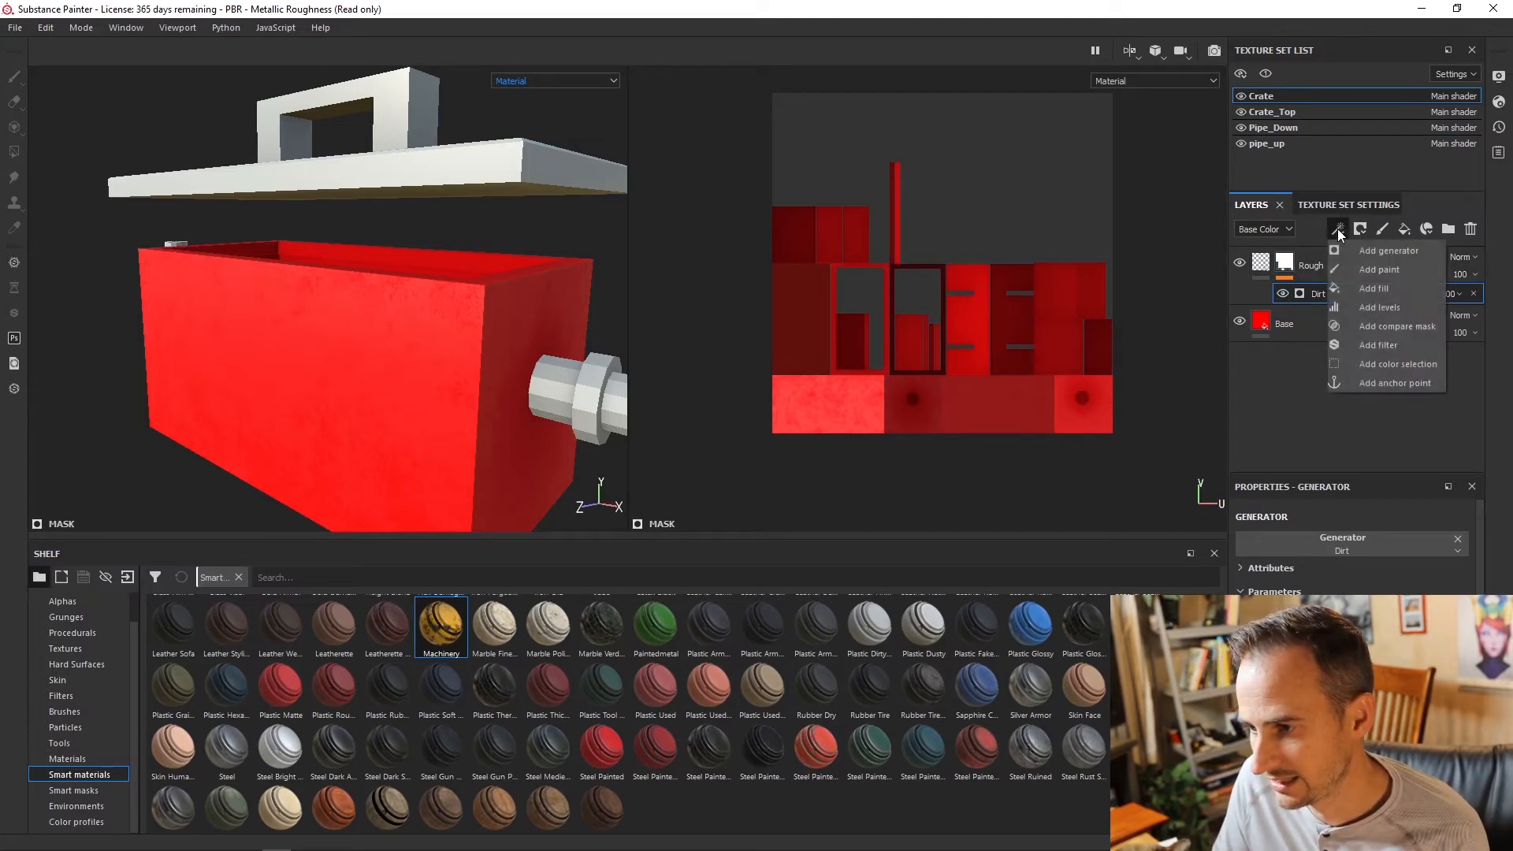
{"action": "left_click", "coordinate": [1369, 287]}
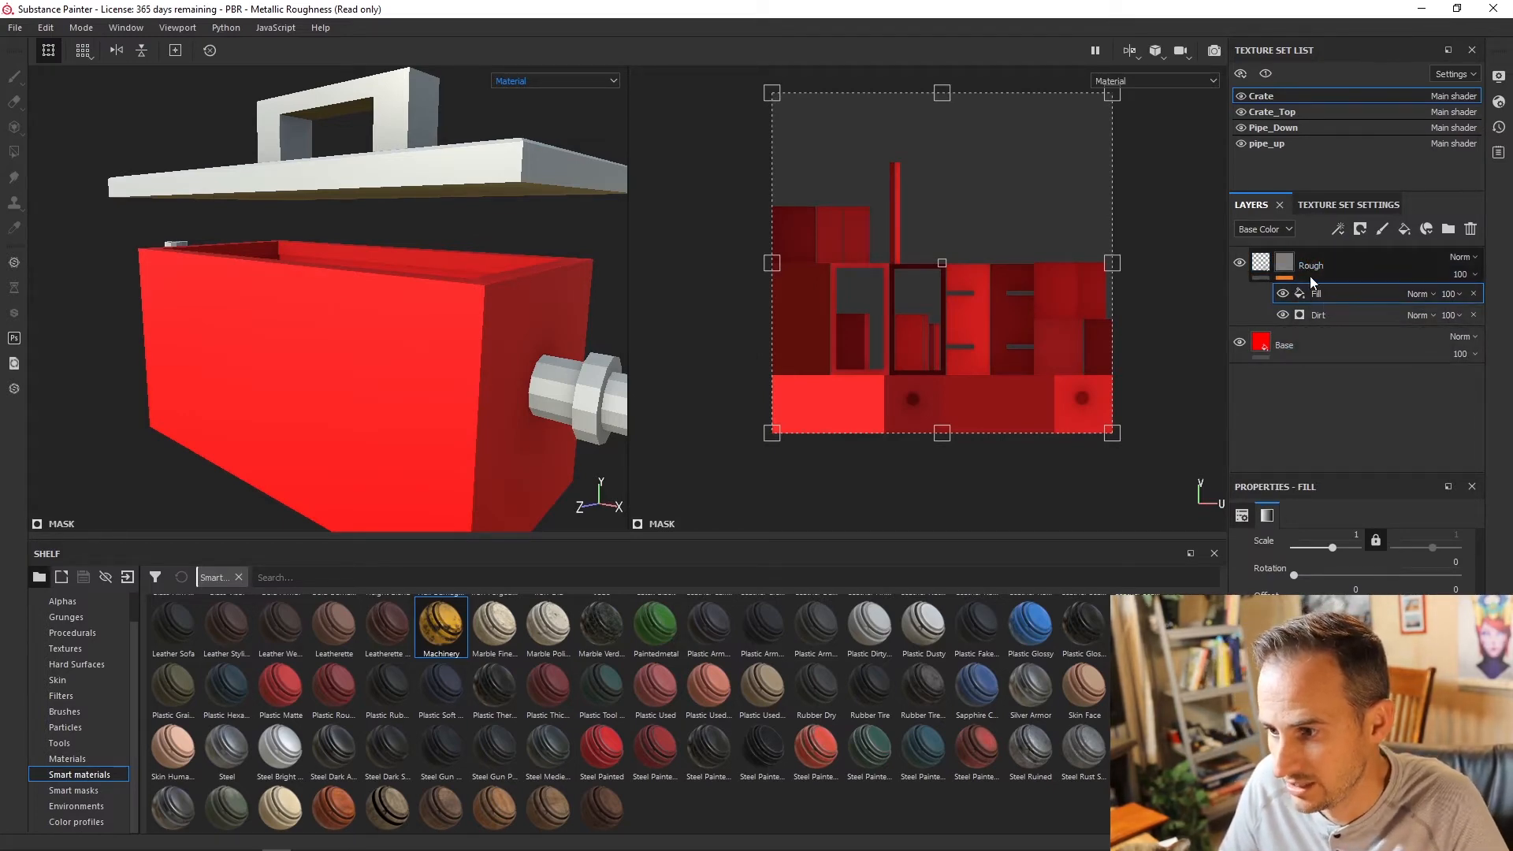
{"action": "left_click", "coordinate": [1405, 230]}
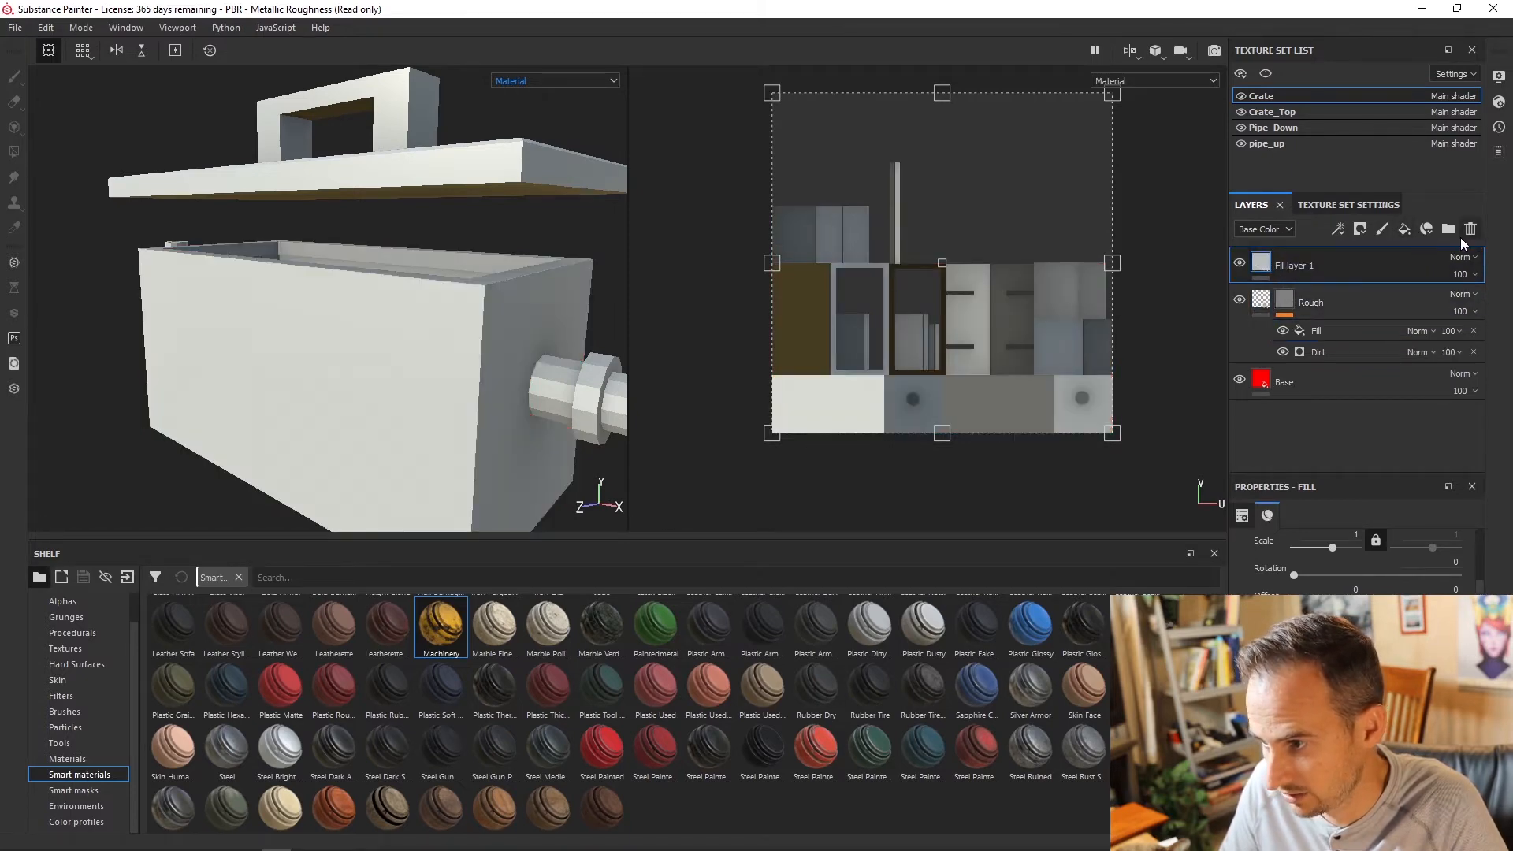
{"action": "left_click", "coordinate": [1471, 229]}
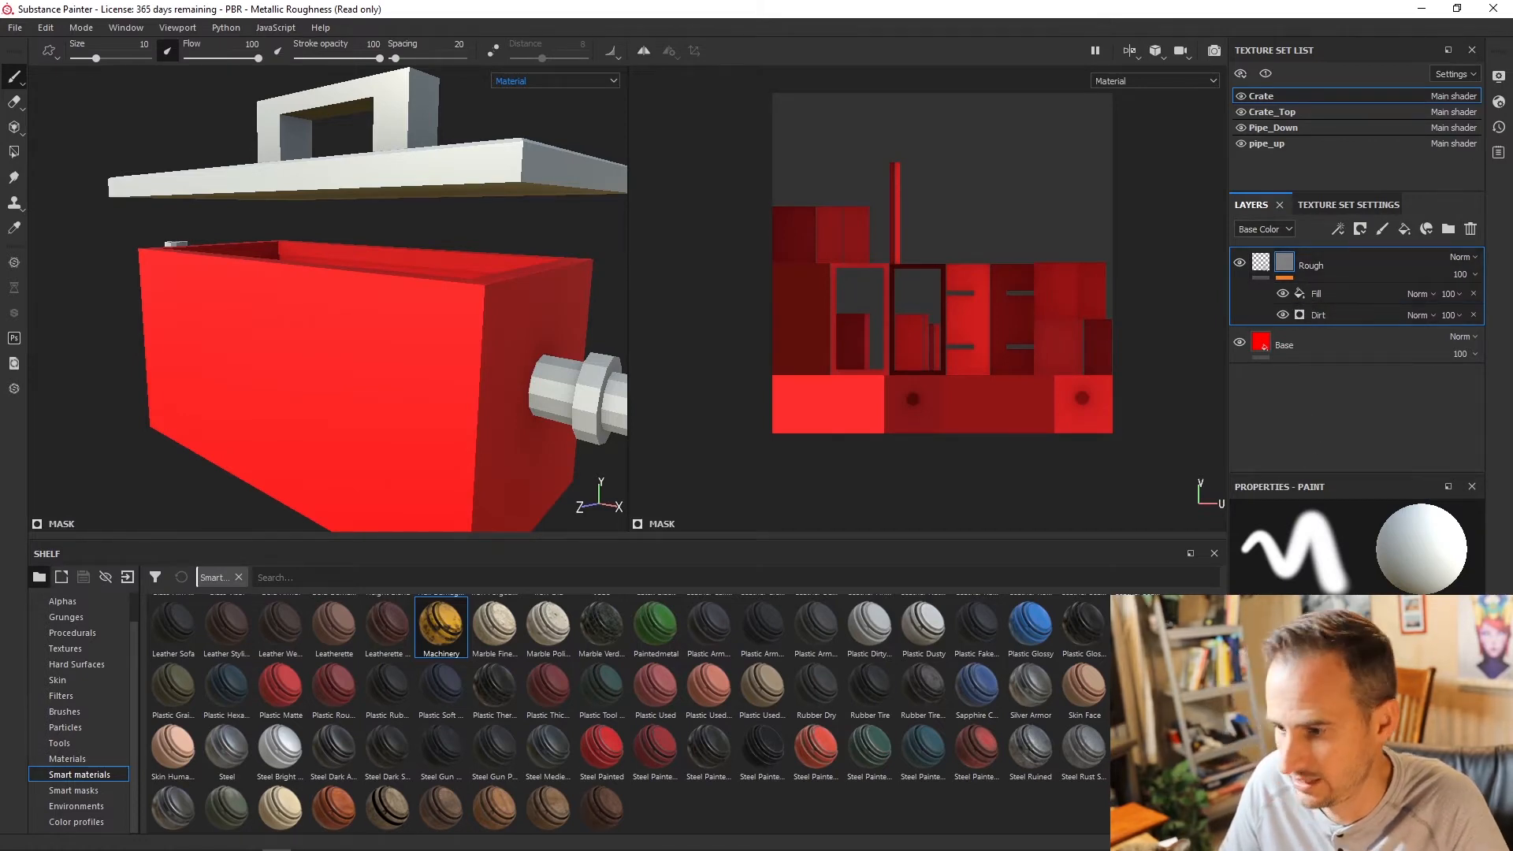
{"action": "left_click", "coordinate": [1322, 292]}
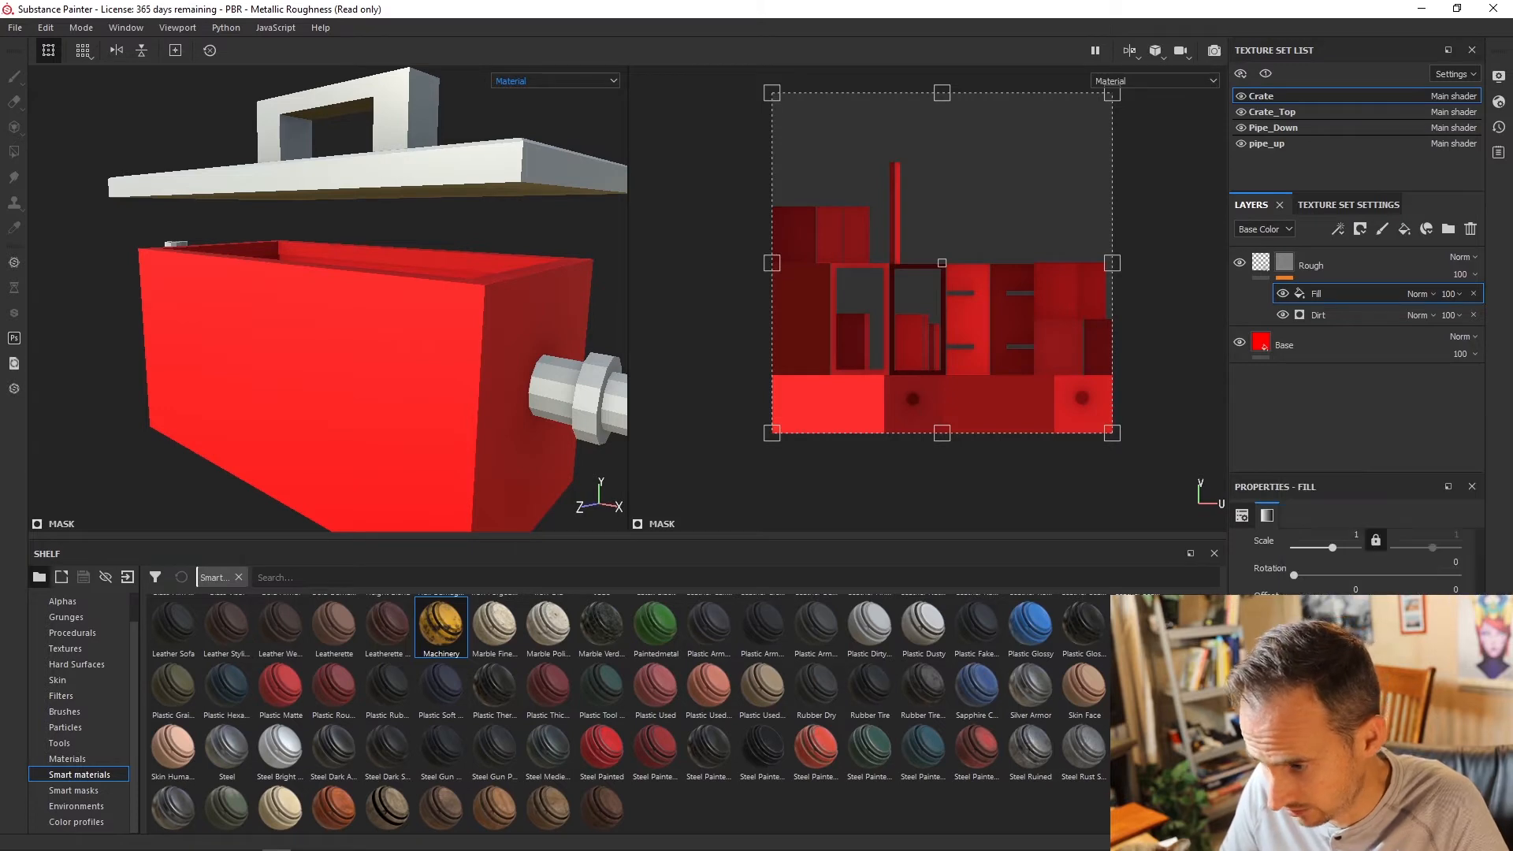
Step: Search the resources for "grun" and assign the Grunge Dirt Splats texture to the Rough mask's fill
{"action": "left_click", "coordinate": [1356, 662]}
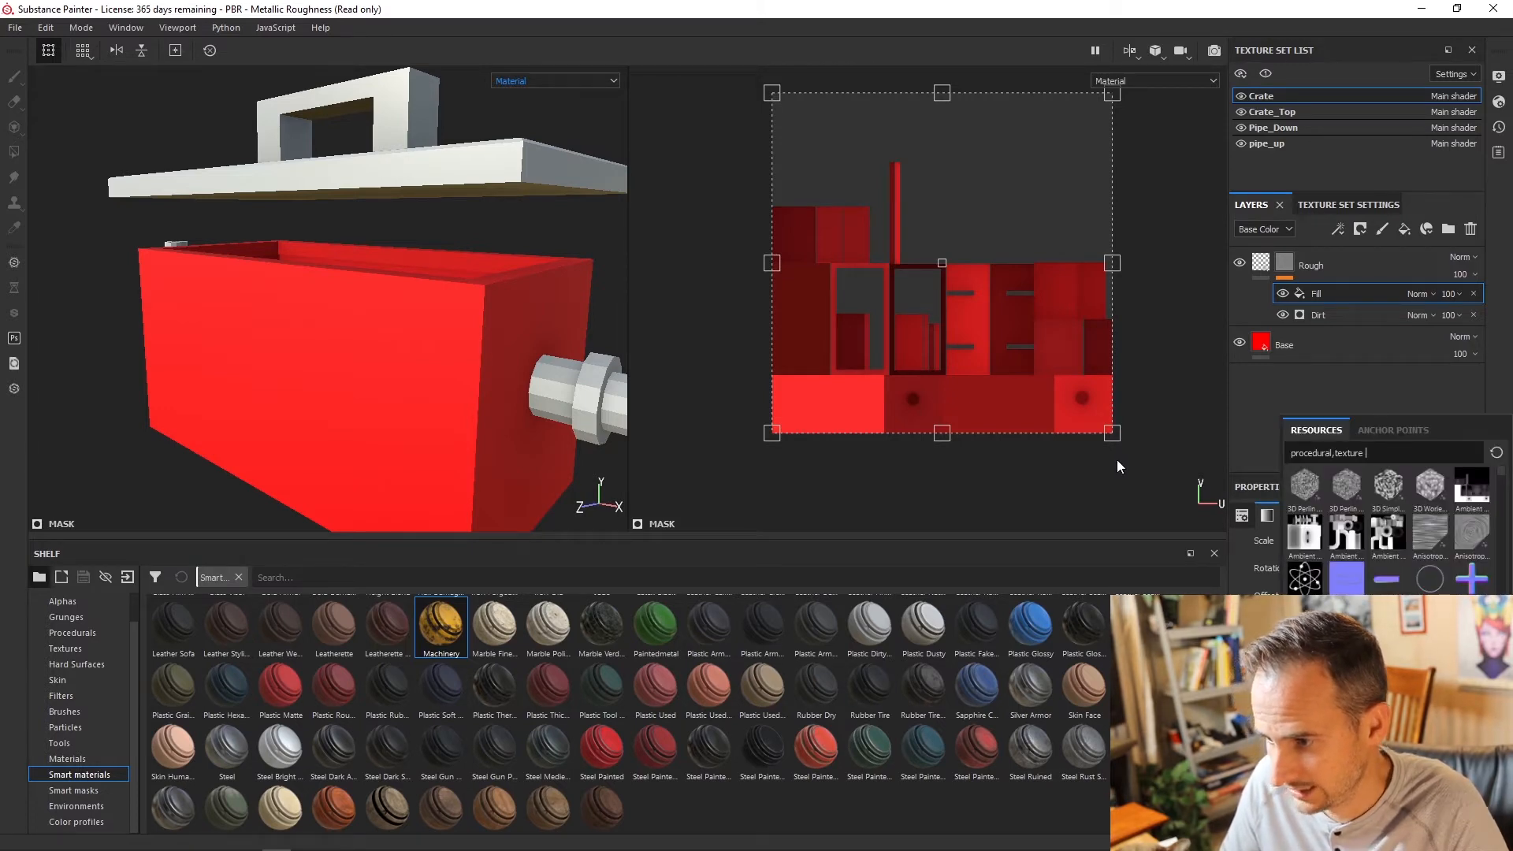
{"action": "left_click_drag", "start_coordinate": [1385, 453], "coordinate": [1195, 460]}
{"action": "type", "text": "g"}
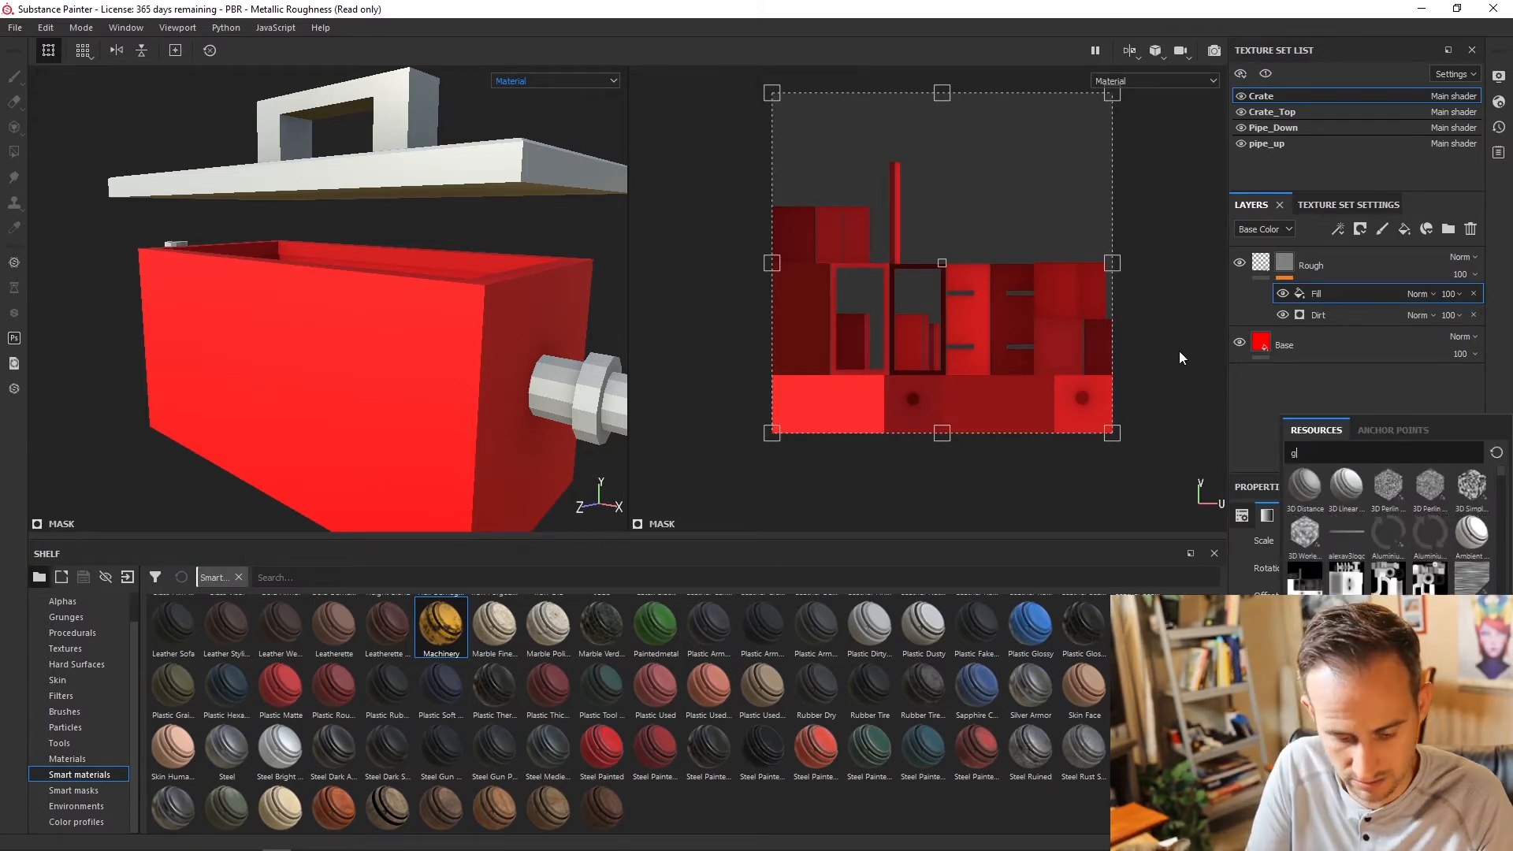
{"action": "type", "text": "run"}
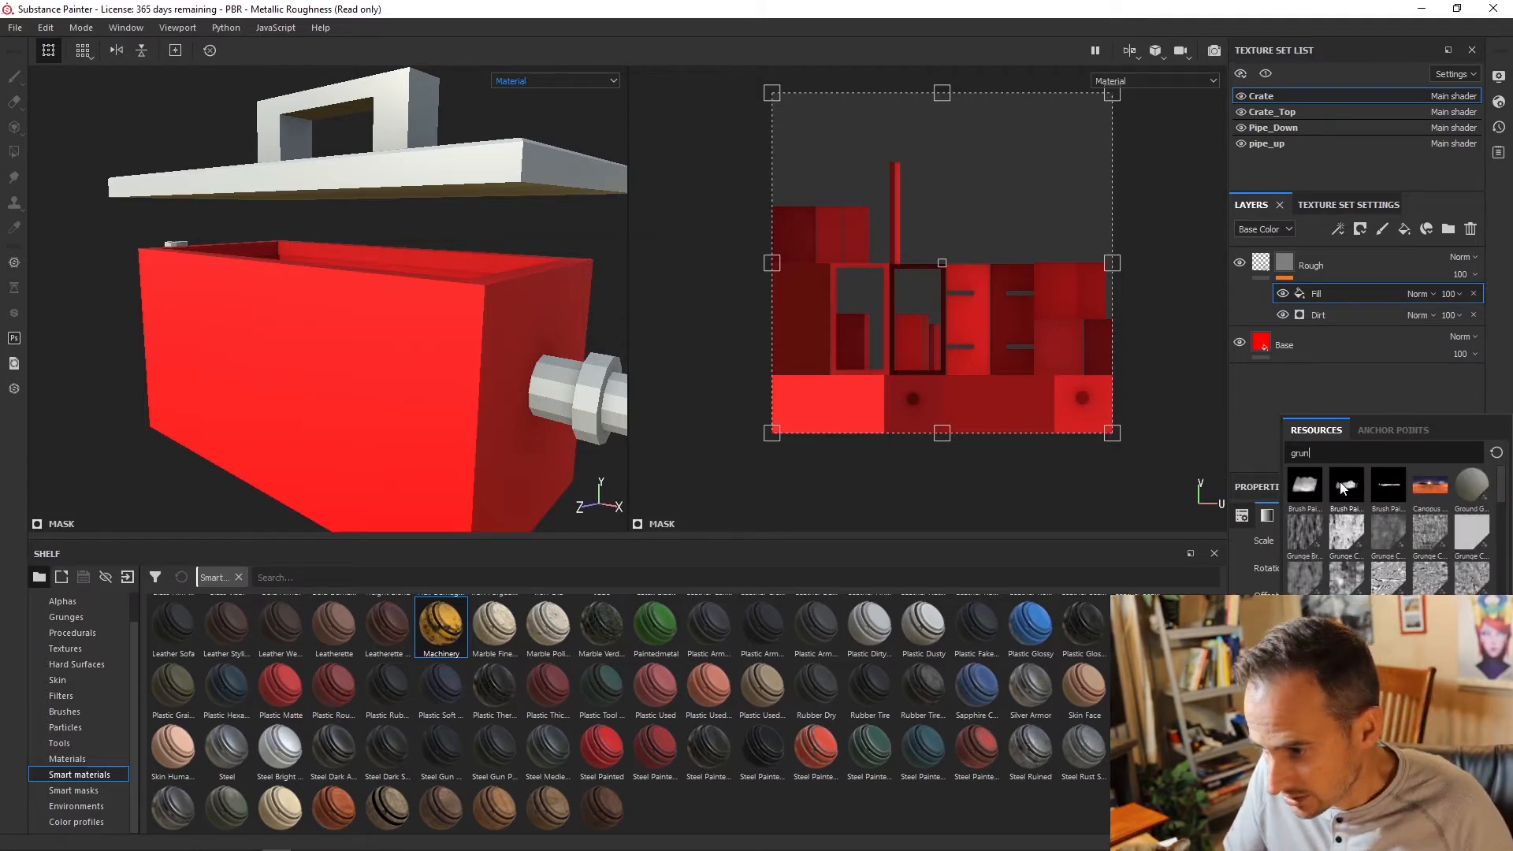
{"action": "scroll", "coordinate": [1421, 589], "scroll_direction": "down", "scroll_amount": 3}
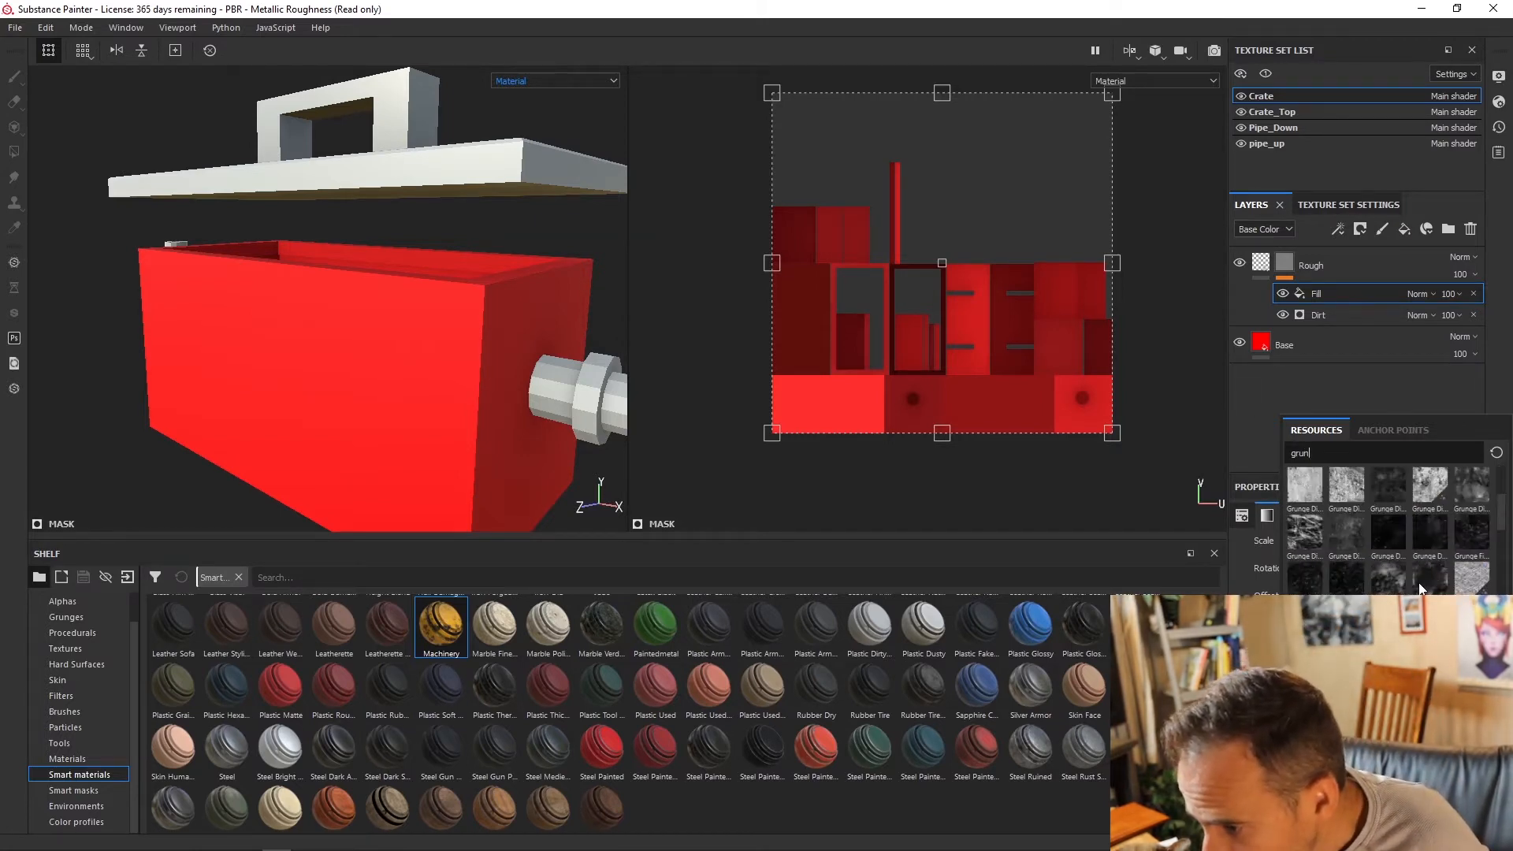
{"action": "left_click", "coordinate": [1373, 592]}
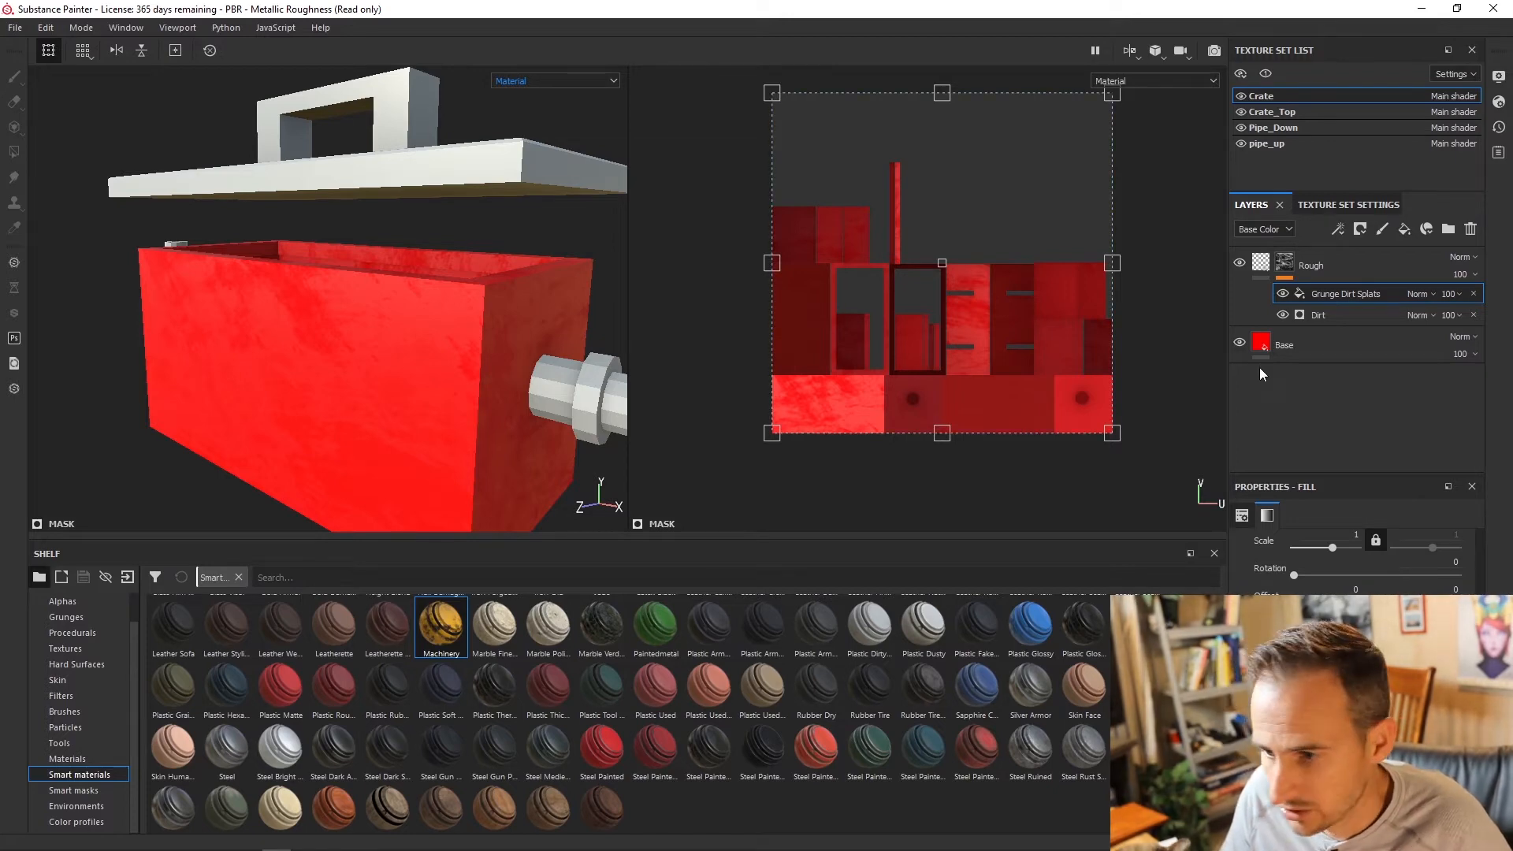
Step: Compare the crate with the Grunge Dirt Splats fill shown and hidden, and hide the Dirt generator beneath it
{"action": "left_click", "coordinate": [1280, 294]}
{"action": "left_click", "coordinate": [1280, 294]}
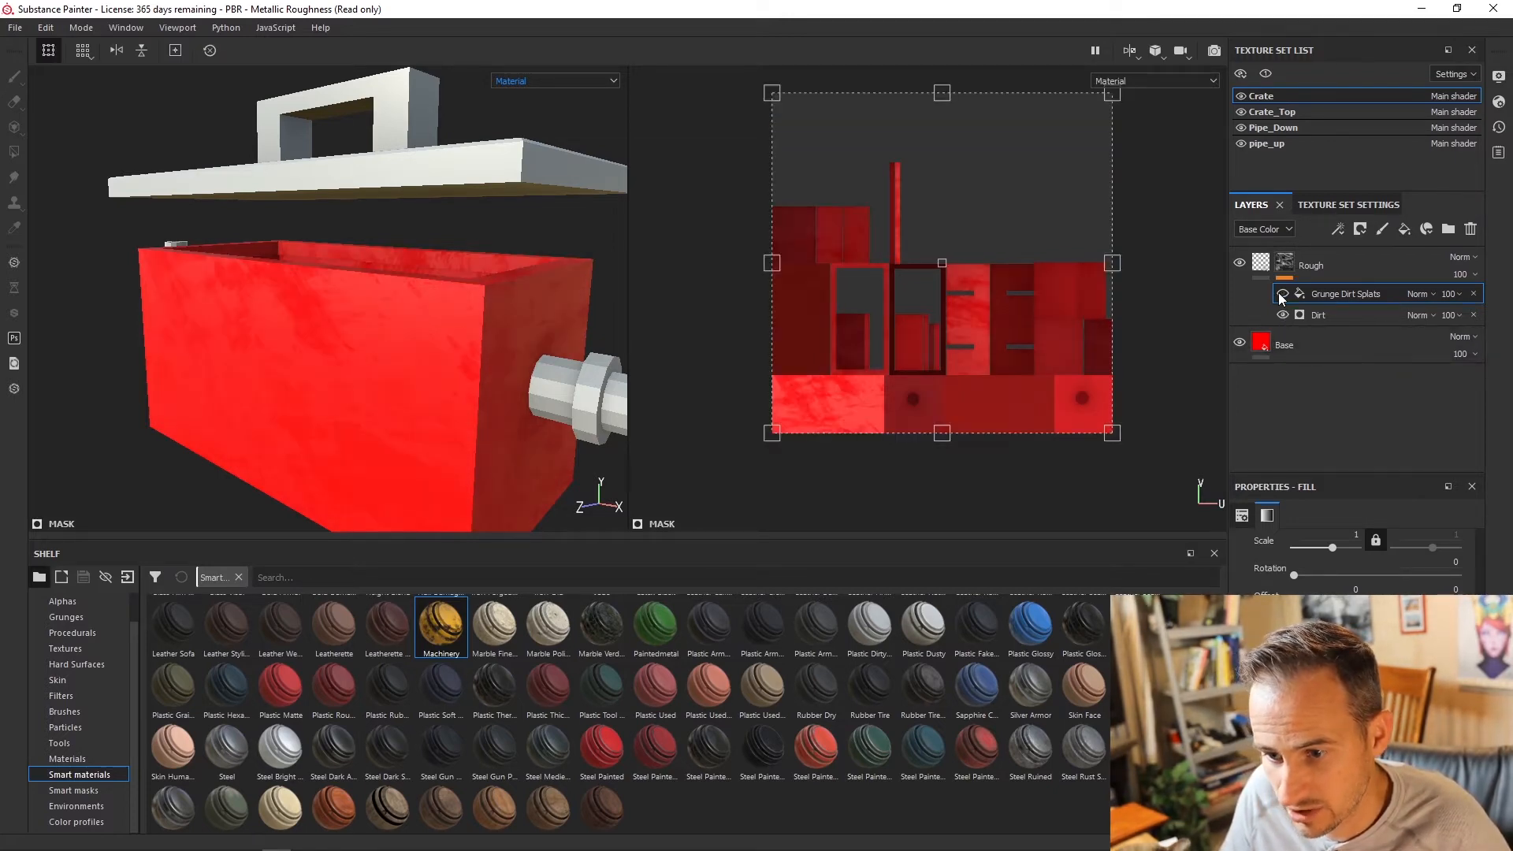
{"action": "left_click", "coordinate": [1280, 294]}
{"action": "left_click", "coordinate": [1280, 294]}
{"action": "left_click", "coordinate": [1280, 294]}
{"action": "left_click", "coordinate": [1280, 294]}
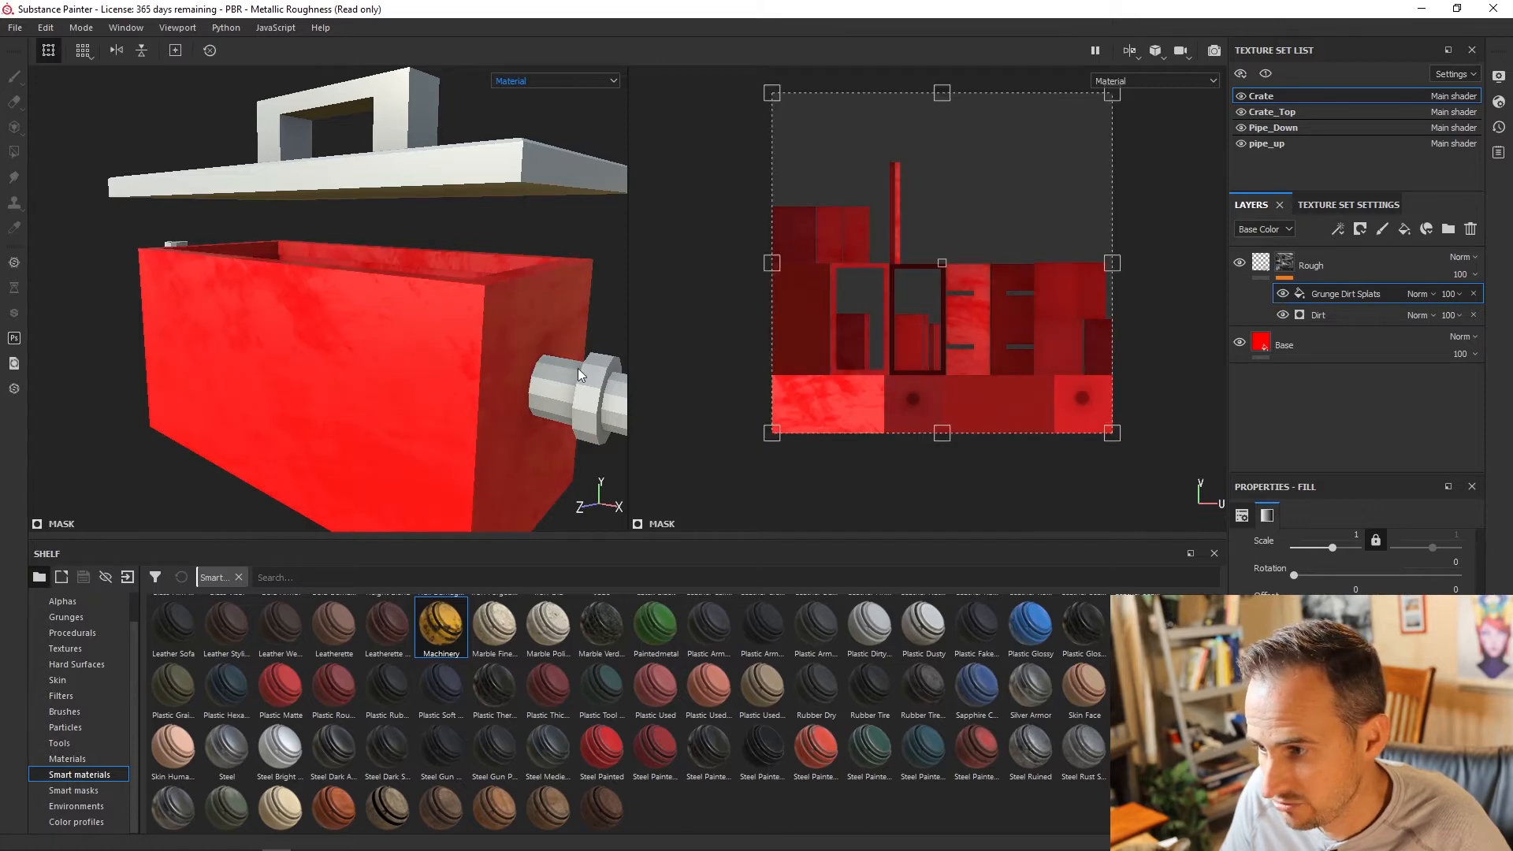
{"action": "scroll", "coordinate": [401, 357], "scroll_direction": "up", "scroll_amount": 6}
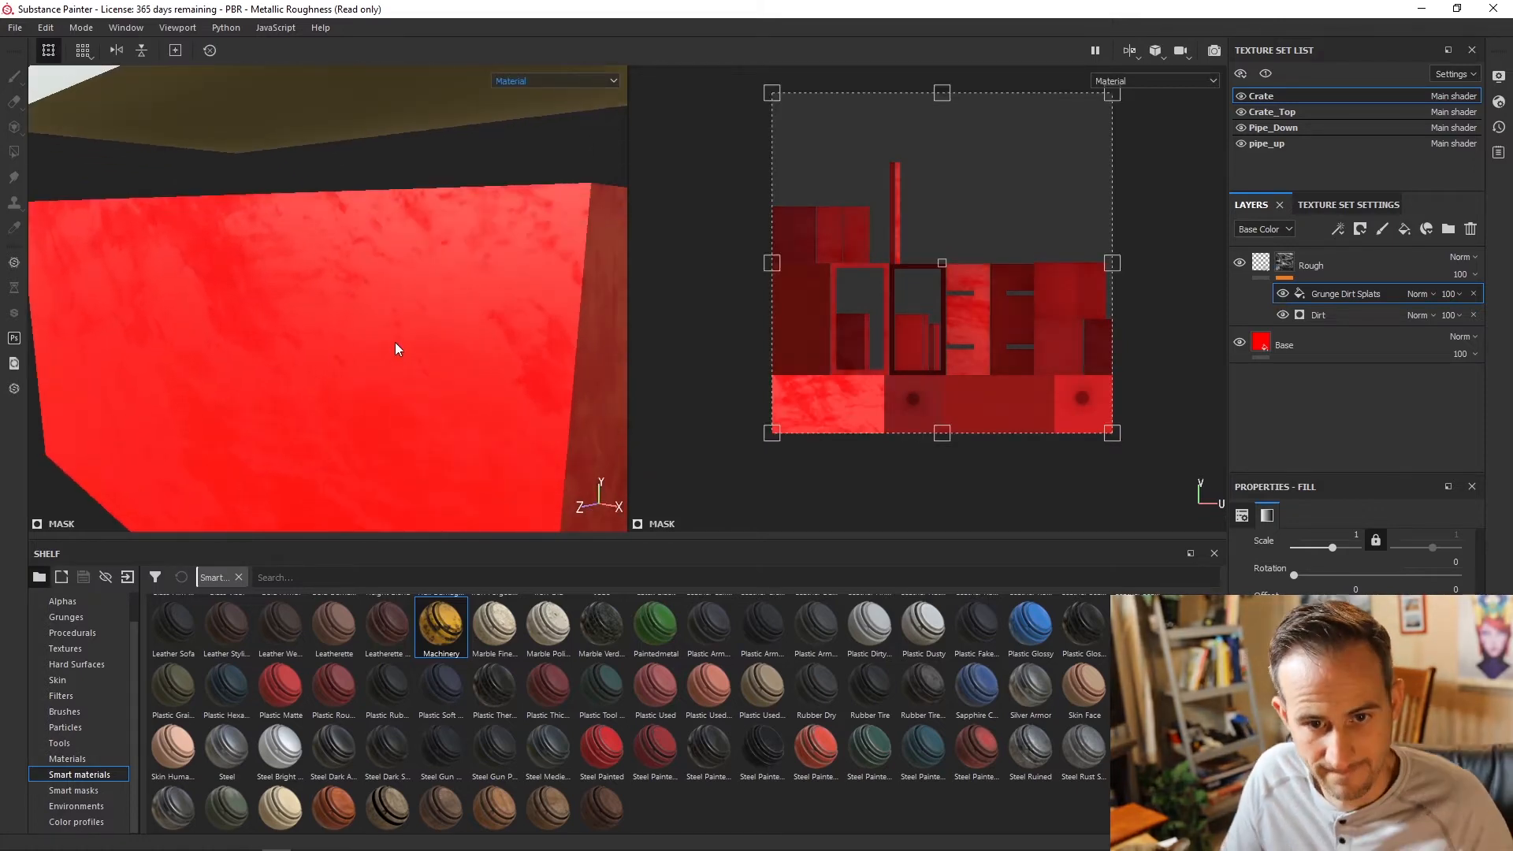
{"action": "left_click", "coordinate": [1284, 314]}
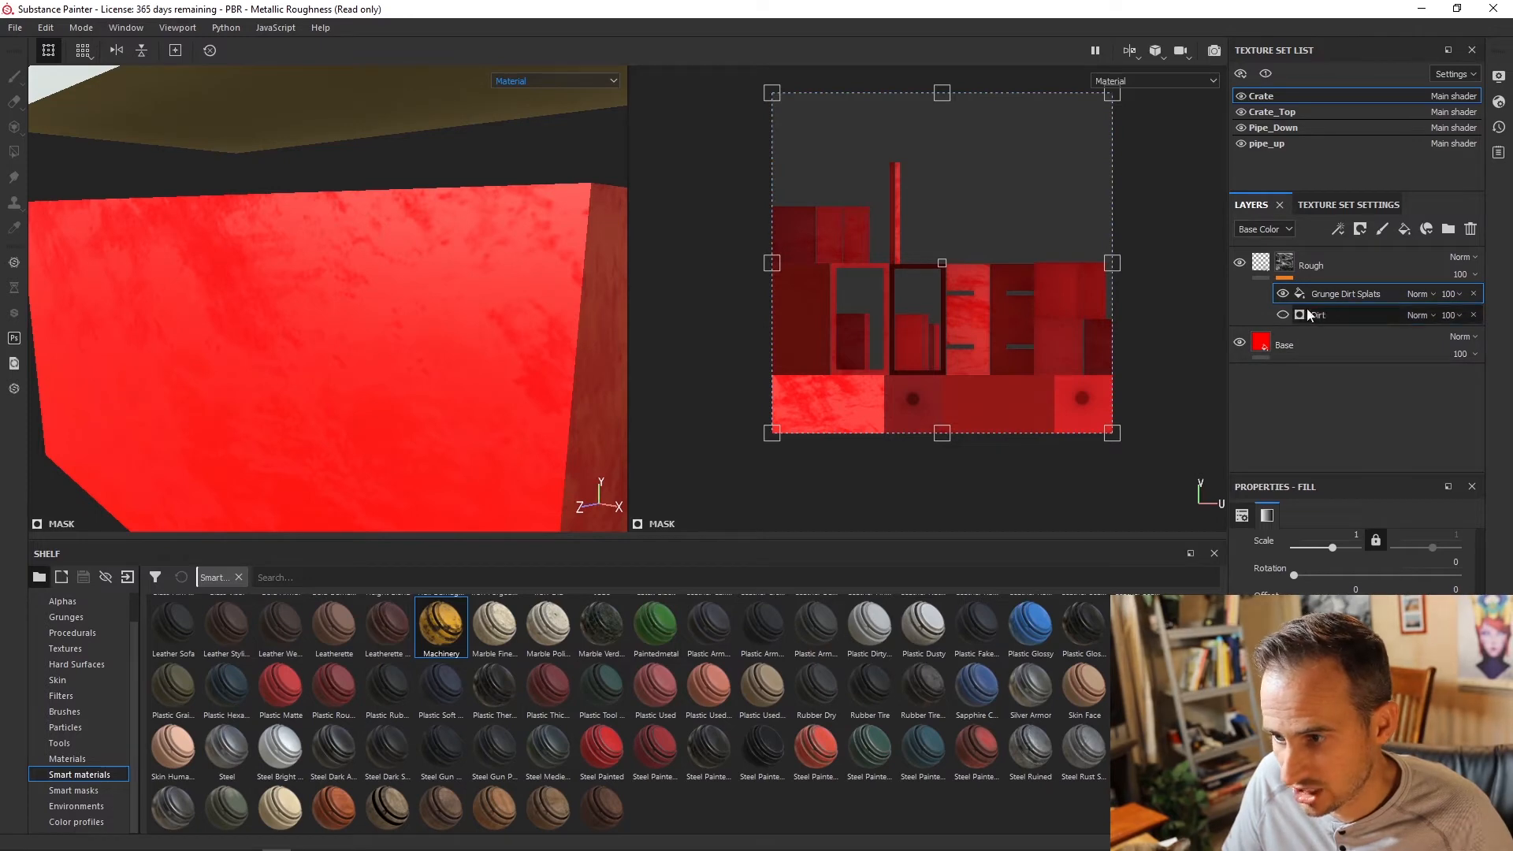
{"action": "left_click_drag", "start_coordinate": [389, 357], "coordinate": [355, 357], "text": "alt"}
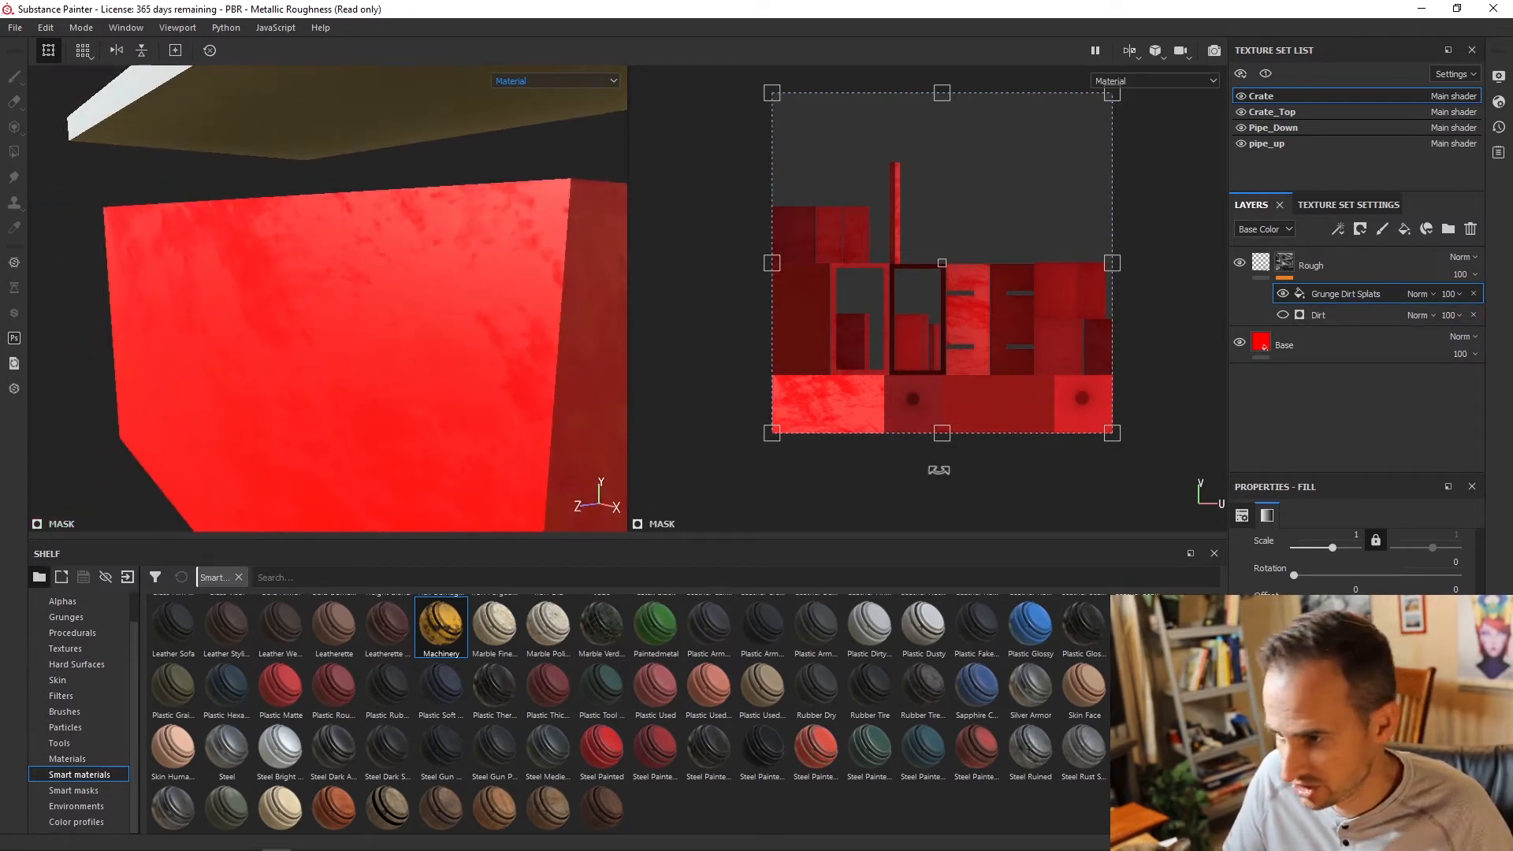
Step: Set the Grunge Dirt Splats fill's projection to Tri-planar projection
{"action": "scroll", "coordinate": [1356, 567], "scroll_direction": "up", "scroll_amount": 3}
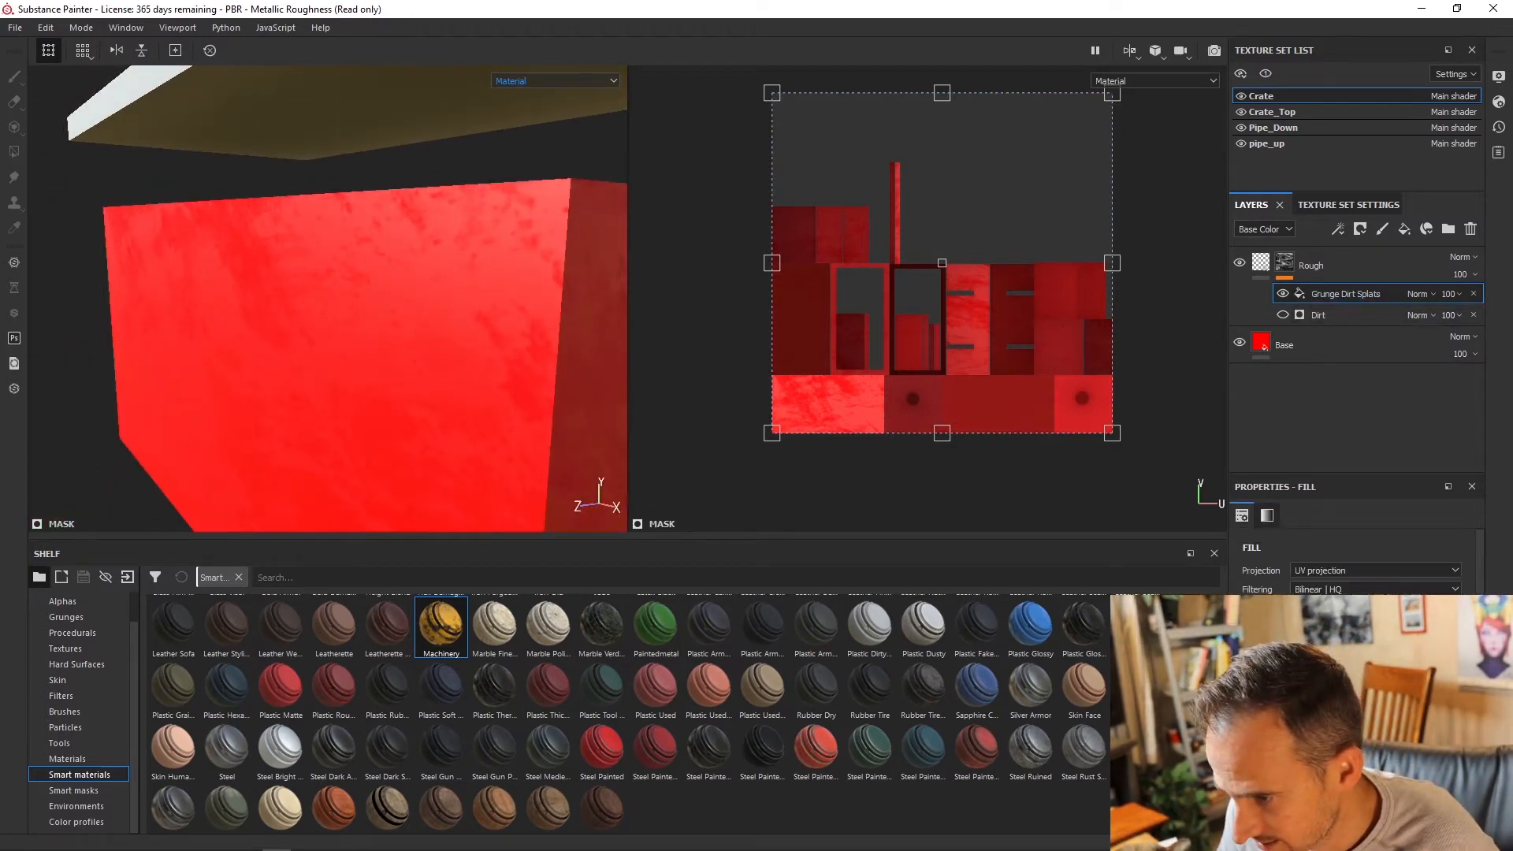
{"action": "left_click", "coordinate": [1372, 570]}
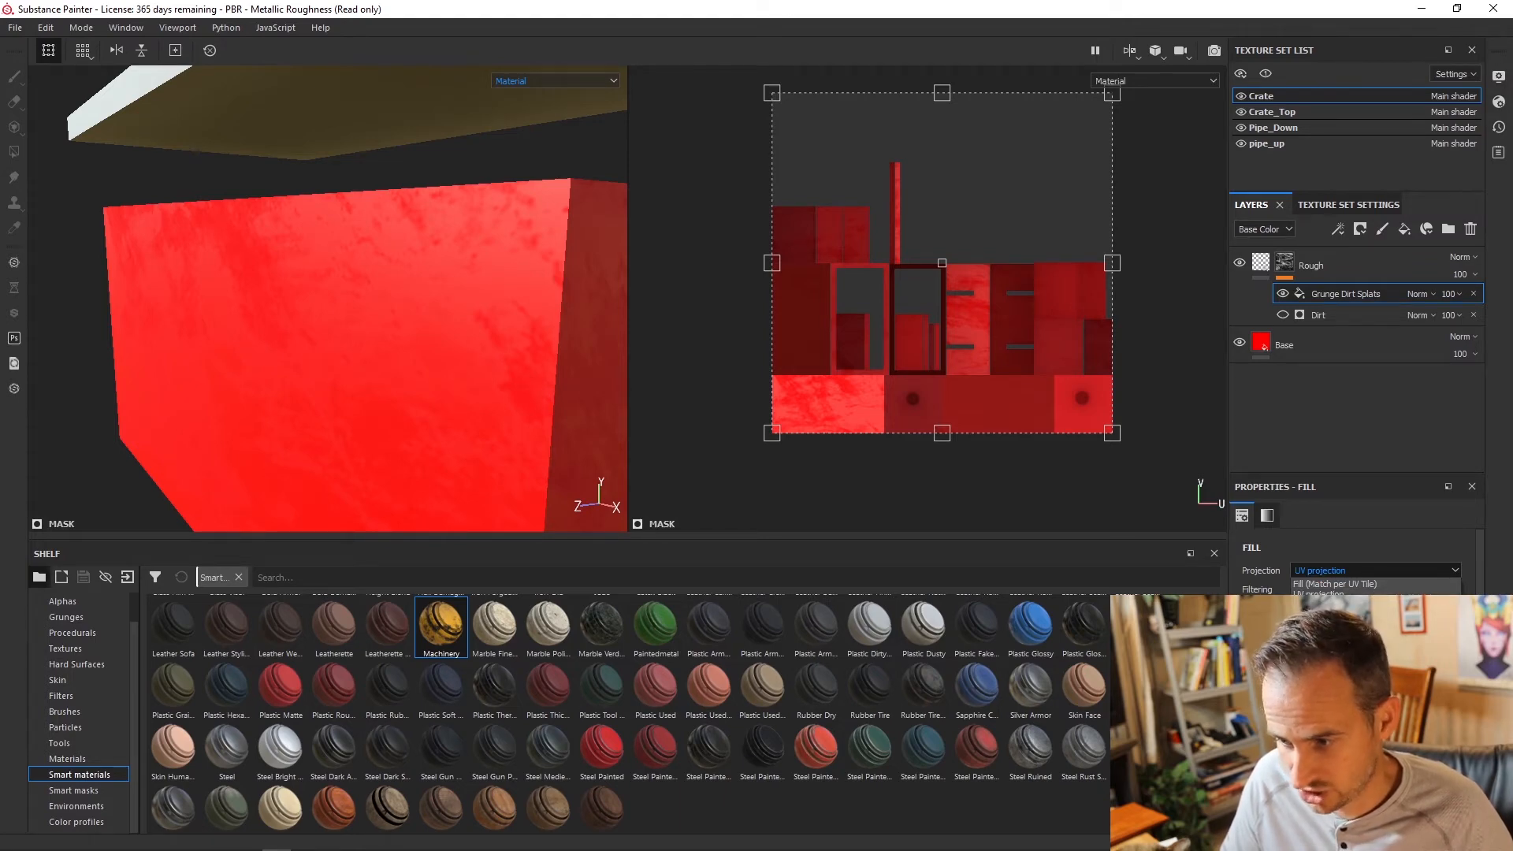
{"action": "left_click", "coordinate": [1339, 607]}
{"action": "scroll", "coordinate": [514, 317], "scroll_direction": "up", "scroll_amount": 2}
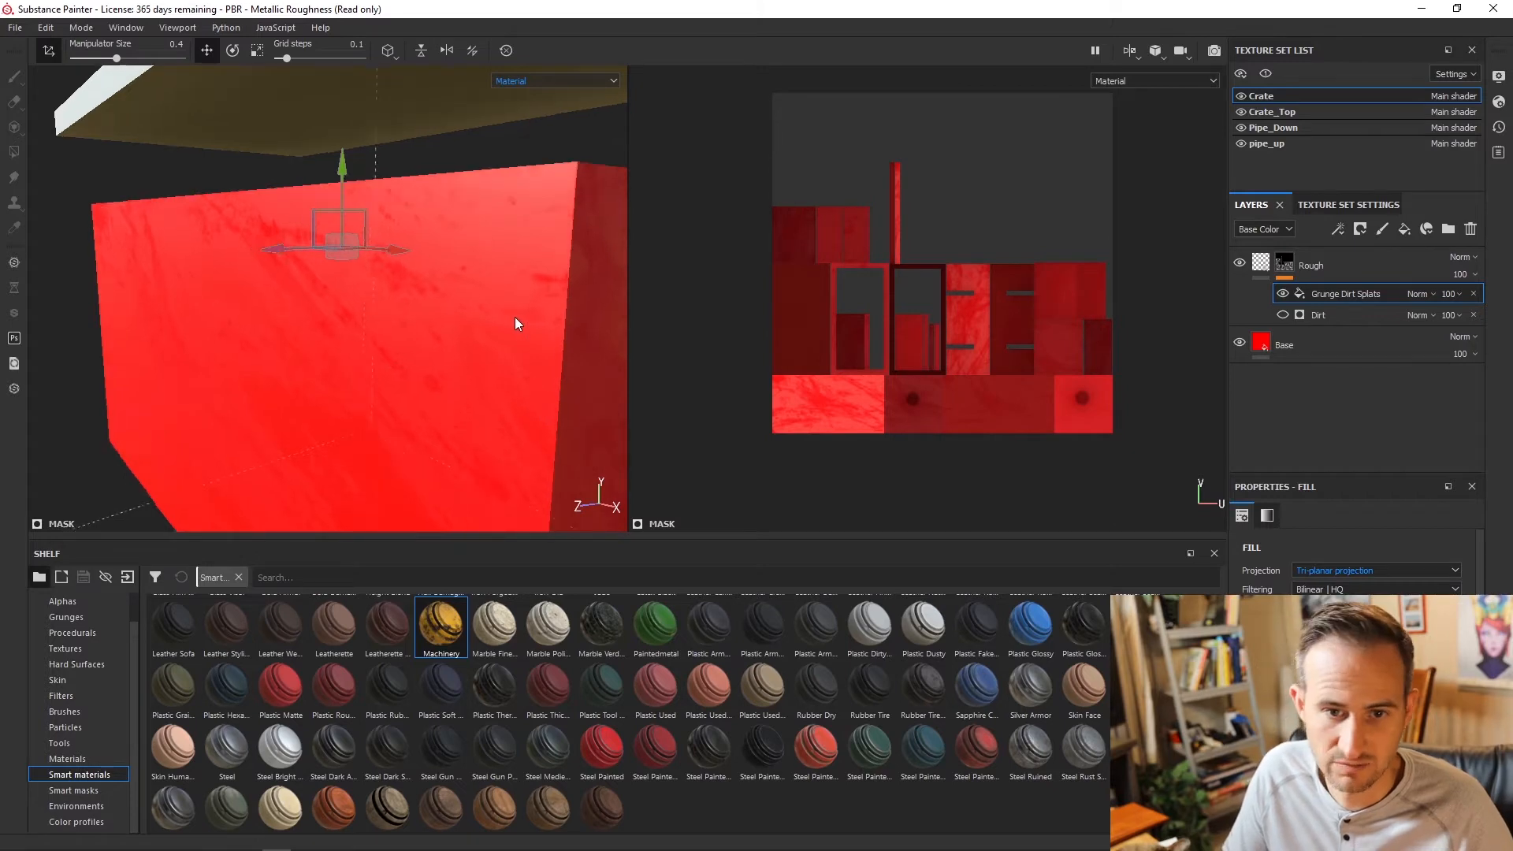
Step: Examine how the tri-planar grunge pattern runs across the crate's sides, underside and corner edges
{"action": "scroll", "coordinate": [383, 362], "scroll_direction": "down", "scroll_amount": 4}
{"action": "left_click_drag", "start_coordinate": [383, 363], "coordinate": [424, 367], "text": "alt"}
{"action": "scroll", "coordinate": [301, 381], "scroll_direction": "down", "scroll_amount": 4}
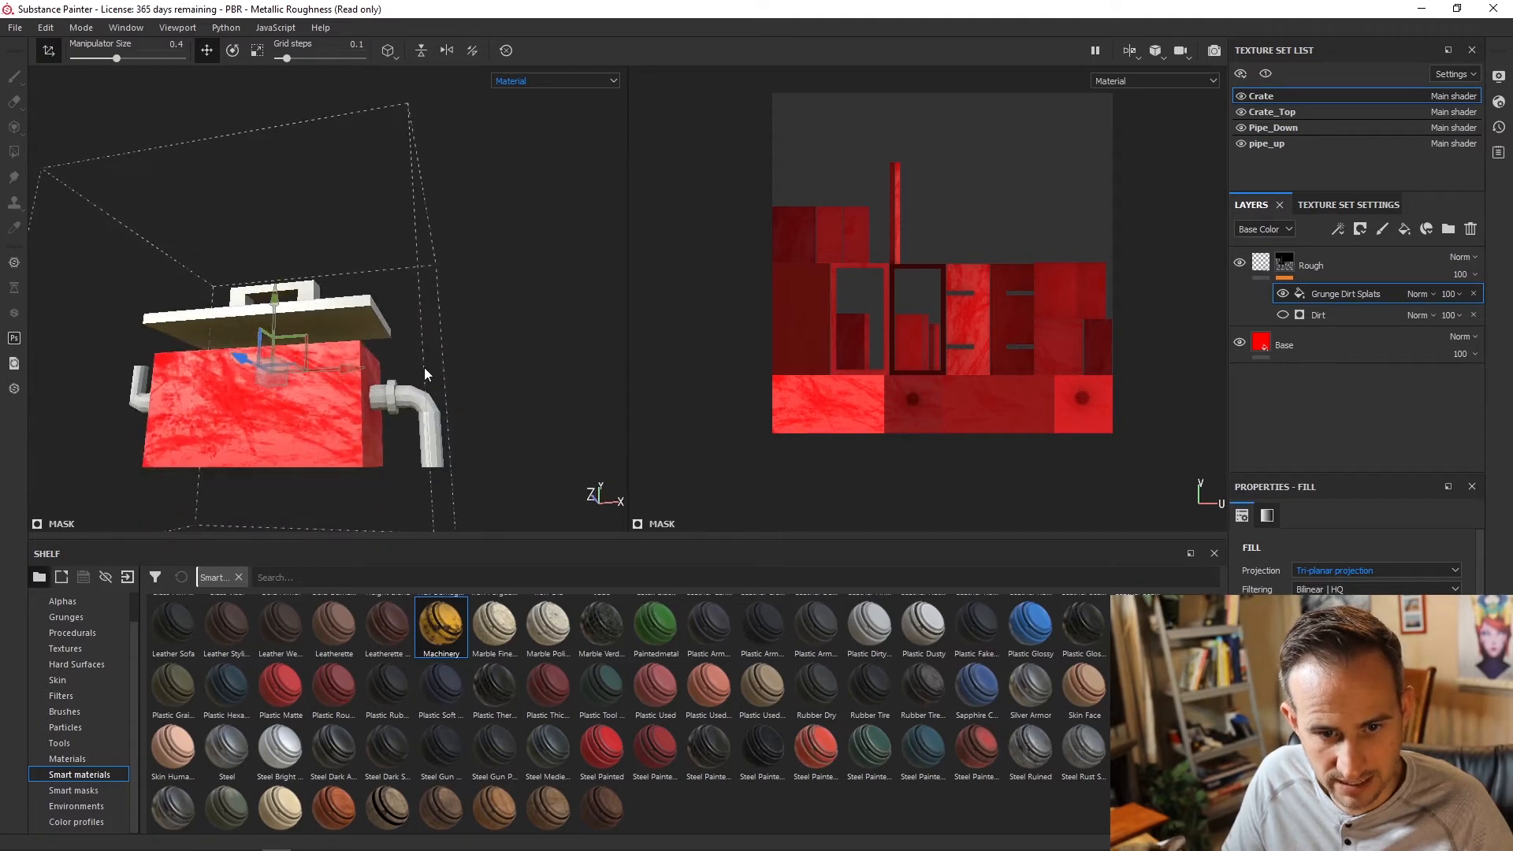
{"action": "middle_click_drag", "start_coordinate": [256, 400], "coordinate": [328, 362], "text": "alt"}
{"action": "scroll", "coordinate": [328, 362], "scroll_direction": "down", "scroll_amount": 2}
{"action": "scroll", "coordinate": [339, 369], "scroll_direction": "up", "scroll_amount": 6}
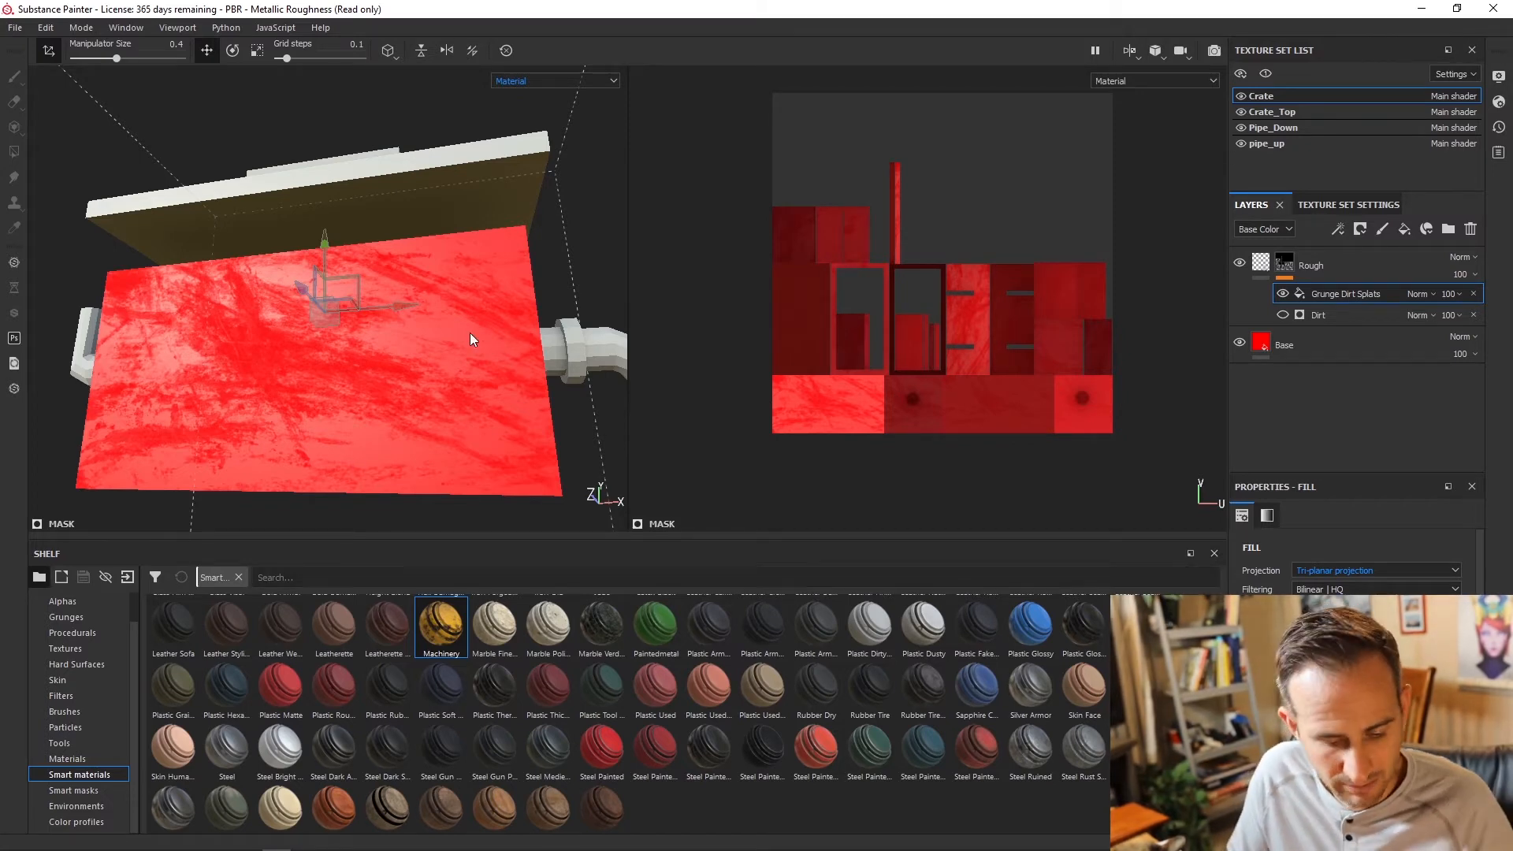
{"action": "left_click_drag", "start_coordinate": [470, 333], "coordinate": [380, 387], "text": "alt"}
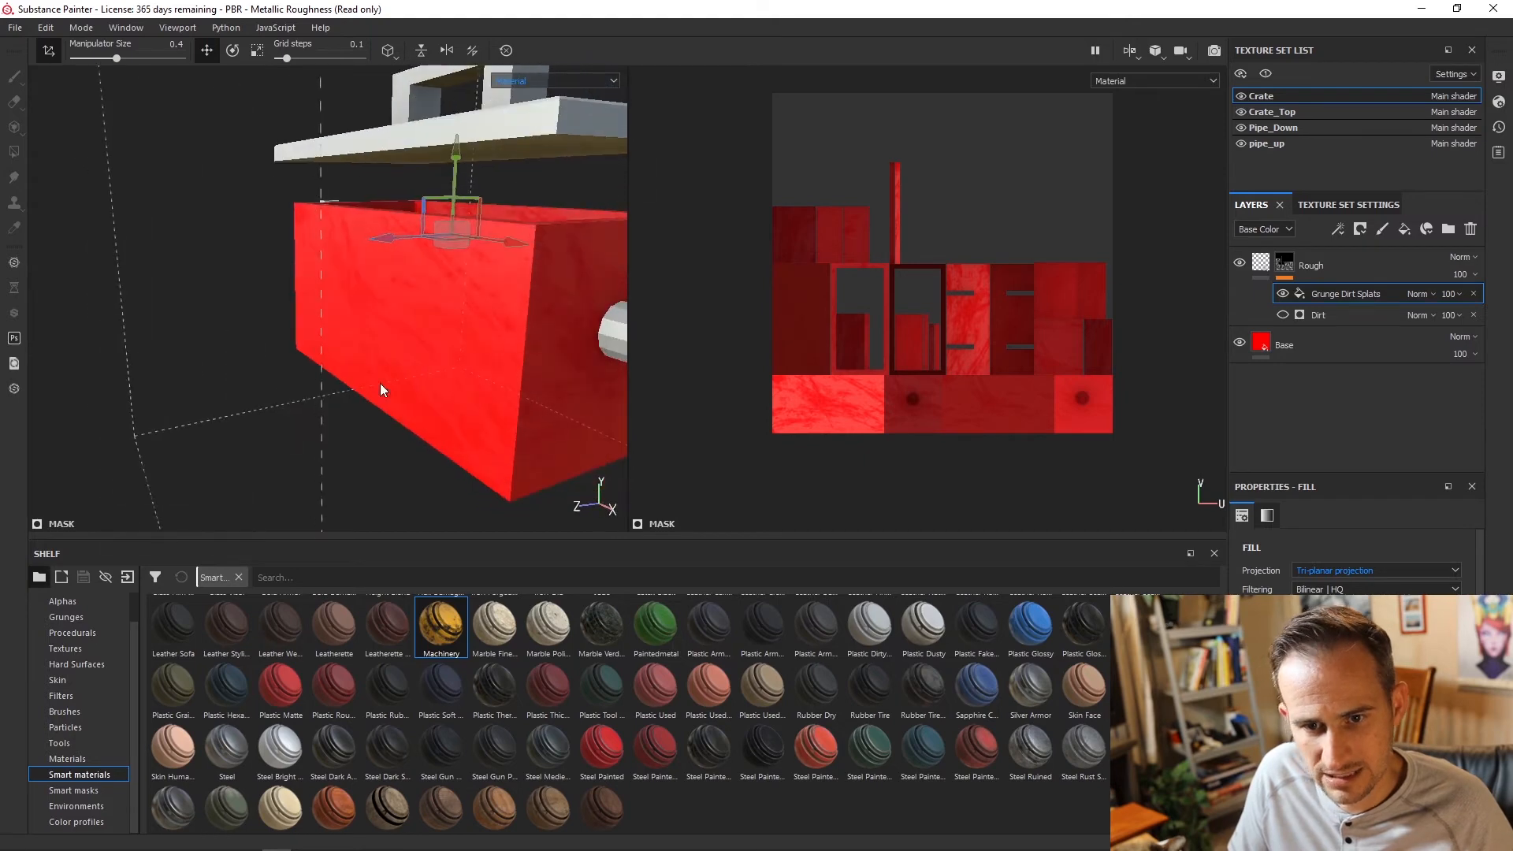
{"action": "left_click_drag", "start_coordinate": [513, 310], "coordinate": [401, 240], "text": "alt"}
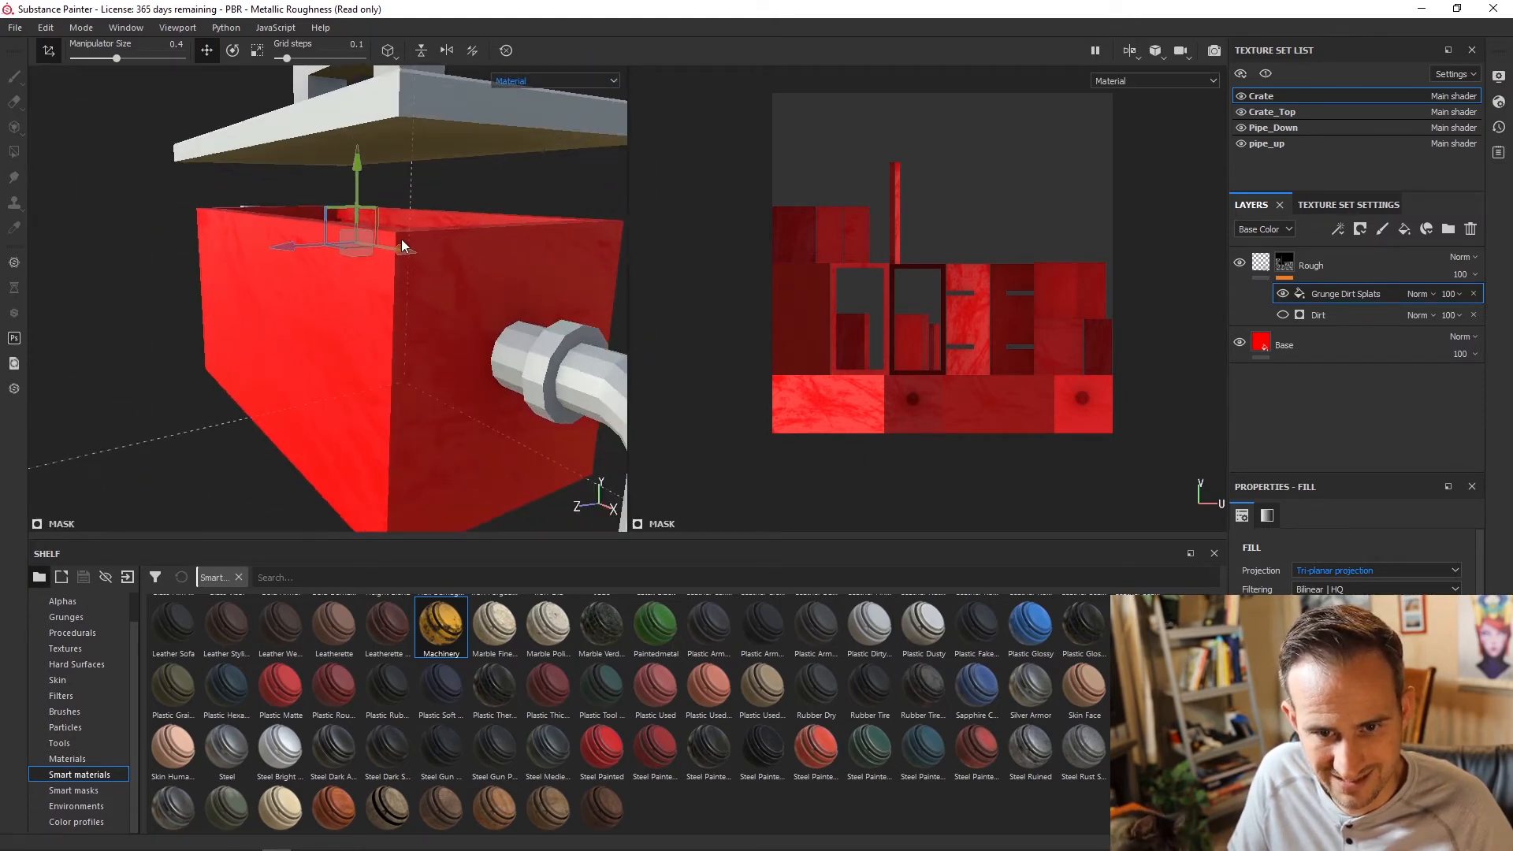
Step: Try Planar projection on the Grunge Dirt Splats fill and inspect the crate's pipe side
{"action": "left_click", "coordinate": [1392, 568]}
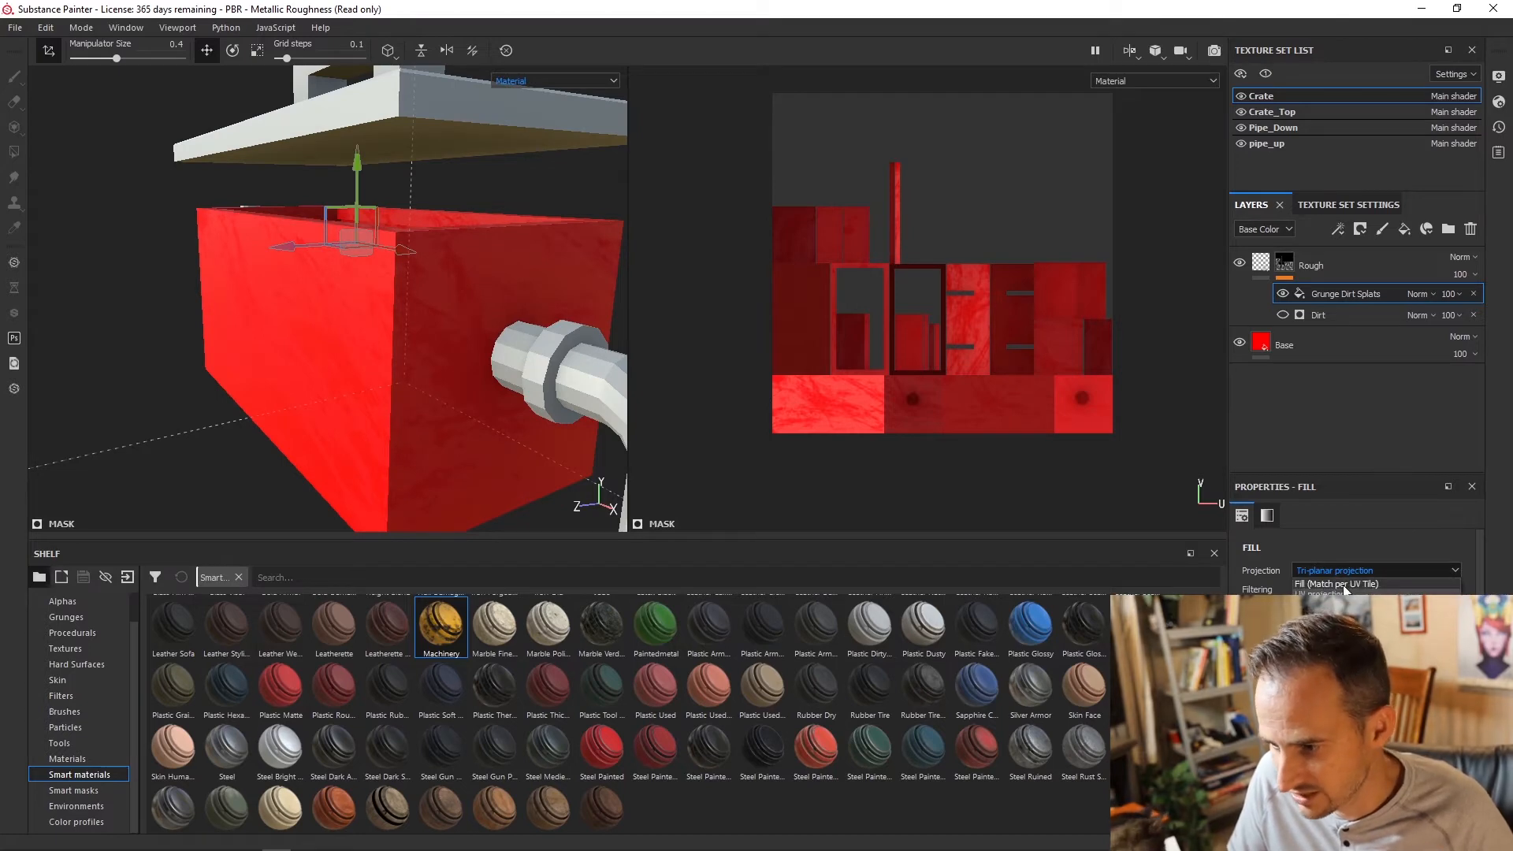
{"action": "left_click", "coordinate": [1339, 618]}
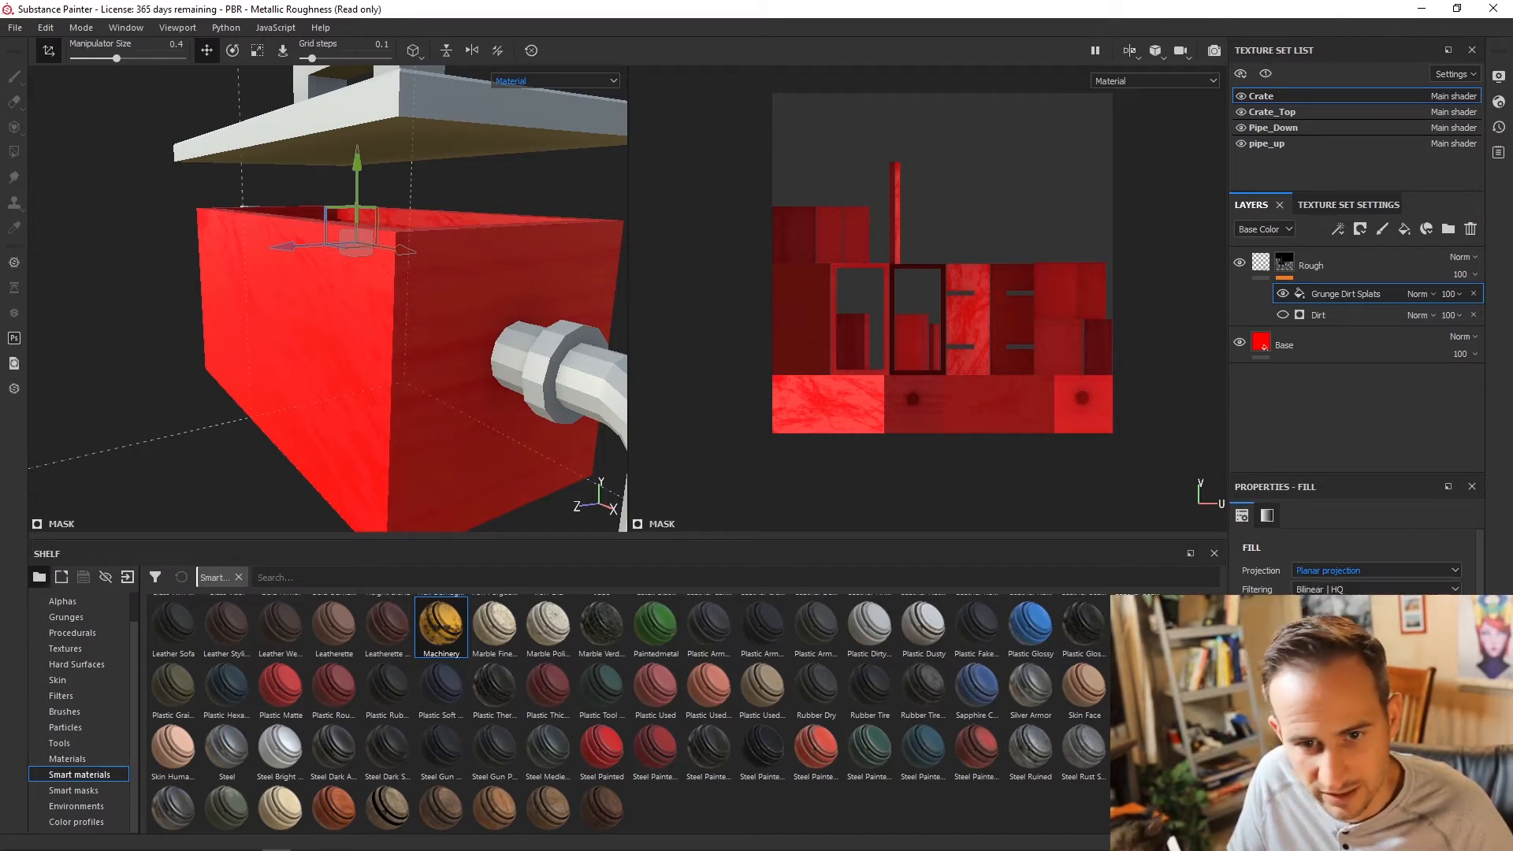
{"action": "left_click_drag", "start_coordinate": [497, 359], "coordinate": [451, 328], "text": "alt"}
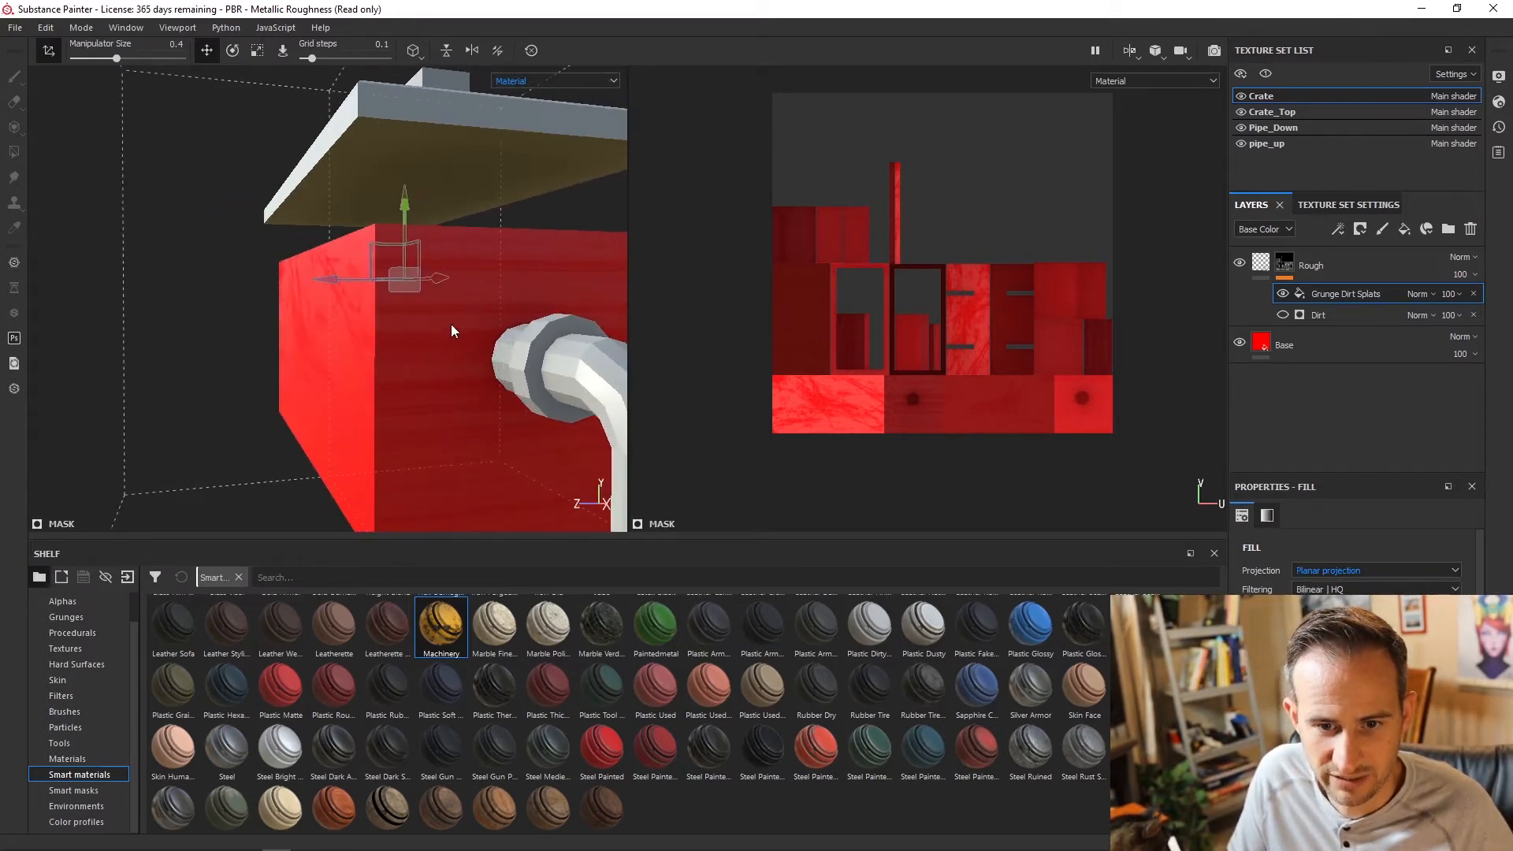
{"action": "scroll", "coordinate": [444, 333], "scroll_direction": "up", "scroll_amount": 4}
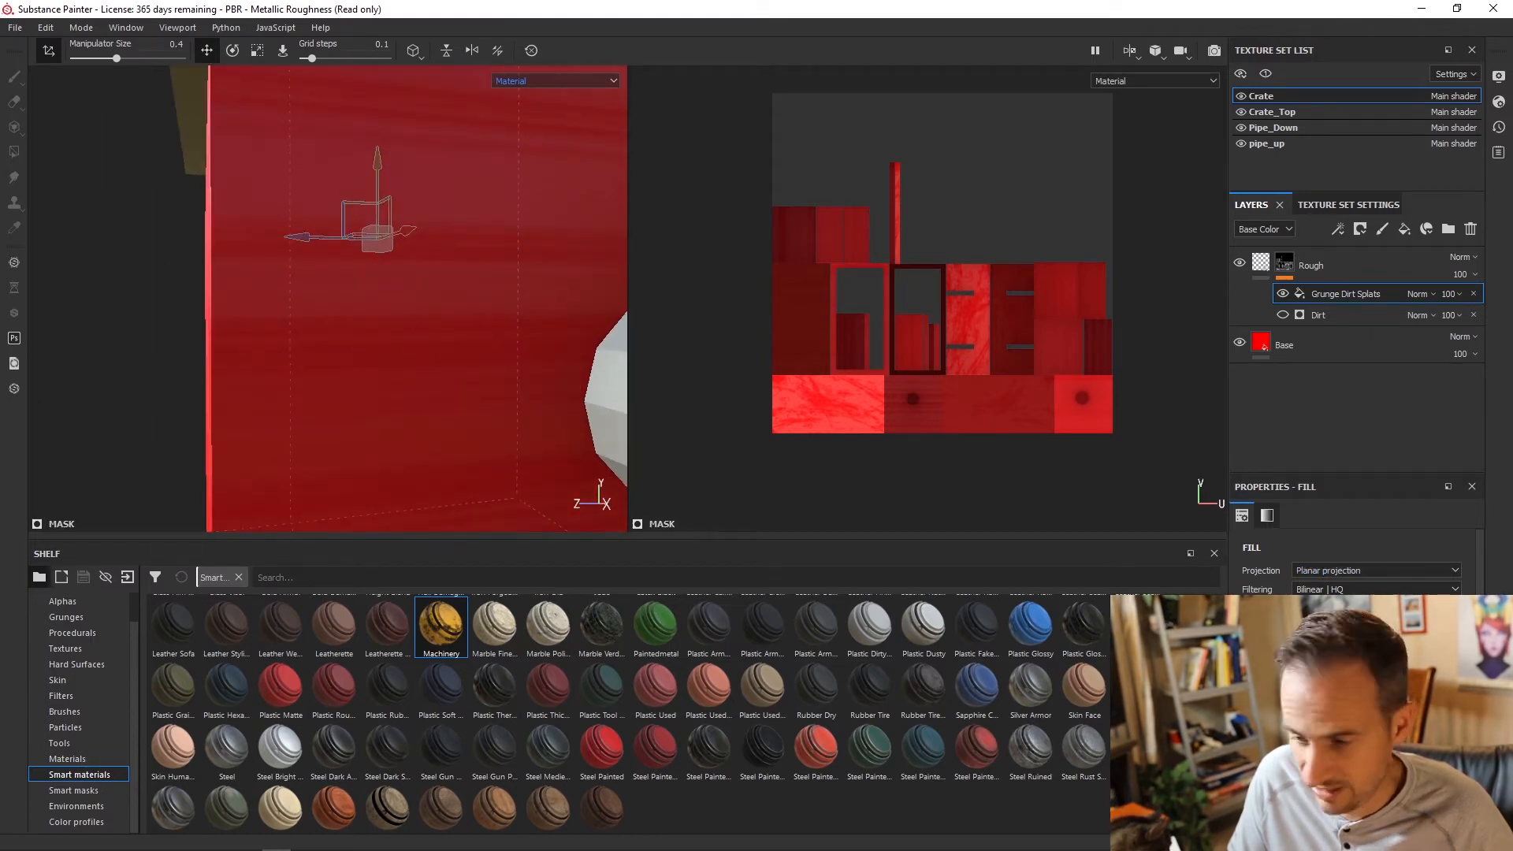
Step: Try UV projection on the Grunge Dirt Splats fill and compare the pattern on the crate's adjoining sides
{"action": "left_click", "coordinate": [1348, 570]}
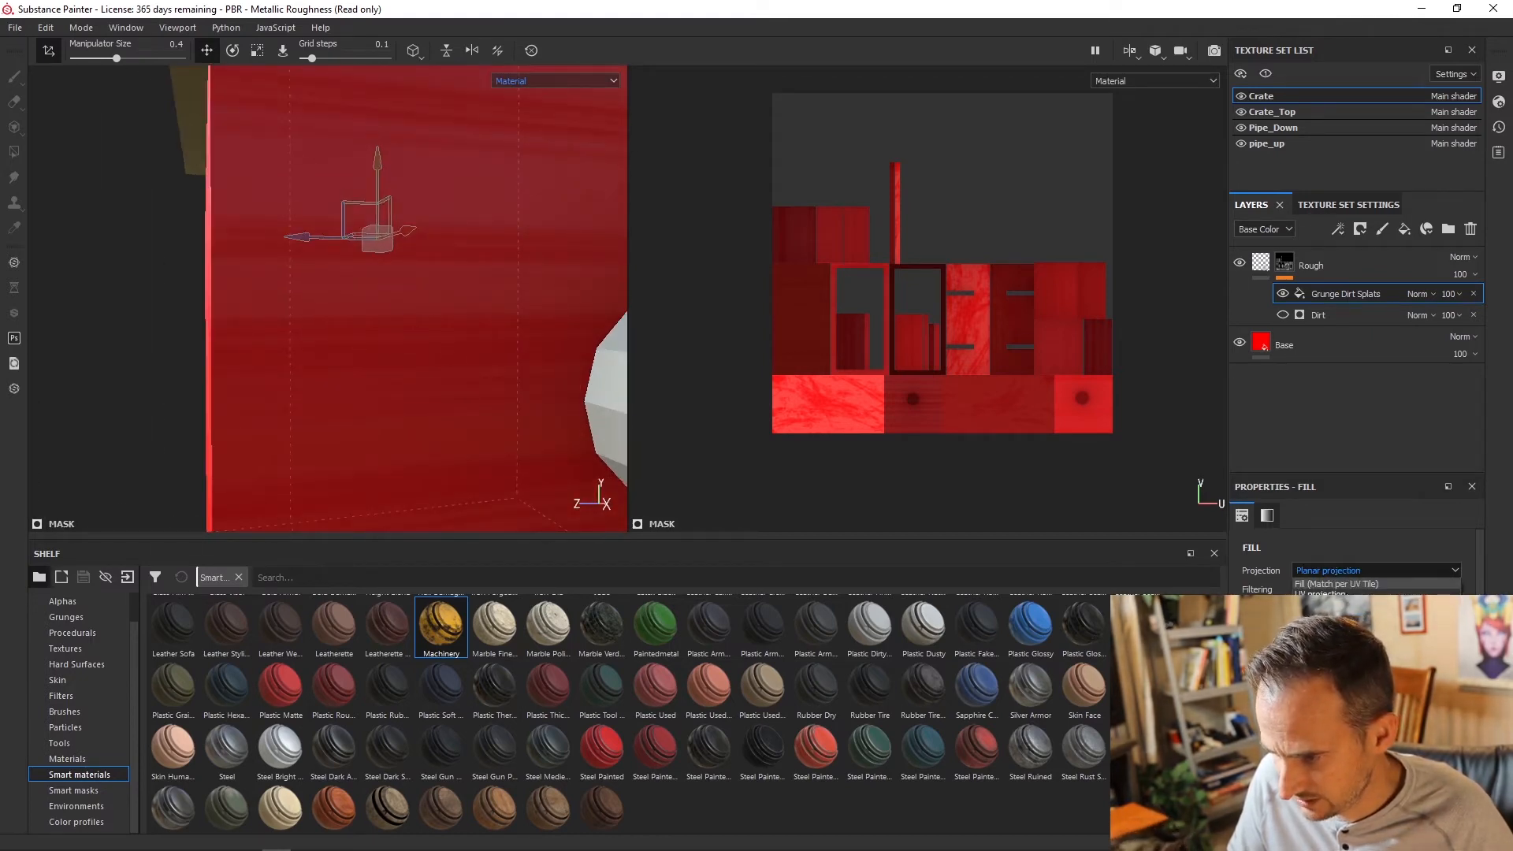
{"action": "left_click", "coordinate": [1320, 595]}
{"action": "scroll", "coordinate": [385, 290], "scroll_direction": "up", "scroll_amount": 1}
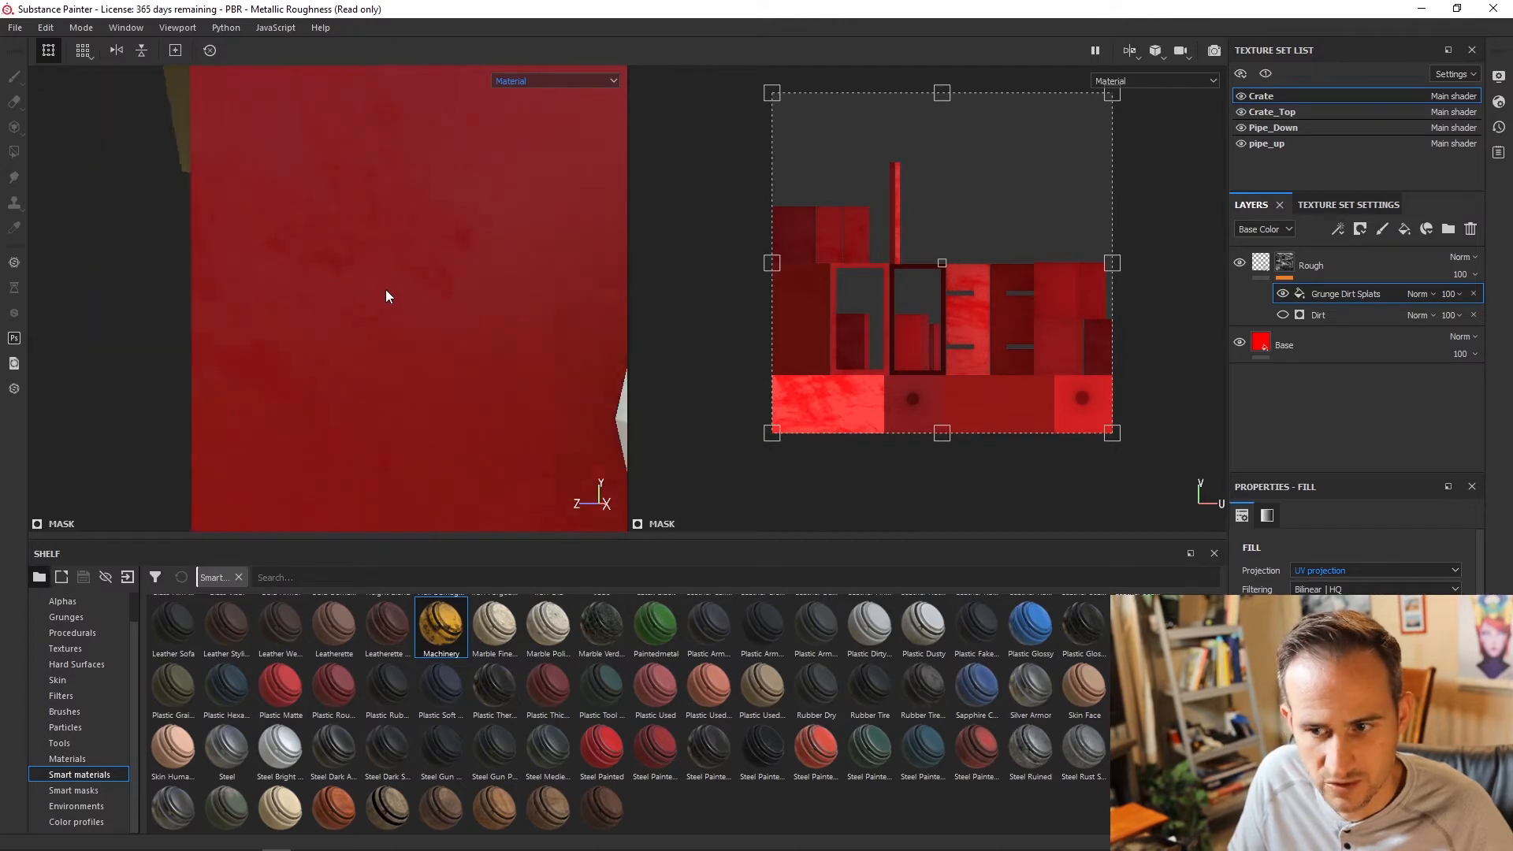
{"action": "scroll", "coordinate": [390, 290], "scroll_direction": "down", "scroll_amount": 4}
{"action": "scroll", "coordinate": [392, 298], "scroll_direction": "down", "scroll_amount": 3}
Step: Switch the Grunge Dirt Splats fill back to Tri-planar projection and check the pattern on the crate
{"action": "left_click", "coordinate": [1350, 571]}
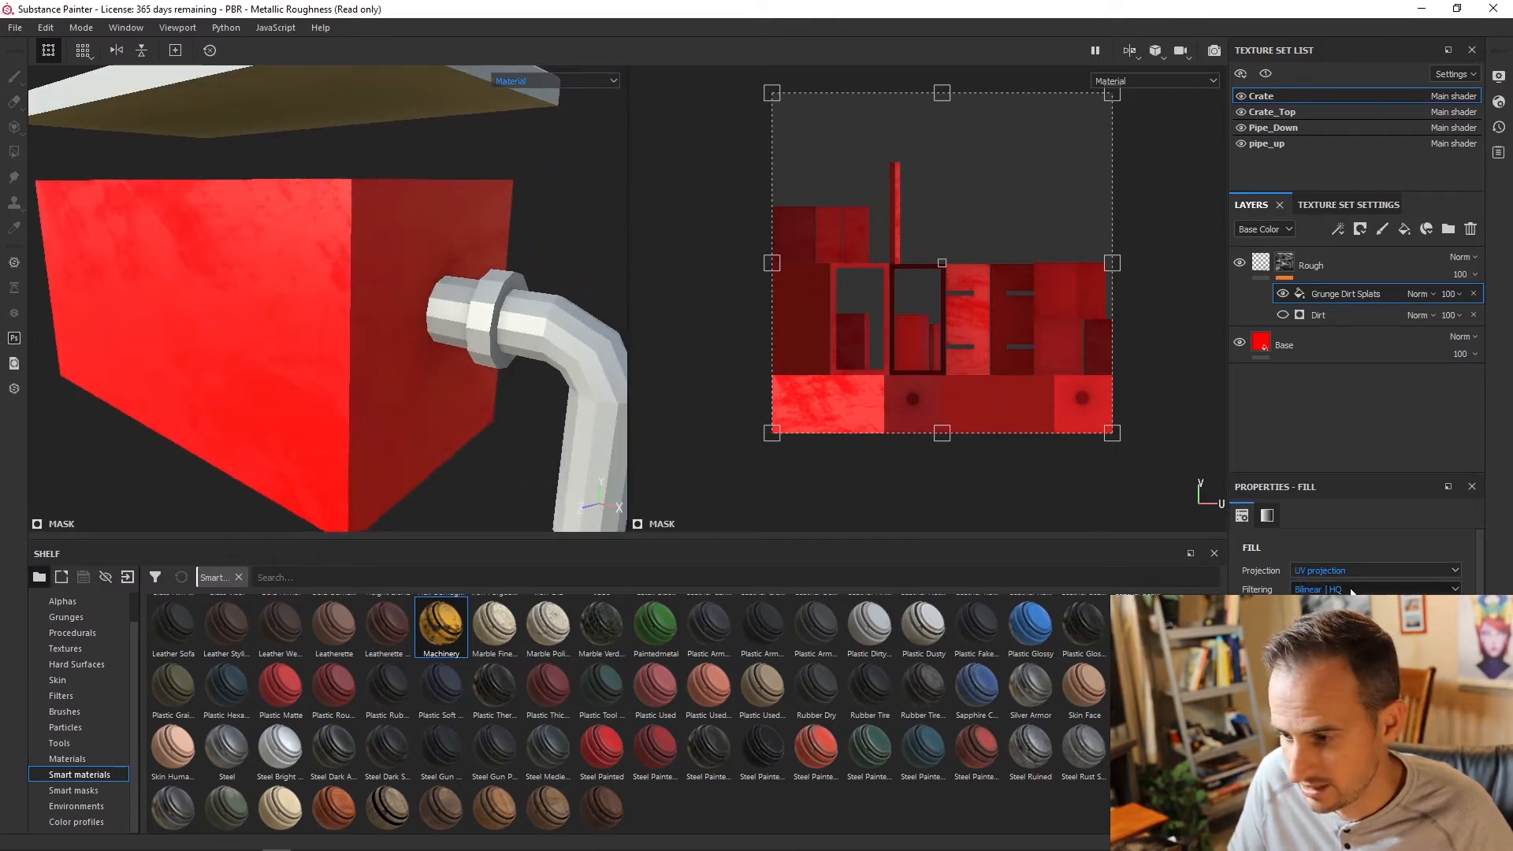
{"action": "left_click", "coordinate": [1332, 578]}
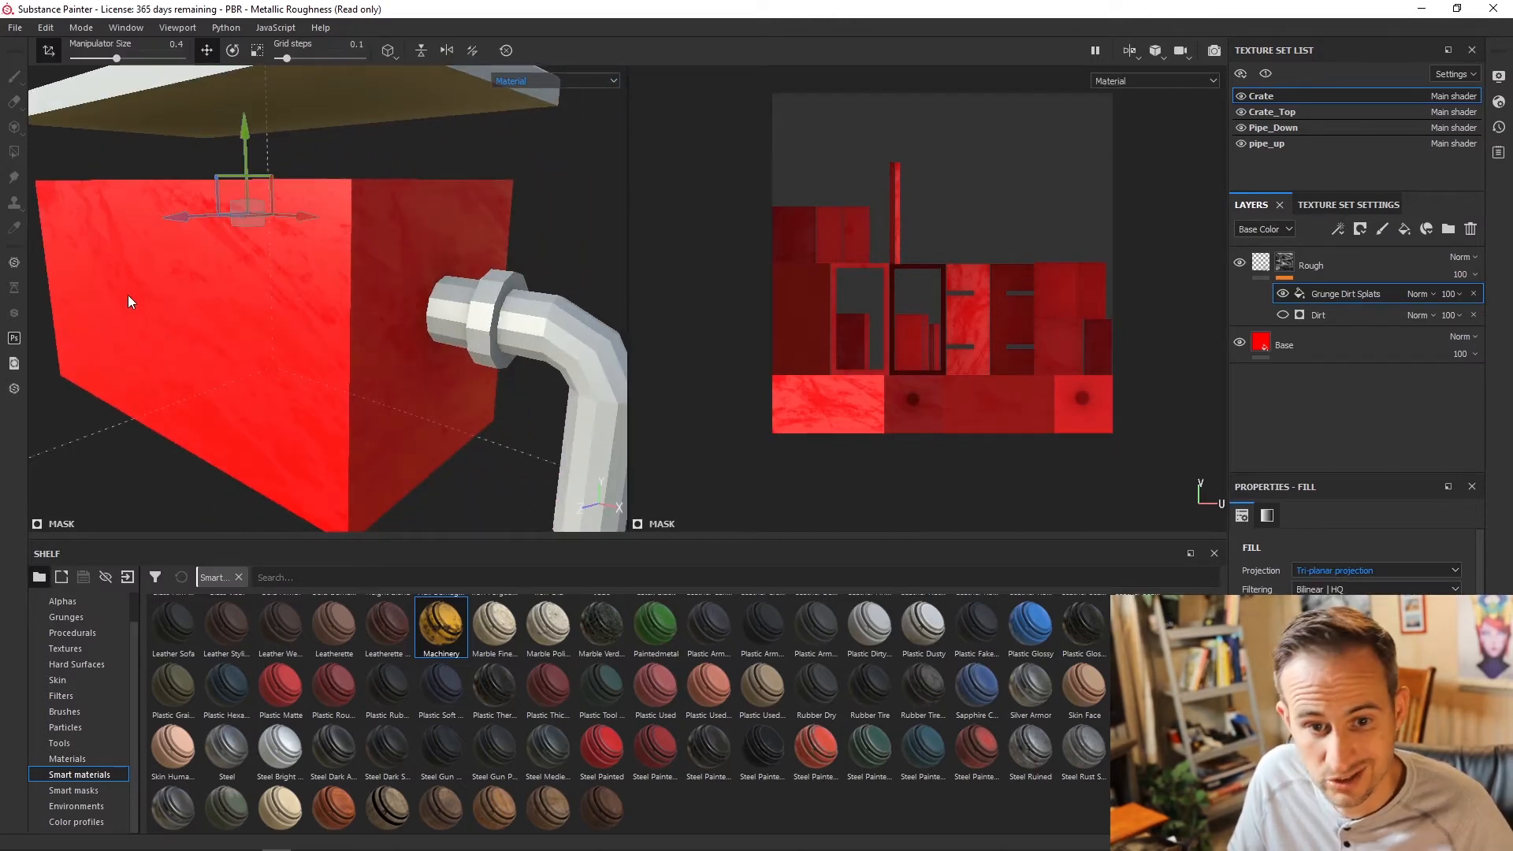
{"action": "scroll", "coordinate": [200, 260], "scroll_direction": "up", "scroll_amount": 3}
{"action": "scroll", "coordinate": [295, 287], "scroll_direction": "down", "scroll_amount": 5}
{"action": "scroll", "coordinate": [316, 310], "scroll_direction": "up", "scroll_amount": 2}
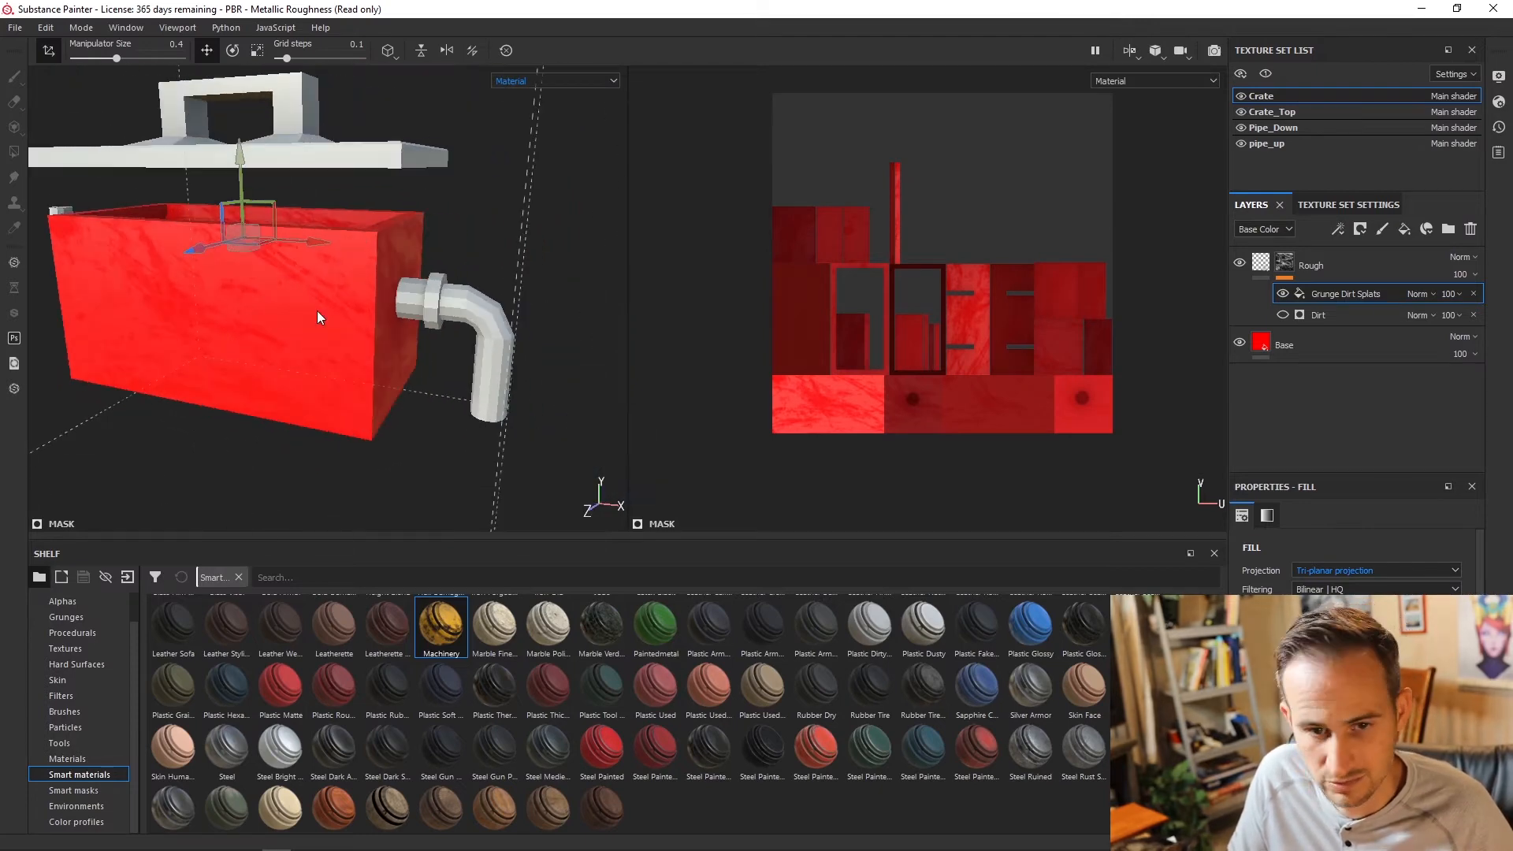
Step: Move the tri-planar projection down to about the crate's mid-height and inspect the grunge on the crate's sides
{"action": "left_click_drag", "start_coordinate": [285, 239], "coordinate": [192, 269]}
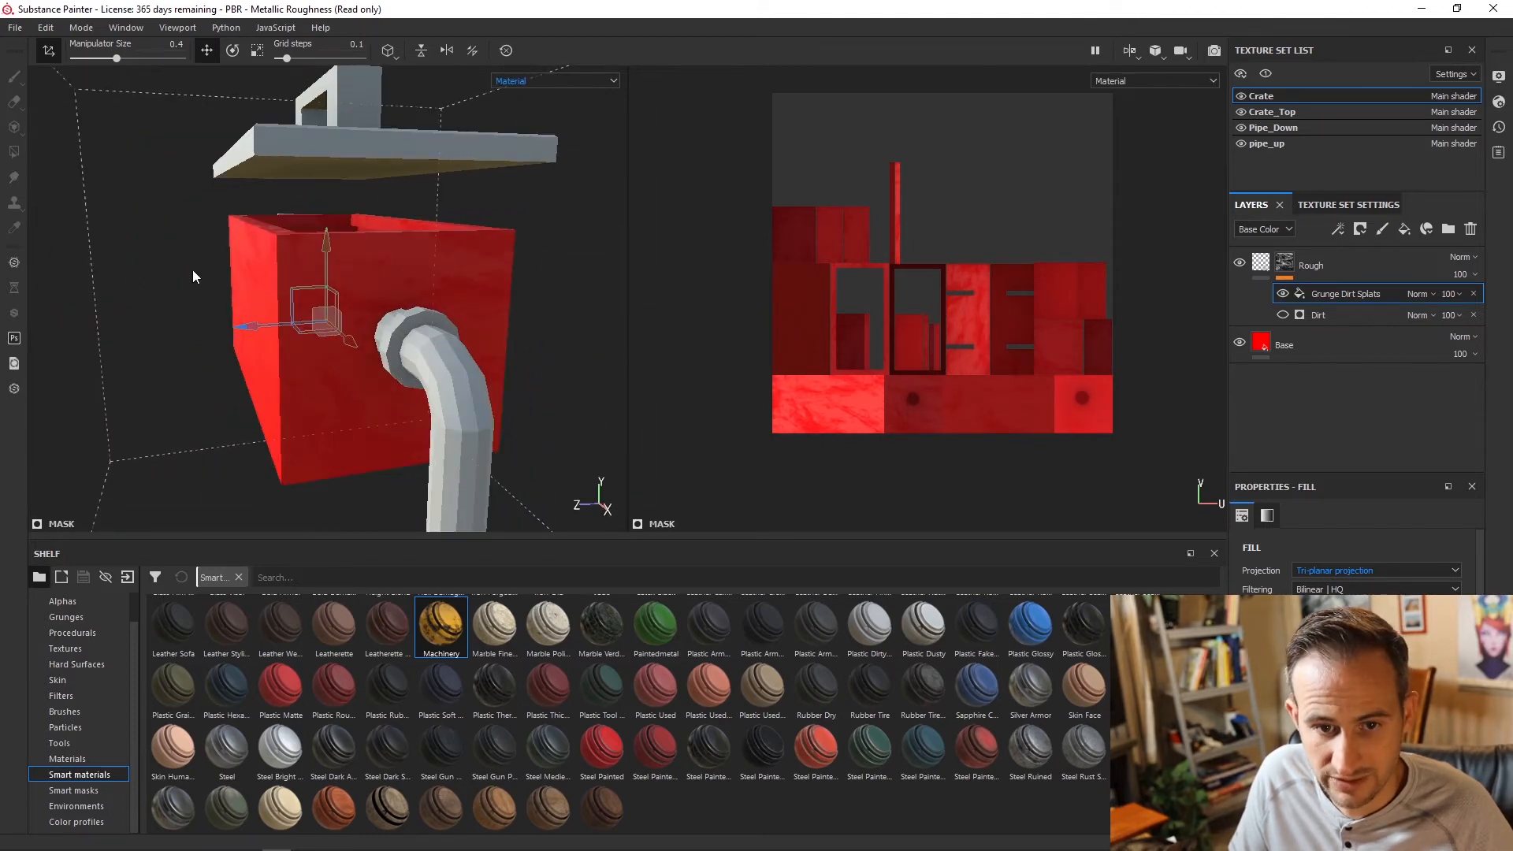
{"action": "left_click_drag", "start_coordinate": [292, 300], "coordinate": [347, 313], "text": "alt"}
{"action": "scroll", "coordinate": [237, 289], "scroll_direction": "up", "scroll_amount": 2}
{"action": "scroll", "coordinate": [261, 307], "scroll_direction": "down", "scroll_amount": 4}
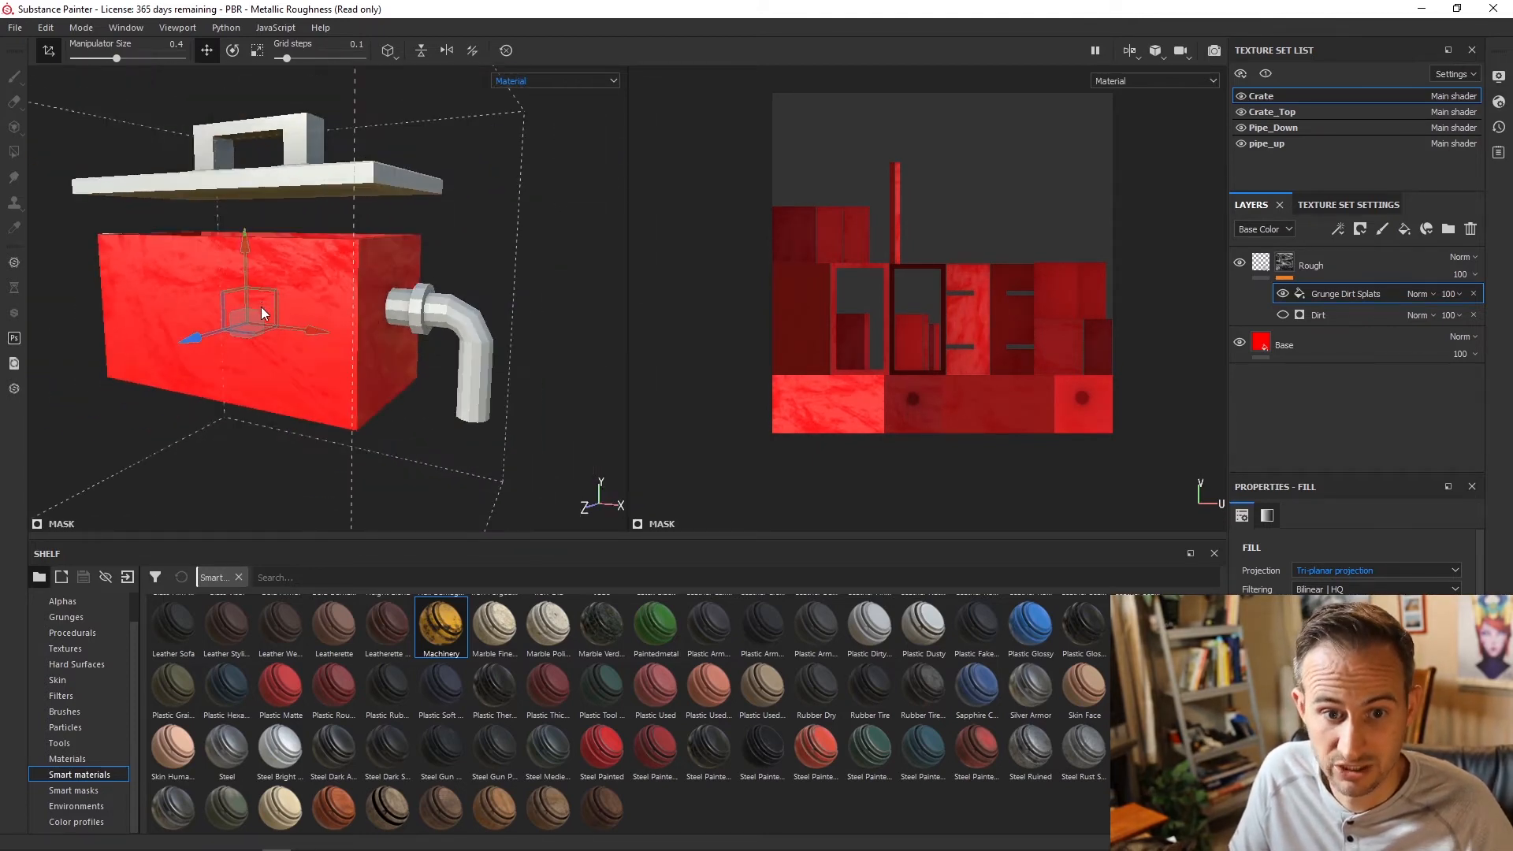
{"action": "left_click_drag", "start_coordinate": [223, 326], "coordinate": [436, 332], "text": "alt"}
{"action": "key", "text": "f"}
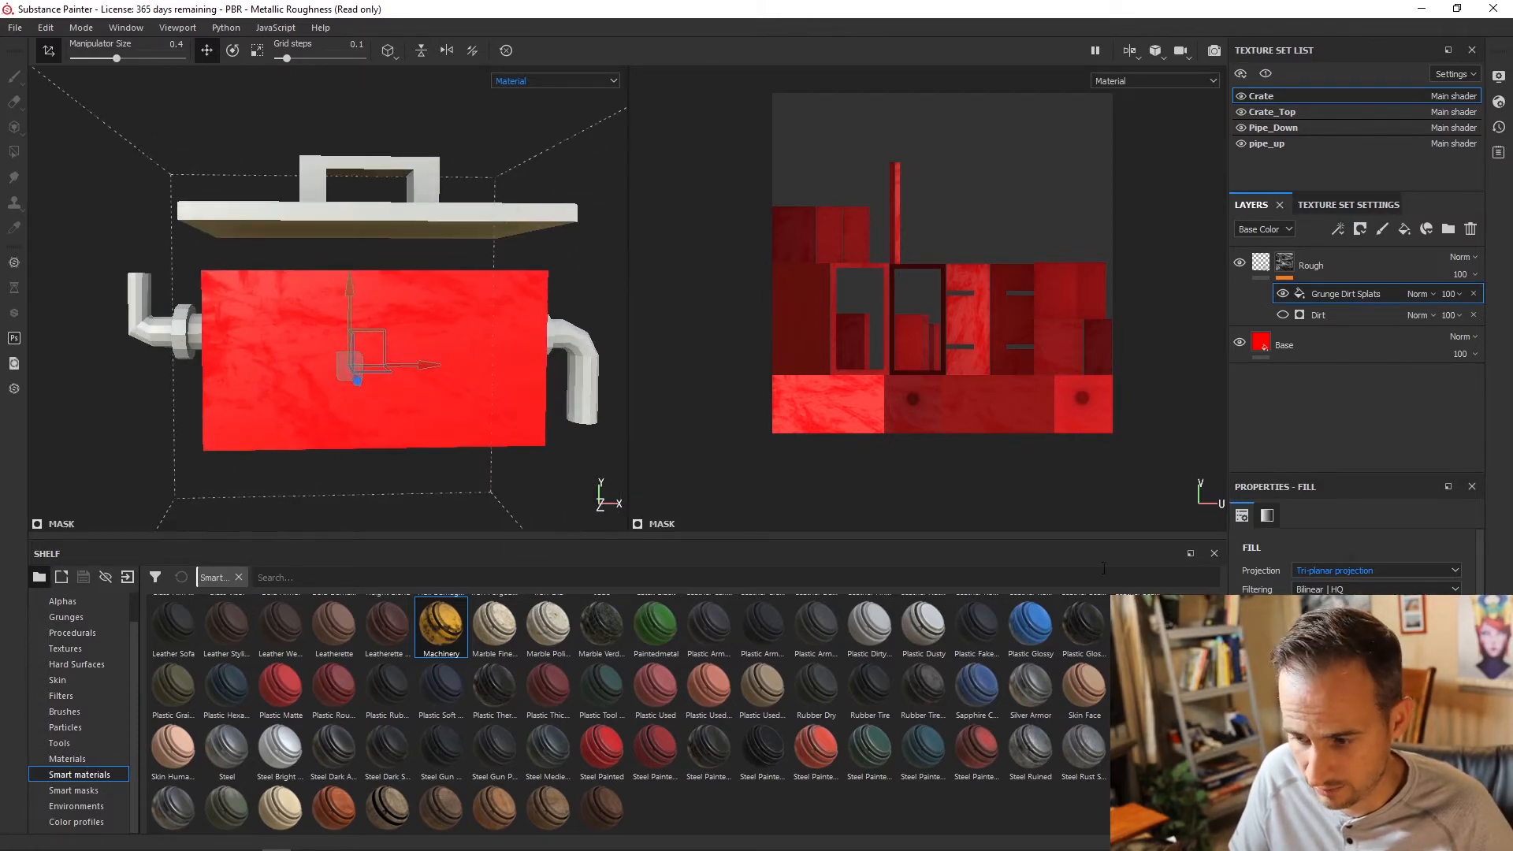
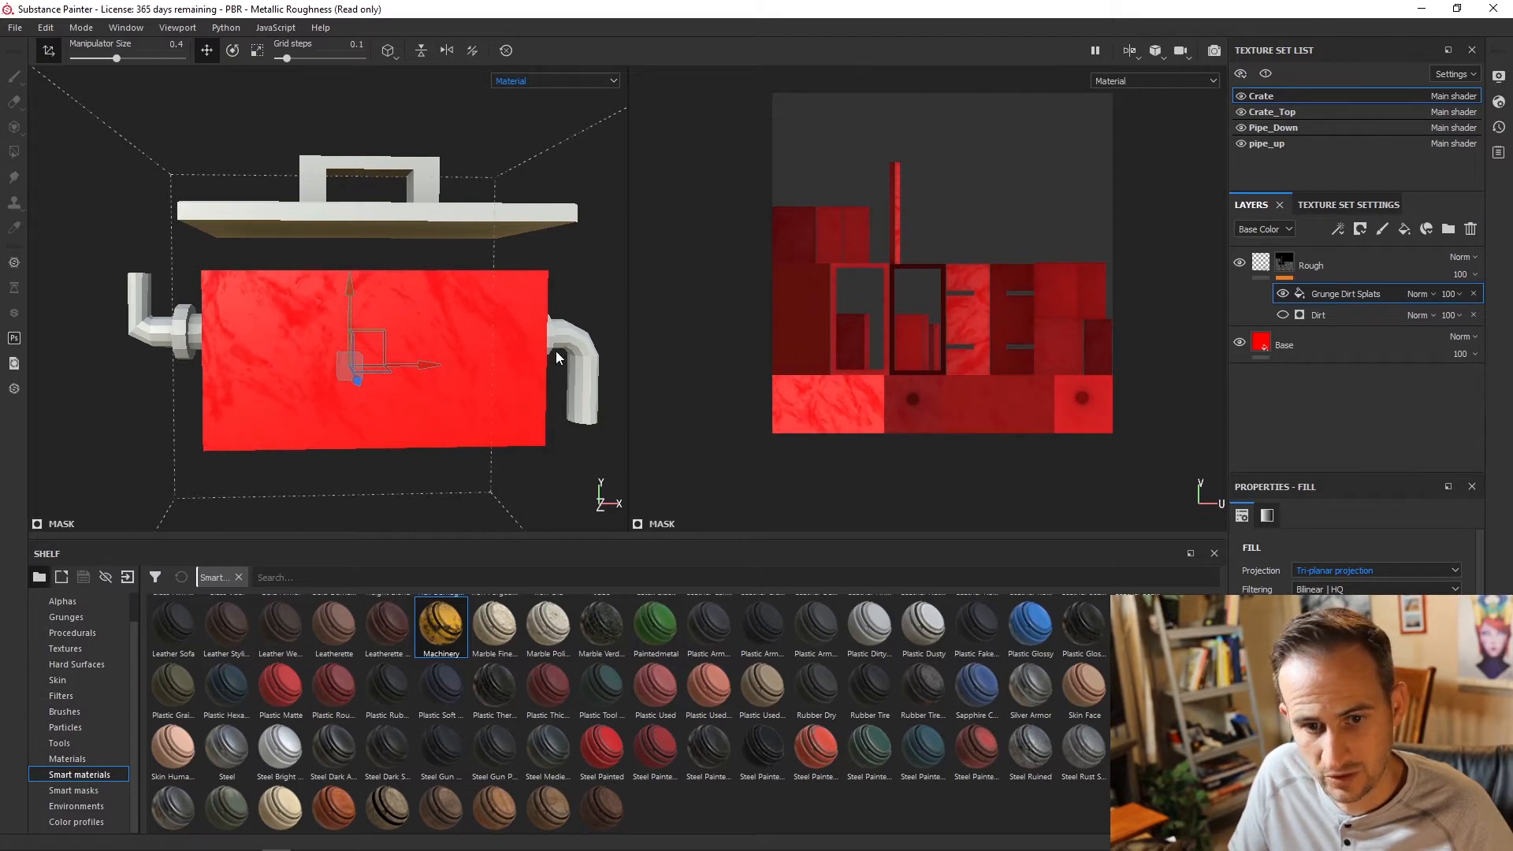
Step: Make the Dirt generator beneath the Grunge Dirt Splats fill visible in the Rough layer's mask
{"action": "scroll", "coordinate": [348, 300], "scroll_direction": "down", "scroll_amount": 2}
{"action": "scroll", "coordinate": [394, 301], "scroll_direction": "up", "scroll_amount": 4}
{"action": "left_click_drag", "start_coordinate": [451, 298], "coordinate": [425, 298], "text": "alt"}
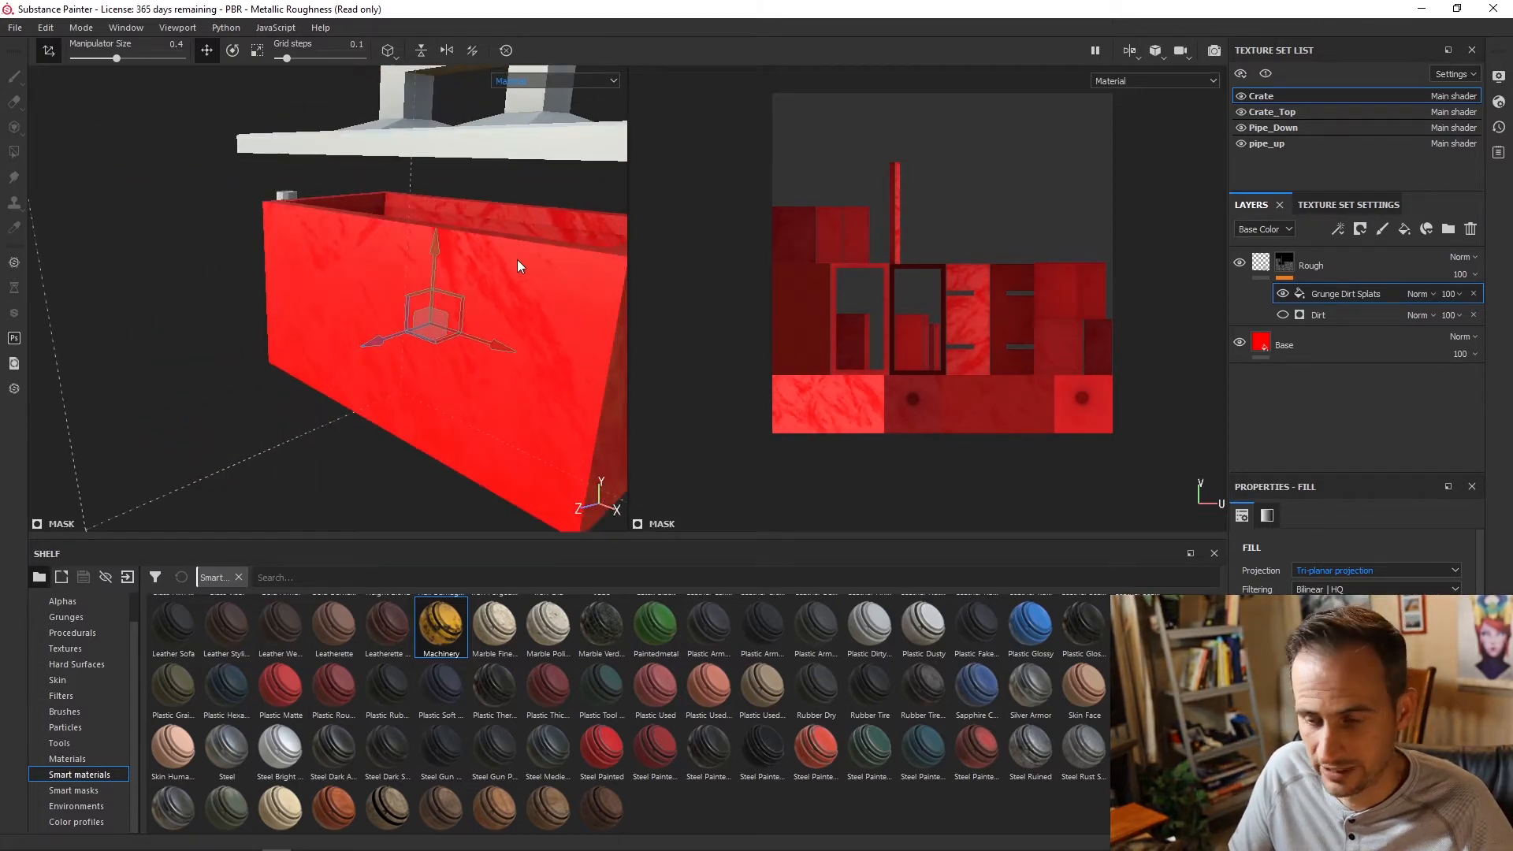
{"action": "left_click_drag", "start_coordinate": [518, 261], "coordinate": [310, 334], "text": "alt"}
{"action": "scroll", "coordinate": [209, 365], "scroll_direction": "up", "scroll_amount": 6}
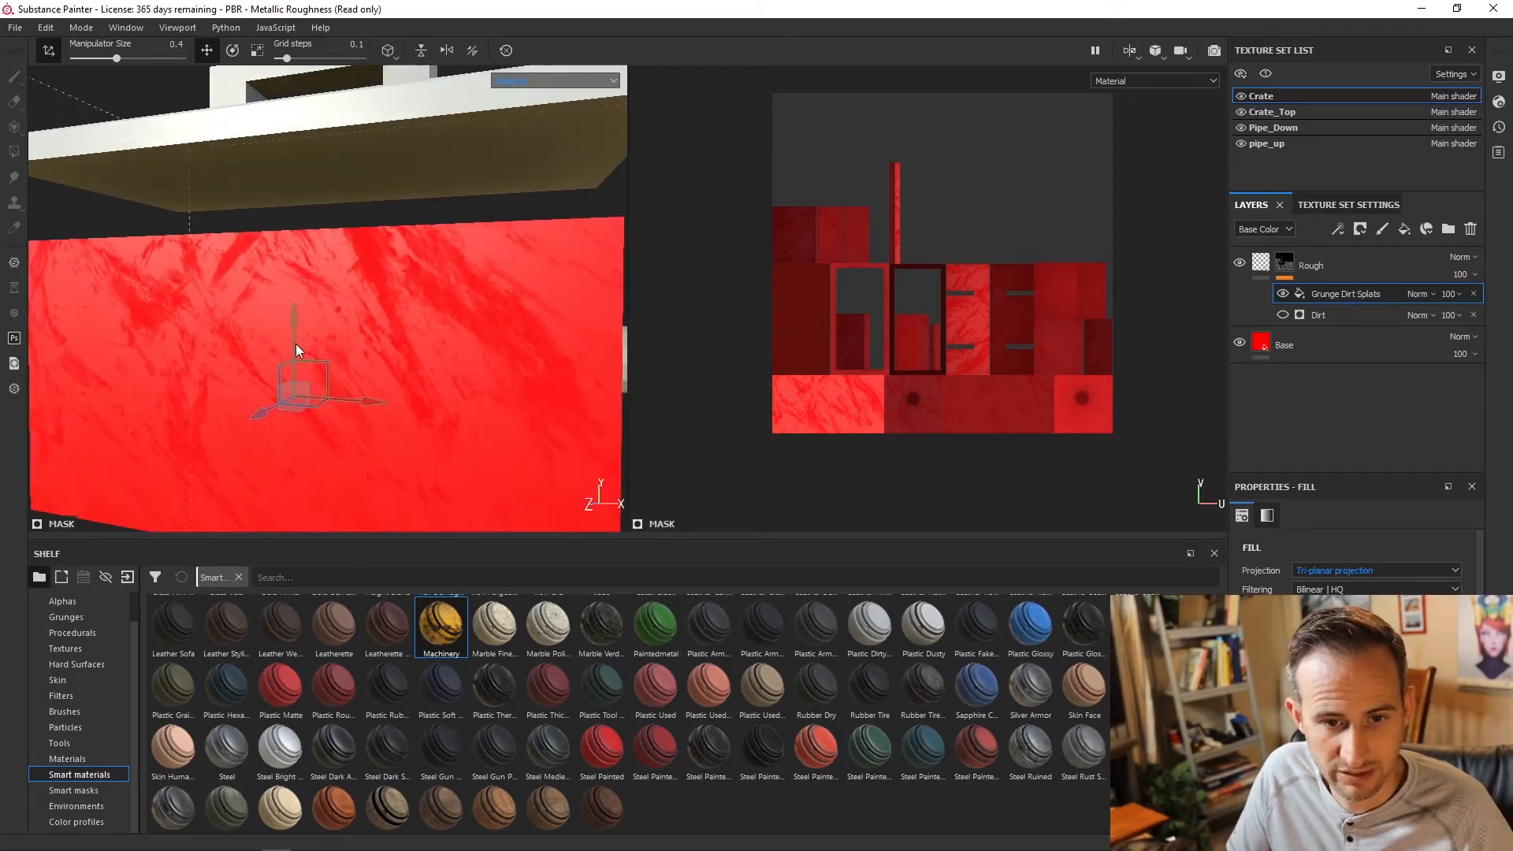
{"action": "left_click", "coordinate": [1284, 314]}
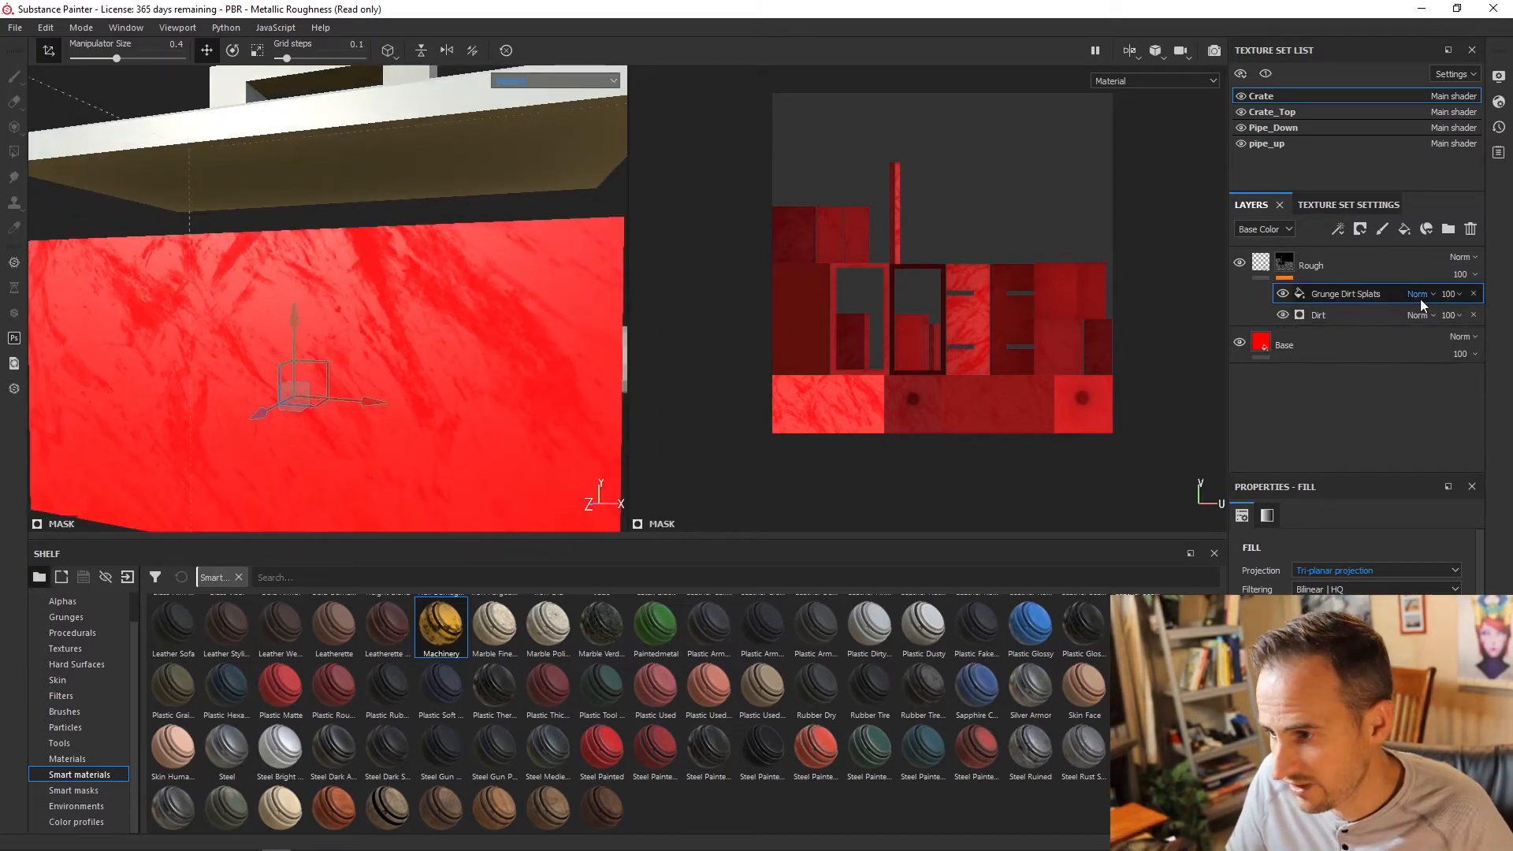
Step: Try the Inverse divide blend mode on the Grunge Dirt Splats fill in the Rough layer's mask
{"action": "left_click", "coordinate": [1423, 296]}
{"action": "left_click", "coordinate": [1425, 309]}
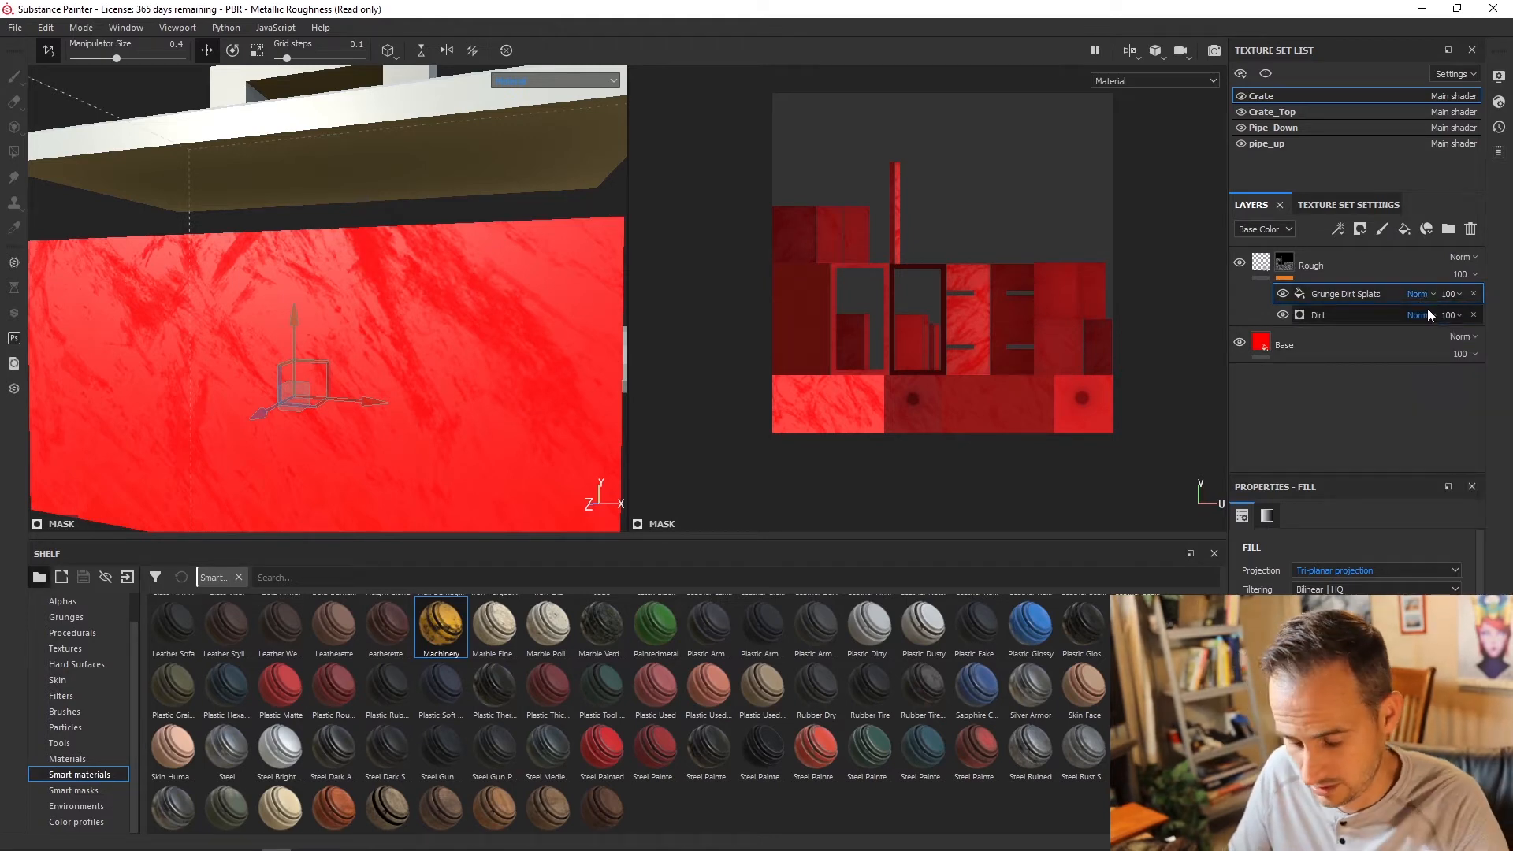
{"action": "left_click", "coordinate": [1423, 294]}
{"action": "left_click", "coordinate": [1418, 395]}
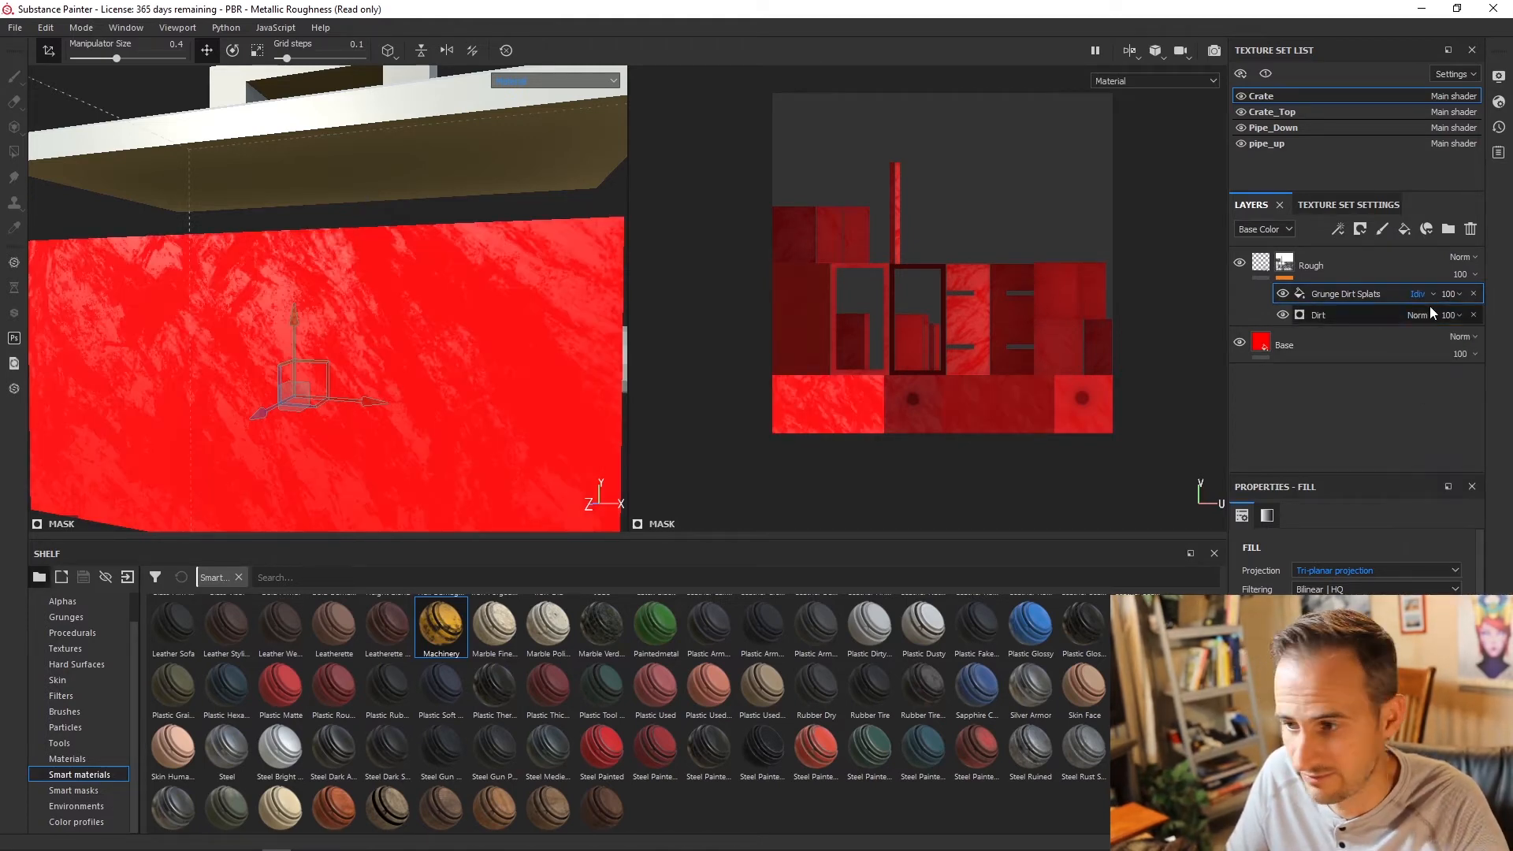
Step: Set the Grunge Dirt Splats fill to Multiply blending and its opacity to 34 in the Rough layer's mask
{"action": "left_click", "coordinate": [1421, 294]}
{"action": "left_click", "coordinate": [1420, 377]}
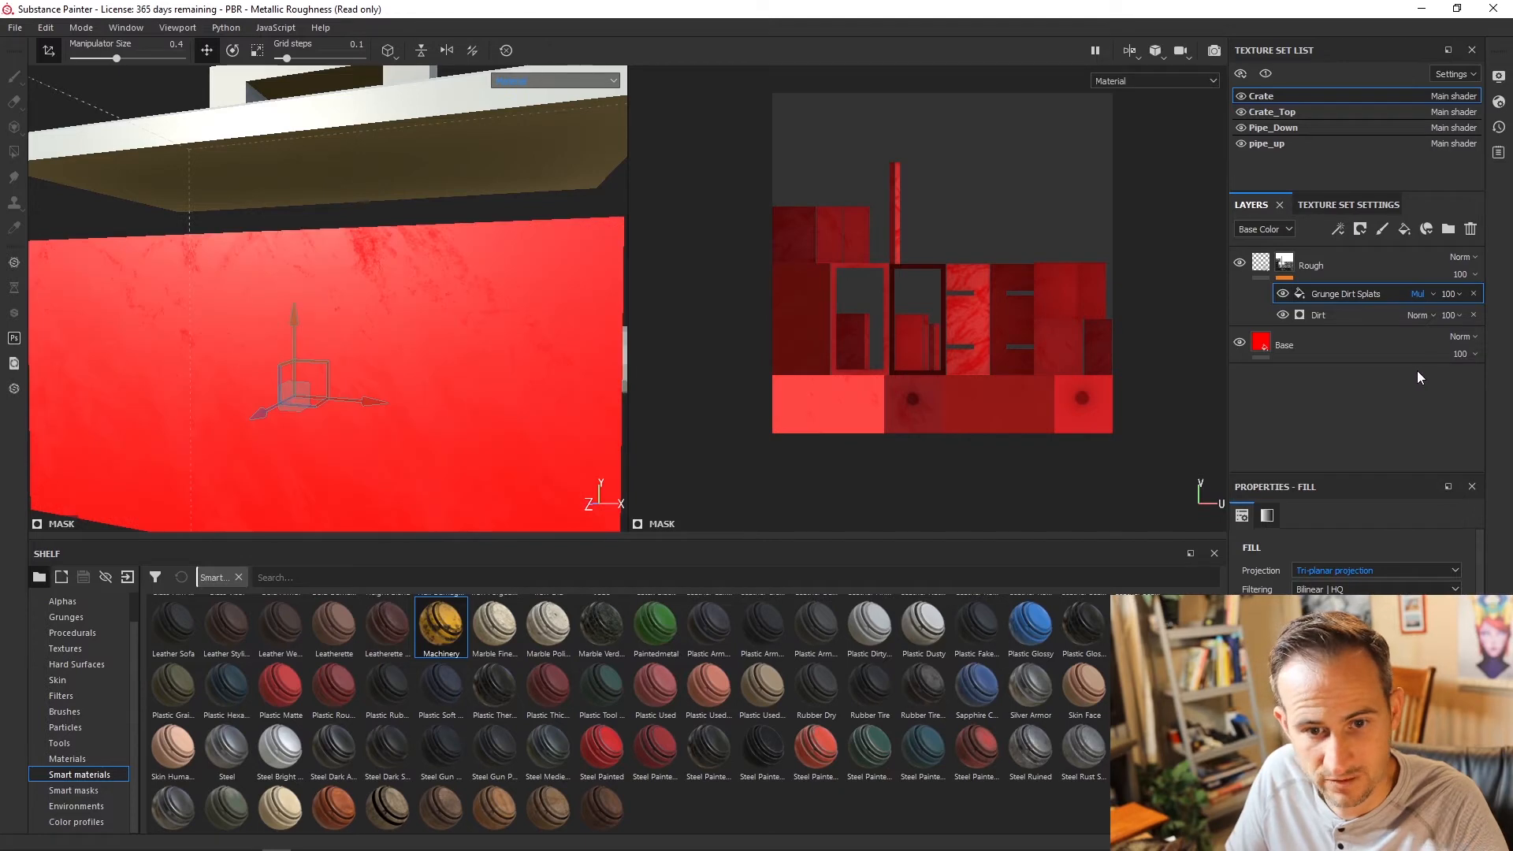
{"action": "left_click", "coordinate": [1460, 293]}
{"action": "mouse_move", "coordinate": [1462, 320]}
{"action": "left_mouse_down"}
{"action": "mouse_move", "coordinate": [1425, 324]}
{"action": "mouse_move", "coordinate": [1509, 323]}
{"action": "mouse_move", "coordinate": [1433, 334]}
{"action": "mouse_move", "coordinate": [1509, 323]}
{"action": "mouse_move", "coordinate": [1458, 331]}
{"action": "mouse_move", "coordinate": [1509, 337]}
{"action": "mouse_move", "coordinate": [1401, 330]}
{"action": "mouse_move", "coordinate": [1487, 336]}
{"action": "left_mouse_up"}
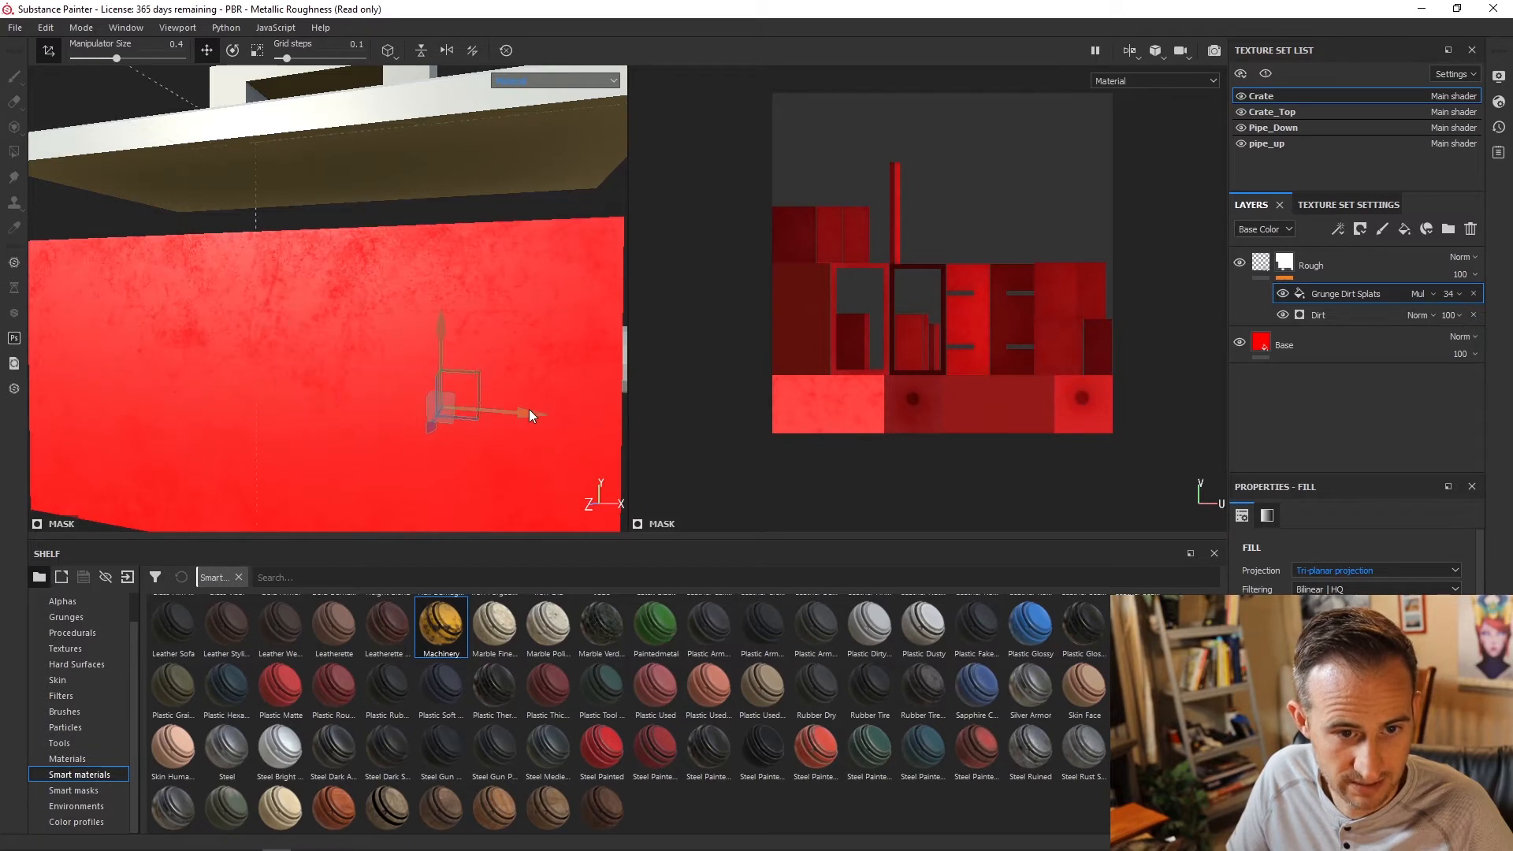
{"action": "scroll", "coordinate": [370, 402], "scroll_direction": "up", "scroll_amount": 1}
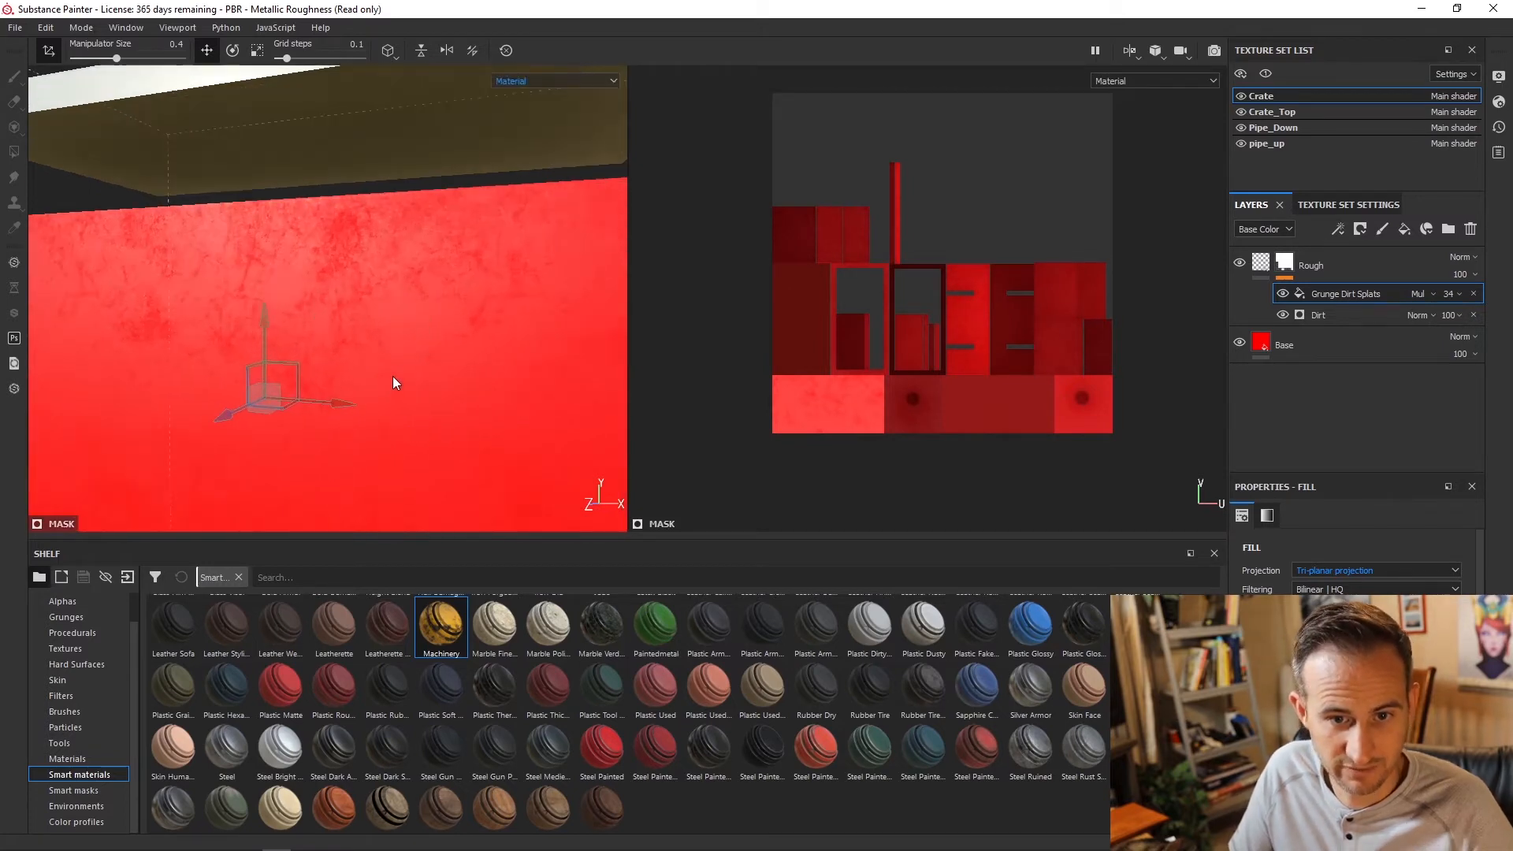
{"action": "scroll", "coordinate": [390, 359], "scroll_direction": "down", "scroll_amount": 4}
{"action": "mouse_move", "coordinate": [375, 358]}
{"action": "left_mouse_down", "text": "alt"}
{"action": "mouse_move", "coordinate": [428, 381]}
{"action": "mouse_move", "coordinate": [390, 344]}
{"action": "left_mouse_up", "text": "alt"}
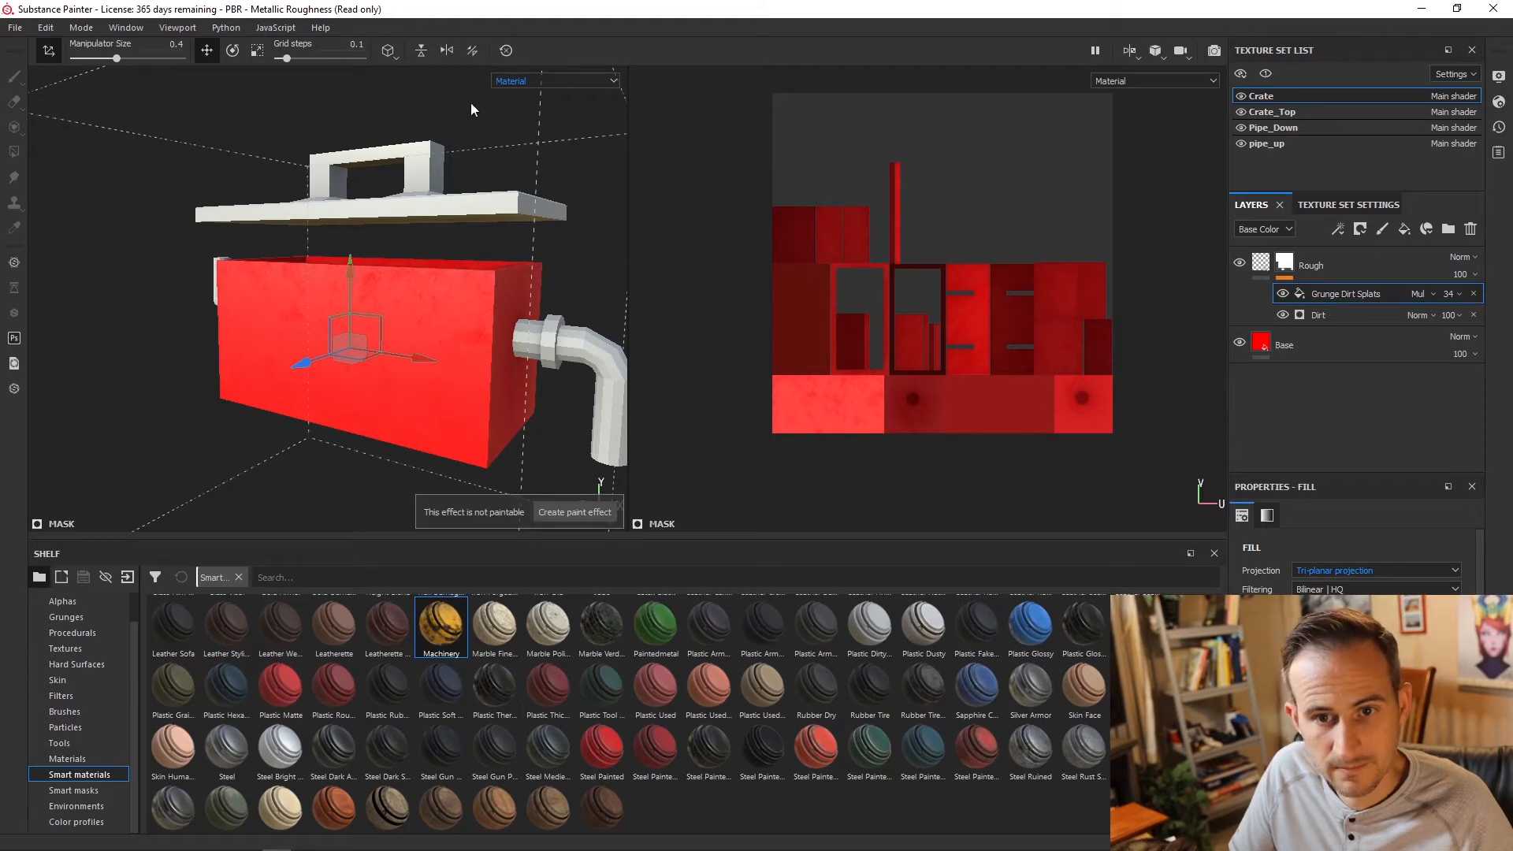
{"action": "left_click", "coordinate": [576, 513]}
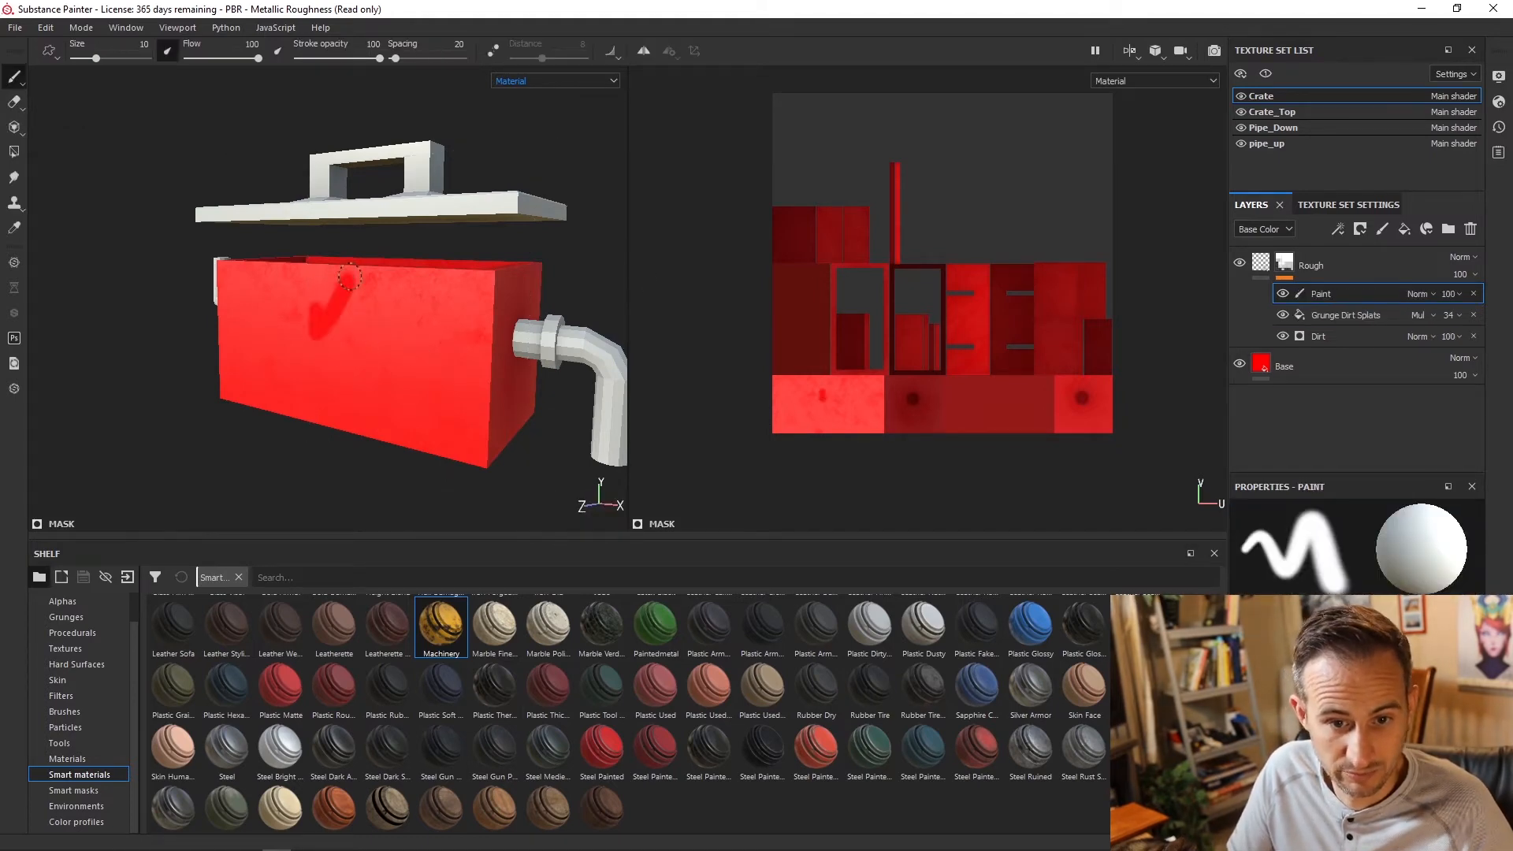
{"action": "left_click_drag", "start_coordinate": [349, 277], "coordinate": [469, 364]}
{"action": "key", "text": "ctrl+z"}
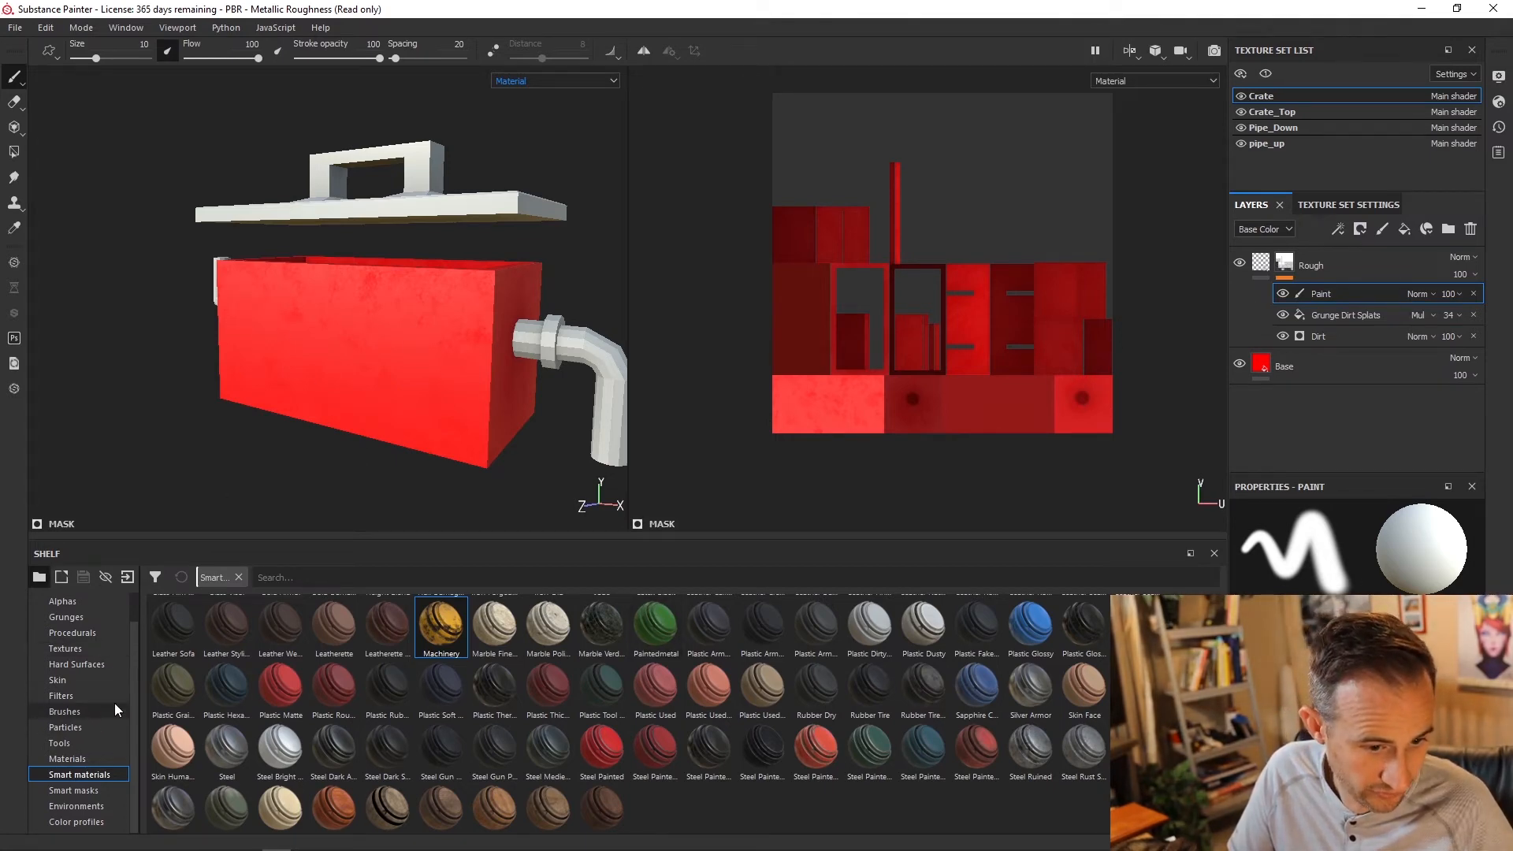
{"action": "scroll", "coordinate": [109, 693], "scroll_direction": "up", "scroll_amount": 2}
{"action": "scroll", "coordinate": [380, 296], "scroll_direction": "up", "scroll_amount": 4}
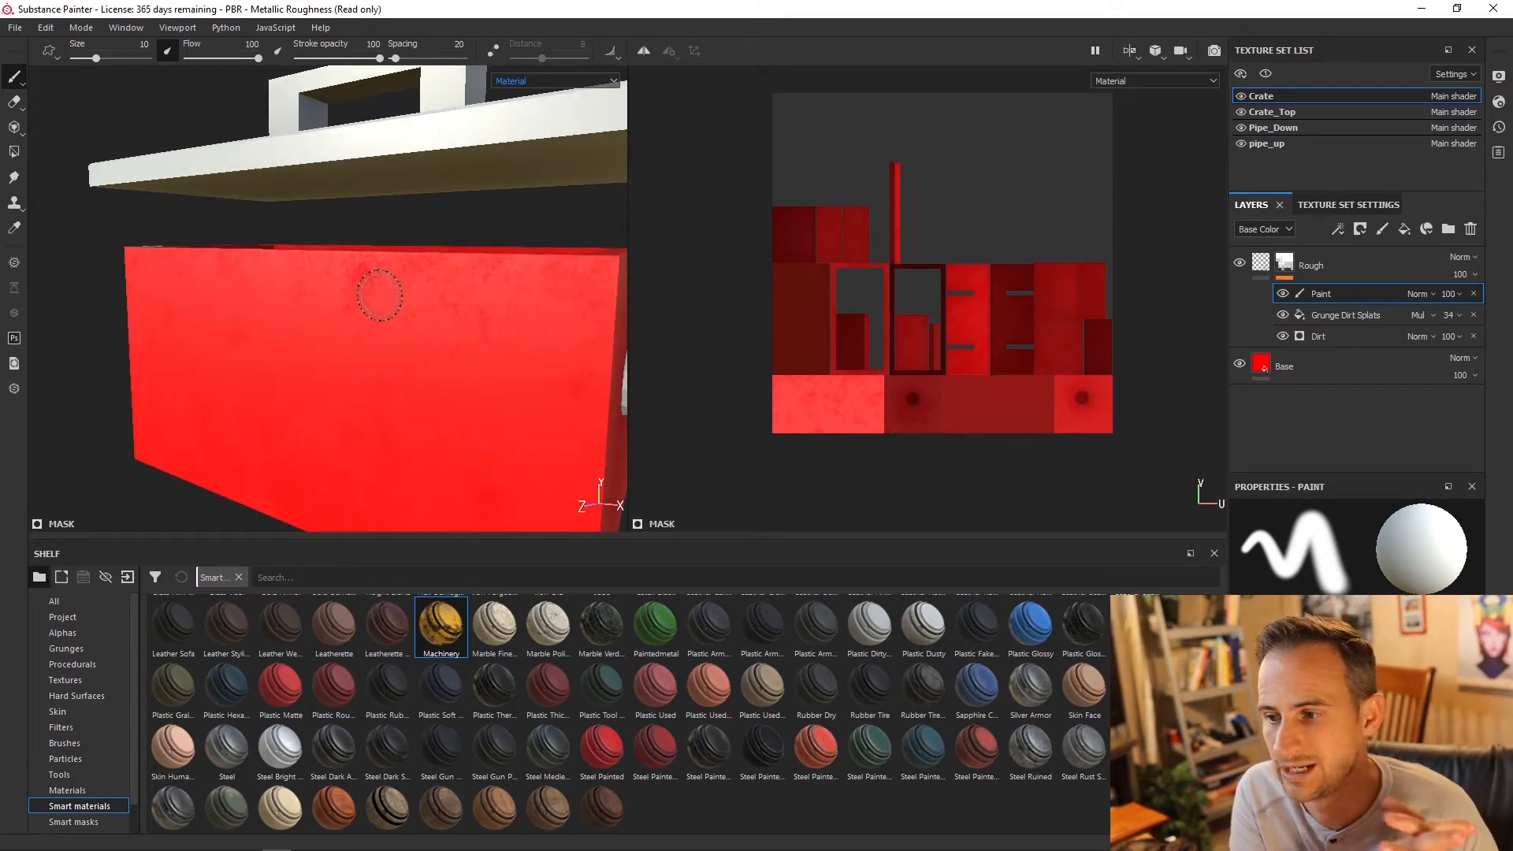
{"action": "key", "text": "Delete"}
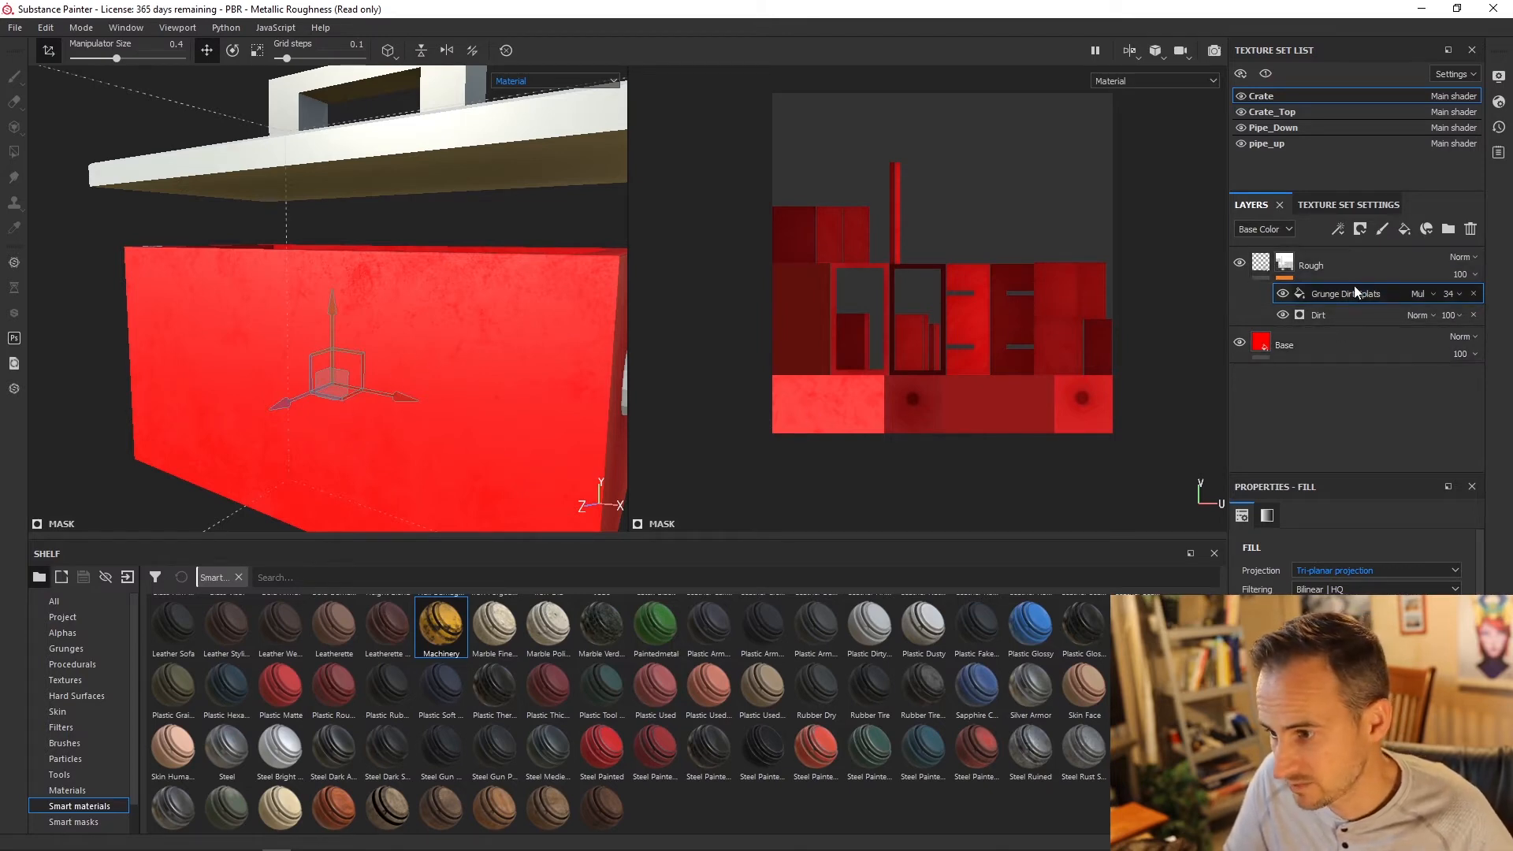
Step: Add a new fill layer above the Rough layer in the Crate texture set
{"action": "left_click", "coordinate": [1355, 230]}
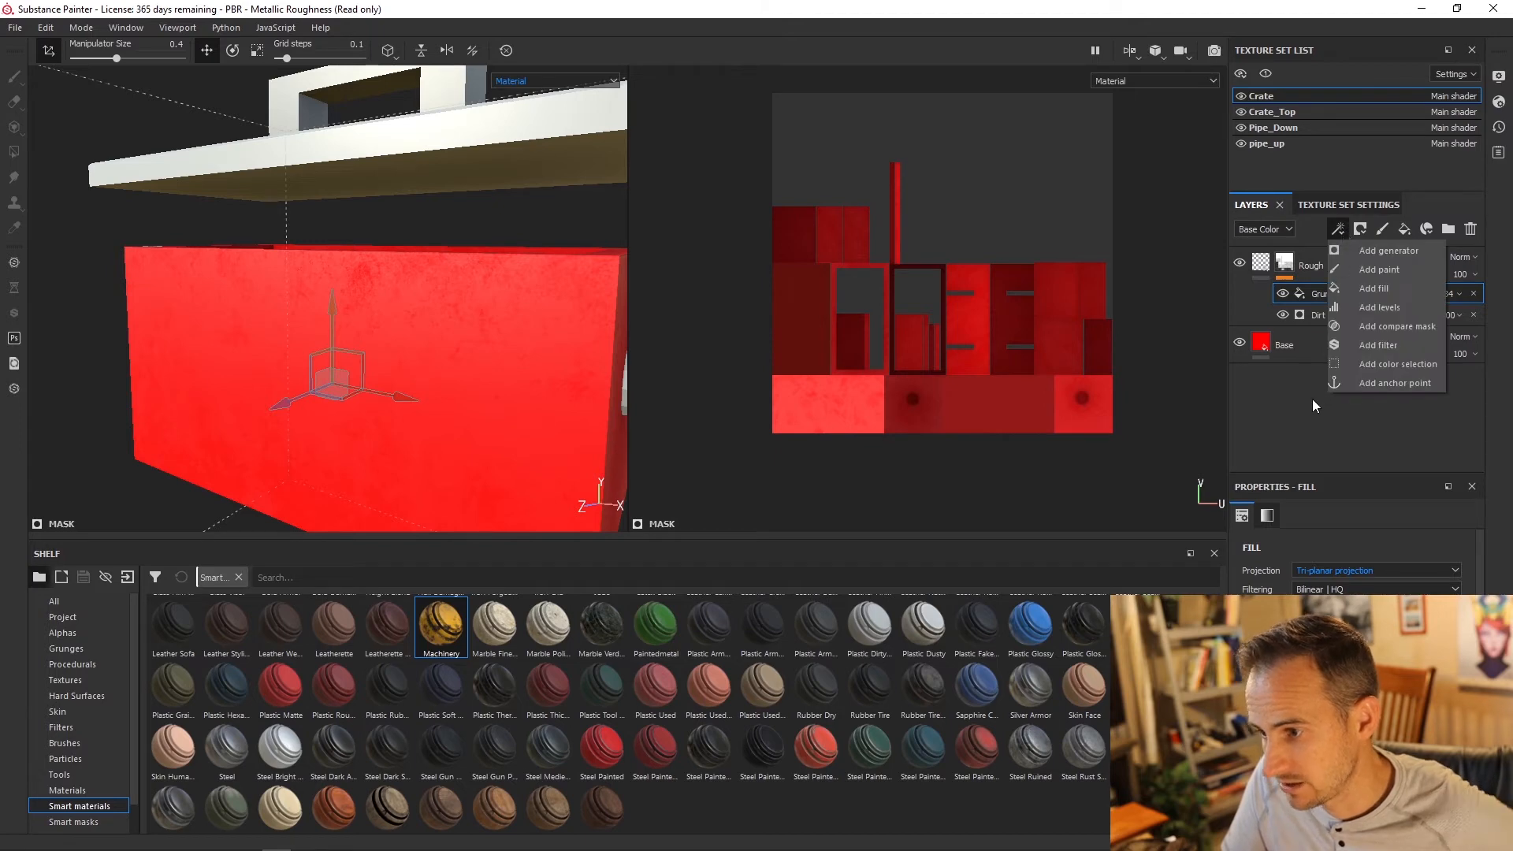
{"action": "left_click", "coordinate": [1406, 230]}
{"action": "scroll", "coordinate": [1308, 552], "scroll_direction": "down", "scroll_amount": 1}
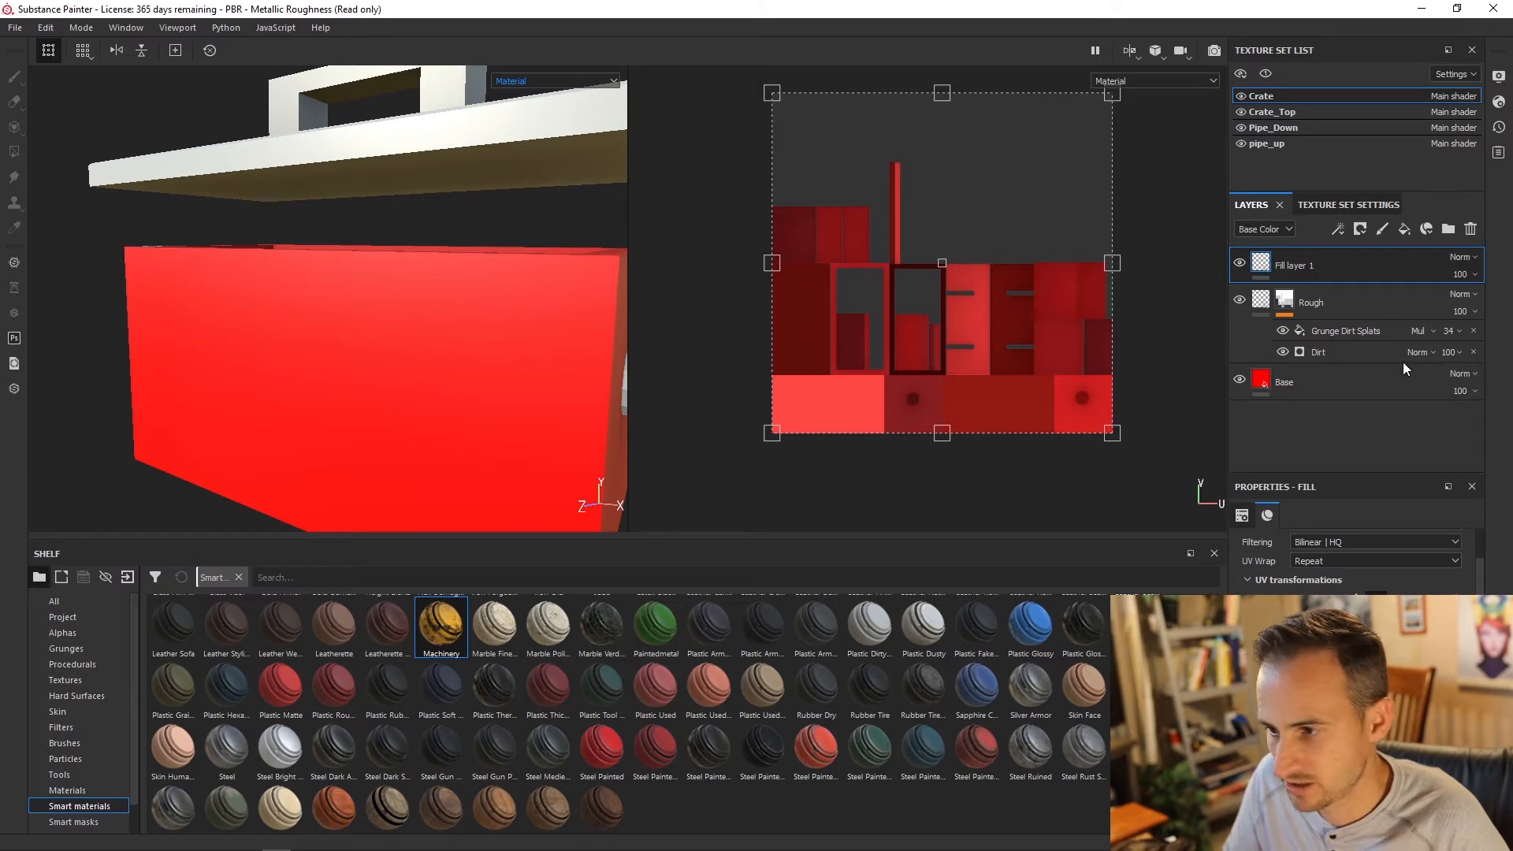
Step: Rename the new fill layer C_Rough
{"action": "double_click", "coordinate": [1300, 266]}
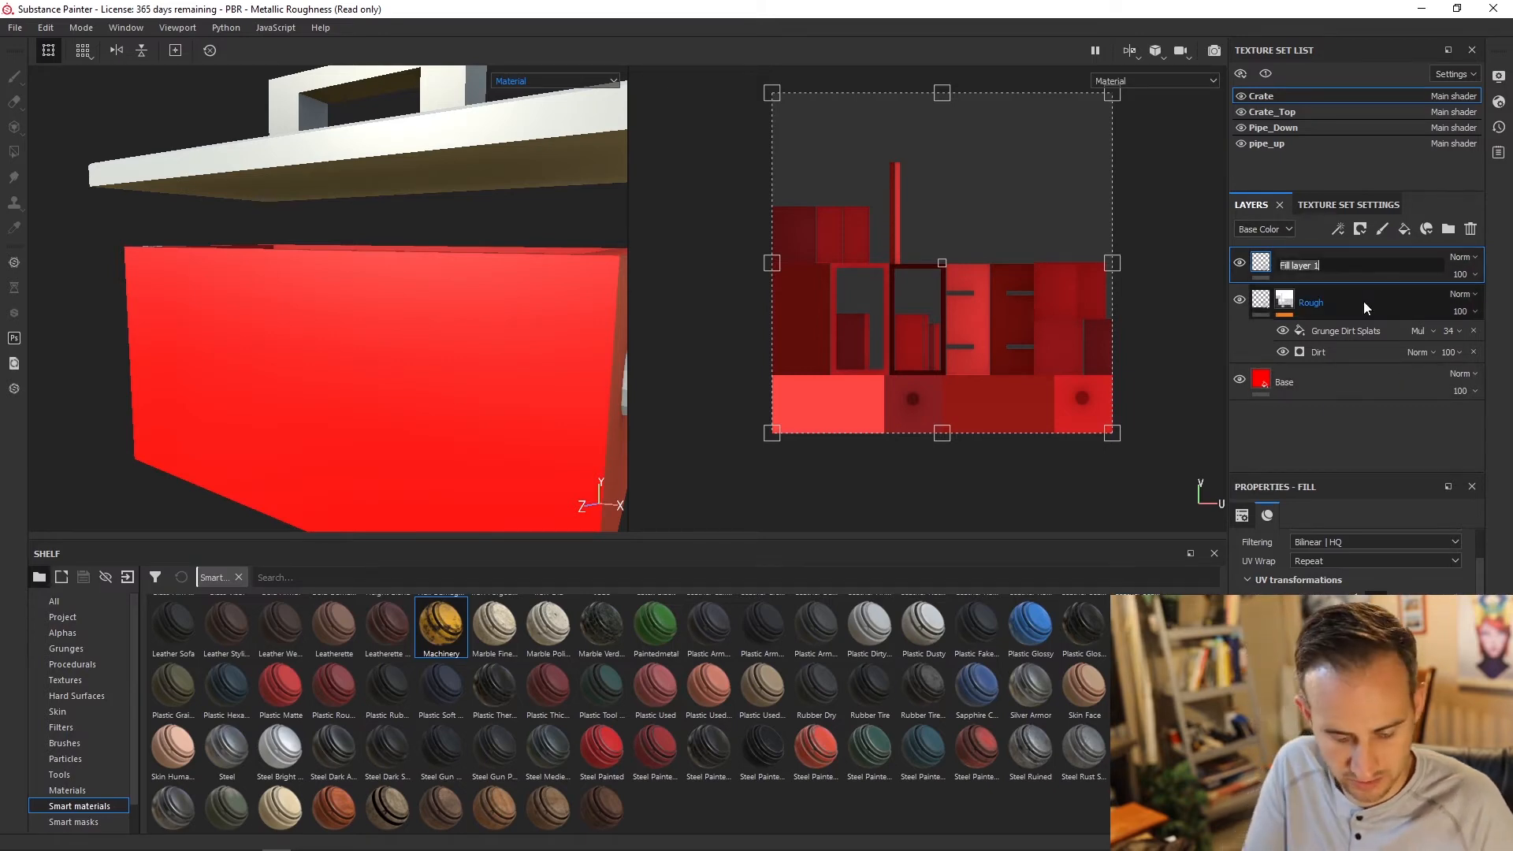
{"action": "type", "text": "Cu"}
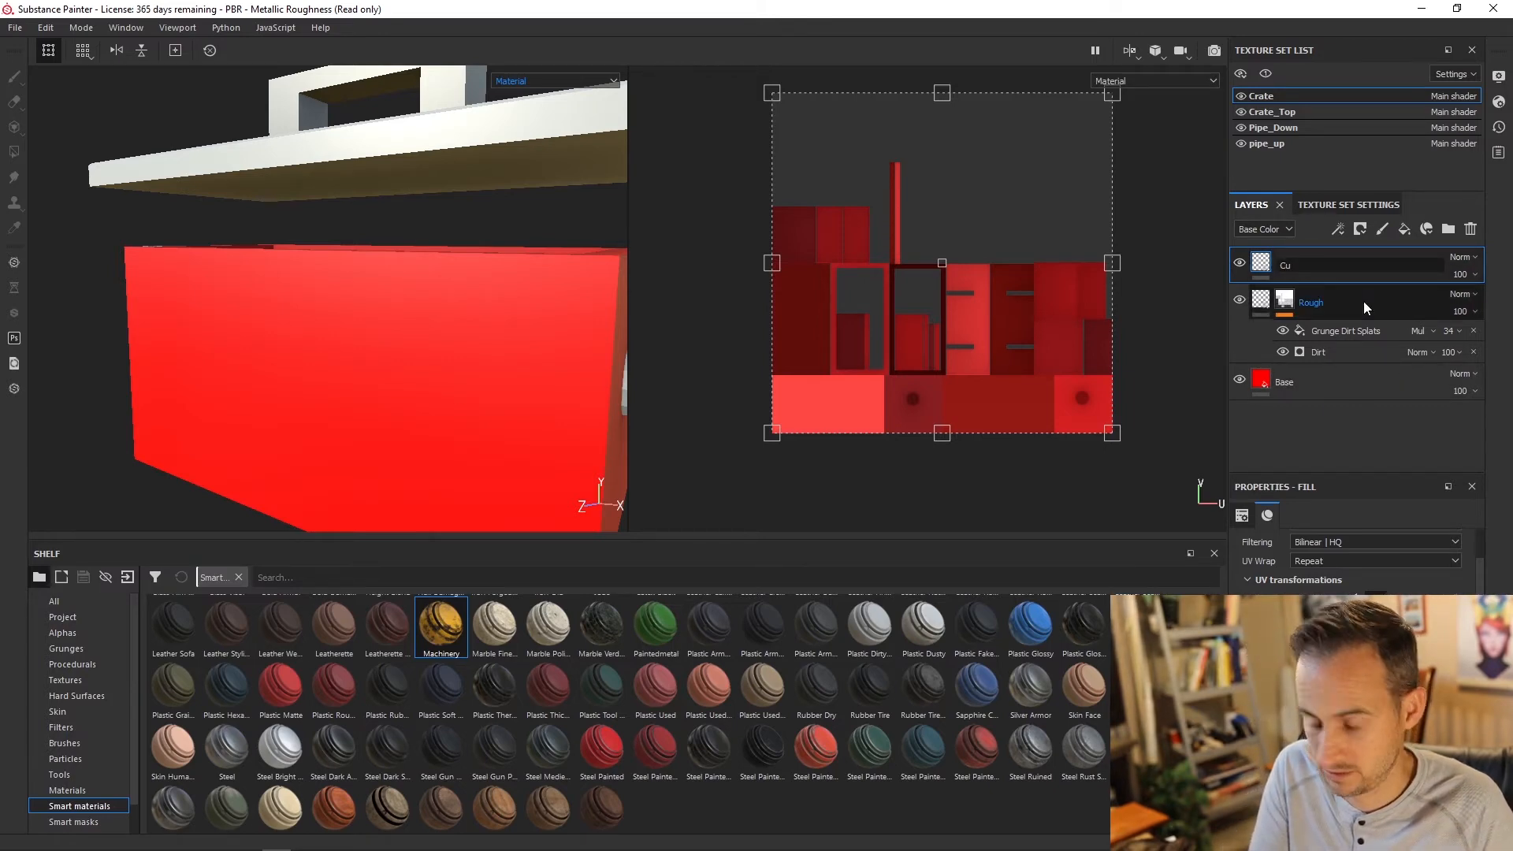
{"action": "key", "text": "BackSpace"}
{"action": "key", "text": "BackSpace"}
{"action": "type", "text": "Rou"}
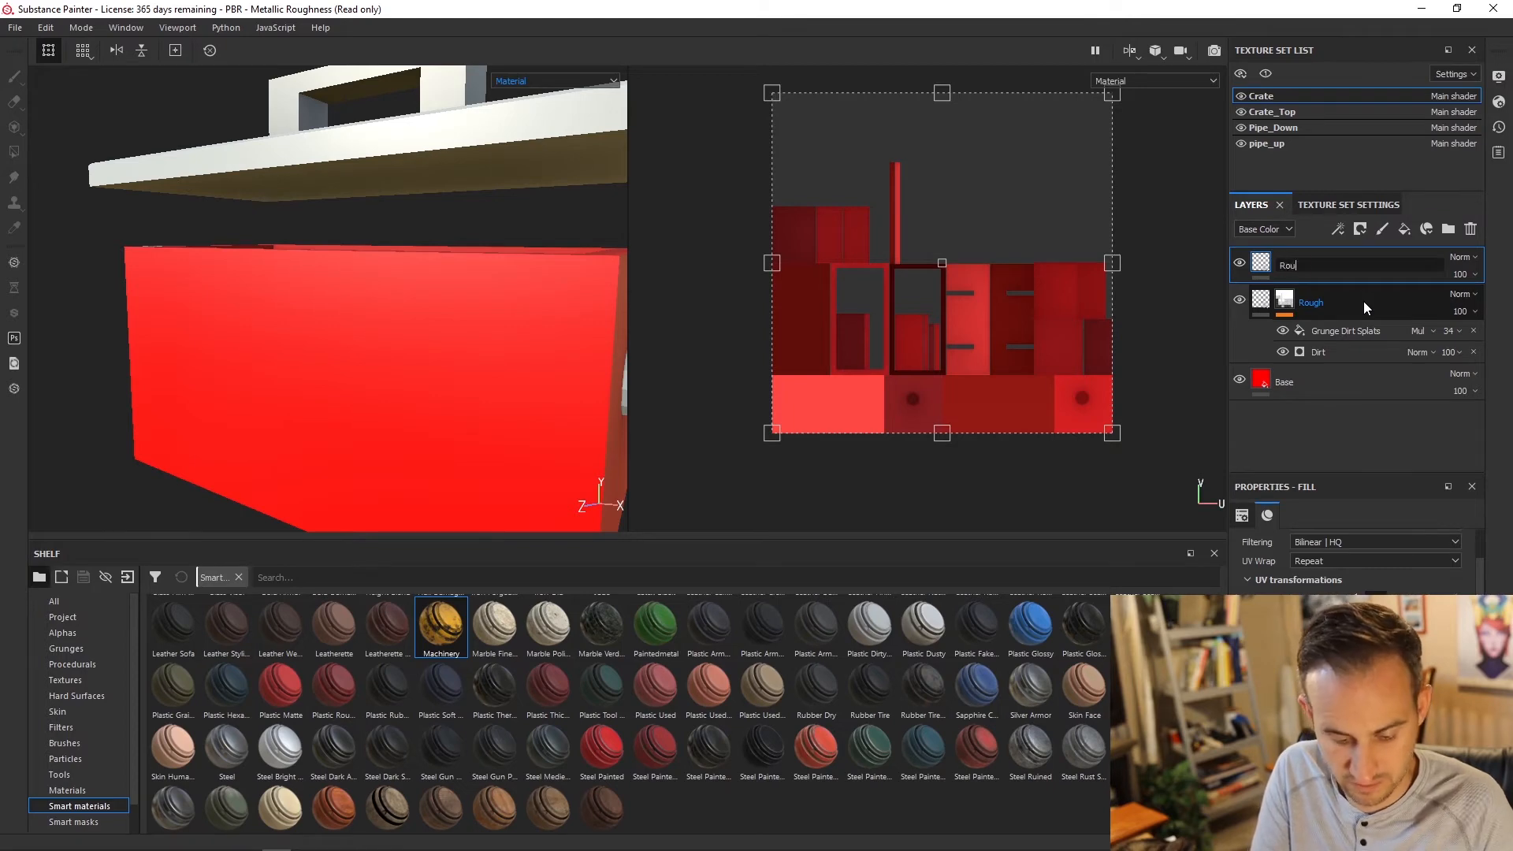
{"action": "type", "text": "gh"}
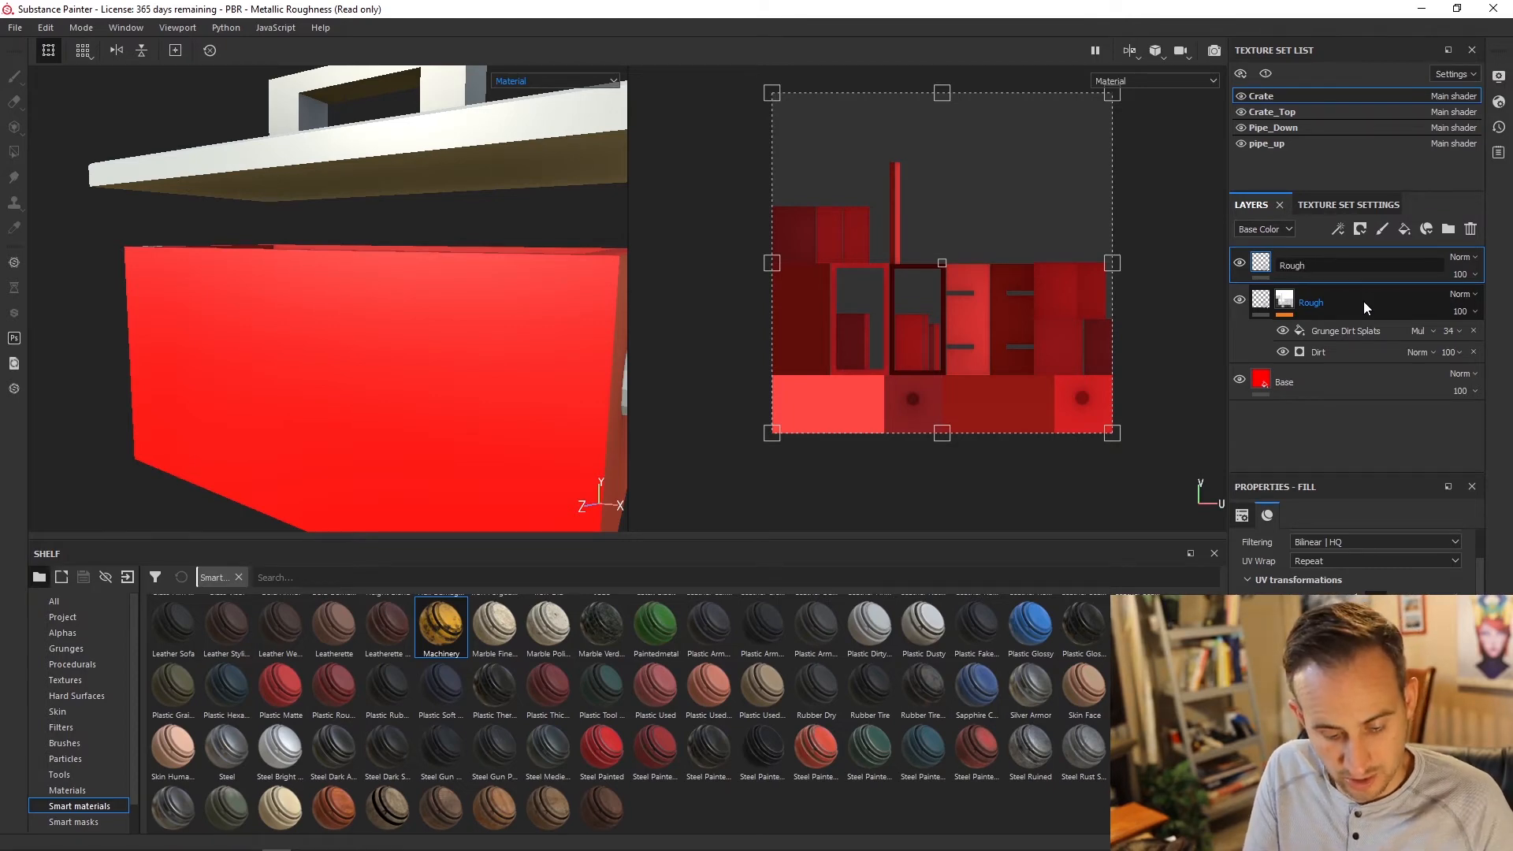
{"action": "type", "text": "er"}
{"action": "key", "text": "BackSpace"}
{"action": "key", "text": "BackSpace"}
{"action": "key", "text": "BackSpace"}
{"action": "key", "text": "BackSpace"}
{"action": "key", "text": "BackSpace"}
{"action": "key", "text": "BackSpace"}
{"action": "key", "text": "BackSpace"}
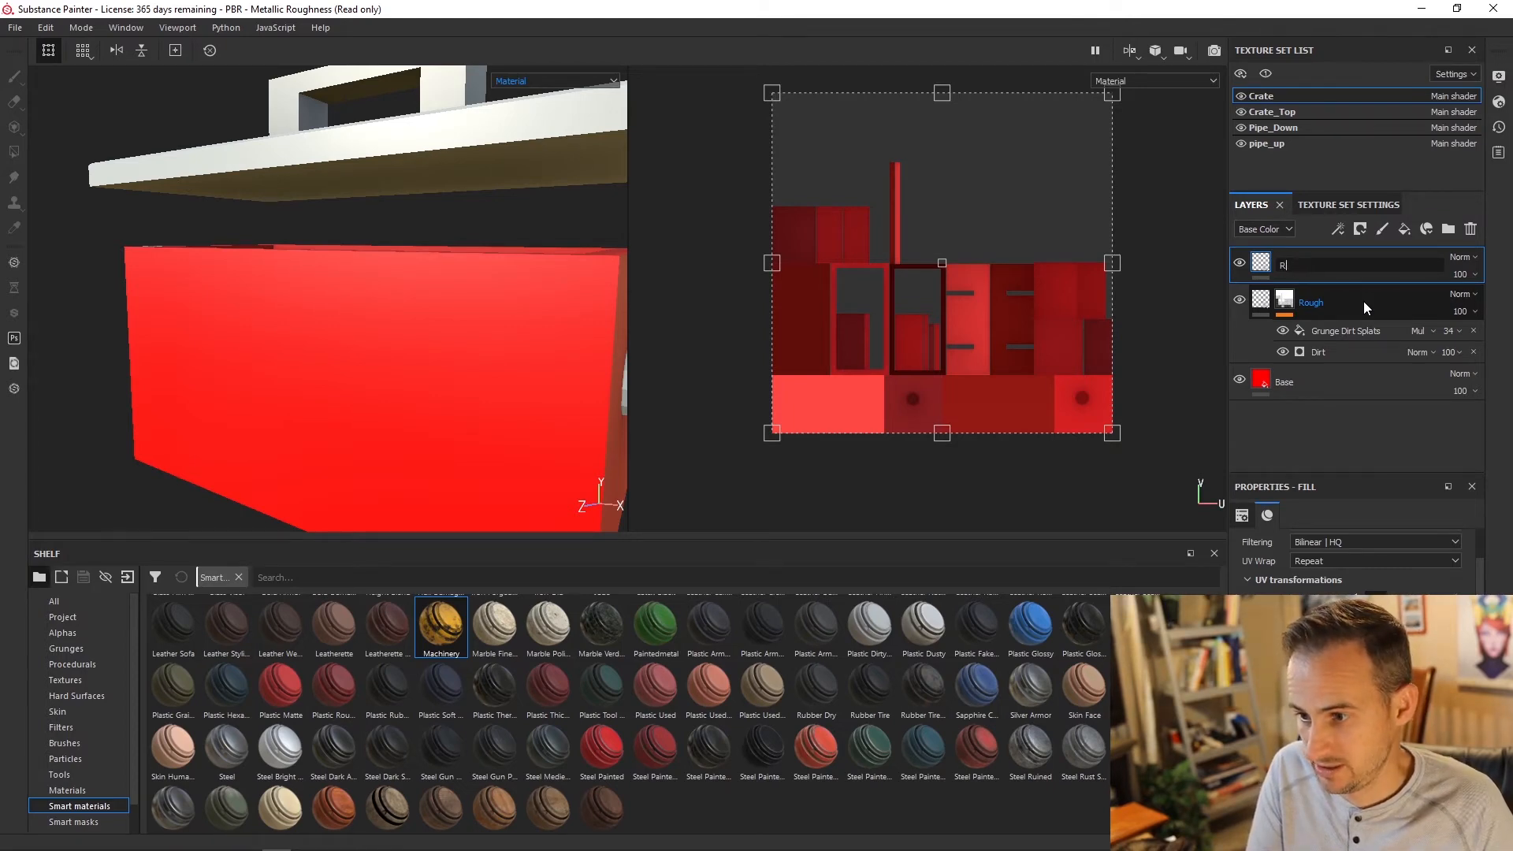
{"action": "type", "text": "c"}
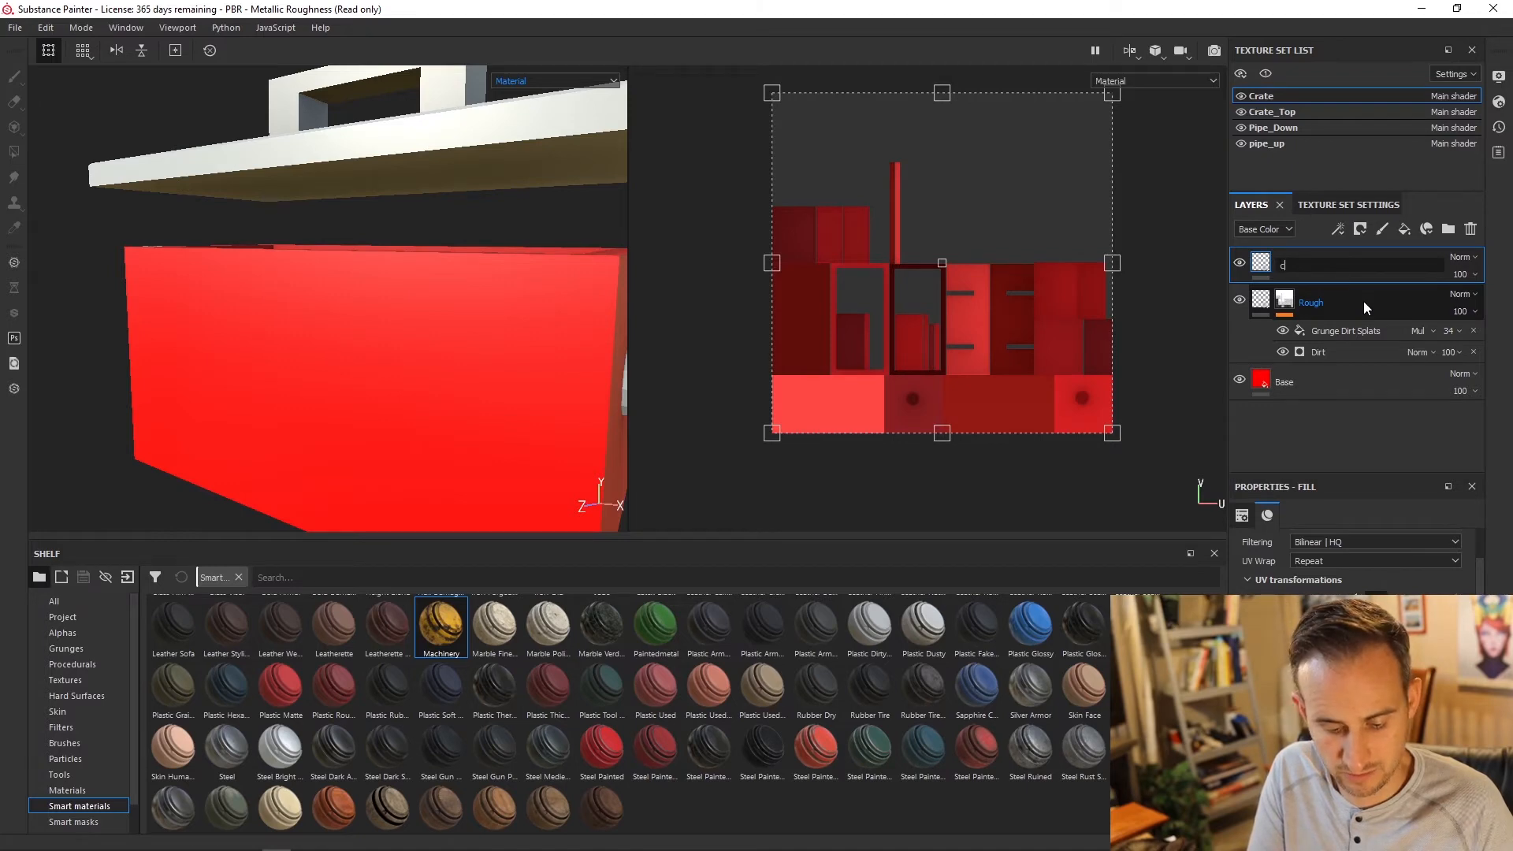
{"action": "key", "text": "BackSpace"}
{"action": "type", "text": "C_r"}
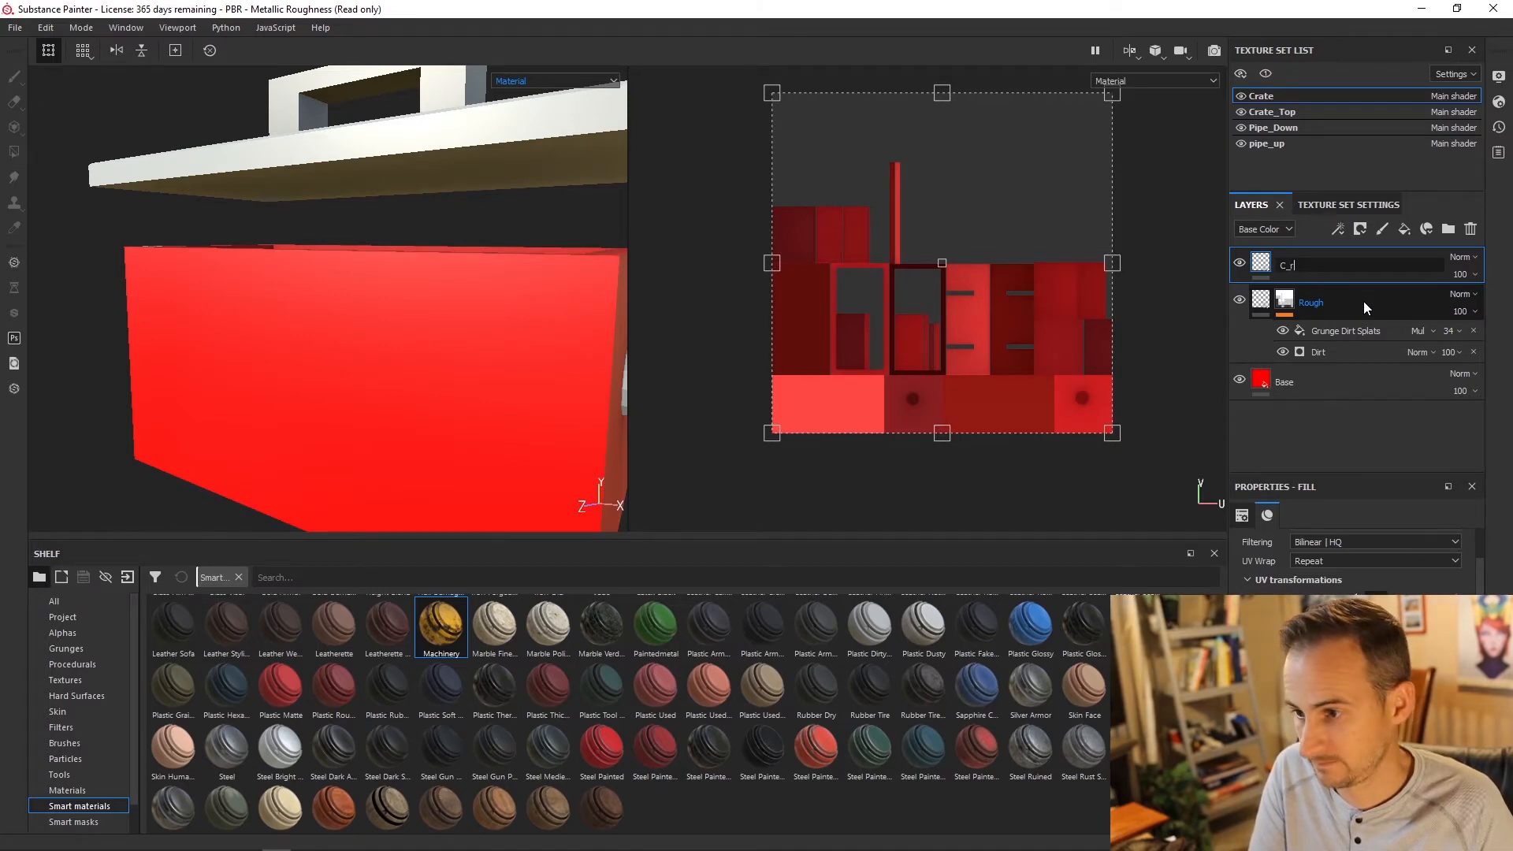
{"action": "key", "text": "BackSpace"}
{"action": "type", "text": "Rough"}
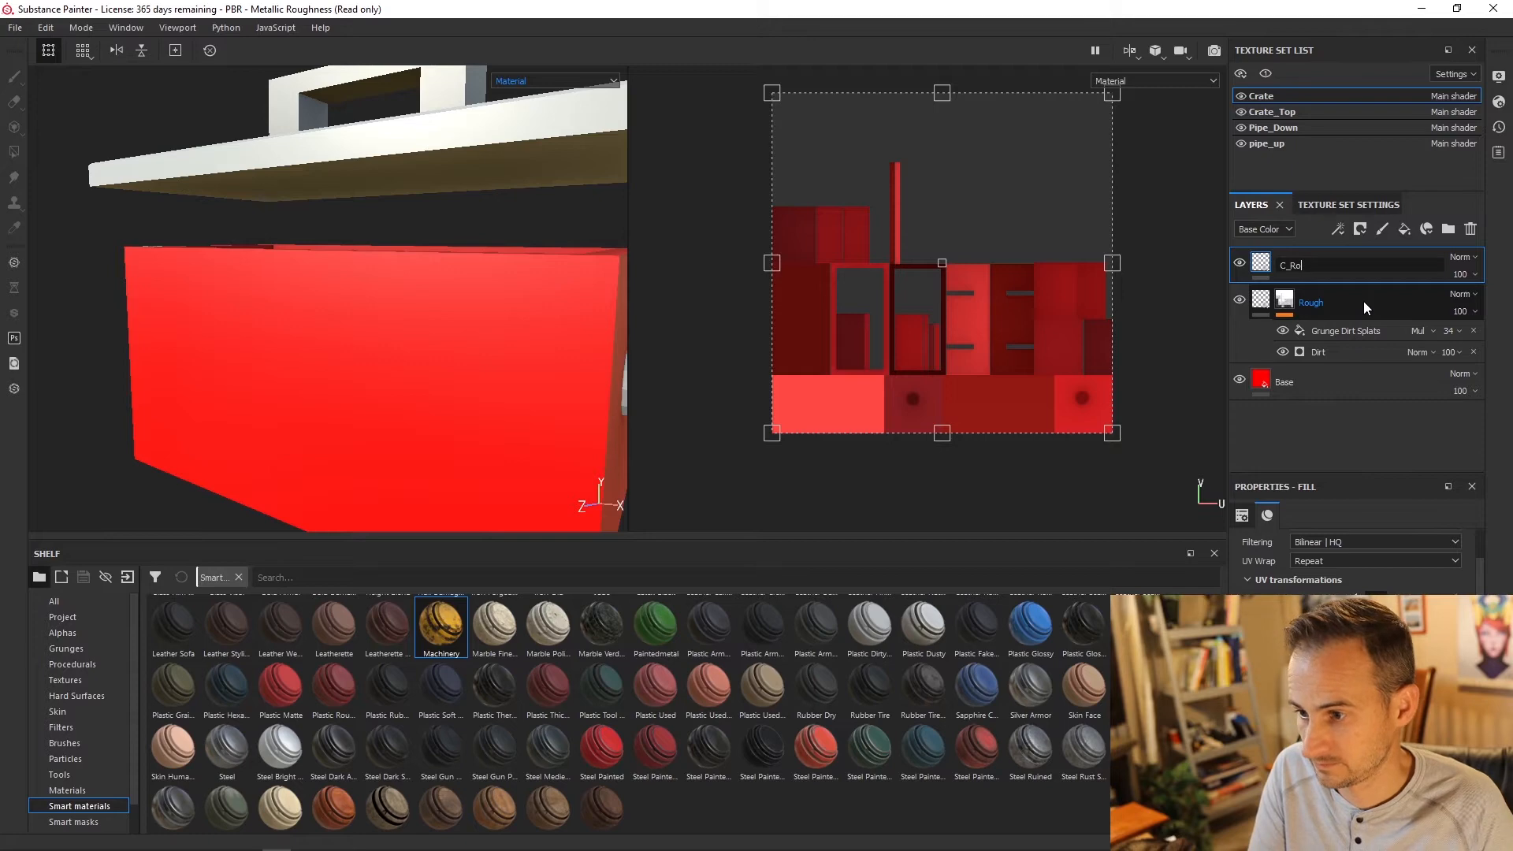
{"action": "key", "text": "Return"}
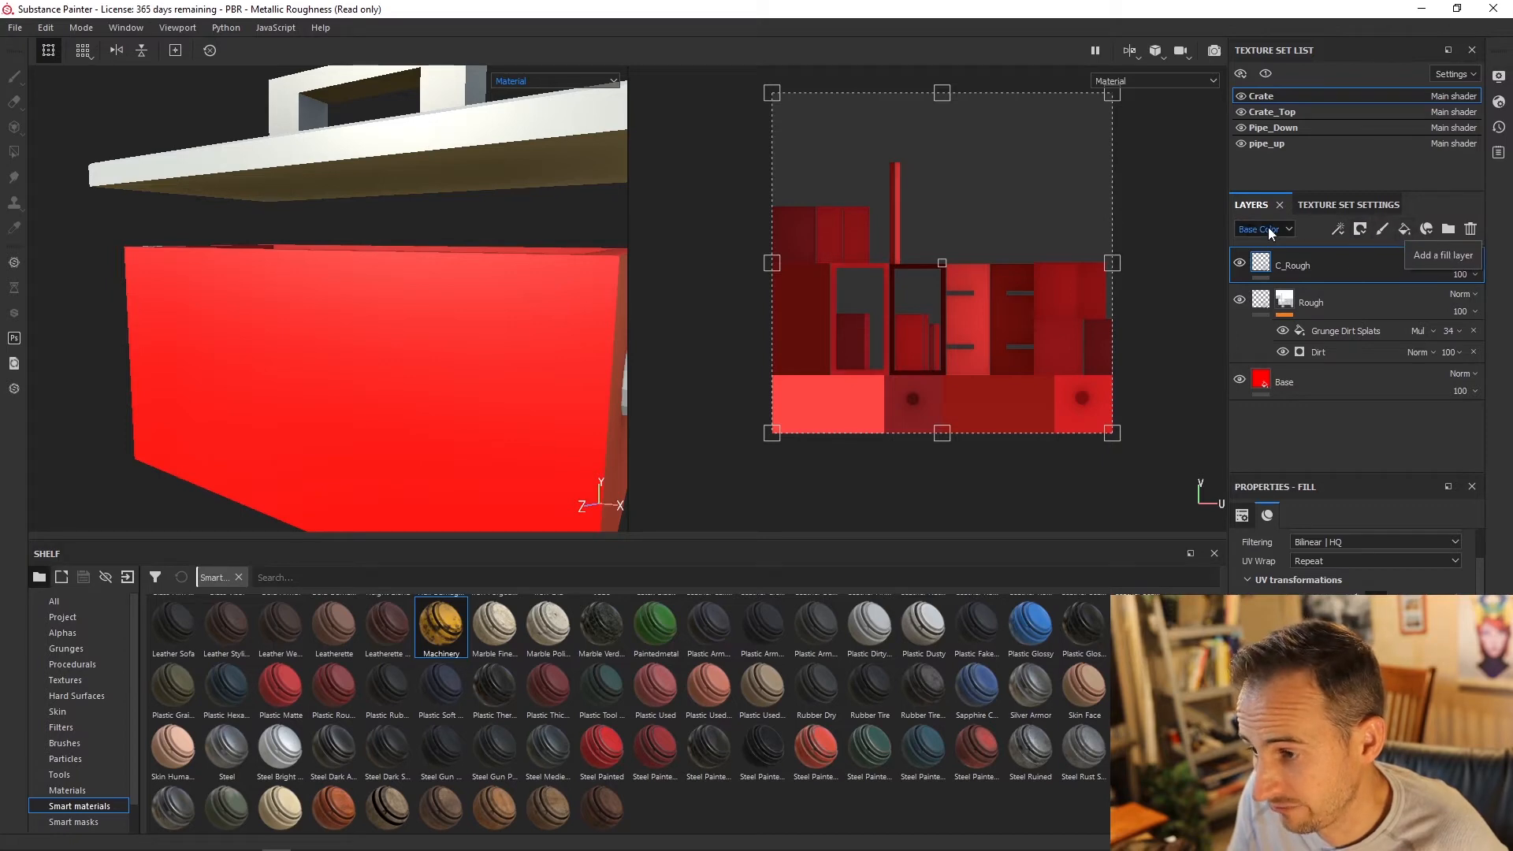
Step: Give the C_Rough layer a black mask driven by a Curvature generator
{"action": "left_click", "coordinate": [1335, 228]}
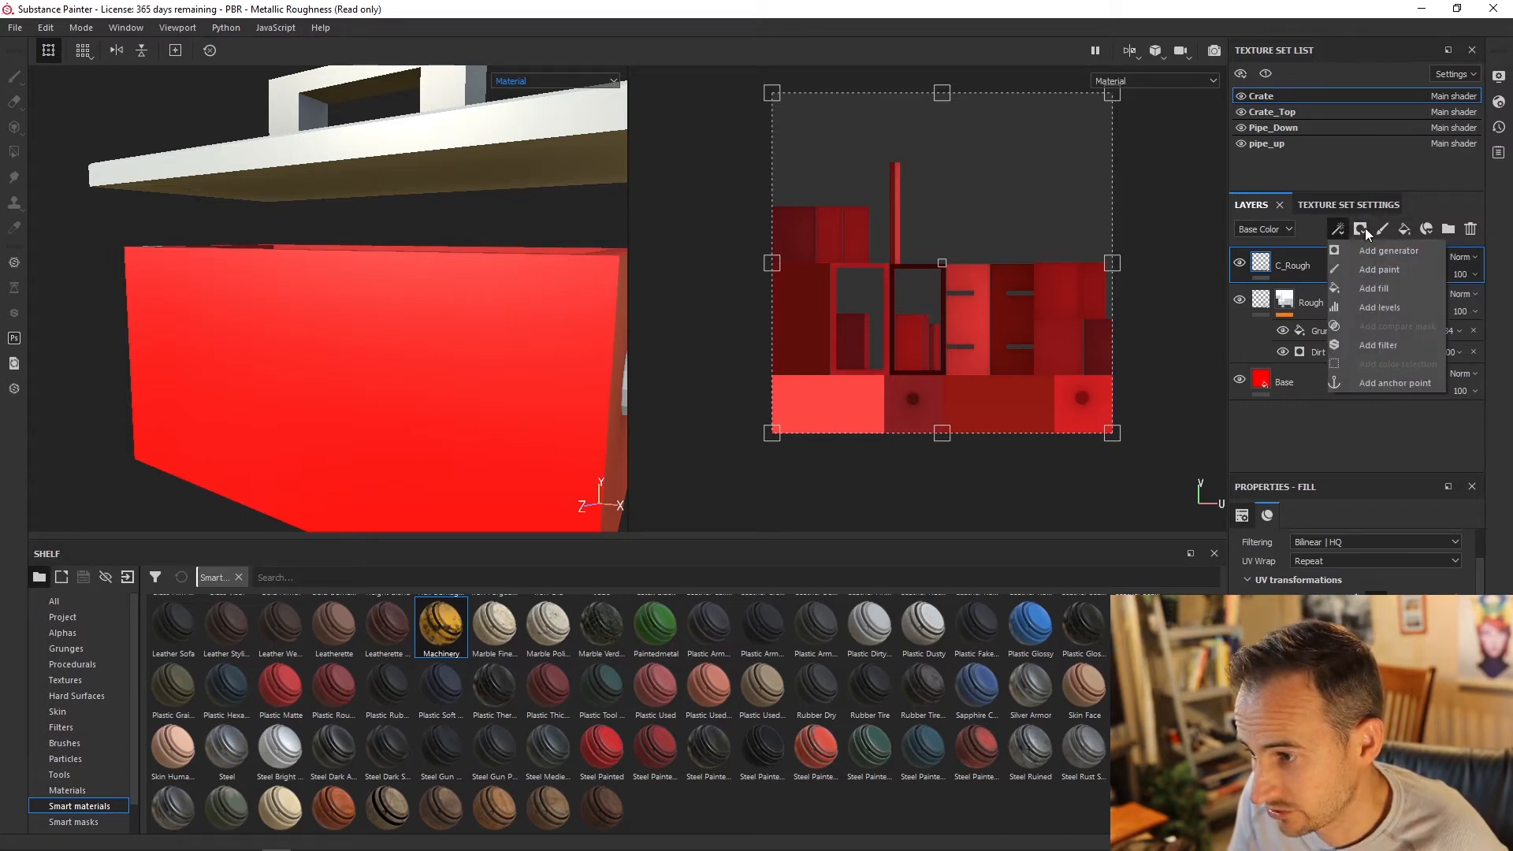
{"action": "left_click", "coordinate": [1379, 269]}
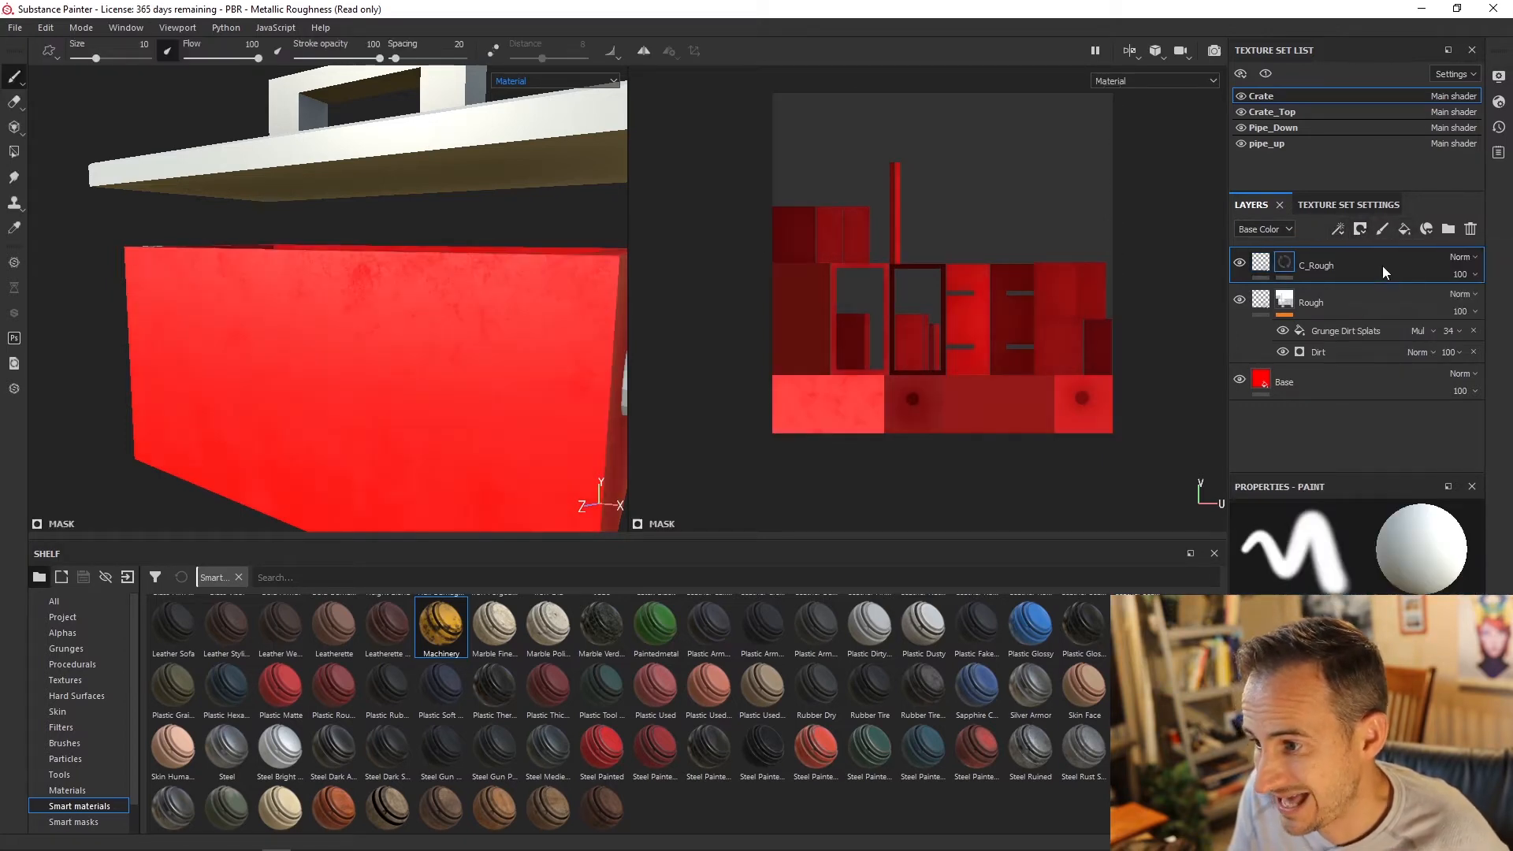
{"action": "left_click", "coordinate": [1339, 230]}
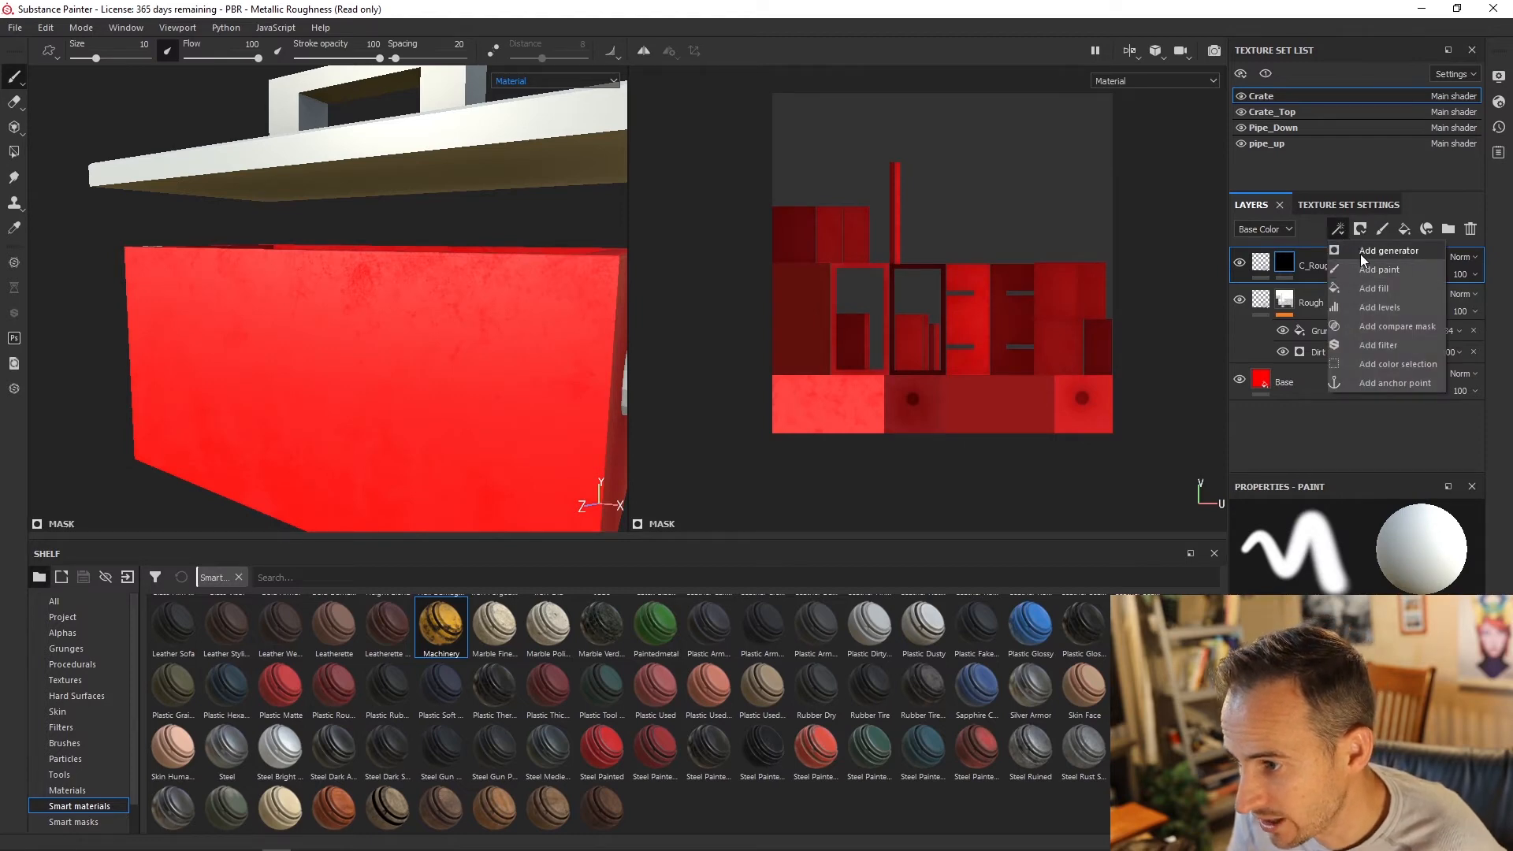
{"action": "left_click", "coordinate": [1360, 252]}
{"action": "left_click", "coordinate": [1347, 547]}
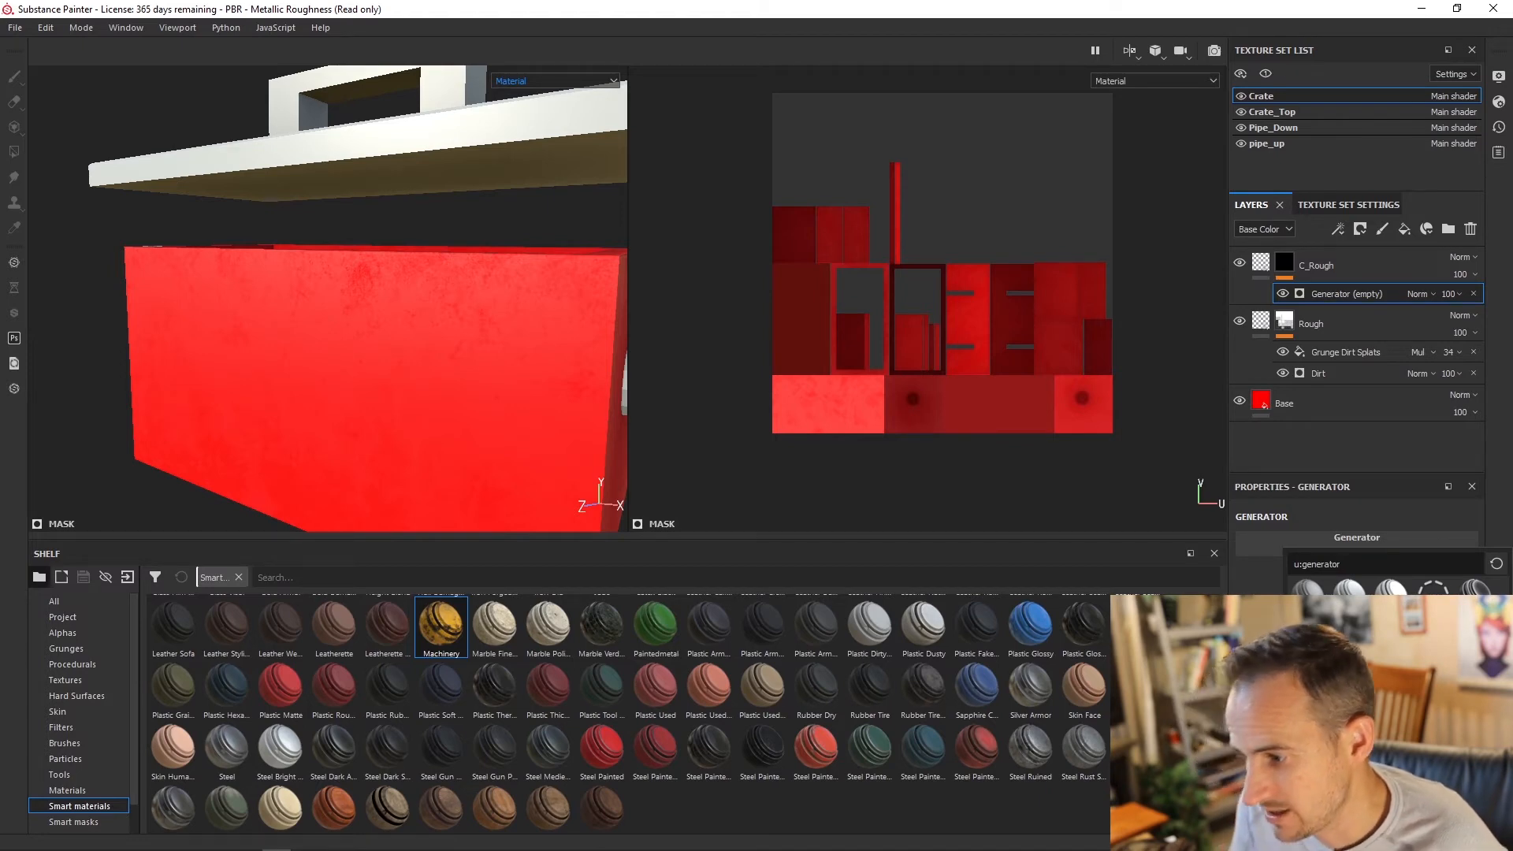
{"action": "left_click", "coordinate": [1475, 591]}
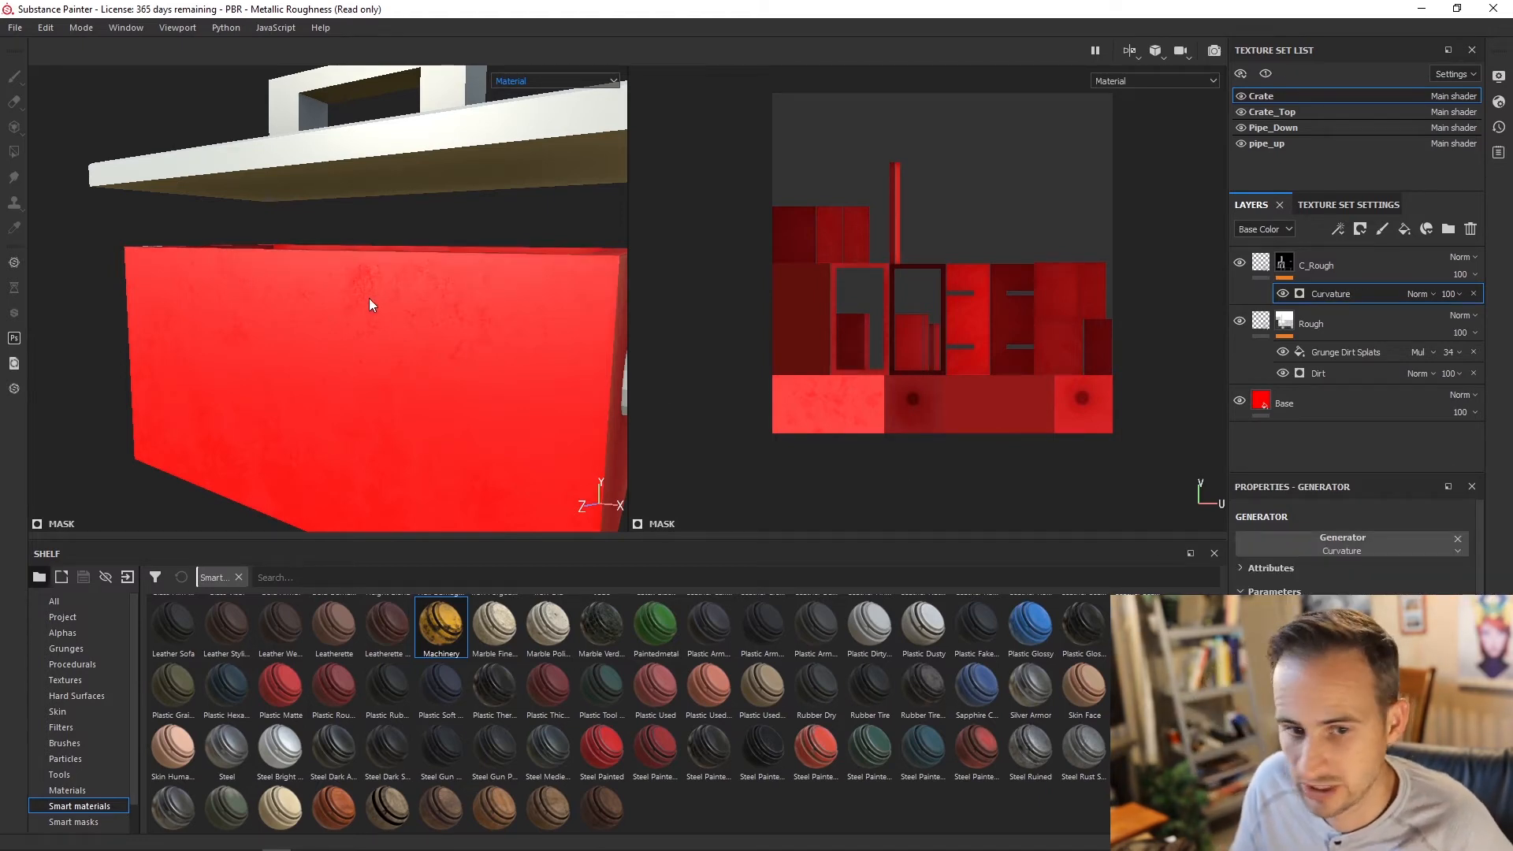
Step: Examine the crate's edges up close, displaying the Curvature mesh map and the C_Rough layer's mask
{"action": "left_click_drag", "start_coordinate": [347, 459], "coordinate": [533, 331], "text": "alt"}
{"action": "scroll", "coordinate": [533, 337], "scroll_direction": "down", "scroll_amount": 3}
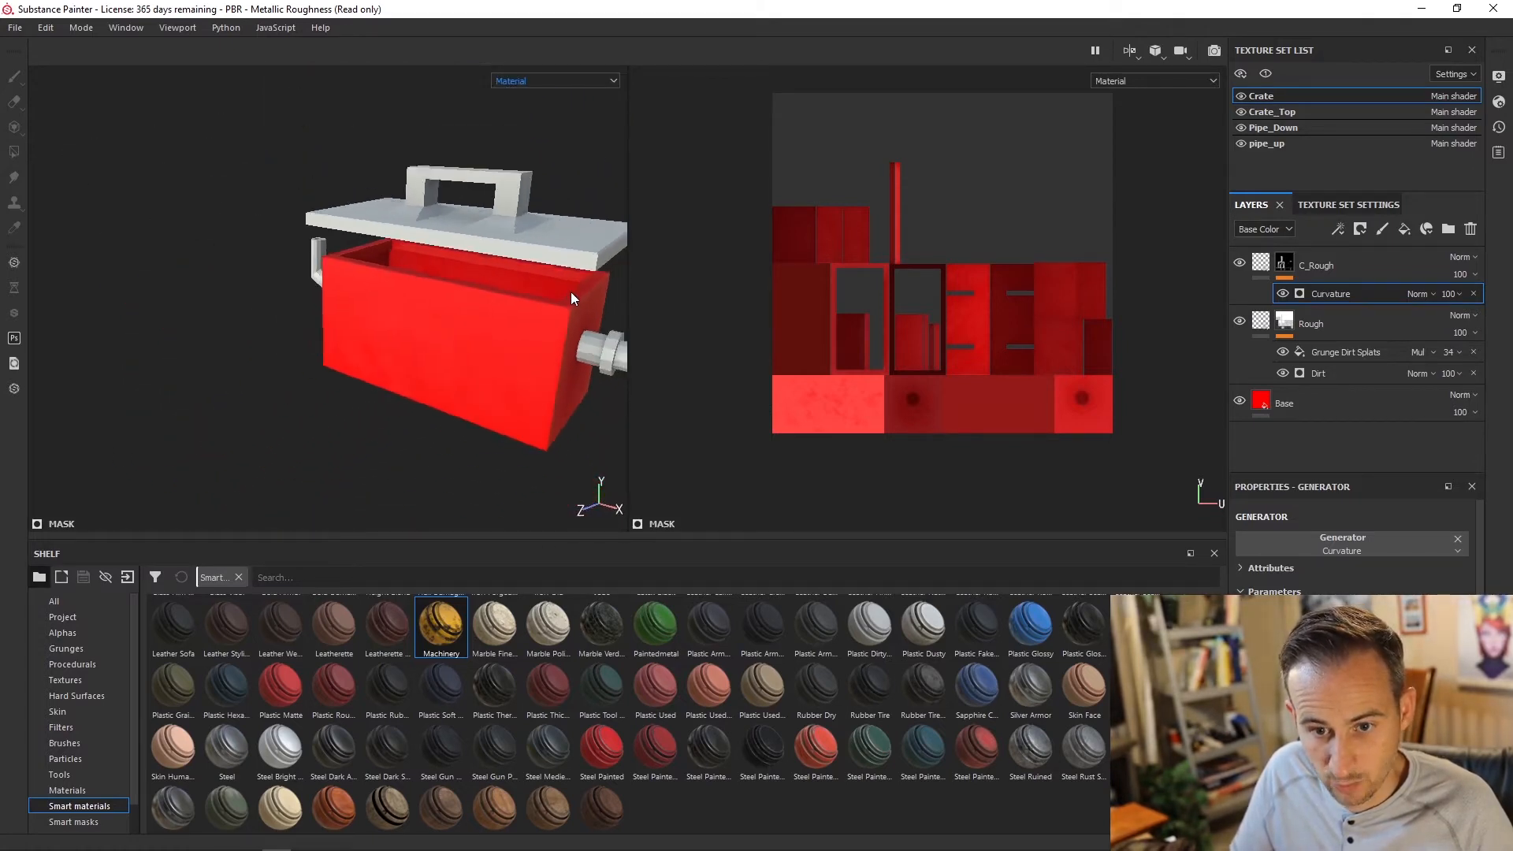
{"action": "scroll", "coordinate": [569, 304], "scroll_direction": "up", "scroll_amount": 5}
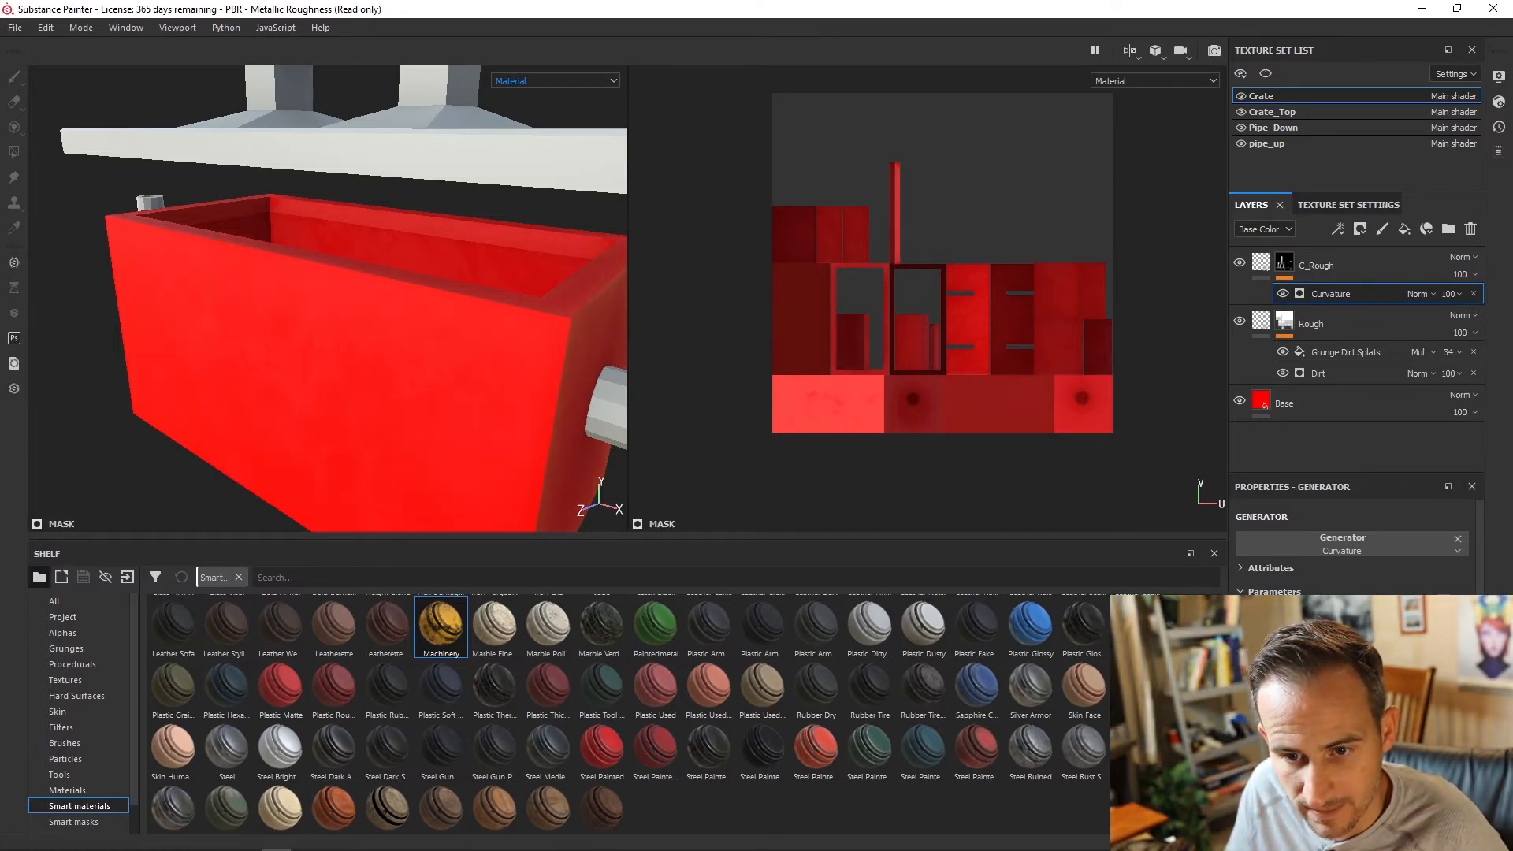
{"action": "left_click_drag", "start_coordinate": [532, 328], "coordinate": [446, 309], "text": "alt"}
{"action": "scroll", "coordinate": [446, 306], "scroll_direction": "up", "scroll_amount": 3}
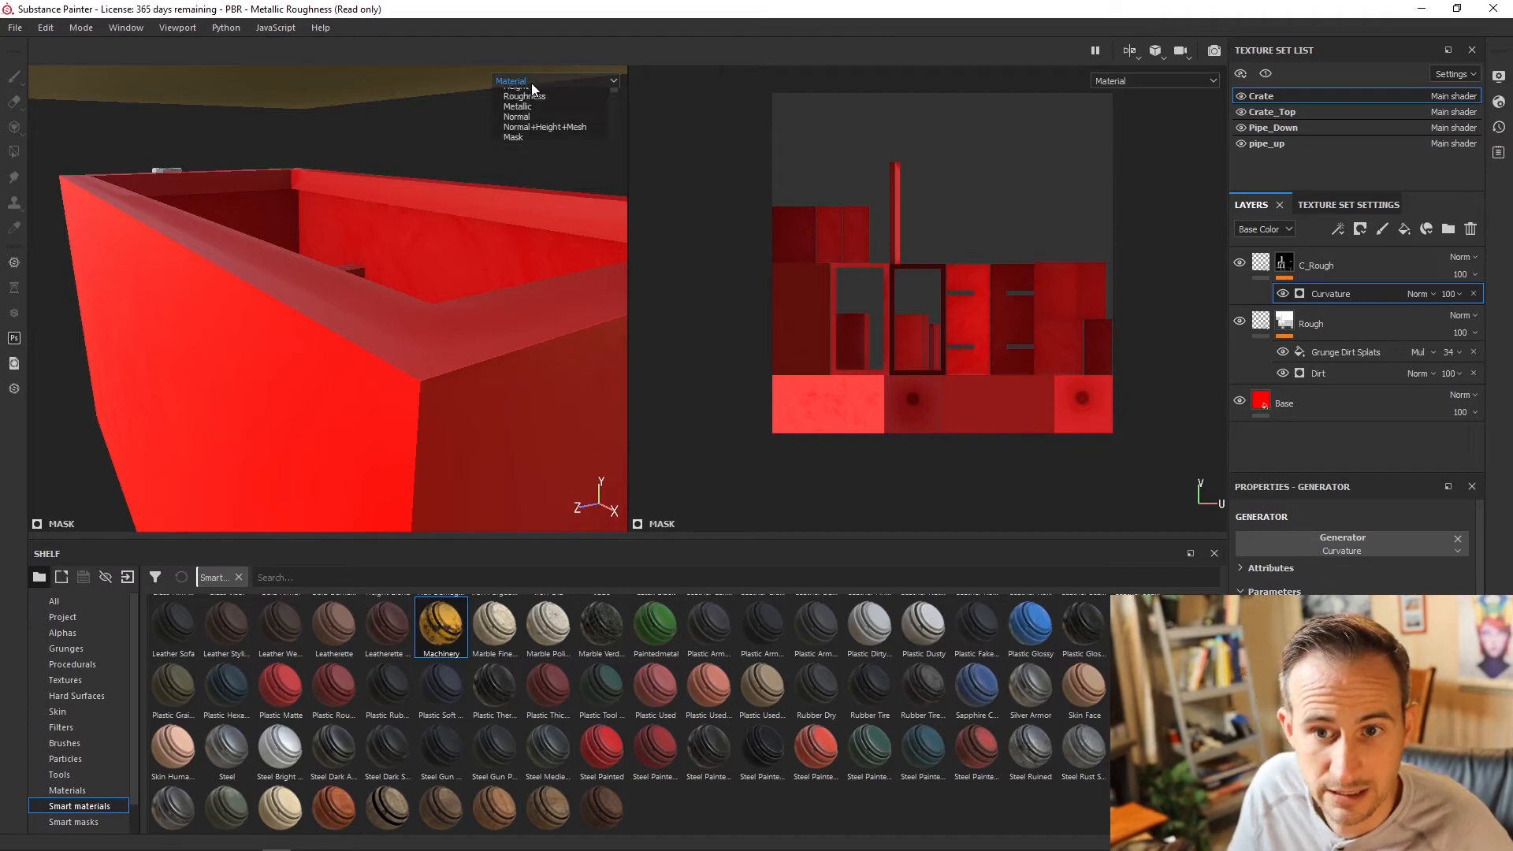
{"action": "scroll", "coordinate": [541, 144], "scroll_direction": "down", "scroll_amount": 3}
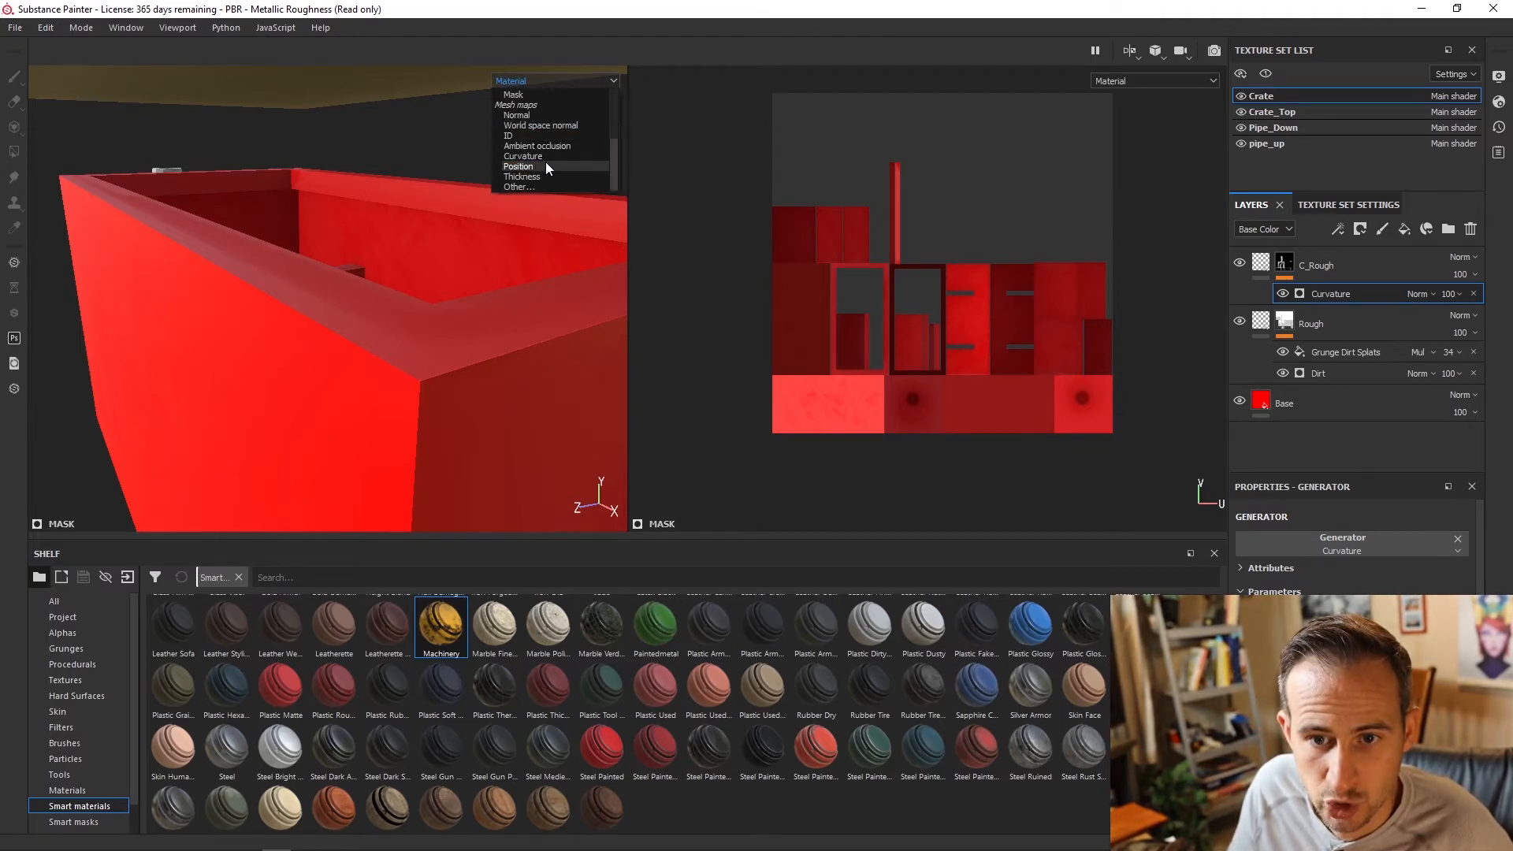
{"action": "left_click", "coordinate": [543, 157]}
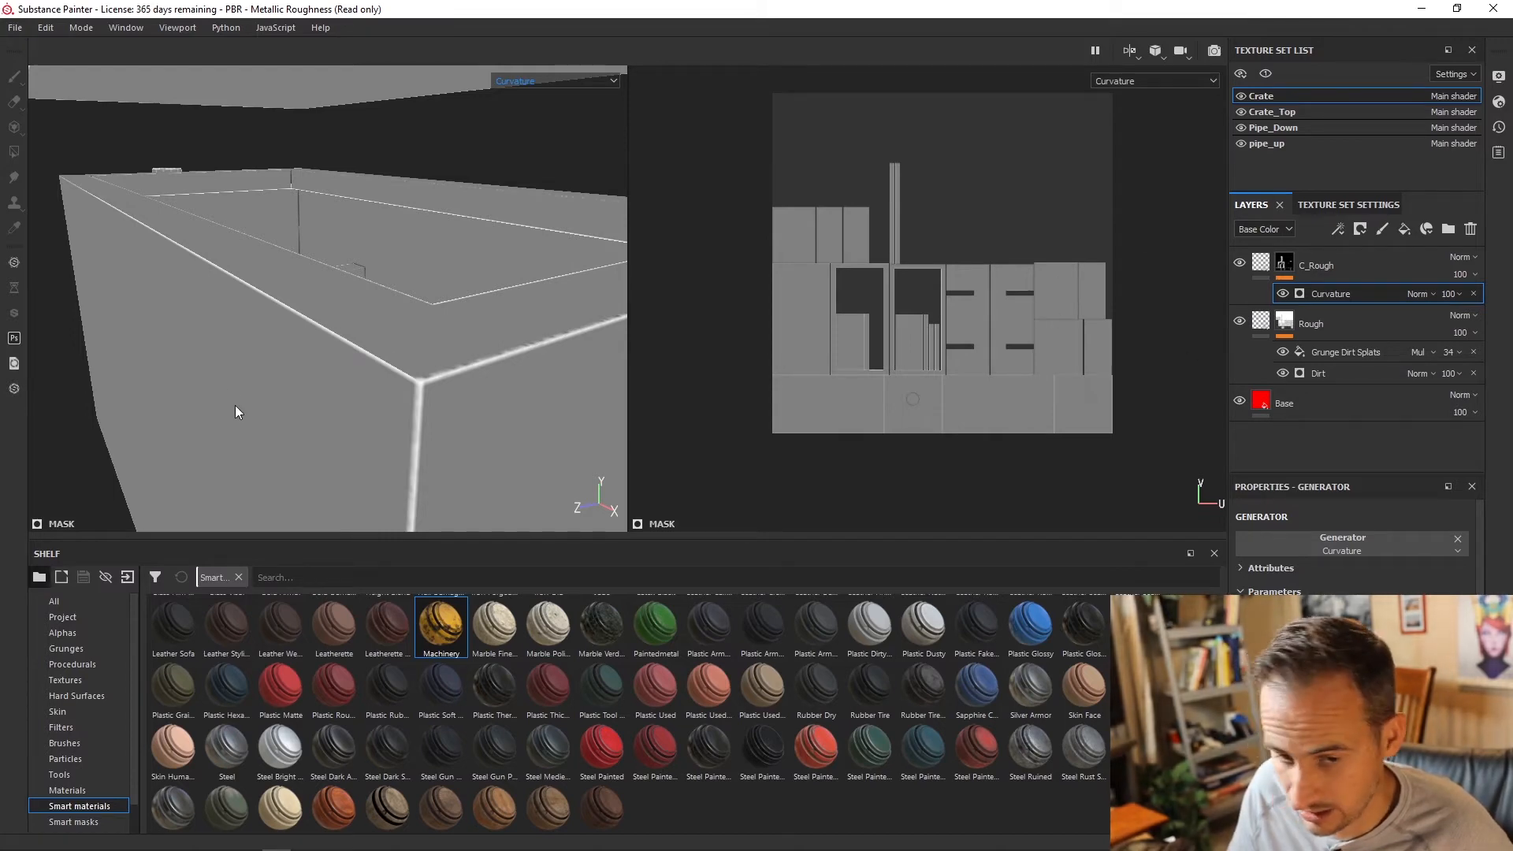
{"action": "left_click", "coordinate": [569, 84]}
{"action": "left_click", "coordinate": [554, 91]}
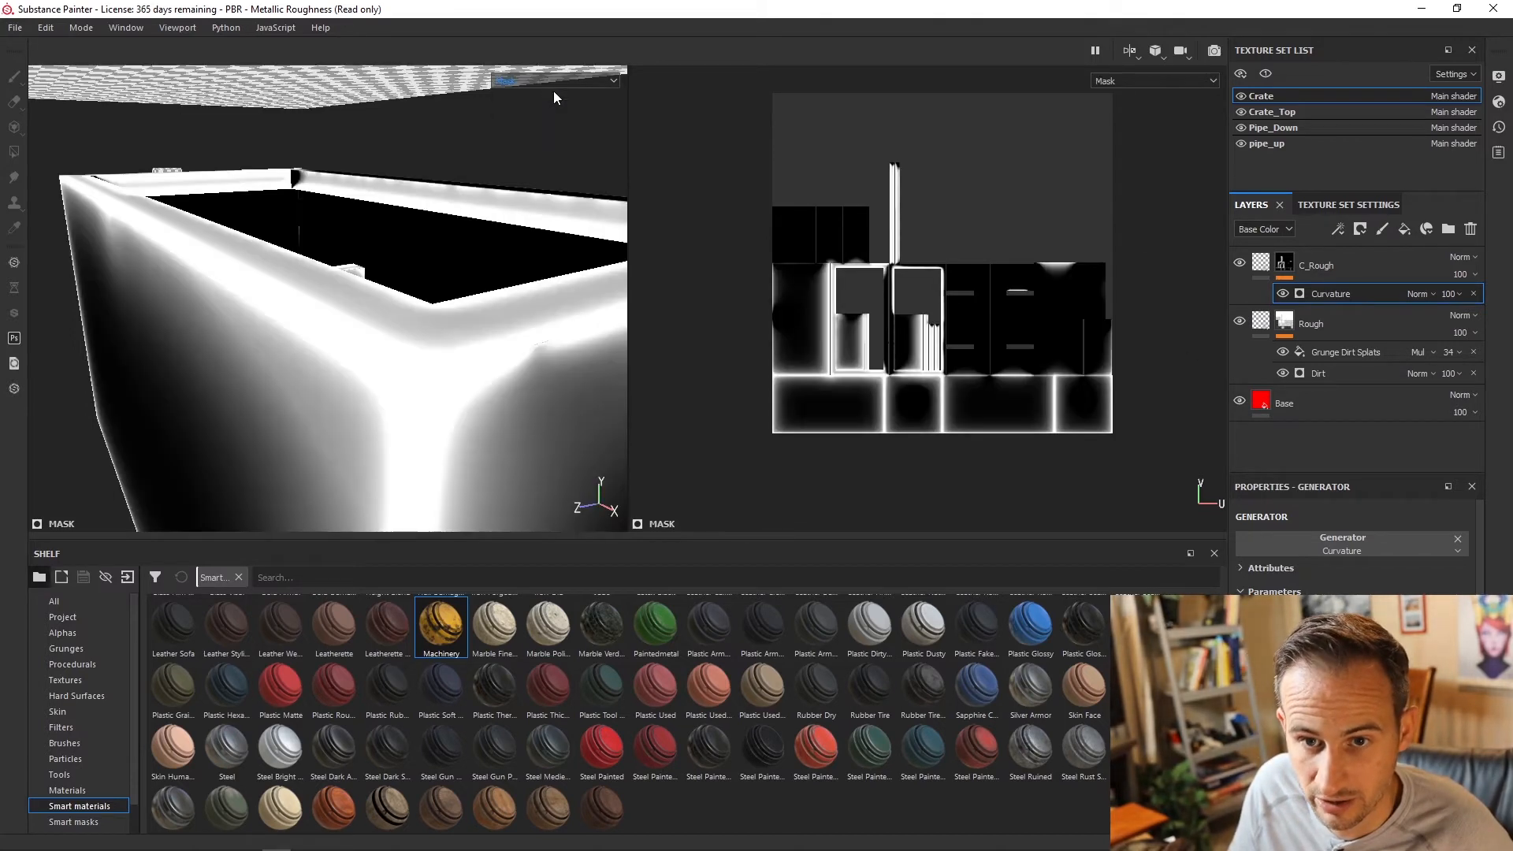
{"action": "left_click", "coordinate": [552, 80]}
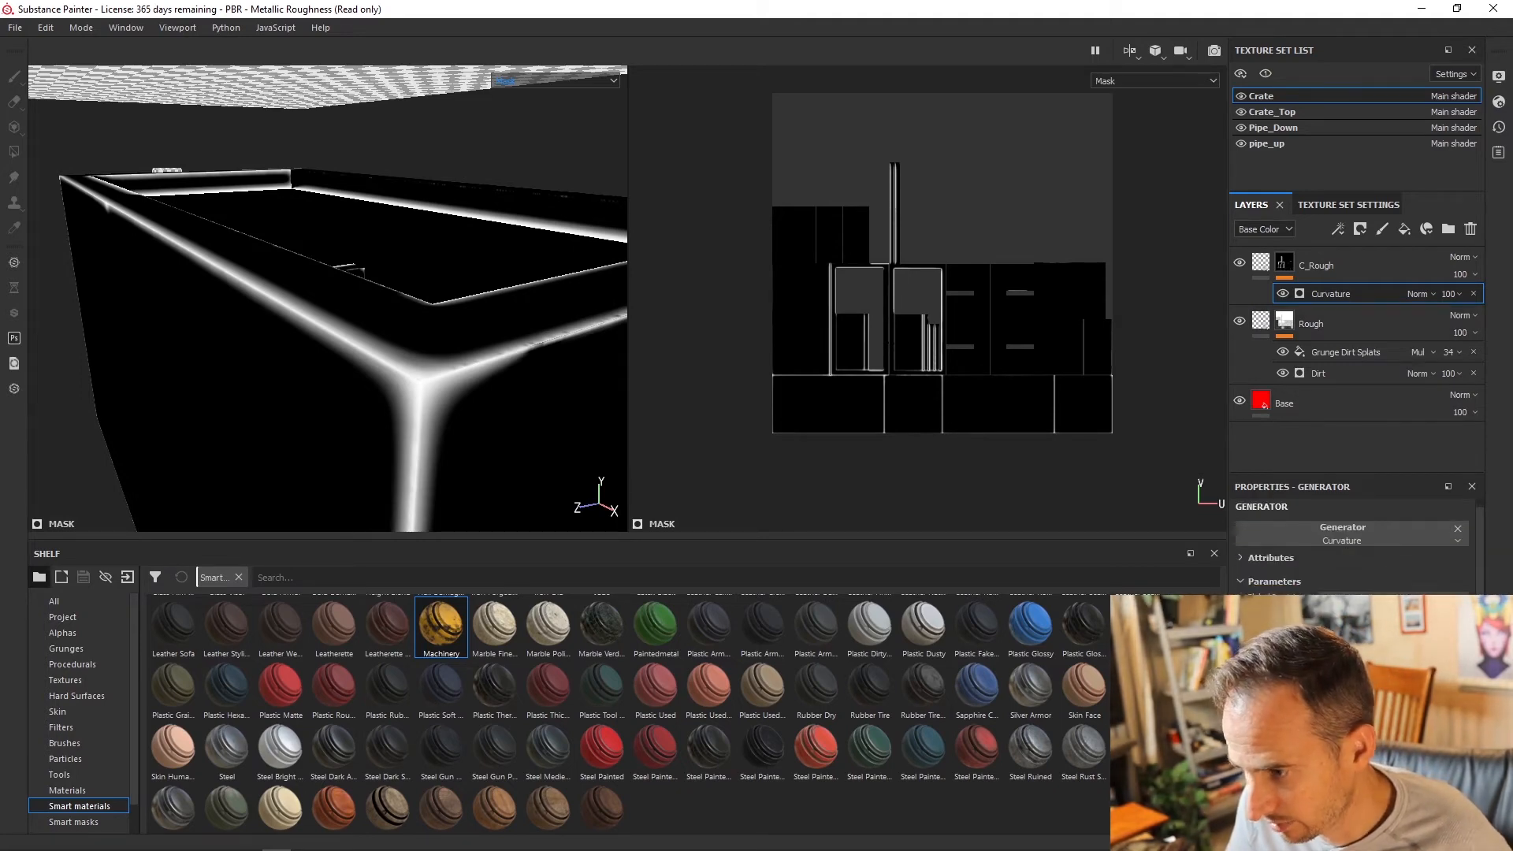
Step: Give the C_Rough fill a bright cyan base color and return the viewport to the Material display
{"action": "left_click", "coordinate": [1266, 274]}
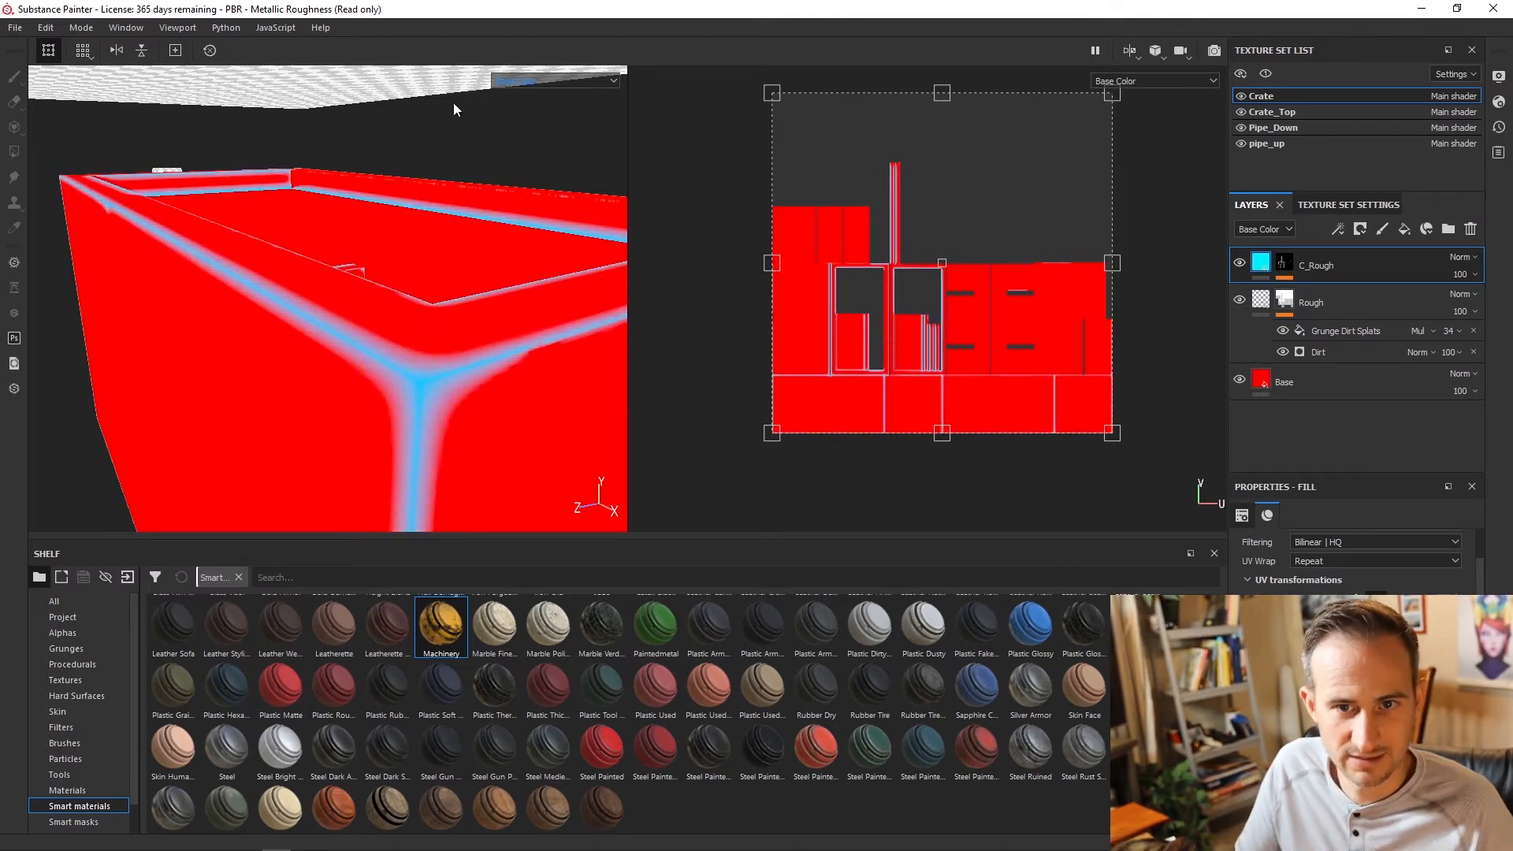
{"action": "left_click", "coordinate": [544, 82]}
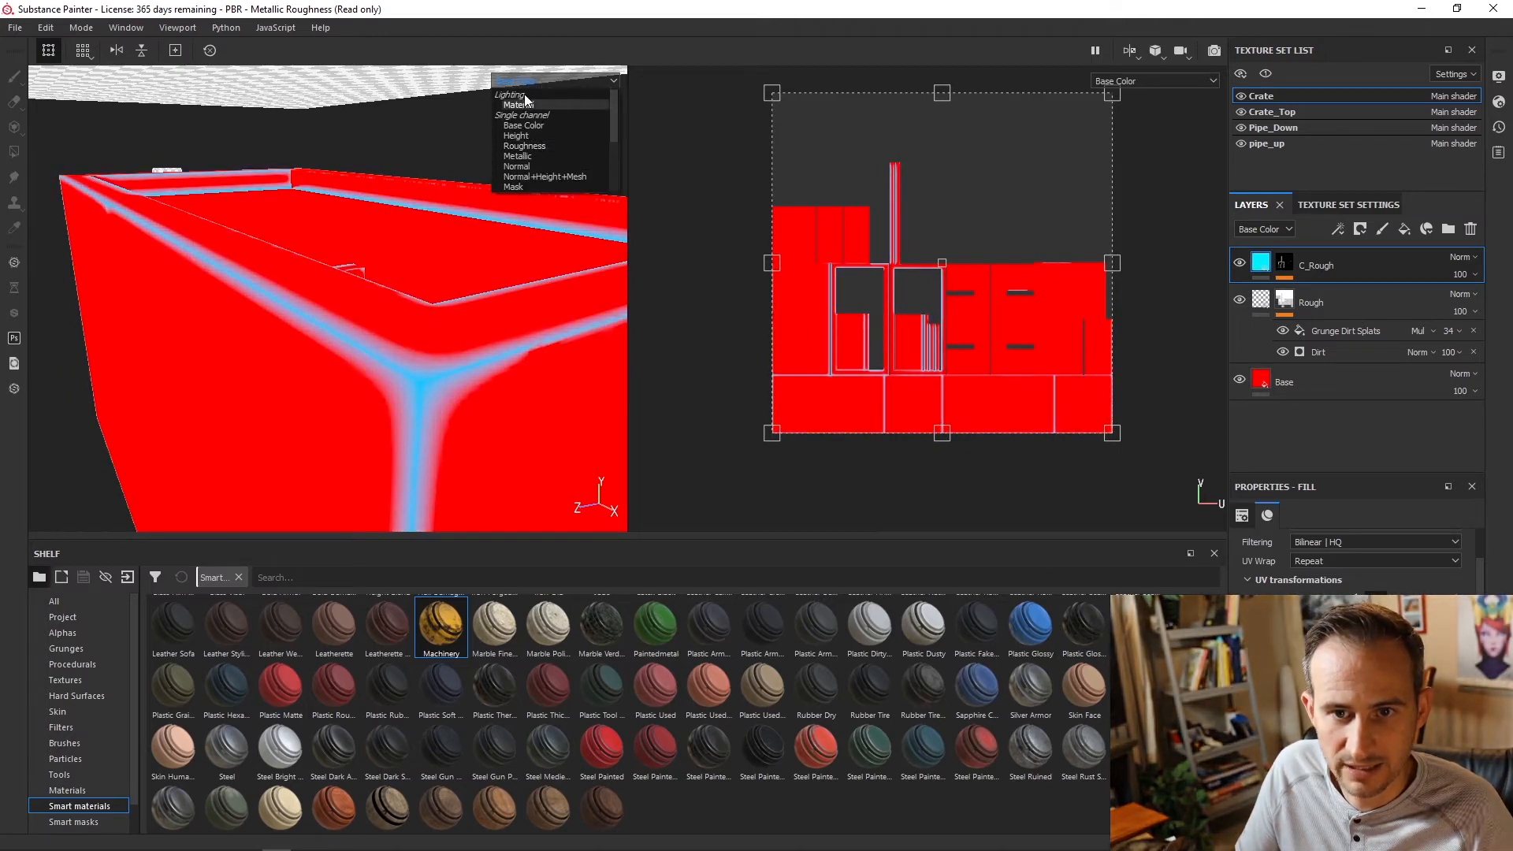
{"action": "left_click", "coordinate": [520, 104]}
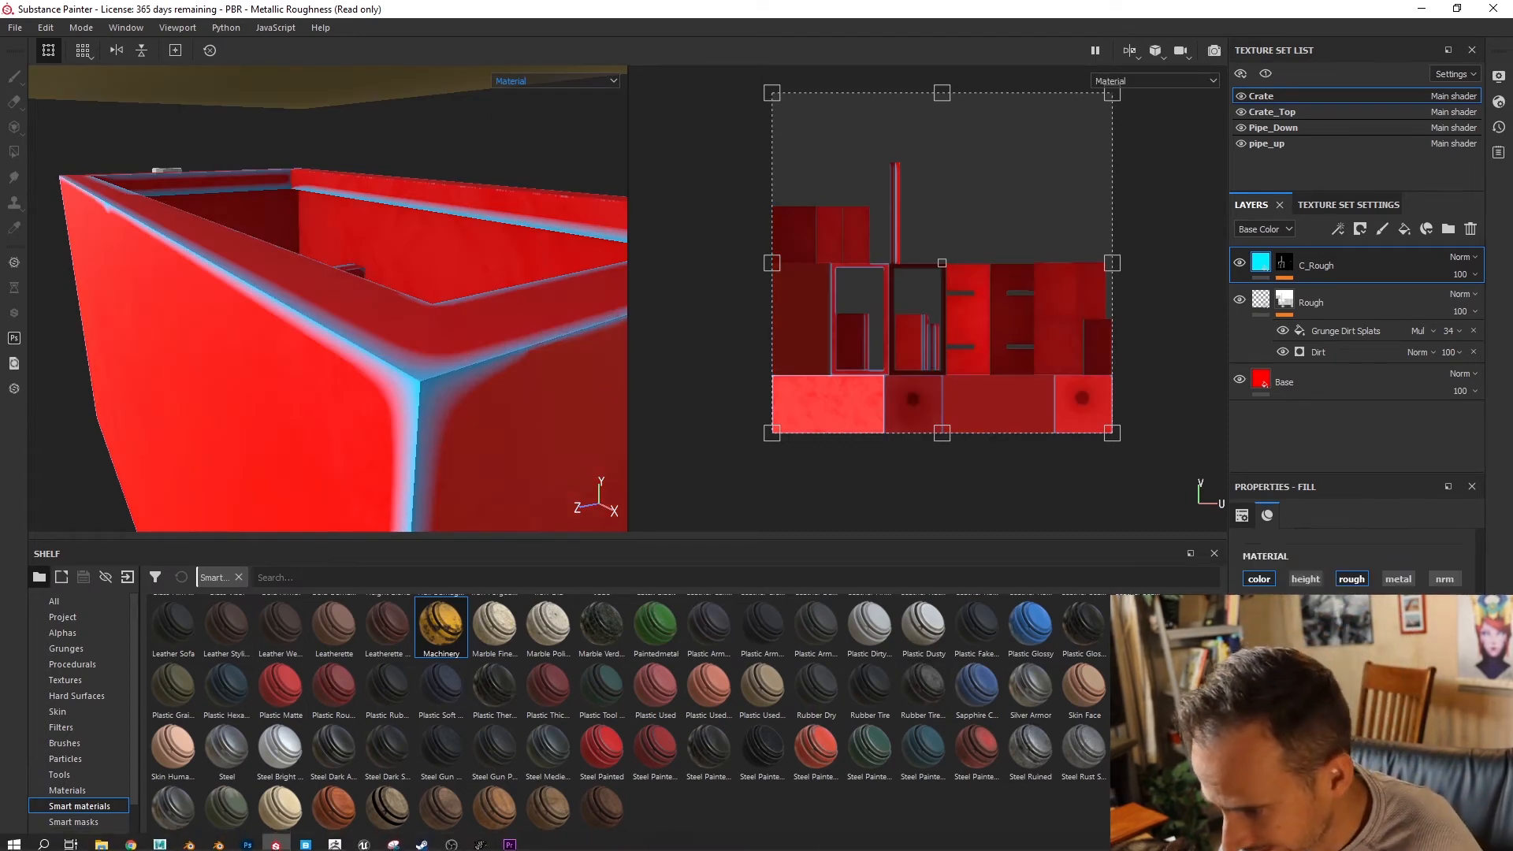
Step: Change the C_Rough fill's base color to a neutral mid gray
{"action": "left_click", "coordinate": [1355, 678]}
{"action": "left_click_drag", "start_coordinate": [1354, 552], "coordinate": [1264, 494]}
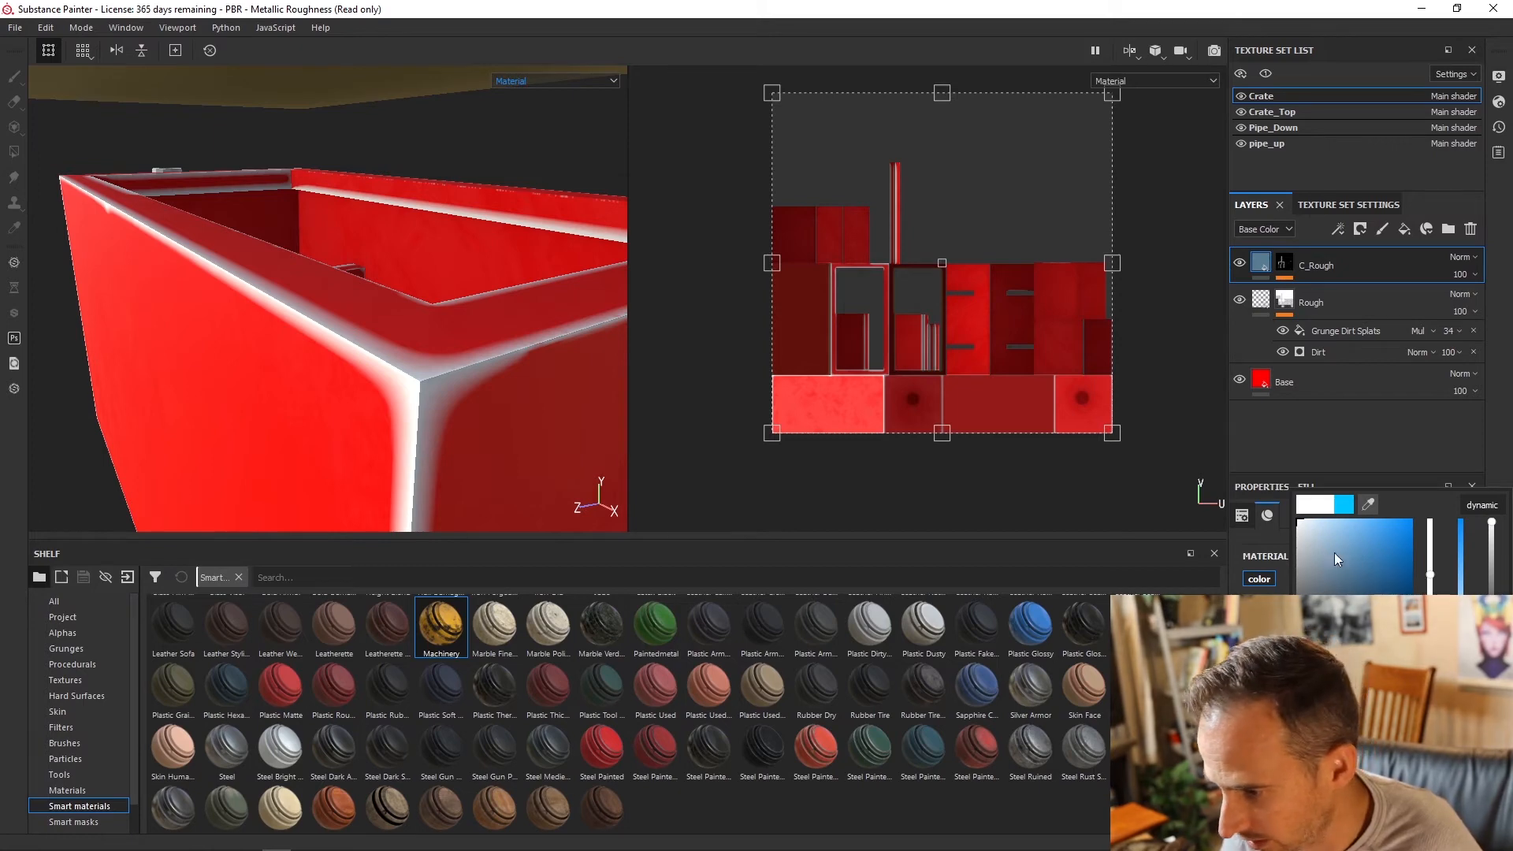
{"action": "left_click_drag", "start_coordinate": [1335, 558], "coordinate": [1297, 580]}
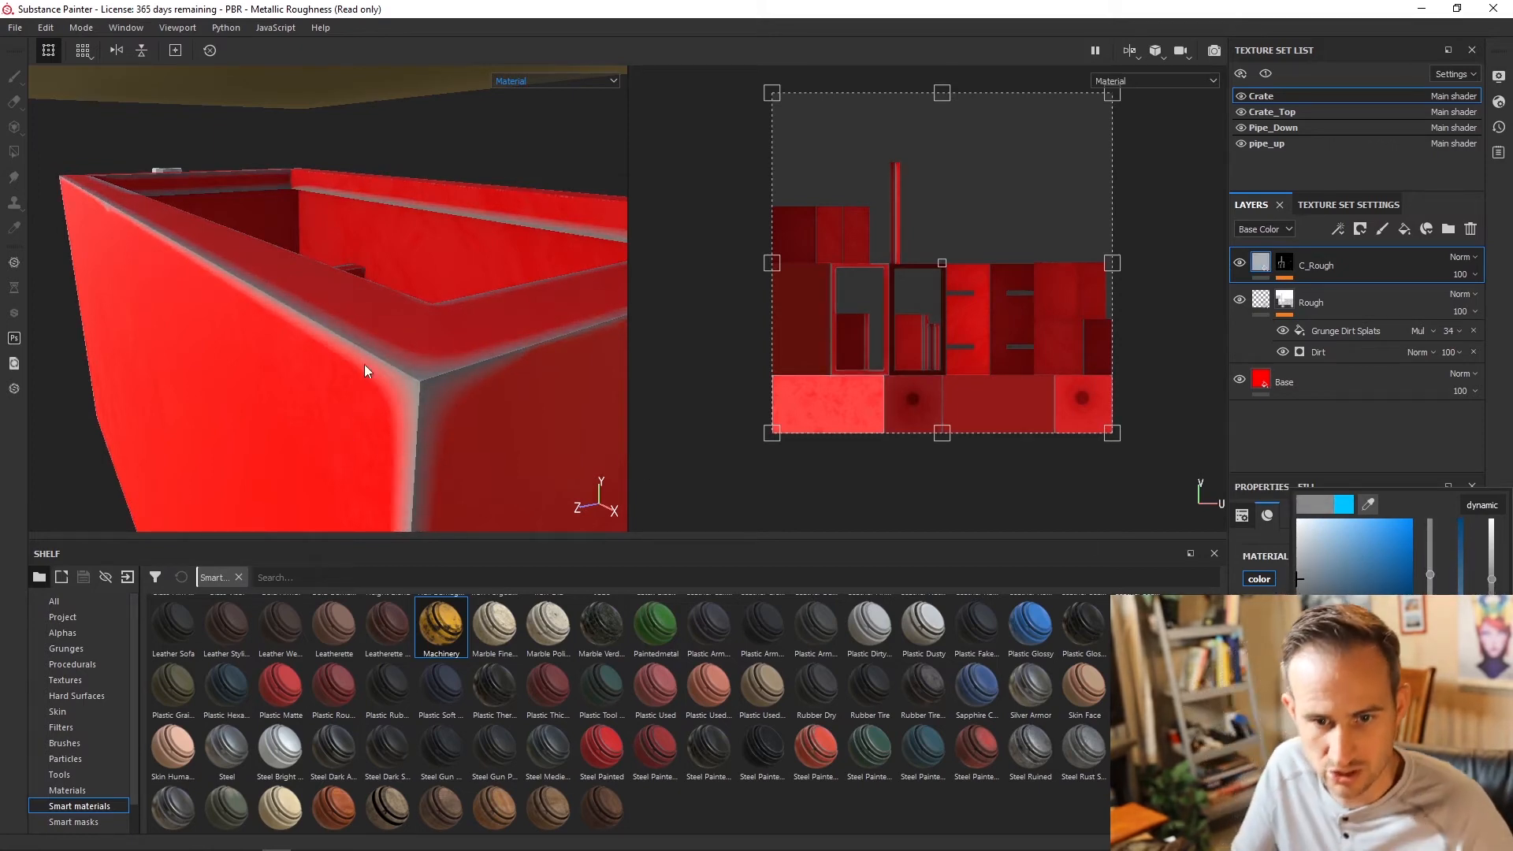
{"action": "left_click", "coordinate": [571, 524]}
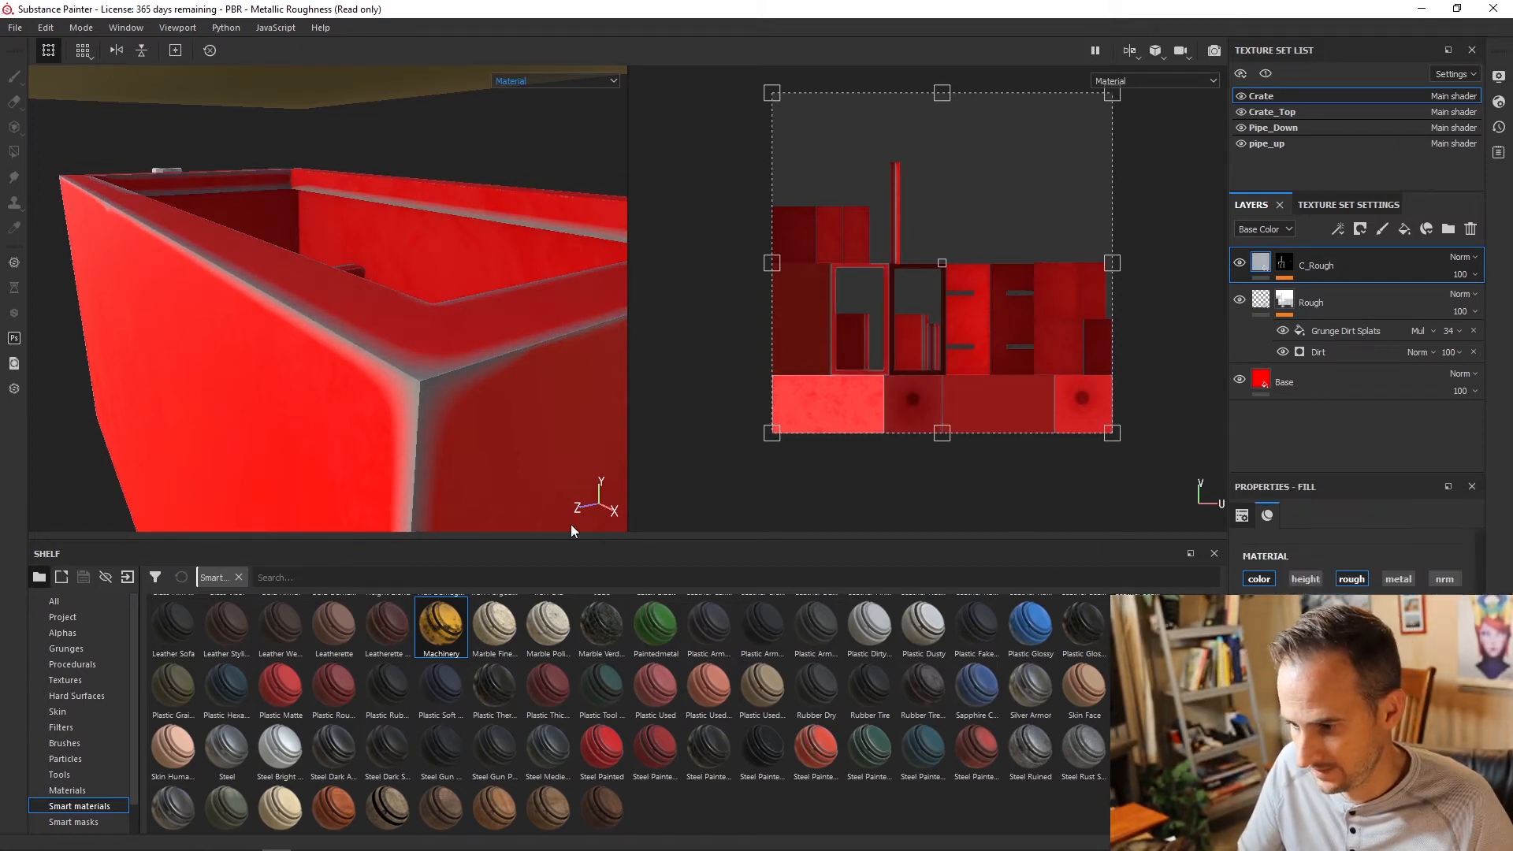
Step: Add a fill above the Curvature generator in the C_Rough mask, using Grunge Leaks as its grayscale texture
{"action": "left_click_drag", "start_coordinate": [571, 526], "coordinate": [359, 347], "text": "alt"}
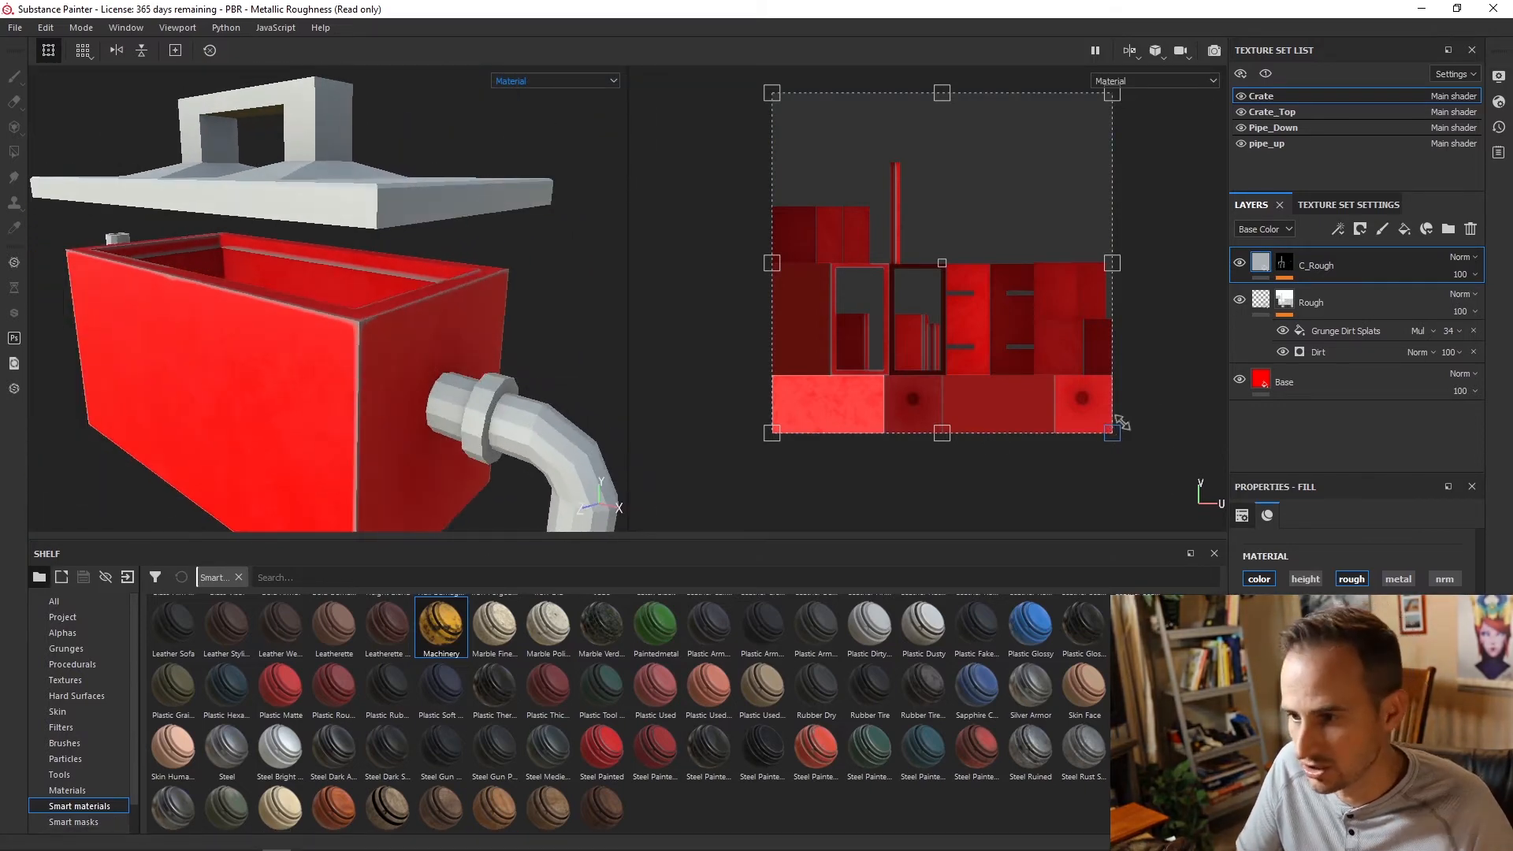
{"action": "left_click", "coordinate": [1290, 271]}
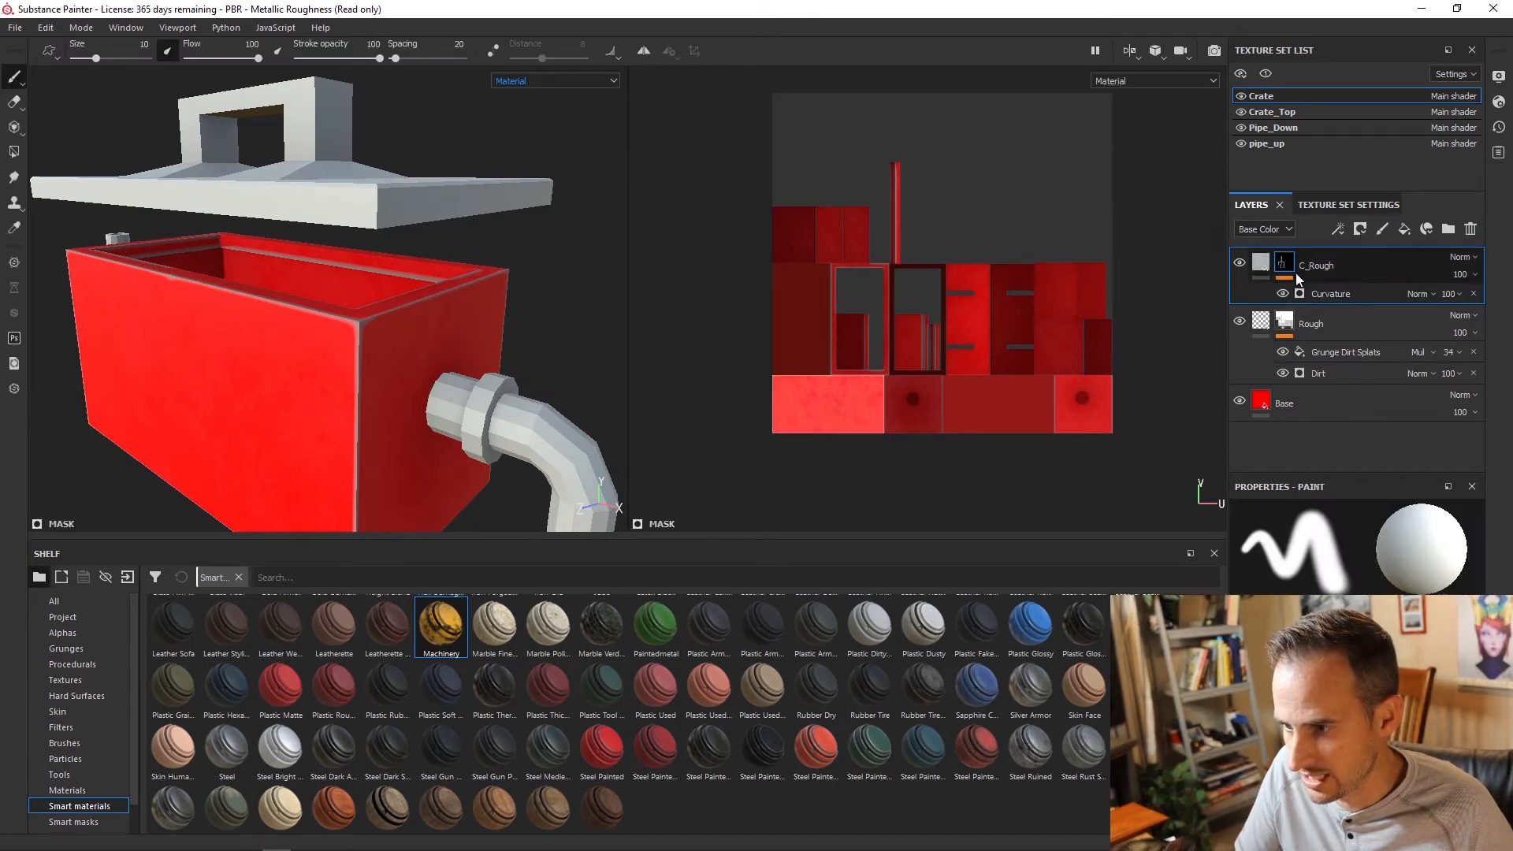
{"action": "left_click", "coordinate": [1322, 293]}
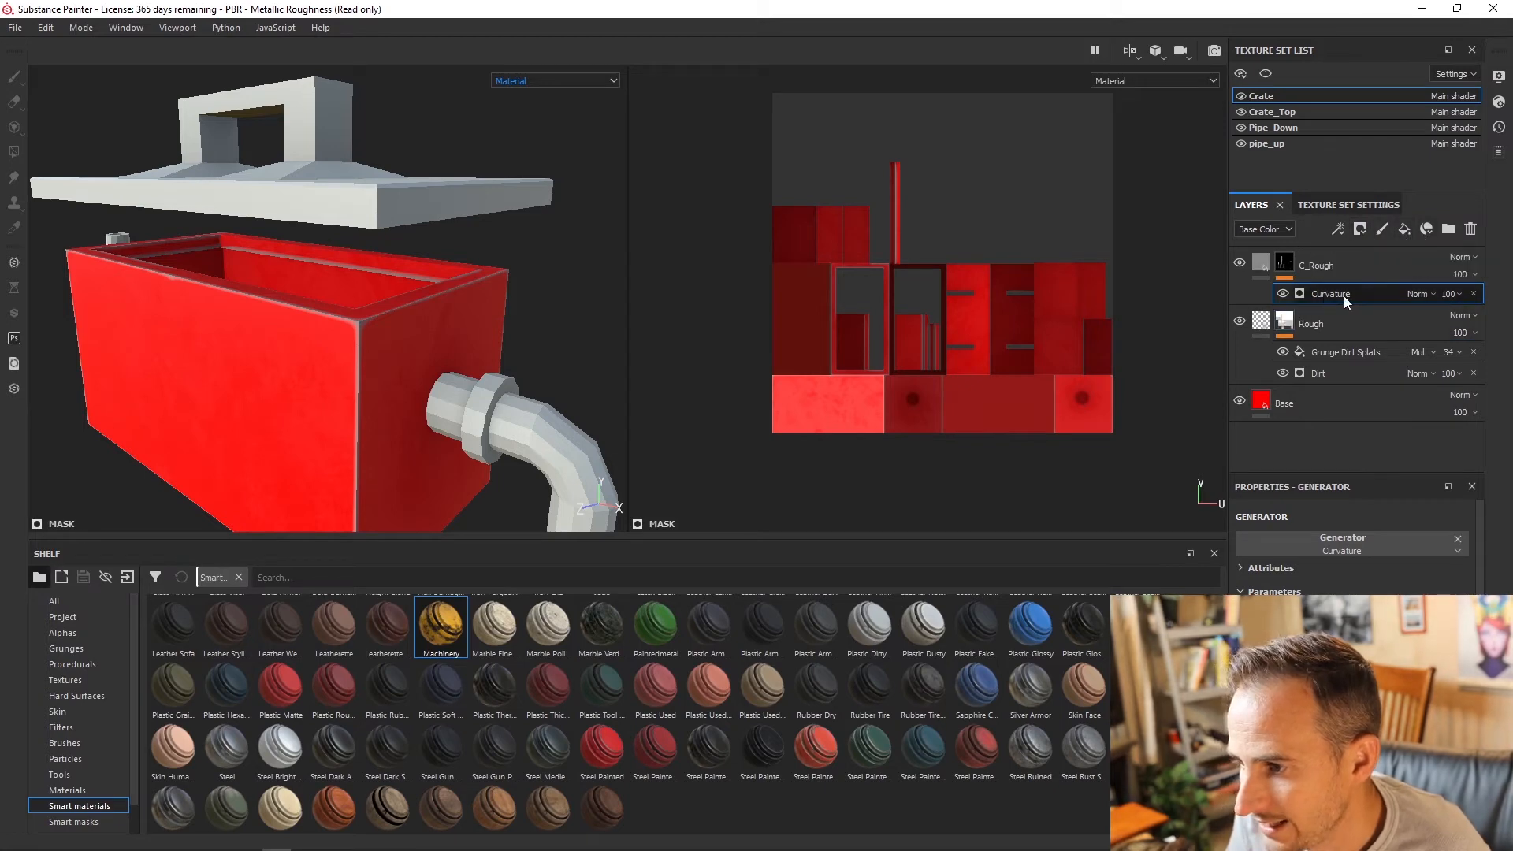
{"action": "left_click", "coordinate": [1341, 227]}
{"action": "left_click", "coordinate": [1367, 287]}
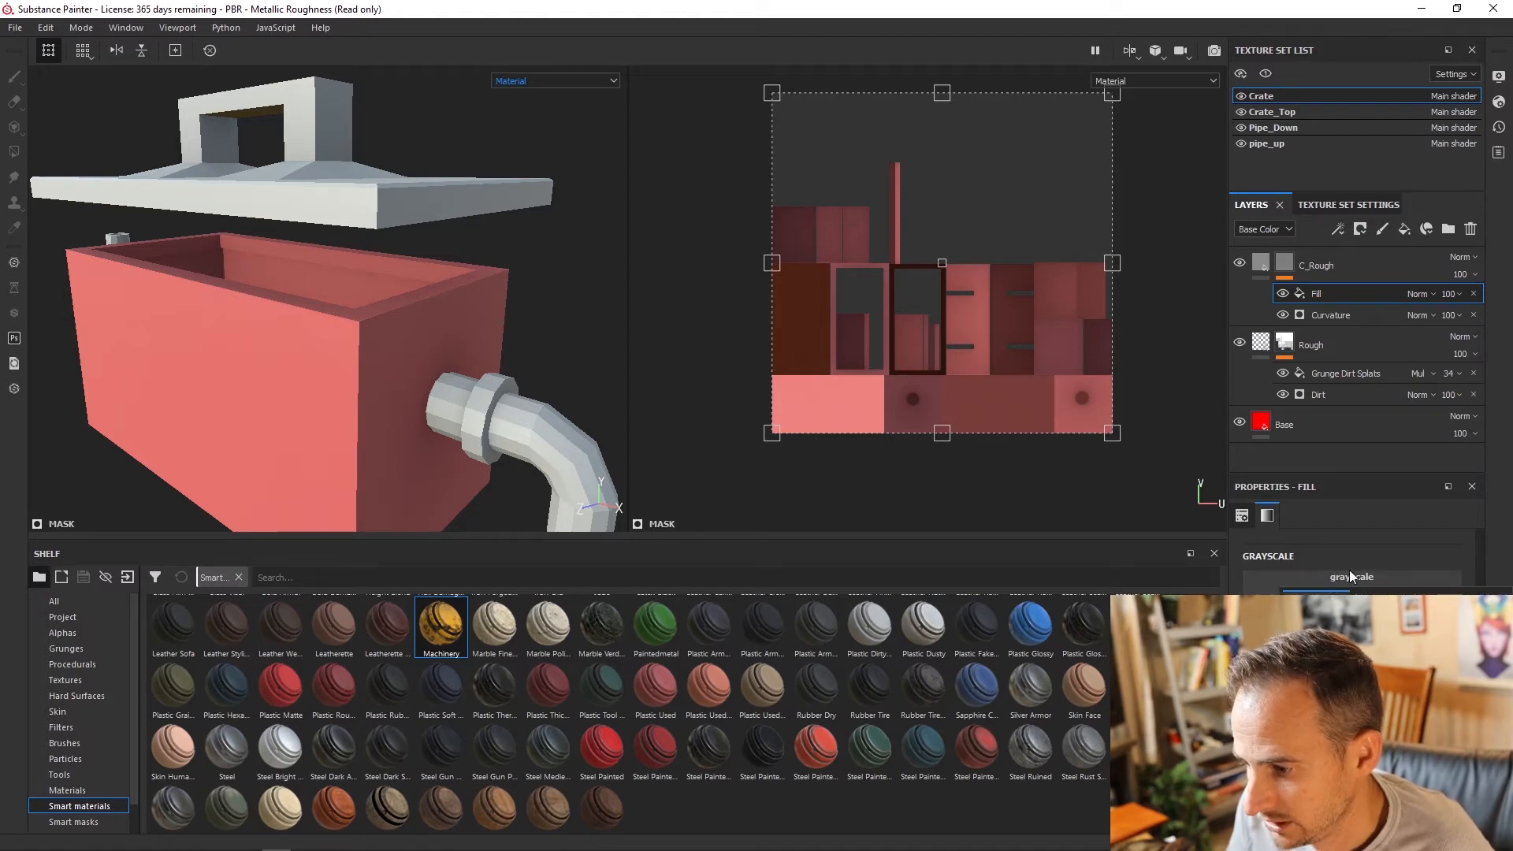
{"action": "left_click", "coordinate": [1340, 662]}
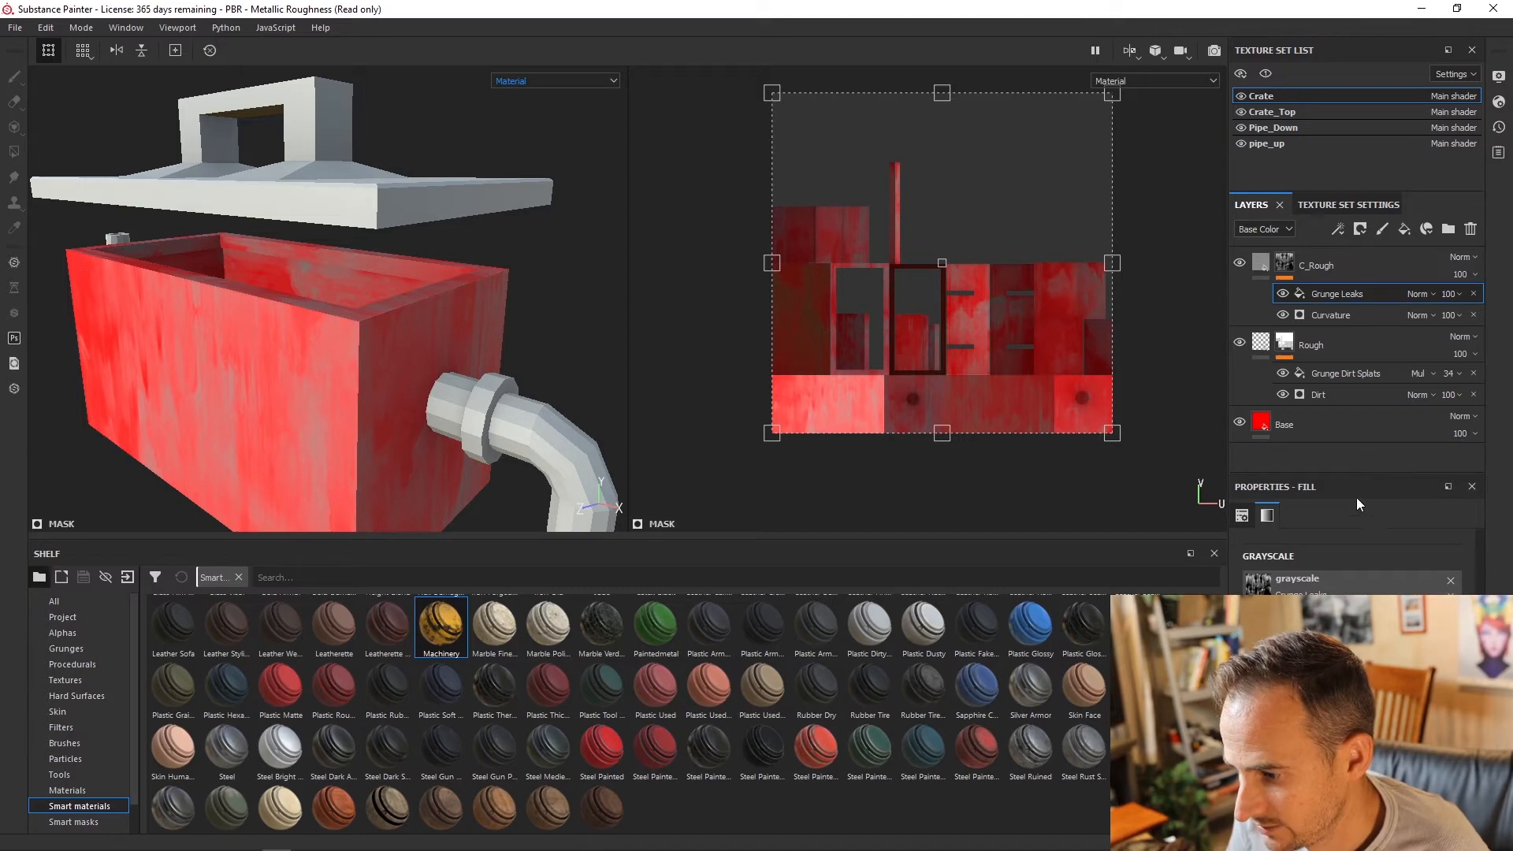
Step: Set the Grunge Leaks fill's projection to Tri-planar projection
{"action": "scroll", "coordinate": [1348, 567], "scroll_direction": "up", "scroll_amount": 5}
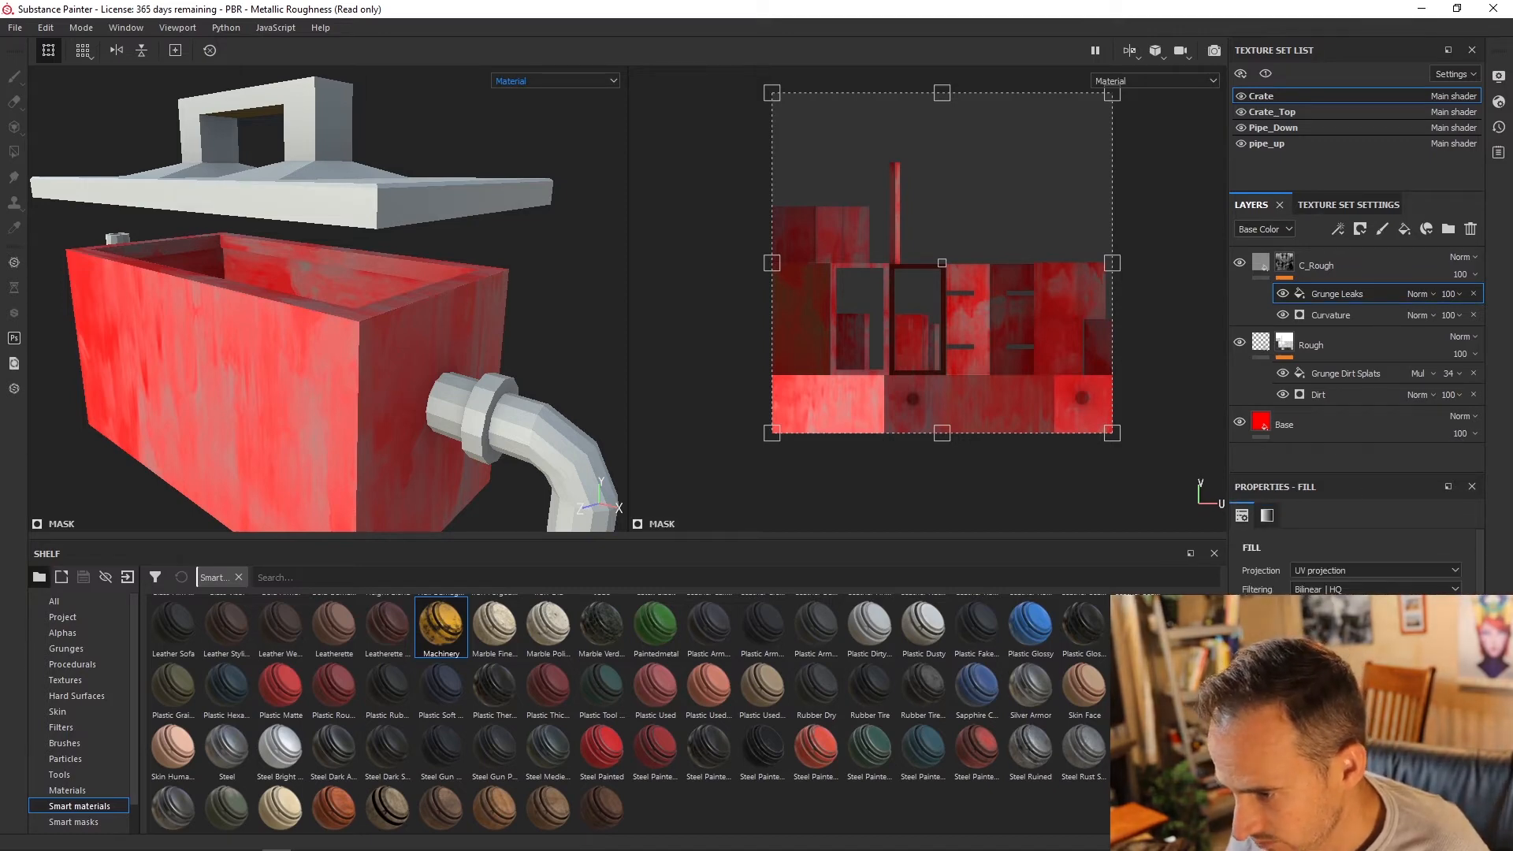
{"action": "left_click", "coordinate": [1338, 571]}
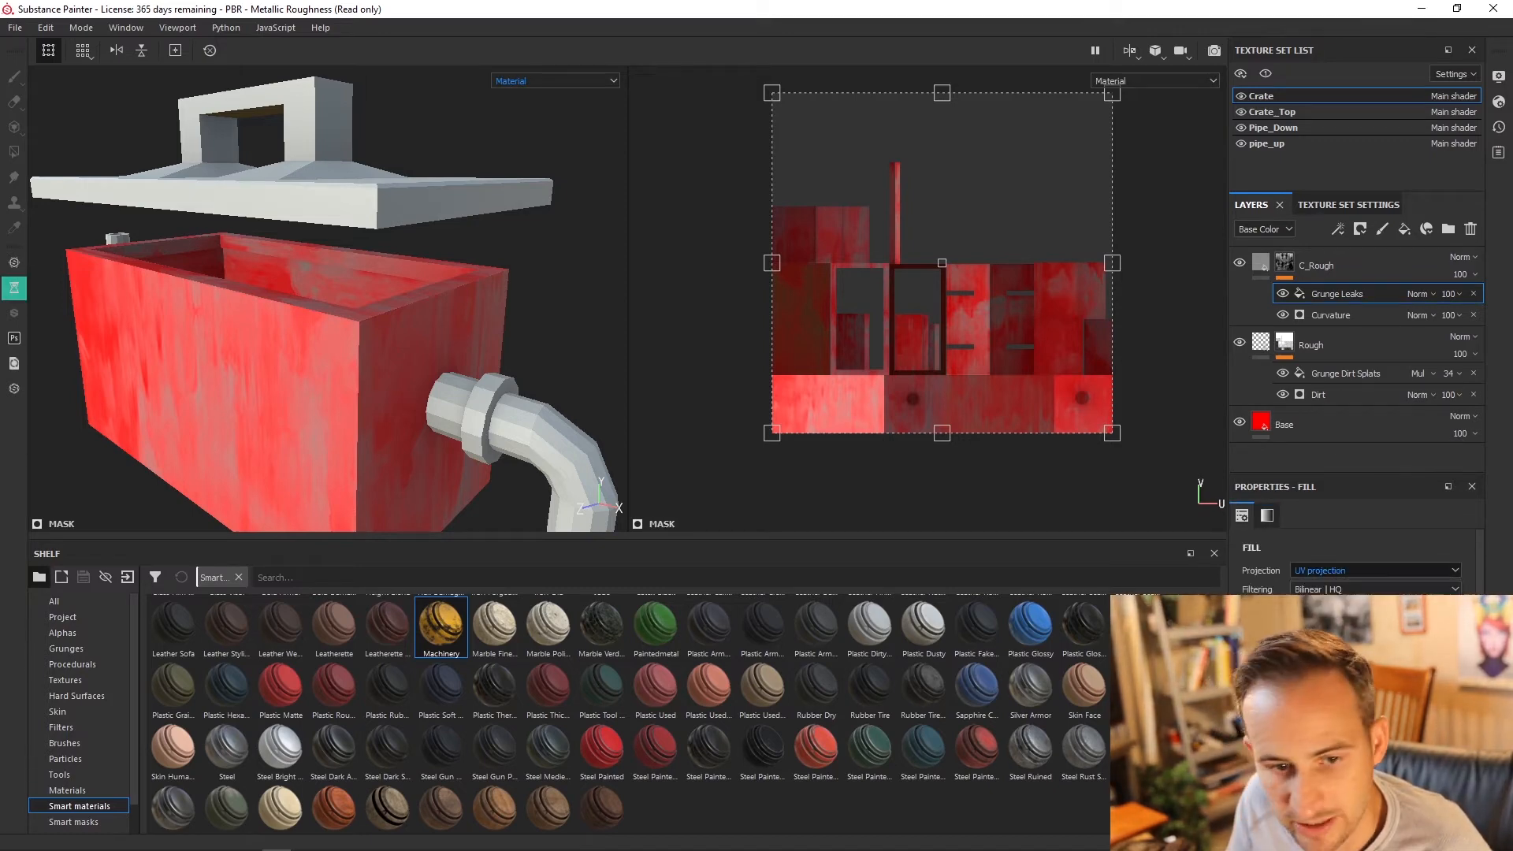
{"action": "left_click", "coordinate": [1339, 609]}
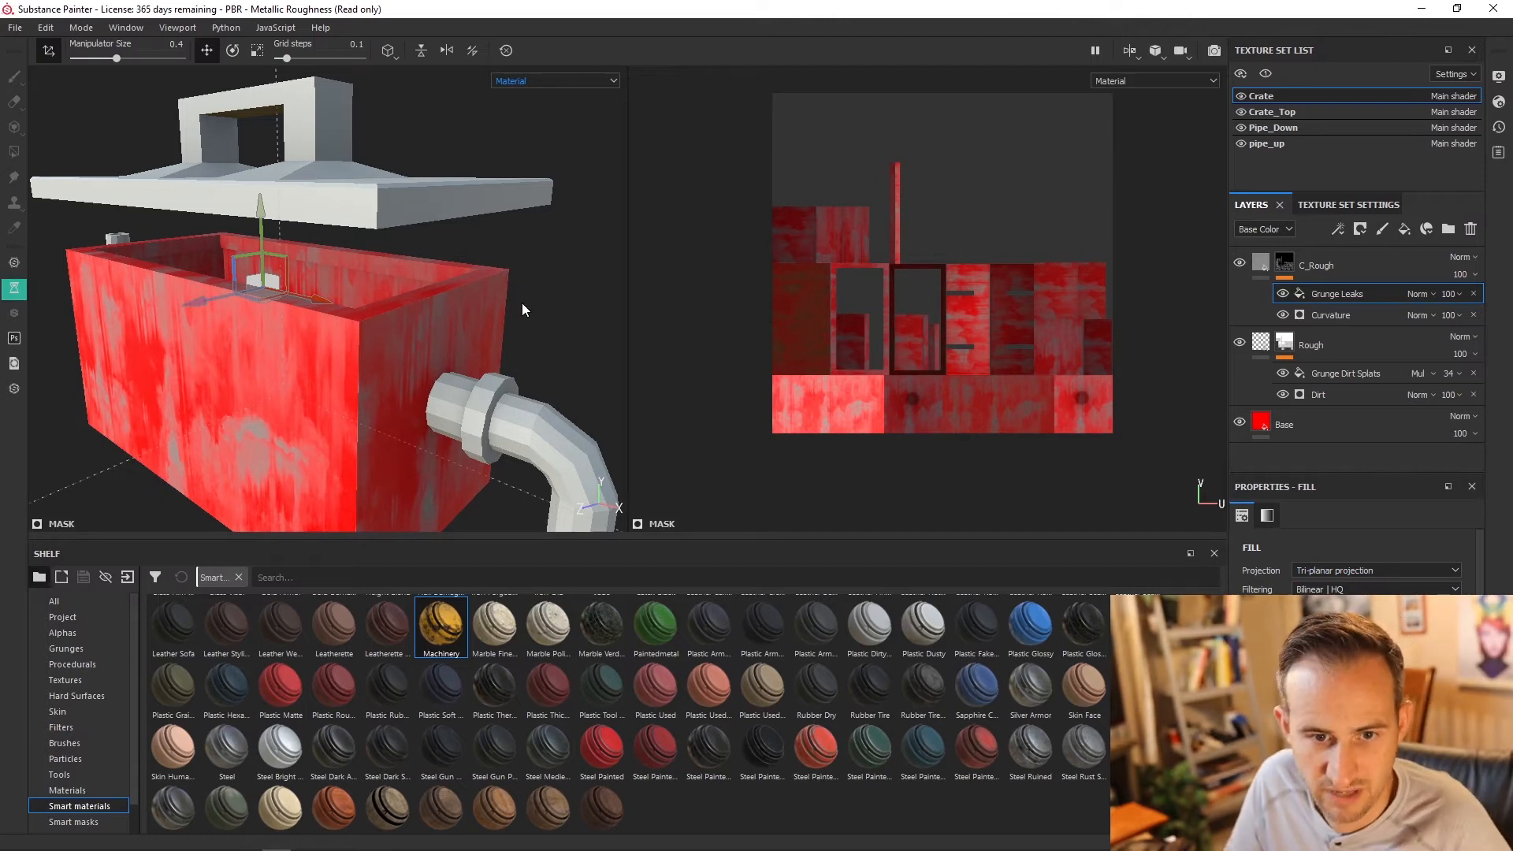
{"action": "left_click_drag", "start_coordinate": [288, 357], "coordinate": [271, 356], "text": "alt"}
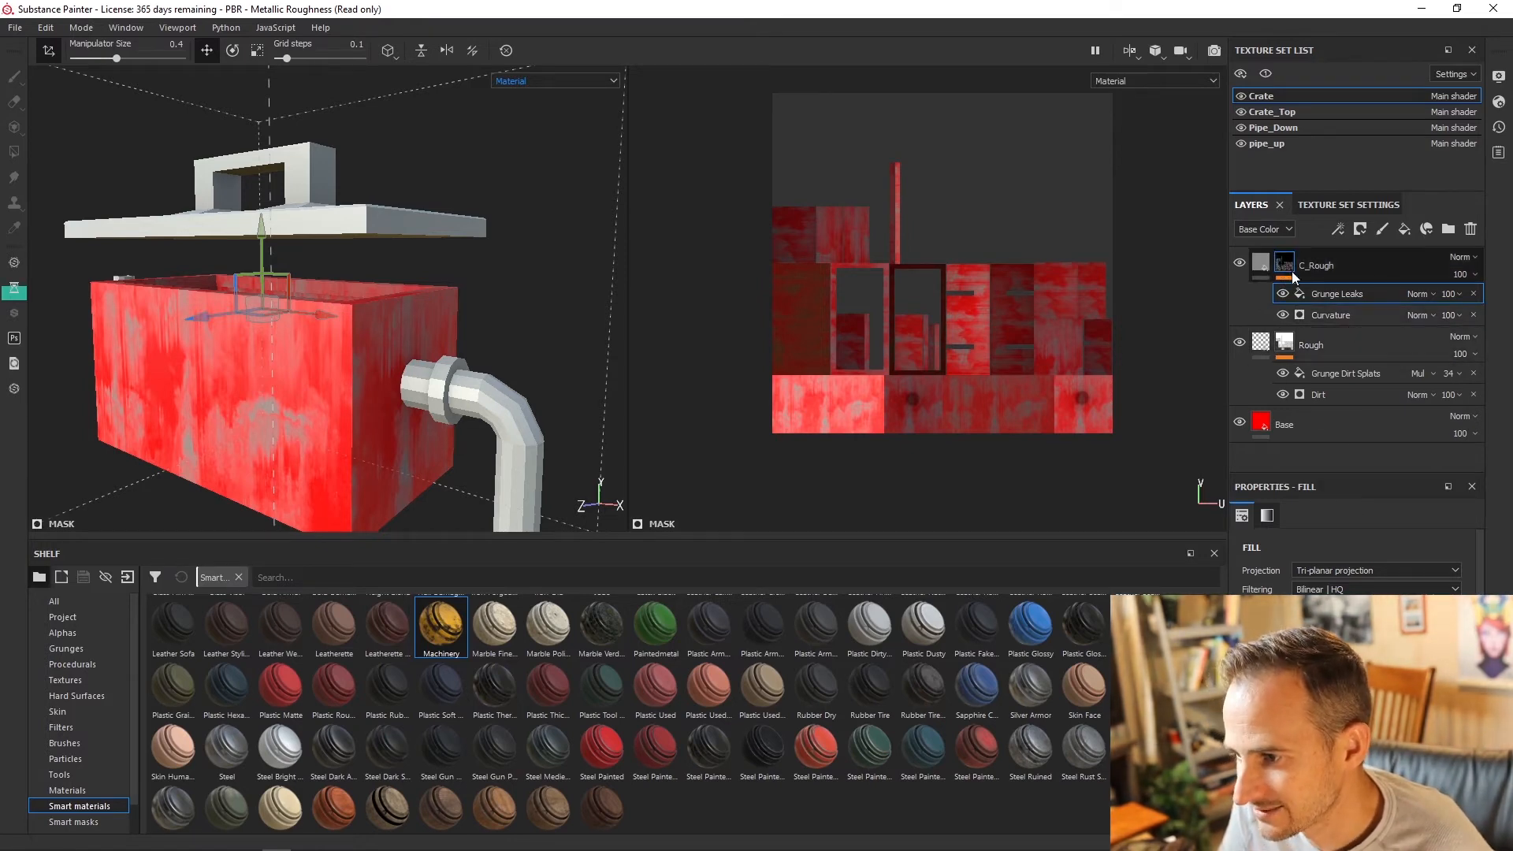
Step: Compare the crate with the C_Rough layer shown and hidden
{"action": "left_click", "coordinate": [1240, 261]}
{"action": "left_click", "coordinate": [1240, 262]}
{"action": "left_click", "coordinate": [1241, 261]}
{"action": "left_click", "coordinate": [1241, 261]}
{"action": "left_click", "coordinate": [1241, 262]}
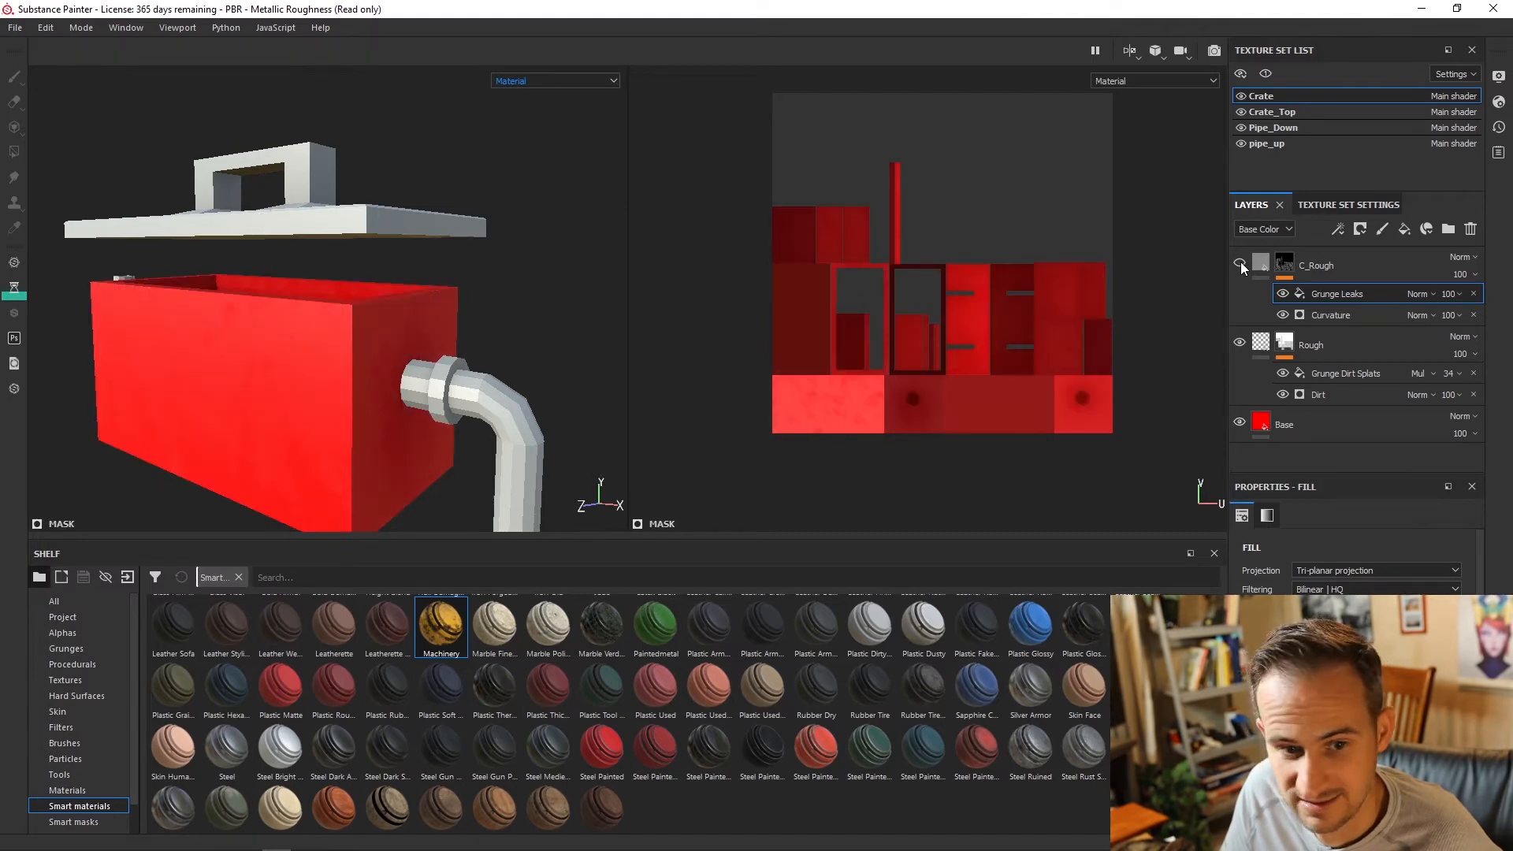
{"action": "left_click", "coordinate": [1241, 262]}
{"action": "left_click", "coordinate": [1240, 262]}
{"action": "left_click", "coordinate": [1240, 262]}
Step: Examine the C_Rough layer's effect with the Rough and Base layers hidden, and restore both layers' visibility
{"action": "left_click", "coordinate": [1240, 343]}
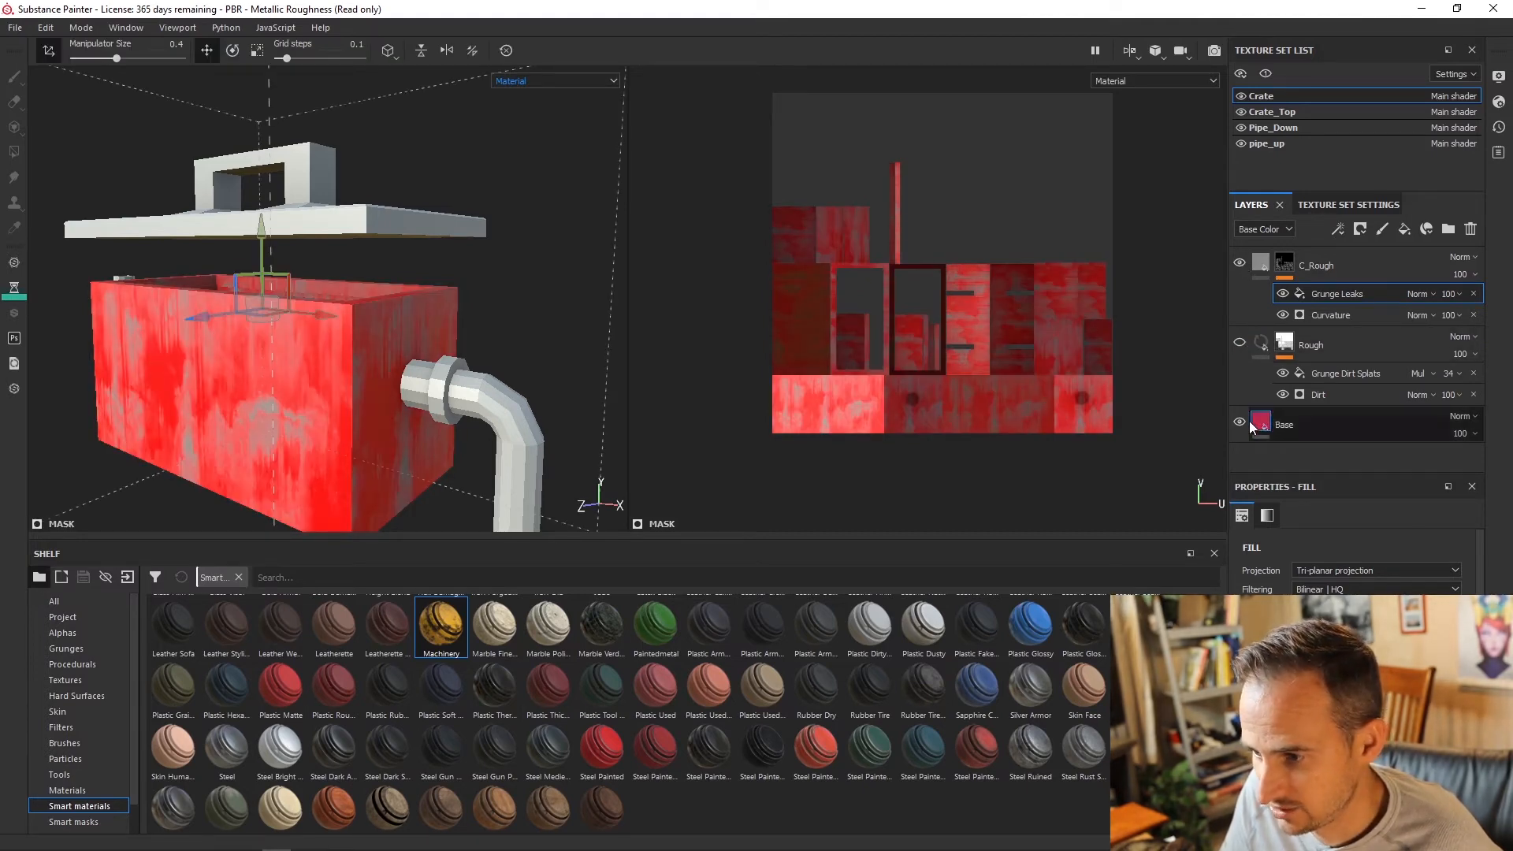
{"action": "left_click", "coordinate": [1240, 422]}
{"action": "left_click", "coordinate": [1241, 261]}
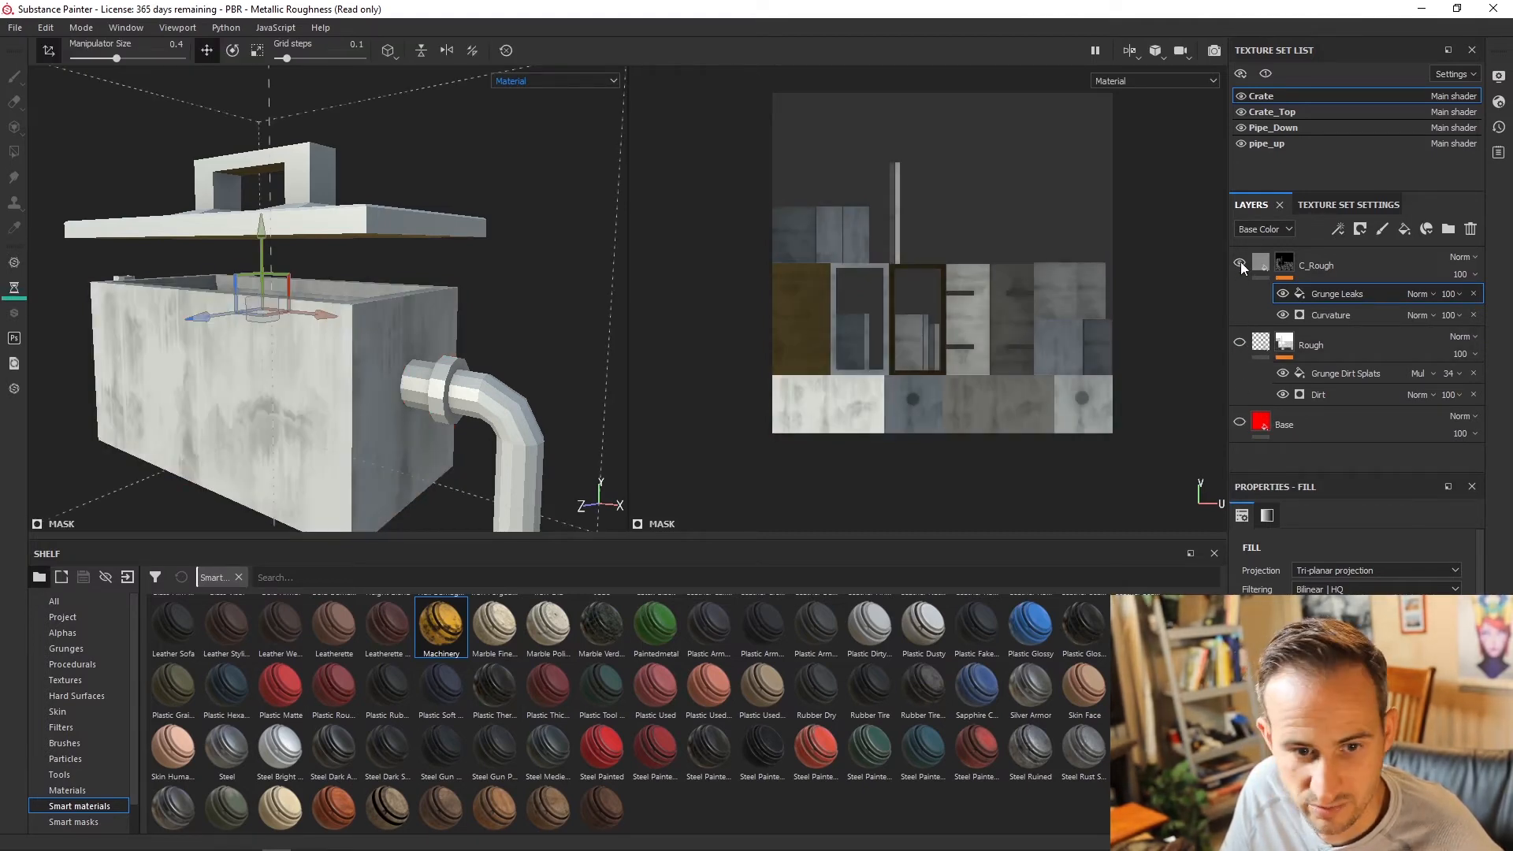
{"action": "left_click", "coordinate": [1240, 262]}
{"action": "left_click", "coordinate": [1241, 262]}
{"action": "left_click", "coordinate": [1240, 261]}
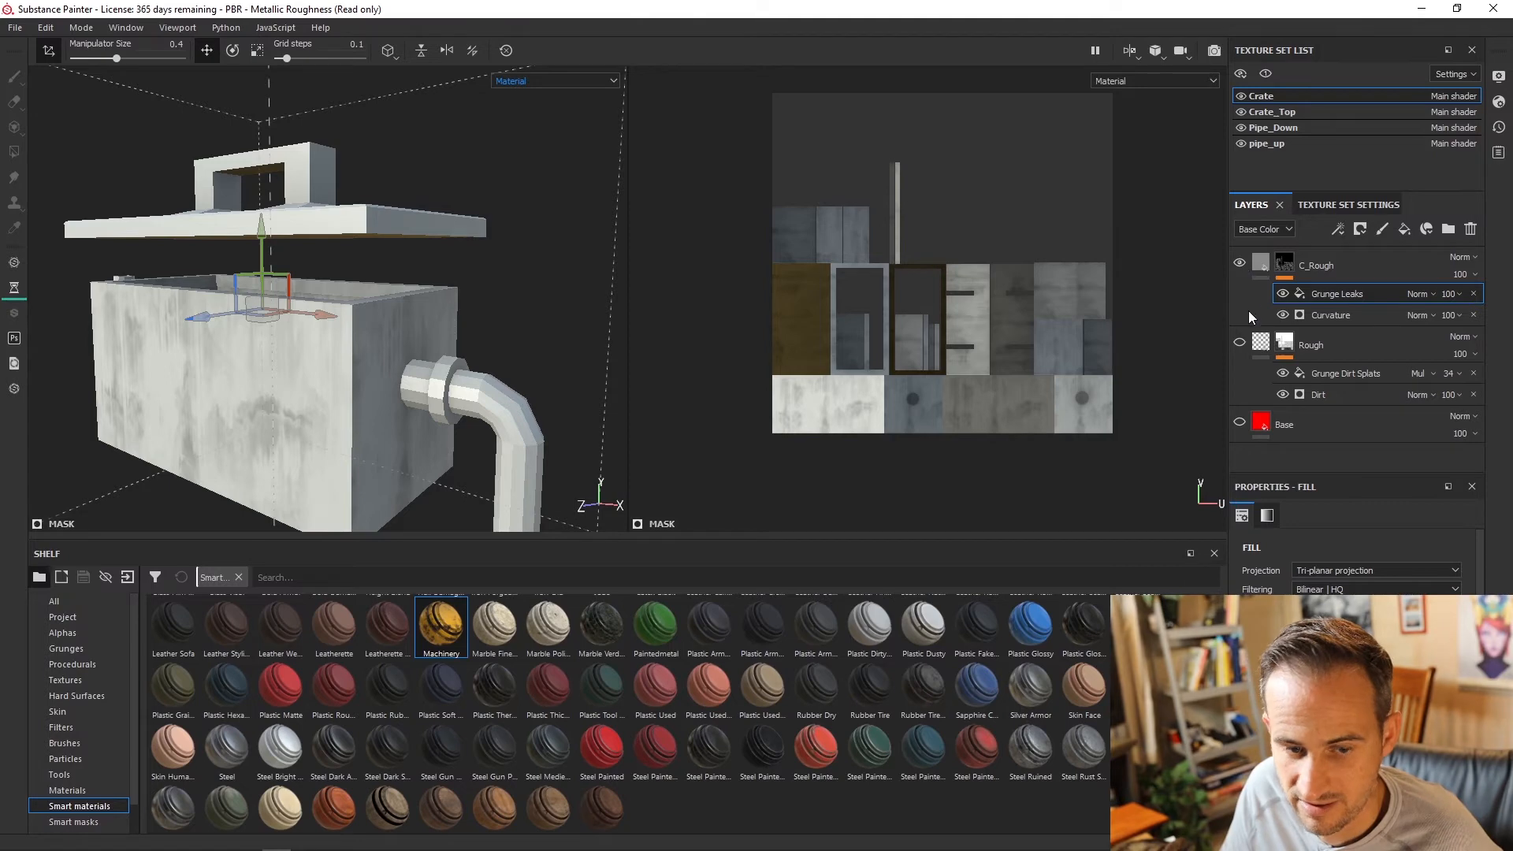
{"action": "left_click", "coordinate": [1241, 424]}
{"action": "left_click_drag", "start_coordinate": [241, 323], "coordinate": [331, 339], "text": "alt"}
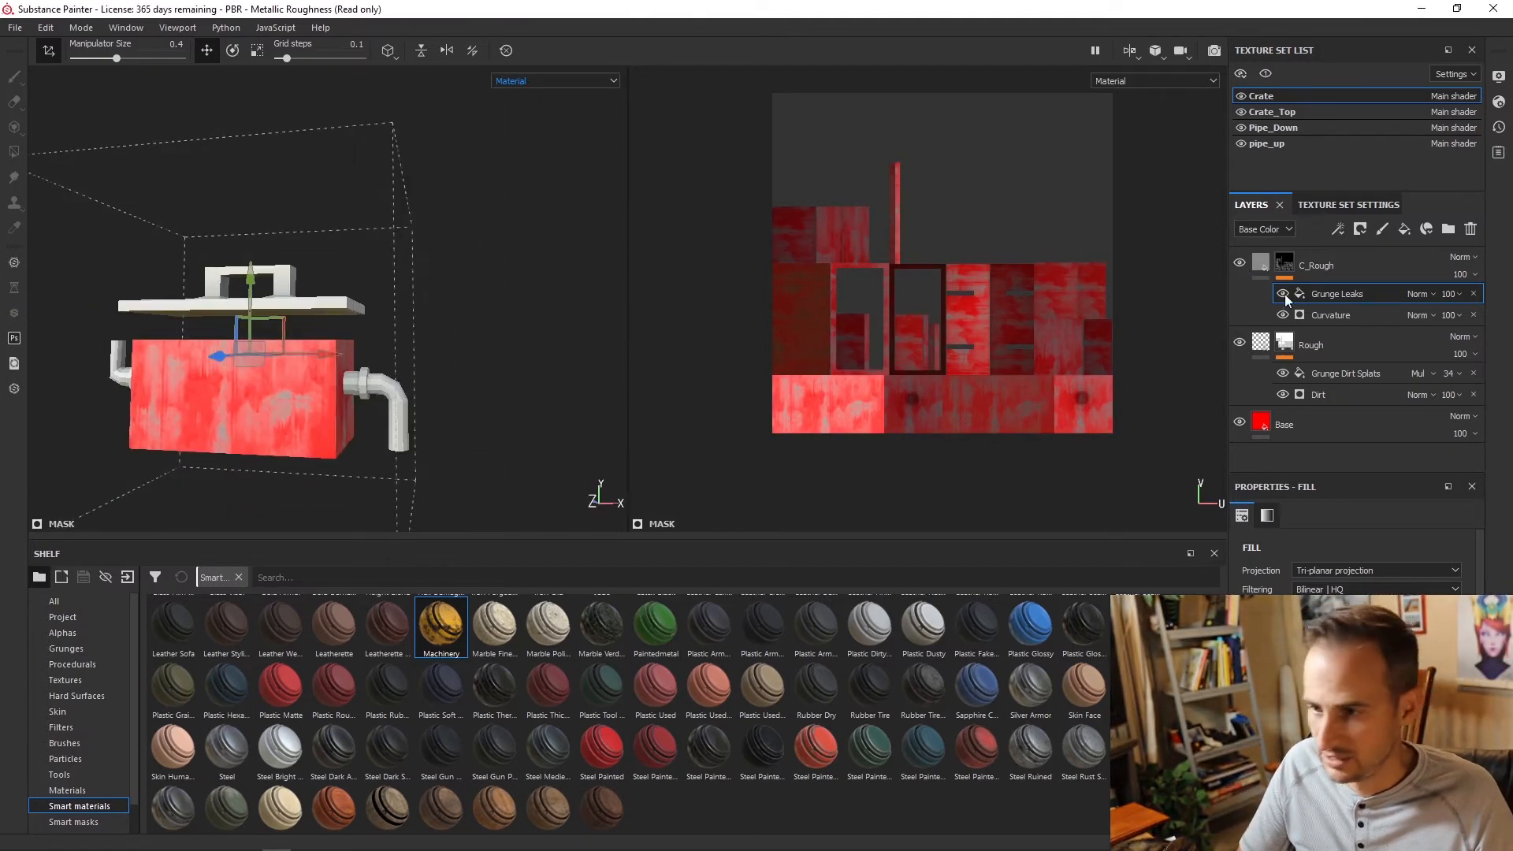
Step: Try removing the Grunge Leaks fill from the C_Rough mask, and undo the removal
{"action": "left_click", "coordinate": [1472, 293]}
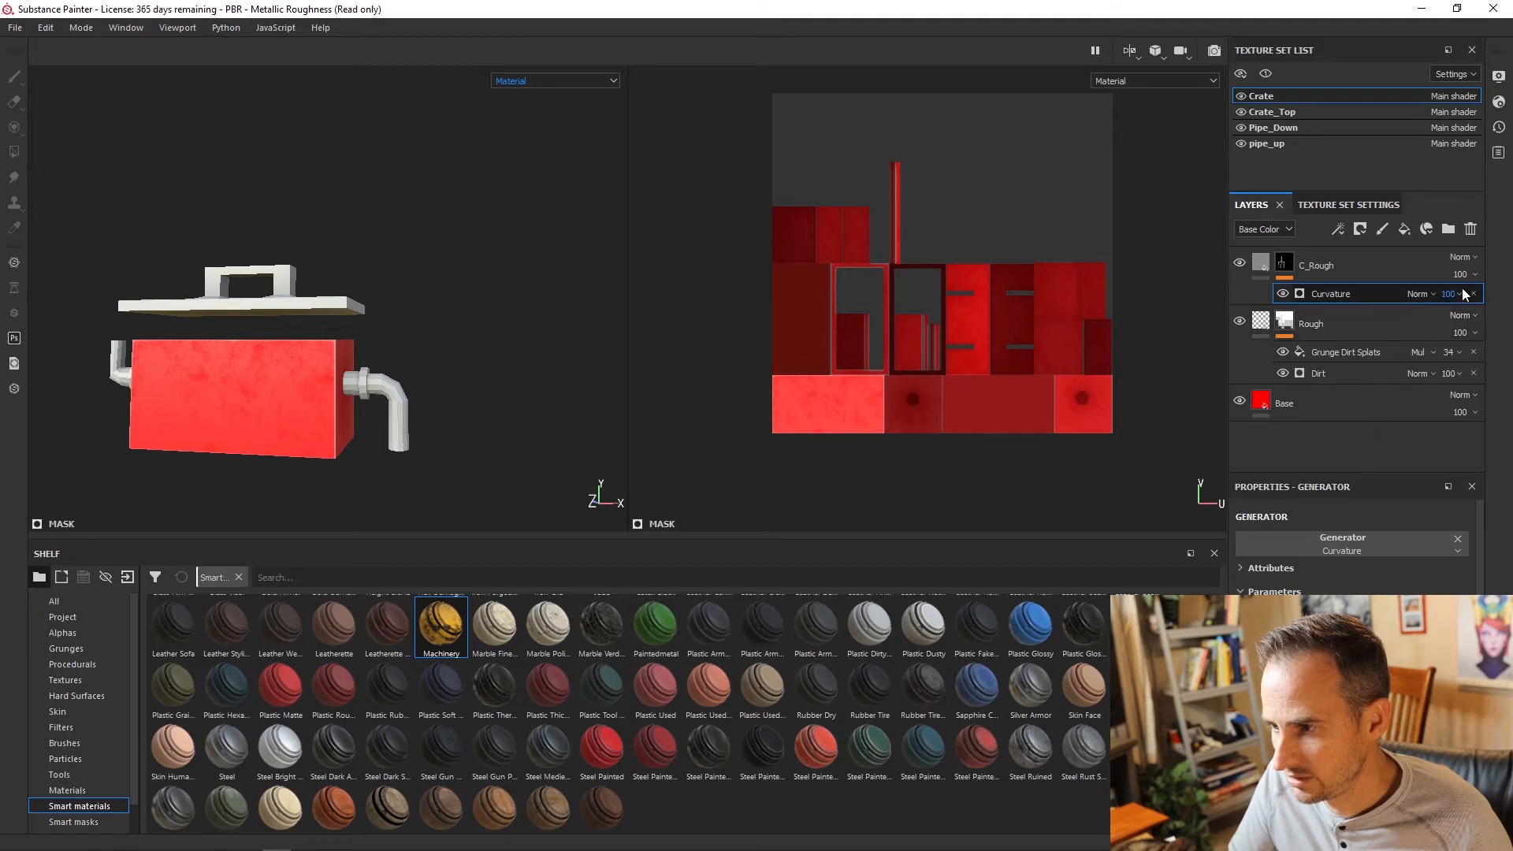
{"action": "left_click", "coordinate": [1428, 284]}
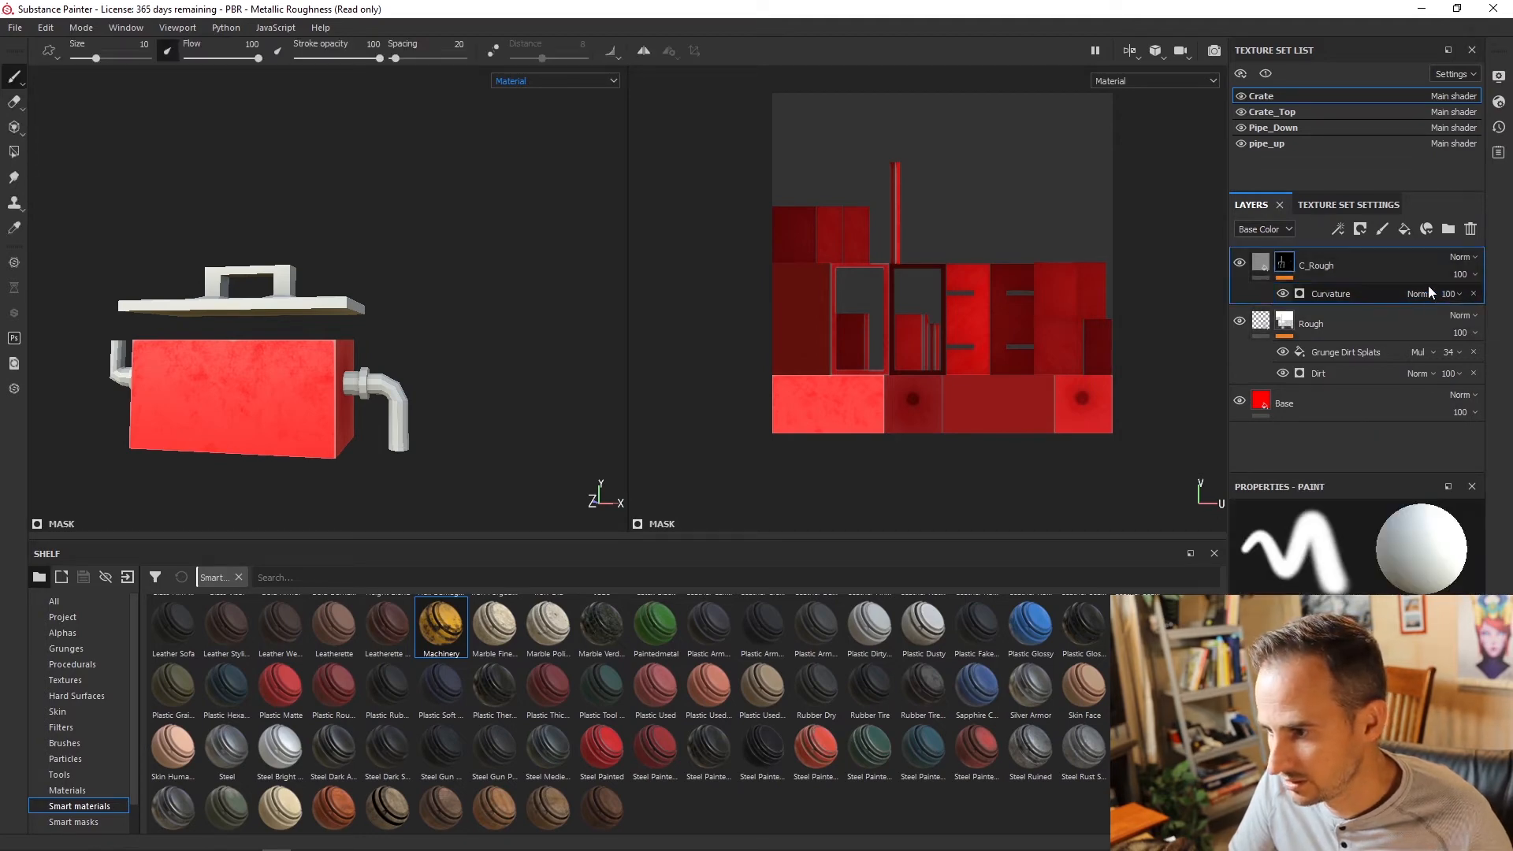
{"action": "key", "text": "ctrl+z"}
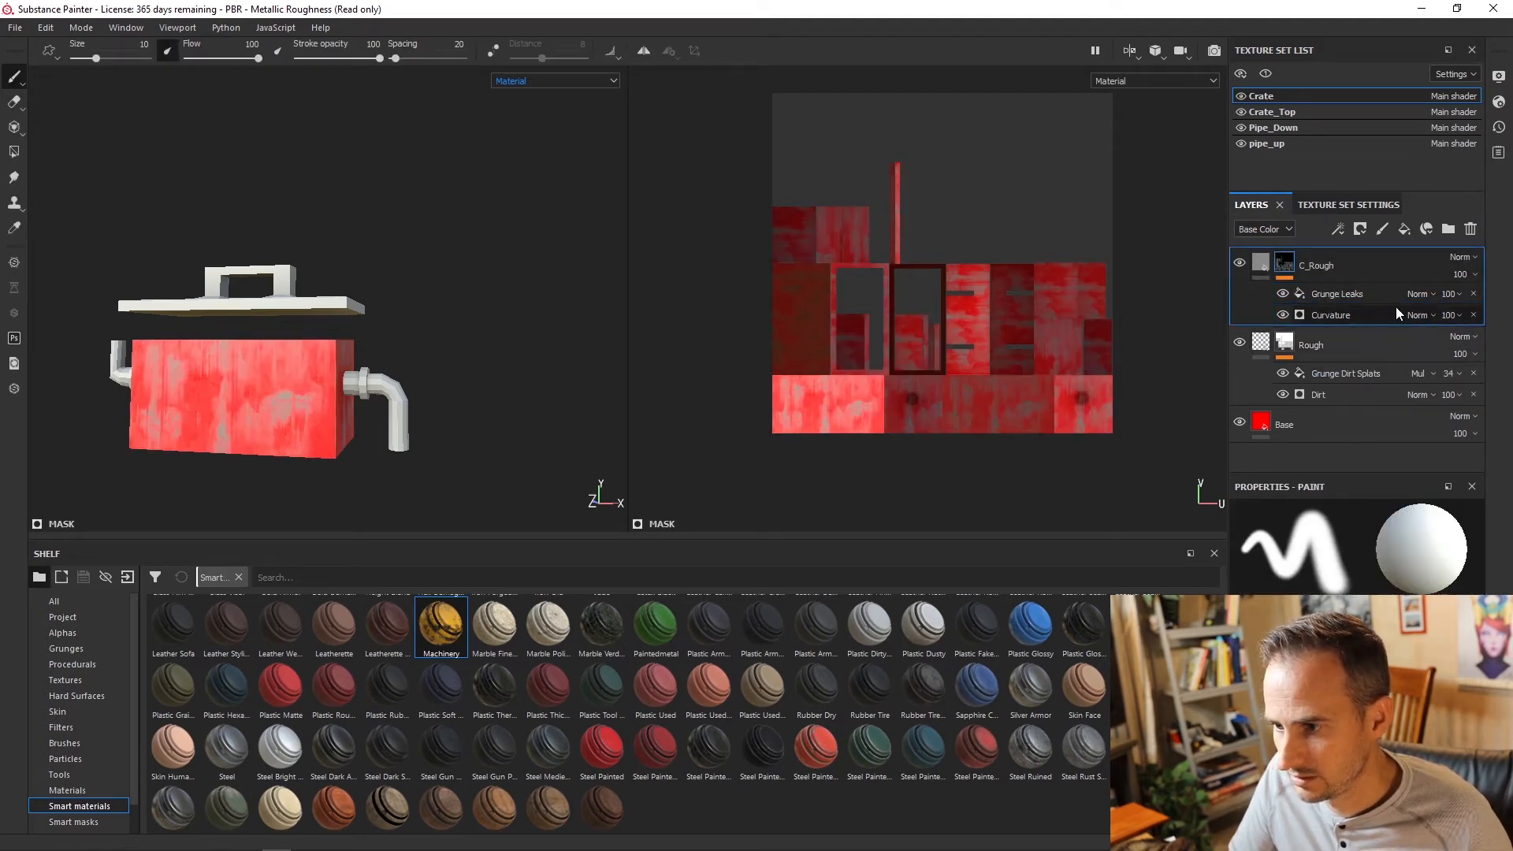
Step: Try lowering the Grunge Leaks fill's opacity to 47
{"action": "left_click", "coordinate": [1459, 314]}
{"action": "left_click_drag", "start_coordinate": [1459, 342], "coordinate": [1507, 322]}
{"action": "left_click", "coordinate": [1454, 316]}
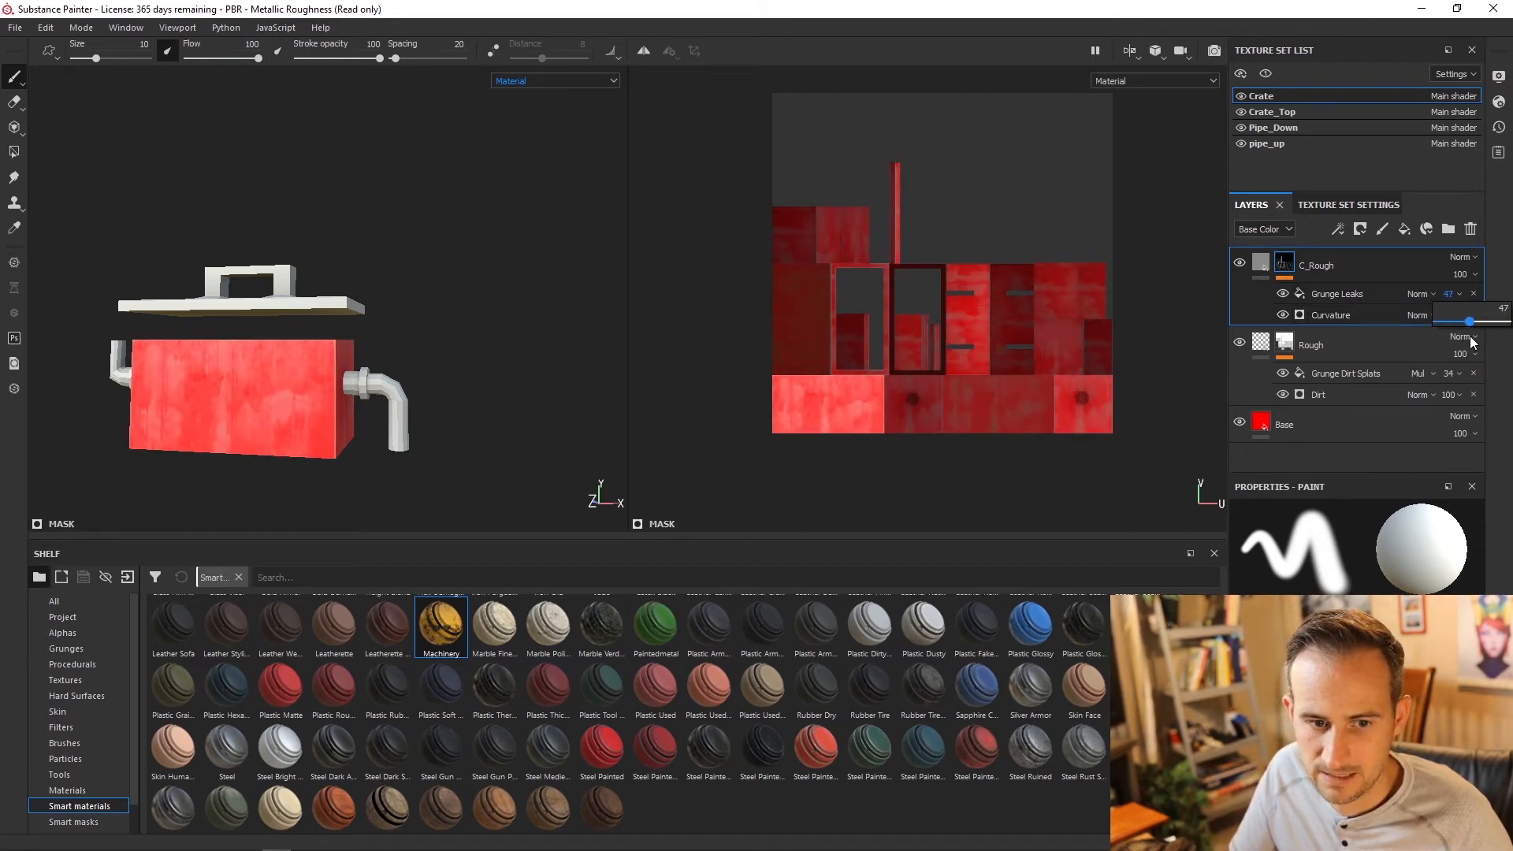
{"action": "left_click", "coordinate": [1345, 295]}
{"action": "left_click", "coordinate": [1361, 229]}
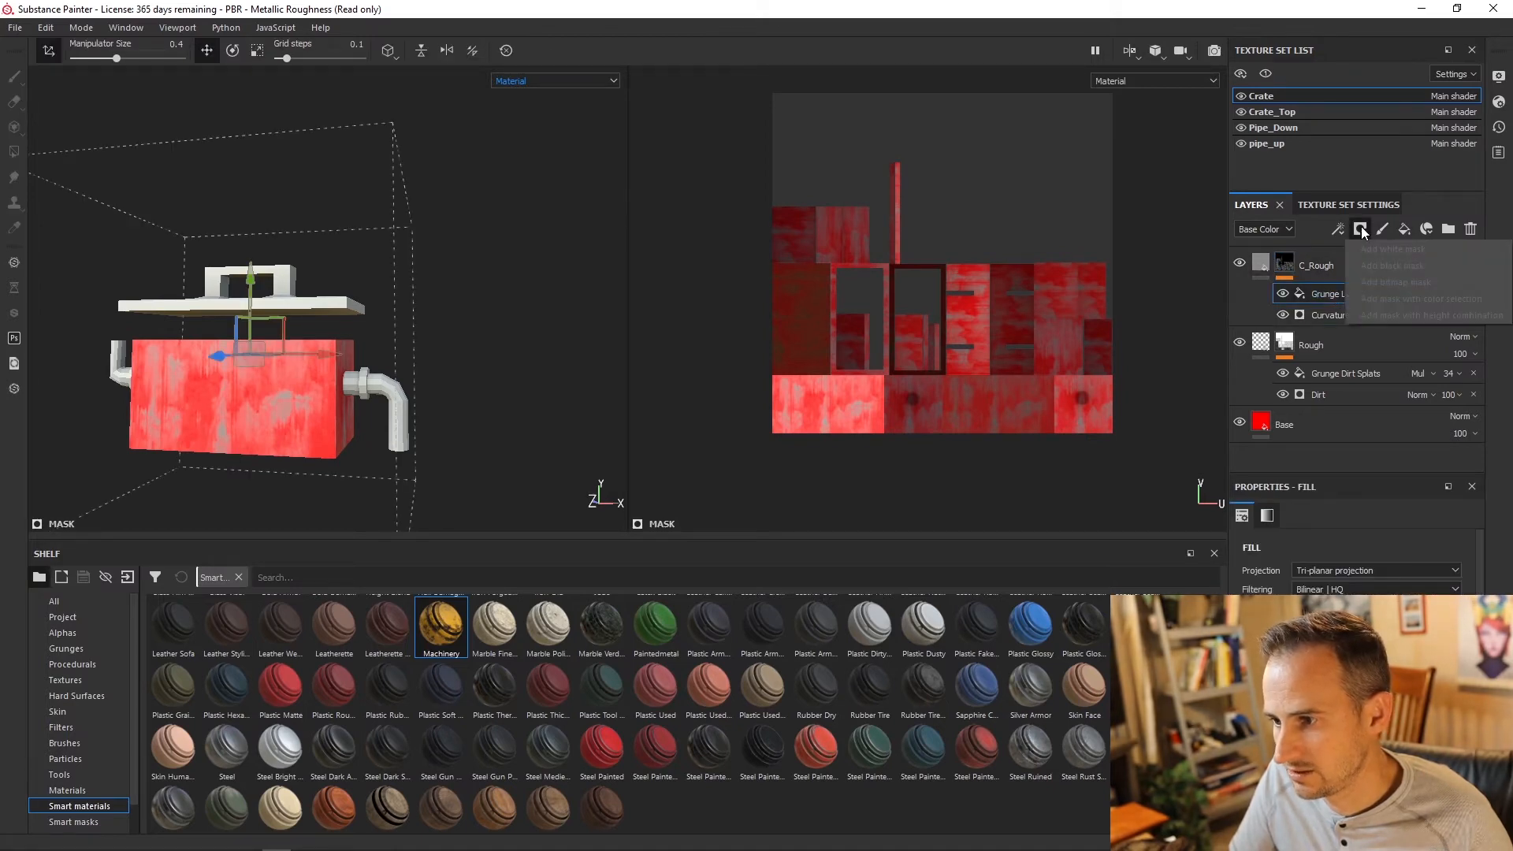
{"action": "left_click", "coordinate": [1338, 298]}
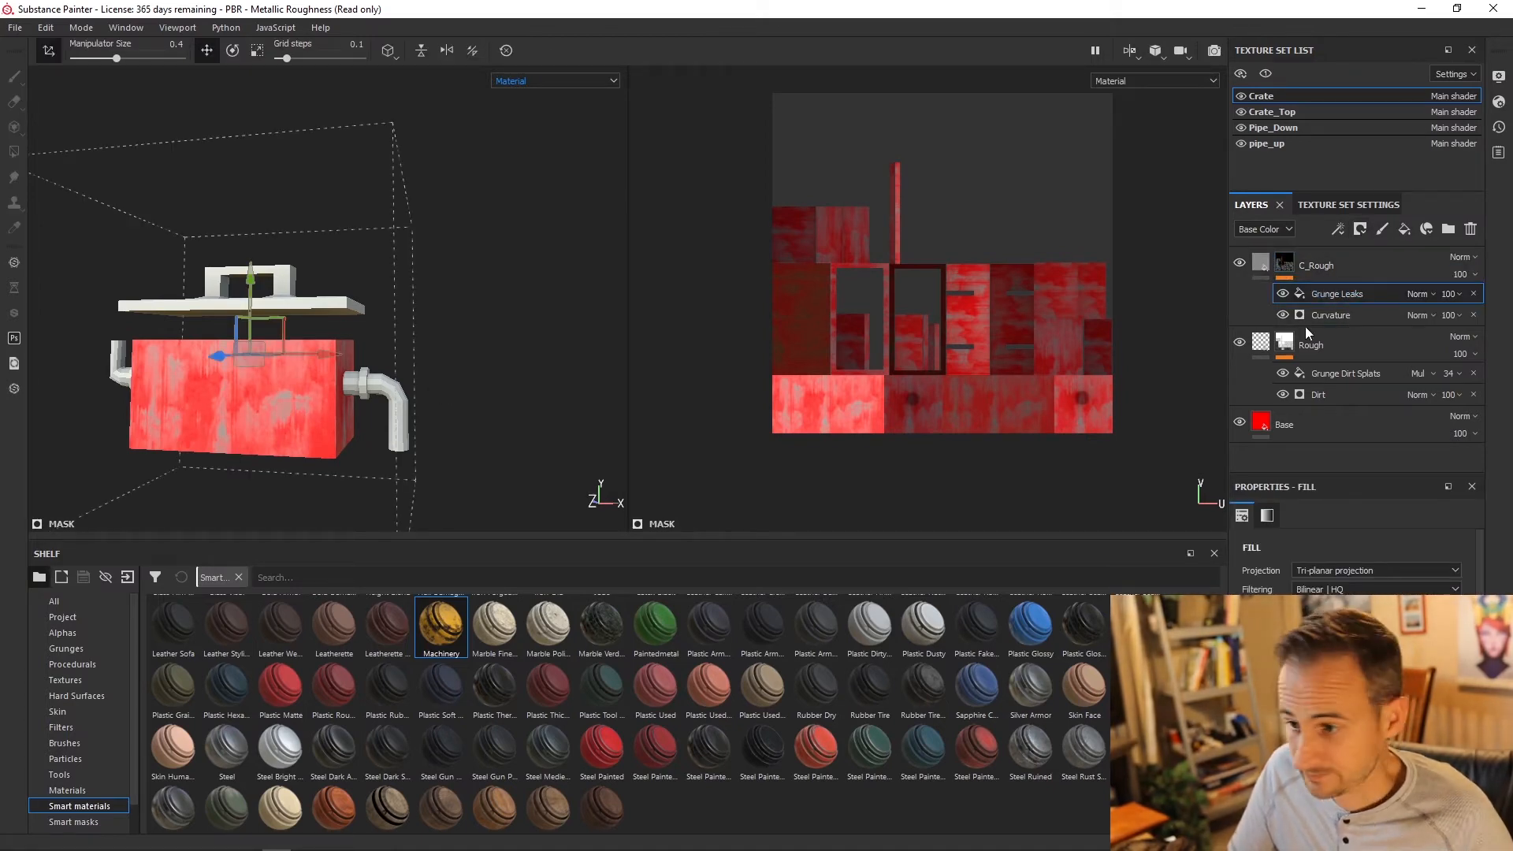
Step: Try moving the Curvature generator above the Grunge Leaks fill in the C_Rough mask stack
{"action": "left_click", "coordinate": [1339, 268]}
{"action": "key", "text": "1"}
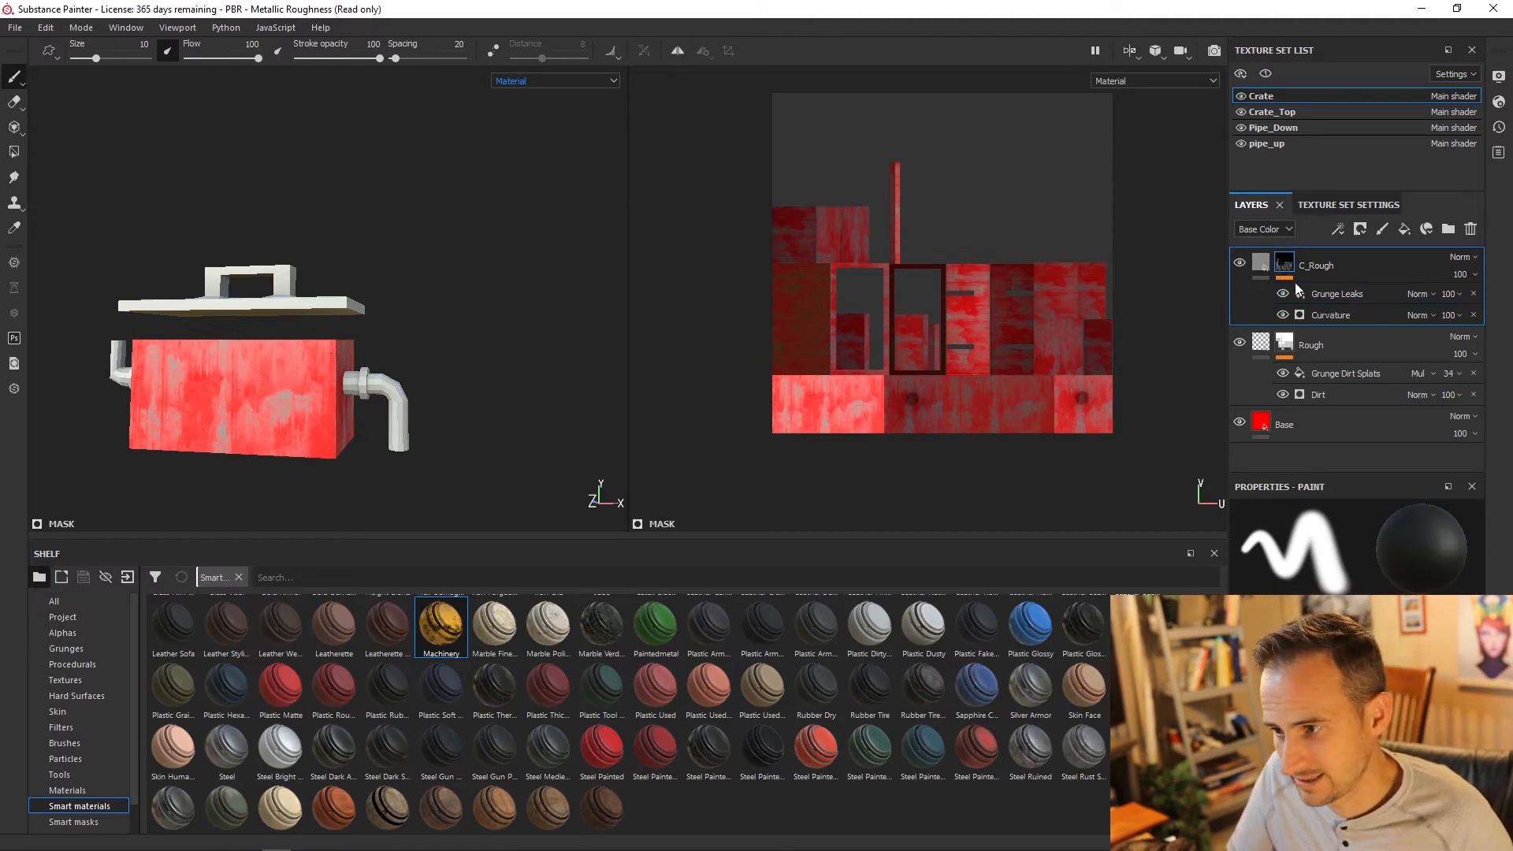
{"action": "left_click_drag", "start_coordinate": [476, 306], "coordinate": [485, 338], "text": "alt"}
{"action": "scroll", "coordinate": [485, 339], "scroll_direction": "up", "scroll_amount": 2}
{"action": "left_click", "coordinate": [1332, 314]}
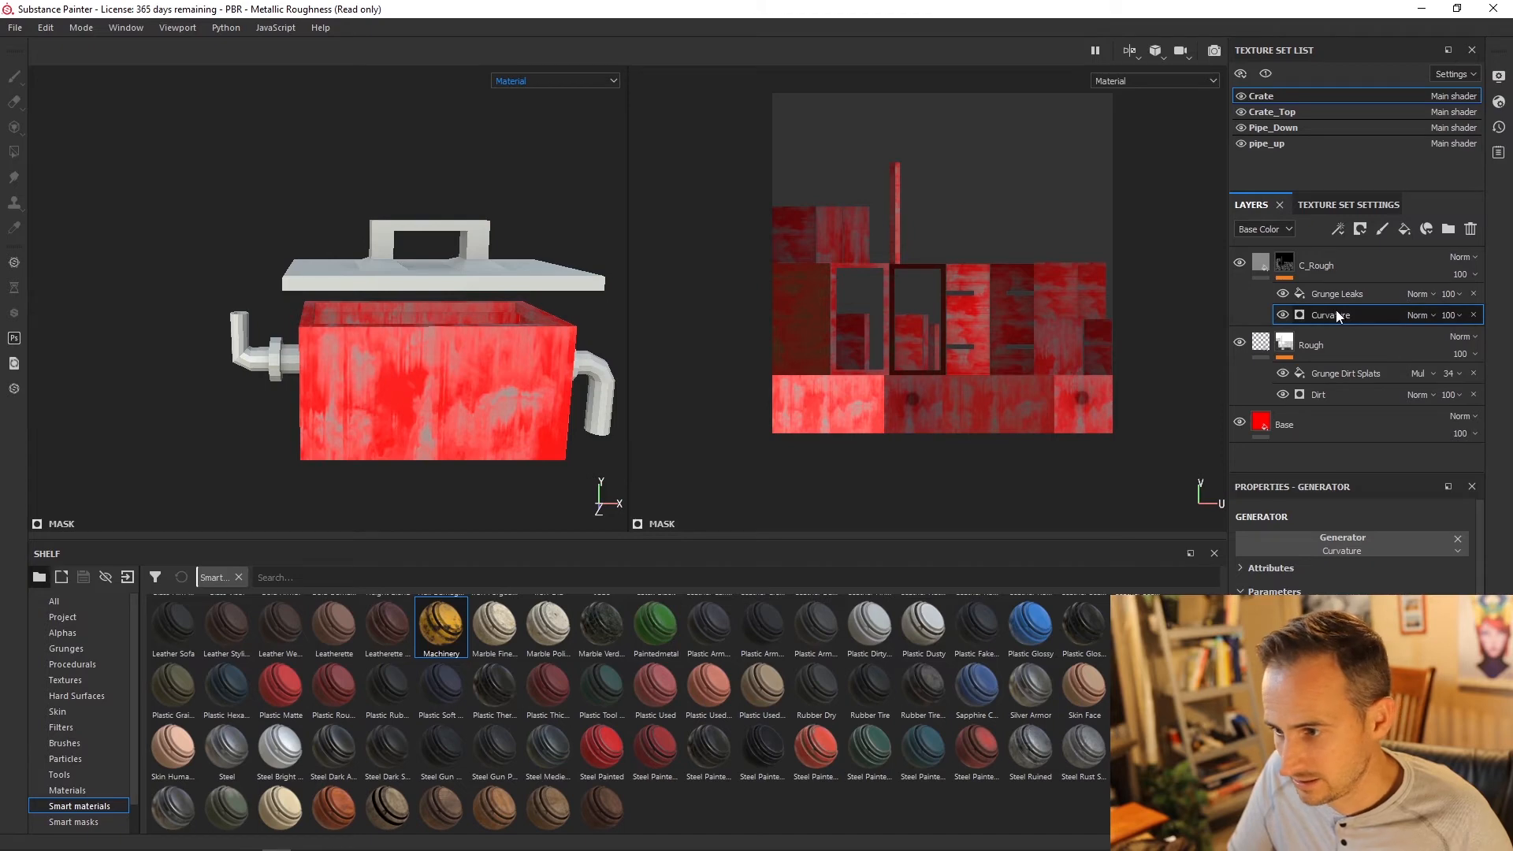
{"action": "left_click", "coordinate": [1370, 295]}
{"action": "left_click", "coordinate": [1367, 316]}
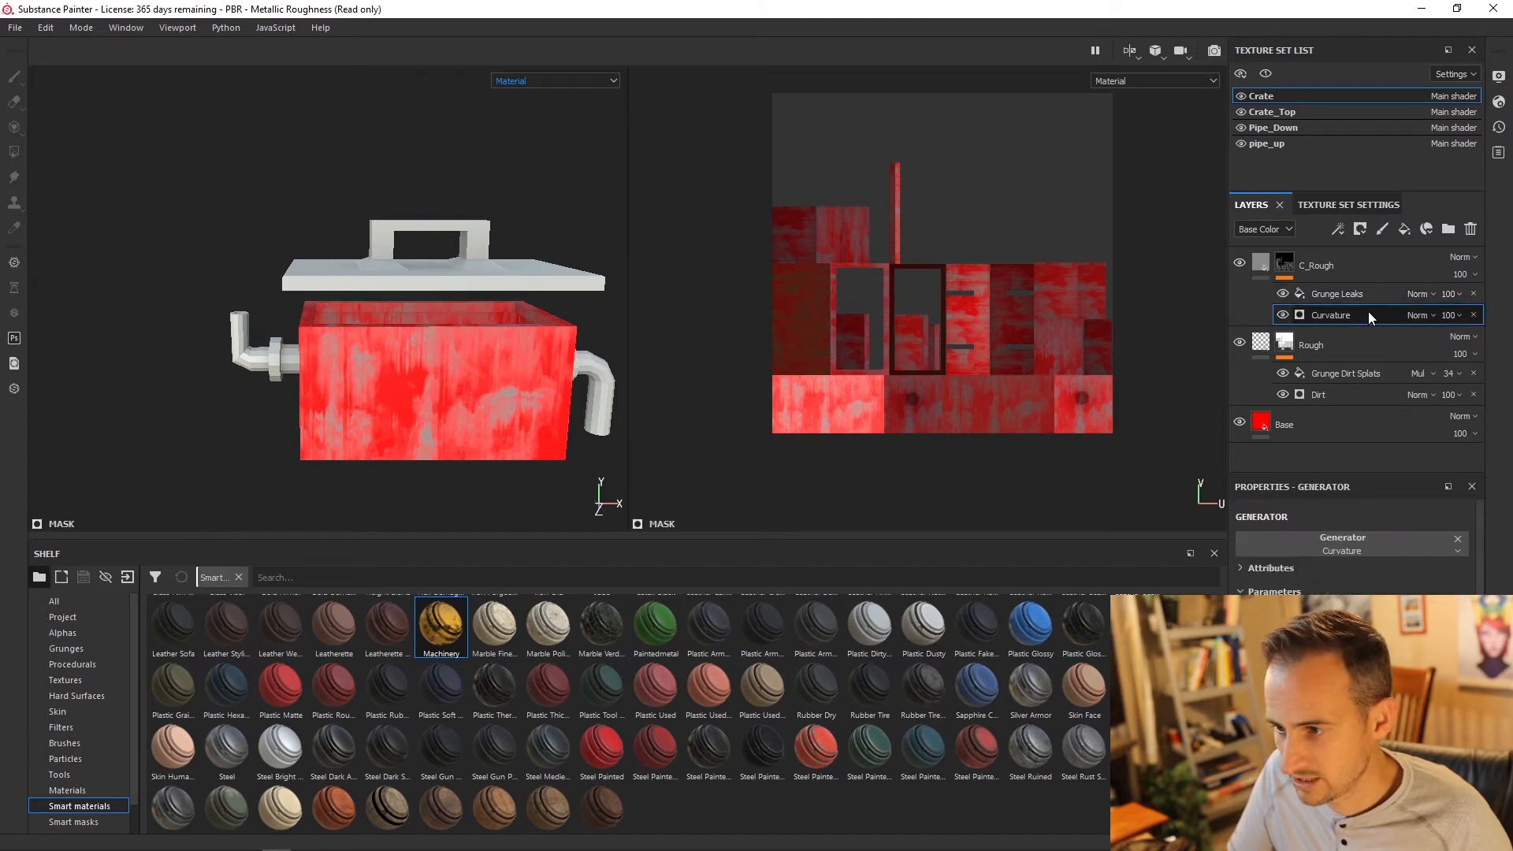
{"action": "left_click_drag", "start_coordinate": [1368, 312], "coordinate": [1365, 285]}
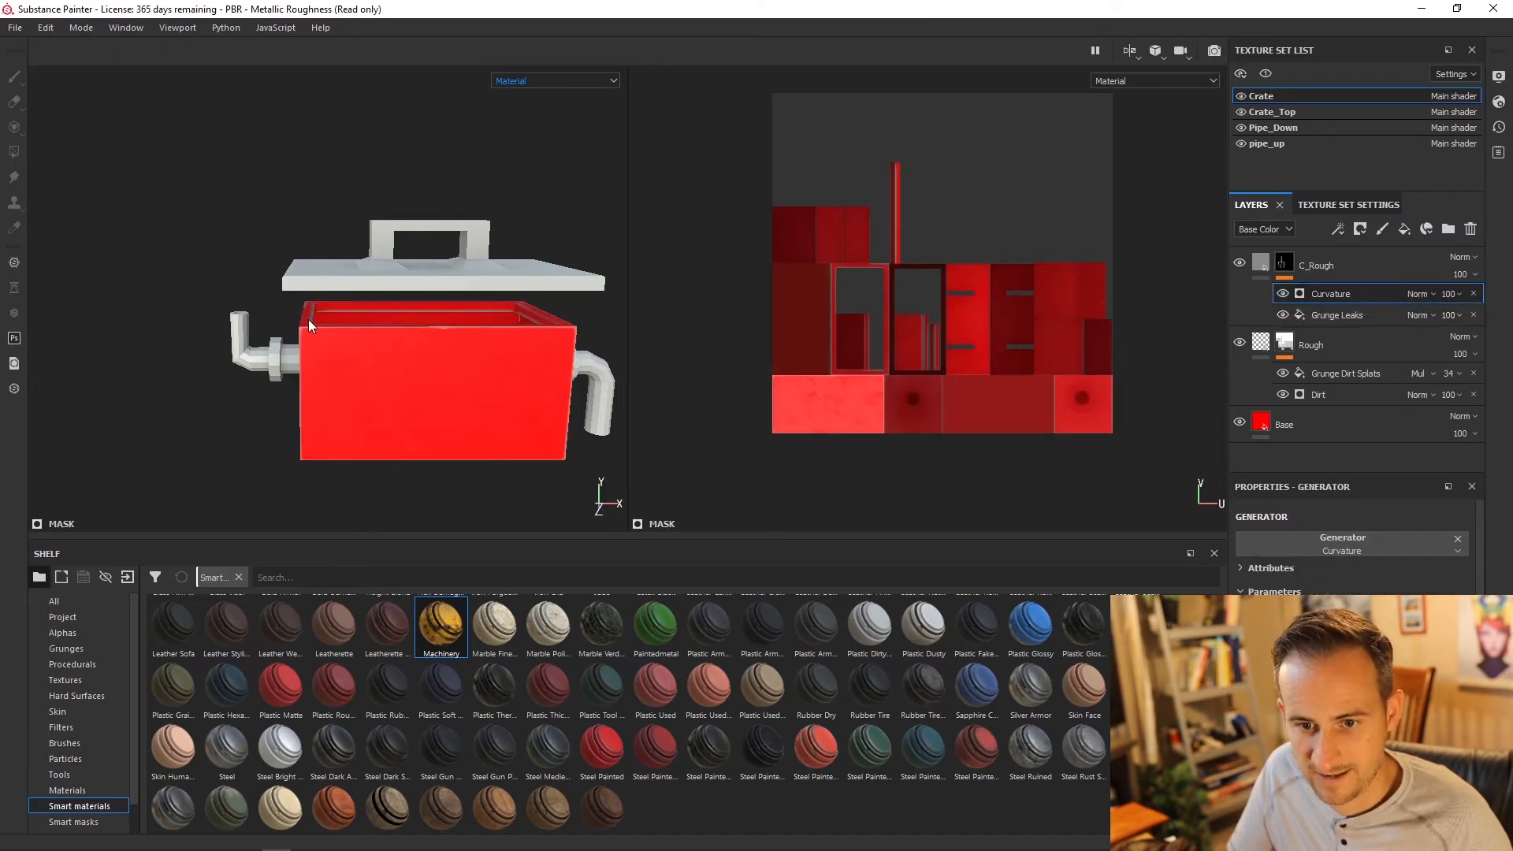
Step: Compare the mask with the Curvature generator shown and hidden, and move the generator back below Grunge Leaks
{"action": "scroll", "coordinate": [499, 326], "scroll_direction": "up", "scroll_amount": 5}
{"action": "left_click_drag", "start_coordinate": [504, 329], "coordinate": [400, 331], "text": "alt"}
{"action": "left_click", "coordinate": [1283, 294]}
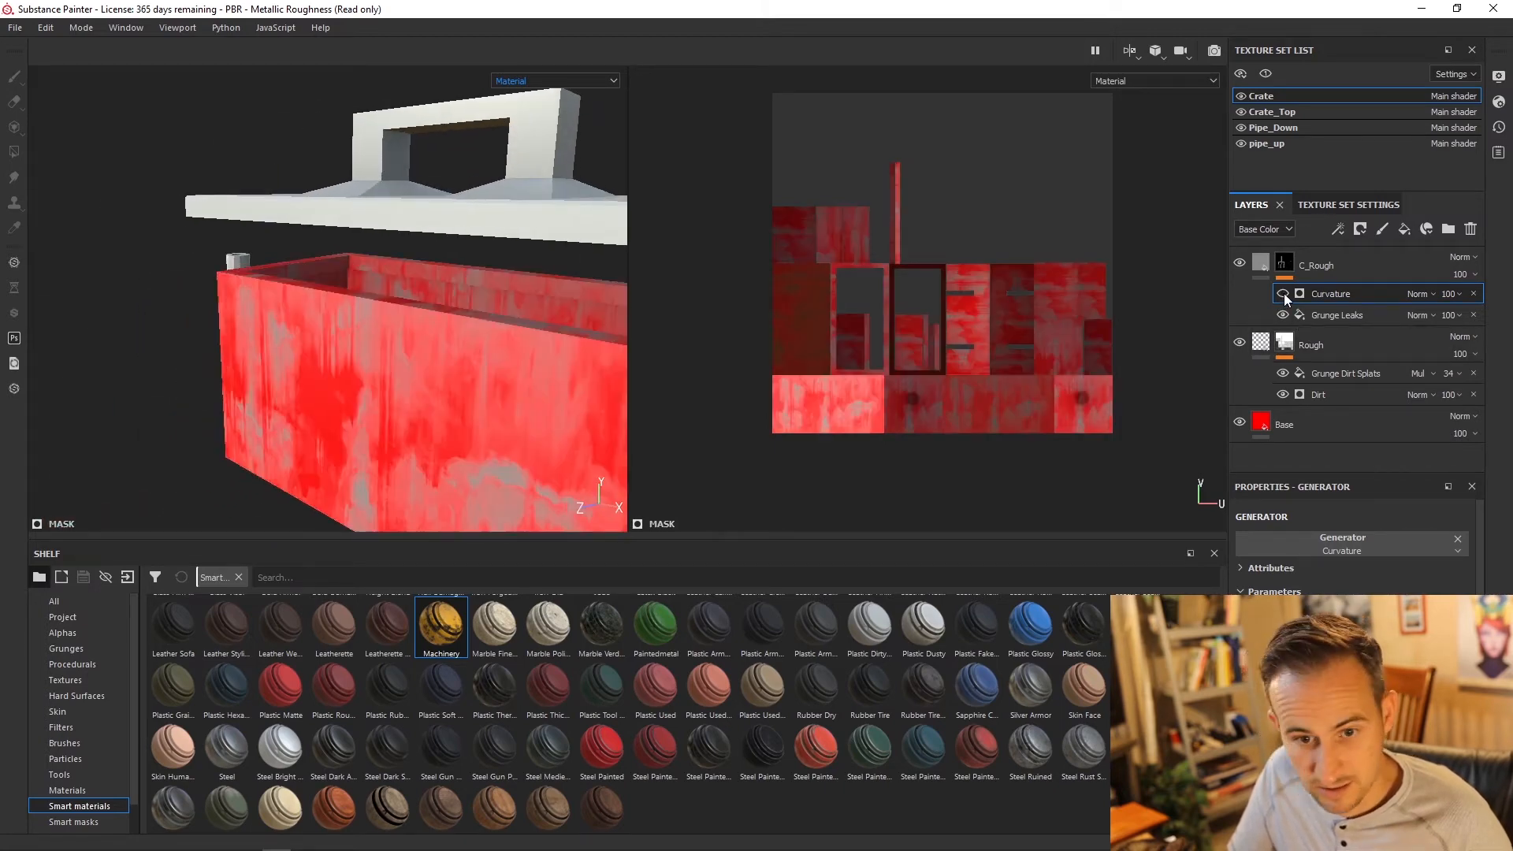
{"action": "left_click", "coordinate": [1283, 293]}
{"action": "left_click", "coordinate": [1283, 294]}
{"action": "left_click", "coordinate": [1283, 293]}
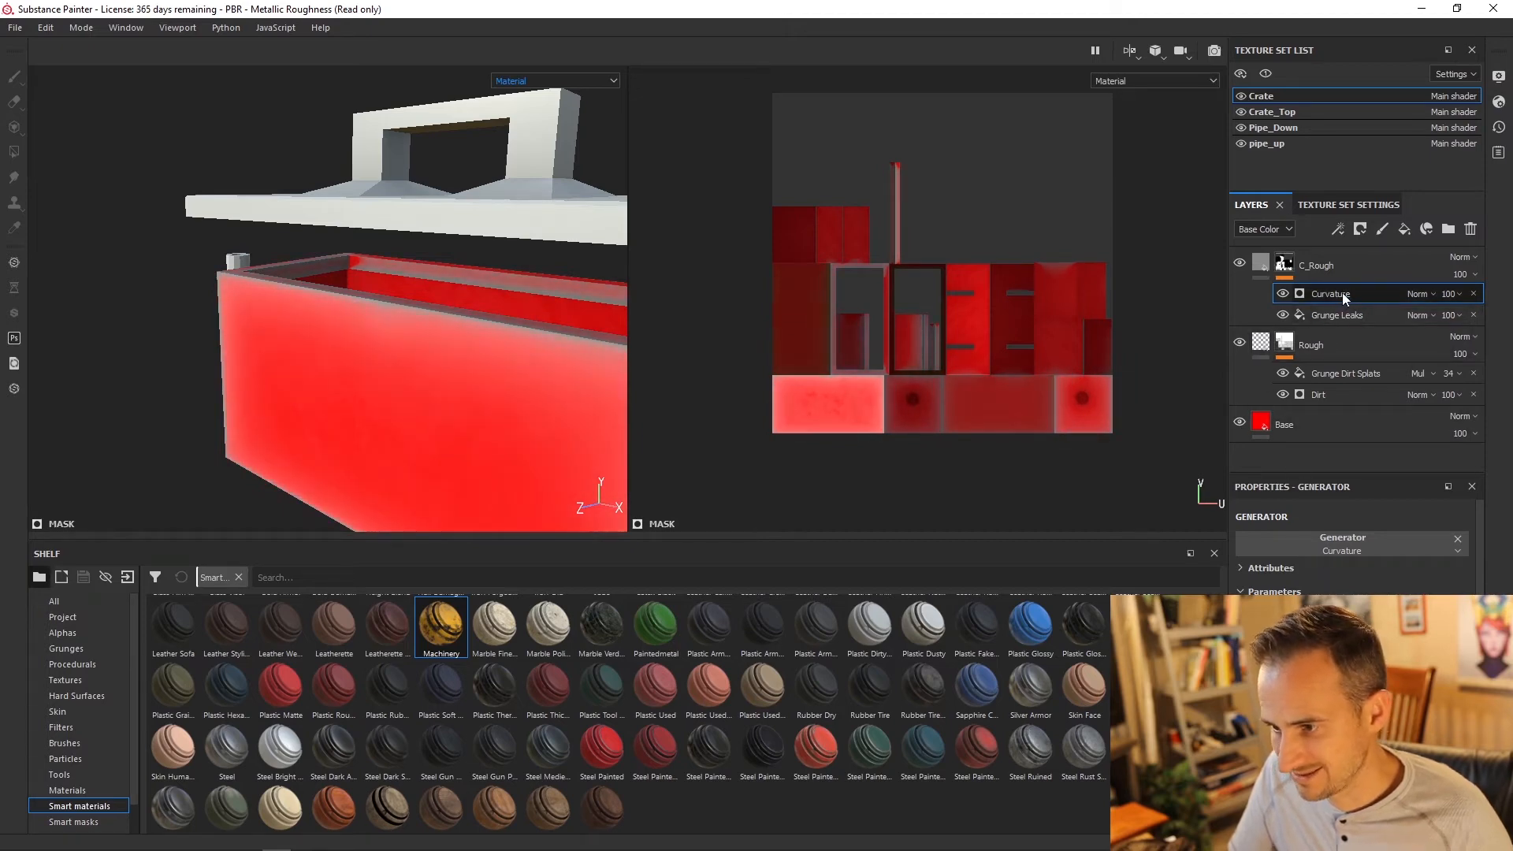
{"action": "left_click_drag", "start_coordinate": [1341, 291], "coordinate": [1330, 321]}
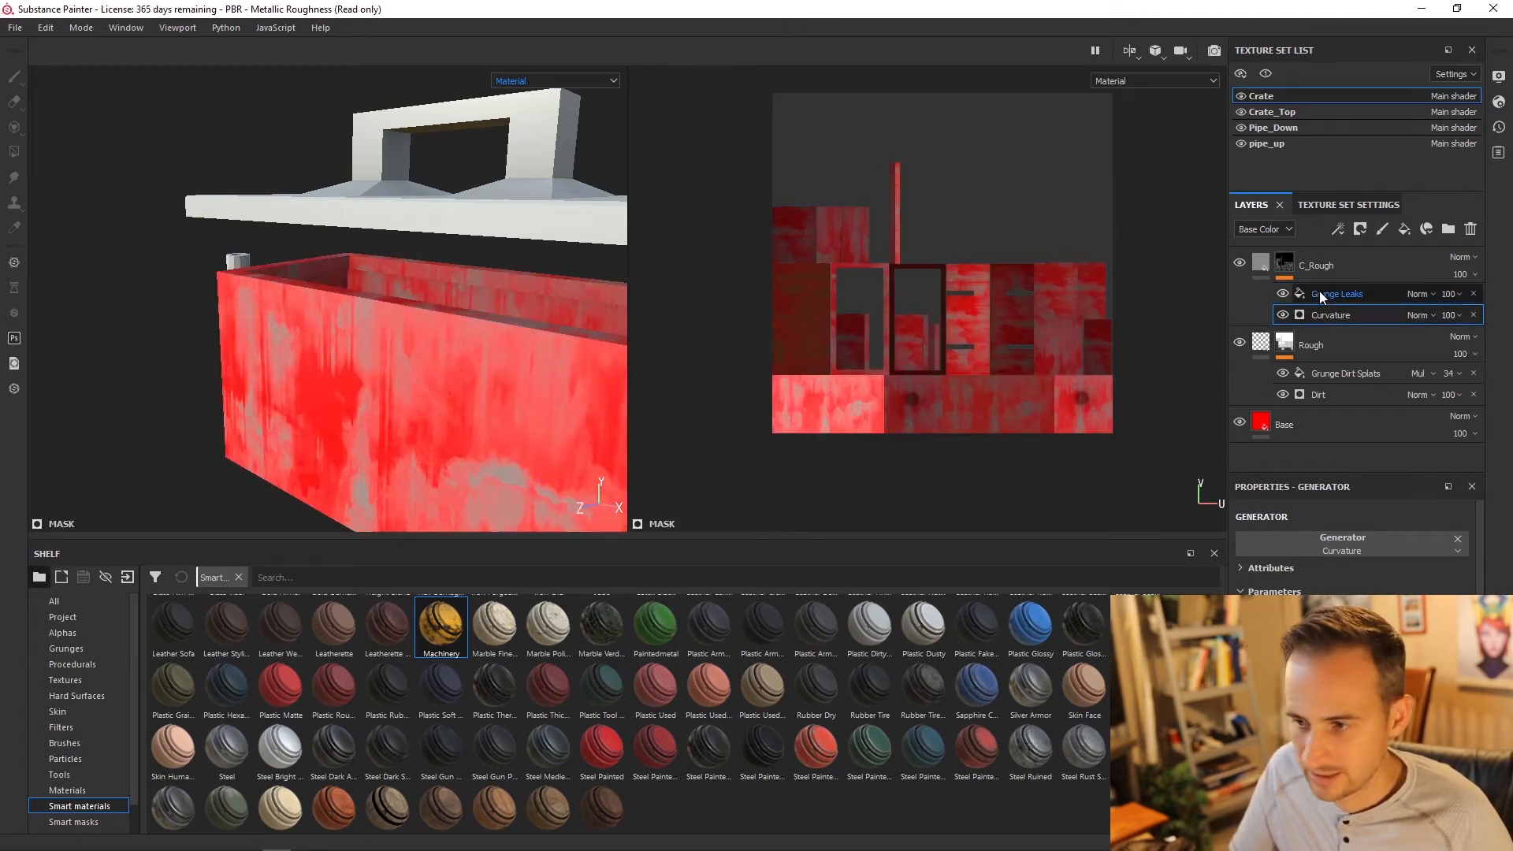
Step: Set the Grunge Leaks fill's blending mode to Multiply and check the crate's worn edges
{"action": "left_click", "coordinate": [1320, 291]}
{"action": "left_click", "coordinate": [1418, 294]}
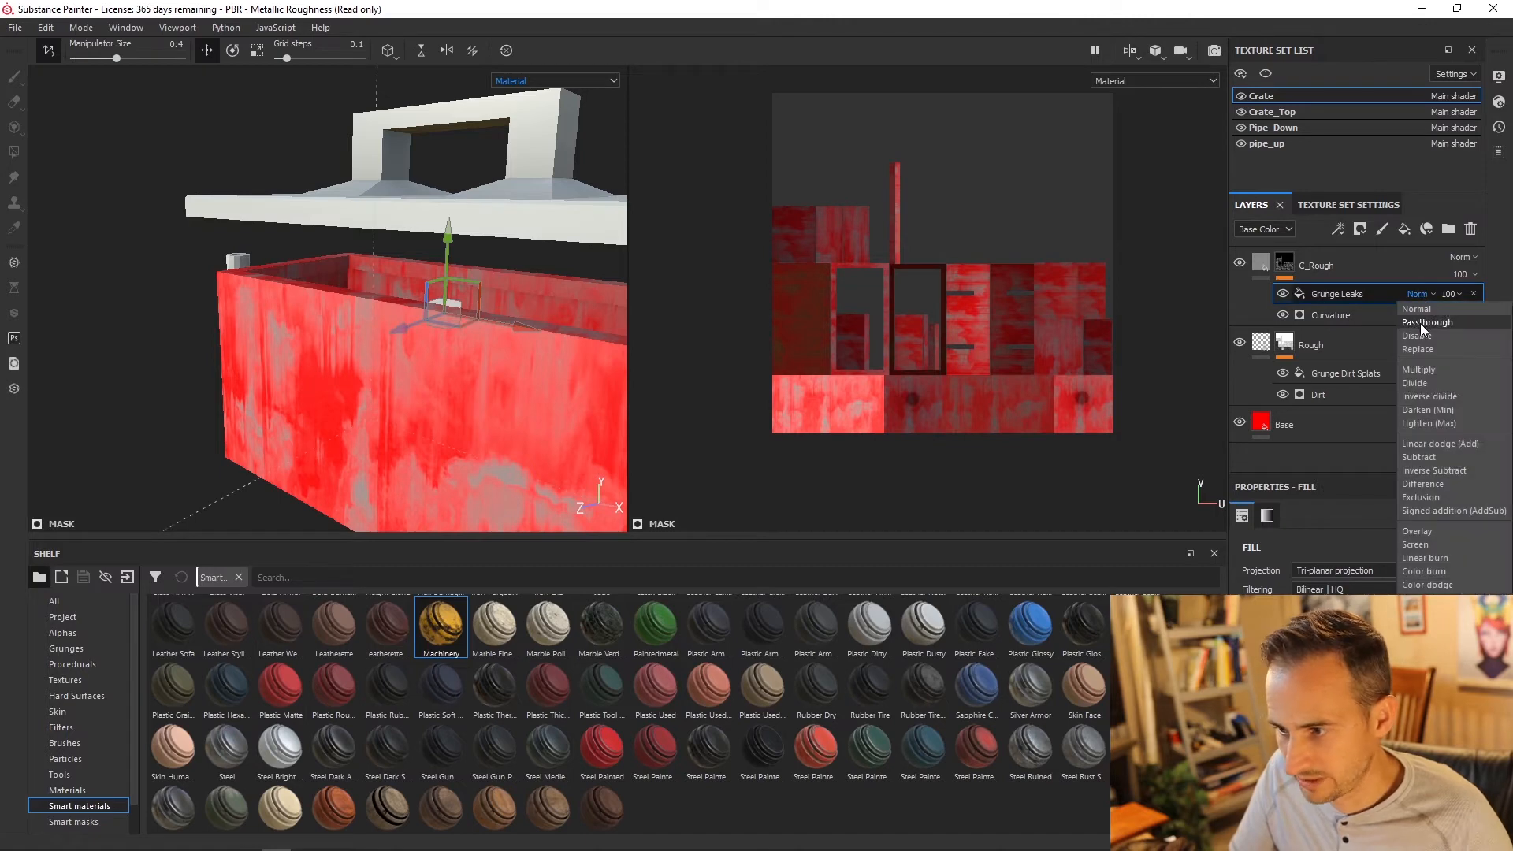
{"action": "left_click", "coordinate": [1422, 369]}
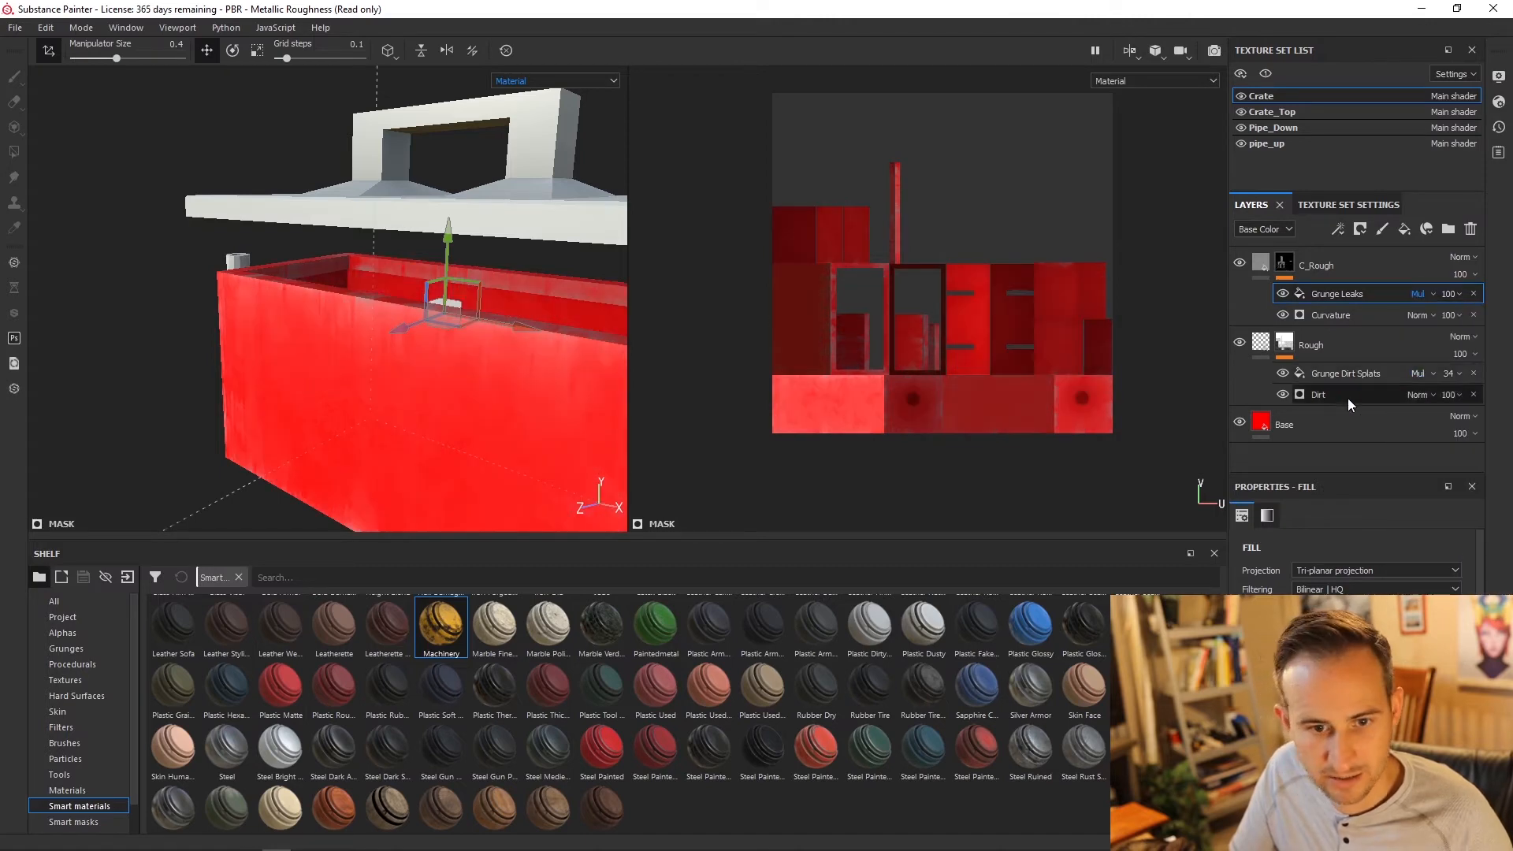
{"action": "scroll", "coordinate": [431, 361], "scroll_direction": "up", "scroll_amount": 2}
{"action": "scroll", "coordinate": [432, 361], "scroll_direction": "down", "scroll_amount": 4}
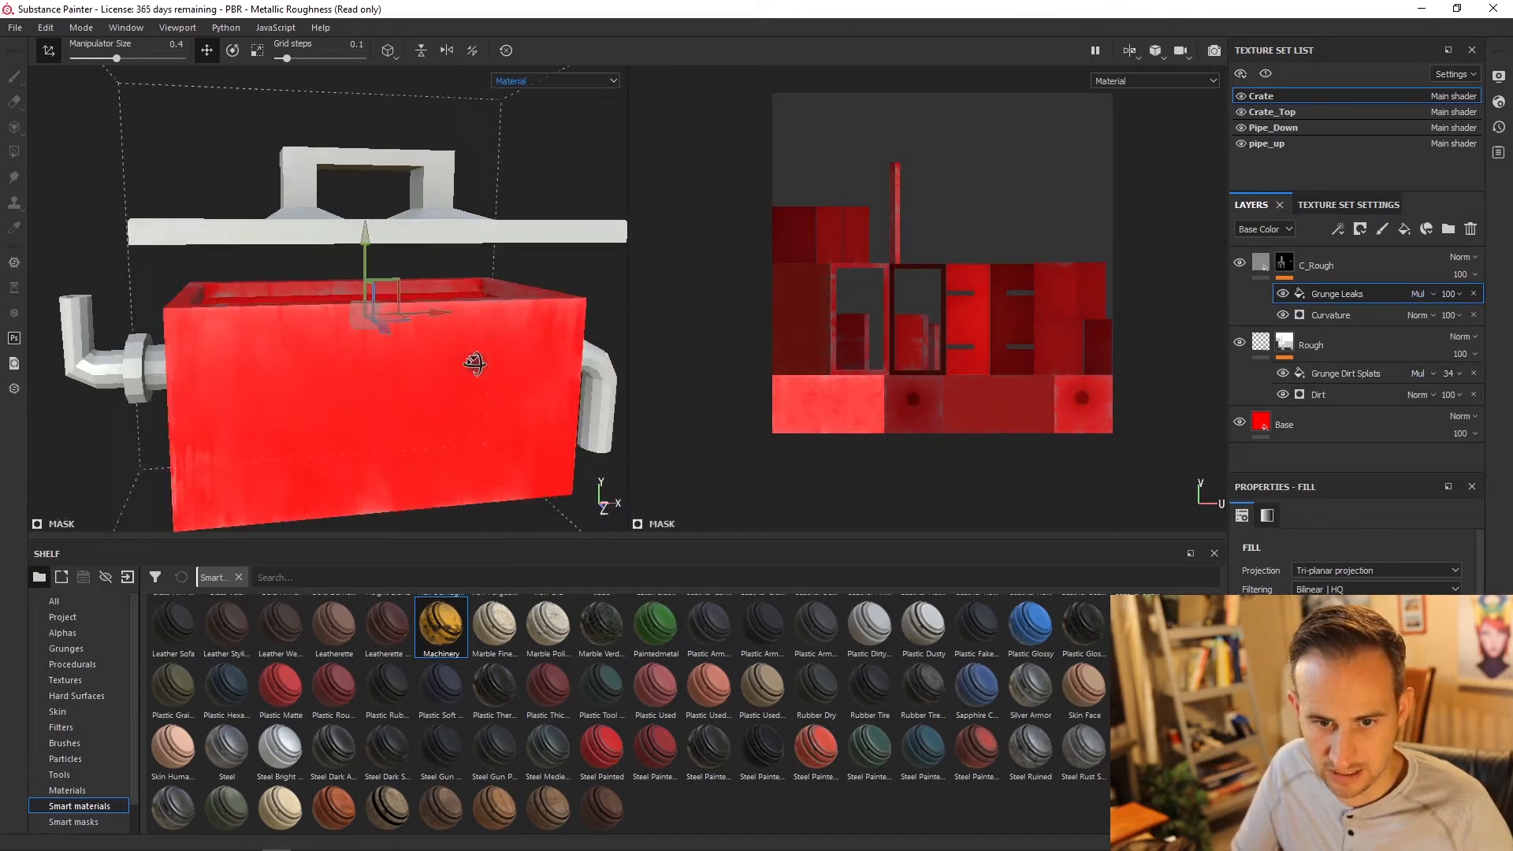
{"action": "left_click", "coordinate": [1331, 320]}
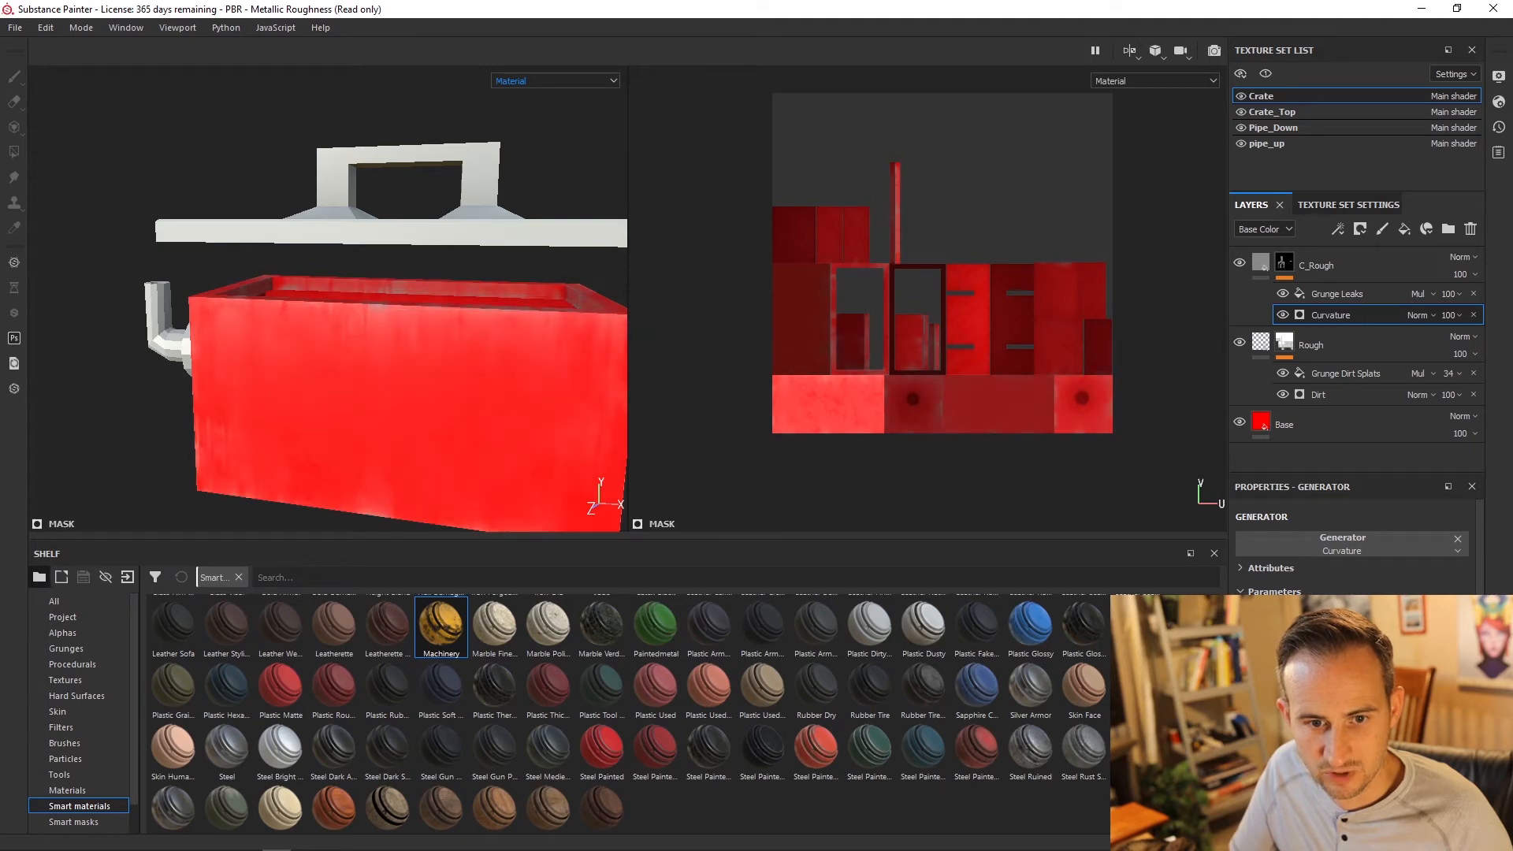
{"action": "left_click_drag", "start_coordinate": [414, 460], "coordinate": [364, 294], "text": "alt"}
{"action": "scroll", "coordinate": [339, 390], "scroll_direction": "down", "scroll_amount": 3}
{"action": "scroll", "coordinate": [357, 298], "scroll_direction": "up", "scroll_amount": 5}
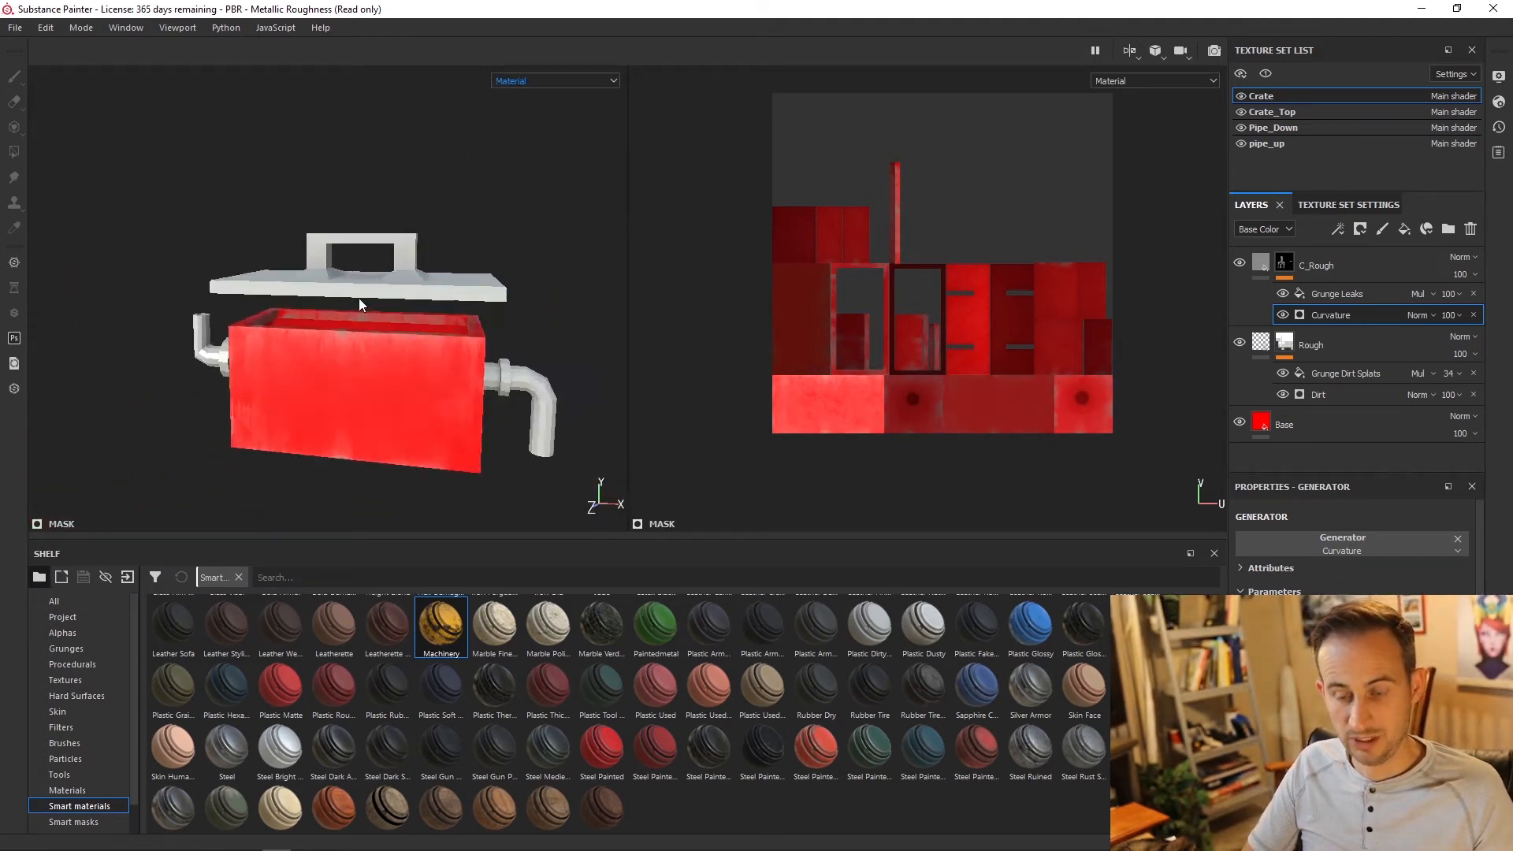
Step: Try adding a new folder with the C_Rough, Rough and Base layers selected, and undo it
{"action": "left_click", "coordinate": [1334, 264]}
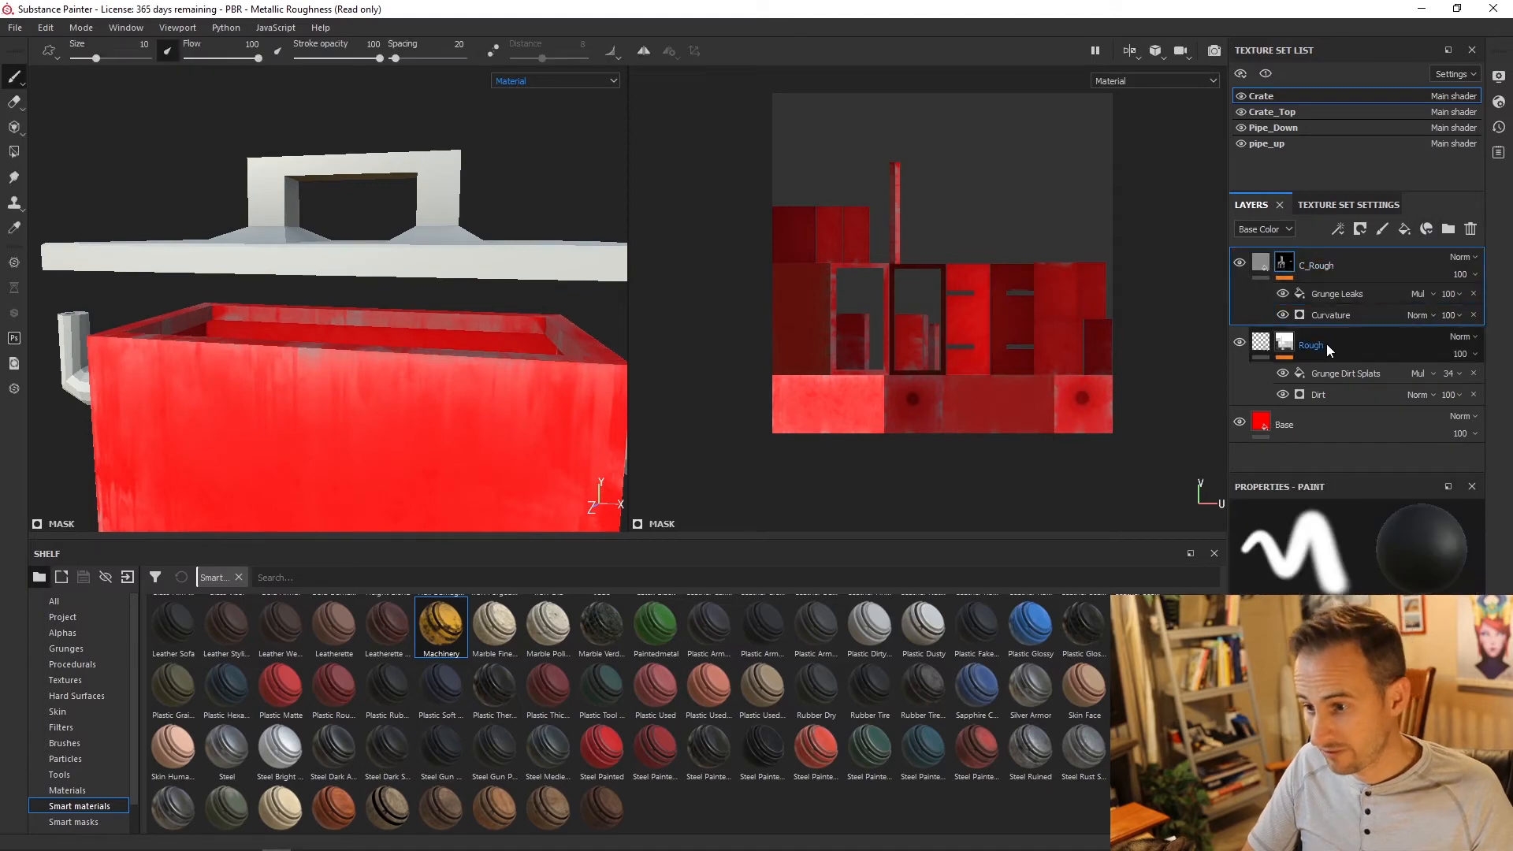
{"action": "left_click", "coordinate": [1332, 430], "text": "shift"}
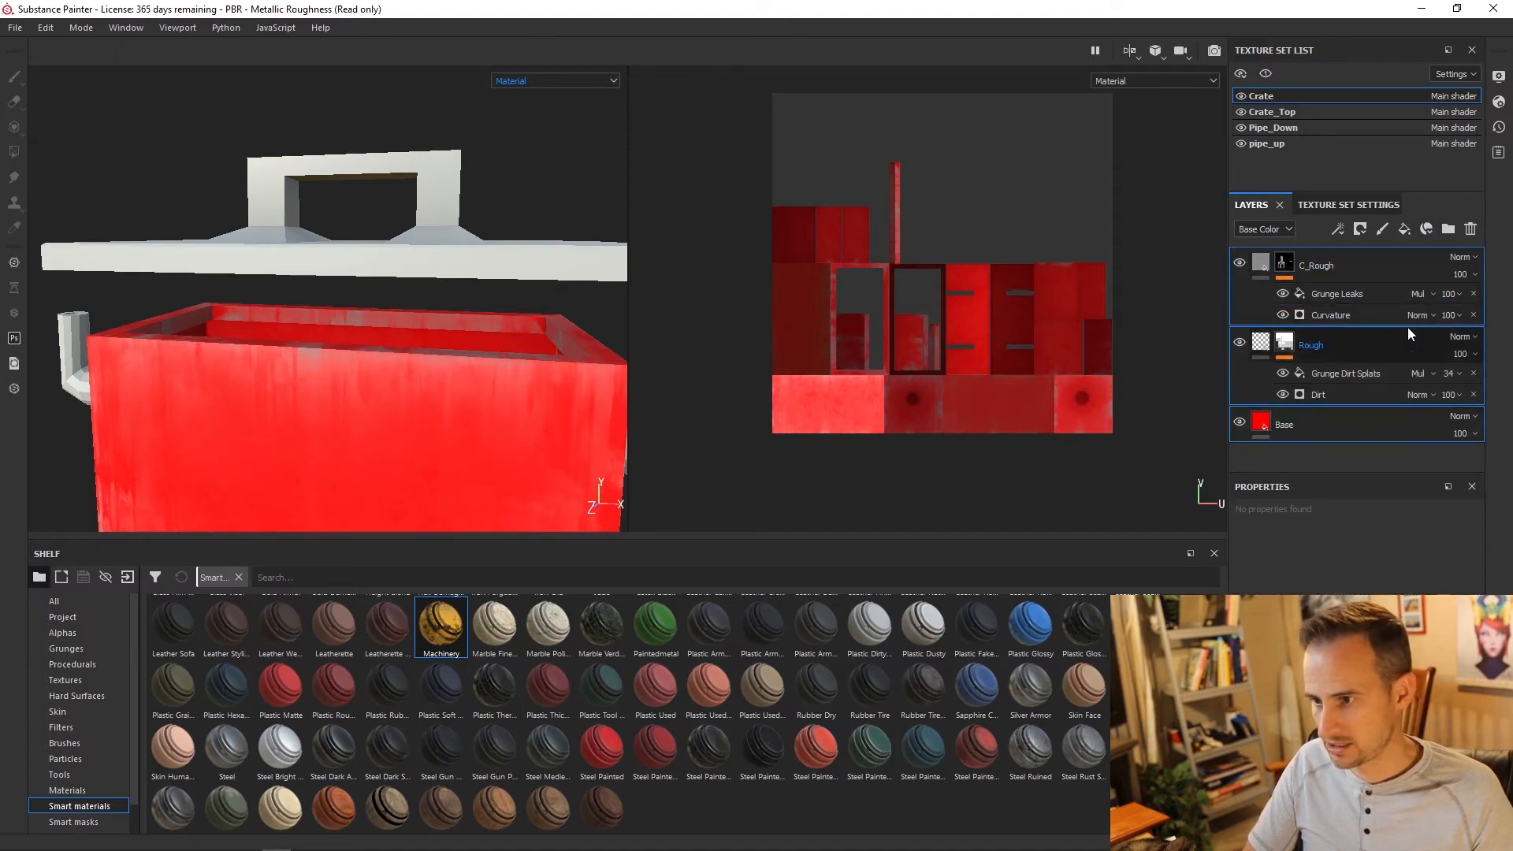
{"action": "left_click", "coordinate": [1448, 228]}
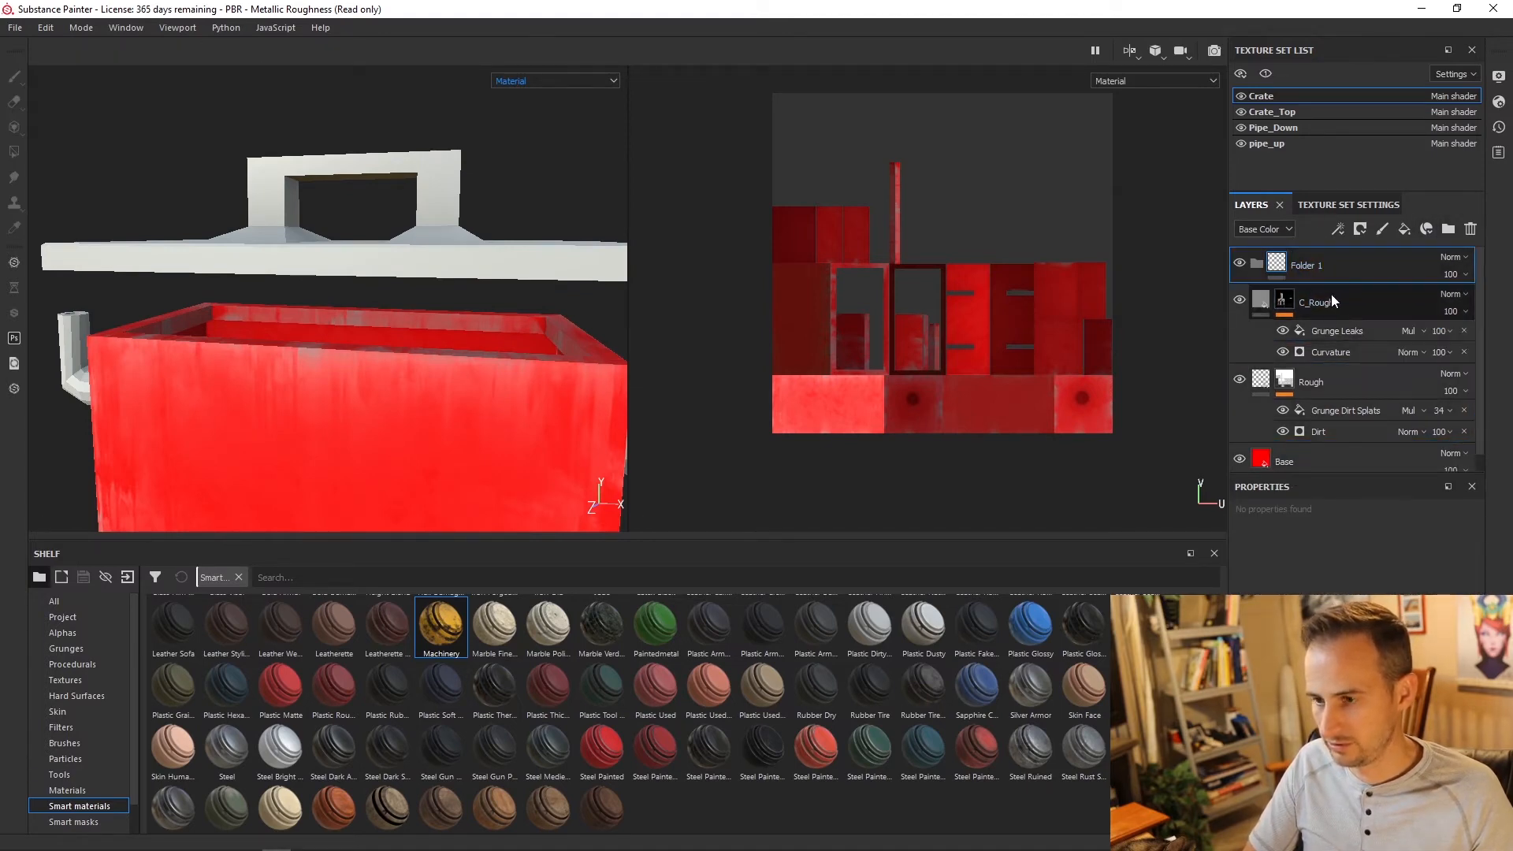
{"action": "key", "text": "ctrl+z"}
Step: Try grouping the three selected layers and creating a folder for them again, undoing both attempts
{"action": "left_click", "coordinate": [1346, 432]}
{"action": "left_click", "coordinate": [1344, 274], "text": "shift"}
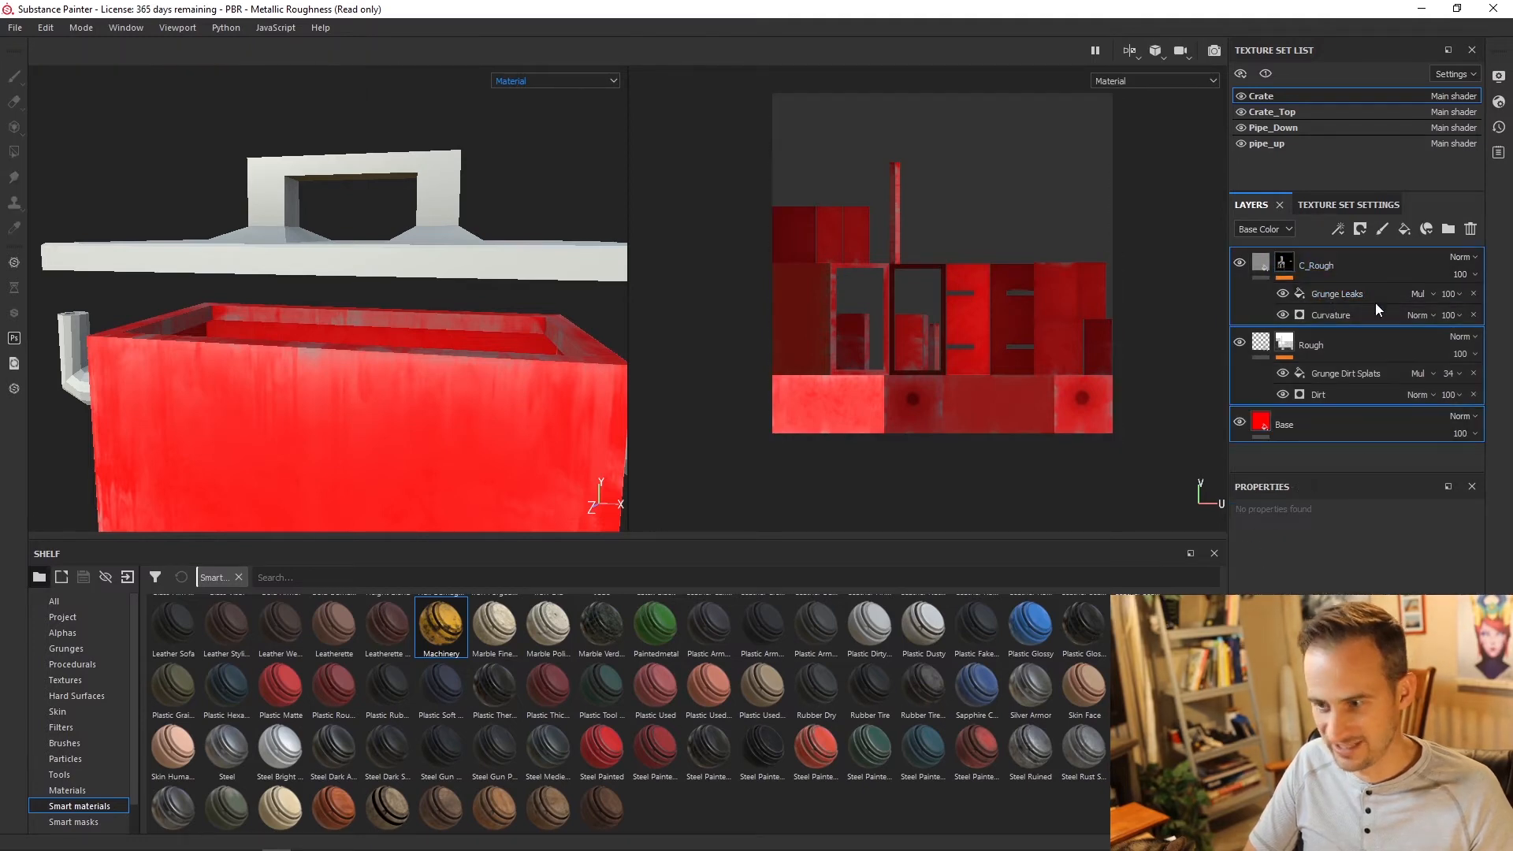
{"action": "key", "text": "ctrl+g"}
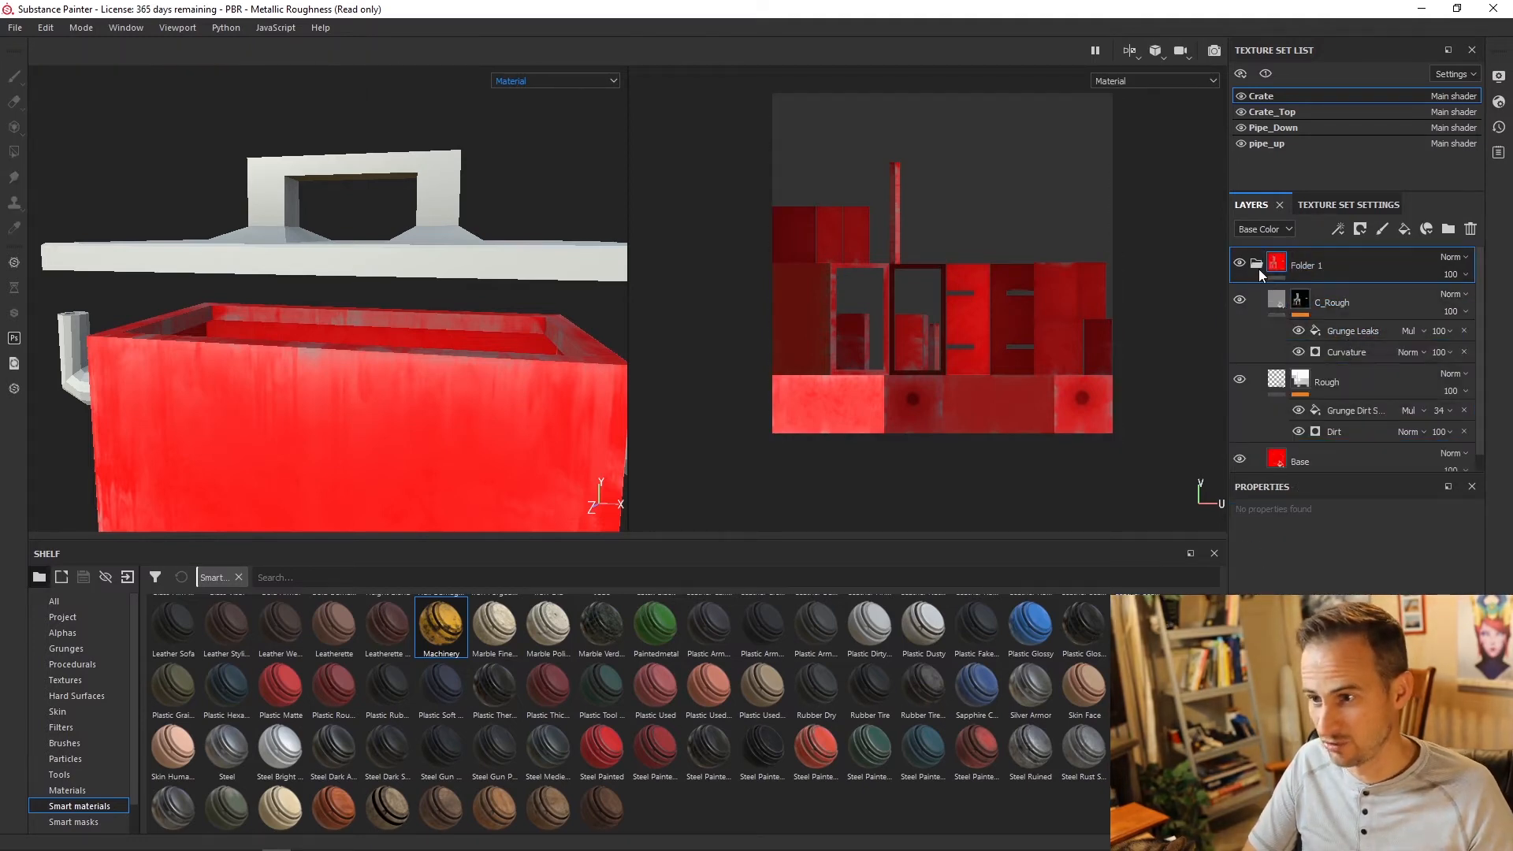
{"action": "key", "text": "ctrl+z"}
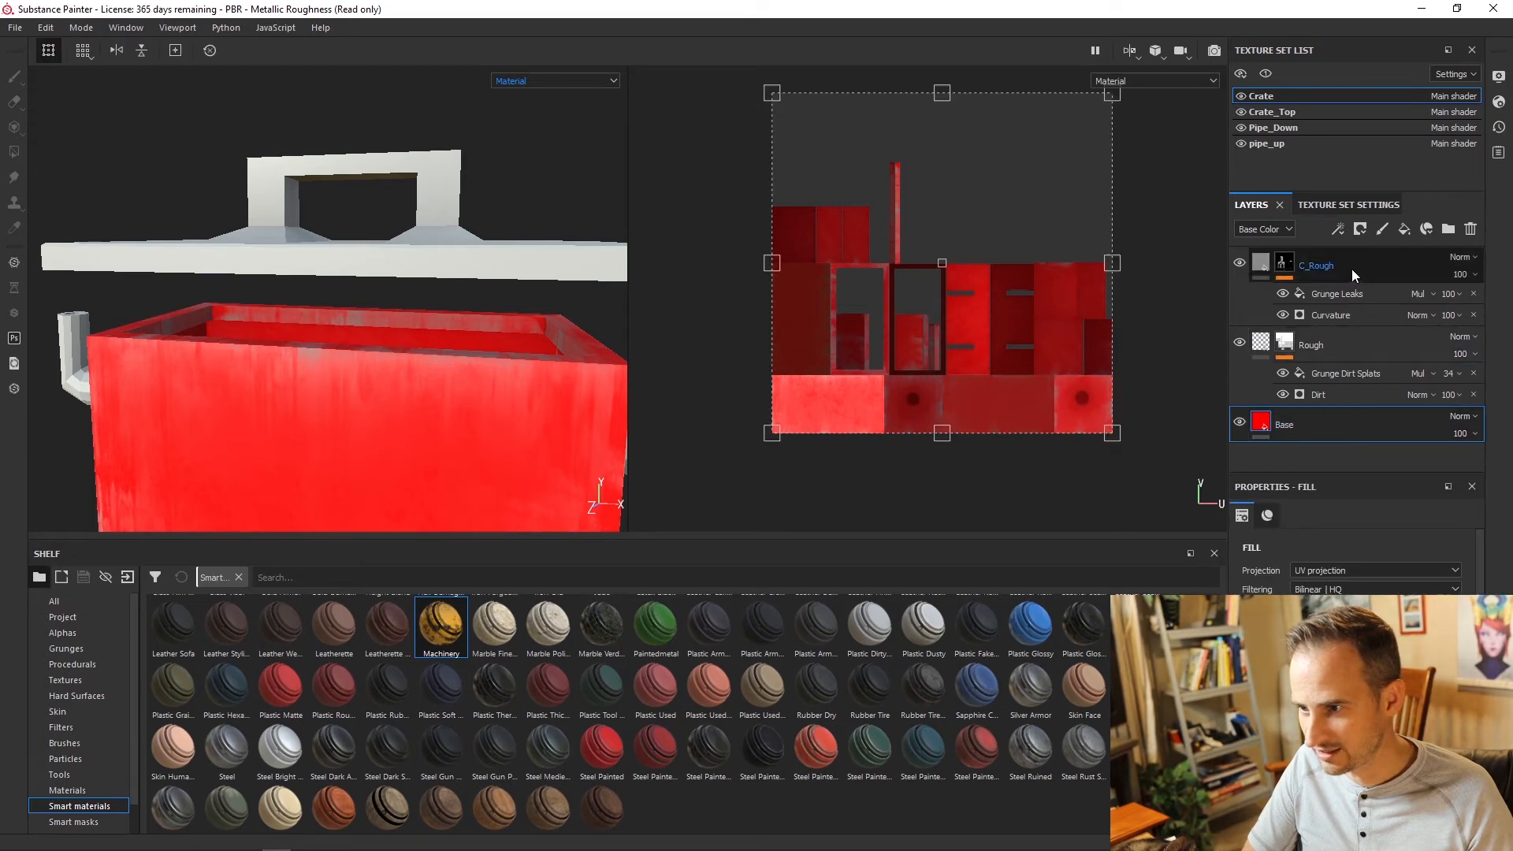
{"action": "left_click", "coordinate": [1351, 268], "text": "shift"}
{"action": "left_click", "coordinate": [1449, 230]}
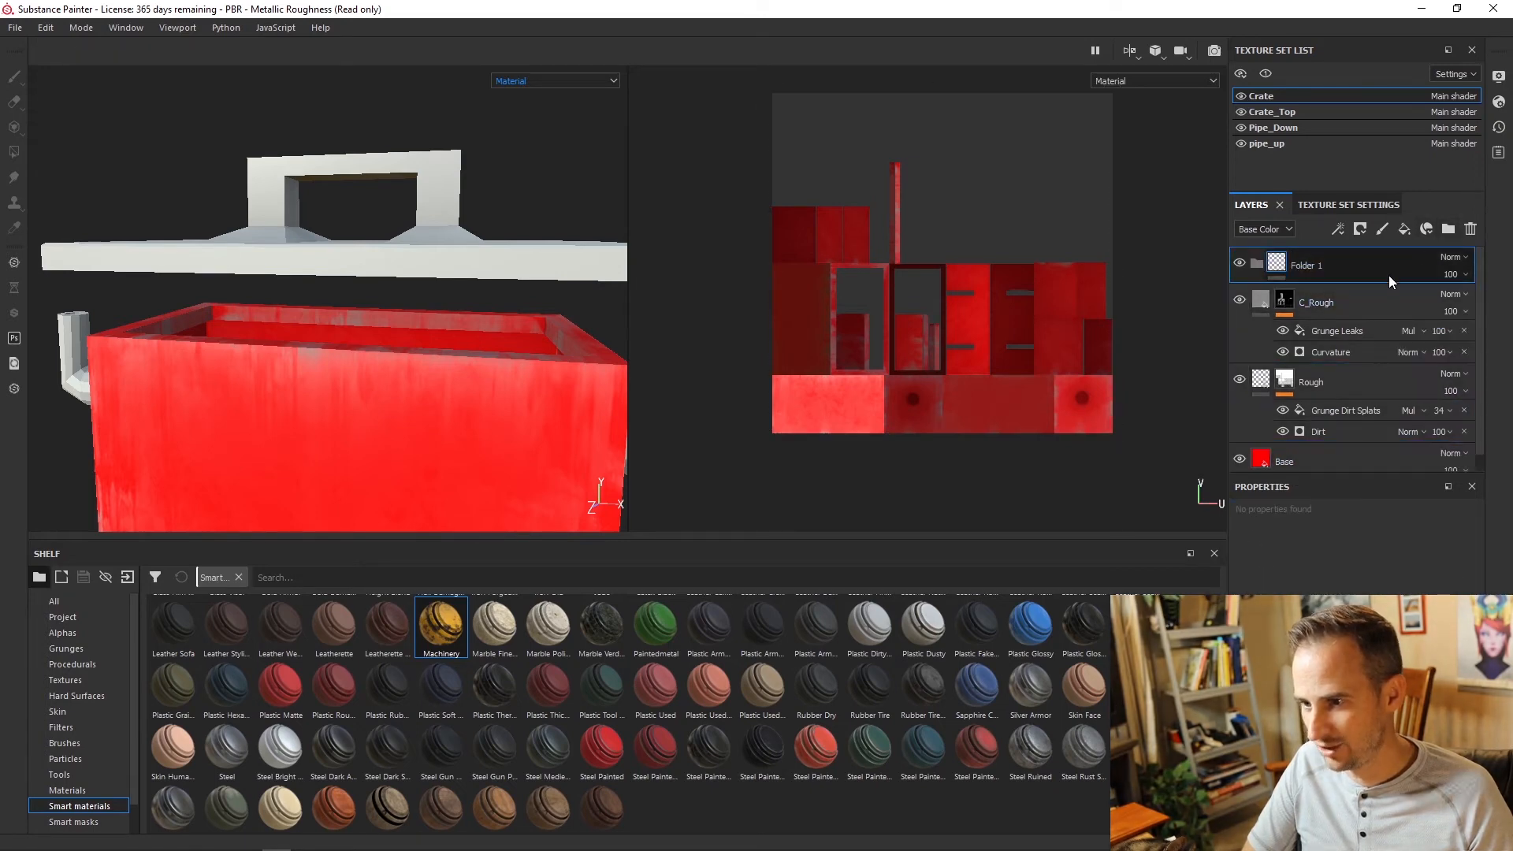
{"action": "key", "text": "ctrl+z"}
Step: Group the C_Rough, Rough and Base layers into a folder, collapse it, and start naming it with JMM
{"action": "left_click", "coordinate": [1342, 430]}
{"action": "left_click", "coordinate": [1336, 265], "text": "shift"}
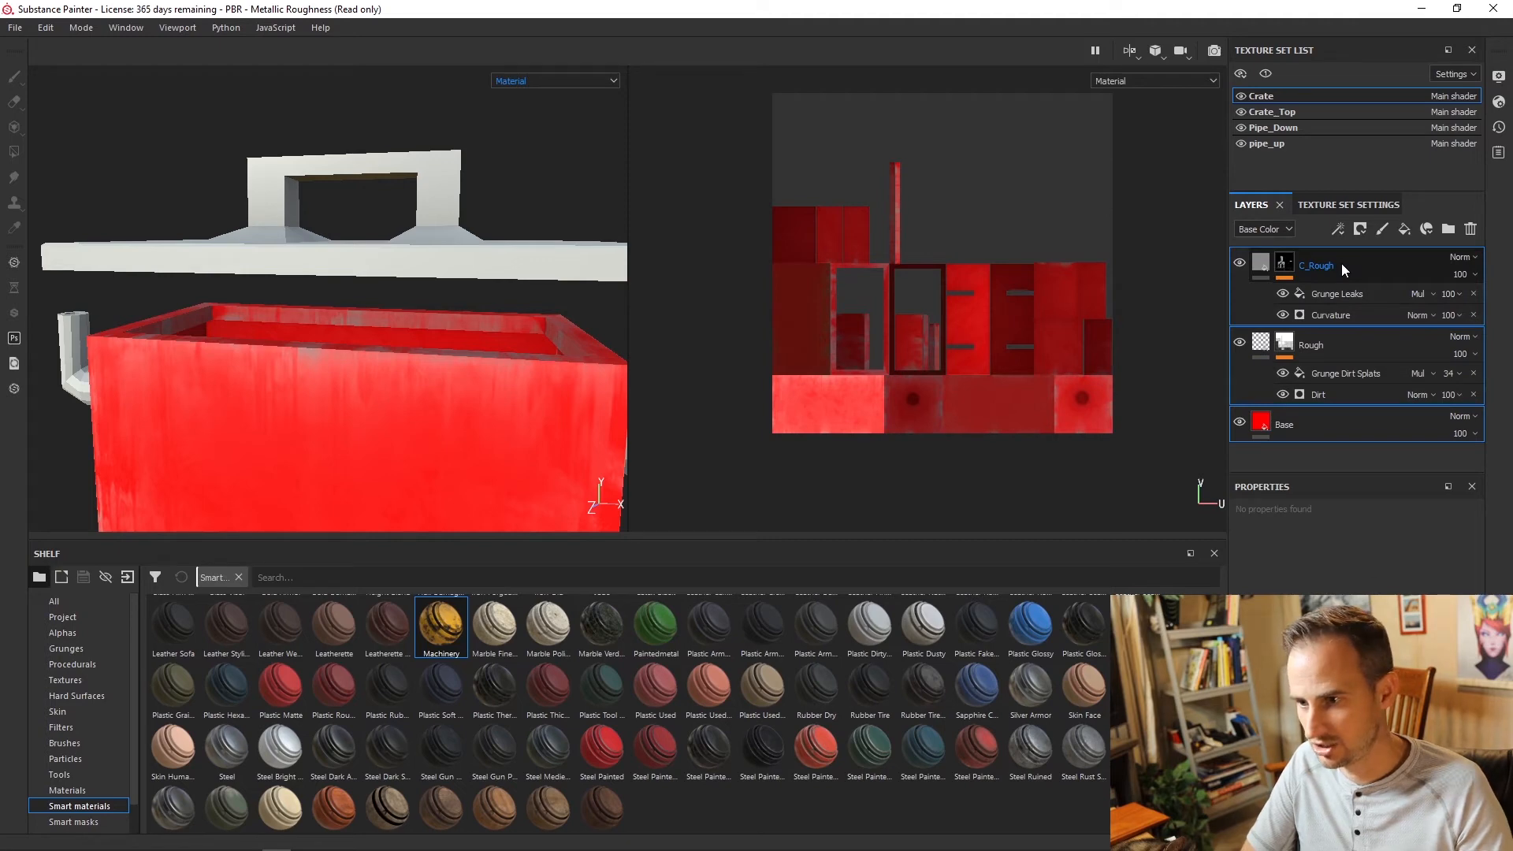
{"action": "key", "text": "ctrl+g"}
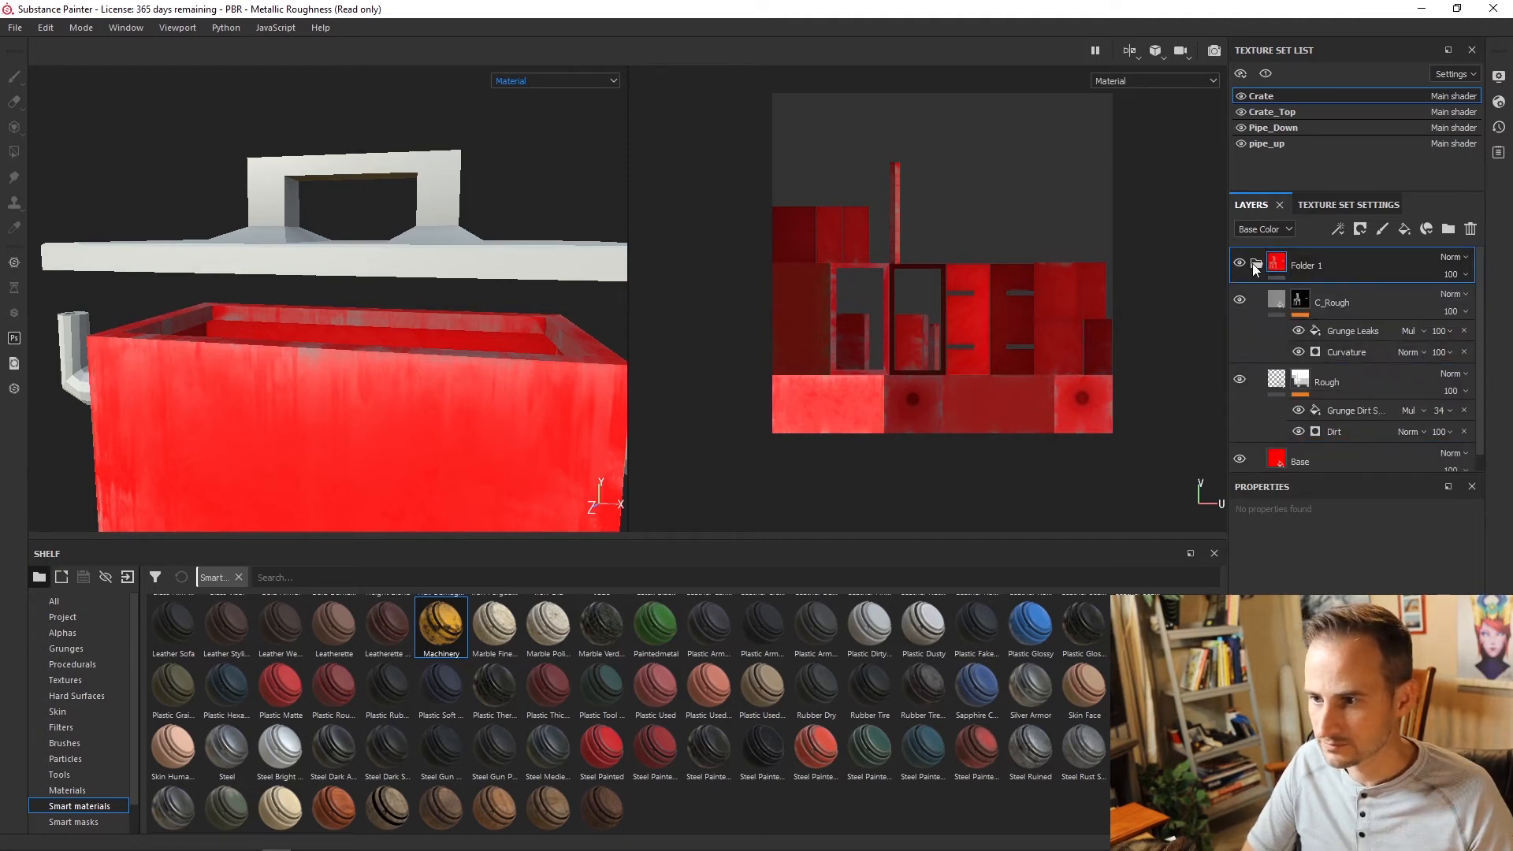
{"action": "left_click", "coordinate": [1254, 266]}
{"action": "double_click", "coordinate": [1308, 266]}
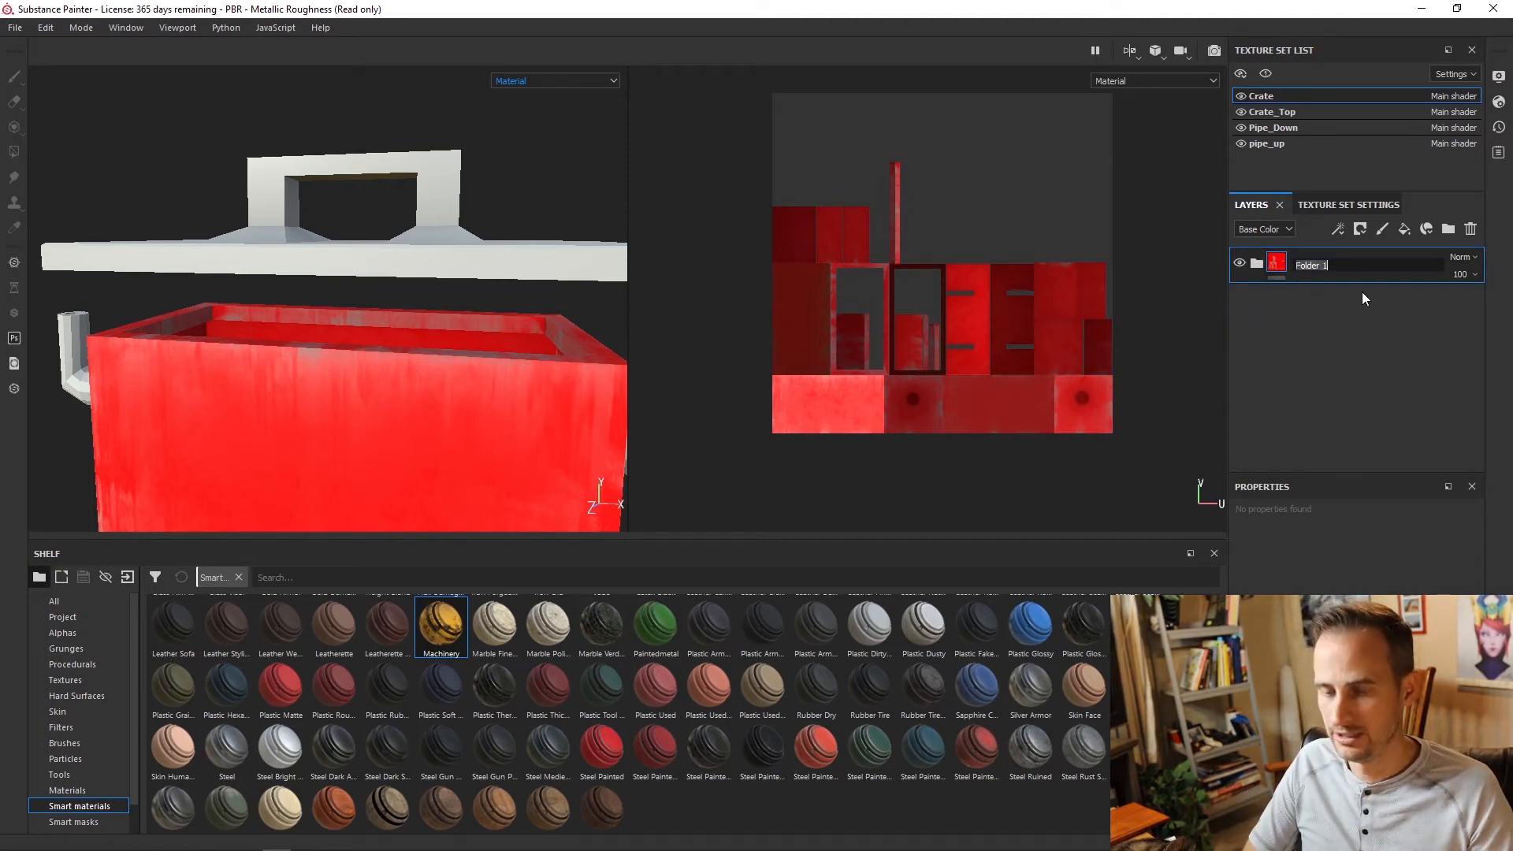
{"action": "type", "text": "JMM"}
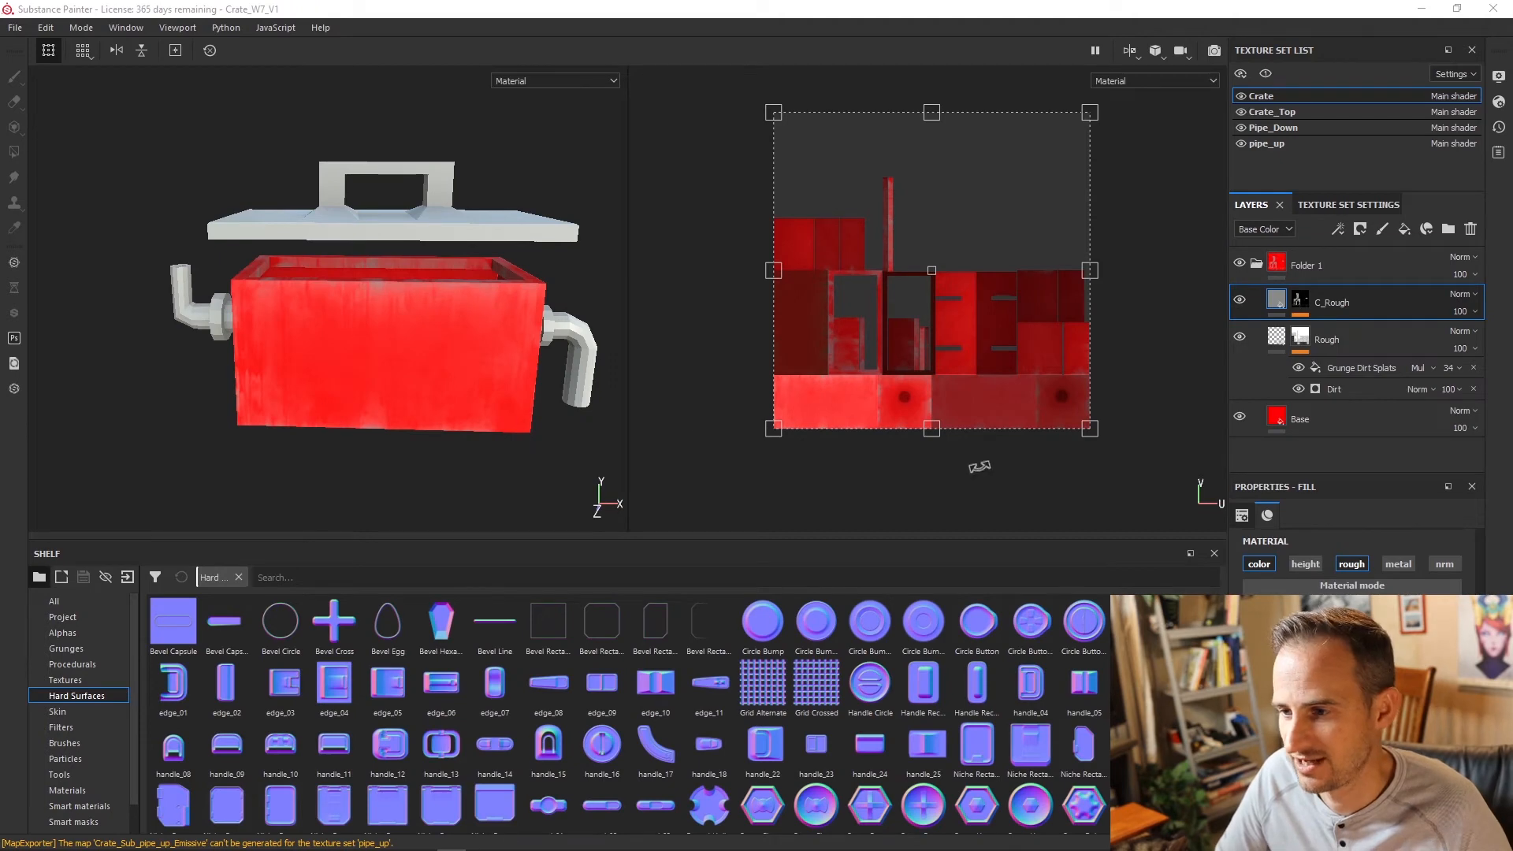
Step: Collapse the crate's layer folder and delete the existing JMM_Crate preset from the smart materials
{"action": "left_click", "coordinate": [1258, 263]}
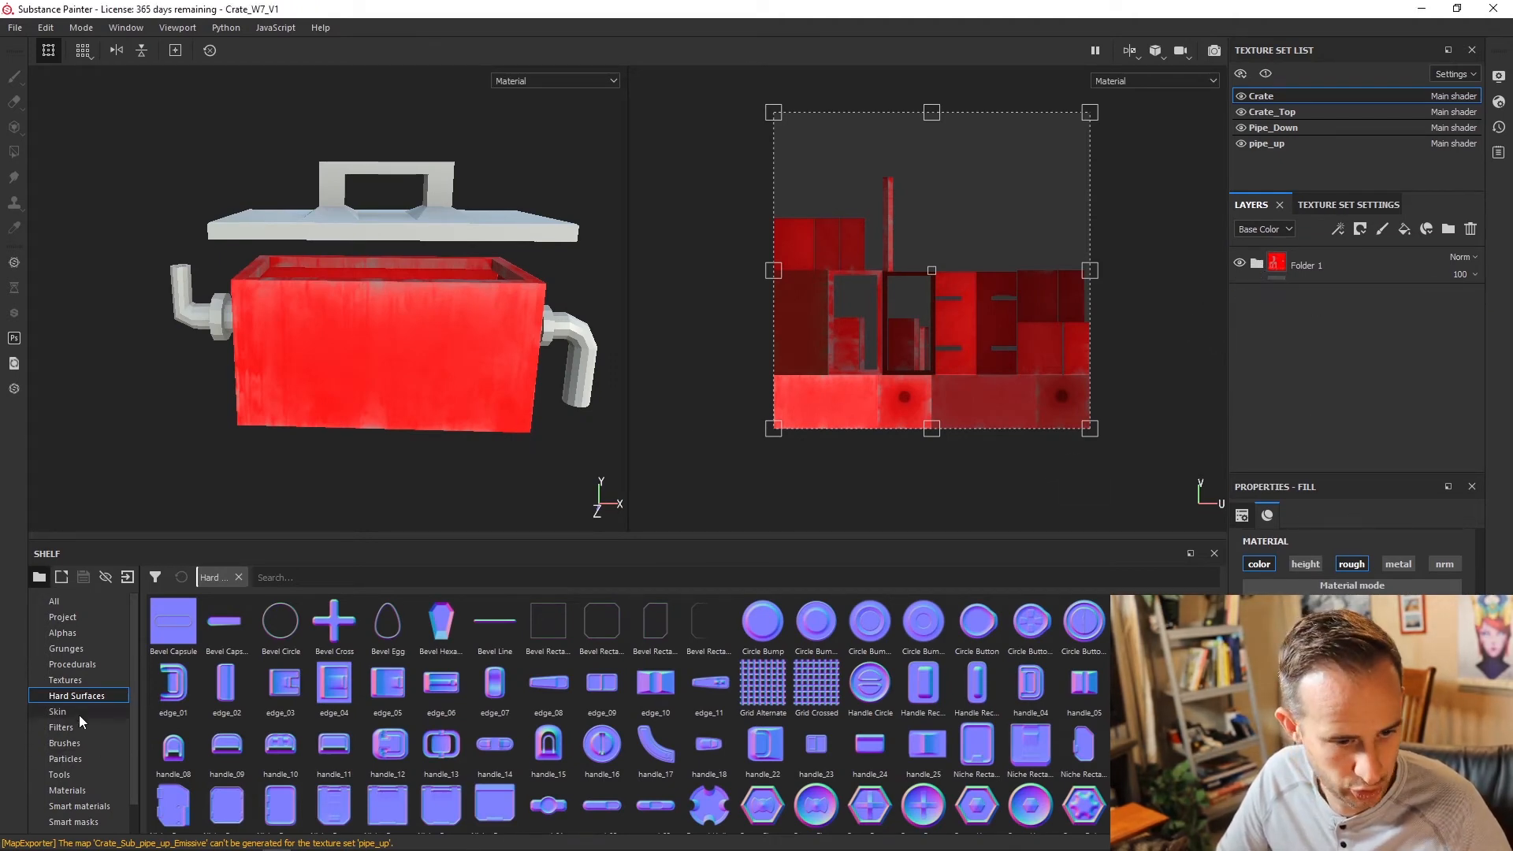
{"action": "left_click", "coordinate": [79, 806]}
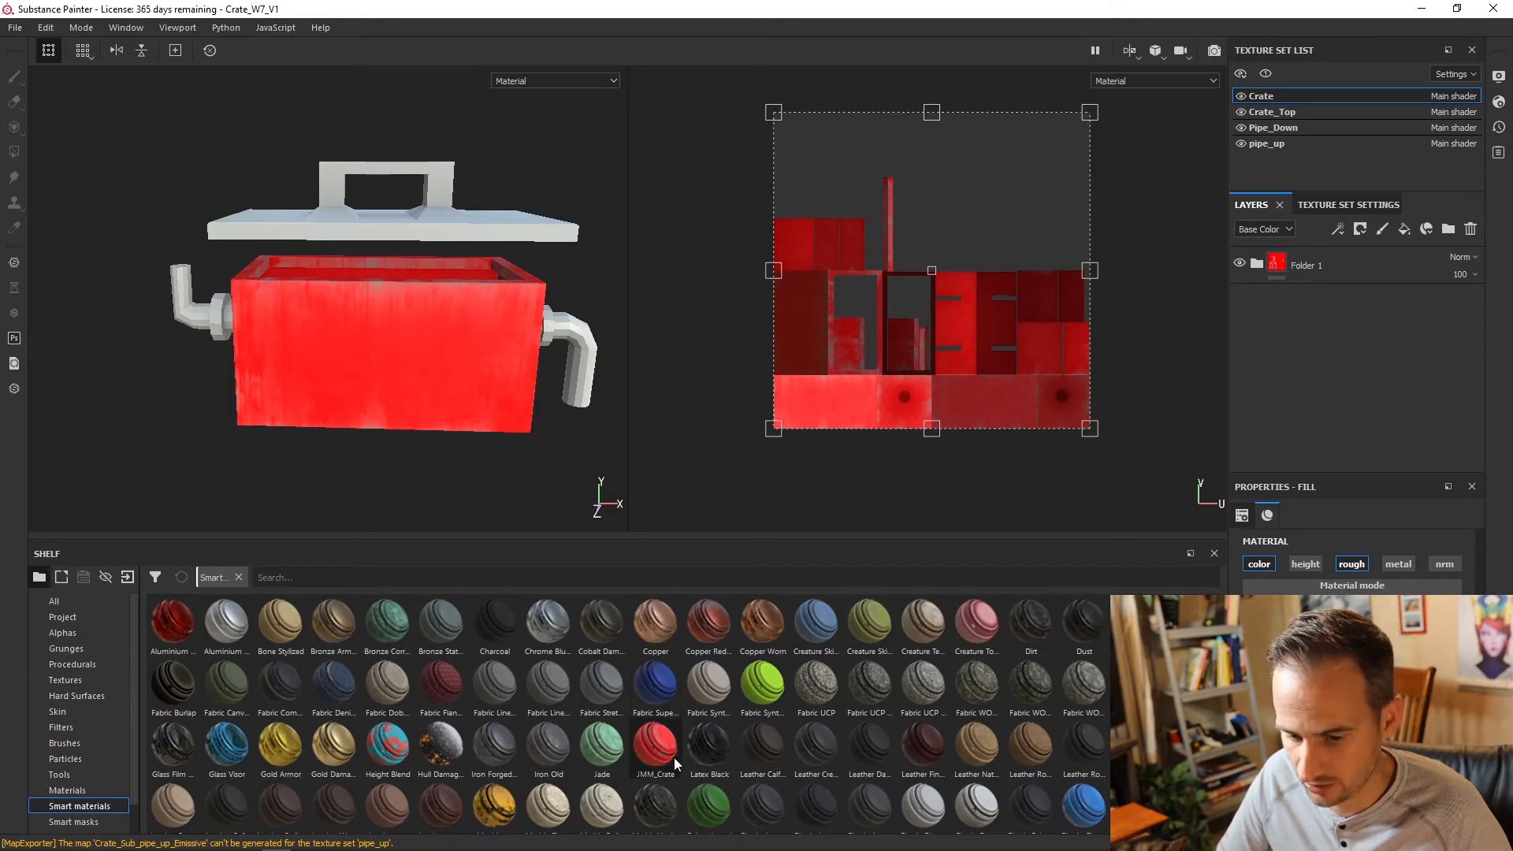
{"action": "right_click", "coordinate": [636, 730]}
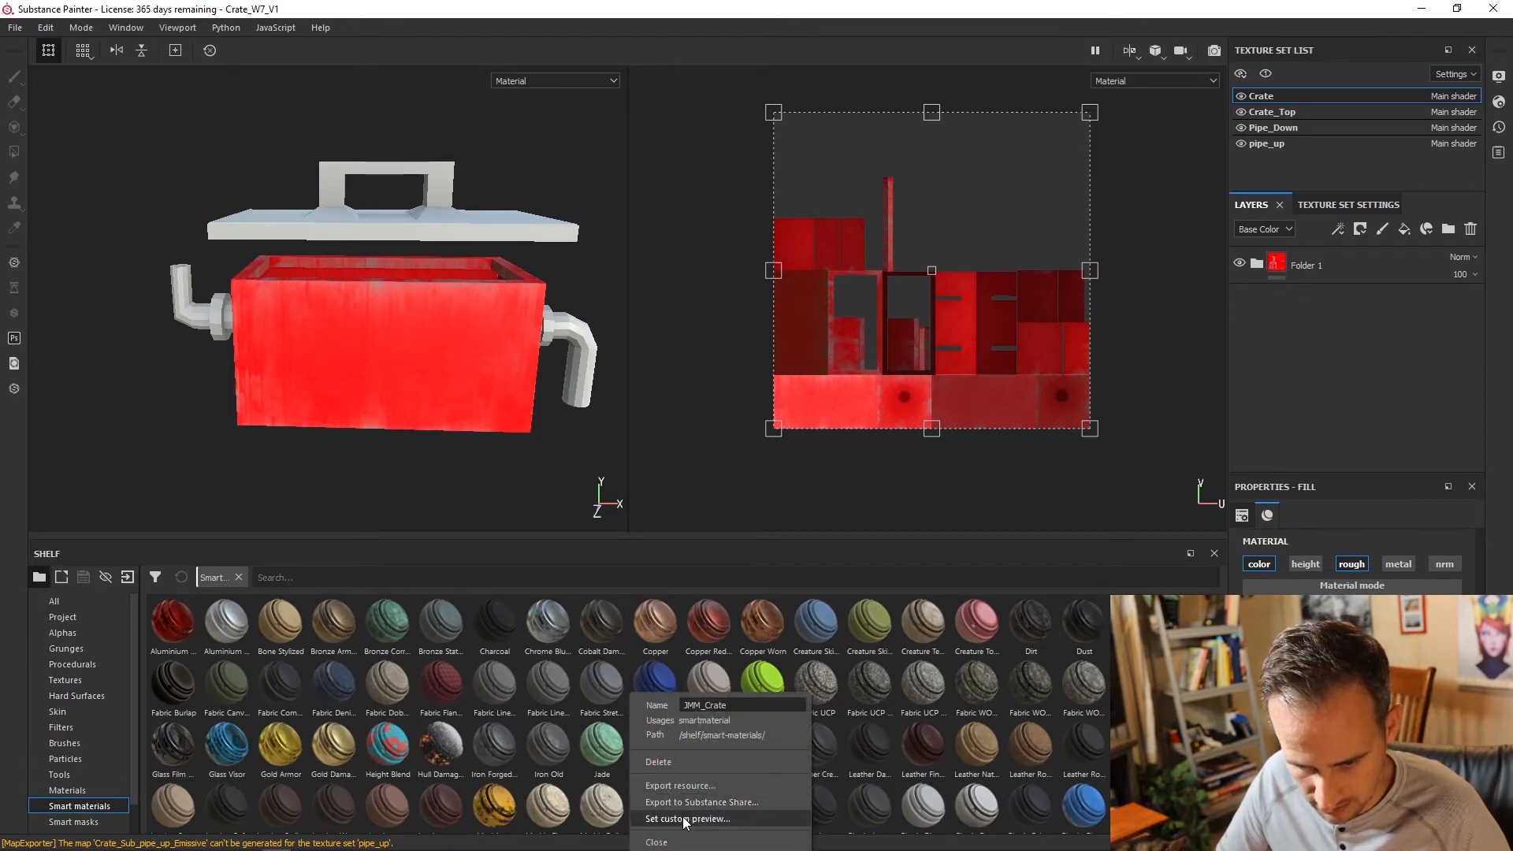
{"action": "left_click", "coordinate": [678, 761]}
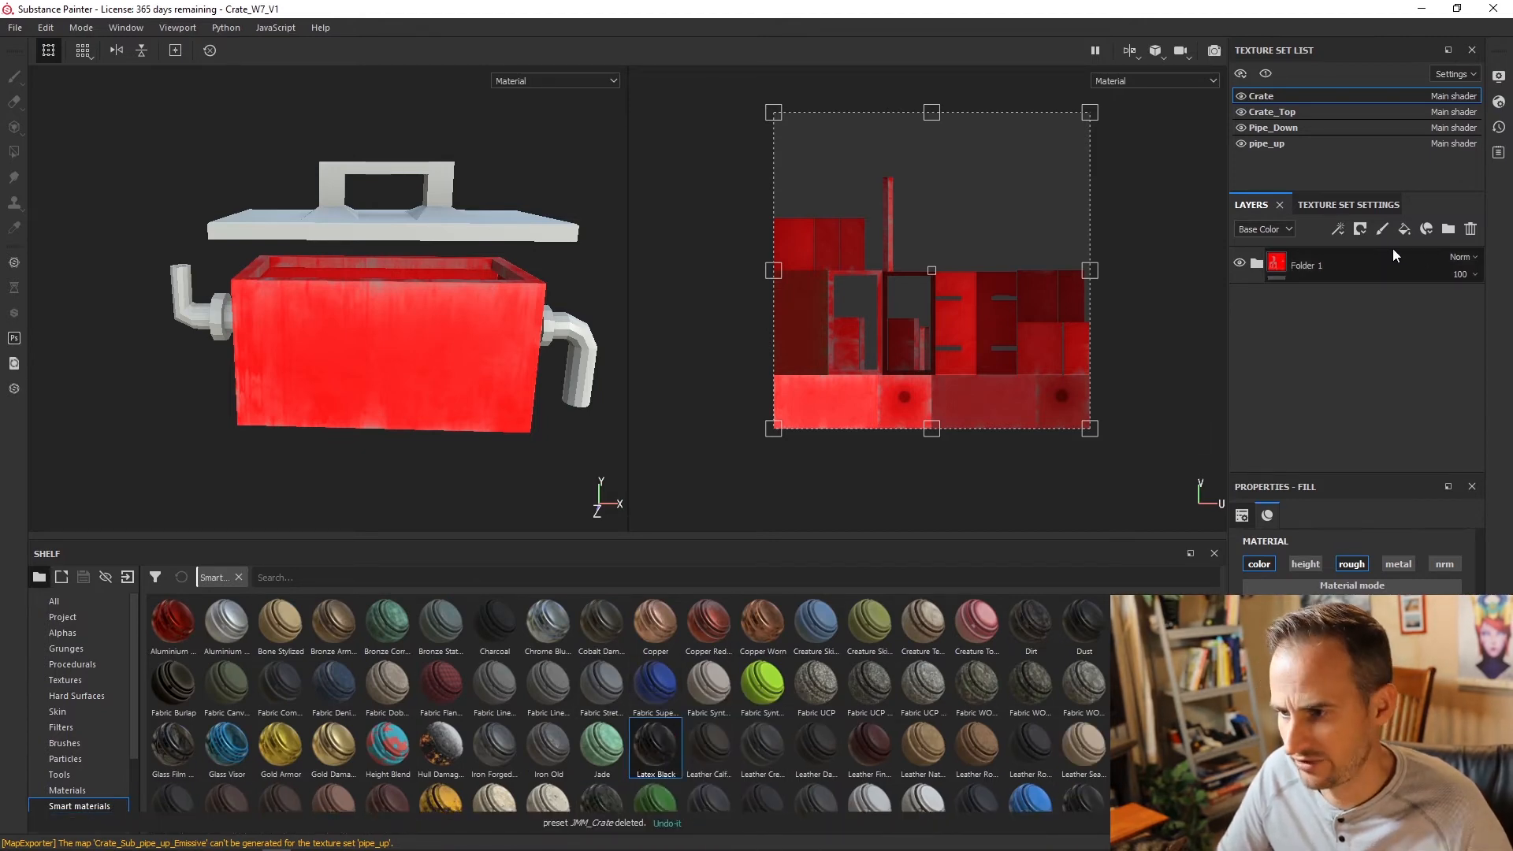
Step: Rename the Crate texture set's layer folder as JMM_Crate
{"action": "left_click", "coordinate": [1312, 268]}
{"action": "double_click", "coordinate": [1301, 265]}
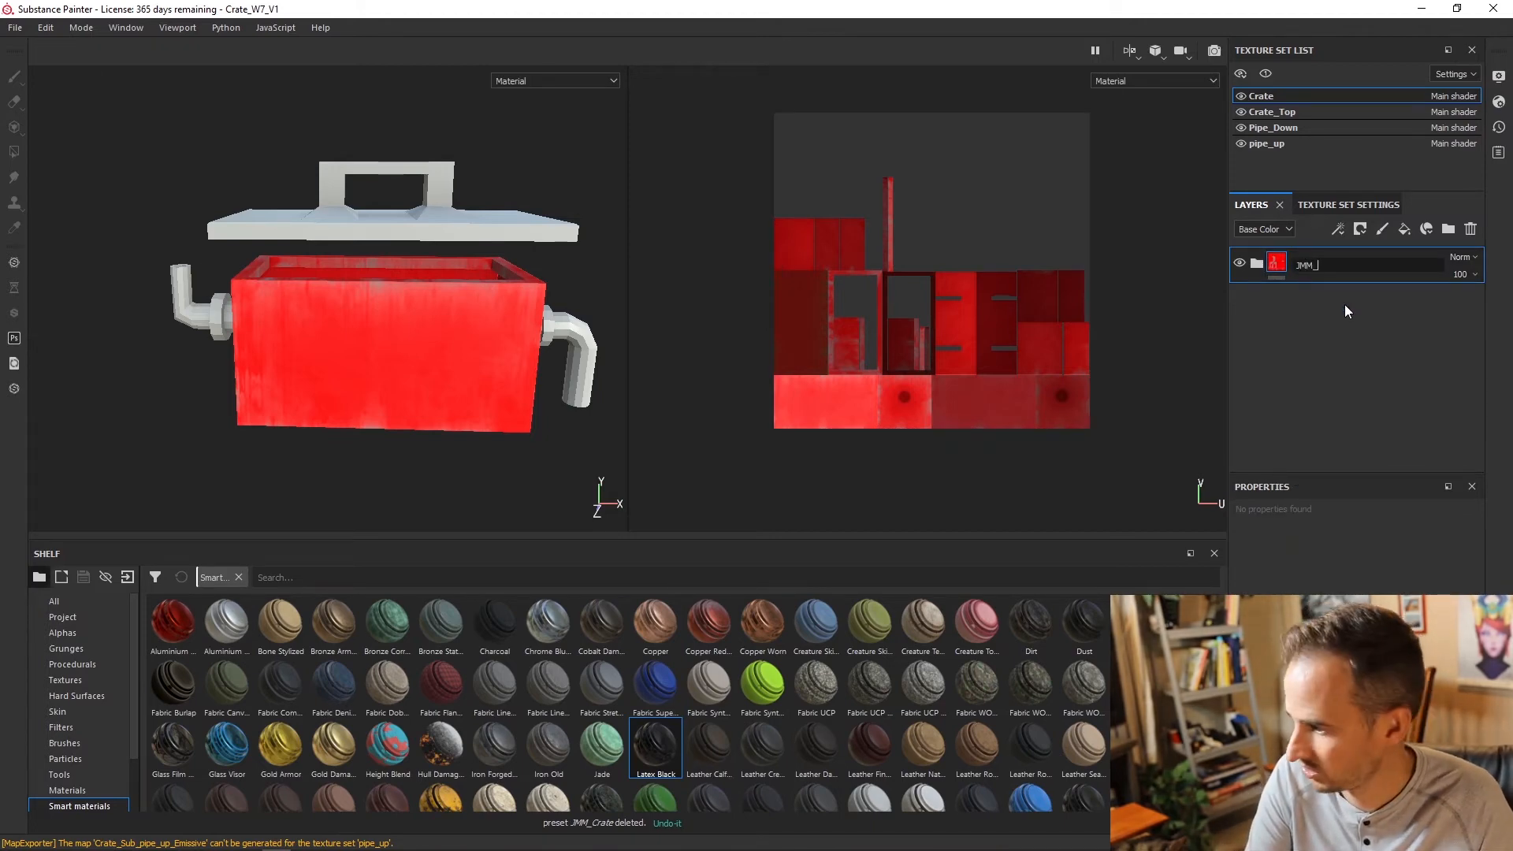
{"action": "type", "text": "JMM_Cra"}
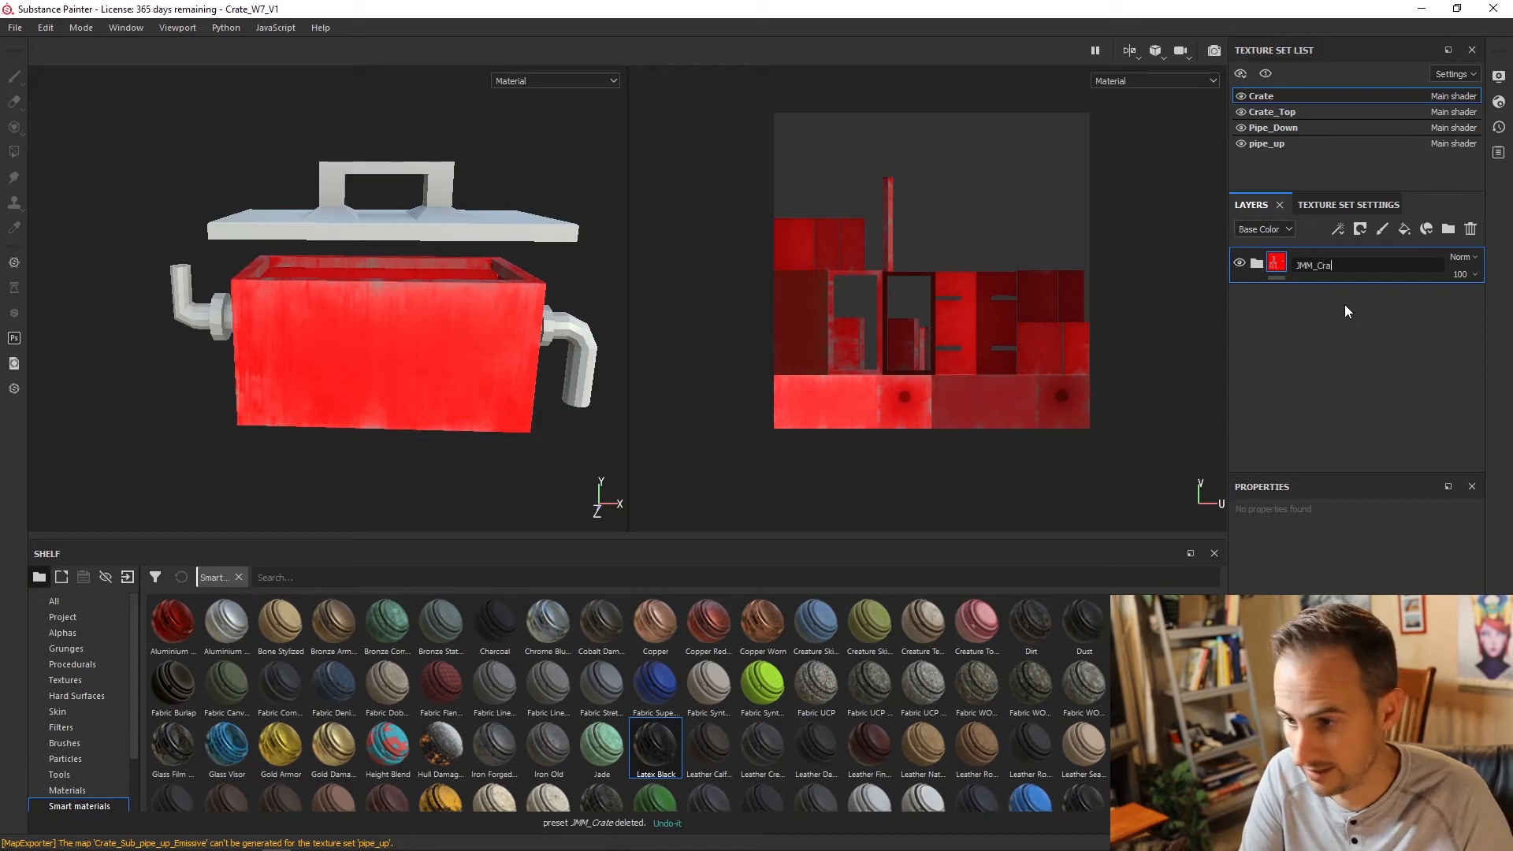
{"action": "type", "text": "te"}
{"action": "key", "text": "Return"}
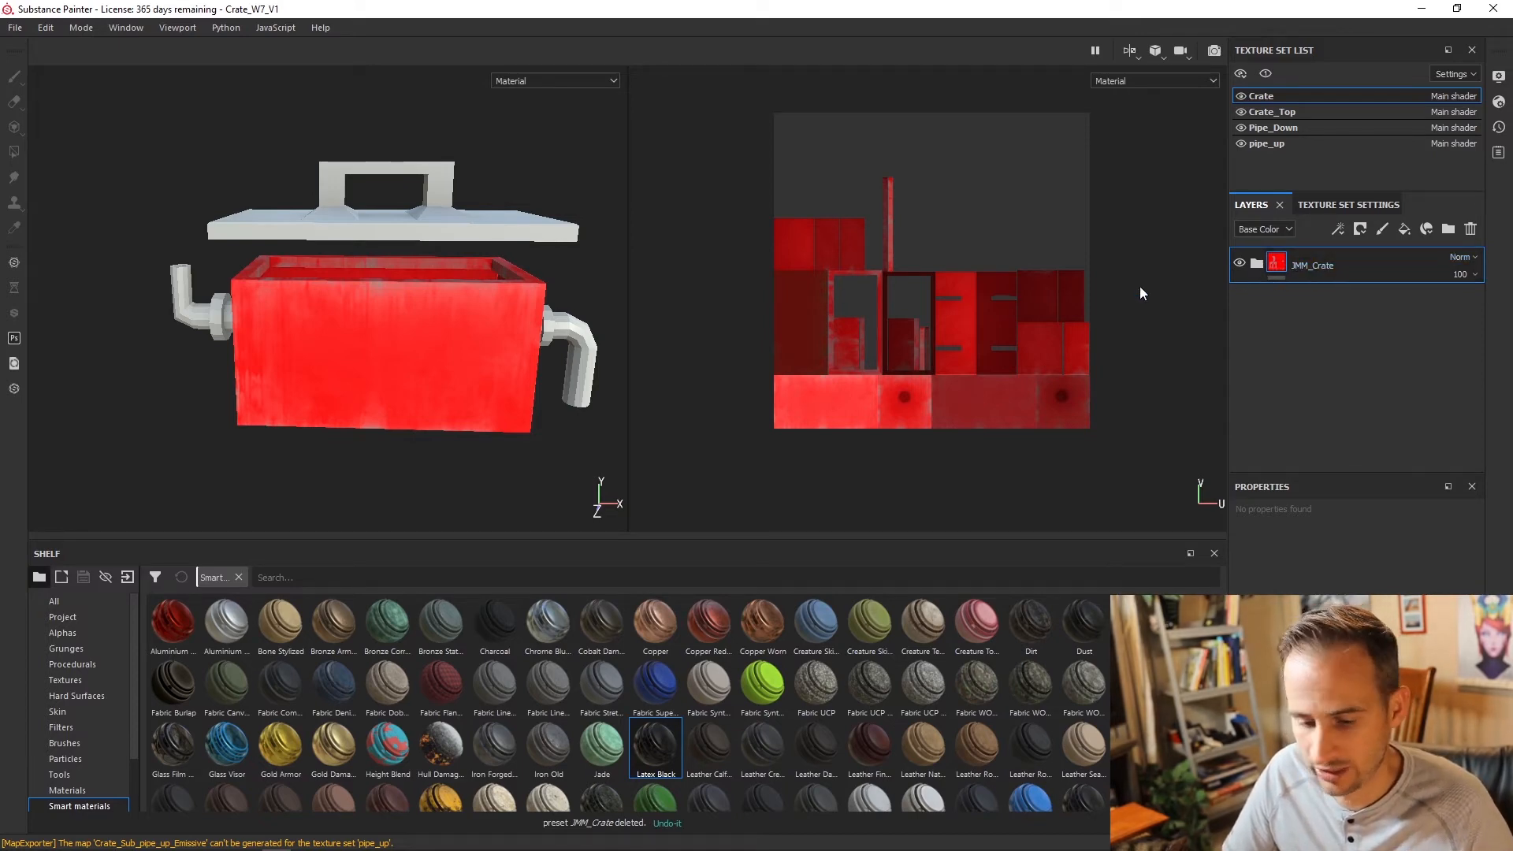
Step: Create a smart material from the JMM_Crate folder
{"action": "left_click_drag", "start_coordinate": [1335, 268], "coordinate": [556, 760]}
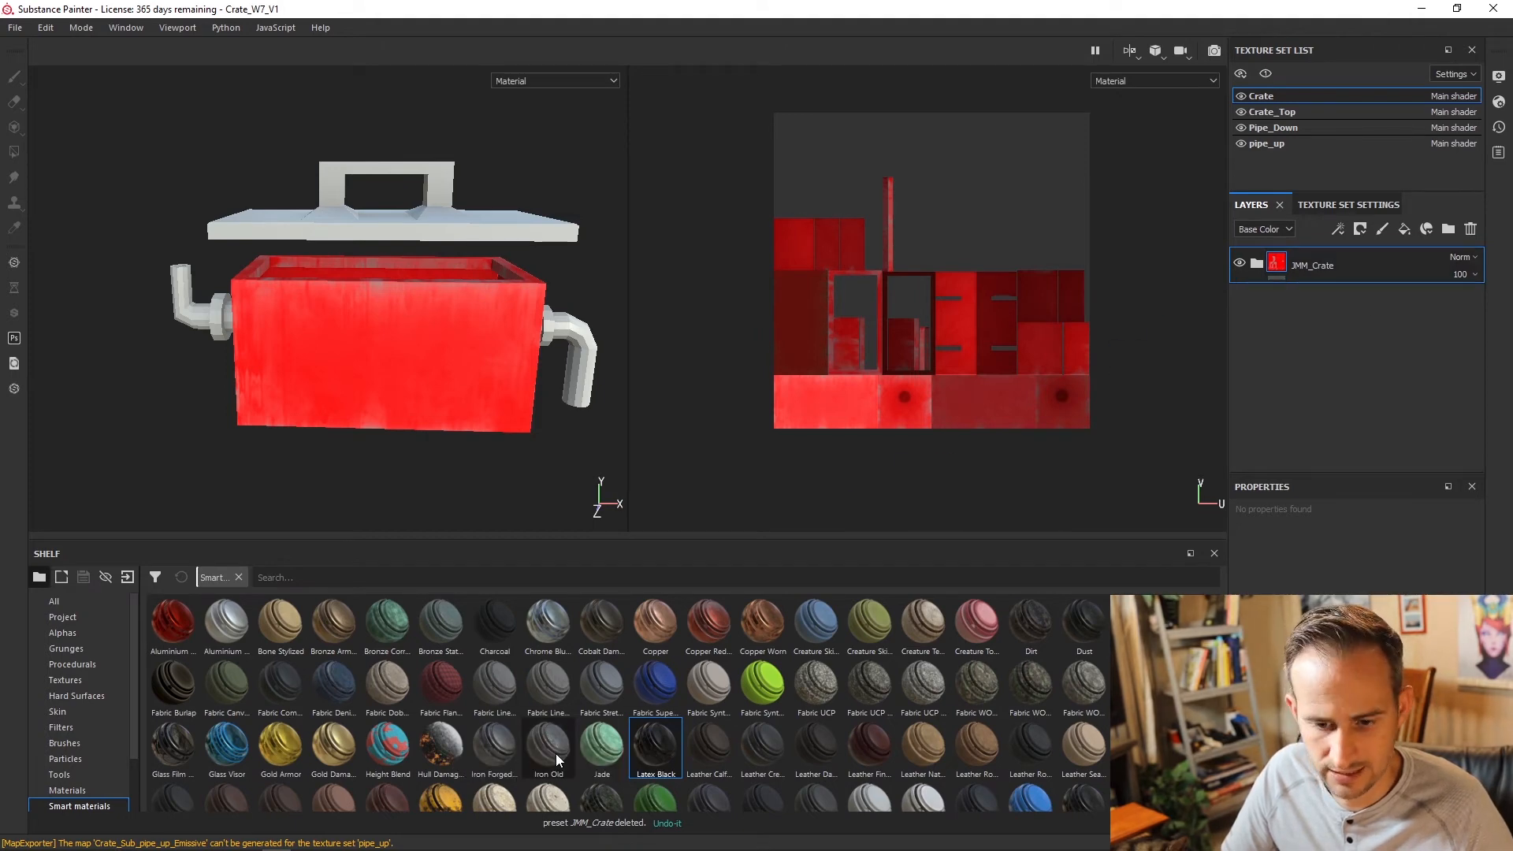
{"action": "right_click", "coordinate": [1293, 264]}
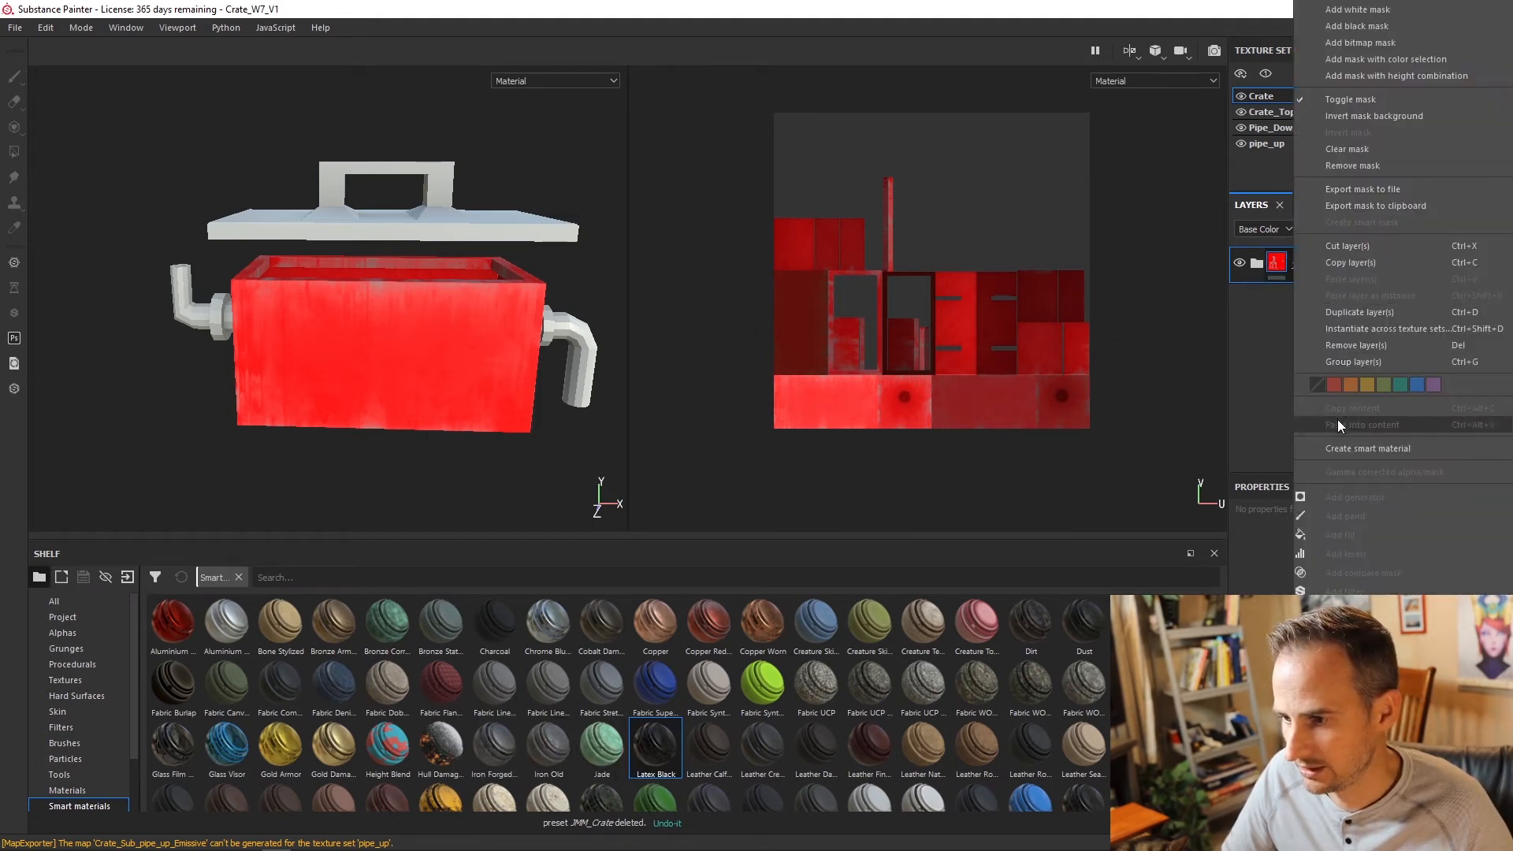
{"action": "left_click", "coordinate": [1347, 448]}
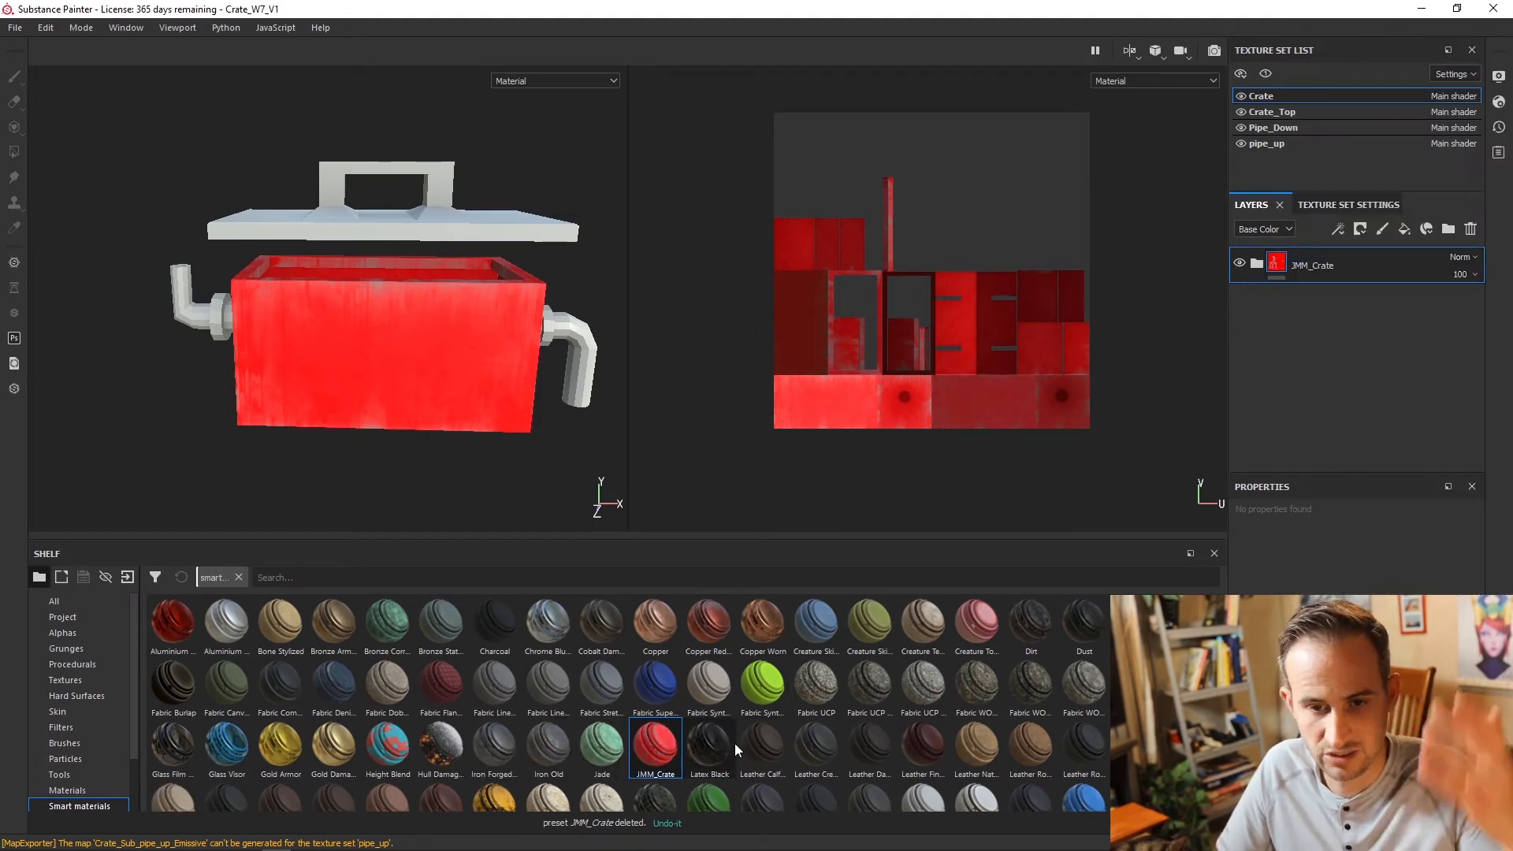
Step: Apply the JMM_Crate smart material to the crate's lid and both pipes, trying a smart material search for jmm in between
{"action": "left_click_drag", "start_coordinate": [664, 747], "coordinate": [517, 228]}
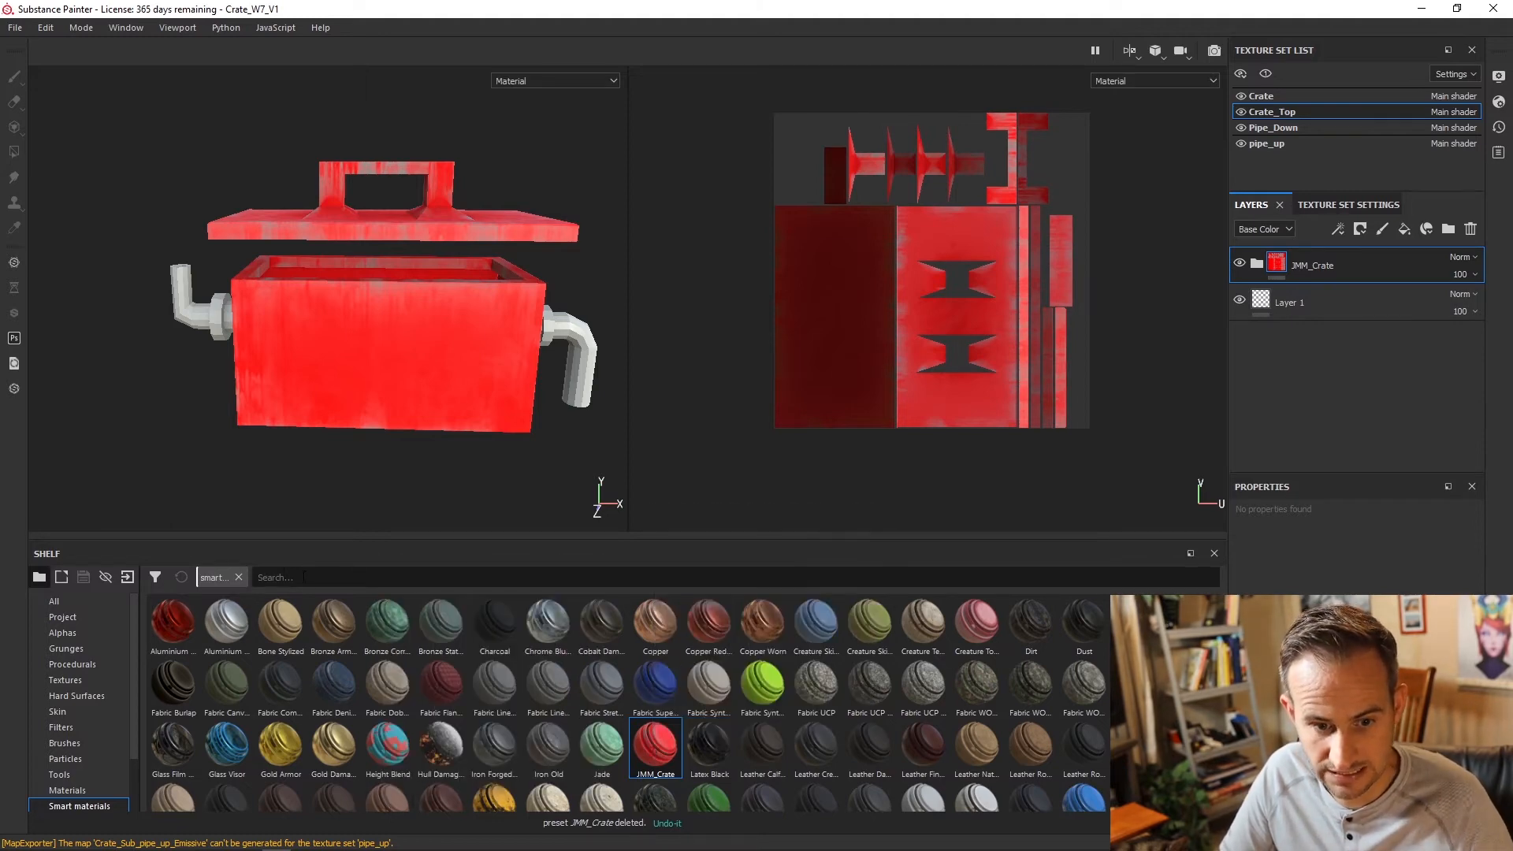
{"action": "left_click", "coordinate": [305, 578]}
{"action": "type", "text": "jmm"}
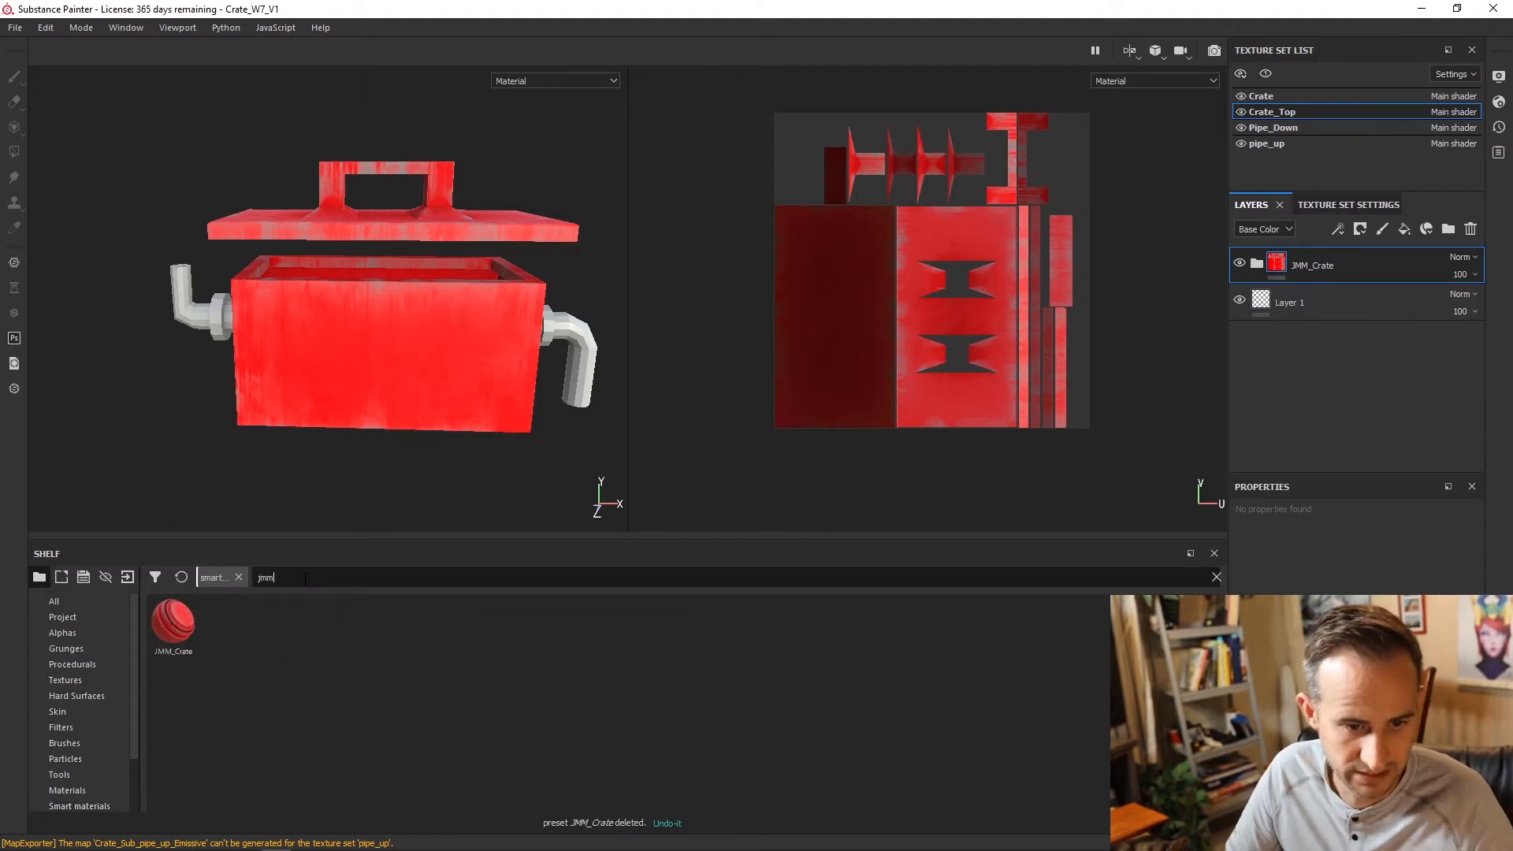
{"action": "key", "text": "BackSpace"}
{"action": "key", "text": "BackSpace"}
{"action": "key", "text": "BackSpace"}
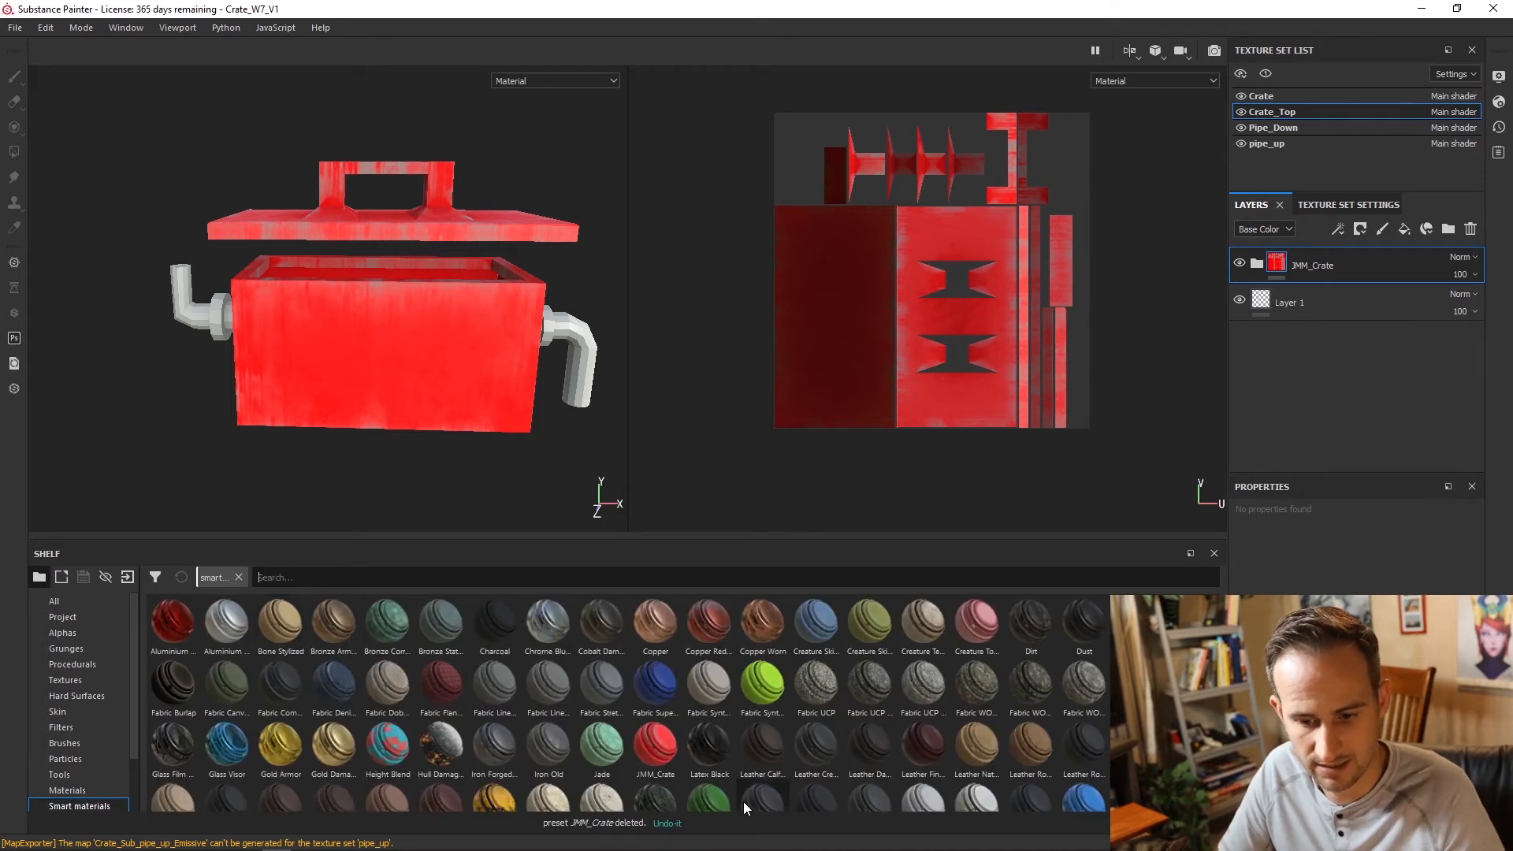
{"action": "left_click_drag", "start_coordinate": [655, 747], "coordinate": [203, 334]}
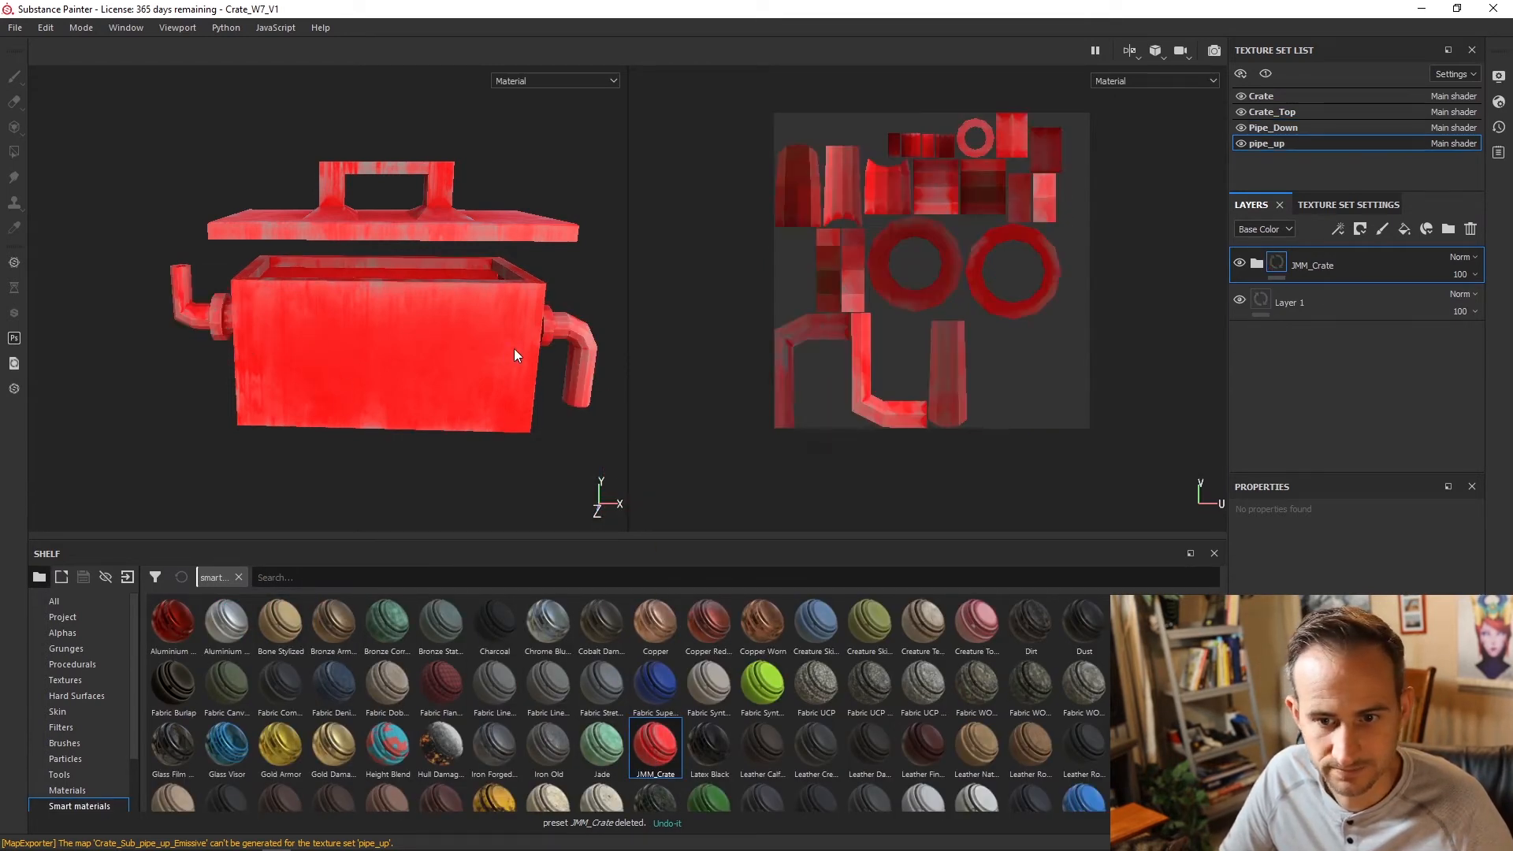
Step: Expand the JMM_Crate folder in the pipe_up texture set and set its Base layer's color to black
{"action": "left_click", "coordinate": [1258, 265]}
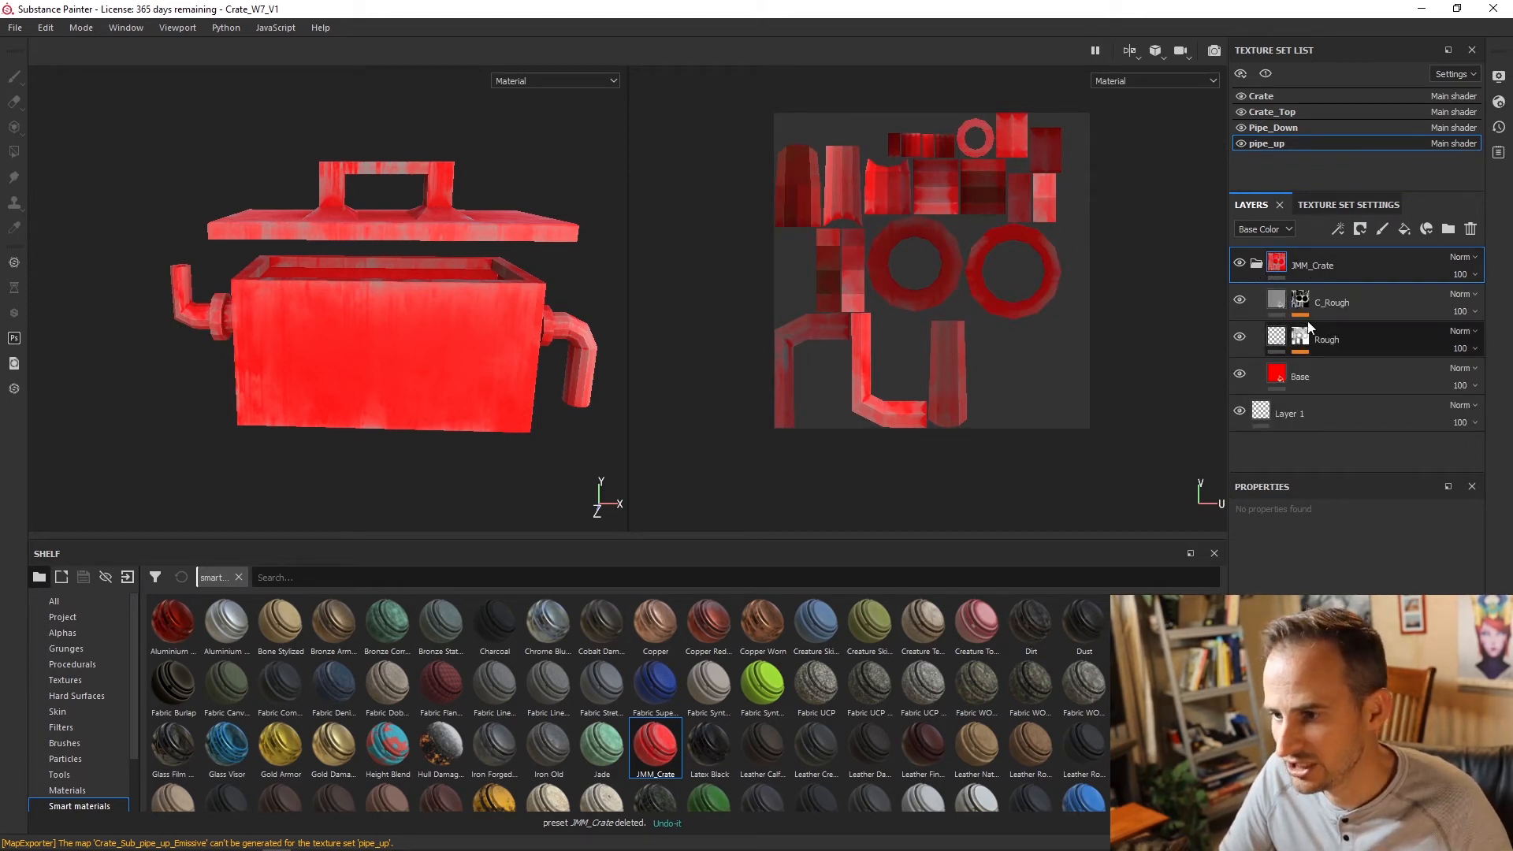
{"action": "left_click", "coordinate": [1345, 374]}
{"action": "left_click", "coordinate": [1352, 643]}
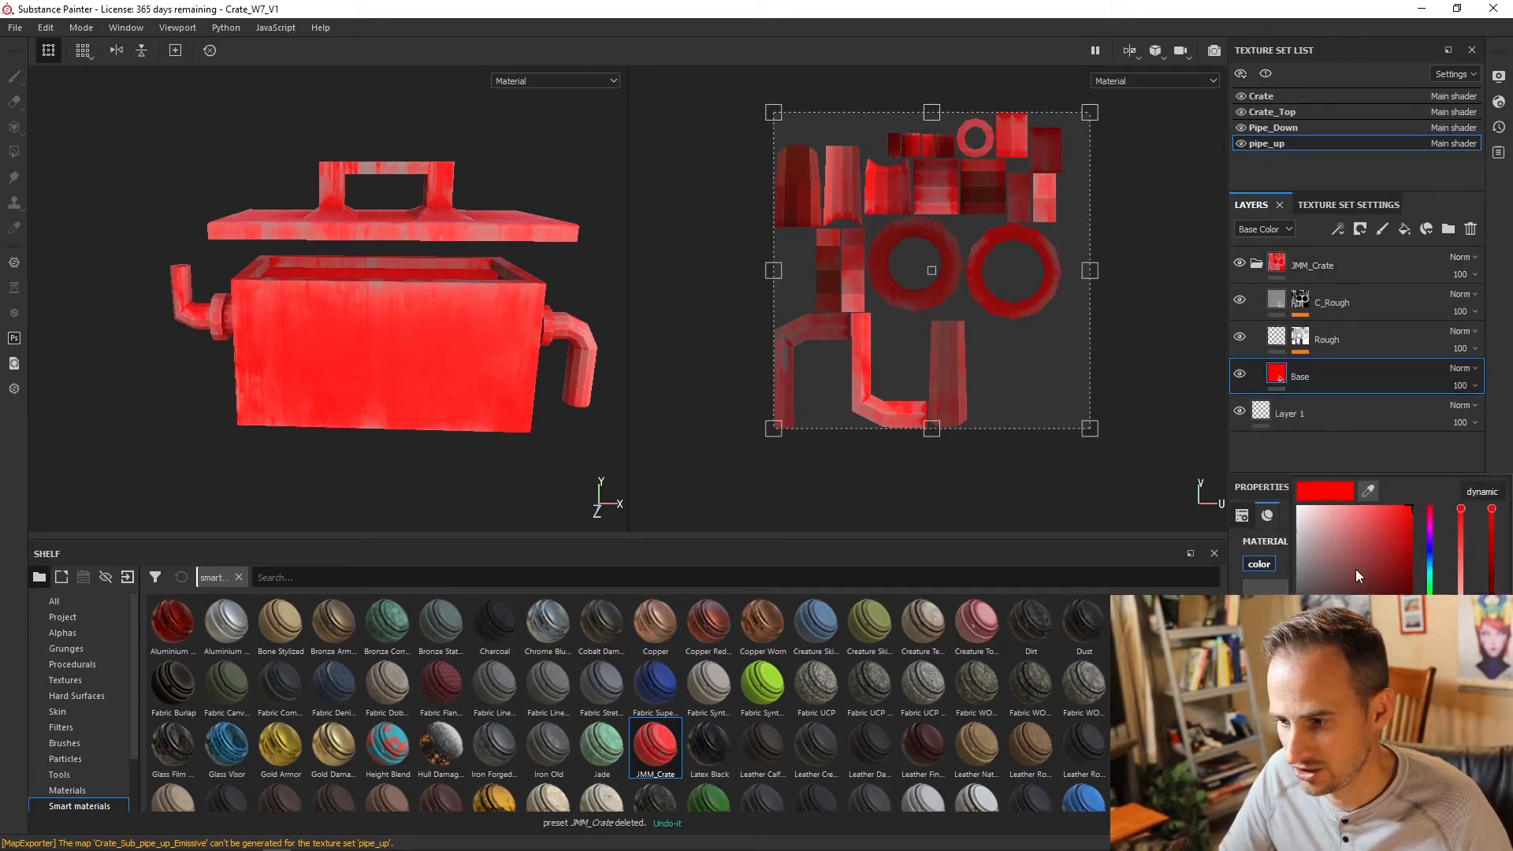
{"action": "left_click_drag", "start_coordinate": [1358, 575], "coordinate": [1332, 623]}
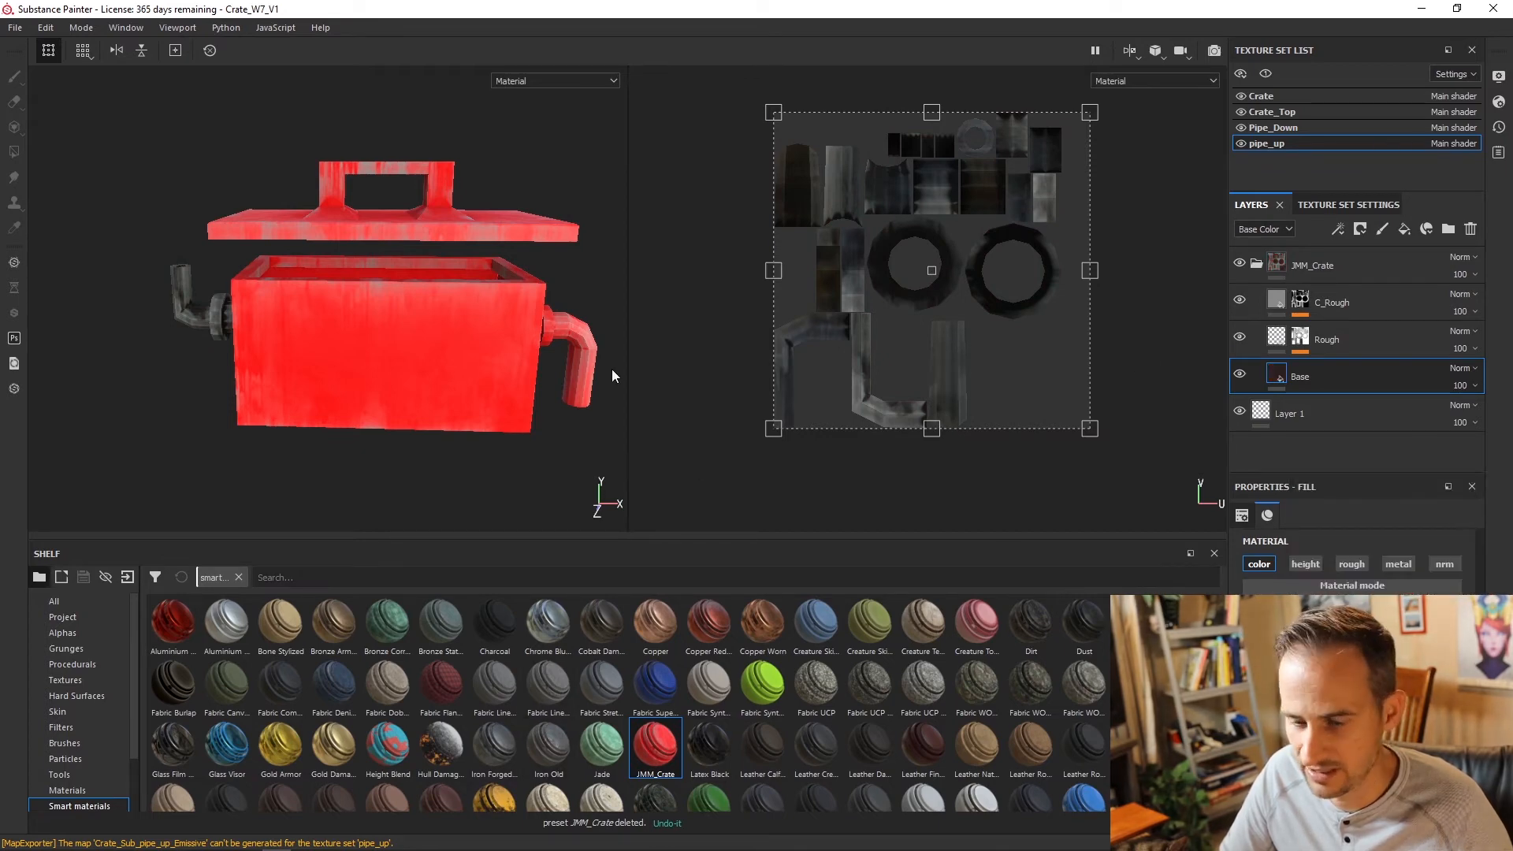
Step: Set the Base layer's color to black in the Pipe_Down texture set and check the pipe from the side
{"action": "left_click", "coordinate": [1273, 128]}
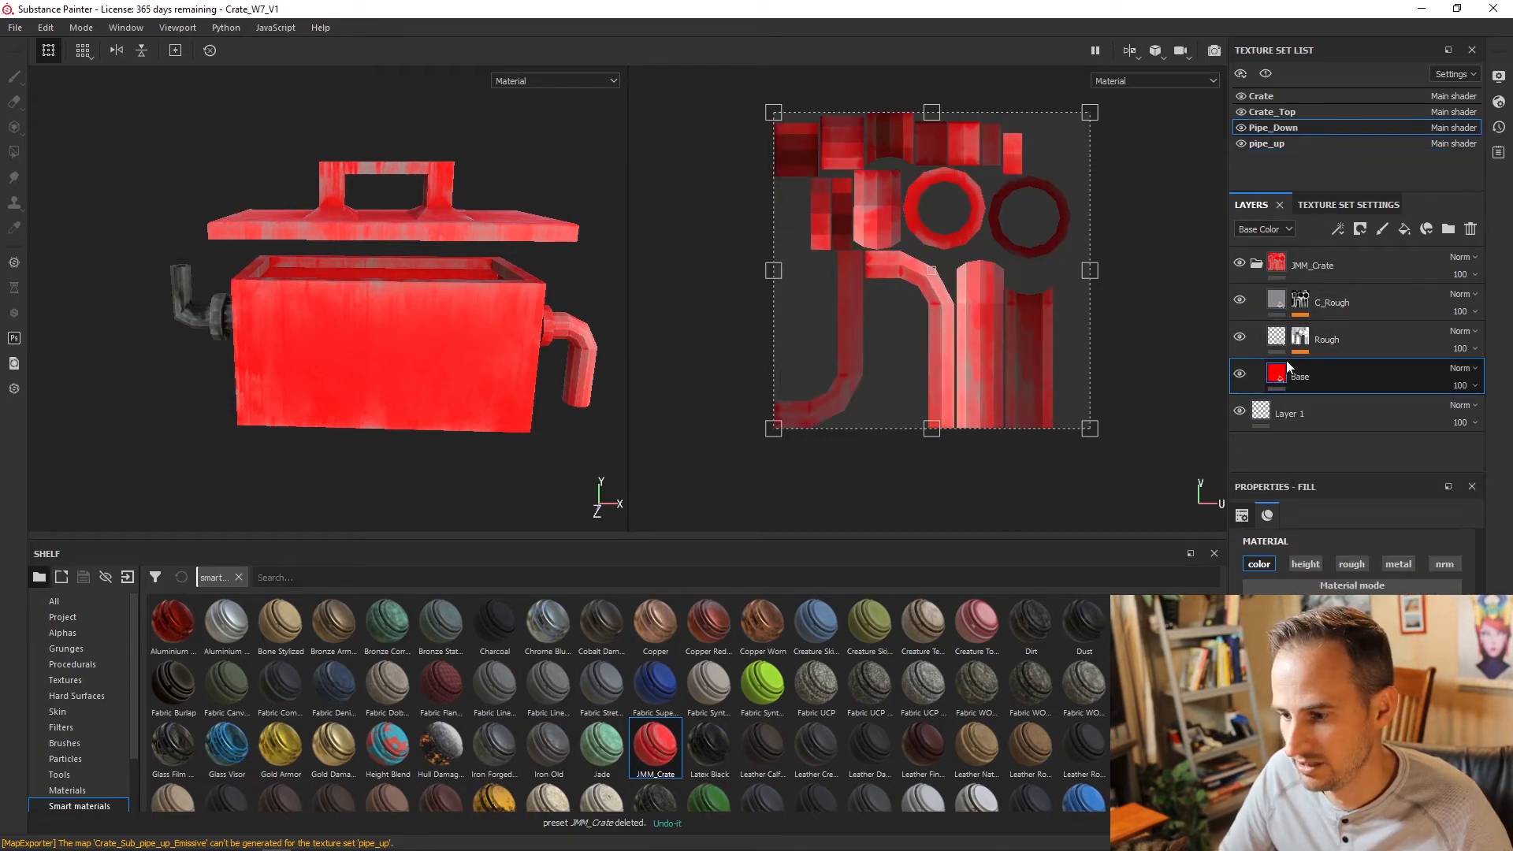
{"action": "left_click", "coordinate": [1352, 642]}
{"action": "left_click", "coordinate": [1332, 623]}
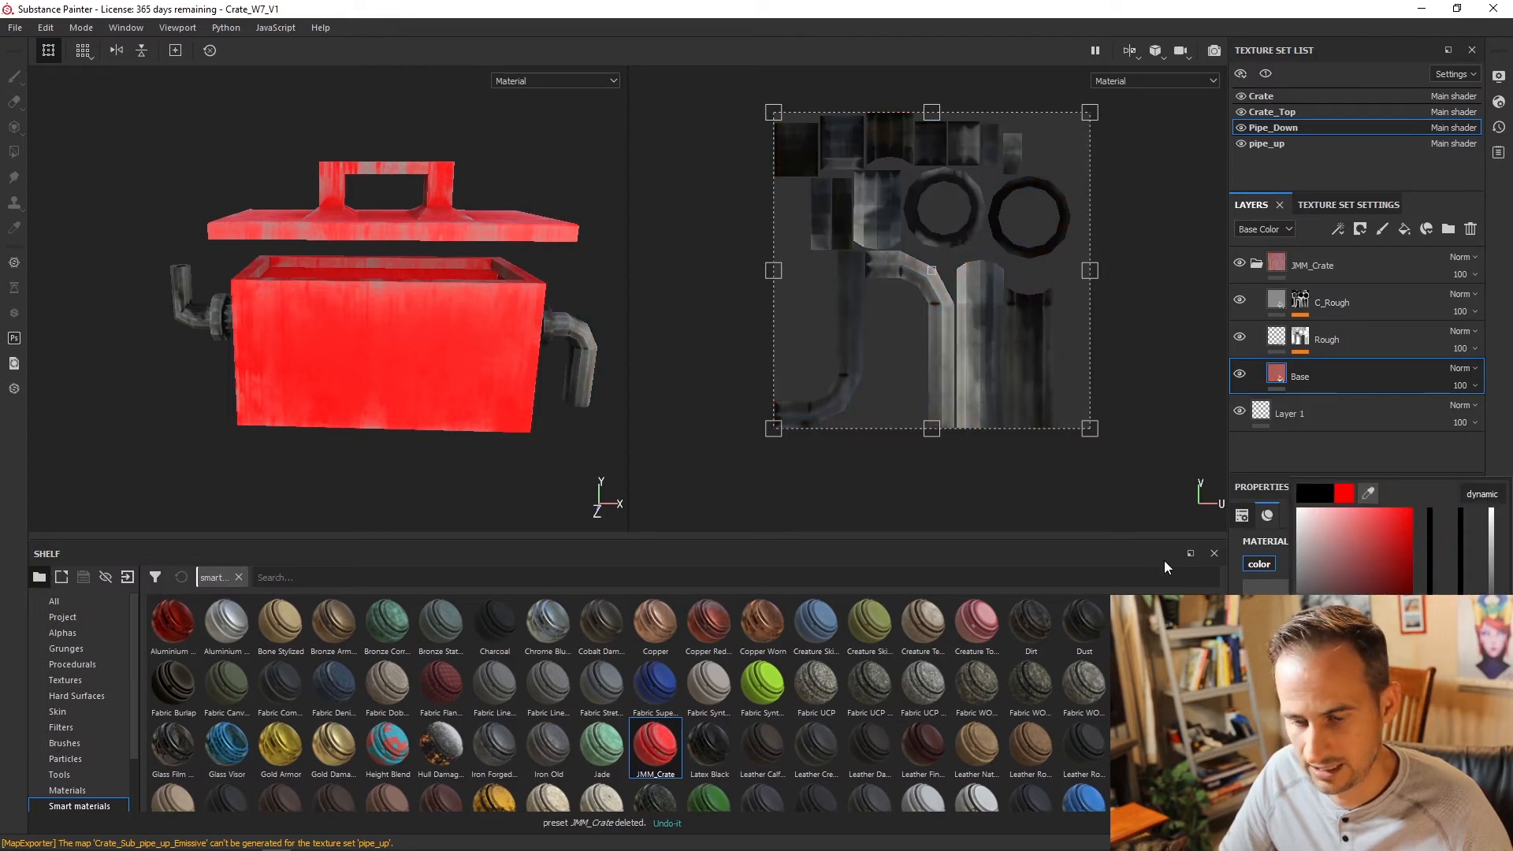
{"action": "left_click_drag", "start_coordinate": [456, 349], "coordinate": [389, 360], "text": "alt"}
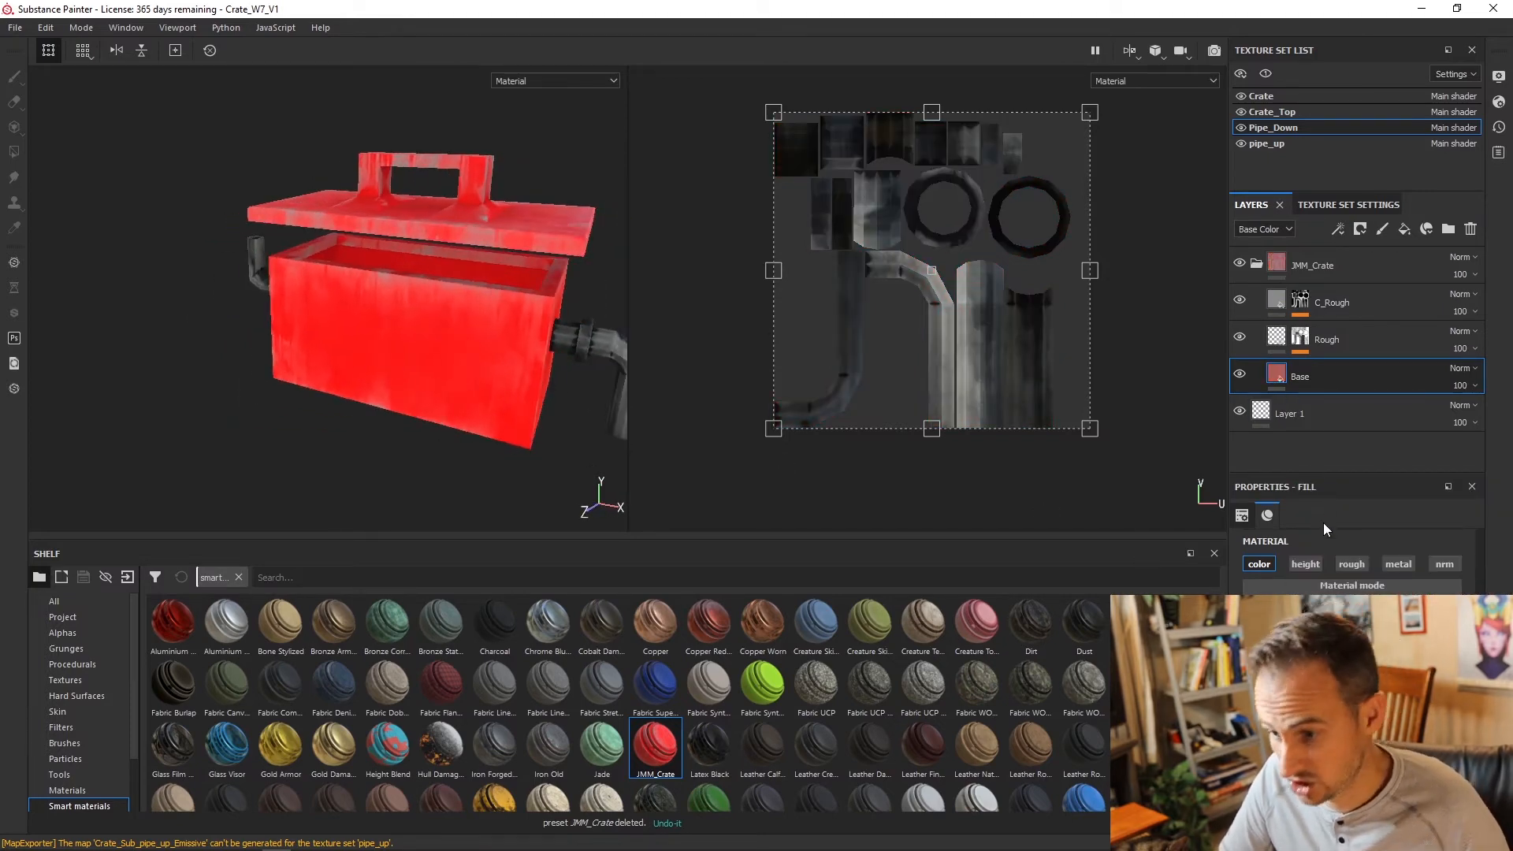
Step: Inspect the projection settings of the Grunge Dirt Splats fill in Pipe_Down's Rough mask, collapse the JMM_Crate folder and review the model
{"action": "left_click", "coordinate": [1301, 338]}
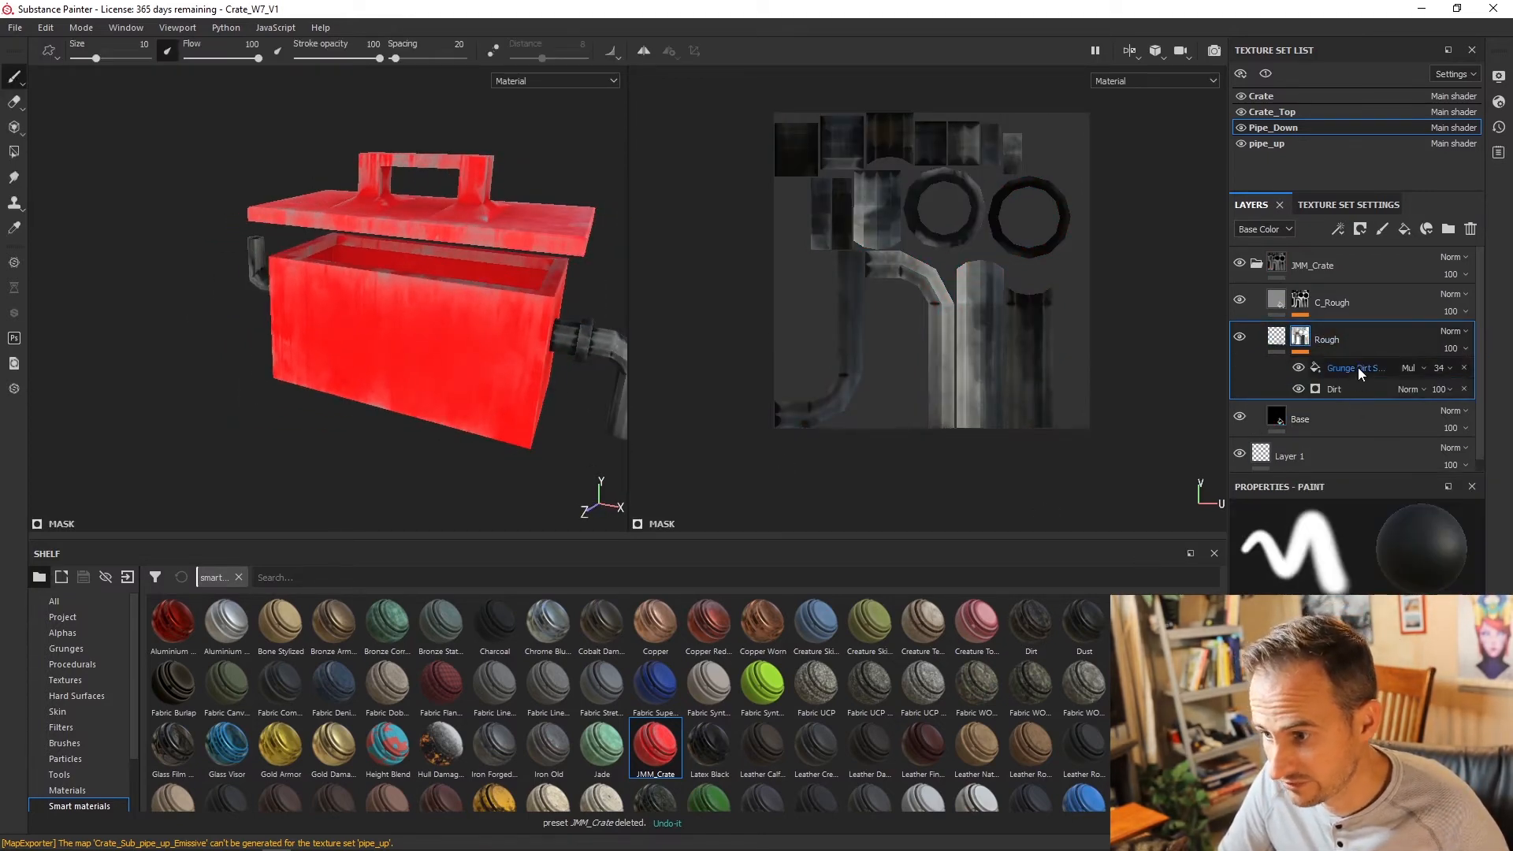
{"action": "left_click", "coordinate": [1359, 368]}
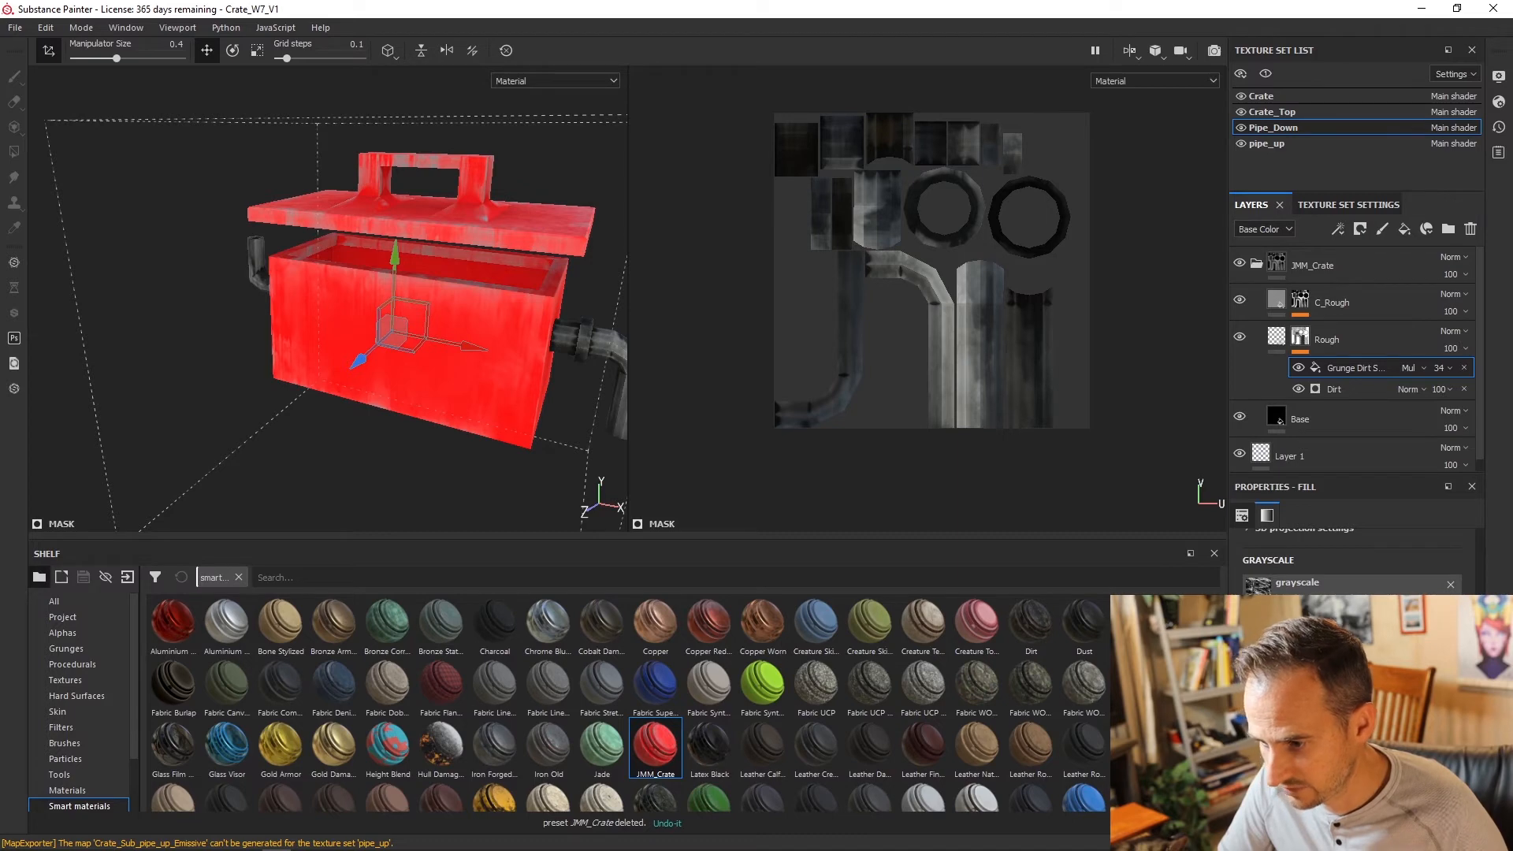
{"action": "scroll", "coordinate": [1351, 560], "scroll_direction": "up", "scroll_amount": 4}
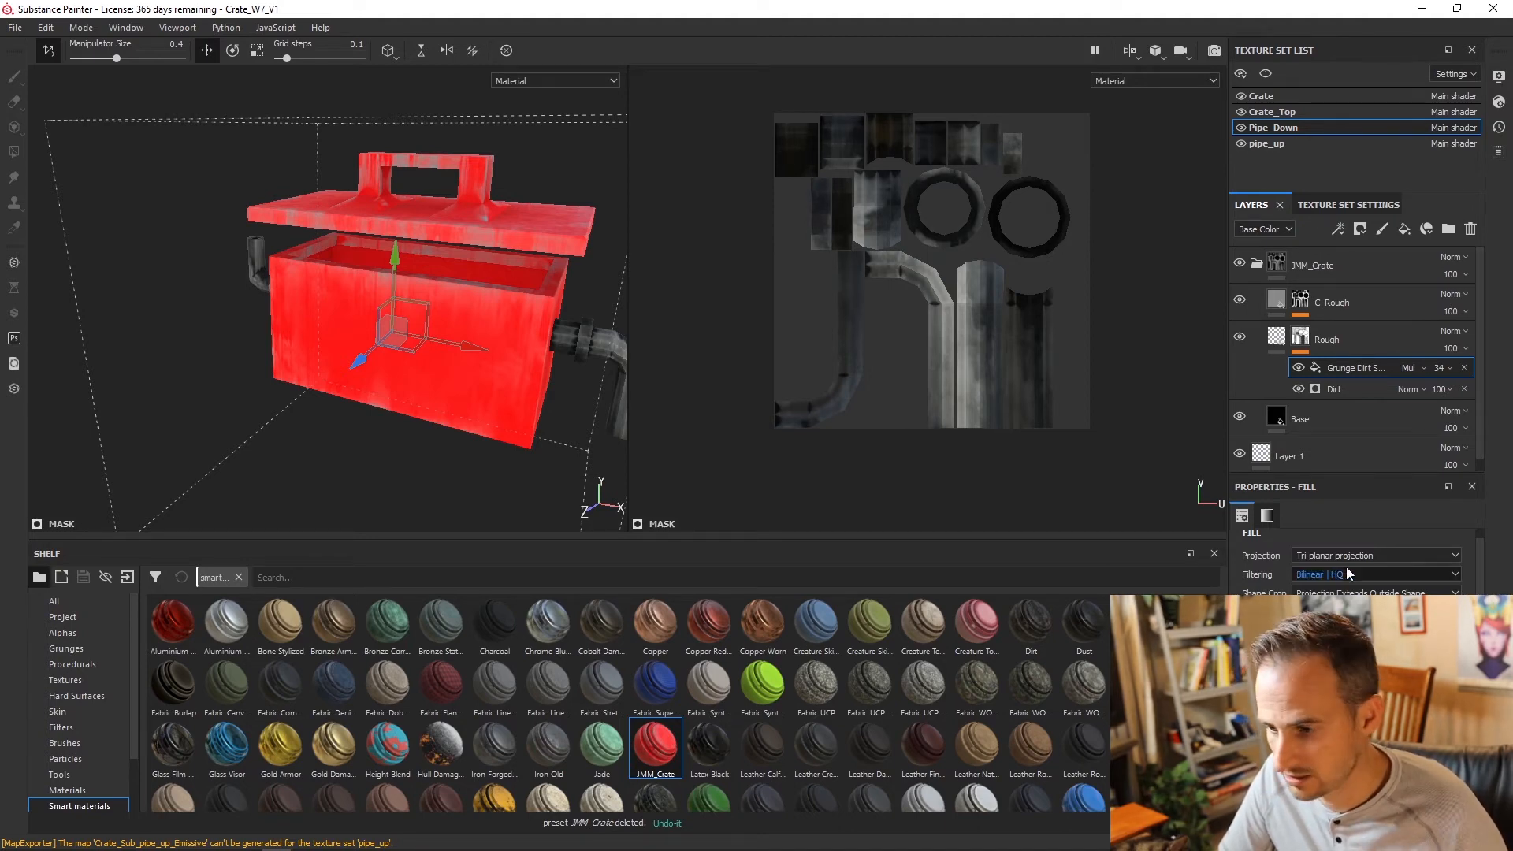
{"action": "left_click", "coordinate": [1258, 266]}
{"action": "left_click_drag", "start_coordinate": [444, 331], "coordinate": [487, 315], "text": "alt"}
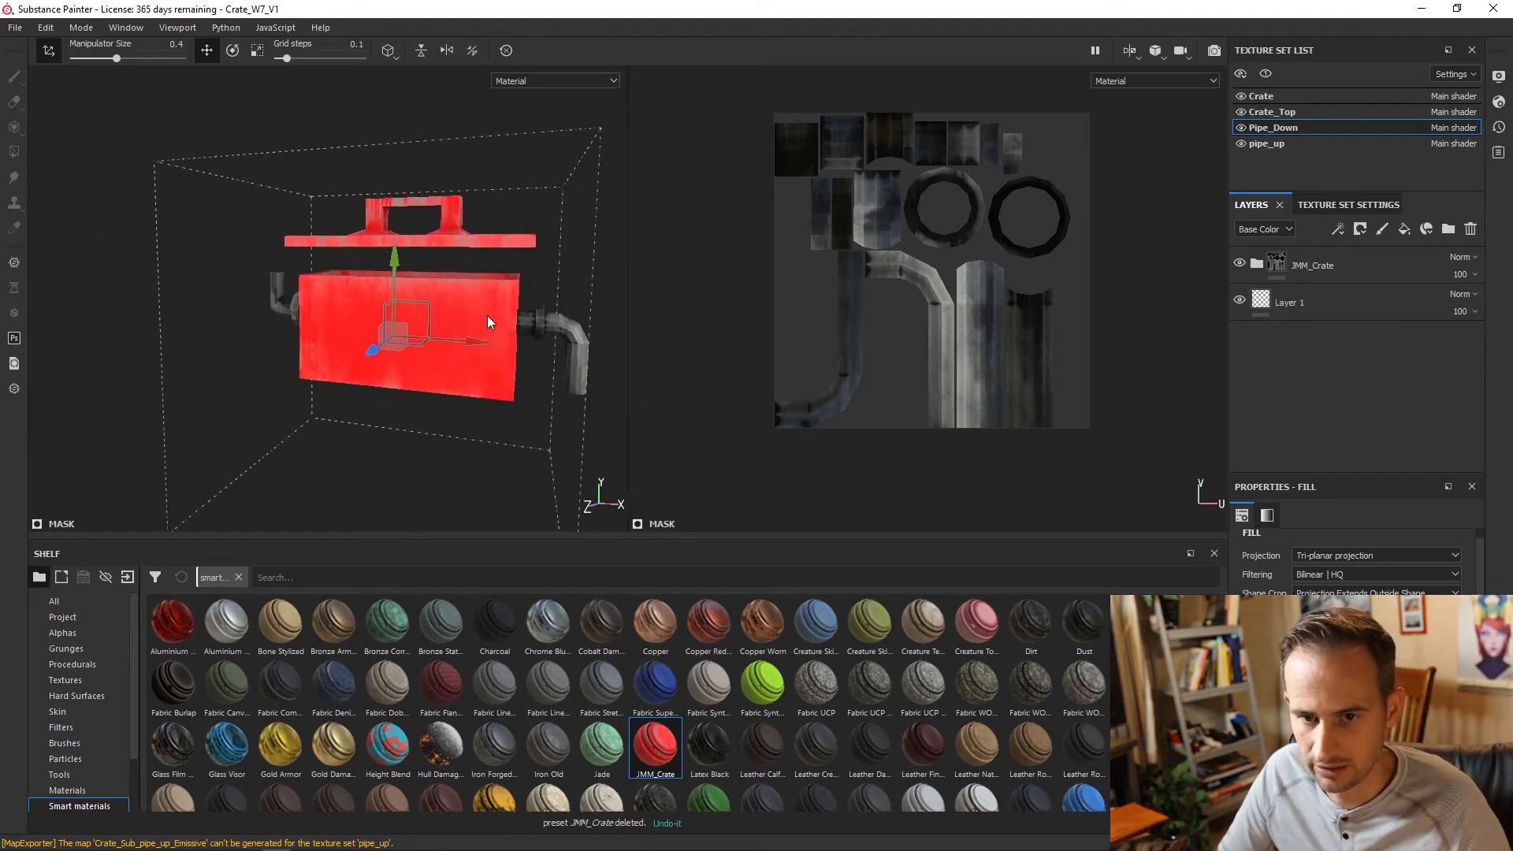
Step: Save the project and export all four texture sets as 8-bit PNG files with the PBR Metallic Roughness (from cache) template
{"action": "left_click", "coordinate": [16, 33]}
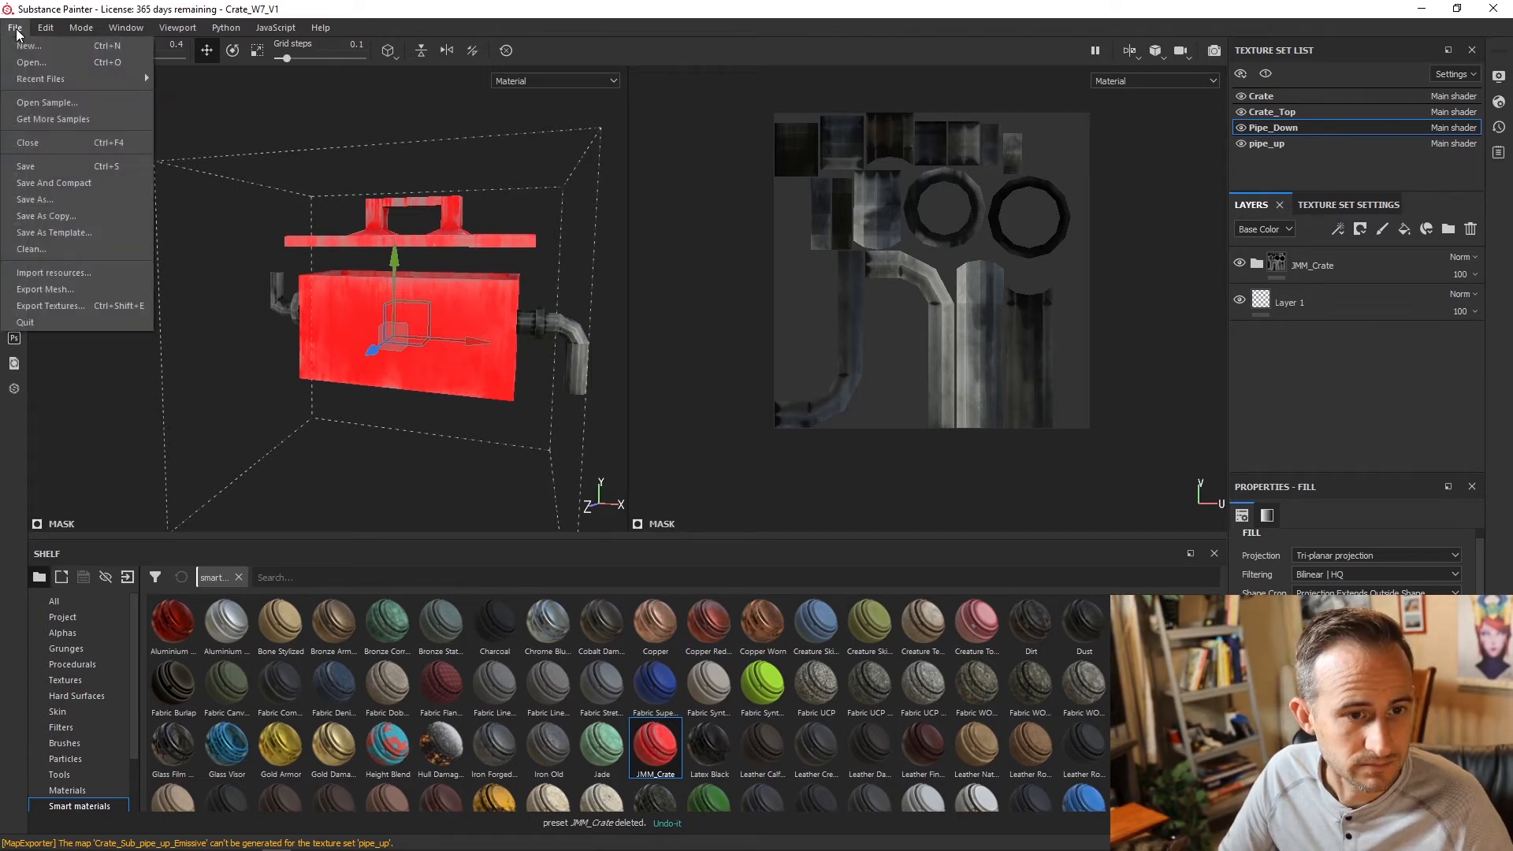
{"action": "left_click", "coordinate": [44, 172]}
{"action": "left_click", "coordinate": [15, 29]}
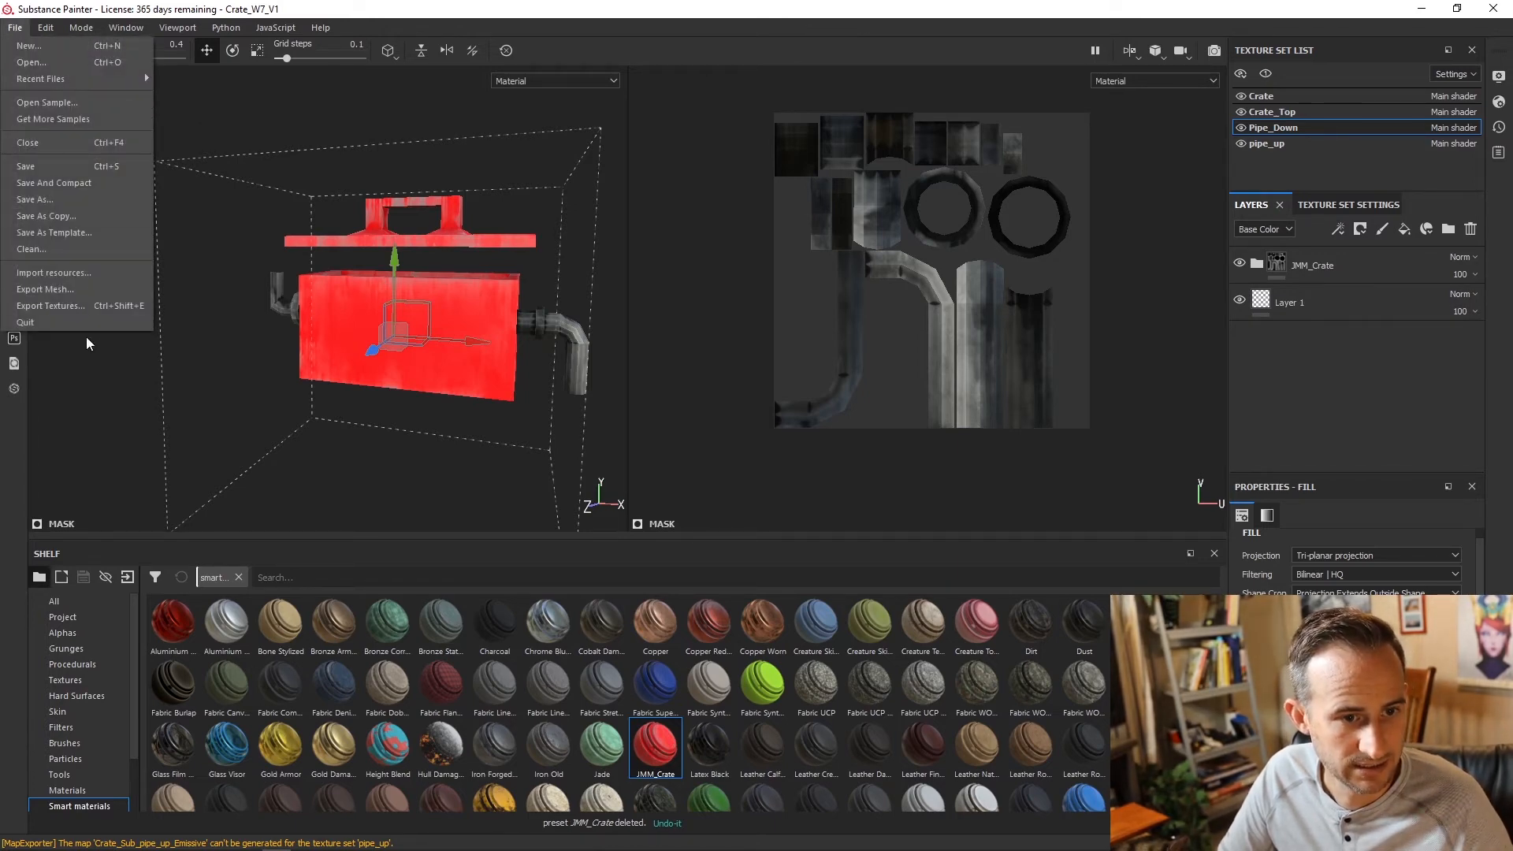
{"action": "left_click", "coordinate": [71, 304]}
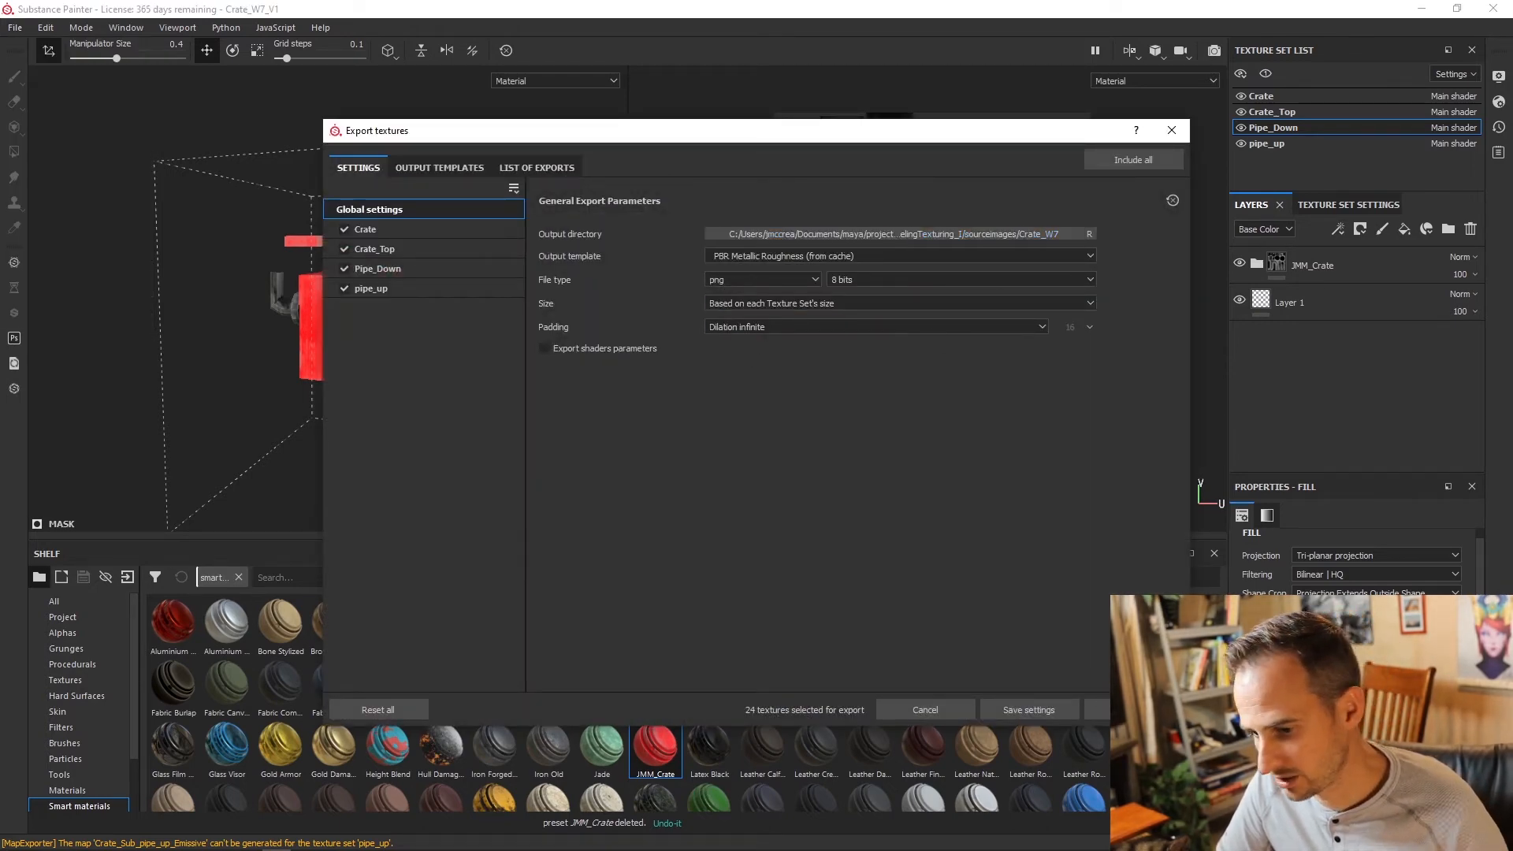
{"action": "left_click", "coordinate": [1100, 709]}
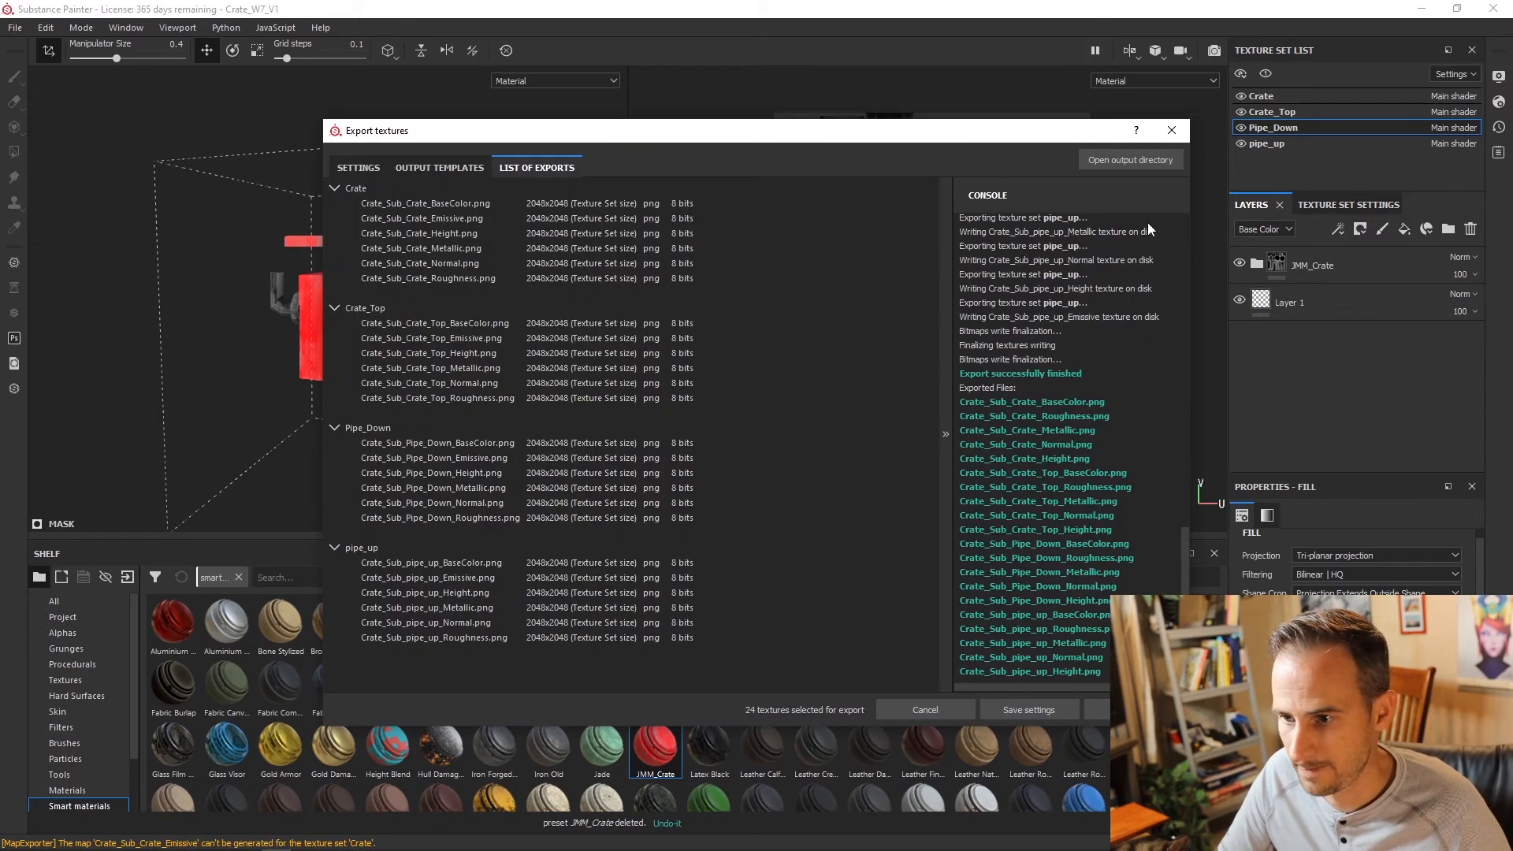
{"action": "left_click", "coordinate": [1172, 132]}
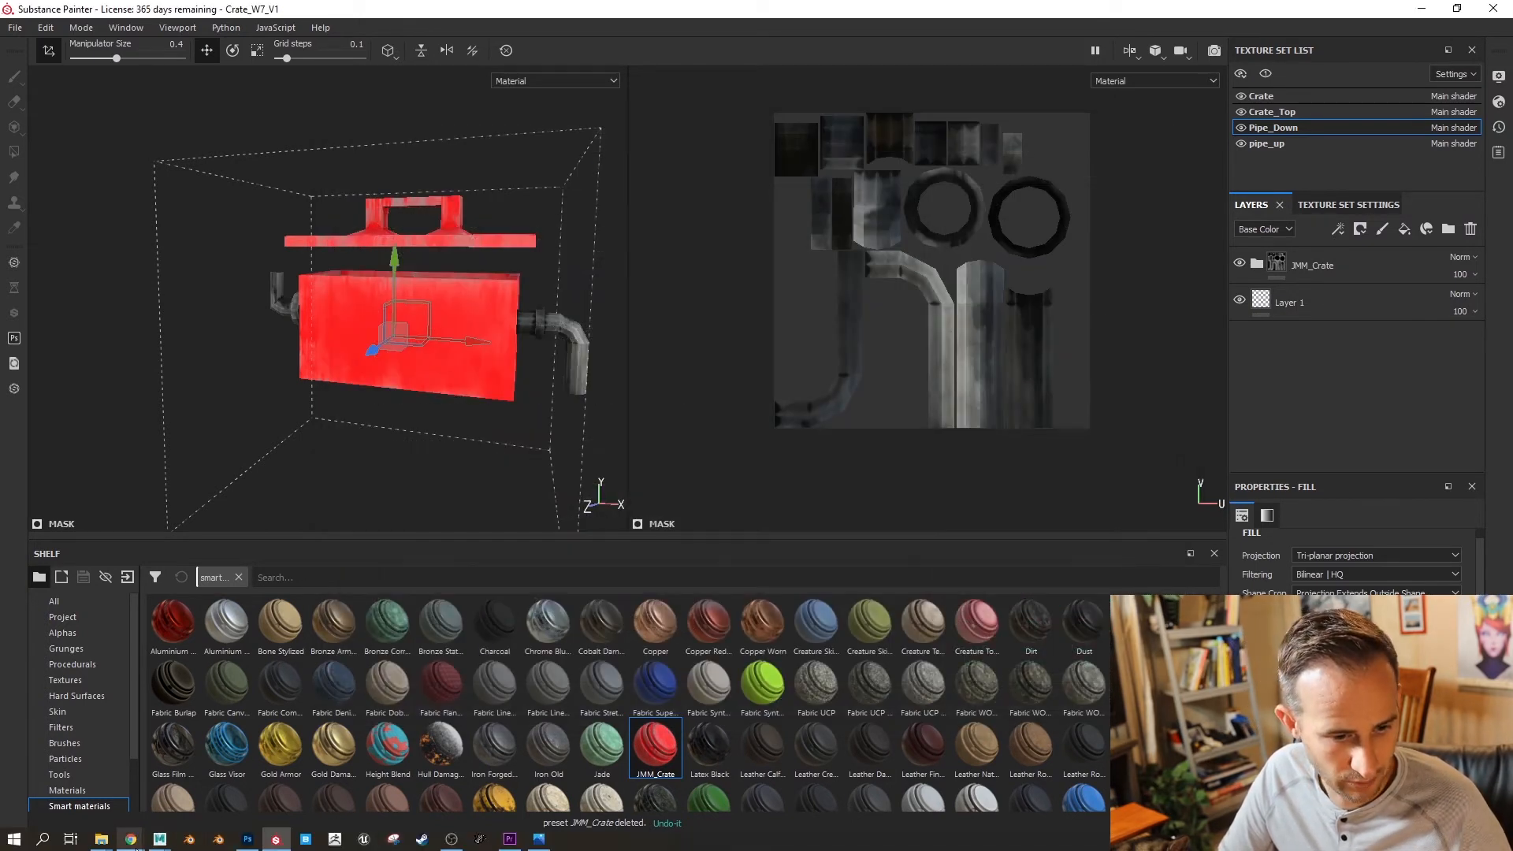
Step: Examine the crate's exported height, metallic, normal, base color and roughness maps in the Crate_W7 folder
{"action": "mouse_move", "coordinate": [106, 840]}
{"action": "left_click", "coordinate": [85, 788]}
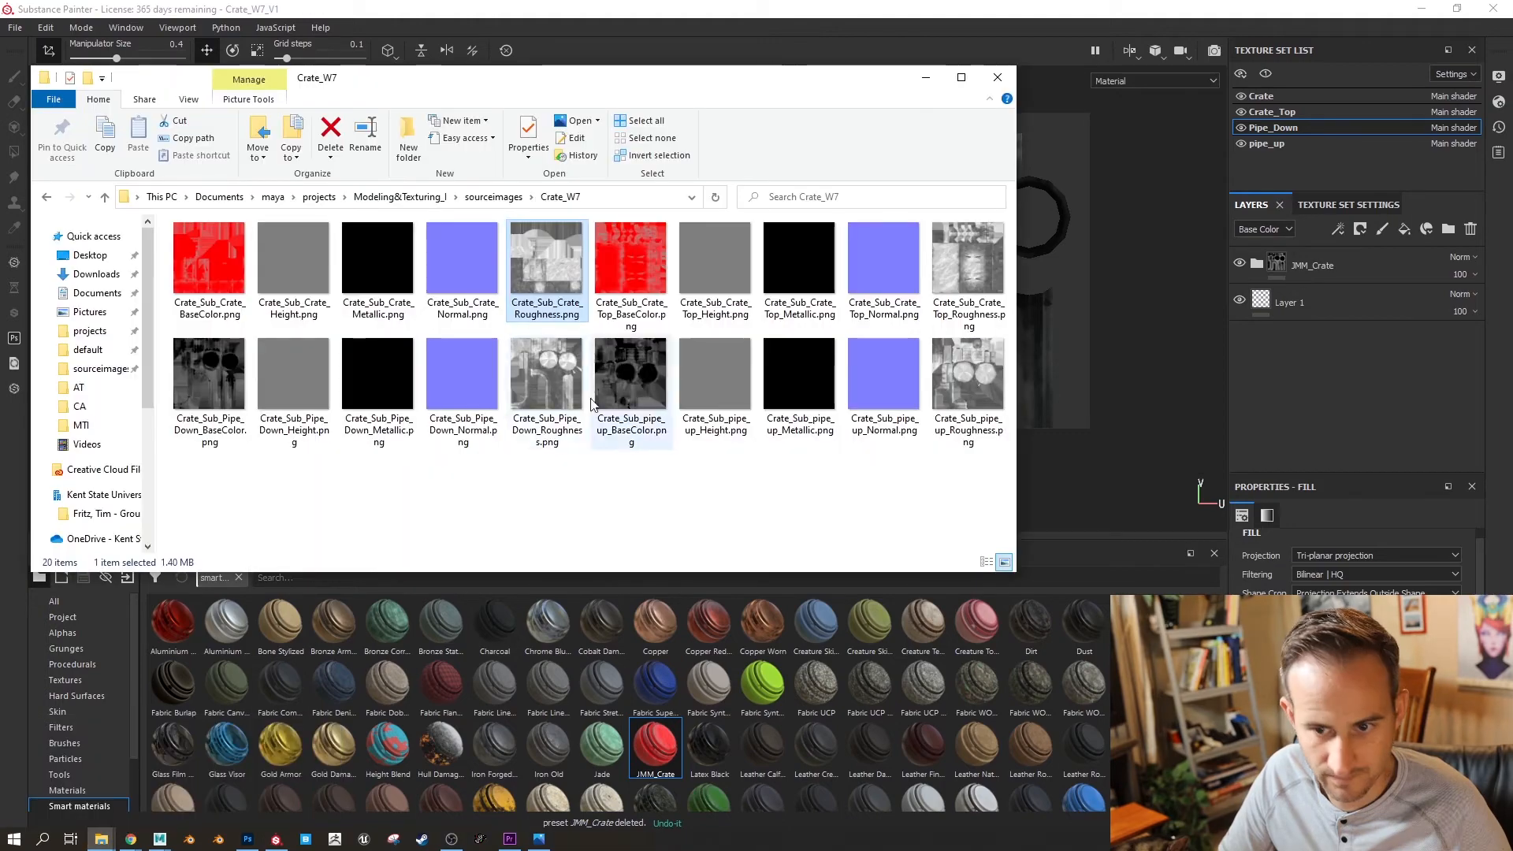
{"action": "double_click", "coordinate": [301, 280]}
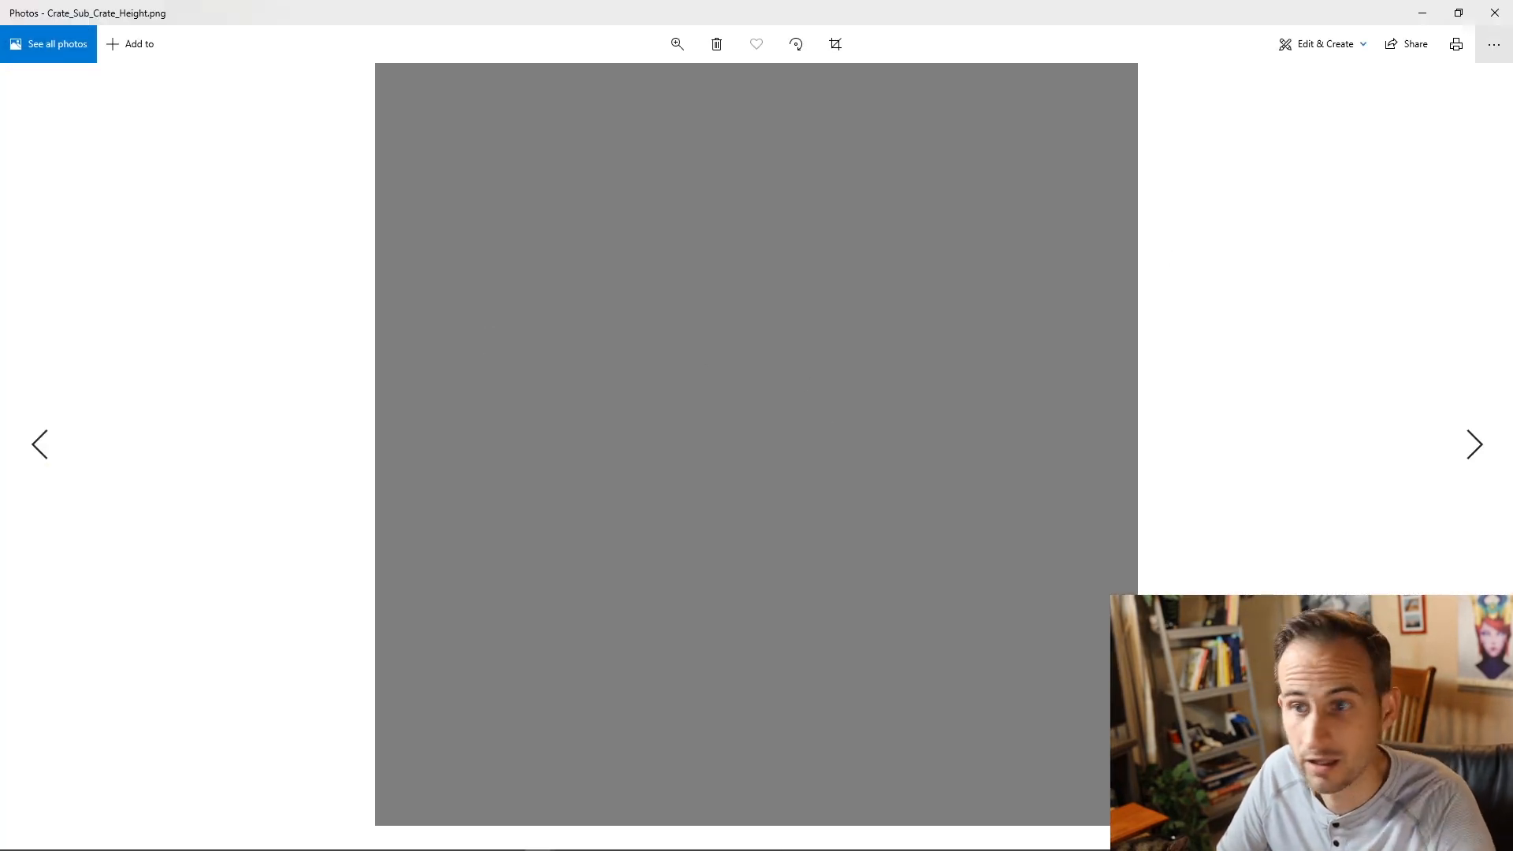
{"action": "key", "text": "Right"}
{"action": "key", "text": "Right"}
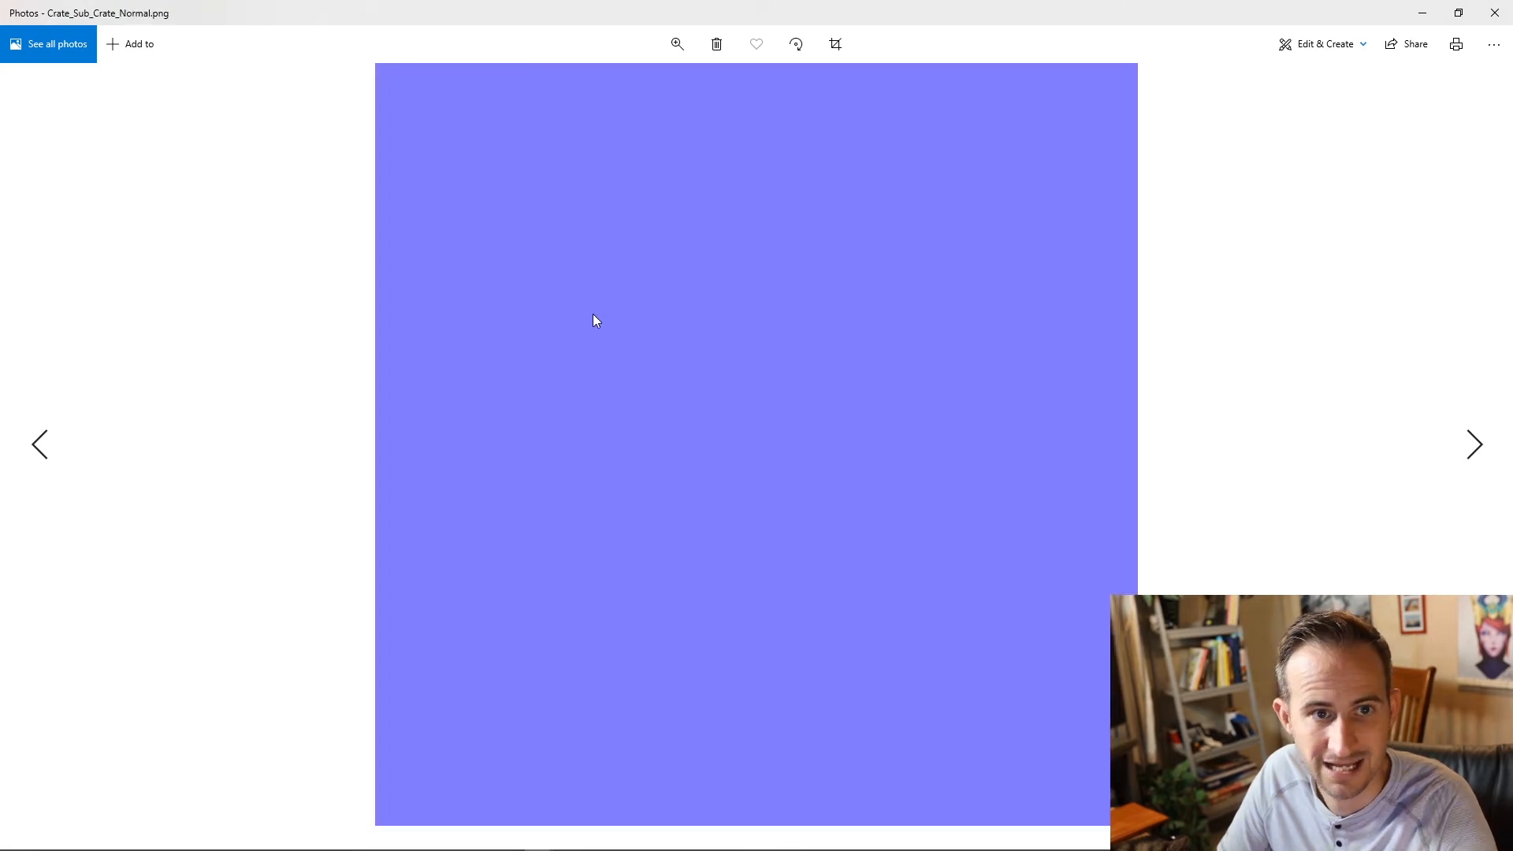
{"action": "left_click", "coordinate": [1495, 13]}
{"action": "double_click", "coordinate": [209, 260]}
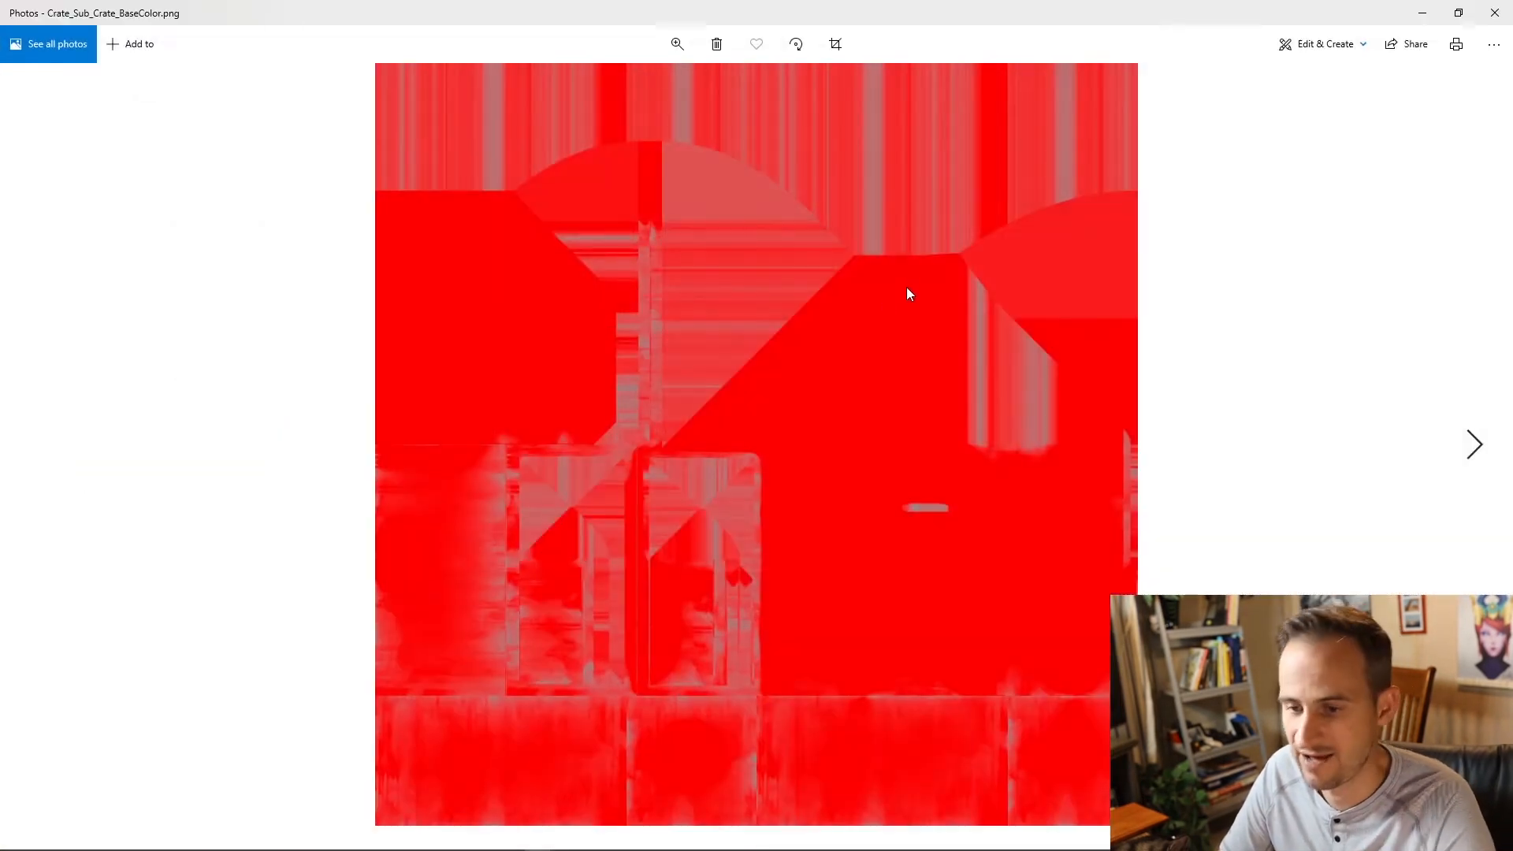
{"action": "left_click", "coordinate": [1494, 12]}
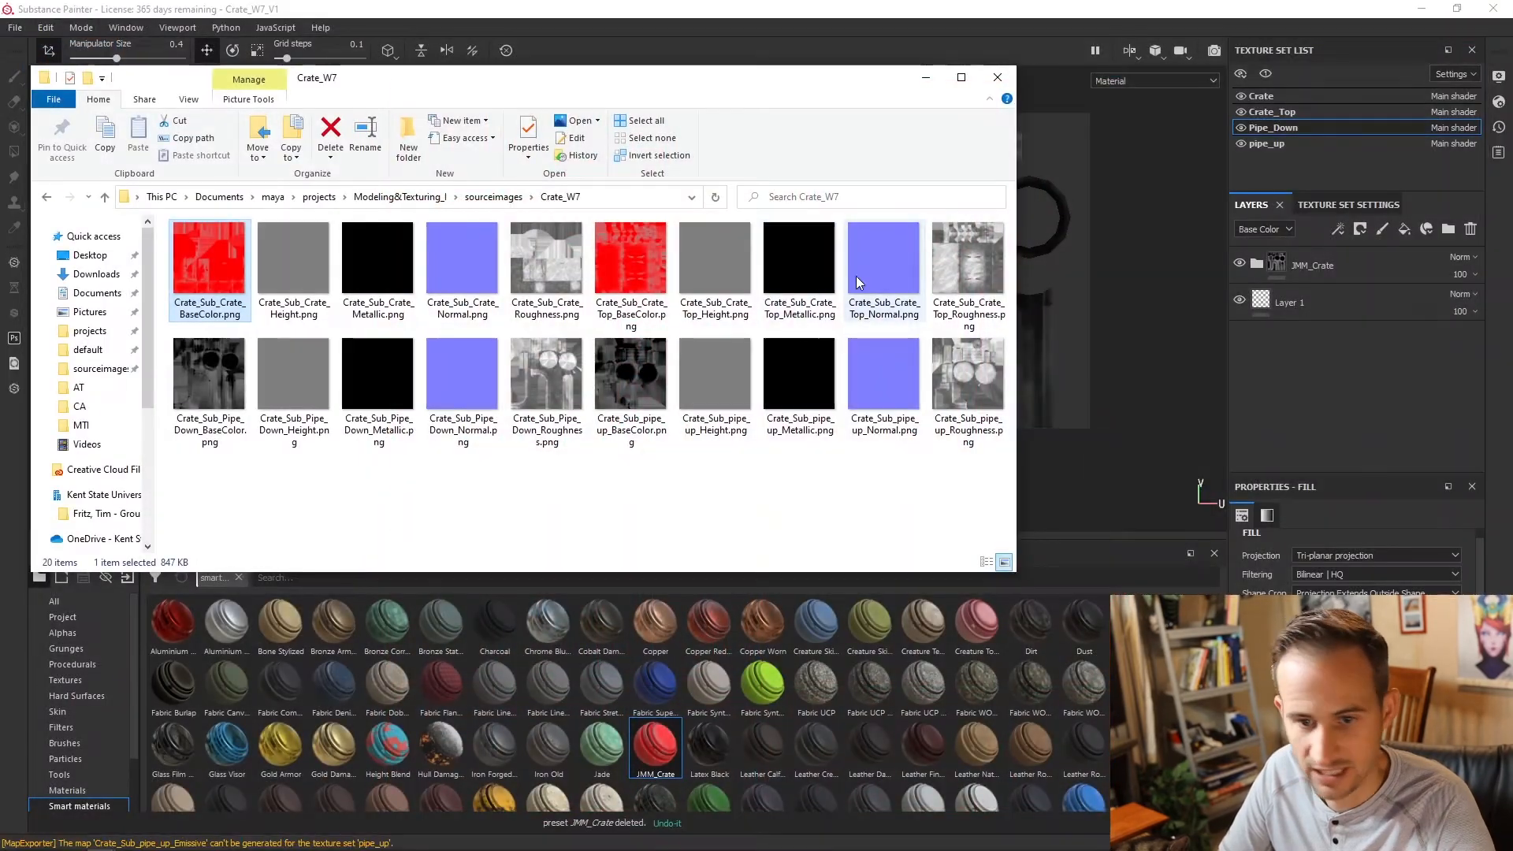
{"action": "left_click", "coordinate": [549, 277]}
{"action": "double_click", "coordinate": [549, 276]}
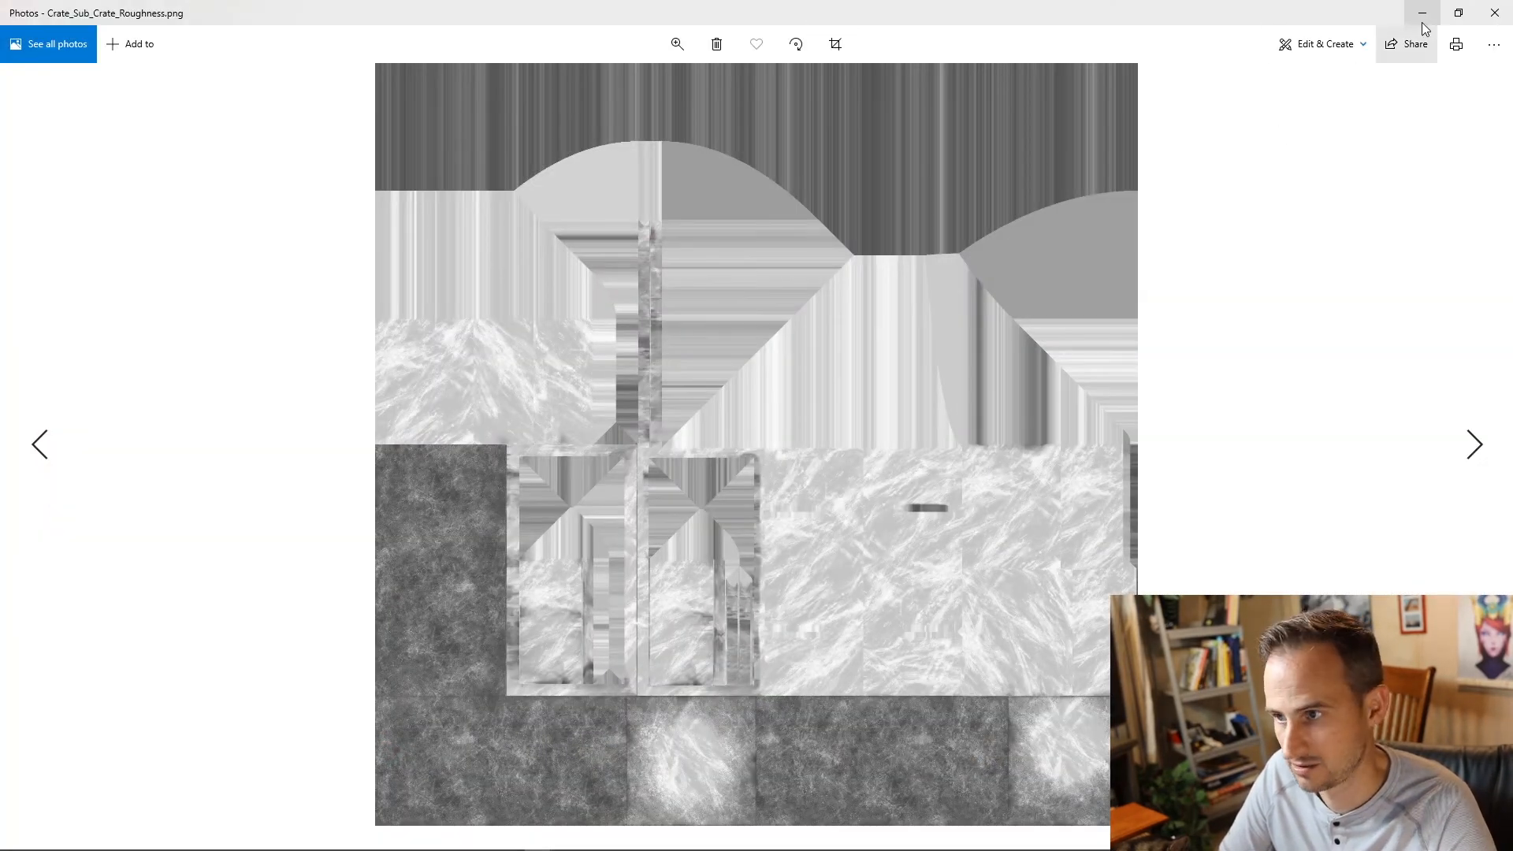
{"action": "left_click", "coordinate": [1494, 13]}
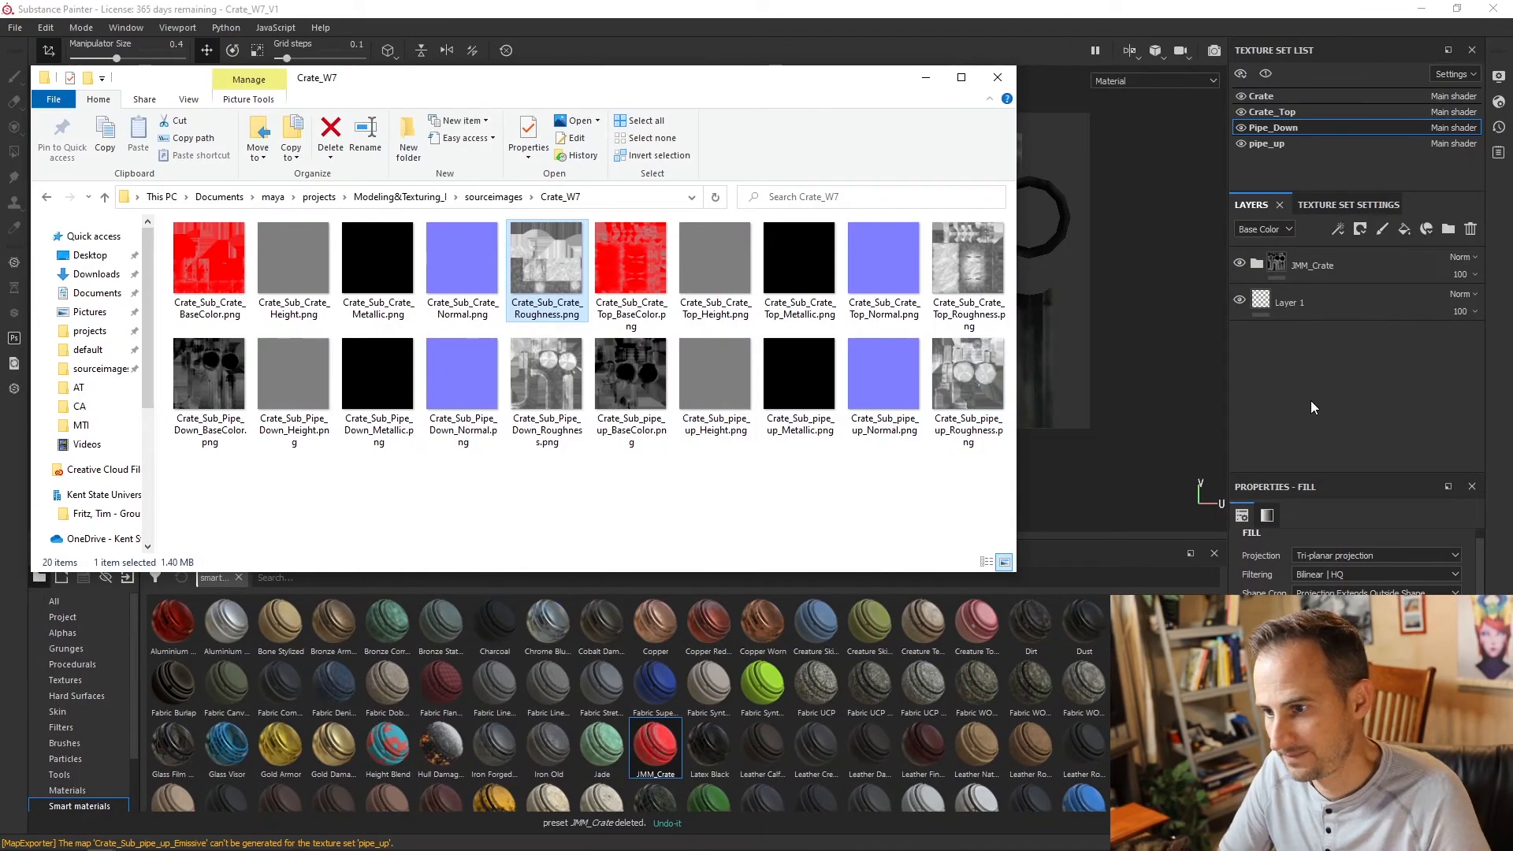
Step: Return to Substance Painter, expand Pipe_Down's JMM_Crate folder and delete the empty Layer 1 beneath it
{"action": "left_click", "coordinate": [1306, 393]}
{"action": "left_click", "coordinate": [1257, 266]}
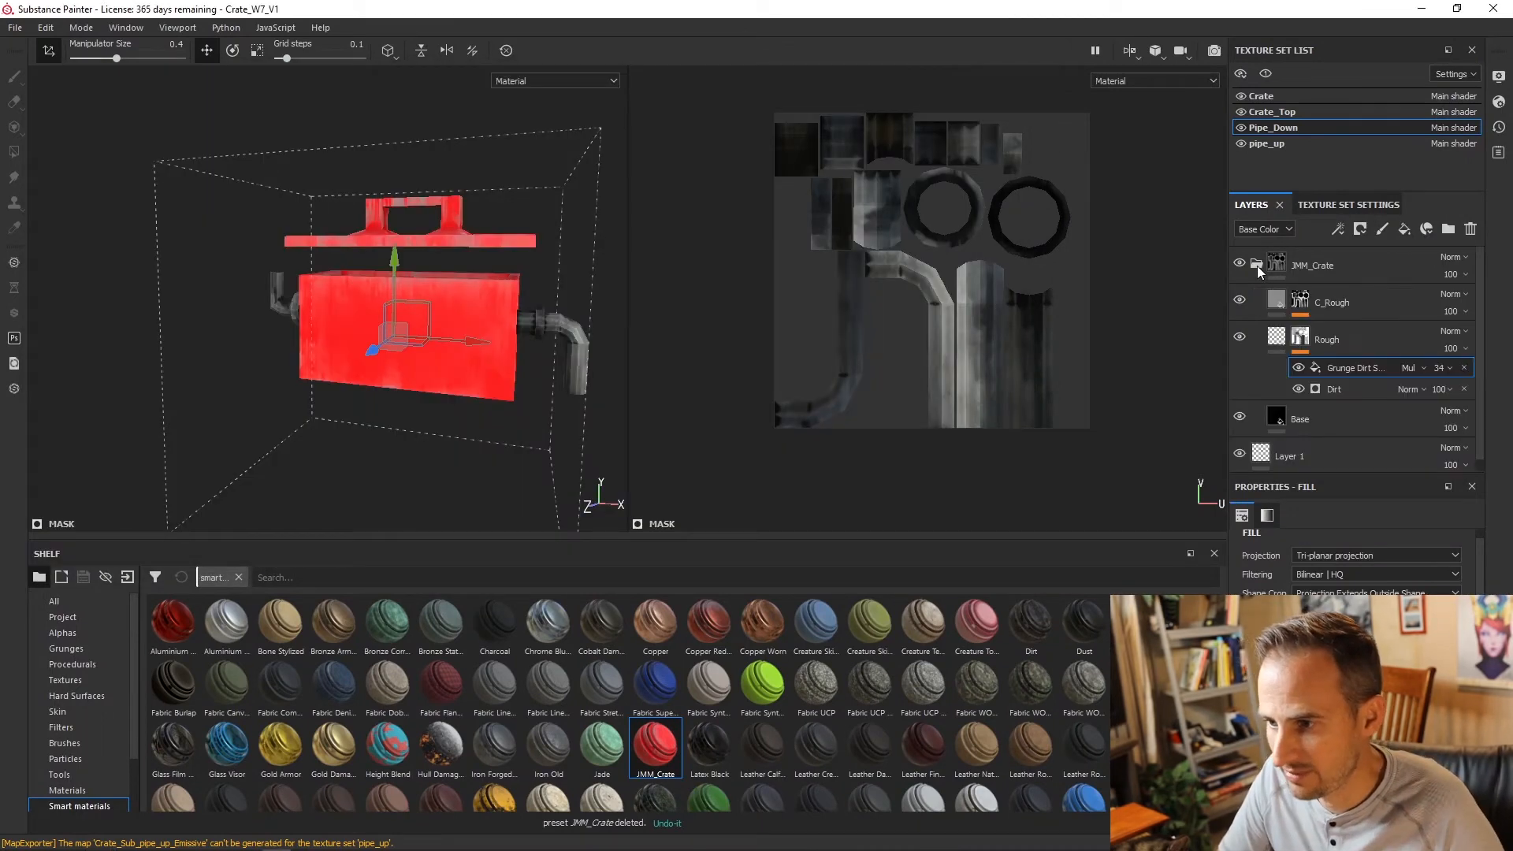
{"action": "left_click", "coordinate": [1371, 339]}
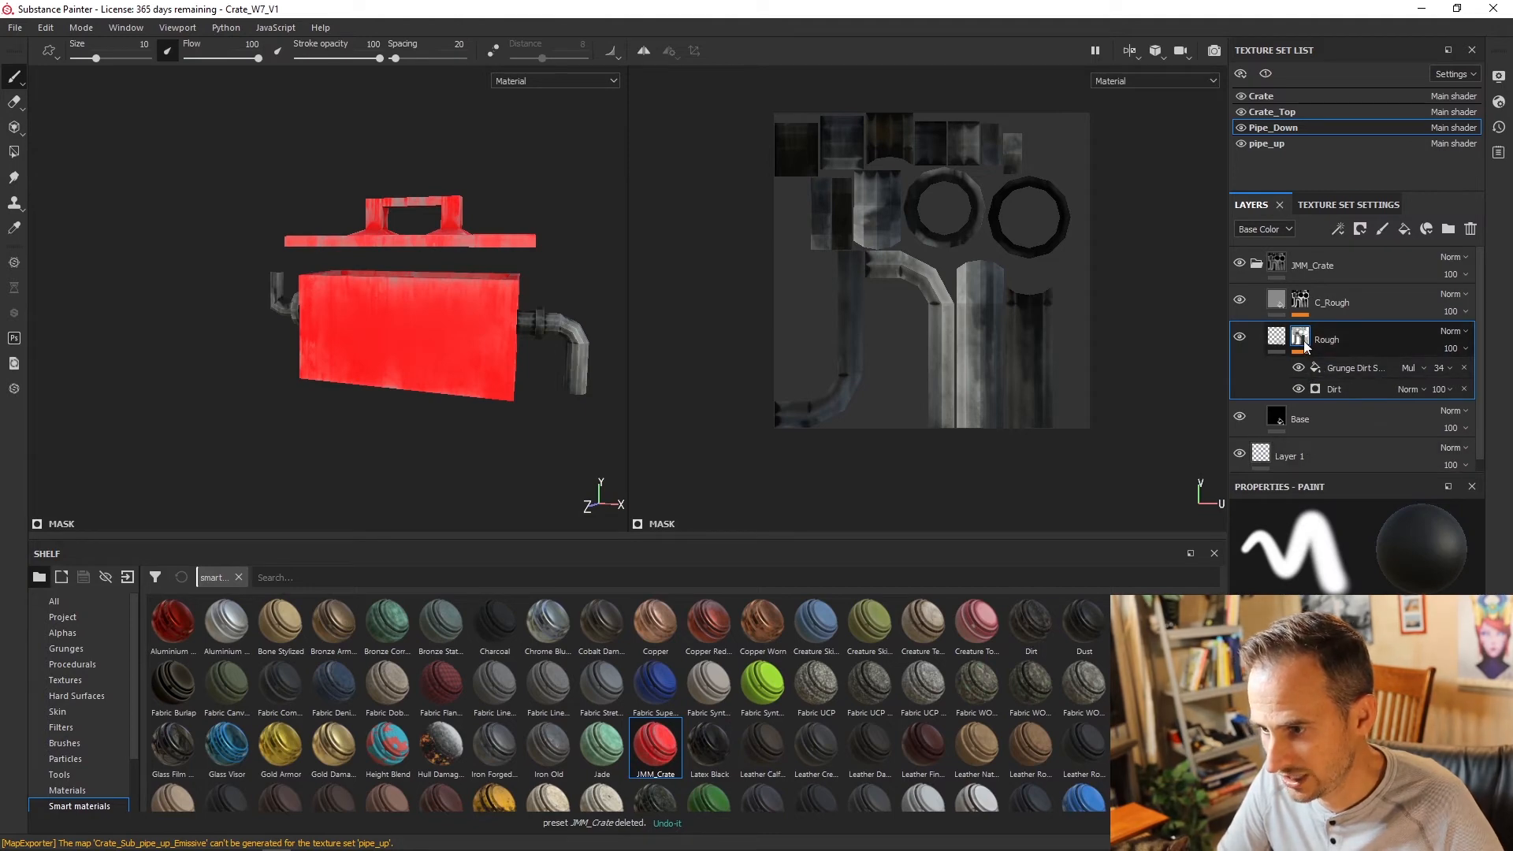
{"action": "left_click", "coordinate": [1276, 339]}
{"action": "scroll", "coordinate": [1352, 563], "scroll_direction": "up", "scroll_amount": 2}
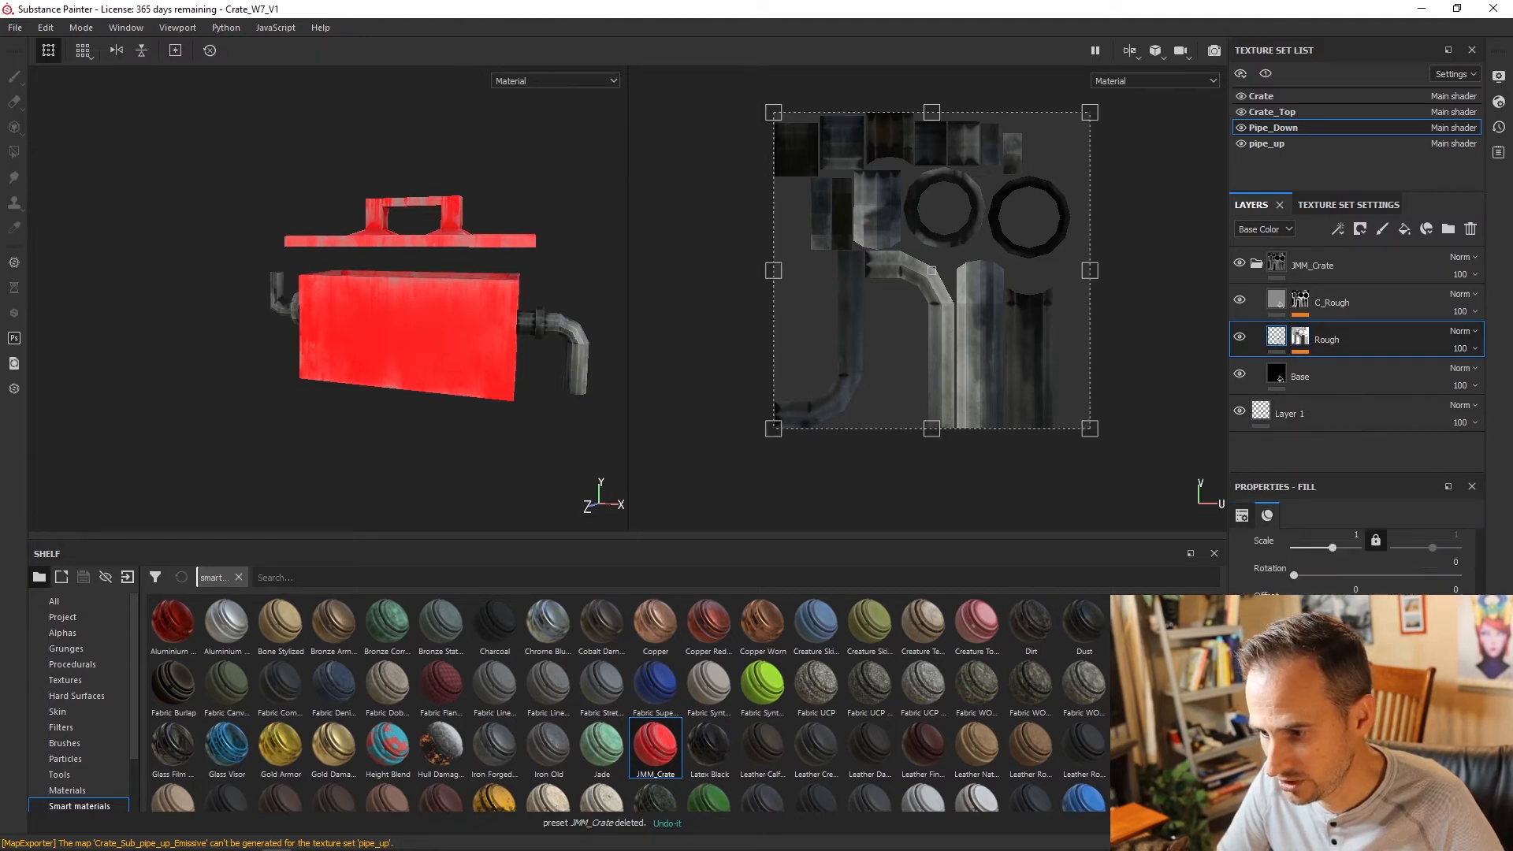
{"action": "left_click", "coordinate": [1341, 424]}
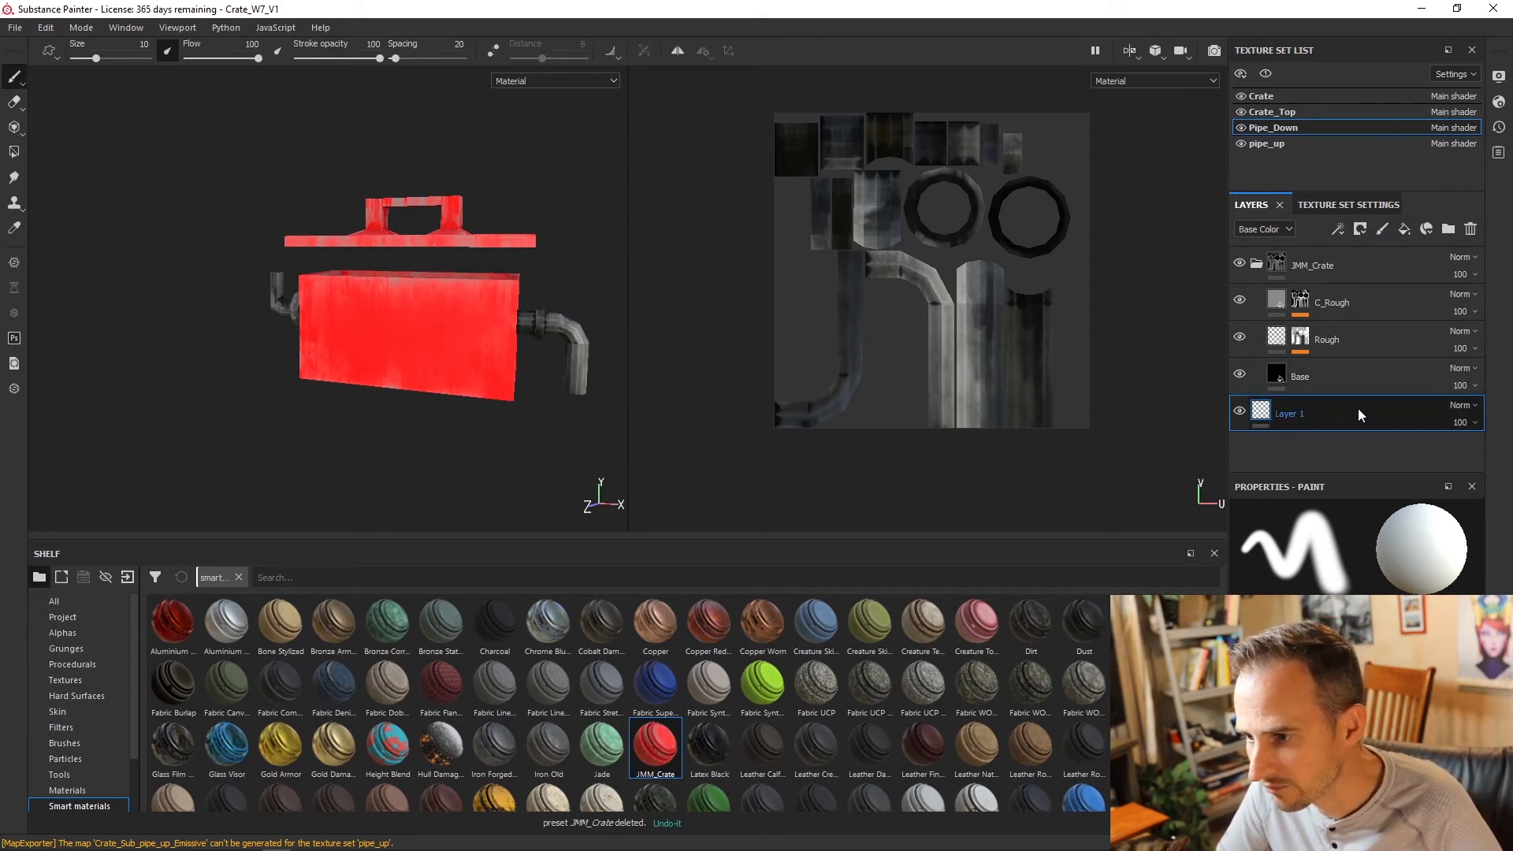
{"action": "key", "text": "Delete"}
Step: Look through the Base and Rough layers in Pipe_Down and disable the metal channel on its C_Rough layer
{"action": "left_click", "coordinate": [1334, 389]}
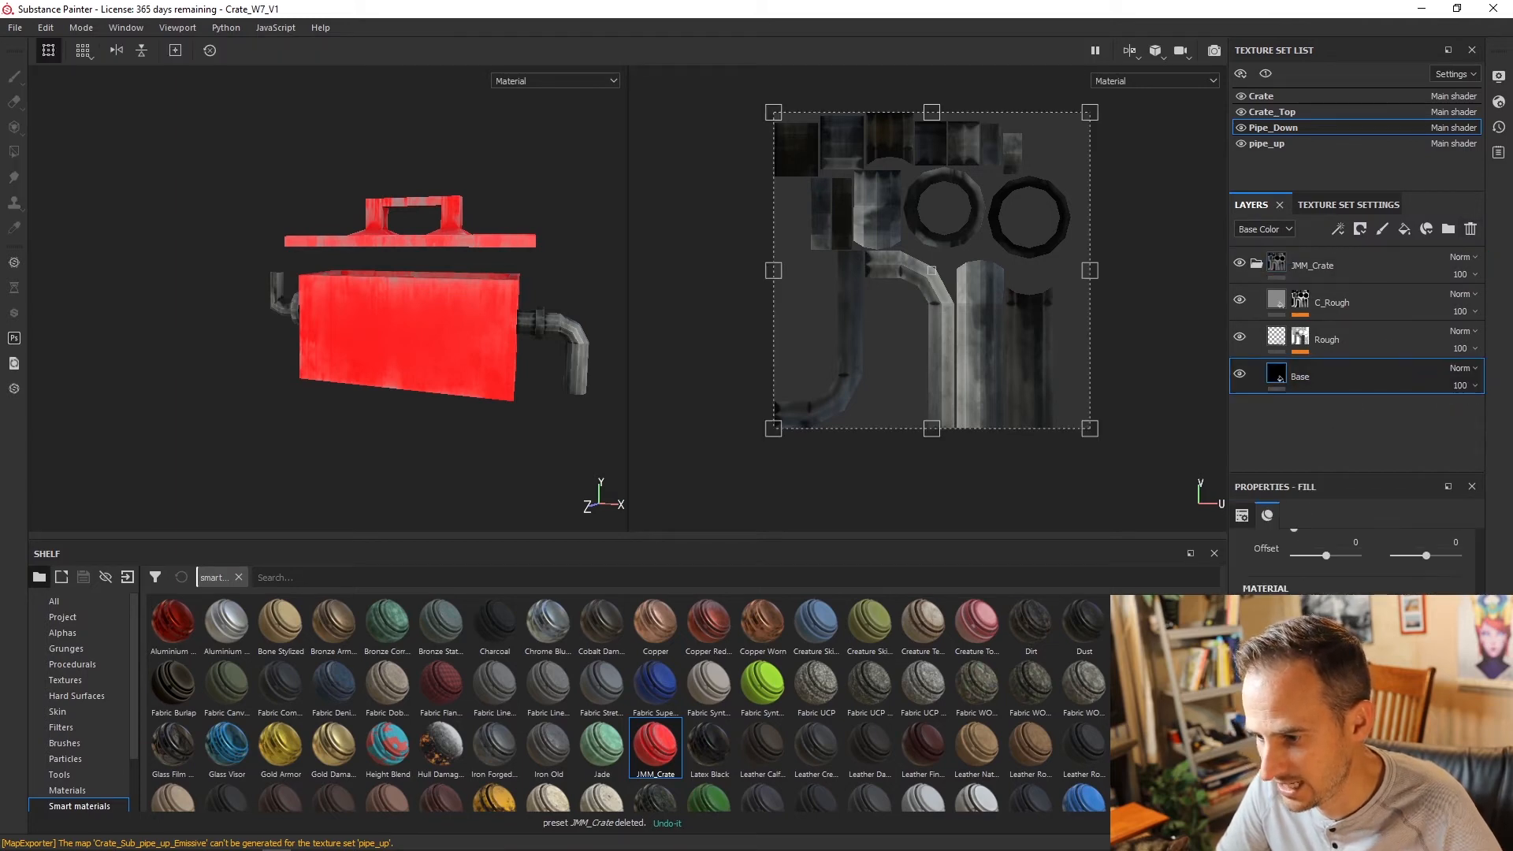
{"action": "double_click", "coordinate": [1306, 381]}
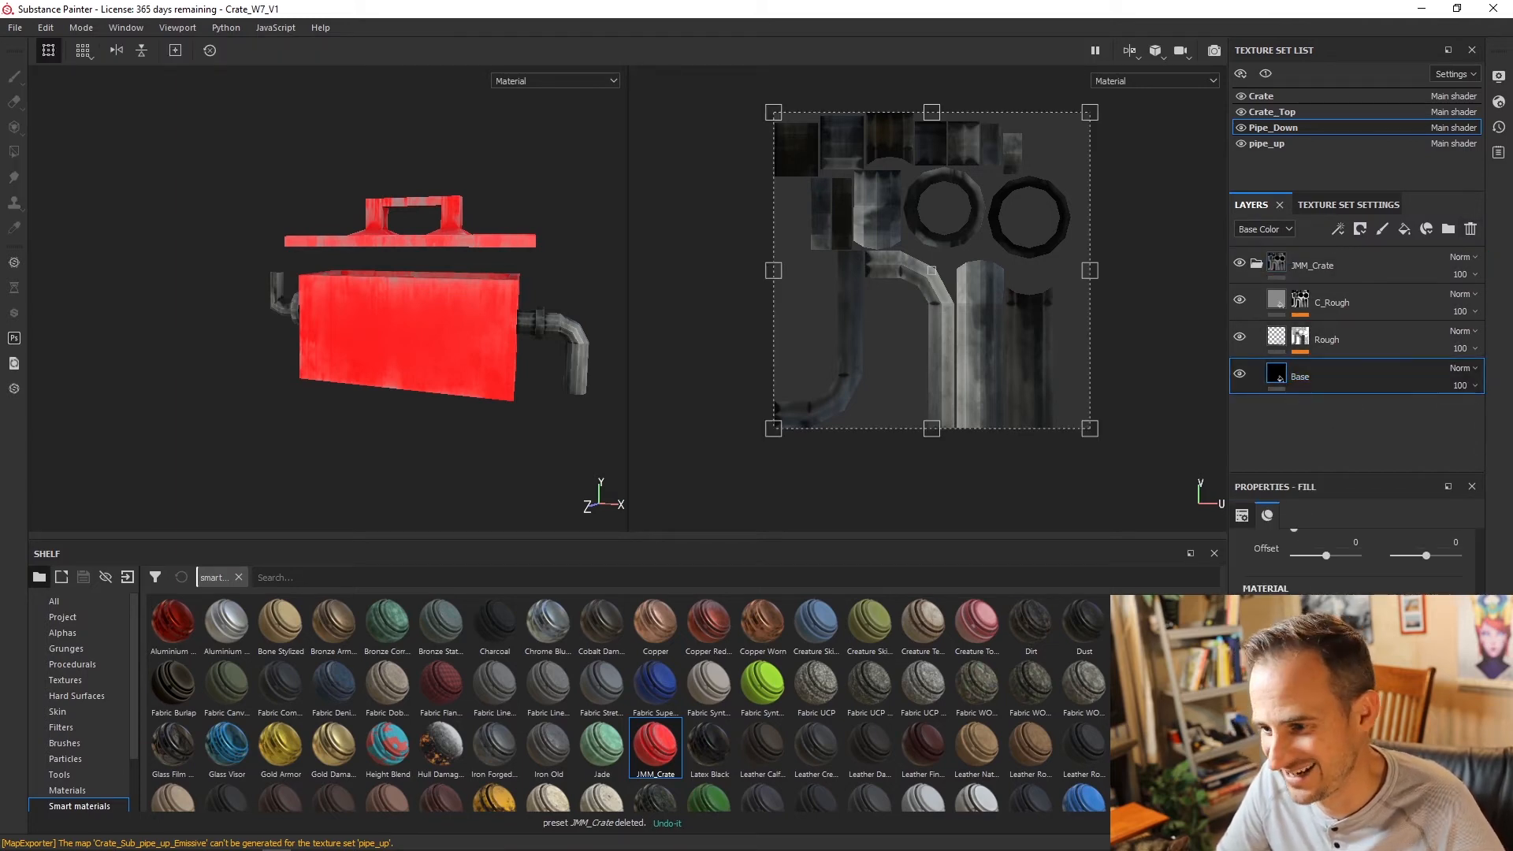
{"action": "left_click", "coordinate": [1354, 338]}
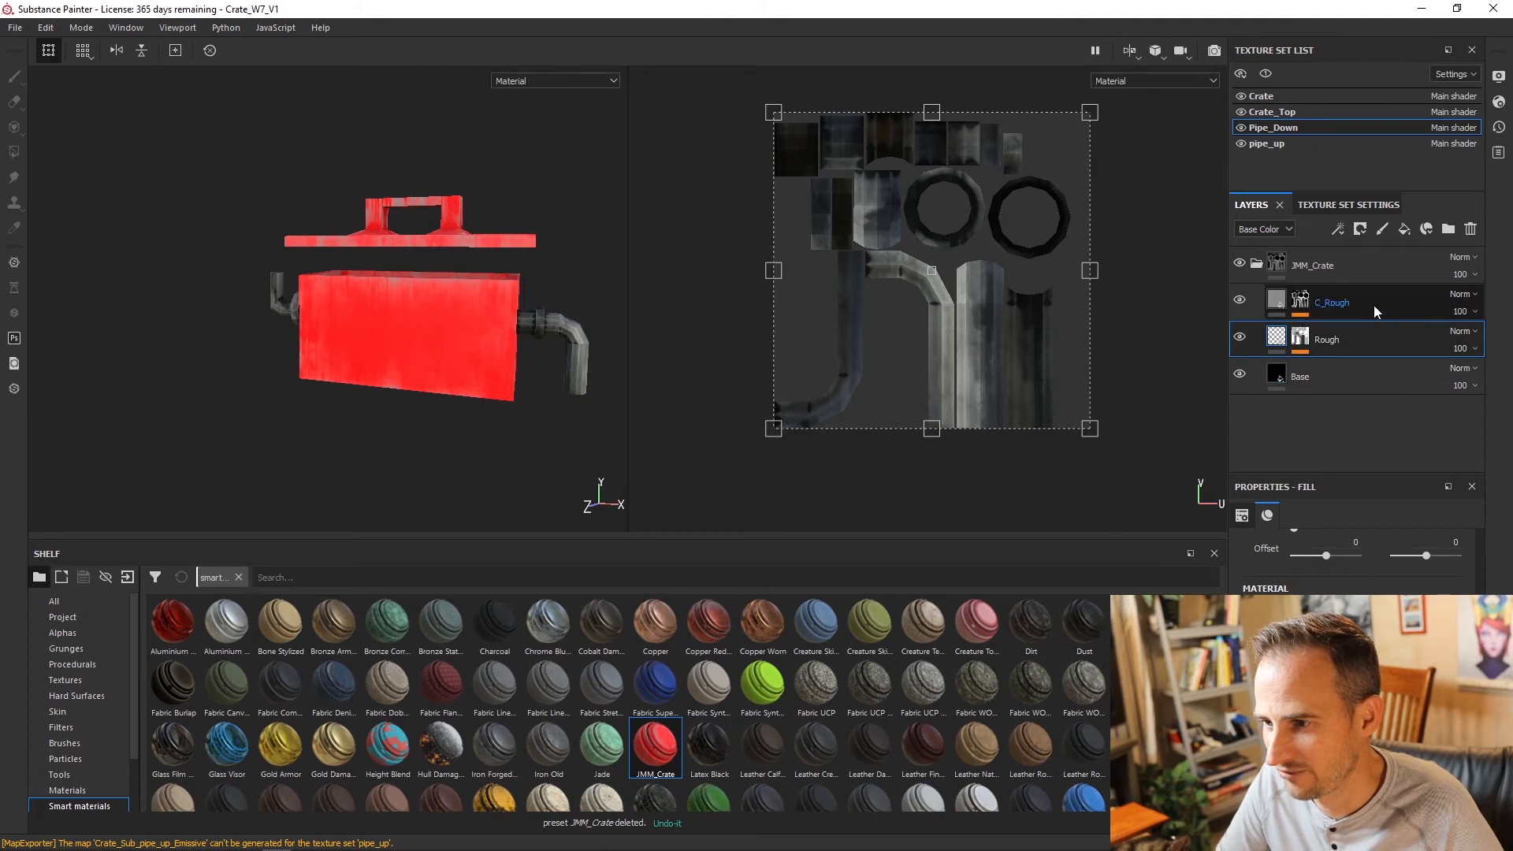
{"action": "left_click", "coordinate": [1374, 305]}
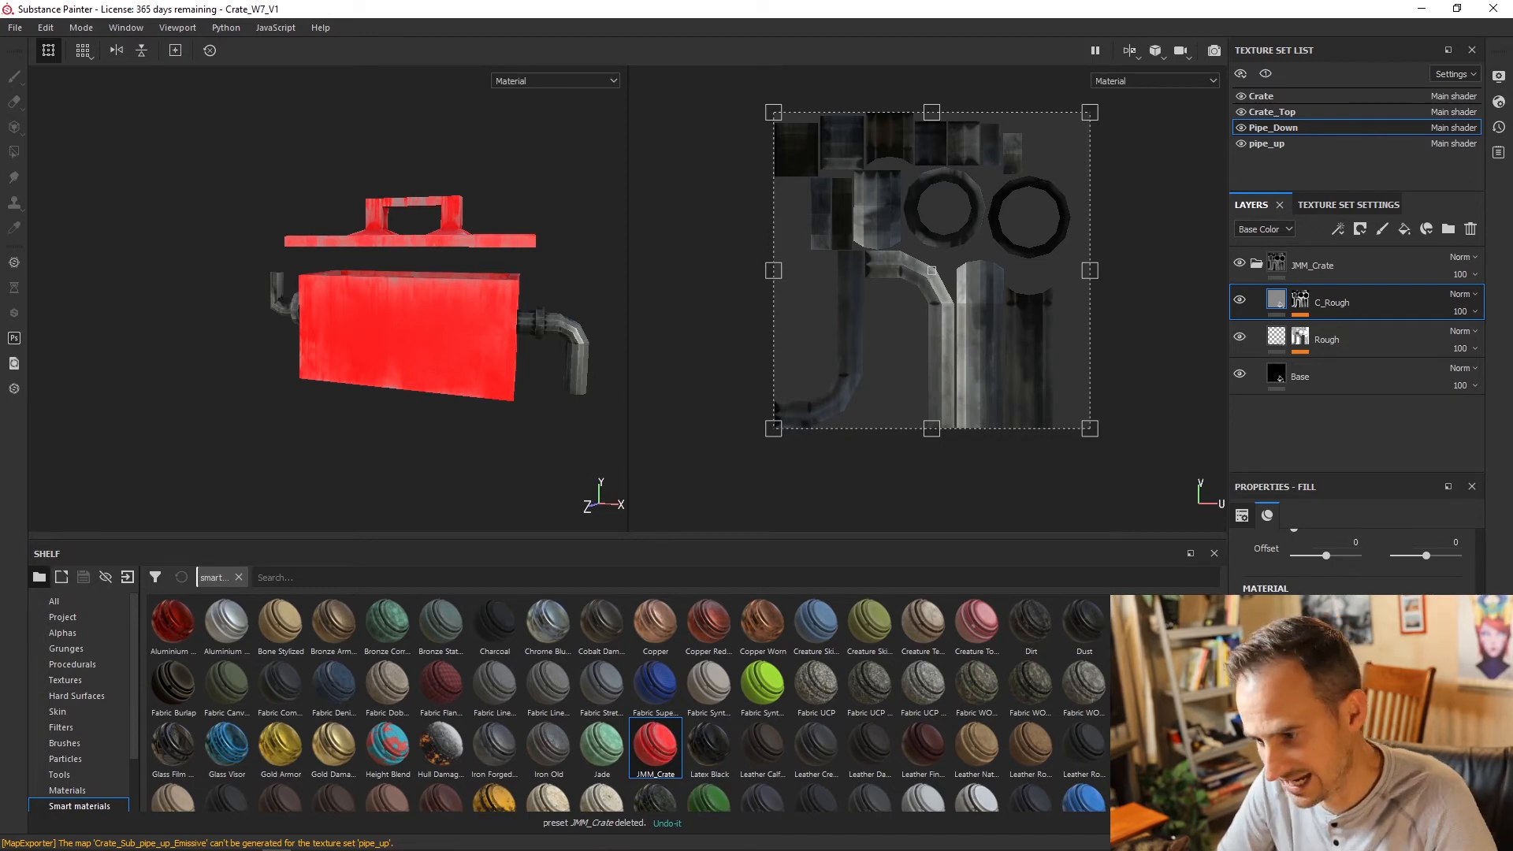
{"action": "scroll", "coordinate": [1353, 559], "scroll_direction": "down", "scroll_amount": 3}
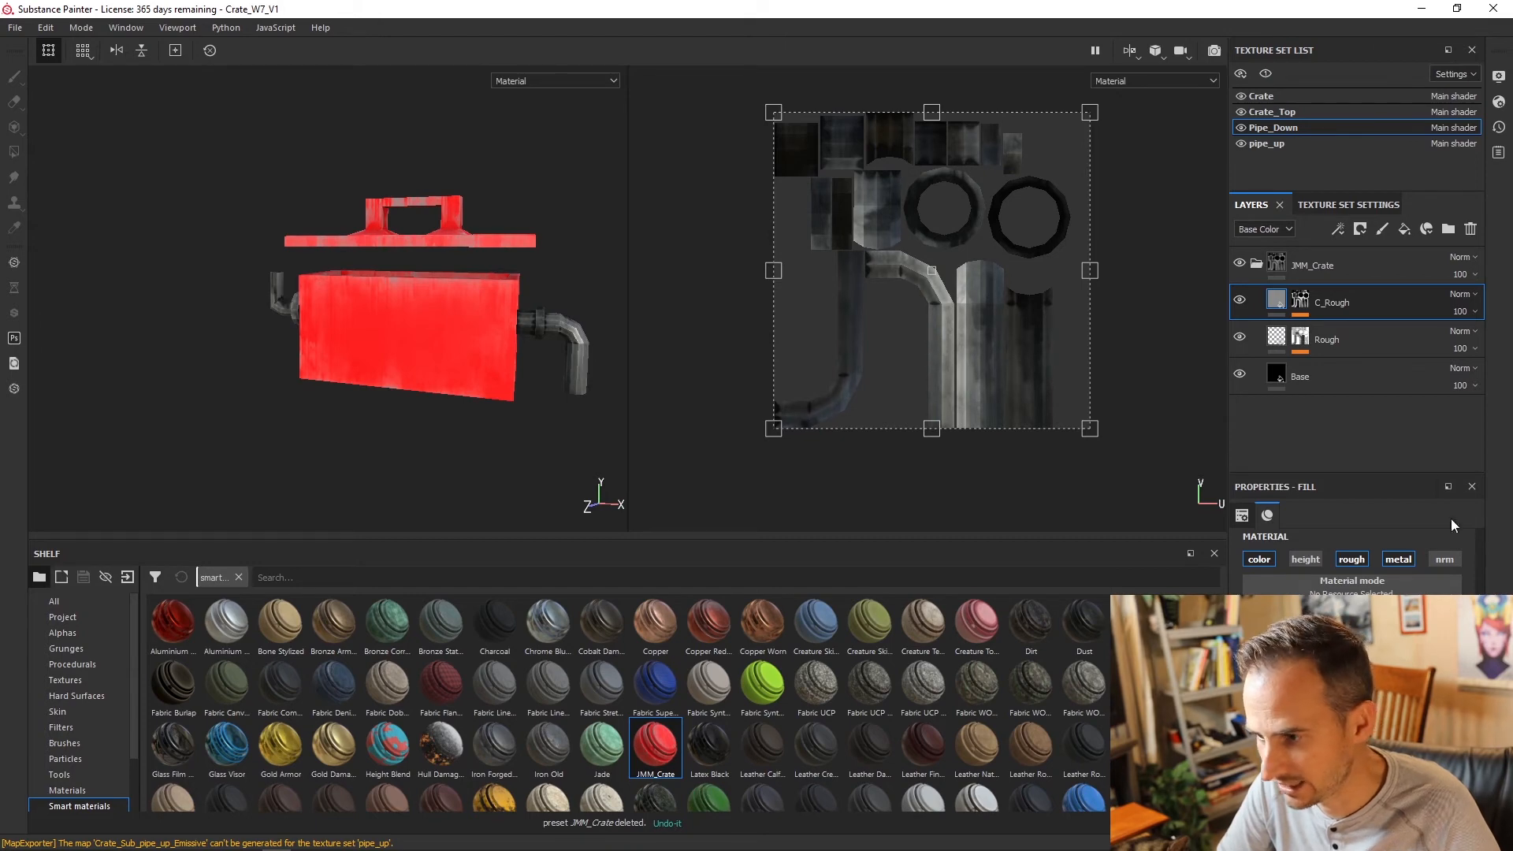
{"action": "left_click", "coordinate": [1399, 564]}
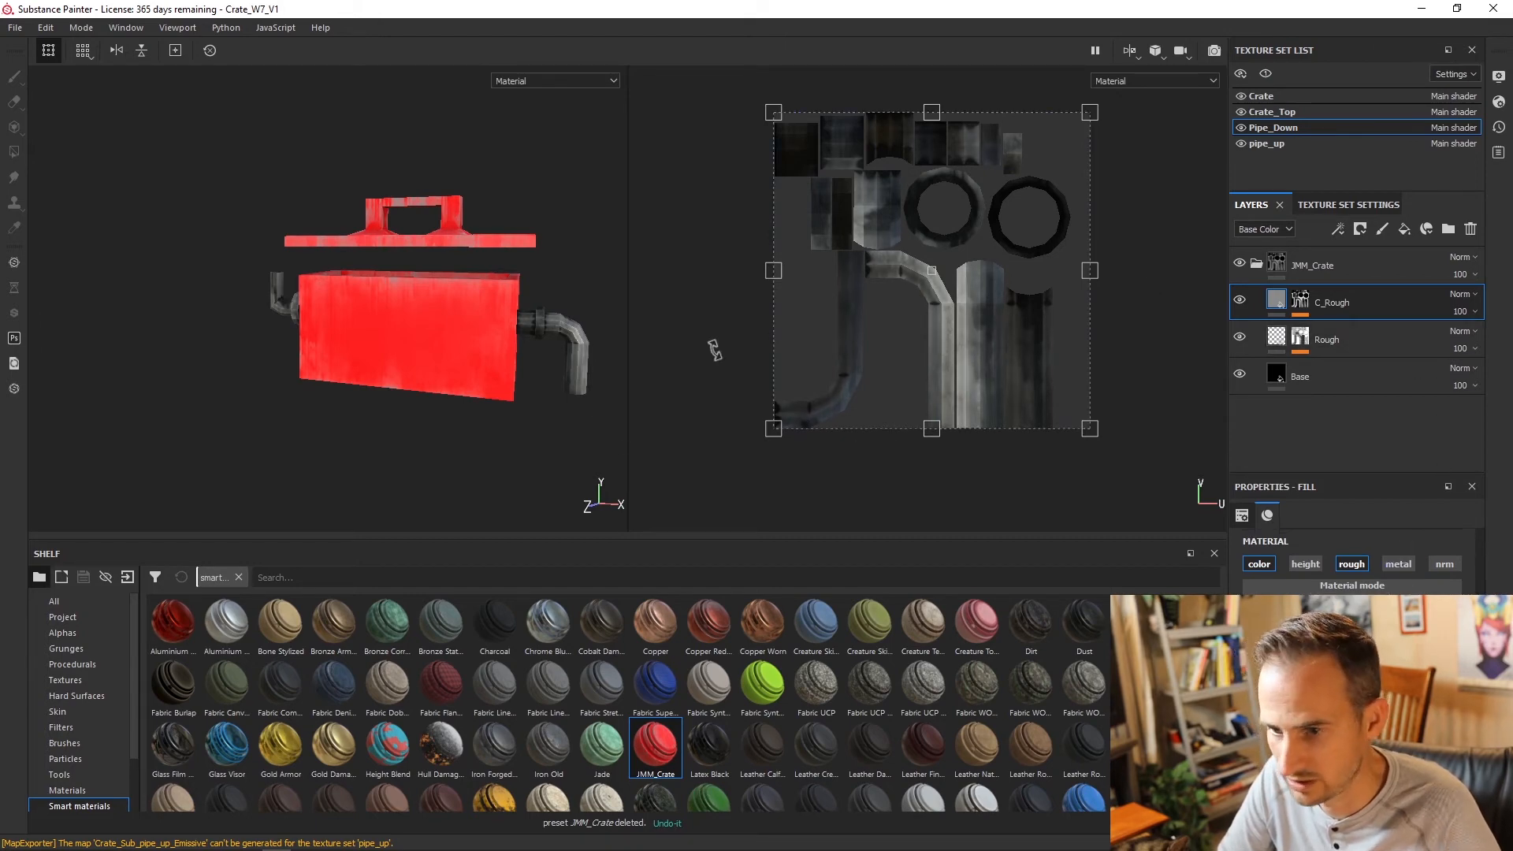
Step: In the Crate texture set, toggle the Base layer's metal channel on and off again, and enable its nrm channel
{"action": "left_click", "coordinate": [1294, 112]}
{"action": "left_click", "coordinate": [1265, 96]}
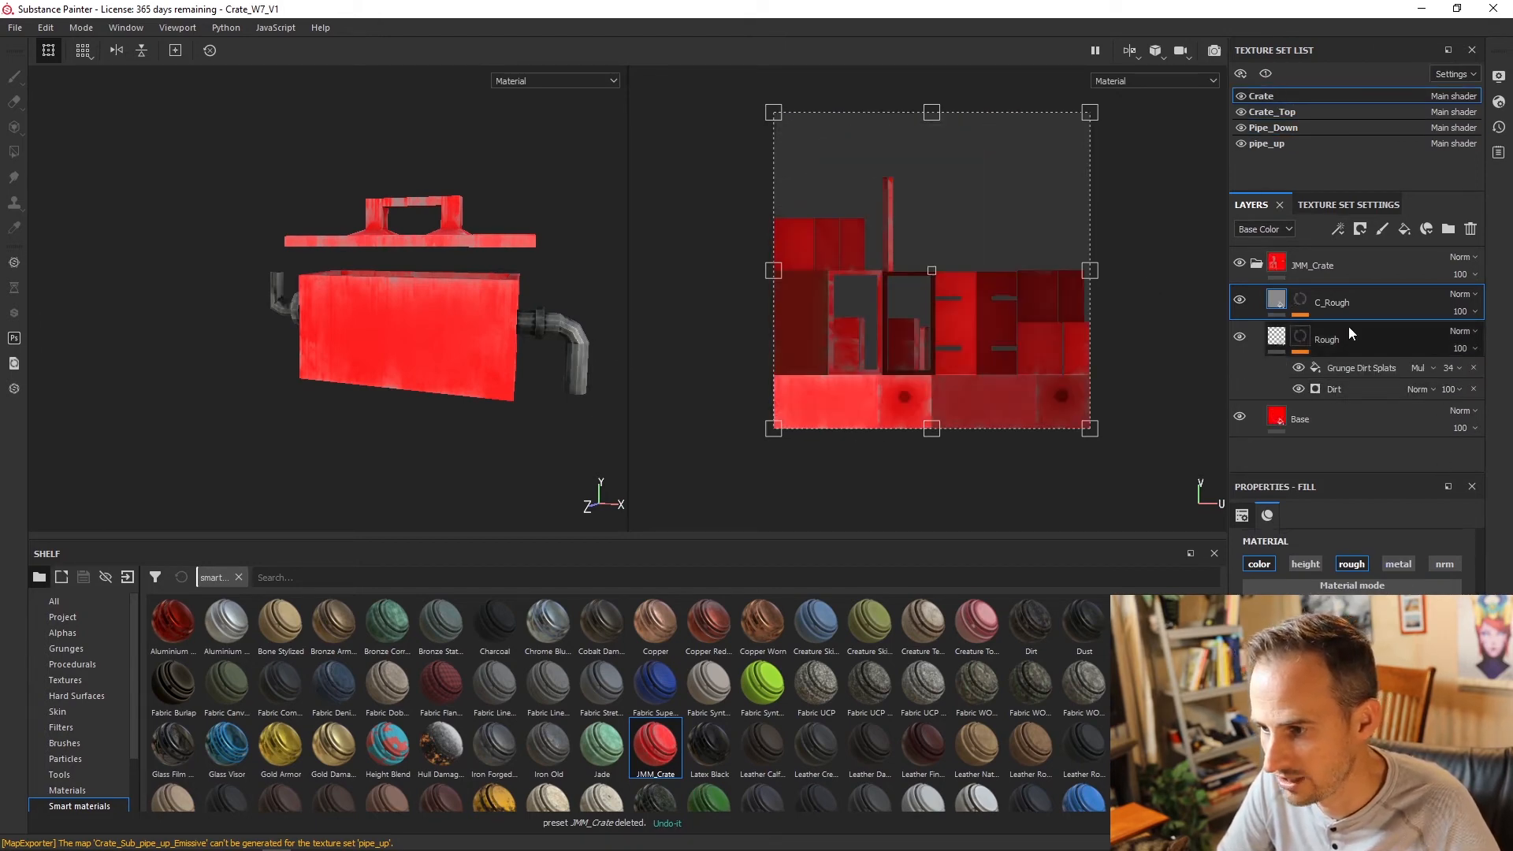
{"action": "left_click", "coordinate": [1342, 418]}
{"action": "left_click", "coordinate": [1398, 564]}
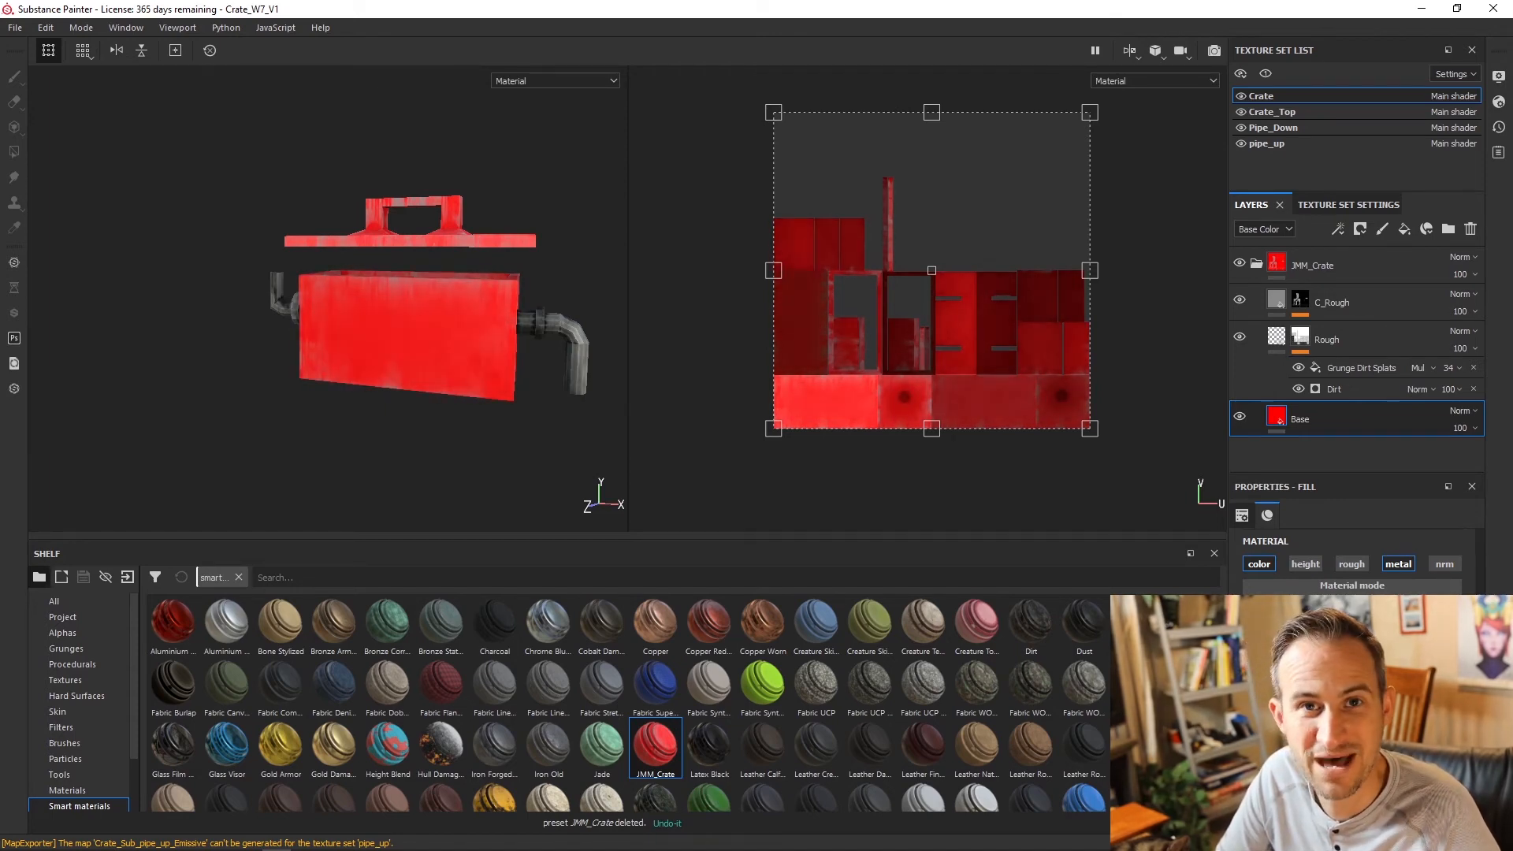
{"action": "left_click", "coordinate": [1399, 565]}
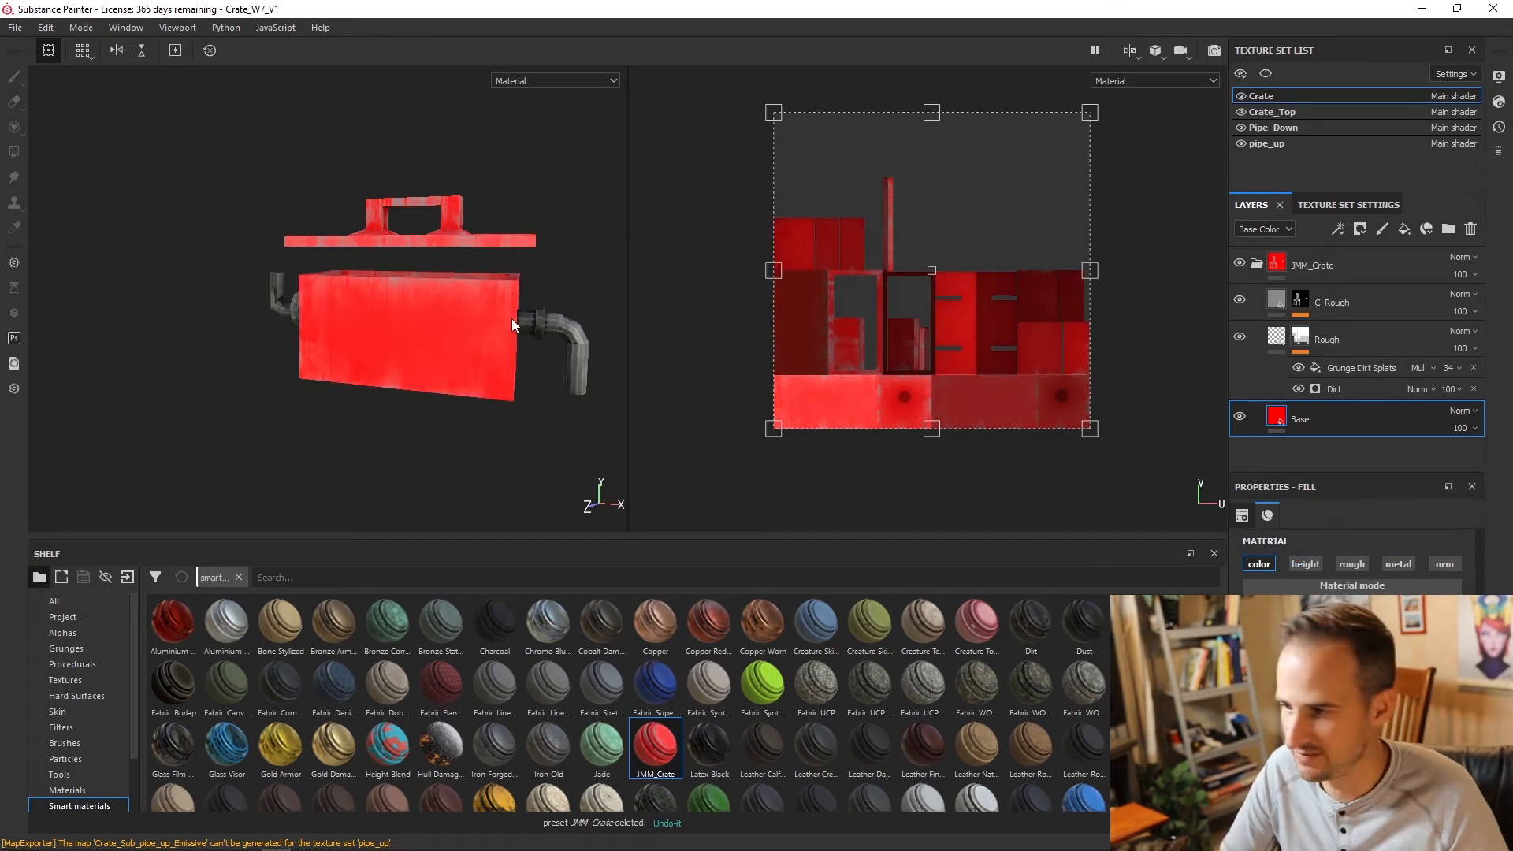
{"action": "left_click_drag", "start_coordinate": [406, 298], "coordinate": [504, 308], "text": "alt"}
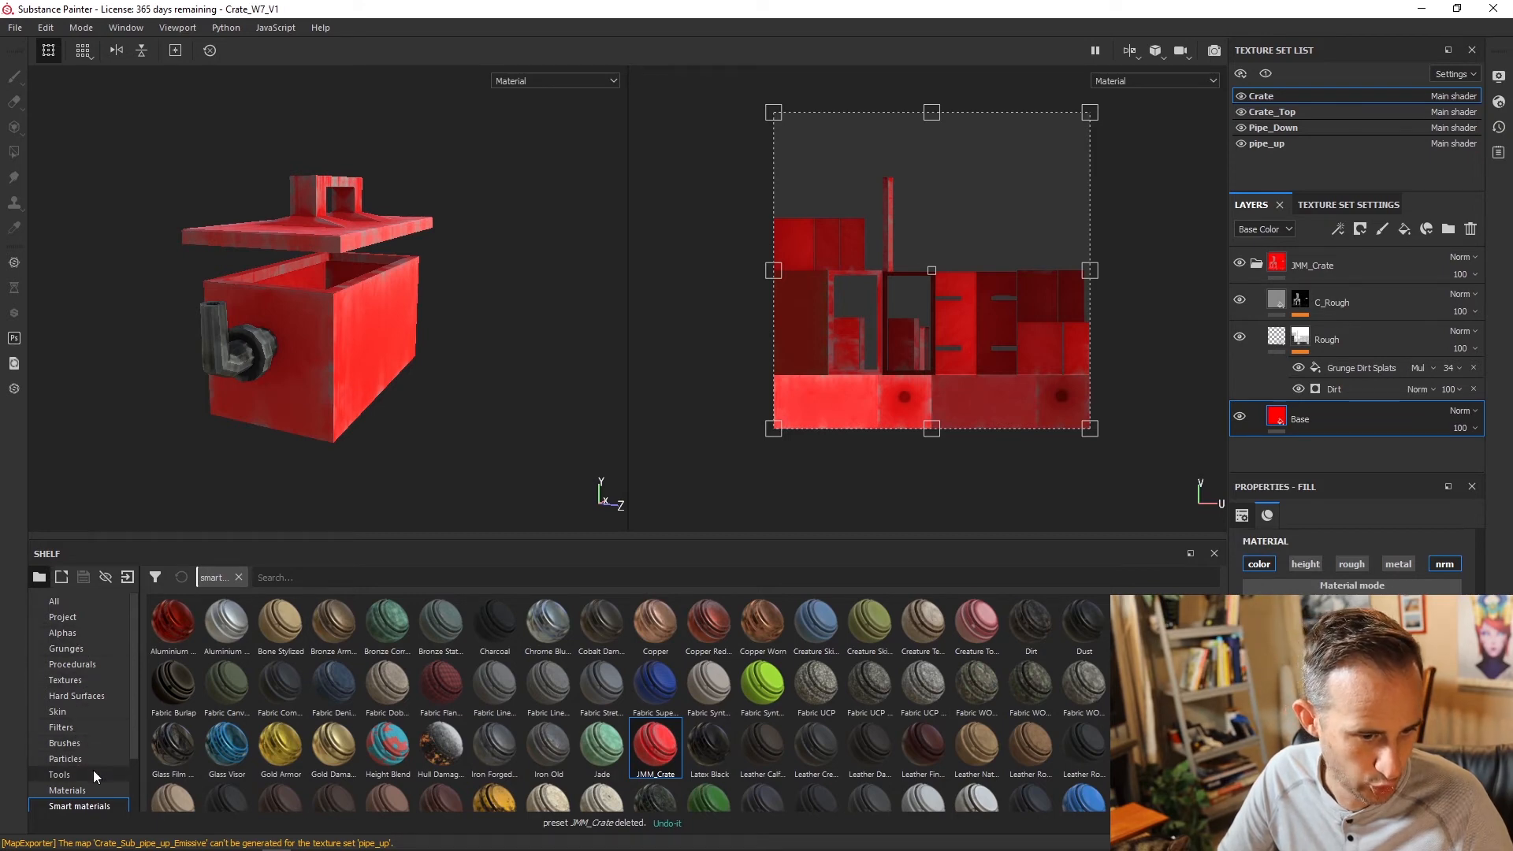
Step: Show the Hard Surfaces assets in the shelf, collapse the Crate set's JMM_Crate folder and review the model
{"action": "left_click", "coordinate": [97, 695]}
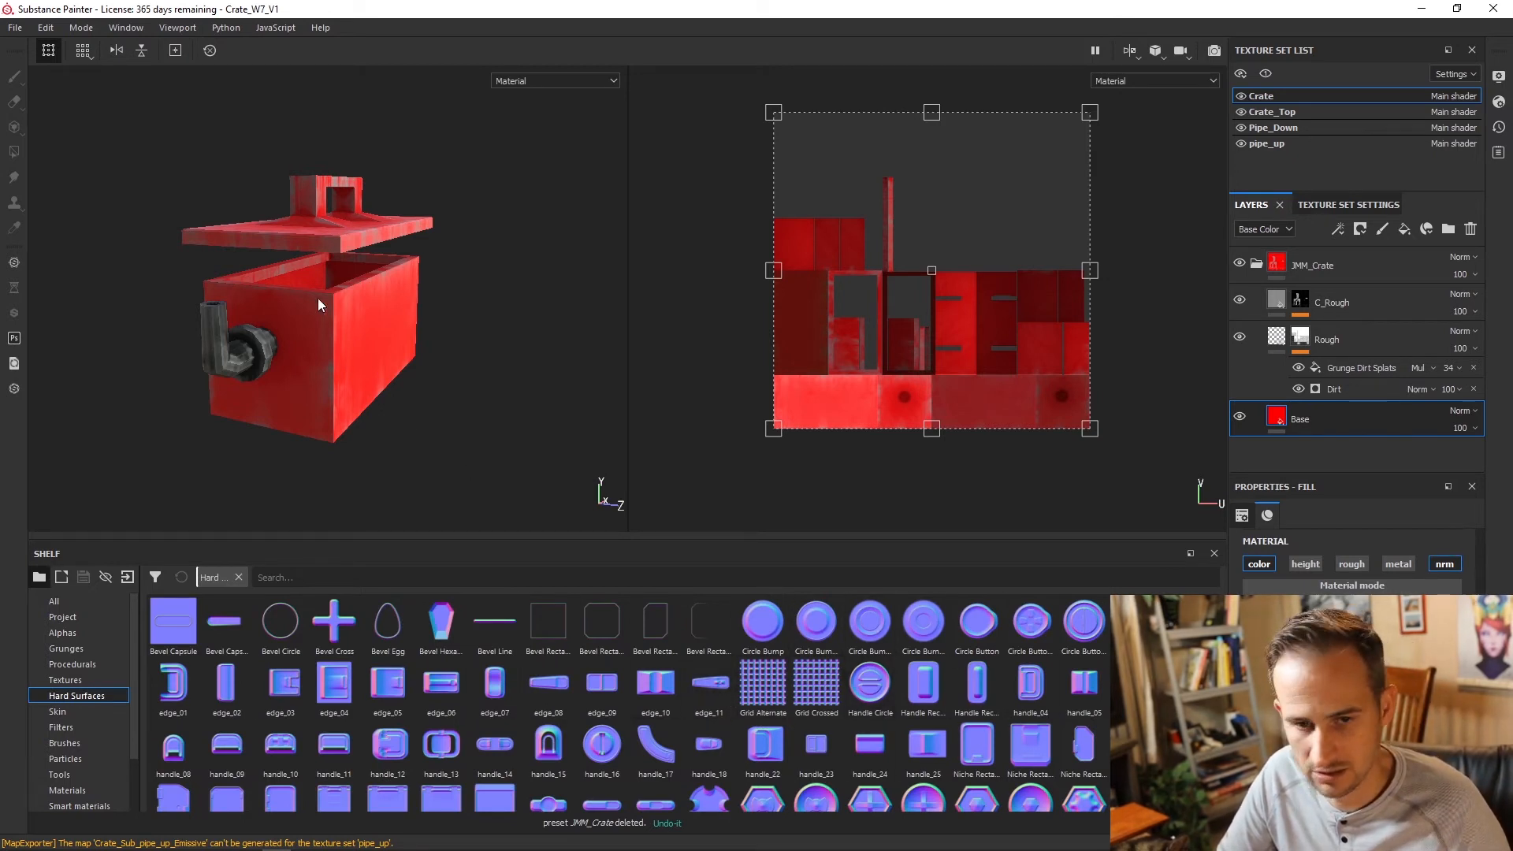
{"action": "left_click_drag", "start_coordinate": [322, 306], "coordinate": [473, 463], "text": "alt"}
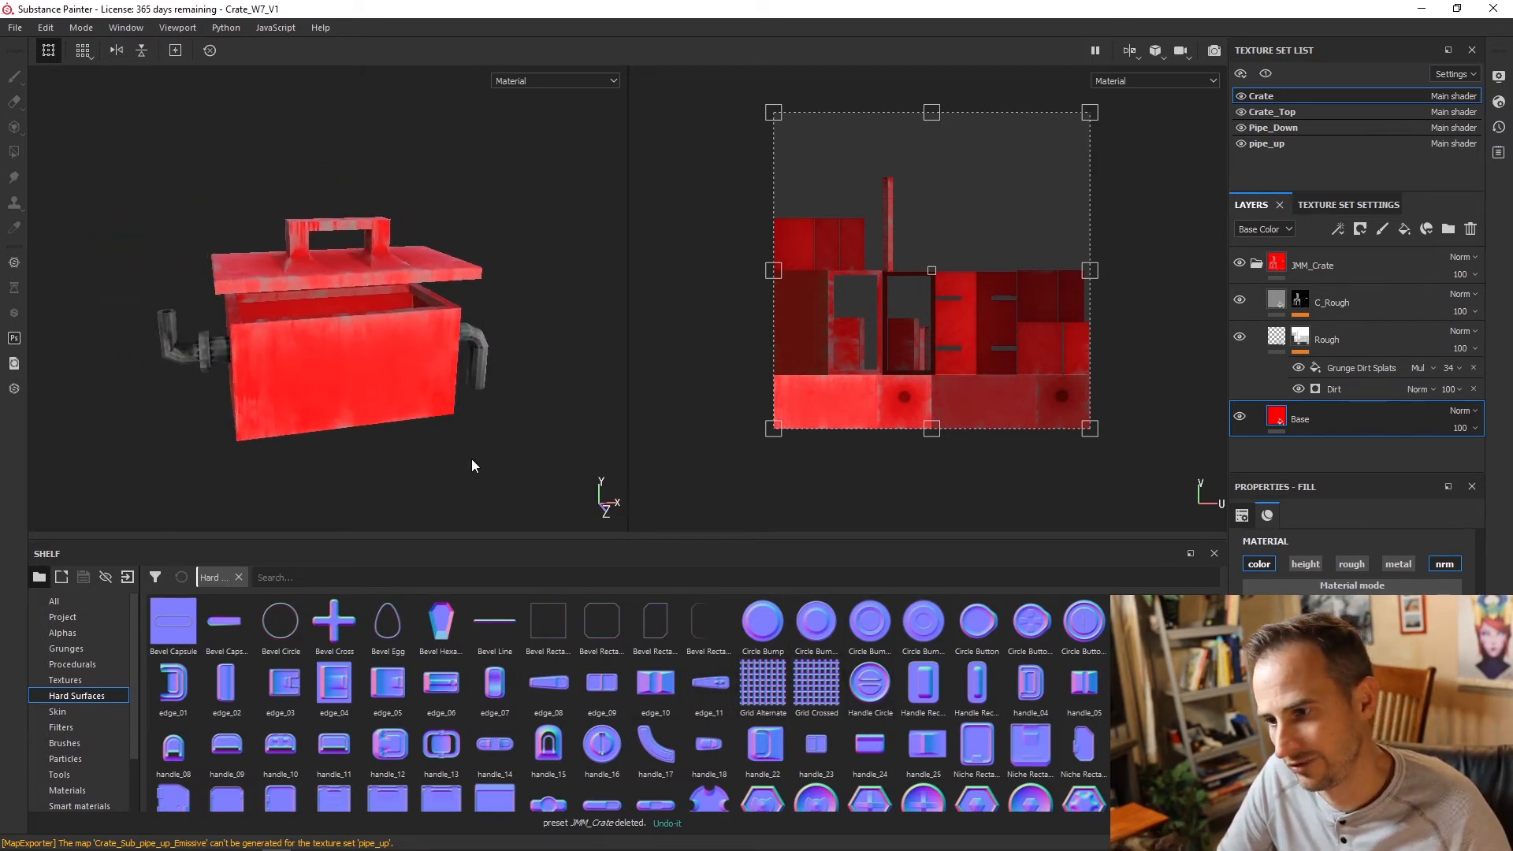
{"action": "left_click", "coordinate": [1257, 263]}
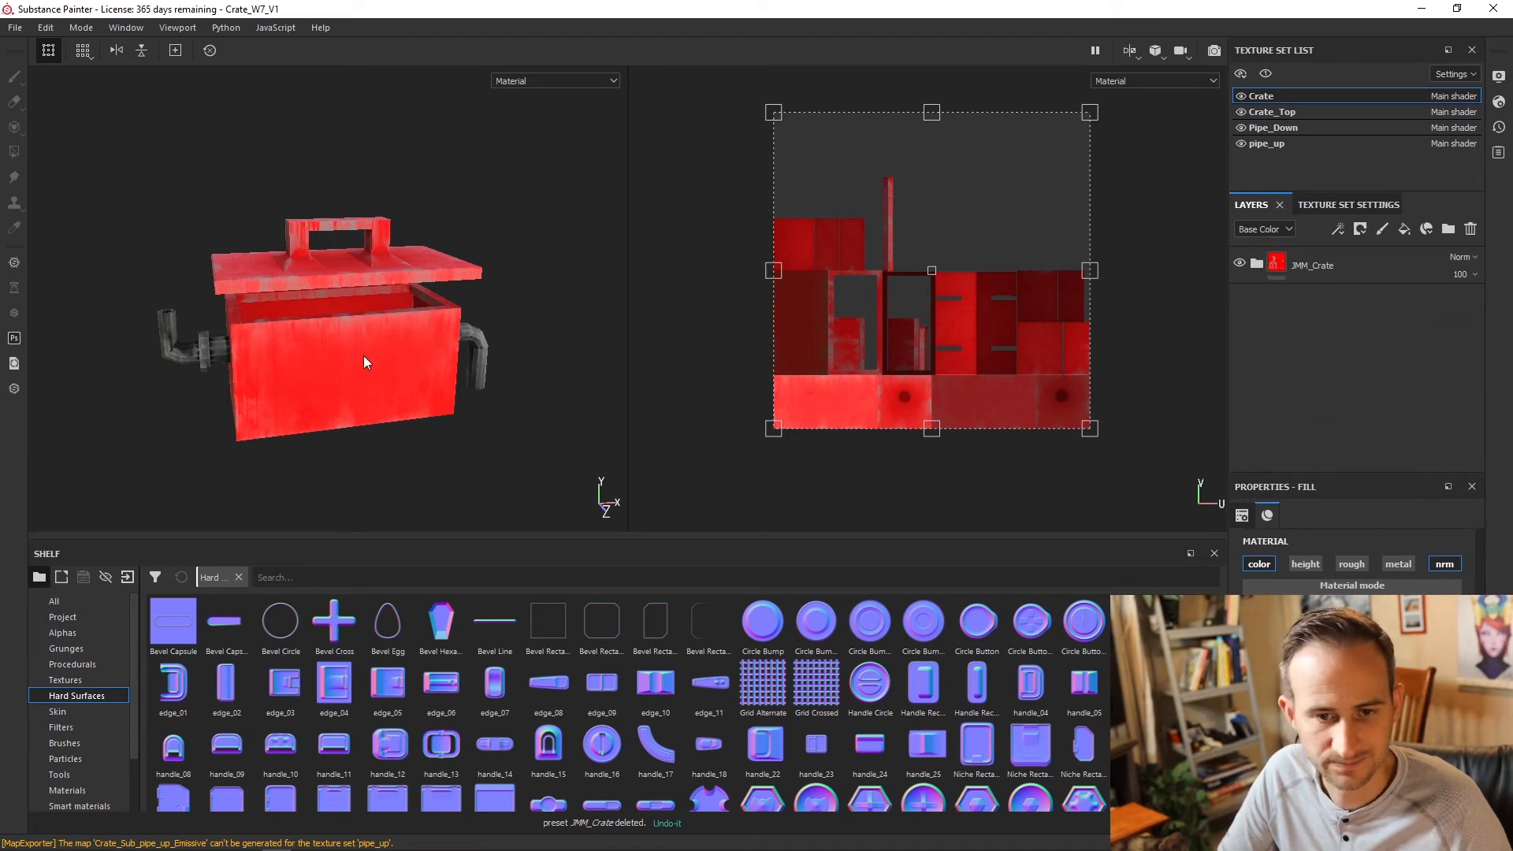
{"action": "left_click_drag", "start_coordinate": [362, 356], "coordinate": [357, 314], "text": "alt"}
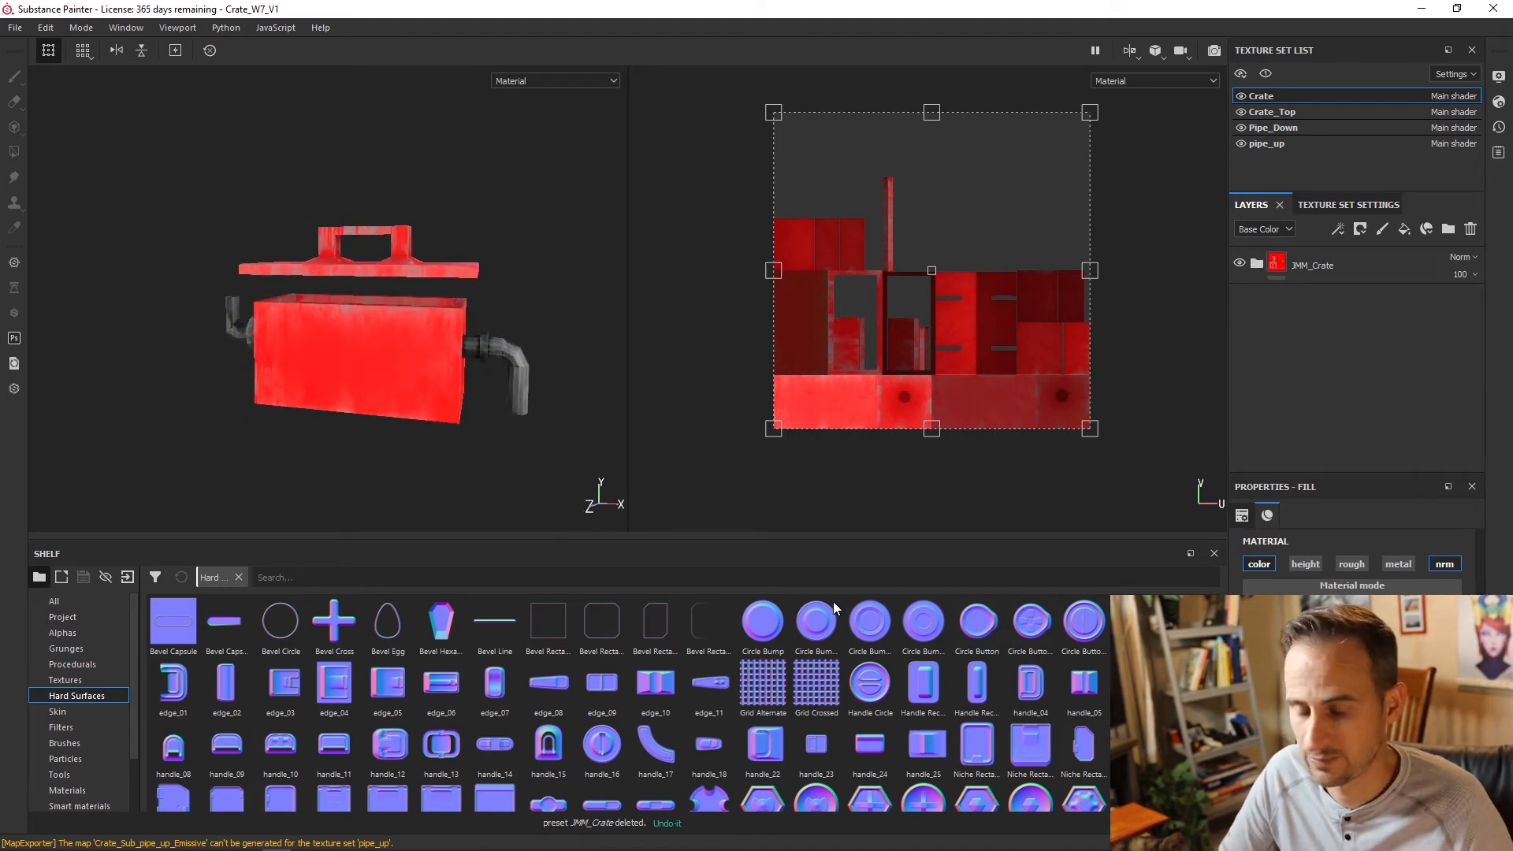
Step: Switch to Maya and save a 2048 px PNG UV snapshot of the crate as crate_main with a green edge color
{"action": "mouse_move", "coordinate": [443, 844]}
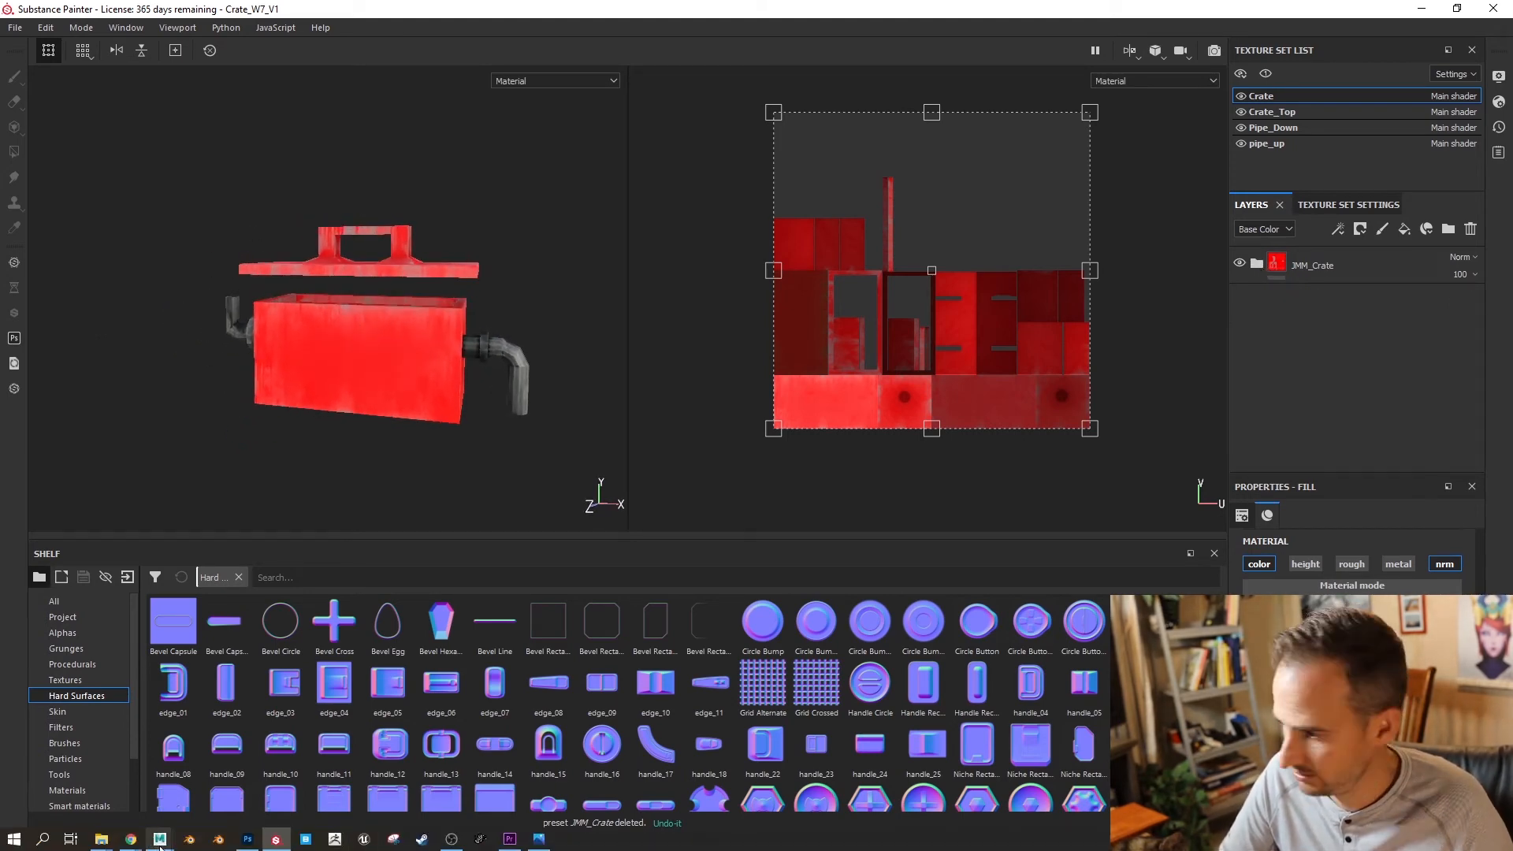
{"action": "mouse_move", "coordinate": [160, 843]}
{"action": "left_click", "coordinate": [219, 788]}
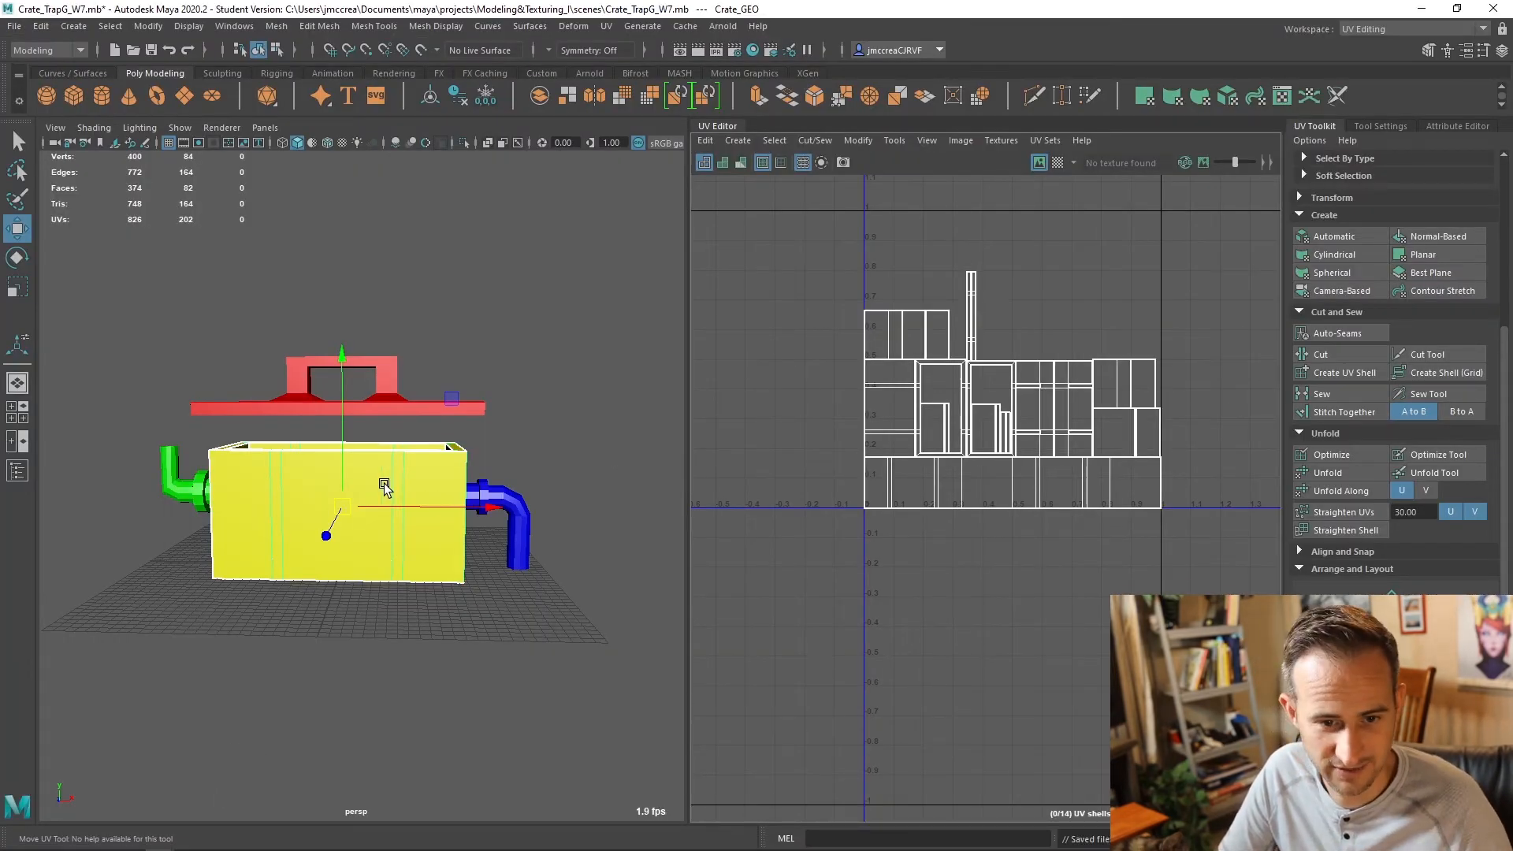
{"action": "left_click_drag", "start_coordinate": [328, 491], "coordinate": [410, 472], "text": "alt"}
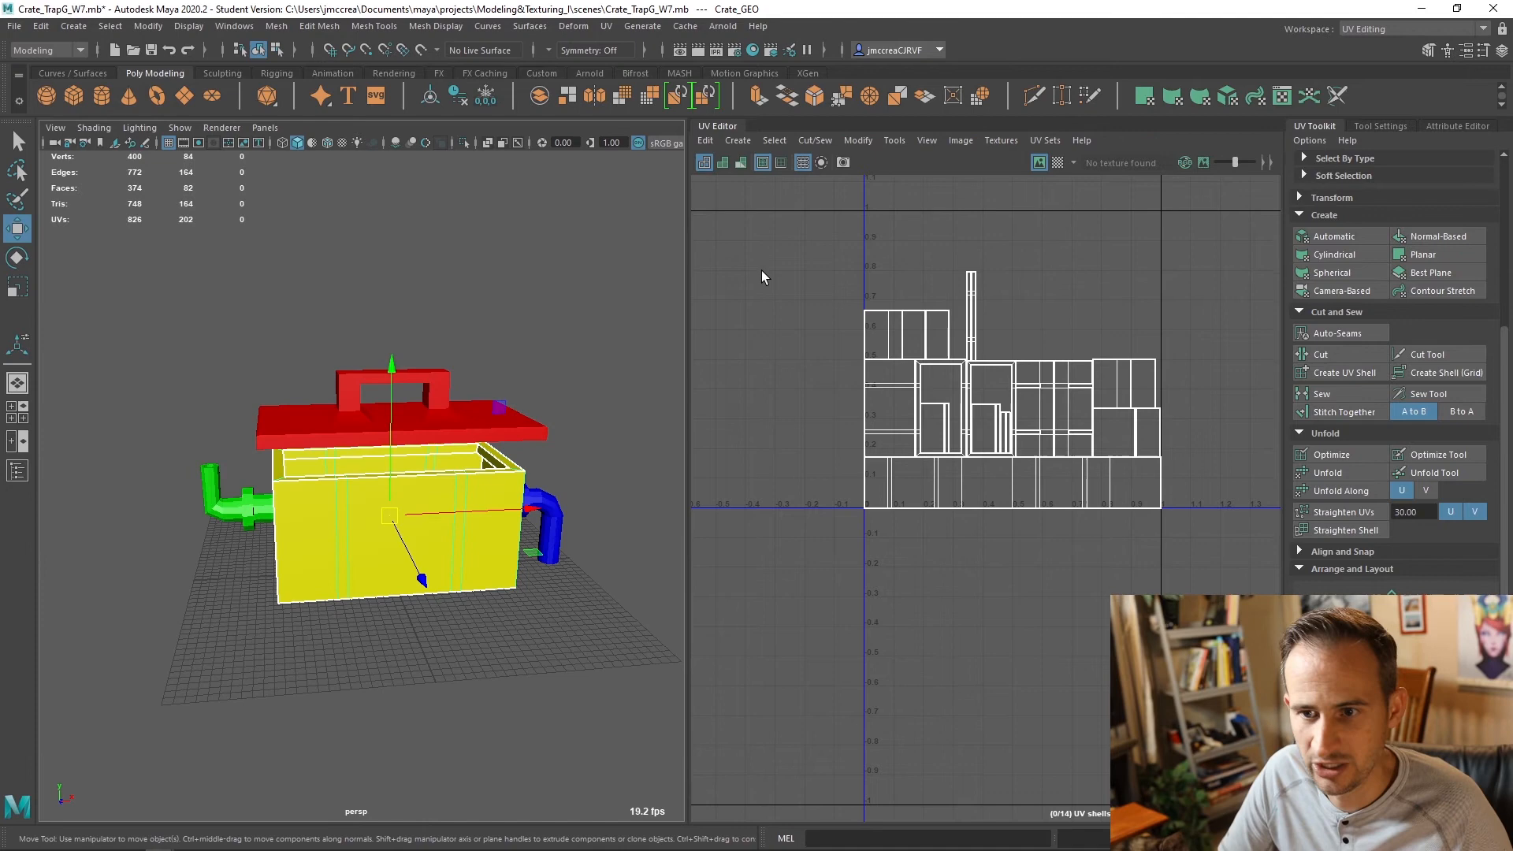
{"action": "left_click", "coordinate": [842, 164]}
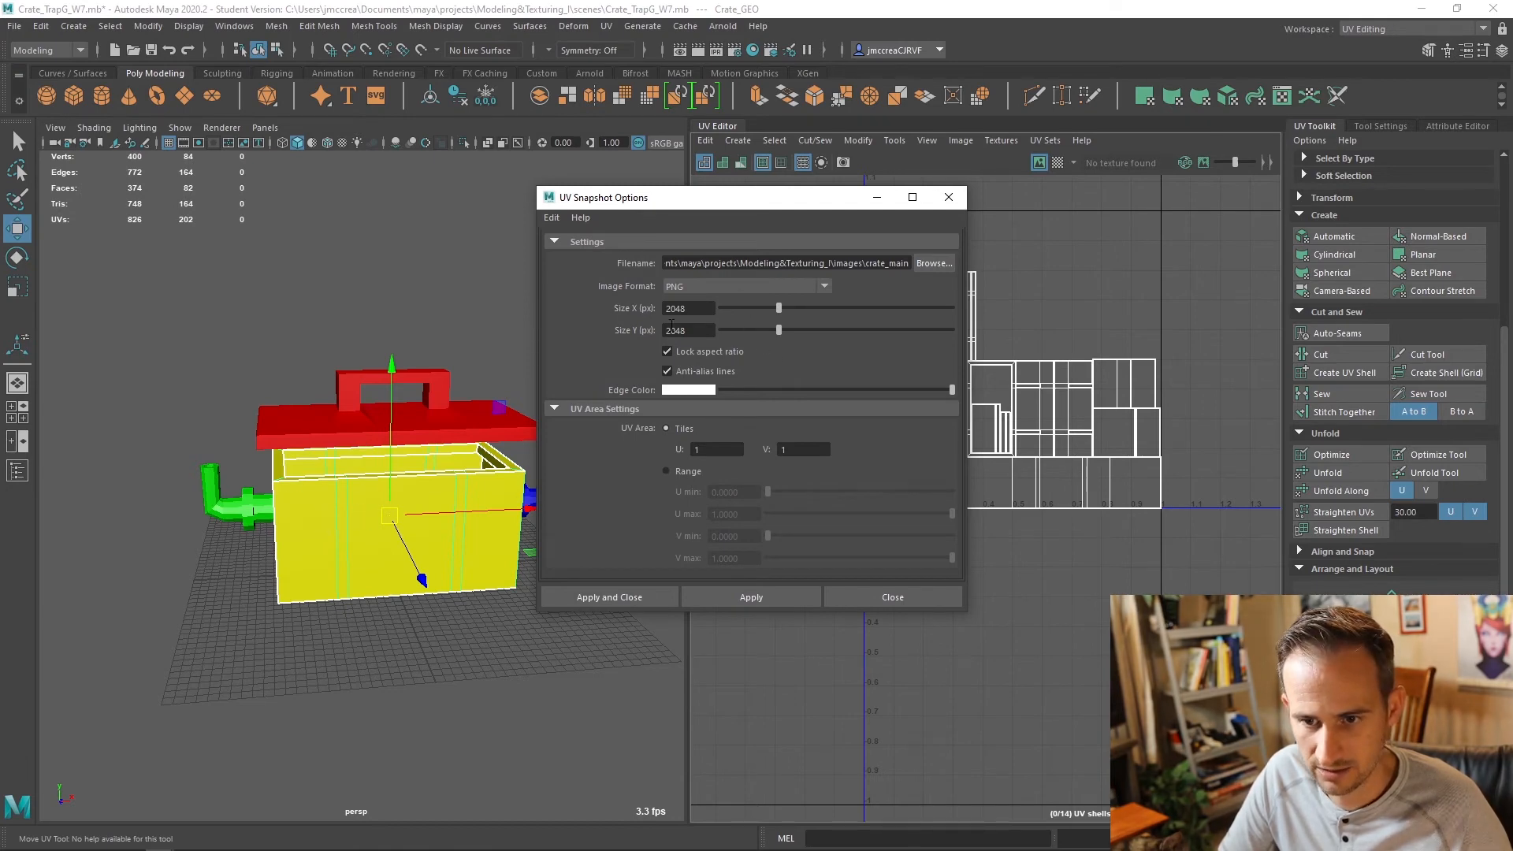
{"action": "left_click", "coordinate": [702, 390]}
{"action": "left_click", "coordinate": [677, 347]}
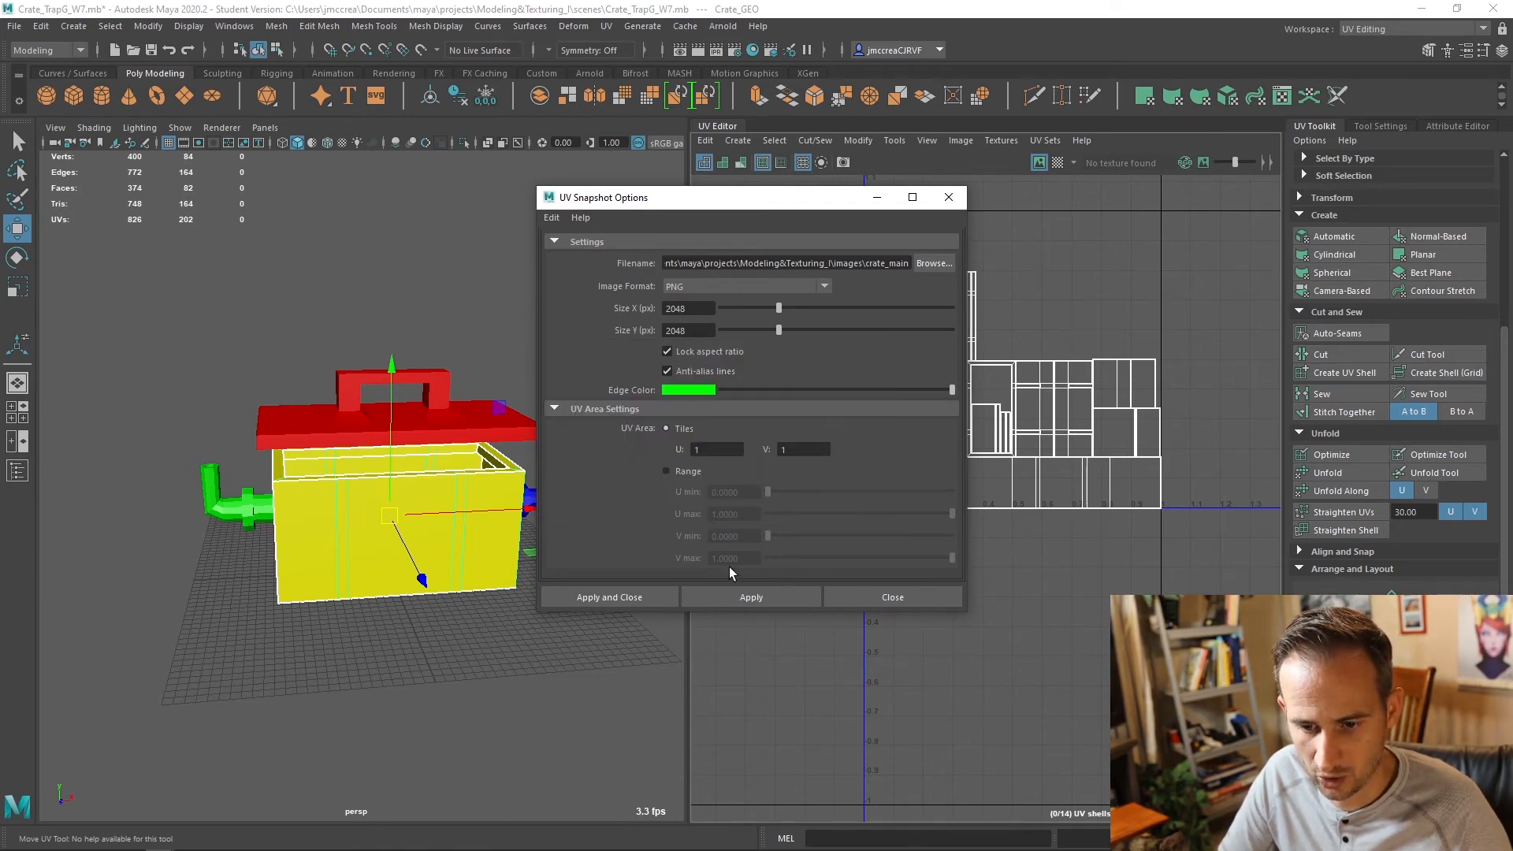
{"action": "left_click", "coordinate": [751, 599]}
{"action": "left_click", "coordinate": [722, 448]}
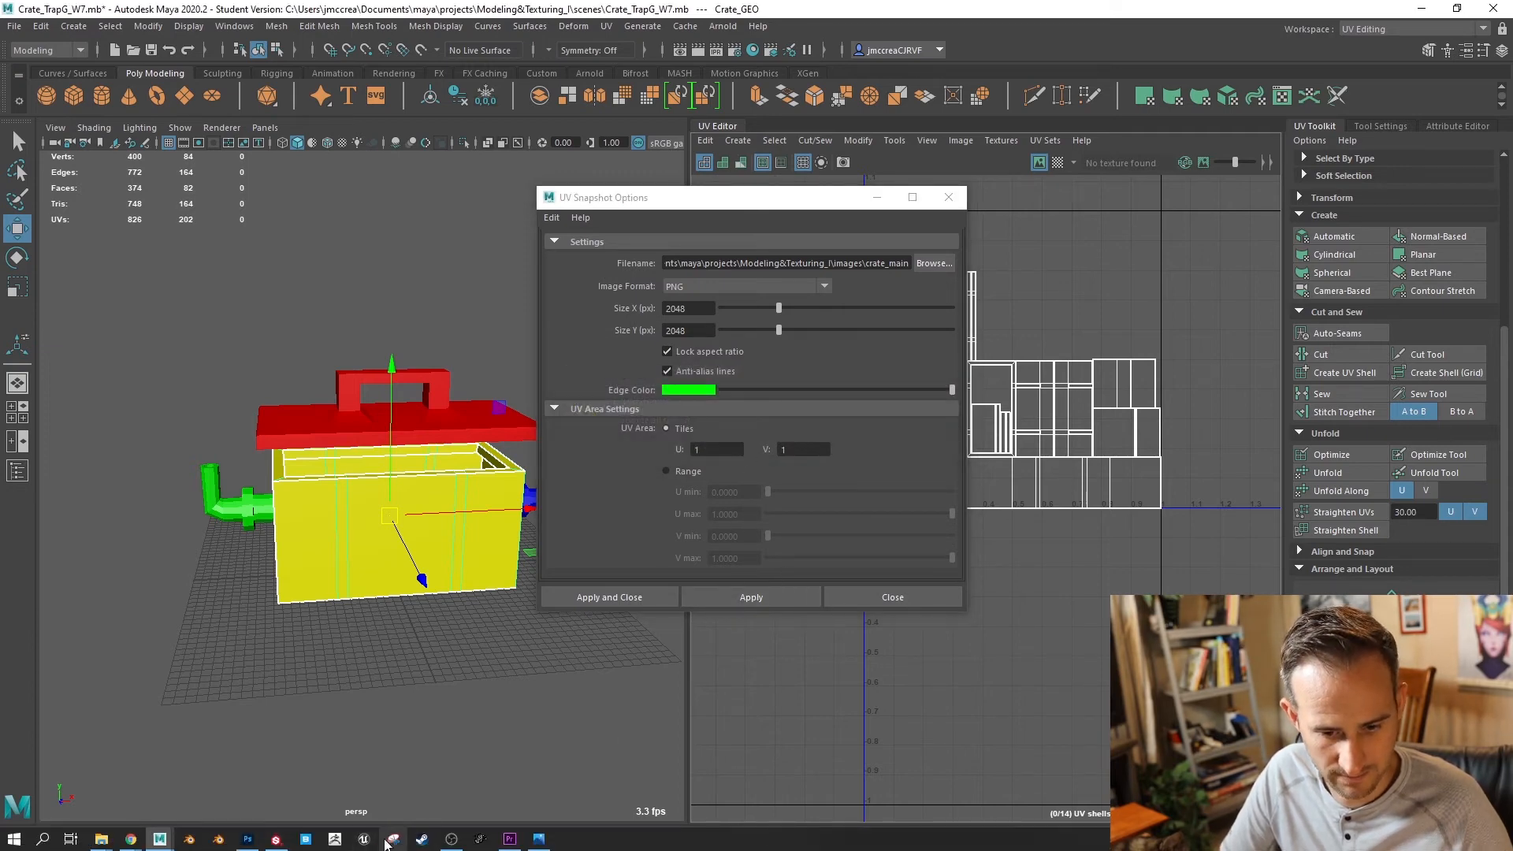
Step: Switch to Photoshop, bring up the Crate_W7 texture folder window and move it out of the way onto the other monitor
{"action": "left_click", "coordinate": [247, 839]}
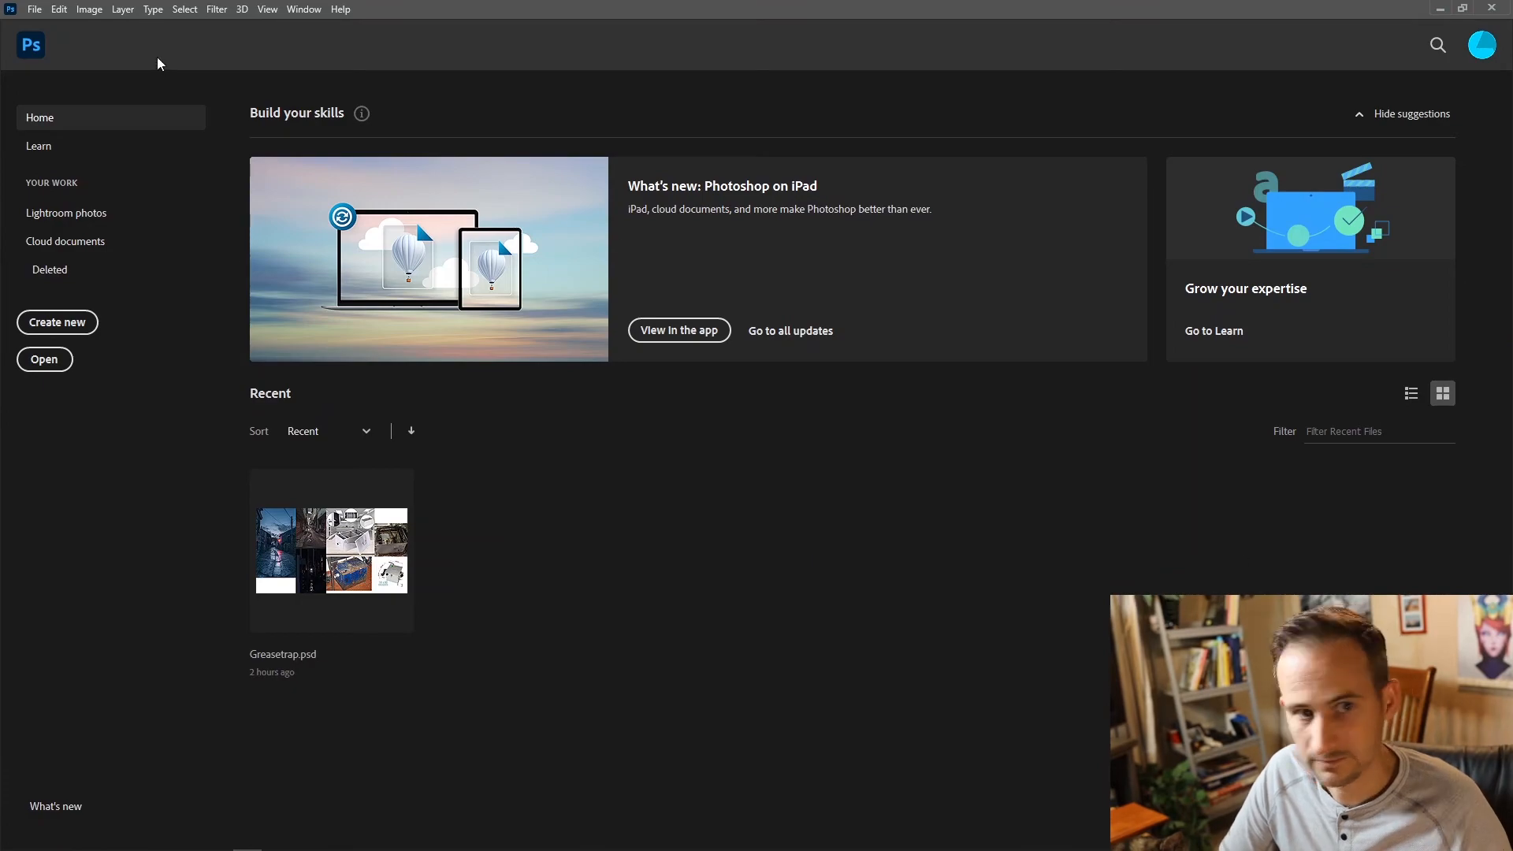
{"action": "mouse_move", "coordinate": [101, 839]}
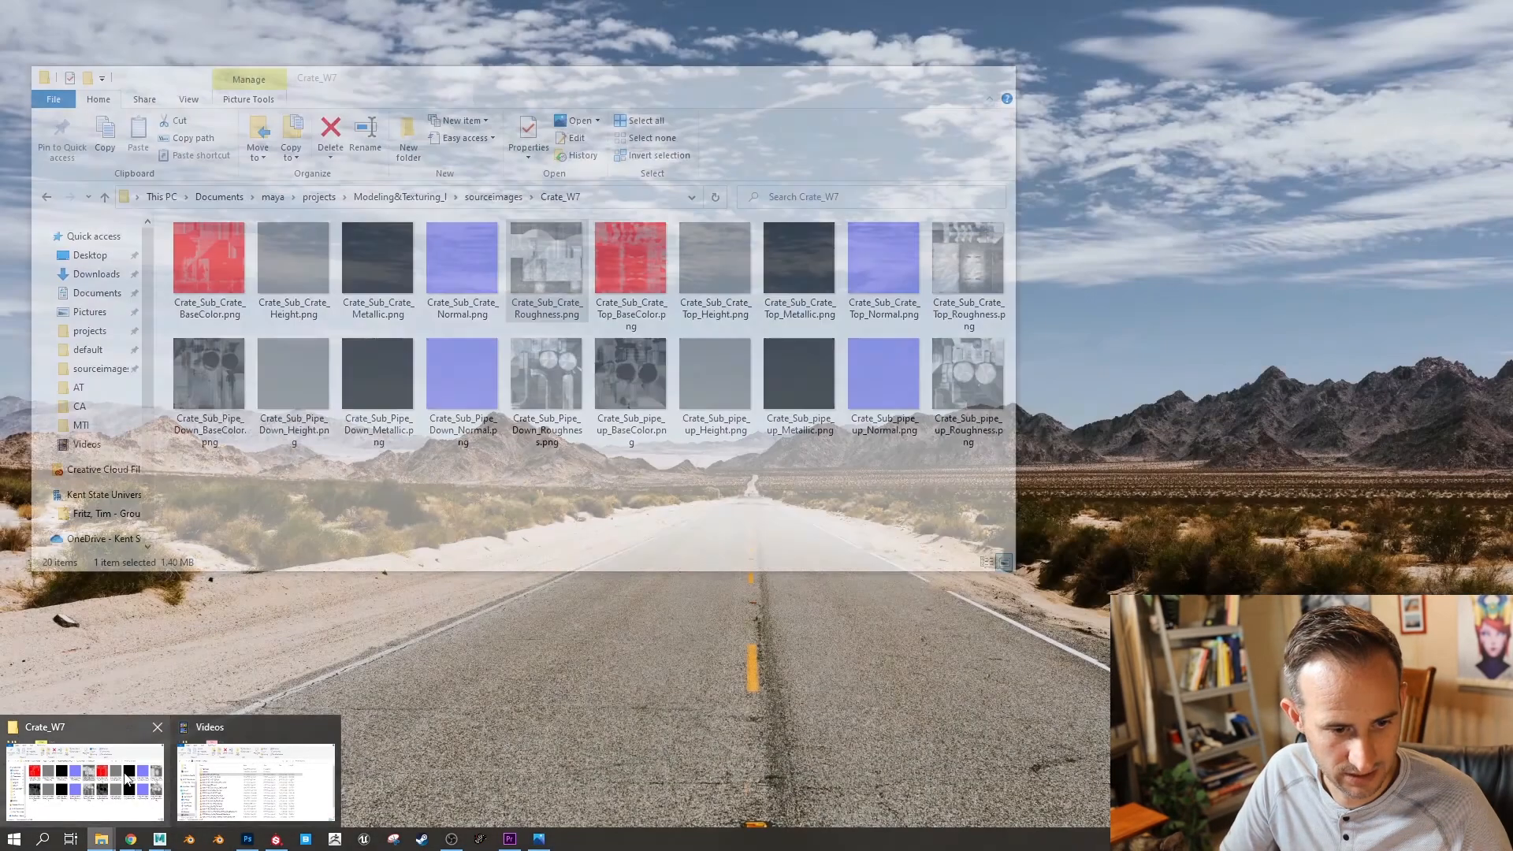
{"action": "left_click", "coordinate": [85, 776]}
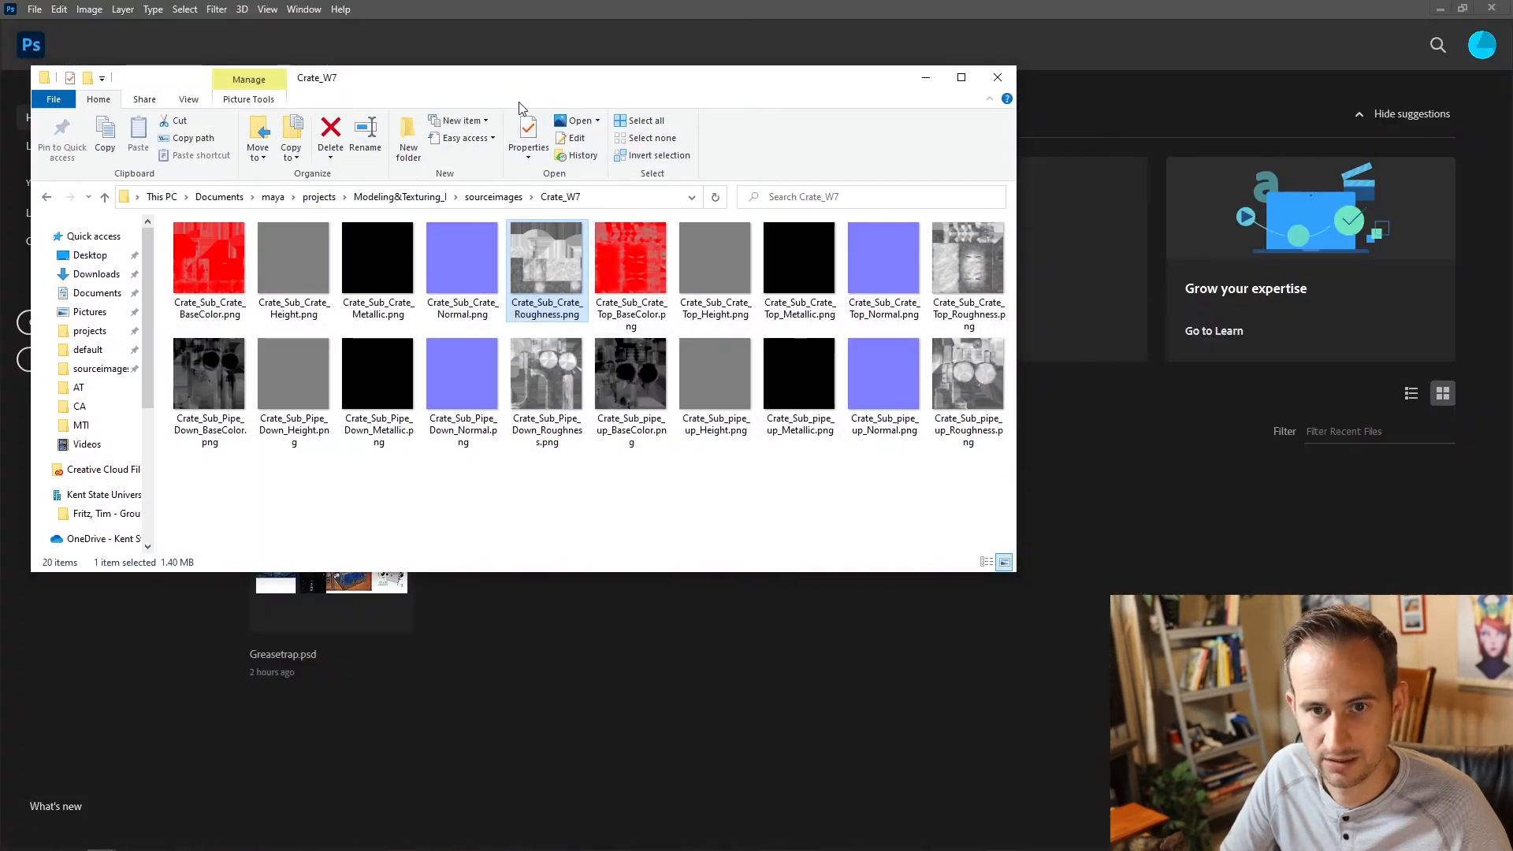
{"action": "left_click_drag", "start_coordinate": [489, 87], "coordinate": [1512, 138]}
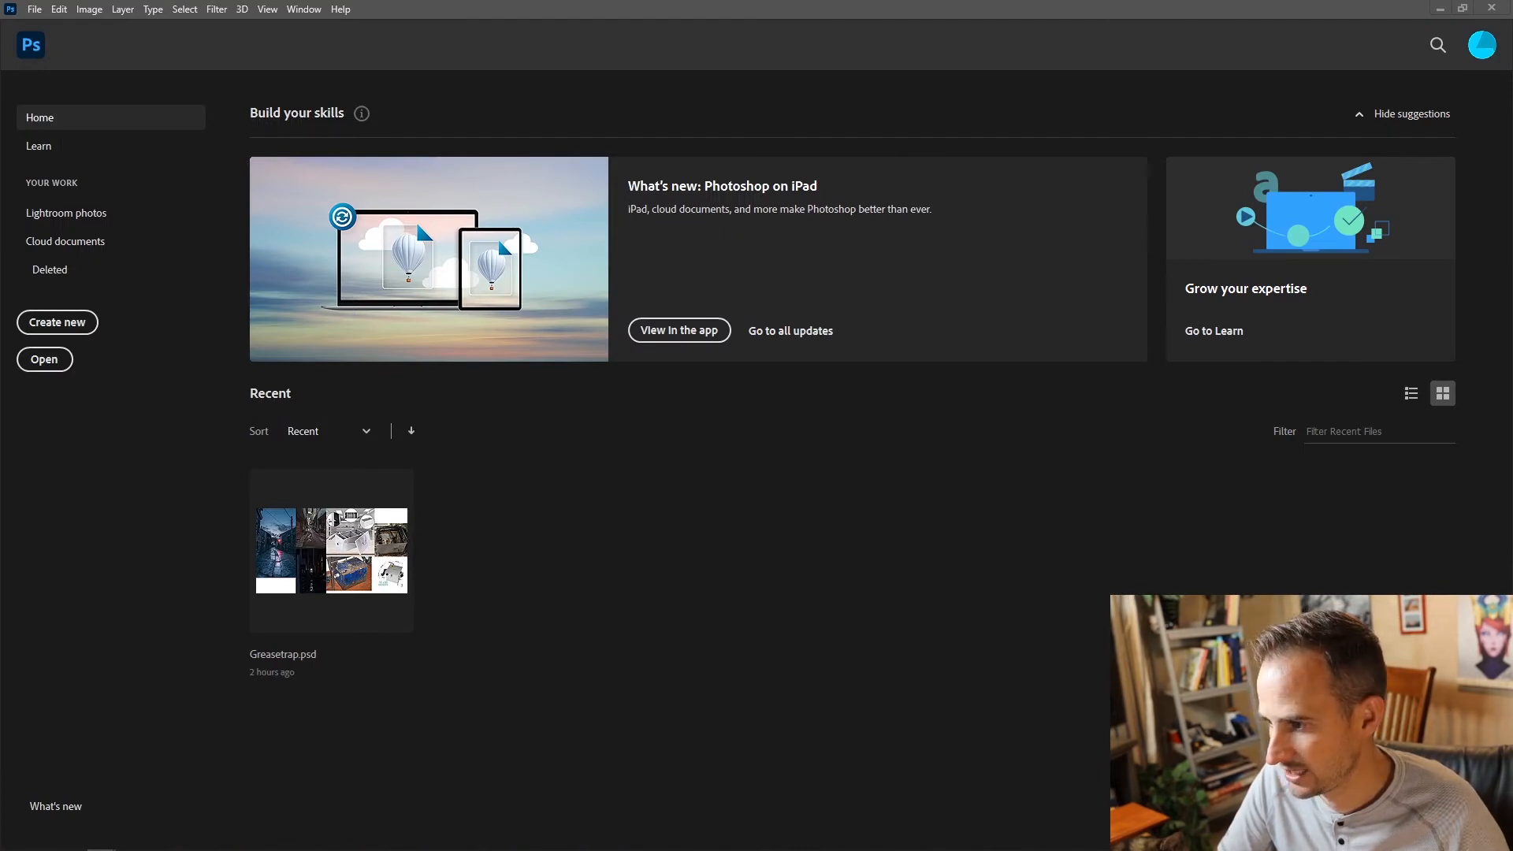
{"action": "left_click_drag", "start_coordinate": [1512, 473], "coordinate": [660, 567]}
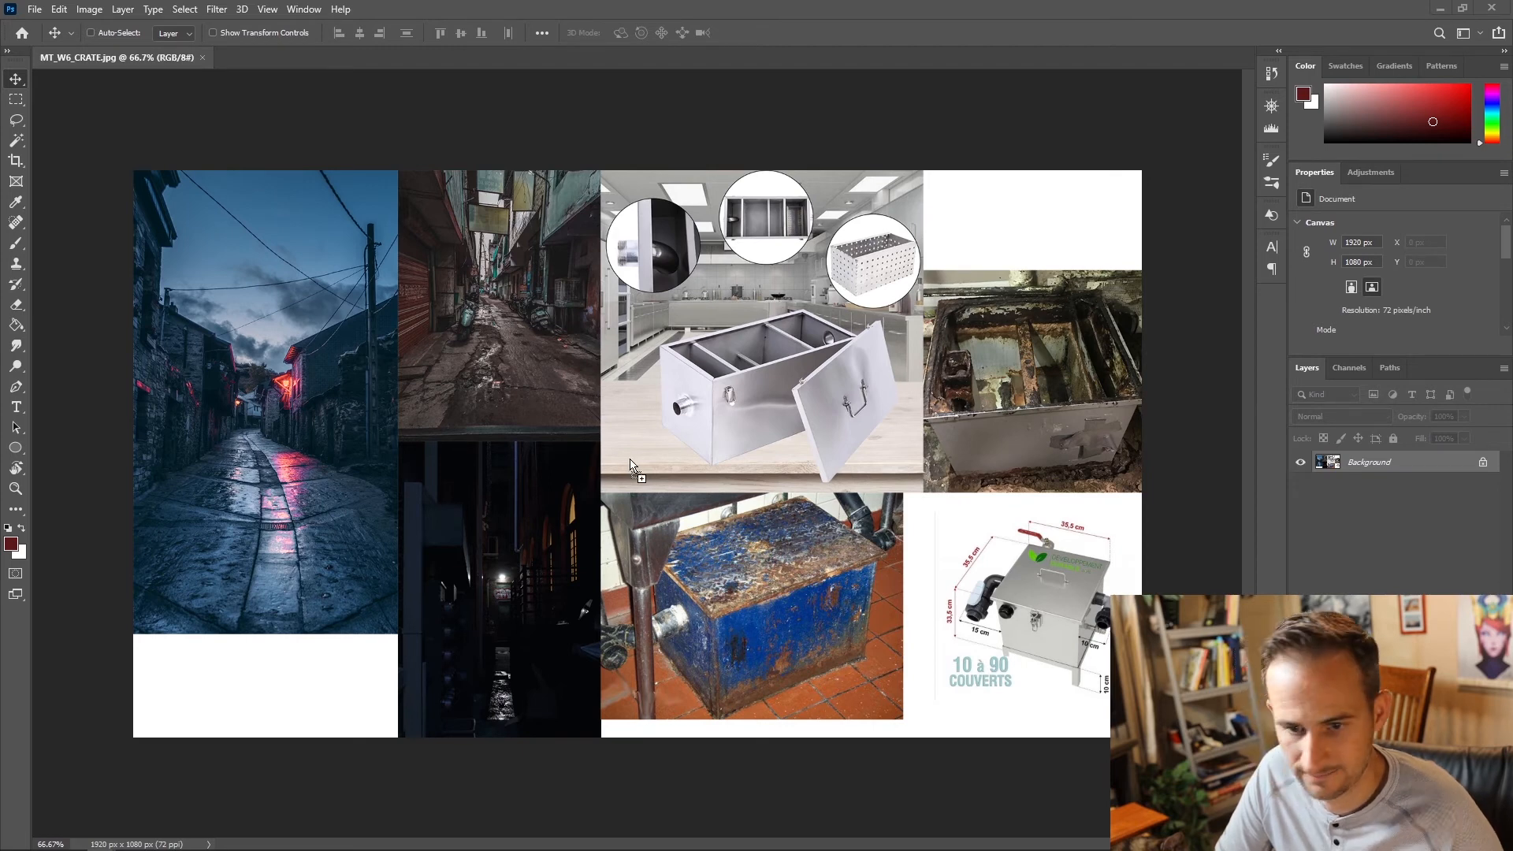
{"action": "left_click_drag", "start_coordinate": [545, 91], "coordinate": [547, 93]}
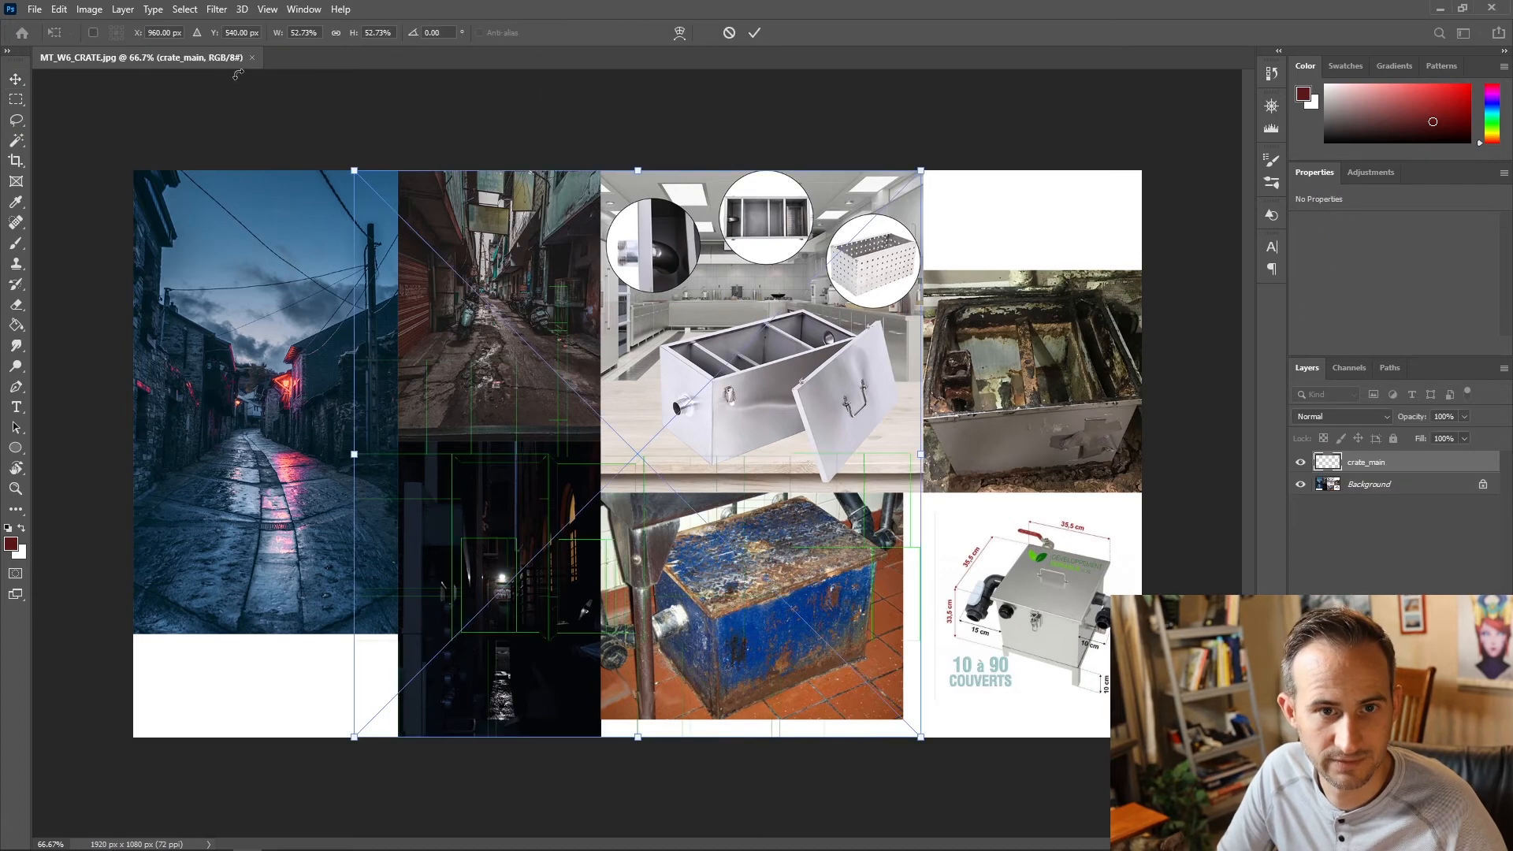
{"action": "key", "text": "Escape"}
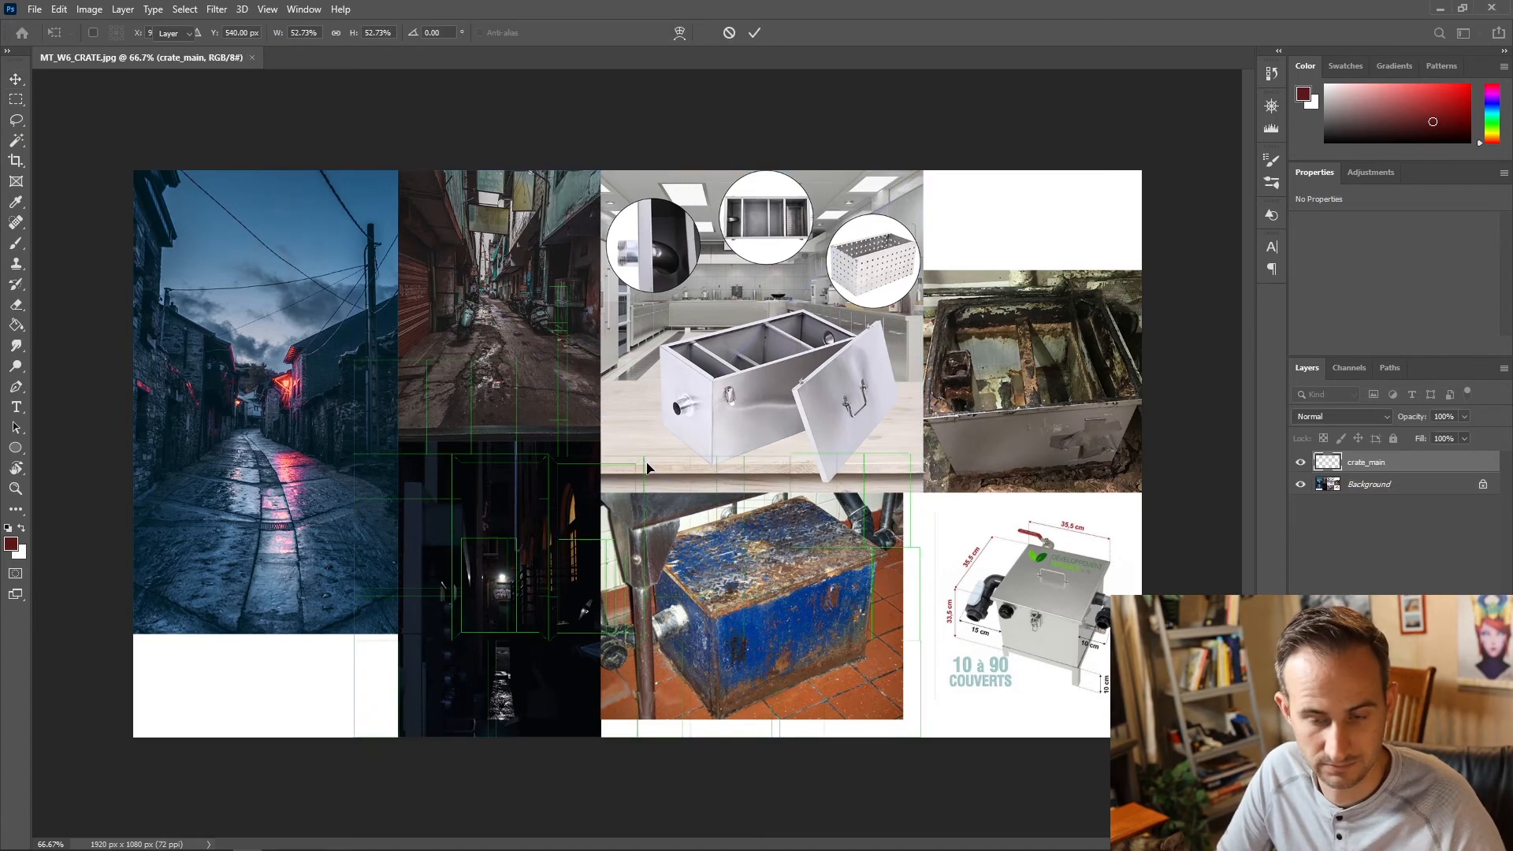
{"action": "left_click", "coordinate": [202, 58]}
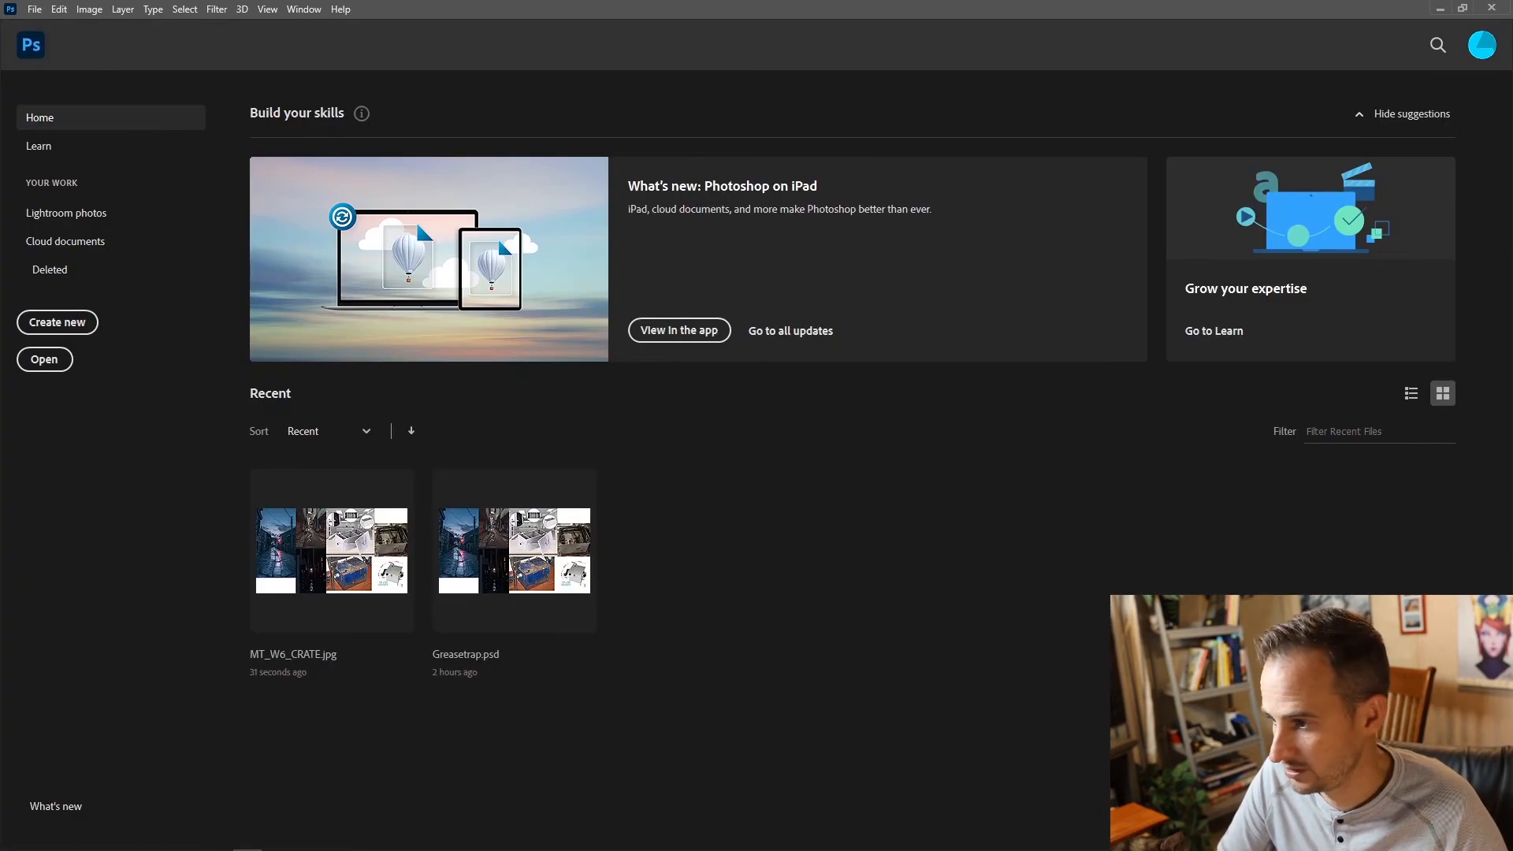
Step: Open crate_main.png as its own Photoshop document and rename its layer UV_TEMP
{"action": "left_click_drag", "start_coordinate": [1190, 492], "coordinate": [867, 583]}
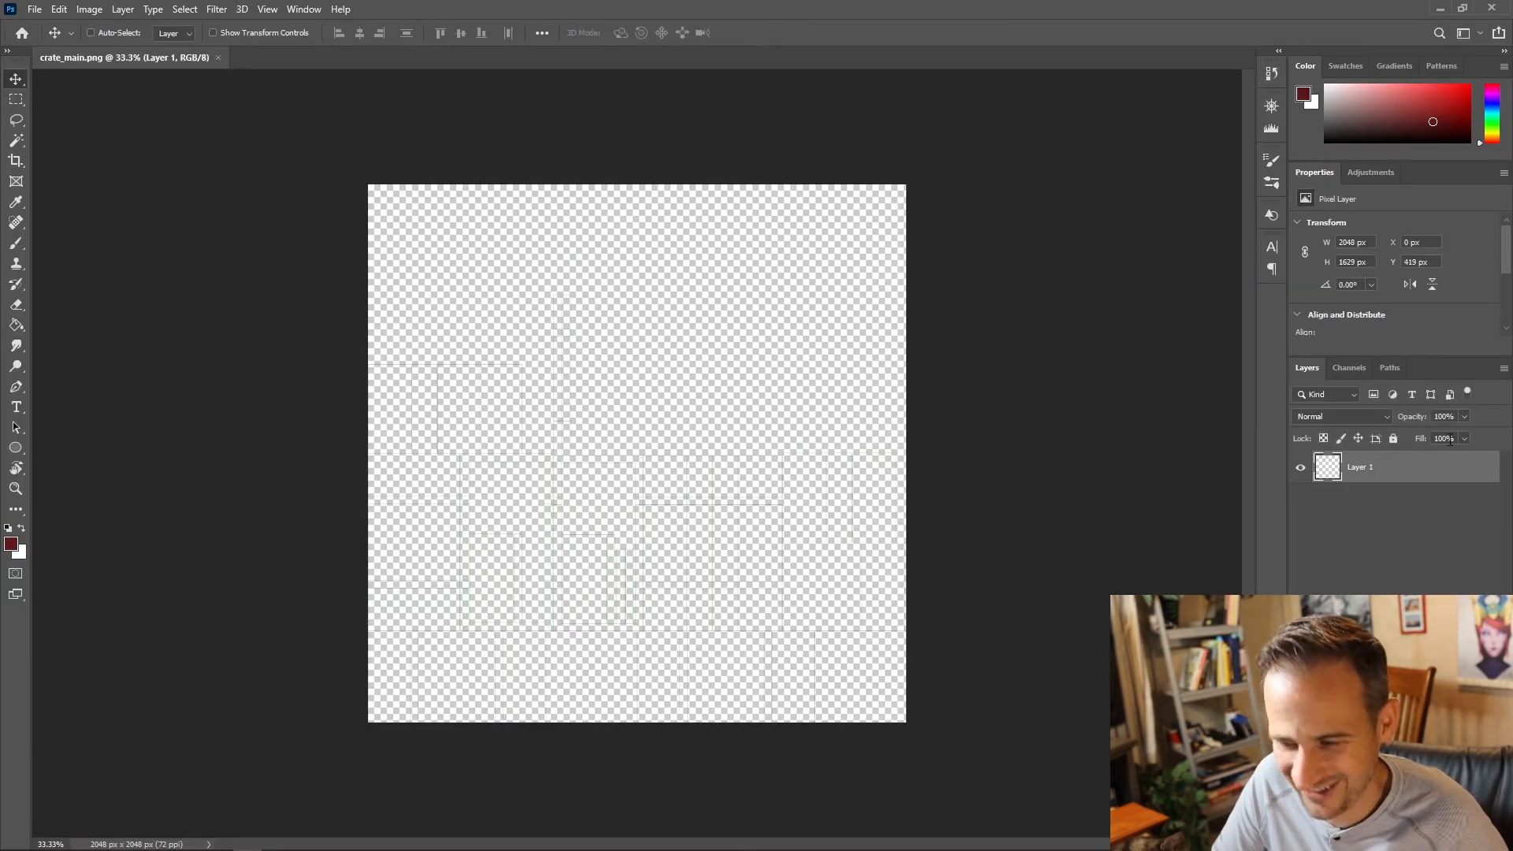
{"action": "double_click", "coordinate": [1357, 467]}
{"action": "type", "text": "V"}
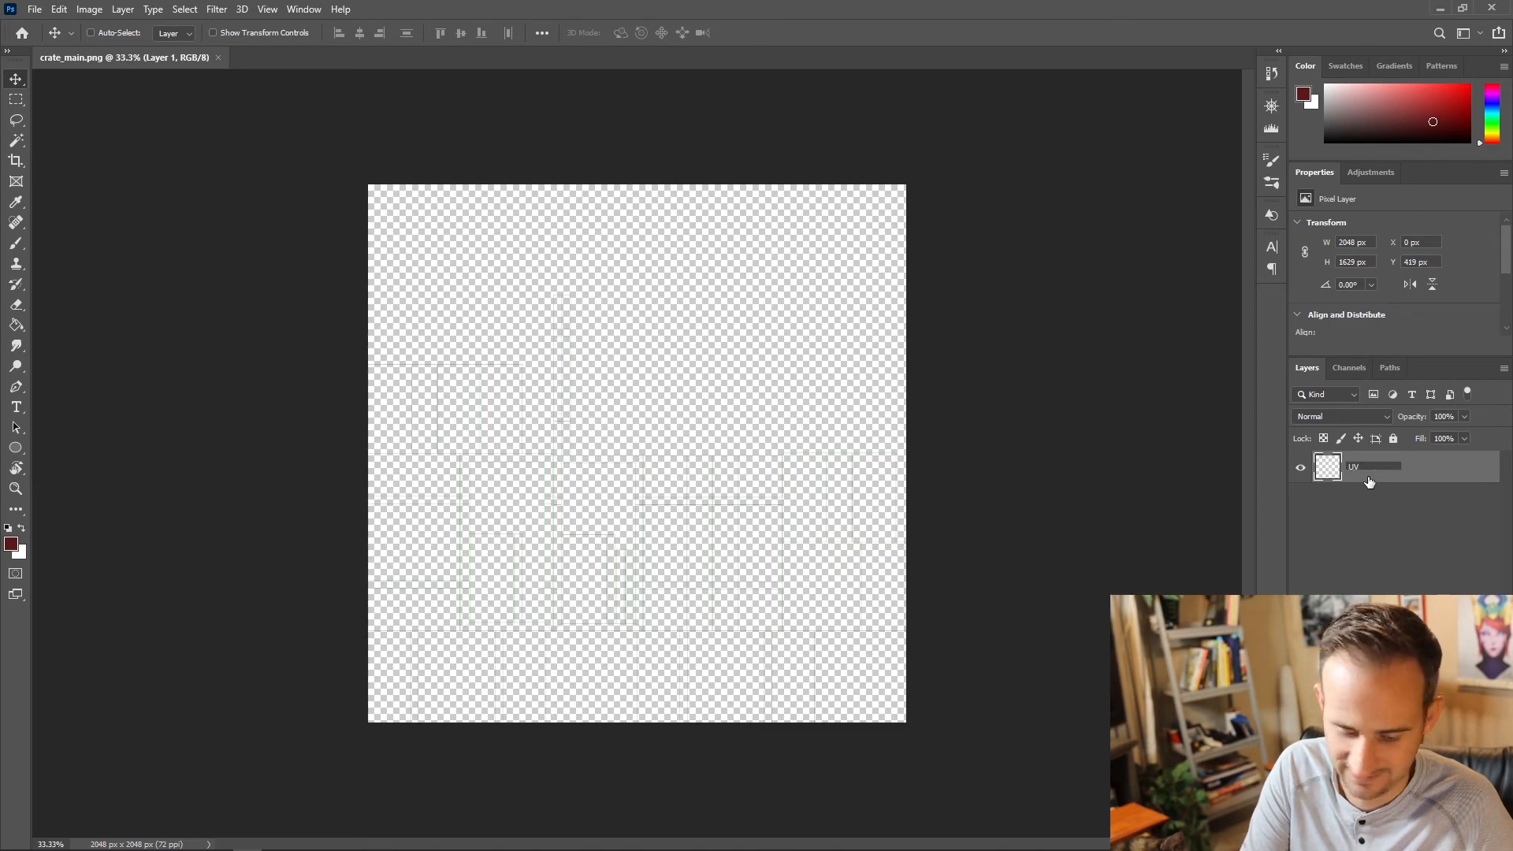
{"action": "type", "text": "_TEMP"}
{"action": "key", "text": "Return"}
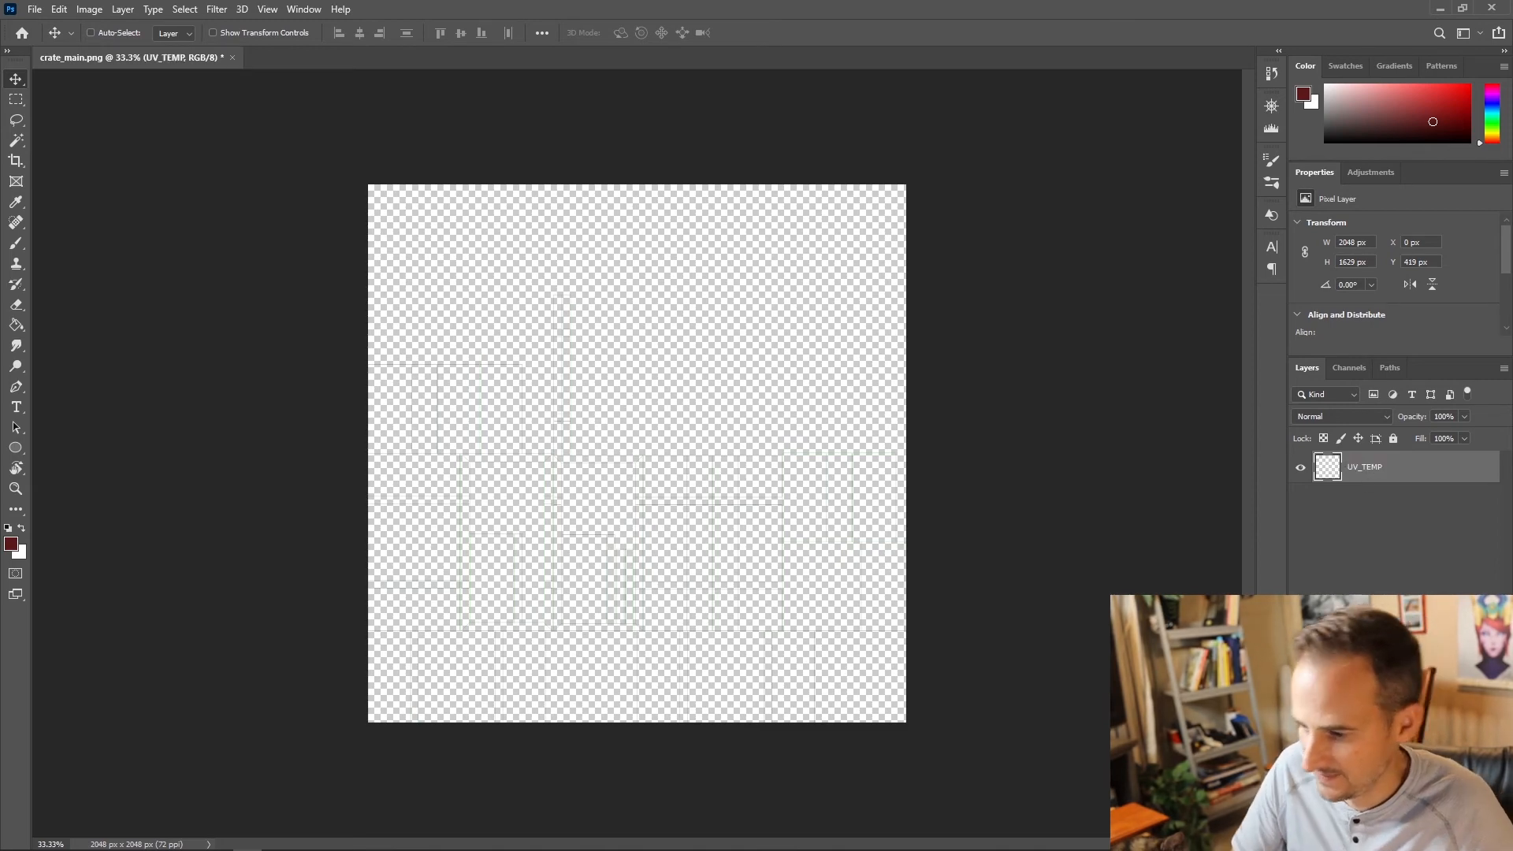
Step: Add a new layer named bg and fill it with the dark red foreground color
{"action": "key", "text": "ctrl+shift+alt+n"}
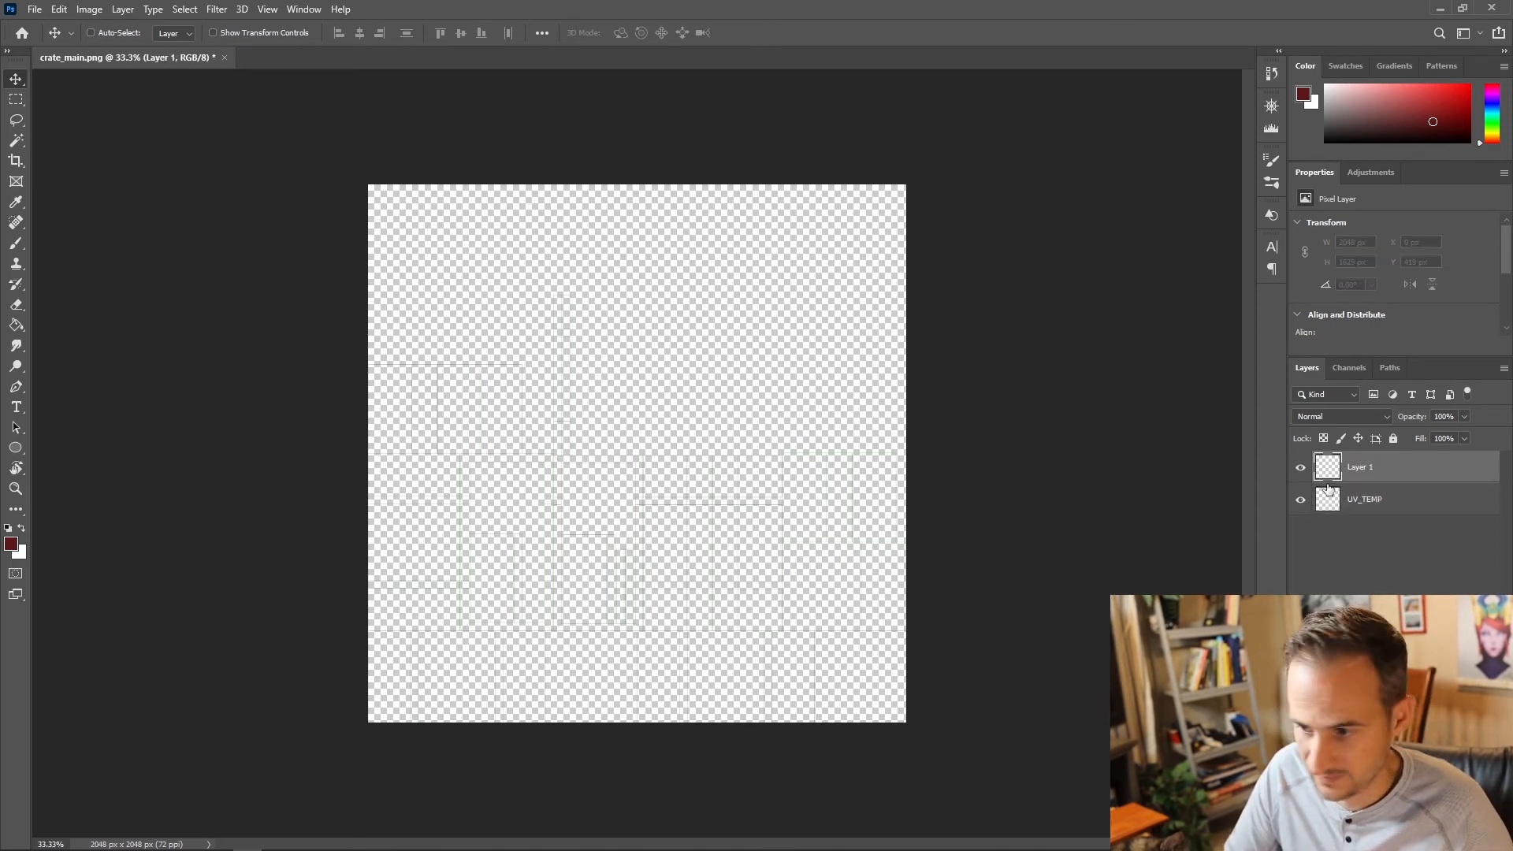
{"action": "double_click", "coordinate": [1361, 467]}
{"action": "type", "text": "bg"}
{"action": "key", "text": "Return"}
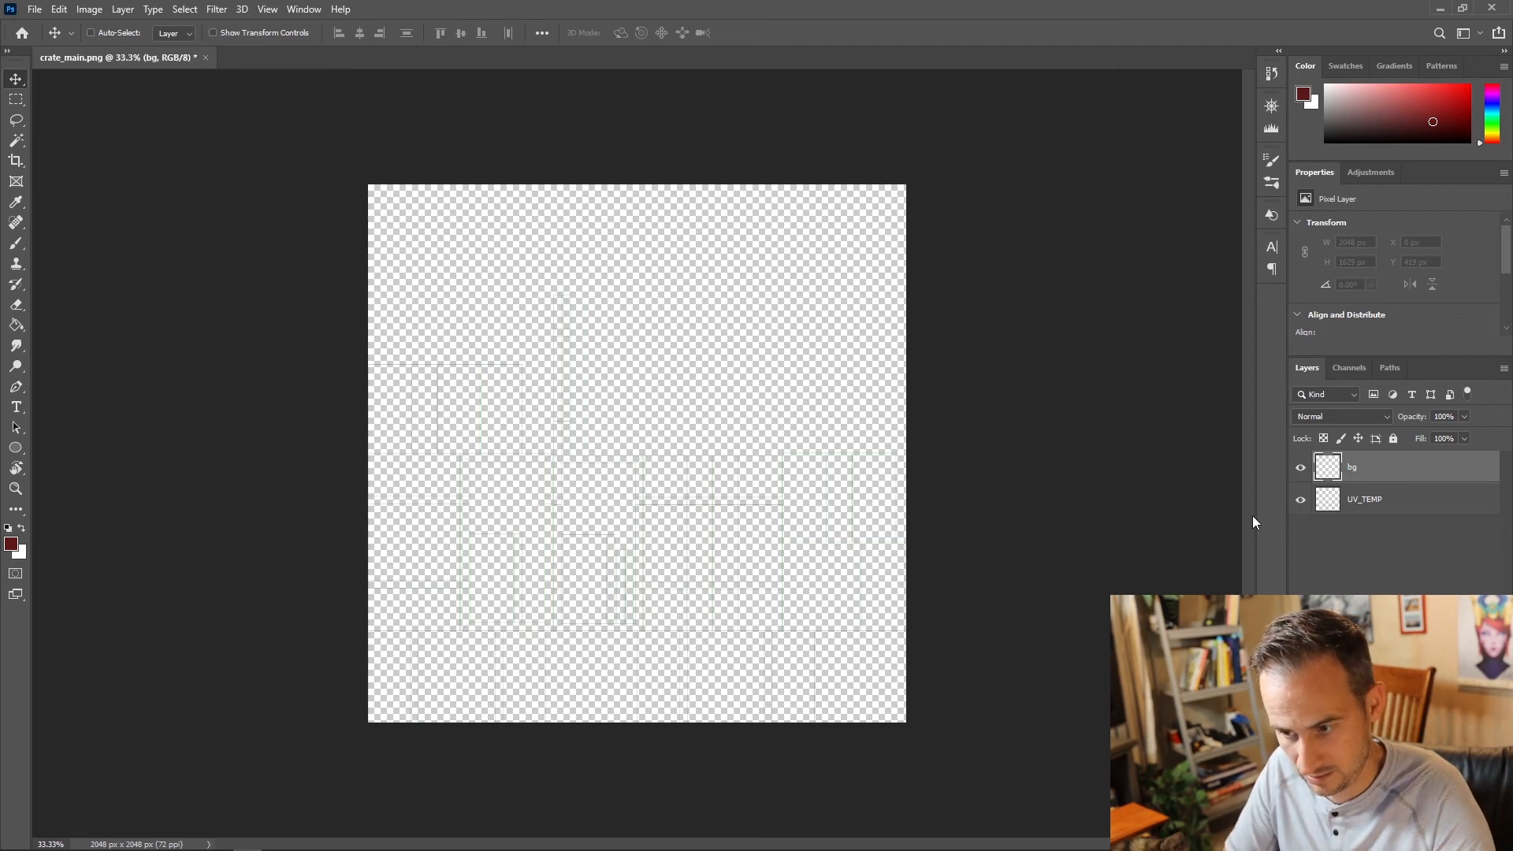
{"action": "key", "text": "g"}
{"action": "left_click", "coordinate": [661, 484]}
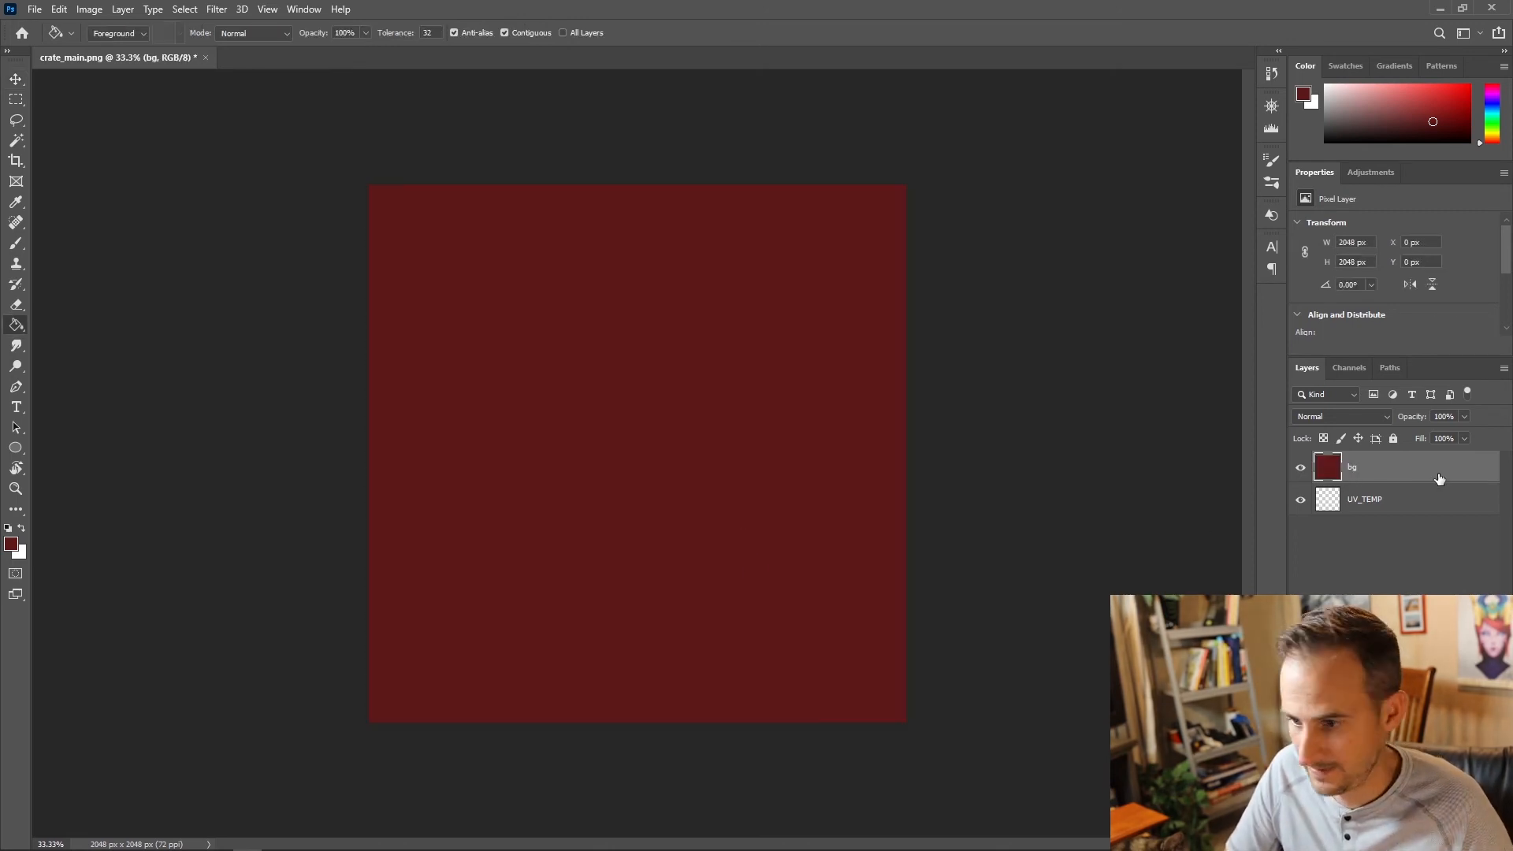
Step: Move the bg layer below UV_TEMP and lock both layers completely
{"action": "left_click_drag", "start_coordinate": [1391, 468], "coordinate": [1383, 513]}
{"action": "left_click", "coordinate": [1403, 465], "text": "shift"}
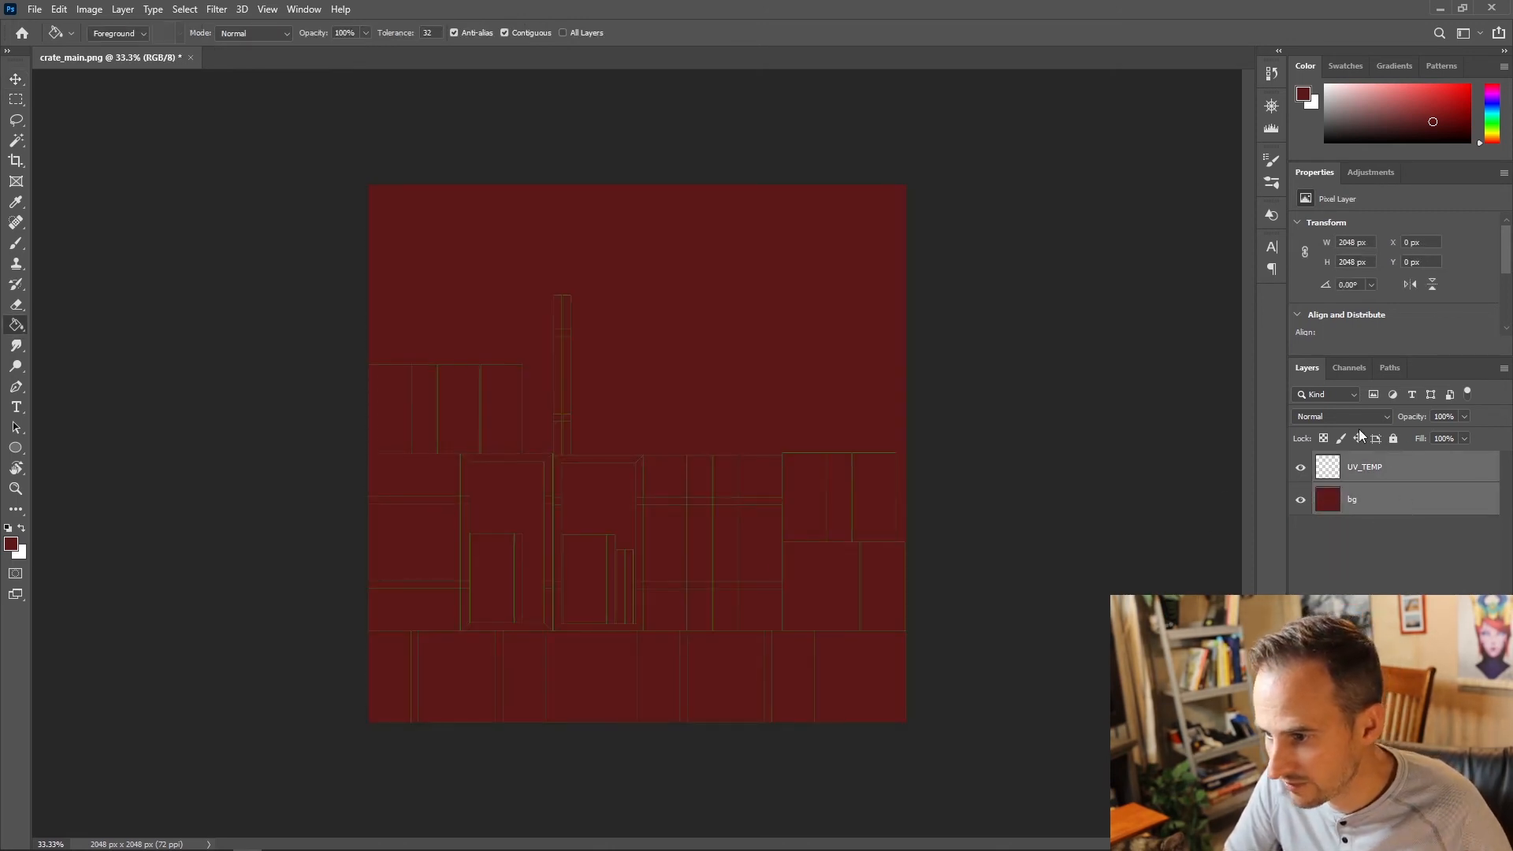
{"action": "left_click", "coordinate": [1392, 439]}
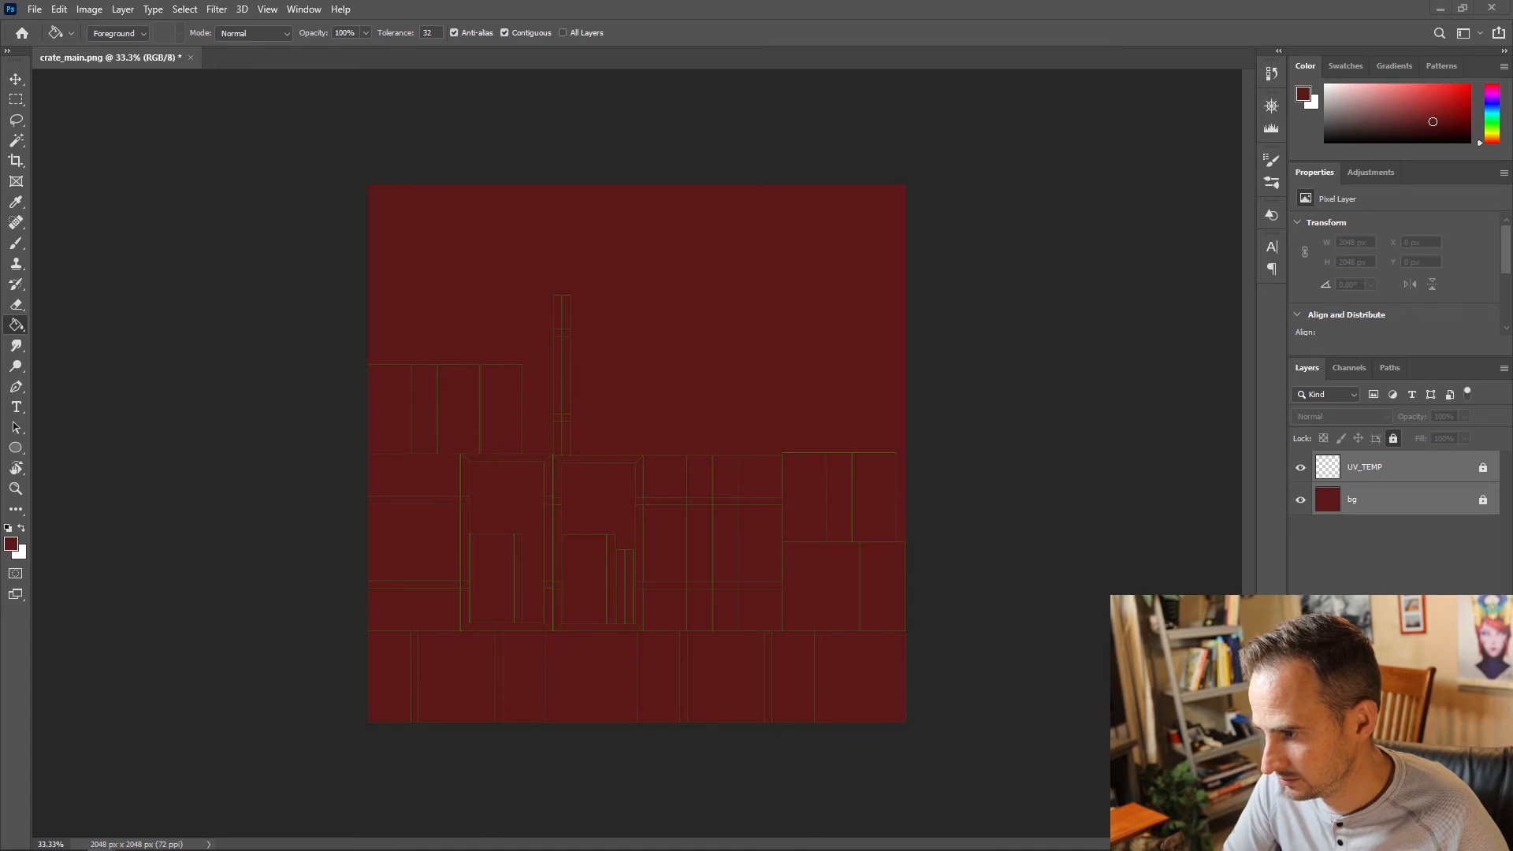
Step: Place the Crate_Sub_Crate_BaseColor map in the document at full canvas size and order it between UV_TEMP and bg
{"action": "left_click_drag", "start_coordinate": [1512, 432], "coordinate": [772, 437]}
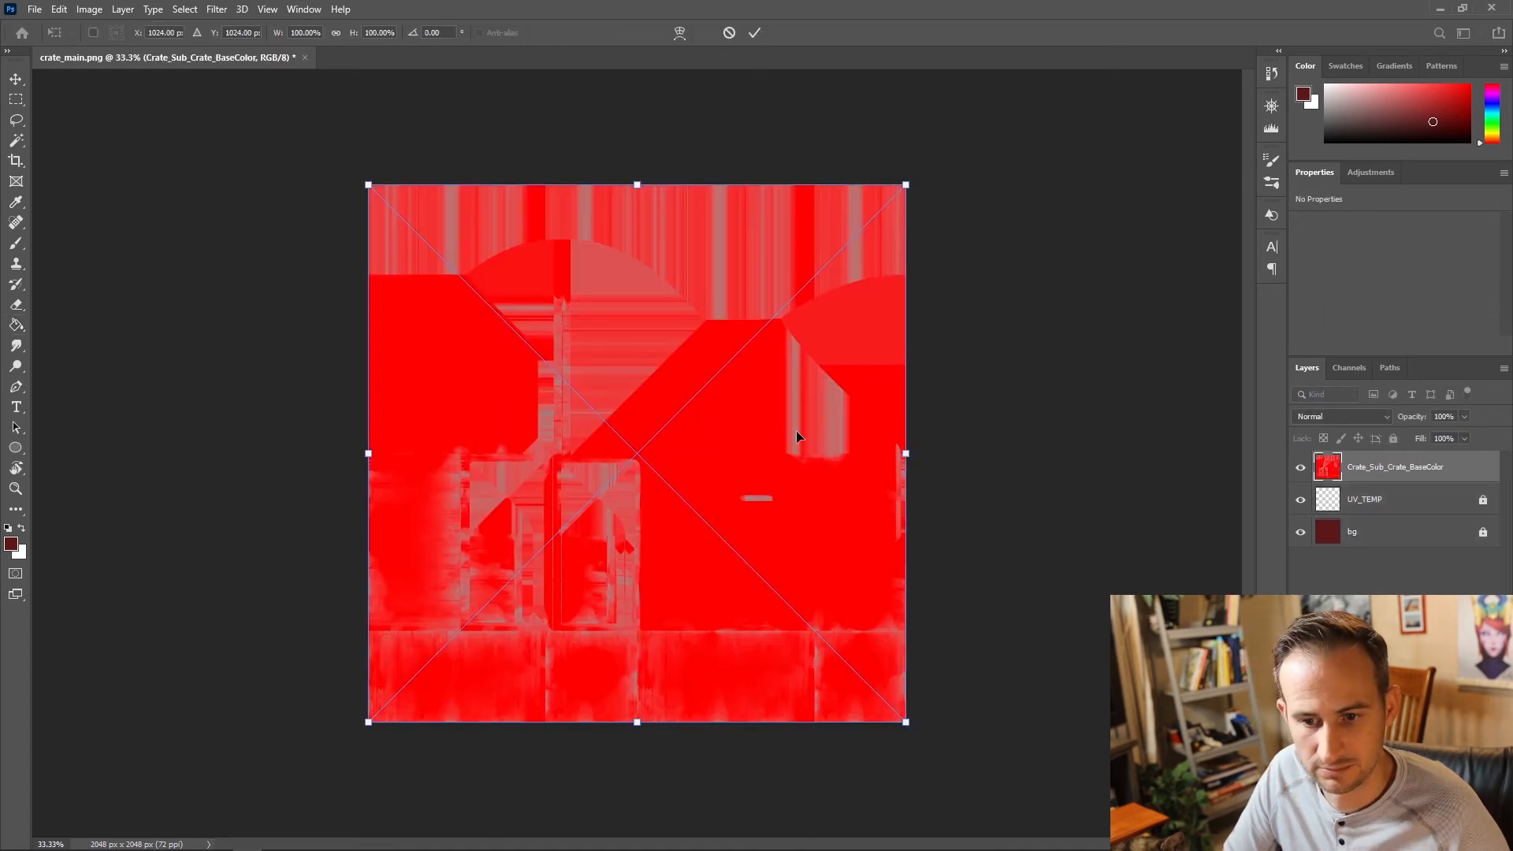
{"action": "key", "text": "Return"}
{"action": "left_click_drag", "start_coordinate": [1378, 473], "coordinate": [1384, 520]}
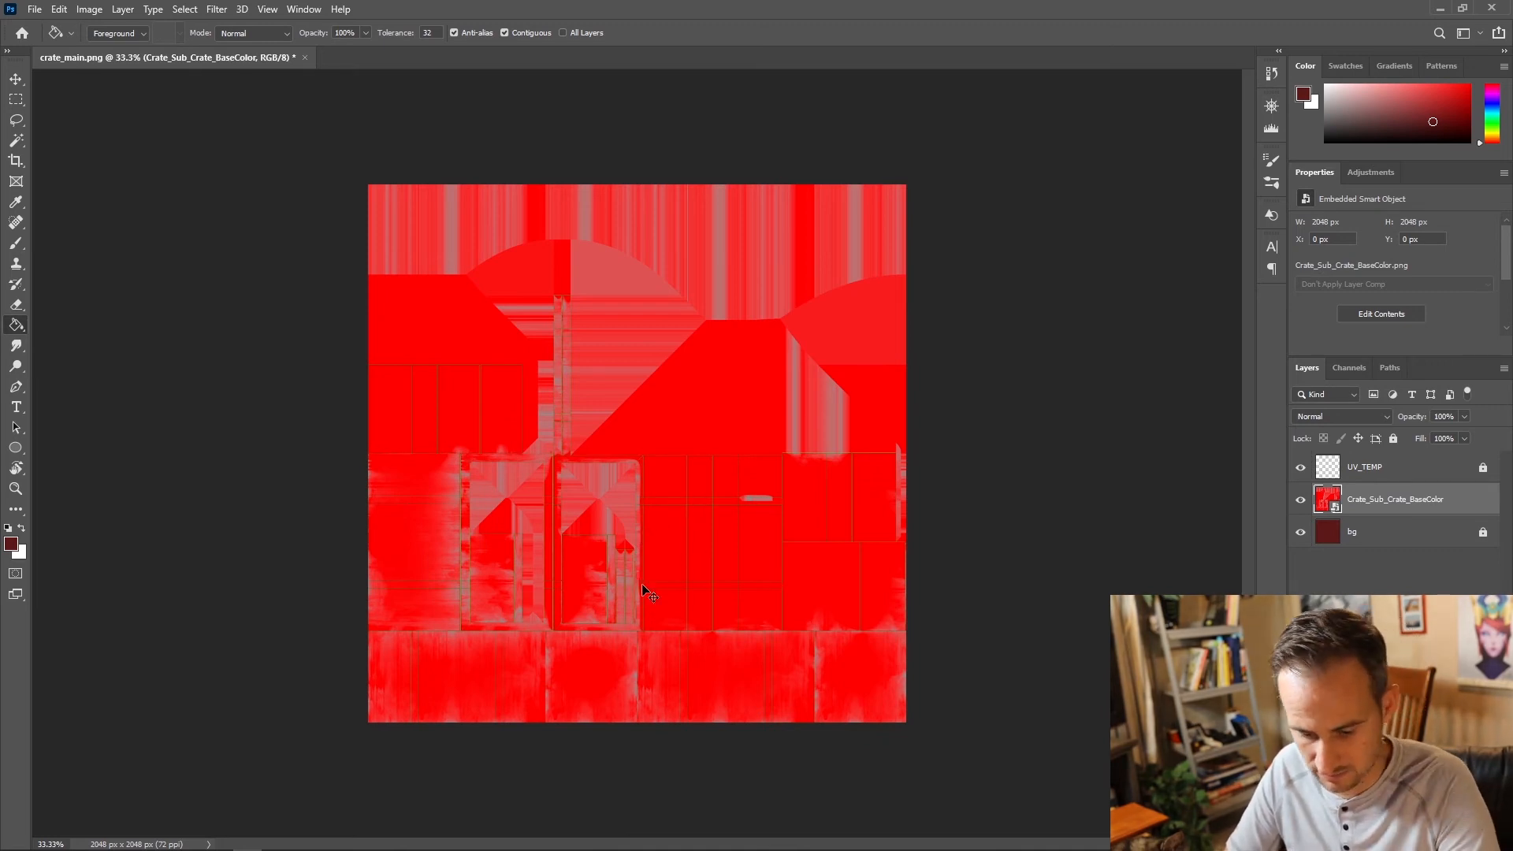
Step: Place the Crate_Sub_Crate_Roughness map above the BaseColor layer and align it with the canvas
{"action": "scroll", "coordinate": [682, 580], "scroll_direction": "up", "scroll_amount": 2, "text": "alt"}
{"action": "scroll", "coordinate": [683, 581], "scroll_direction": "down", "scroll_amount": 3}
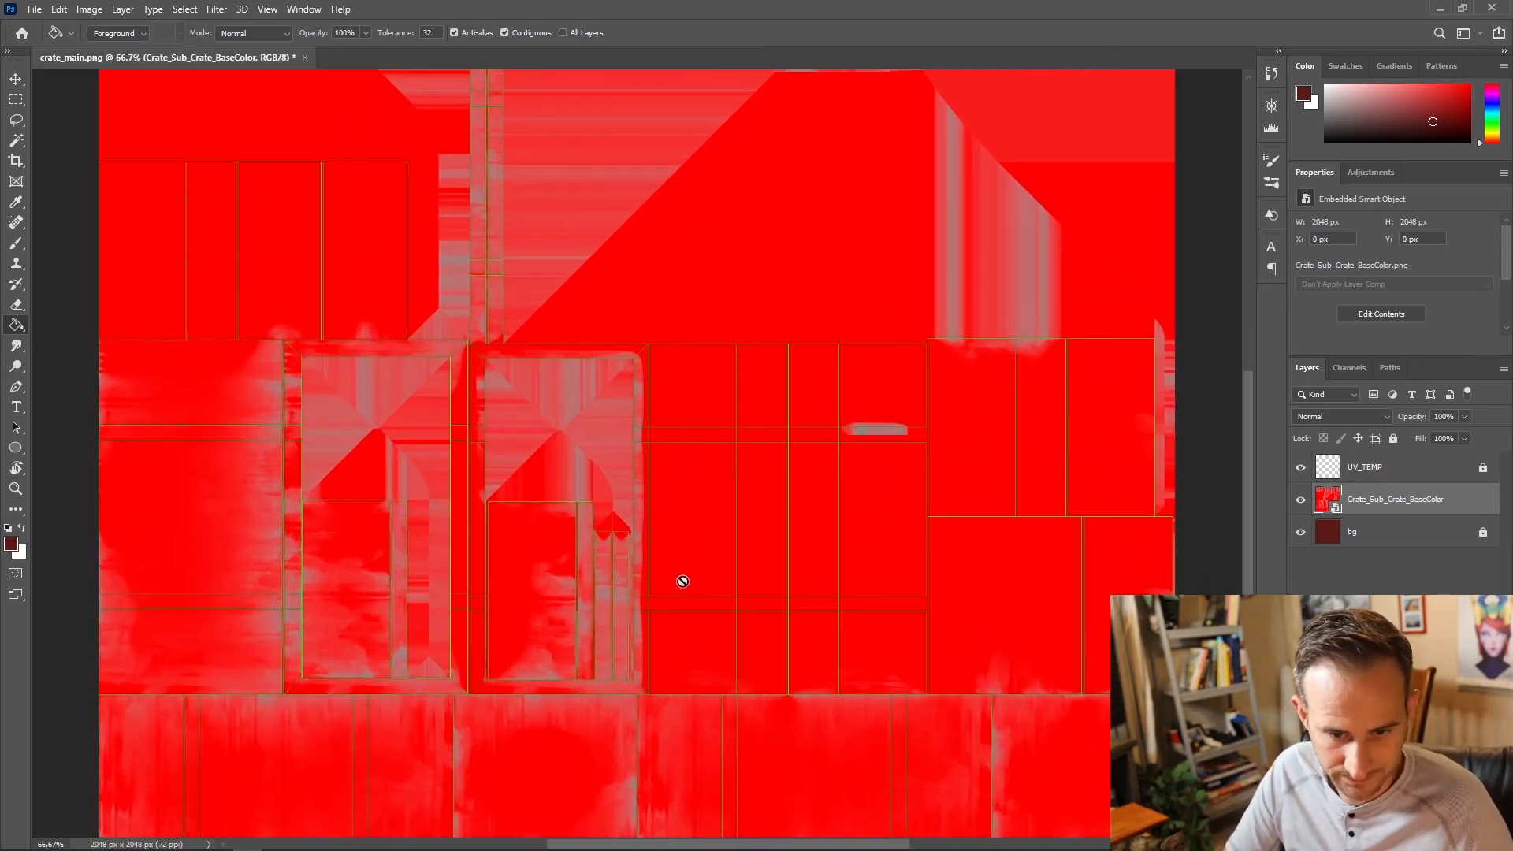
{"action": "scroll", "coordinate": [683, 581], "scroll_direction": "down", "scroll_amount": 2}
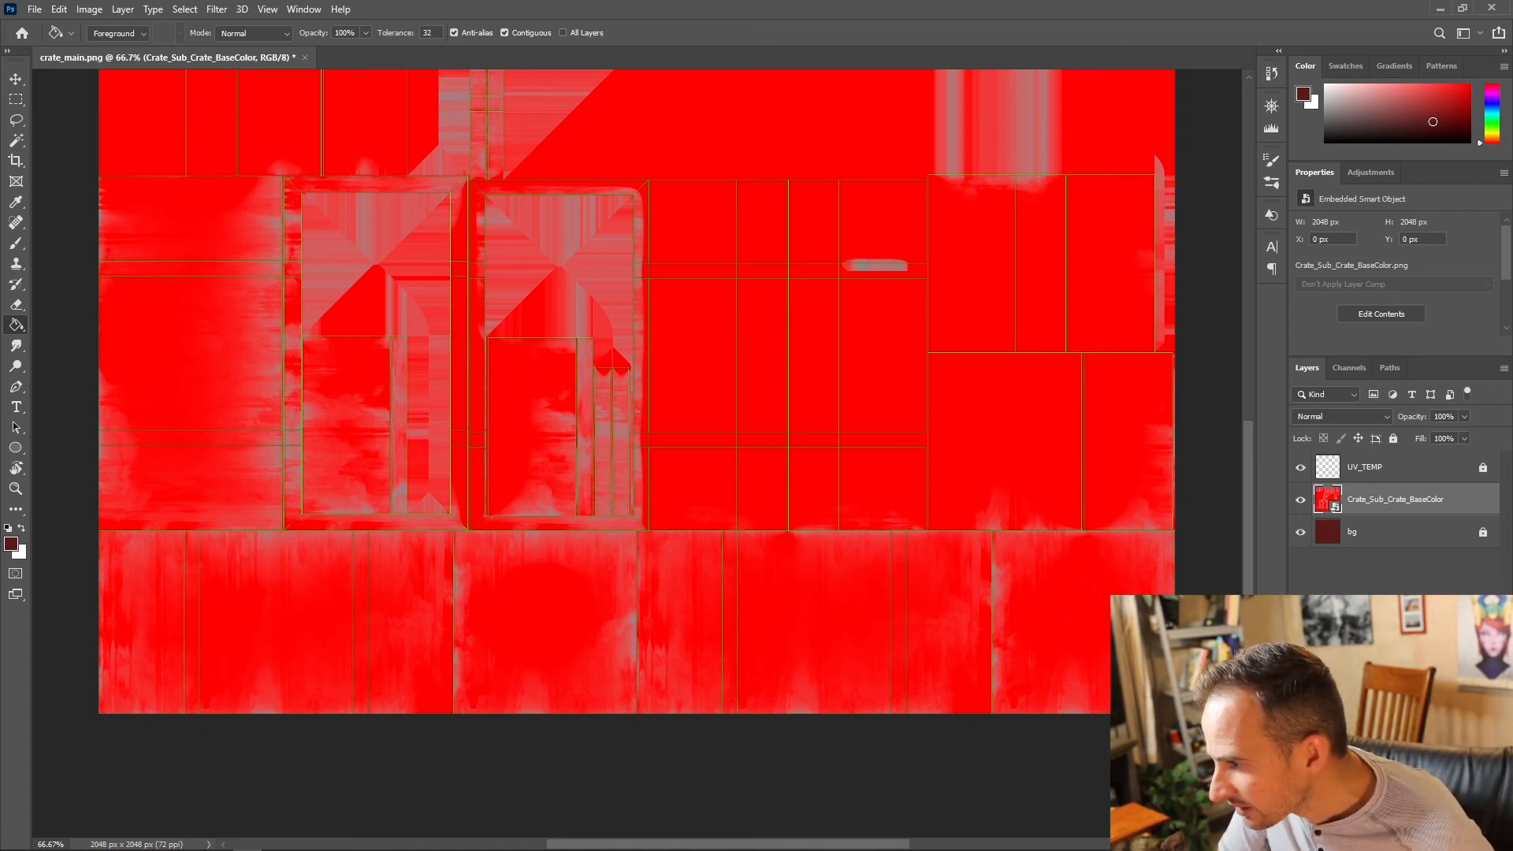
{"action": "left_click_drag", "start_coordinate": [1458, 423], "coordinate": [876, 467]}
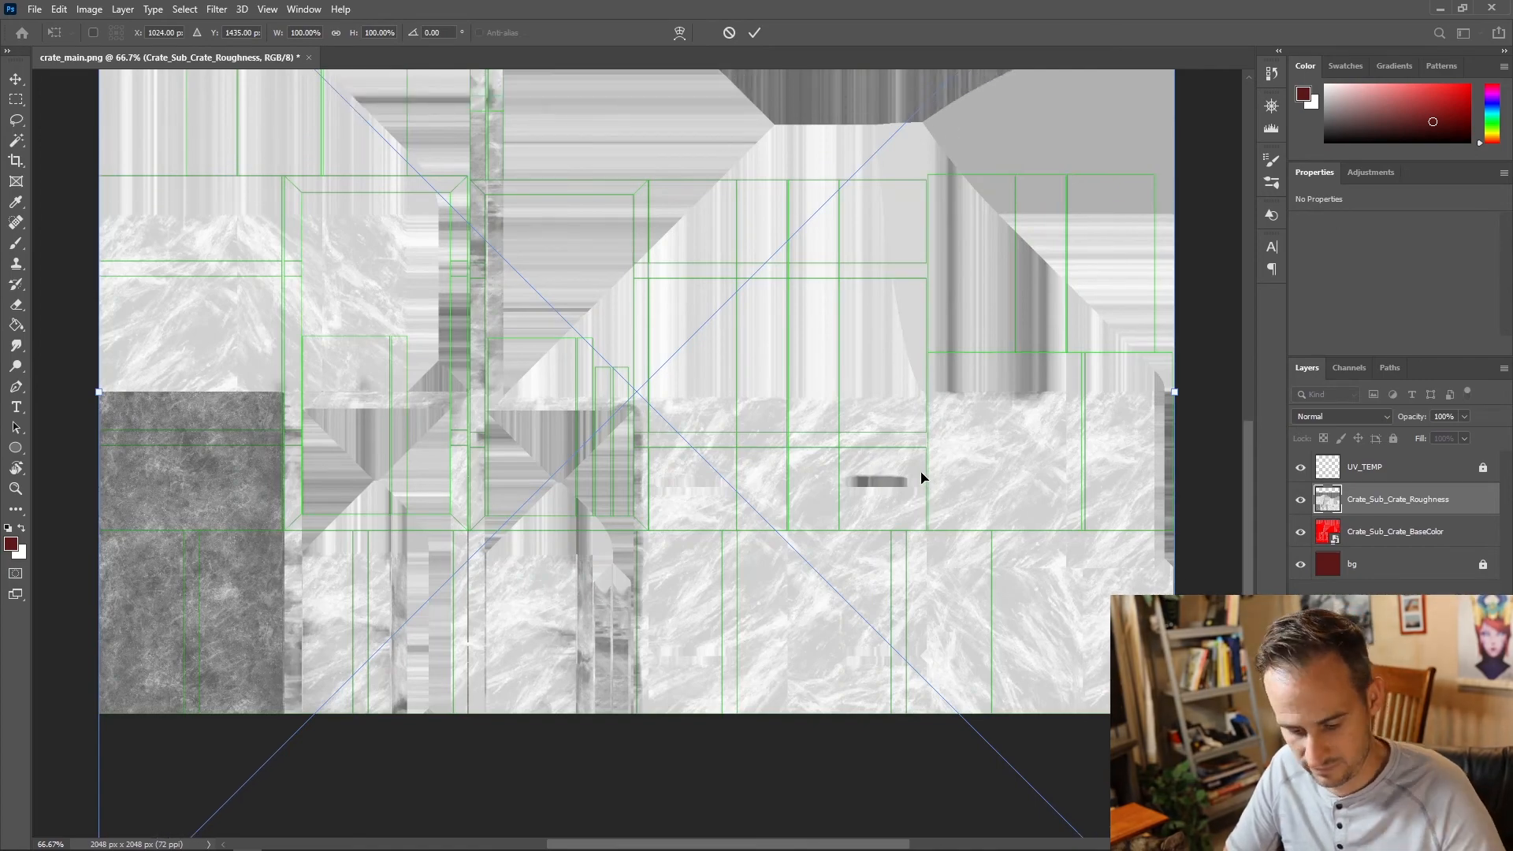
{"action": "key", "text": "ctrl+minus"}
{"action": "key", "text": "ctrl+minus"}
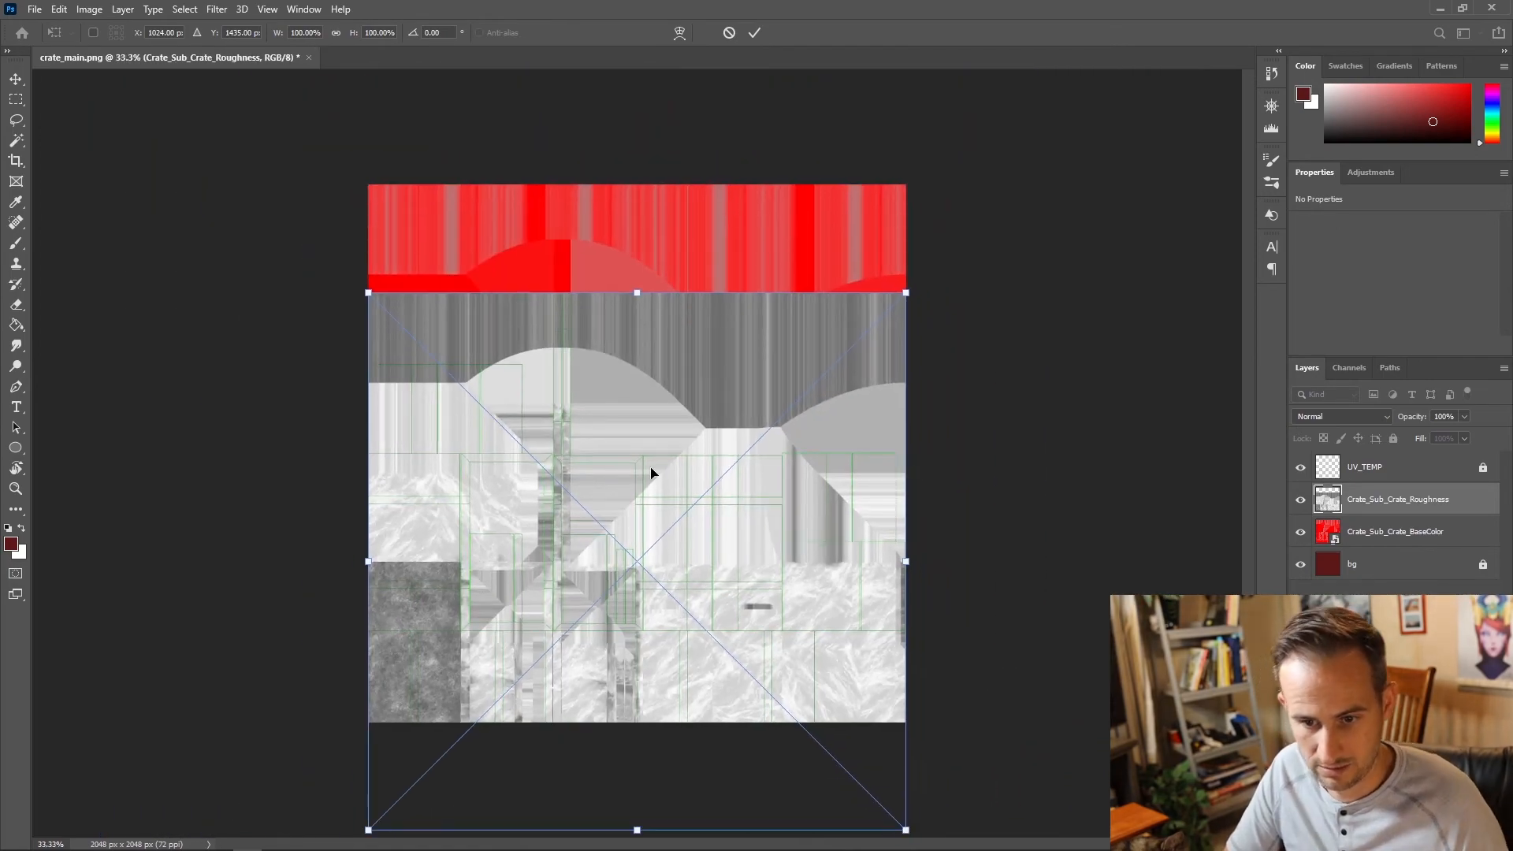
{"action": "left_click_drag", "start_coordinate": [651, 473], "coordinate": [650, 365]}
{"action": "key", "text": "Return"}
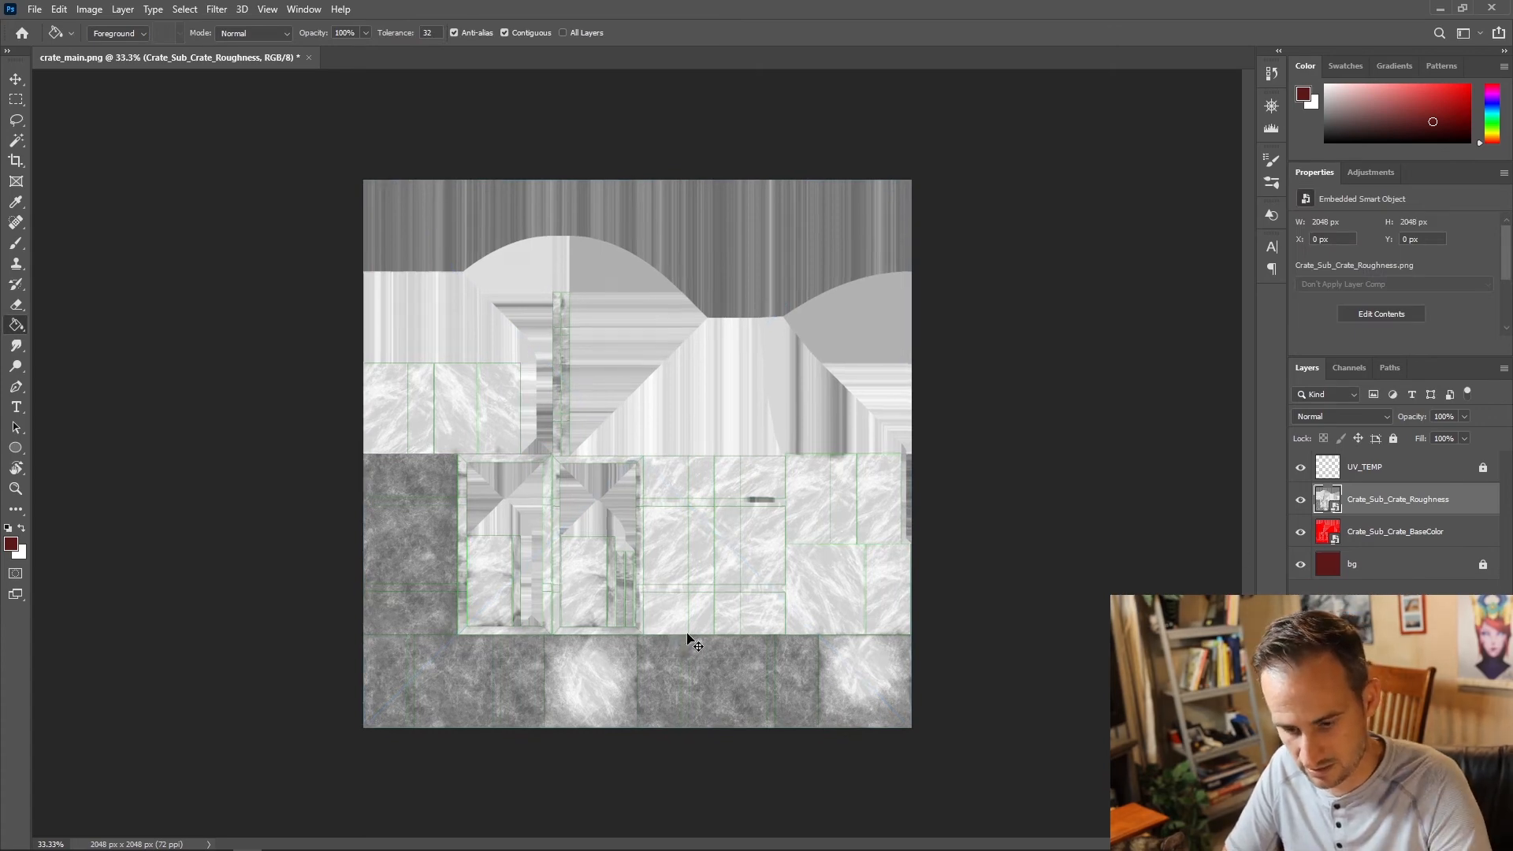
Step: Hide and show the Crate_Sub_Crate_Roughness layer to compare it with the base color against the UV lines
{"action": "key", "text": "ctrl+plus"}
{"action": "scroll", "coordinate": [740, 659], "scroll_direction": "down", "scroll_amount": 3}
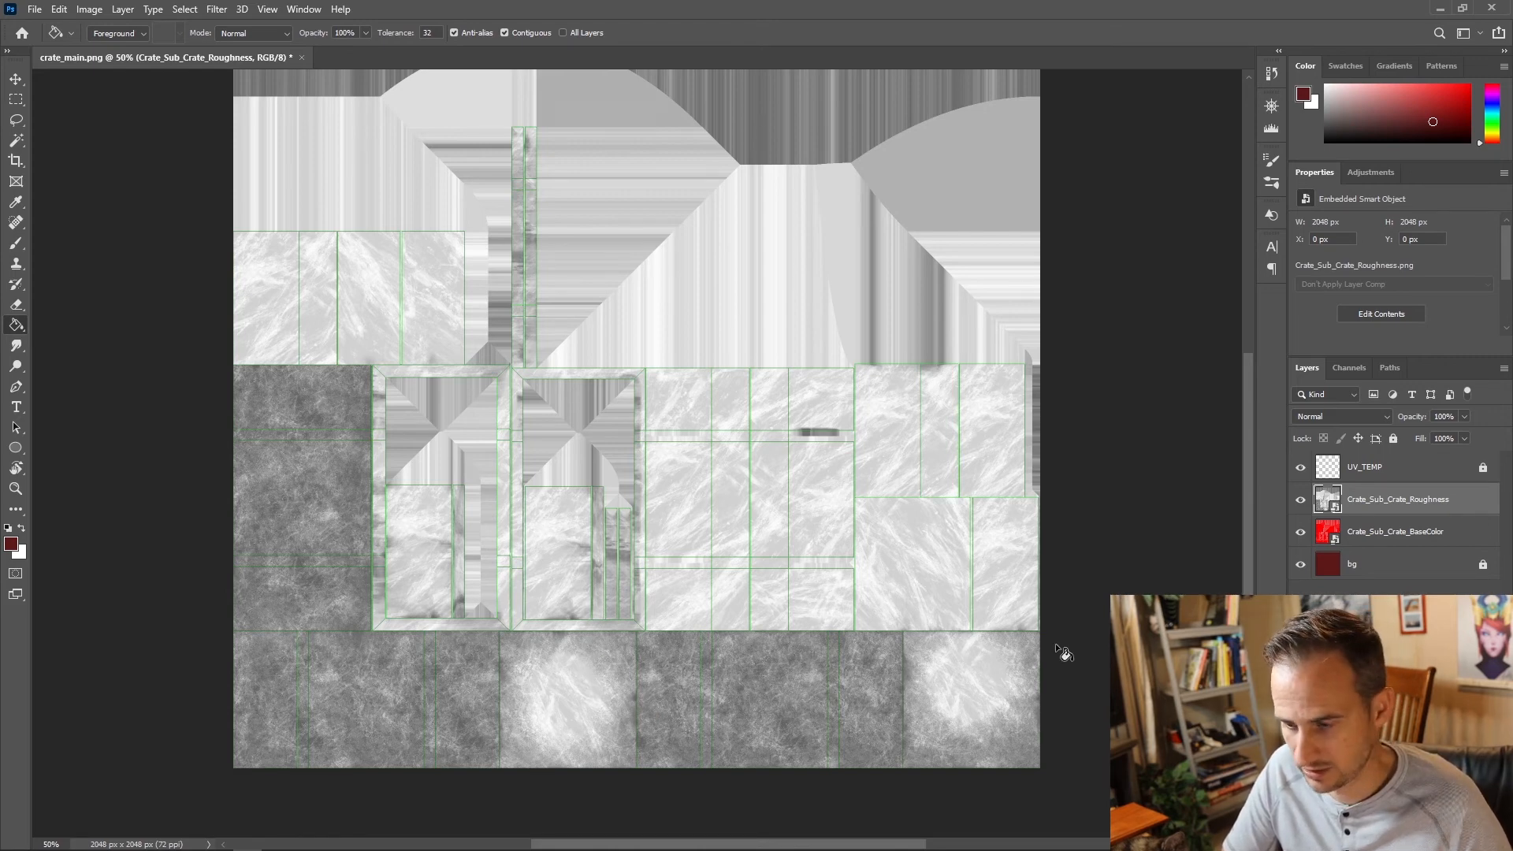
{"action": "left_click", "coordinate": [1301, 500]}
{"action": "left_click", "coordinate": [1301, 499]}
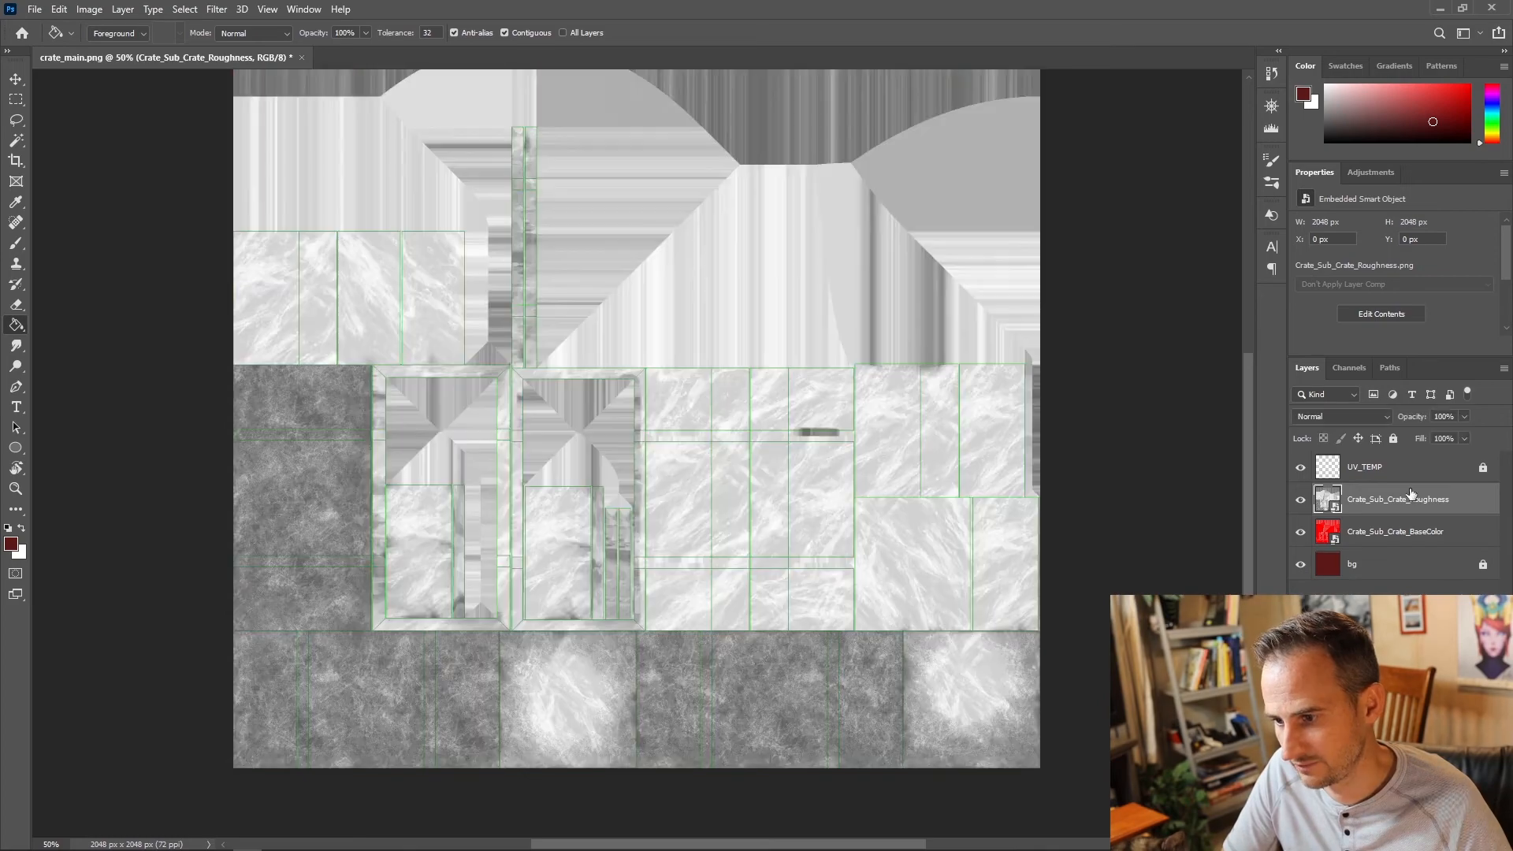
Step: Try blend modes on the Crate_Sub_Crate_Roughness layer, from Darken and Multiply through Linear Dodge (Add), Overlay and Hard Light to Hard Mix
{"action": "left_click", "coordinate": [1370, 416]}
{"action": "left_click", "coordinate": [1342, 473]}
{"action": "left_click", "coordinate": [1332, 416]}
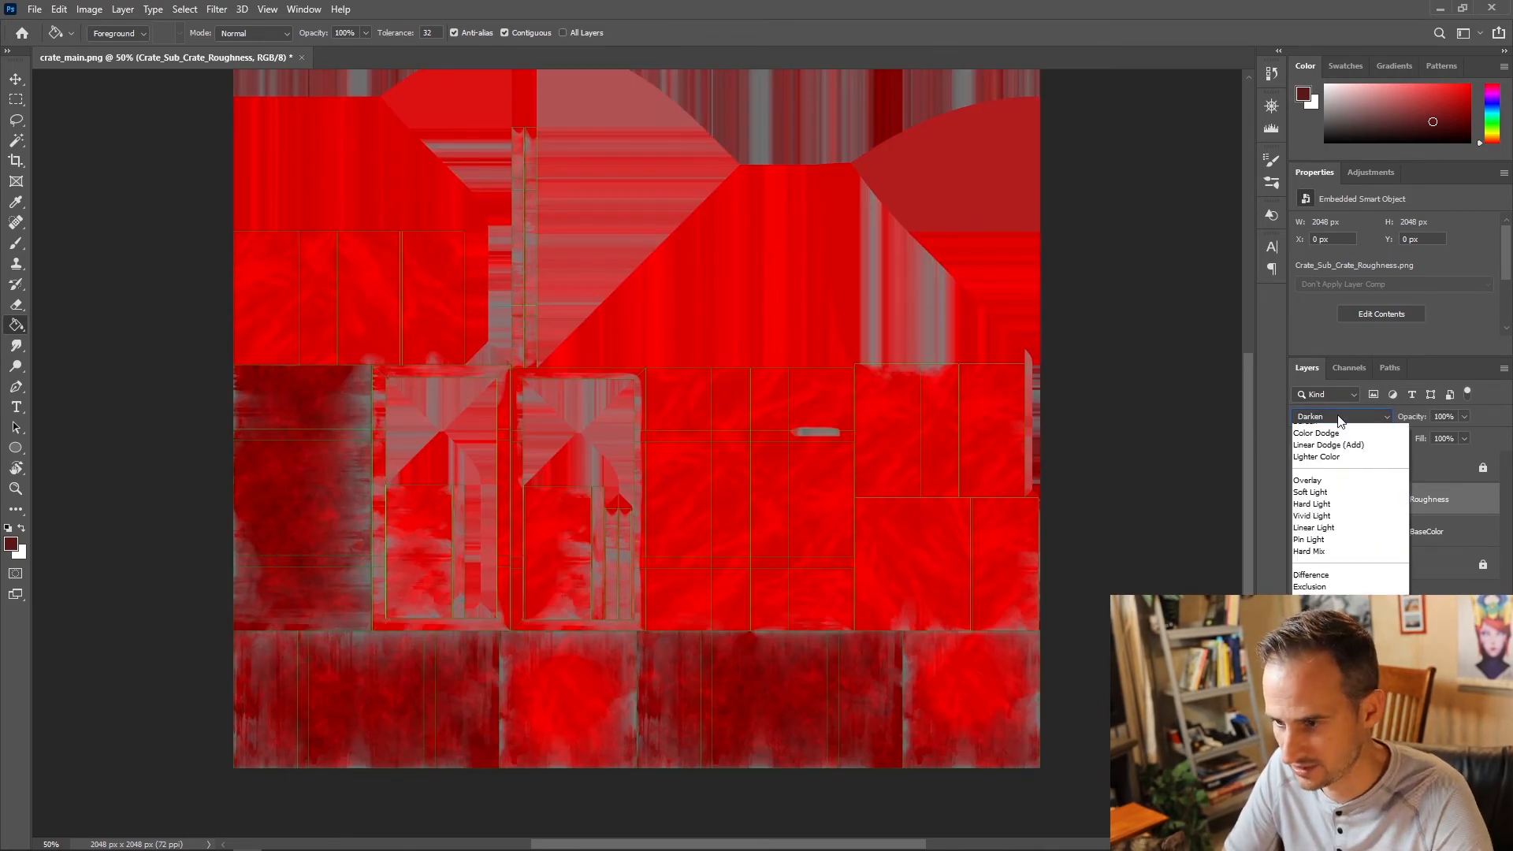
{"action": "left_click", "coordinate": [1324, 485]}
{"action": "left_click", "coordinate": [1335, 419]}
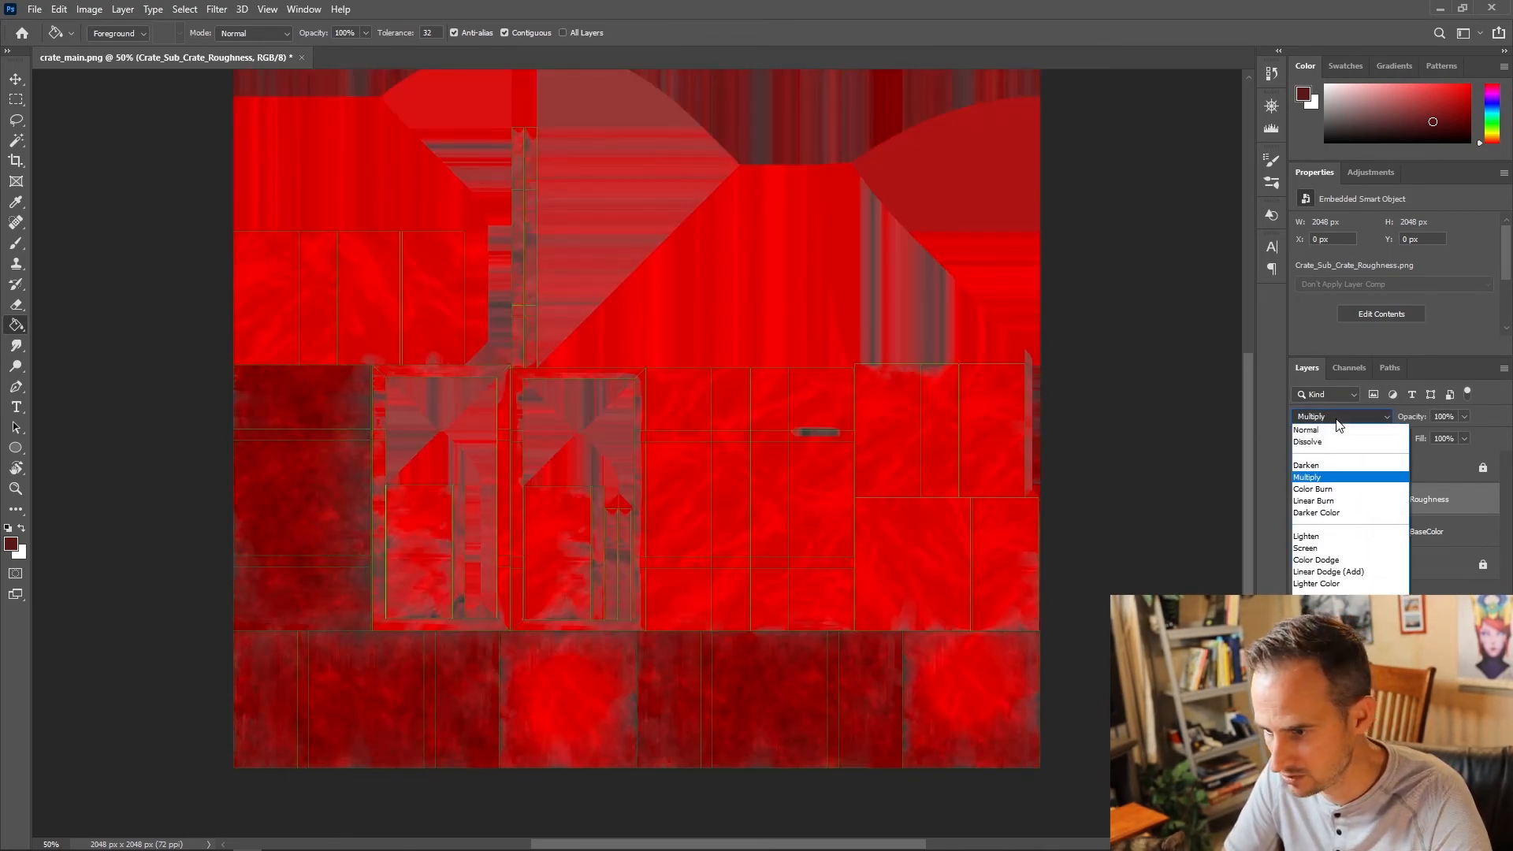
{"action": "left_click", "coordinate": [1332, 419]}
{"action": "scroll", "coordinate": [1332, 419], "scroll_direction": "down", "scroll_amount": 3}
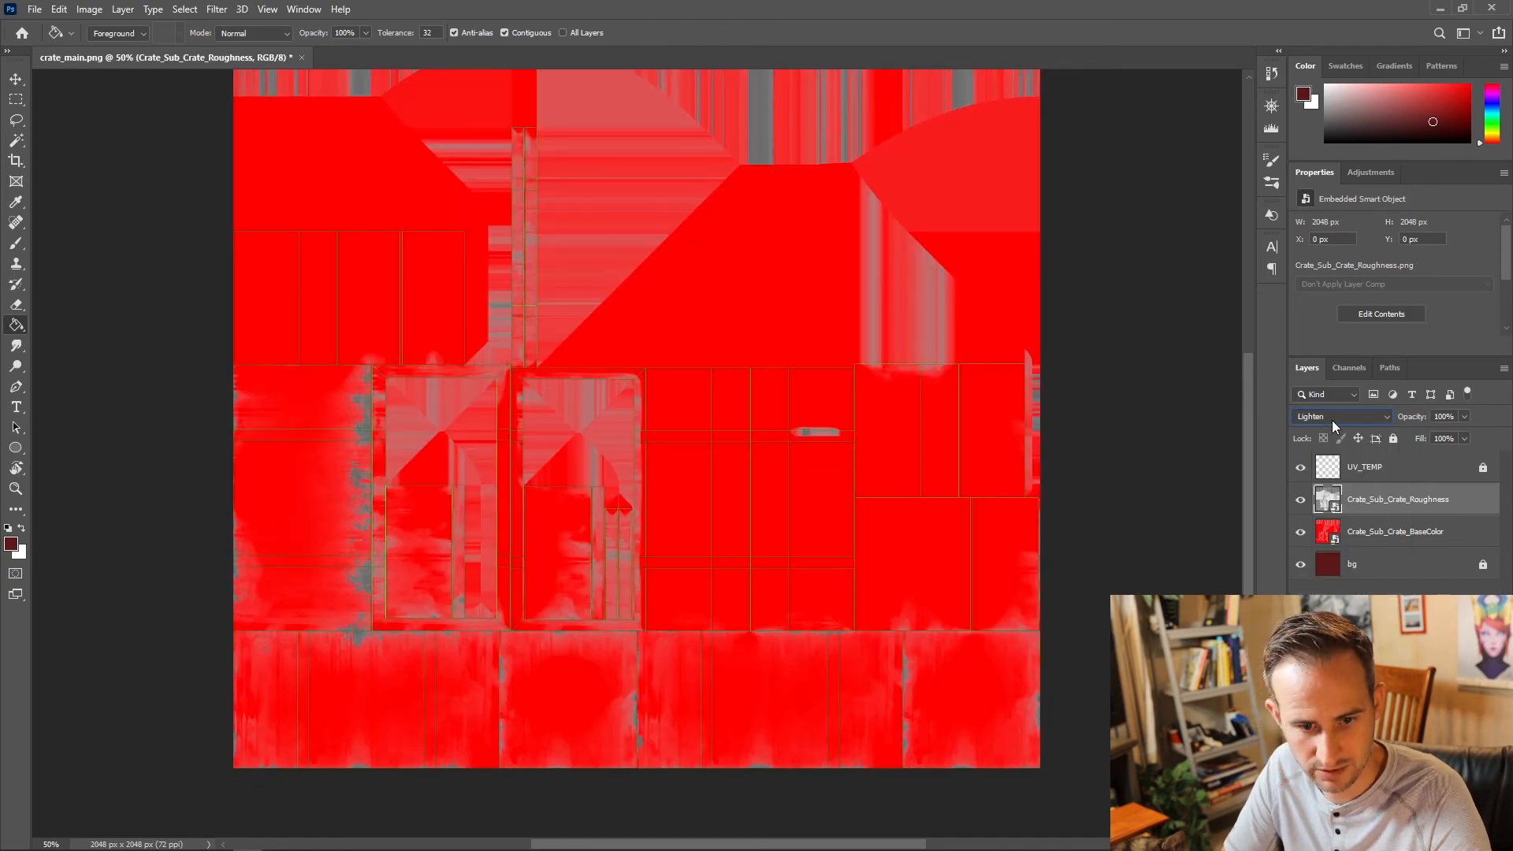
{"action": "scroll", "coordinate": [1332, 419], "scroll_direction": "down", "scroll_amount": 4}
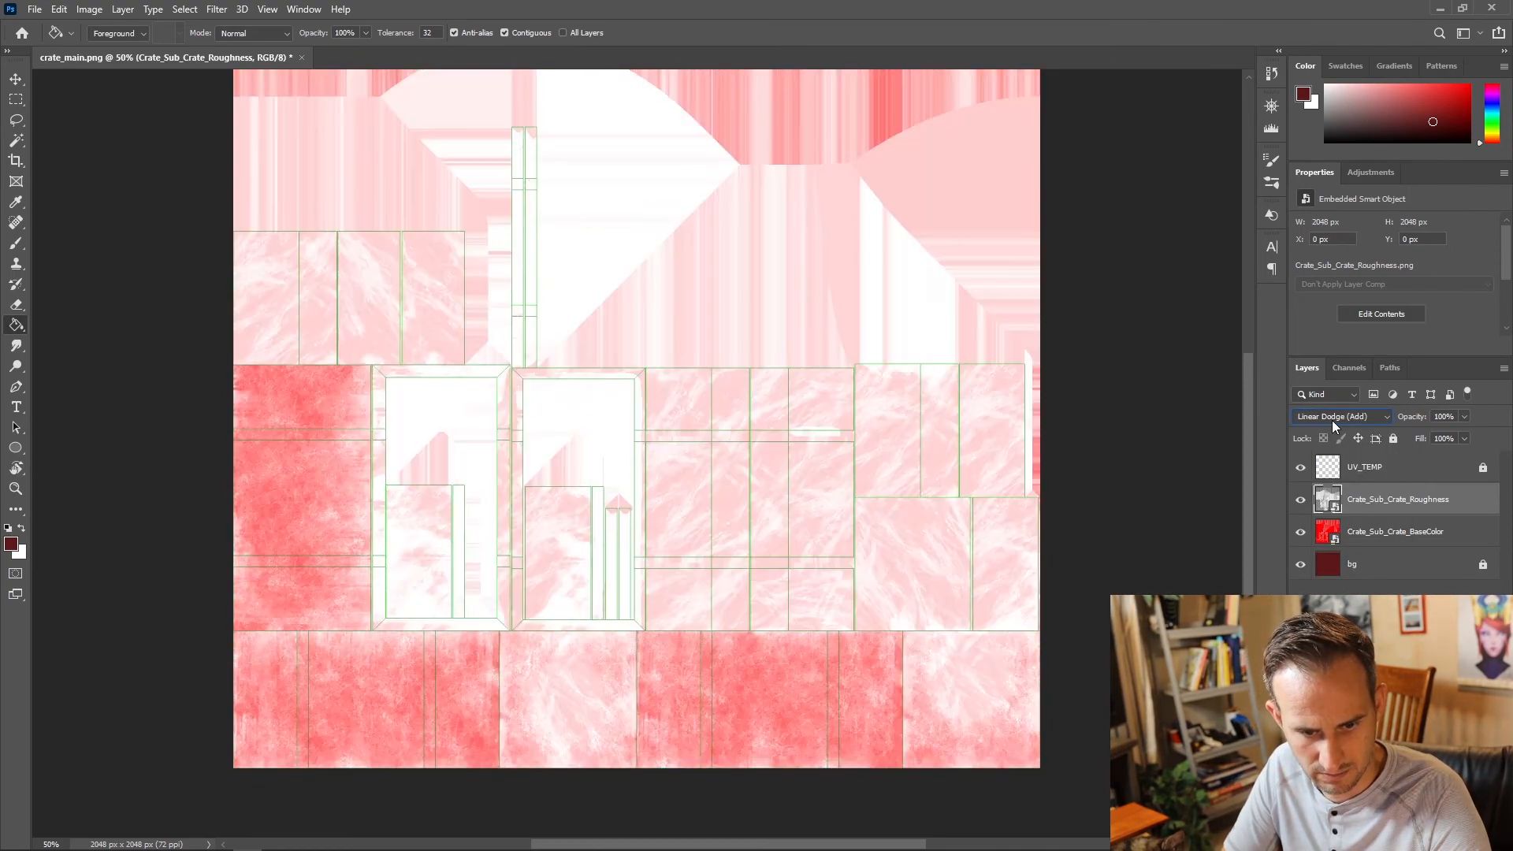
{"action": "scroll", "coordinate": [1332, 419], "scroll_direction": "down", "scroll_amount": 3}
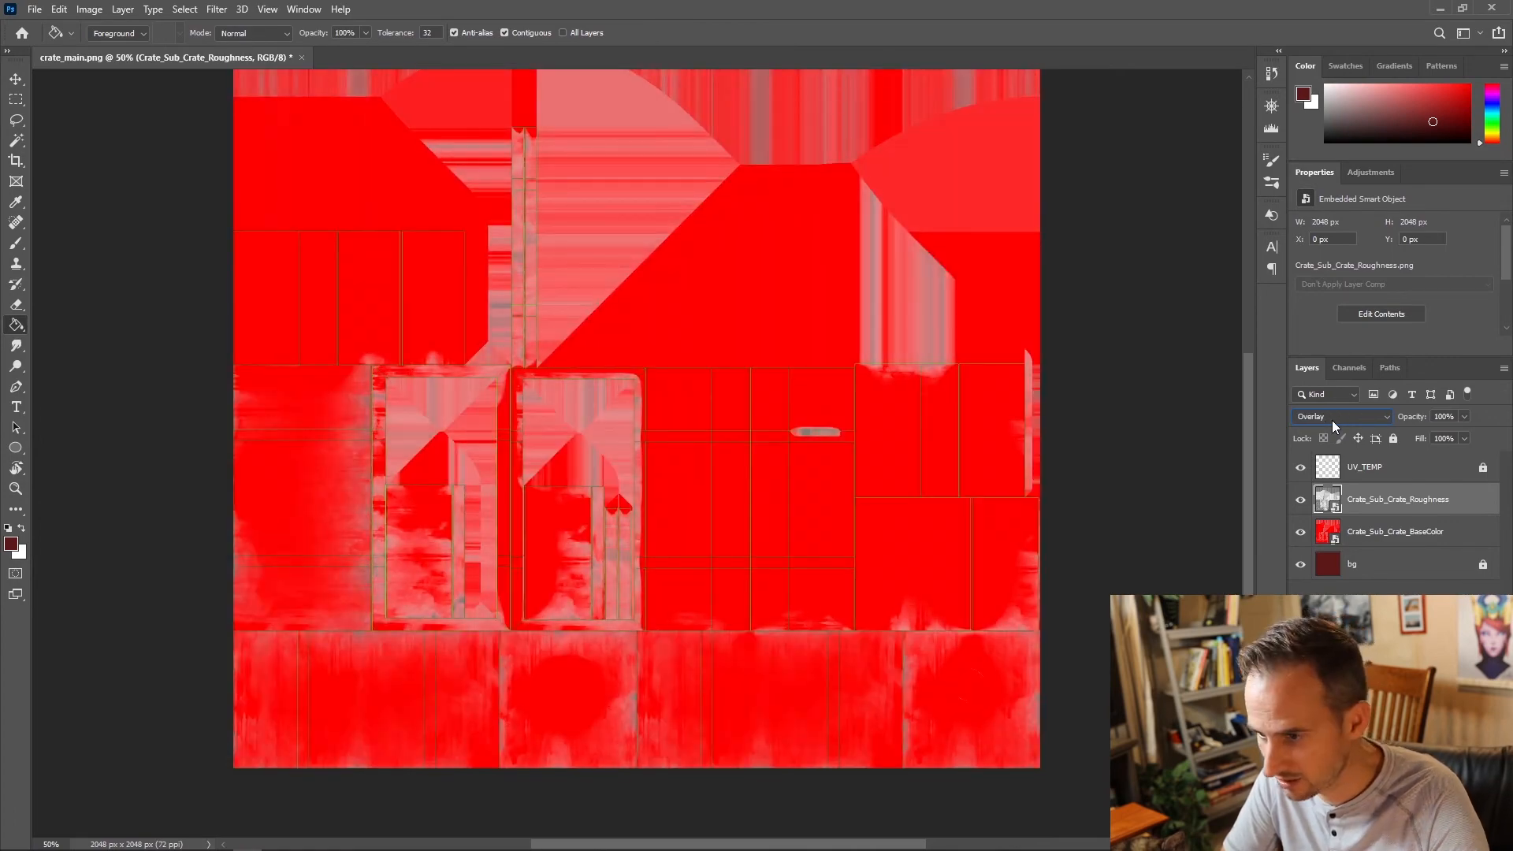
{"action": "scroll", "coordinate": [1332, 419], "scroll_direction": "down", "scroll_amount": 4}
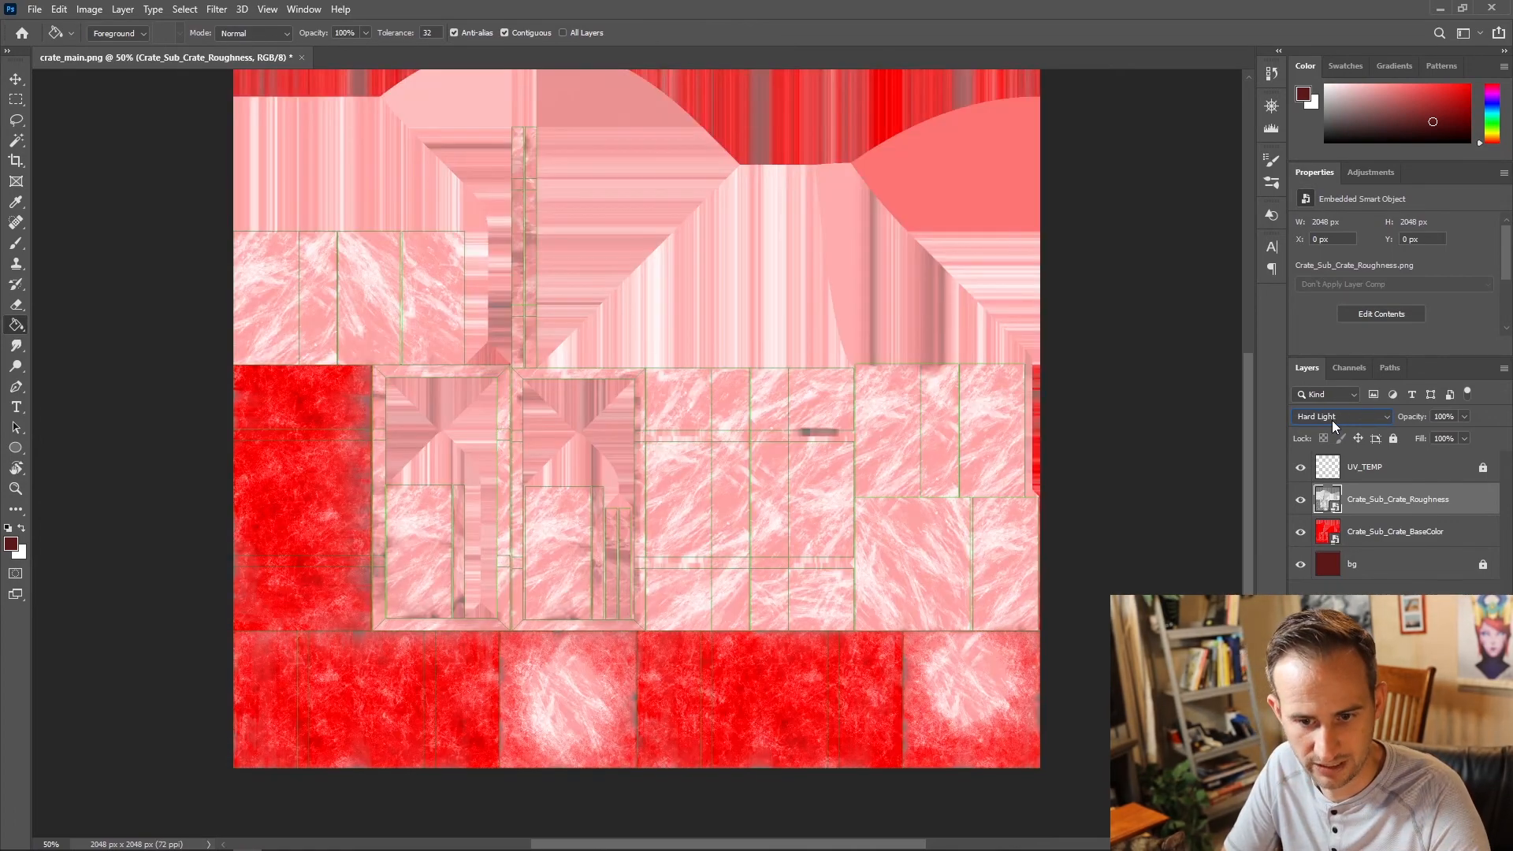
{"action": "scroll", "coordinate": [1332, 420], "scroll_direction": "up", "scroll_amount": 1}
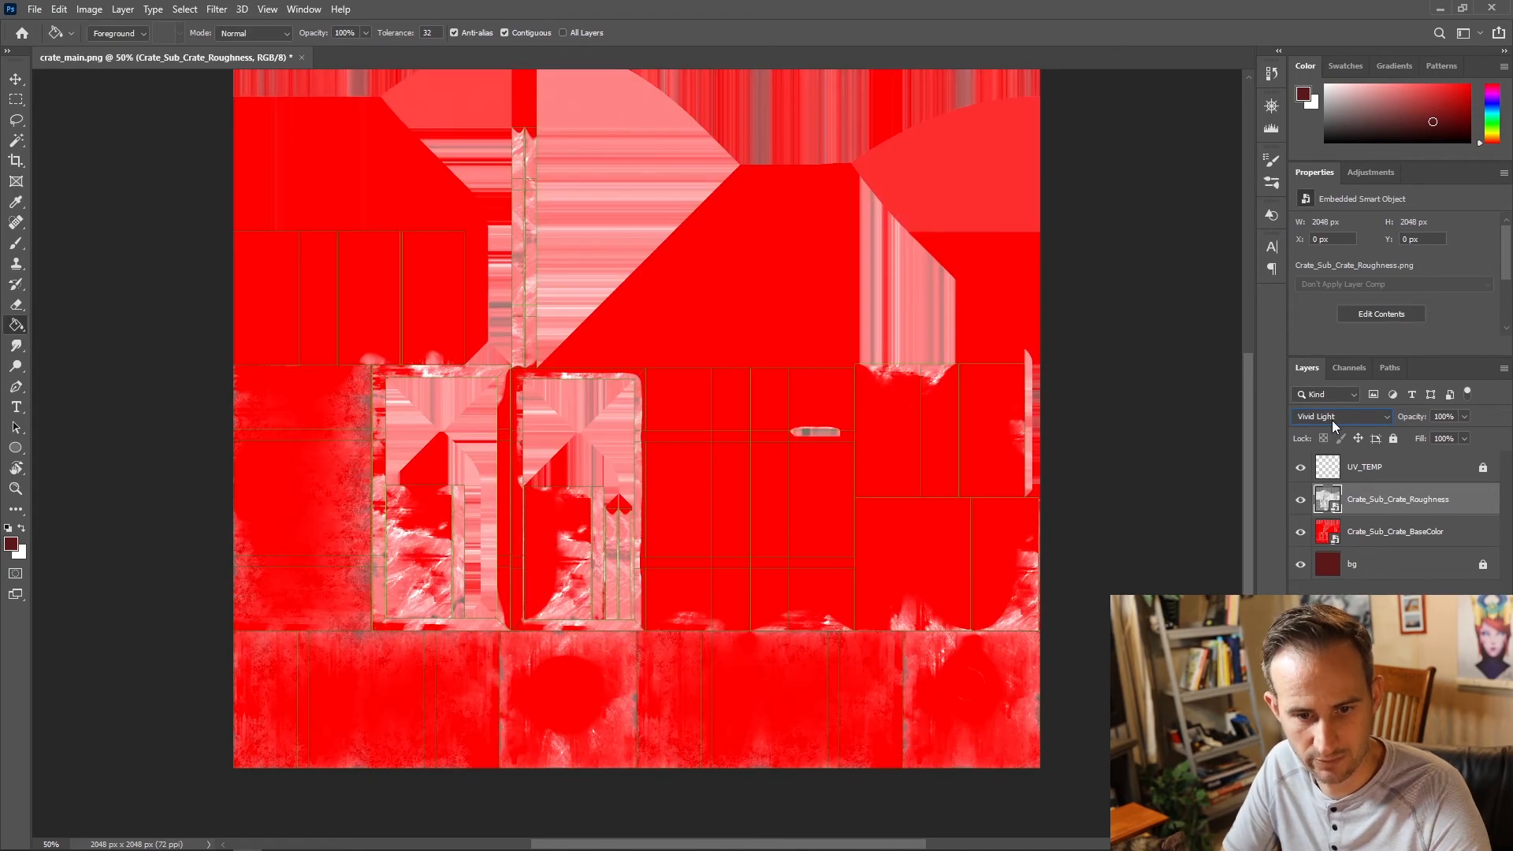
{"action": "scroll", "coordinate": [1332, 419], "scroll_direction": "down", "scroll_amount": 3}
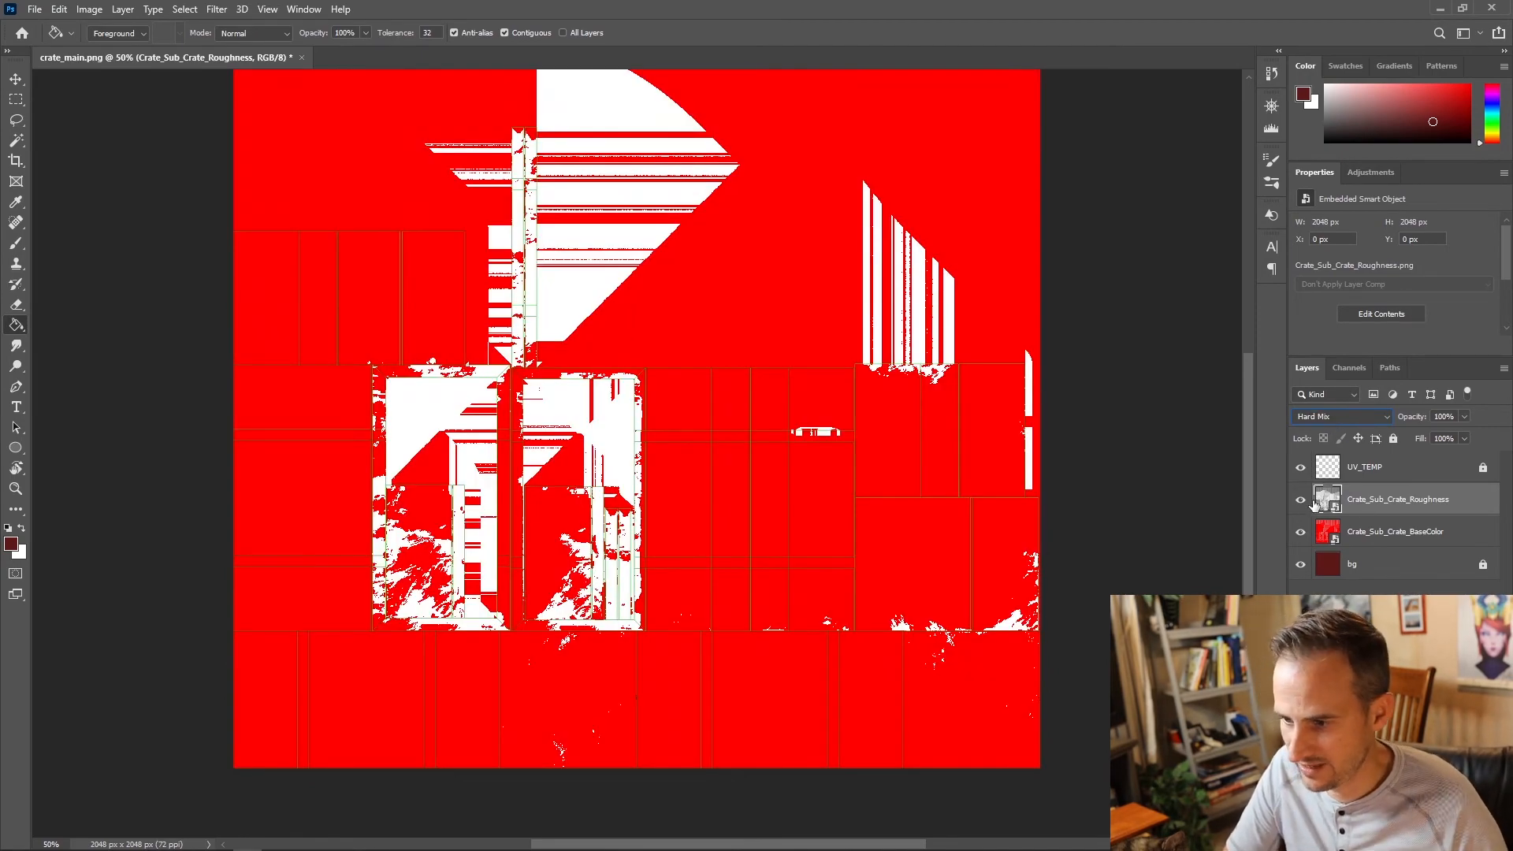
Step: Hide the Crate_Sub_Crate_Roughness layer and add an empty layer above it for brush painting
{"action": "left_click", "coordinate": [1301, 501]}
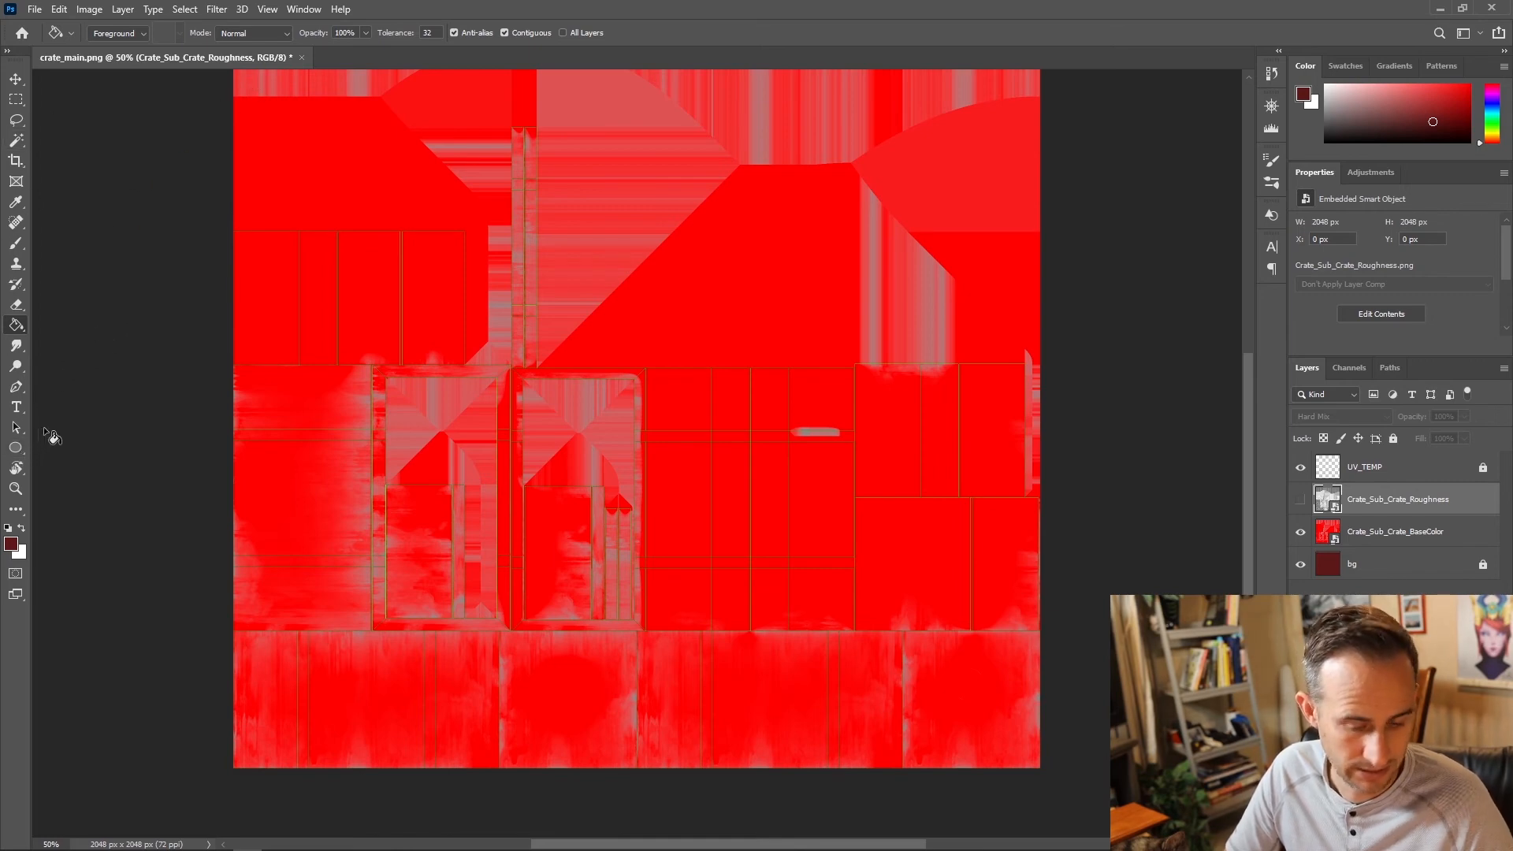
{"action": "key", "text": "b"}
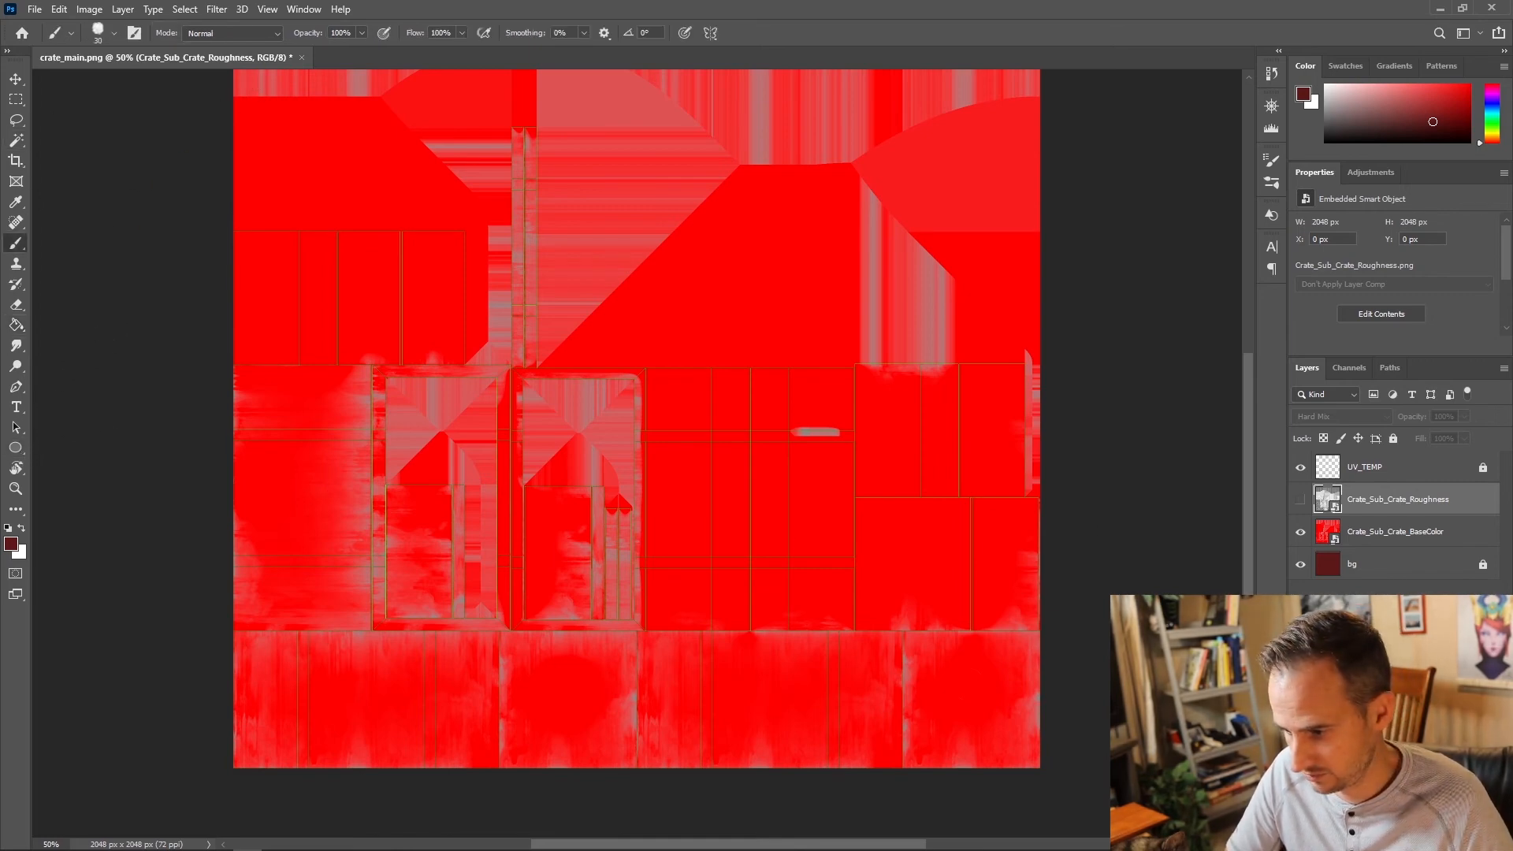
{"action": "key", "text": "ctrl+shift+alt+n"}
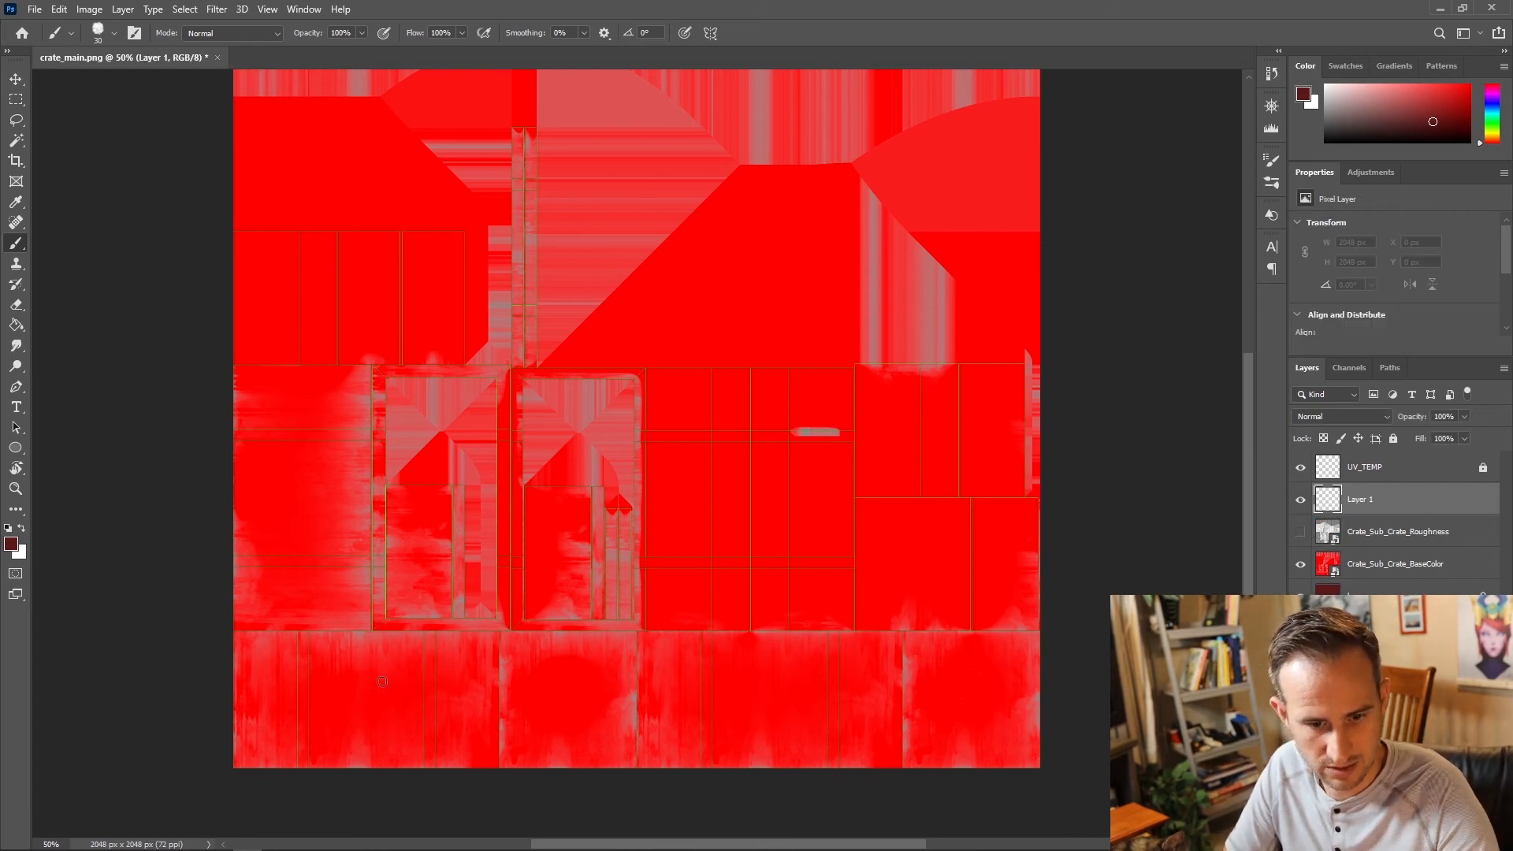
{"action": "left_click", "coordinate": [387, 662]}
{"action": "key", "text": "g"}
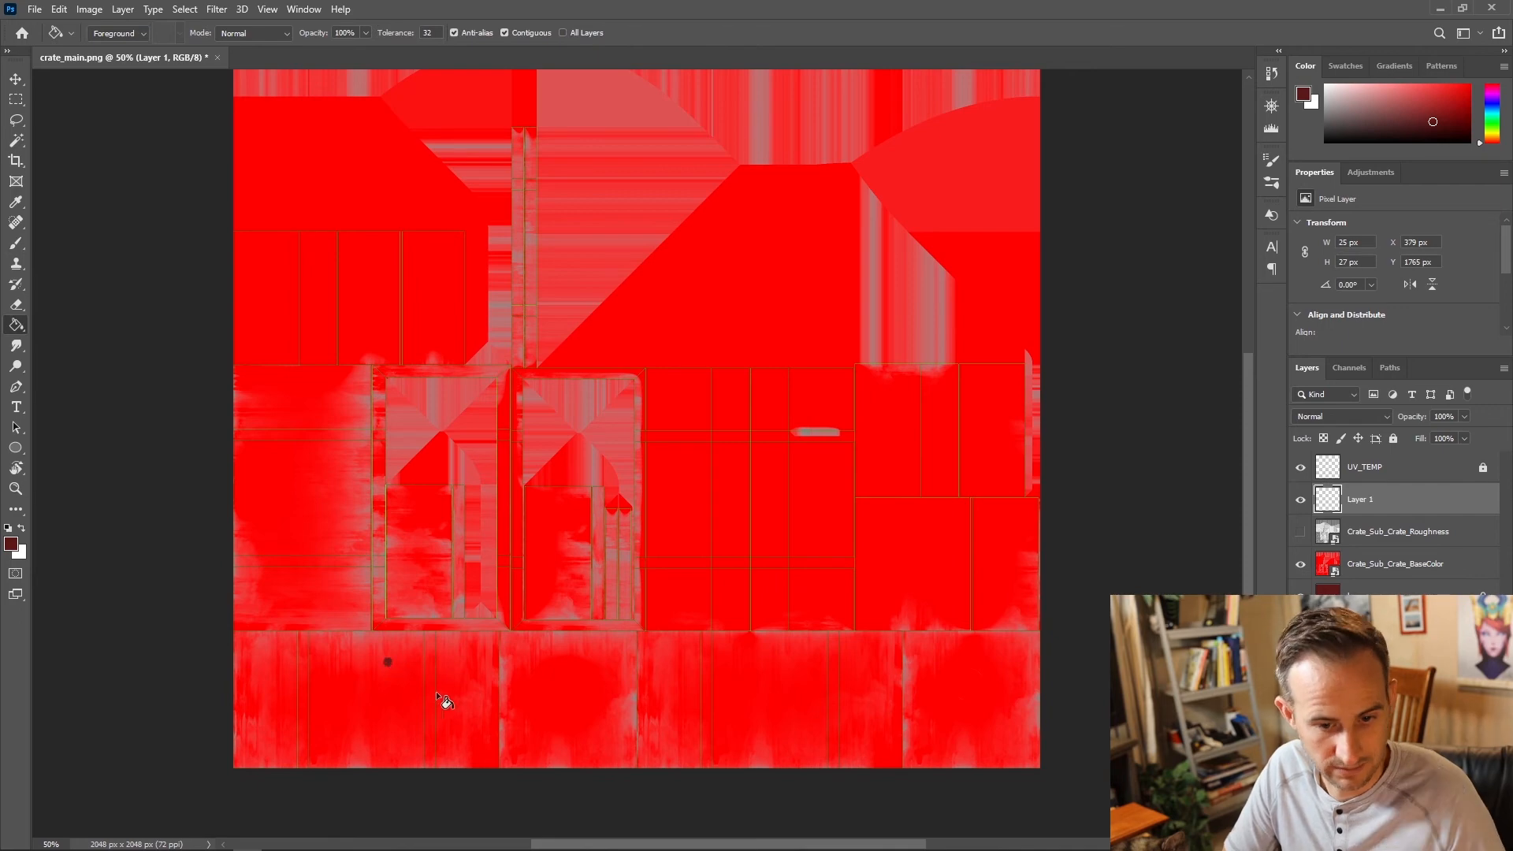
{"action": "key", "text": "ctrl+z"}
{"action": "key", "text": "b"}
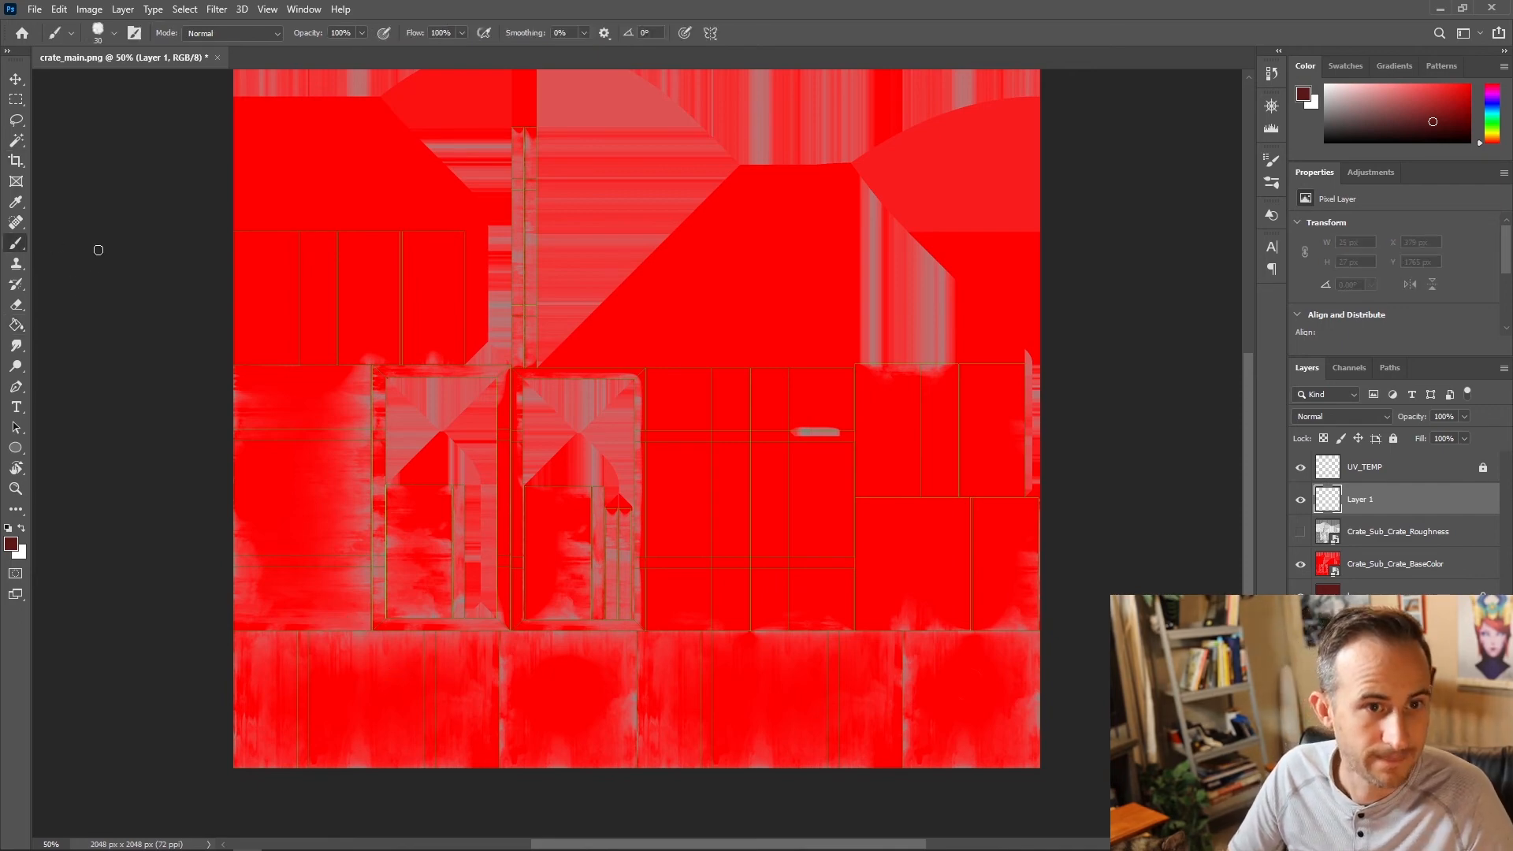
Step: Choose the KYLE Ultimate Charcoal Pencil 25px Med2 brush, test a stroke on the empty layer and undo it
{"action": "left_click", "coordinate": [117, 34]}
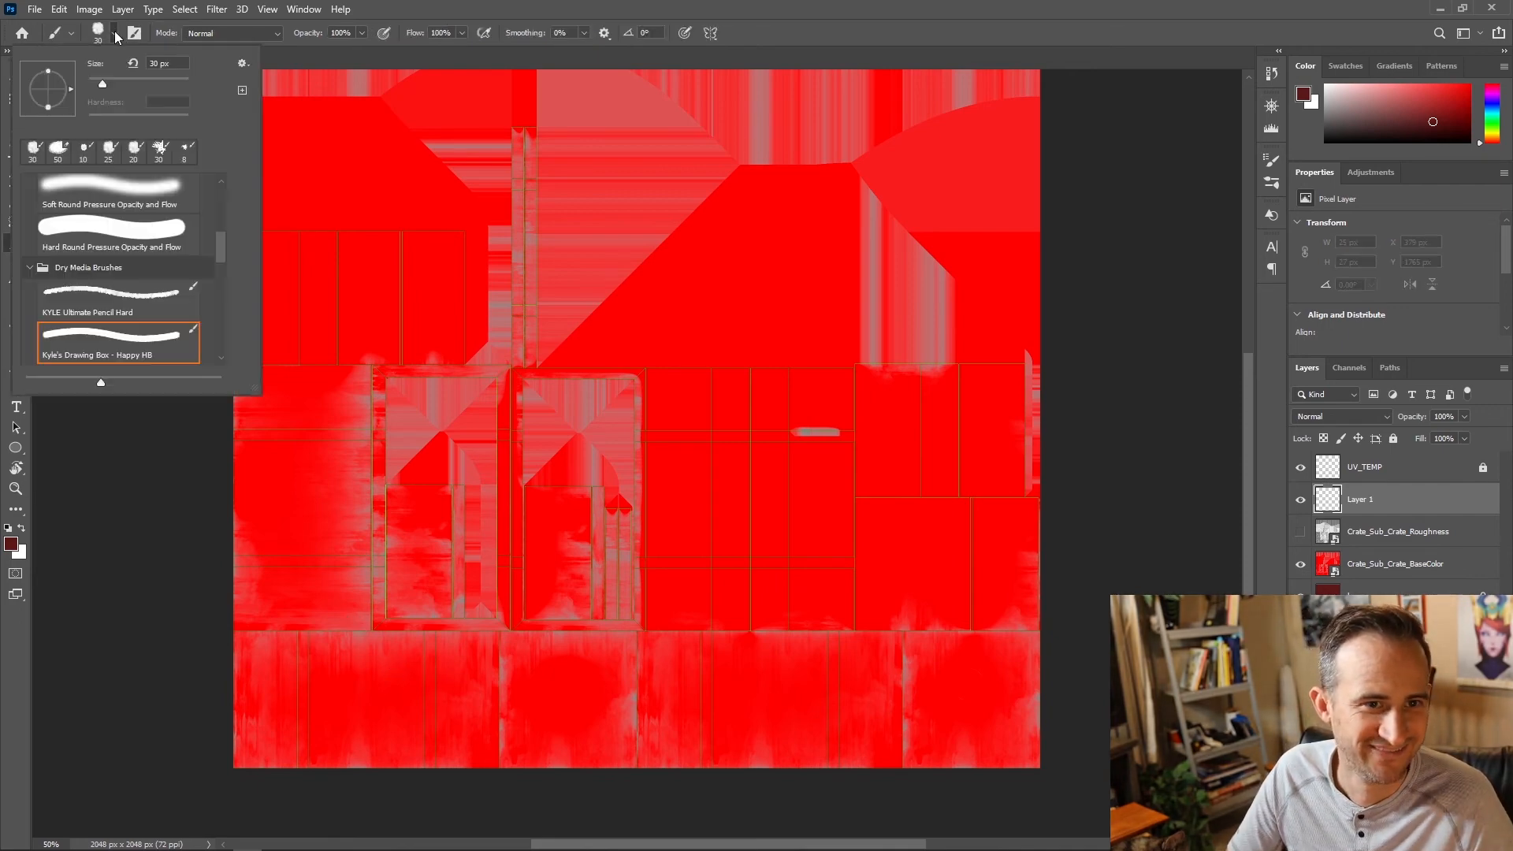
{"action": "scroll", "coordinate": [162, 306], "scroll_direction": "down", "scroll_amount": 2}
{"action": "left_click", "coordinate": [147, 350]}
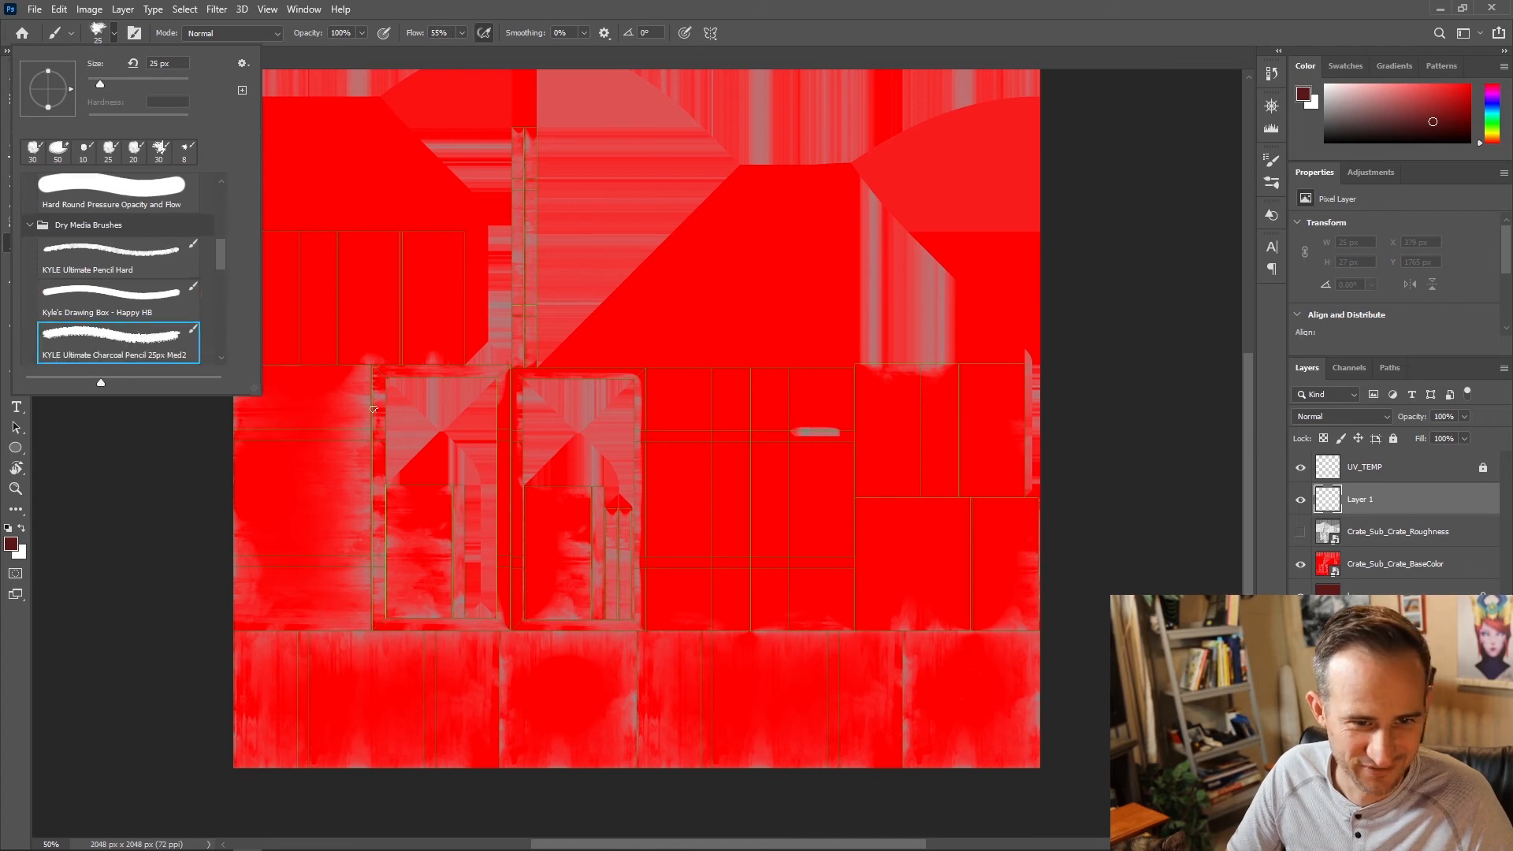
{"action": "left_click_drag", "start_coordinate": [320, 486], "coordinate": [334, 492]}
{"action": "key", "text": "ctrl+z"}
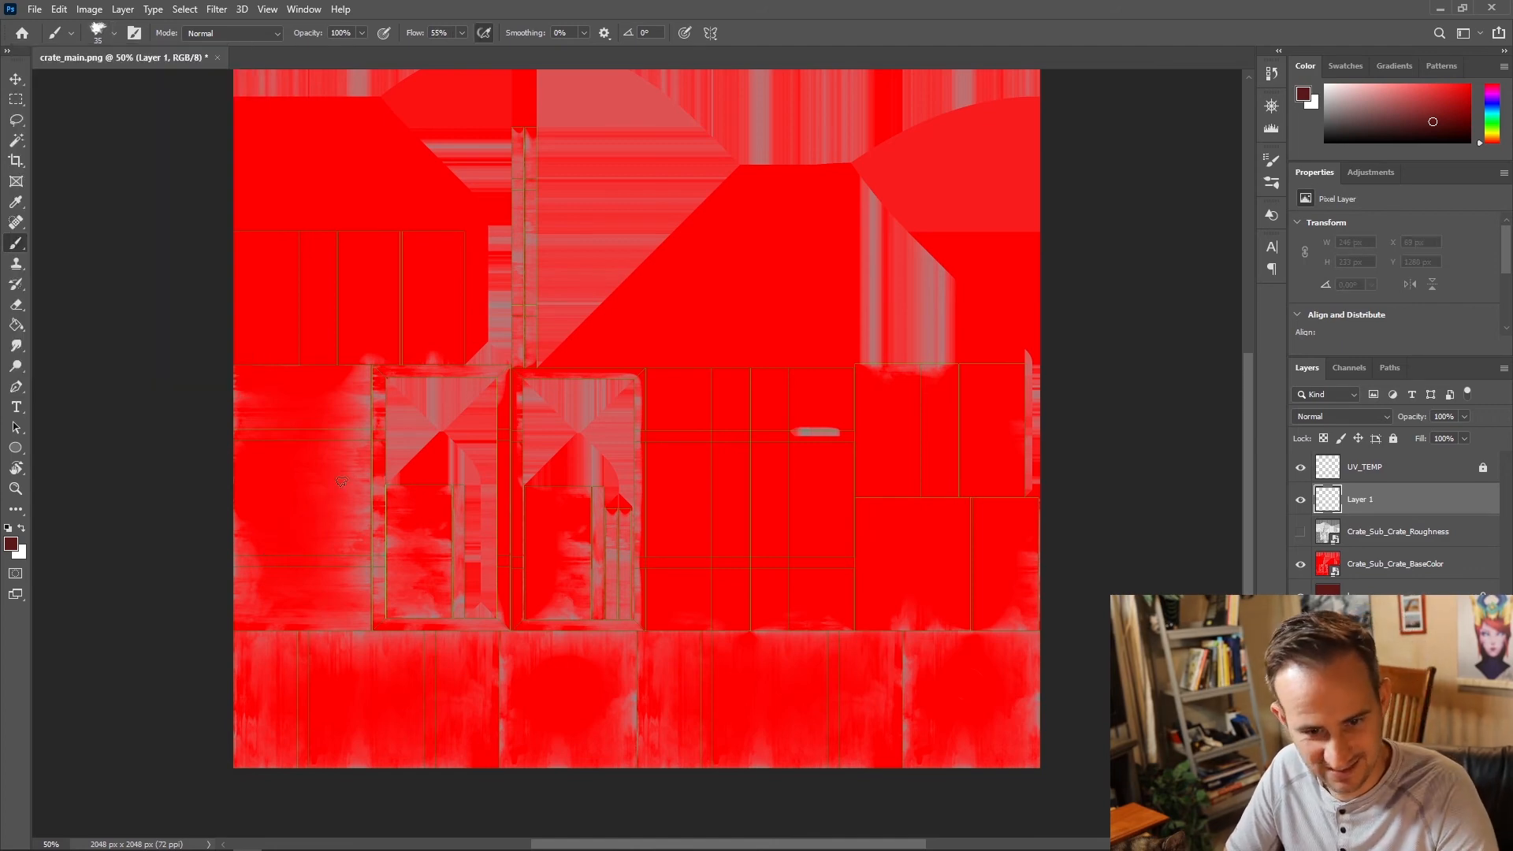
Step: Enlarge the charcoal brush to 250 px, undoing any test stroke made along the way
{"action": "key", "text": "]"}
{"action": "key", "text": "]"}
{"action": "key", "text": "]"}
{"action": "key", "text": "]"}
{"action": "mouse_move", "coordinate": [295, 463]}
{"action": "left_mouse_down"}
{"action": "mouse_move", "coordinate": [229, 508]}
{"action": "mouse_move", "coordinate": [280, 490]}
{"action": "left_mouse_up"}
{"action": "key", "text": "ctrl+z"}
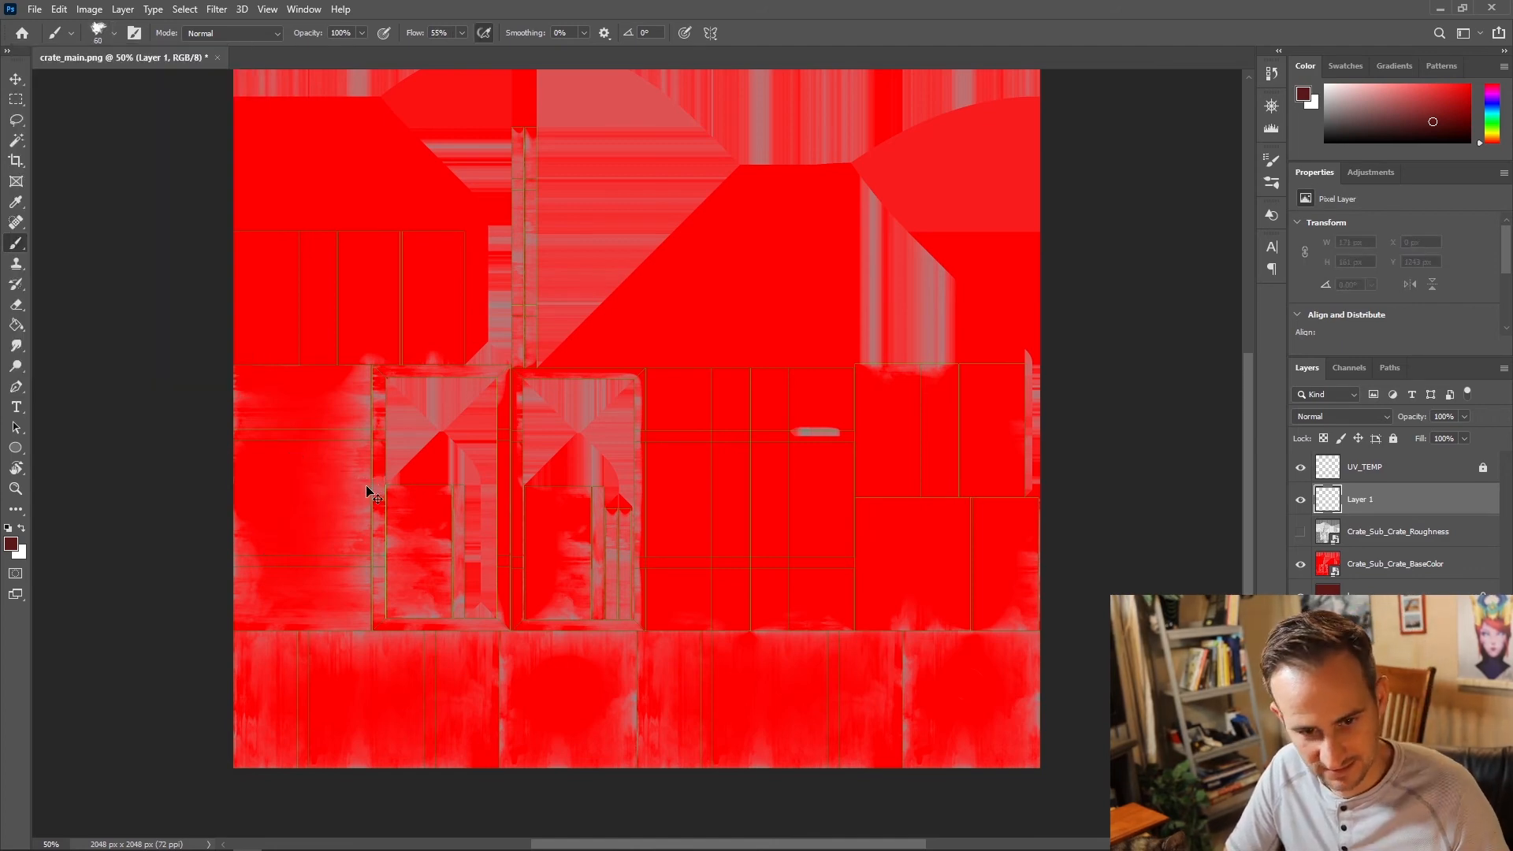
{"action": "key", "text": "]"}
Step: Paint loose dark red charcoal strokes on Layer 1 across the lower and right-hand UV shells
{"action": "left_click", "coordinate": [248, 452]}
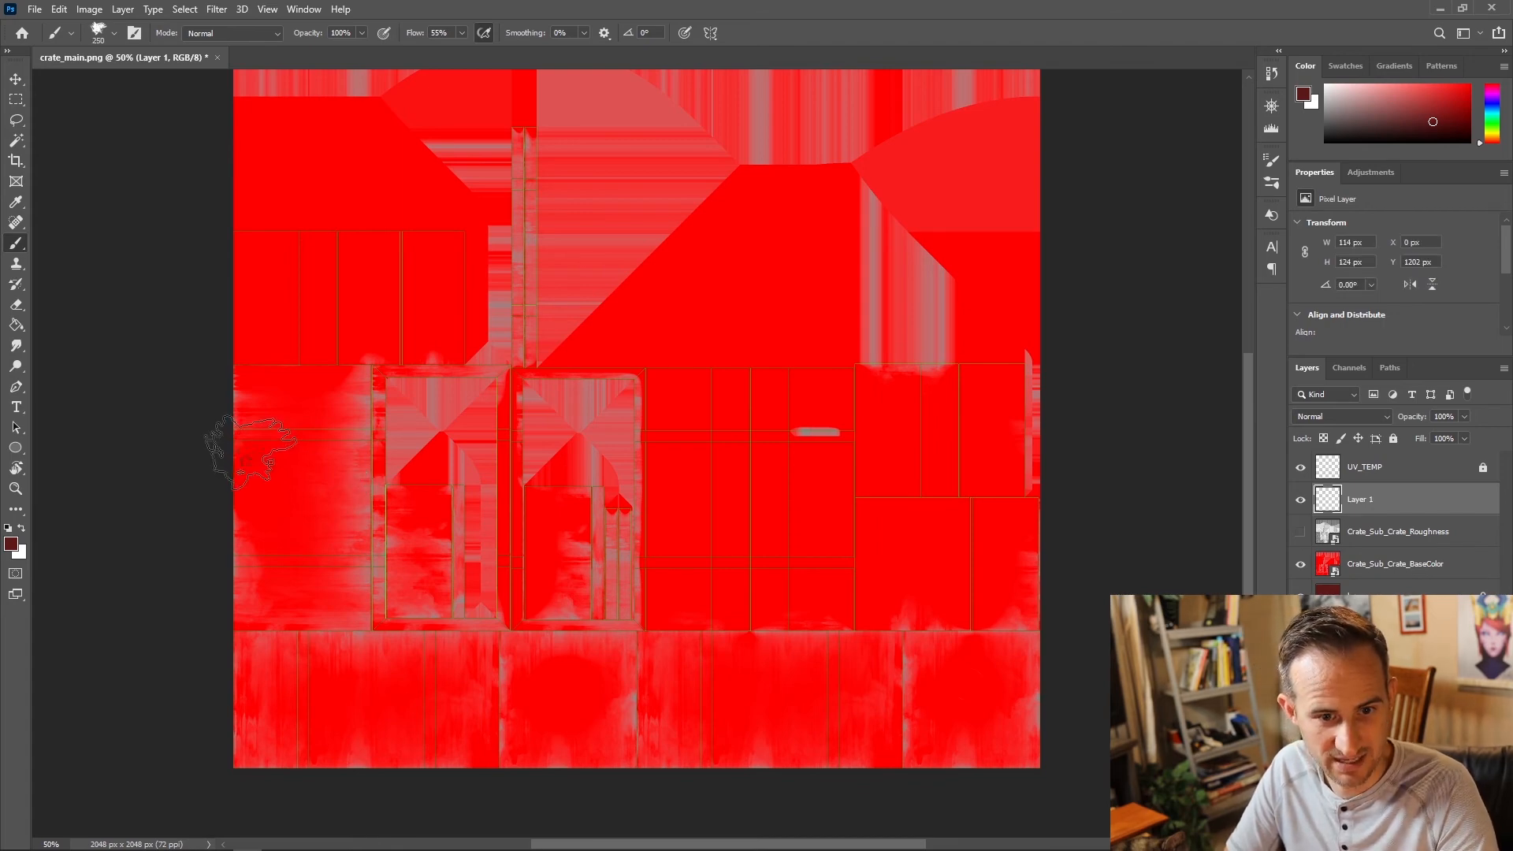
{"action": "mouse_move", "coordinate": [337, 529]}
{"action": "left_mouse_down"}
{"action": "mouse_move", "coordinate": [251, 567]}
{"action": "mouse_move", "coordinate": [260, 776]}
{"action": "mouse_move", "coordinate": [331, 760]}
{"action": "mouse_move", "coordinate": [543, 769]}
{"action": "left_mouse_up"}
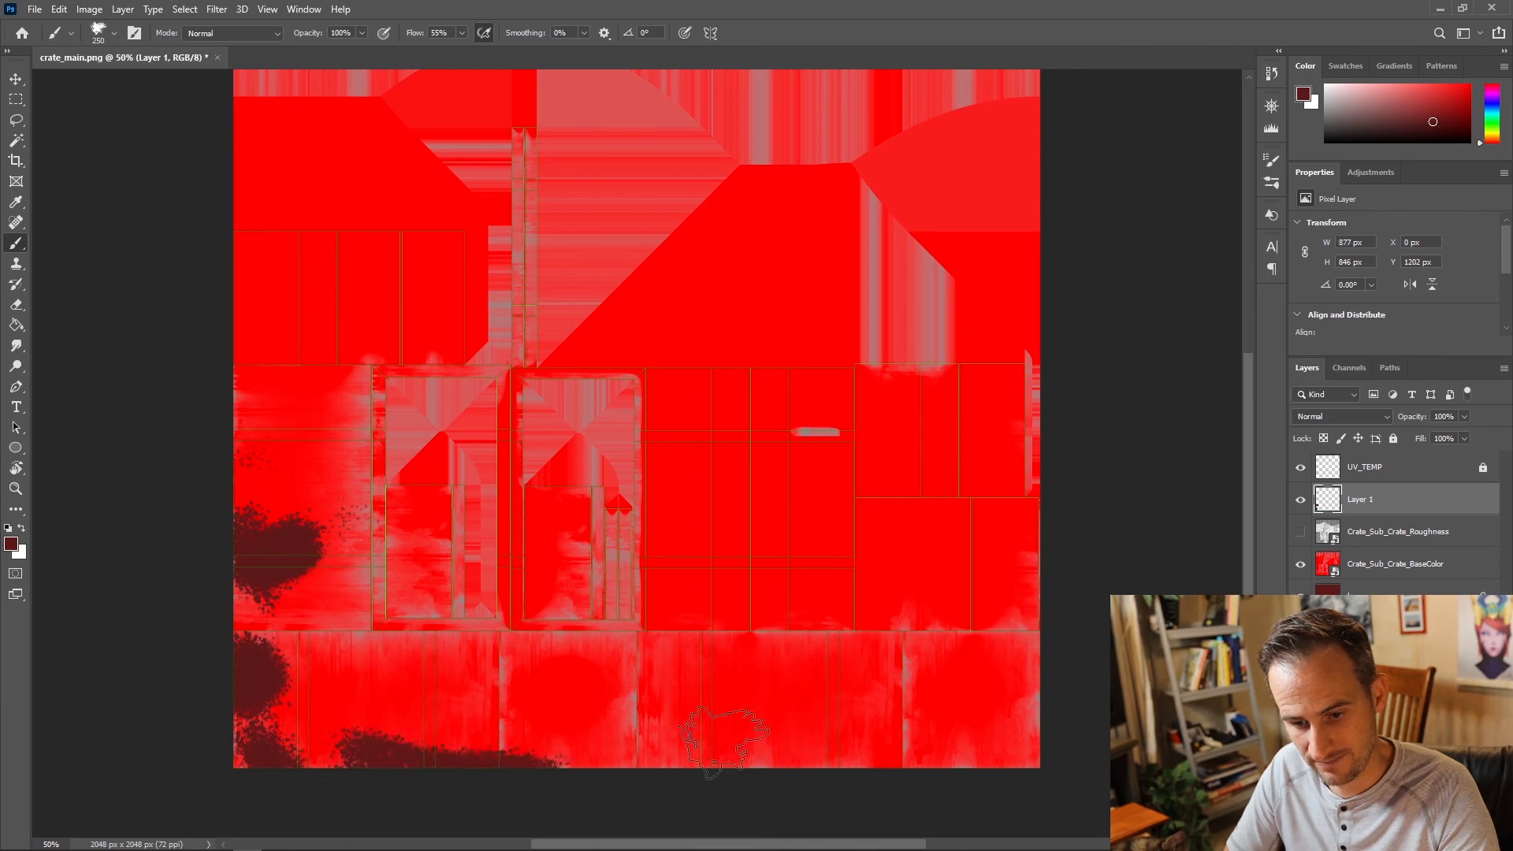
{"action": "left_click_drag", "start_coordinate": [662, 756], "coordinate": [827, 757]}
{"action": "left_click_drag", "start_coordinate": [768, 706], "coordinate": [776, 678]}
{"action": "mouse_move", "coordinate": [930, 544]}
{"action": "left_mouse_down"}
{"action": "mouse_move", "coordinate": [962, 556]}
{"action": "mouse_move", "coordinate": [980, 625]}
{"action": "mouse_move", "coordinate": [953, 780]}
{"action": "mouse_move", "coordinate": [969, 788]}
{"action": "left_mouse_up"}
{"action": "mouse_move", "coordinate": [607, 517]}
{"action": "left_mouse_down"}
{"action": "mouse_move", "coordinate": [555, 569]}
{"action": "mouse_move", "coordinate": [631, 631]}
{"action": "mouse_move", "coordinate": [885, 581]}
{"action": "mouse_move", "coordinate": [859, 469]}
{"action": "left_mouse_up"}
{"action": "left_click_drag", "start_coordinate": [792, 374], "coordinate": [1024, 331]}
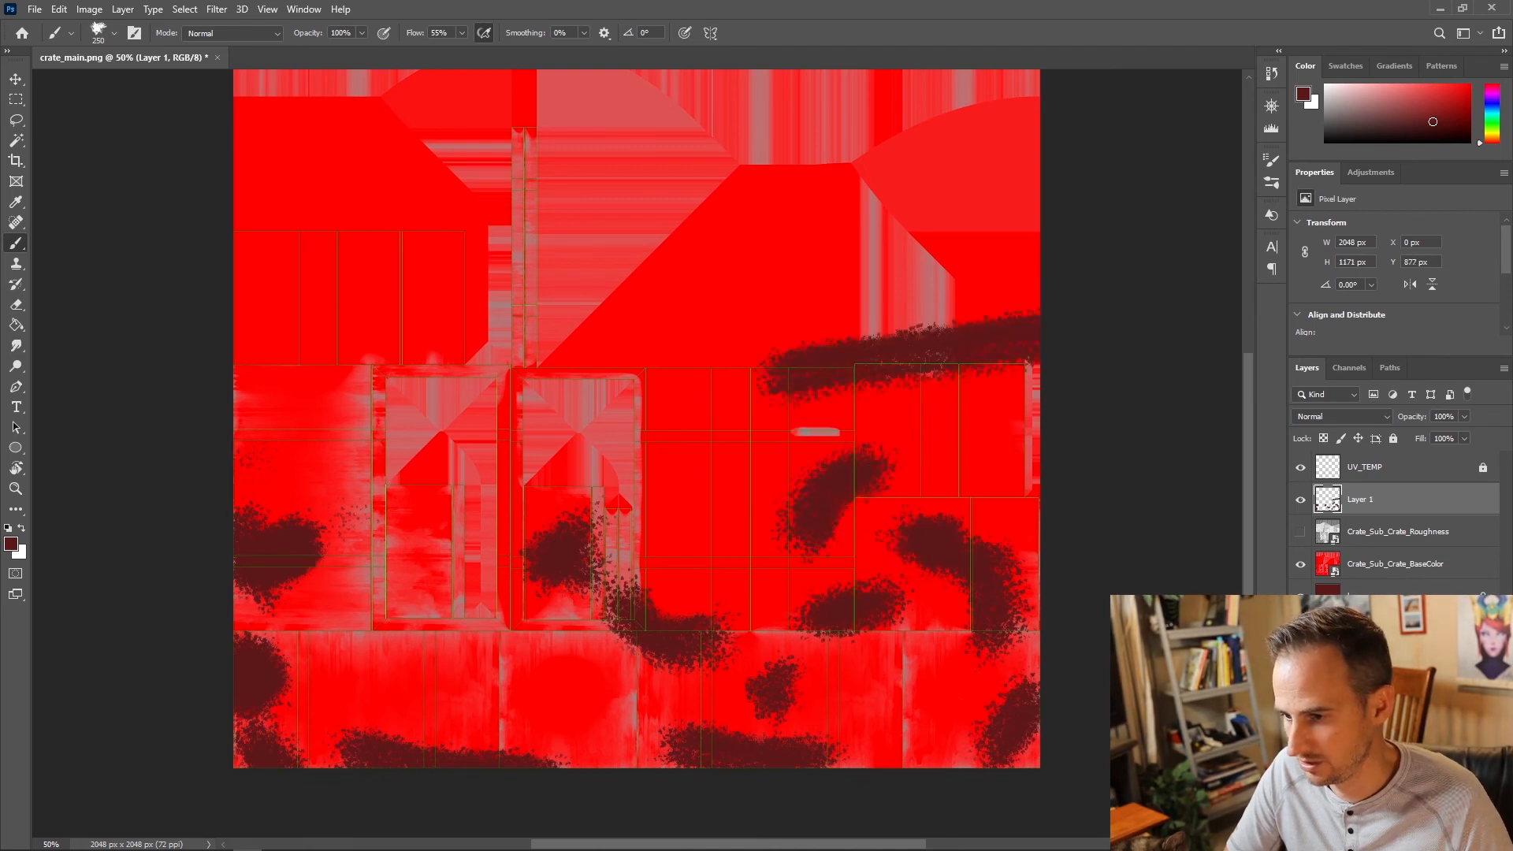
Step: Set the blend mode of Layer 1 to Color Burn
{"action": "left_click", "coordinate": [1363, 417]}
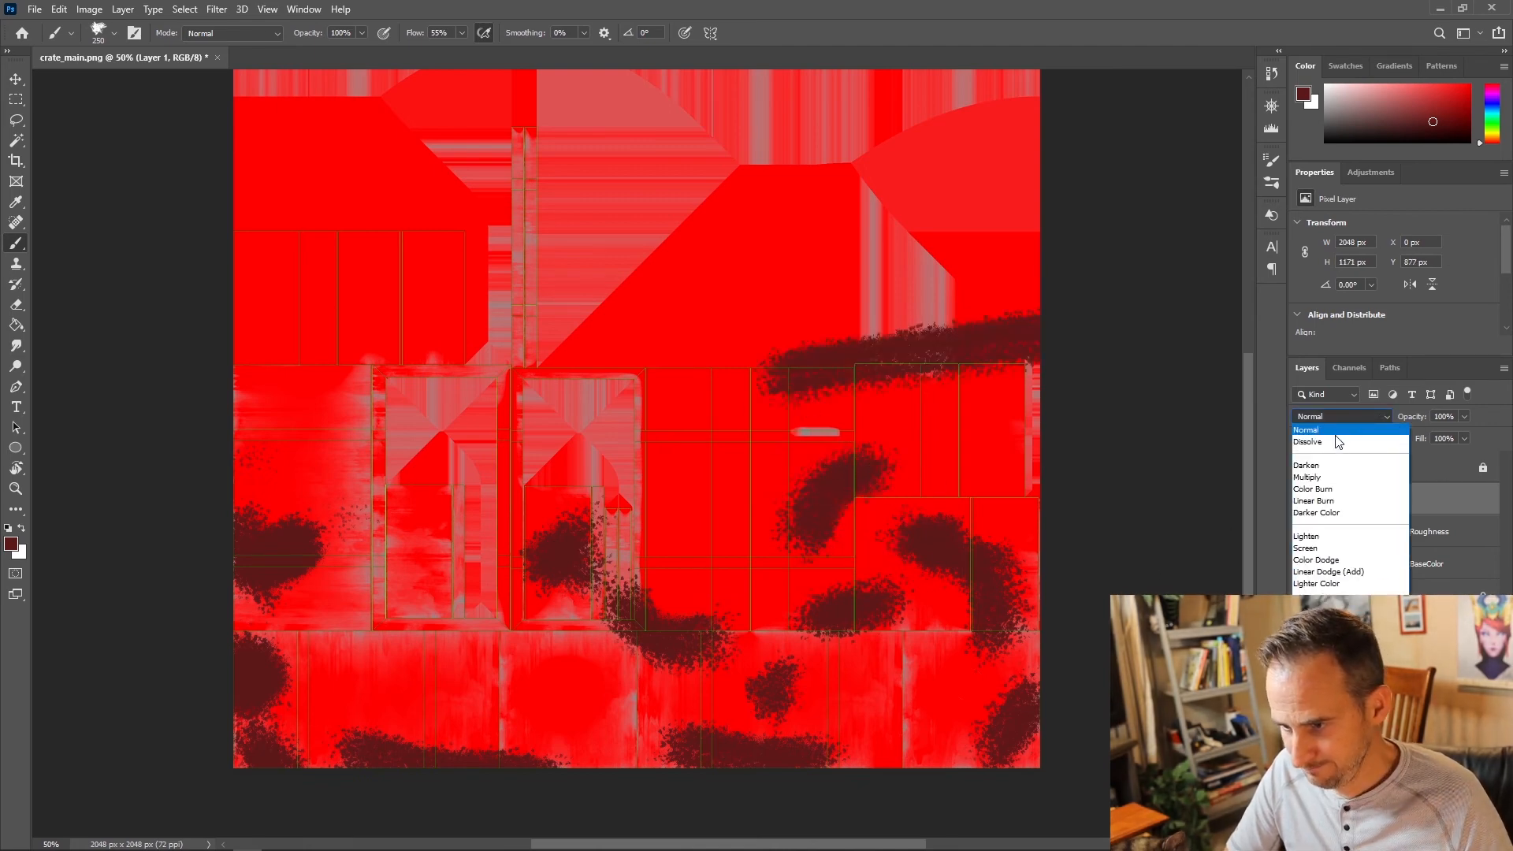
{"action": "left_click", "coordinate": [1330, 431]}
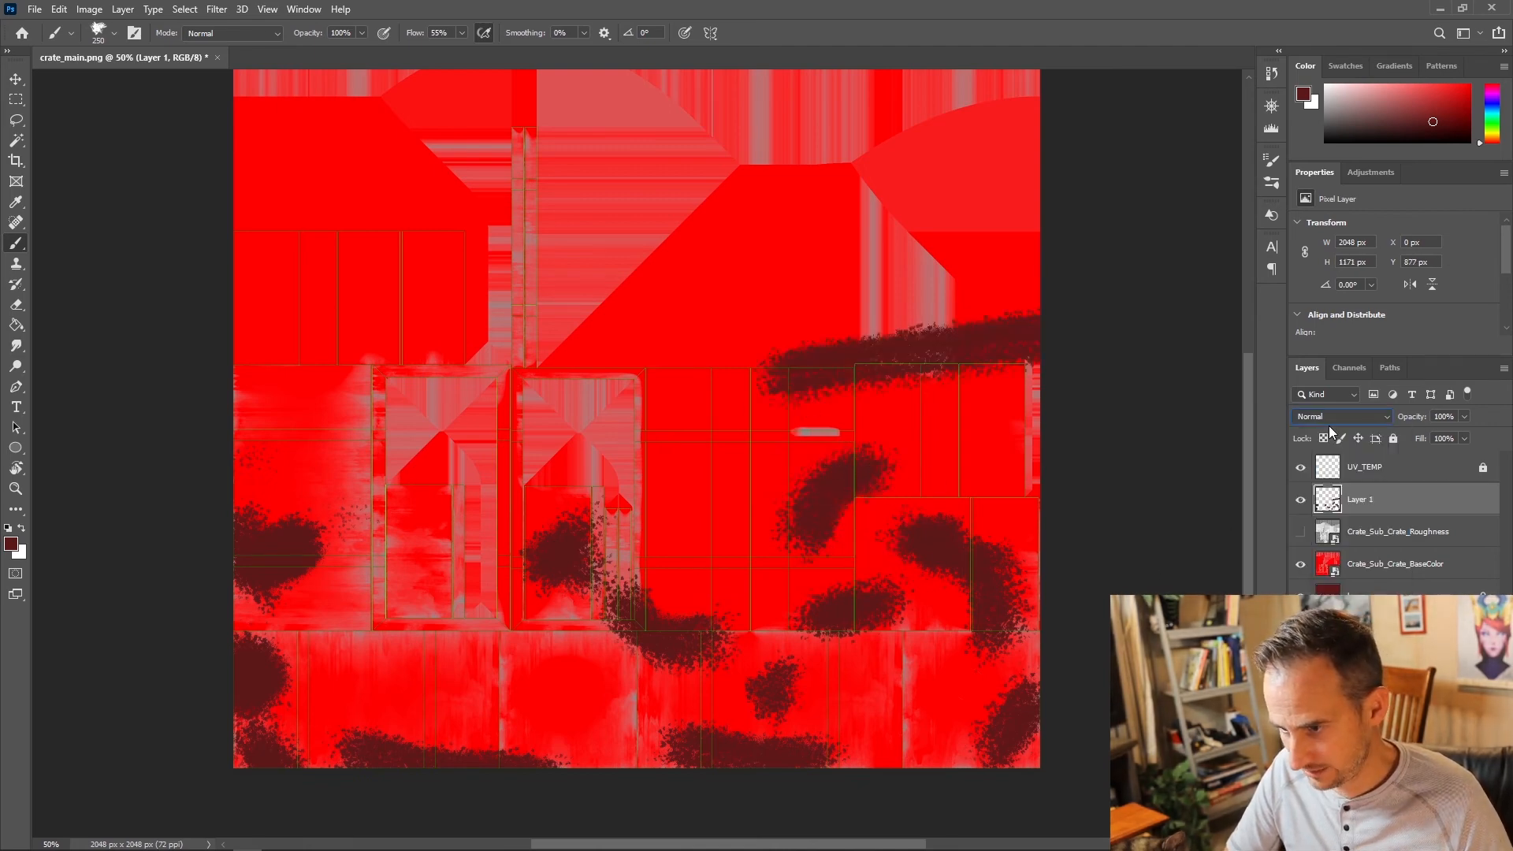
{"action": "scroll", "coordinate": [1319, 421], "scroll_direction": "down", "scroll_amount": 3}
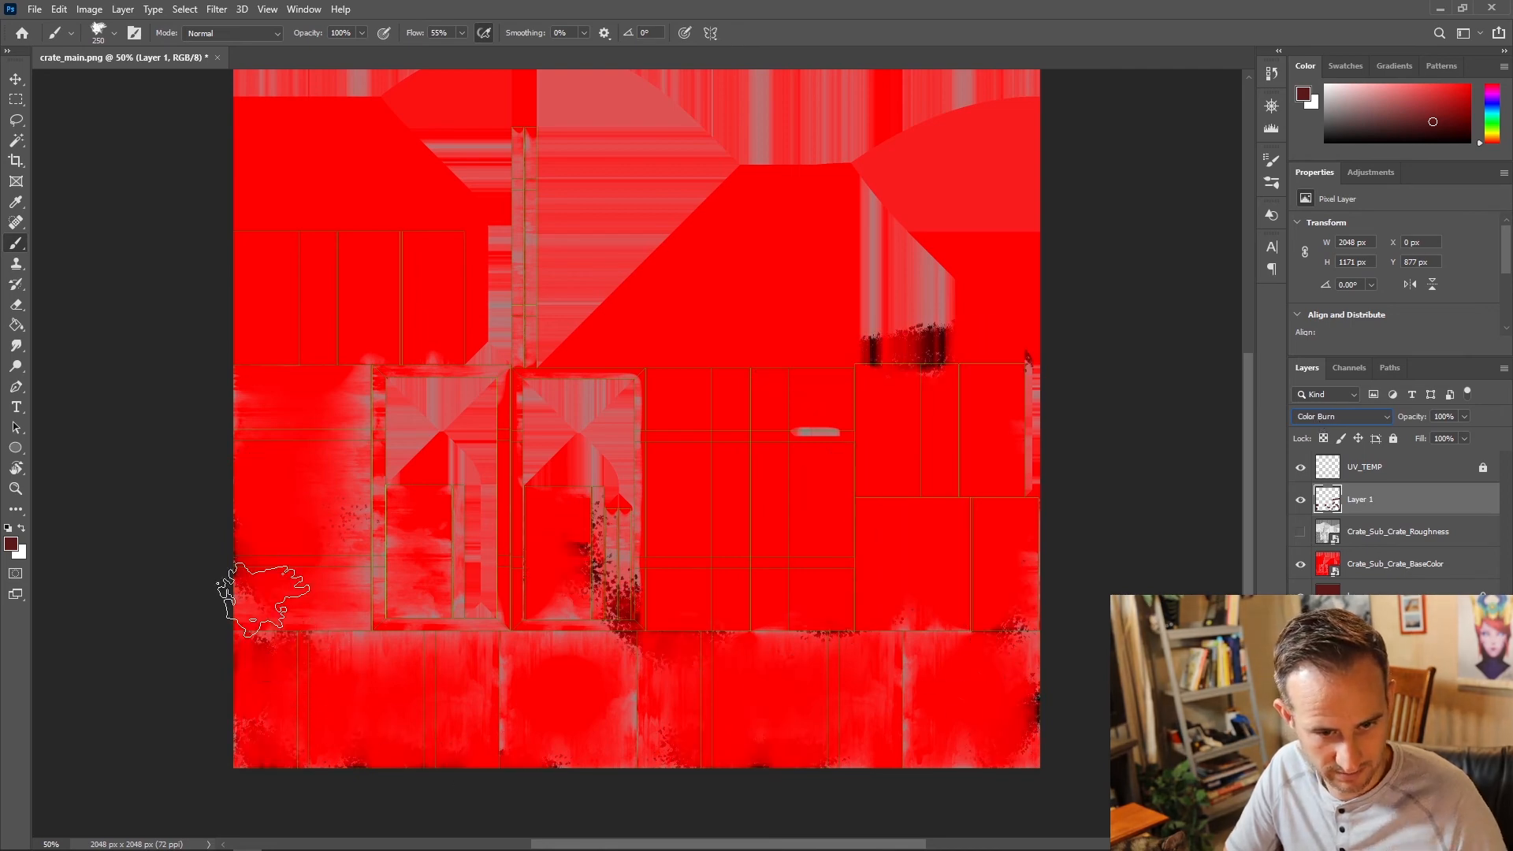
Step: Paint more charcoal strokes on Layer 1 over the middle and right UV shells and leave the brush
{"action": "mouse_move", "coordinate": [390, 482]}
{"action": "left_mouse_down"}
{"action": "mouse_move", "coordinate": [442, 473]}
{"action": "mouse_move", "coordinate": [461, 418]}
{"action": "mouse_move", "coordinate": [599, 426]}
{"action": "mouse_move", "coordinate": [626, 567]}
{"action": "left_mouse_up"}
{"action": "left_click_drag", "start_coordinate": [561, 425], "coordinate": [623, 481]}
{"action": "mouse_move", "coordinate": [869, 608]}
{"action": "left_mouse_down"}
{"action": "mouse_move", "coordinate": [1030, 557]}
{"action": "mouse_move", "coordinate": [1067, 429]}
{"action": "mouse_move", "coordinate": [841, 436]}
{"action": "mouse_move", "coordinate": [805, 458]}
{"action": "left_mouse_up"}
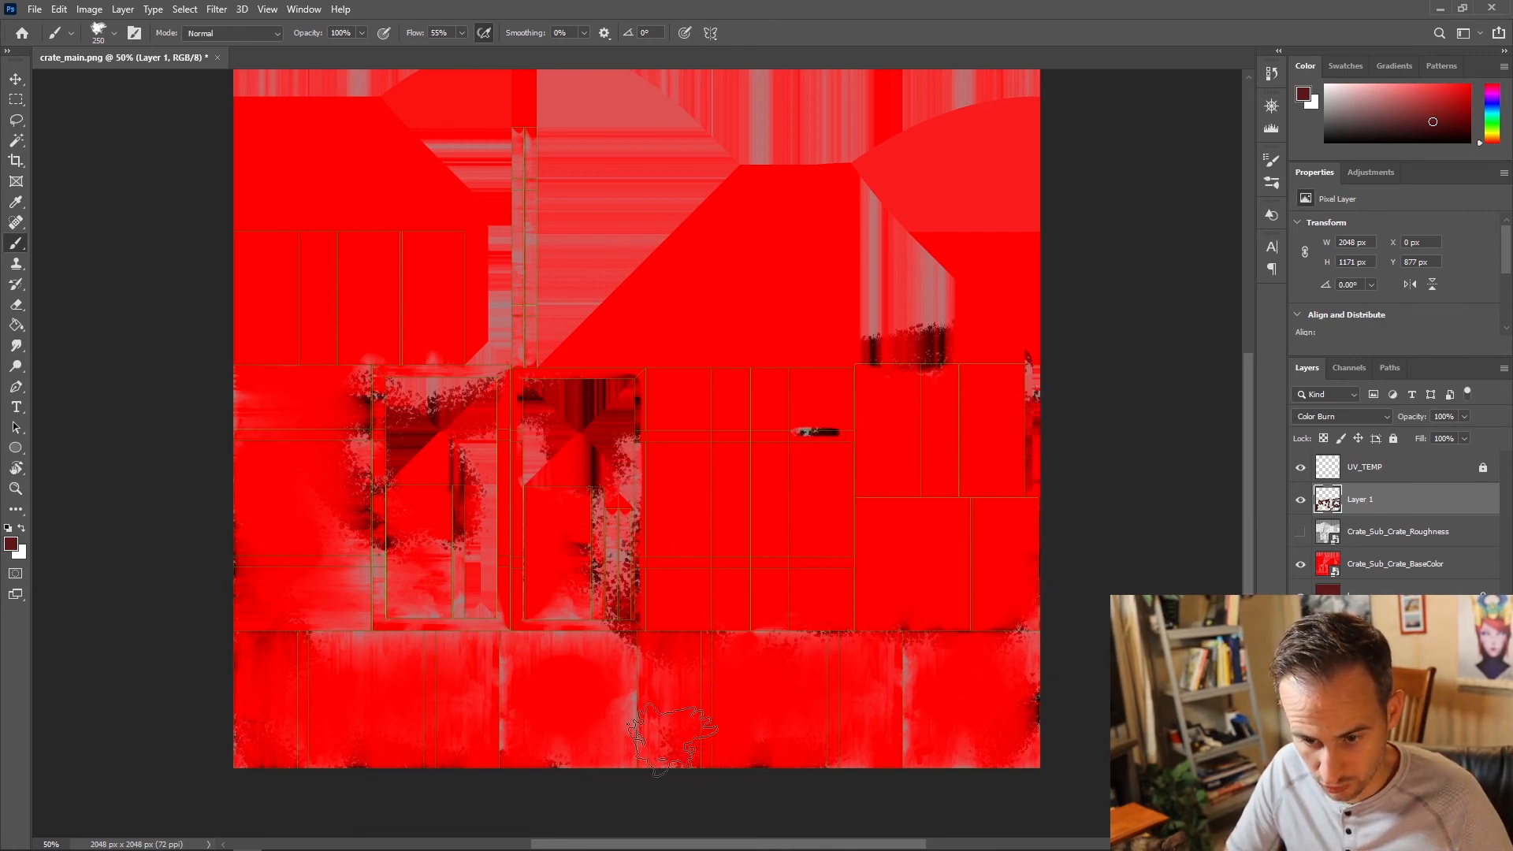
{"action": "left_click", "coordinate": [17, 78]}
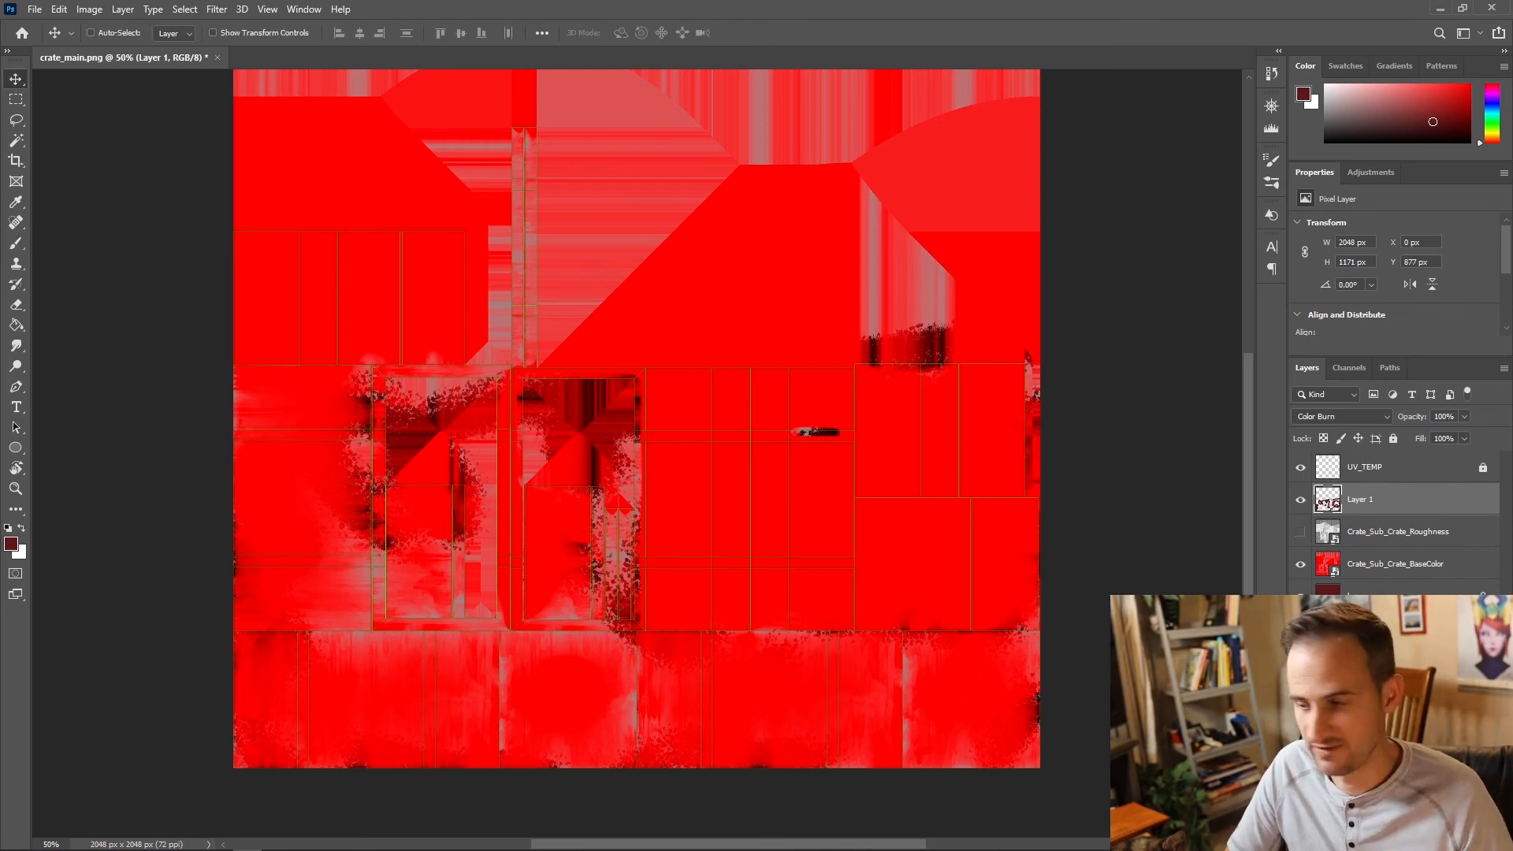
Step: Hide and show Layer 1 to compare the painted grime, leaving it hidden with the Crate_Sub_Crate_Roughness layer shown
{"action": "left_click", "coordinate": [1302, 499]}
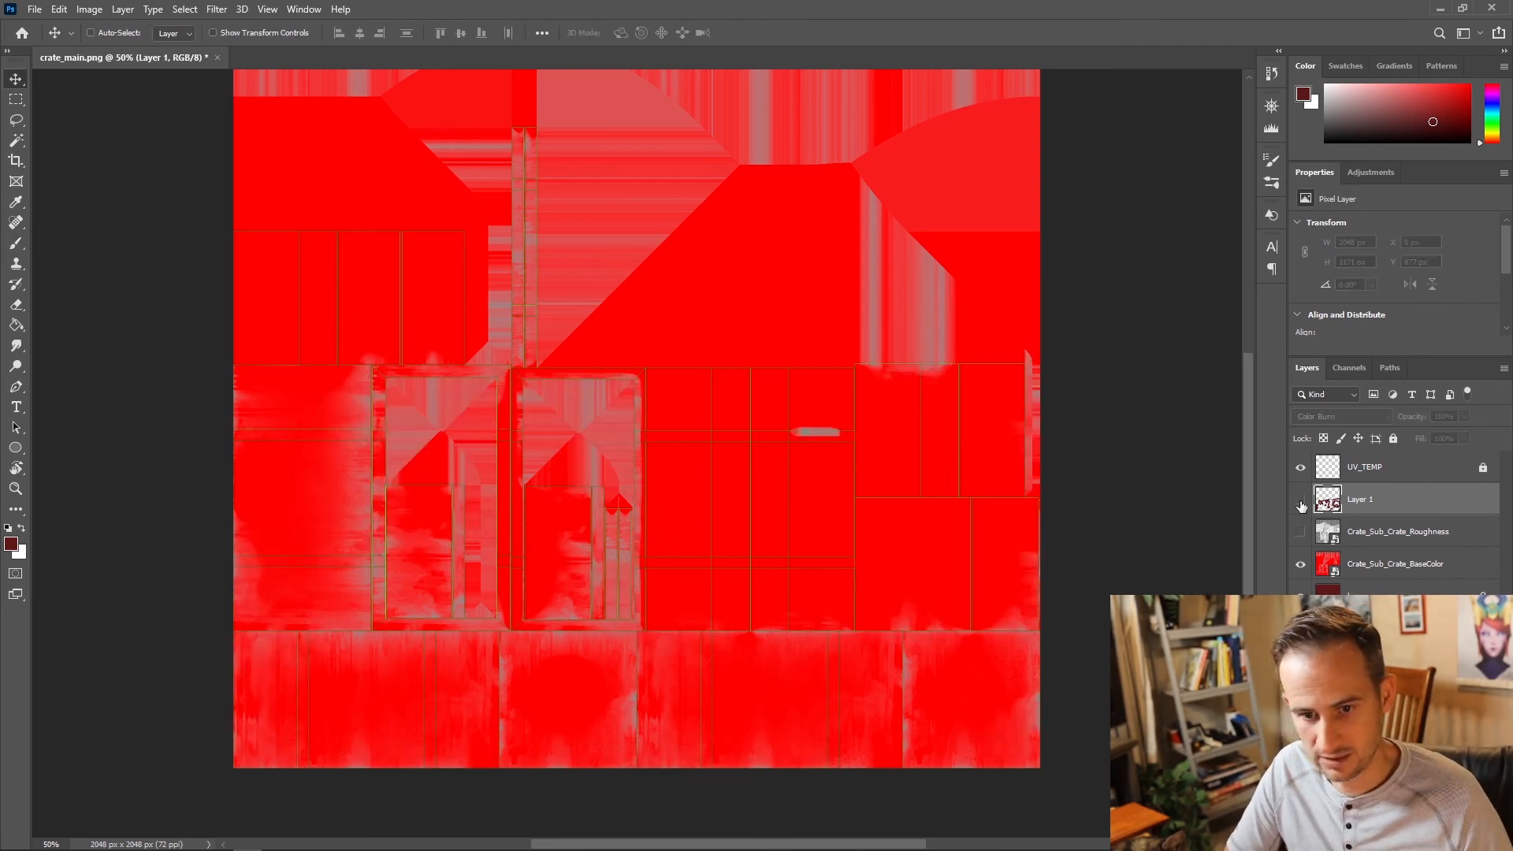
{"action": "left_click", "coordinate": [1301, 503]}
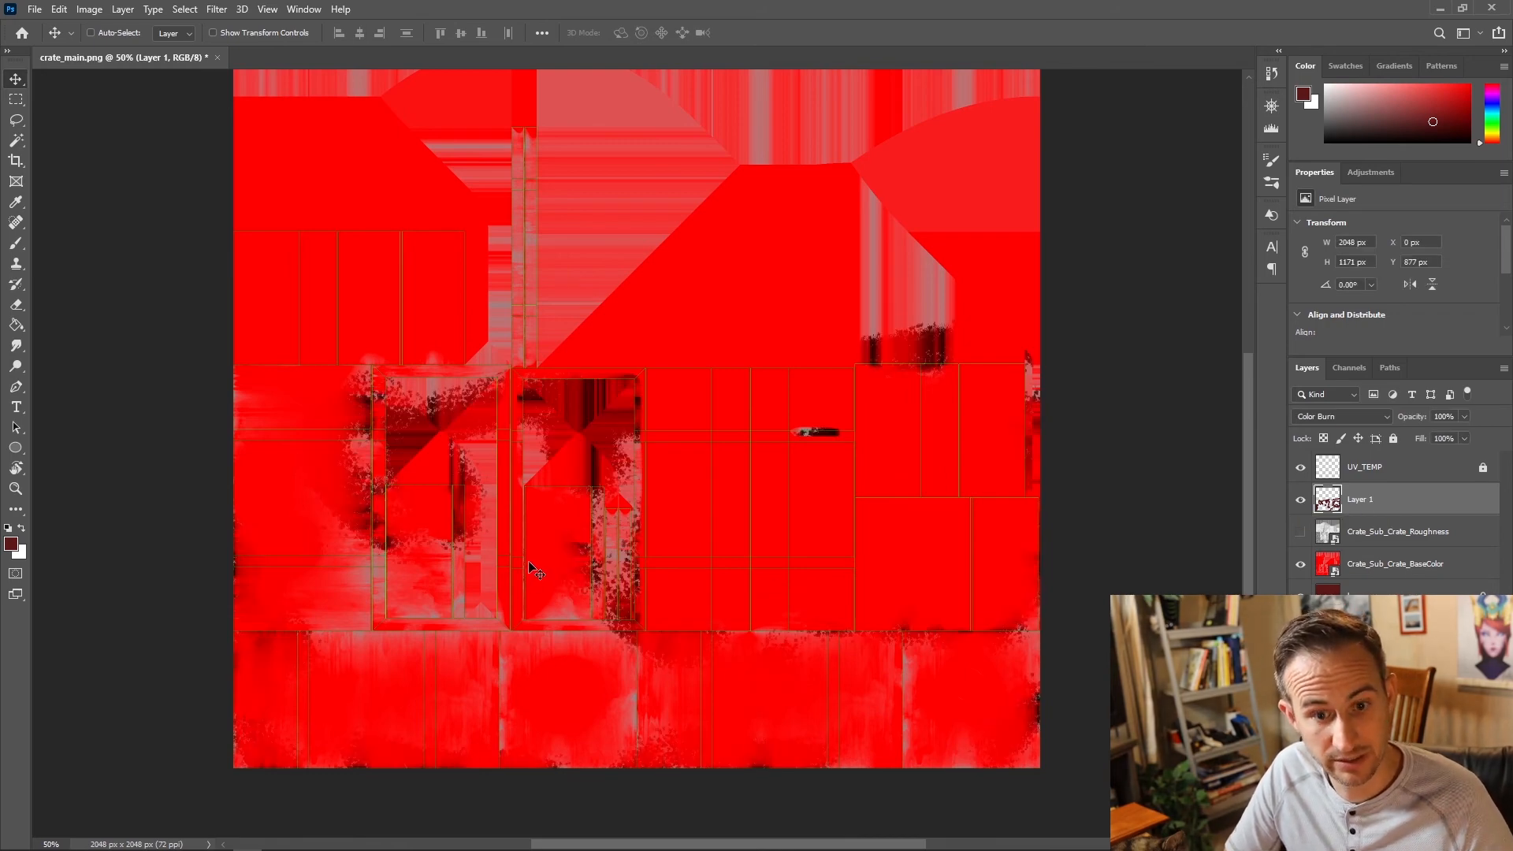
{"action": "left_click", "coordinate": [1301, 501]}
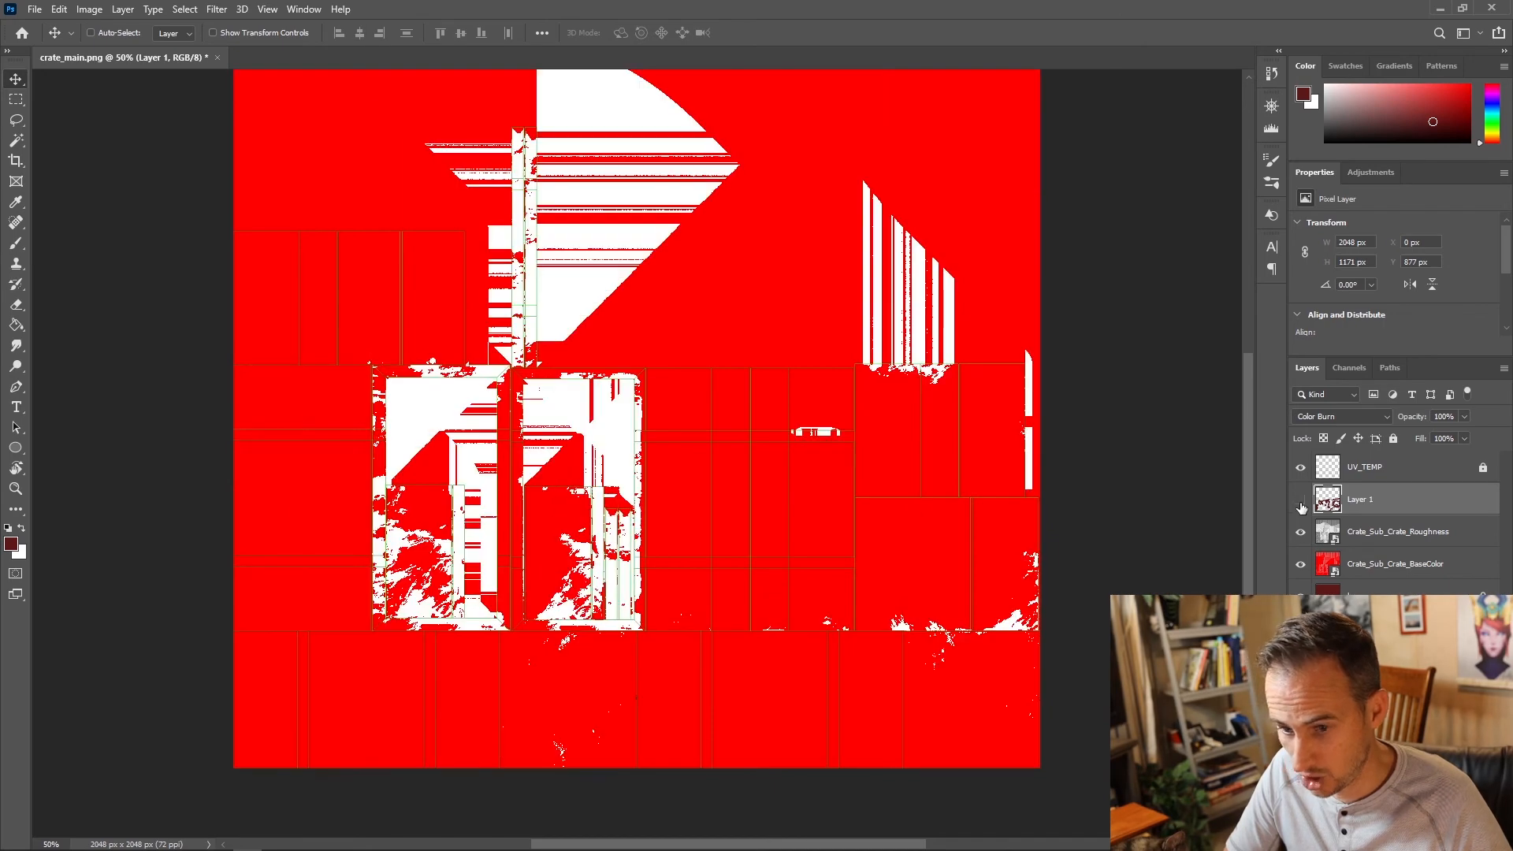
Step: Return the Crate_Sub_Crate_Roughness layer to Normal blending, show Layer 1 over it, and hide the roughness layer again
{"action": "left_click", "coordinate": [1380, 543]}
{"action": "left_click", "coordinate": [1340, 416]}
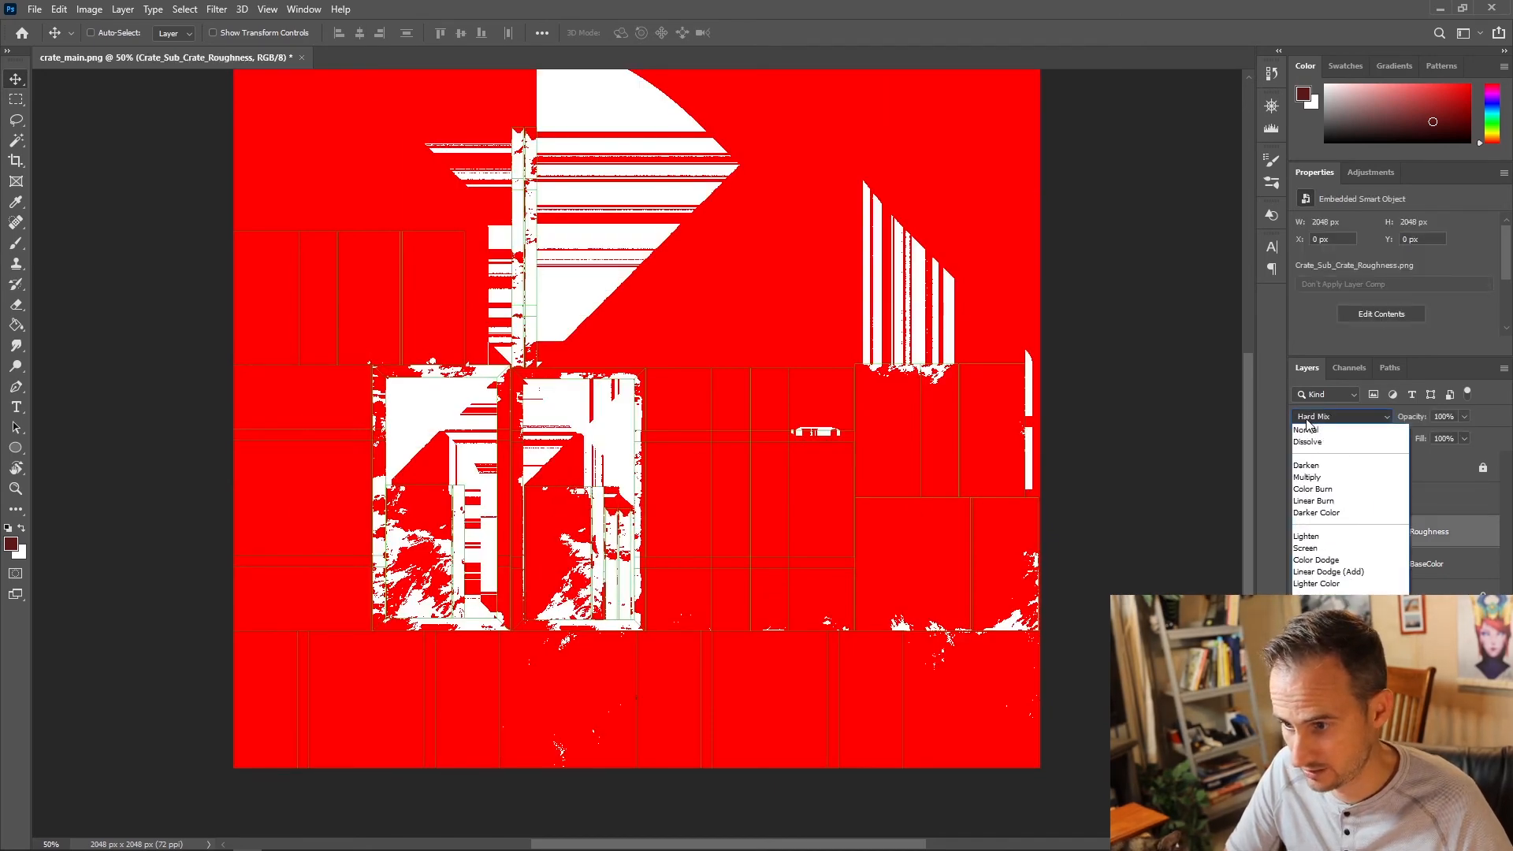
{"action": "left_click", "coordinate": [1314, 419]}
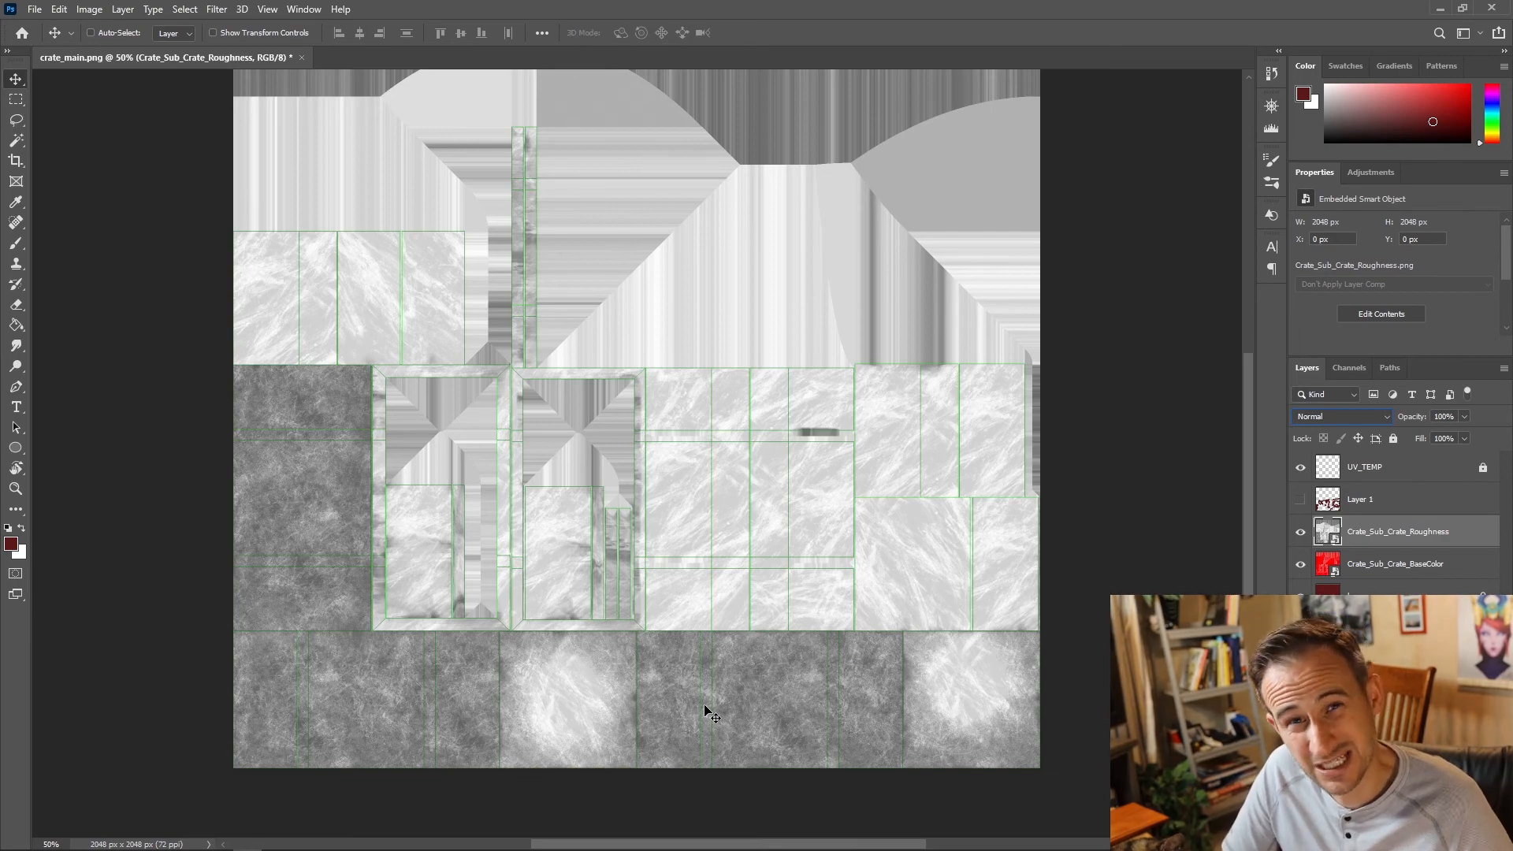
{"action": "left_click", "coordinate": [1301, 501]}
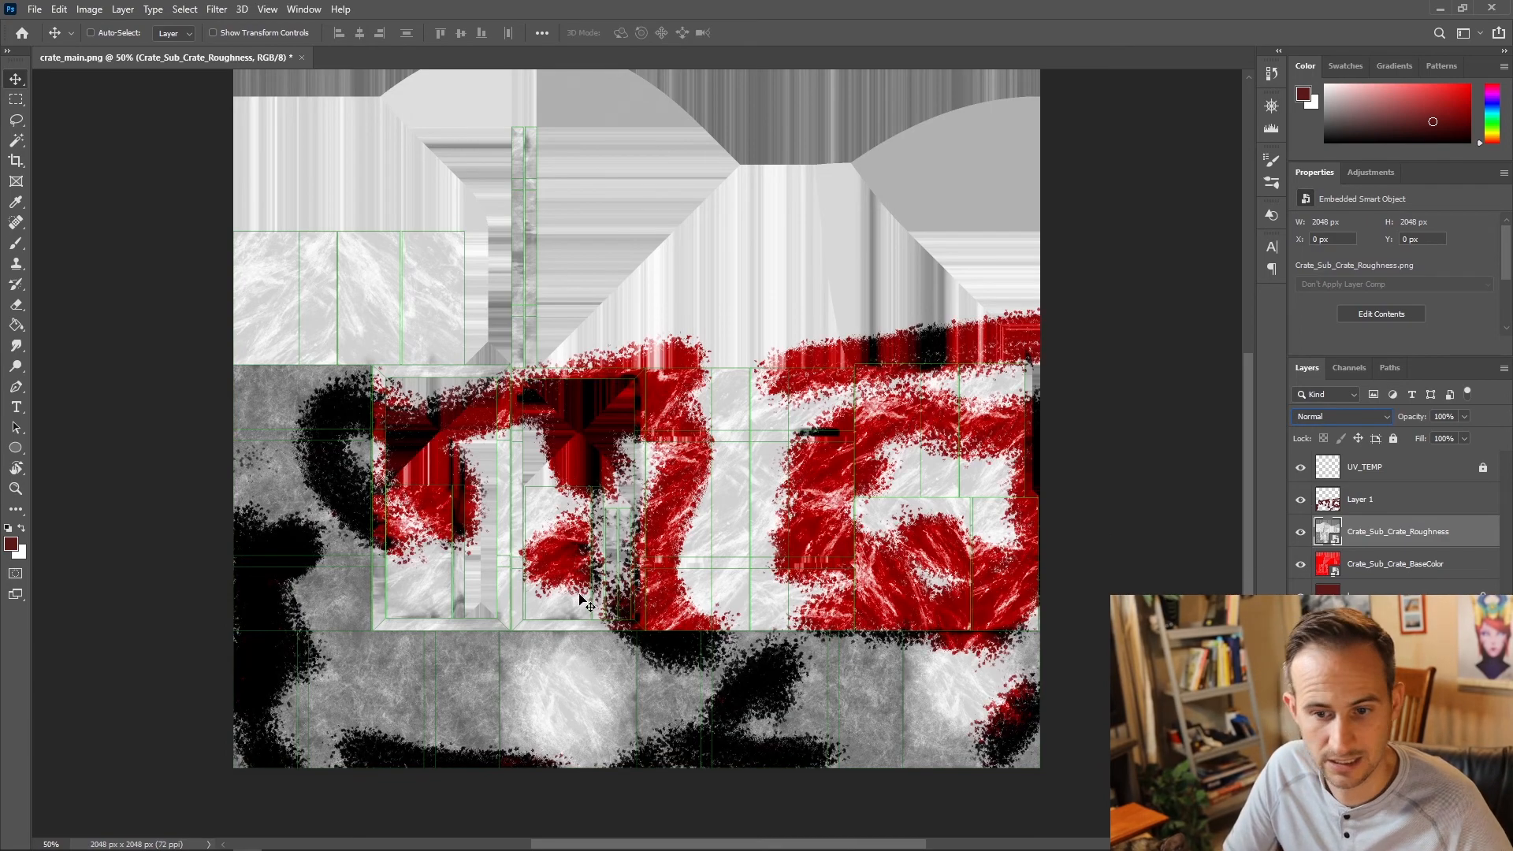
{"action": "left_click", "coordinate": [1298, 533]}
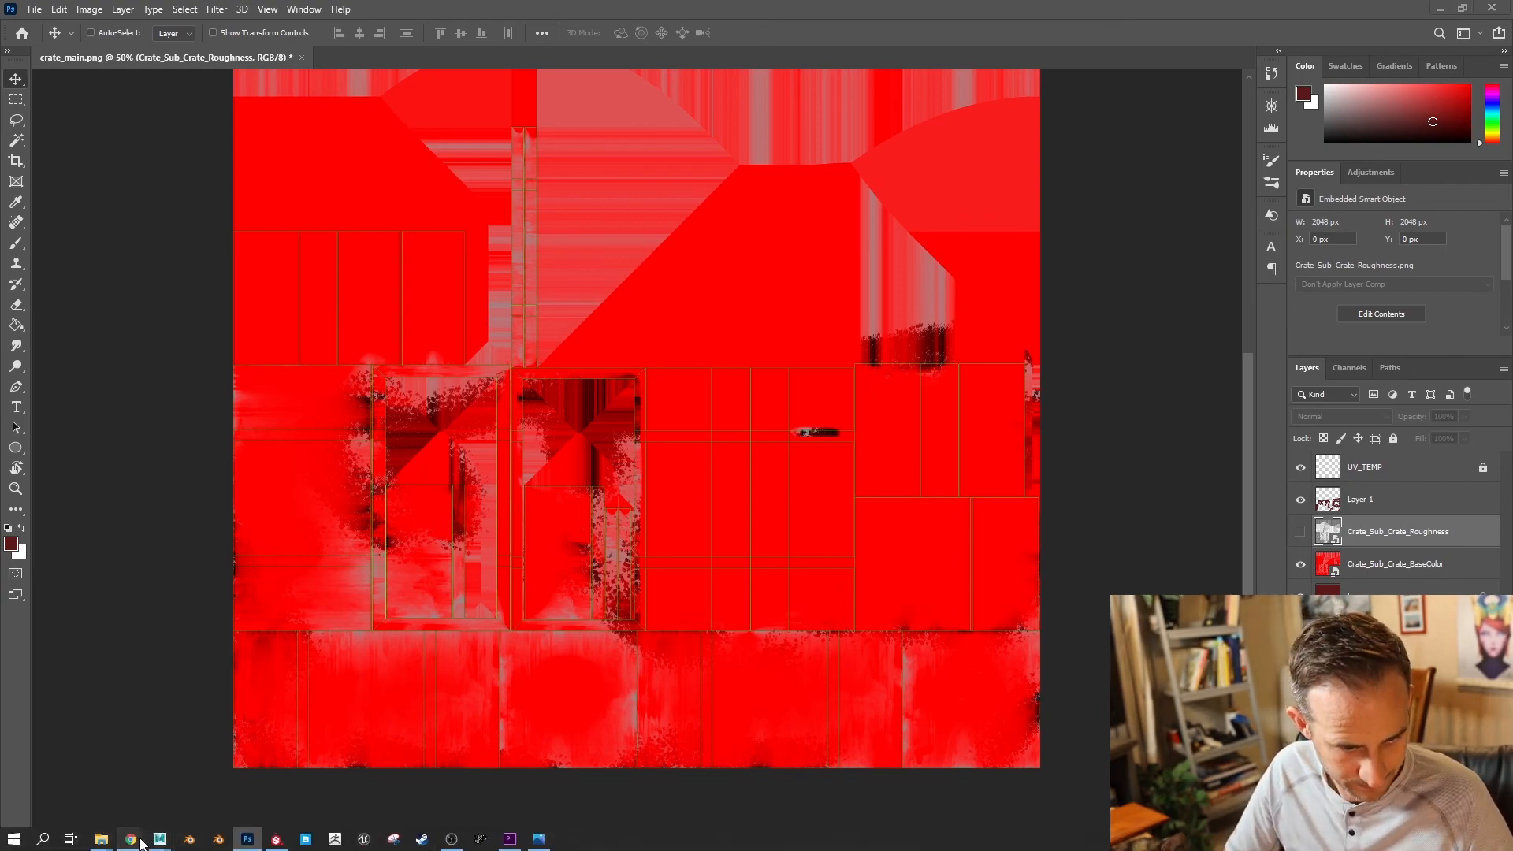
Step: Switch to Maya and close the UV Snapshot Options dialog
{"action": "mouse_move", "coordinate": [131, 839]}
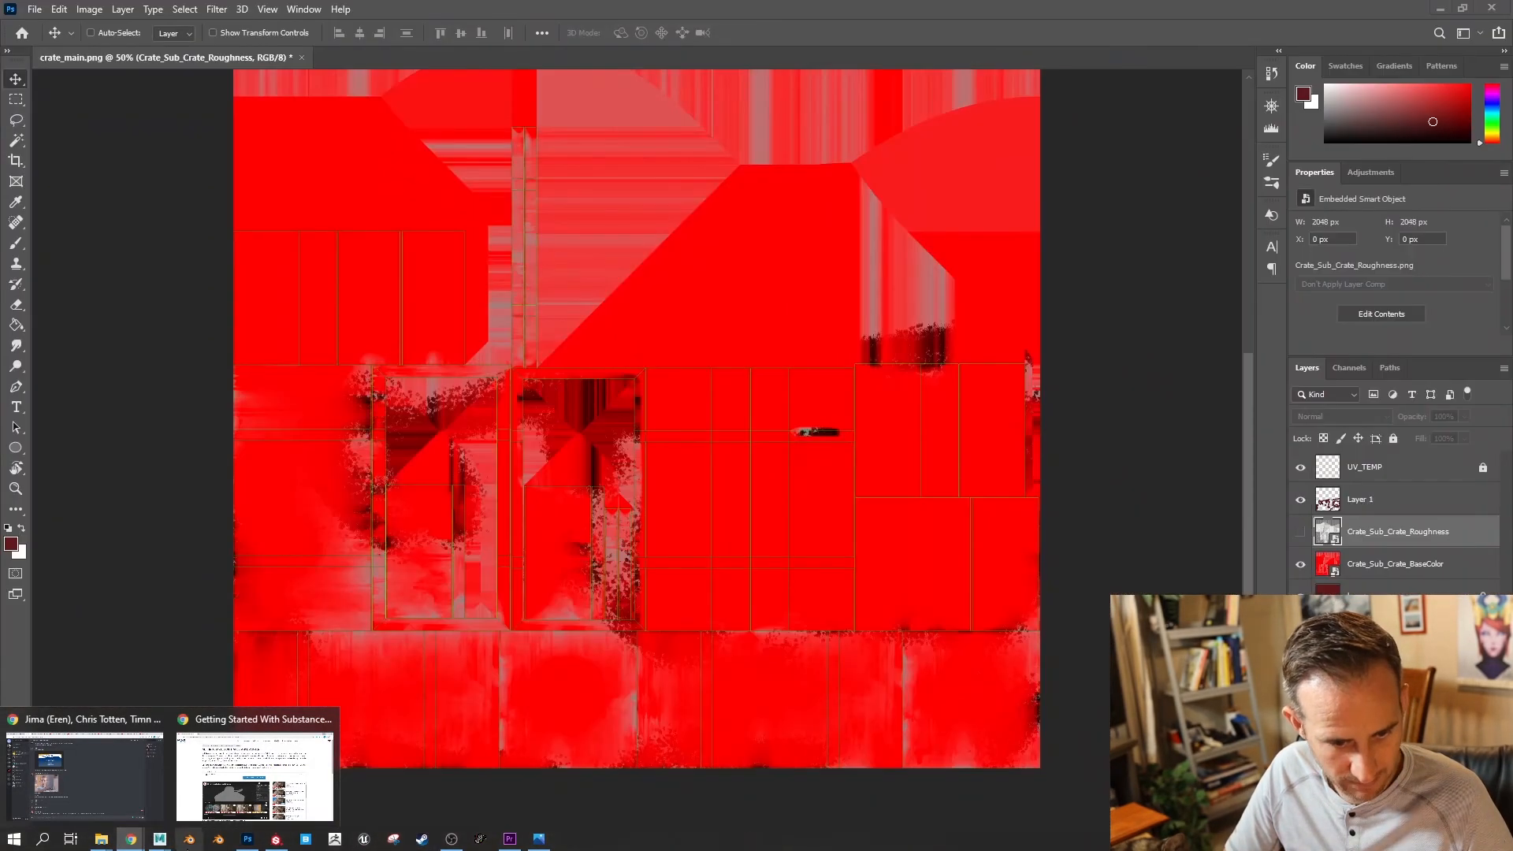
{"action": "left_click", "coordinate": [277, 791]}
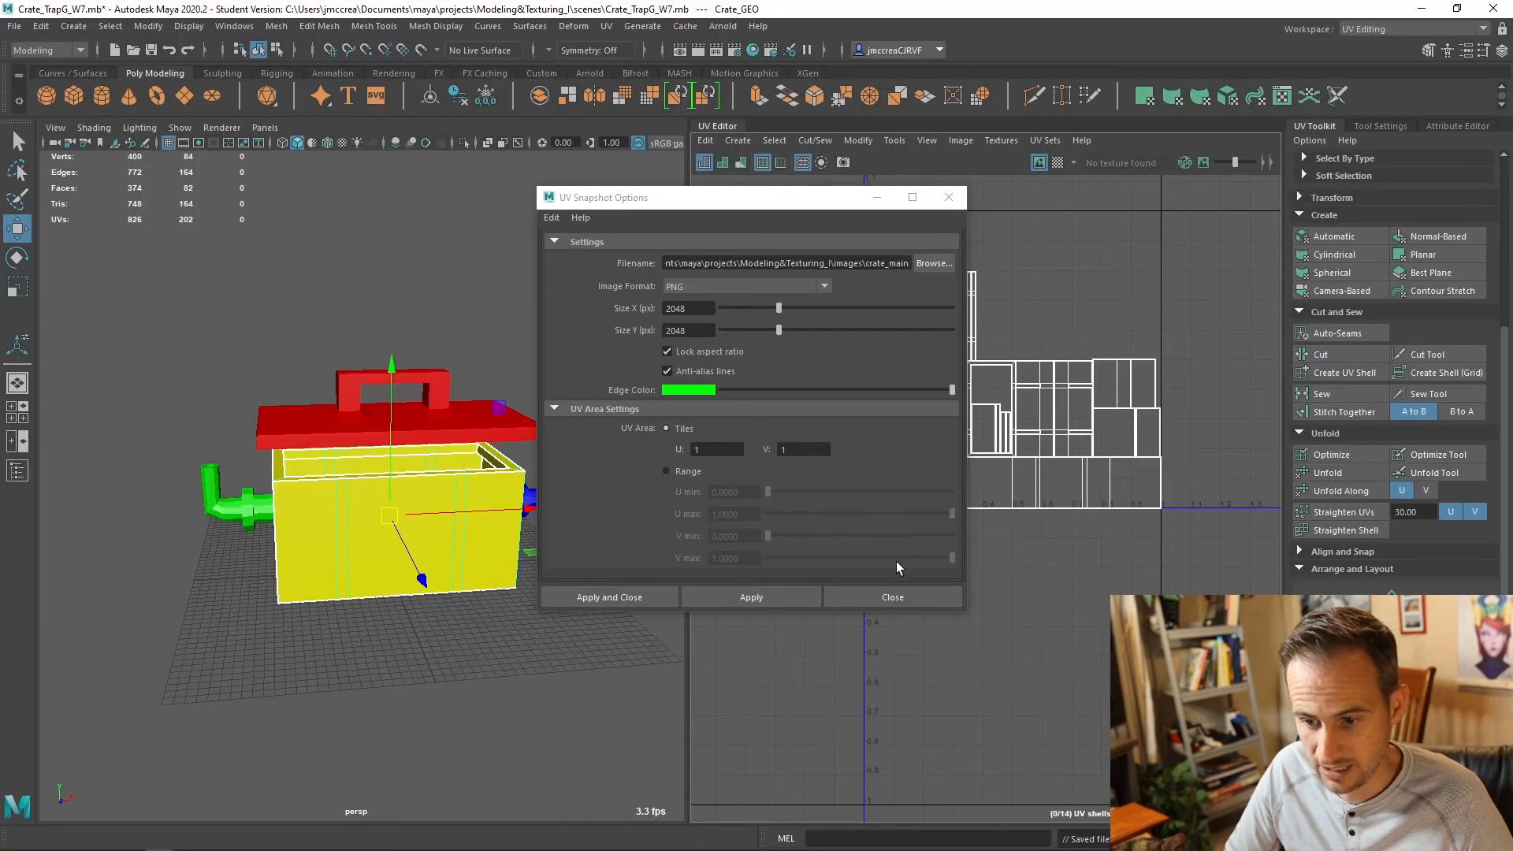
{"action": "left_click", "coordinate": [888, 596]}
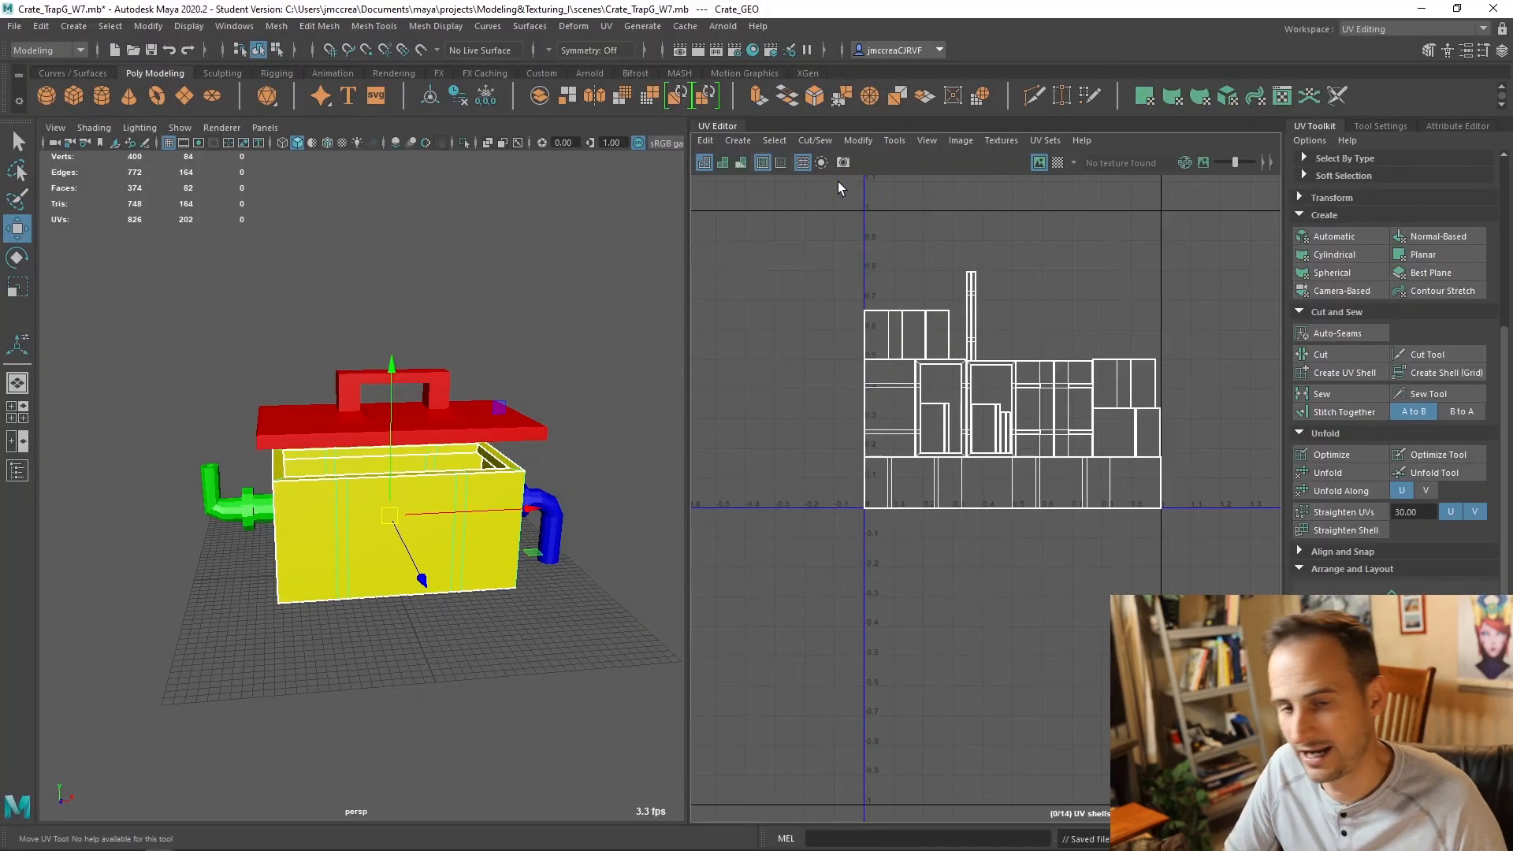
Step: Show only the enlarged perspective view in place of the UV layout and assign a new aiStandardSurface material to the yellow crate body
{"action": "right_click", "coordinate": [708, 125]}
{"action": "left_click", "coordinate": [749, 191]}
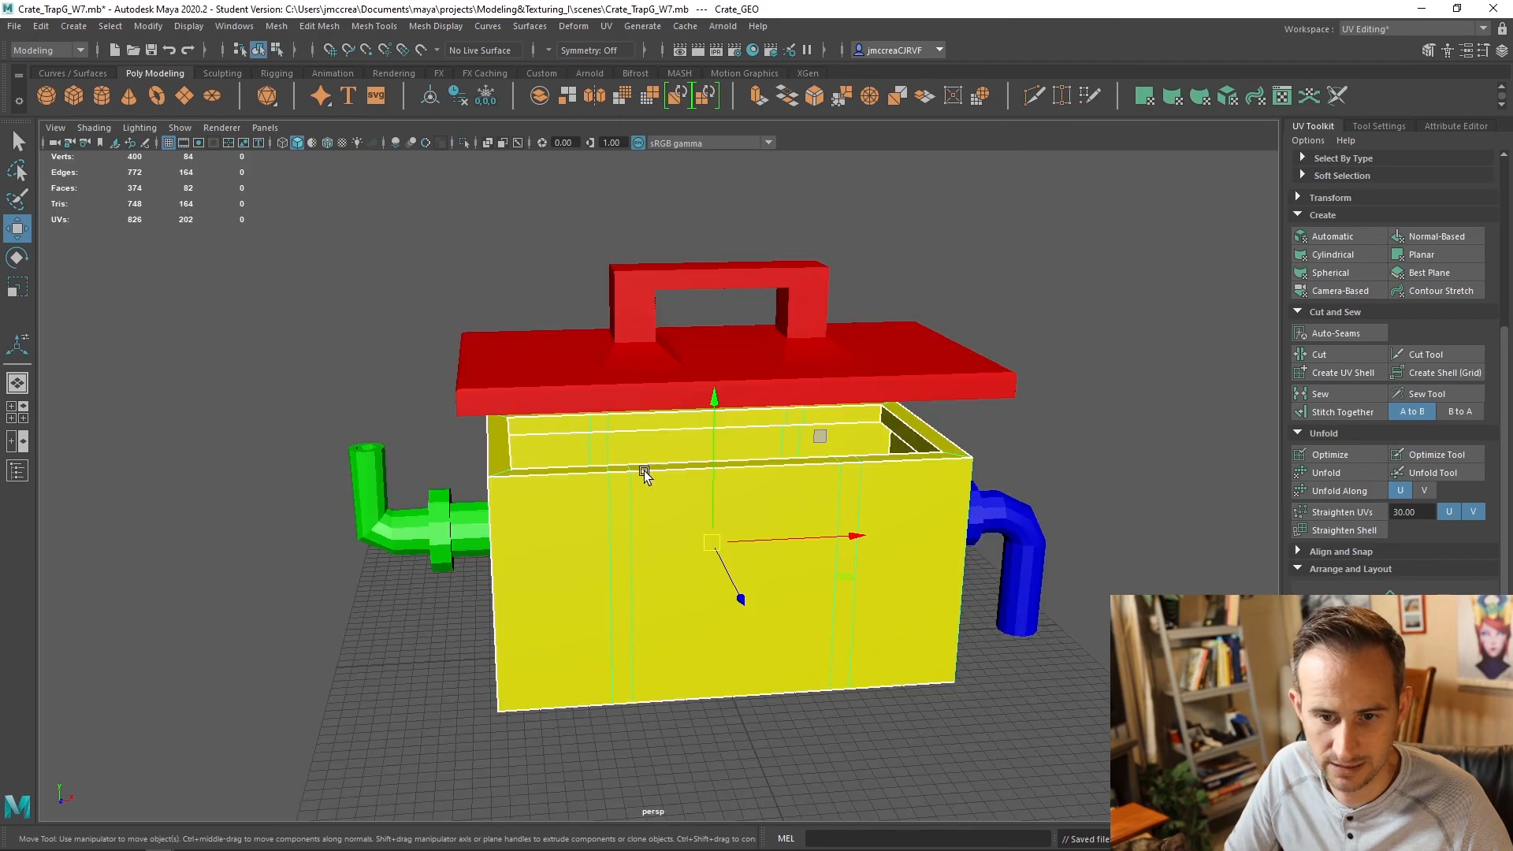
{"action": "left_click_drag", "start_coordinate": [733, 482], "coordinate": [647, 497], "text": "alt"}
{"action": "right_click", "coordinate": [664, 502]}
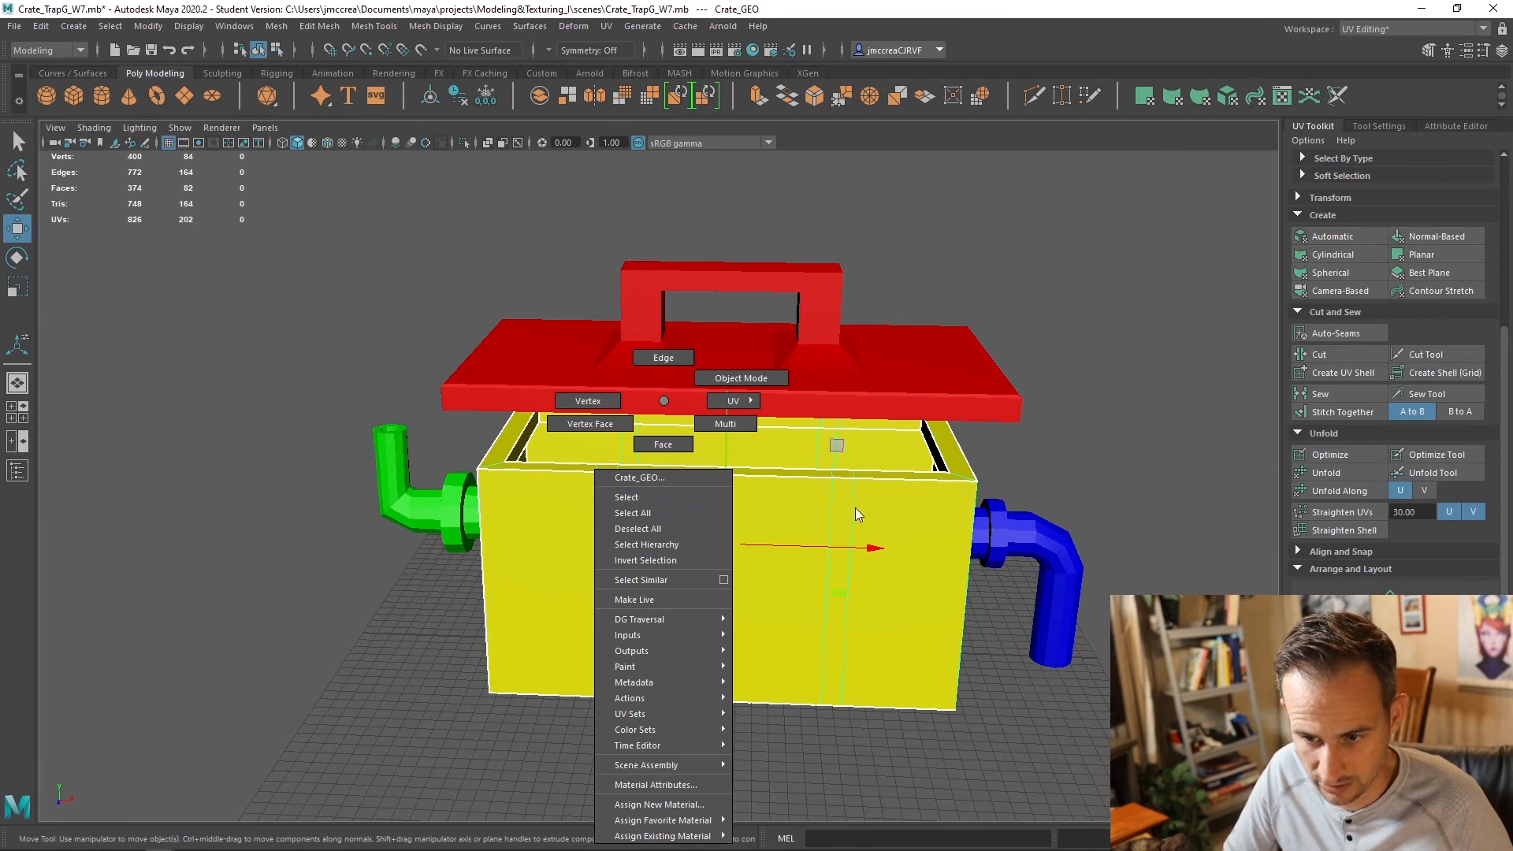
{"action": "right_click", "coordinate": [694, 517]}
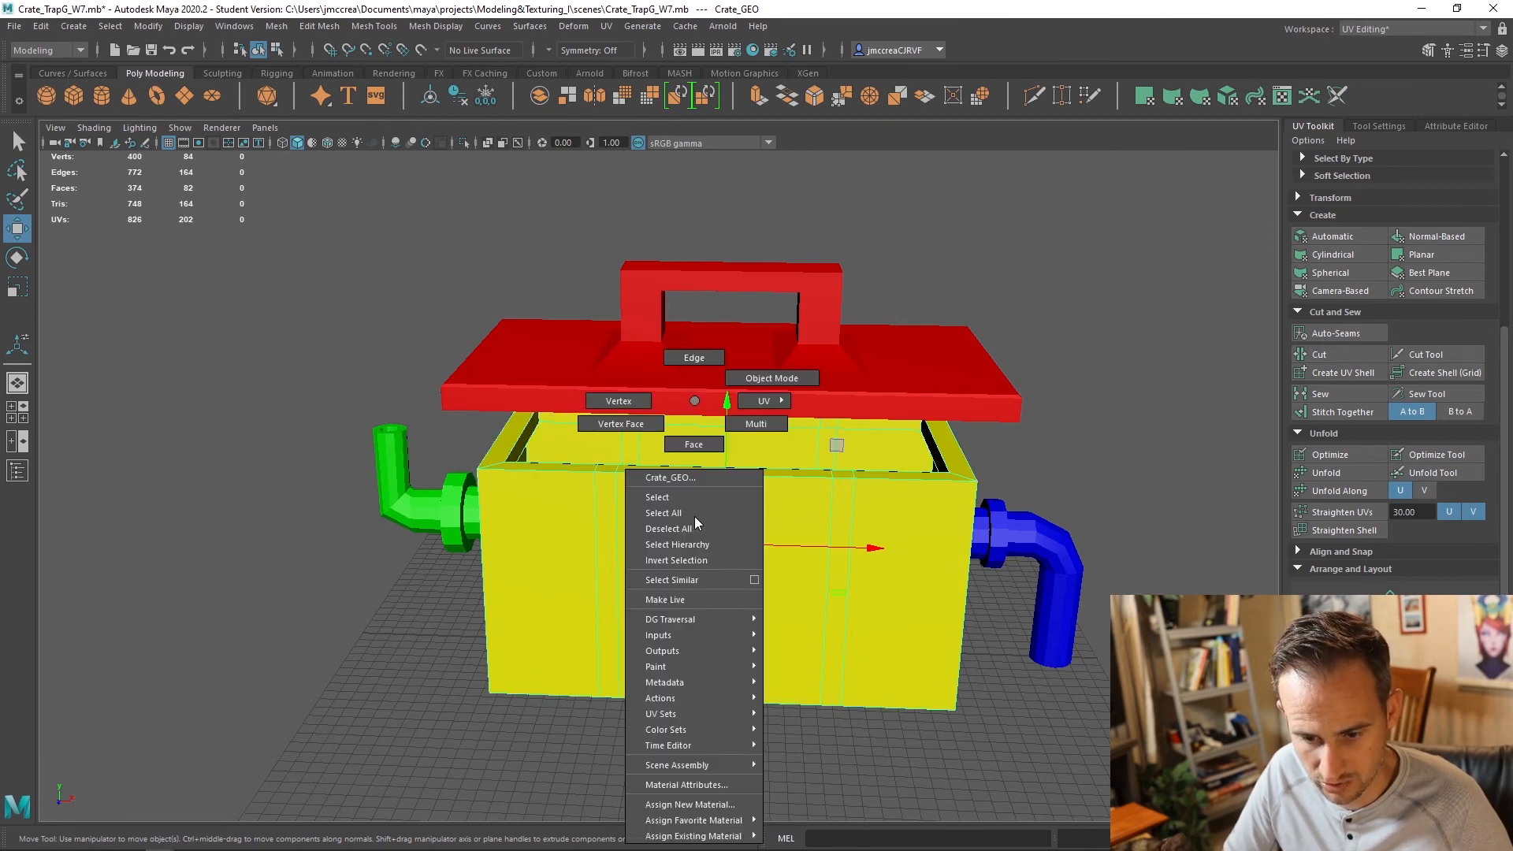
{"action": "left_click", "coordinate": [711, 805]}
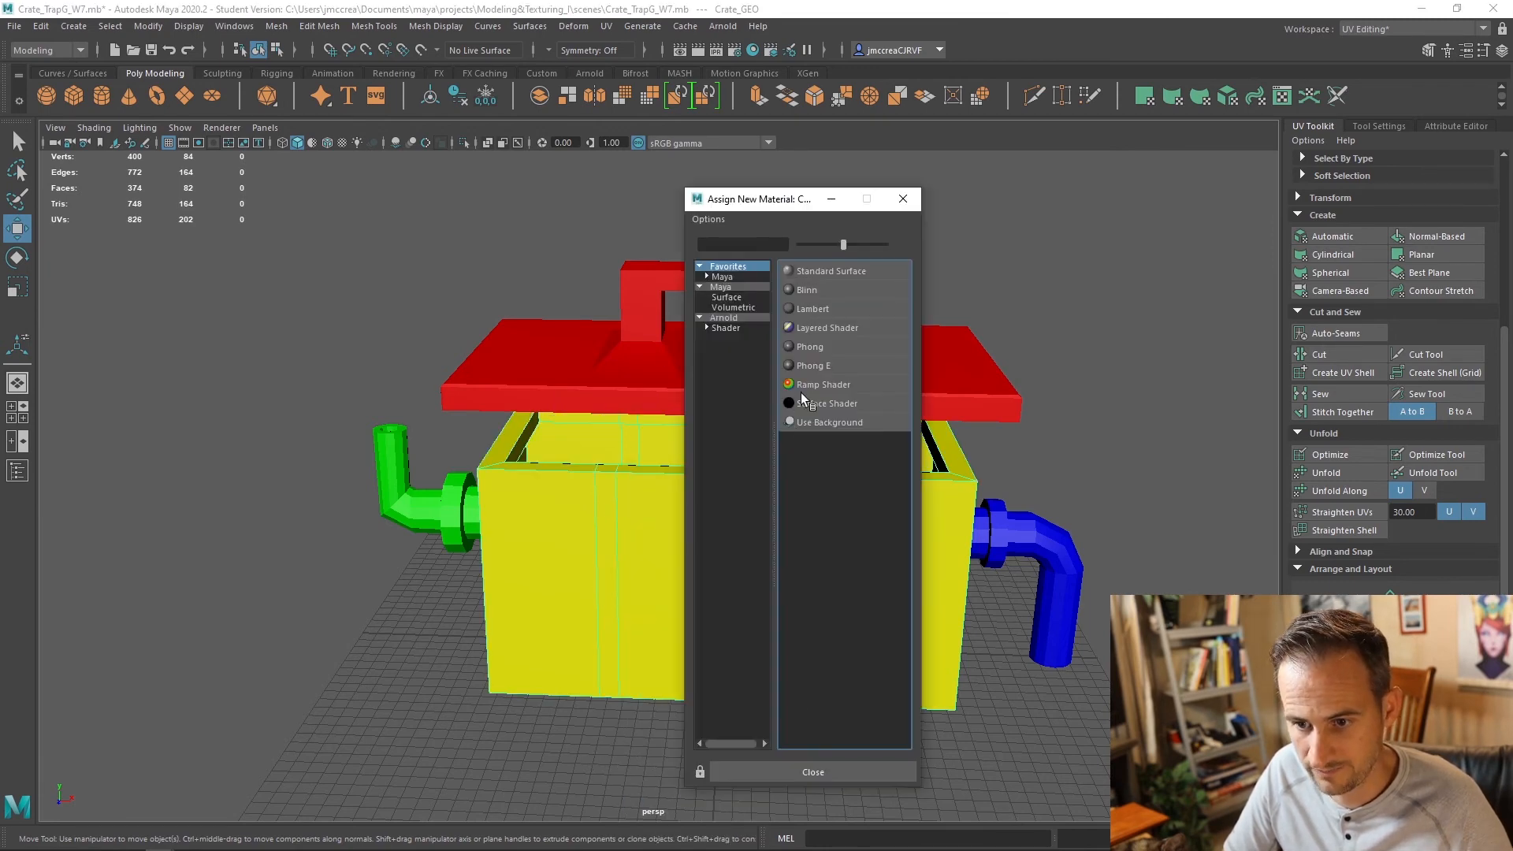
{"action": "left_click", "coordinate": [728, 328]}
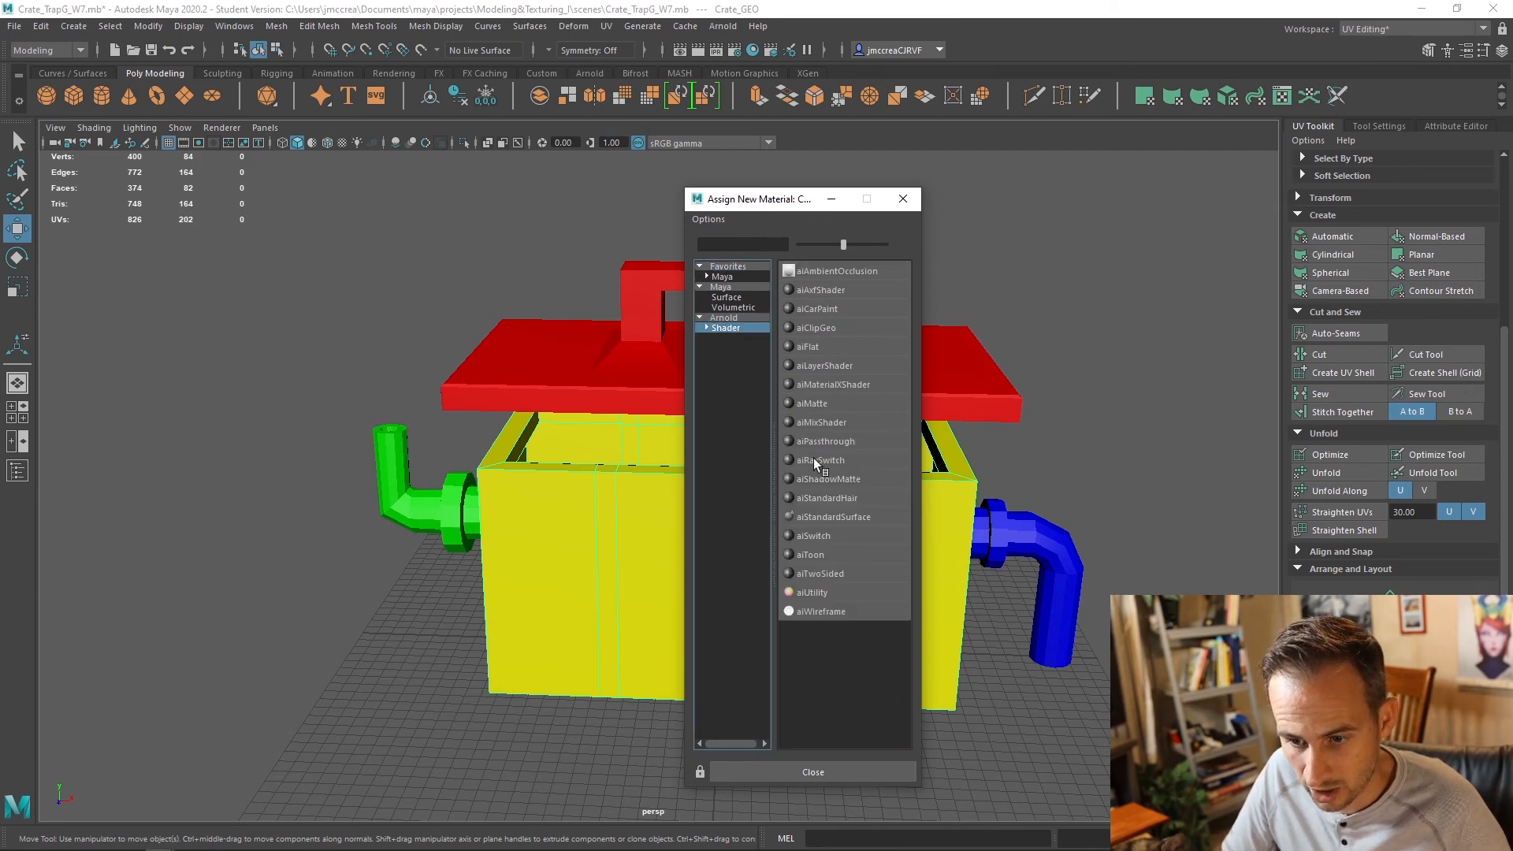
{"action": "left_click", "coordinate": [804, 517]}
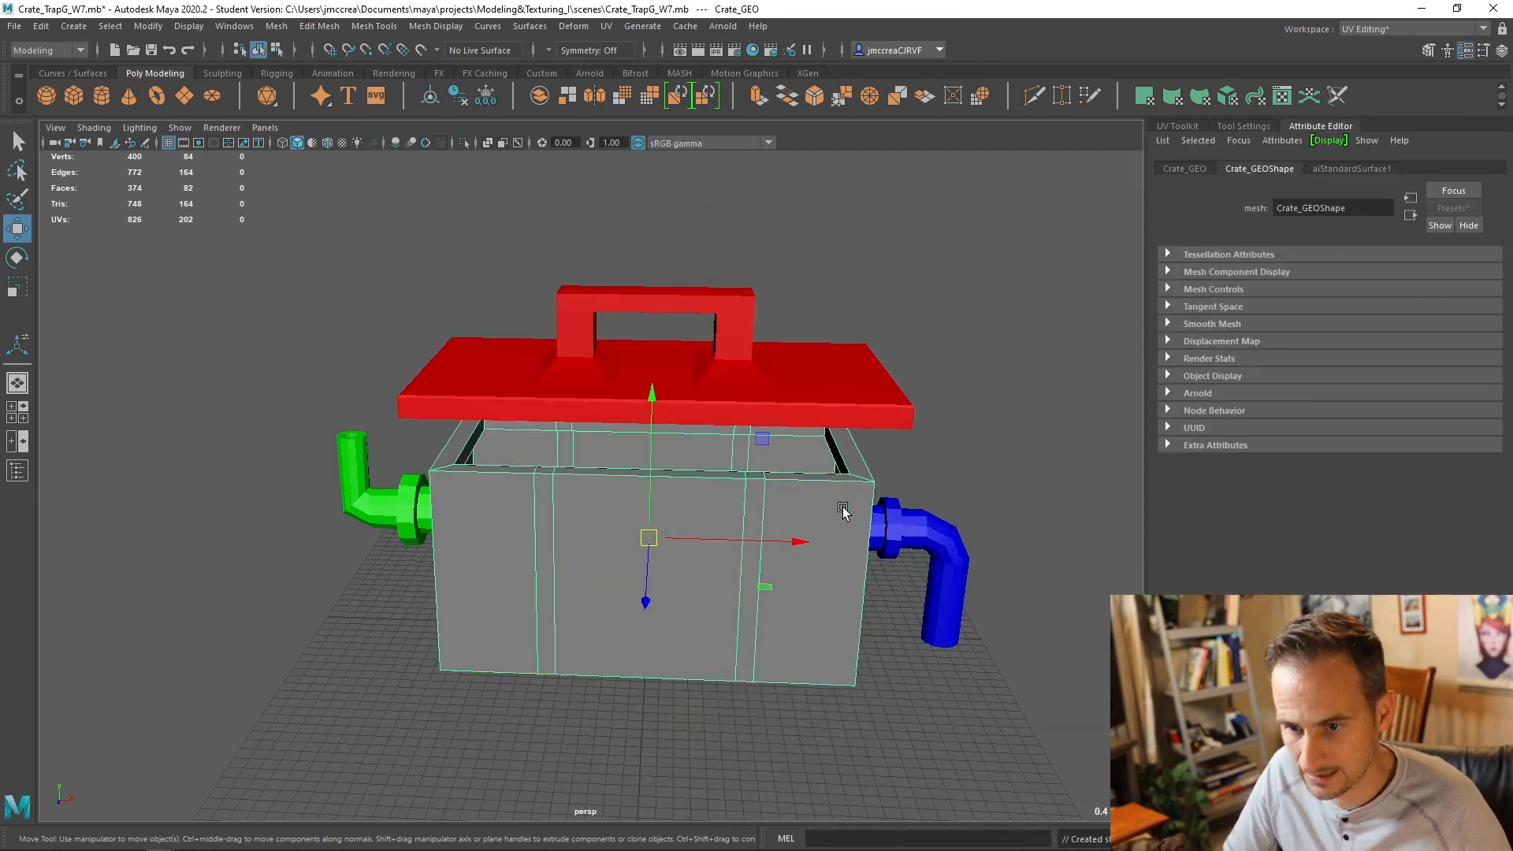
Step: Connect a File texture to the crate material's base color and load Crate_Sub_Crate_BaseColor.png from the Crate_W7 folder
{"action": "left_click", "coordinate": [1336, 167]}
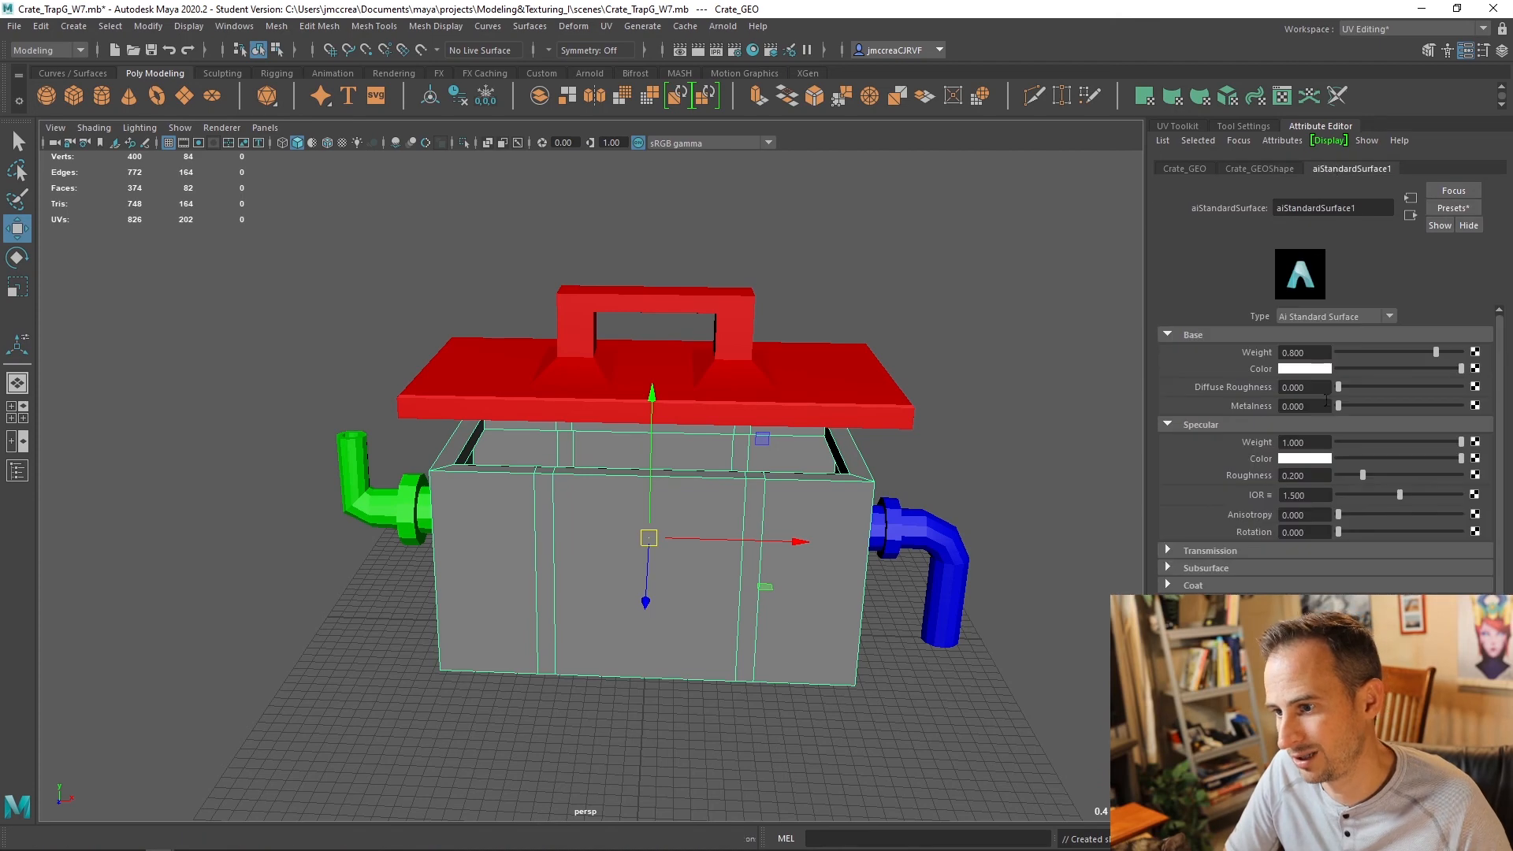
{"action": "left_click", "coordinate": [1475, 368]}
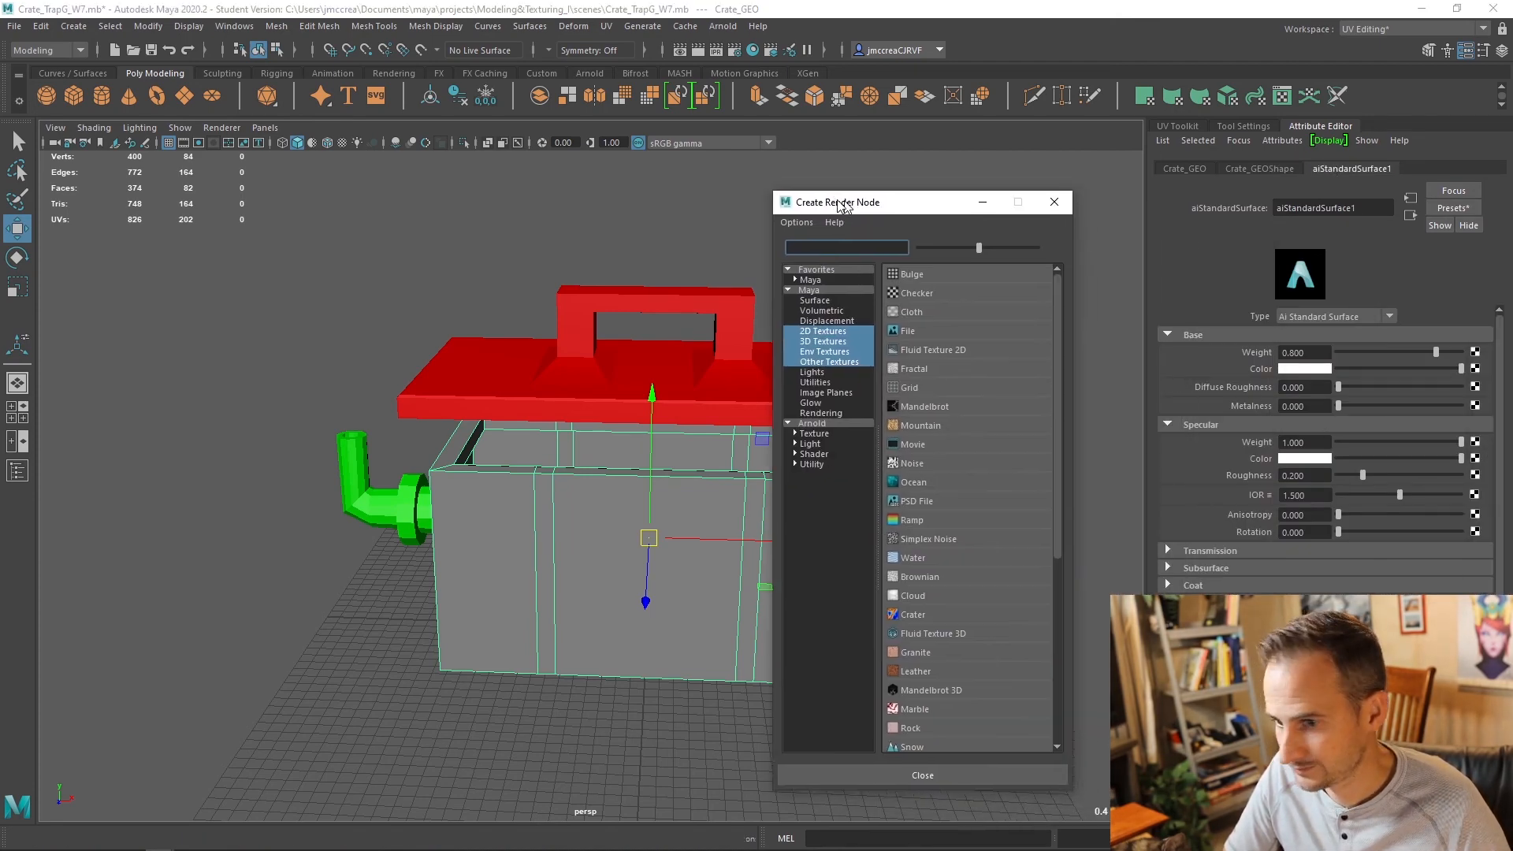
{"action": "left_click_drag", "start_coordinate": [854, 210], "coordinate": [693, 199]}
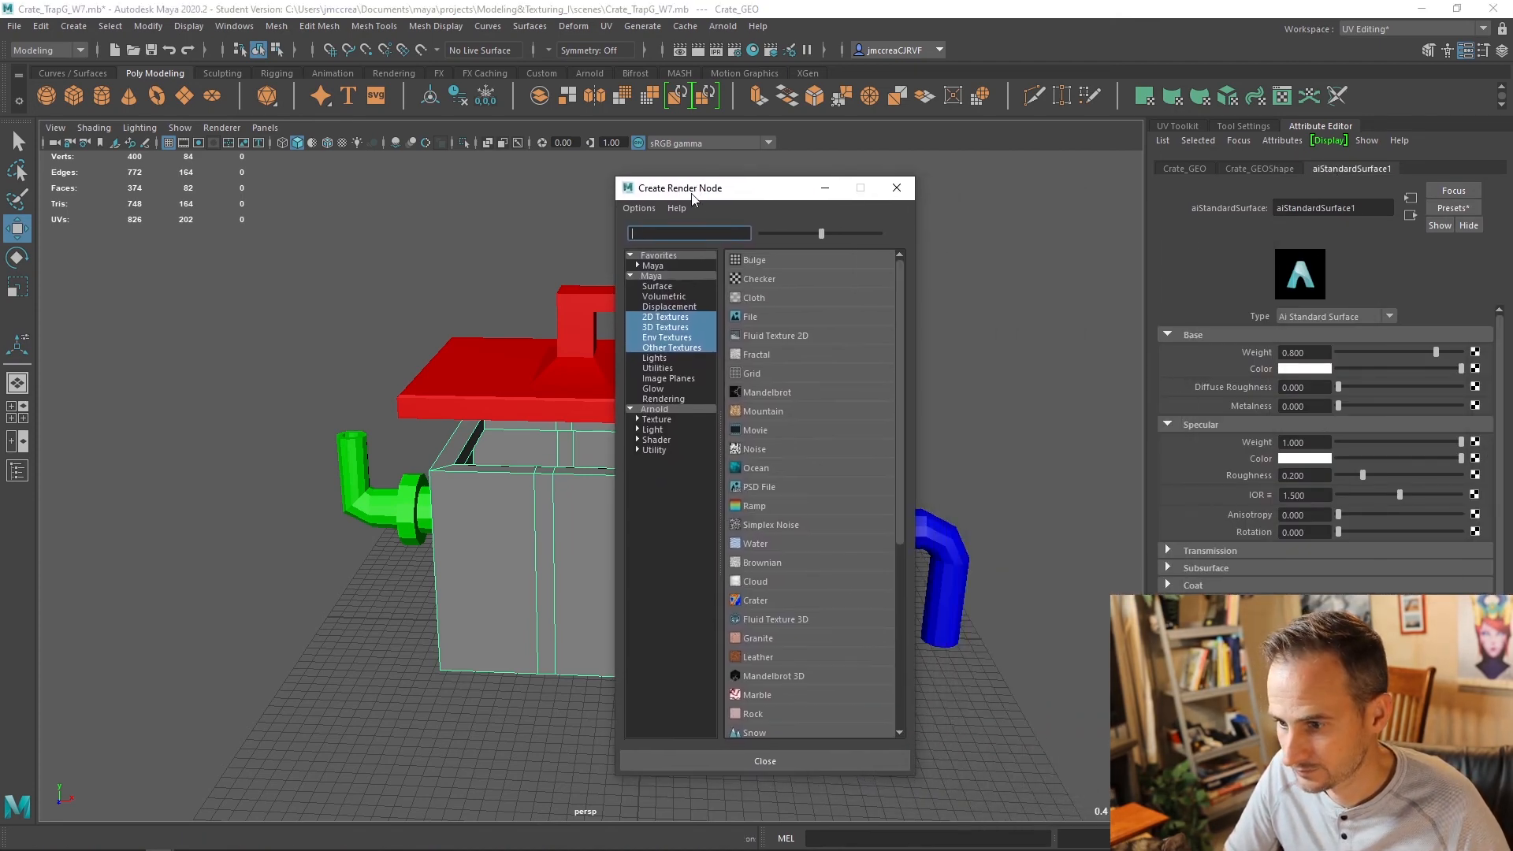
{"action": "left_click", "coordinate": [769, 323]}
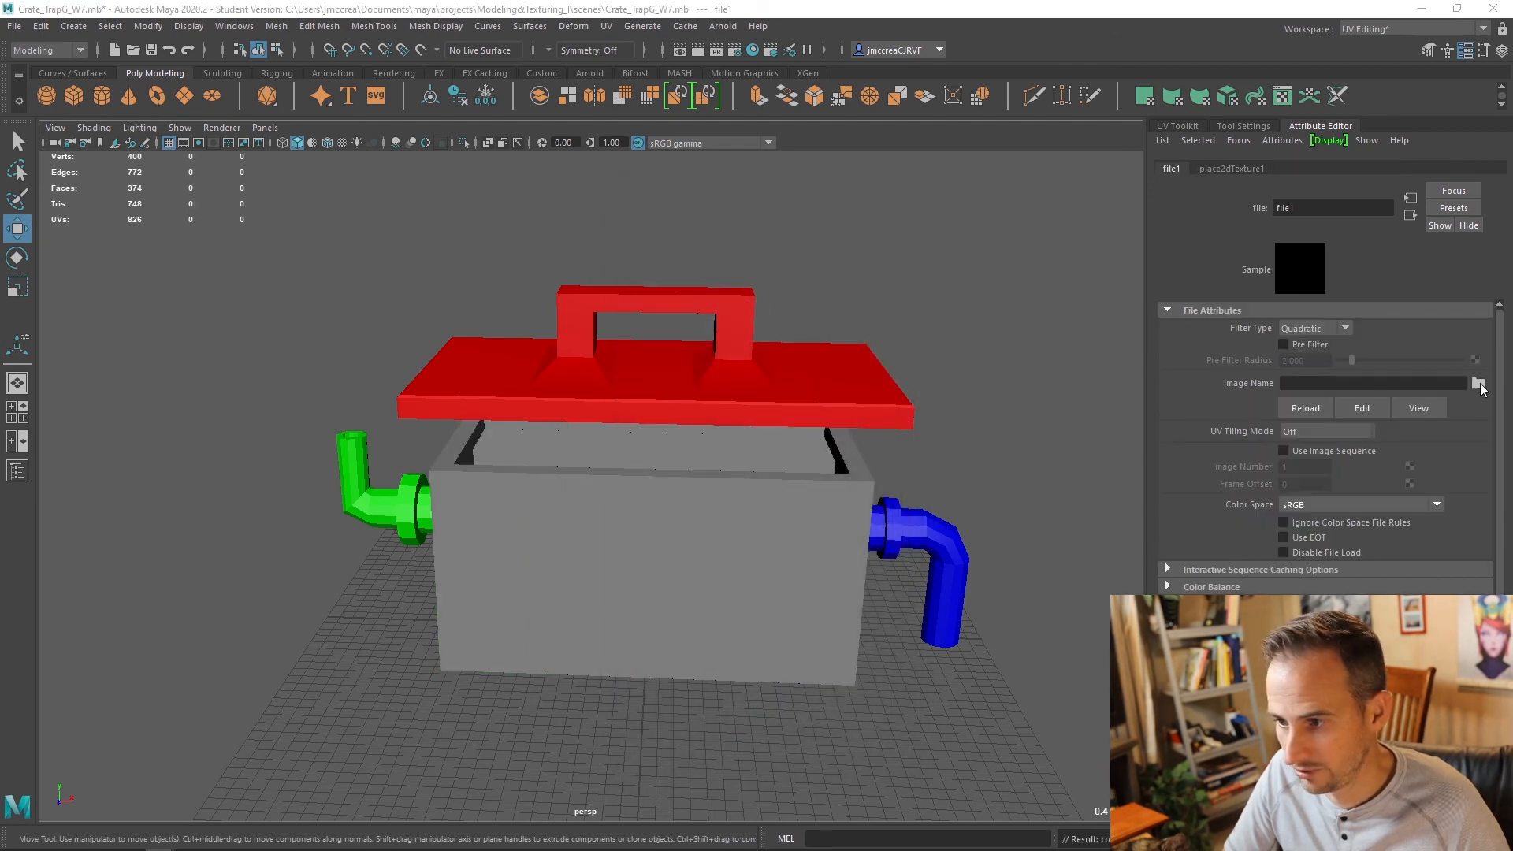
{"action": "left_click_drag", "start_coordinate": [713, 288], "coordinate": [687, 279]}
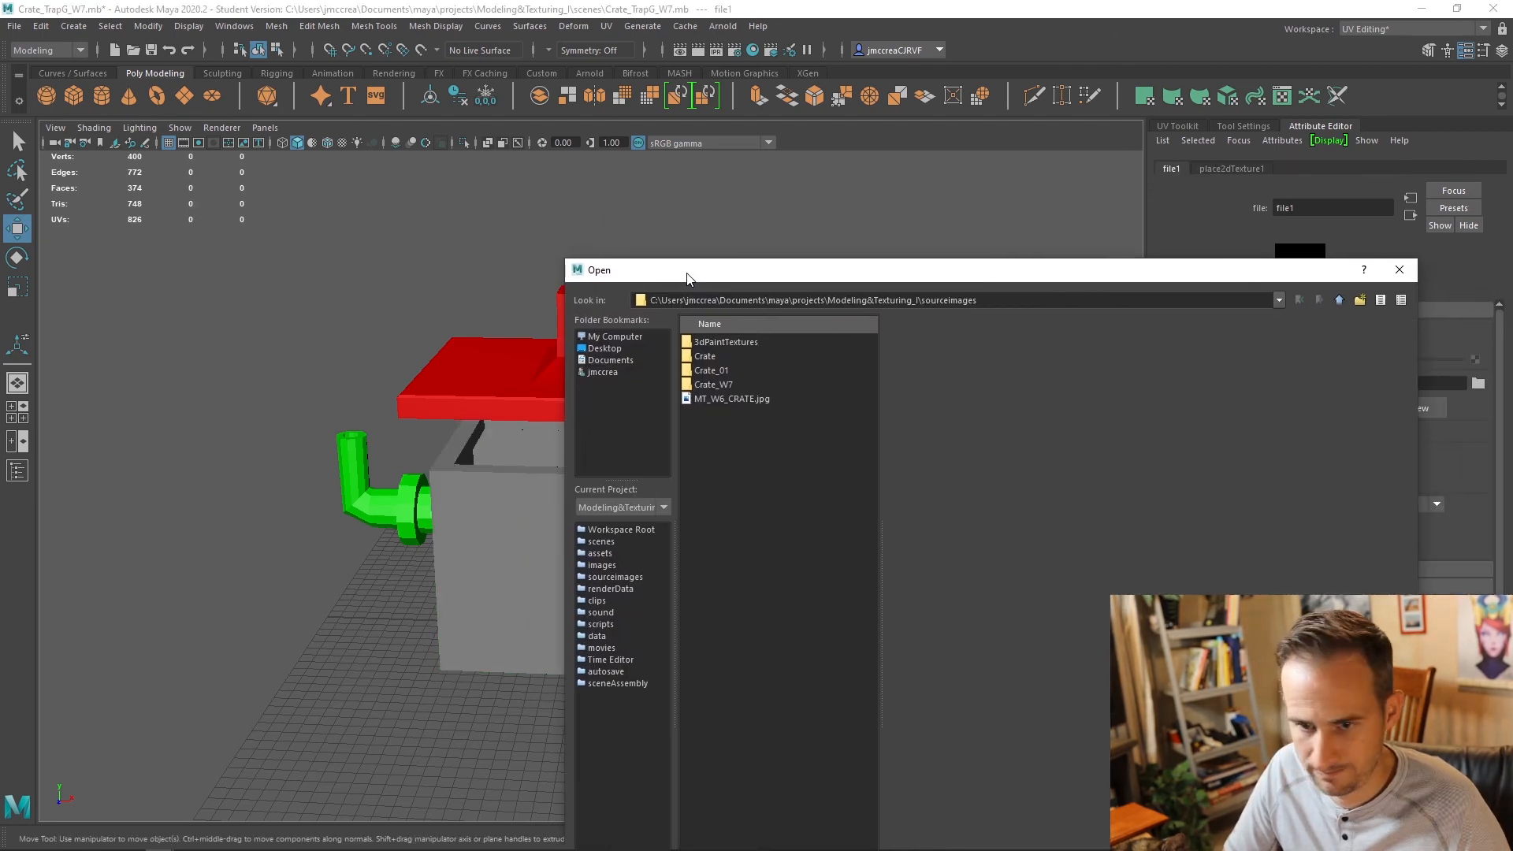
{"action": "double_click", "coordinate": [711, 385]}
{"action": "left_click", "coordinate": [773, 342]}
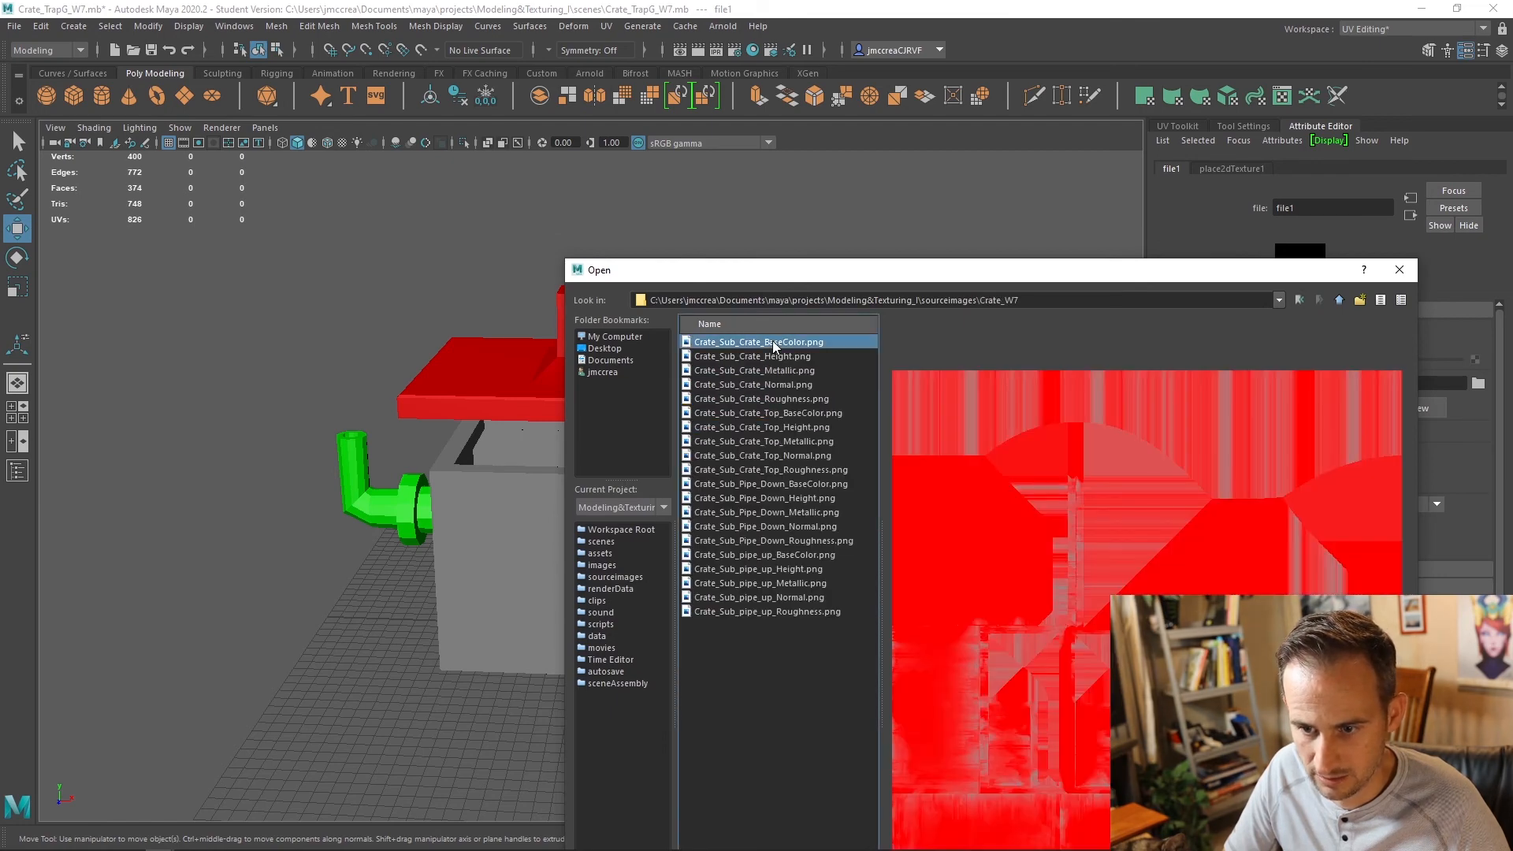
{"action": "left_click_drag", "start_coordinate": [1180, 274], "coordinate": [754, 167]}
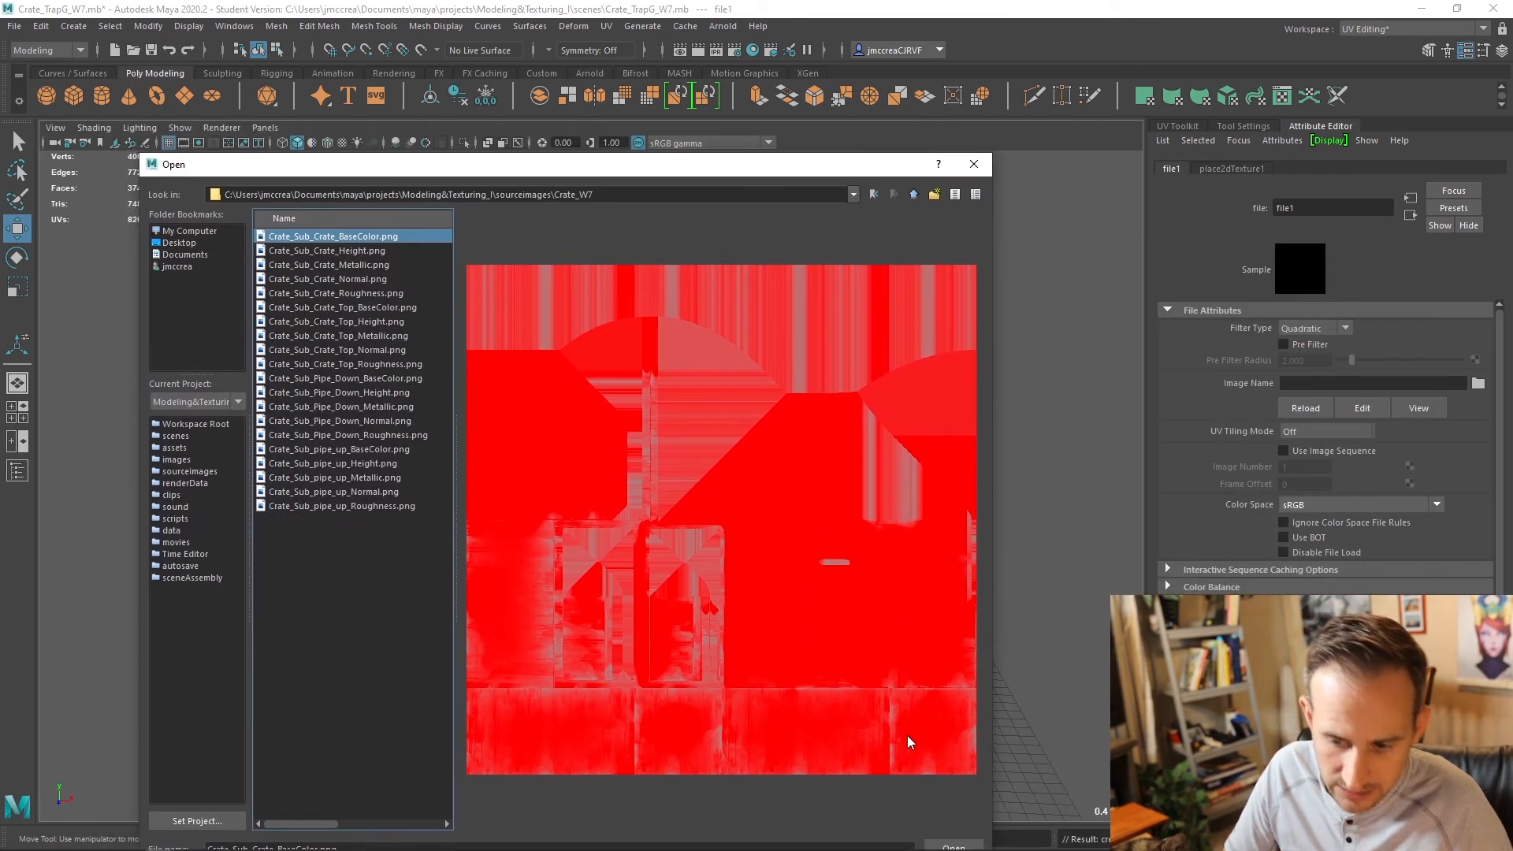
{"action": "left_click", "coordinate": [954, 846]}
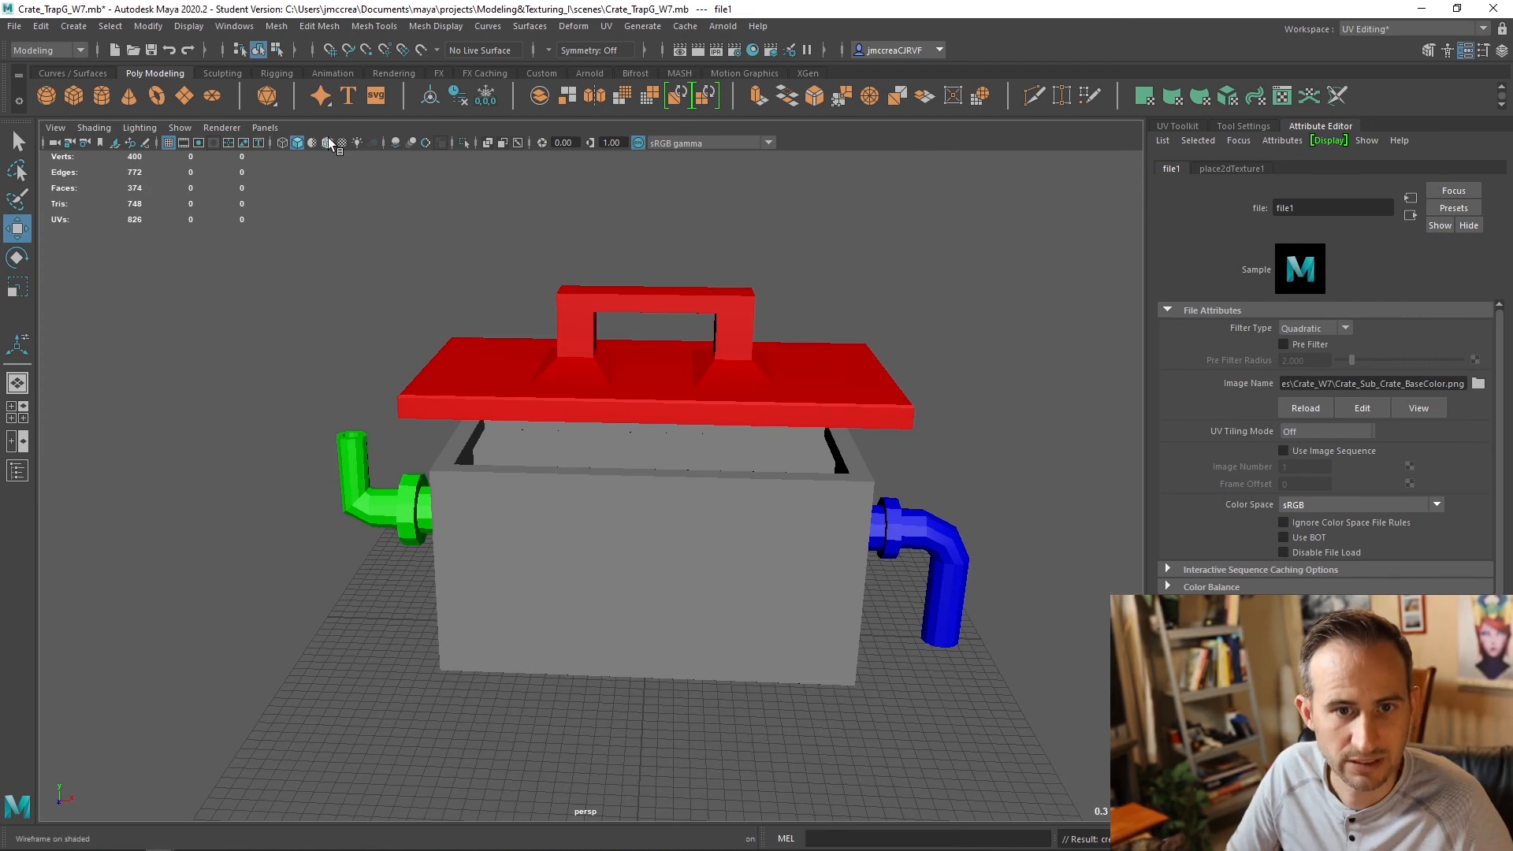
Step: Turn on textured display in the viewport, select the crate and view its base color from several angles
{"action": "left_click", "coordinate": [342, 143]}
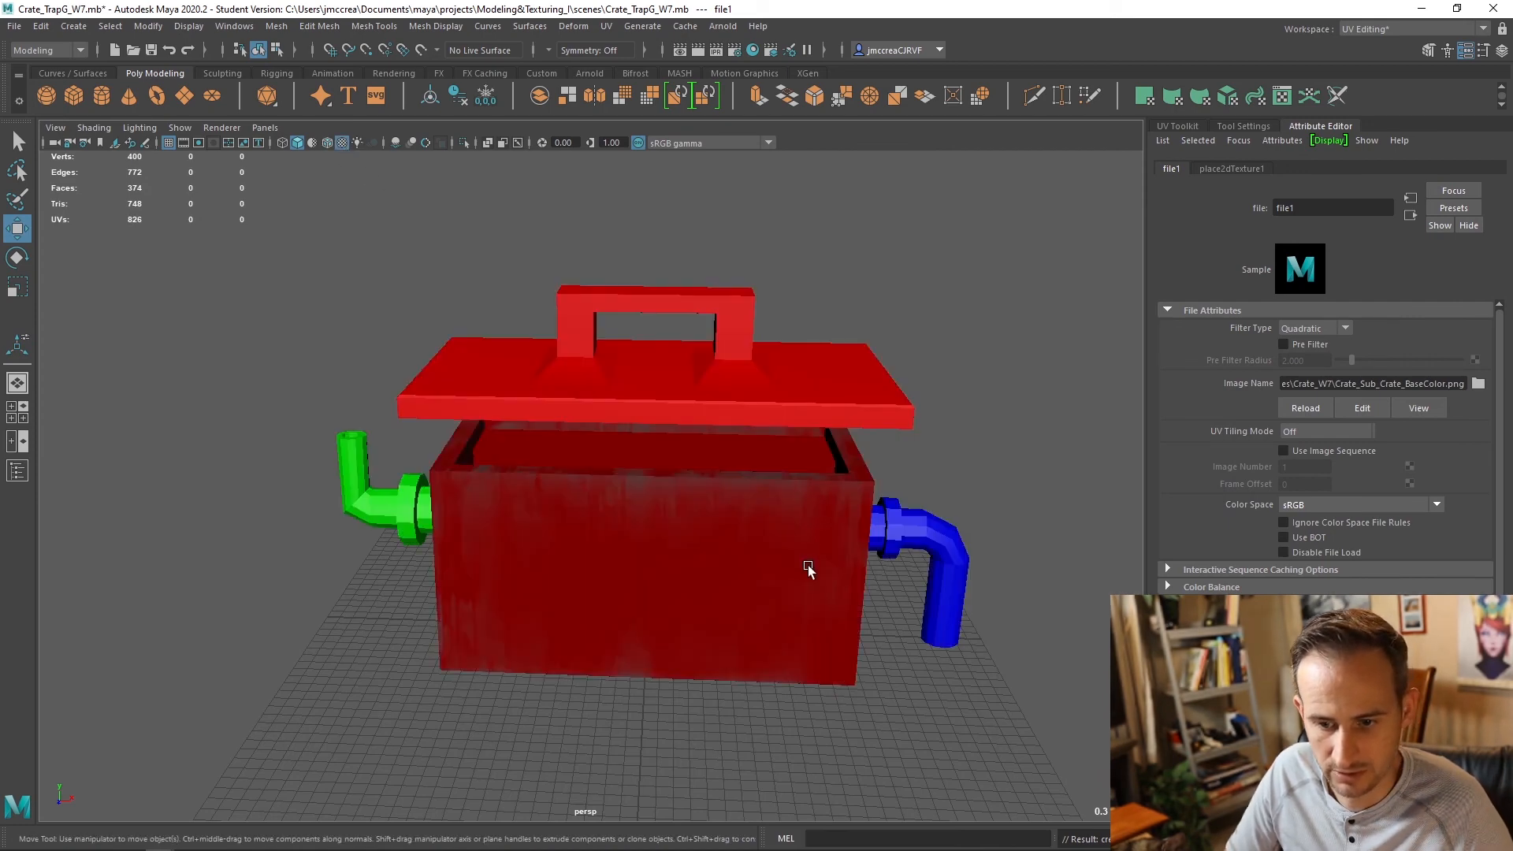
{"action": "left_click_drag", "start_coordinate": [803, 567], "coordinate": [615, 473], "text": "alt"}
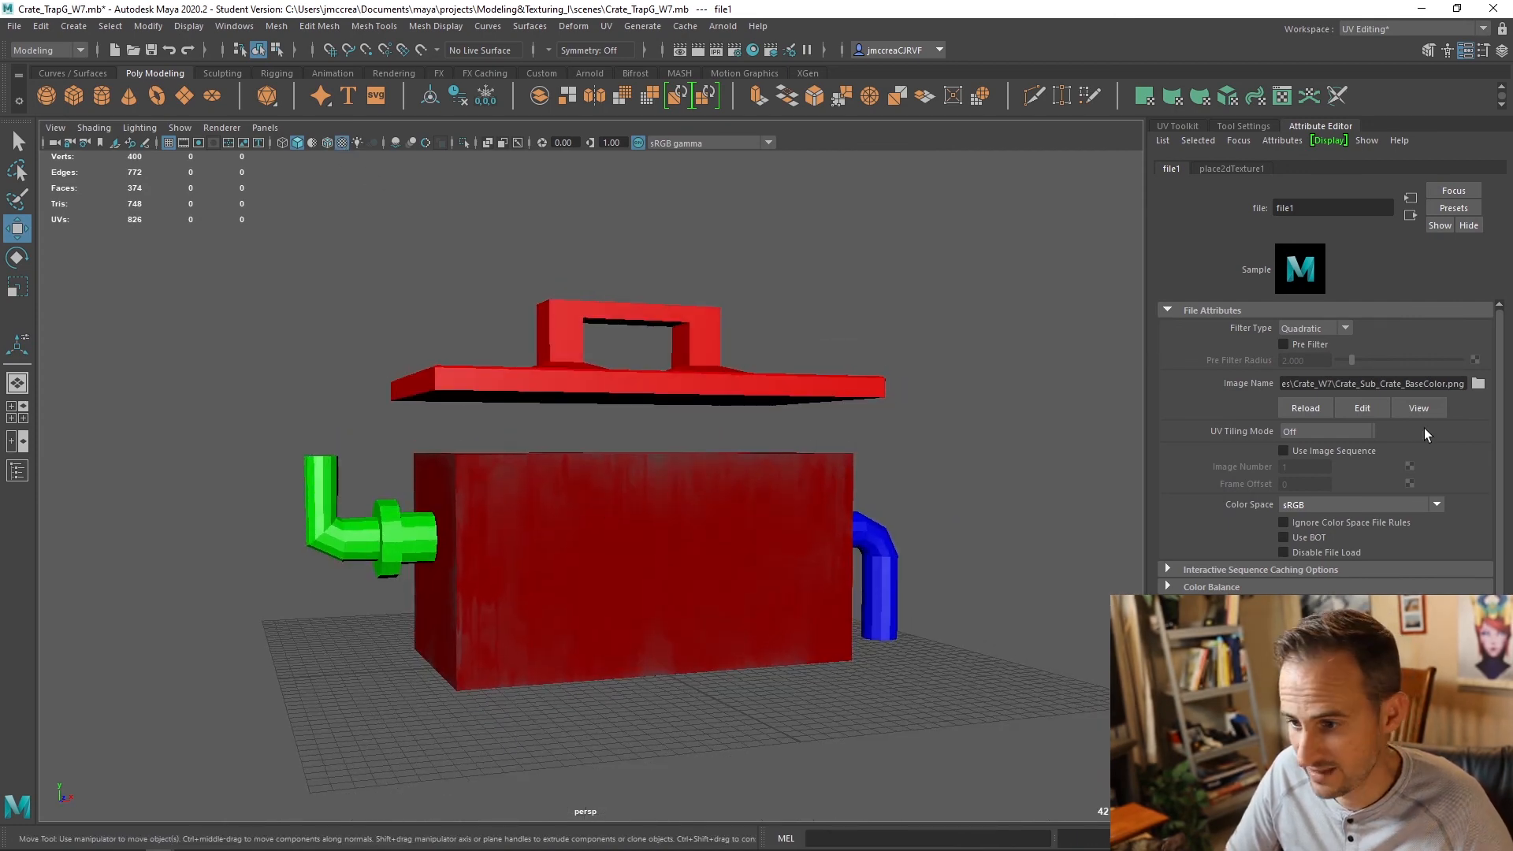
{"action": "left_click", "coordinate": [699, 499]}
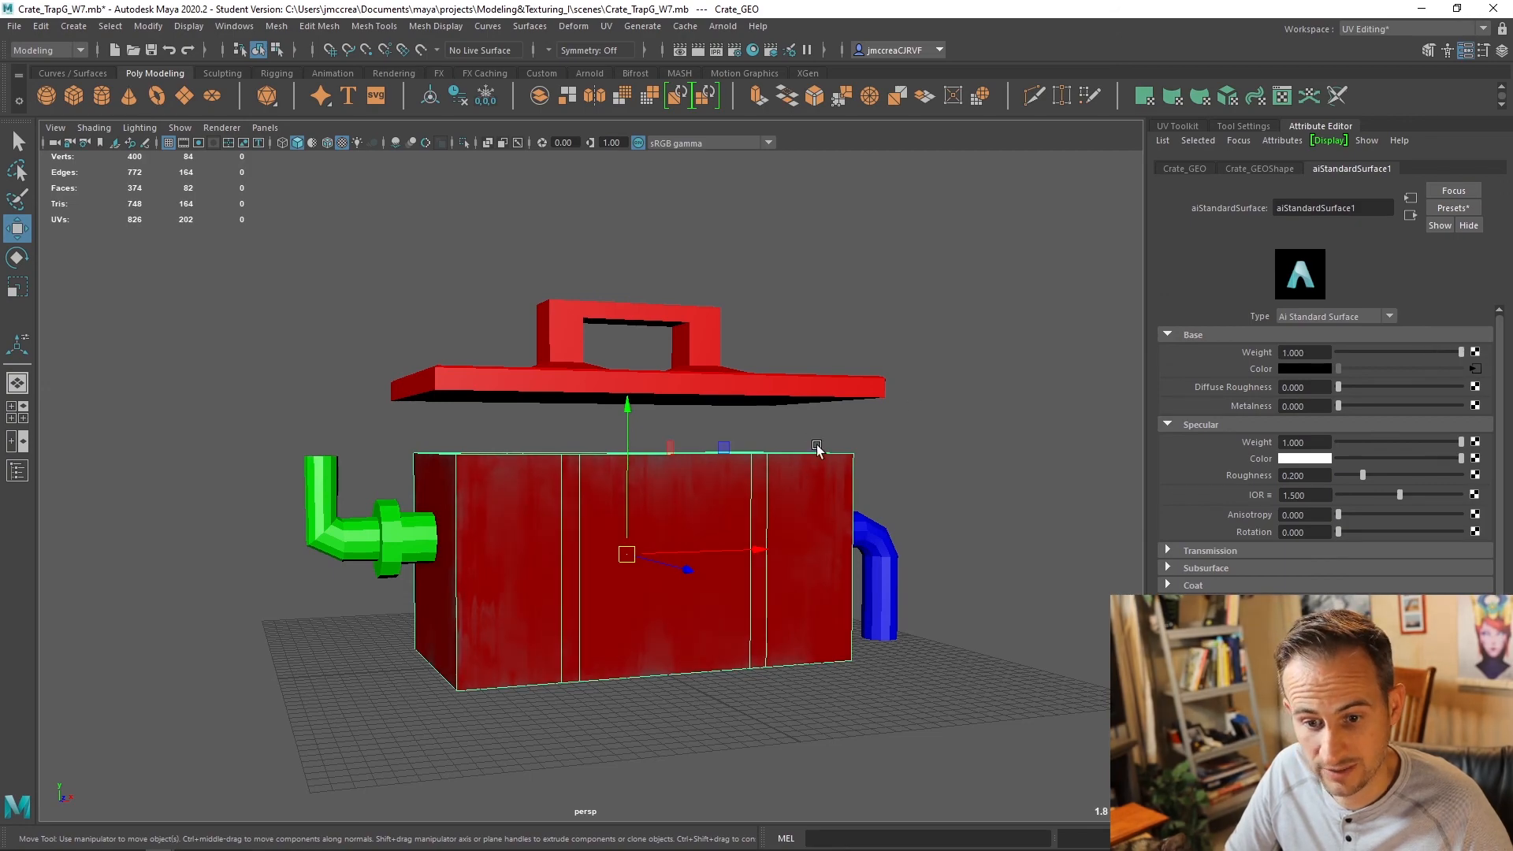
{"action": "left_click_drag", "start_coordinate": [817, 447], "coordinate": [735, 560], "text": "alt"}
{"action": "middle_click_drag", "start_coordinate": [735, 559], "coordinate": [710, 339], "text": "alt"}
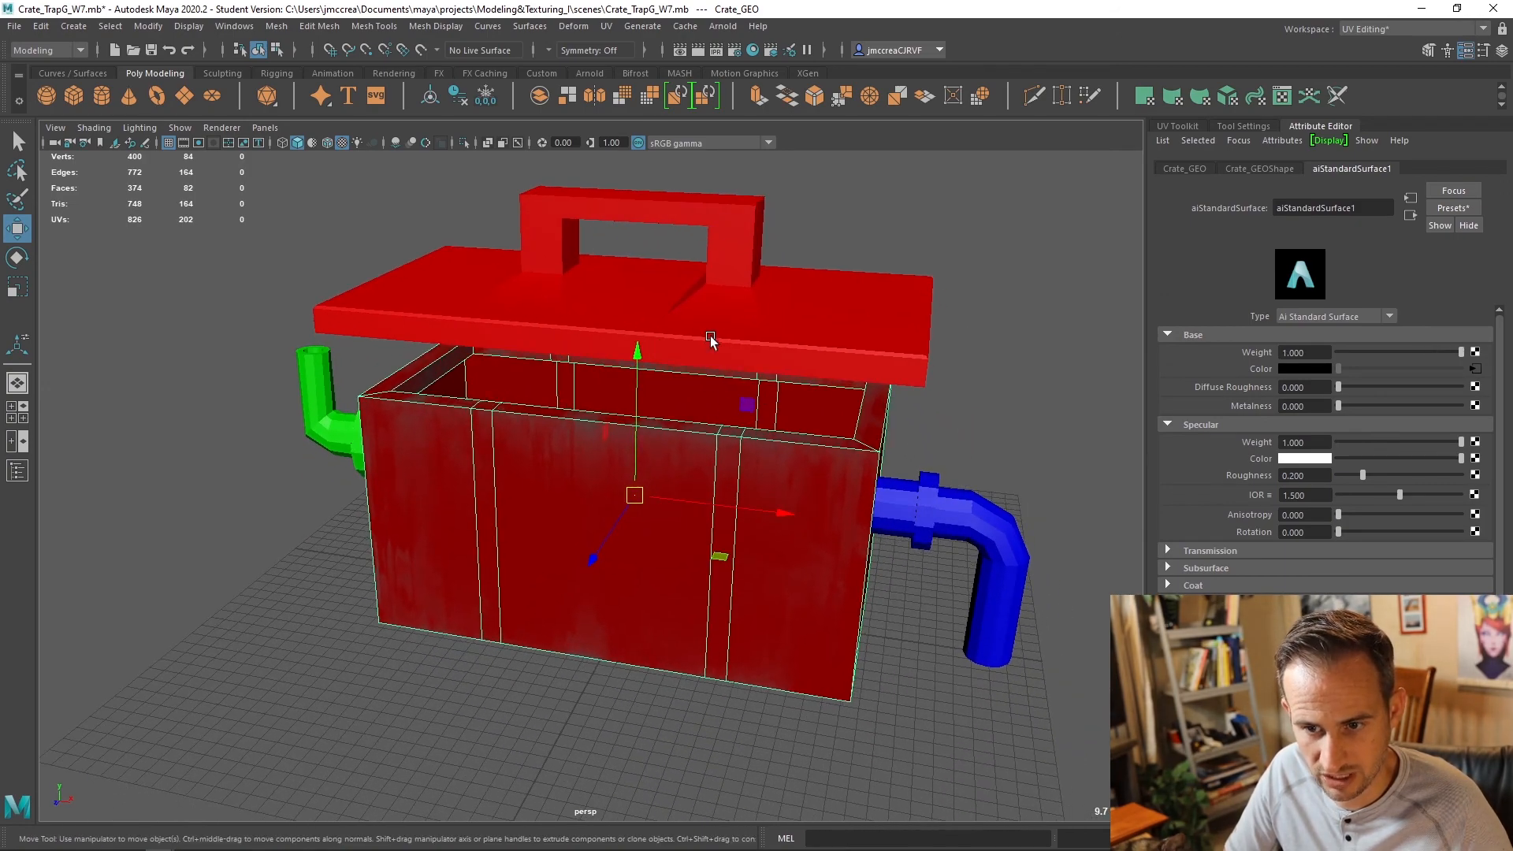
{"action": "left_click_drag", "start_coordinate": [666, 470], "coordinate": [654, 364], "text": "alt"}
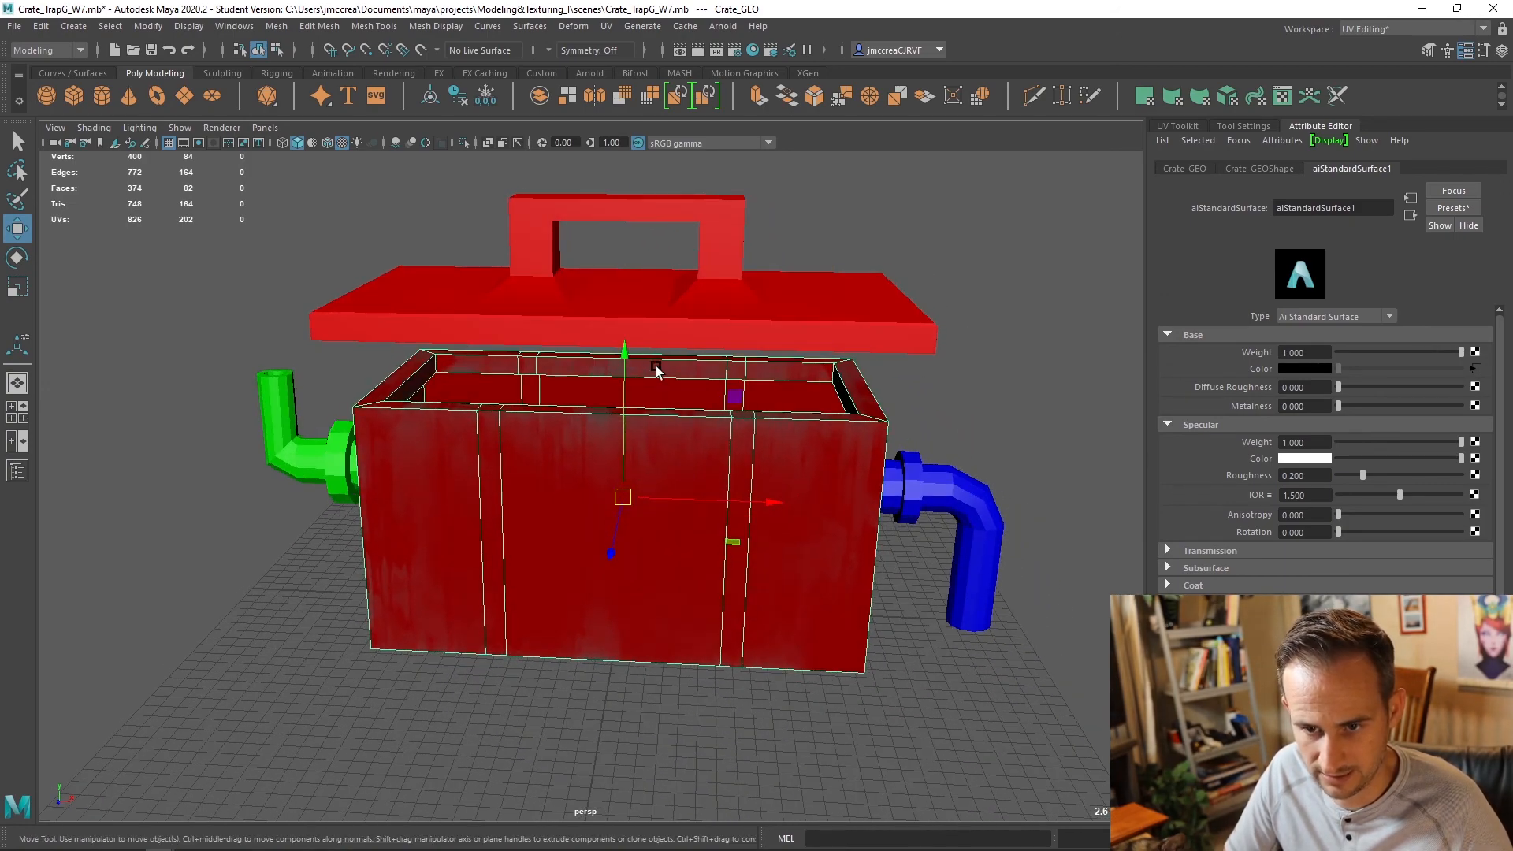
Step: Hide the red lid, the blue pipe and the green pipe so only the crate body is displayed
{"action": "left_click", "coordinate": [660, 314]}
{"action": "key", "text": "ctrl+h"}
{"action": "left_click", "coordinate": [989, 543]}
{"action": "key", "text": "ctrl+h"}
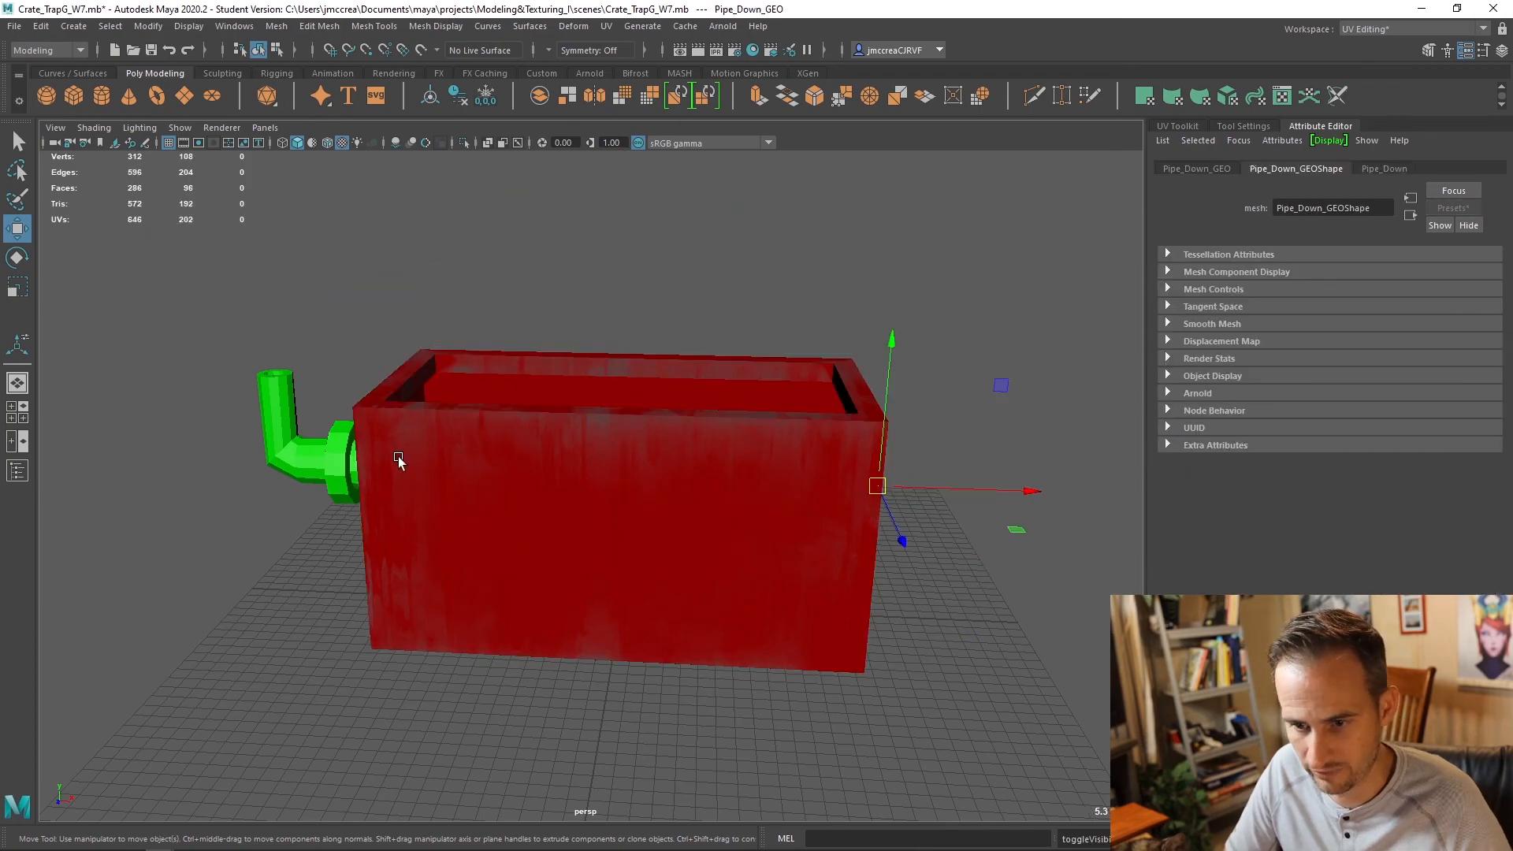
{"action": "left_click", "coordinate": [331, 439]}
{"action": "key", "text": "ctrl+h"}
{"action": "mouse_move", "coordinate": [698, 497]}
{"action": "left_mouse_down", "text": "alt"}
{"action": "mouse_move", "coordinate": [716, 499]}
{"action": "mouse_move", "coordinate": [820, 426]}
{"action": "mouse_move", "coordinate": [693, 439]}
{"action": "mouse_move", "coordinate": [686, 483]}
{"action": "left_mouse_up", "text": "alt"}
Step: Connect a File texture to the specular roughness of the crate's aiStandardSurface material
{"action": "left_click", "coordinate": [795, 441]}
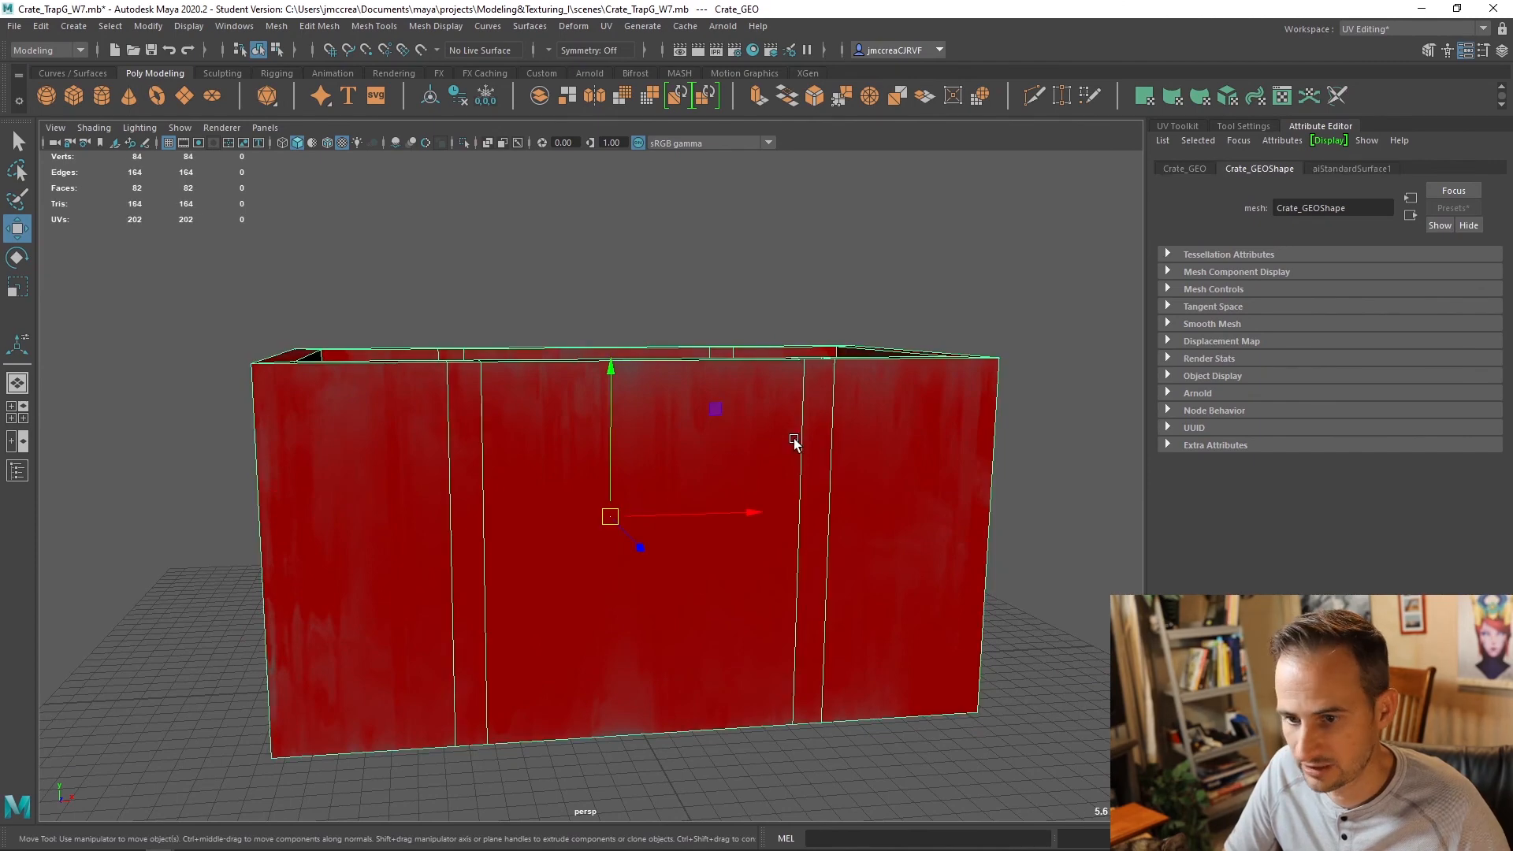
{"action": "left_click", "coordinate": [1343, 169]}
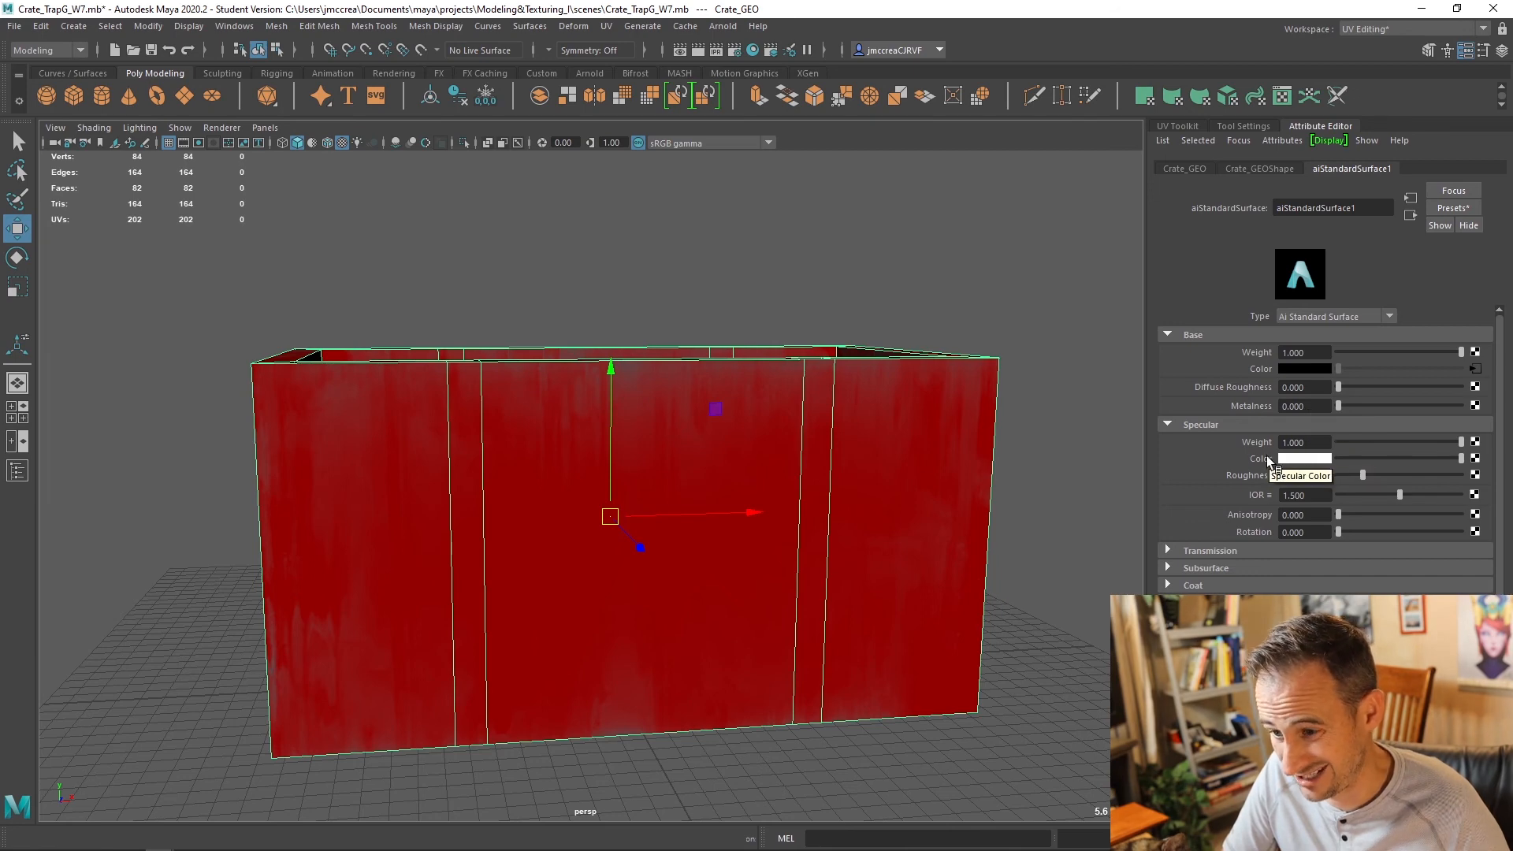
{"action": "left_click", "coordinate": [1474, 475]}
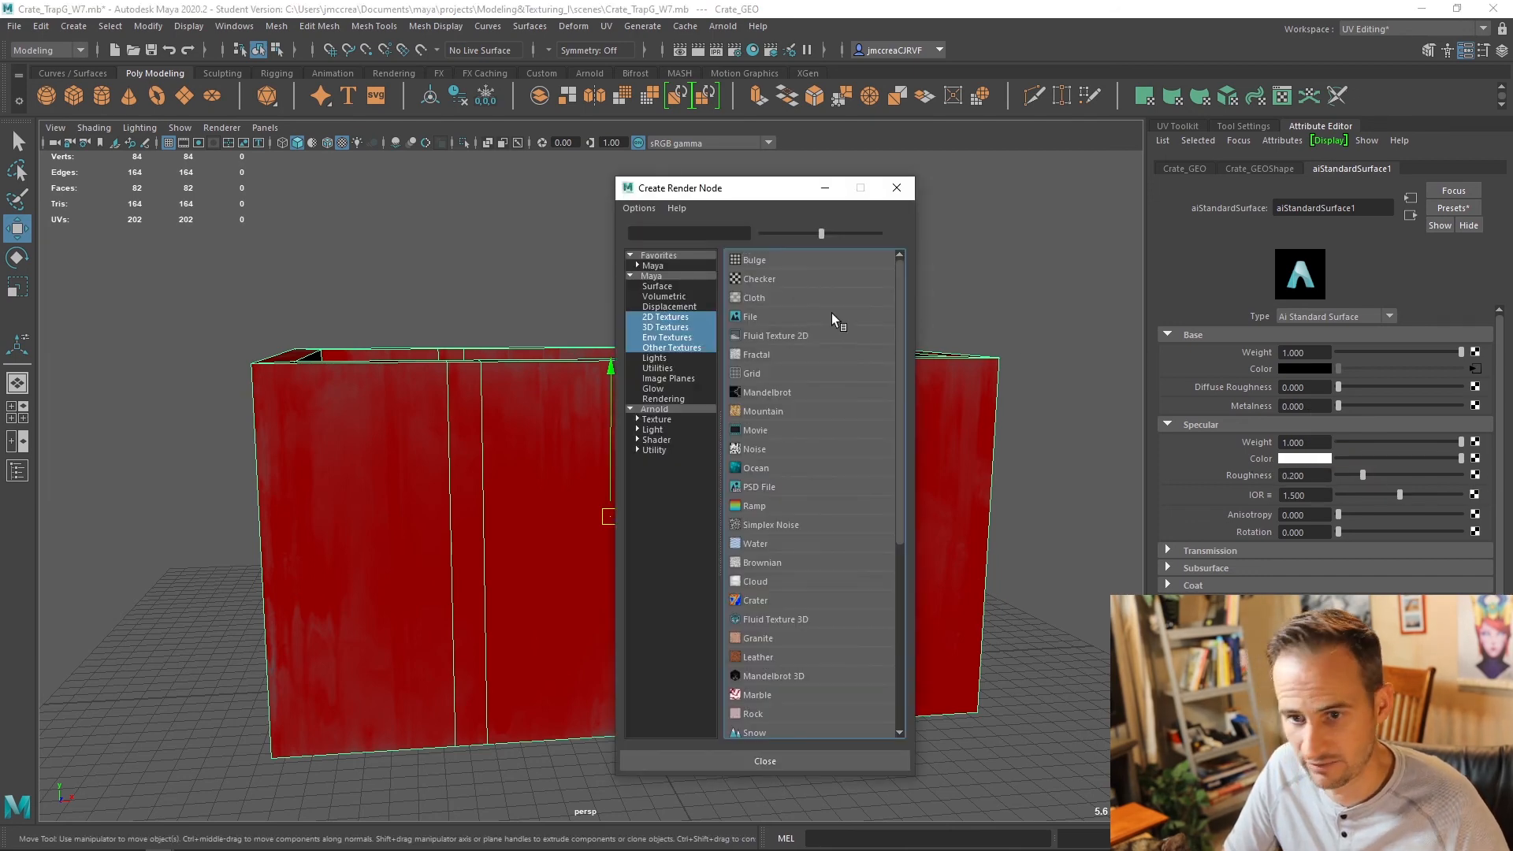
{"action": "left_click", "coordinate": [788, 313]}
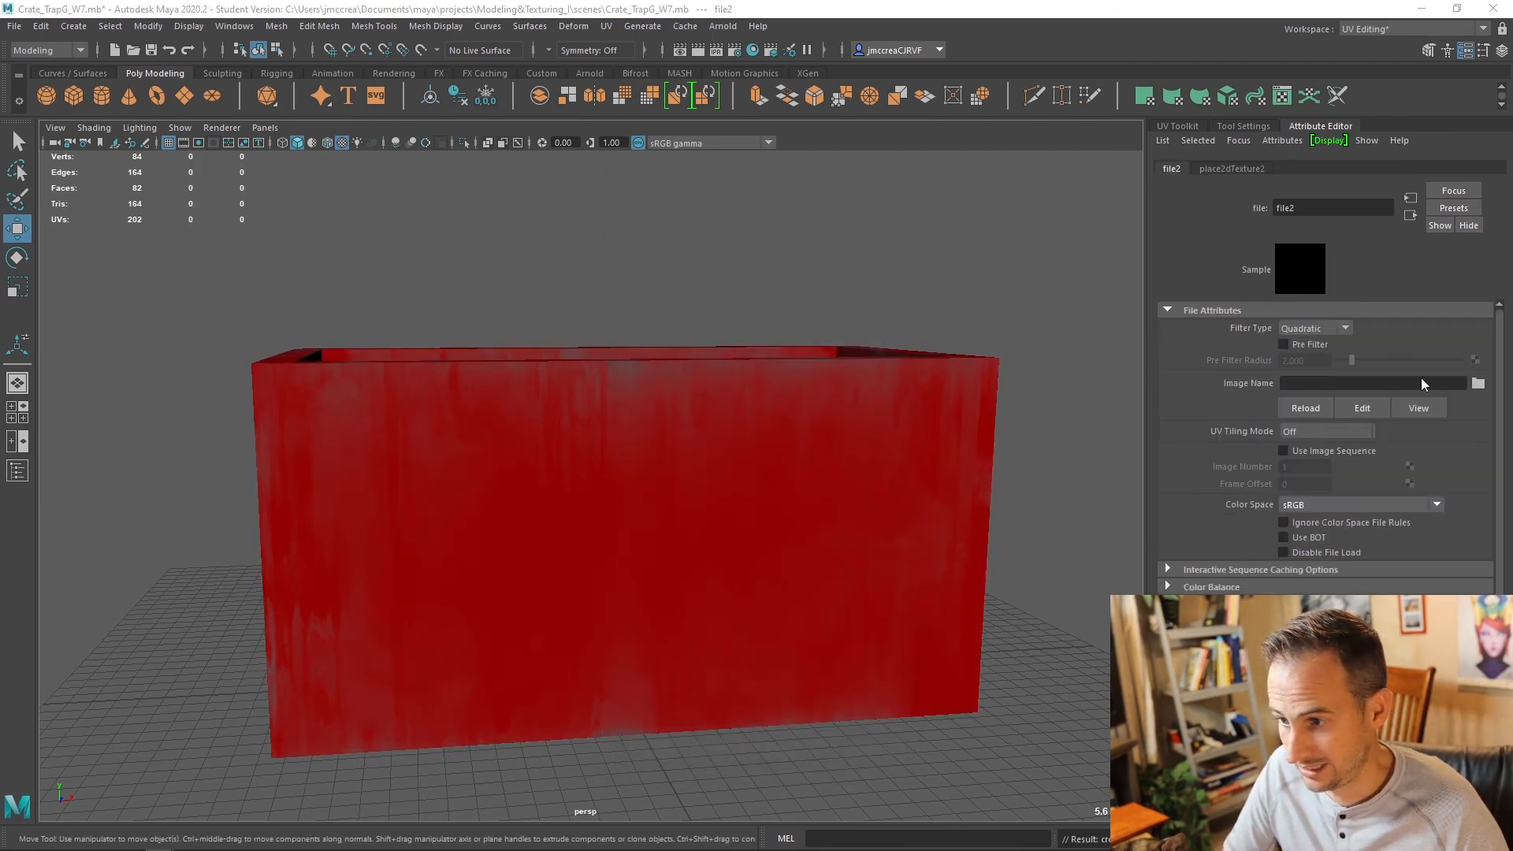
Step: Preview the crate's normal, metallic and height maps, load Crate_Sub_Crate_Roughness.png into the roughness file texture, and reselect the crate to view it
{"action": "left_click", "coordinate": [1478, 383]}
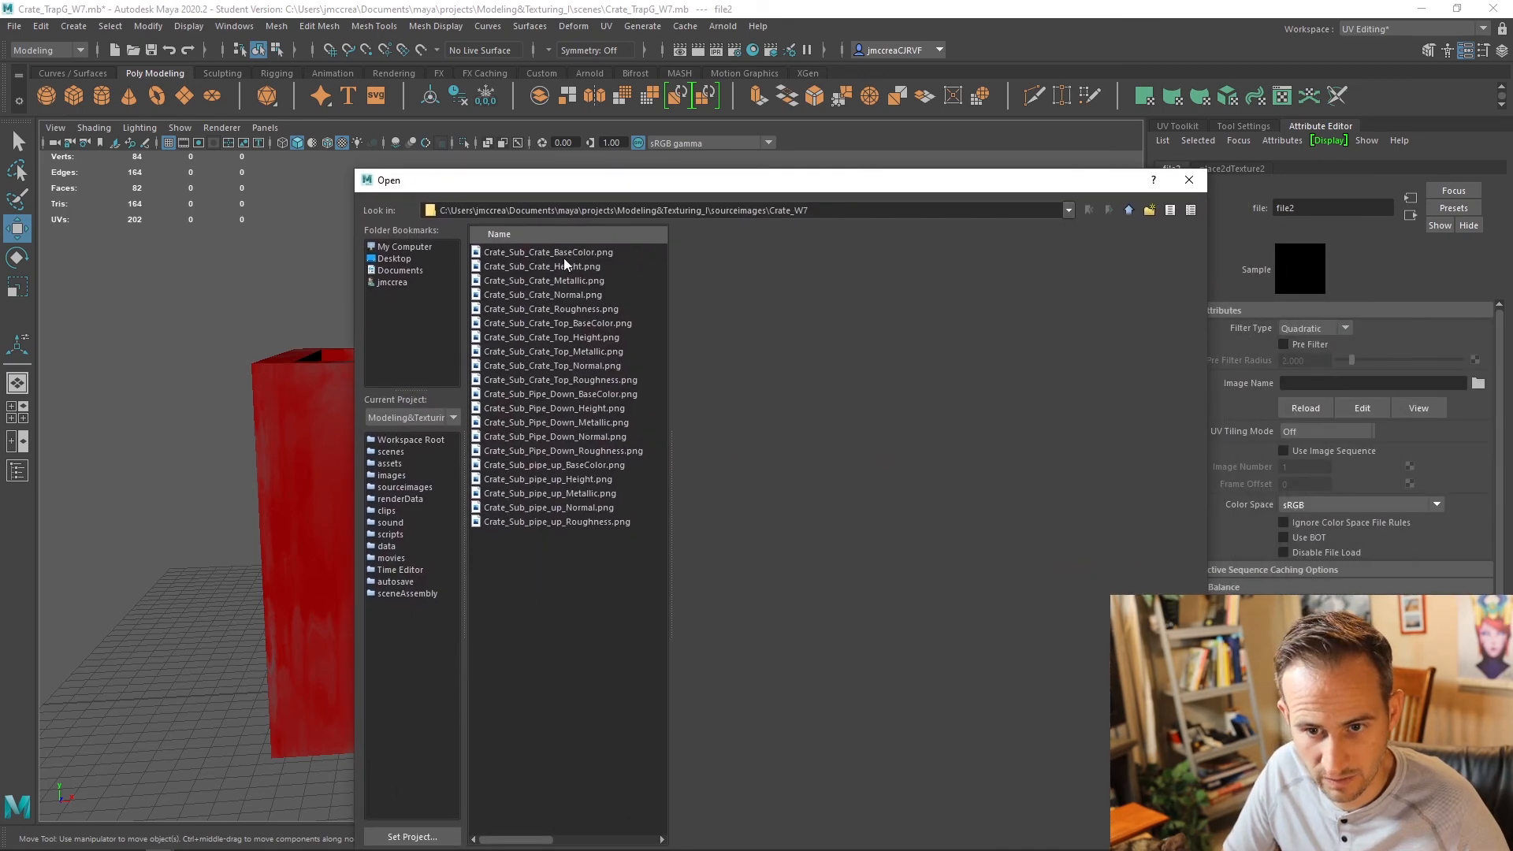
{"action": "left_click", "coordinate": [594, 309]}
{"action": "left_click_drag", "start_coordinate": [857, 185], "coordinate": [666, 72]}
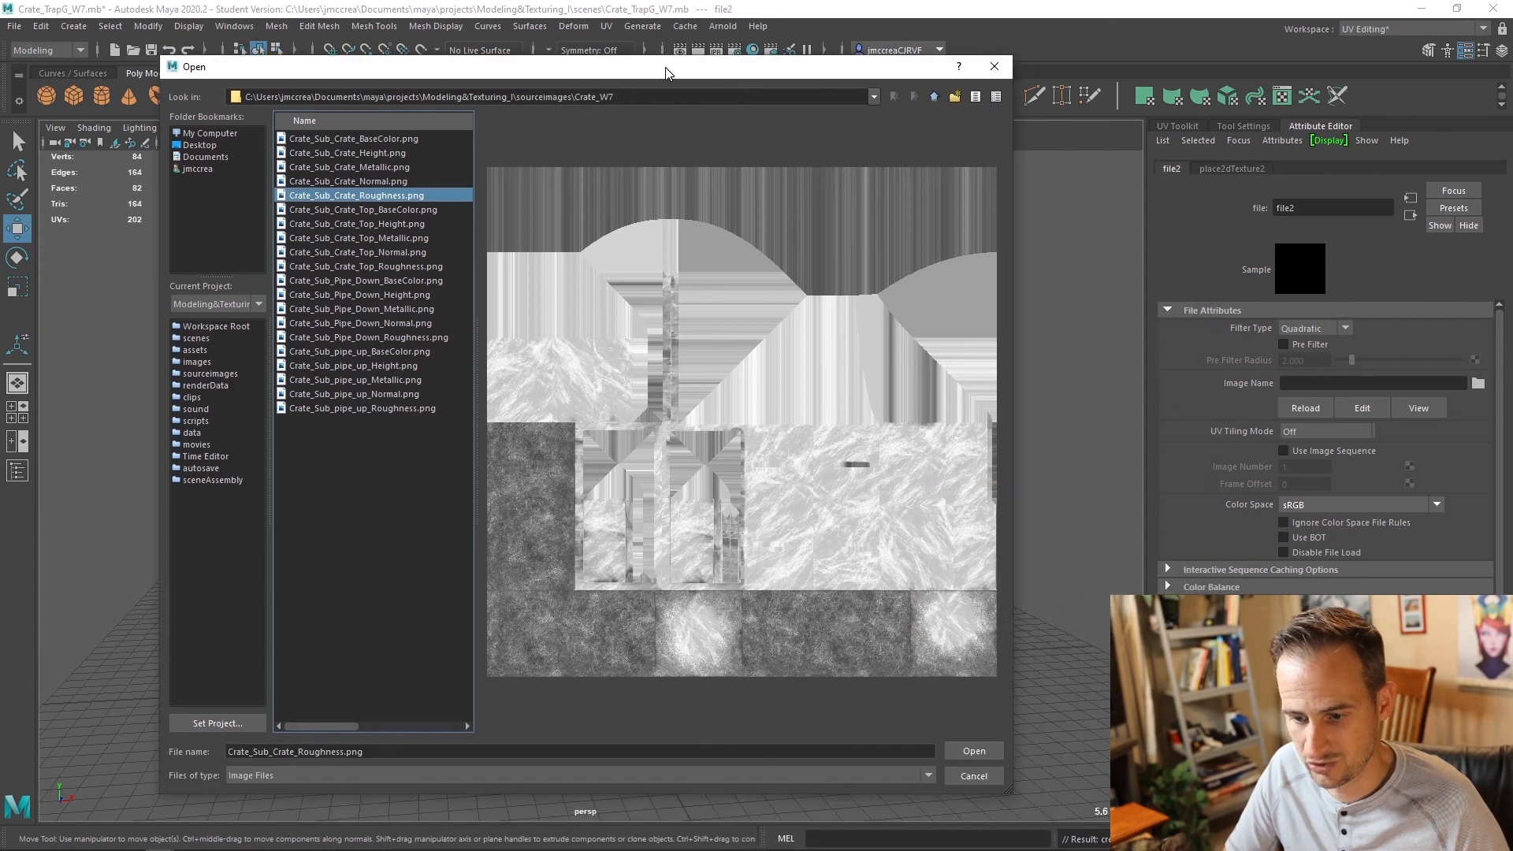
{"action": "left_click", "coordinate": [359, 182]}
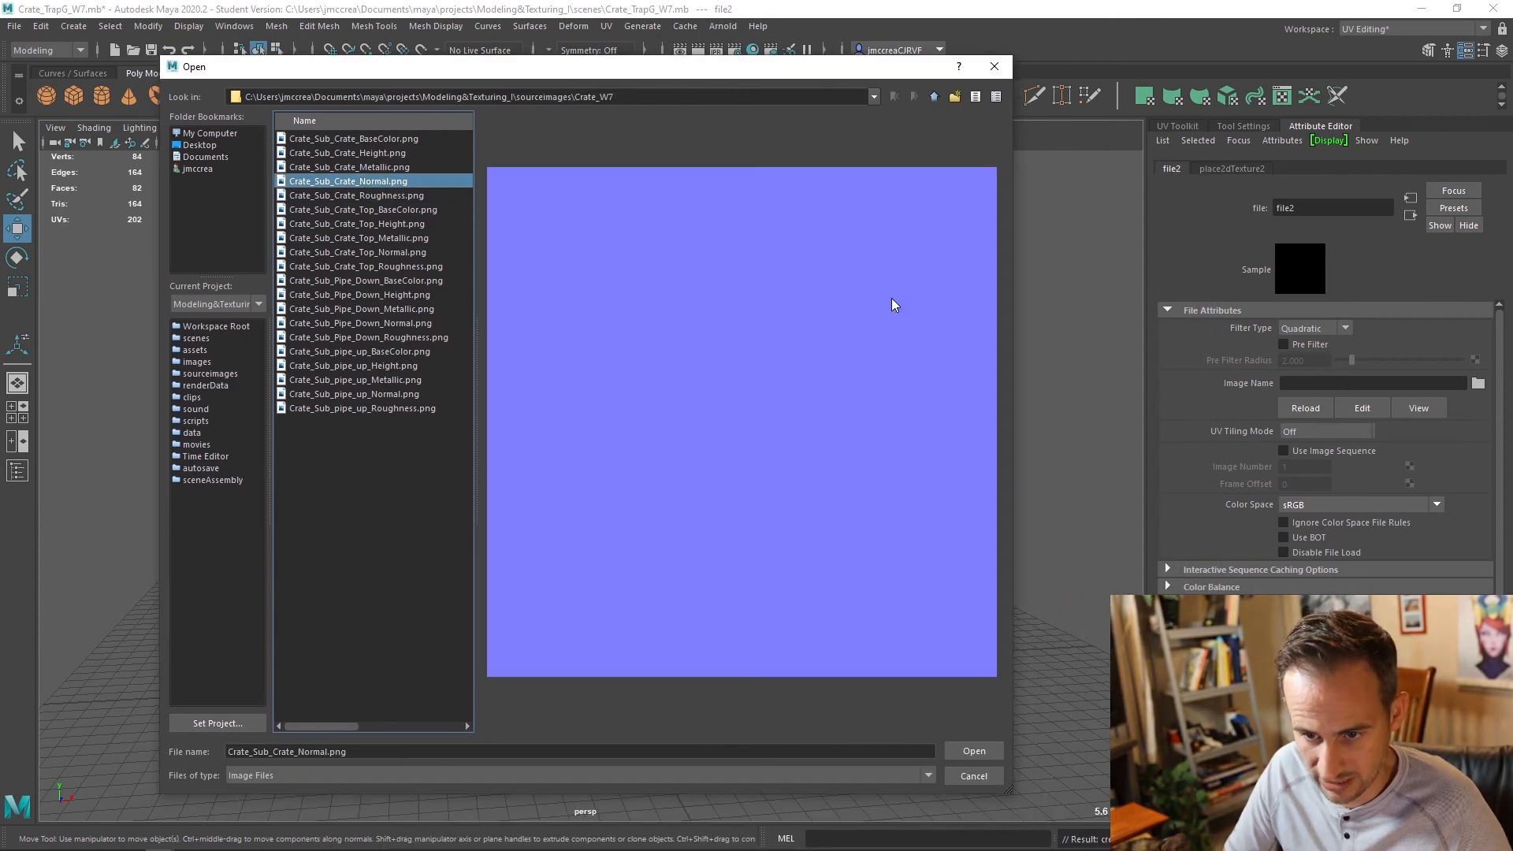
{"action": "left_click", "coordinate": [386, 168]}
{"action": "left_click", "coordinate": [391, 155]}
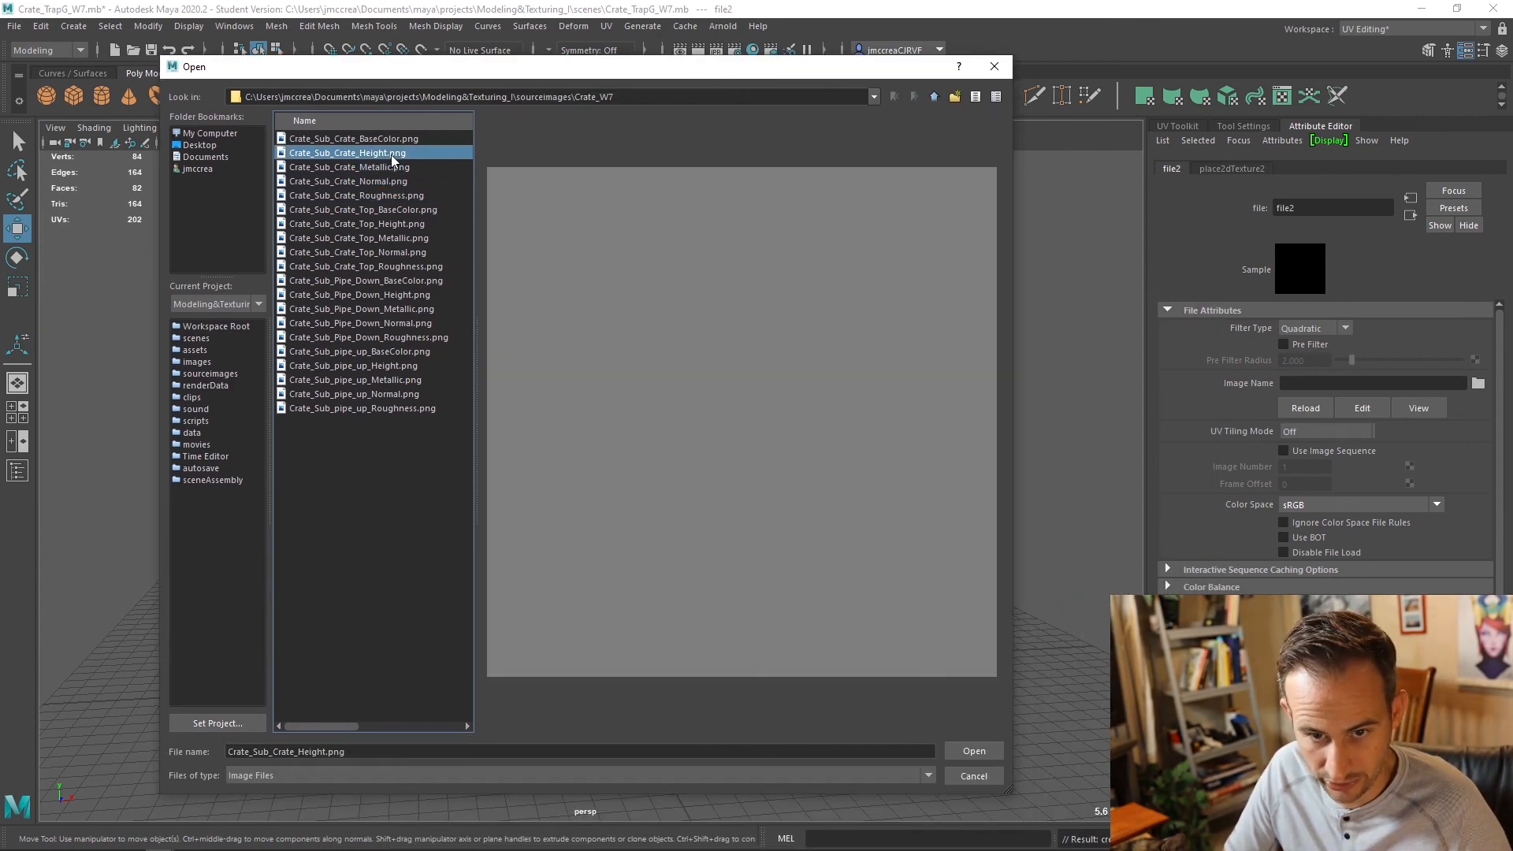
{"action": "left_click", "coordinate": [399, 194]}
{"action": "left_click", "coordinate": [974, 751]}
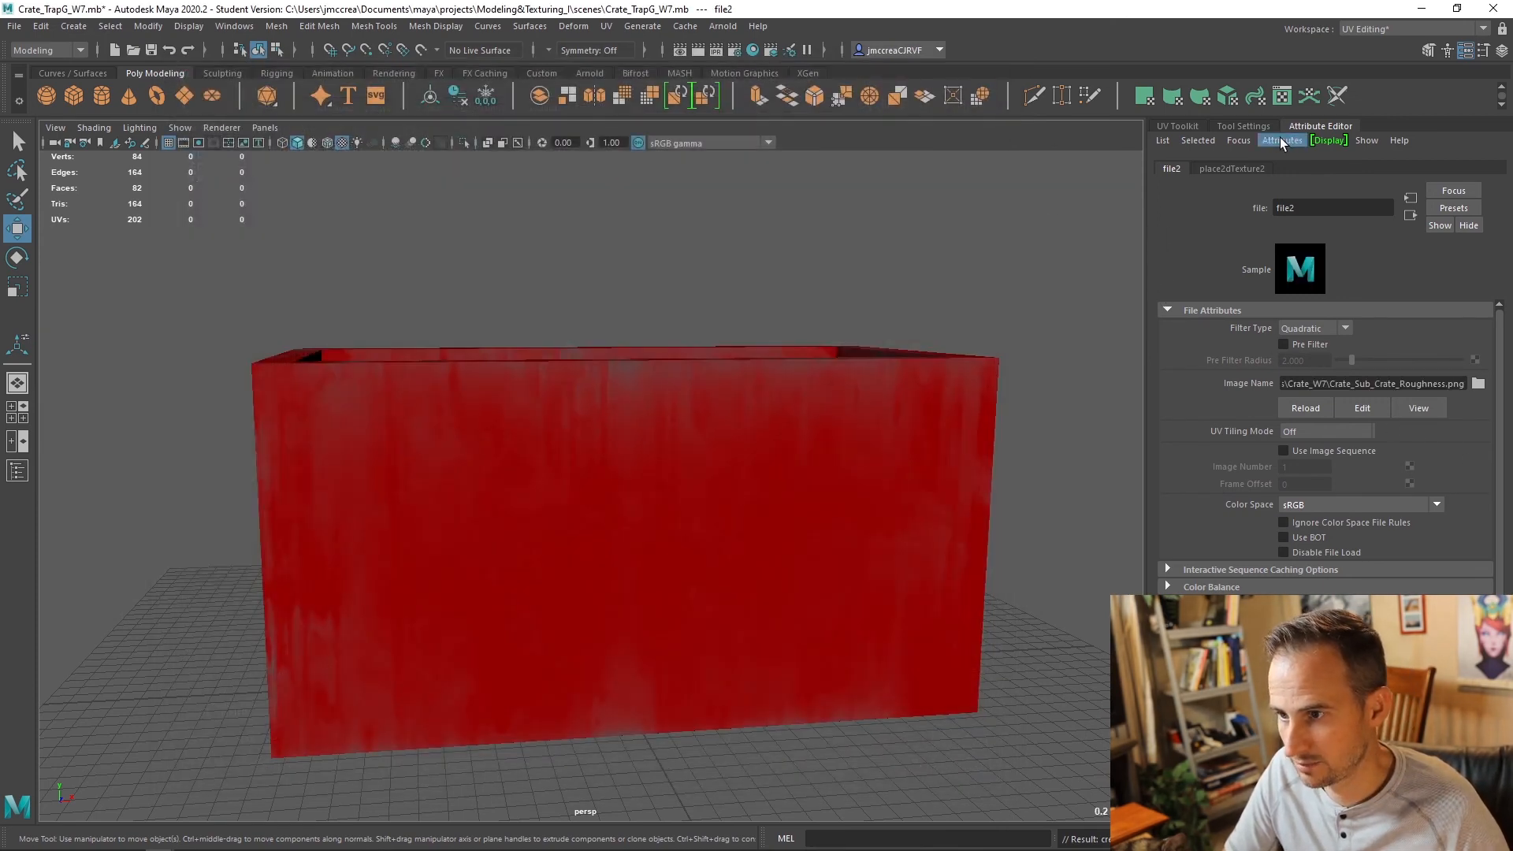
{"action": "left_click", "coordinate": [881, 403]}
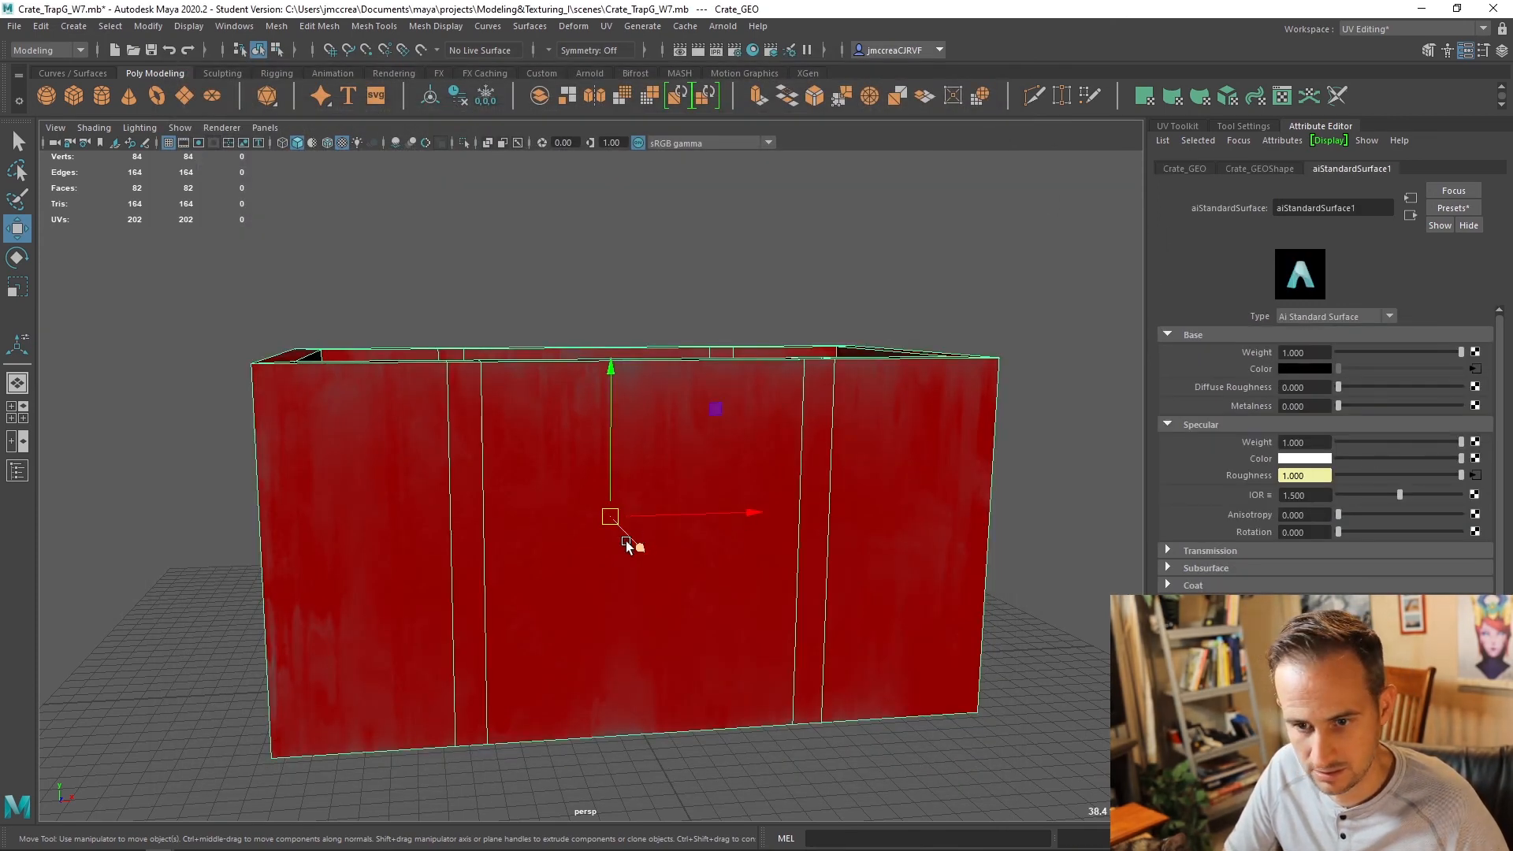
{"action": "left_click_drag", "start_coordinate": [625, 540], "coordinate": [714, 545], "text": "alt"}
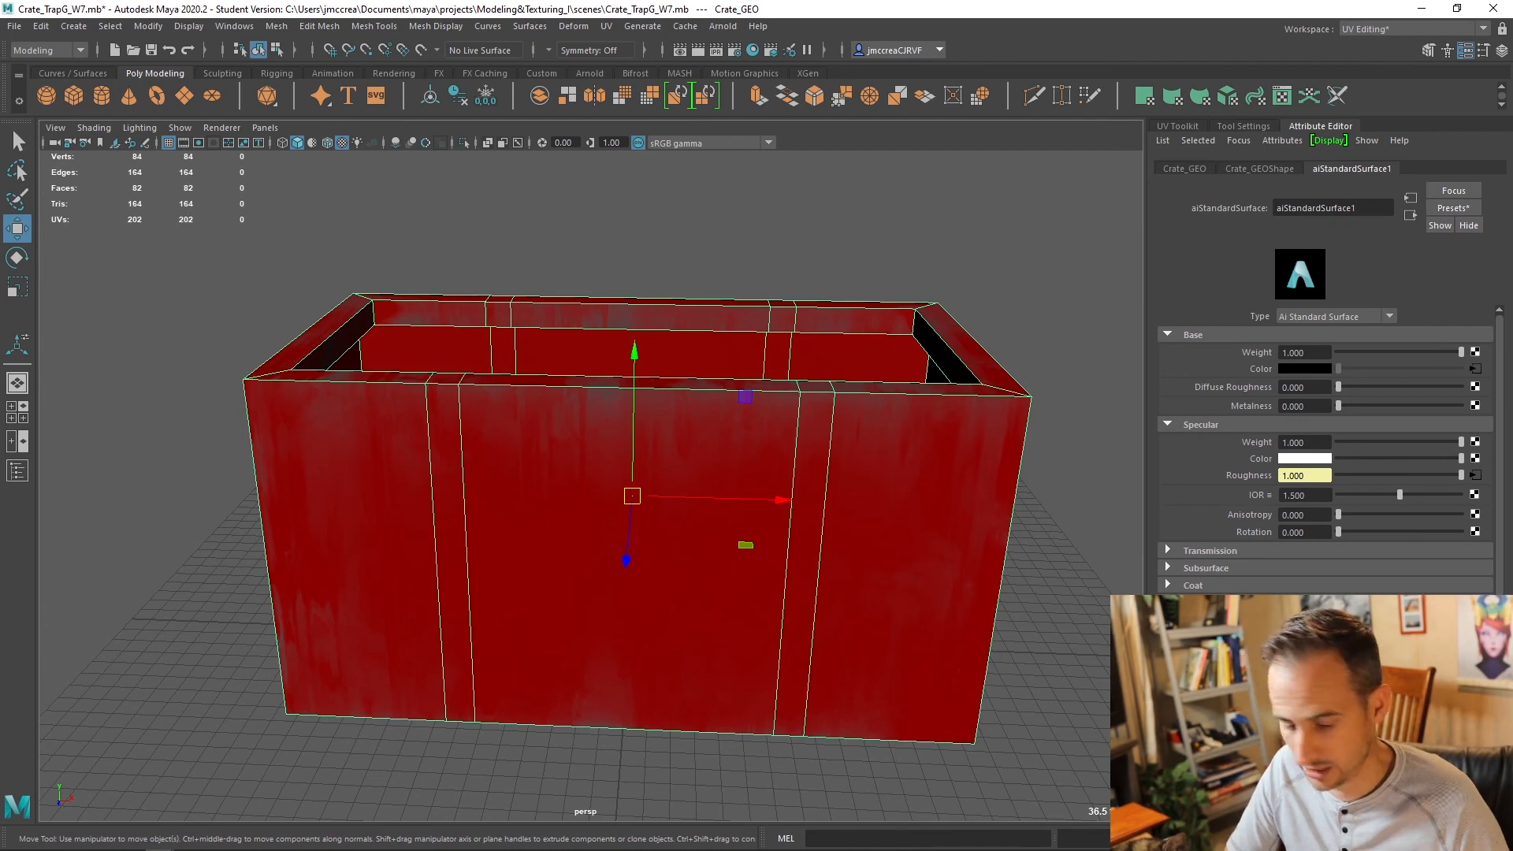
Step: Switch to Photoshop, add a placeholder text box reading LOREM IPSUM DOLOR SIT, and place it at the left end of the texture's lowest strip
{"action": "mouse_move", "coordinate": [341, 840]}
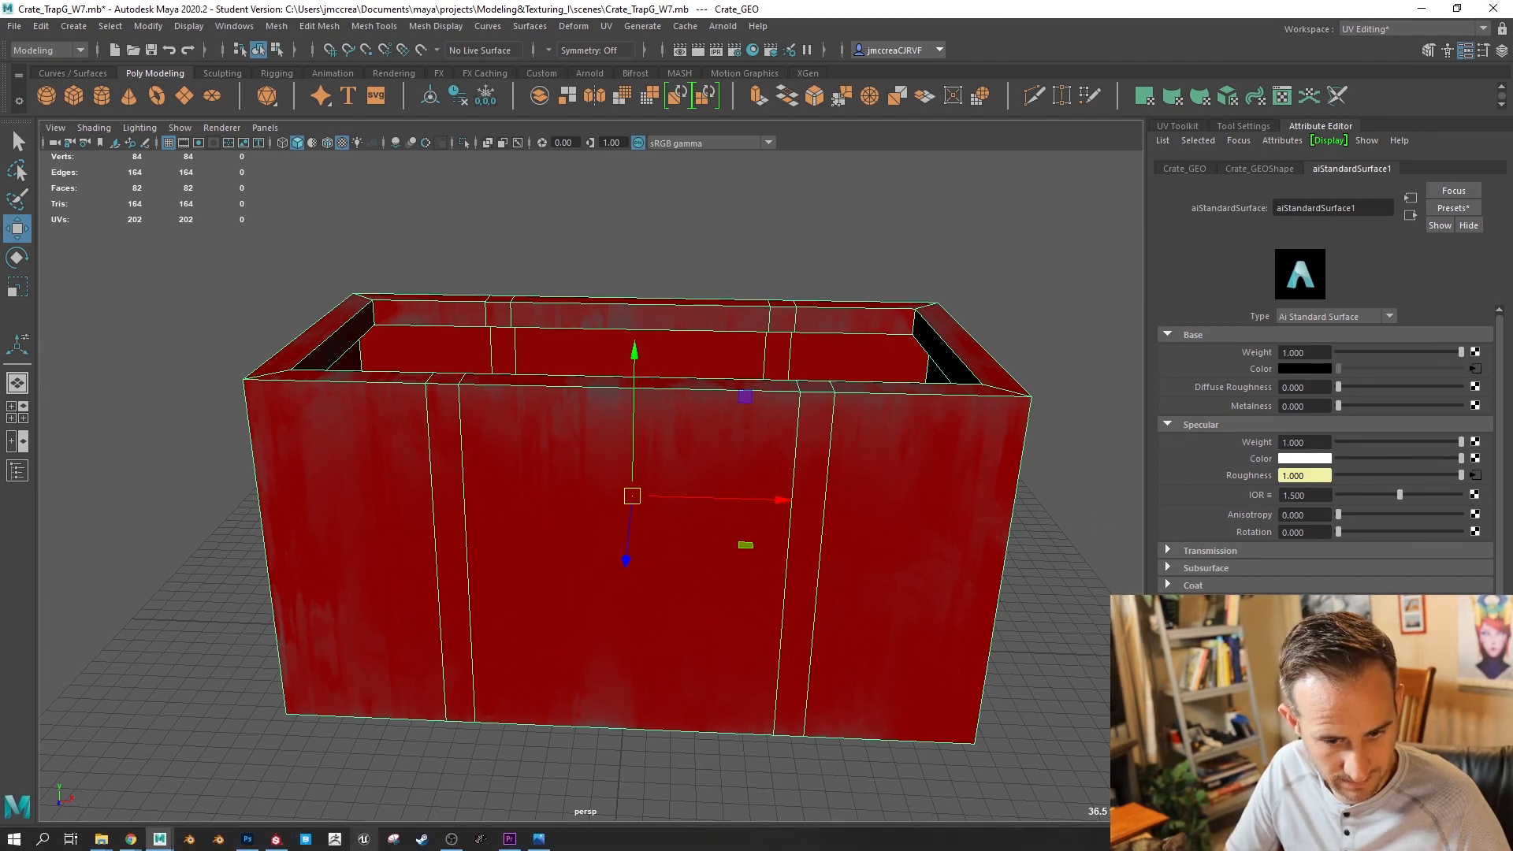
{"action": "left_click", "coordinate": [247, 840]}
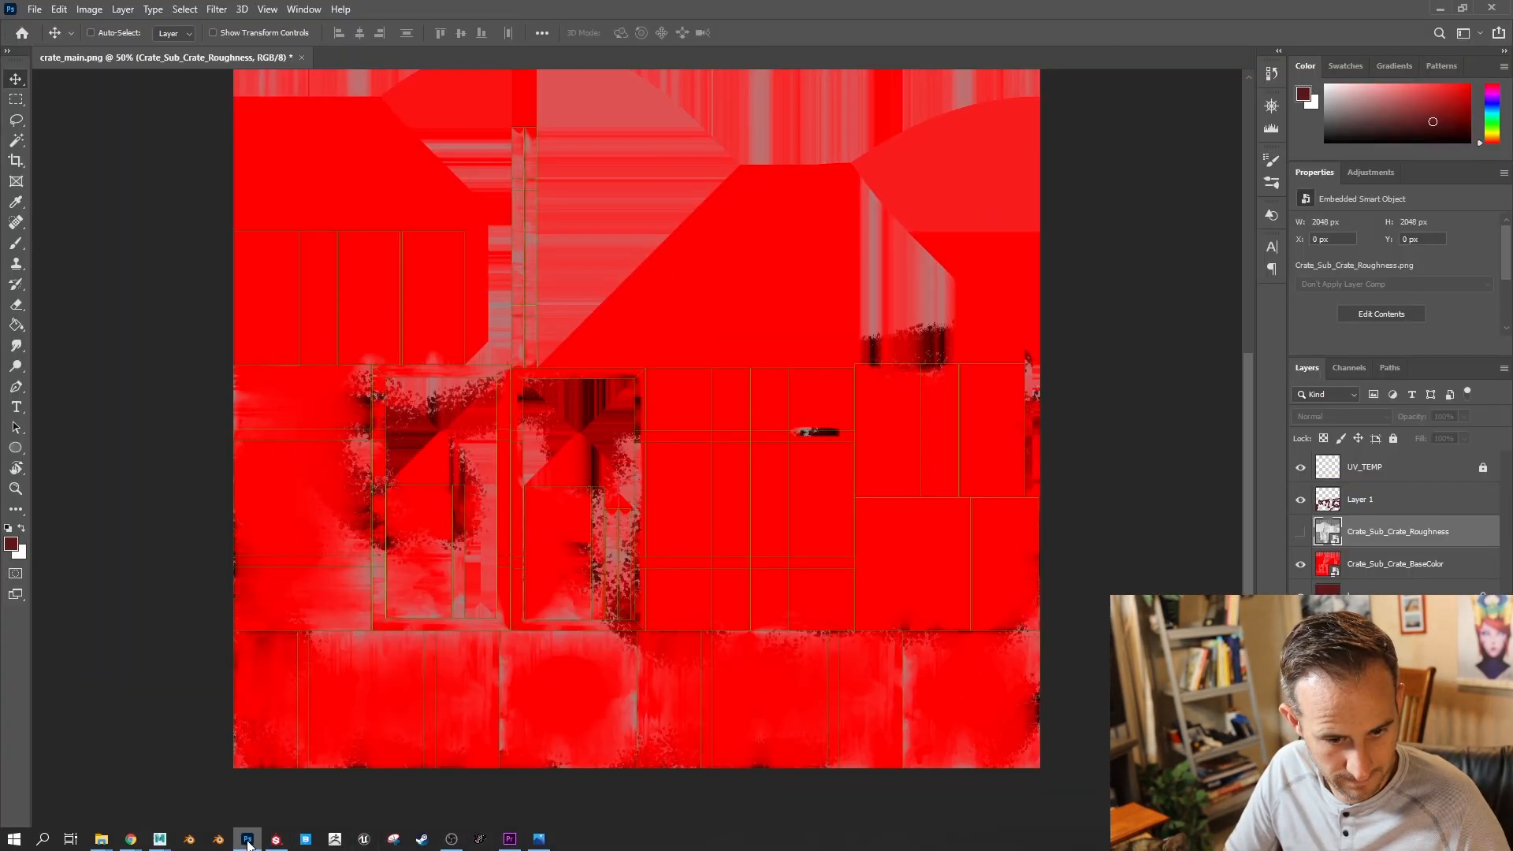
{"action": "left_click", "coordinate": [16, 407]}
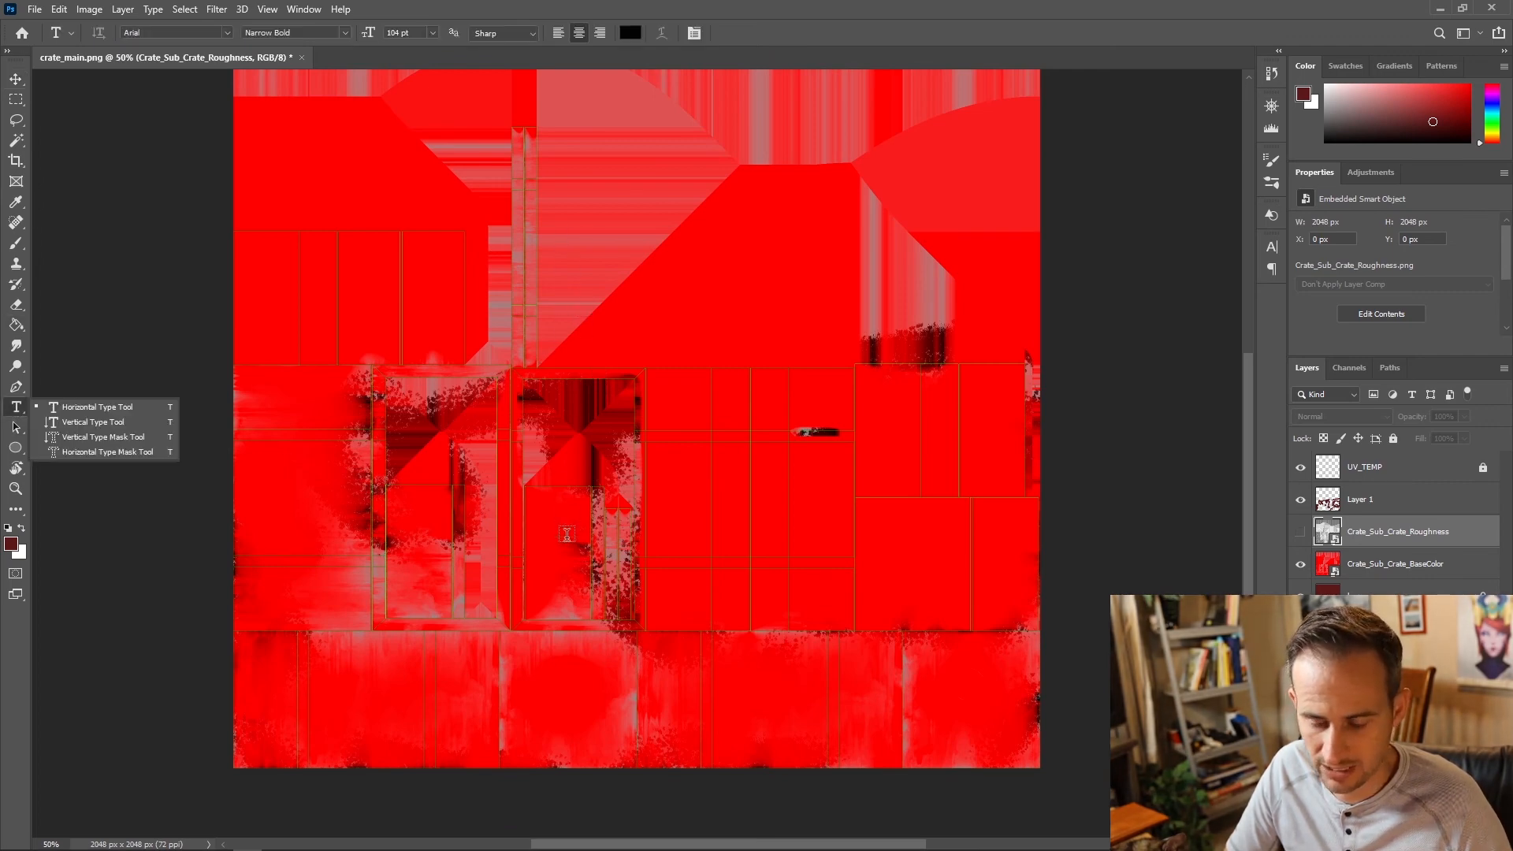
{"action": "left_click_drag", "start_coordinate": [489, 670], "coordinate": [919, 738]}
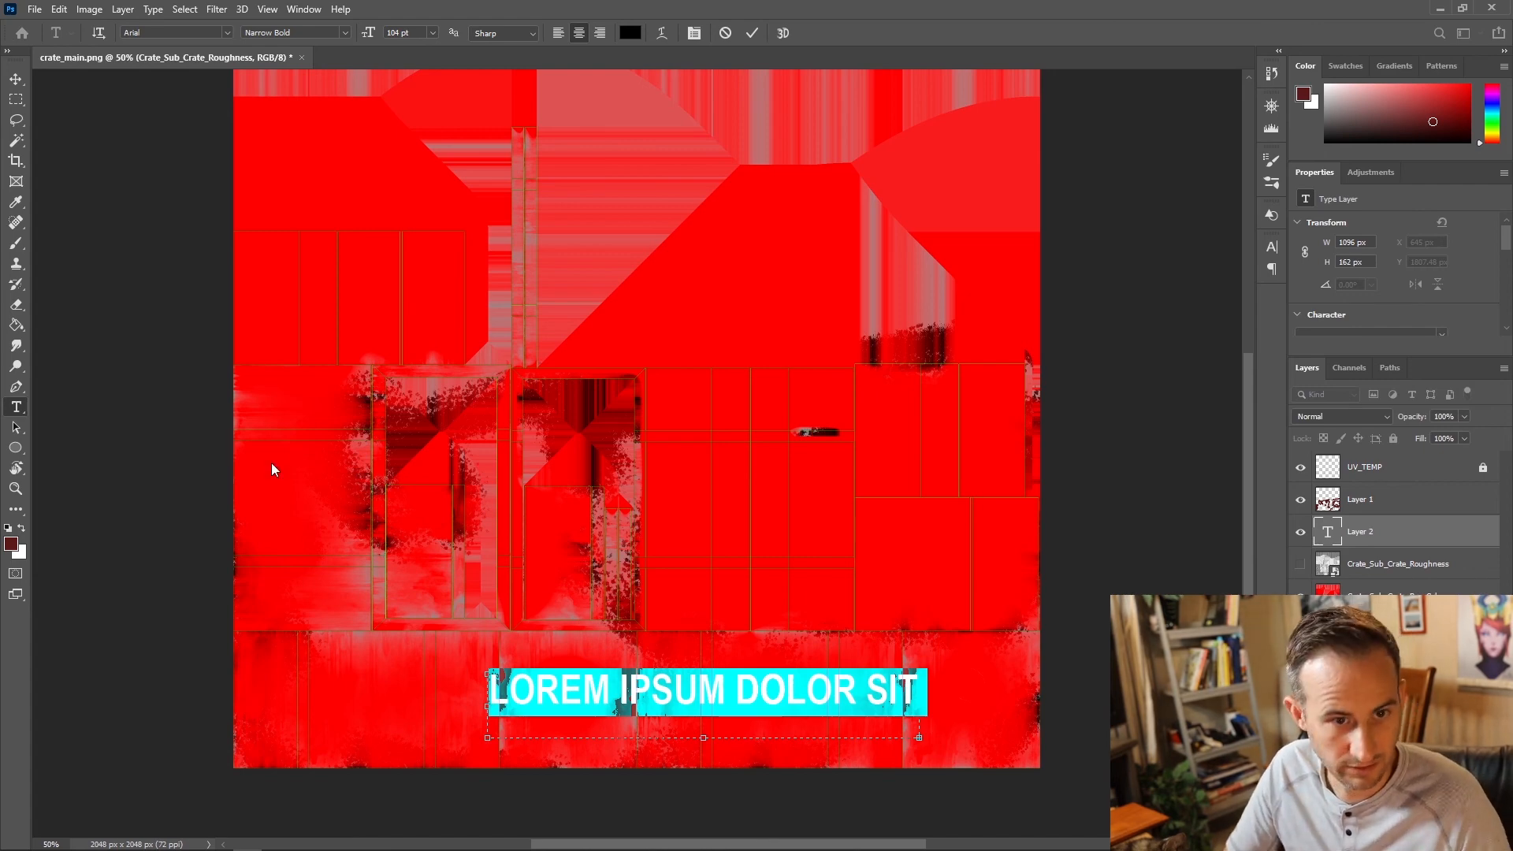
{"action": "left_click", "coordinate": [16, 79]}
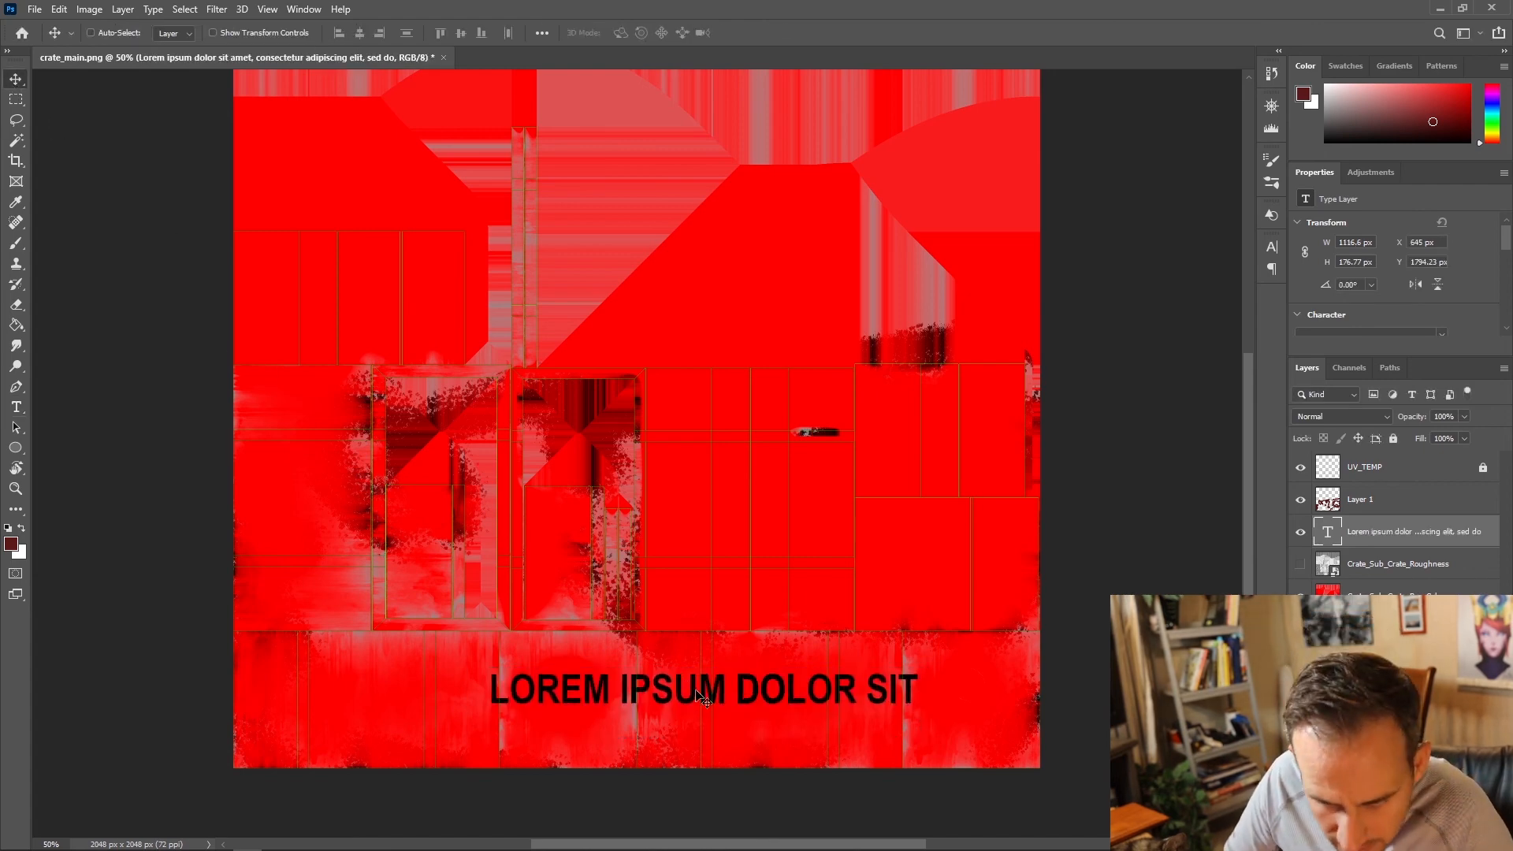
{"action": "left_click_drag", "start_coordinate": [704, 698], "coordinate": [454, 707]}
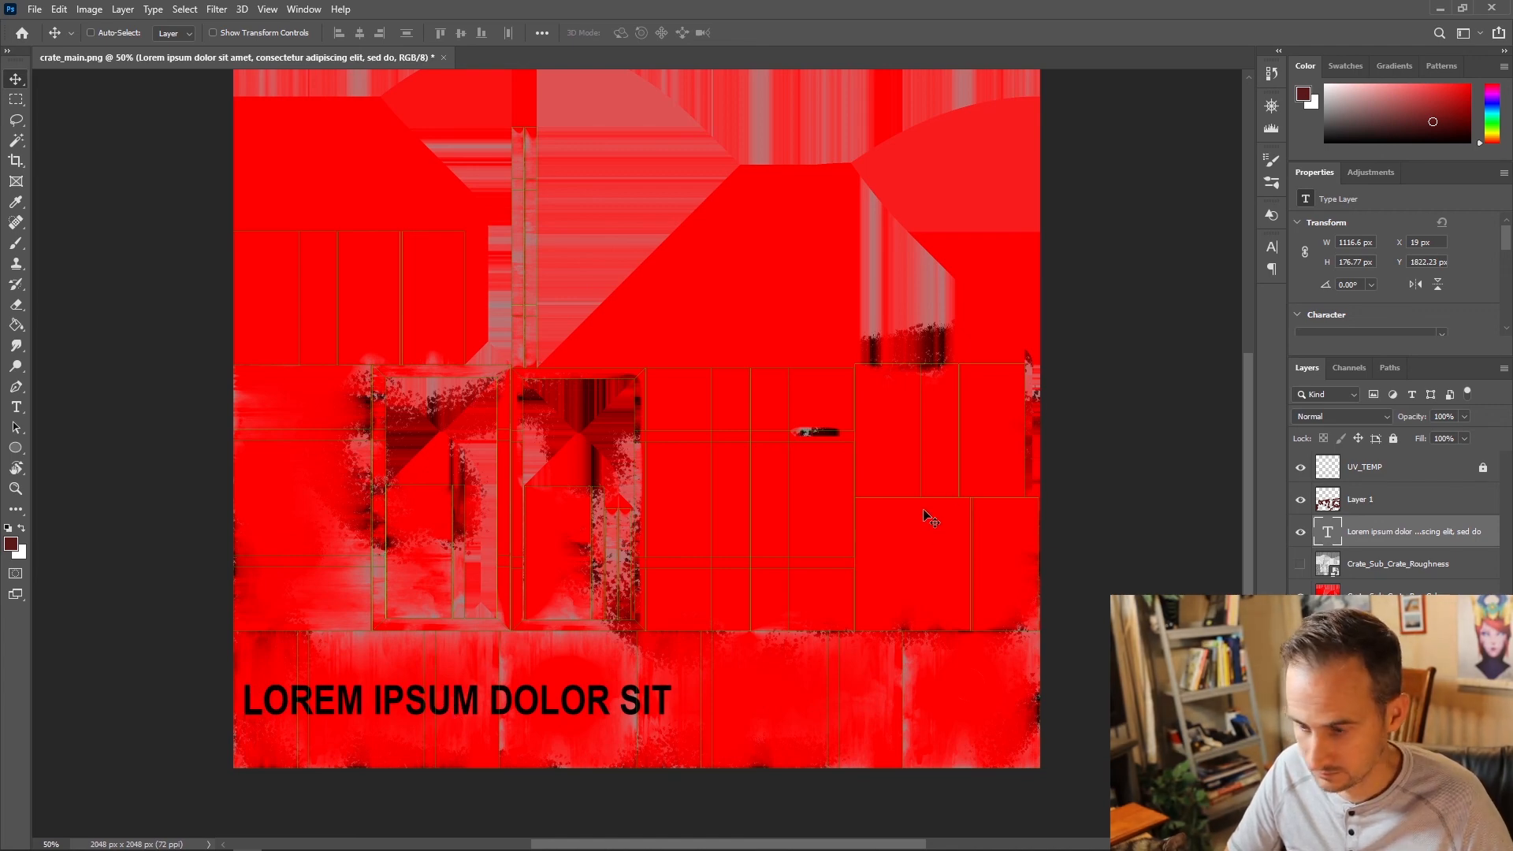
Step: Hide the UV_TEMP layer and save a JPEG copy named crate_main_V2.jpg in the images folder at quality 12
{"action": "left_click", "coordinate": [1301, 468]}
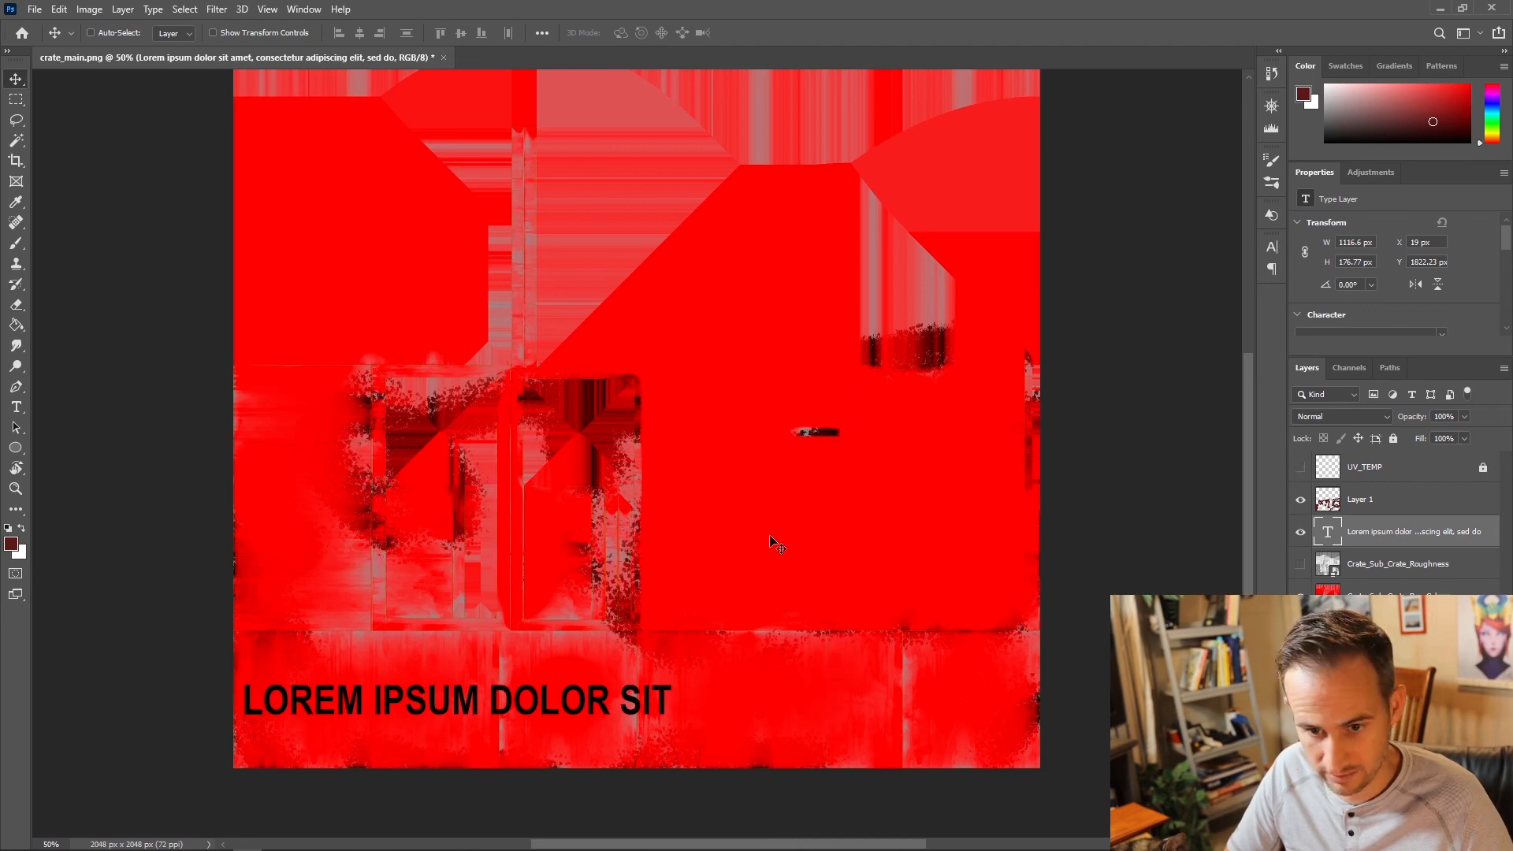
{"action": "key", "text": "ctrl+shift+s"}
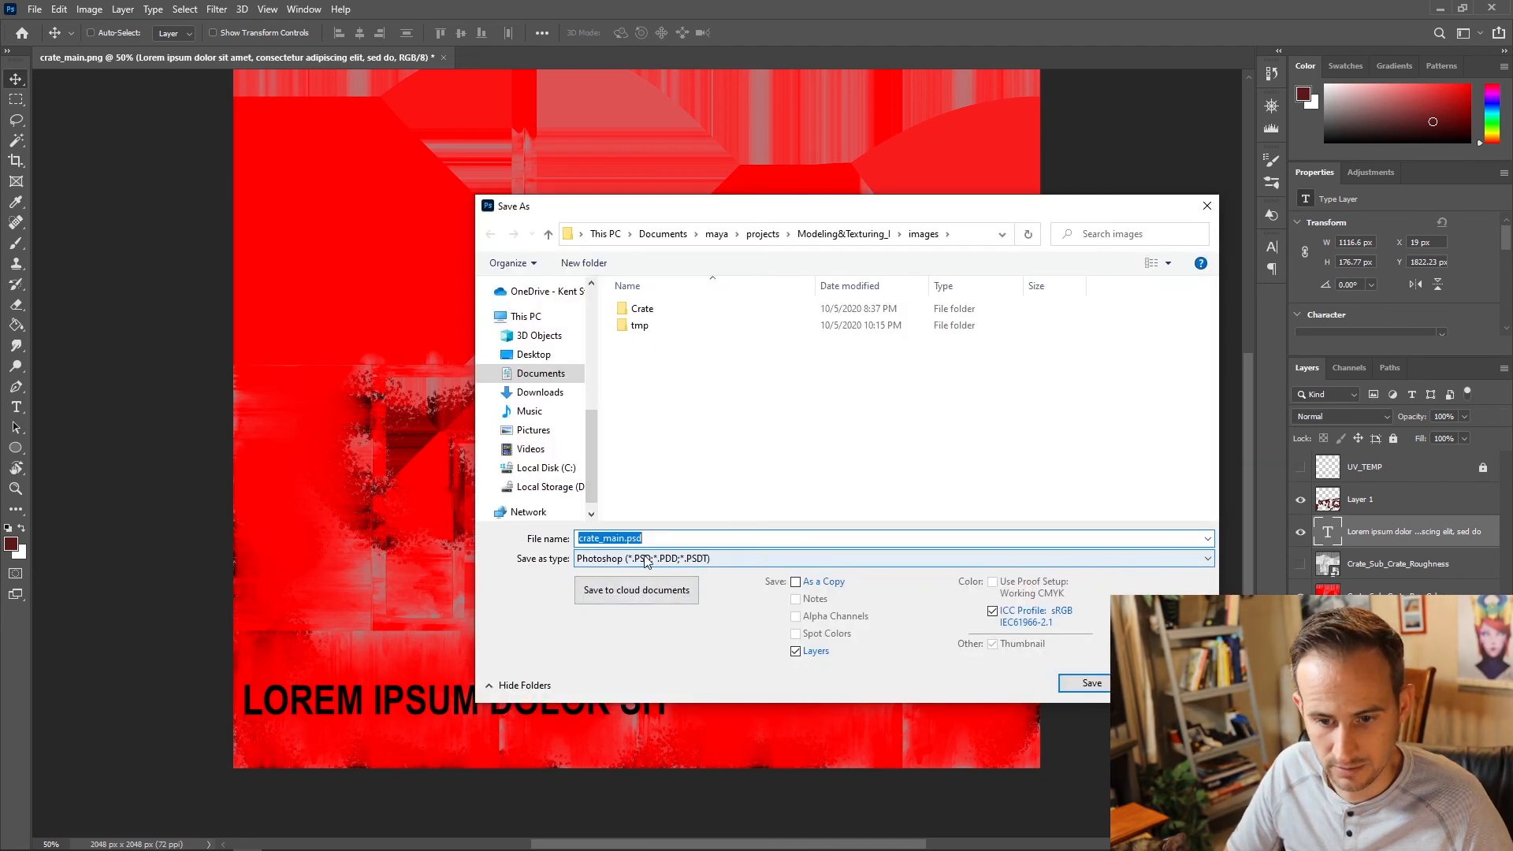
{"action": "left_click", "coordinate": [670, 559]}
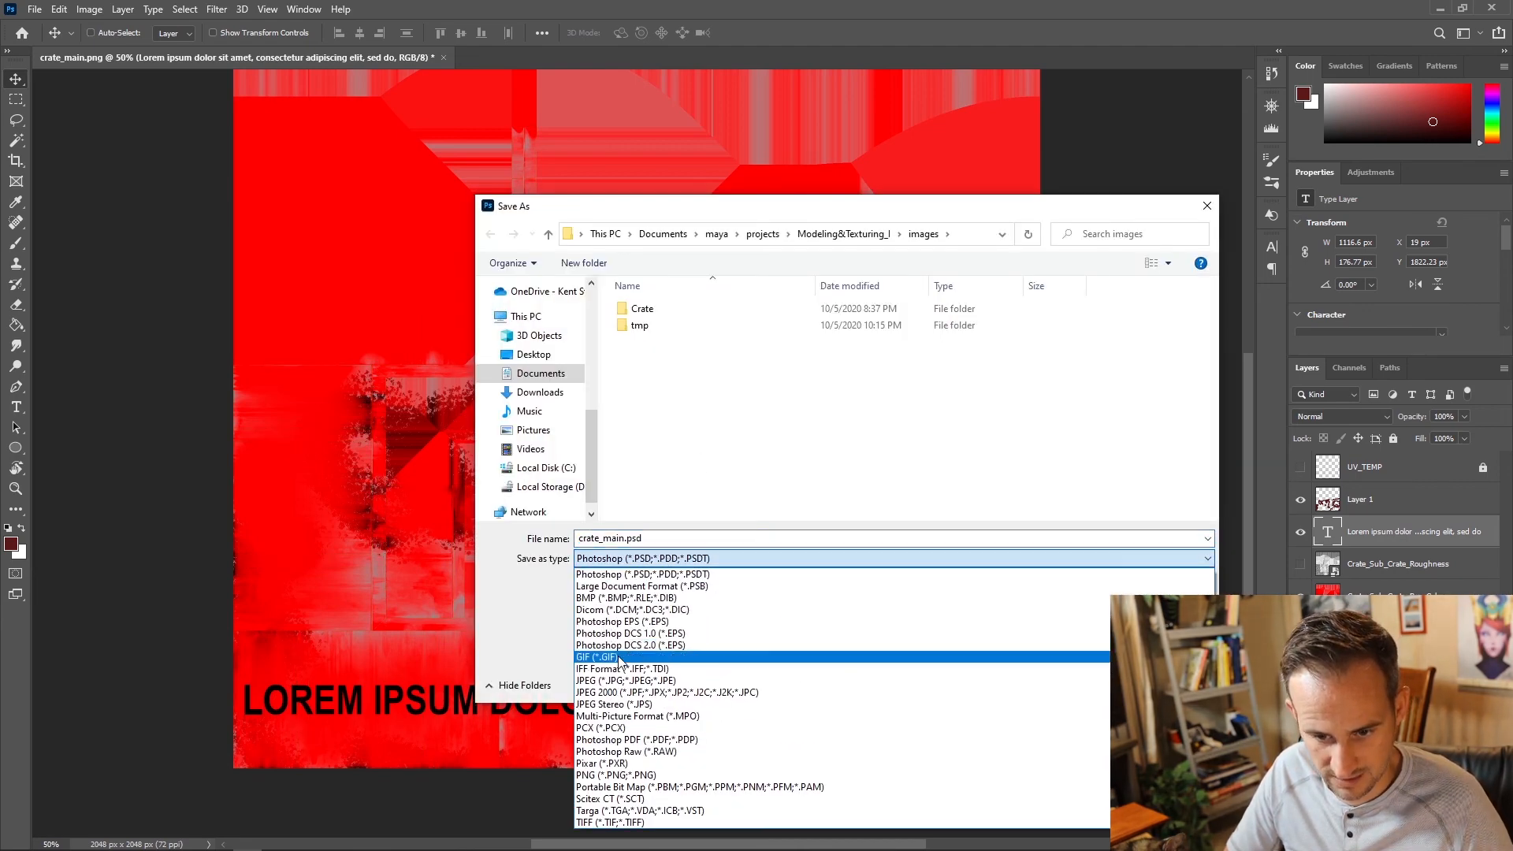
{"action": "left_click", "coordinate": [616, 682]}
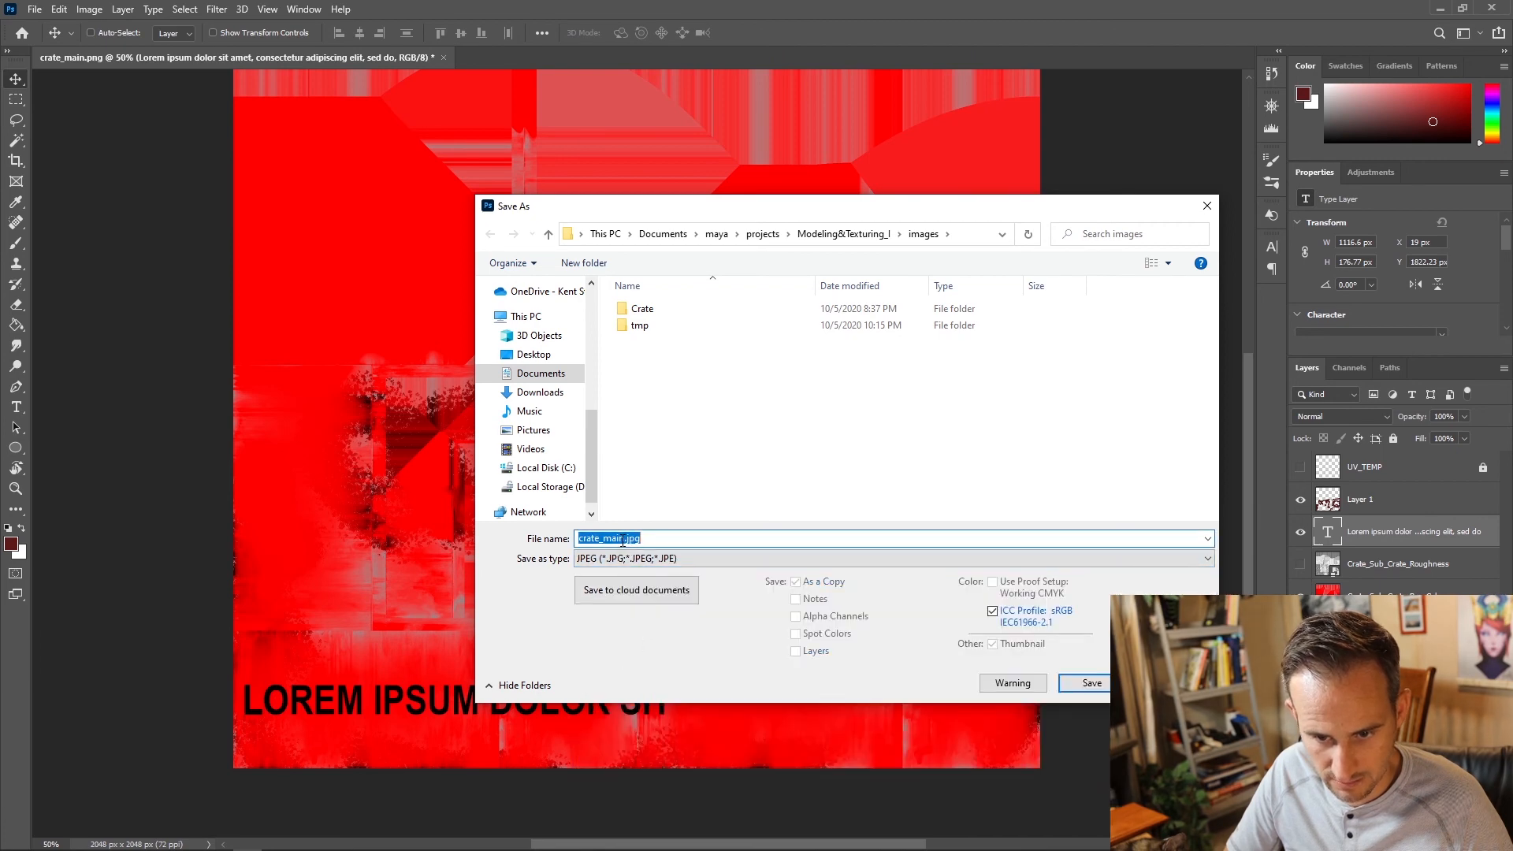
{"action": "type", "text": "_V2"}
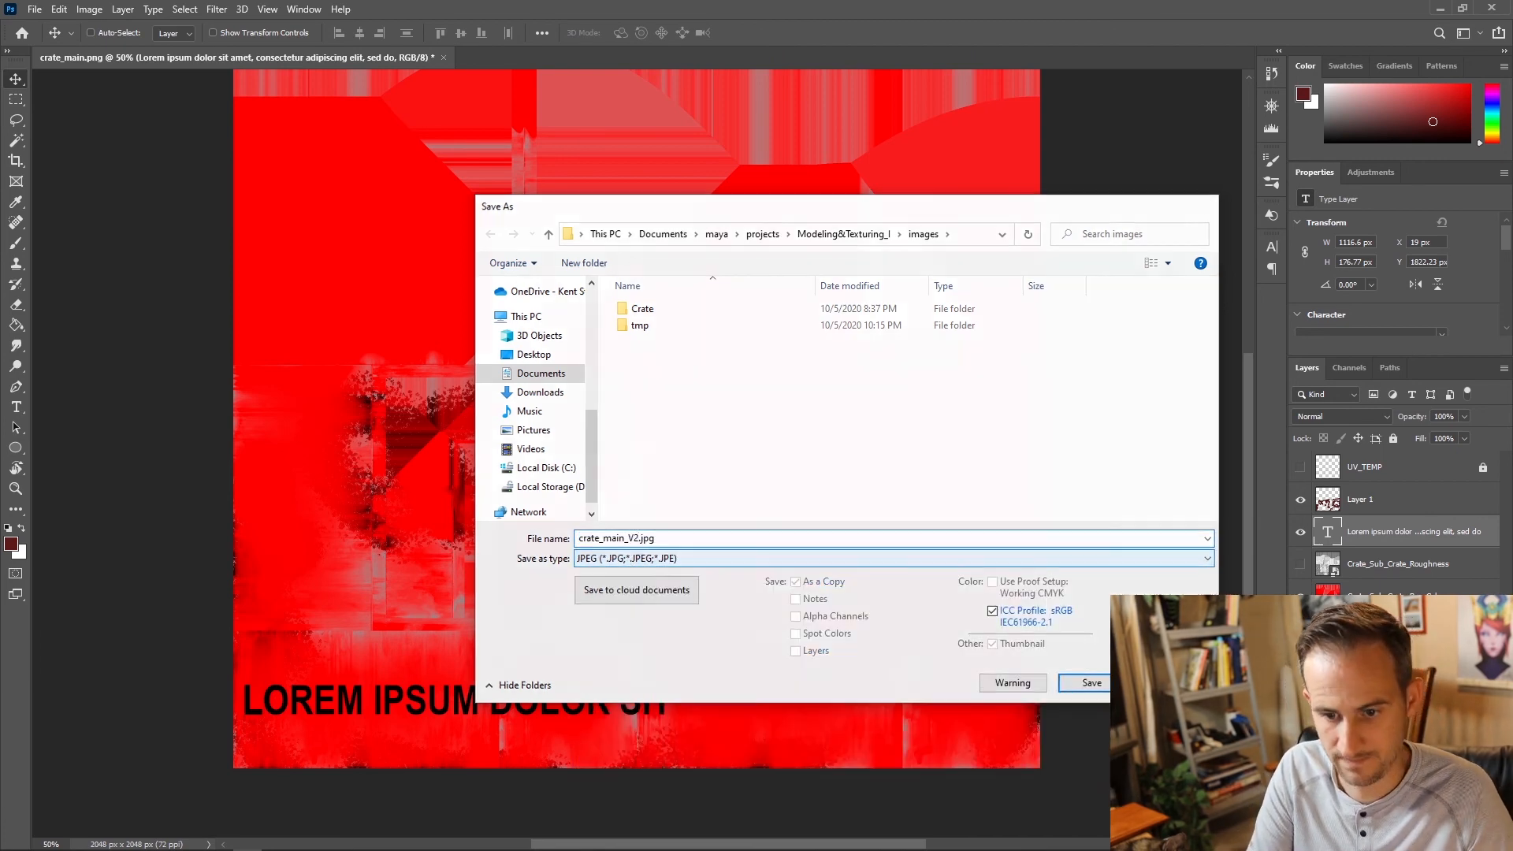
{"action": "key", "text": "Return"}
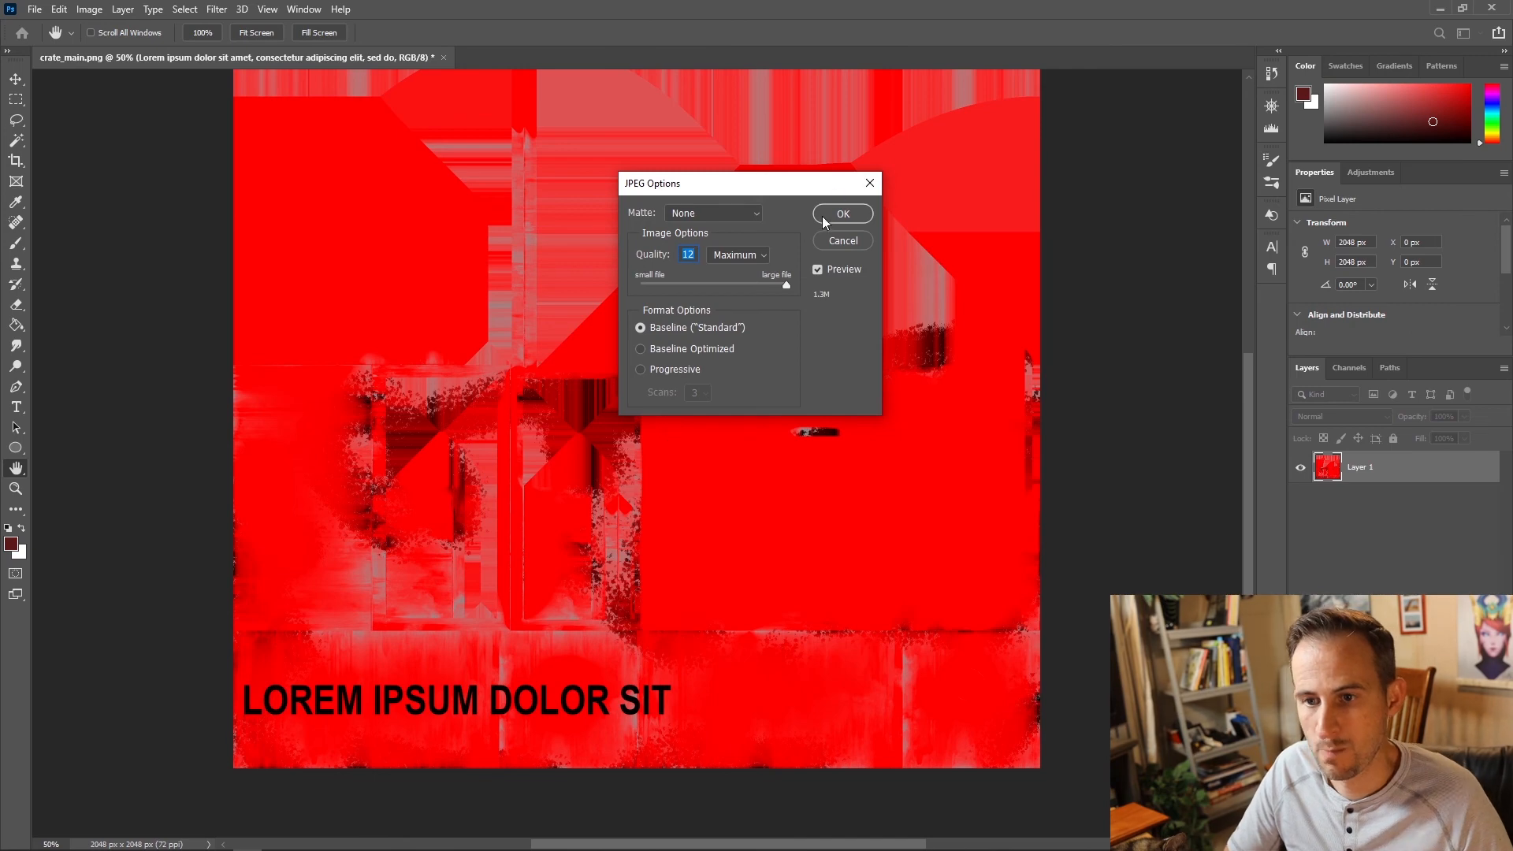
{"action": "left_click", "coordinate": [837, 215]}
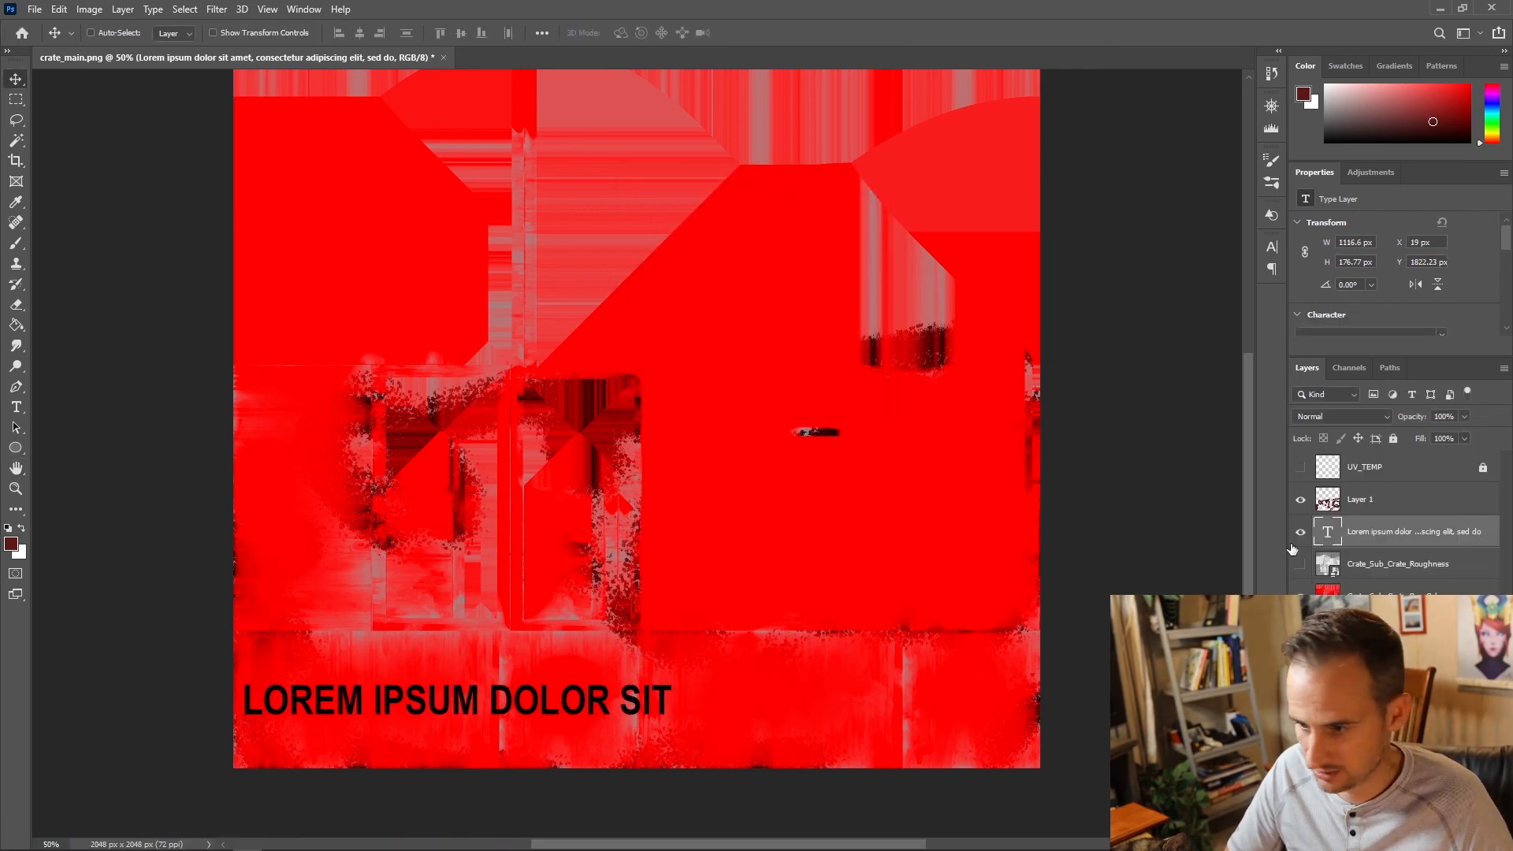
Step: Move the Crate_Sub_Crate_Roughness layer above the text layer, show it as a clipping mask on the text, and lower its opacity
{"action": "left_click_drag", "start_coordinate": [1359, 564], "coordinate": [1340, 518]}
{"action": "left_click", "coordinate": [1300, 532]}
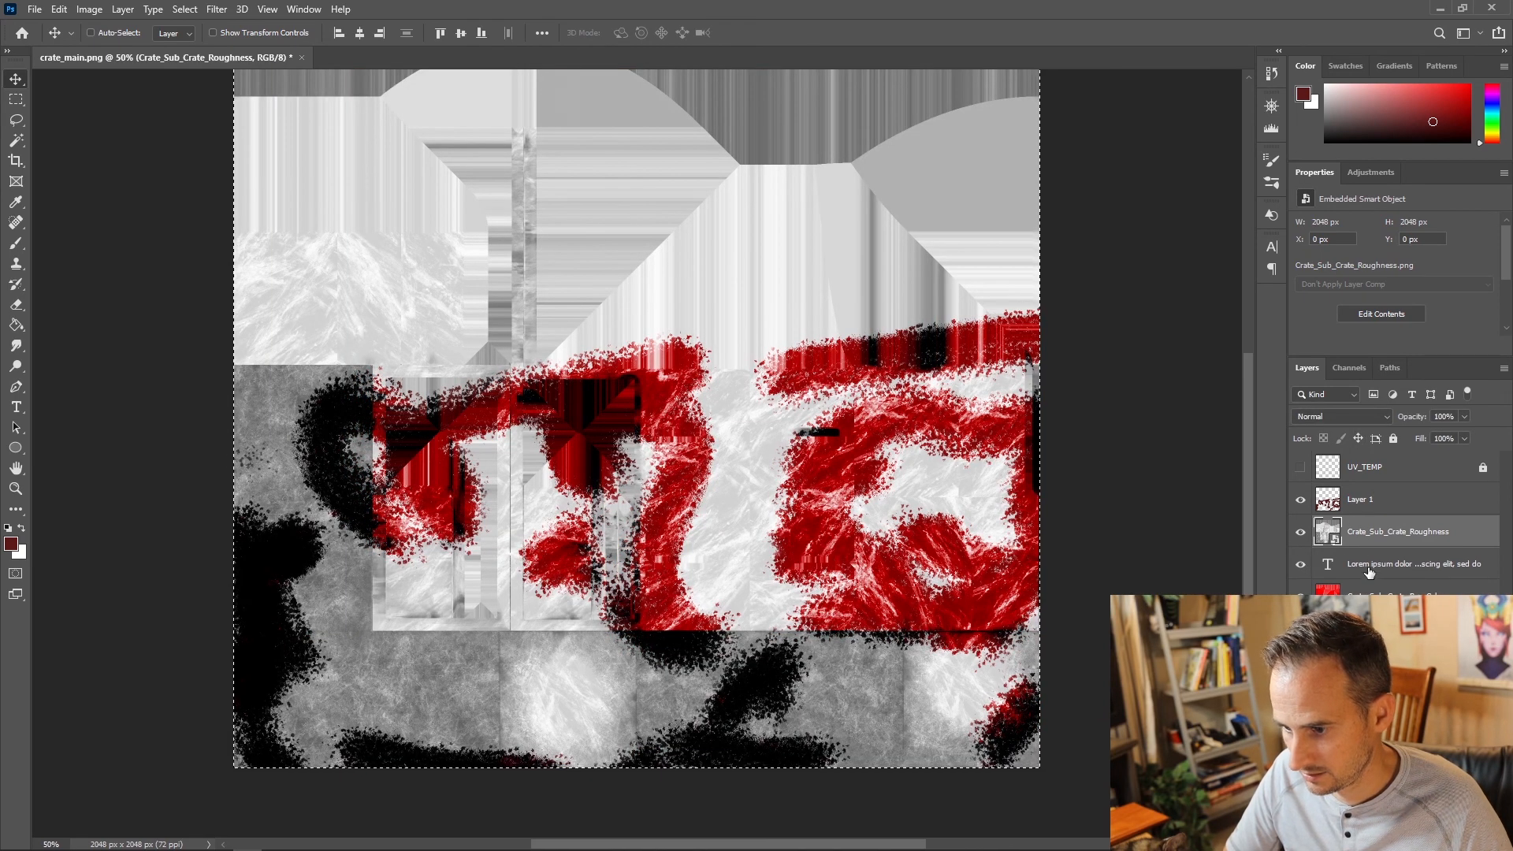
{"action": "left_click", "coordinate": [1368, 414]}
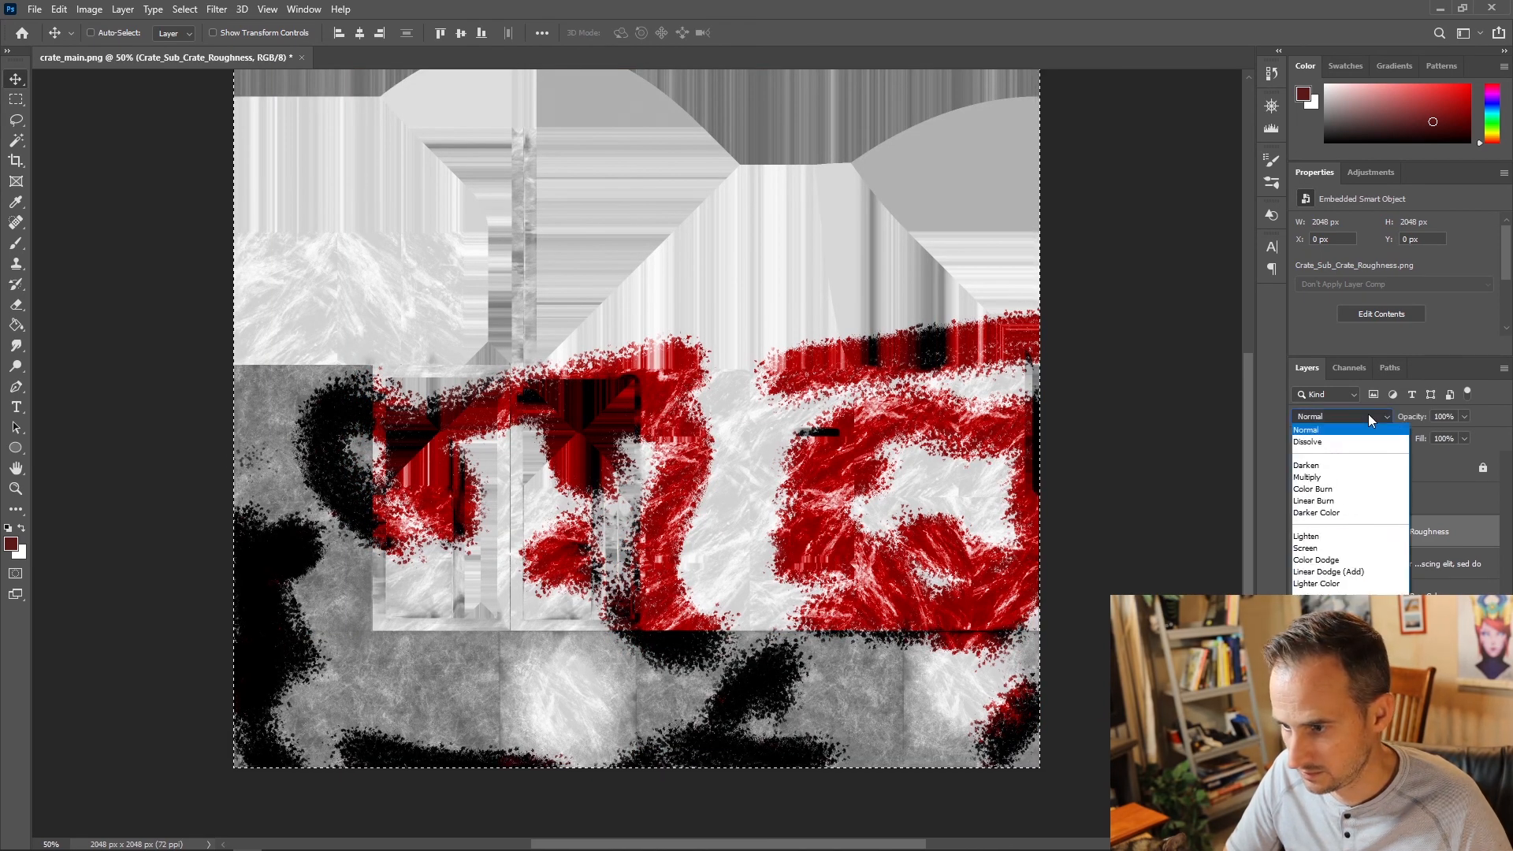
{"action": "left_click", "coordinate": [1376, 422]}
{"action": "right_click", "coordinate": [1383, 538]}
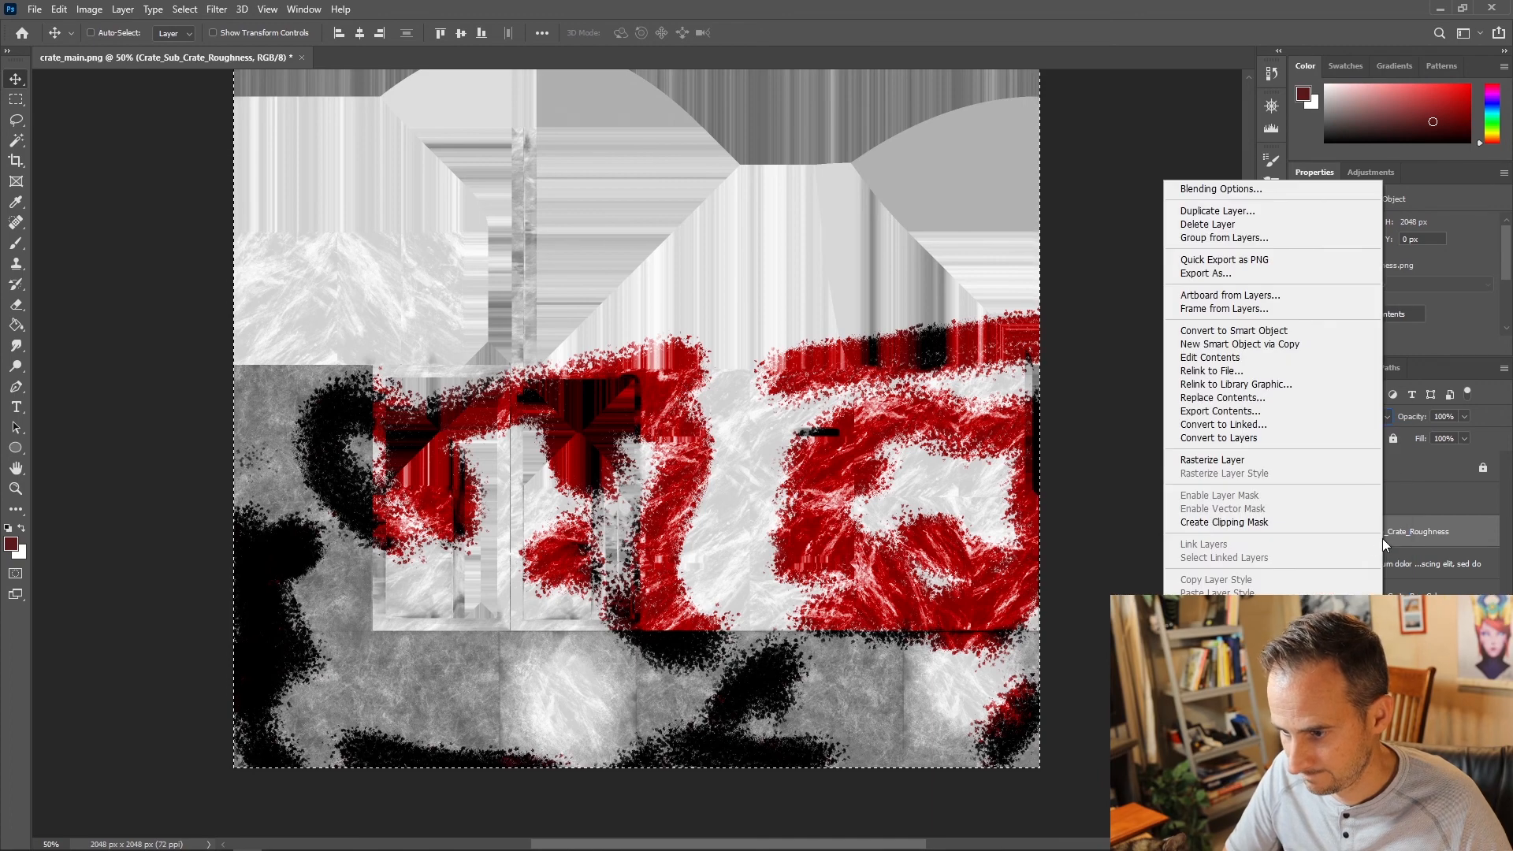
{"action": "left_click", "coordinate": [1245, 522]}
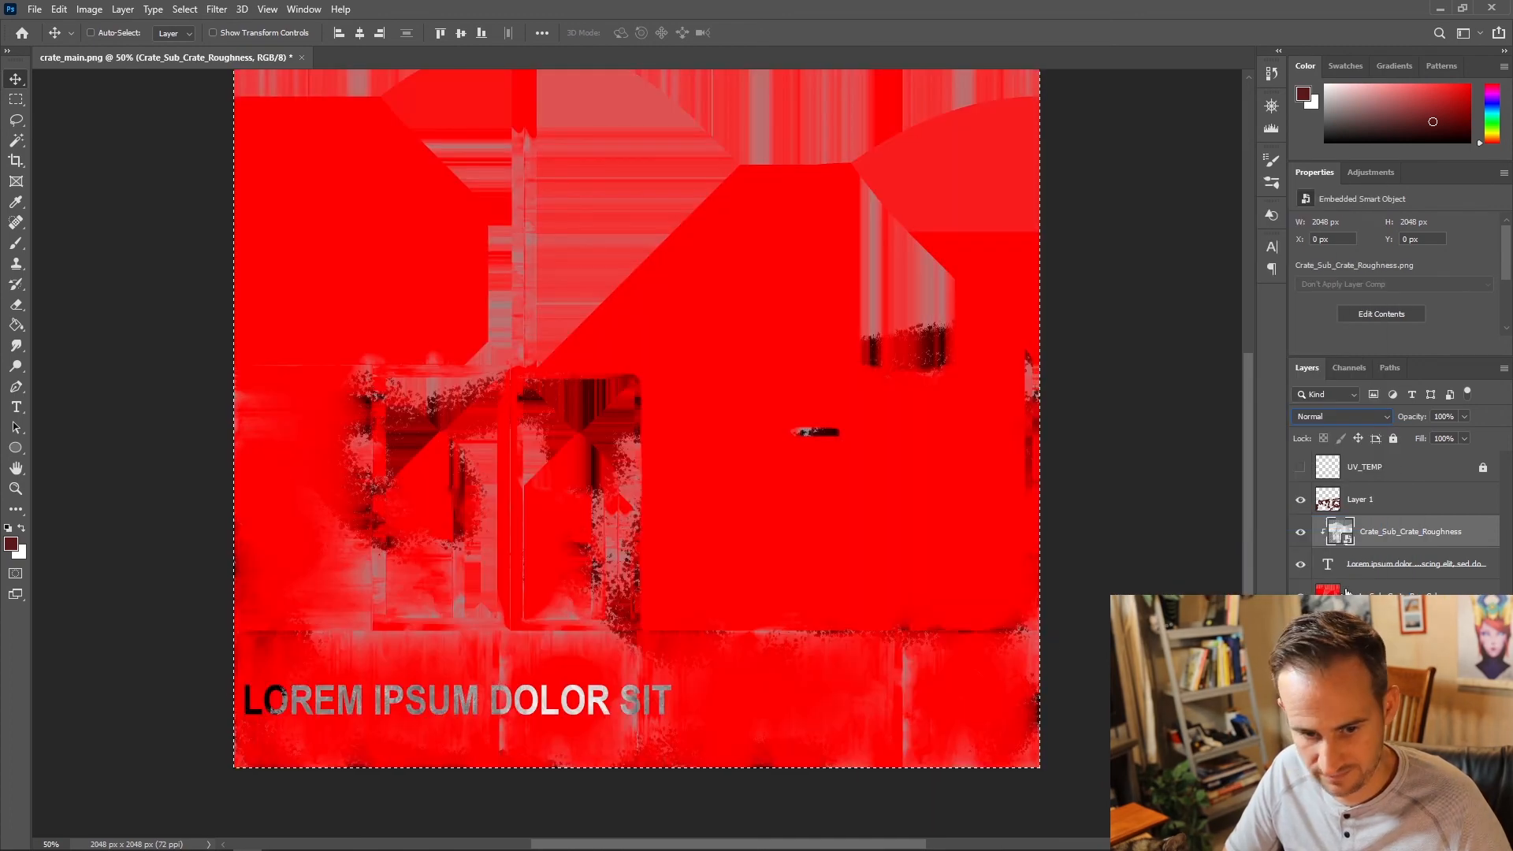
{"action": "left_click", "coordinate": [1463, 417]}
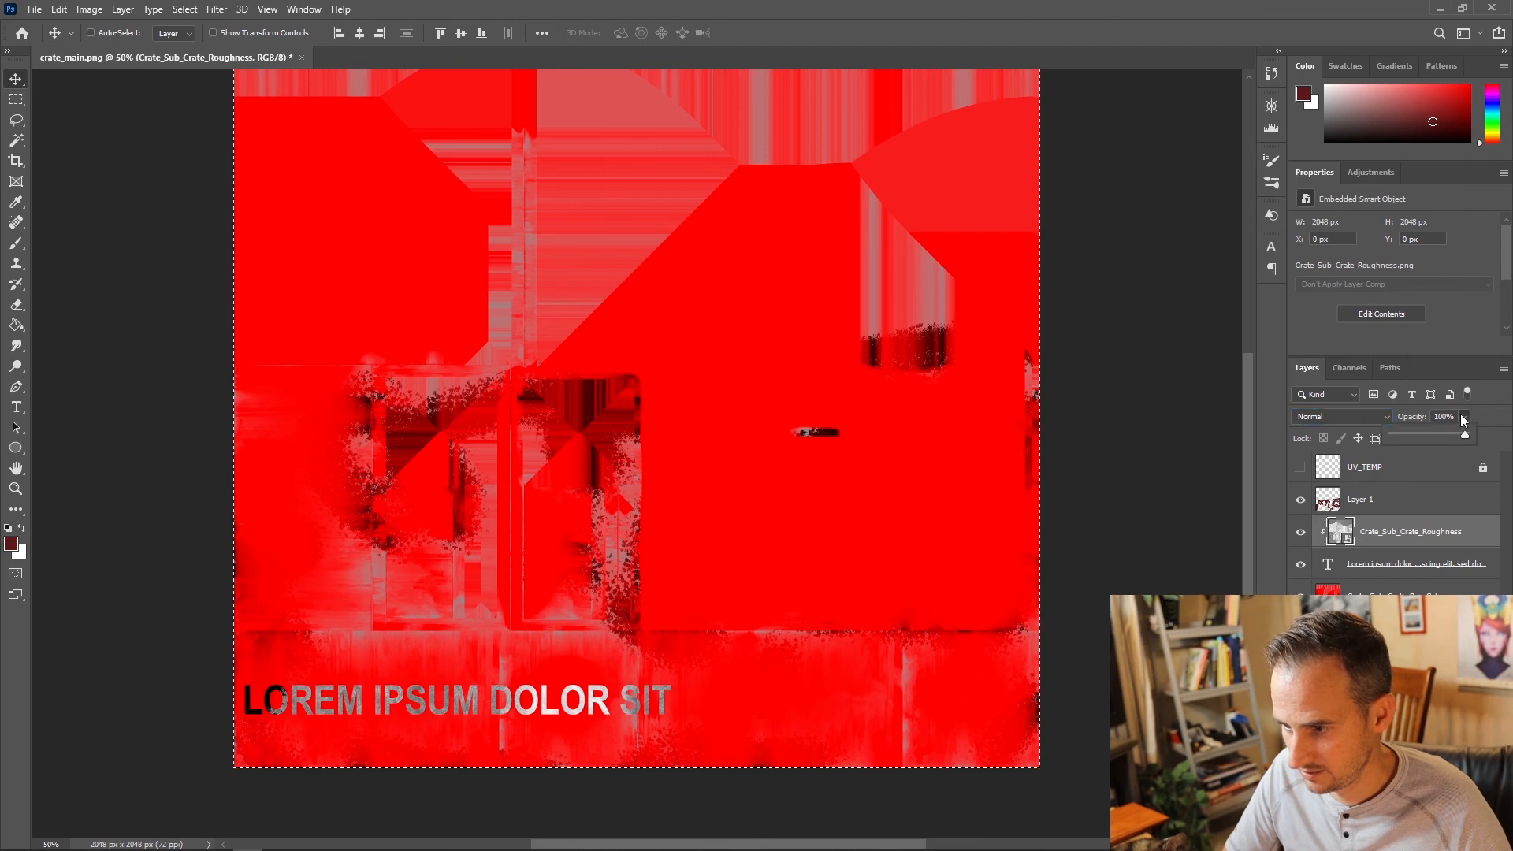
{"action": "left_click_drag", "start_coordinate": [1408, 437], "coordinate": [1448, 436]}
Step: Add a layer mask to the text layer and wear away parts of the lettering with a black 250 px textured brush
{"action": "left_click", "coordinate": [1394, 565]}
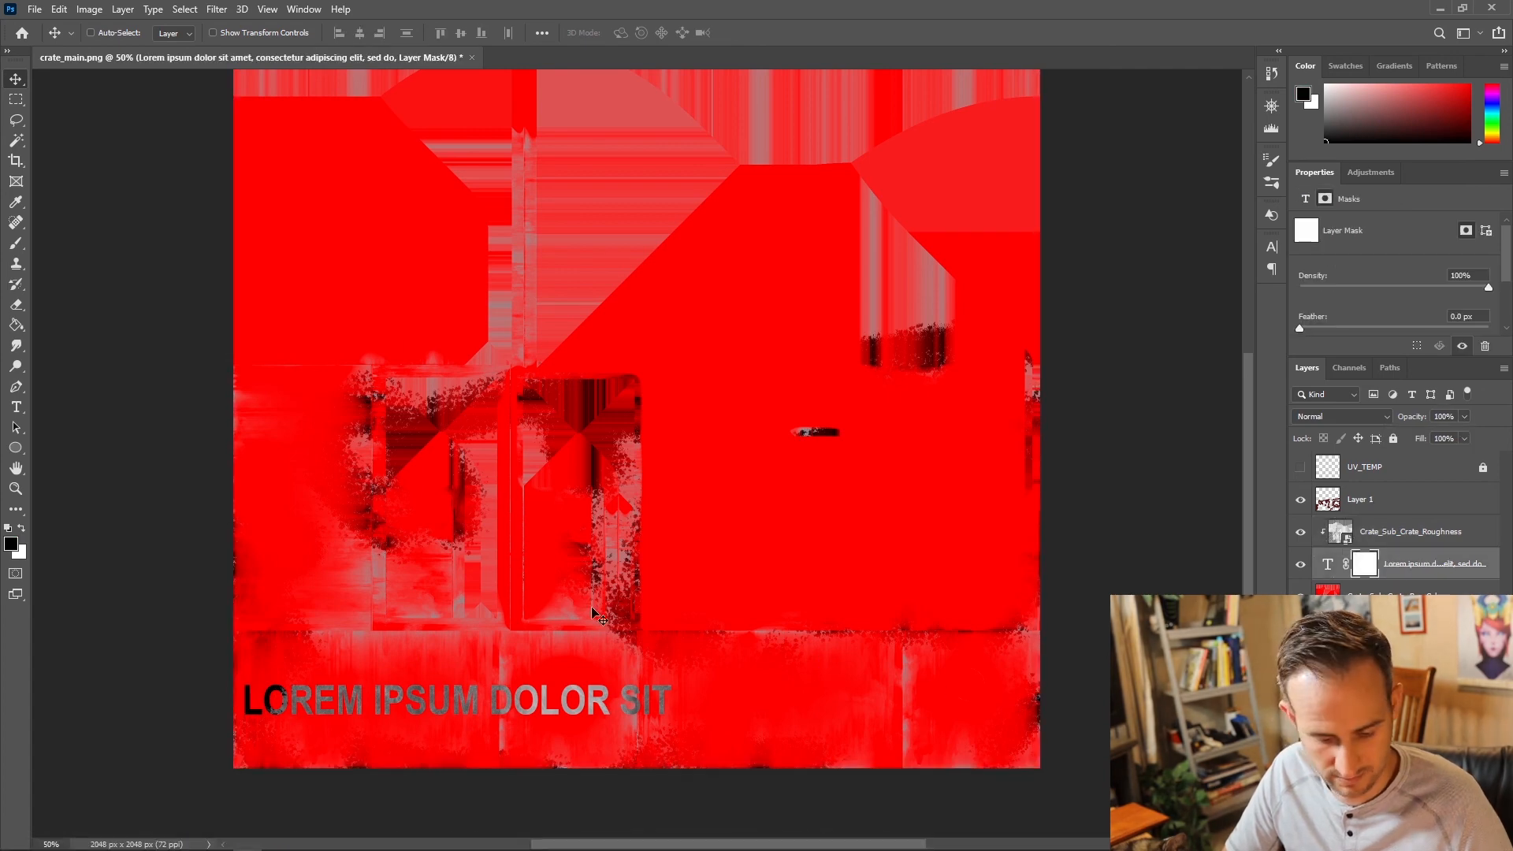
{"action": "key", "text": "b"}
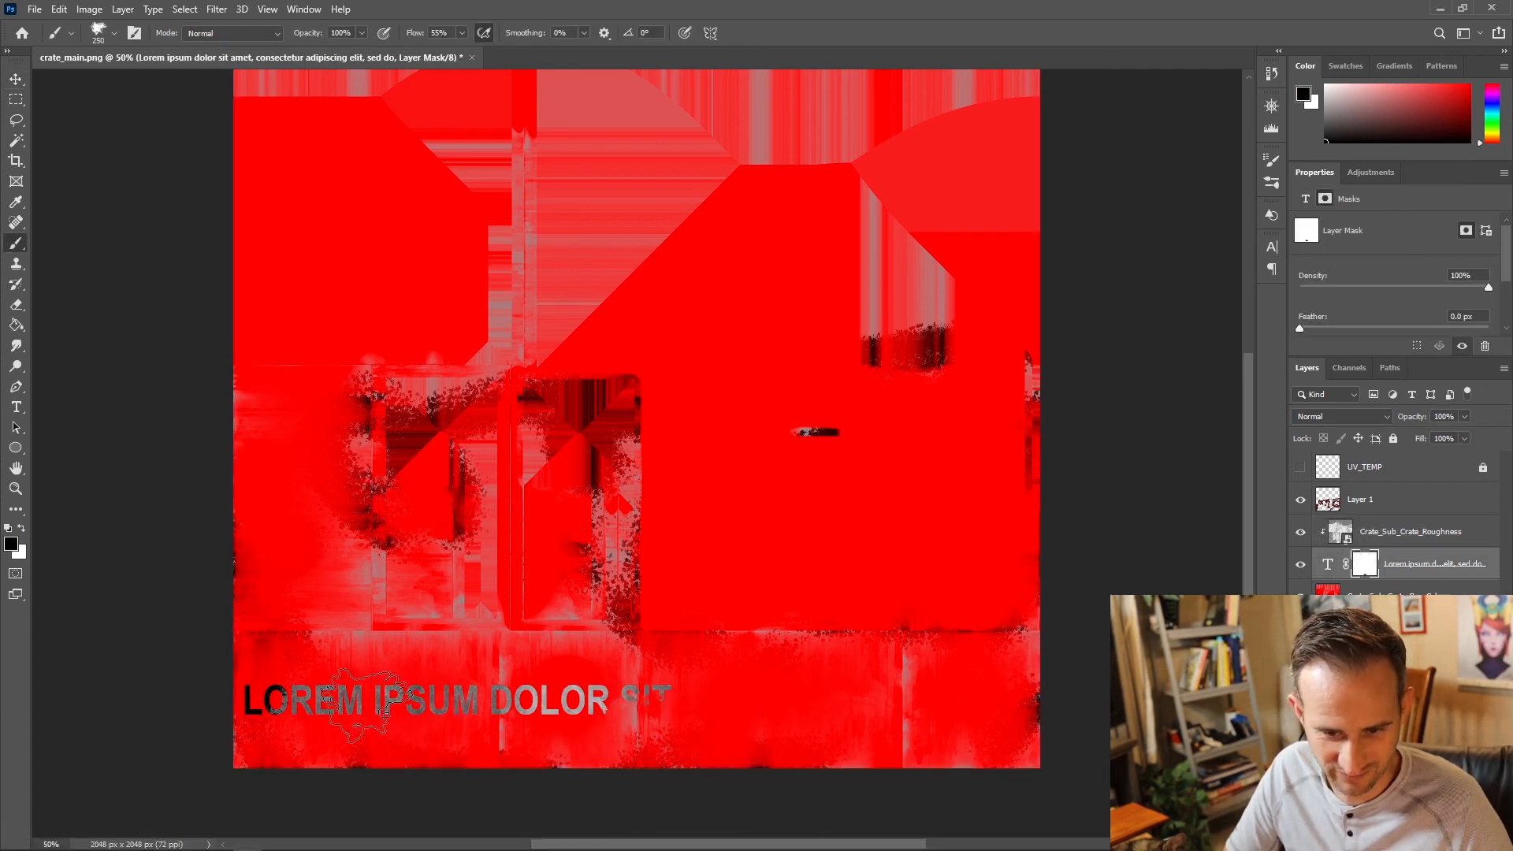
{"action": "left_click_drag", "start_coordinate": [366, 704], "coordinate": [571, 697]}
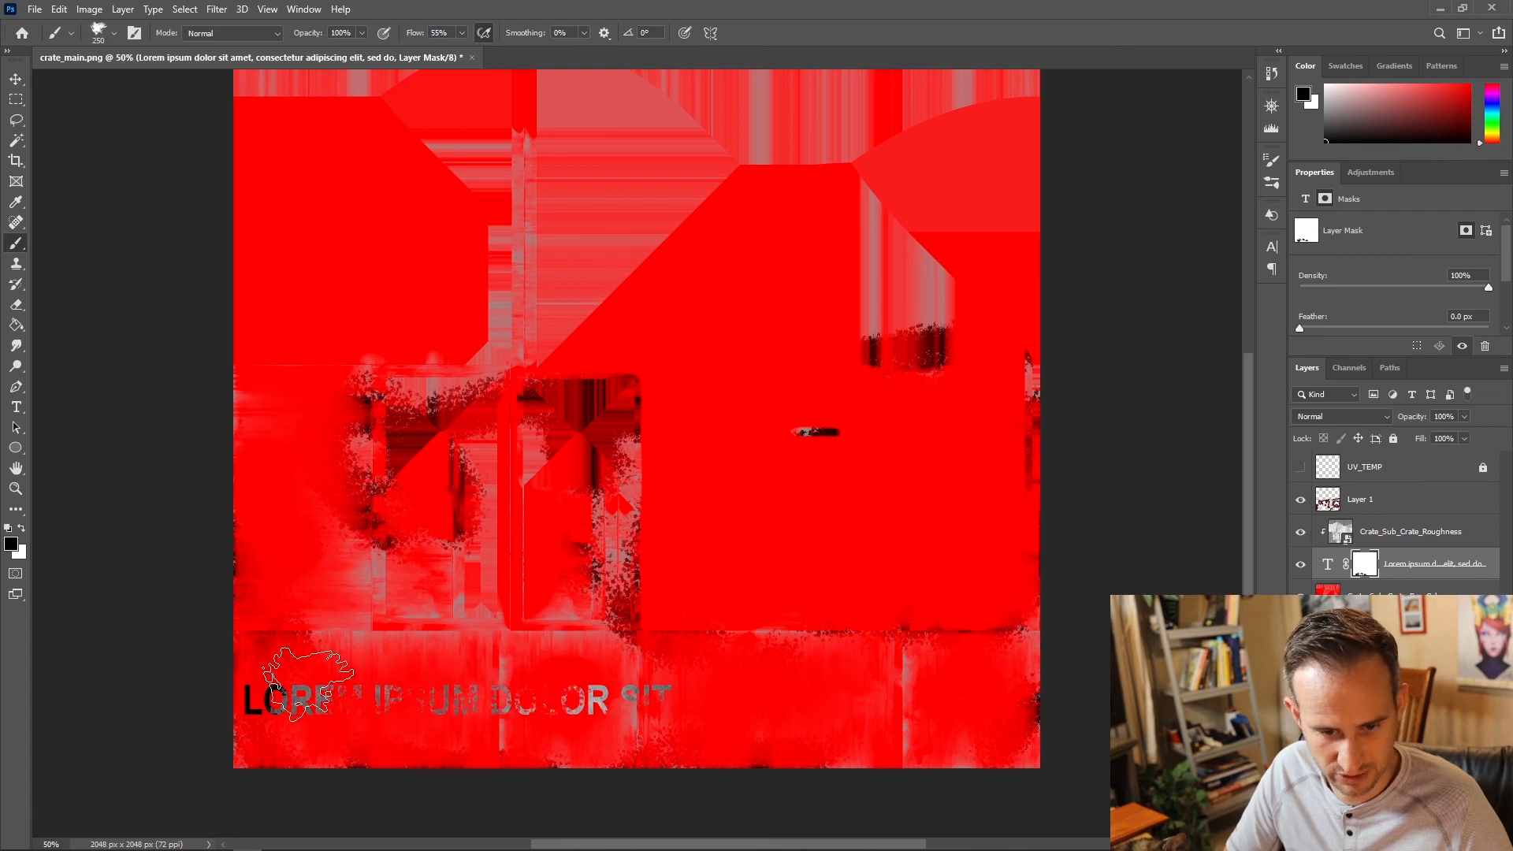
{"action": "left_click", "coordinate": [16, 78]}
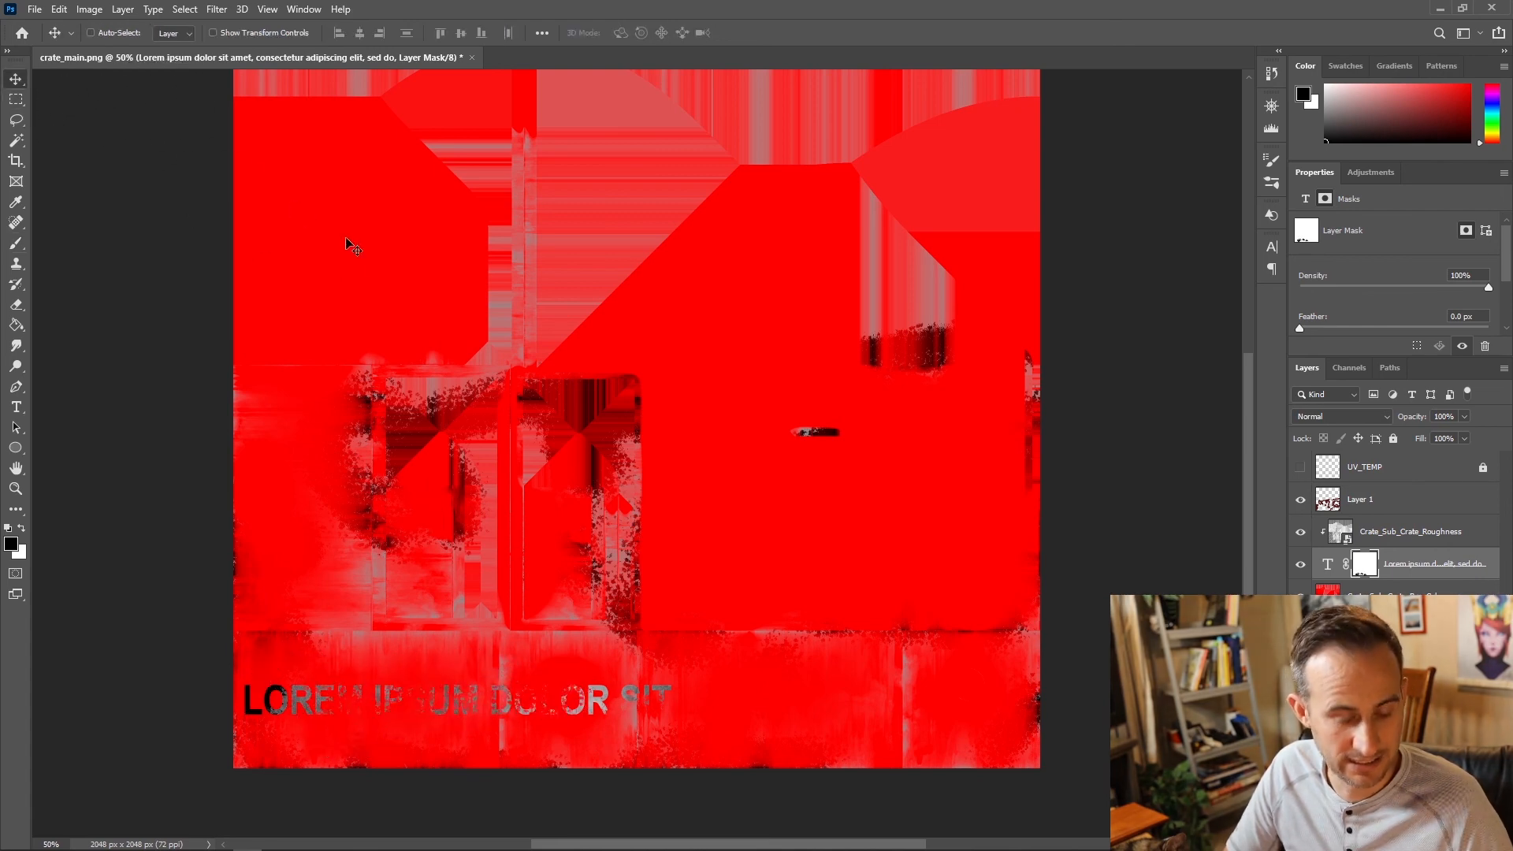
Step: Save the worn-text version as a JPEG over crate_main_V2.jpg in the images folder at quality 12
{"action": "key", "text": "ctrl+shift+s"}
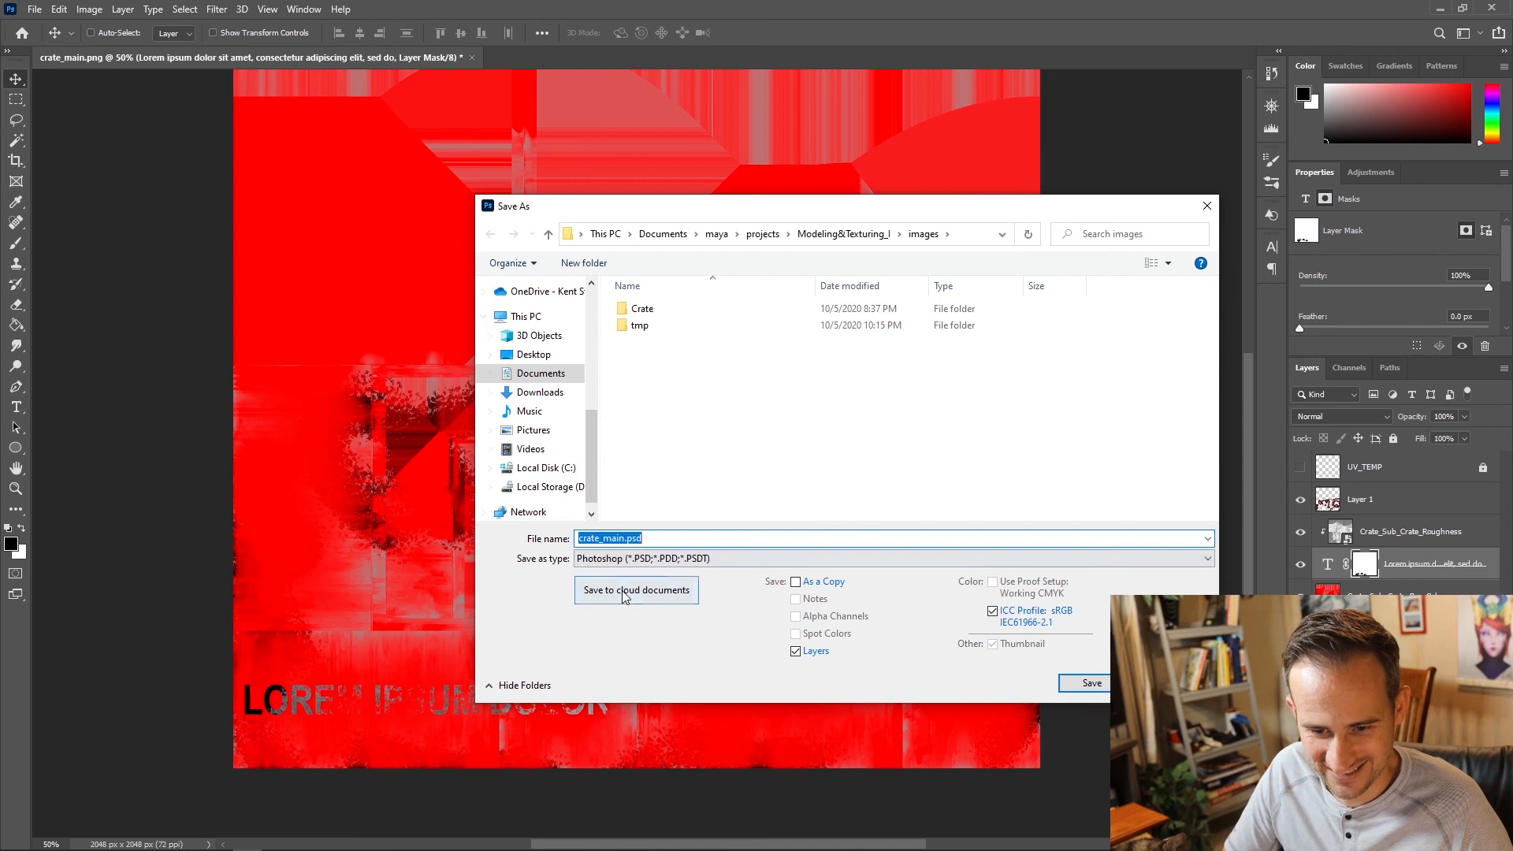
{"action": "left_click", "coordinate": [623, 558]}
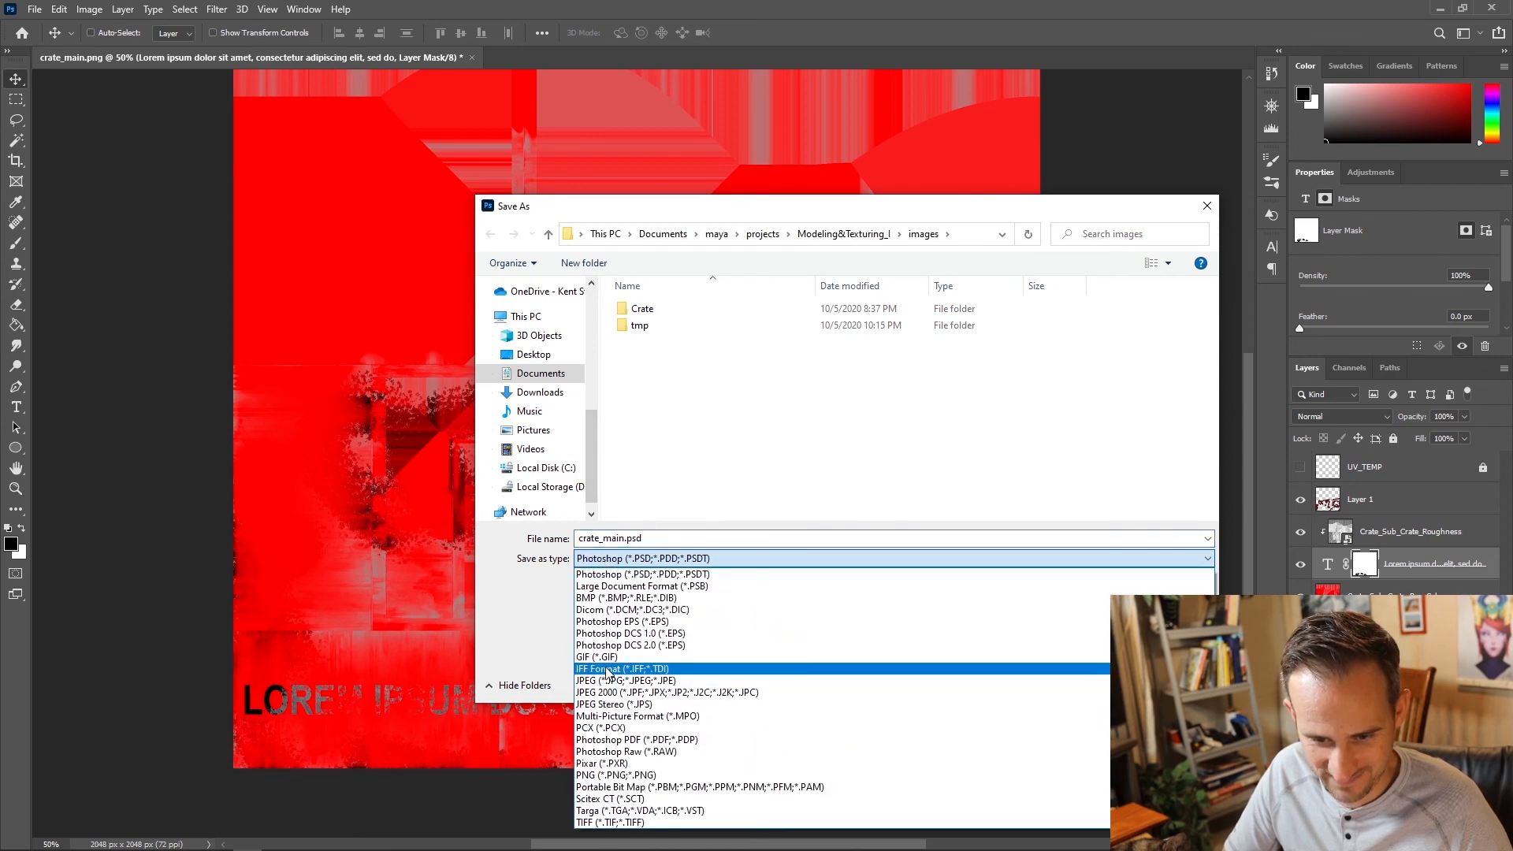
{"action": "left_click", "coordinate": [611, 680]}
{"action": "left_click", "coordinate": [668, 342]}
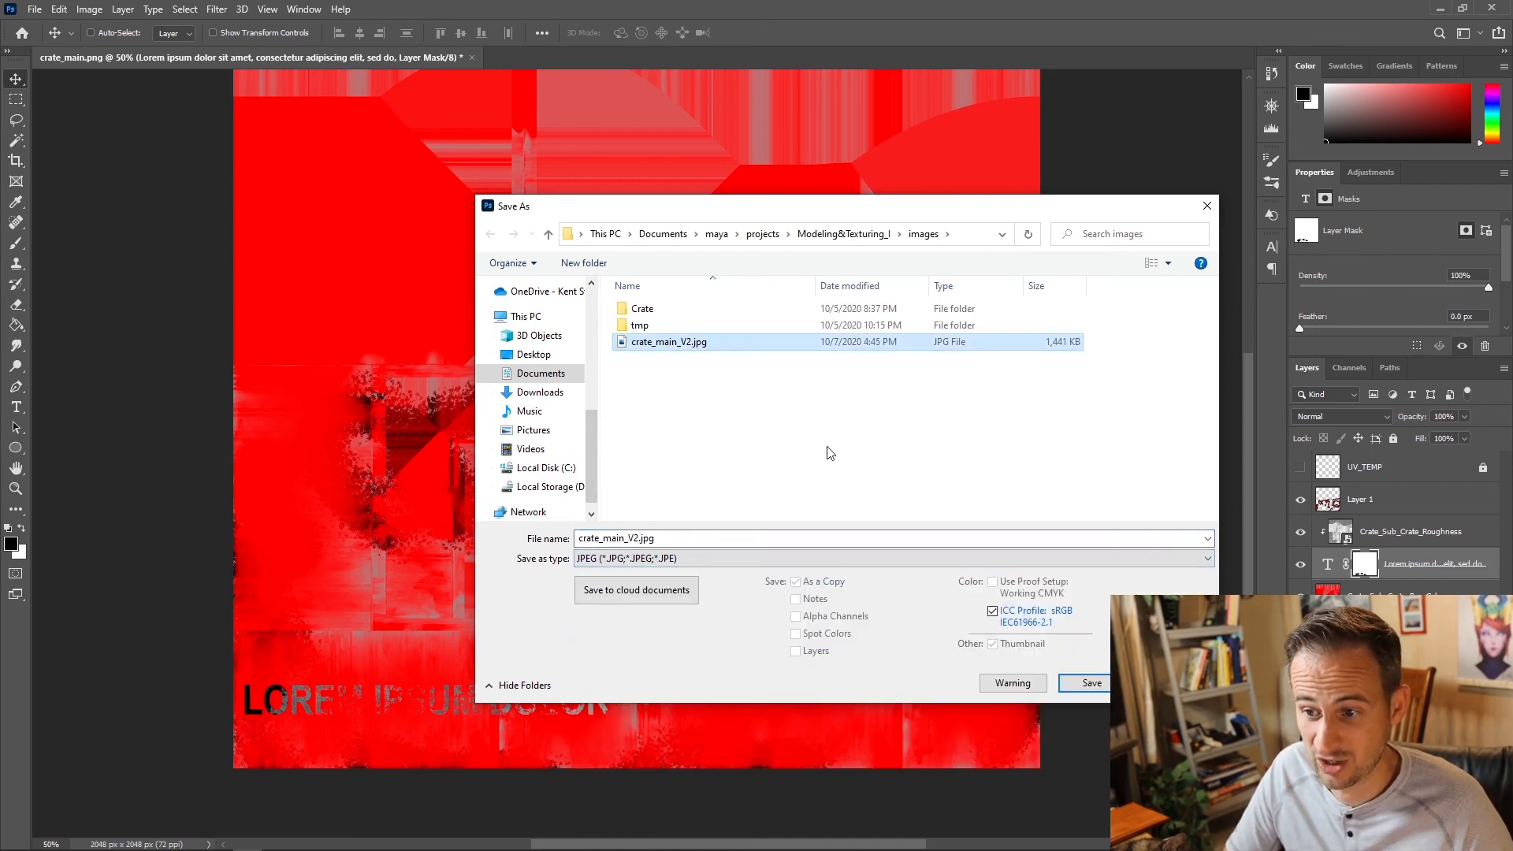
{"action": "left_click", "coordinate": [1092, 682]}
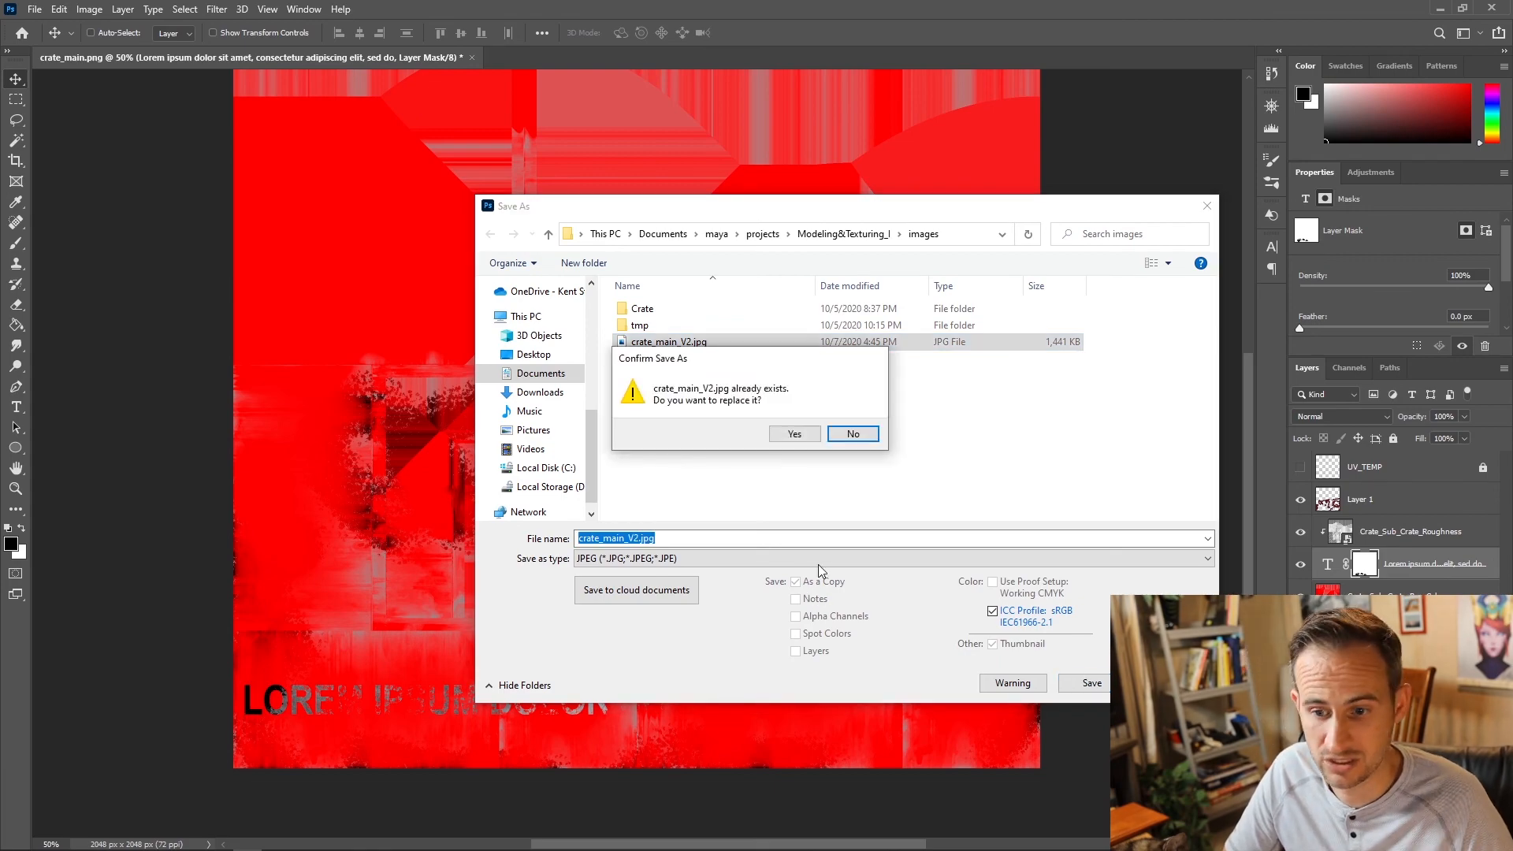
{"action": "left_click", "coordinate": [792, 434]}
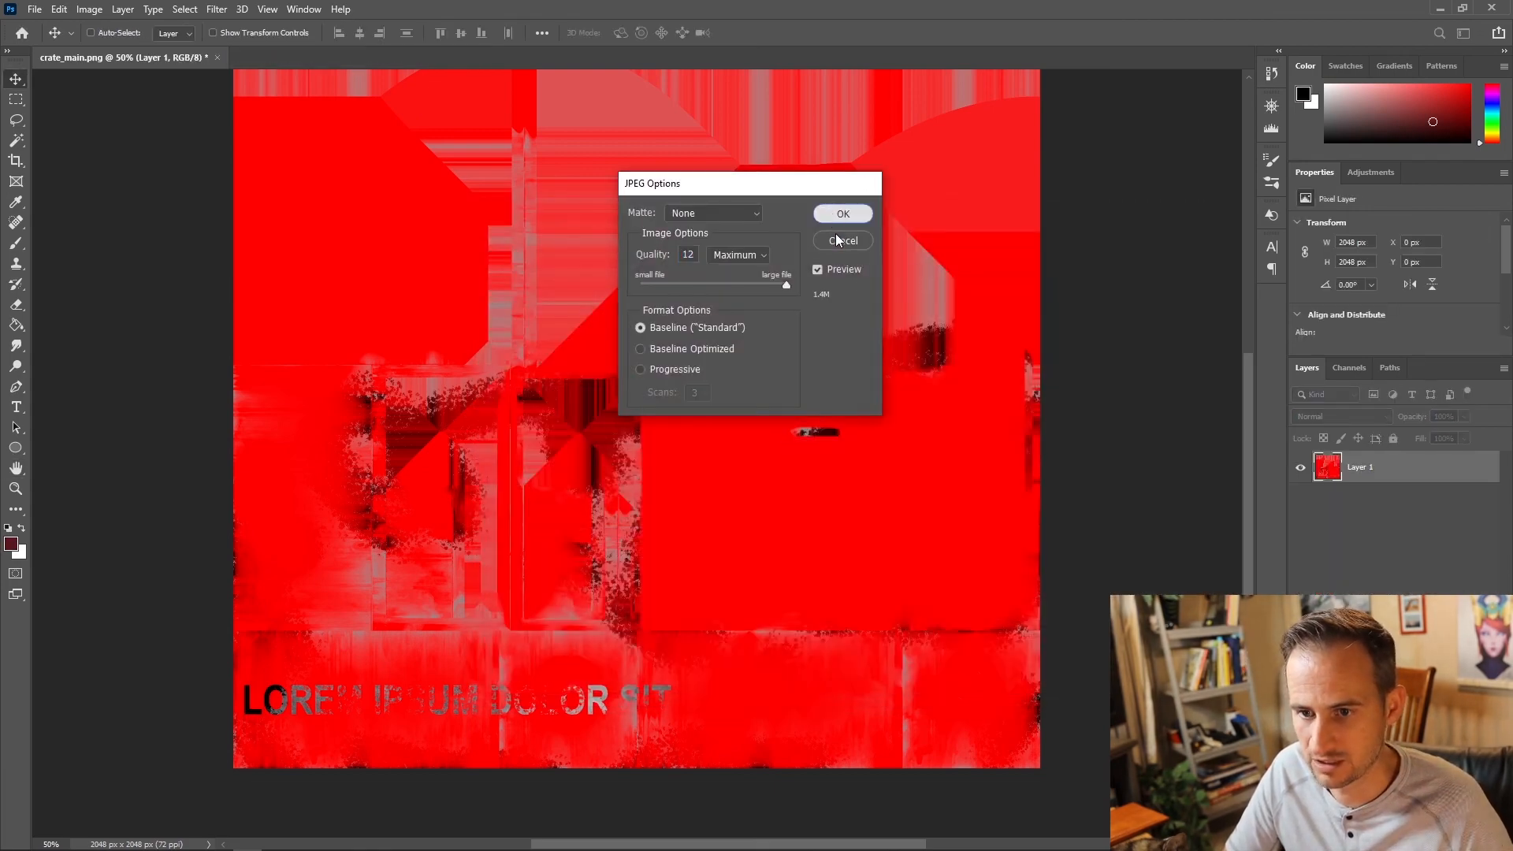
{"action": "left_click", "coordinate": [850, 211]}
Step: Switch to Maya and open the file texture connected to the crate material's base color
{"action": "left_click", "coordinate": [1441, 9]}
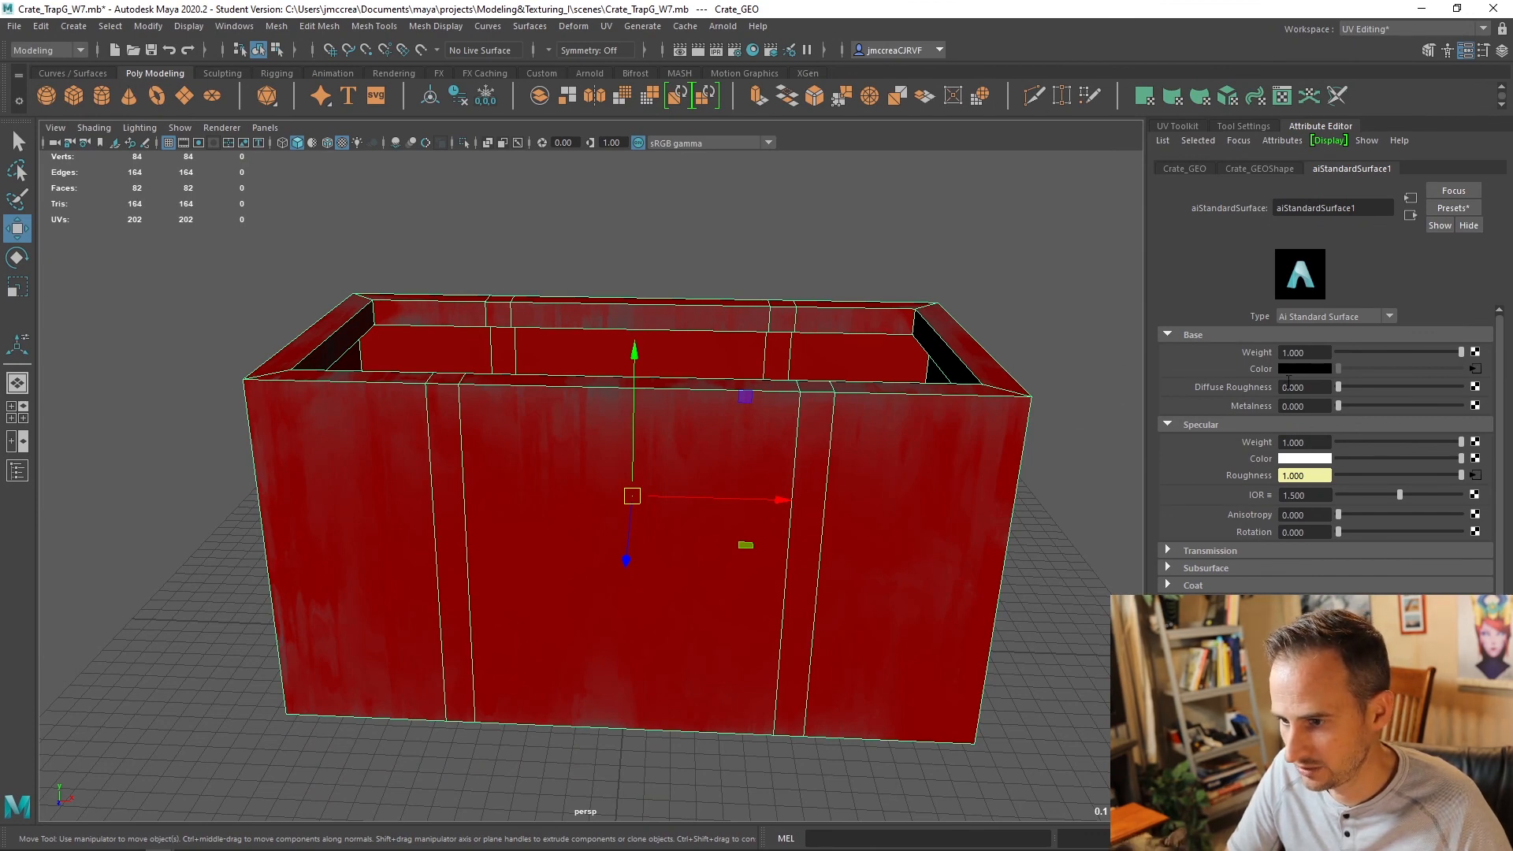
{"action": "left_click", "coordinate": [1473, 371]}
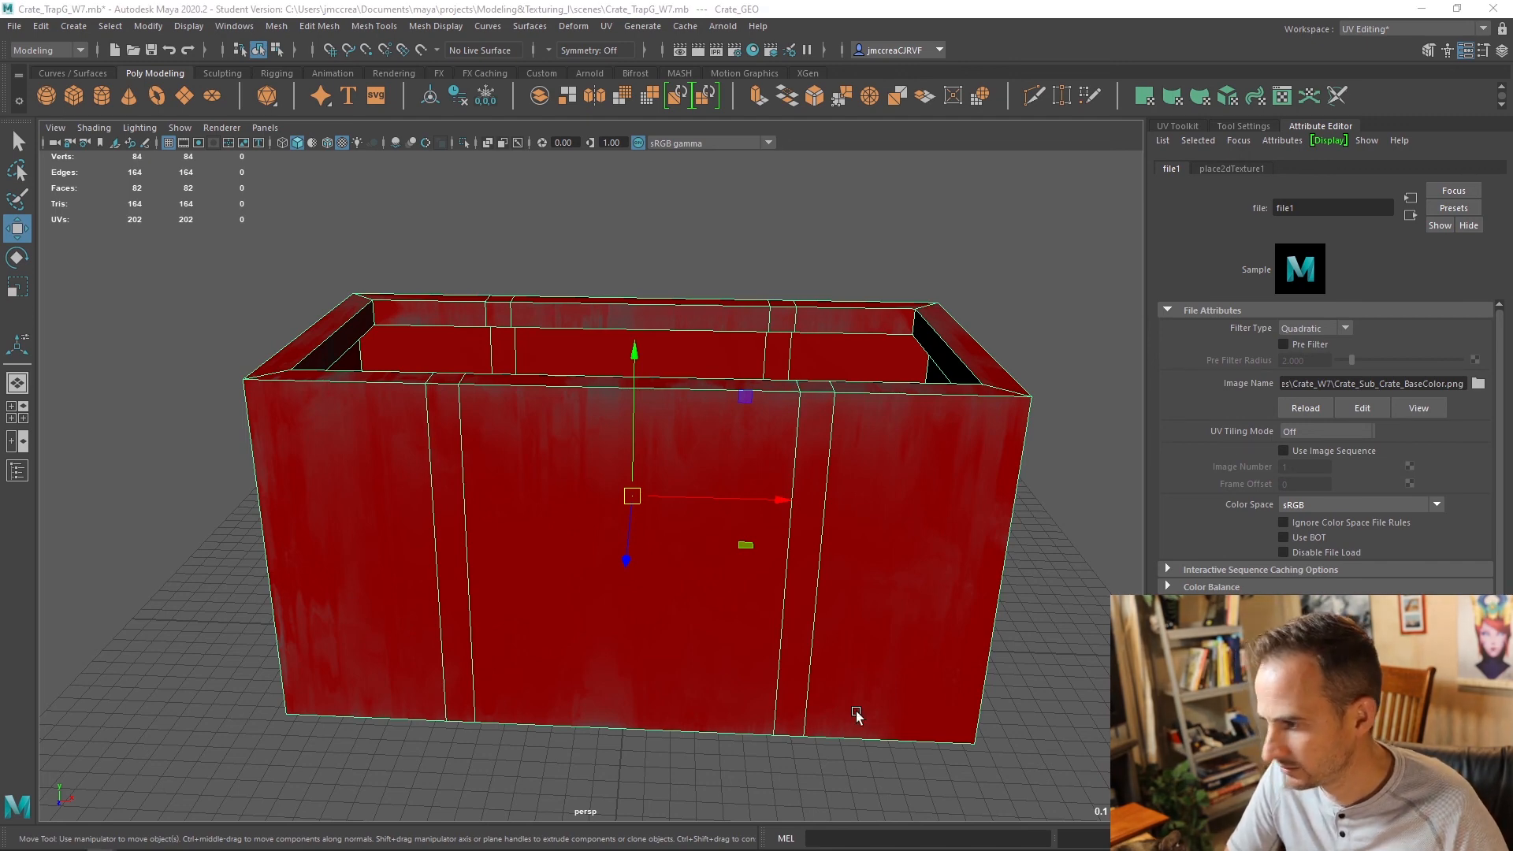
Step: Switch to Photoshop and start saving a copy of the texture into the project's sourceimages\Crate_W7 folder
{"action": "mouse_move", "coordinate": [575, 829]}
{"action": "left_click", "coordinate": [249, 842]}
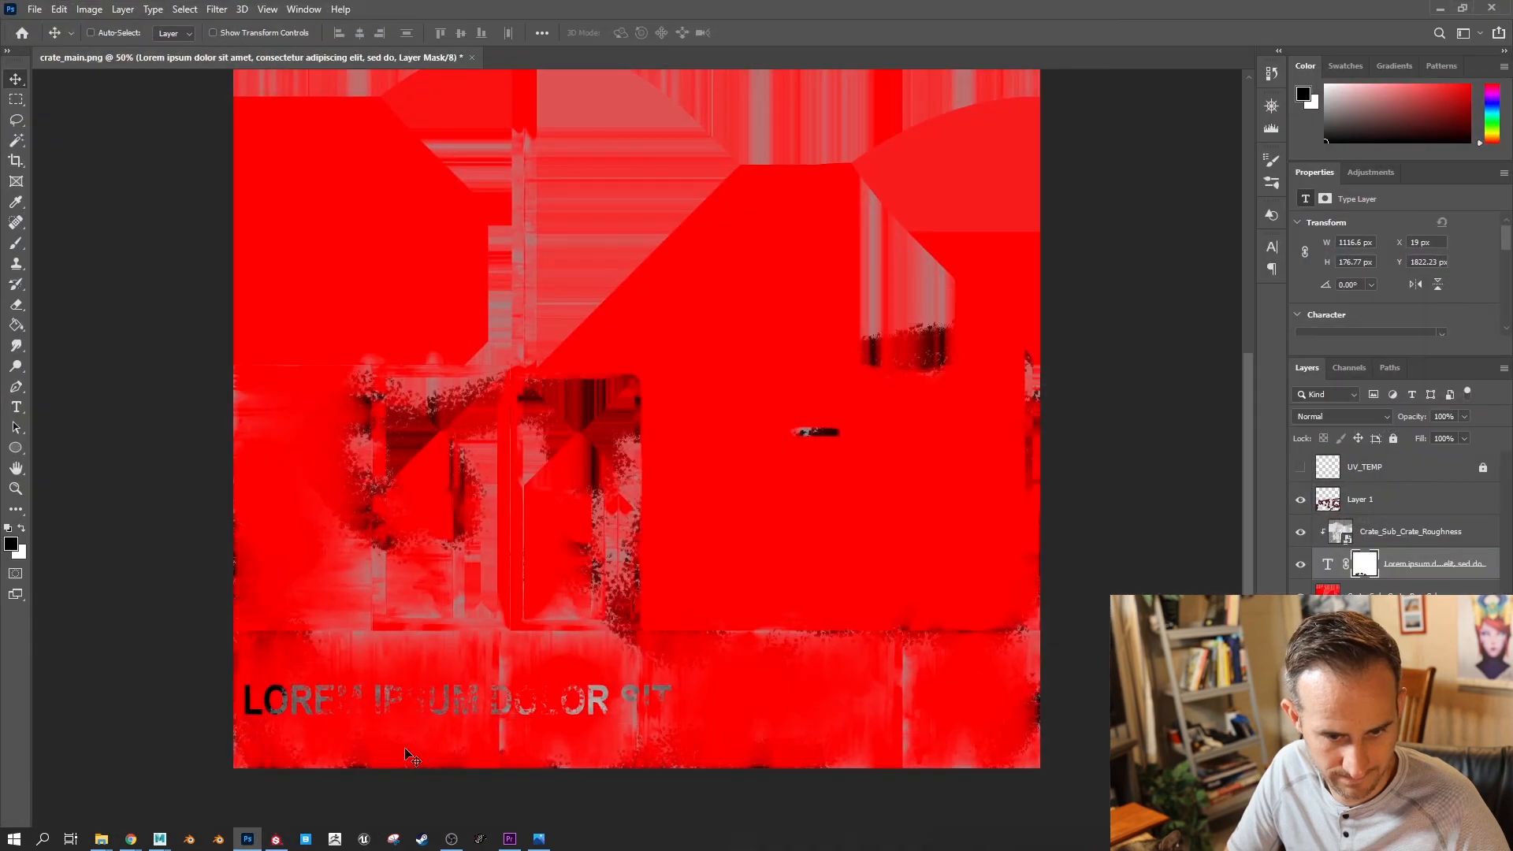
{"action": "key", "text": "ctrl+shift+s"}
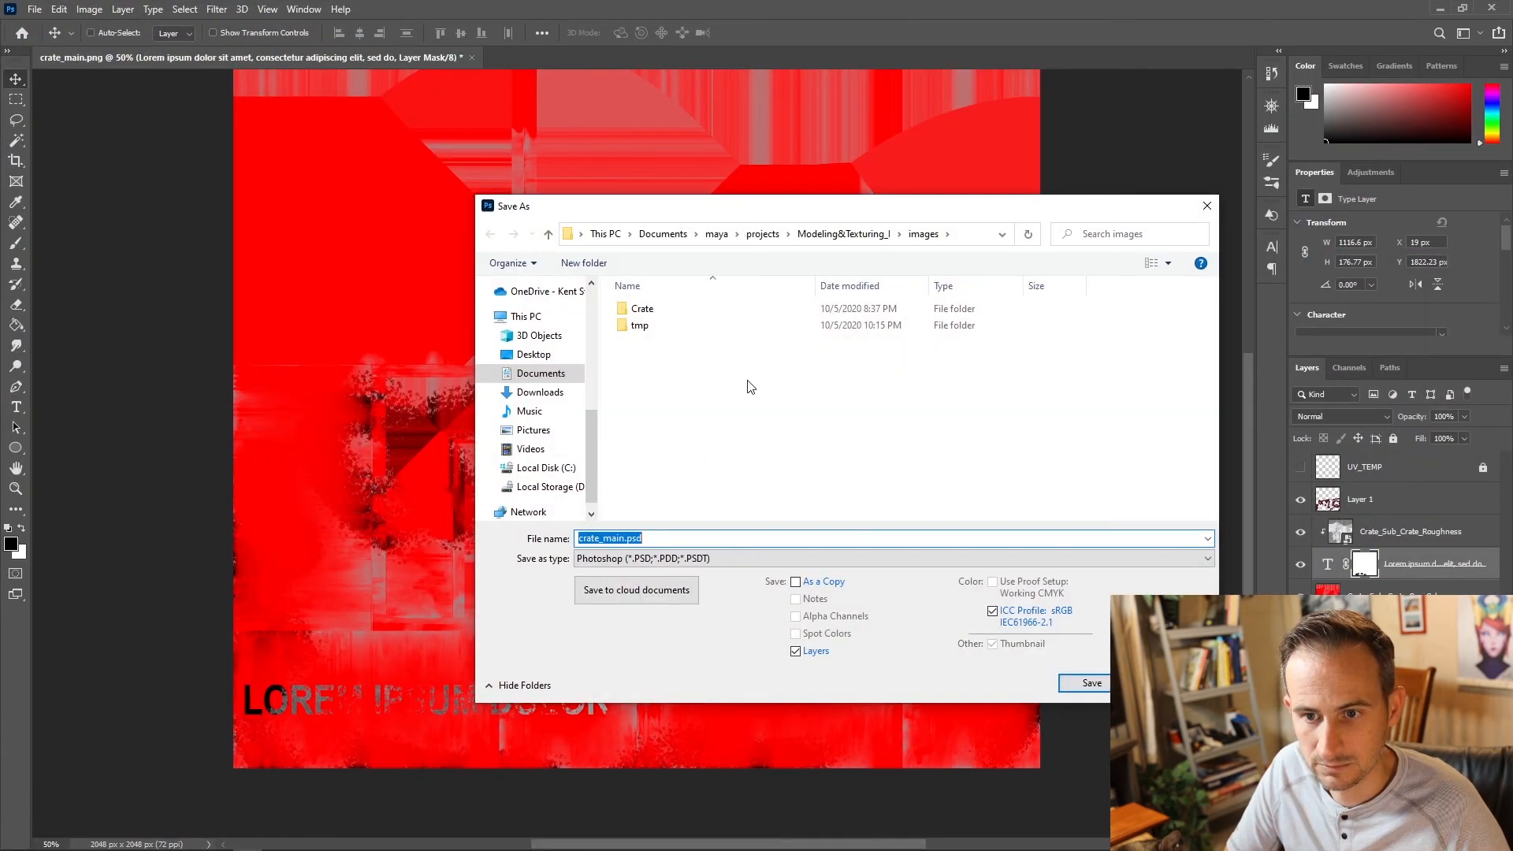
{"action": "left_click", "coordinate": [842, 234]}
{"action": "double_click", "coordinate": [683, 482]}
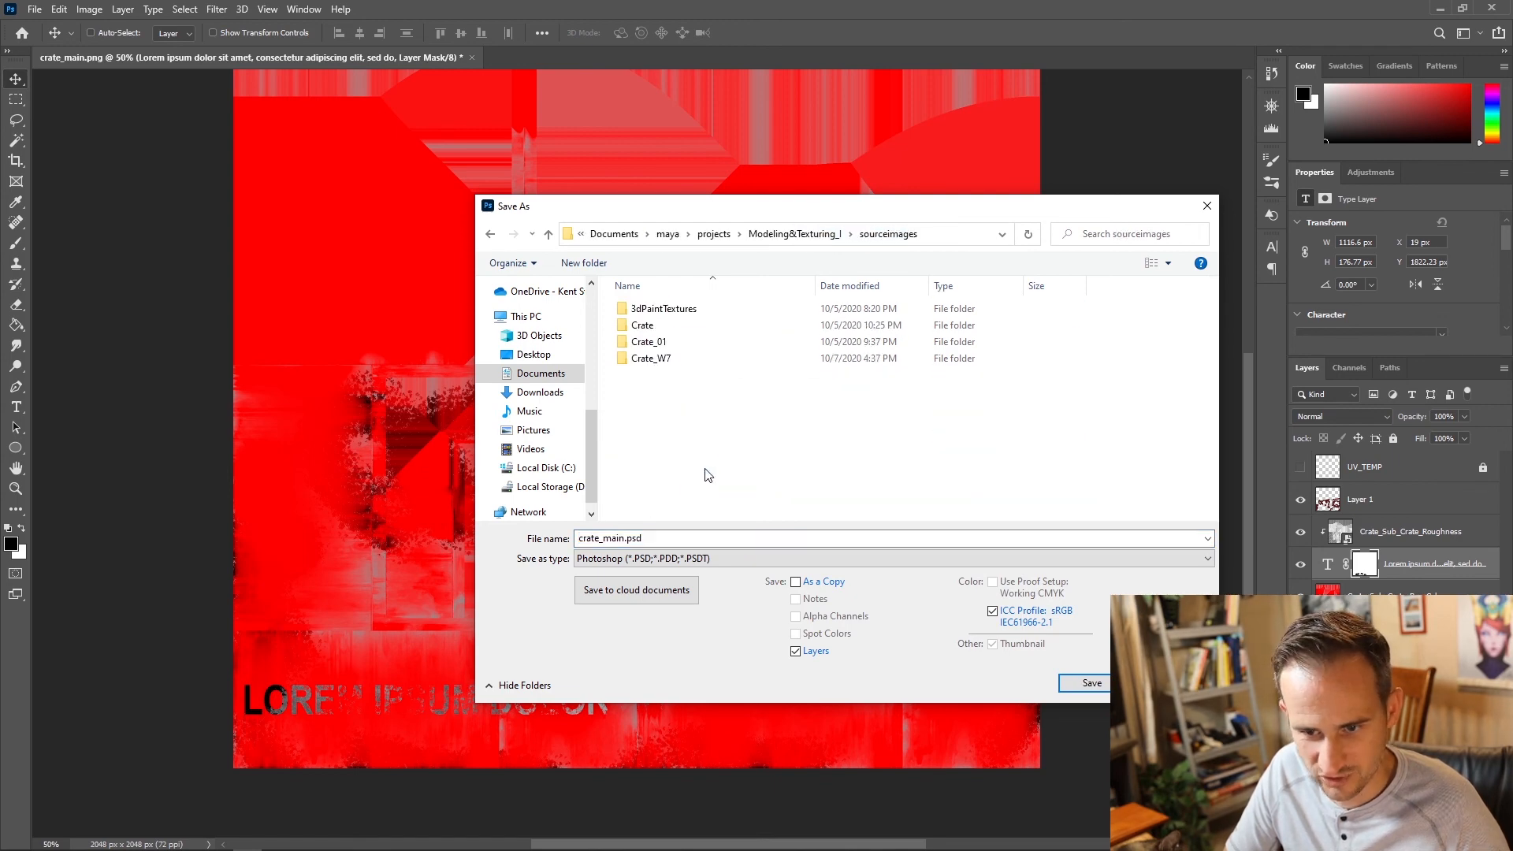
{"action": "double_click", "coordinate": [653, 361]}
{"action": "left_click", "coordinate": [610, 558]}
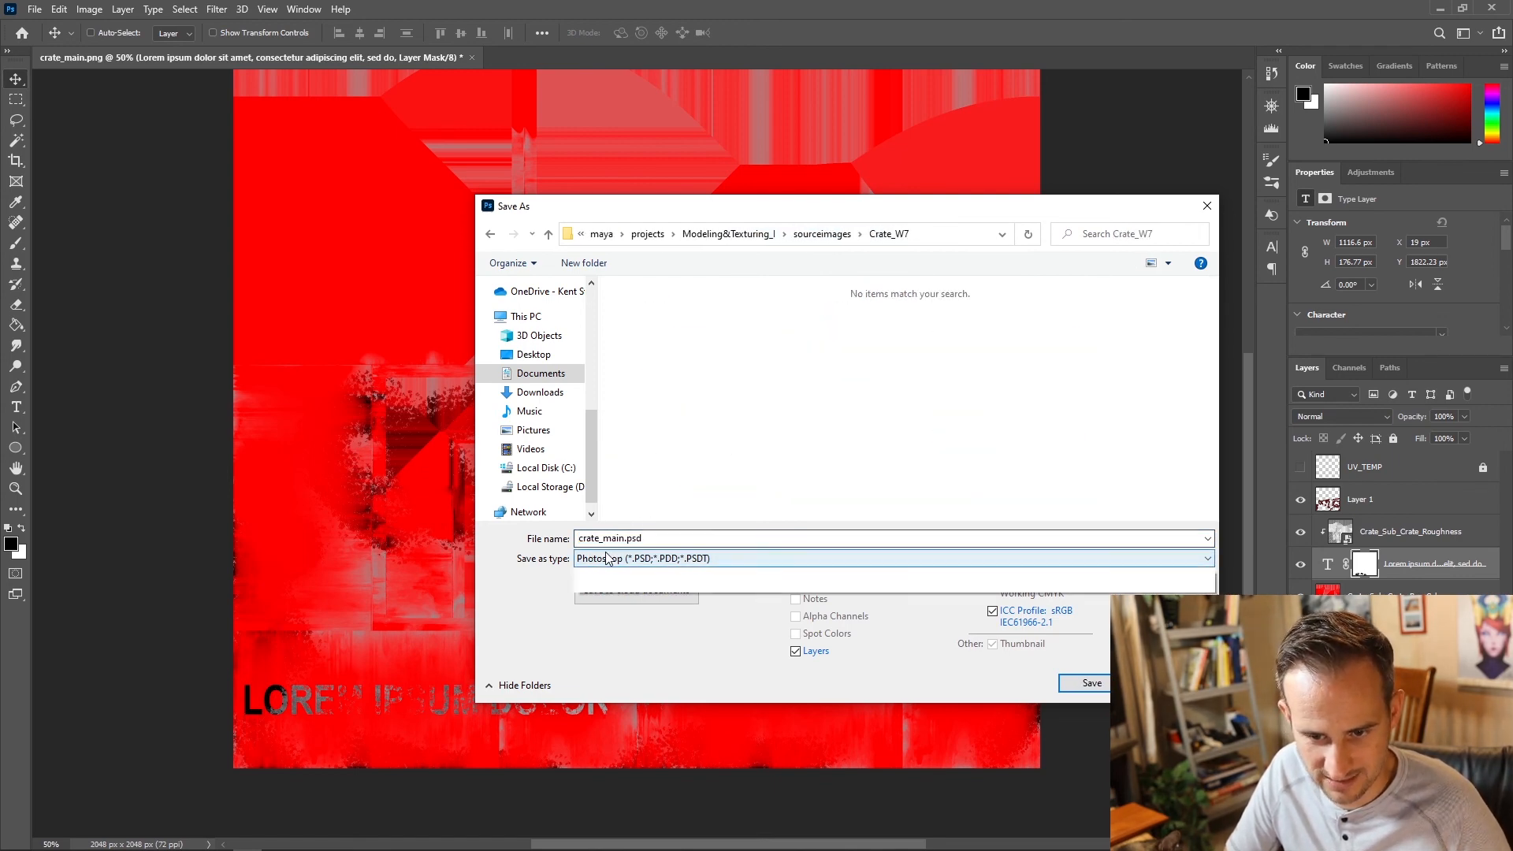
{"action": "left_click", "coordinate": [627, 698]}
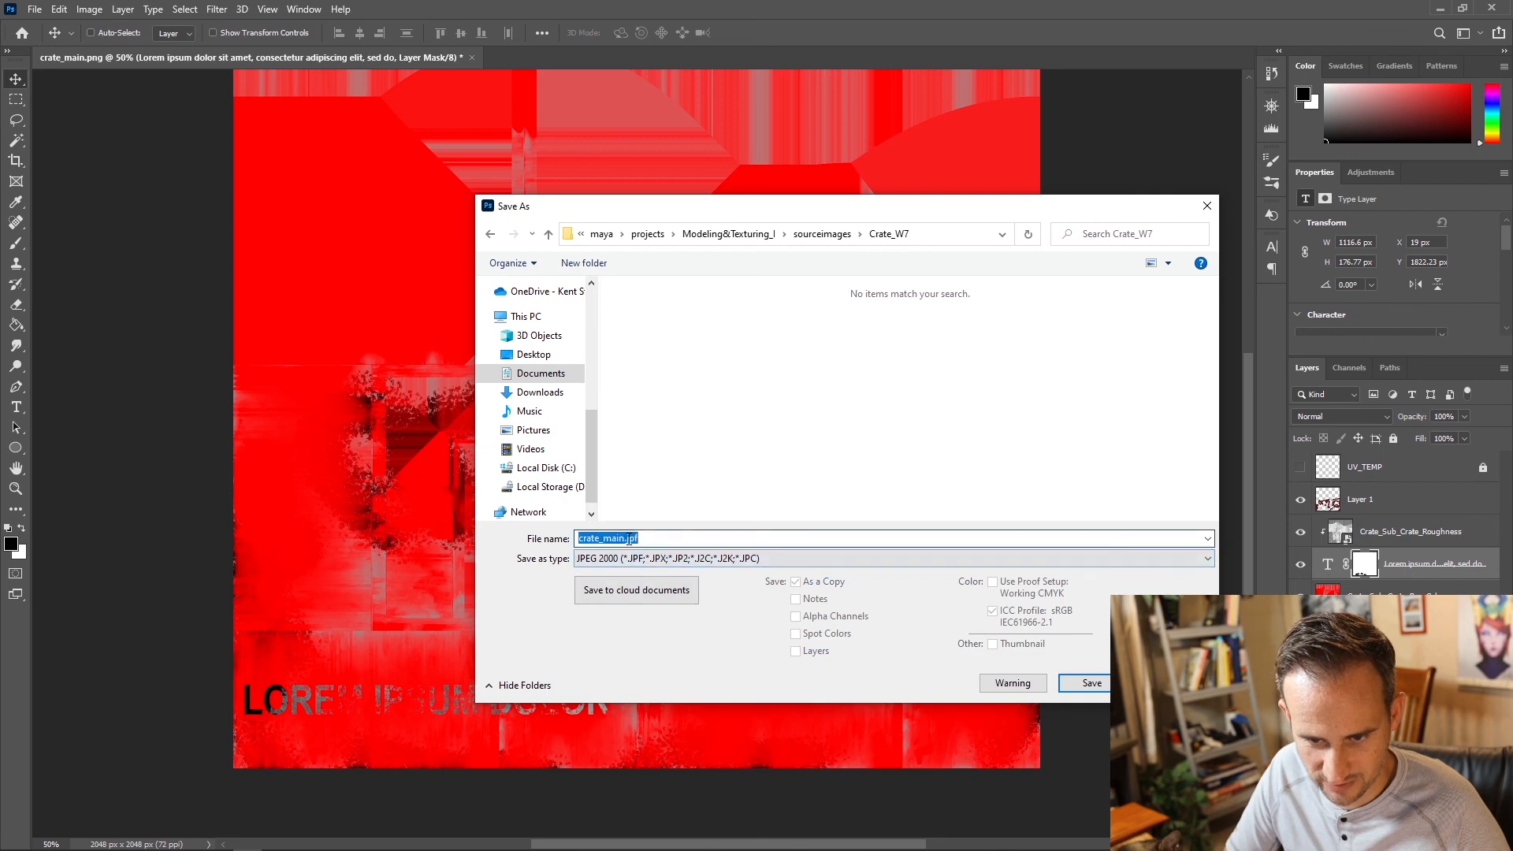
{"action": "left_click", "coordinate": [622, 558]}
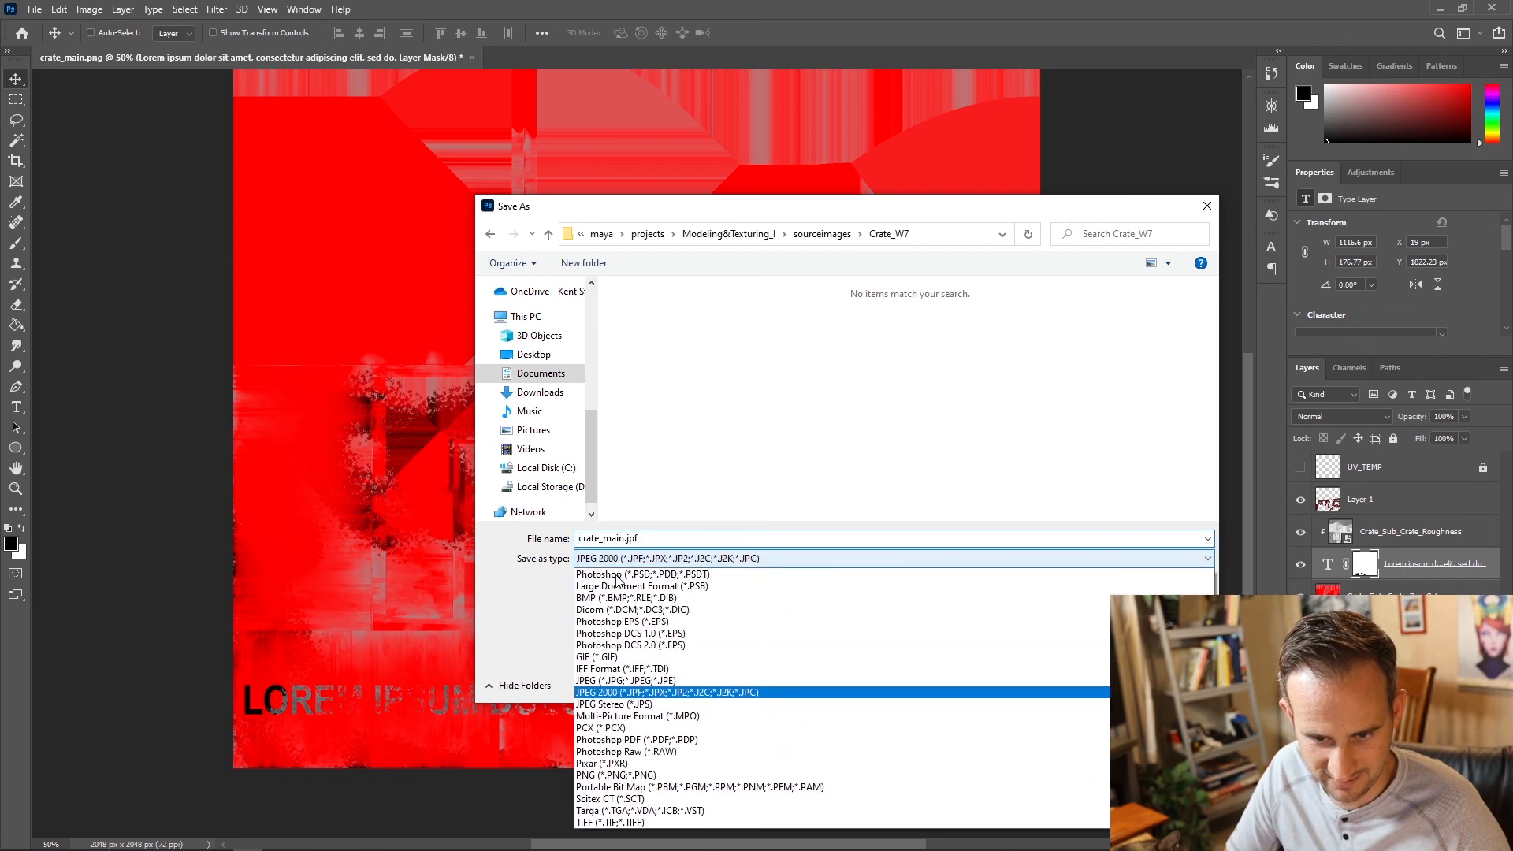
{"action": "left_click", "coordinate": [637, 681]}
{"action": "left_click", "coordinate": [624, 537]}
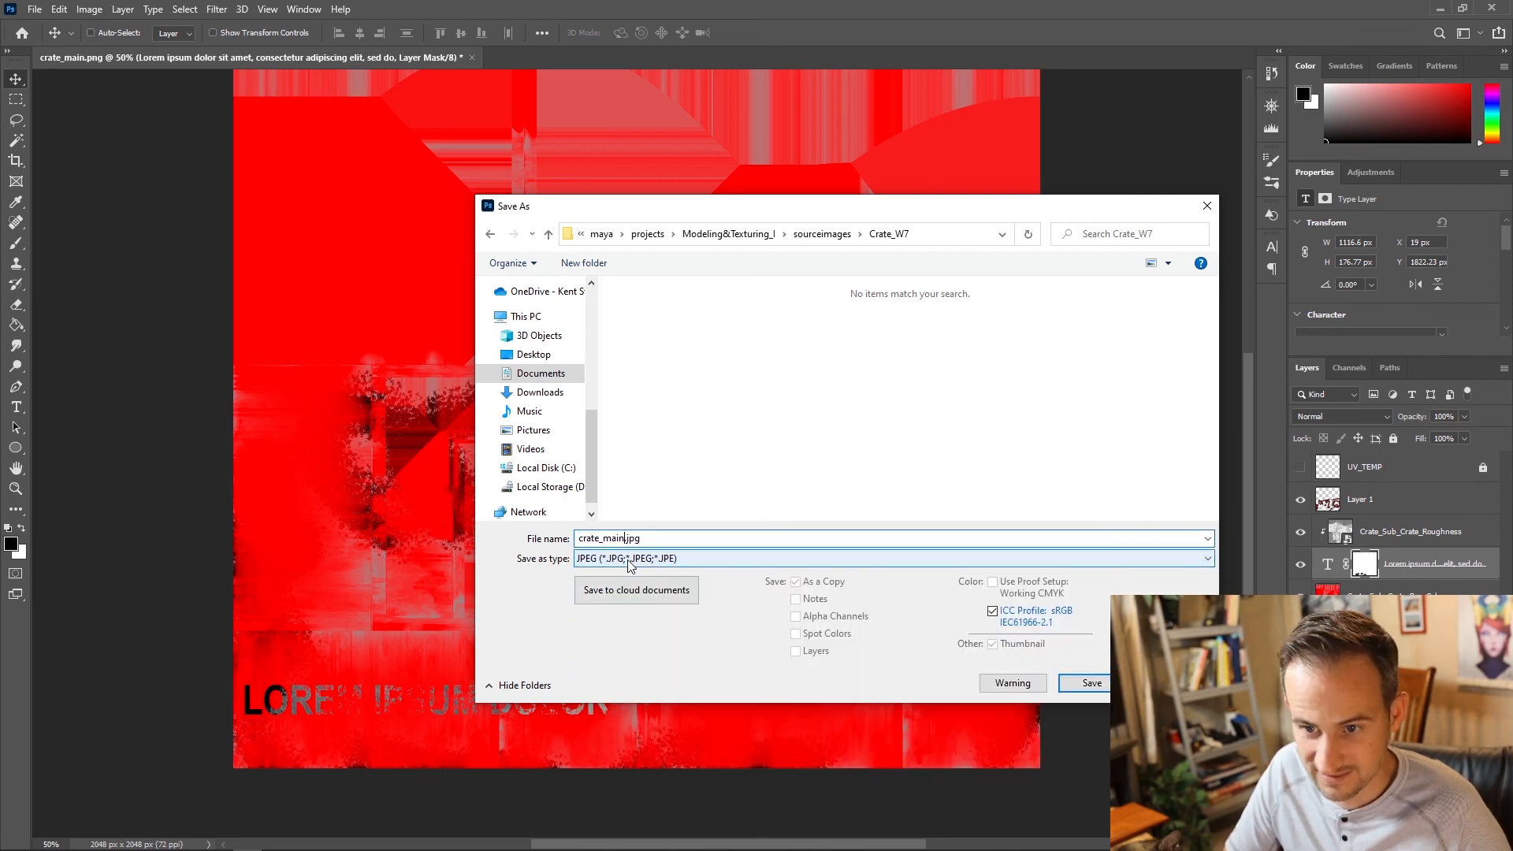
Step: Save the texture in PNG format as crate_main_v1.png with the large file size (fastest saving) option
{"action": "left_click", "coordinate": [646, 564]}
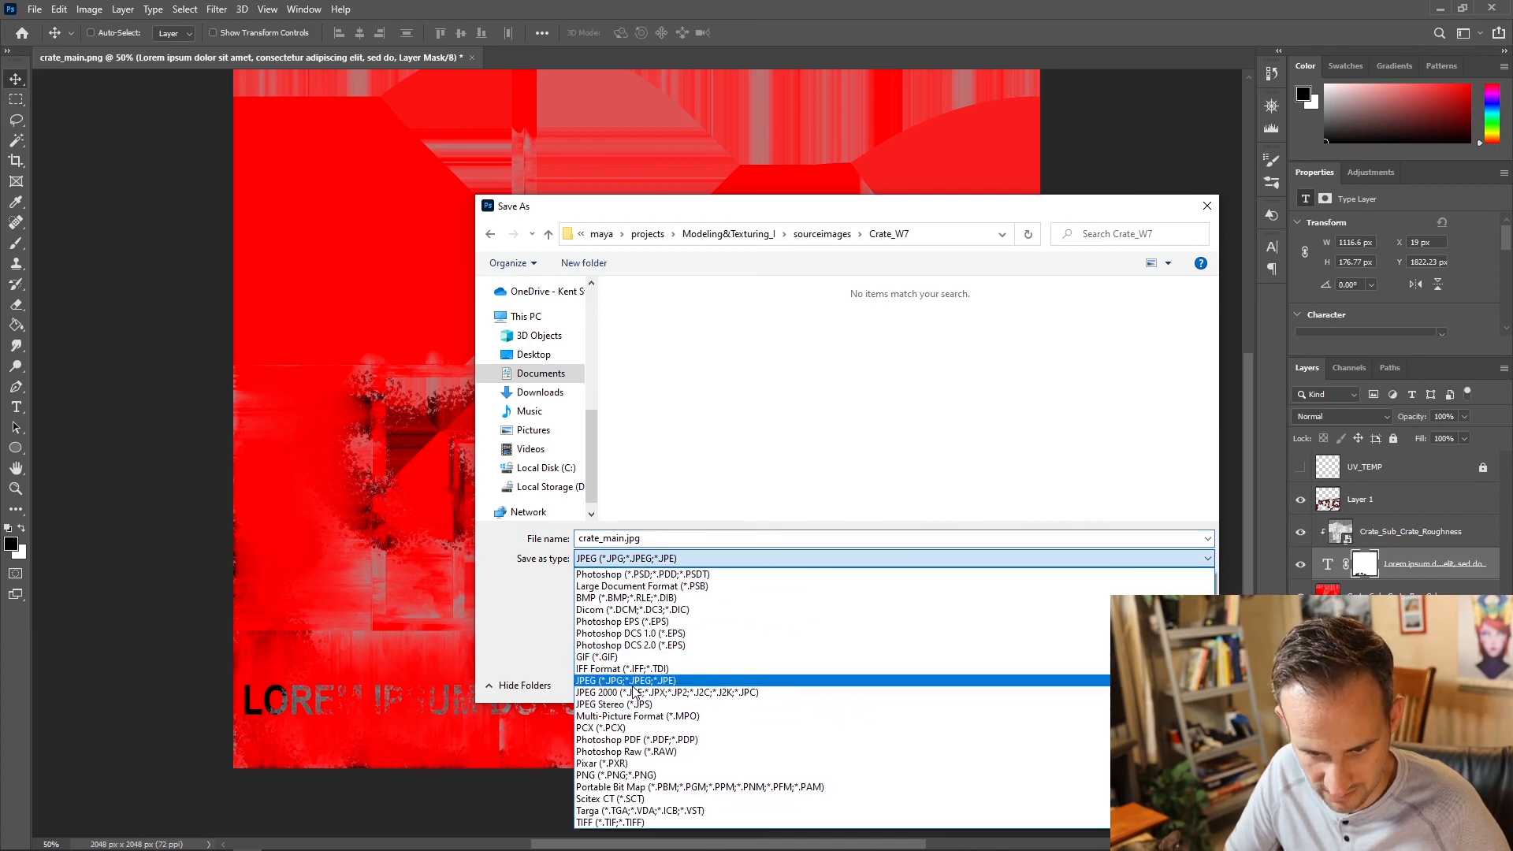
{"action": "left_click", "coordinate": [627, 775]}
{"action": "double_click", "coordinate": [627, 540]}
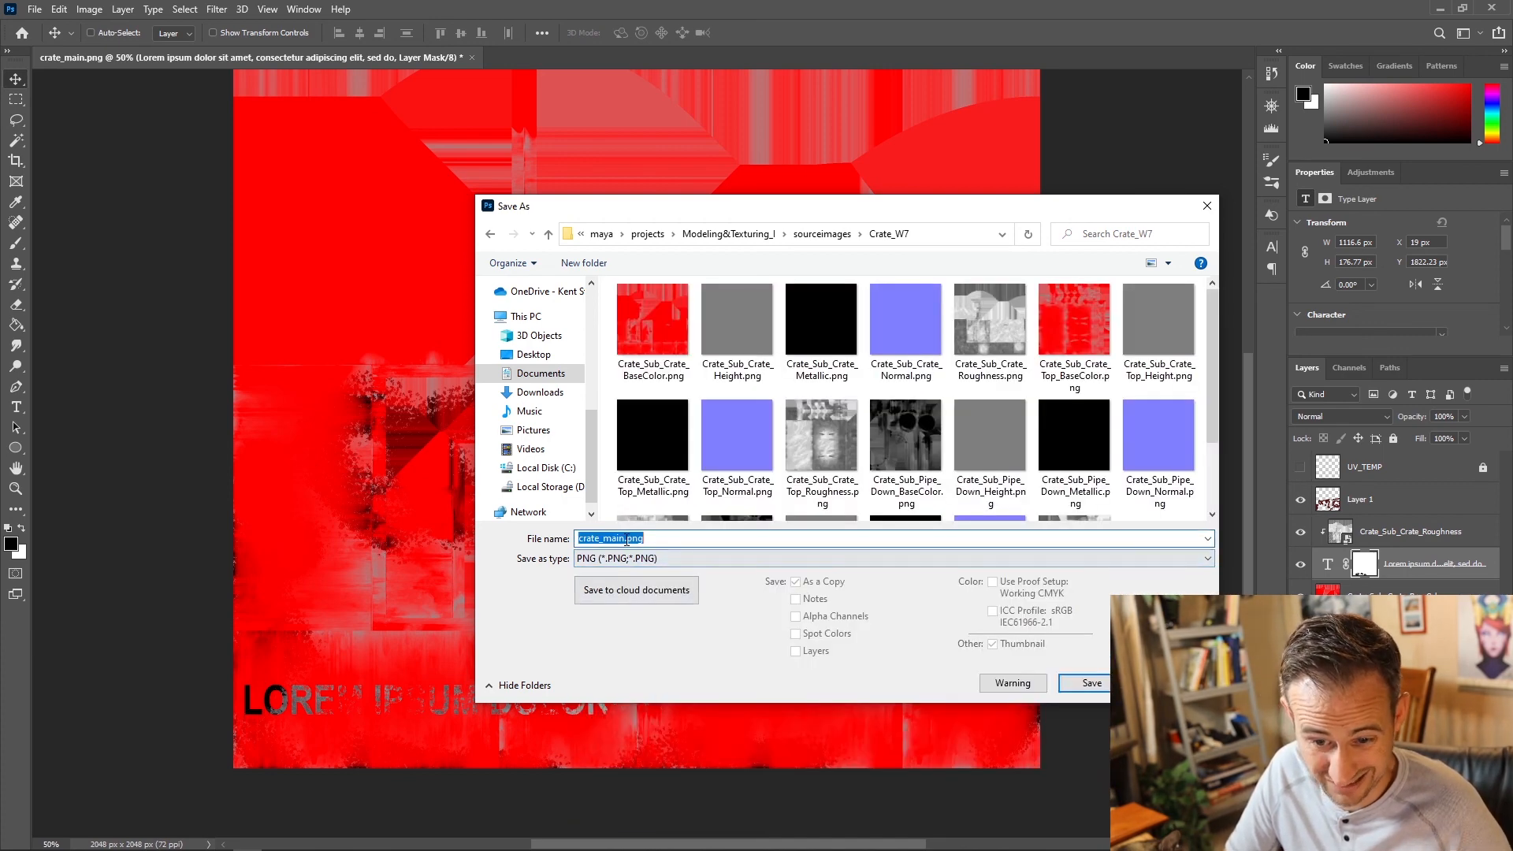
{"action": "left_click", "coordinate": [625, 538]}
{"action": "type", "text": "_v"}
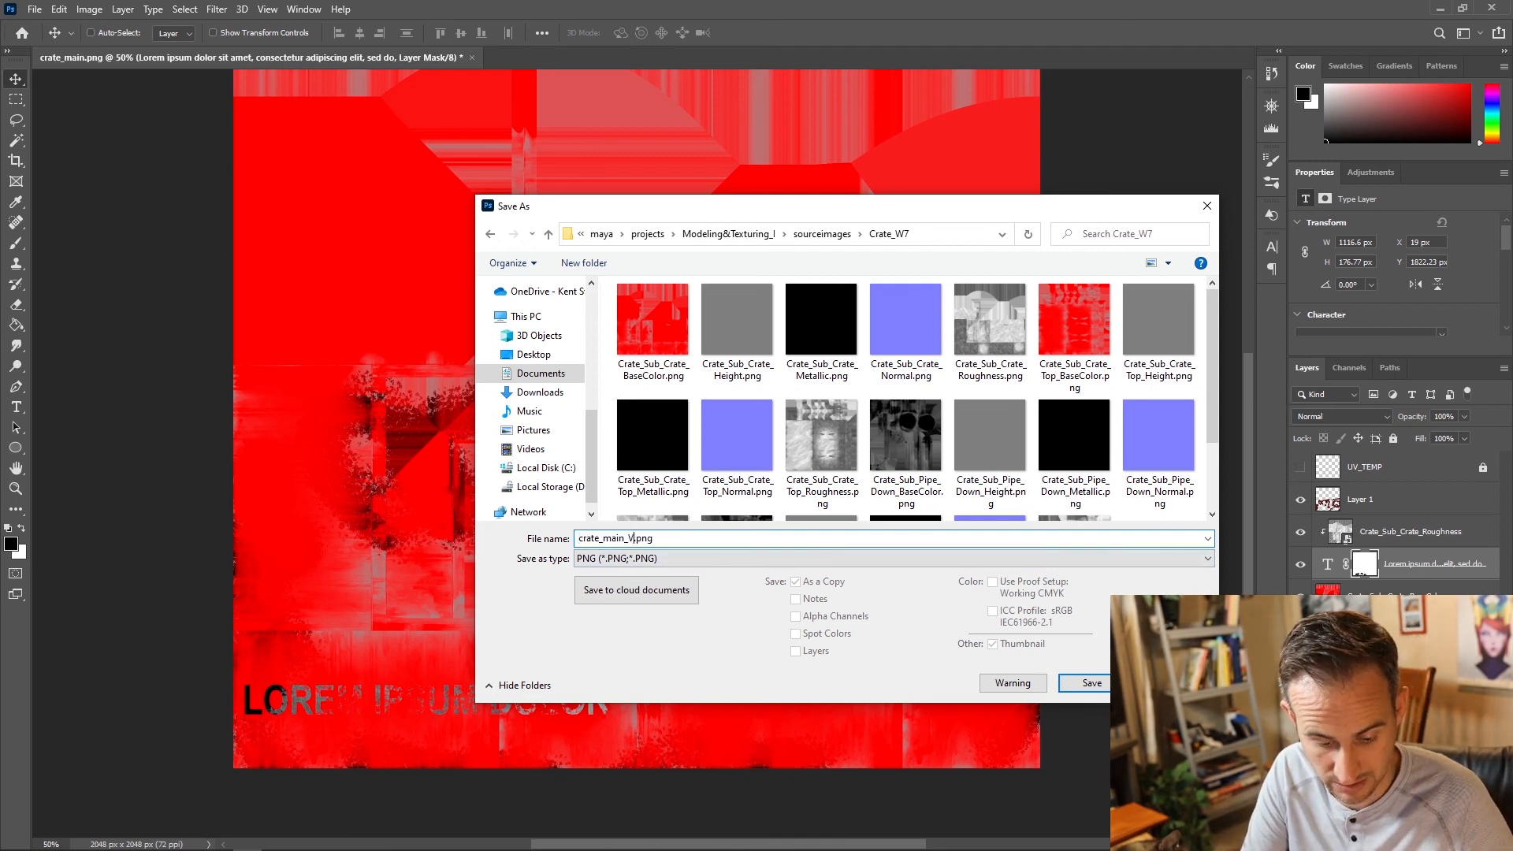
{"action": "key", "text": "Return"}
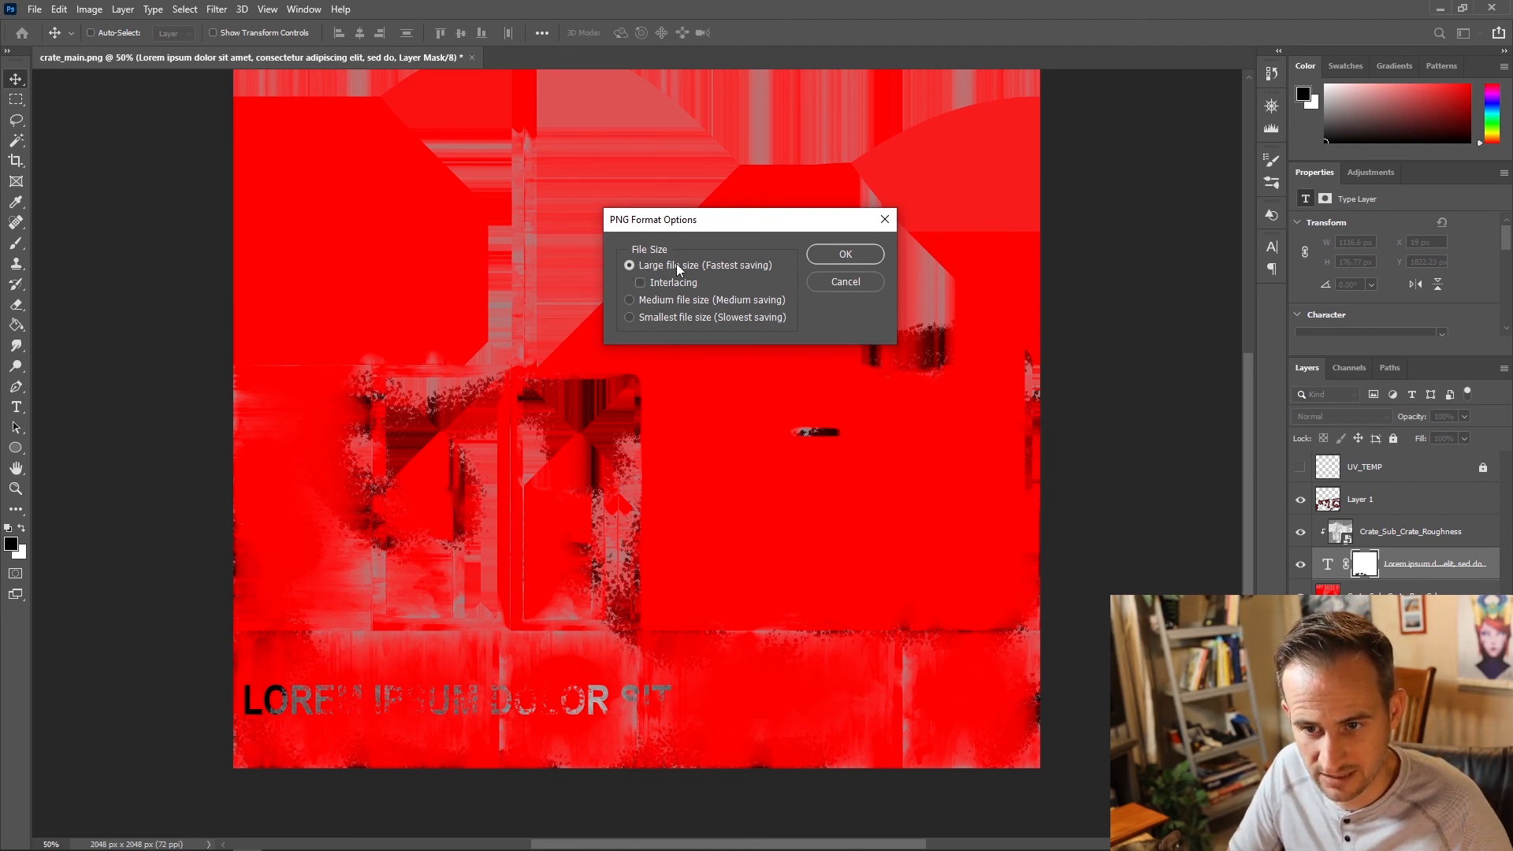
{"action": "left_click", "coordinate": [840, 254]}
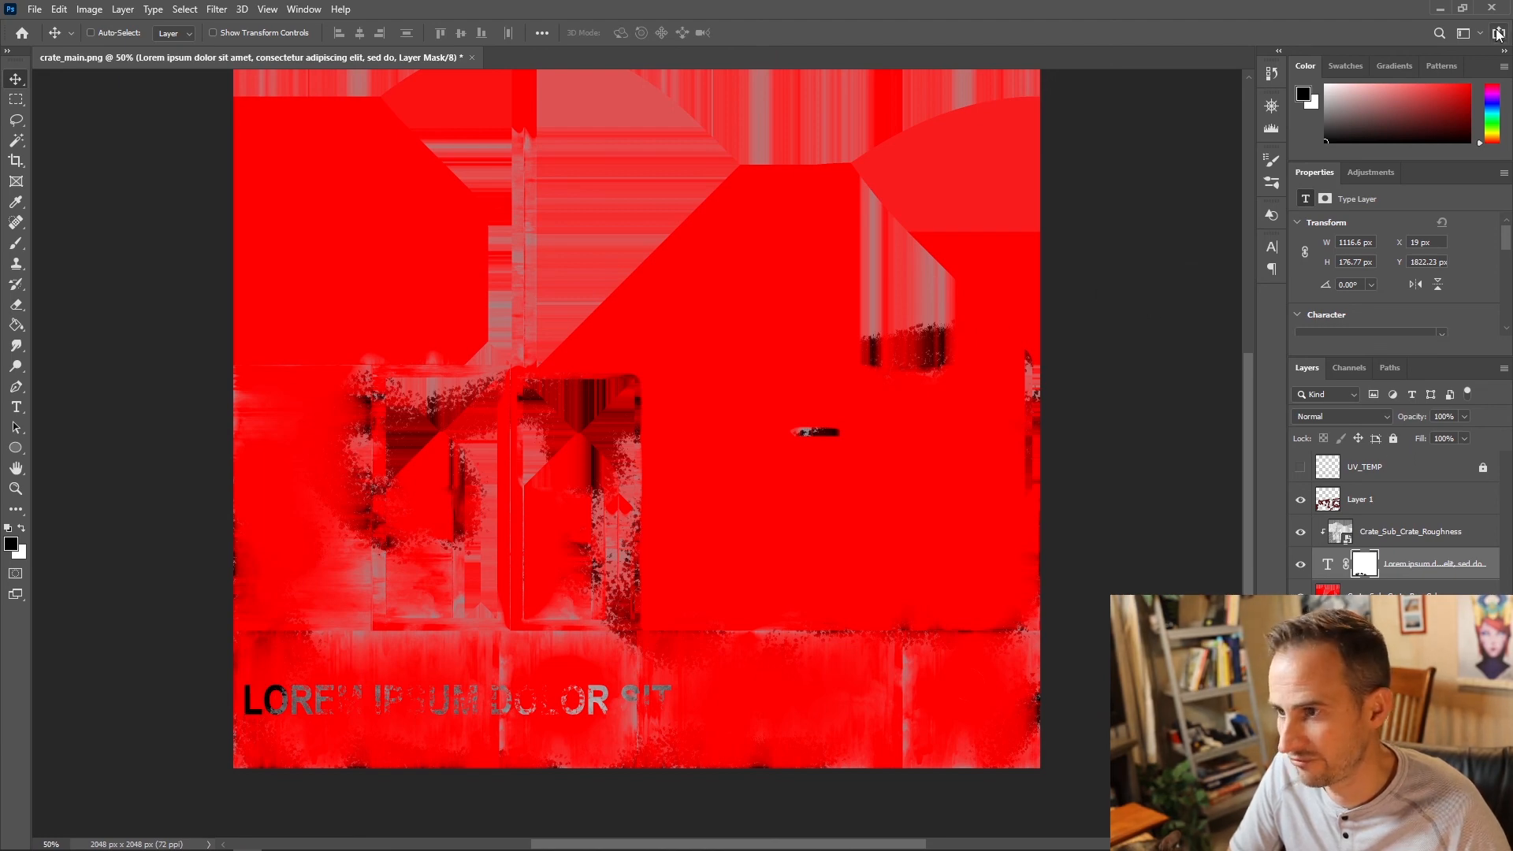
Step: Return to Maya and load crate_main_v1.png from the Crate_W7 folder as the file1 texture's image
{"action": "left_click", "coordinate": [1442, 8]}
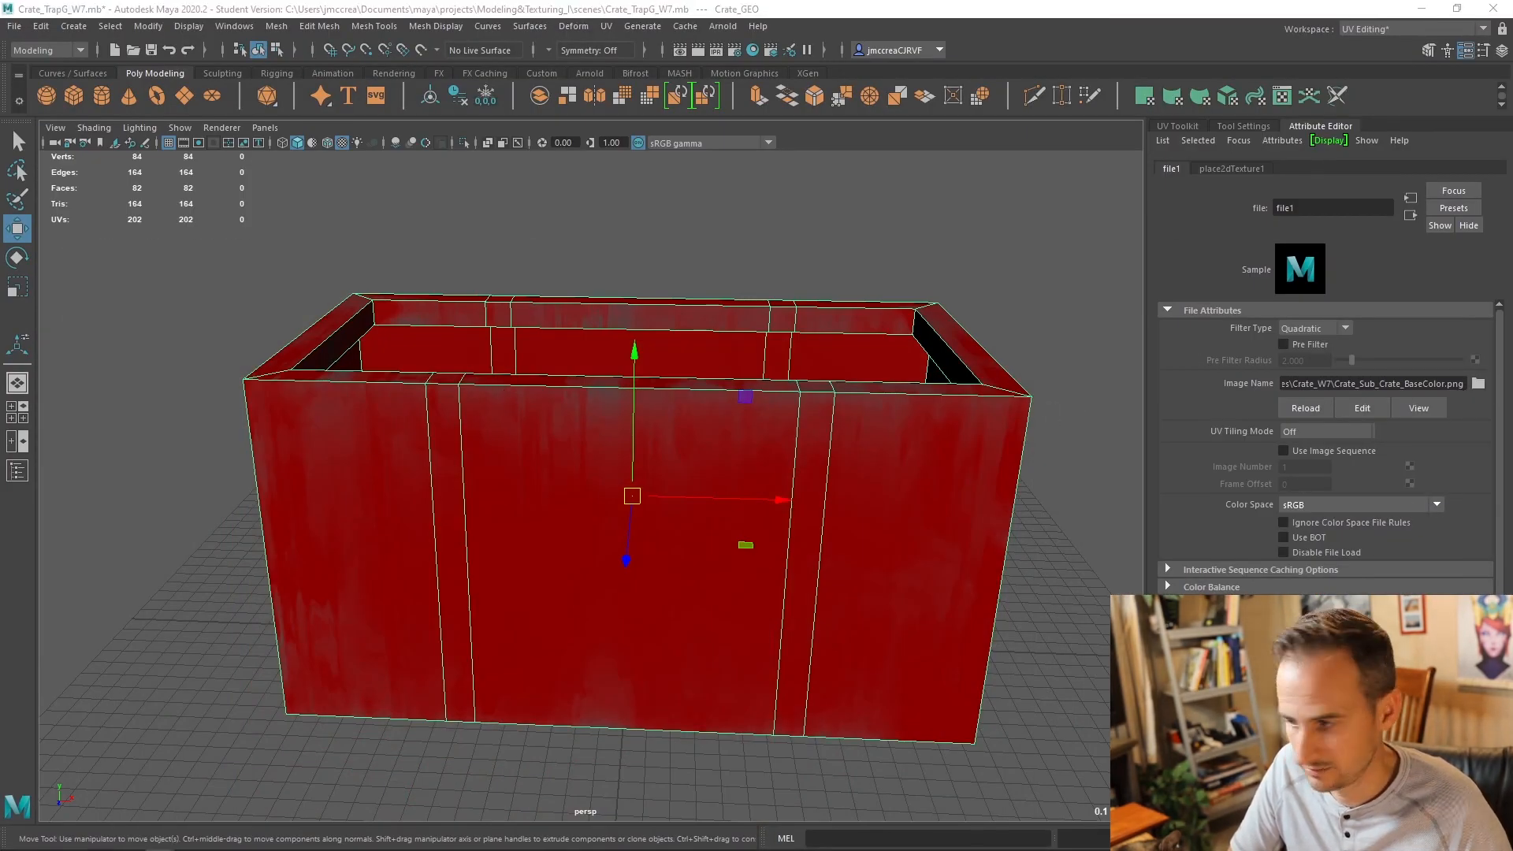
{"action": "left_click", "coordinate": [1478, 384]}
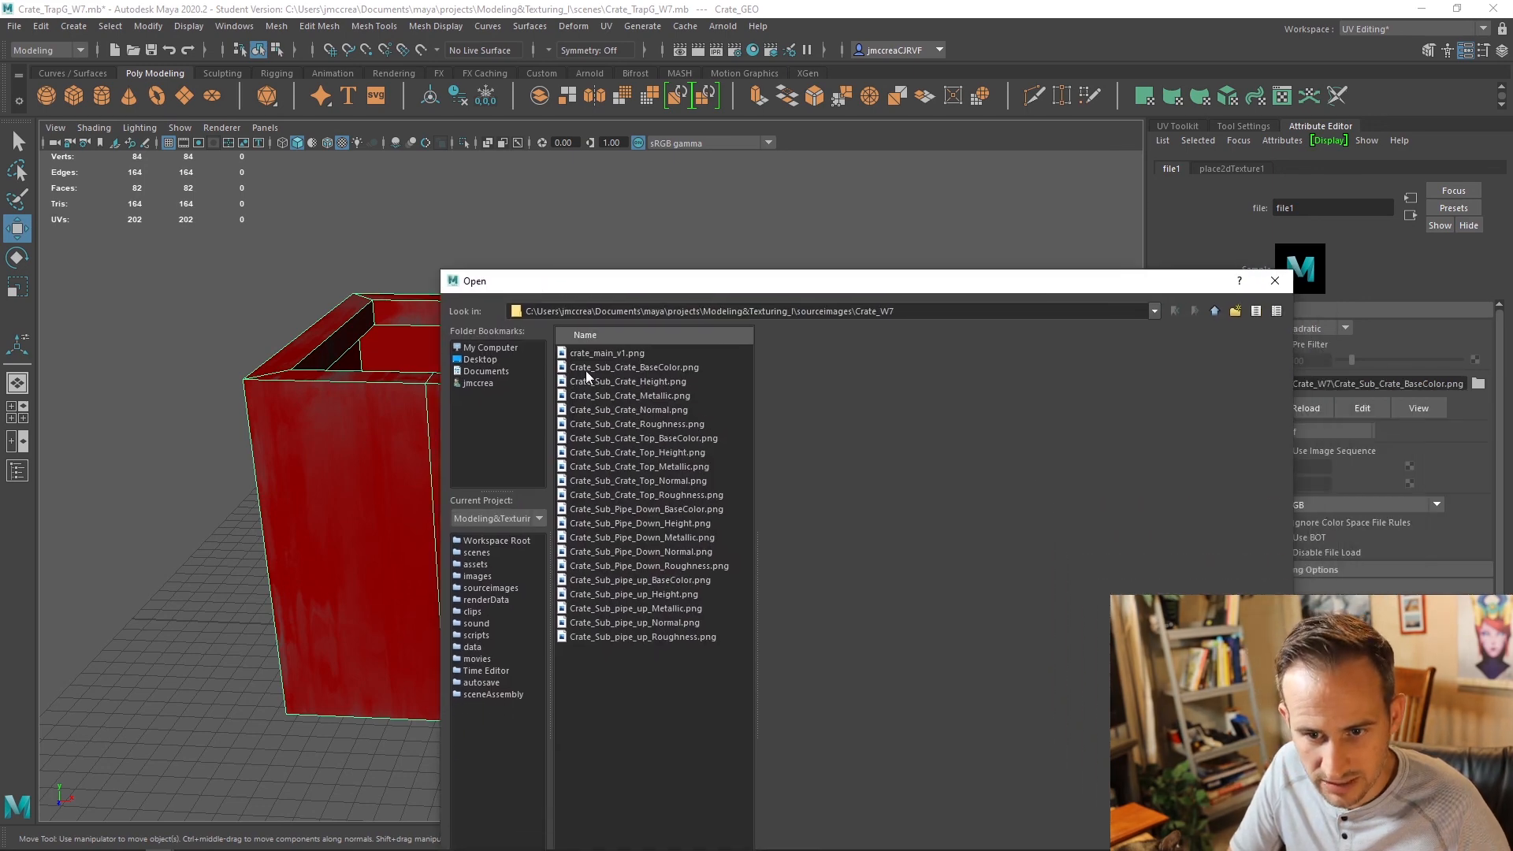
{"action": "left_click", "coordinate": [593, 354]}
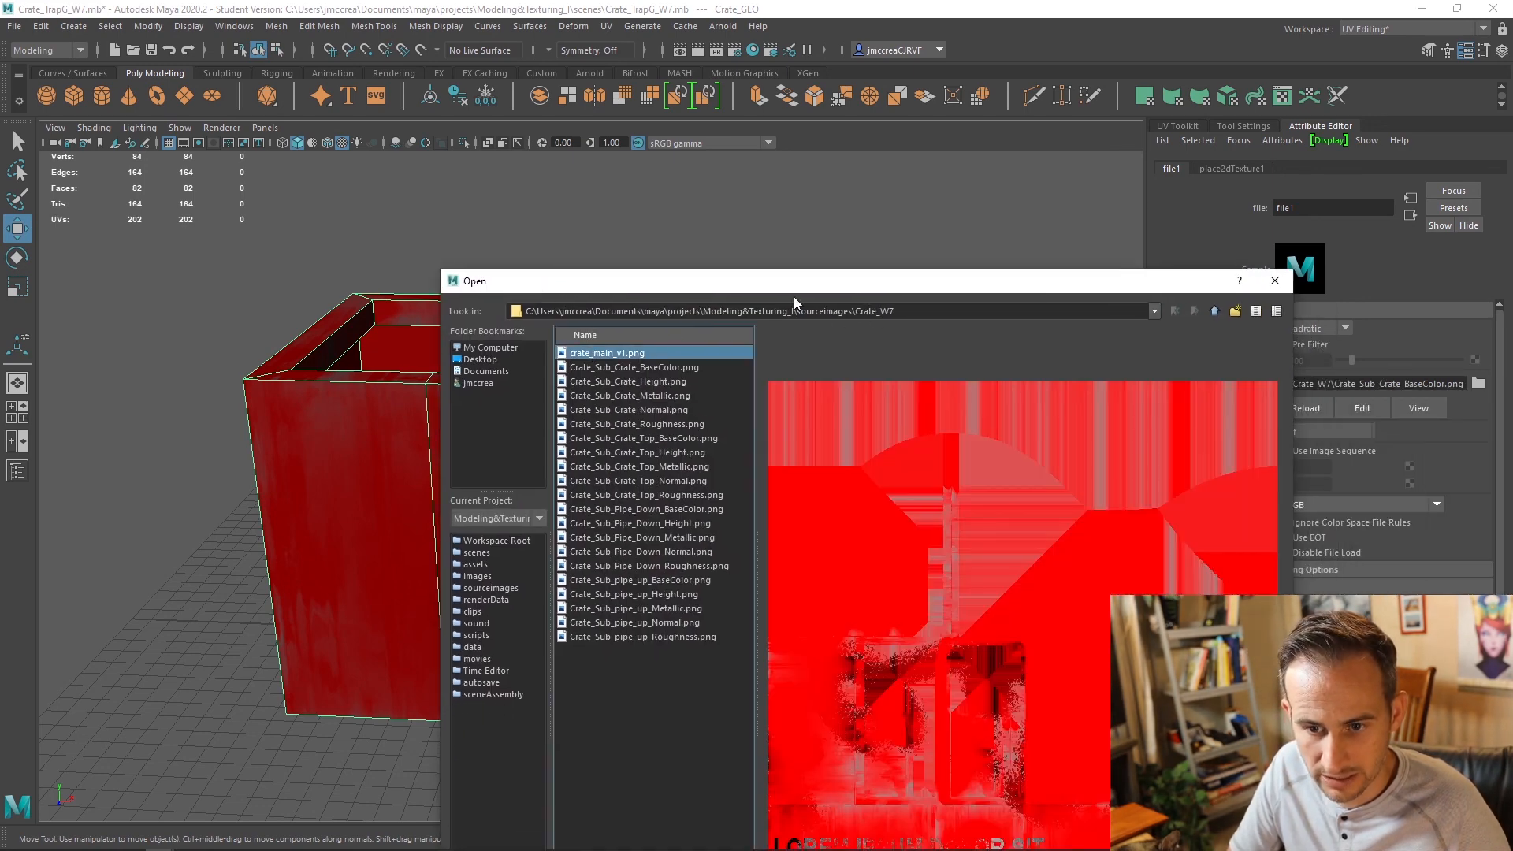
{"action": "left_click_drag", "start_coordinate": [793, 296], "coordinate": [559, 233]}
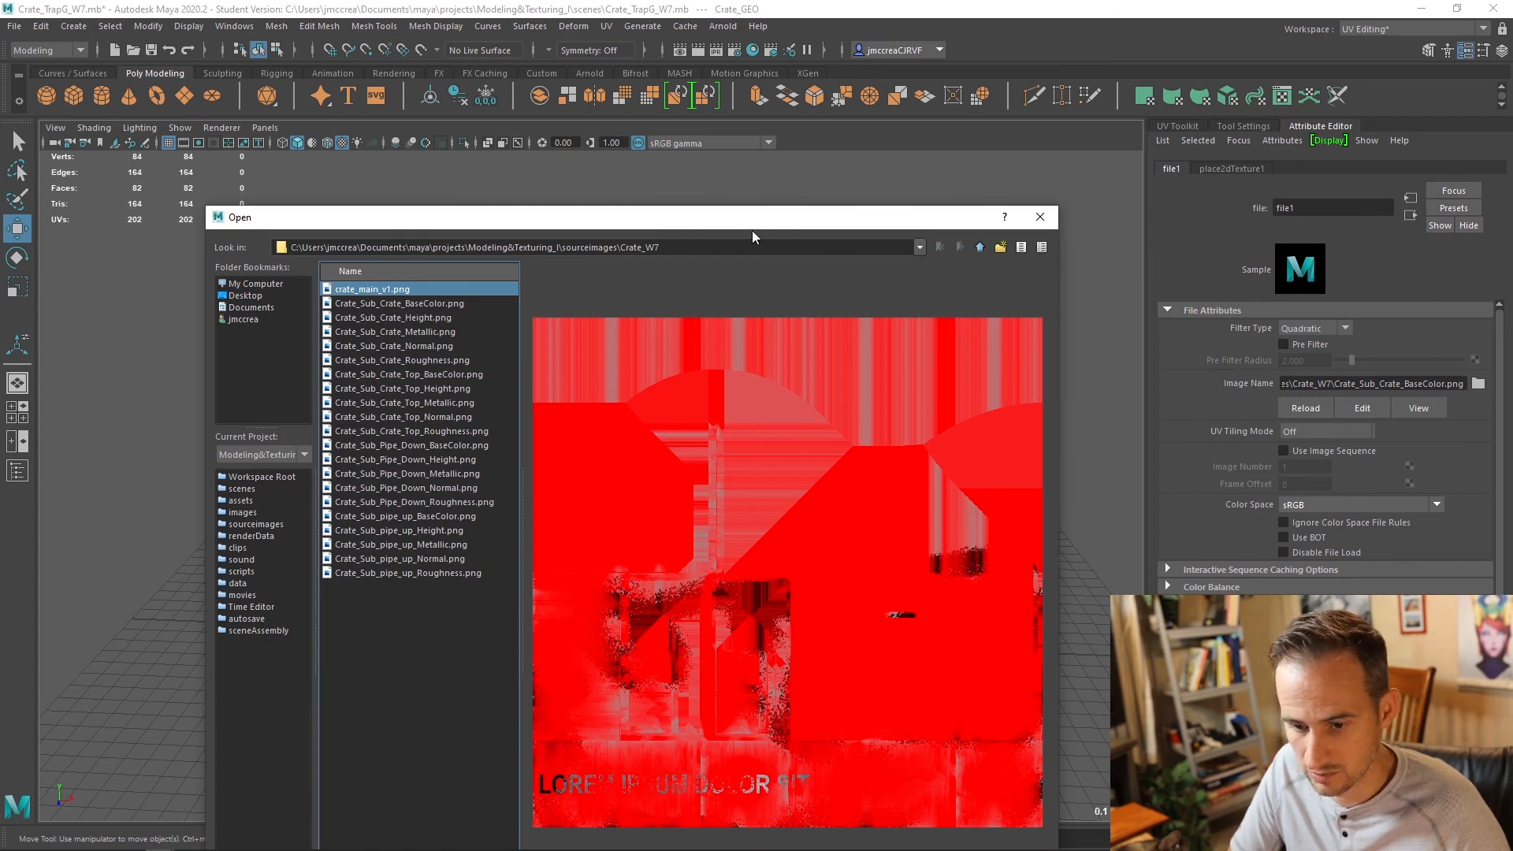
{"action": "left_click_drag", "start_coordinate": [752, 218], "coordinate": [672, 141]}
{"action": "left_click", "coordinate": [940, 823]}
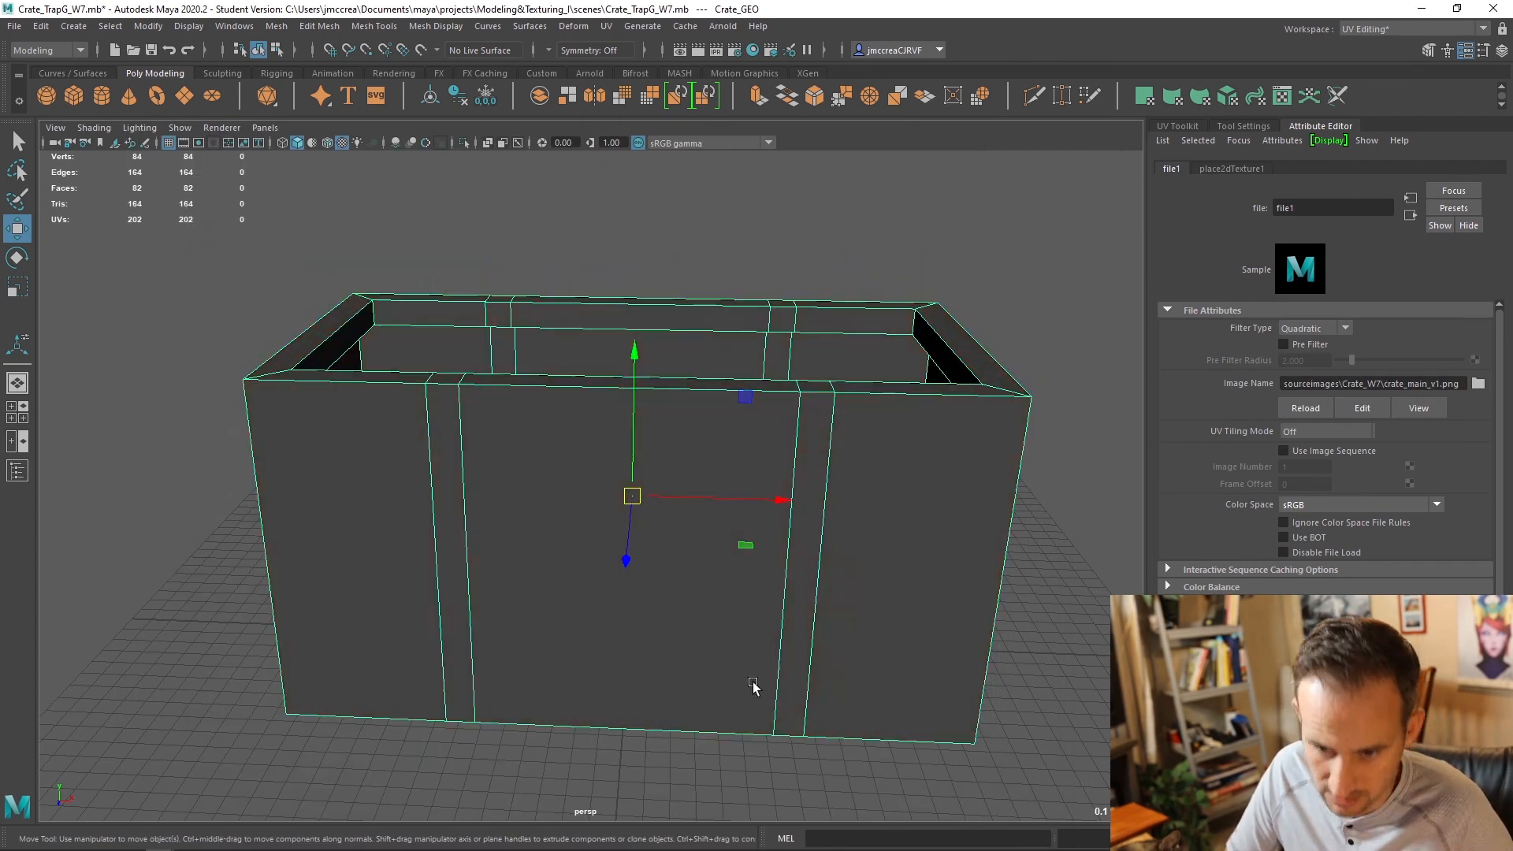
Step: Examine the painted base color and worn lettering on the crate from above and the front, and glance at the Crate_W7 texture files
{"action": "mouse_move", "coordinate": [579, 520]}
{"action": "left_mouse_down", "text": "alt"}
{"action": "mouse_move", "coordinate": [773, 510]}
{"action": "mouse_move", "coordinate": [711, 558]}
{"action": "mouse_move", "coordinate": [641, 551]}
{"action": "mouse_move", "coordinate": [711, 580]}
{"action": "mouse_move", "coordinate": [709, 479]}
{"action": "mouse_move", "coordinate": [707, 552]}
{"action": "mouse_move", "coordinate": [723, 551]}
{"action": "mouse_move", "coordinate": [609, 533]}
{"action": "mouse_move", "coordinate": [395, 567]}
{"action": "mouse_move", "coordinate": [575, 541]}
{"action": "mouse_move", "coordinate": [534, 557]}
{"action": "mouse_move", "coordinate": [588, 513]}
{"action": "left_mouse_up", "text": "alt"}
{"action": "left_click_drag", "start_coordinate": [846, 513], "coordinate": [617, 575], "text": "alt"}
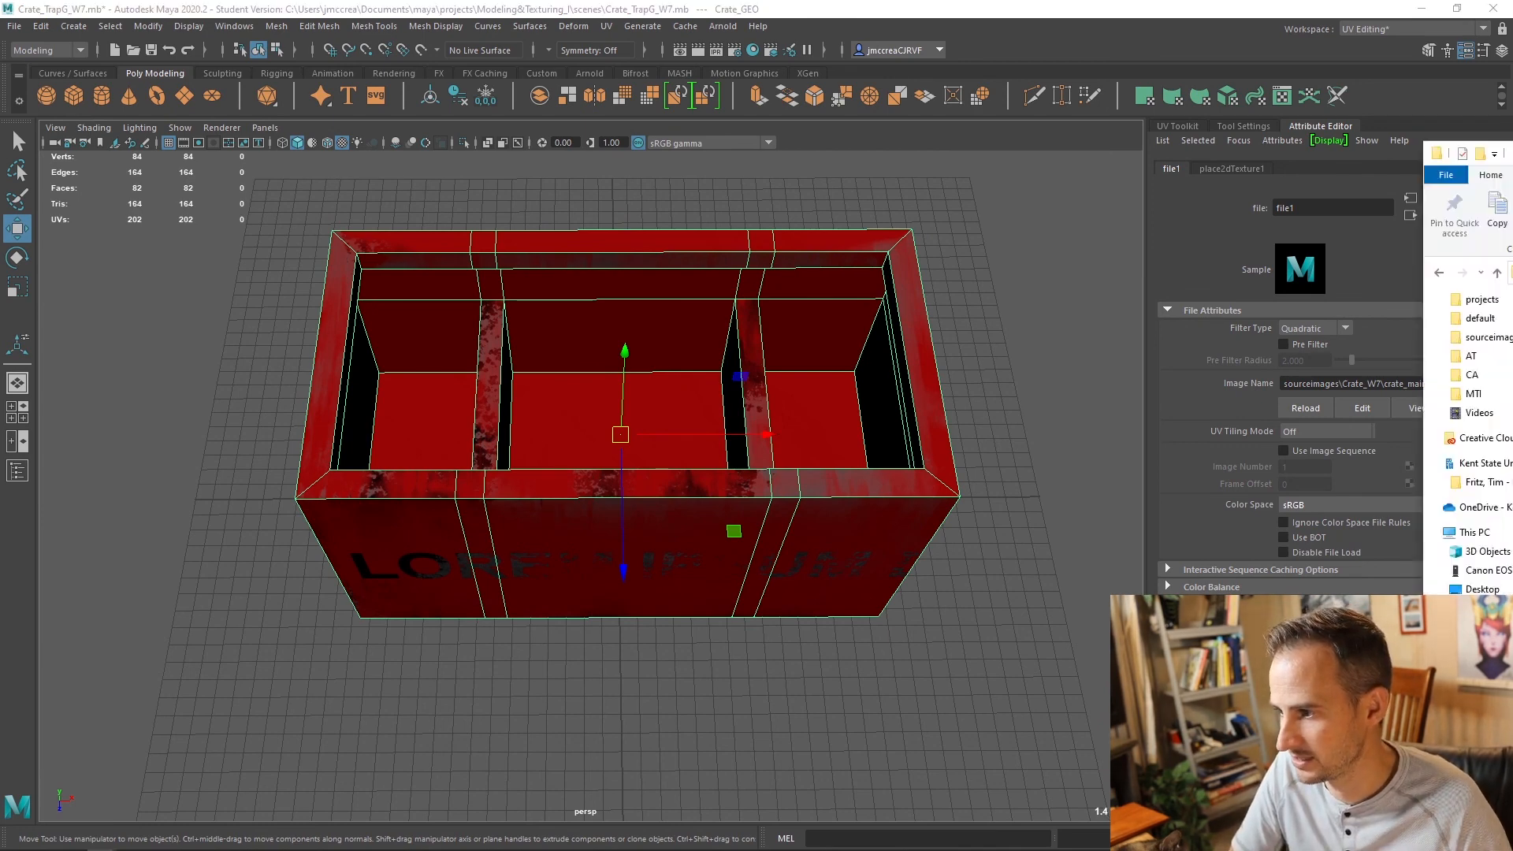
{"action": "left_click_drag", "start_coordinate": [1512, 163], "coordinate": [591, 203]}
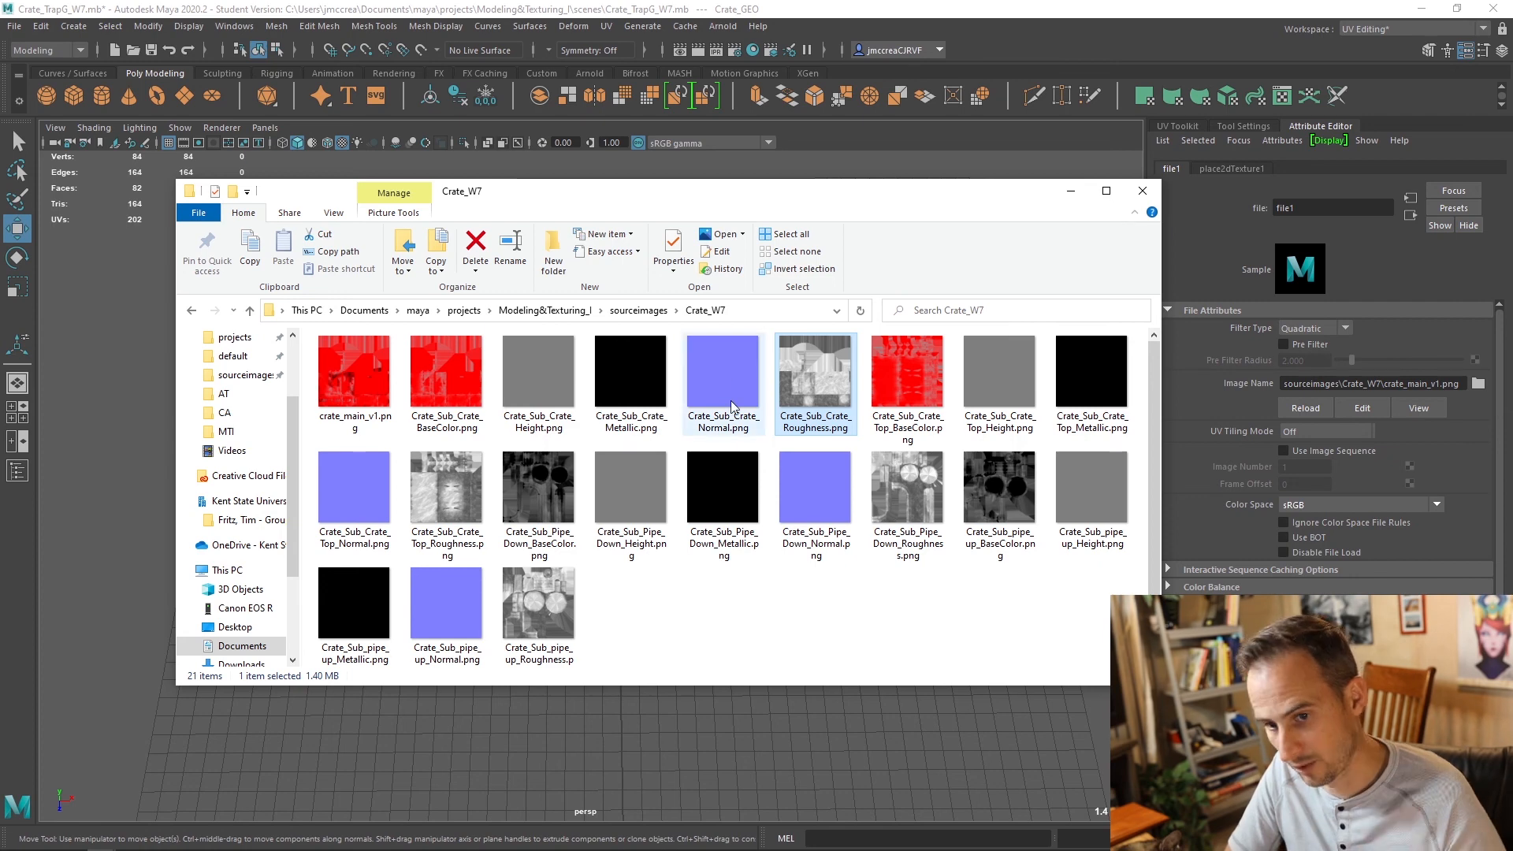
{"action": "left_click", "coordinate": [1066, 195]}
{"action": "left_click_drag", "start_coordinate": [601, 531], "coordinate": [801, 485], "text": "alt"}
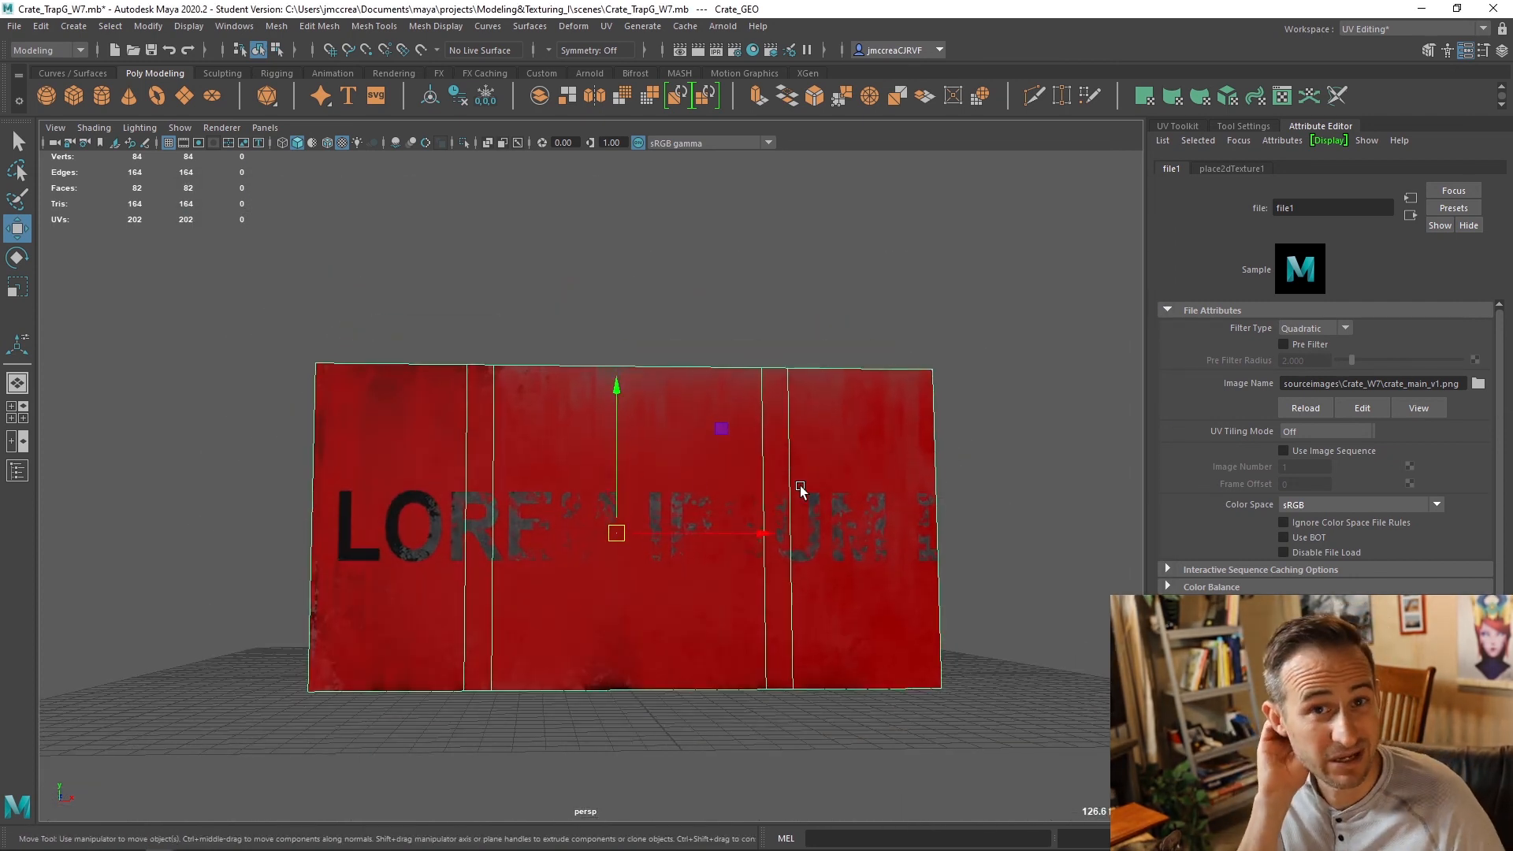
{"action": "left_click_drag", "start_coordinate": [849, 482], "coordinate": [814, 531], "text": "alt"}
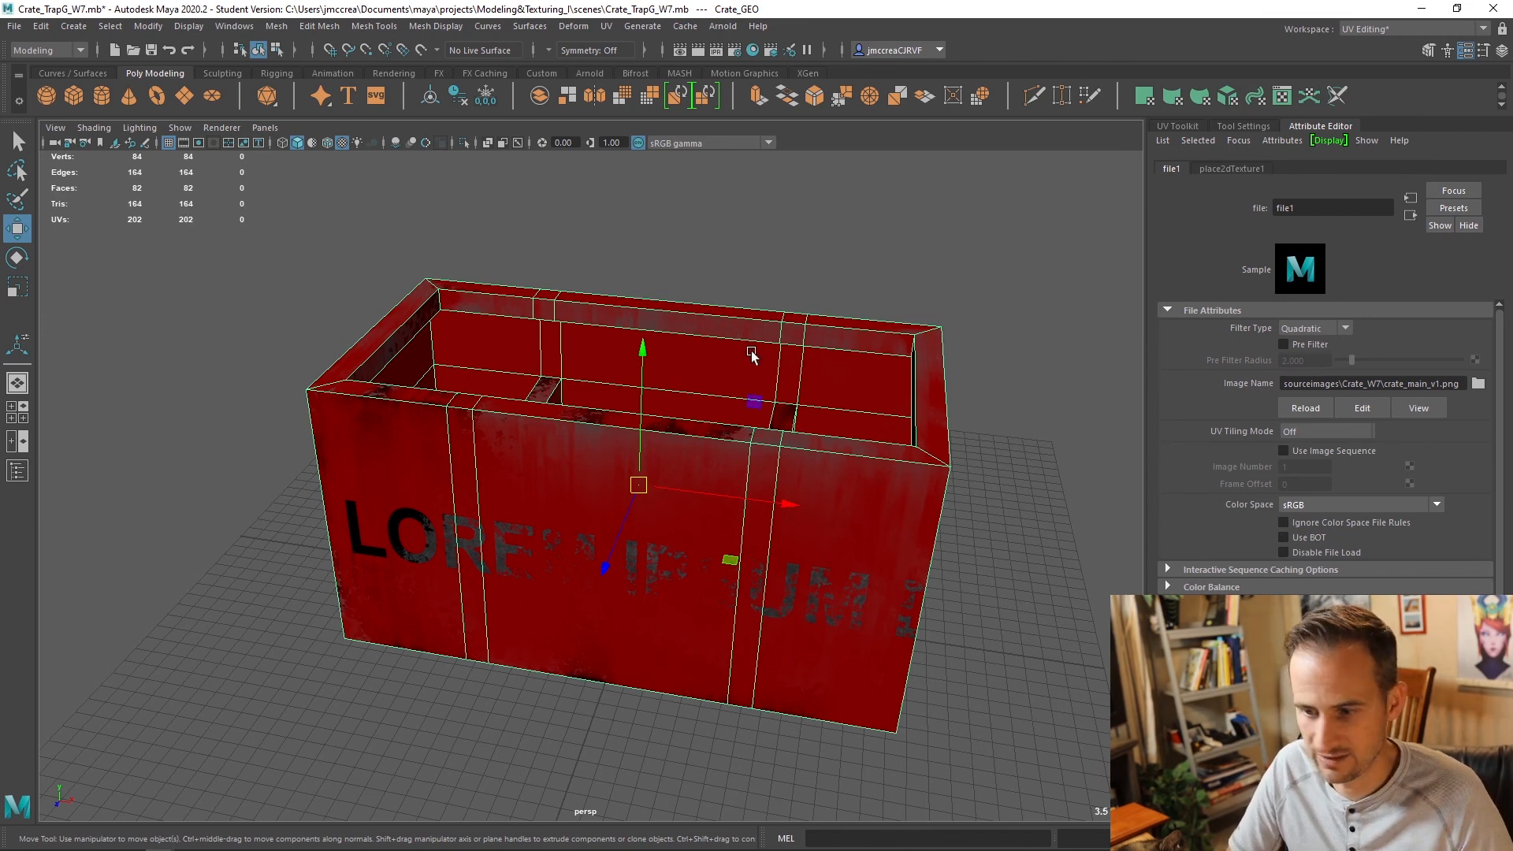
Step: Unhide the crate lid and both pipes: Crate_Top_GEO, Pipe_Down_GEO and Pipe_Up_GEO
{"action": "left_click", "coordinate": [17, 471]}
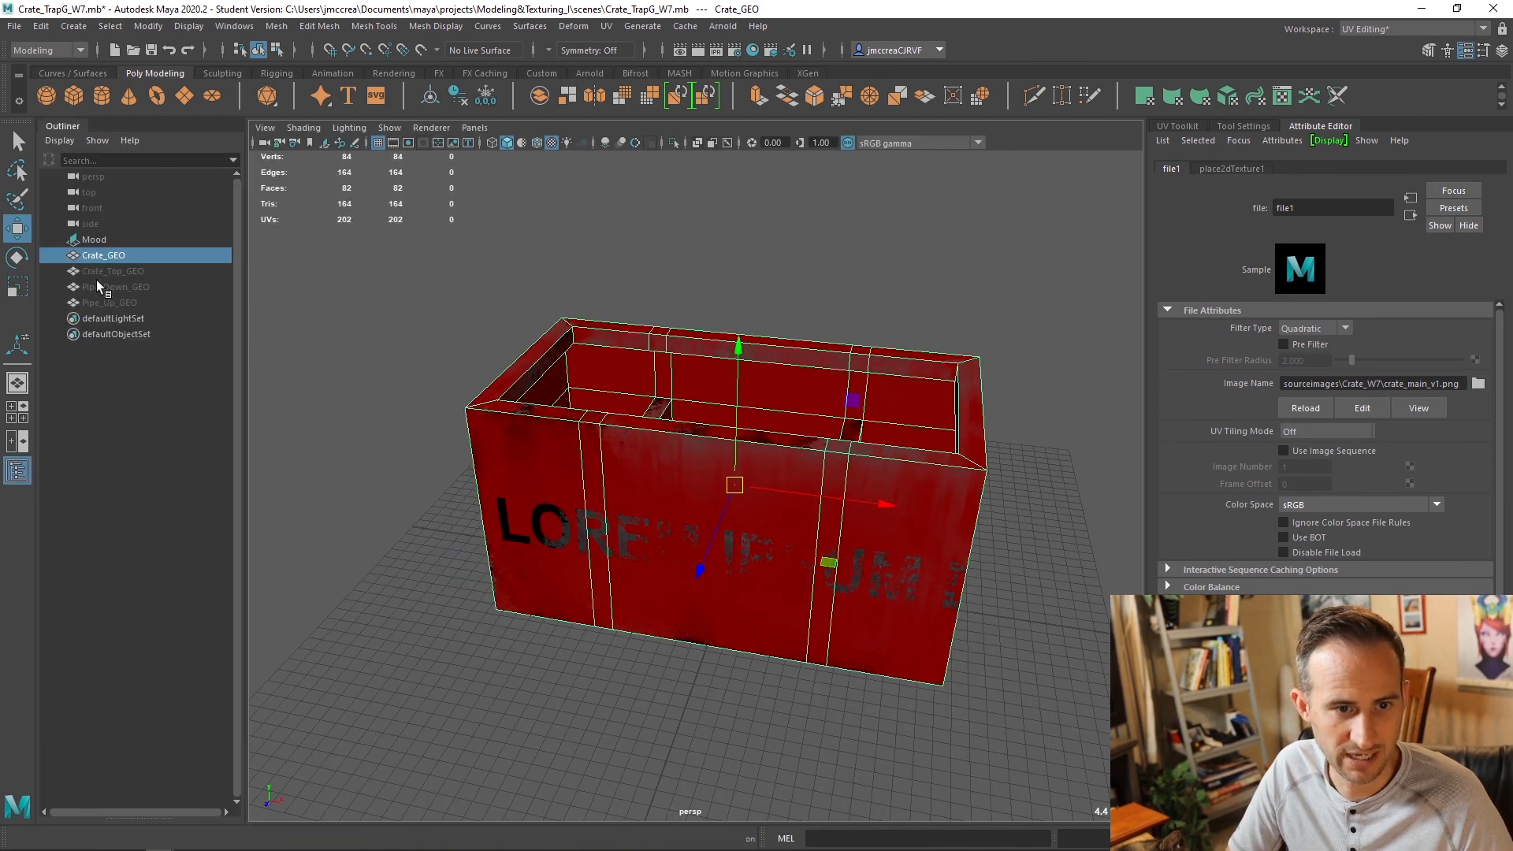
{"action": "left_click", "coordinate": [147, 268]}
{"action": "key", "text": "h"}
{"action": "left_click", "coordinate": [131, 287]}
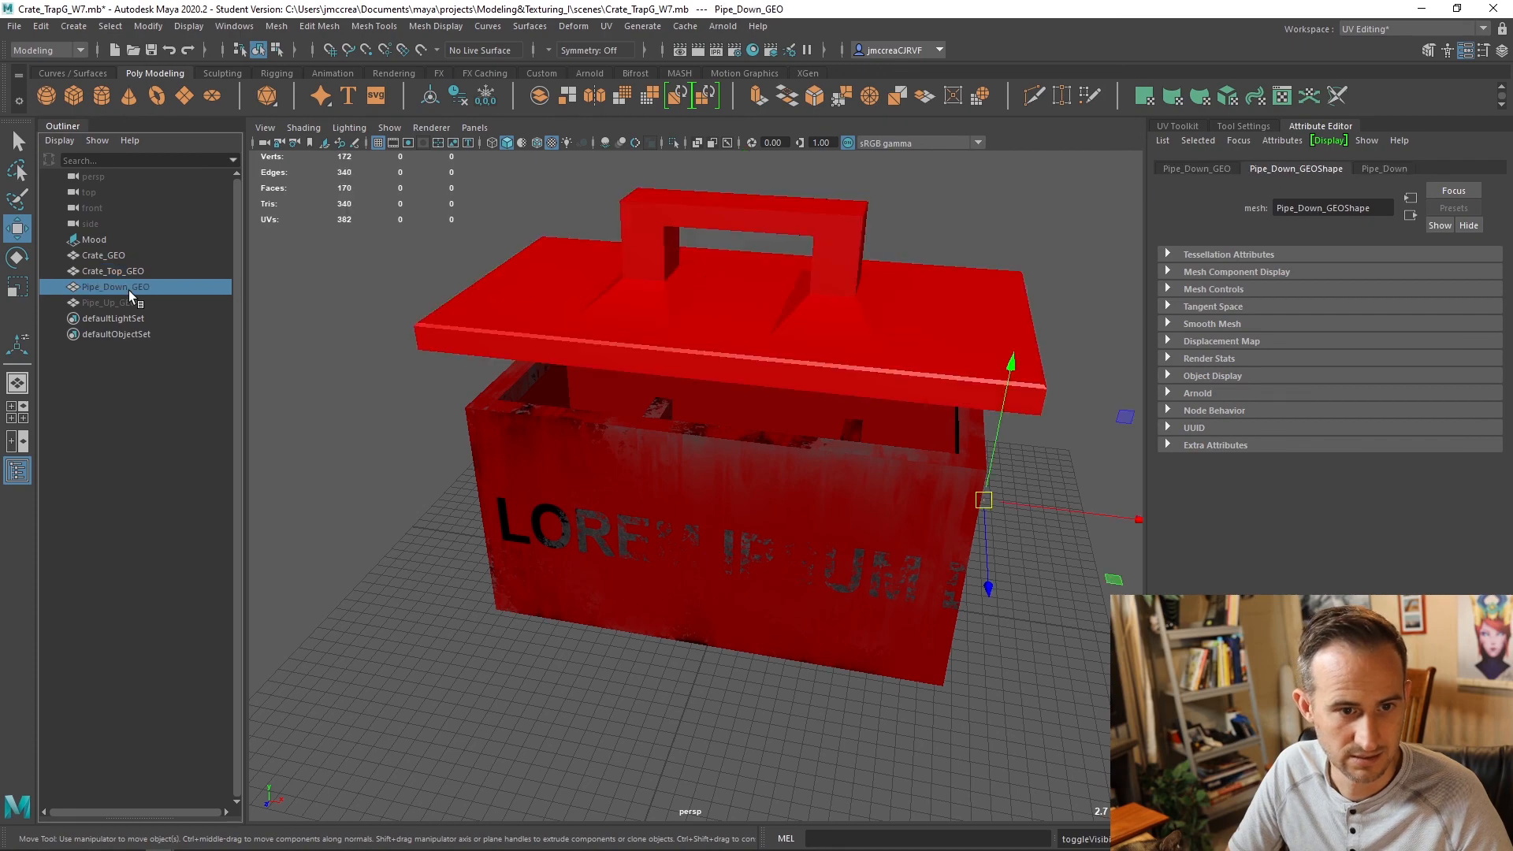
{"action": "key", "text": "h"}
{"action": "left_click", "coordinate": [126, 301]}
{"action": "left_click", "coordinate": [122, 286]}
{"action": "key", "text": "h"}
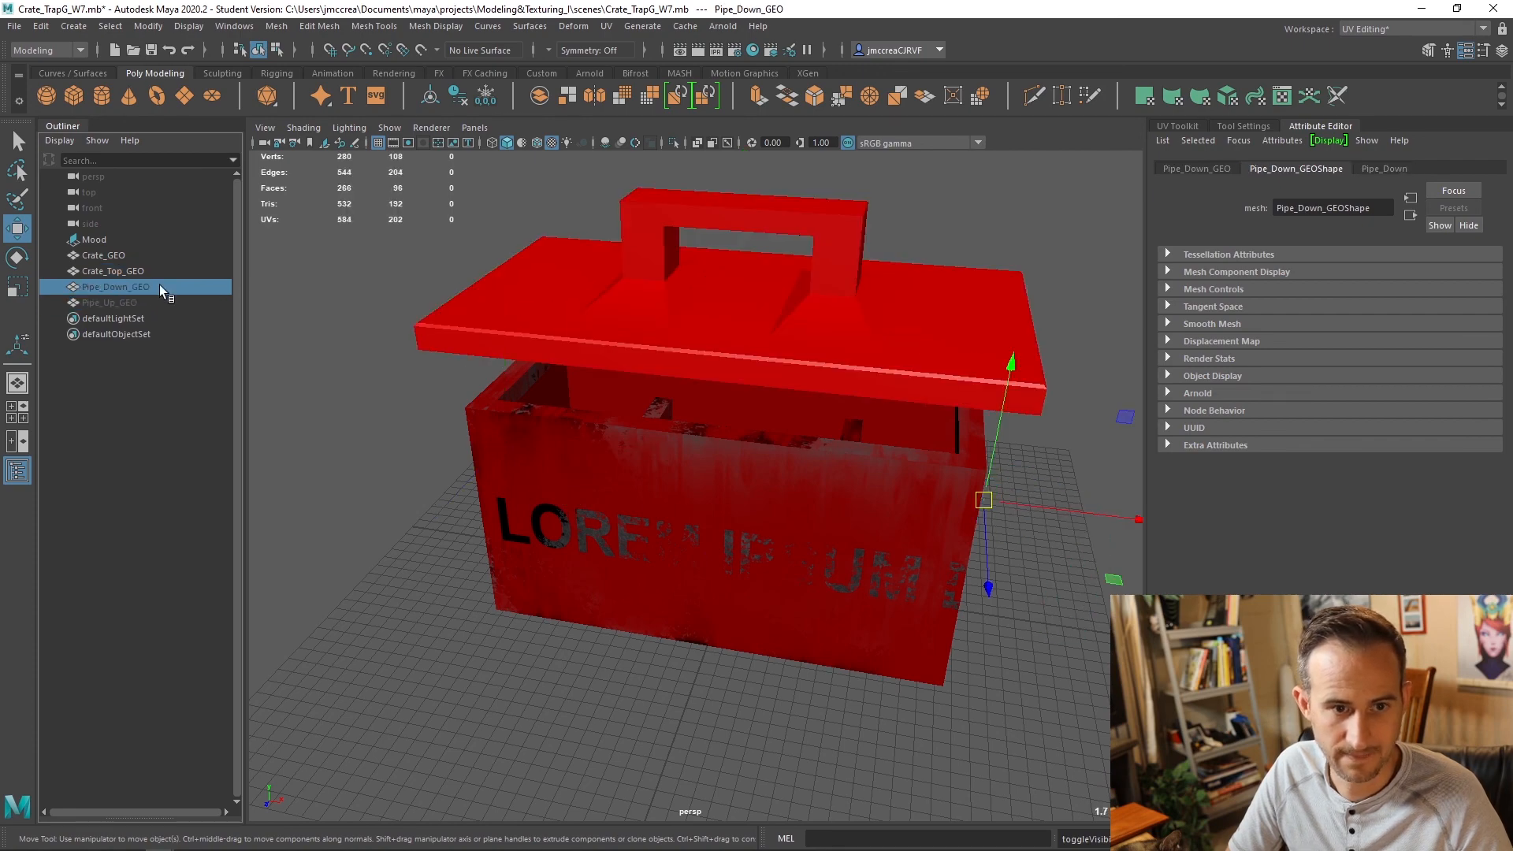
{"action": "key", "text": "h"}
{"action": "left_click", "coordinate": [123, 303]}
{"action": "key", "text": "h"}
{"action": "left_click_drag", "start_coordinate": [639, 473], "coordinate": [701, 465], "text": "alt"}
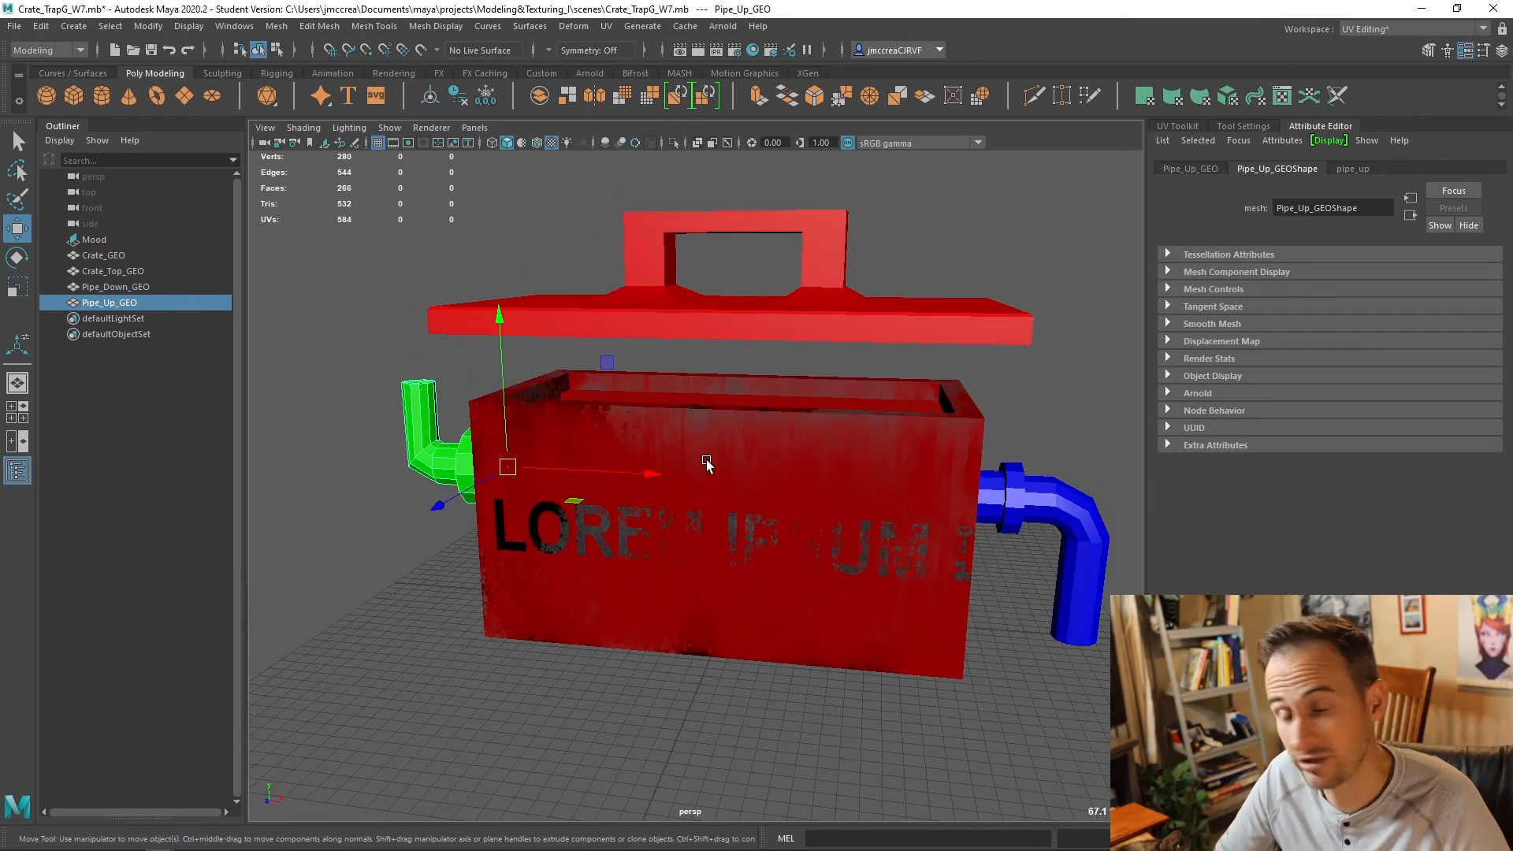